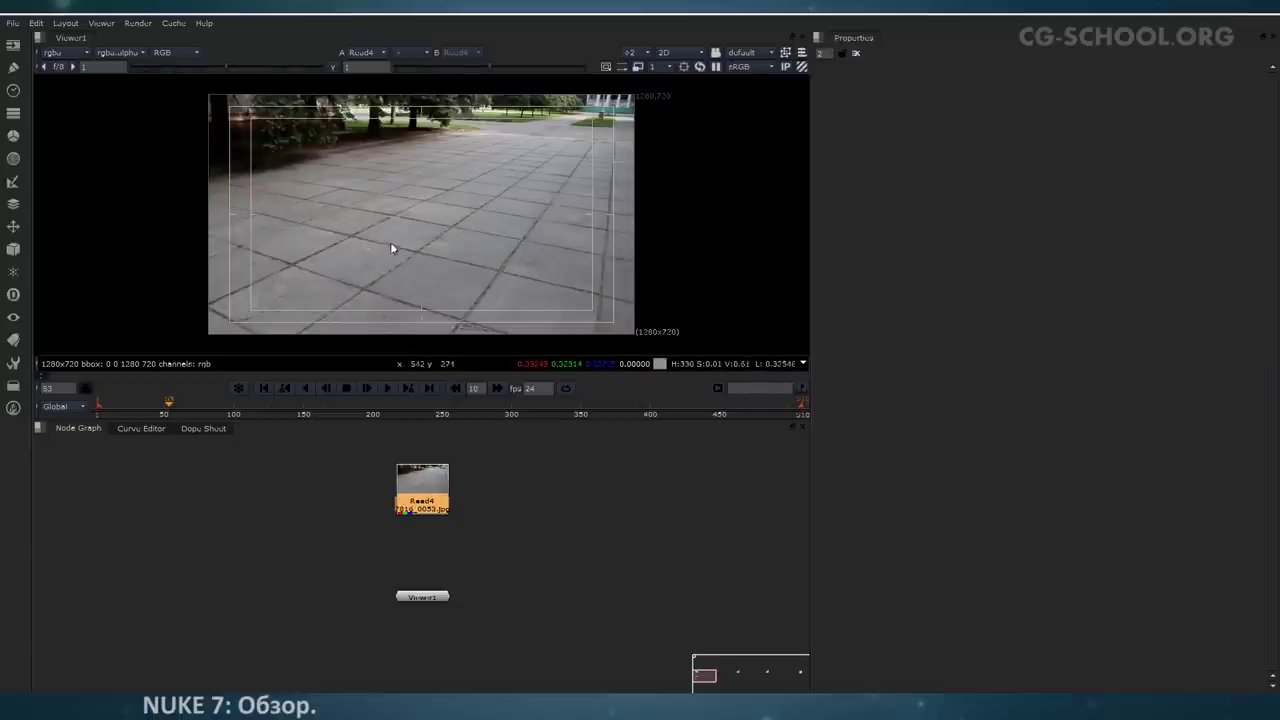
# Step: Turn off the viewer's safe-area guides and apply a mask with a 4:3 ratio
pyautogui.click(605, 67)
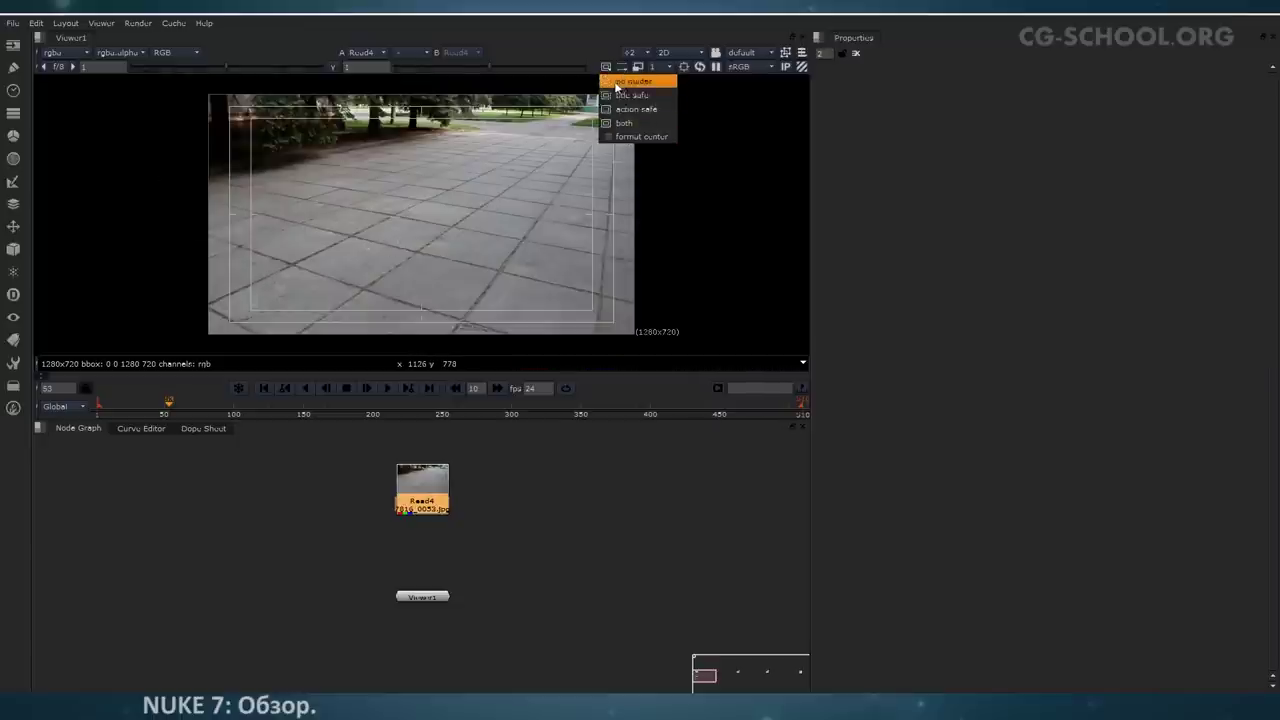
pyautogui.click(622, 80)
pyautogui.click(620, 68)
pyautogui.moveTo(655, 136)
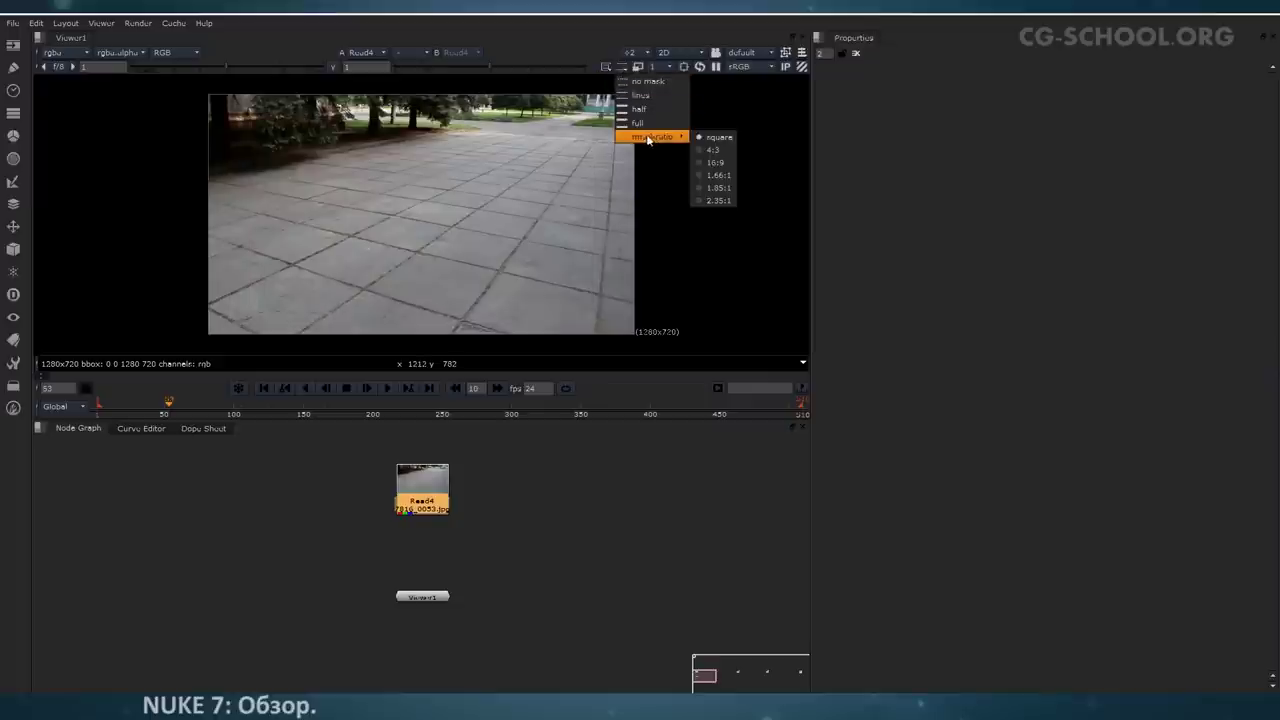
pyautogui.click(708, 150)
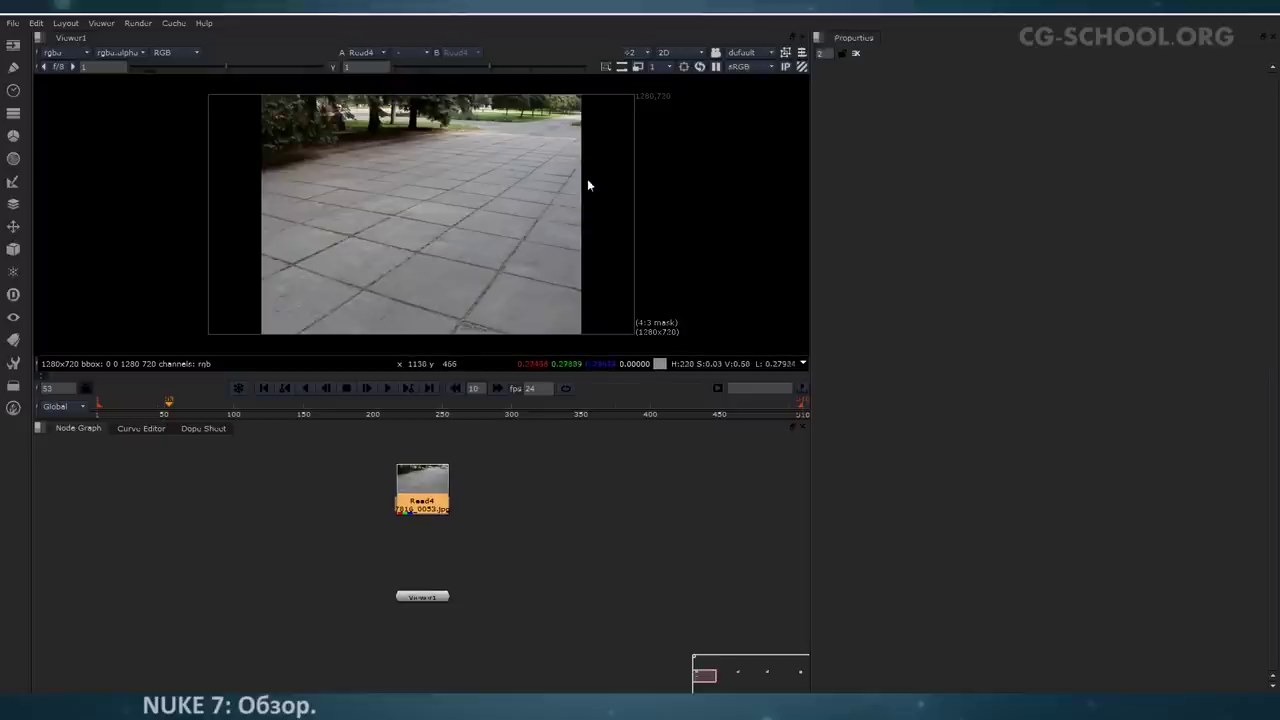
# Step: Preview the 4:3 viewer mask in the half style and in the lines style
pyautogui.click(622, 66)
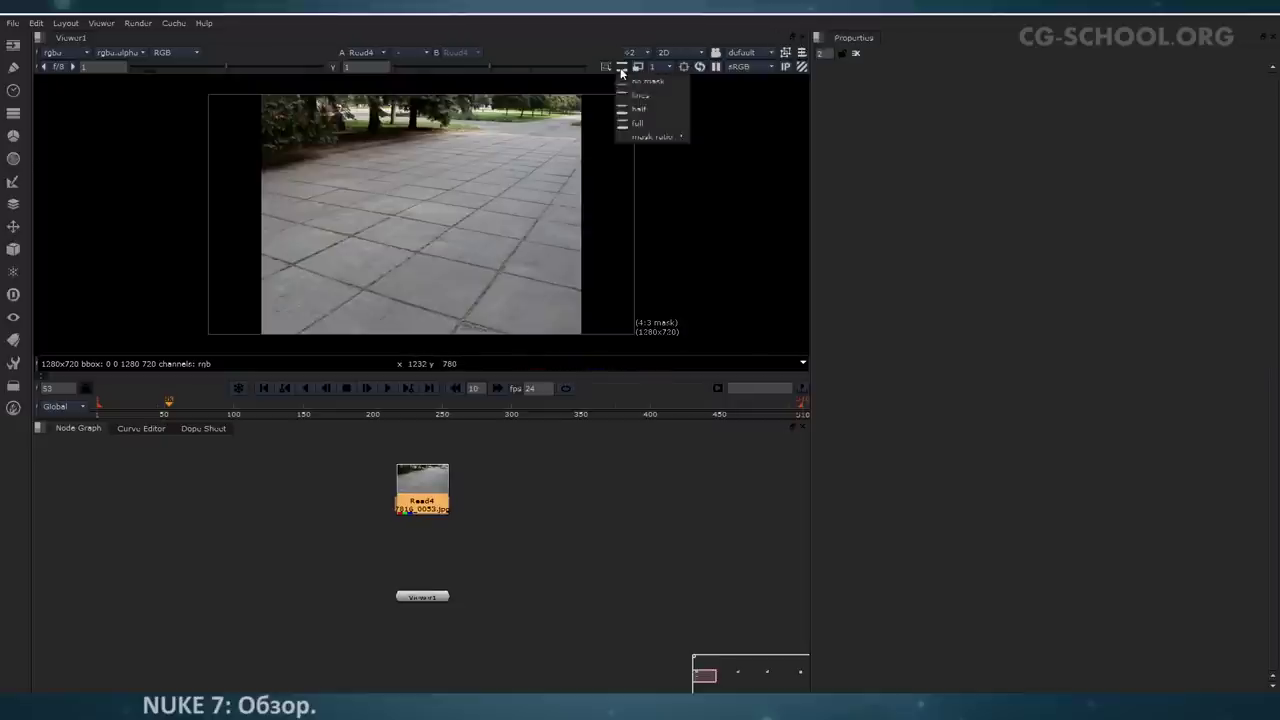
pyautogui.click(641, 110)
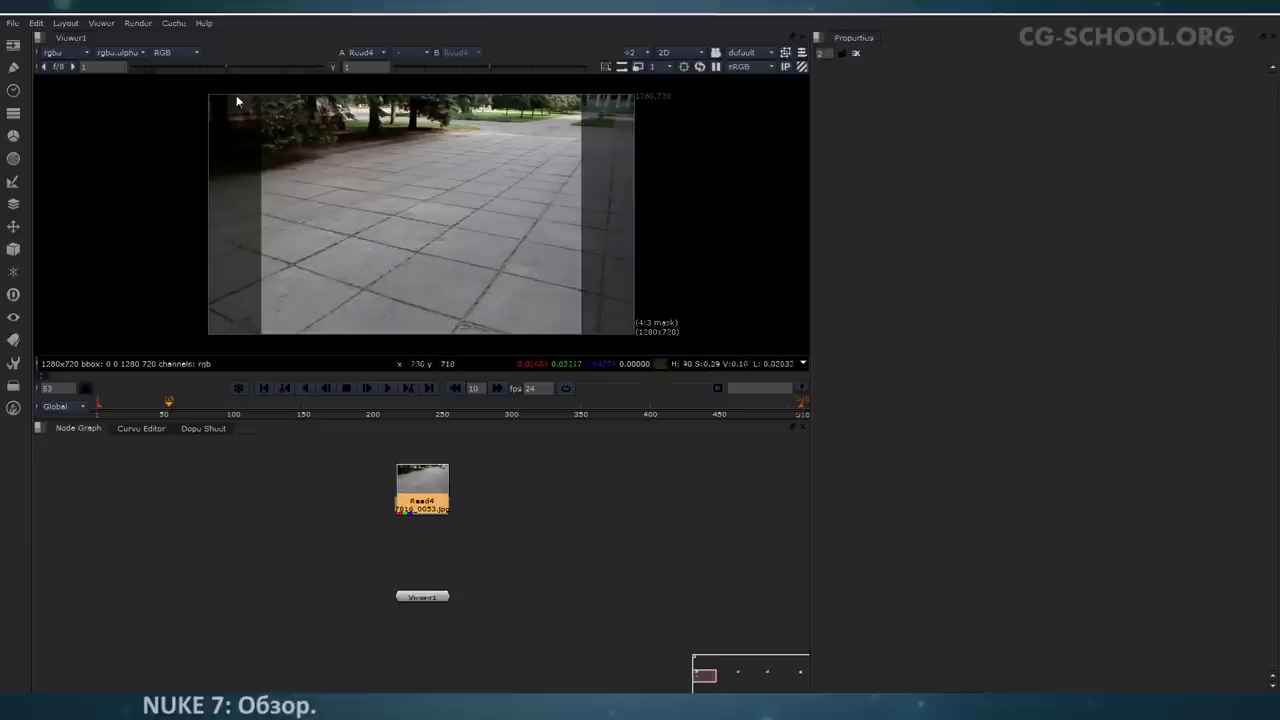
pyautogui.click(624, 66)
pyautogui.click(636, 95)
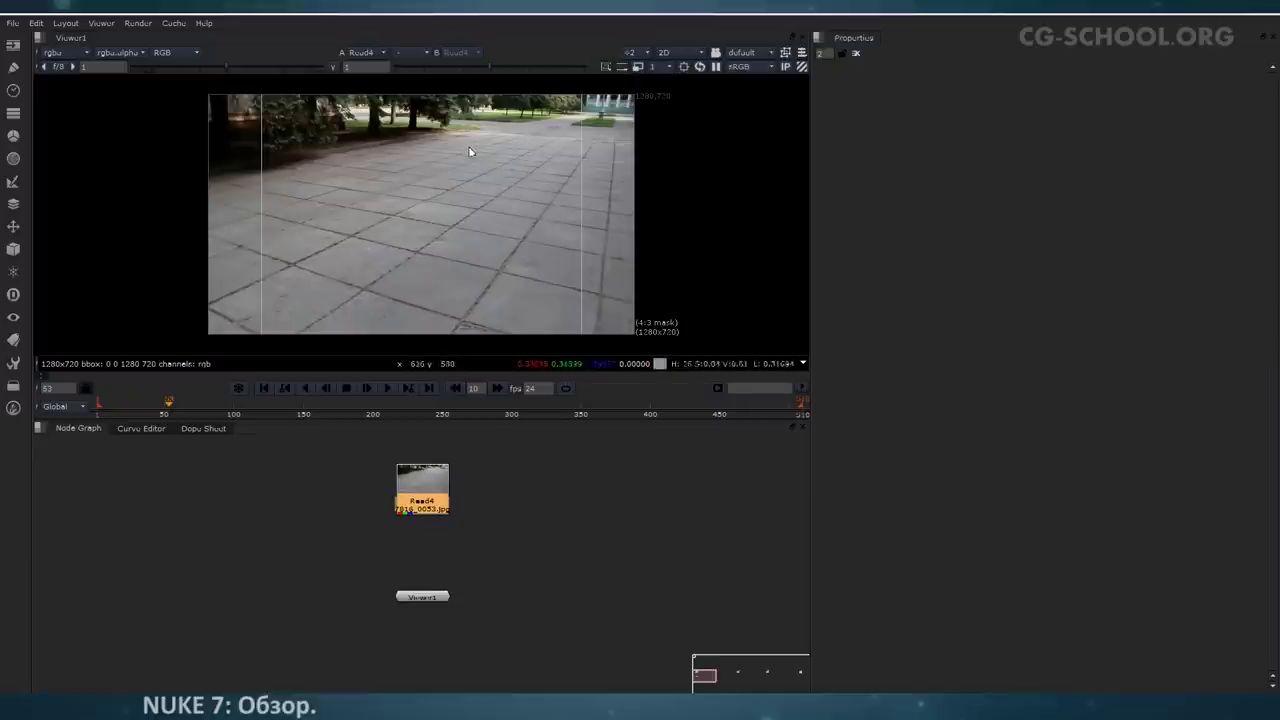
# Step: Change the viewer mask ratio to 2.35:1 and display it in the full style
pyautogui.click(624, 67)
pyautogui.moveTo(661, 138)
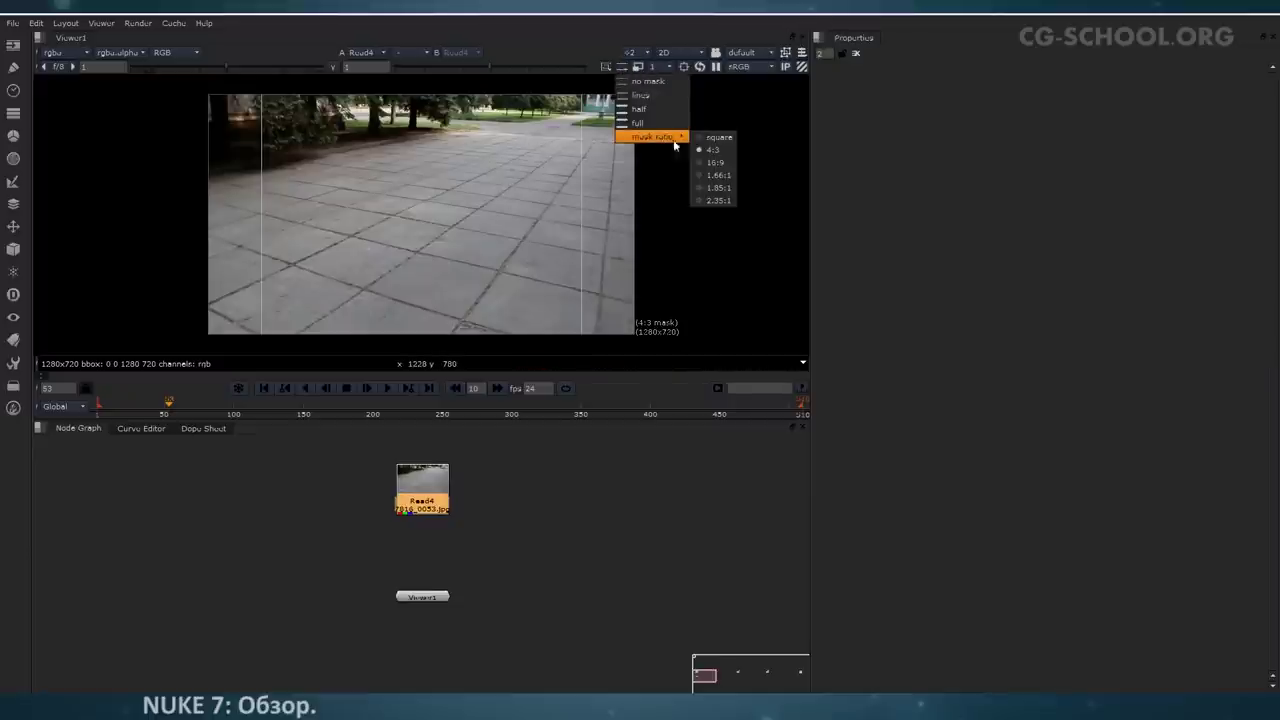
pyautogui.click(712, 201)
pyautogui.click(621, 66)
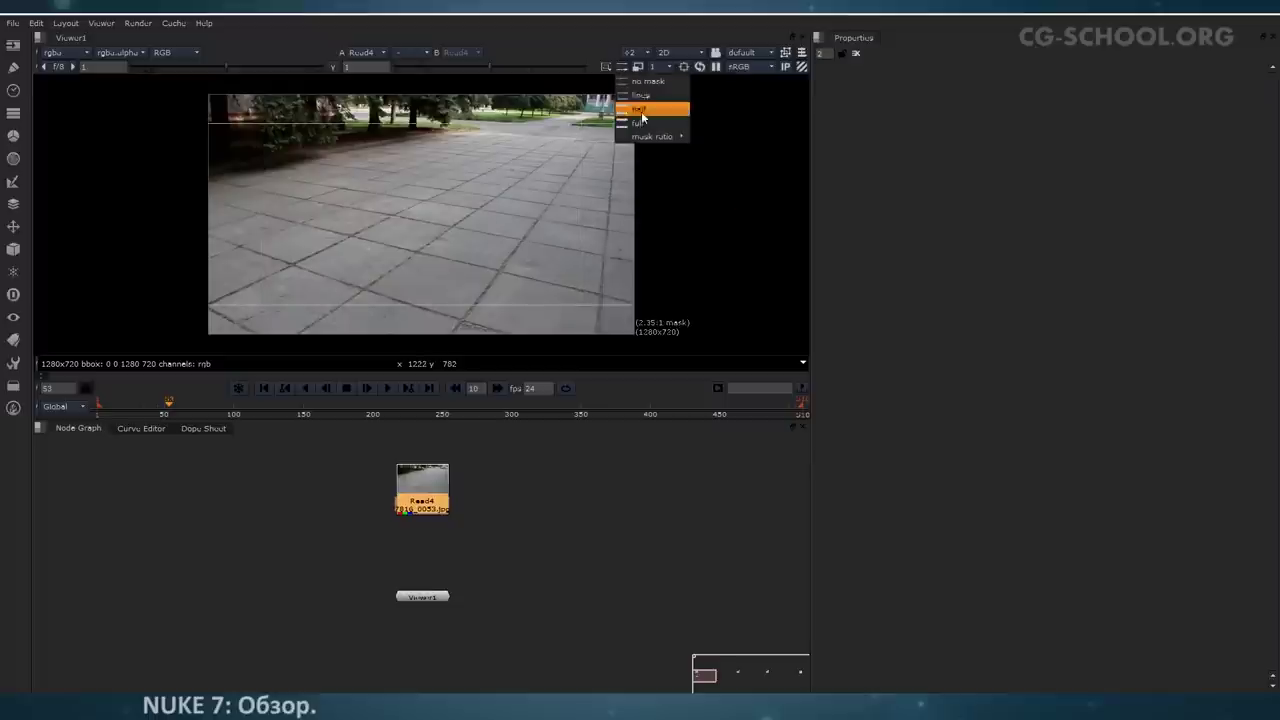
pyautogui.click(634, 125)
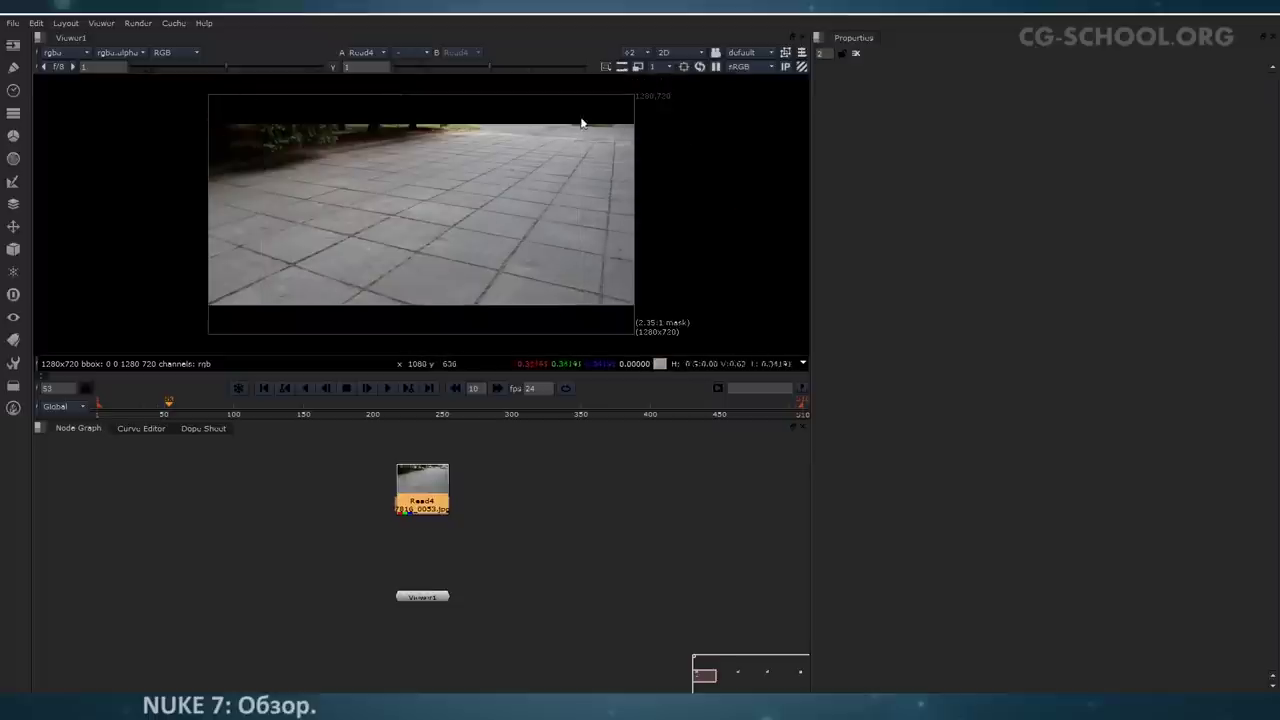
# Step: Remove the mask from the viewer and set the 3D selection mode to Node selection
pyautogui.click(621, 67)
pyautogui.click(640, 81)
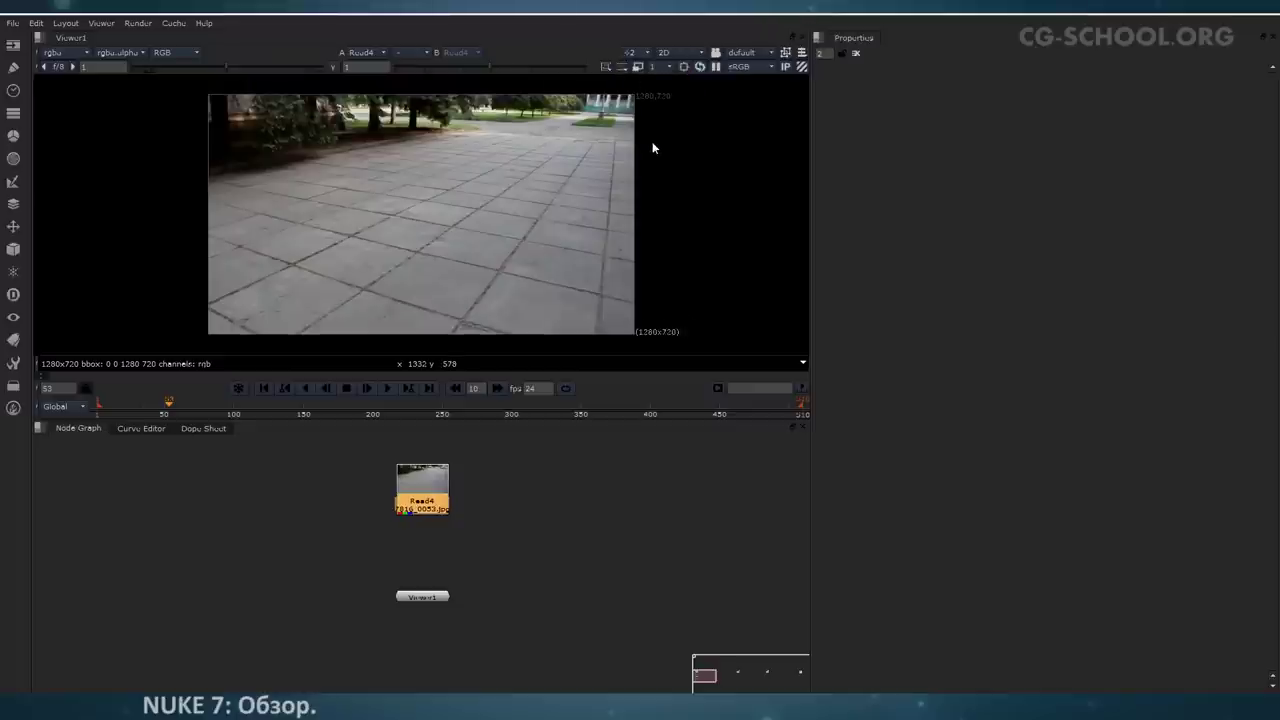
pyautogui.click(801, 53)
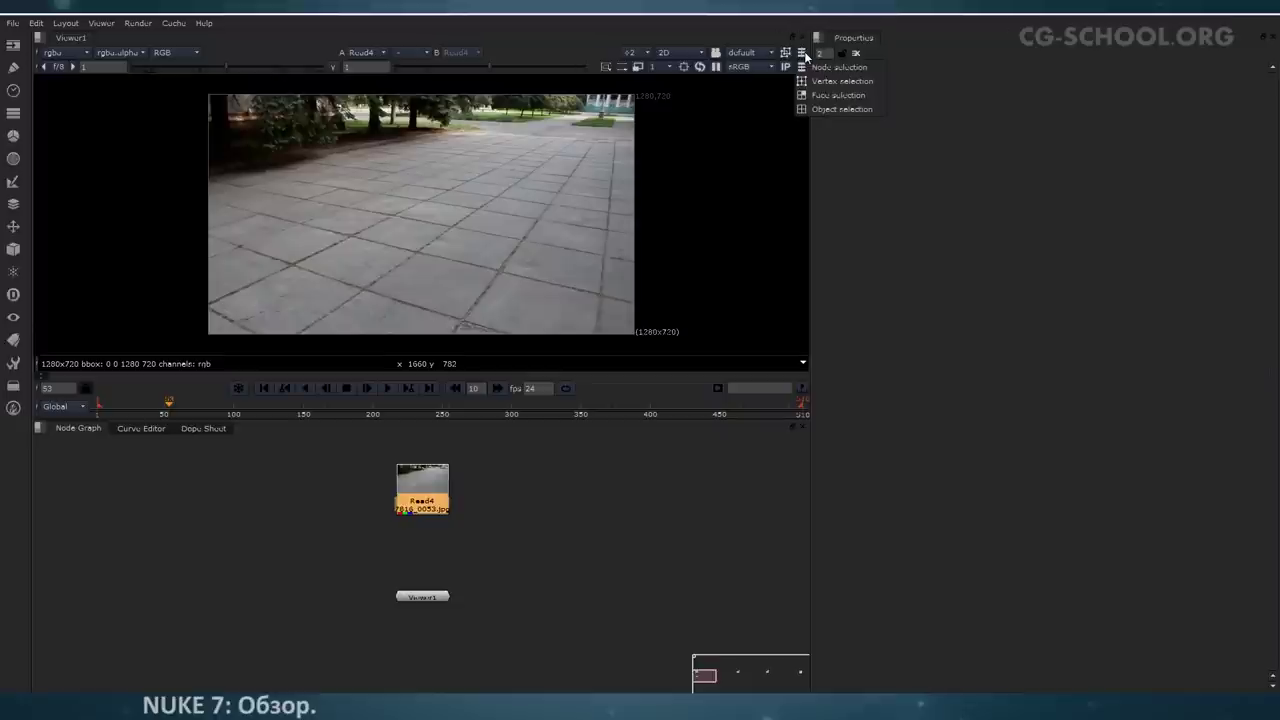
pyautogui.click(805, 67)
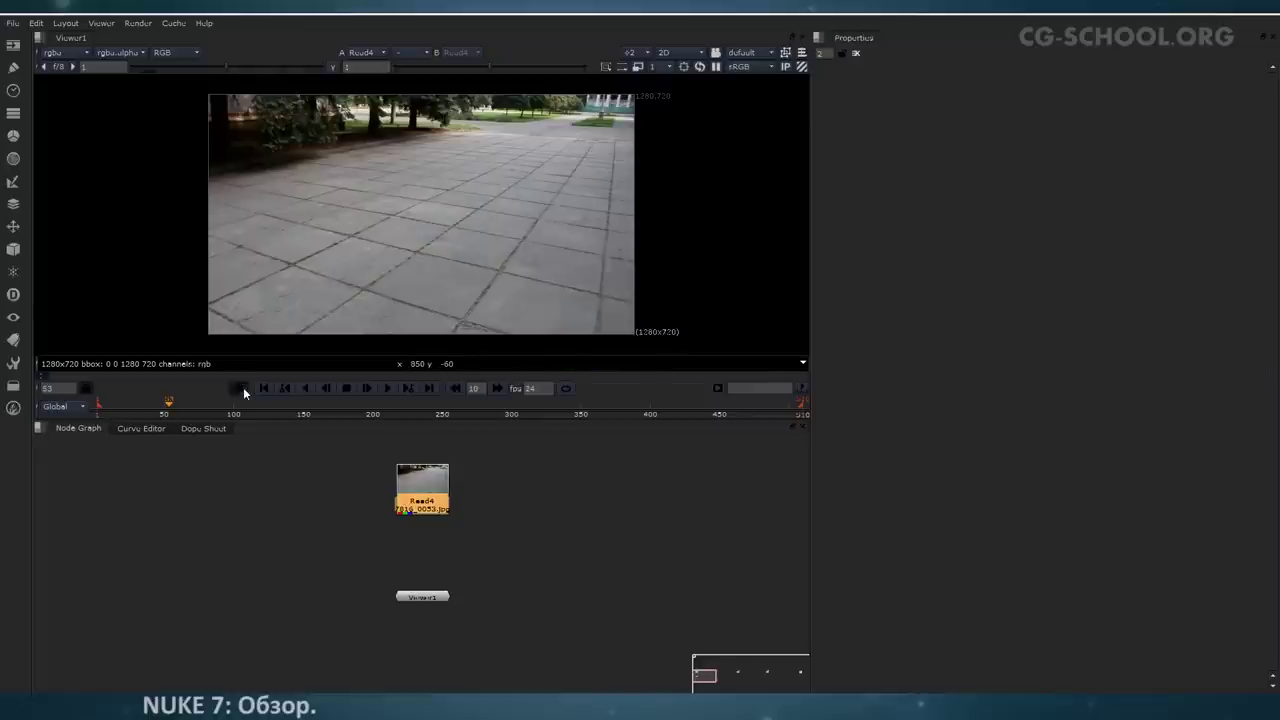
# Step: Play the clip while viewing the Curve Editor and Dope Sheet, return to the Node Graph and stop playback
pyautogui.click(390, 389)
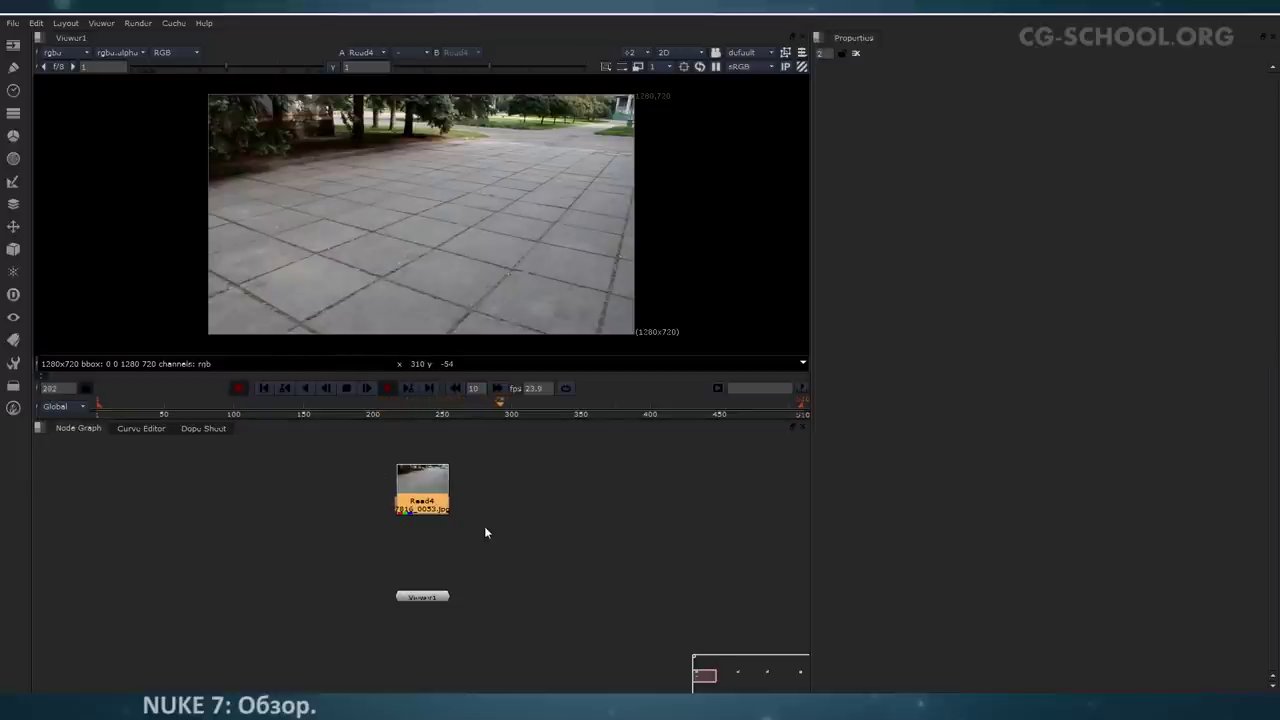
pyautogui.click(141, 429)
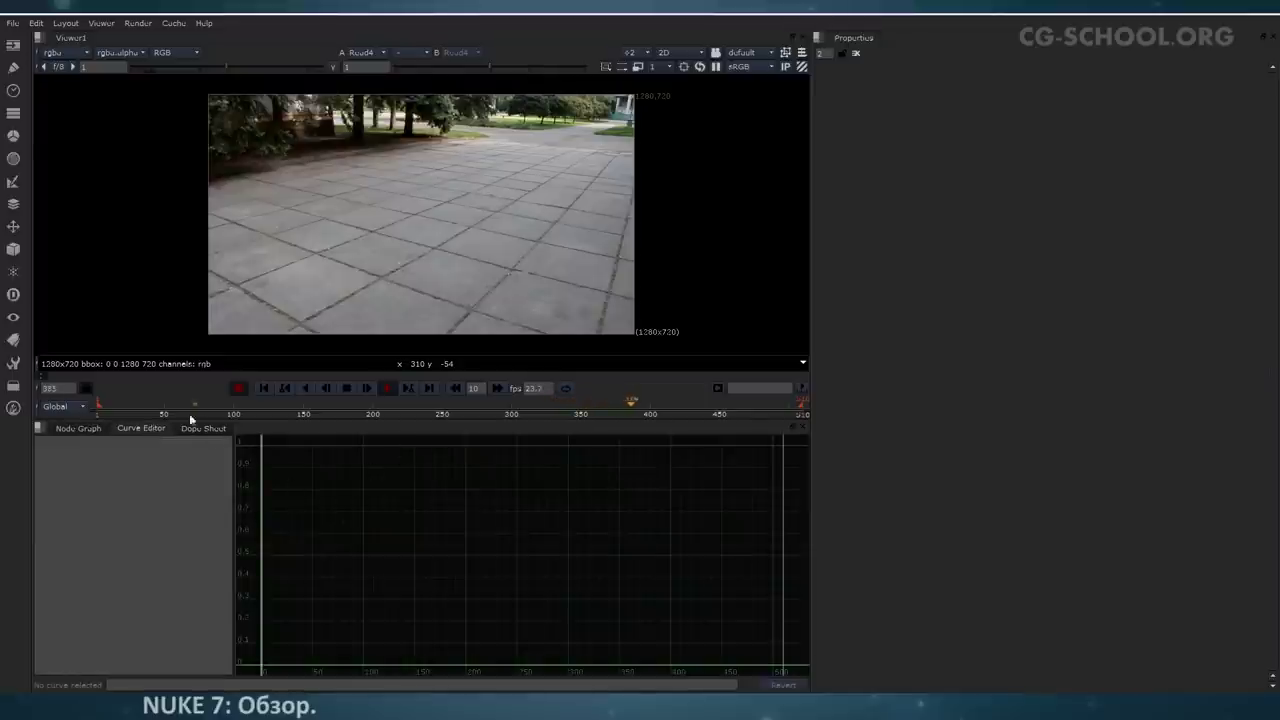
pyautogui.click(200, 429)
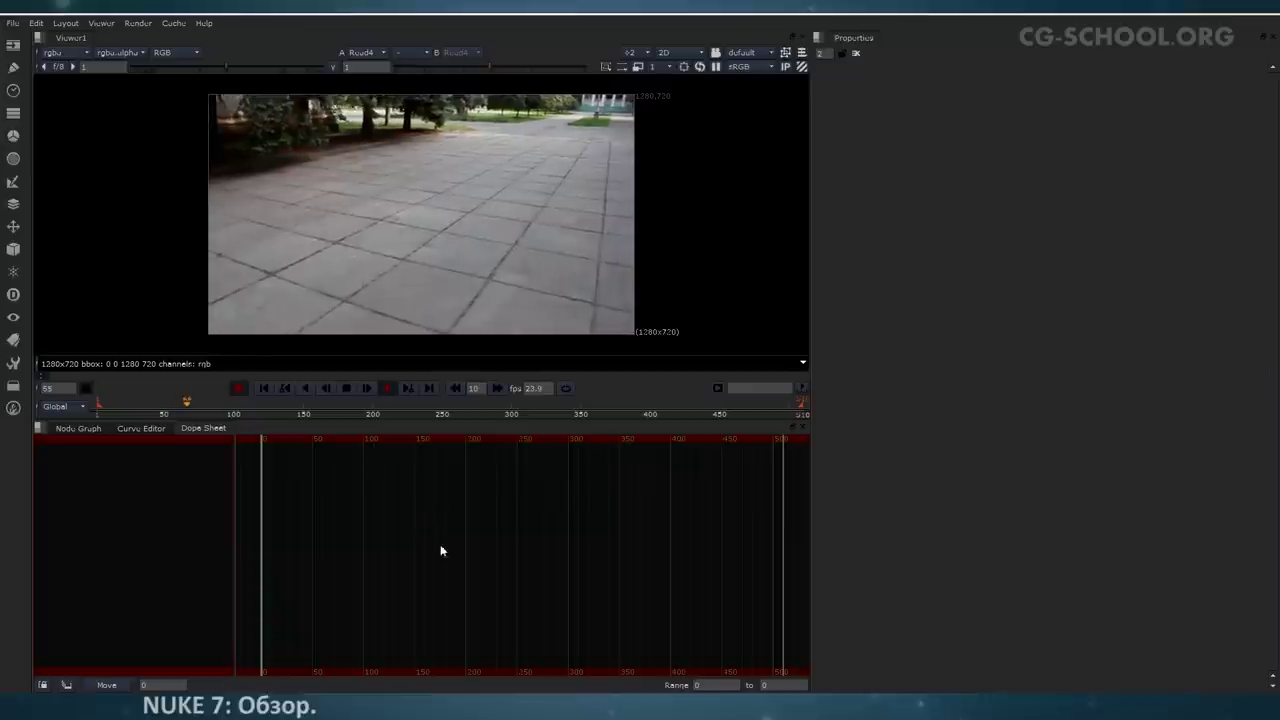
pyautogui.click(78, 430)
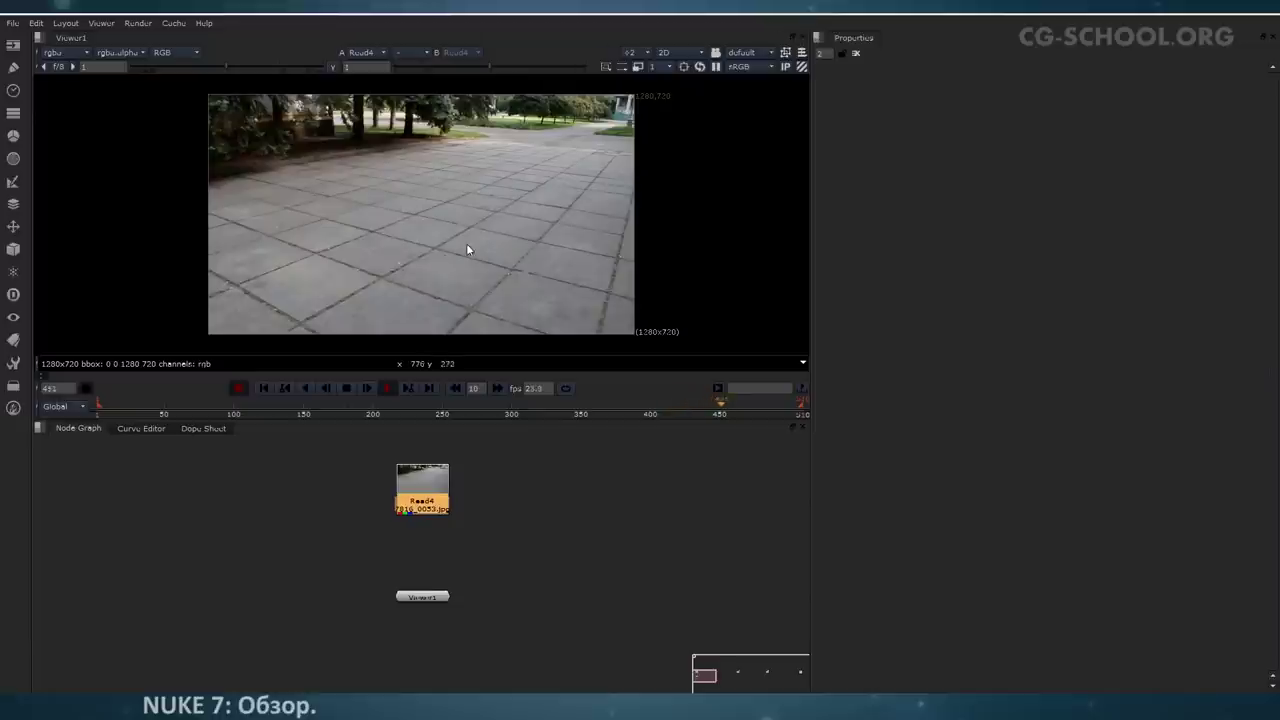
pyautogui.click(345, 388)
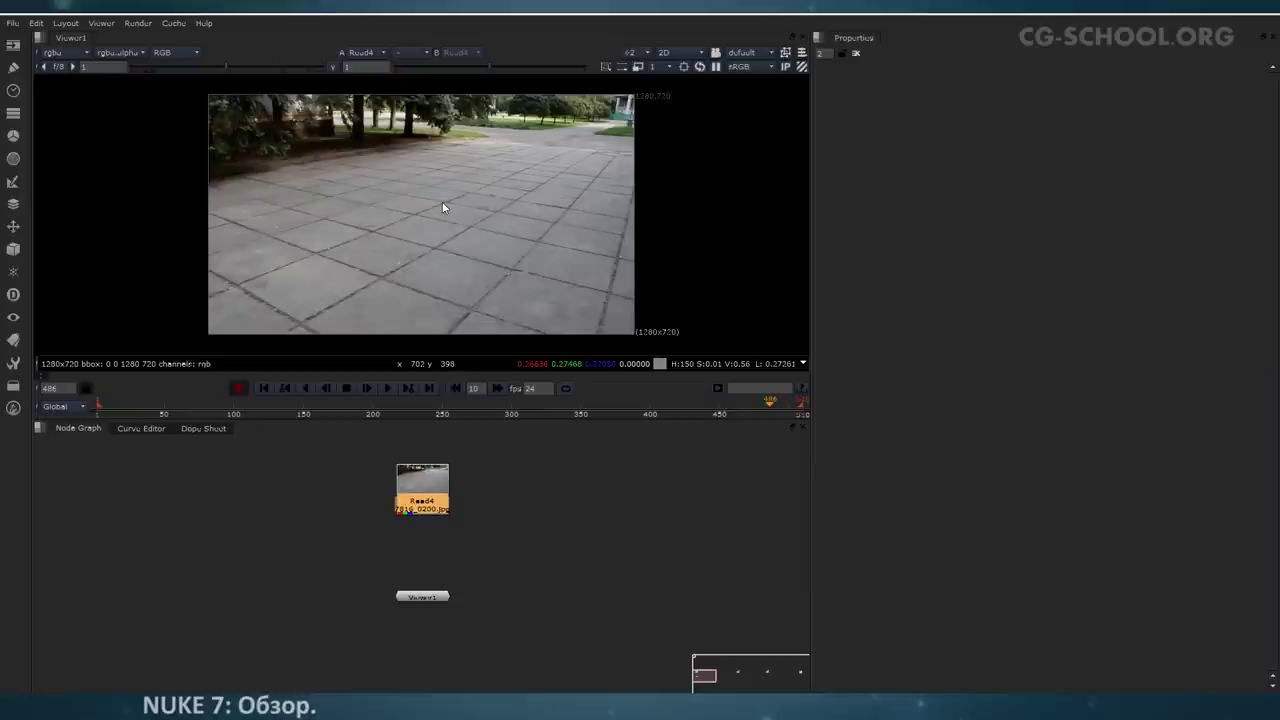
# Step: Add an OFlow node after Read4, move it to the right of the Read node and deselect it
pyautogui.click(15, 93)
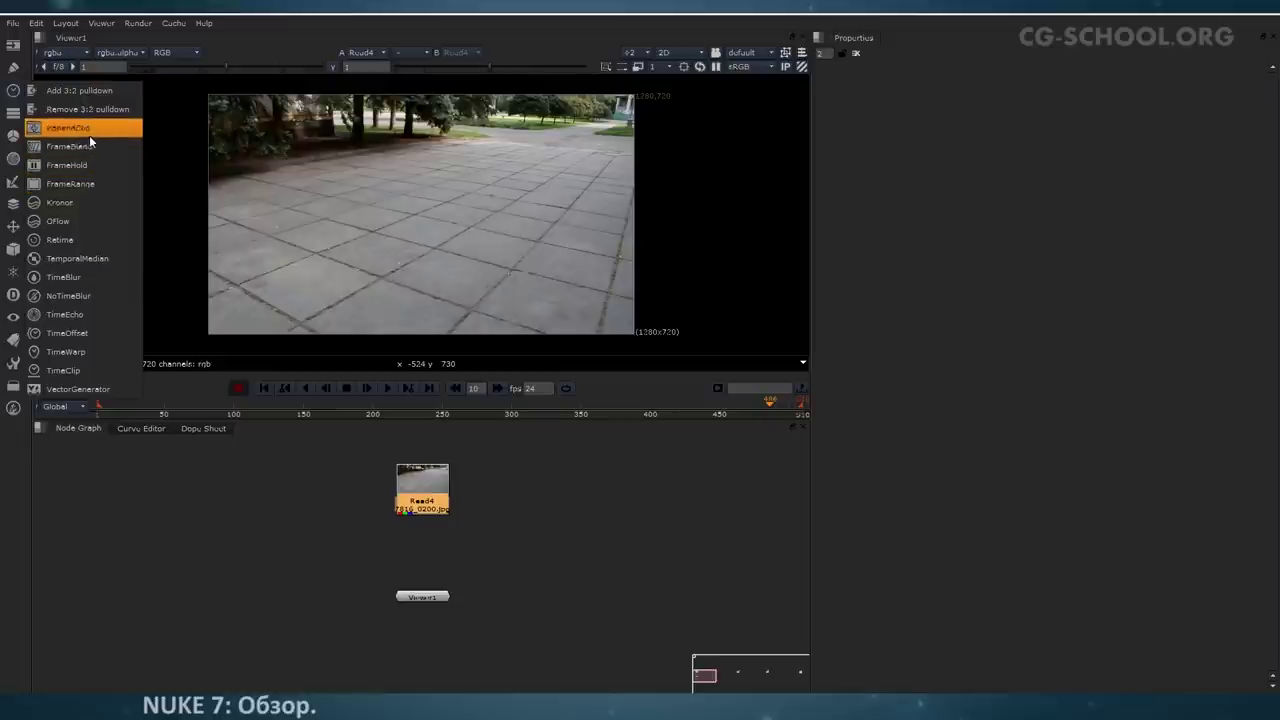
pyautogui.click(387, 520)
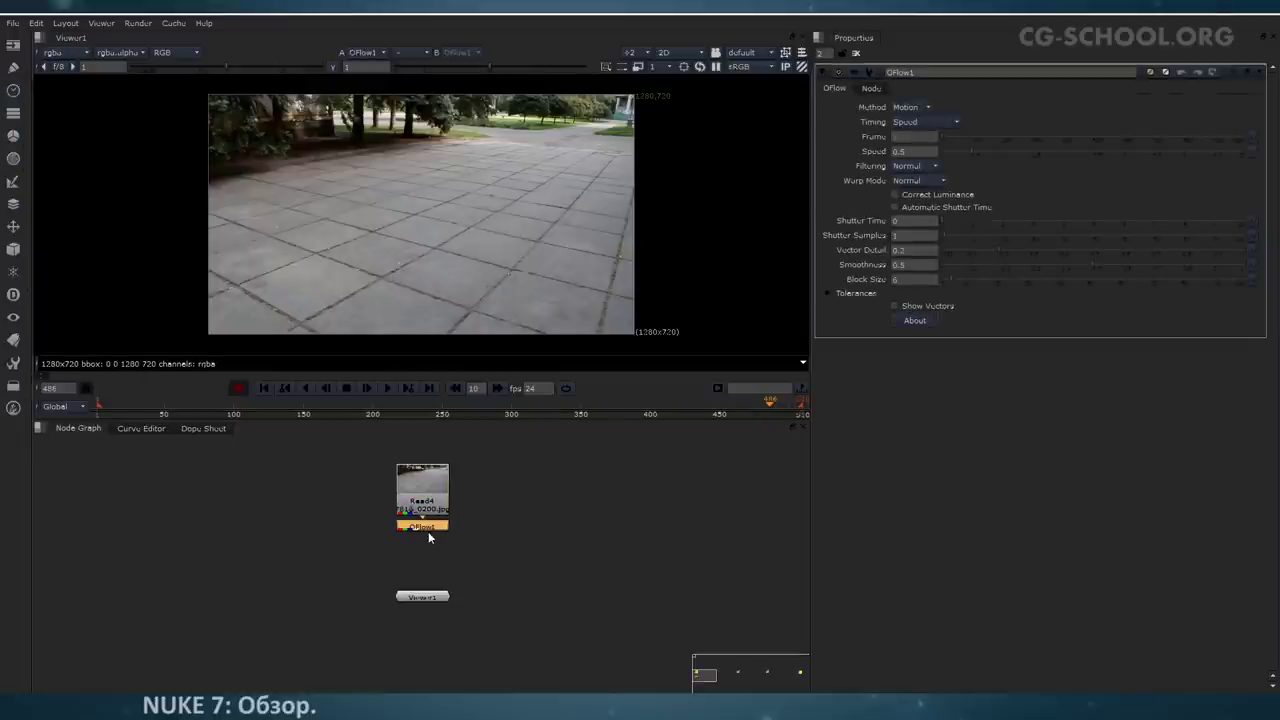
pyautogui.moveTo(426, 529); pyautogui.dragTo(534, 540)
pyautogui.click(393, 531)
# Step: Add an unconnected Kronos node and place it to the left of Read4
pyautogui.click(13, 90)
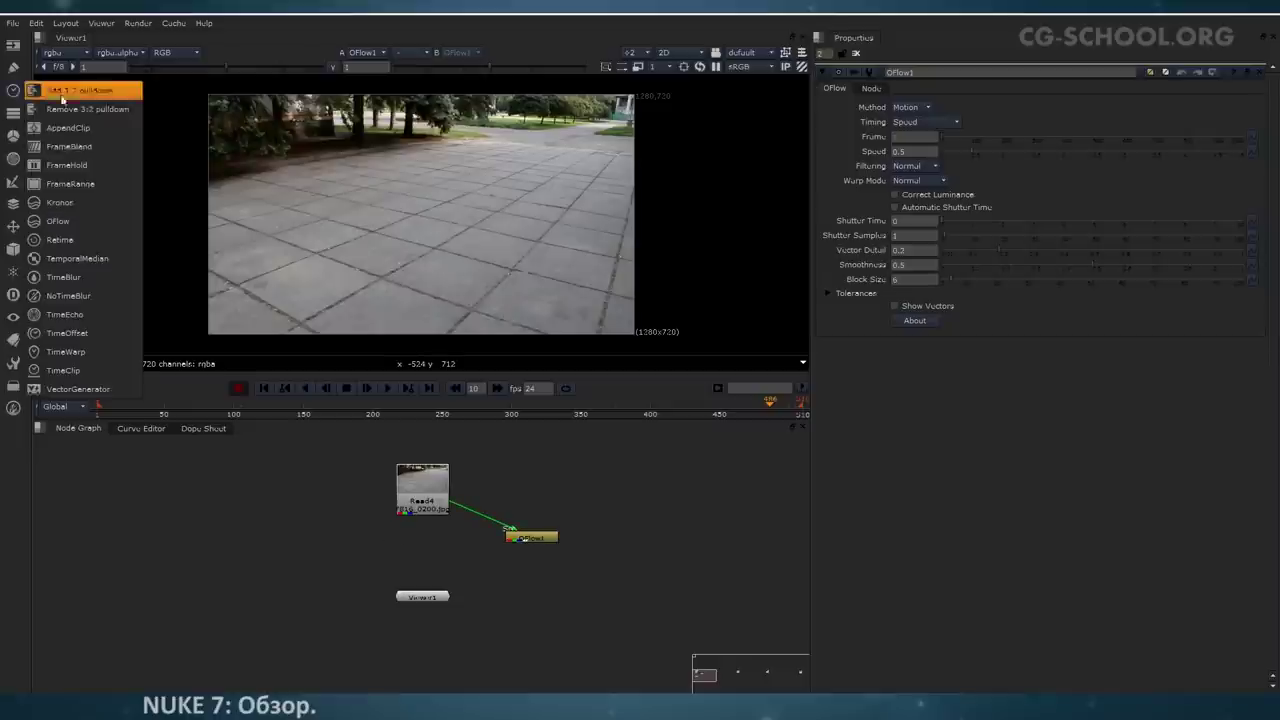
pyautogui.click(70, 202)
pyautogui.moveTo(367, 550); pyautogui.dragTo(322, 557)
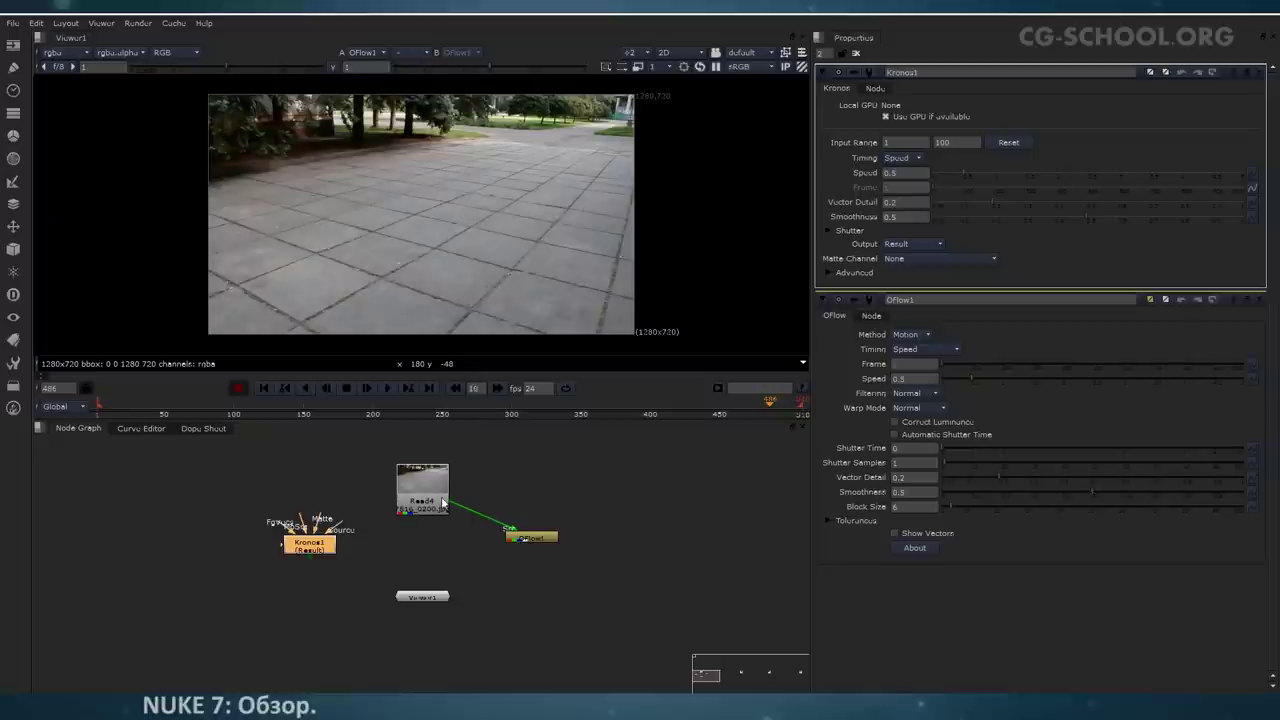
# Step: Examine the OFlow node's Method options and the inputs of the Kronos node
pyautogui.click(540, 539)
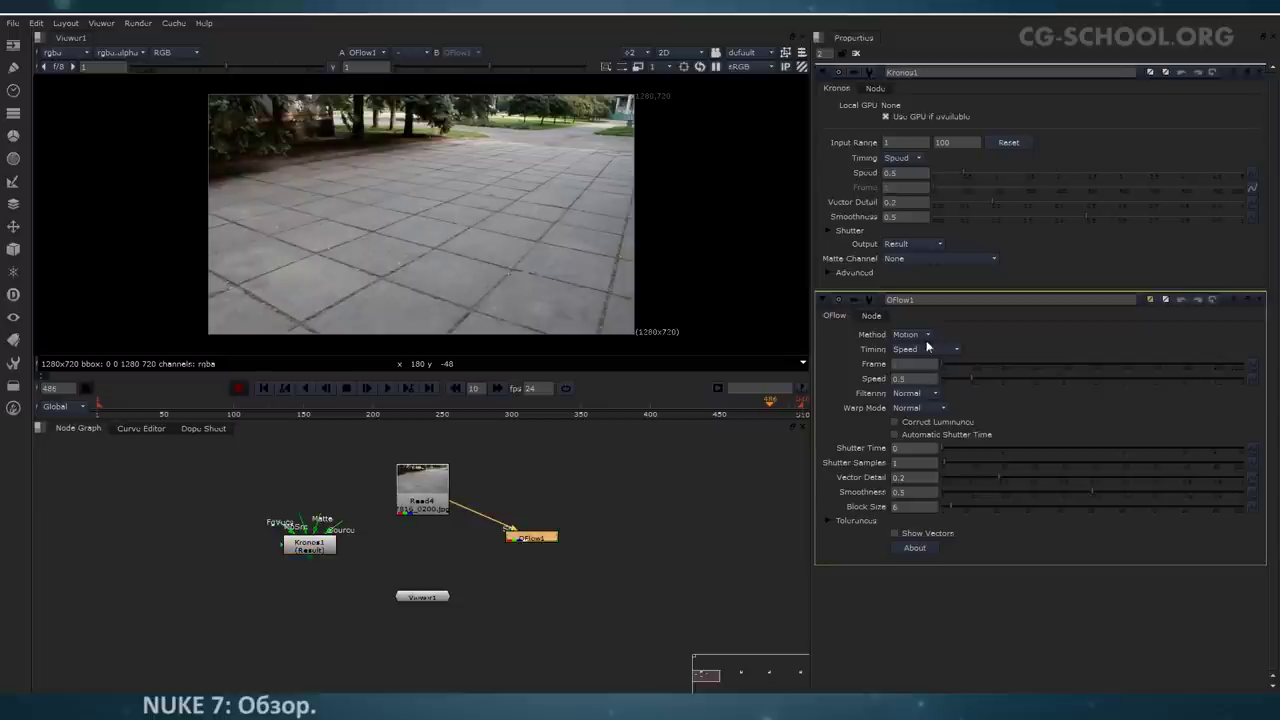
pyautogui.click(920, 337)
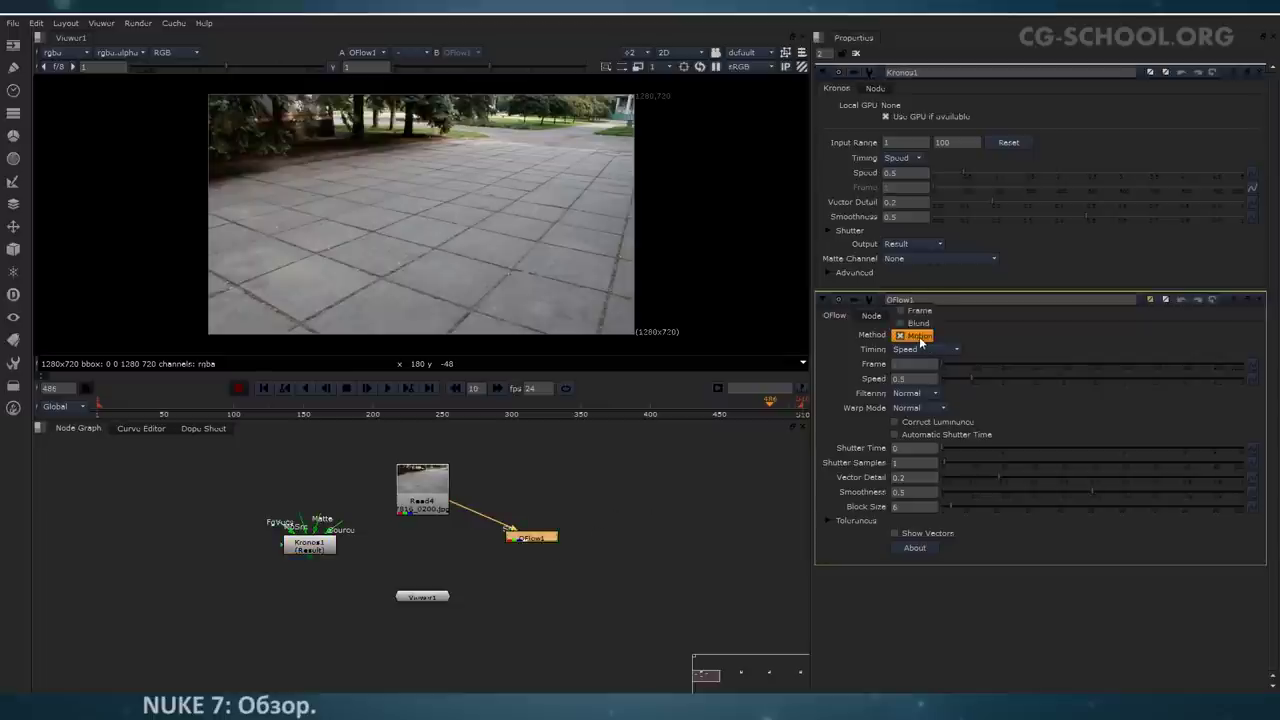
pyautogui.click(920, 337)
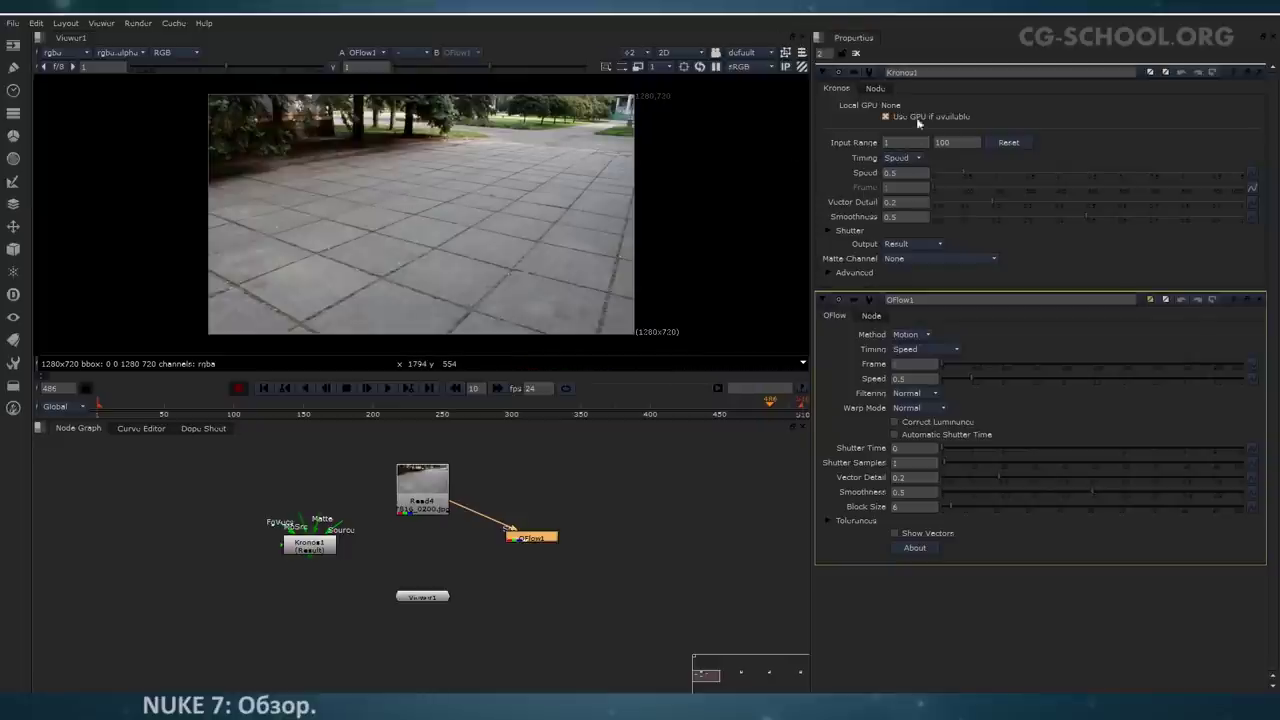
pyautogui.moveTo(275, 535); pyautogui.dragTo(318, 487)
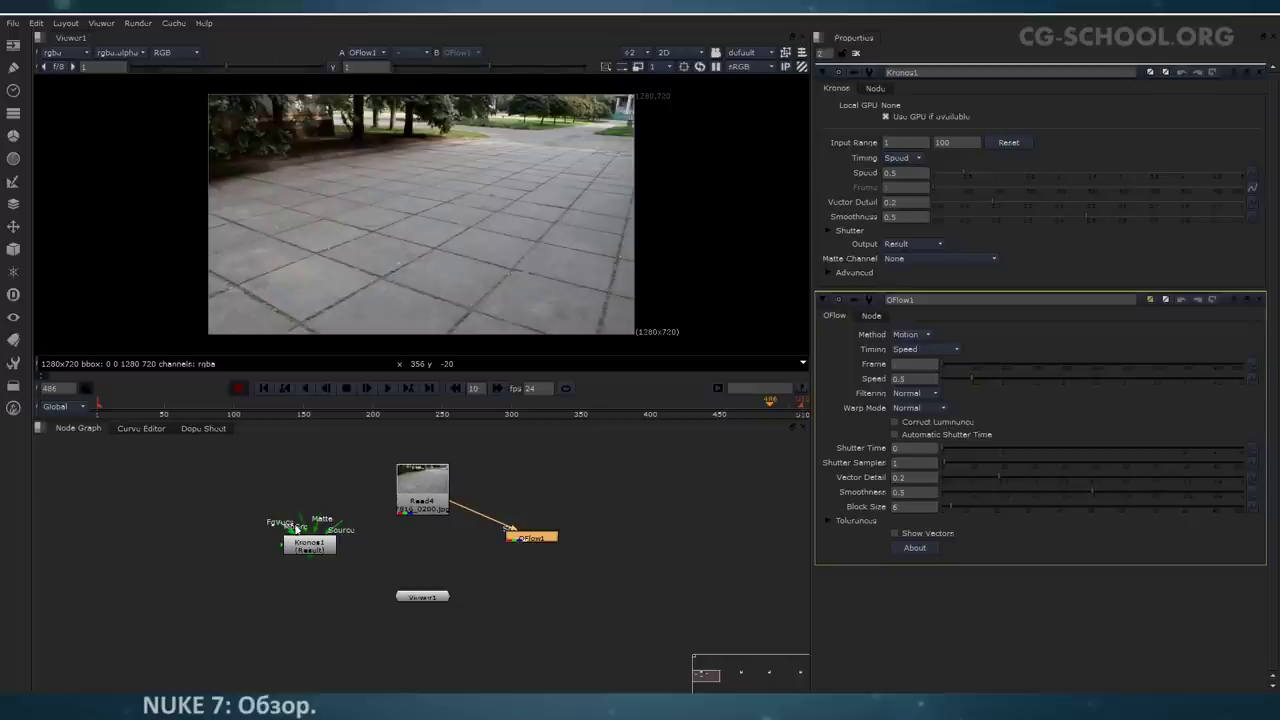
pyautogui.moveTo(289, 527); pyautogui.dragTo(194, 549)
pyautogui.click(249, 558)
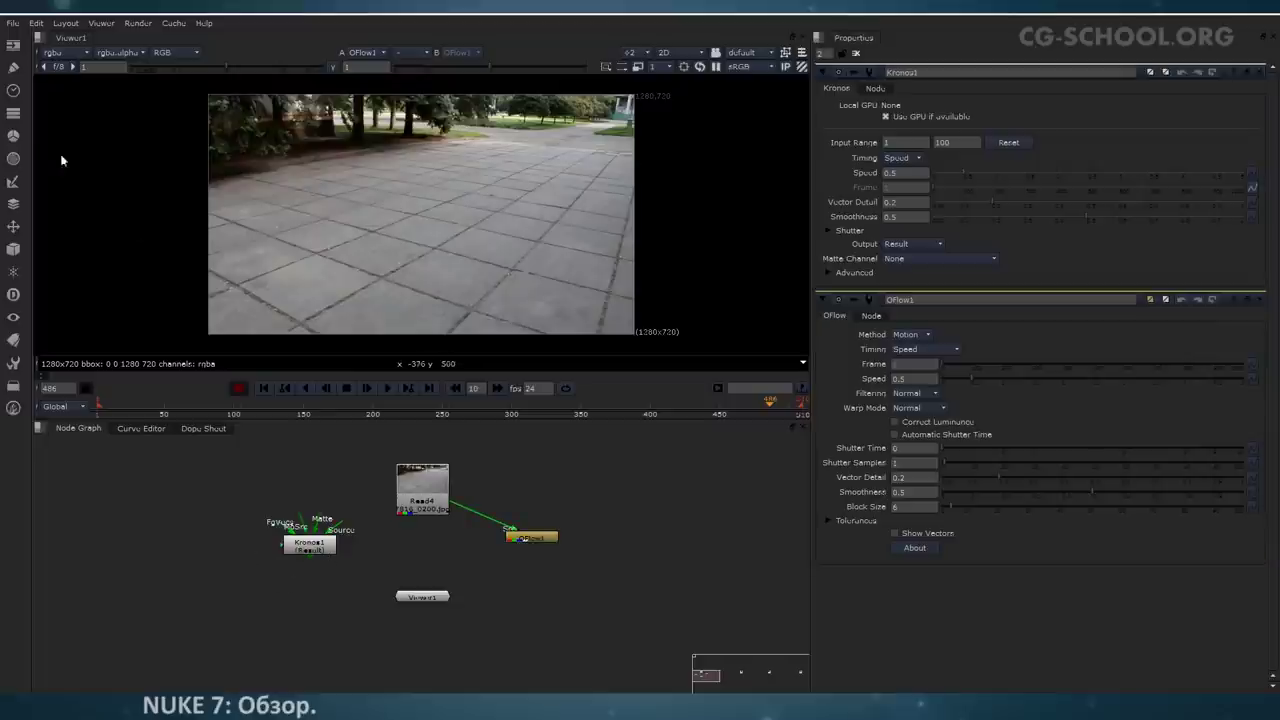
# Step: Add a VectorGenerator node to the left of Kronos and connect its Source input to Read4
pyautogui.click(12, 88)
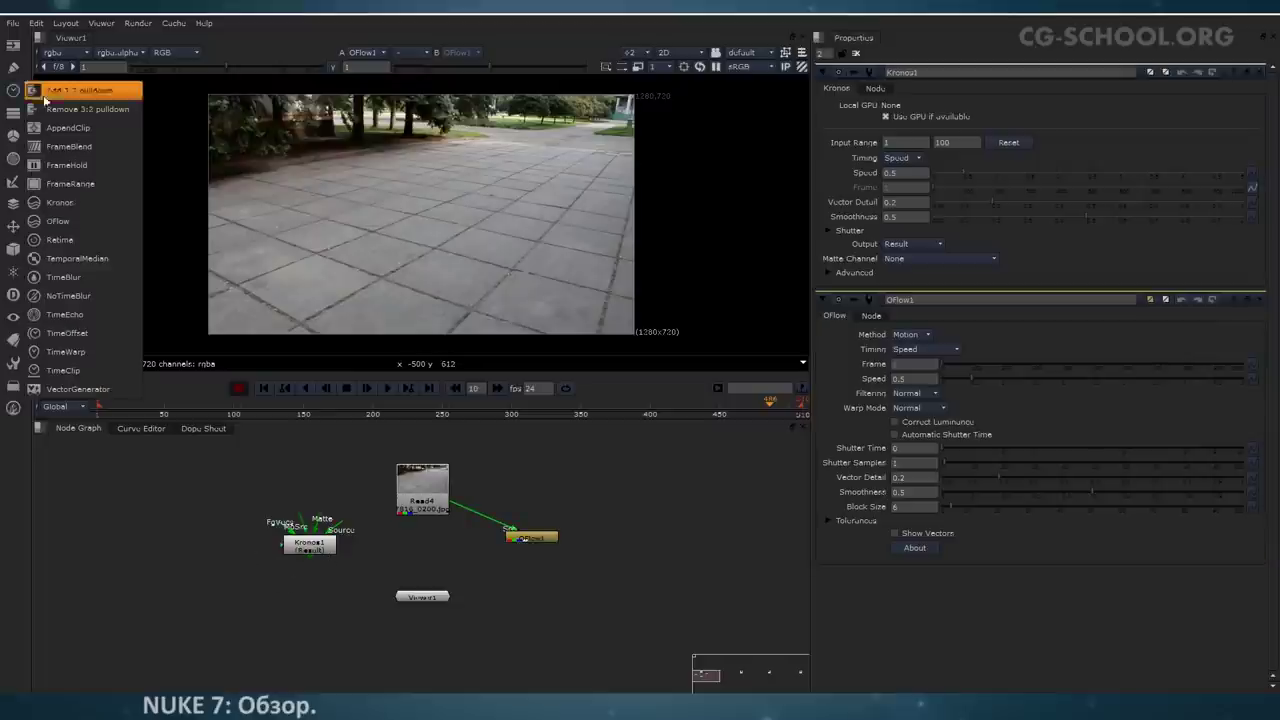
pyautogui.click(97, 392)
pyautogui.moveTo(253, 557); pyautogui.dragTo(210, 522)
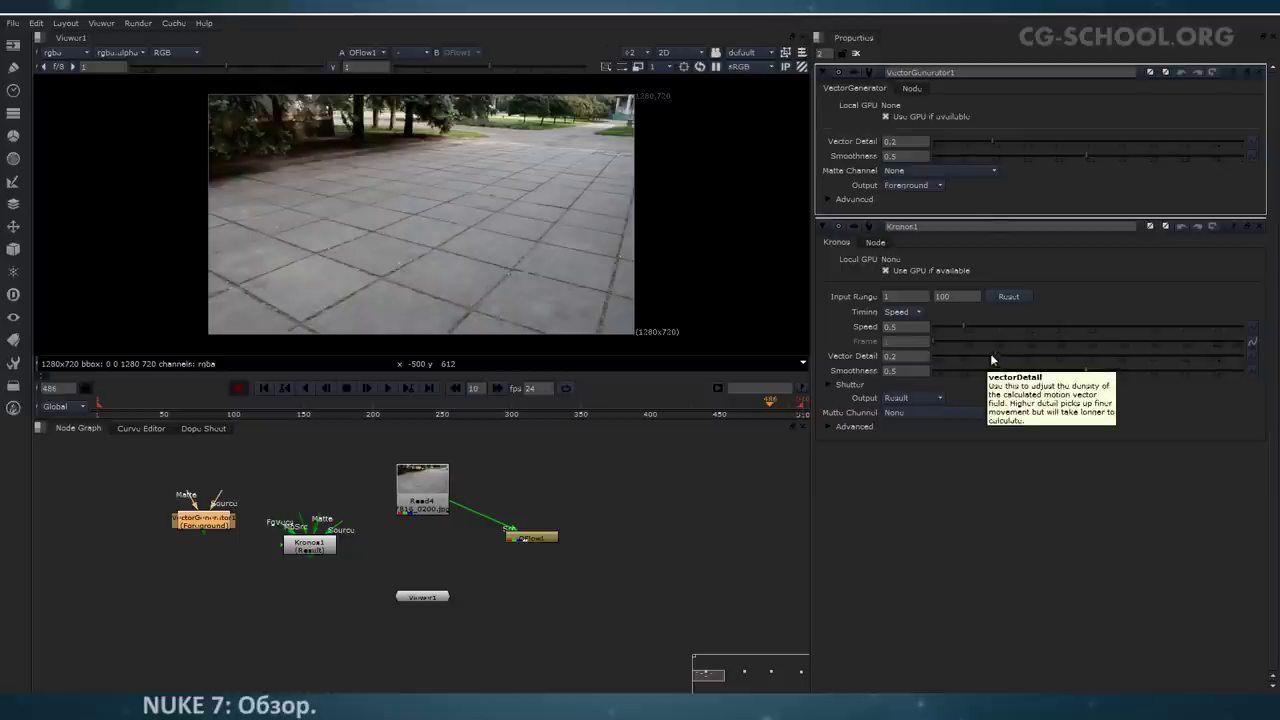
pyautogui.moveTo(234, 515); pyautogui.dragTo(418, 500)
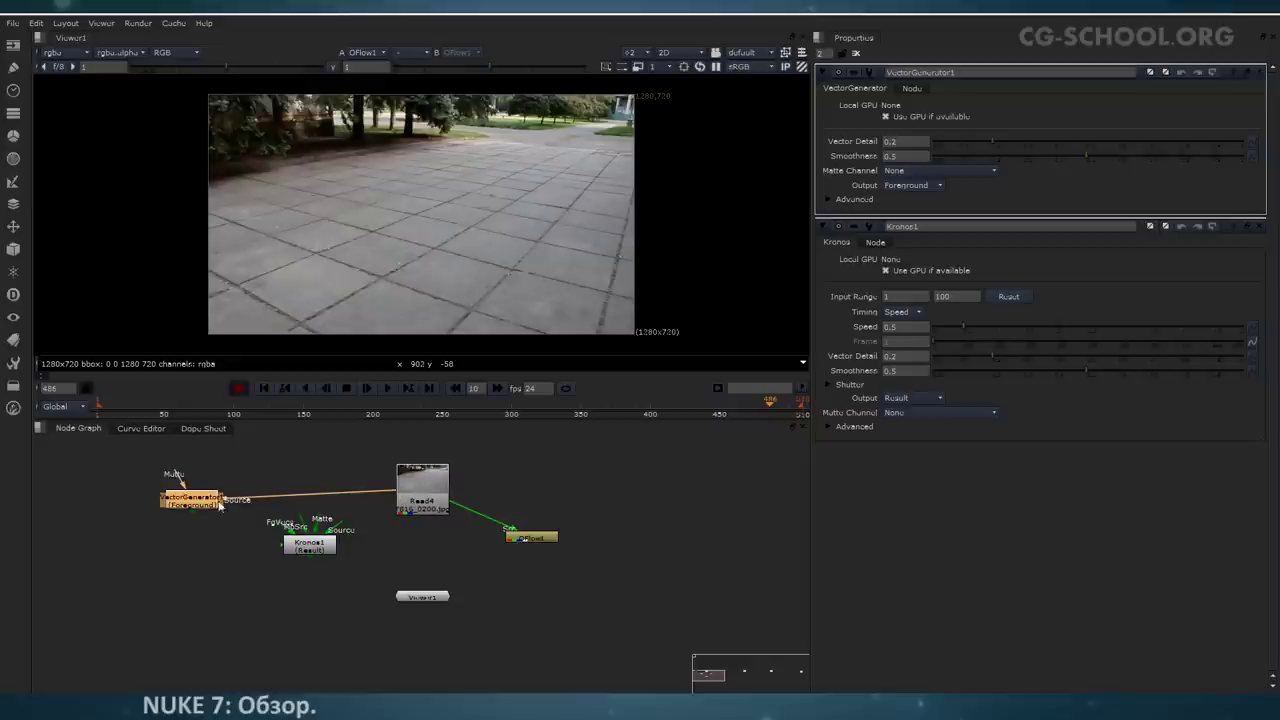
pyautogui.moveTo(220, 505); pyautogui.dragTo(217, 495)
# Step: View the VectorGenerator node in the viewer and display its motion layer
pyautogui.press('1')
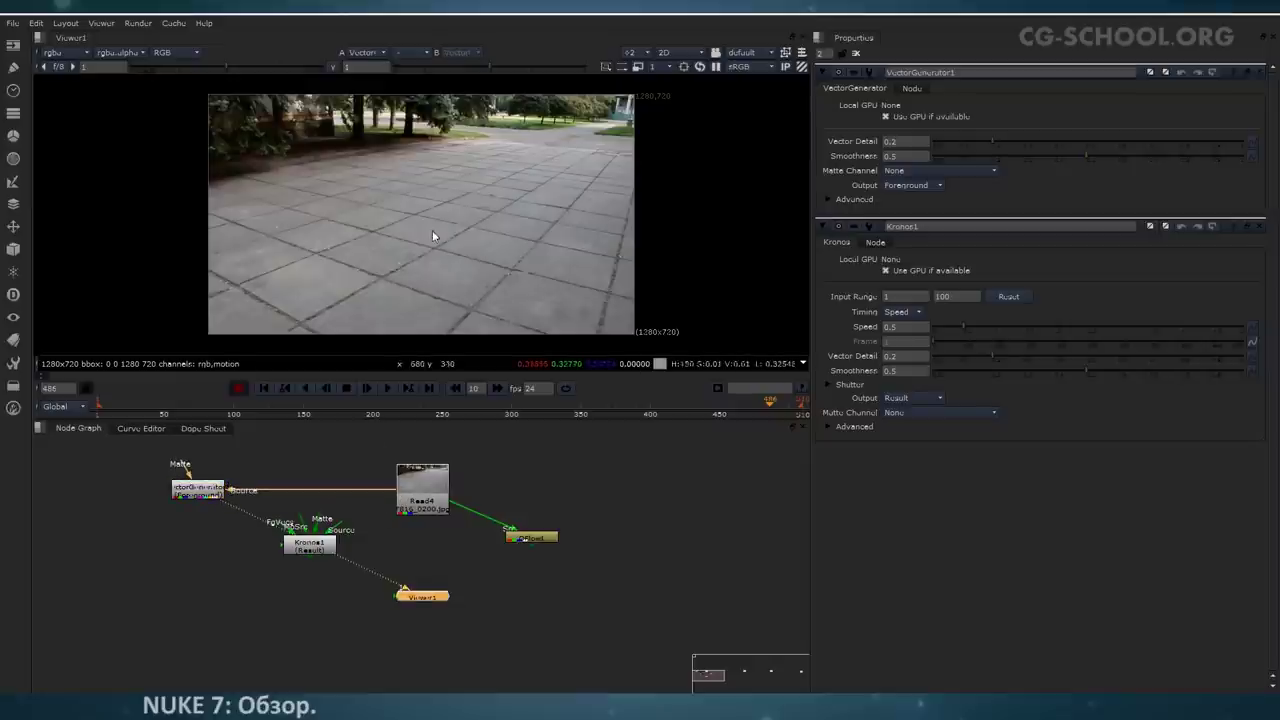
pyautogui.click(60, 52)
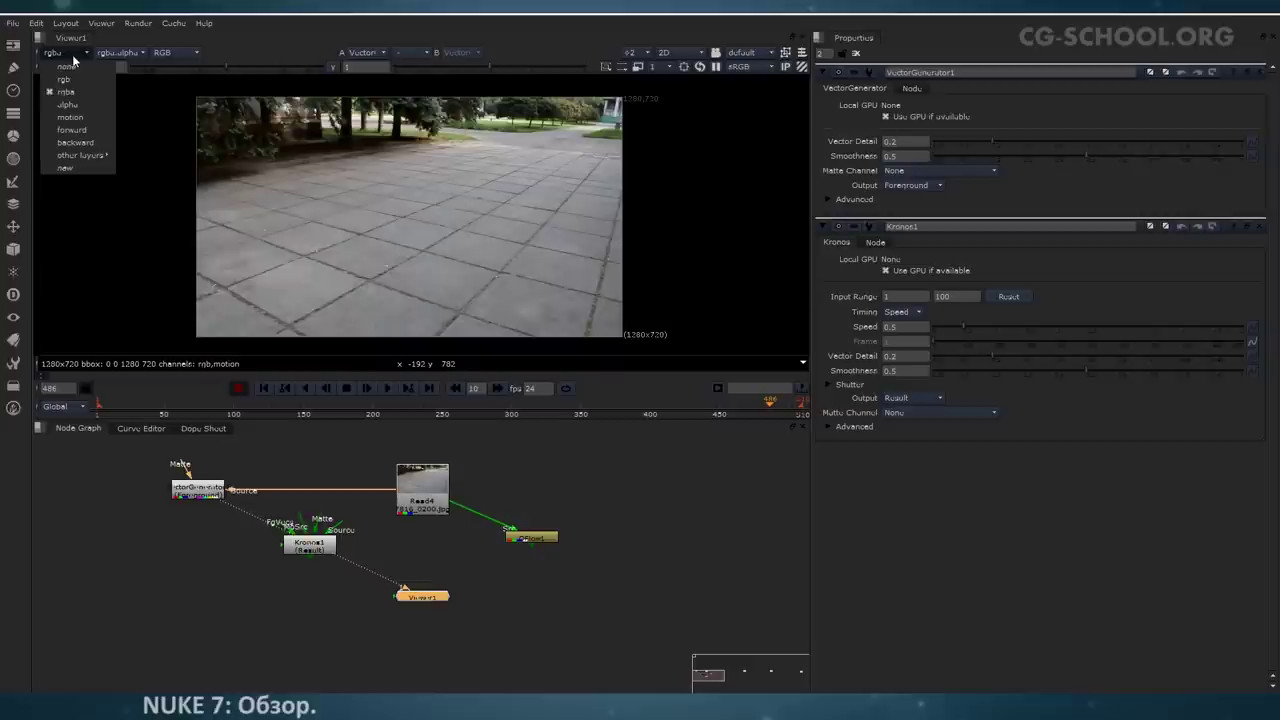
pyautogui.click(85, 118)
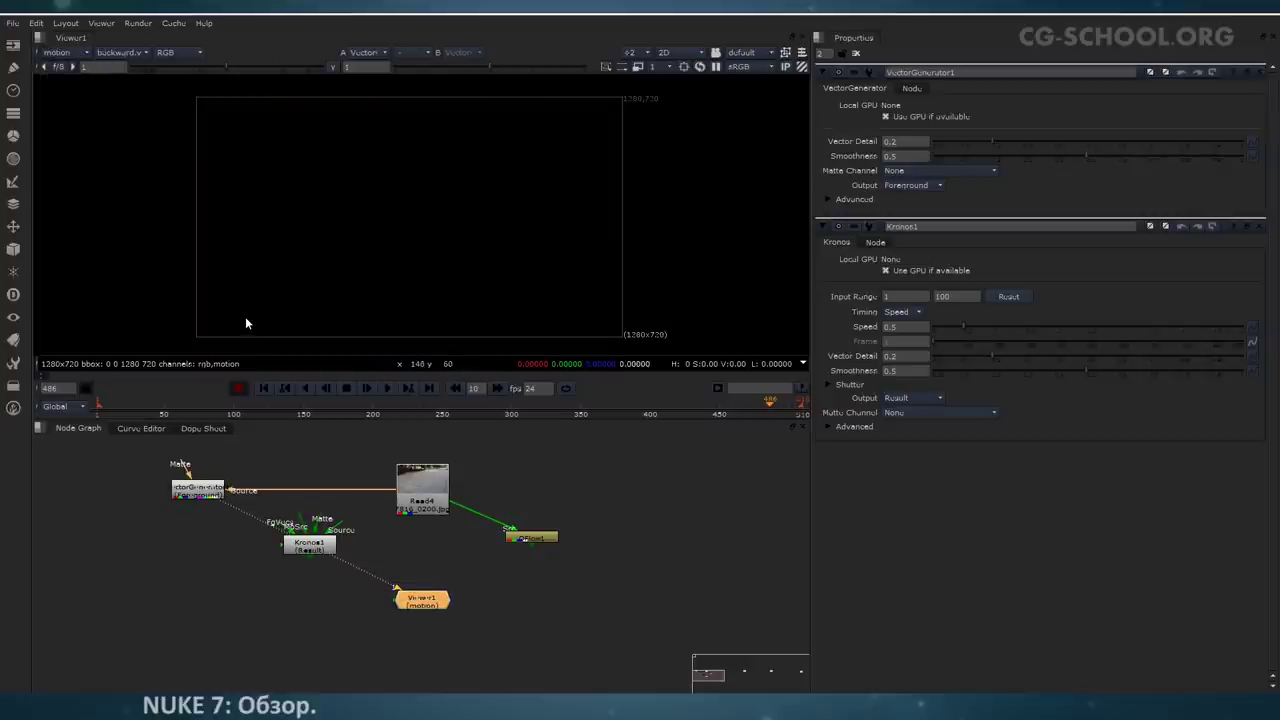
# Step: Move through several frames between about 99 and 207 to examine the generated motion vectors
pyautogui.click(317, 407)
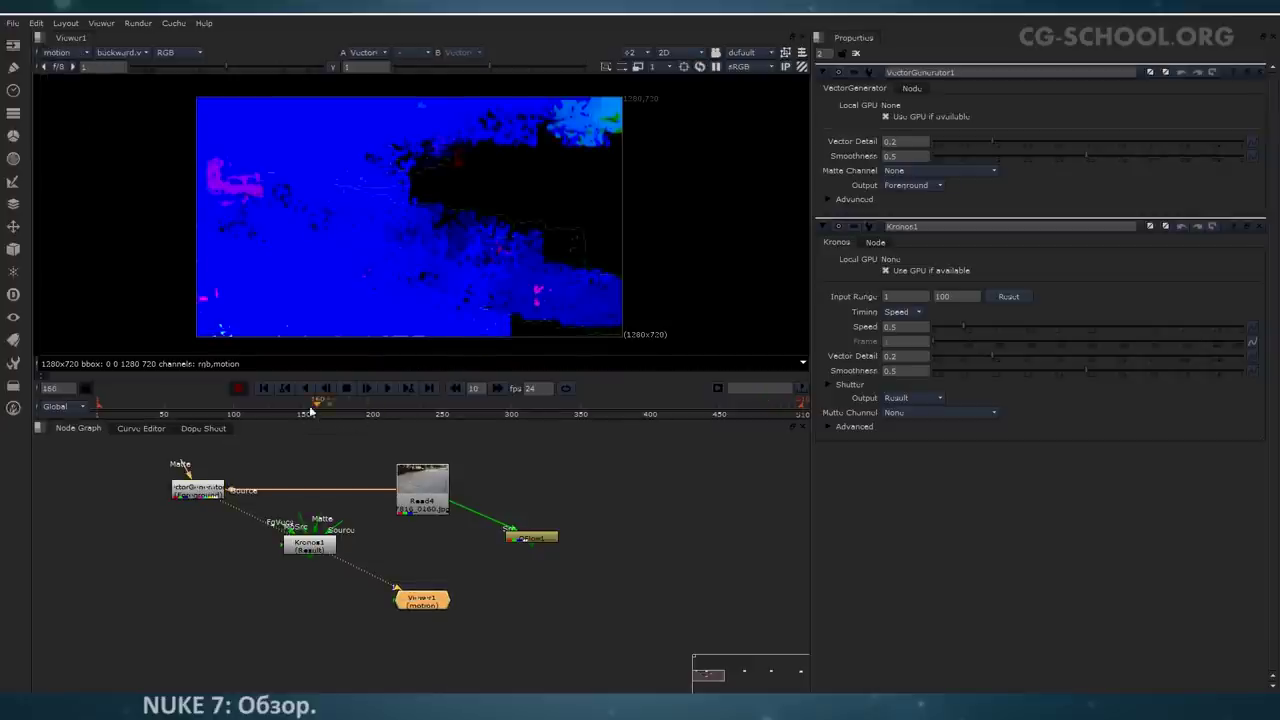
pyautogui.click(233, 408)
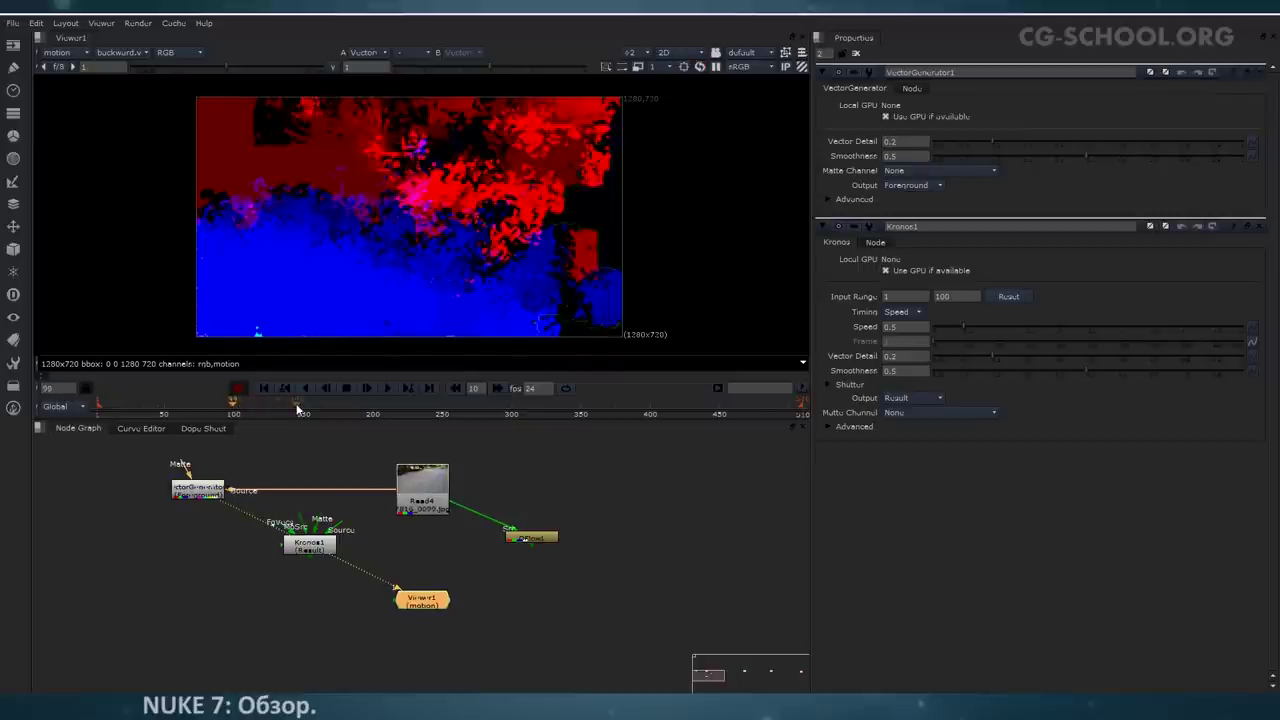
pyautogui.click(297, 407)
pyautogui.click(353, 411)
pyautogui.click(382, 410)
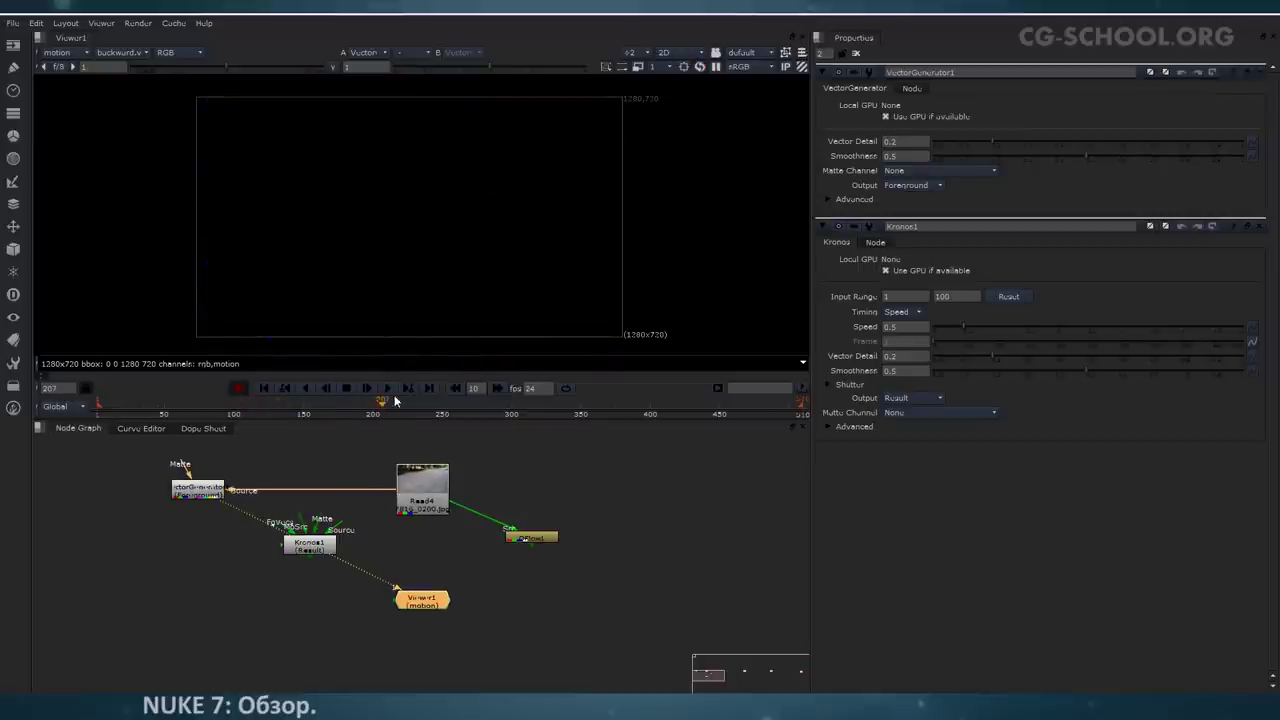
# Step: Set the end of the project's frame range to 200 in the Project Settings and close them
pyautogui.moveTo(345, 405); pyautogui.dragTo(256, 405)
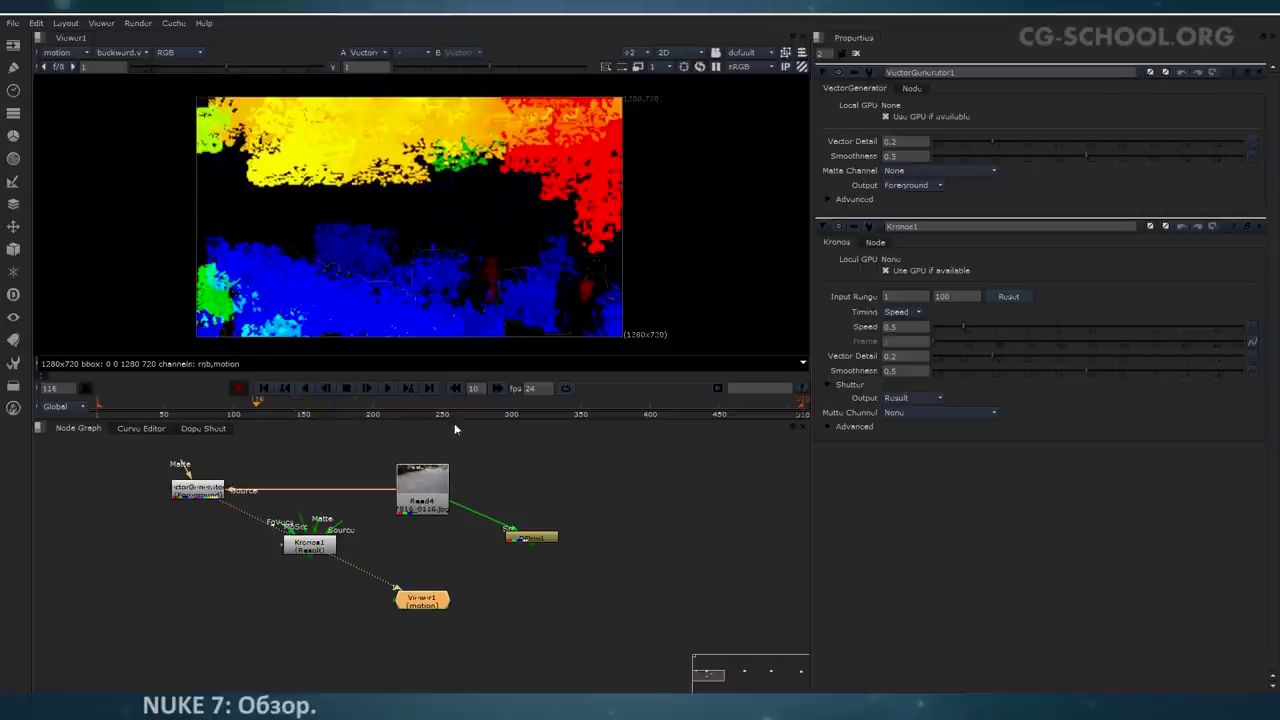
pyautogui.click(422, 490)
pyautogui.click(481, 527)
pyautogui.press('s')
pyautogui.doubleClick(978, 373)
pyautogui.write('200')
pyautogui.press('Return')
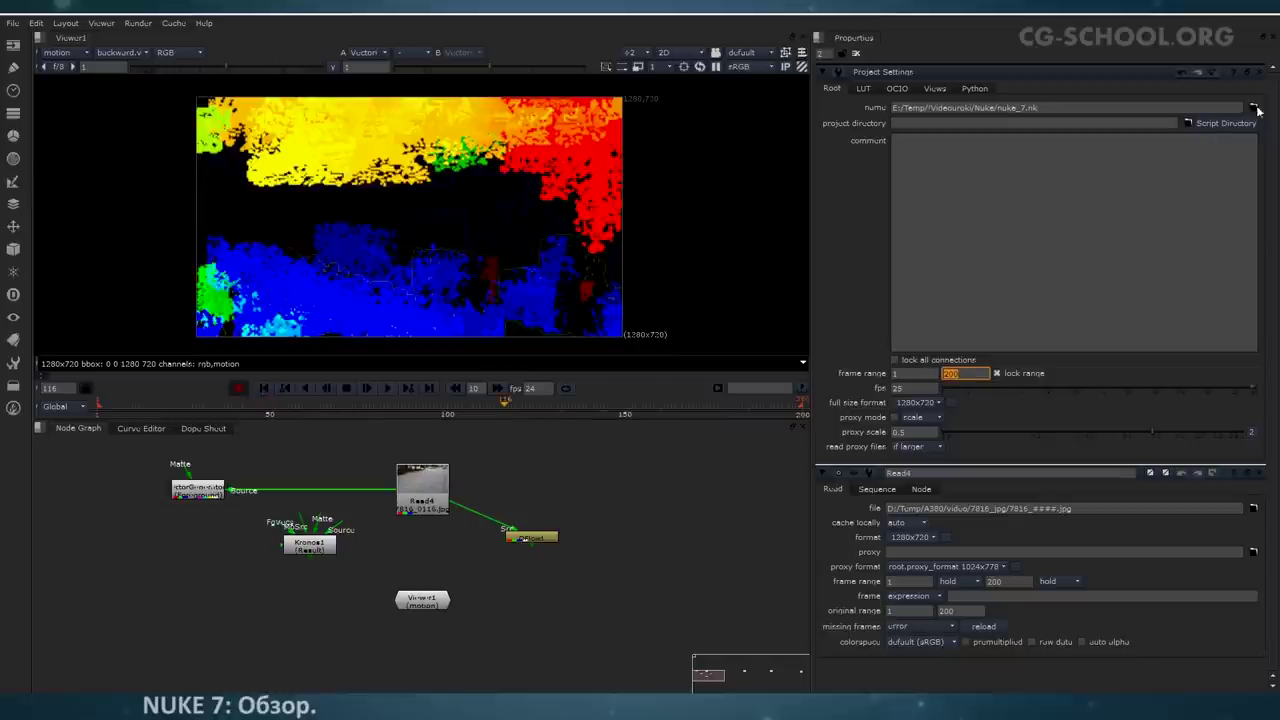
pyautogui.click(1256, 73)
# Step: Go to frame 119 and set VectorGenerator1's Vector Detail to 0.365 and Smoothness to 0.49
pyautogui.moveTo(460, 404); pyautogui.dragTo(517, 402)
pyautogui.click(207, 492)
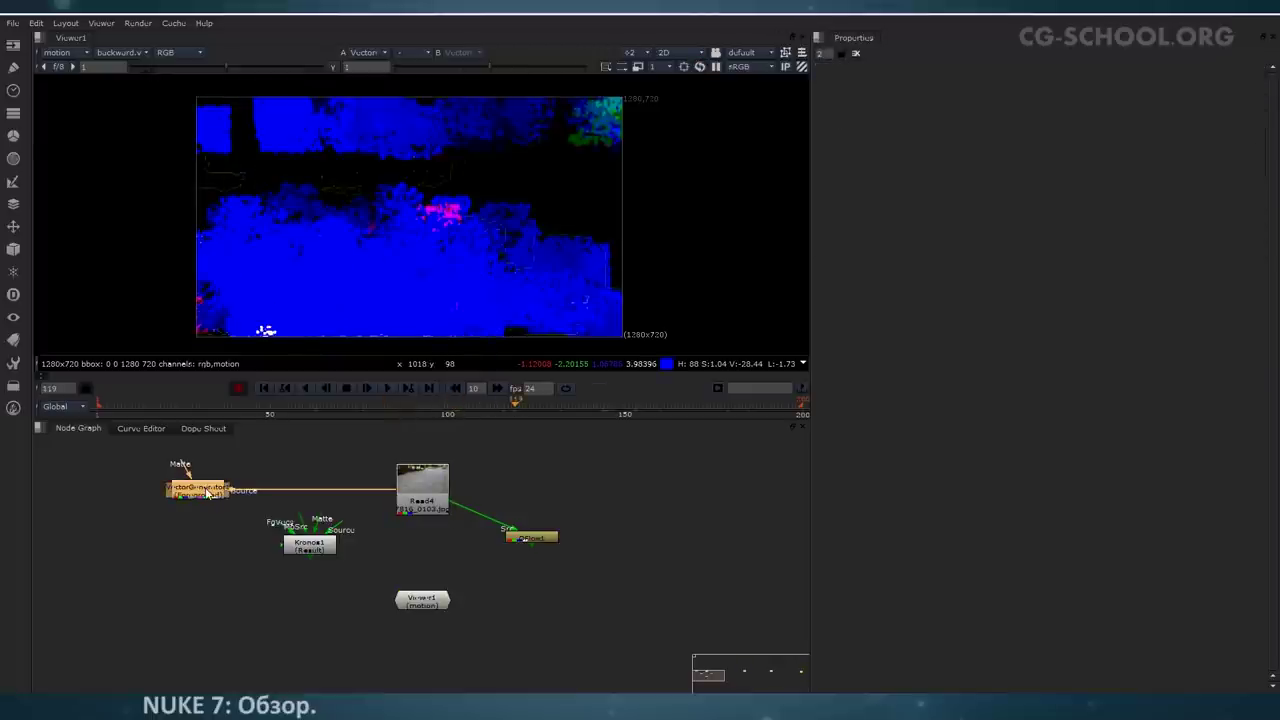
pyautogui.doubleClick(207, 492)
pyautogui.moveTo(1000, 149); pyautogui.dragTo(1083, 155)
pyautogui.click(1093, 155)
pyautogui.click(1097, 157)
# Step: Open the Kronos1 properties and move the VectorGenerator node closer to Kronos in the node graph
pyautogui.doubleClick(309, 545)
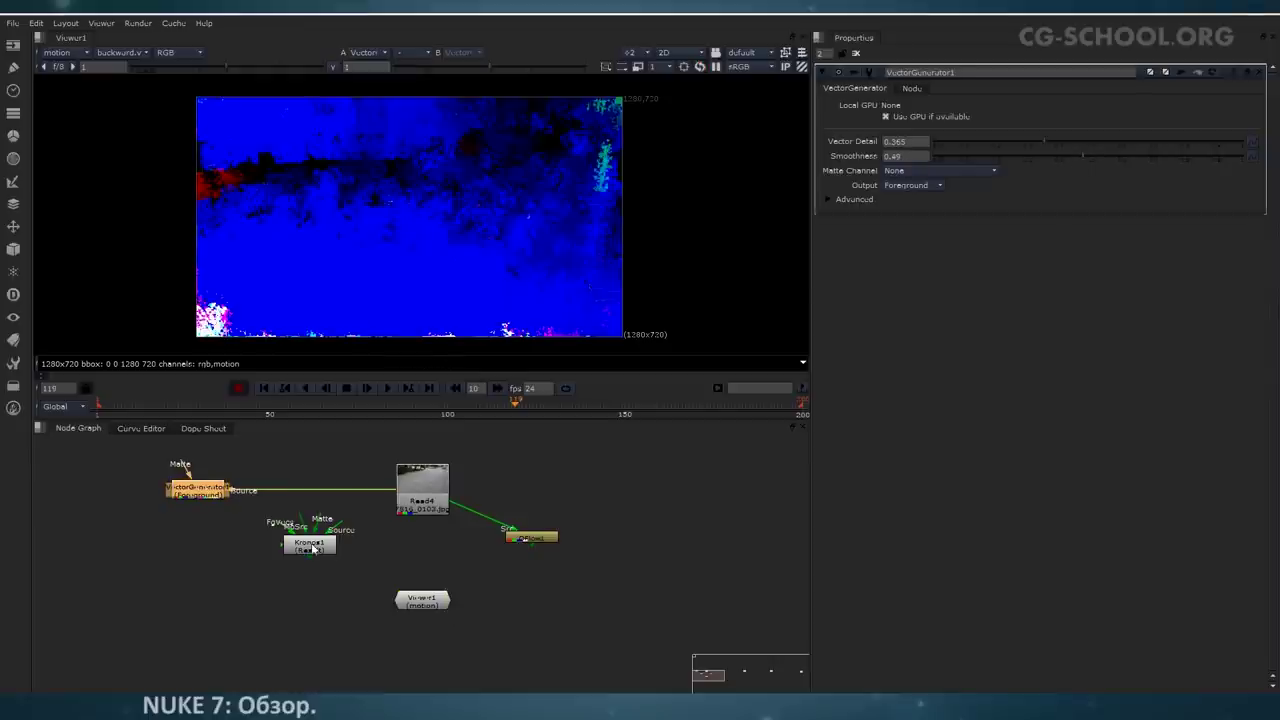
pyautogui.click(898, 344)
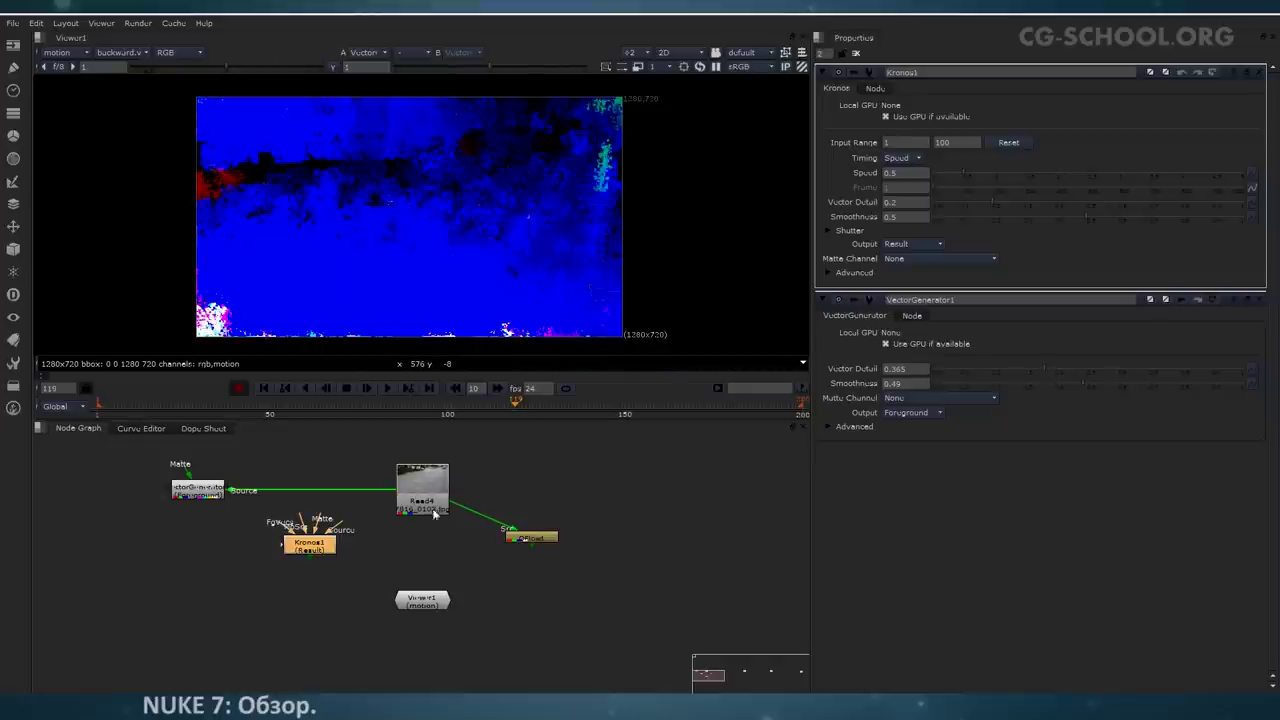
pyautogui.moveTo(197, 492); pyautogui.dragTo(232, 492)
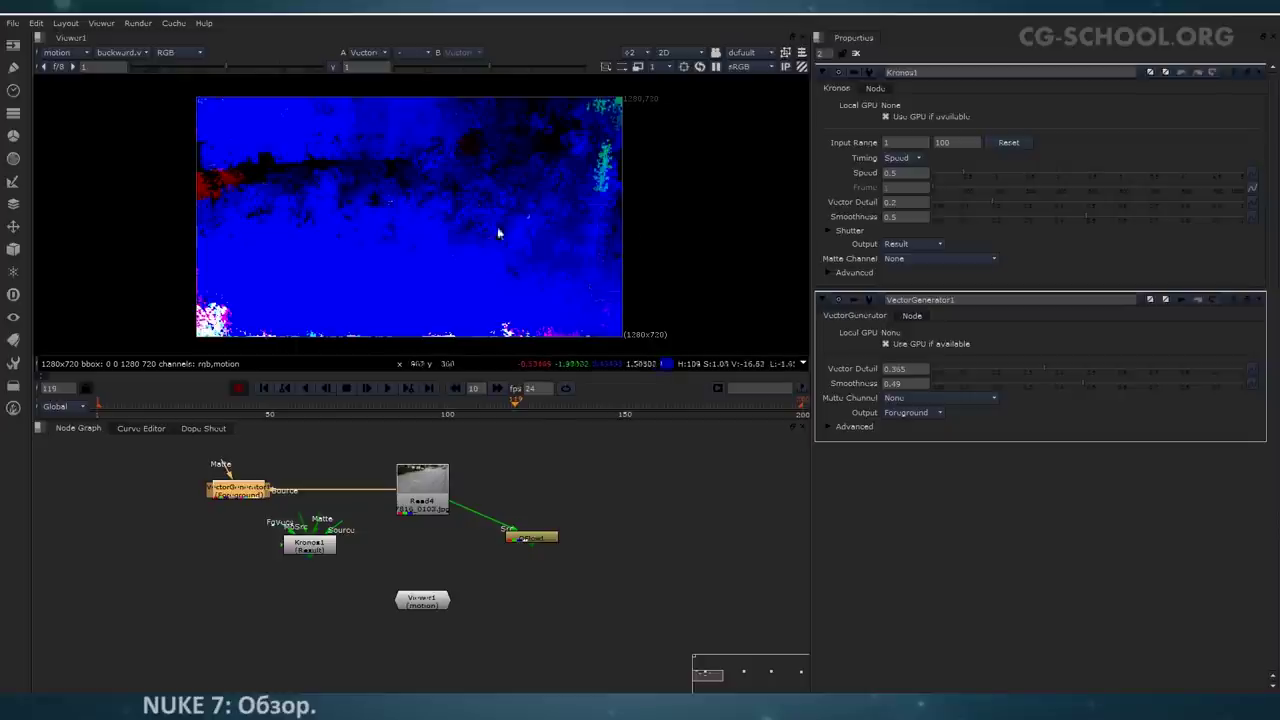
pyautogui.moveTo(224, 501); pyautogui.dragTo(240, 501)
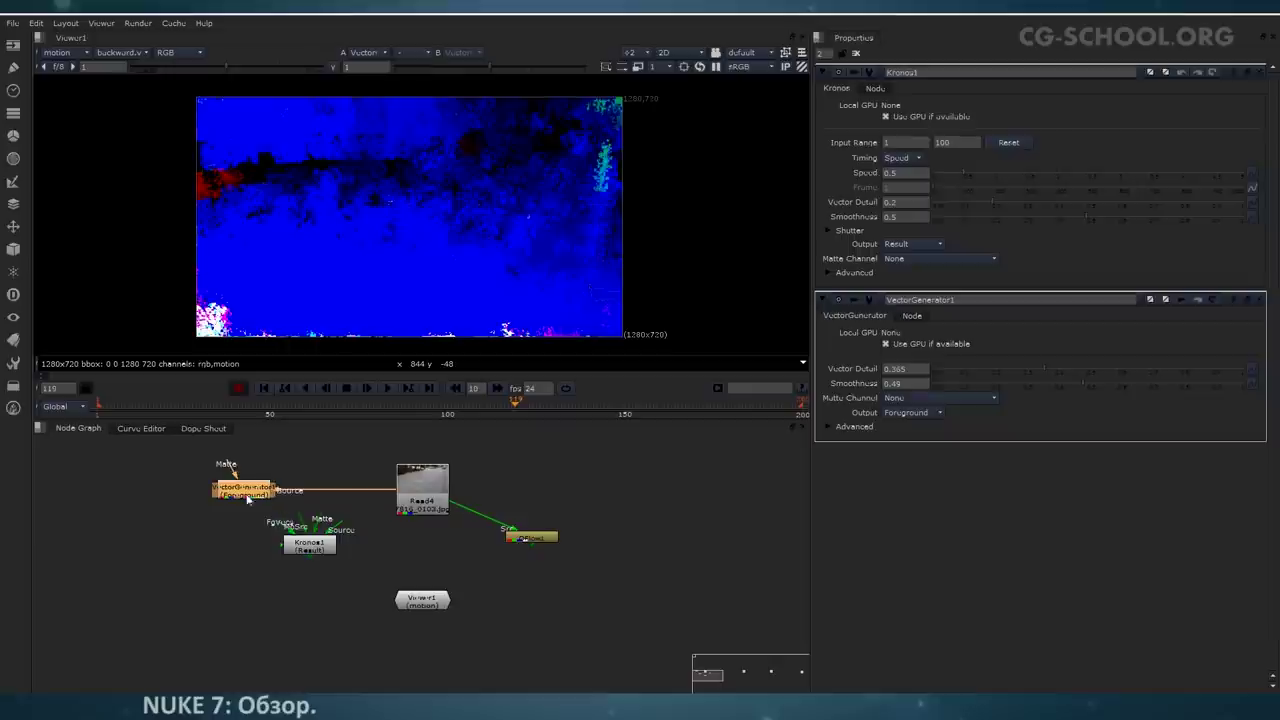
pyautogui.moveTo(303, 546); pyautogui.dragTo(310, 549)
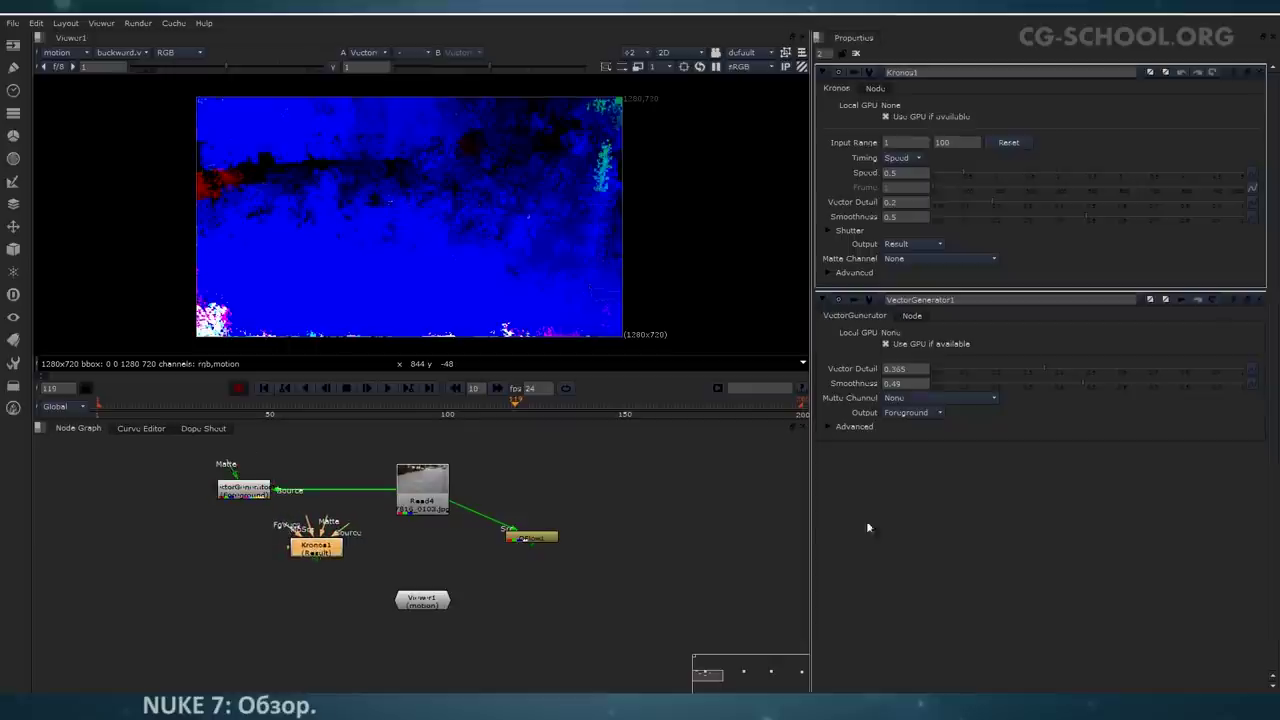
# Step: Connect the Kronos node's Source input to Read4 and show Kronos1 in the viewer
pyautogui.moveTo(291, 533); pyautogui.dragTo(240, 508)
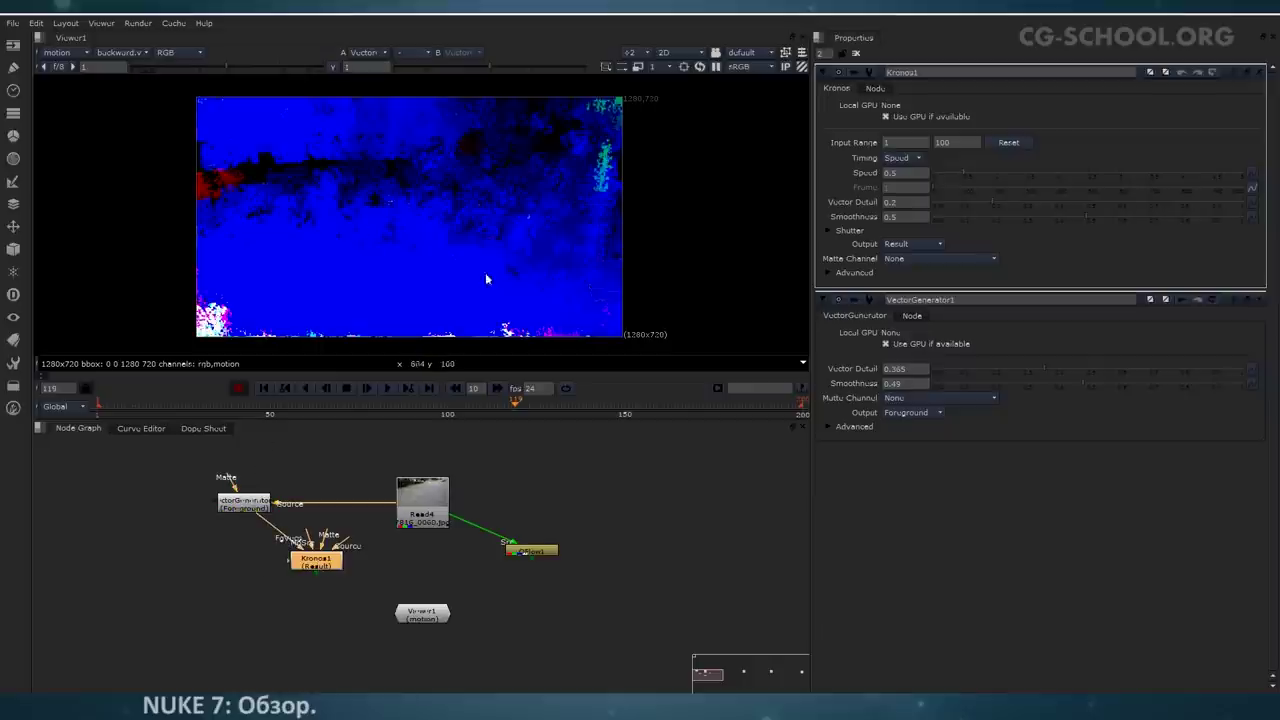
pyautogui.hotkey('ctrl', 'z')
pyautogui.press('1')
pyautogui.moveTo(350, 547); pyautogui.dragTo(433, 519)
pyautogui.click(322, 563)
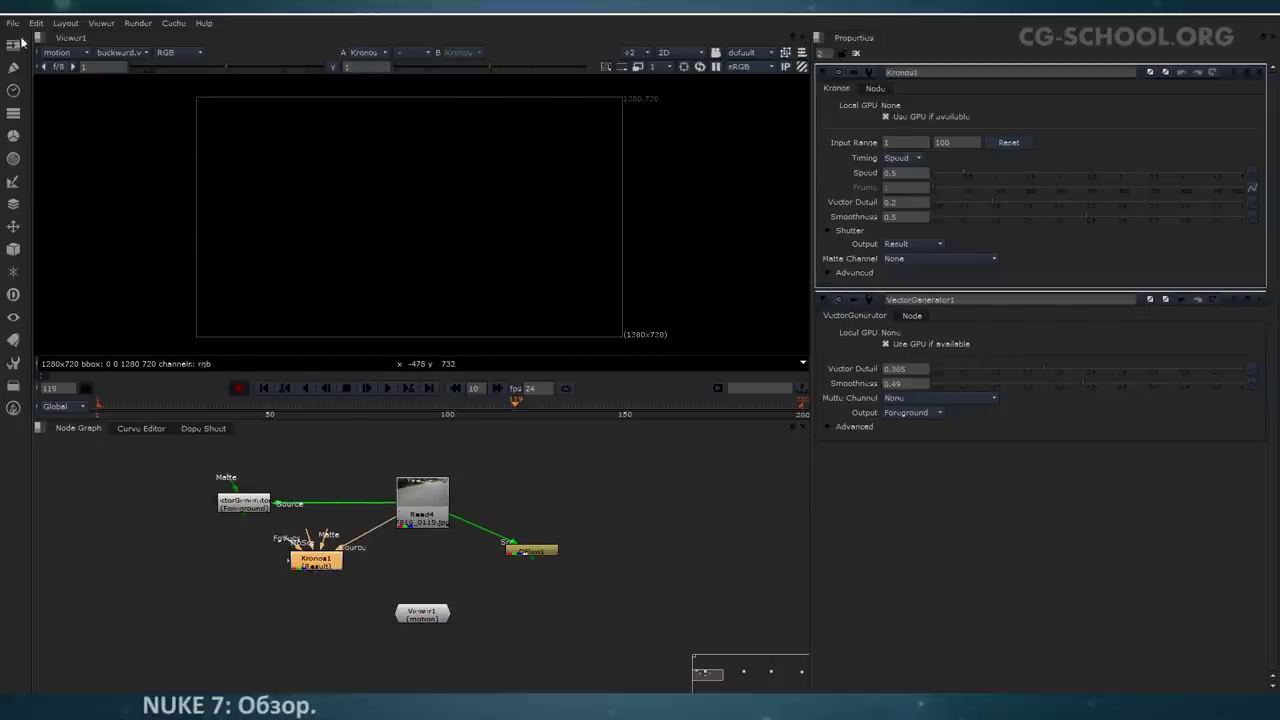
# Step: Display the rgba layer in the viewer and check the Kronos retime at frames 80 and 92
pyautogui.click(62, 52)
pyautogui.click(62, 88)
pyautogui.click(377, 404)
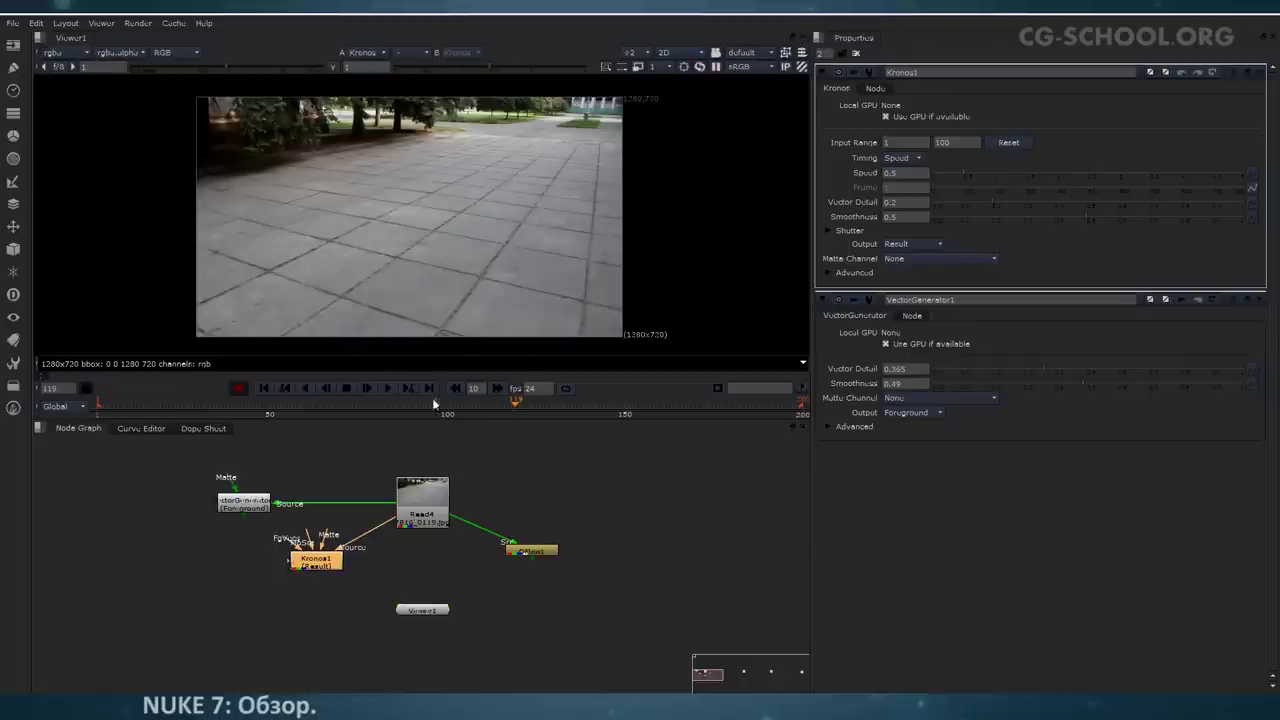
pyautogui.click(918, 173)
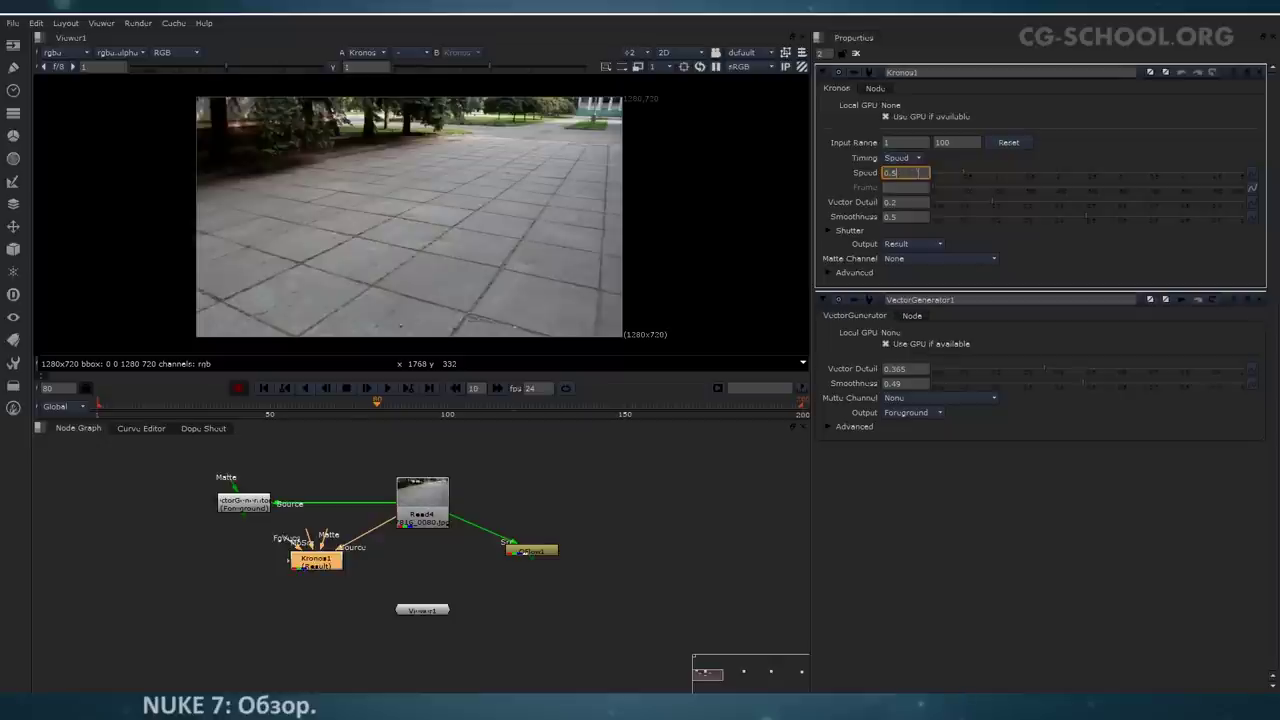
pyautogui.moveTo(305, 402); pyautogui.dragTo(418, 407)
pyautogui.click(419, 412)
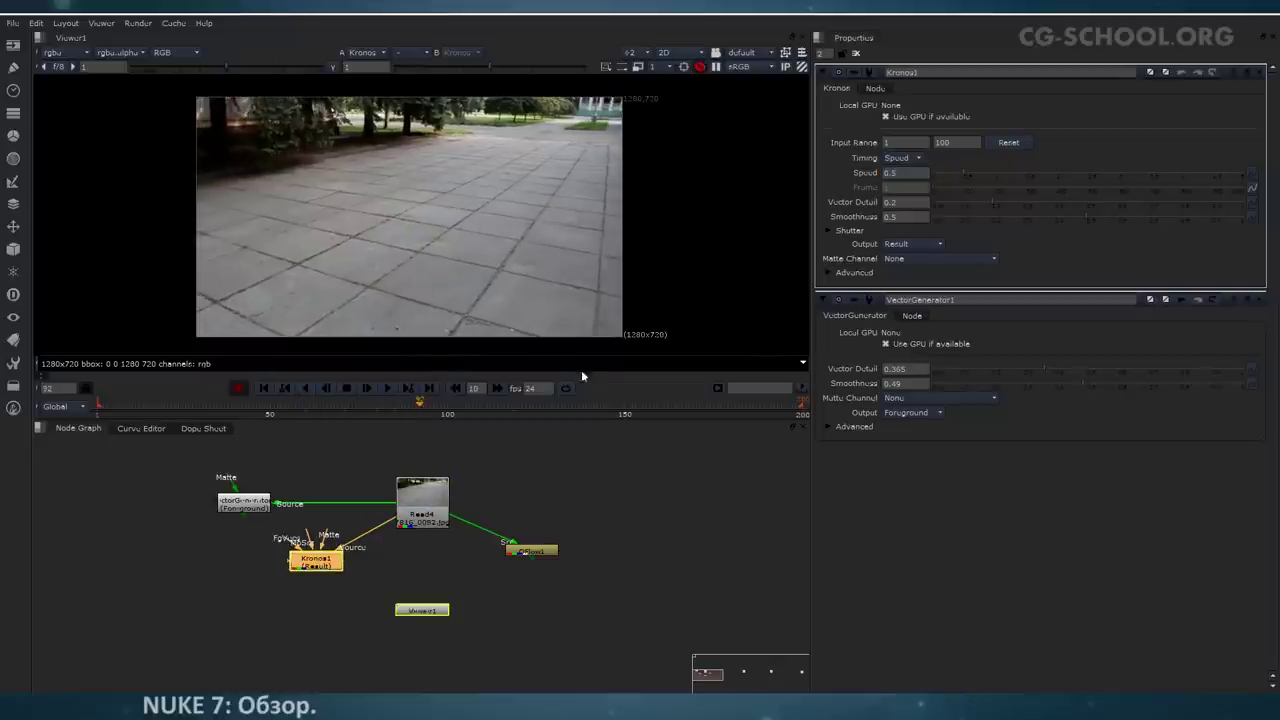
# Step: Enable Overlay Vectors in the Advanced settings of Kronos and examine the vector overlay across the image
pyautogui.click(848, 276)
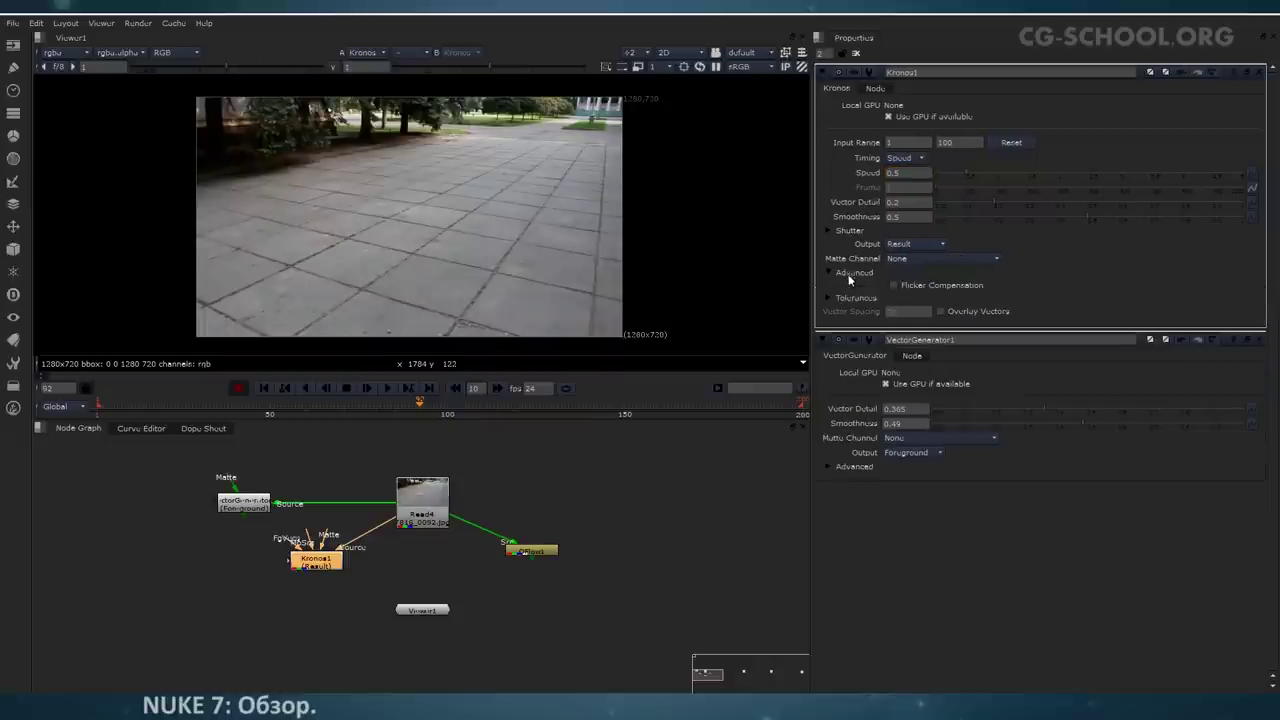
pyautogui.click(941, 311)
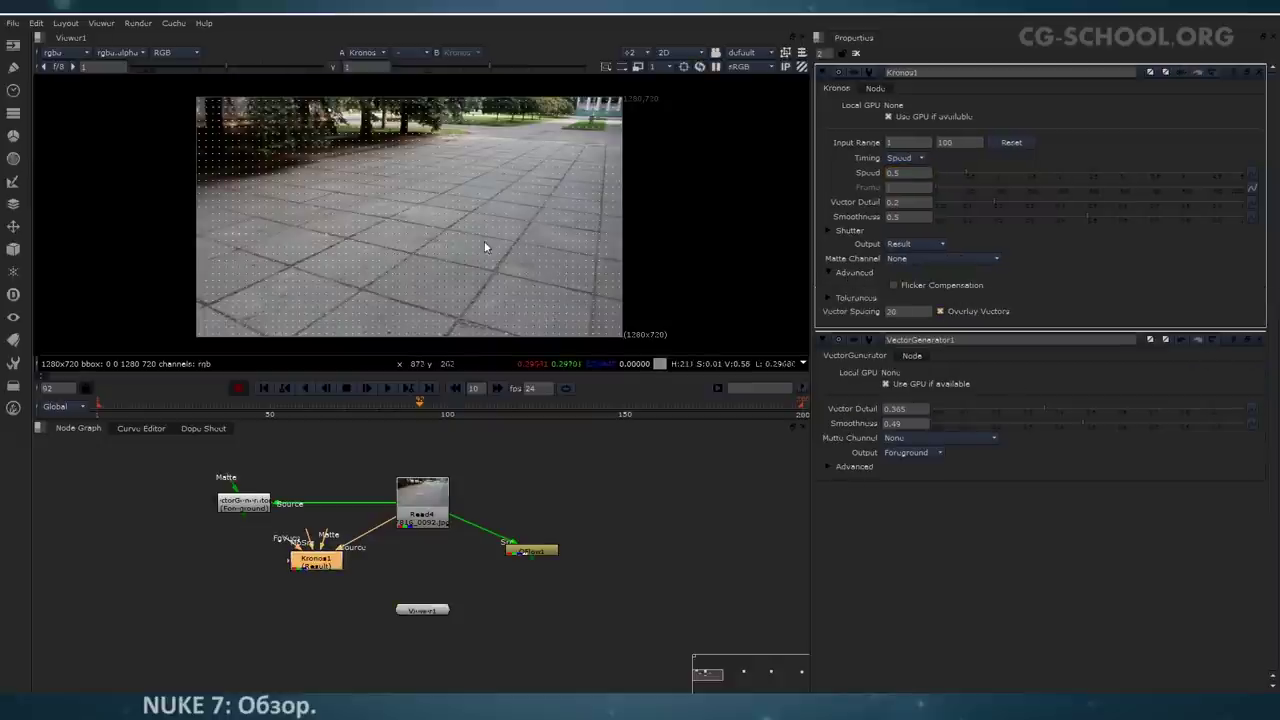
pyautogui.scroll(5, 490, 225)
pyautogui.scroll(3, 481, 212)
pyautogui.moveTo(446, 186); pyautogui.dragTo(488, 248, button='middle')
pyautogui.moveTo(391, 143); pyautogui.dragTo(417, 240, button='middle')
pyautogui.moveTo(511, 223); pyautogui.dragTo(612, 273, button='middle')
pyautogui.moveTo(640, 325); pyautogui.dragTo(411, 238, button='middle')
pyautogui.moveTo(466, 280); pyautogui.dragTo(559, 194, button='middle')
pyautogui.scroll(-4, 494, 238)
pyautogui.moveTo(500, 235); pyautogui.dragTo(552, 193, button='middle')
pyautogui.scroll(-2, 588, 194)
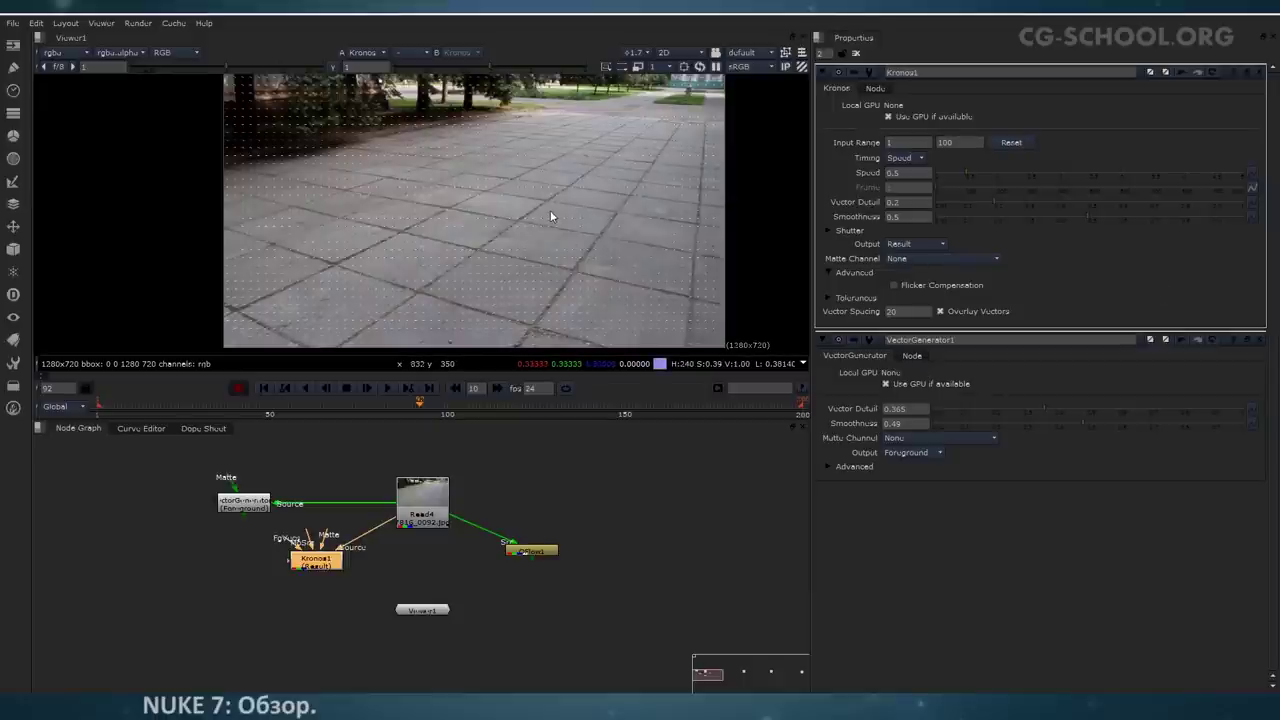
pyautogui.moveTo(476, 243); pyautogui.dragTo(464, 250, button='middle')
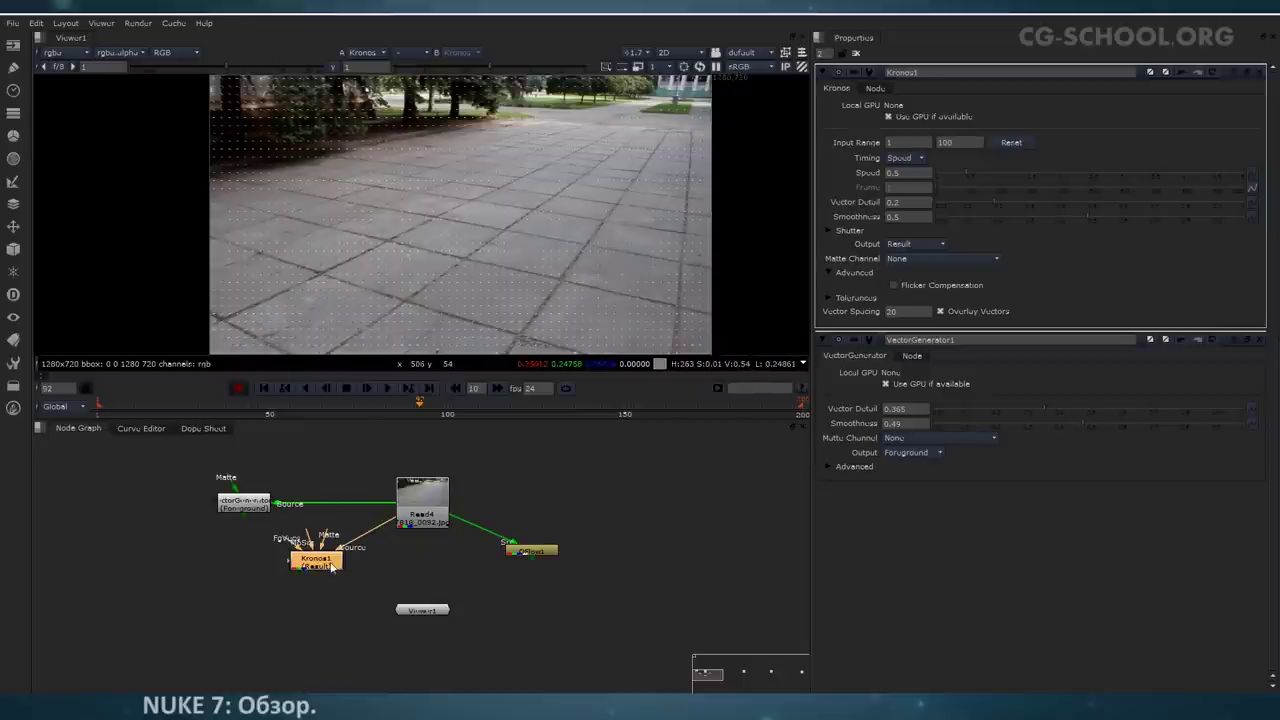
# Step: Turn off Overlay Vectors on Kronos and show the VectorGenerator node in the viewer
pyautogui.click(62, 52)
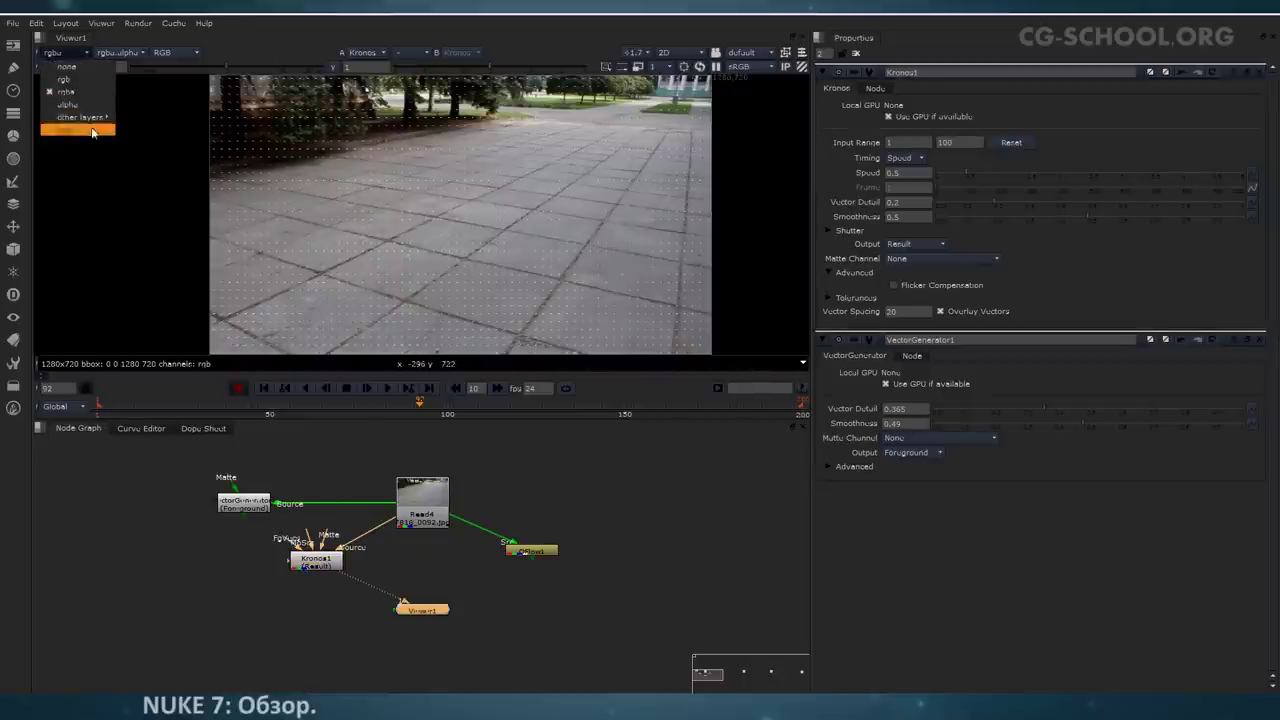
pyautogui.click(228, 50)
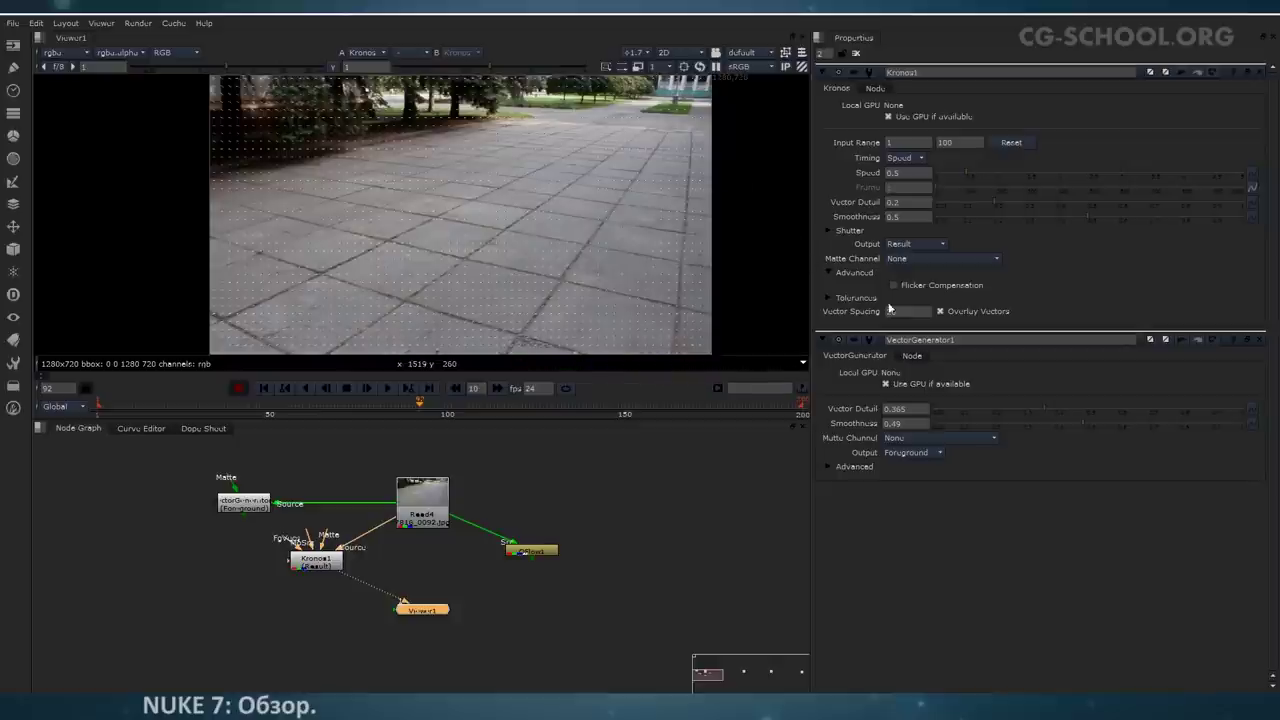
pyautogui.click(950, 312)
pyautogui.click(239, 558)
pyautogui.doubleClick(248, 506)
pyautogui.press('1')
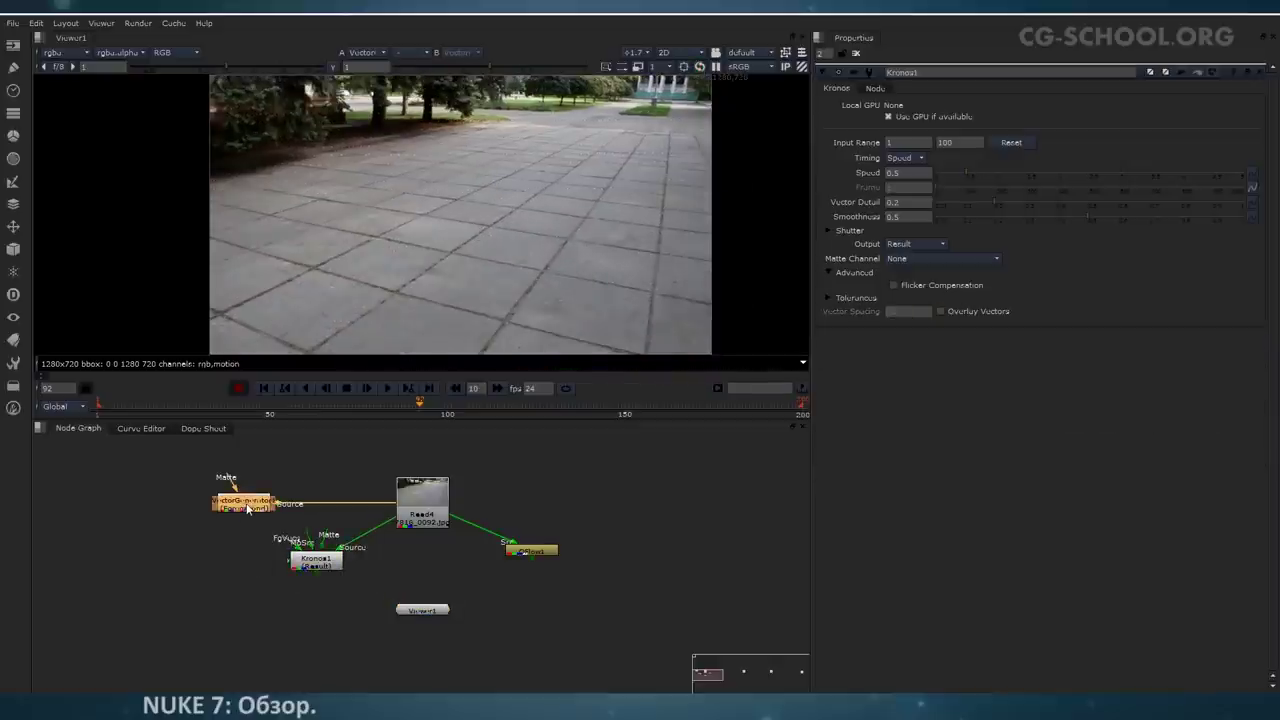
# Step: Add a VectorBlur node below VectorGenerator and connect it to VectorGenerator's output
pyautogui.click(254, 556)
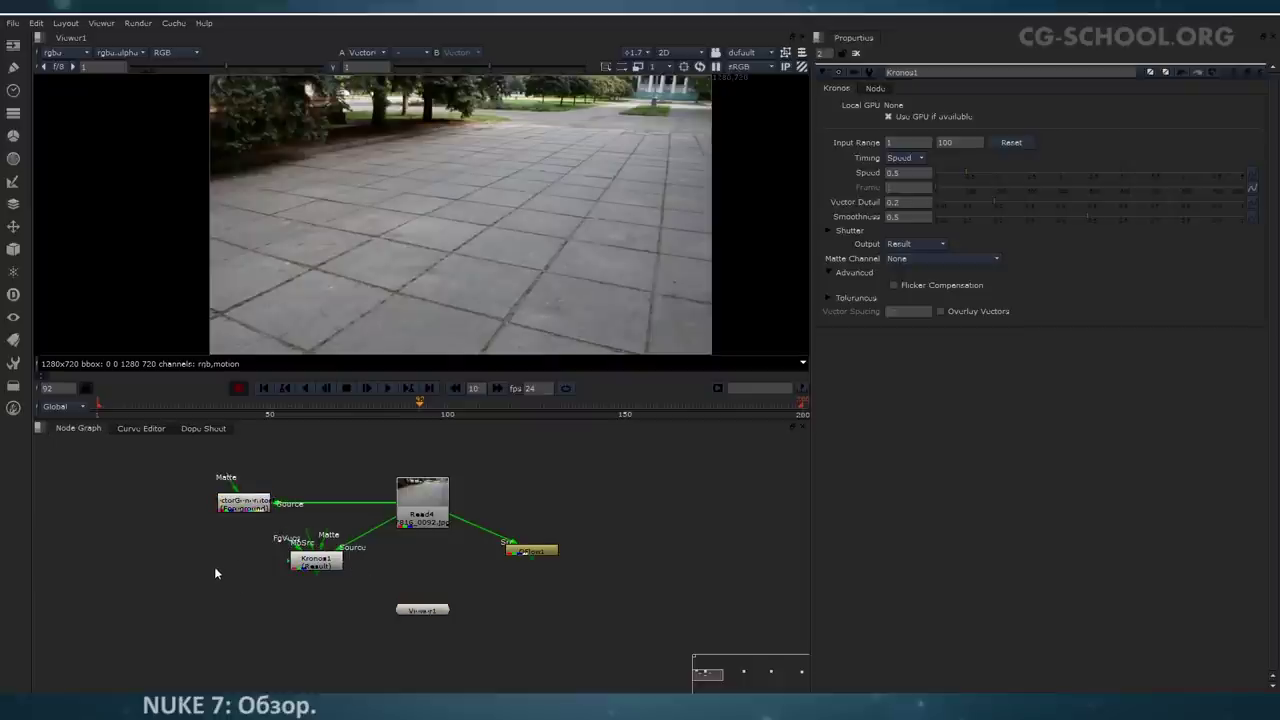
pyautogui.press('Tab')
pyautogui.write('vect')
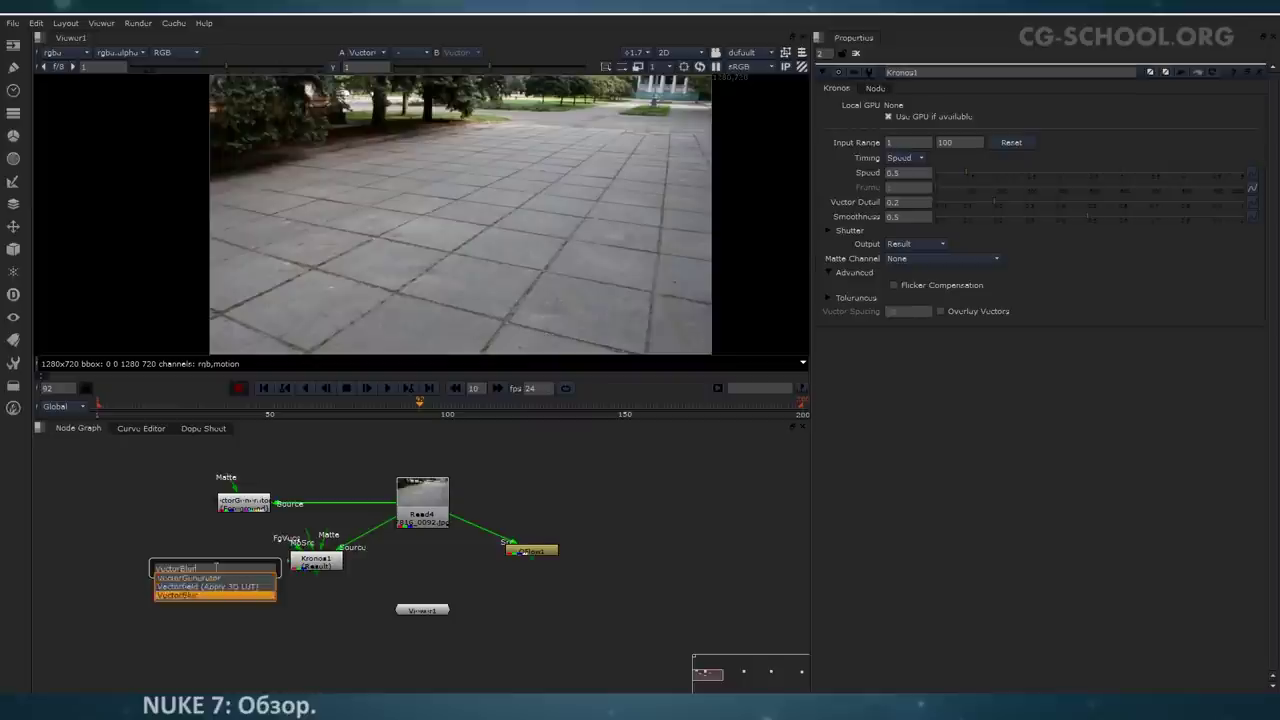
pyautogui.click(222, 593)
pyautogui.moveTo(217, 570); pyautogui.dragTo(249, 564)
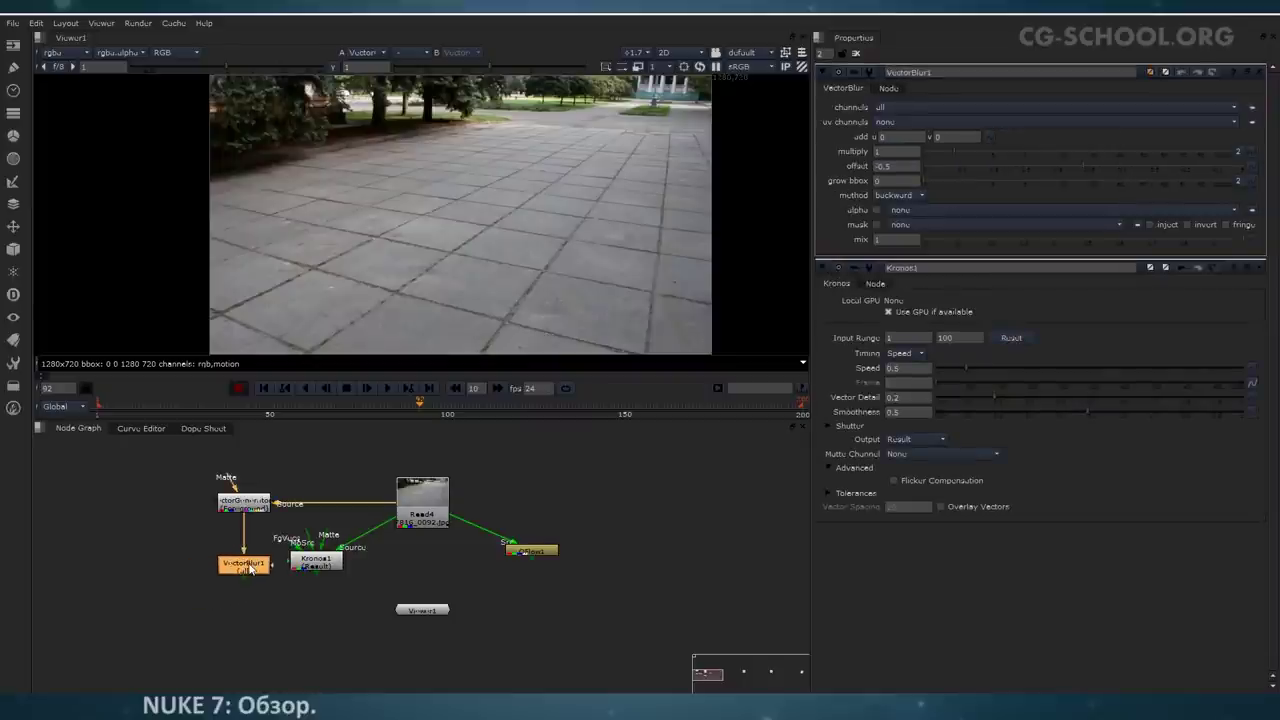
# Step: Set the VectorBlur node's uv channels to motion, its method to forward and its multiply value to 3.7
pyautogui.click(1033, 121)
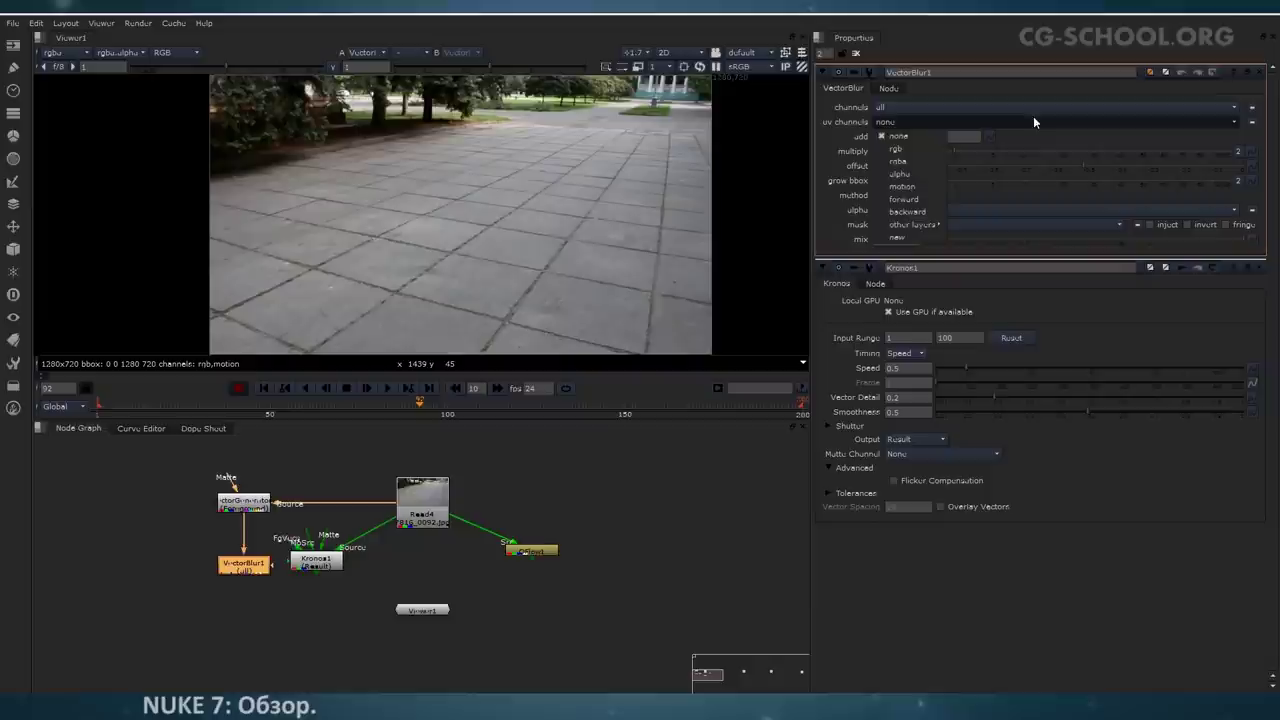
pyautogui.click(910, 186)
pyautogui.moveTo(955, 152); pyautogui.dragTo(982, 151)
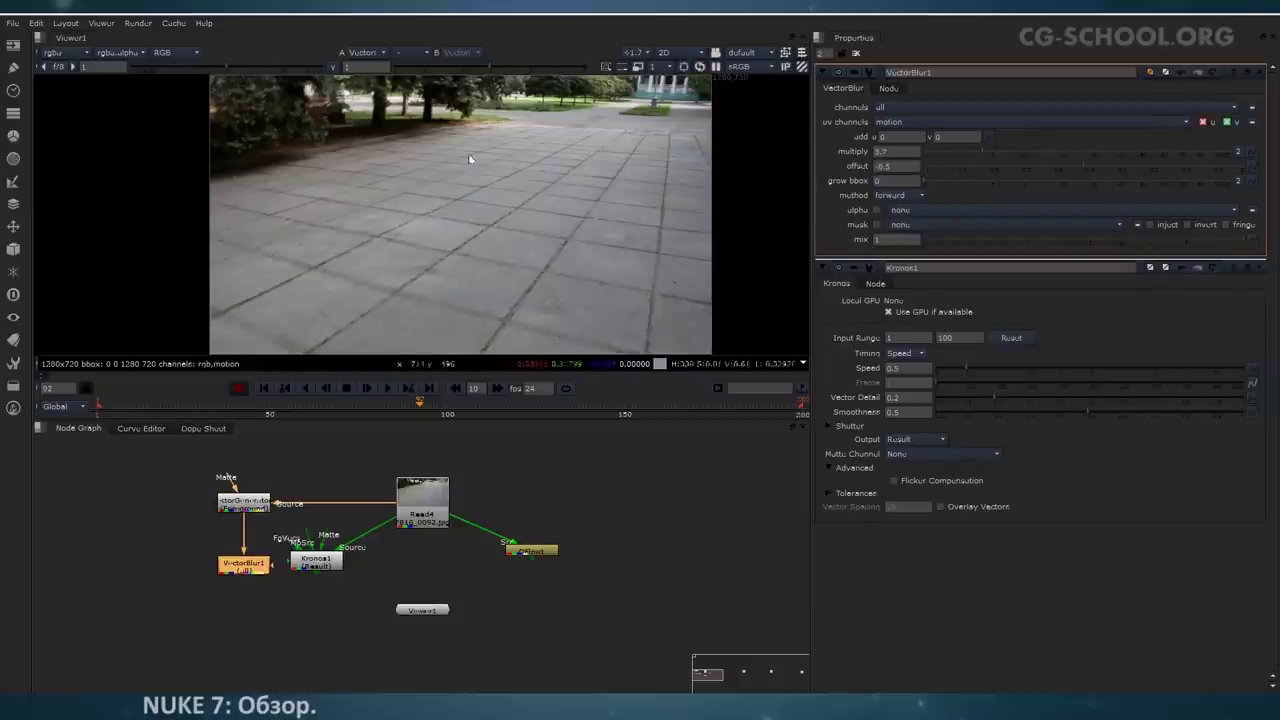
# Step: Examine the vector motion blur on the trees and the paving across the image
pyautogui.moveTo(592, 150); pyautogui.dragTo(593, 178, button='middle')
pyautogui.scroll(2, 588, 177)
pyautogui.scroll(-3, 548, 176)
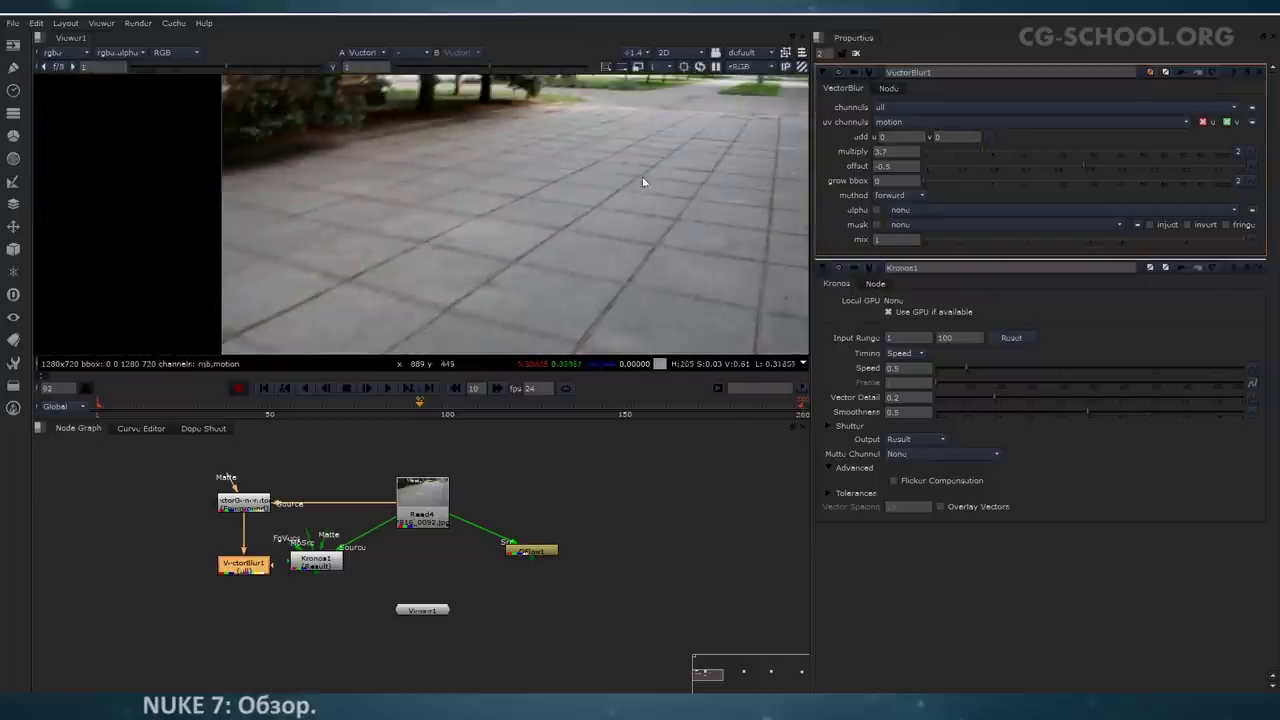
pyautogui.scroll(3, 375, 170)
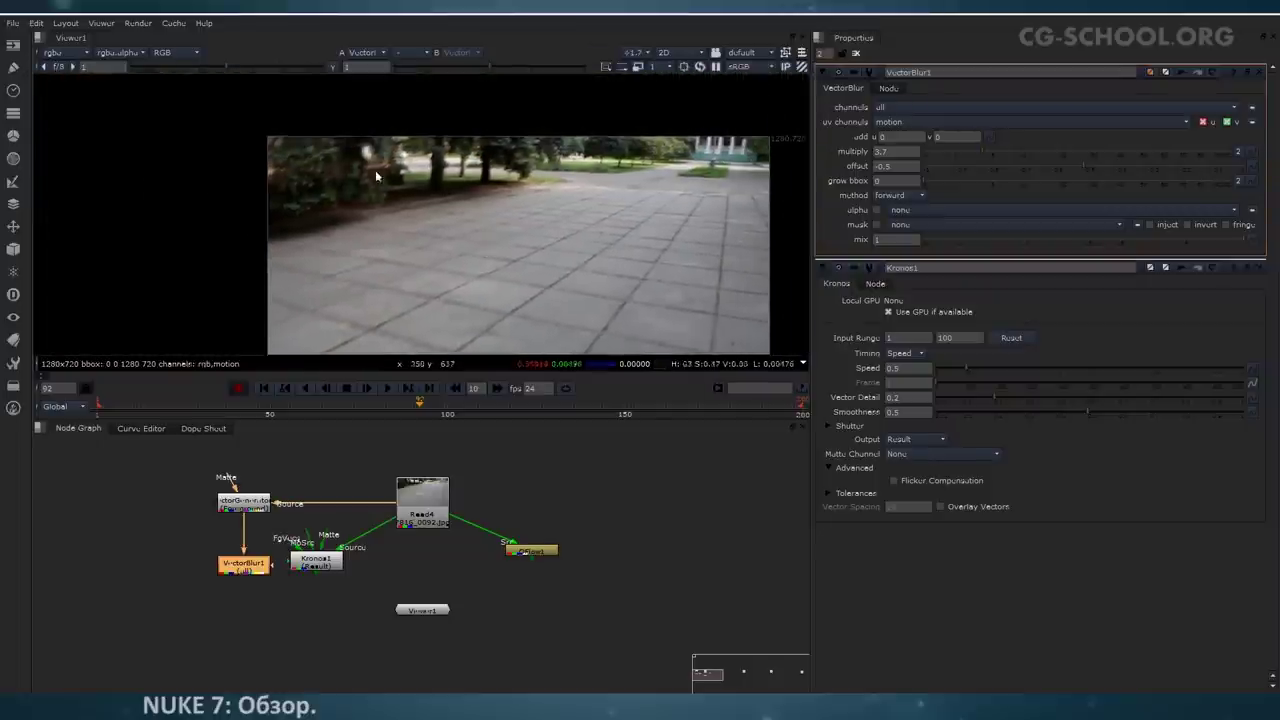
pyautogui.moveTo(471, 210); pyautogui.dragTo(434, 198, button='middle')
pyautogui.moveTo(530, 225); pyautogui.dragTo(357, 183, button='middle')
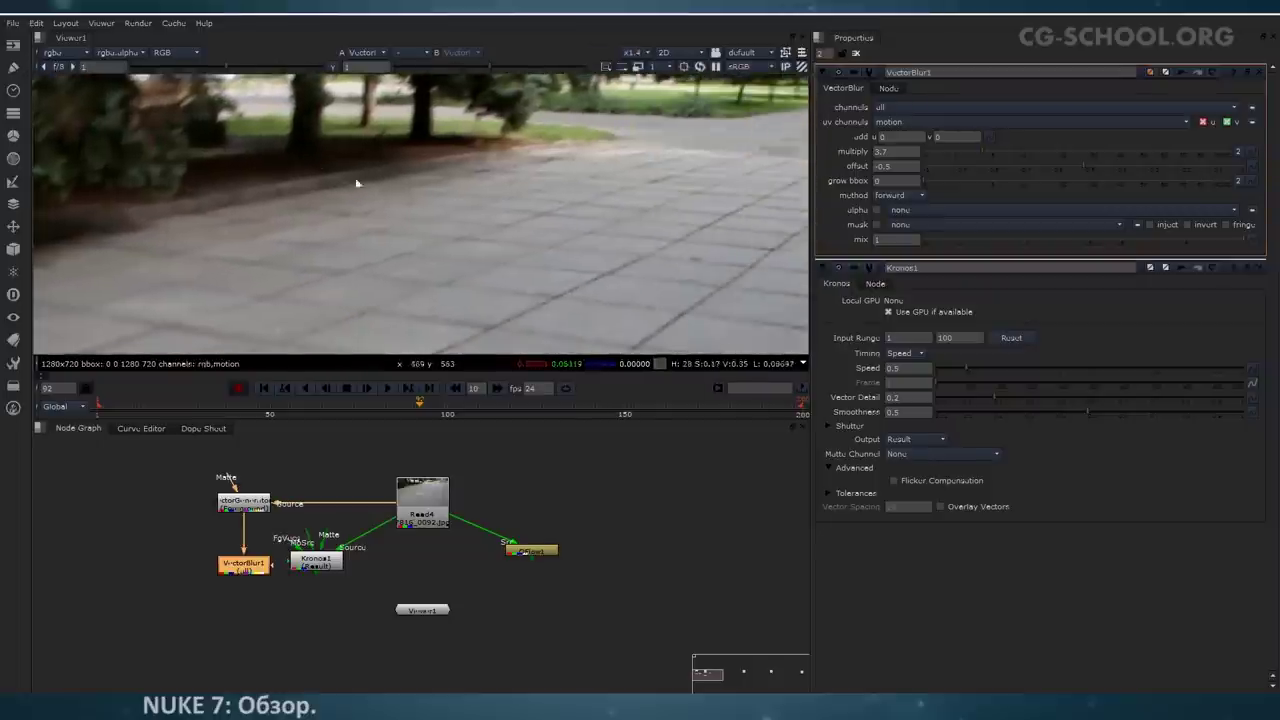
pyautogui.moveTo(640, 298); pyautogui.dragTo(520, 254, button='middle')
pyautogui.moveTo(600, 285)
pyautogui.mouseDown(button='middle')
pyautogui.moveTo(481, 231)
pyautogui.moveTo(566, 149)
pyautogui.moveTo(514, 186)
pyautogui.mouseUp(button='middle')
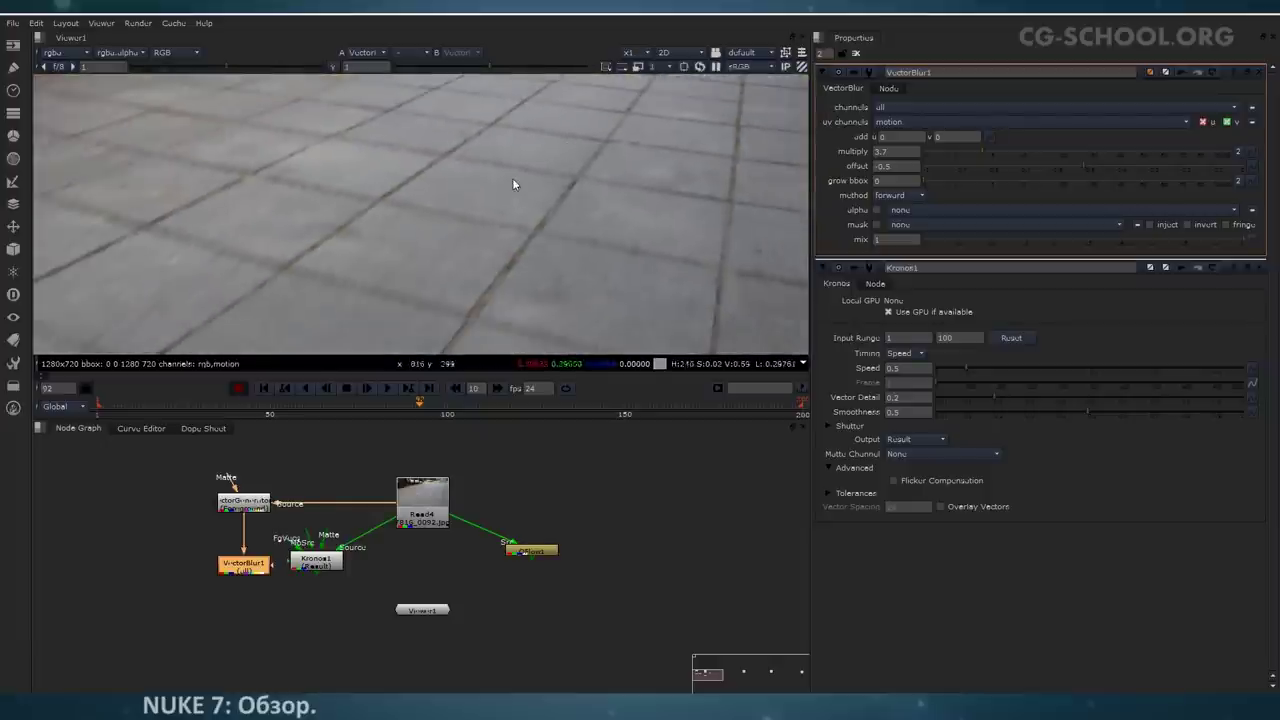
pyautogui.scroll(-3, 506, 191)
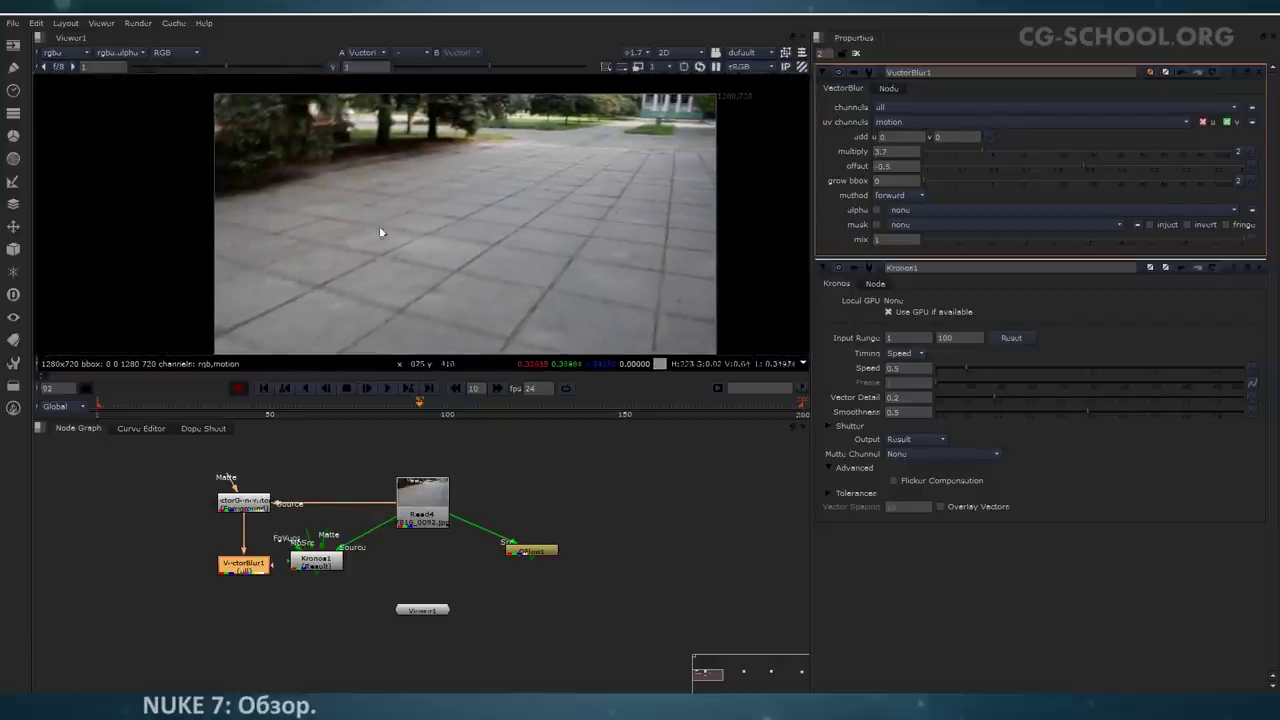
# Step: Tidy the node graph by lowering Kronos slightly, moving Read4 above it and placing OFlow beside it
pyautogui.moveTo(316, 561); pyautogui.dragTo(320, 576)
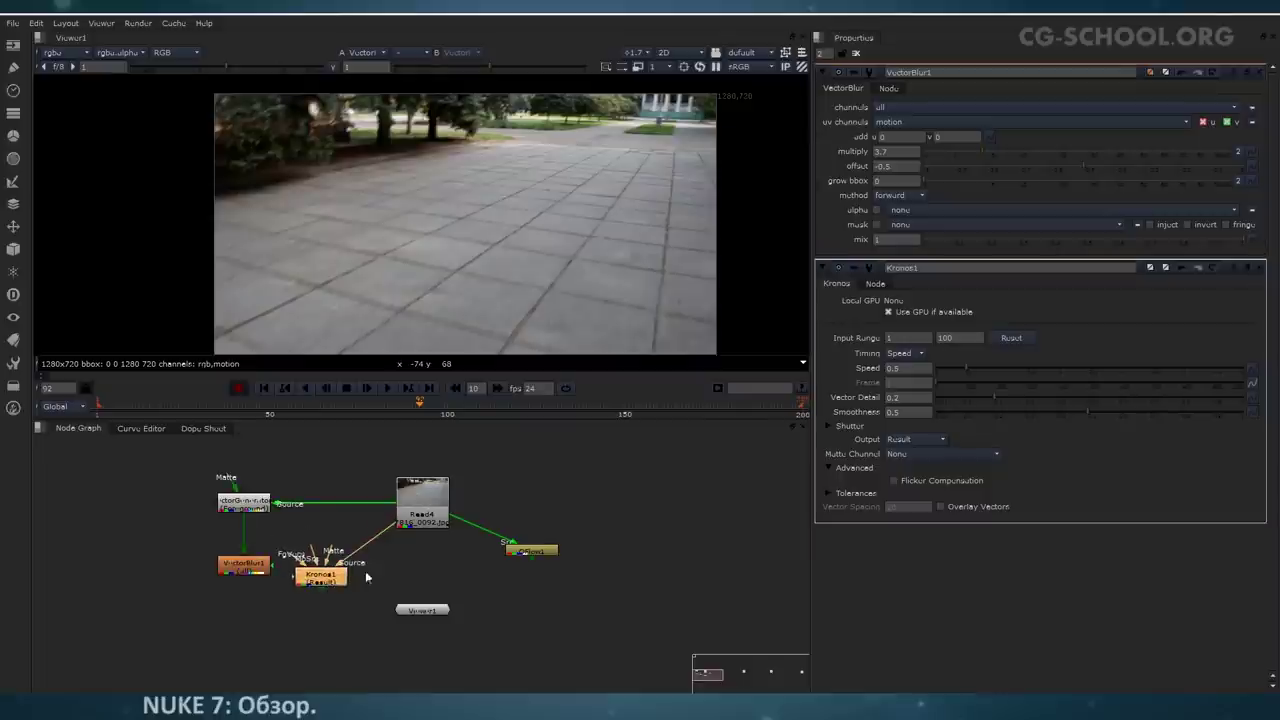
pyautogui.click(13, 90)
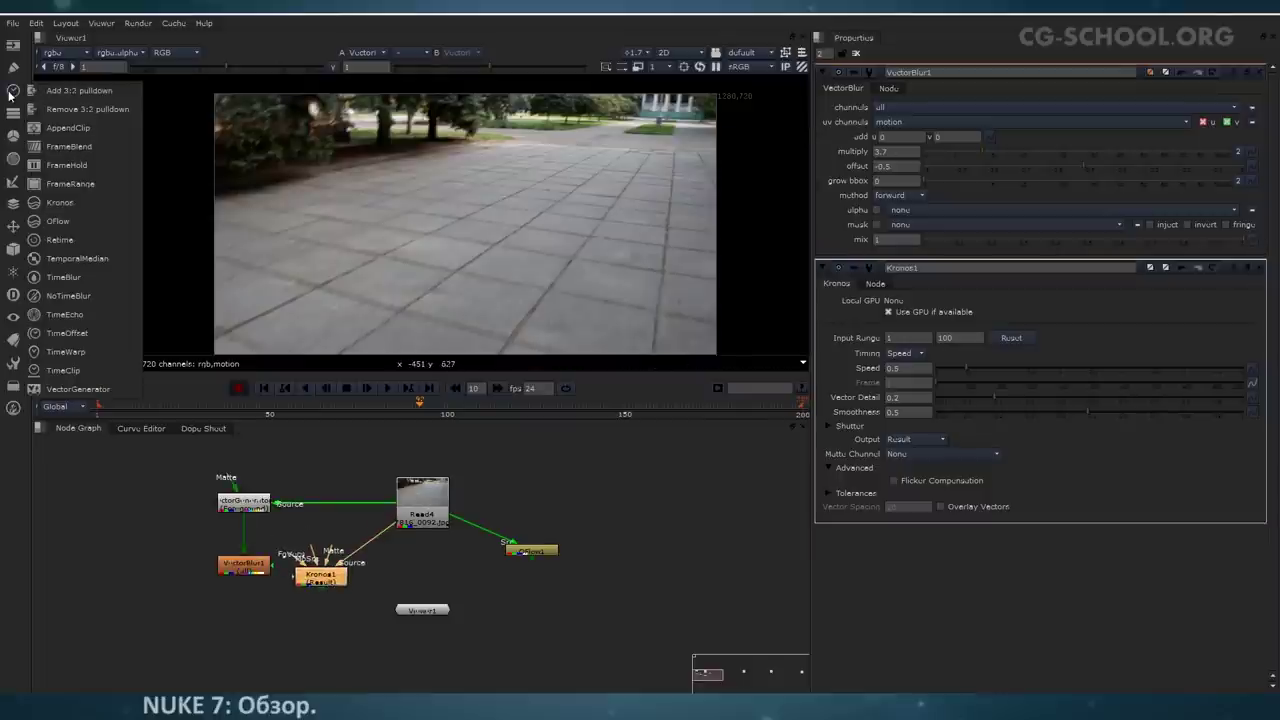
pyautogui.click(592, 568)
pyautogui.moveTo(649, 483); pyautogui.dragTo(52, 617)
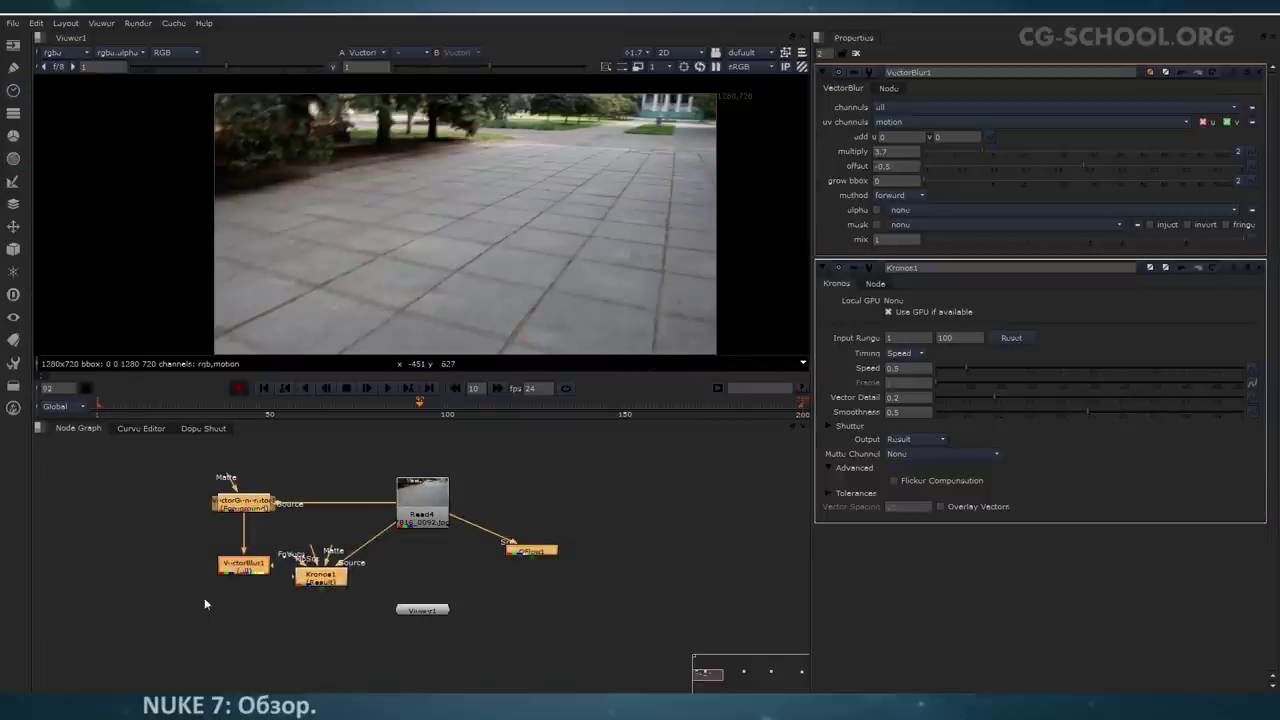
pyautogui.moveTo(420, 514); pyautogui.dragTo(333, 505)
pyautogui.moveTo(558, 546); pyautogui.dragTo(412, 561)
# Step: Switch the viewer to 3D and orbit to an angled view of the ground grid
pyautogui.press('Tab')
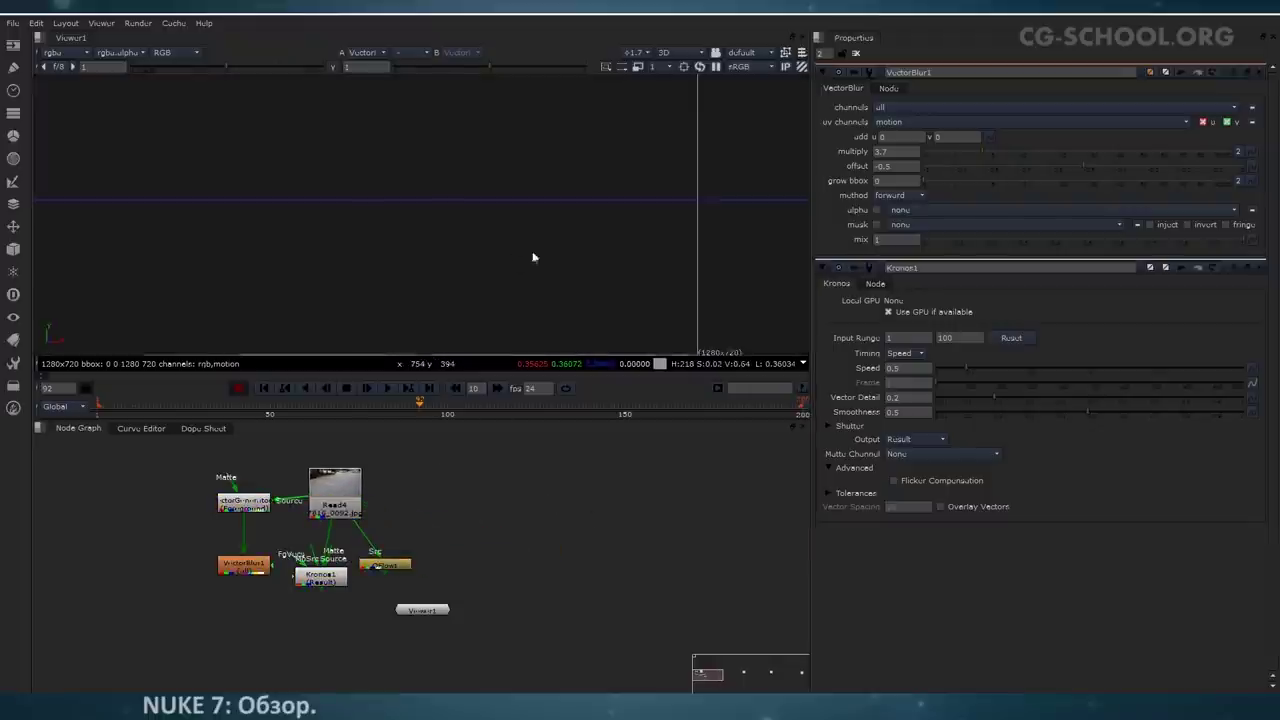
pyautogui.keyDown('ctrl'); pyautogui.moveTo(420, 202); pyautogui.dragTo(500, 238); pyautogui.keyUp('ctrl')
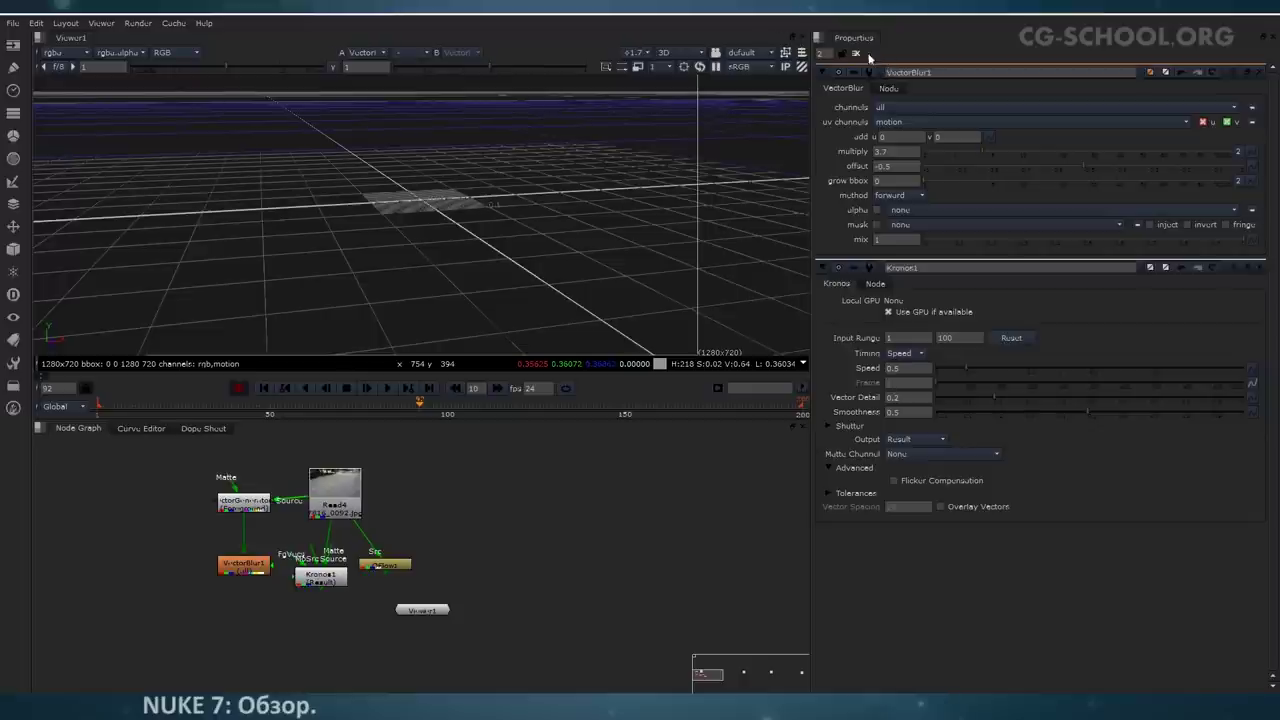
# Step: Clear all open node properties and add a Cube node to the 3D scene
pyautogui.click(857, 53)
pyautogui.press('Tab')
pyautogui.write('cu')
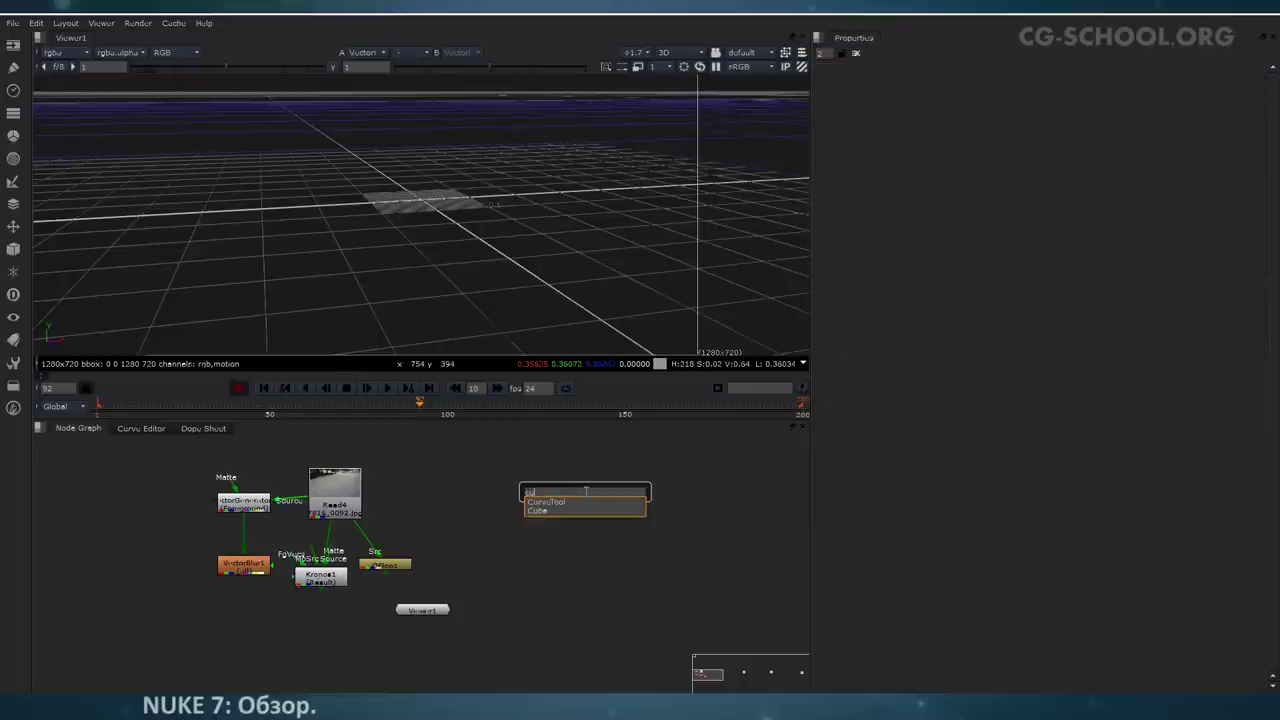
pyautogui.press('Return')
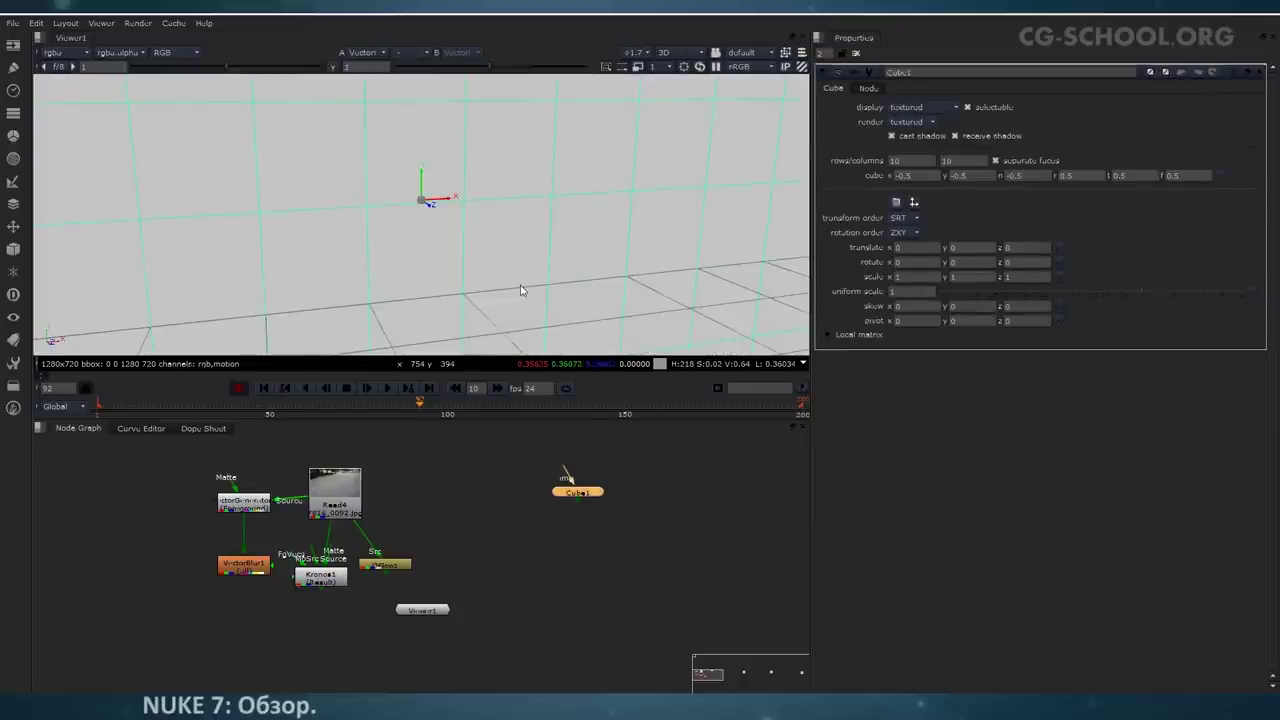
pyautogui.scroll(-8, 520, 290)
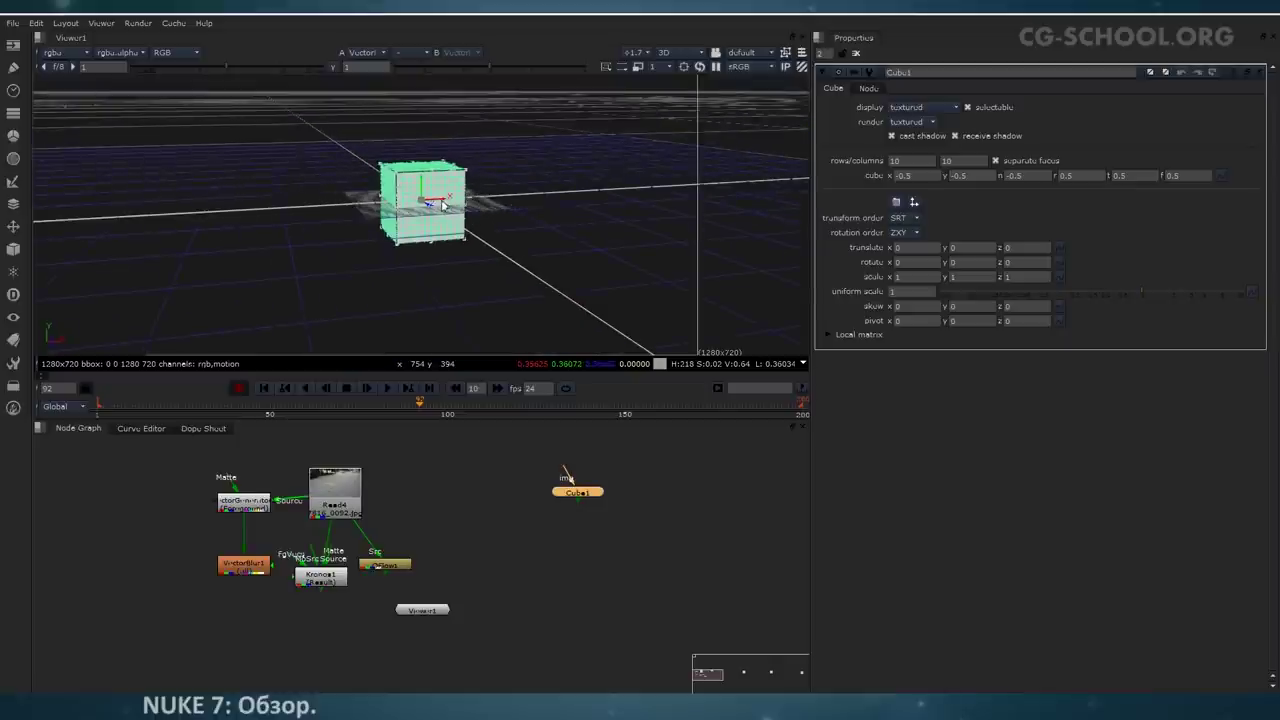
# Step: Animate the cube along x: key translate x at about -3 on frame 1, then move it to the opposite side at frame 46
pyautogui.click(264, 390)
pyautogui.moveTo(437, 205); pyautogui.dragTo(277, 216)
pyautogui.rightClick(915, 248)
pyautogui.click(939, 255)
pyautogui.moveTo(112, 406); pyautogui.dragTo(259, 416)
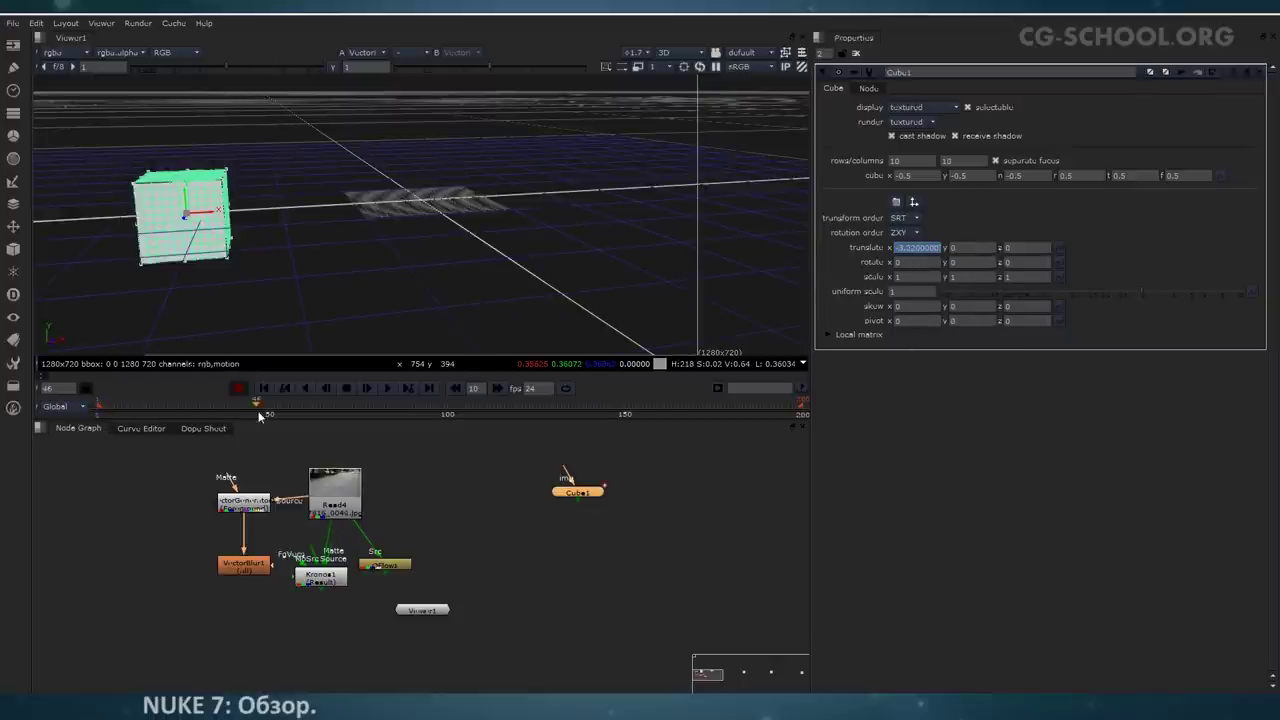
pyautogui.moveTo(210, 218); pyautogui.dragTo(786, 180)
pyautogui.moveTo(200, 410)
pyautogui.mouseDown()
pyautogui.moveTo(155, 414)
pyautogui.moveTo(200, 410)
pyautogui.mouseUp()
# Step: Shift the Cube node slightly and add FrameHold, FrameRange and TimeOffset nodes below it
pyautogui.moveTo(577, 494); pyautogui.dragTo(553, 494)
pyautogui.click(551, 541)
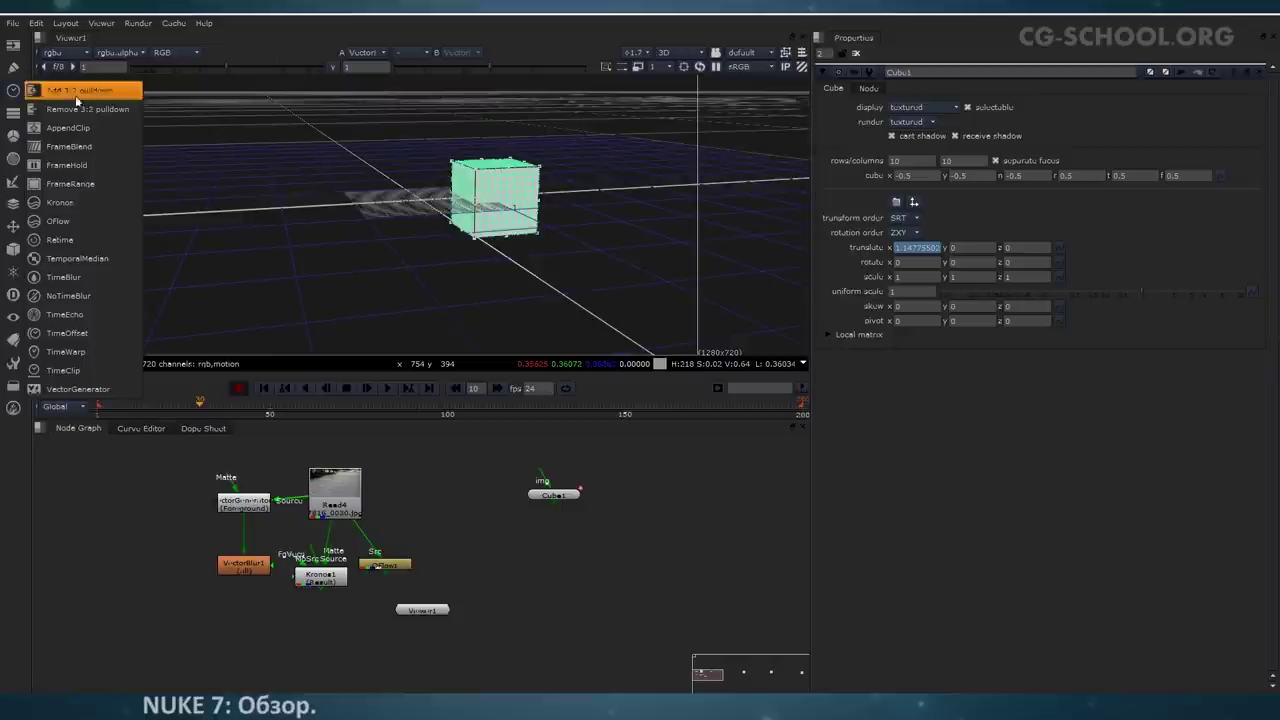
pyautogui.click(102, 168)
pyautogui.click(13, 90)
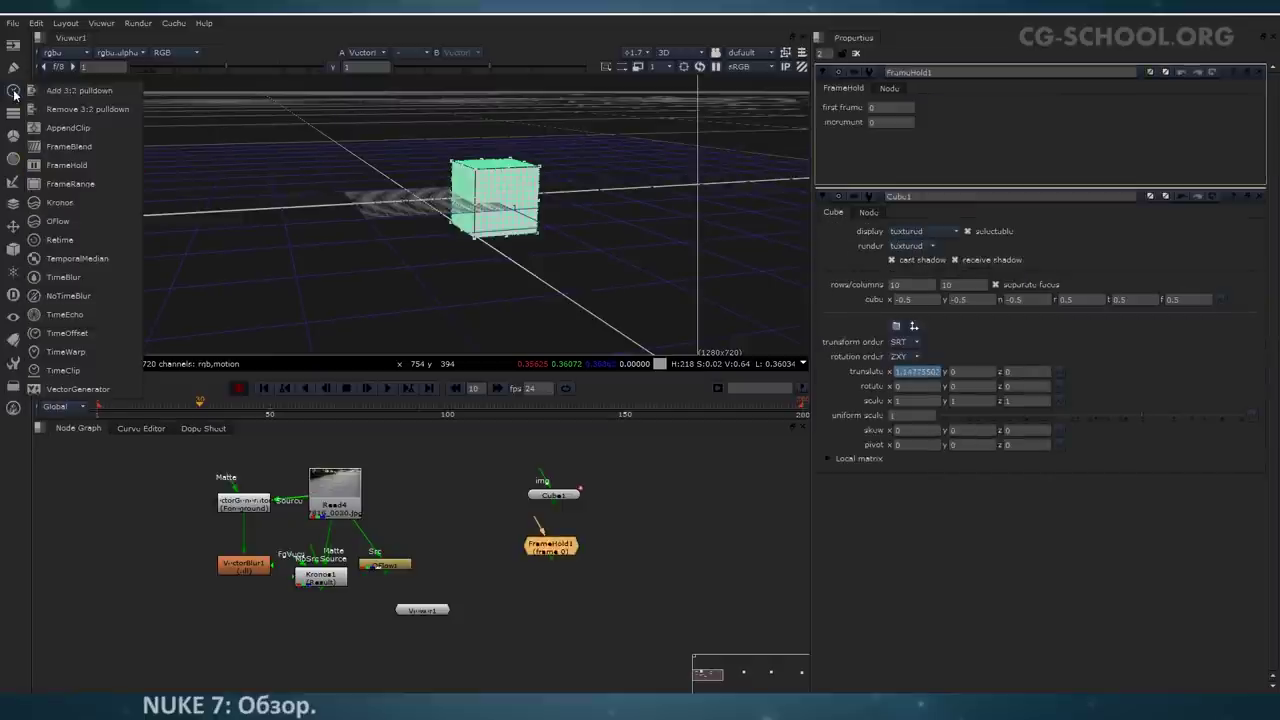
pyautogui.click(94, 185)
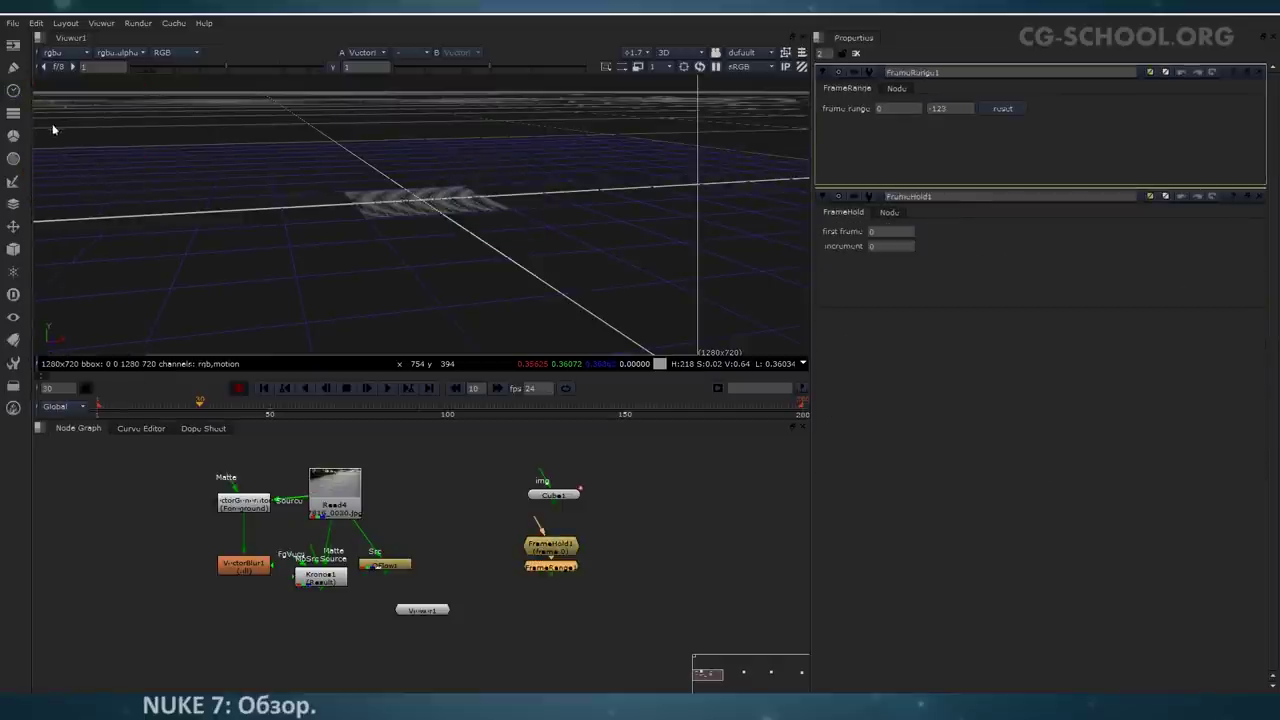
pyautogui.click(13, 90)
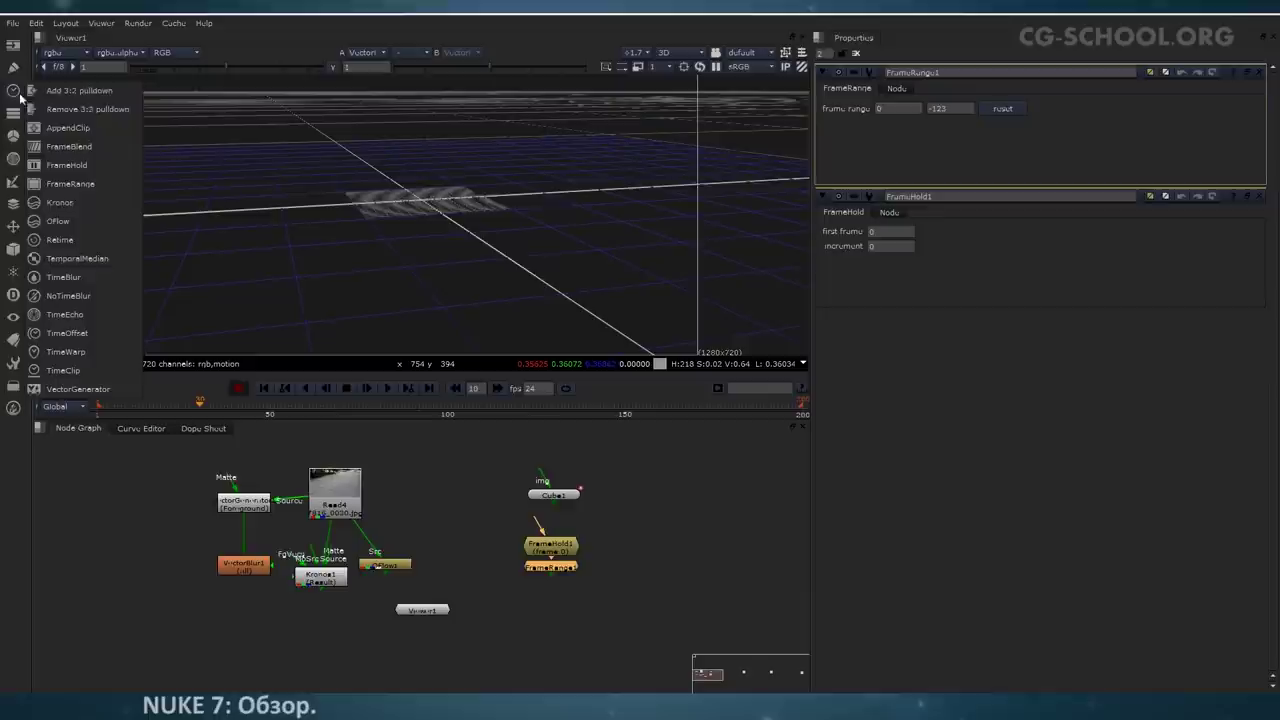
pyautogui.click(89, 334)
# Step: Disconnect FrameHold1, FrameRange1 and TimeOffset1 from one another and spread them around the Cube node
pyautogui.moveTo(547, 588); pyautogui.dragTo(638, 594)
pyautogui.click(556, 568)
pyautogui.scroll(2, 577, 594)
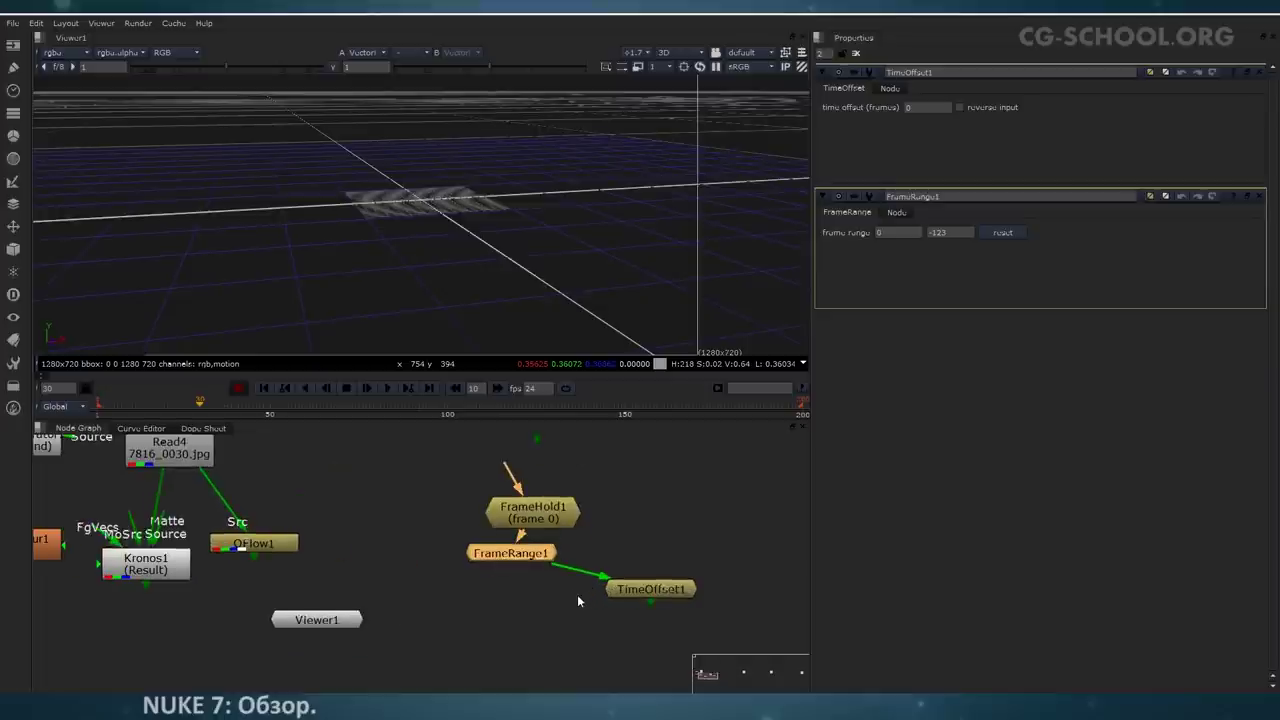
pyautogui.moveTo(523, 569); pyautogui.dragTo(497, 579, button='middle')
pyautogui.moveTo(240, 567); pyautogui.dragTo(280, 549)
pyautogui.moveTo(510, 524); pyautogui.dragTo(346, 480)
pyautogui.moveTo(478, 562); pyautogui.dragTo(483, 520)
pyautogui.moveTo(531, 509); pyautogui.dragTo(505, 544, button='middle')
pyautogui.scroll(-1, 523, 560)
pyautogui.moveTo(491, 577); pyautogui.dragTo(505, 576)
pyautogui.moveTo(515, 539); pyautogui.dragTo(501, 540, button='middle')
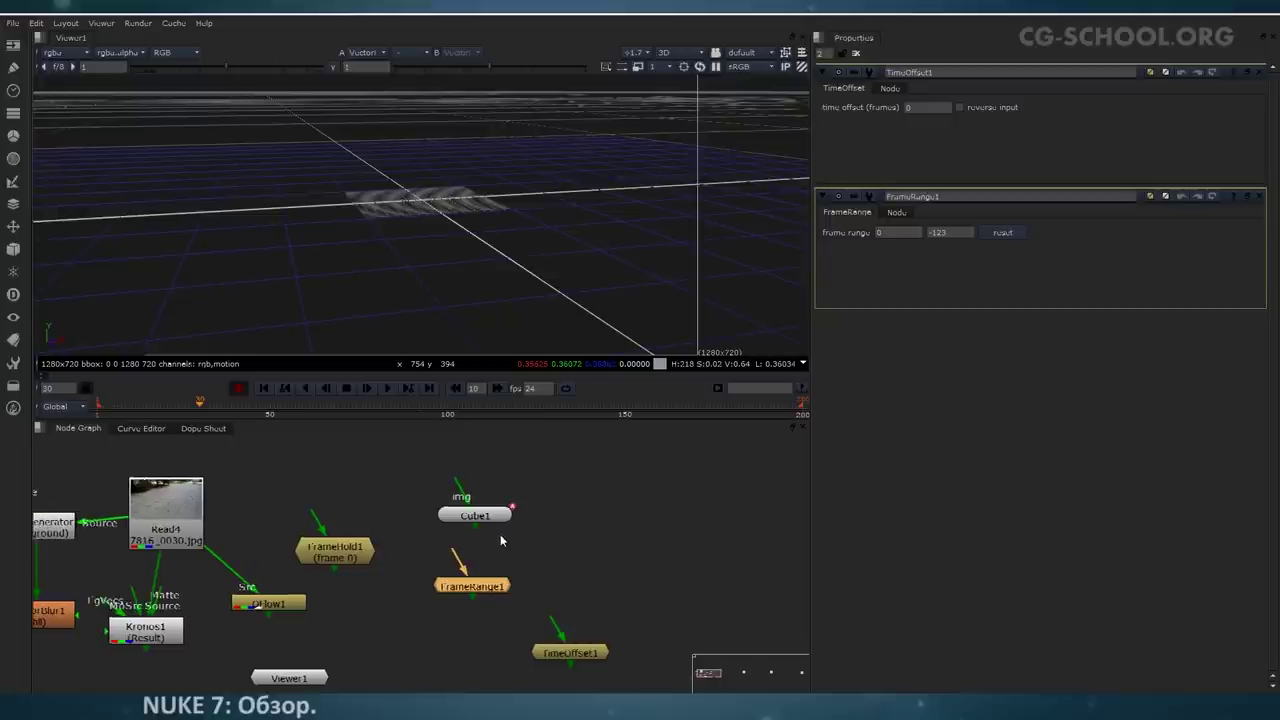
pyautogui.moveTo(328, 541); pyautogui.dragTo(333, 545)
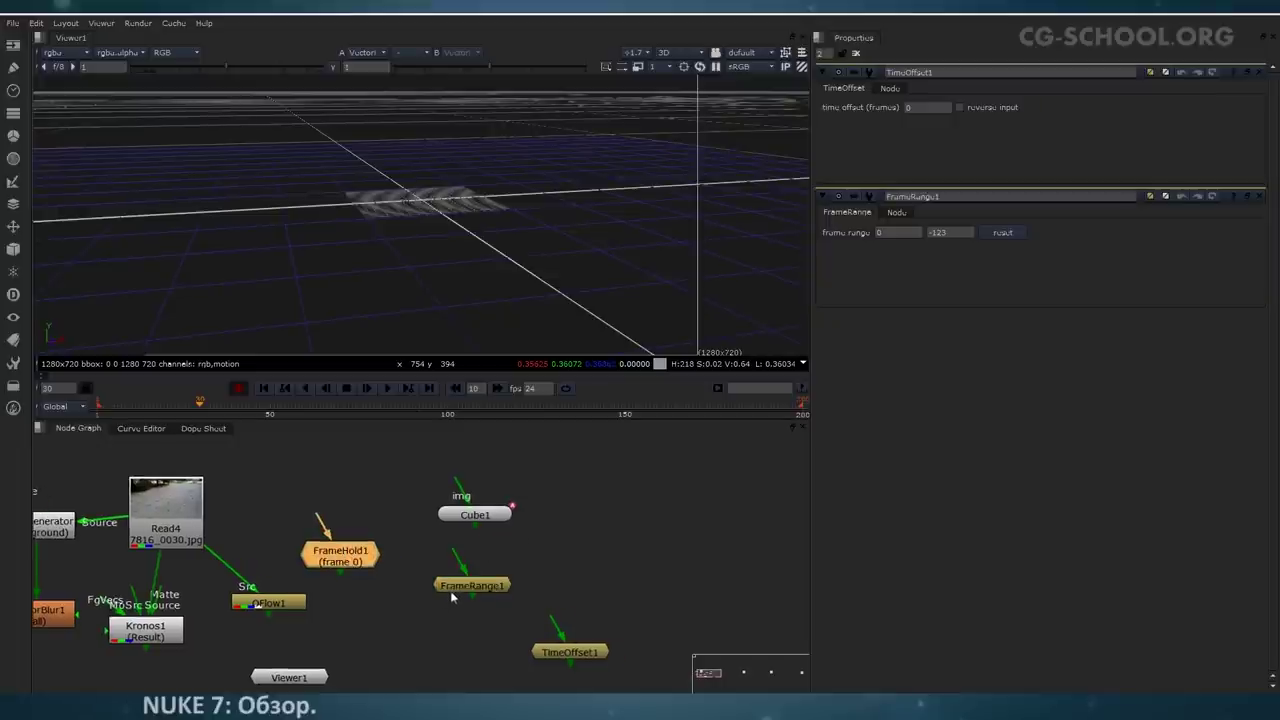
pyautogui.moveTo(454, 588); pyautogui.dragTo(463, 581)
# Step: Open the Cube node's properties, reframe the 3D view and go to frame 11
pyautogui.scroll(-1, 420, 256)
pyautogui.moveTo(420, 256); pyautogui.dragTo(463, 253, button='middle')
pyautogui.scroll(-2, 483, 251)
pyautogui.doubleClick(488, 515)
pyautogui.scroll(2, 420, 315)
pyautogui.moveTo(207, 406); pyautogui.dragTo(132, 406)
# Step: Move FrameRange1 aside and connect TimeOffset1 directly below the Cube node
pyautogui.moveTo(503, 580); pyautogui.dragTo(657, 512)
pyautogui.moveTo(582, 656); pyautogui.dragTo(499, 531)
pyautogui.moveTo(519, 592); pyautogui.dragTo(476, 514)
pyautogui.moveTo(543, 629); pyautogui.dragTo(486, 573)
# Step: Set TimeOffset1's time offset to 10 frames, display it in the viewer and scrub the cube's animation to frame 50
pyautogui.doubleClick(486, 573)
pyautogui.click(937, 107)
pyautogui.write('10')
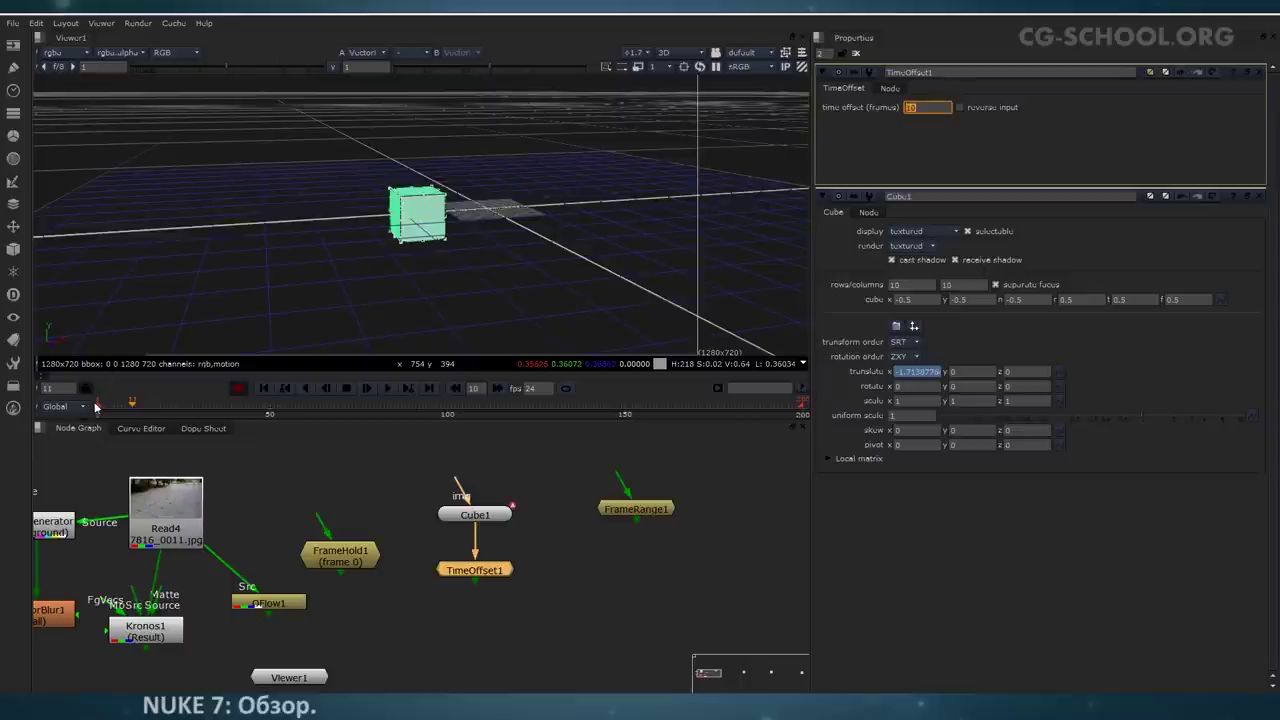
pyautogui.click(97, 407)
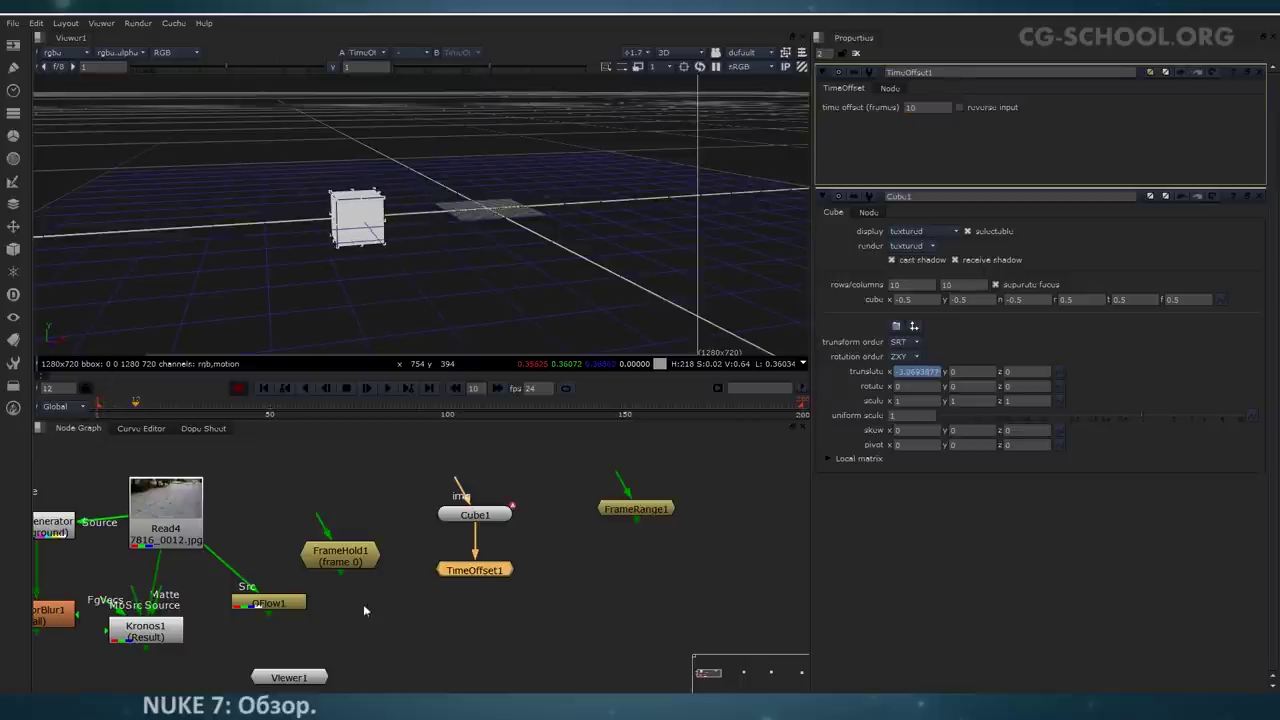
pyautogui.press('1')
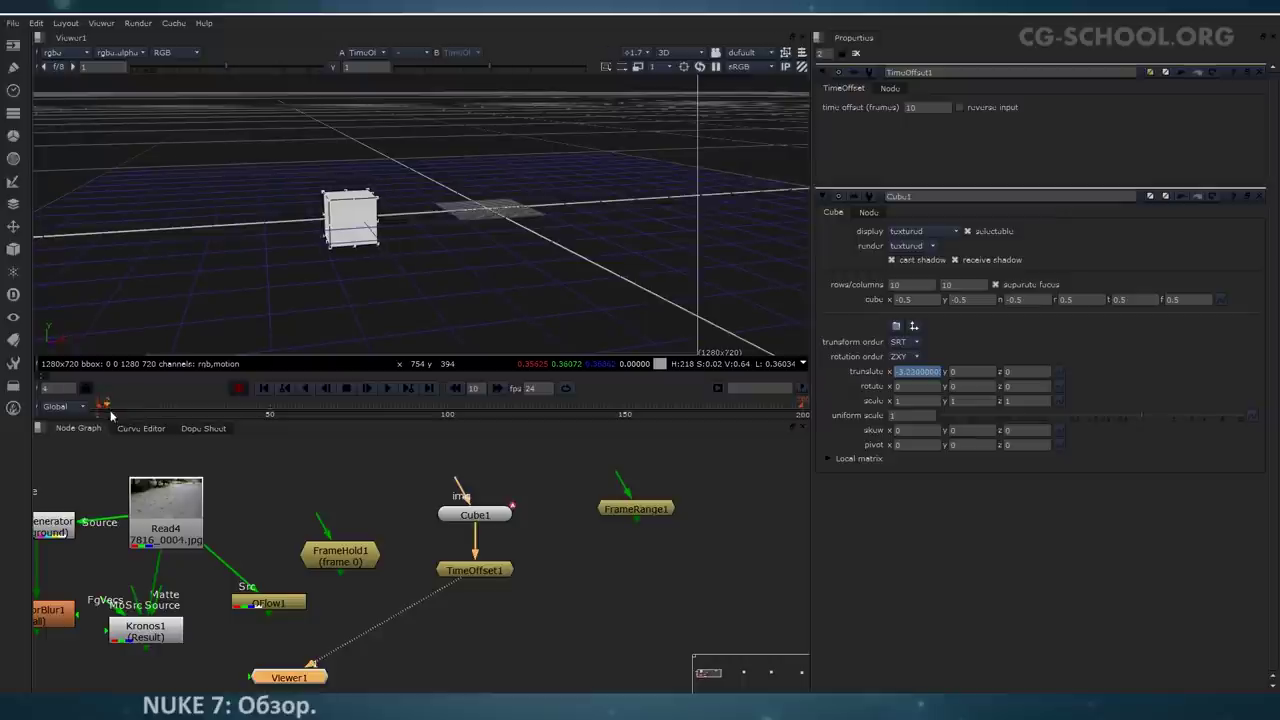
pyautogui.moveTo(137, 415); pyautogui.dragTo(277, 450)
# Step: Connect FrameHold1 to the Cube node and set TimeOffset1's time offset to 25 frames
pyautogui.moveTo(345, 551); pyautogui.dragTo(474, 514)
pyautogui.moveTo(375, 547); pyautogui.dragTo(365, 549)
pyautogui.write('1')
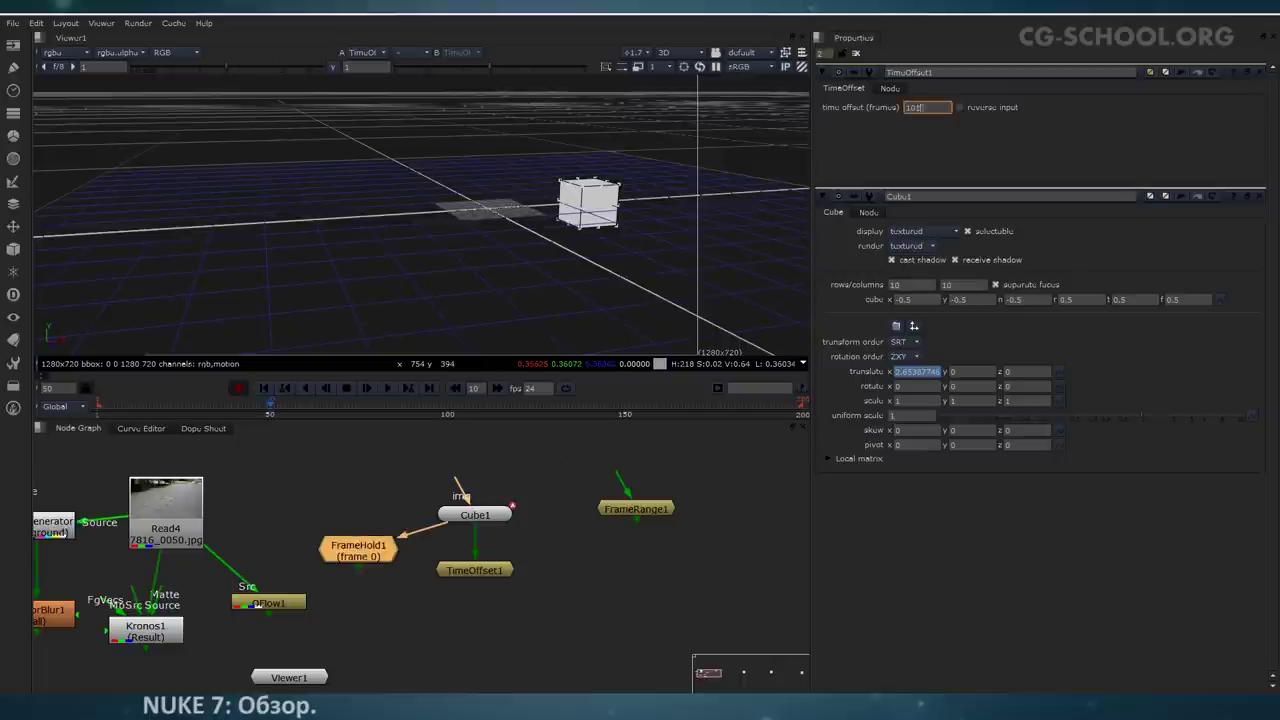
pyautogui.write('25')
pyautogui.press('Return')
# Step: Compare FrameHold1's held cube with the animated Cube node in the viewer while scrubbing the timeline
pyautogui.moveTo(245, 406); pyautogui.dragTo(201, 410)
pyautogui.press('1')
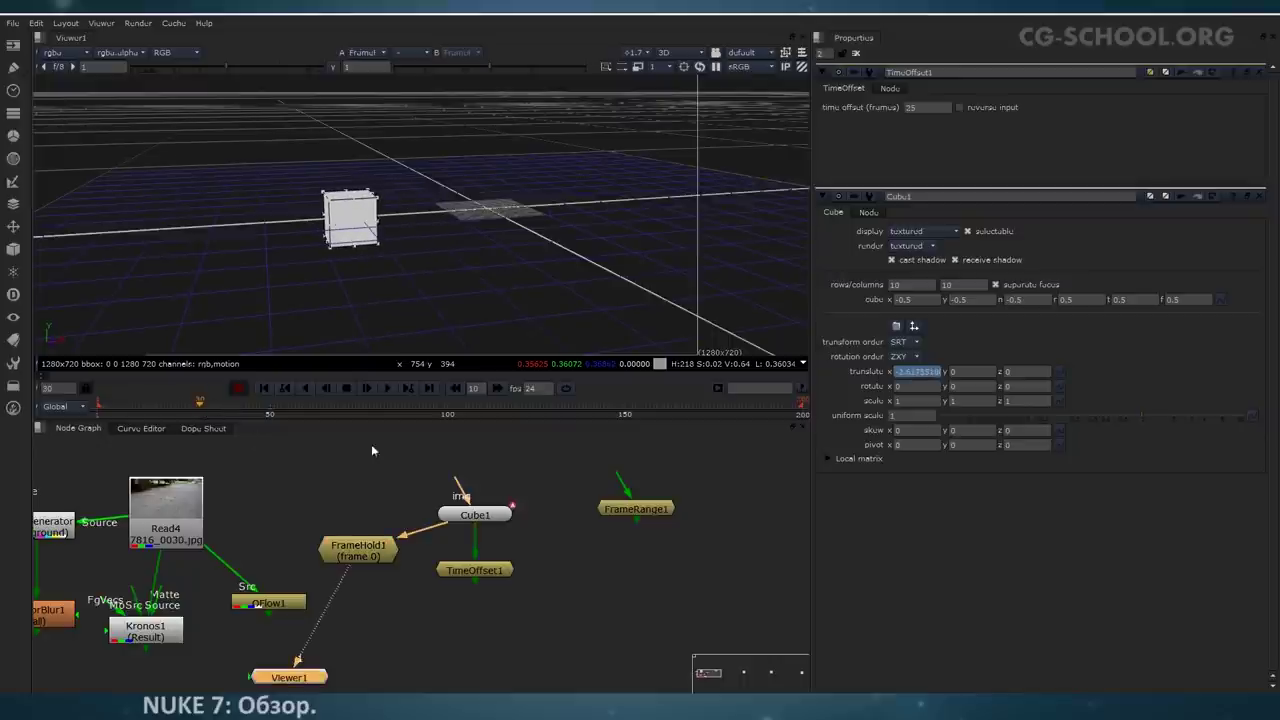
pyautogui.click(476, 517)
pyautogui.press('1')
pyautogui.press('2')
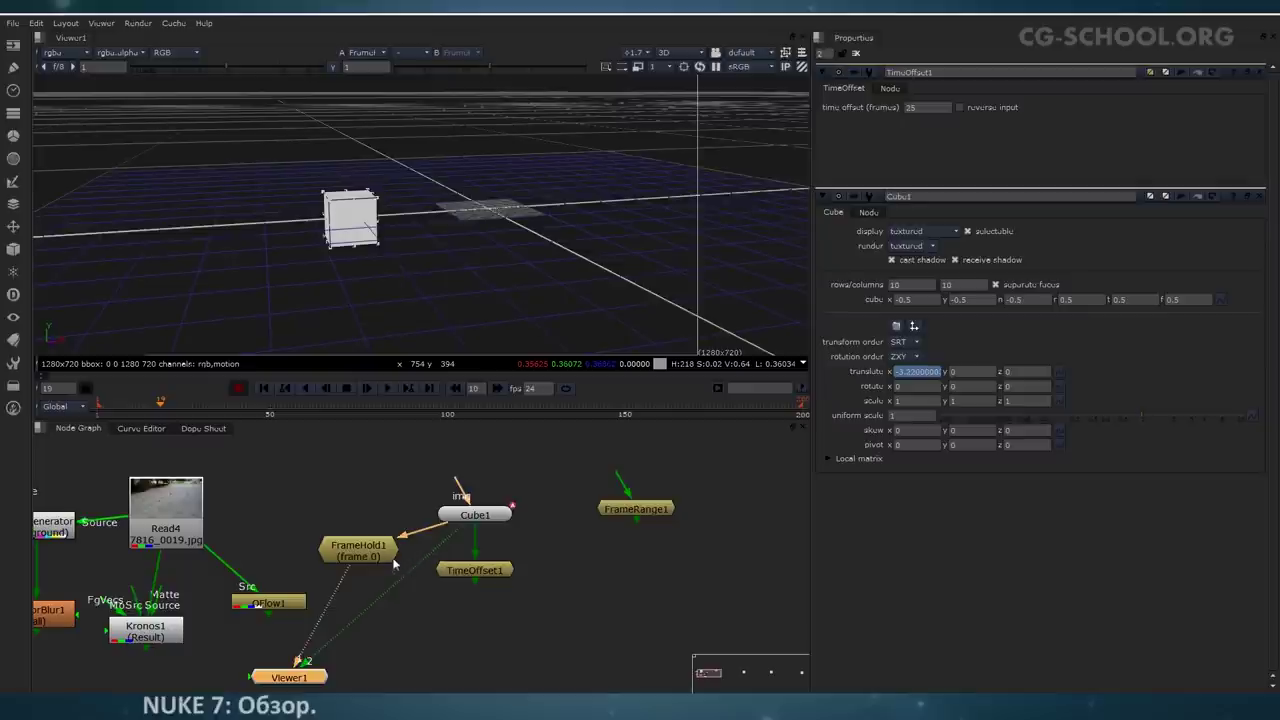
pyautogui.click(392, 560)
pyautogui.click(478, 519)
pyautogui.press('1')
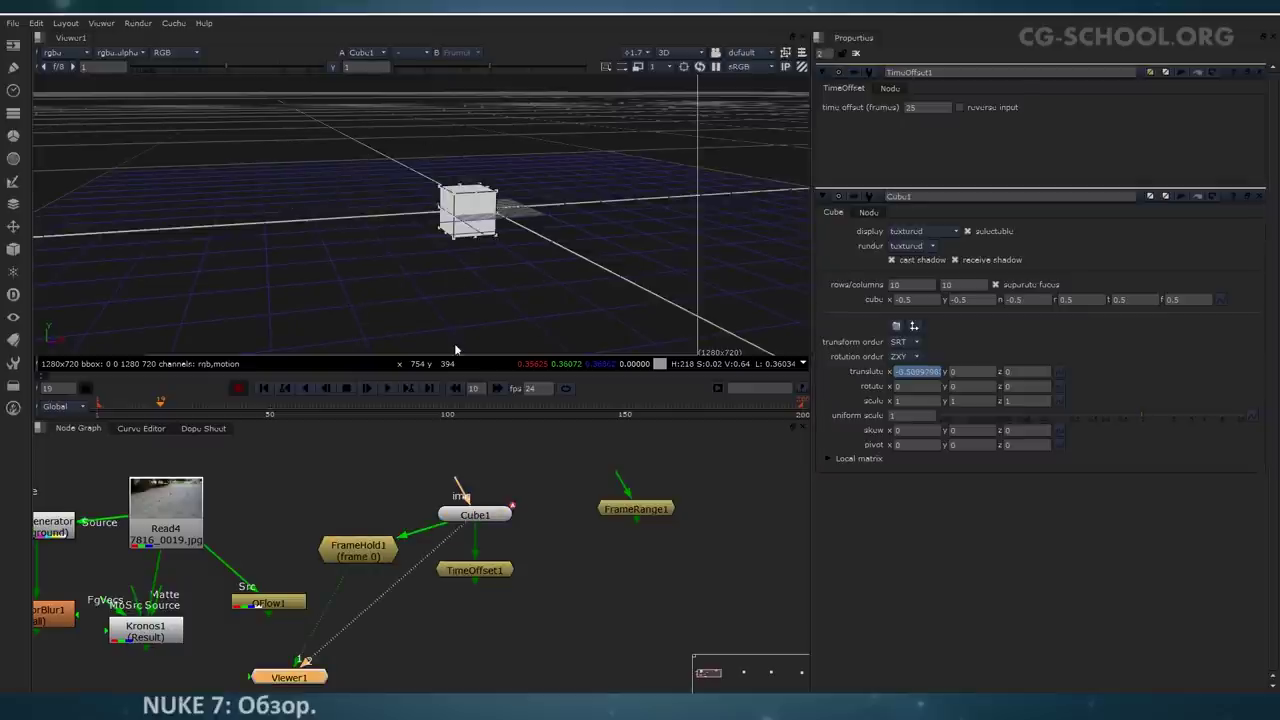
# Step: Add a Tracker node to the Read1 head-tracking footage
pyautogui.scroll(-3, 620, 517)
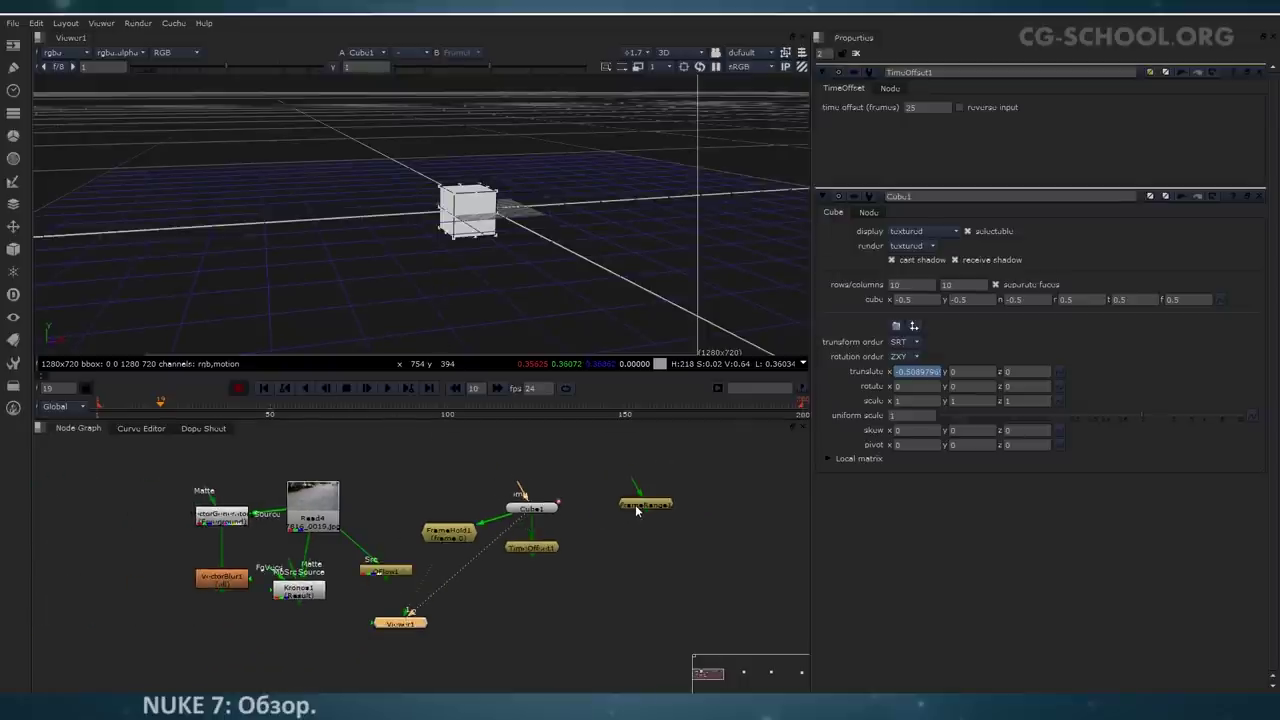
pyautogui.moveTo(526, 529); pyautogui.dragTo(97, 471, button='middle')
pyautogui.scroll(-3, 554, 527)
pyautogui.moveTo(583, 524); pyautogui.dragTo(459, 561, button='middle')
pyautogui.scroll(3, 493, 550)
pyautogui.moveTo(539, 546); pyautogui.dragTo(481, 567, button='middle')
pyautogui.click(488, 515)
pyautogui.press('Tab')
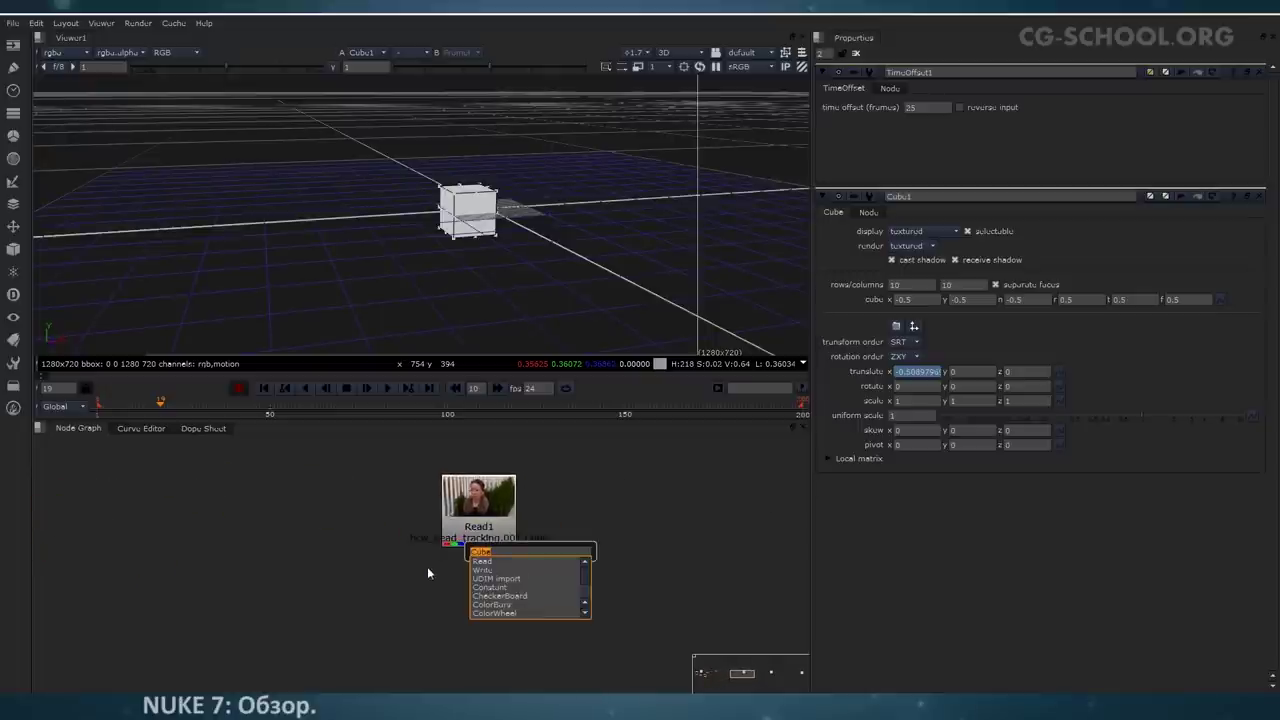
pyautogui.click(427, 567)
pyautogui.write('tra')
pyautogui.press('Down')
pyautogui.press('Down')
pyautogui.press('Return')
pyautogui.click(432, 590)
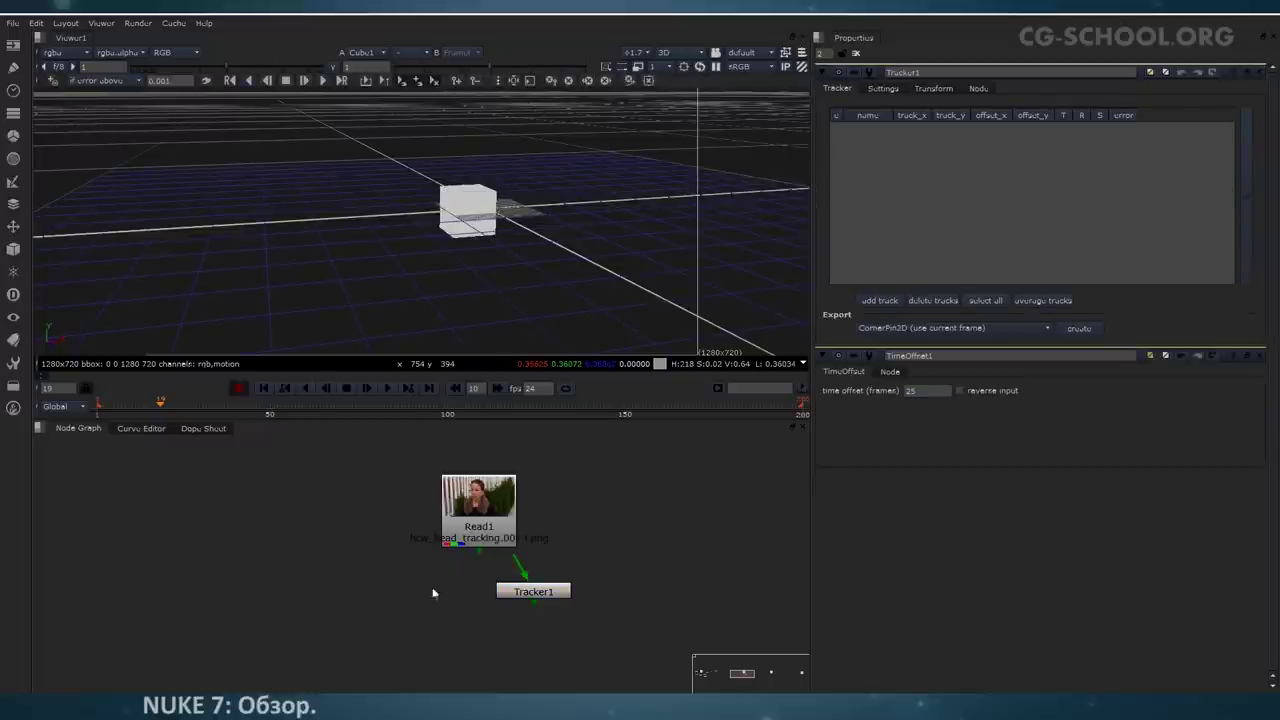
# Step: Move the Viewer node below Tracker1 and display the tracker's output
pyautogui.scroll(-4, 381, 586)
pyautogui.moveTo(149, 583); pyautogui.dragTo(389, 549, button='middle')
pyautogui.moveTo(157, 581); pyautogui.dragTo(689, 567)
pyautogui.press('1')
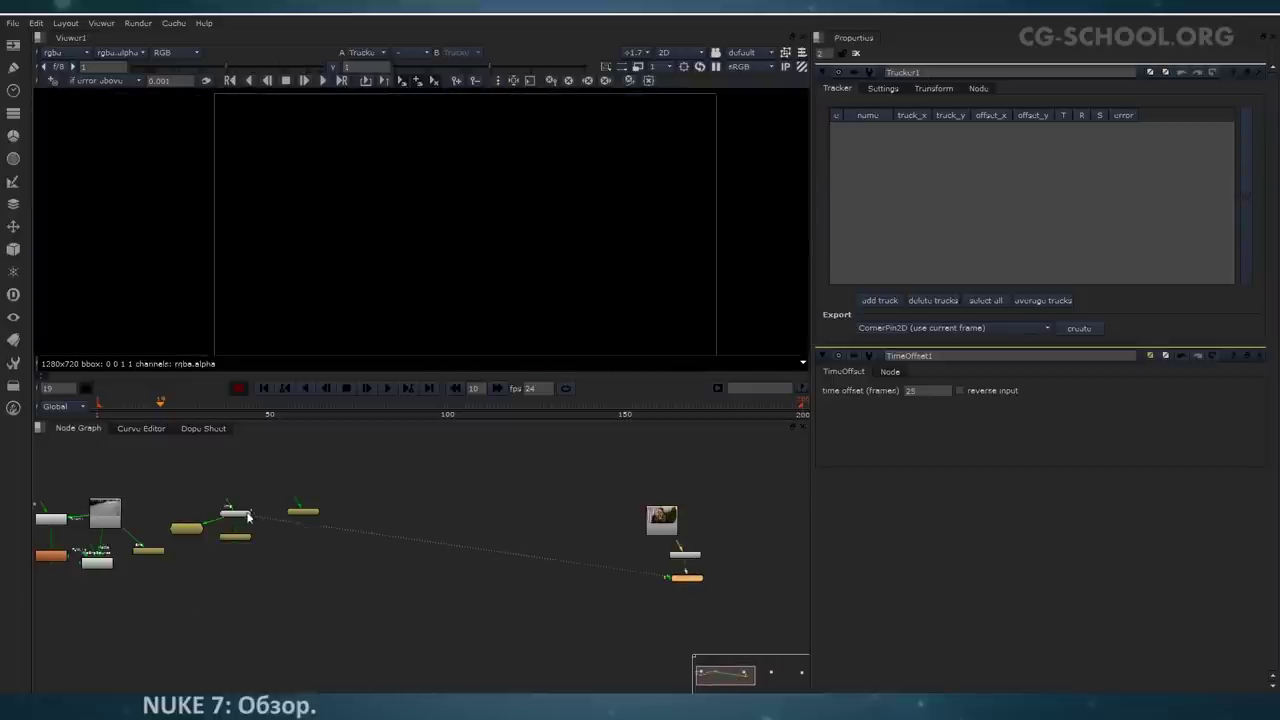
# Step: Align Tracker1 and Viewer1 in a column under Read1 and show the footage in the 2D viewer
pyautogui.moveTo(603, 549); pyautogui.dragTo(520, 533, button='middle')
pyautogui.scroll(2, 520, 533)
pyautogui.press('Tab')
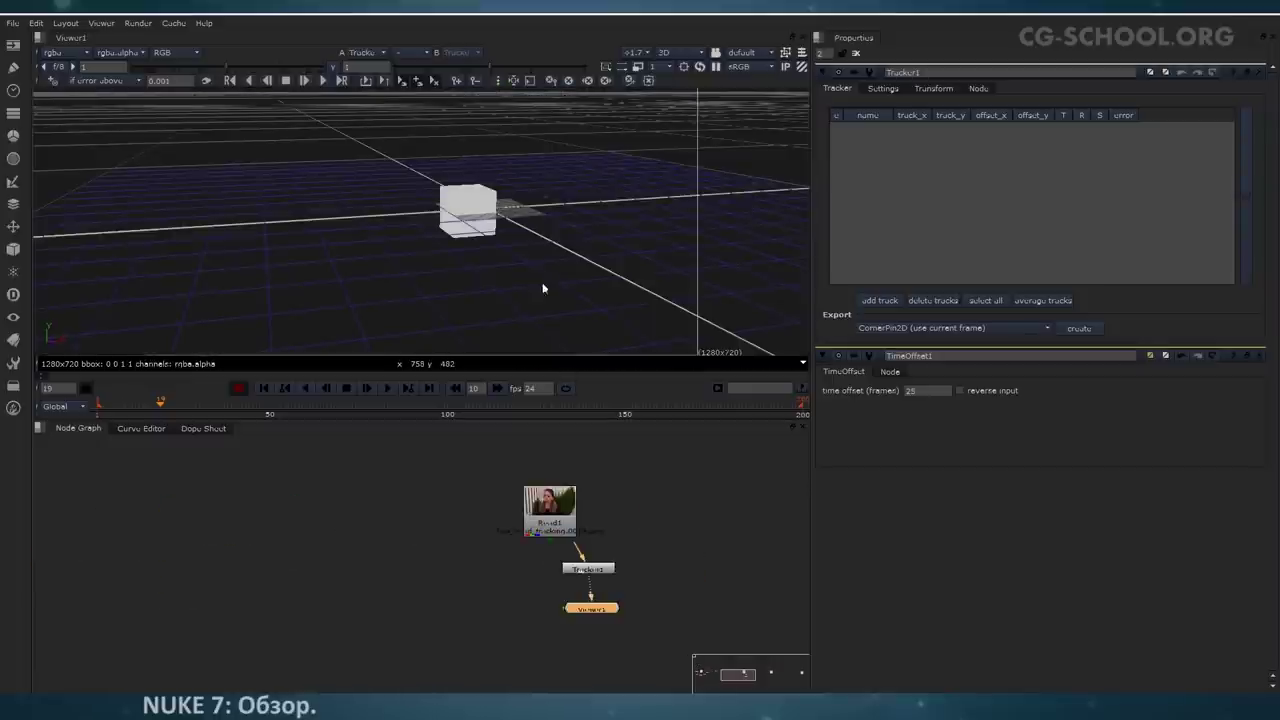
pyautogui.press('Tab')
pyautogui.moveTo(584, 568); pyautogui.dragTo(543, 570)
pyautogui.moveTo(598, 612); pyautogui.dragTo(558, 612)
pyautogui.press('f')
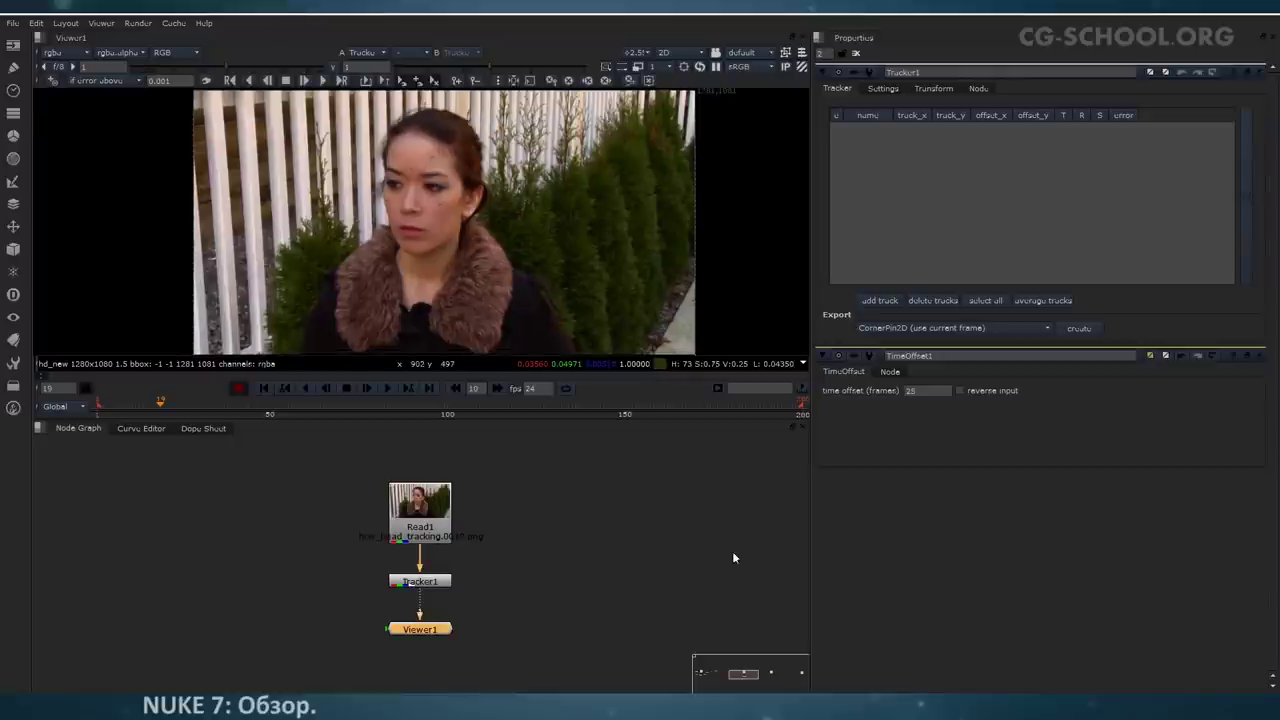
pyautogui.click(547, 527)
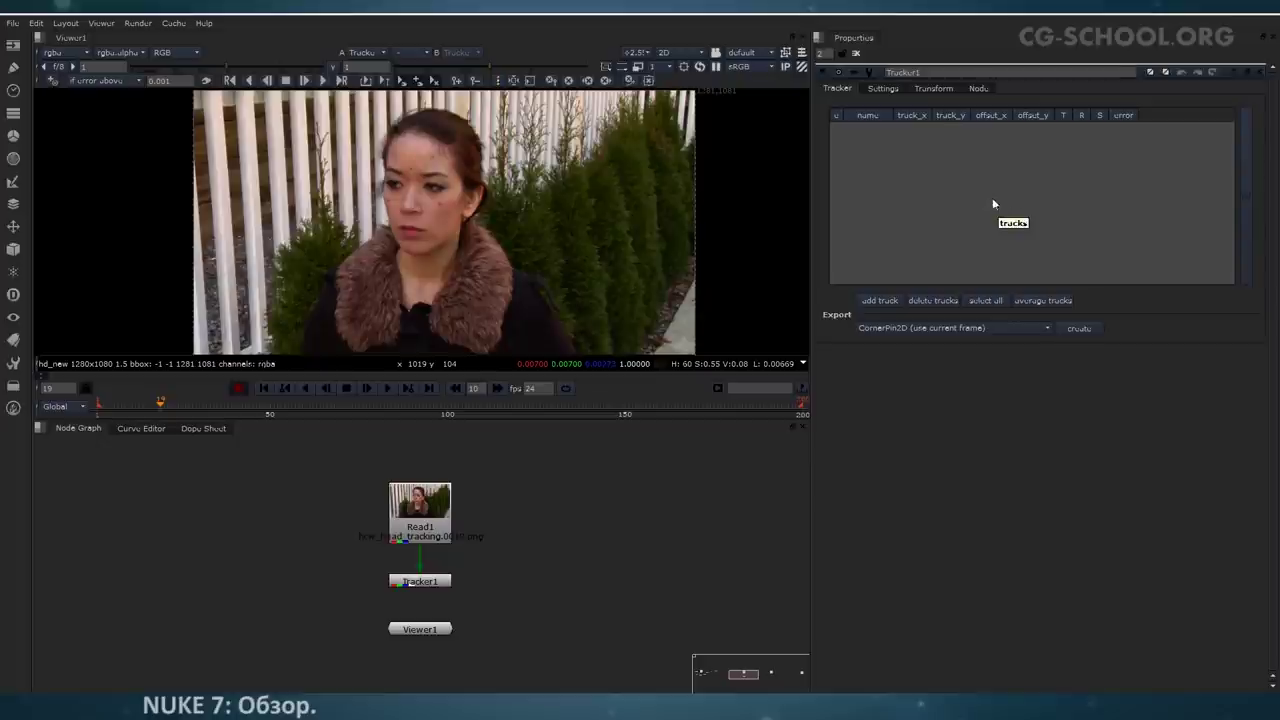
# Step: Check Read1's frame range, set the project's last frame to 257 and go to the first frame
pyautogui.scroll(4, 496, 248)
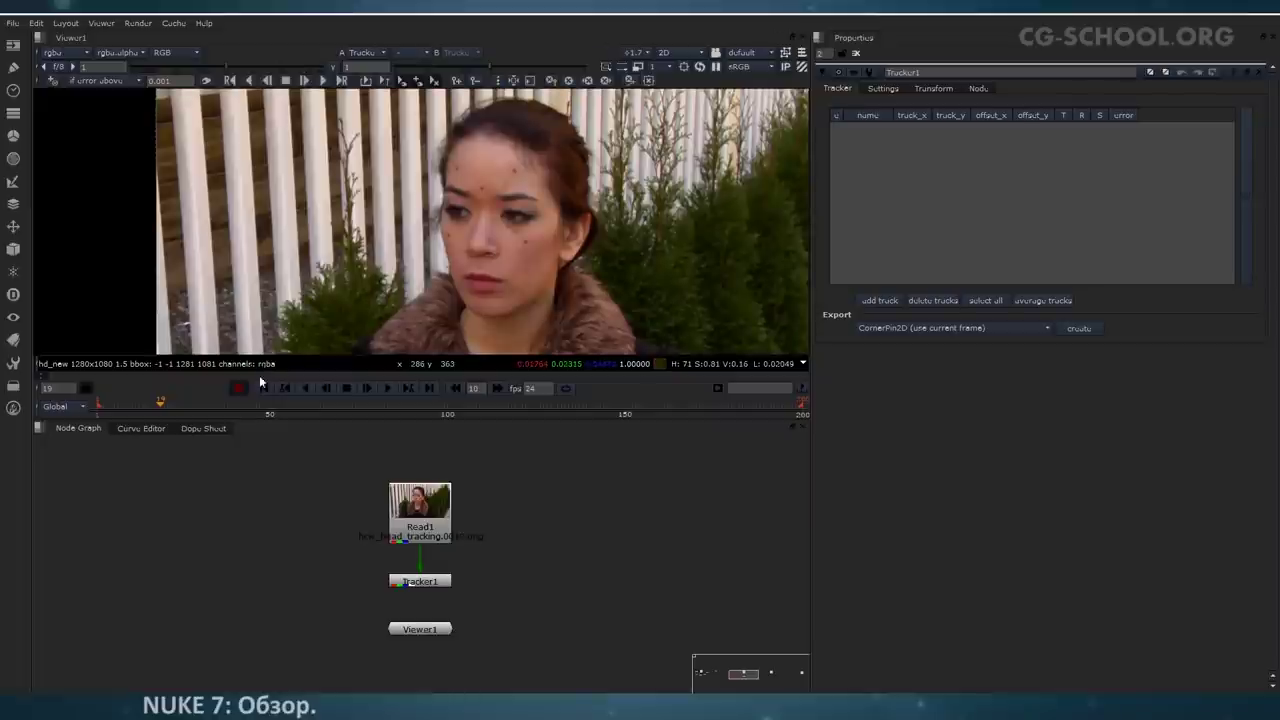
pyautogui.doubleClick(405, 520)
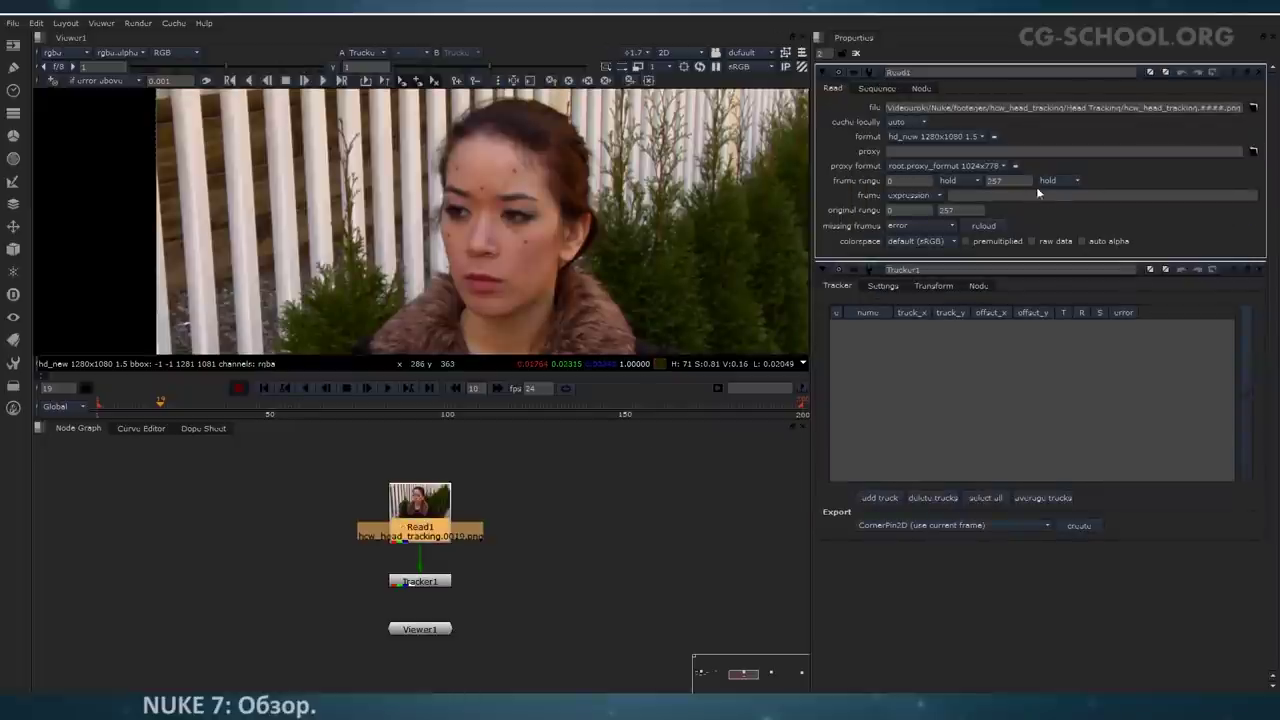
pyautogui.click(576, 544)
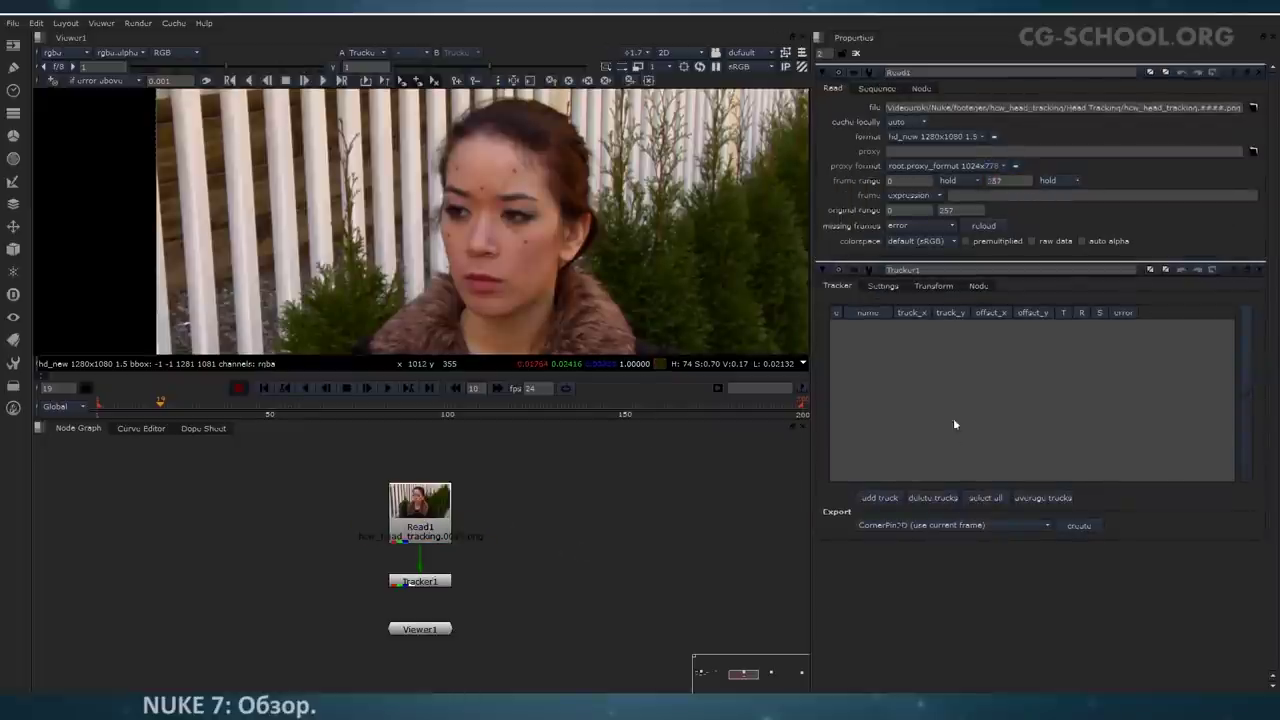
pyautogui.press('s')
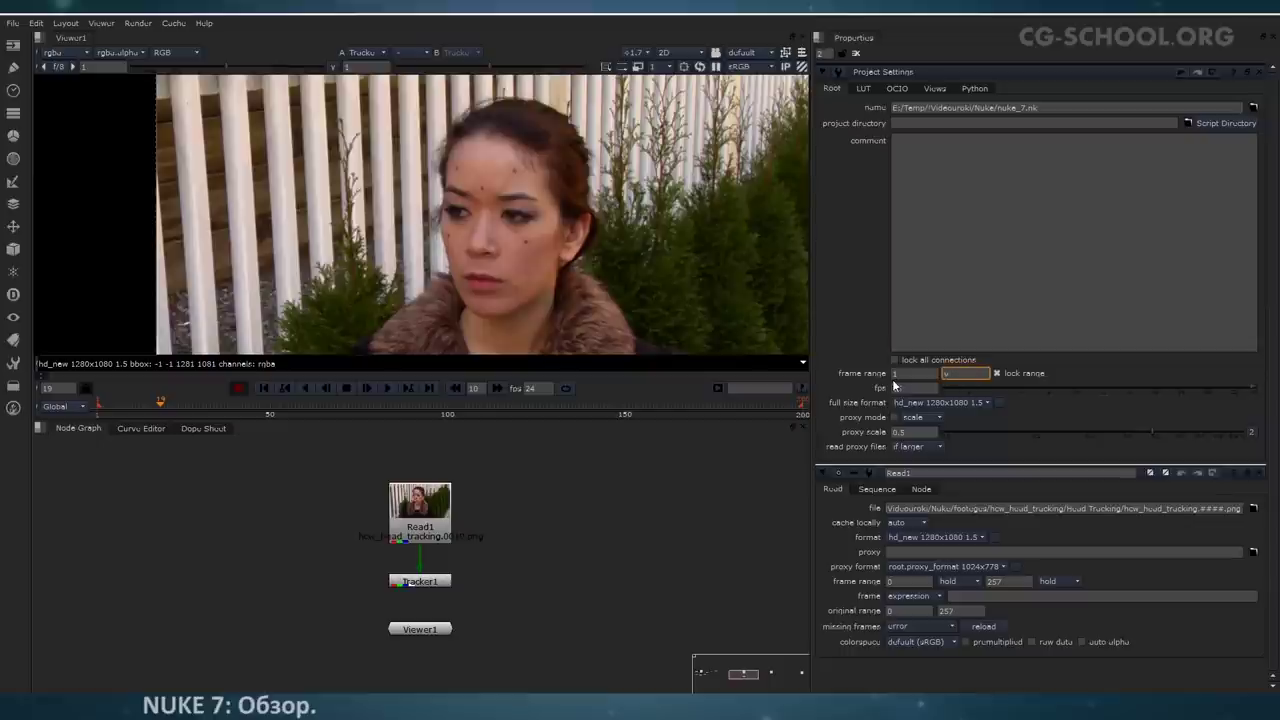
pyautogui.write('257')
pyautogui.press('Return')
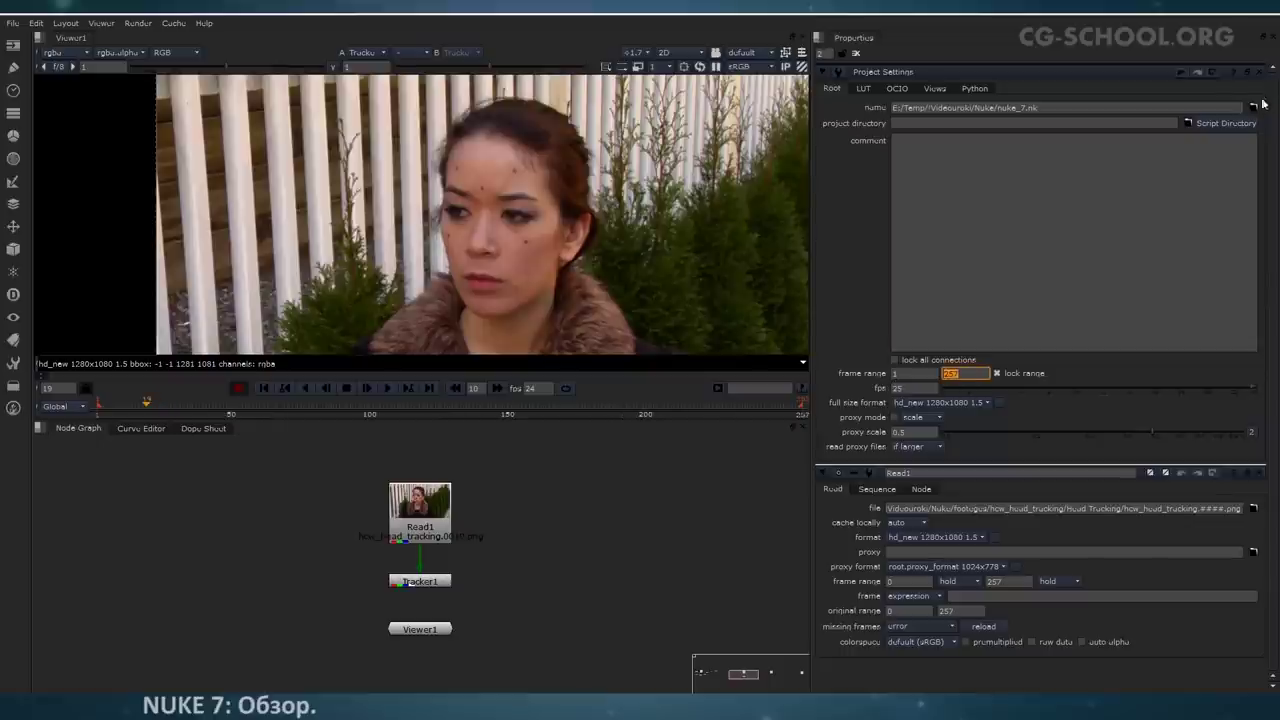
pyautogui.click(1259, 71)
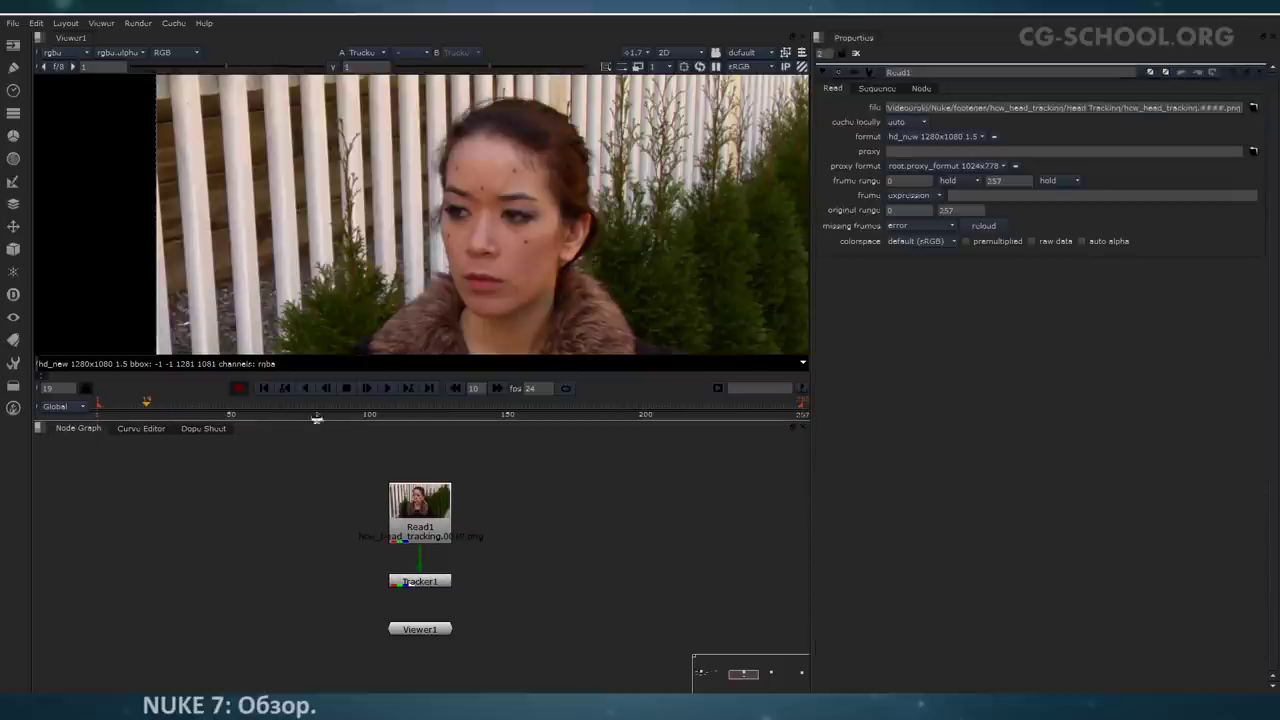
pyautogui.click(266, 389)
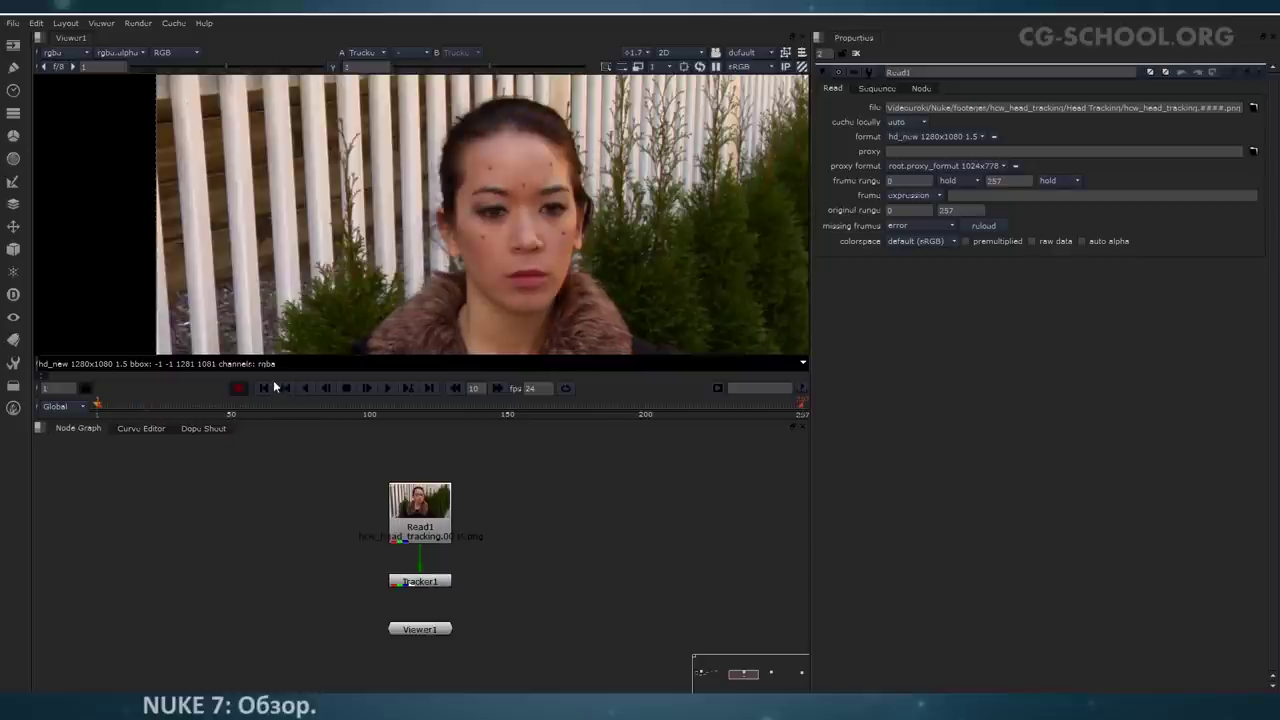
# Step: Reopen Tracker1's properties and close the Read1 properties
pyautogui.moveTo(489, 228); pyautogui.dragTo(451, 217, button='middle')
pyautogui.click(434, 583)
pyautogui.doubleClick(434, 584)
pyautogui.click(1259, 357)
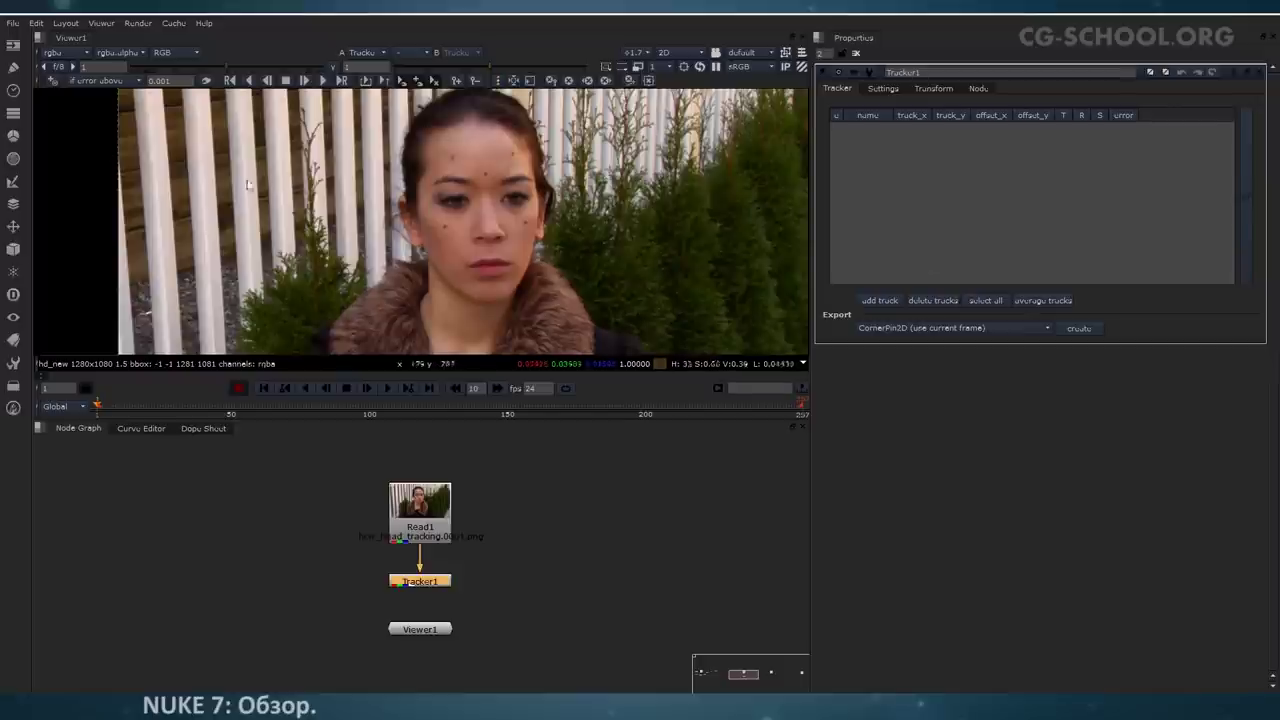
# Step: Enlarge the viewer pane by lowering its border with the node graph and frame the whole footage
pyautogui.moveTo(411, 199); pyautogui.dragTo(400, 211, button='middle')
pyautogui.scroll(-1, 402, 212)
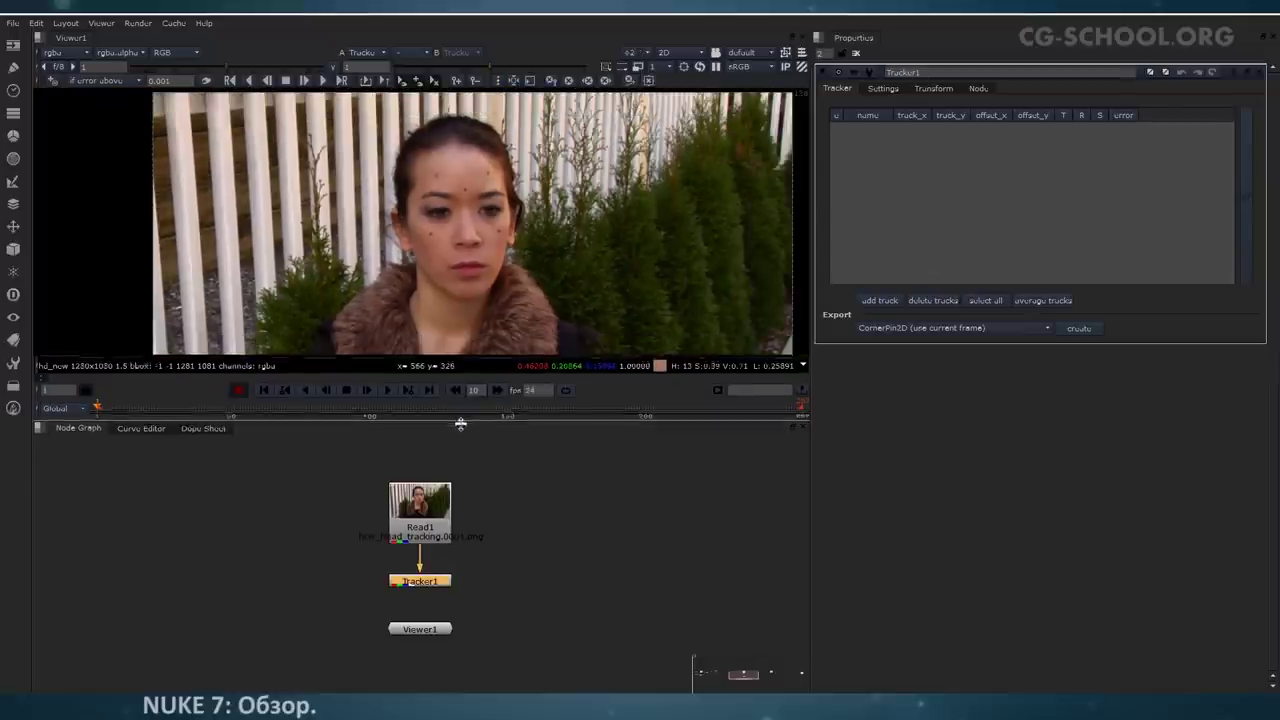
pyautogui.moveTo(452, 424); pyautogui.dragTo(452, 462)
pyautogui.scroll(-1, 477, 281)
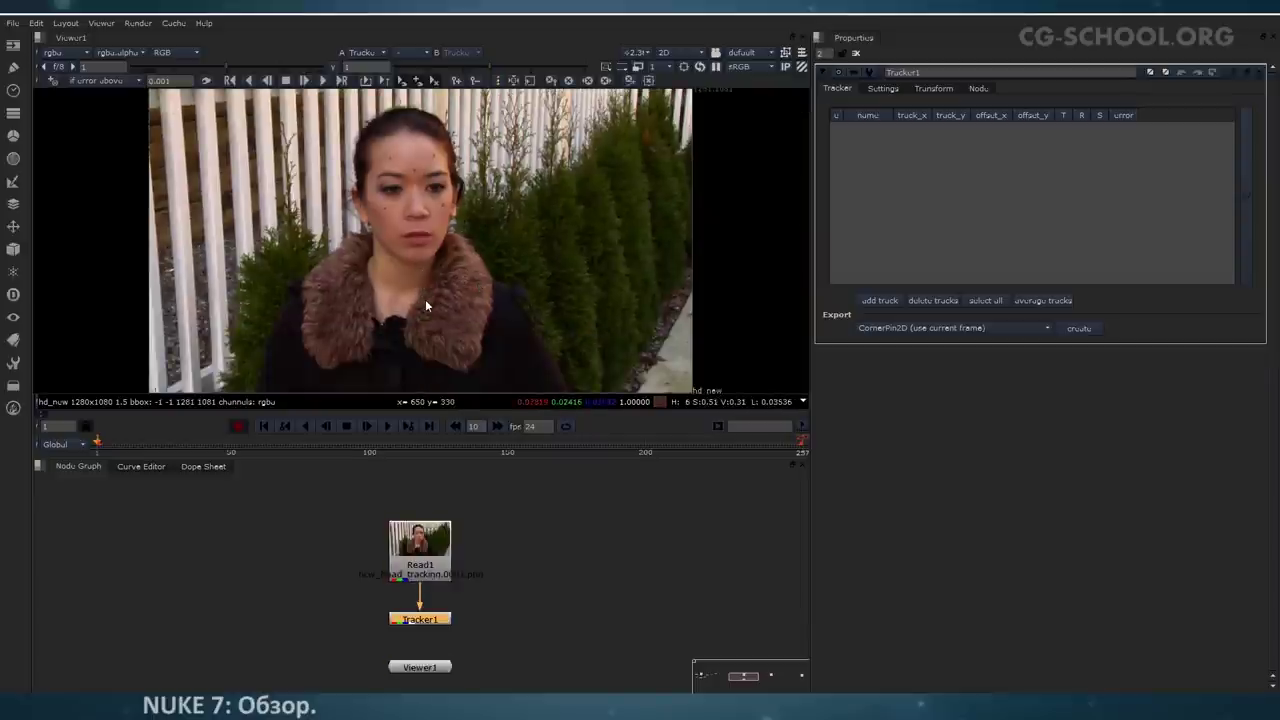
# Step: Add a first track to Tracker1
pyautogui.moveTo(405, 195); pyautogui.dragTo(445, 220, button='middle')
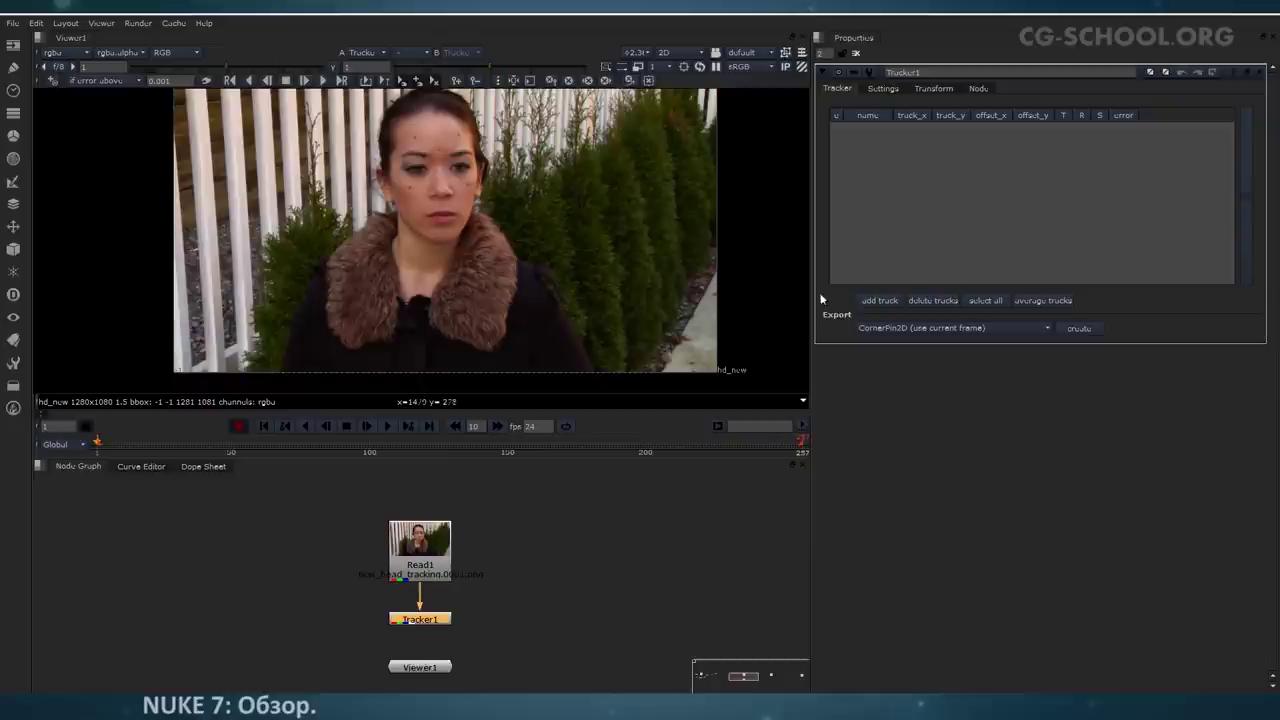
pyautogui.click(880, 301)
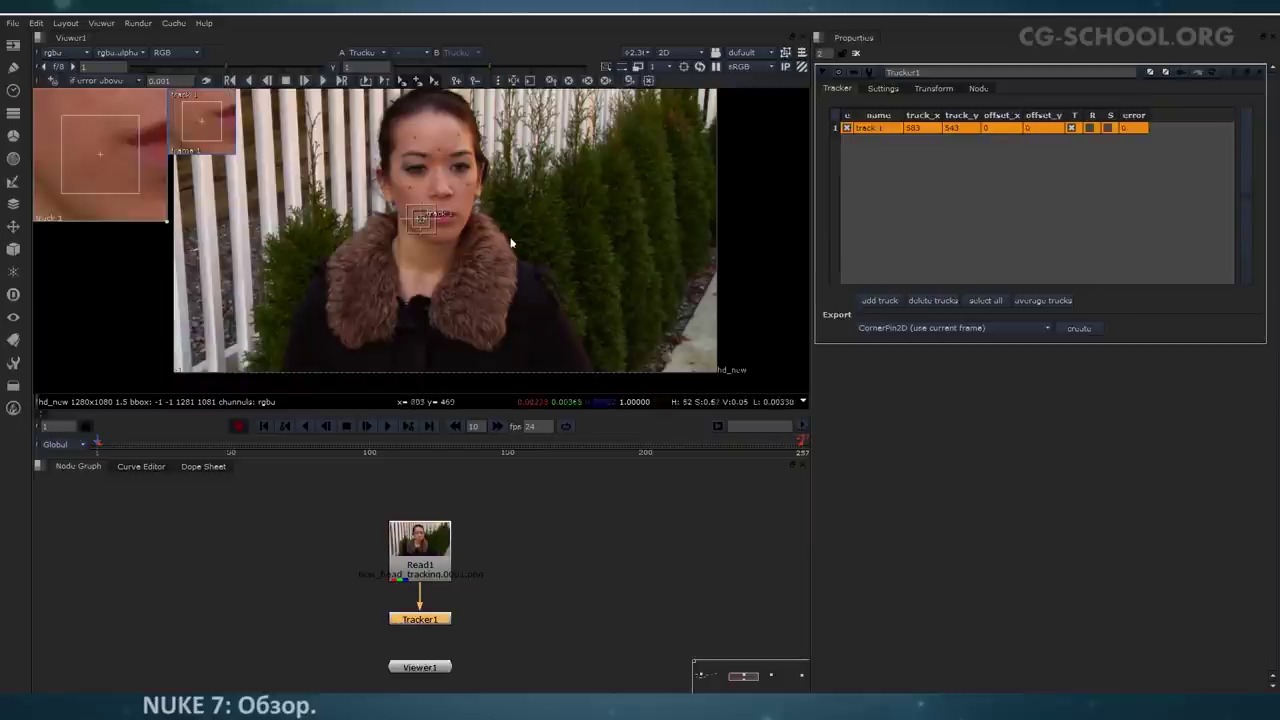
pyautogui.moveTo(496, 238); pyautogui.dragTo(425, 322, button='middle')
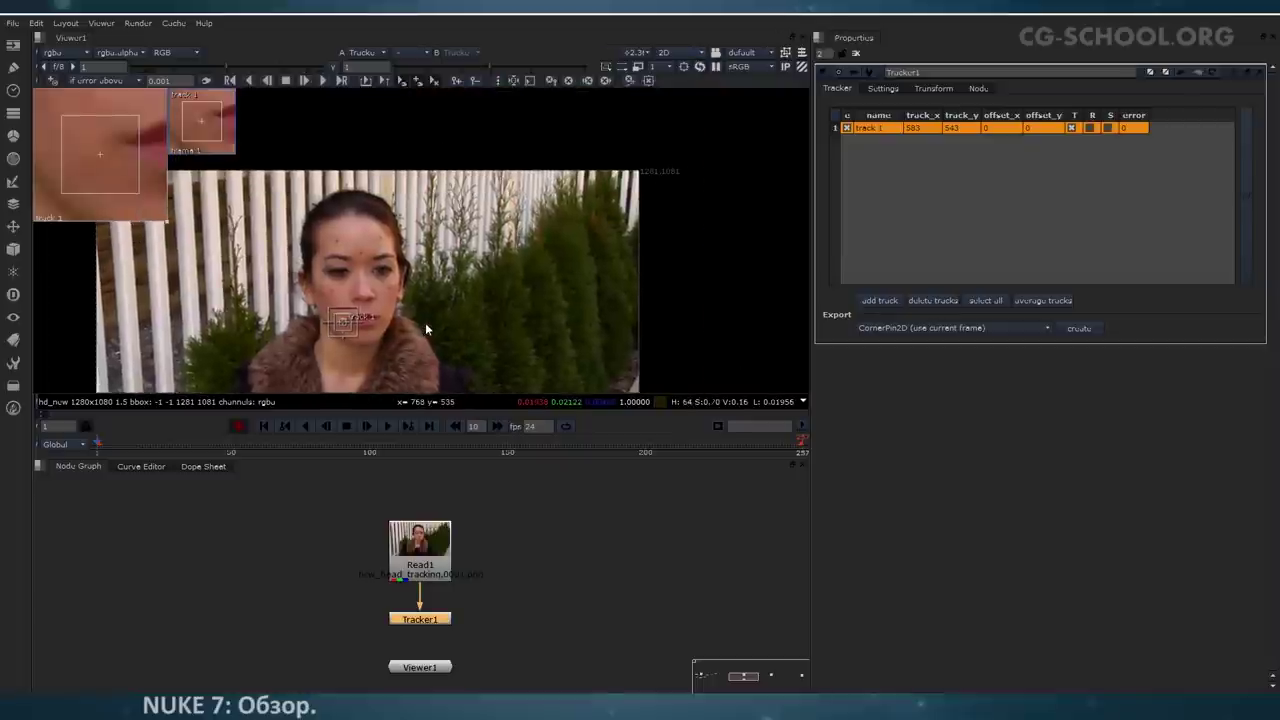
pyautogui.click(895, 303)
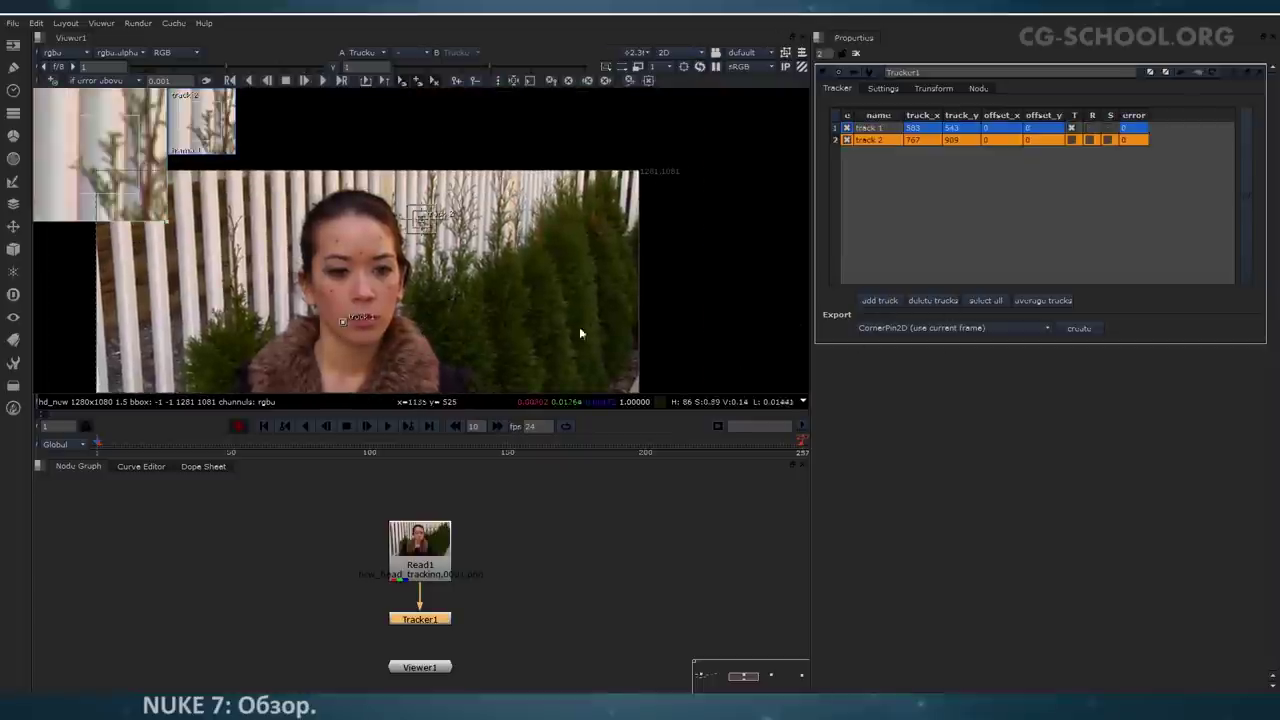
pyautogui.hotkey('ctrl', 'z')
# Step: Move track 1 onto the dark marker on the cheek at the image-left side of the face and fine-tune its centre
pyautogui.moveTo(445, 310); pyautogui.dragTo(546, 232, button='middle')
pyautogui.scroll(3, 501, 241)
pyautogui.moveTo(409, 245); pyautogui.dragTo(388, 198)
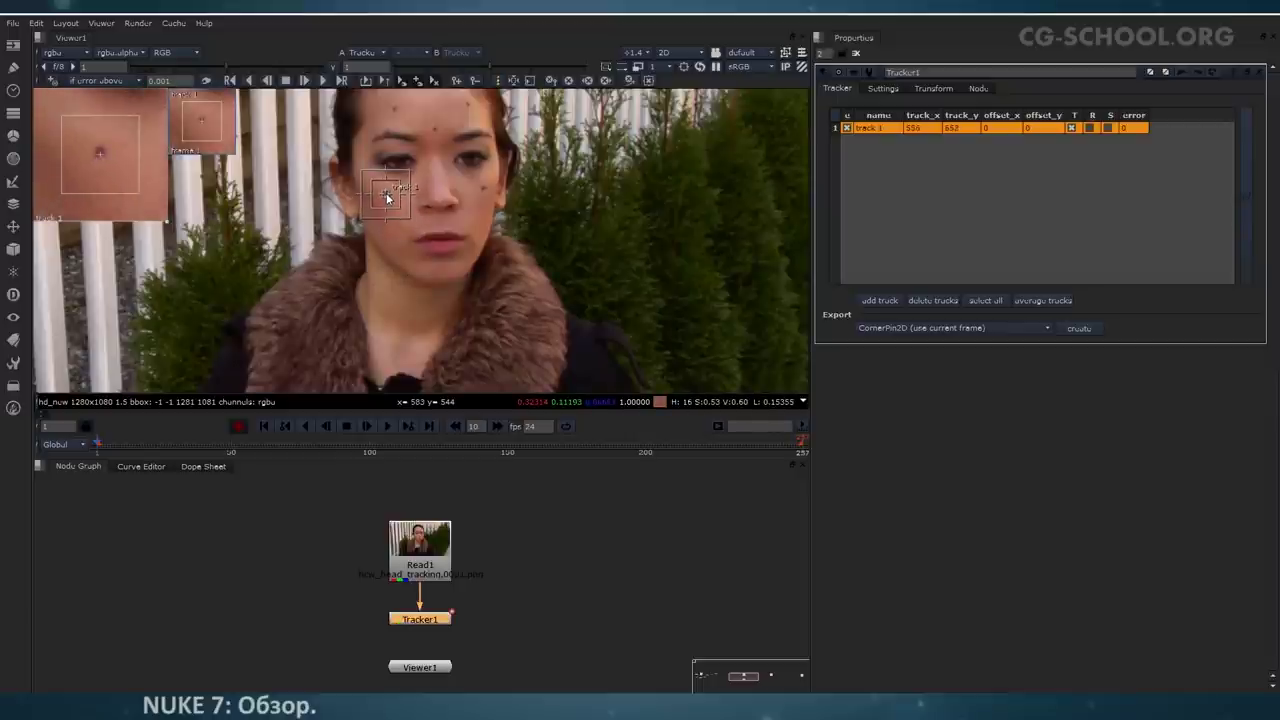
pyautogui.moveTo(109, 163); pyautogui.dragTo(104, 163)
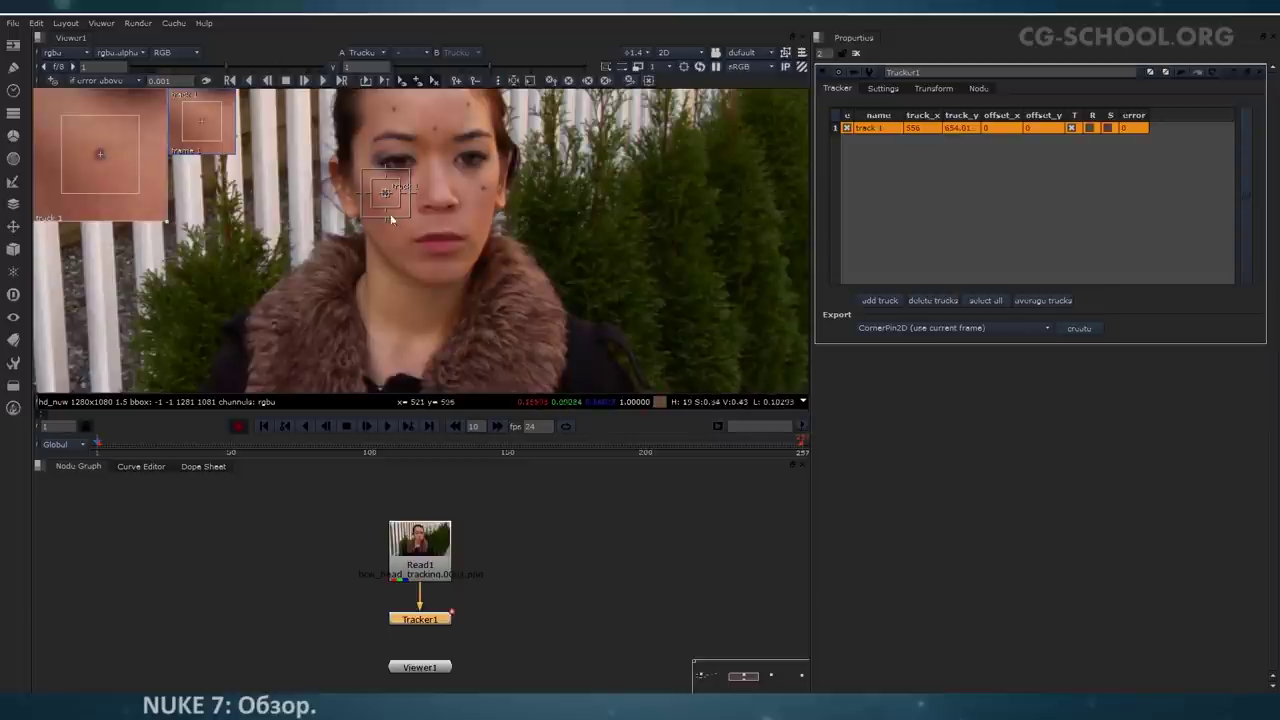
# Step: Inspect track 1's placement on the cheek marker up close and slightly enlarge its magnified preview window
pyautogui.scroll(8, 378, 227)
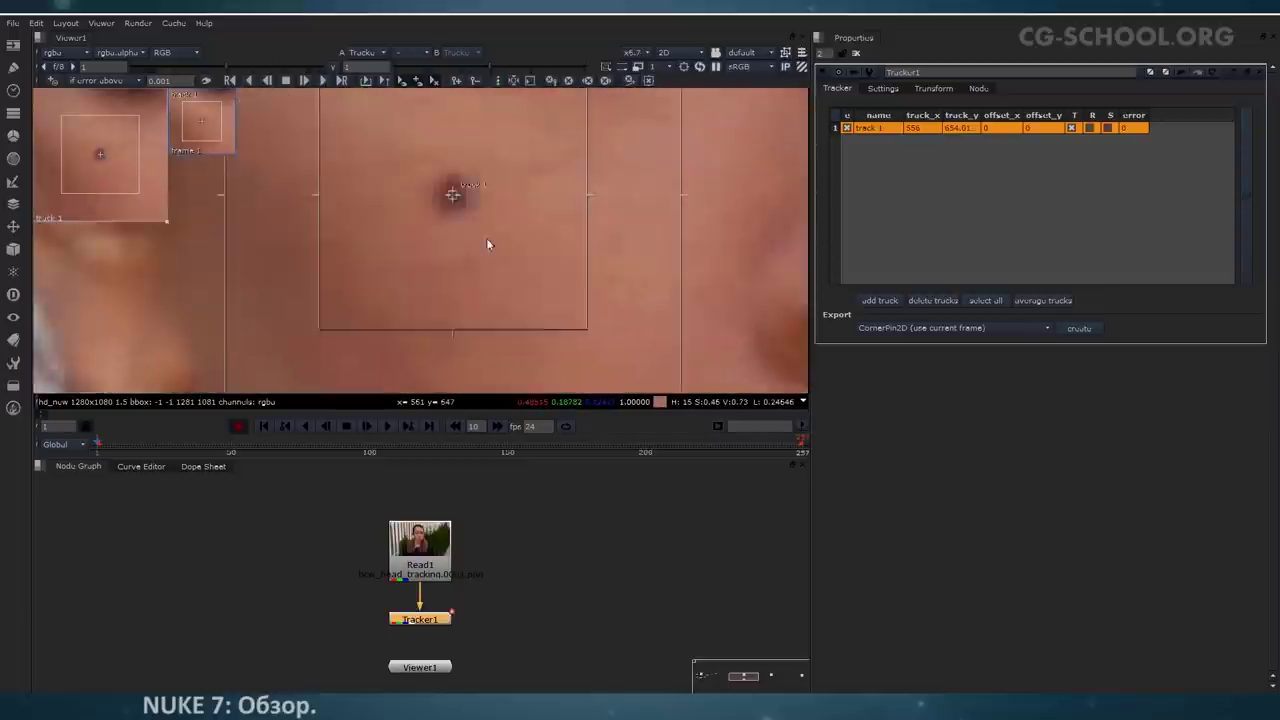
pyautogui.scroll(-10, 440, 180)
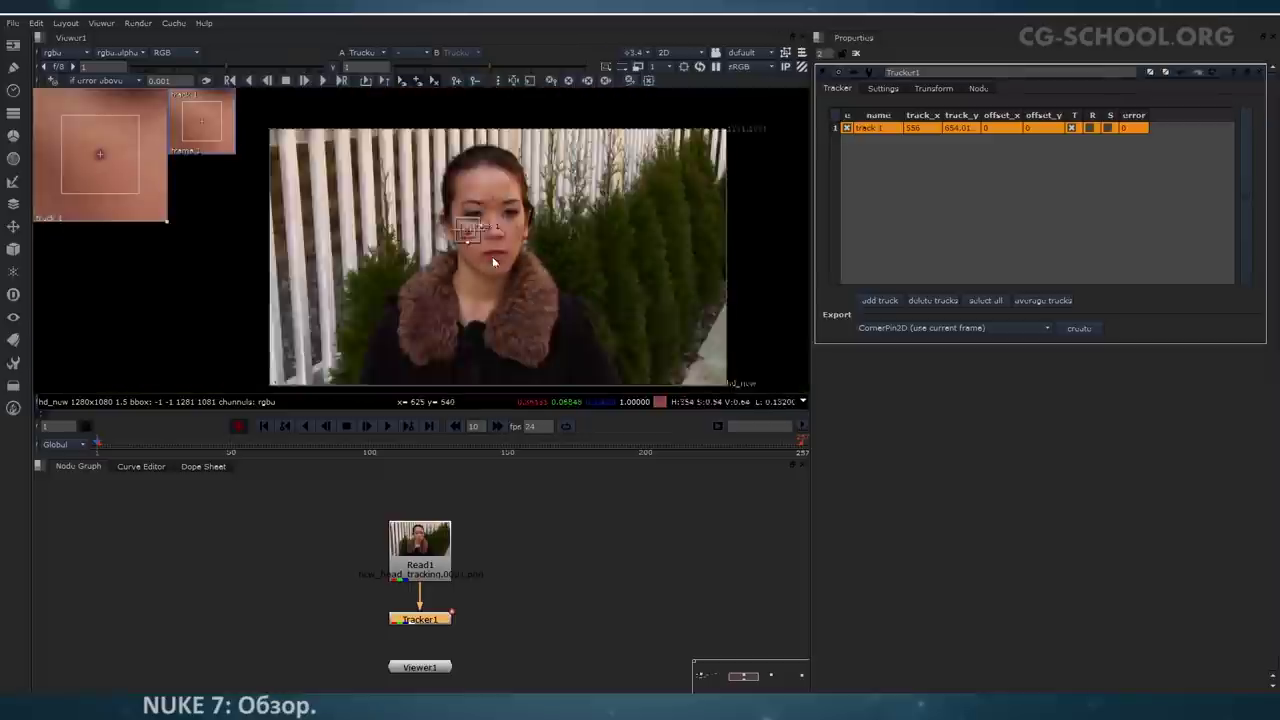
pyautogui.scroll(3, 470, 250)
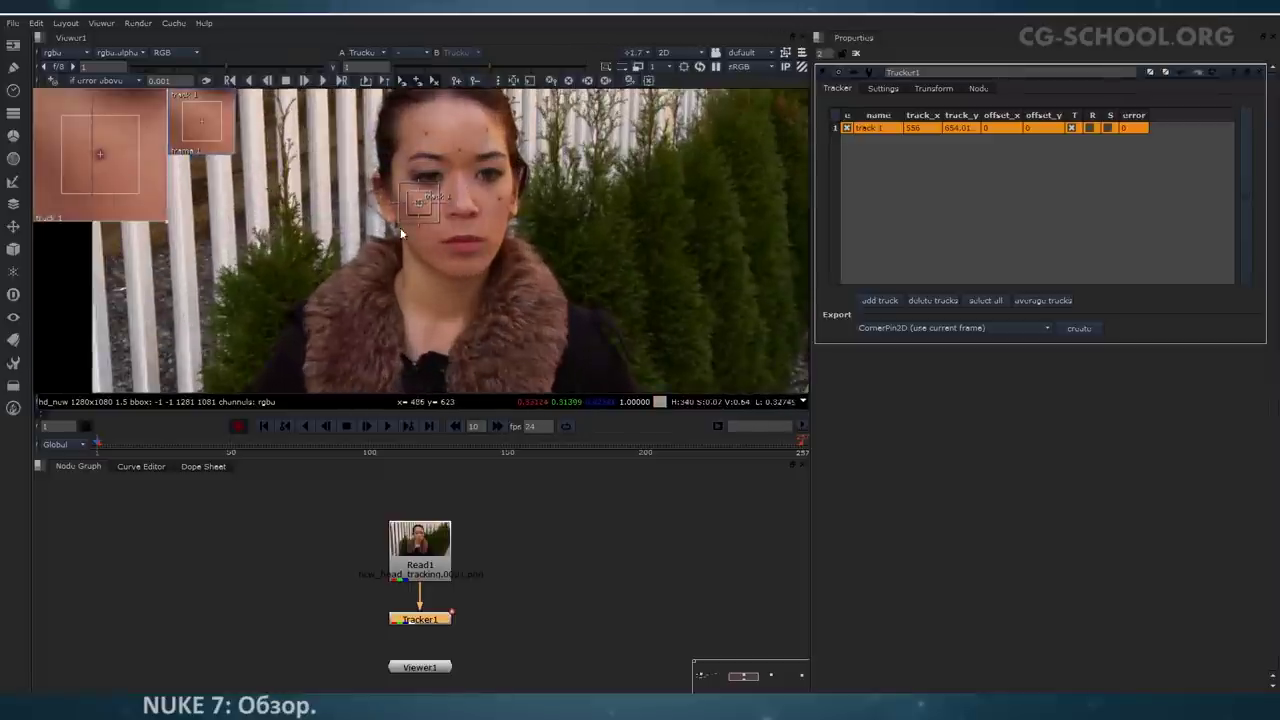
pyautogui.moveTo(400, 233); pyautogui.dragTo(426, 249, button='middle')
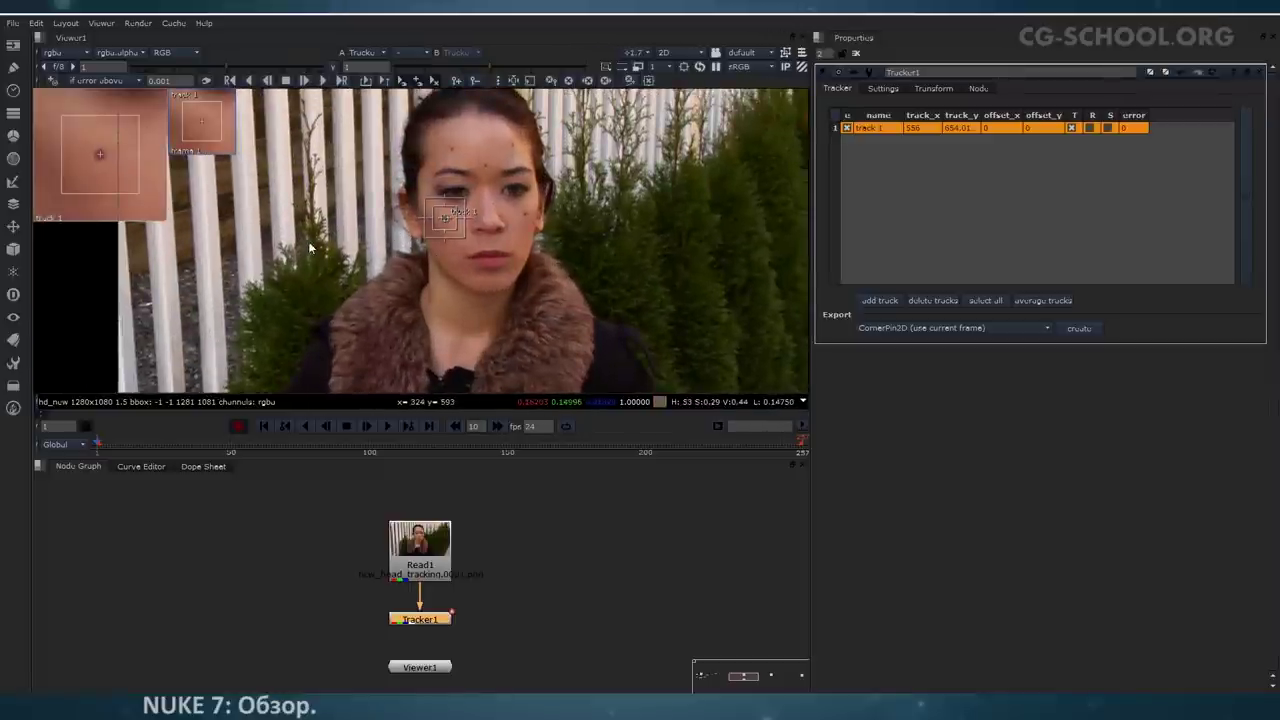
pyautogui.moveTo(165, 218)
pyautogui.mouseDown()
pyautogui.moveTo(288, 340)
pyautogui.moveTo(186, 240)
pyautogui.moveTo(162, 234)
pyautogui.mouseUp()
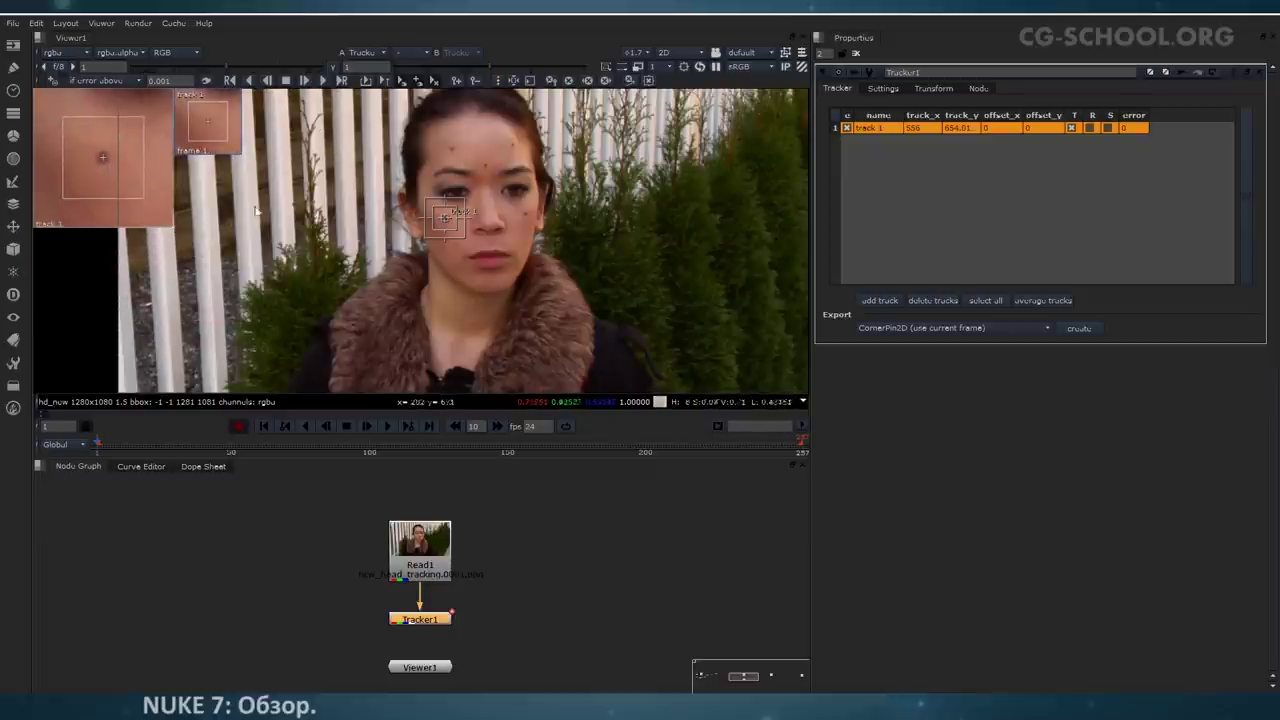
# Step: Activate direct track placement and add four tracks on the markers between the eyebrows, on the other cheek and on both sides of the forehead
pyautogui.moveTo(445, 260); pyautogui.dragTo(435, 260, button='middle')
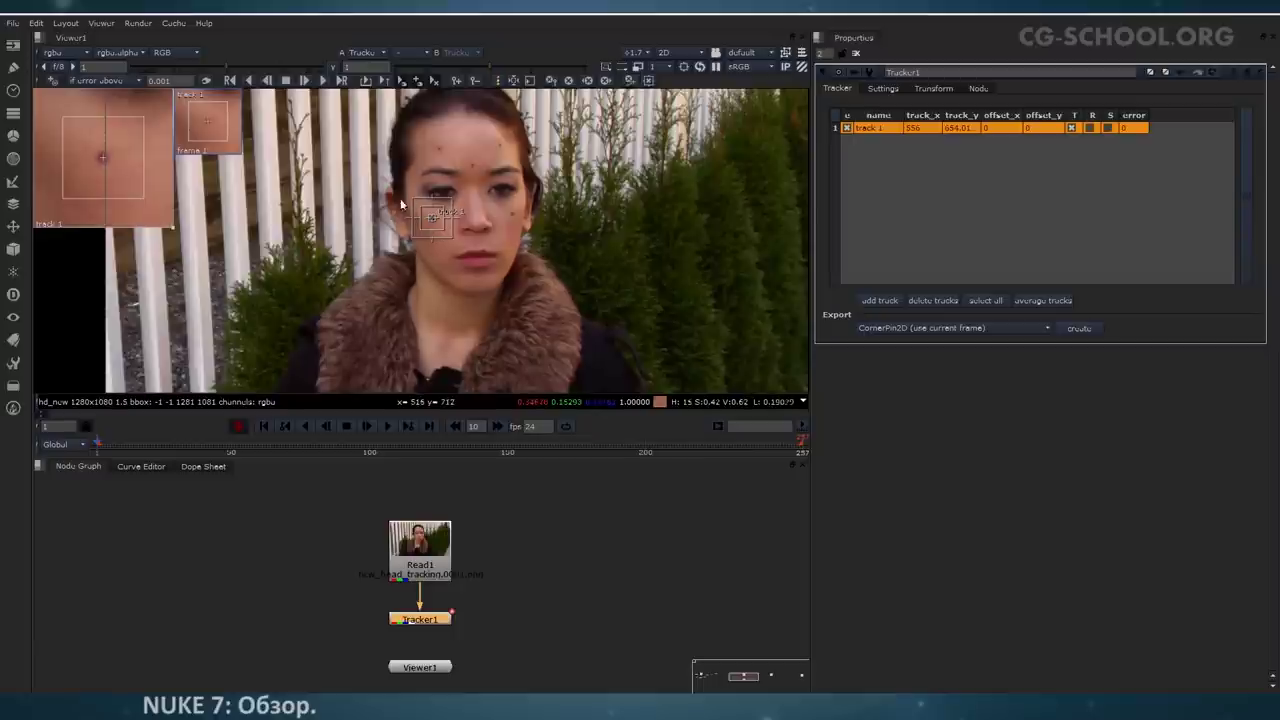
pyautogui.moveTo(400, 198); pyautogui.dragTo(335, 231, button='middle')
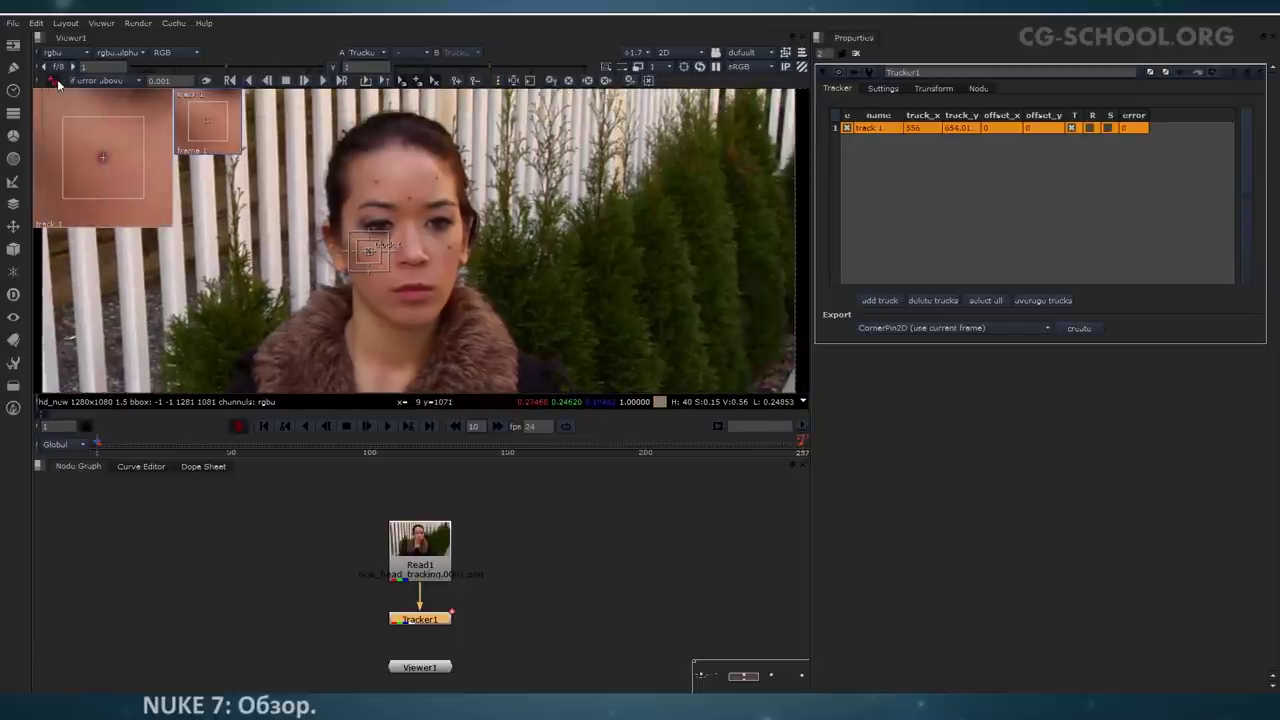
pyautogui.keyDown('ctrl'); pyautogui.keyDown('alt'); pyautogui.click(410, 201); pyautogui.keyUp('alt'); pyautogui.keyUp('ctrl')
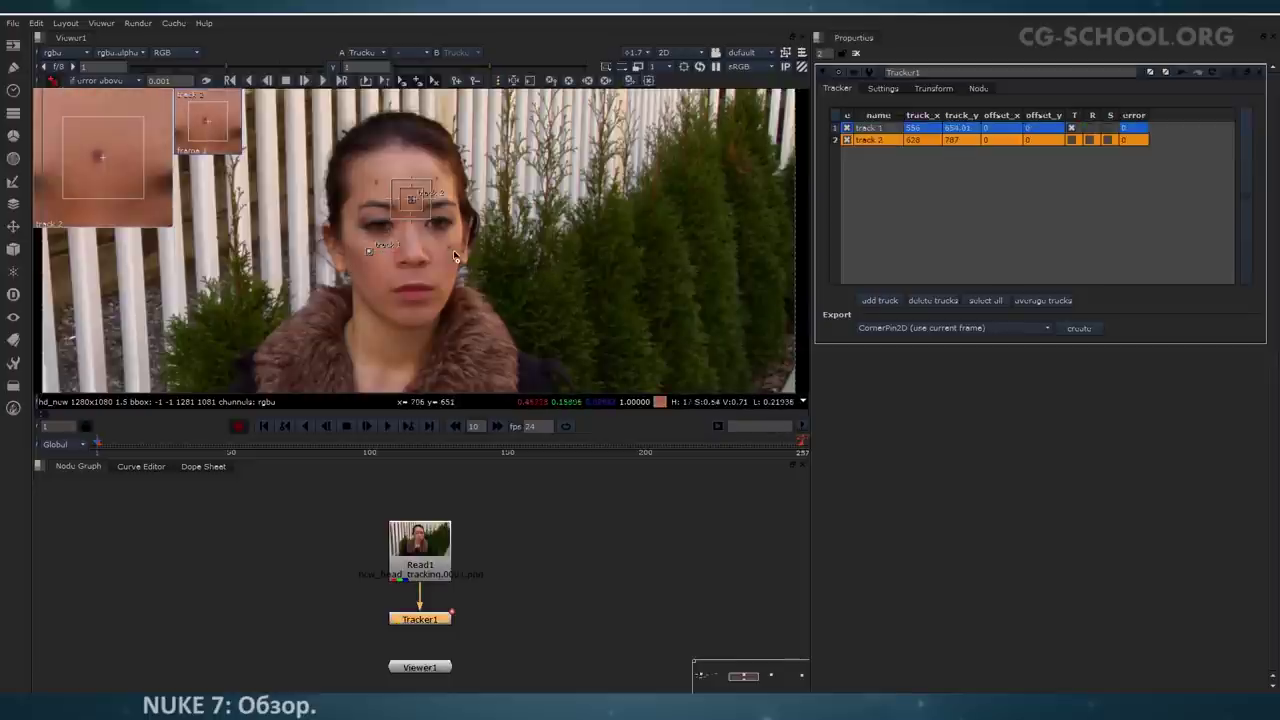
pyautogui.keyDown('ctrl'); pyautogui.keyDown('alt'); pyautogui.click(451, 254); pyautogui.keyUp('alt'); pyautogui.keyUp('ctrl')
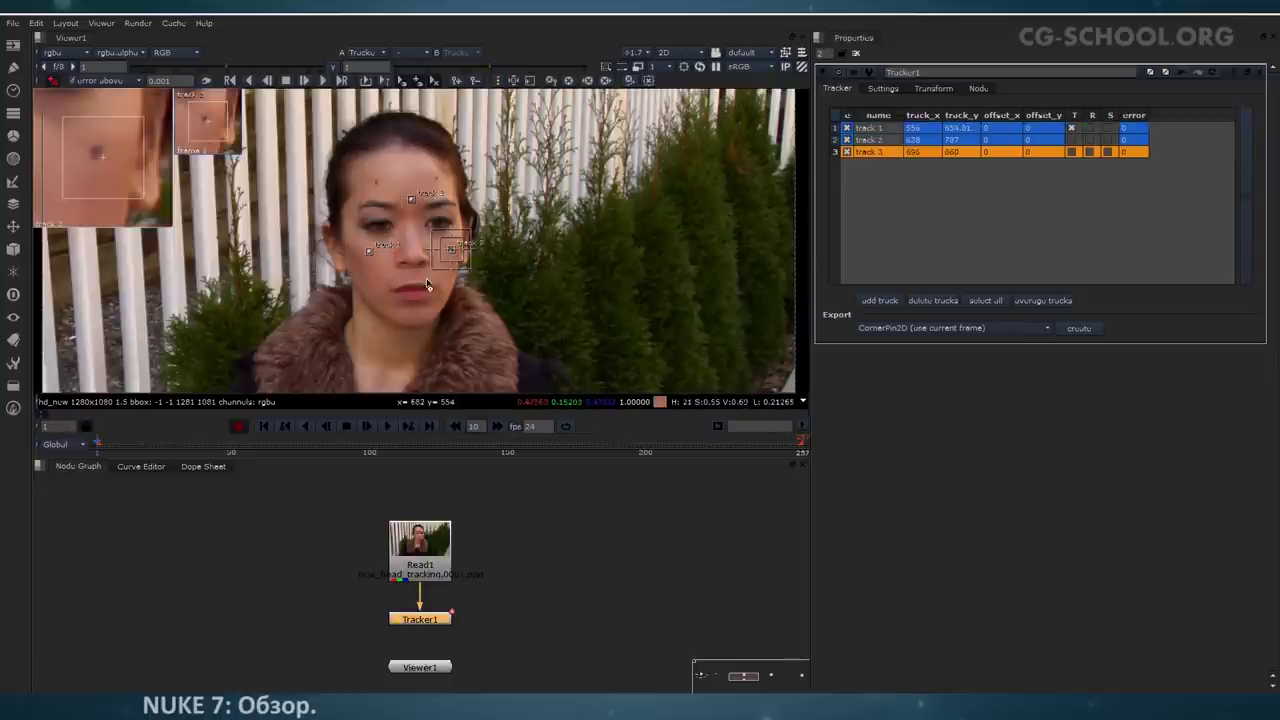
pyautogui.keyDown('ctrl'); pyautogui.keyDown('alt'); pyautogui.click(377, 188); pyautogui.keyUp('alt'); pyautogui.keyUp('ctrl')
pyautogui.keyDown('ctrl'); pyautogui.keyDown('alt'); pyautogui.click(440, 183); pyautogui.keyUp('alt'); pyautogui.keyUp('ctrl')
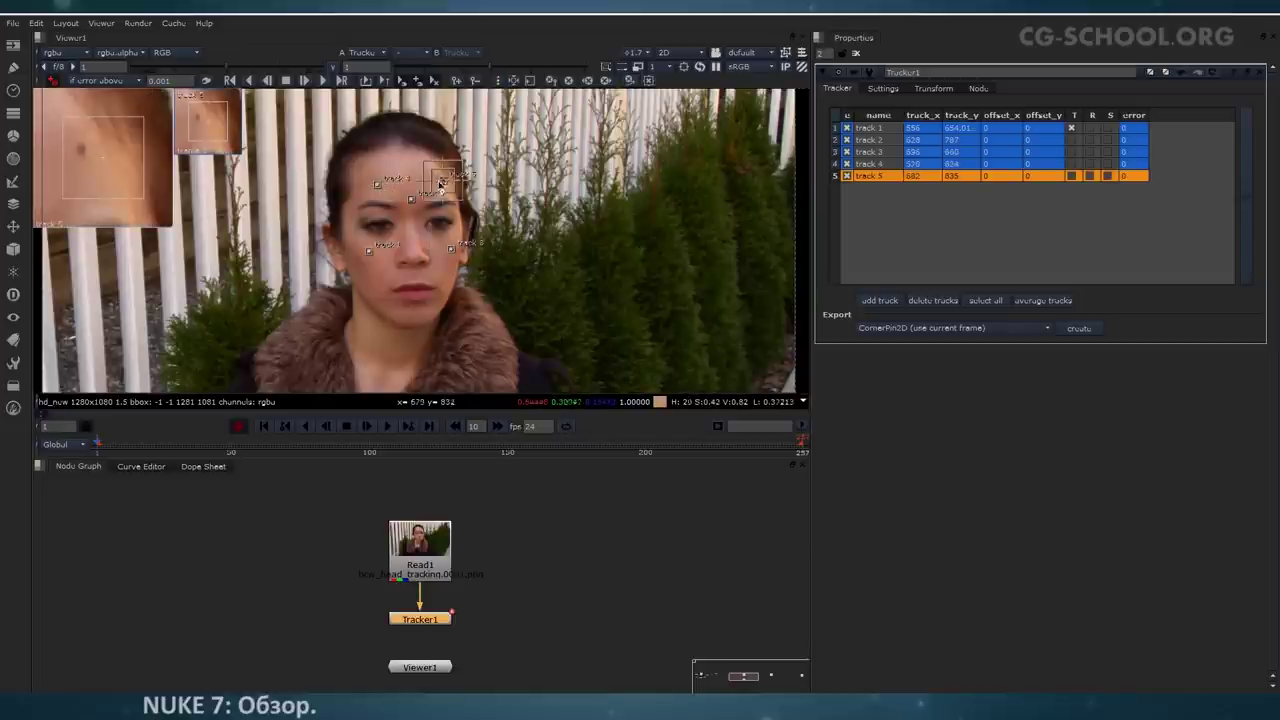
# Step: Undo the four tracks just added, keeping only track 1 on the cheek
pyautogui.hotkey('ctrl', 'z')
pyautogui.hotkey('ctrl', 'z')
pyautogui.hotkey('ctrl', 'z')
pyautogui.hotkey('ctrl', 'z')
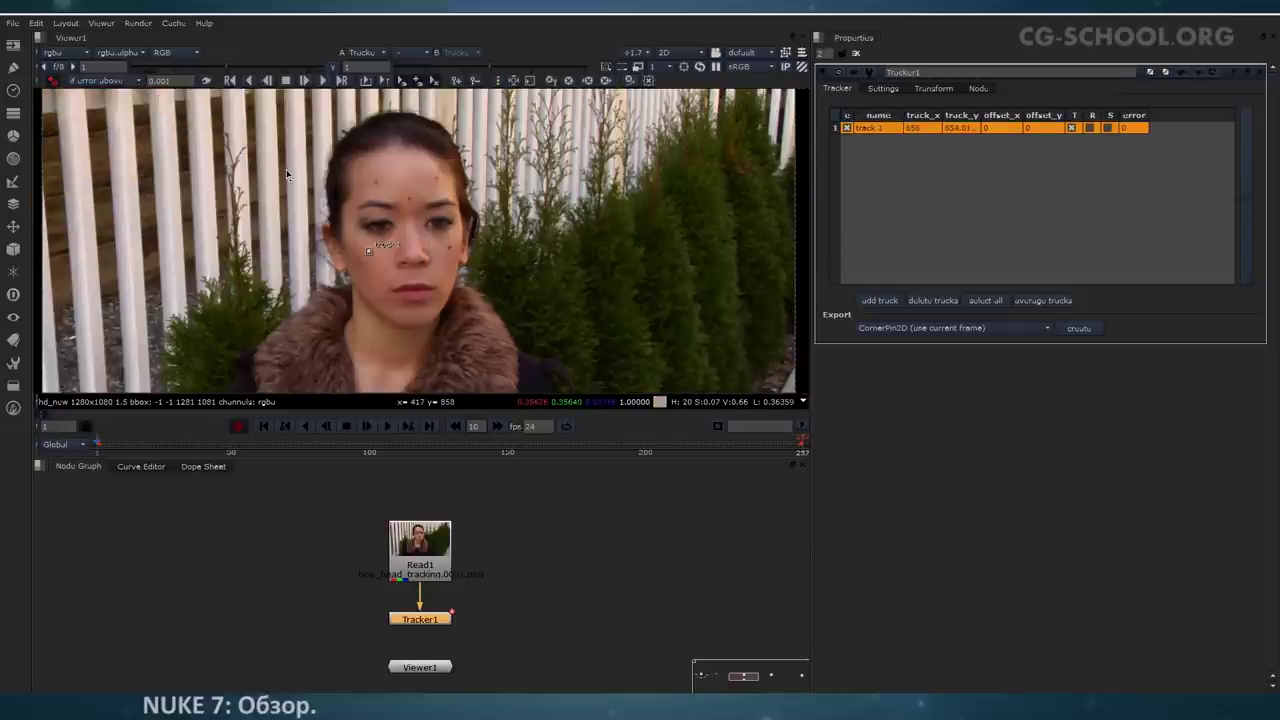
# Step: Add tracks again on the image-right cheek, between the eyebrows and on both sides of the forehead
pyautogui.moveTo(443, 267)
pyautogui.mouseDown(button='middle')
pyautogui.moveTo(409, 252)
pyautogui.moveTo(380, 277)
pyautogui.moveTo(424, 260)
pyautogui.mouseUp(button='middle')
pyautogui.scroll(2, 408, 246)
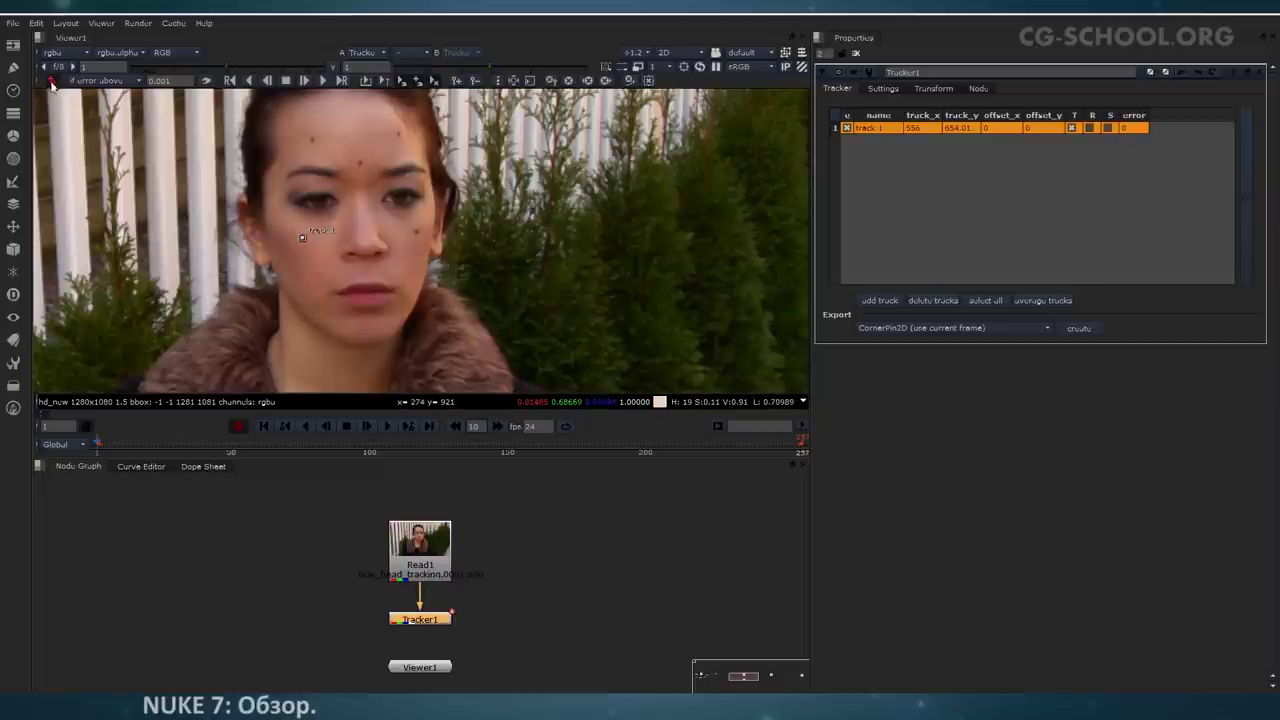
pyautogui.keyDown('ctrl'); pyautogui.keyDown('alt'); pyautogui.click(419, 231); pyautogui.keyUp('alt'); pyautogui.keyUp('ctrl')
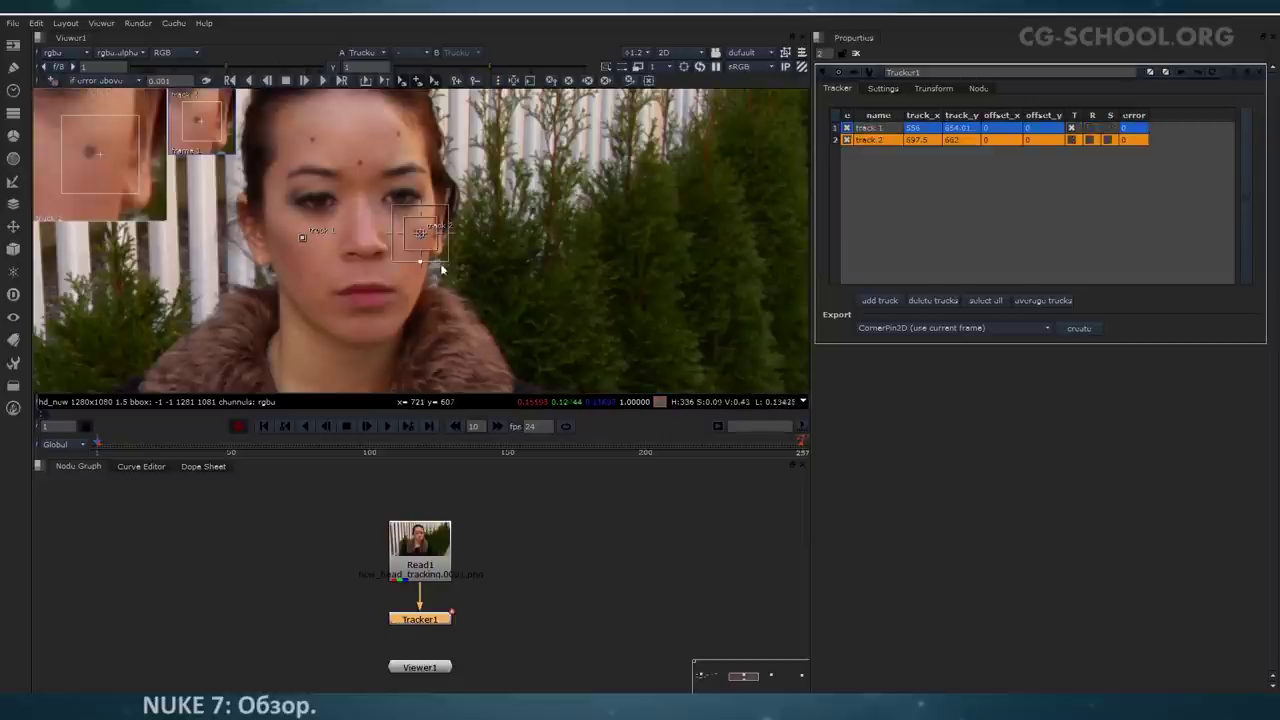
pyautogui.keyDown('ctrl'); pyautogui.keyDown('alt'); pyautogui.click(362, 165); pyautogui.keyUp('alt'); pyautogui.keyUp('ctrl')
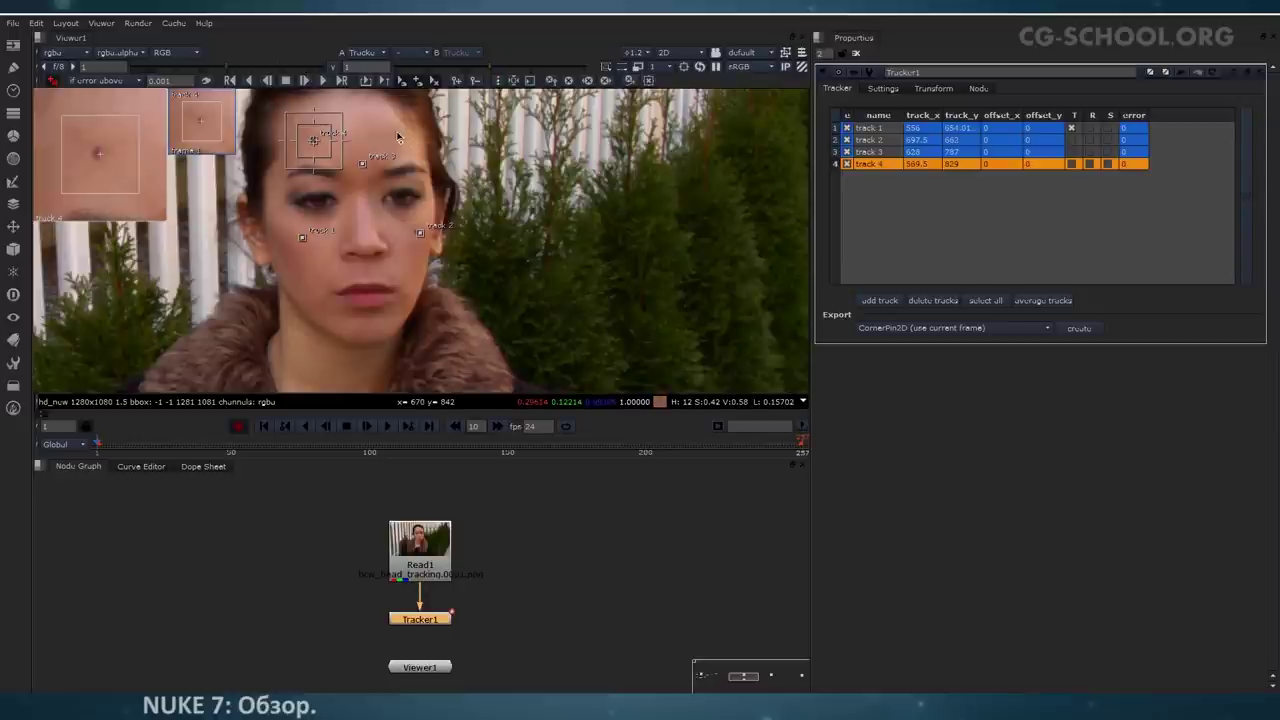
pyautogui.keyDown('ctrl'); pyautogui.keyDown('alt'); pyautogui.click(397, 136); pyautogui.keyUp('alt'); pyautogui.keyUp('ctrl')
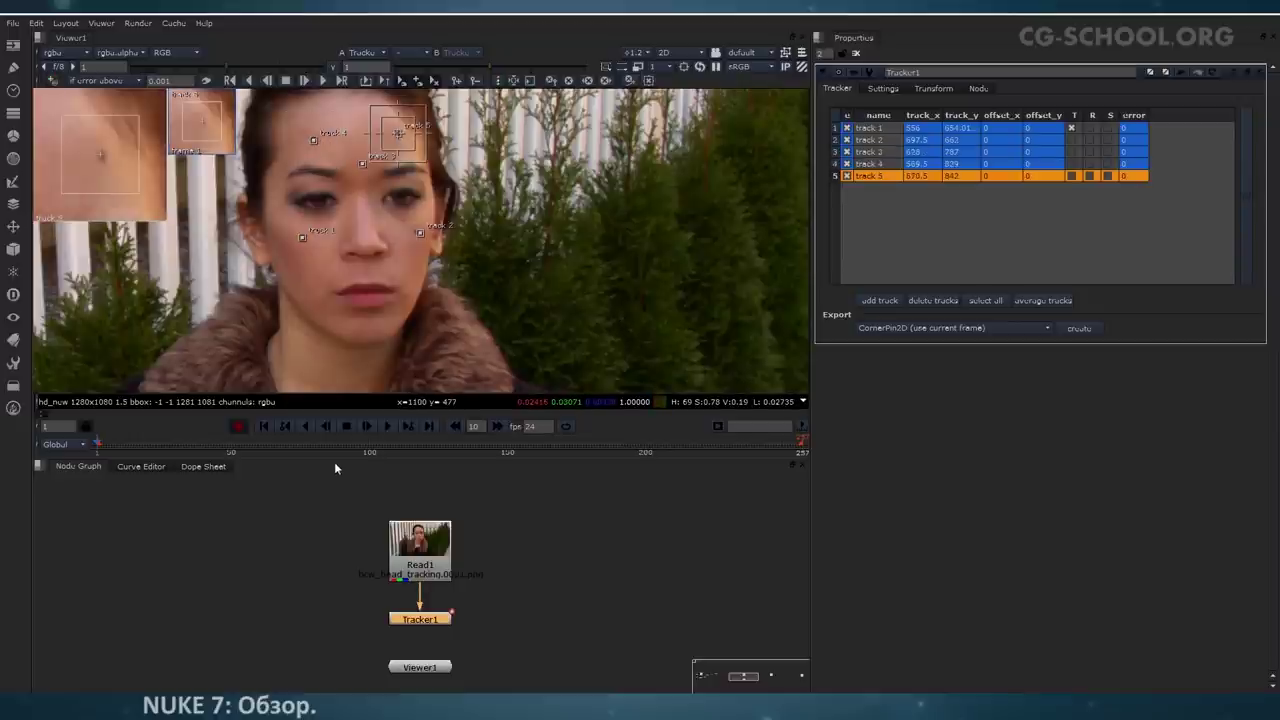
# Step: Delete the four tracks added after track 1
pyautogui.press('Delete')
pyautogui.press('Delete')
pyautogui.press('Delete')
pyautogui.press('Delete')
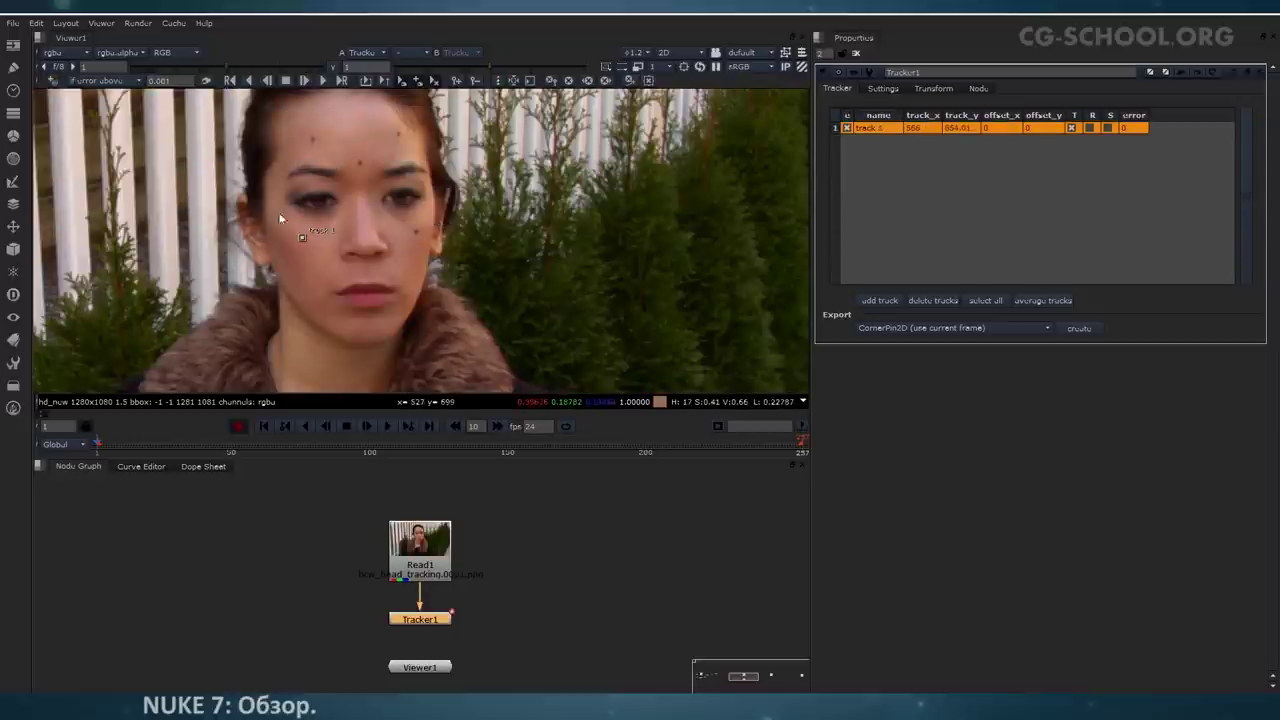
# Step: Select track 1 and recheck its centring on the cheek marker in the magnified preview
pyautogui.click(301, 239)
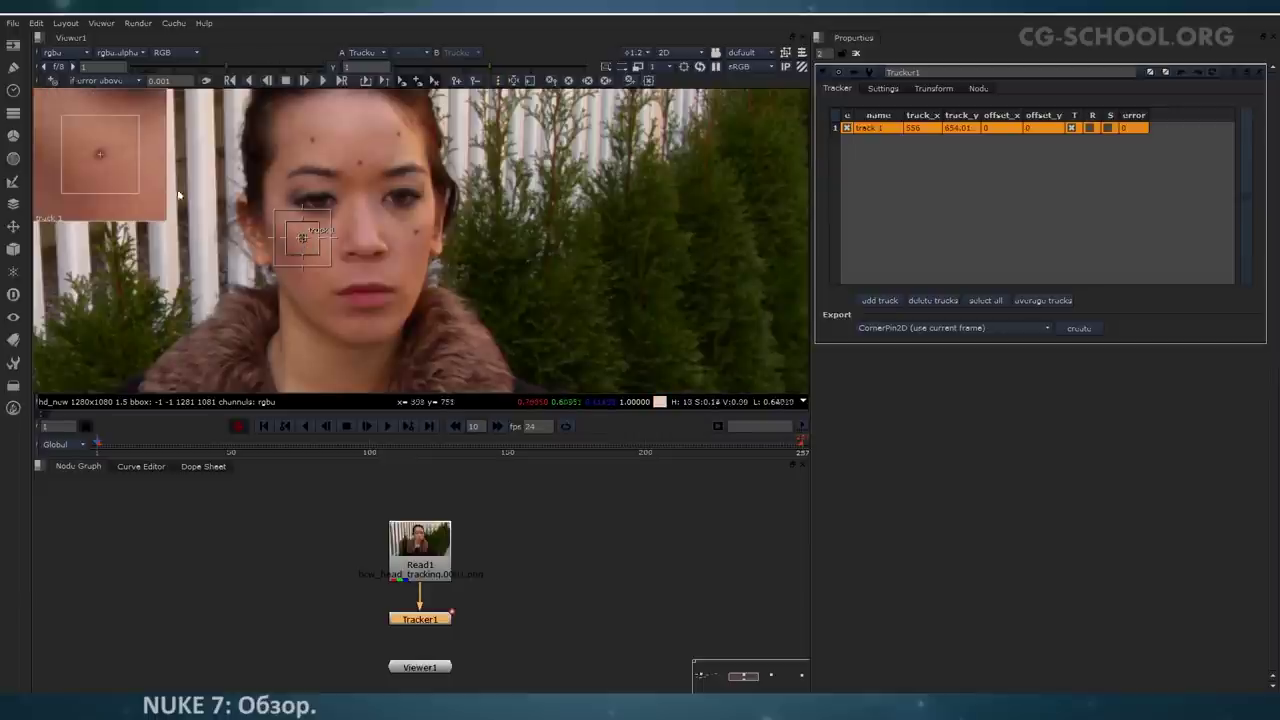
pyautogui.moveTo(108, 153); pyautogui.dragTo(101, 155, button='middle')
pyautogui.moveTo(139, 122)
pyautogui.mouseDown()
pyautogui.moveTo(146, 181)
pyautogui.moveTo(97, 150)
pyautogui.mouseUp()
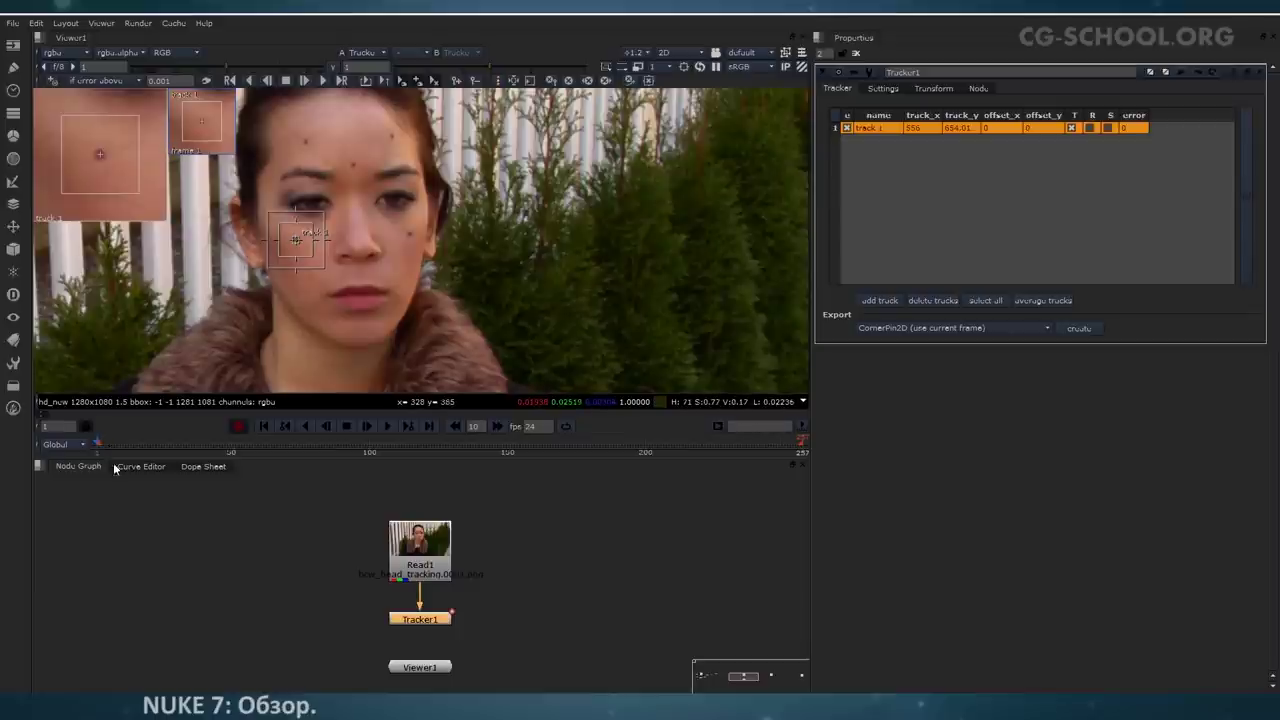
# Step: Set manual keyframes for track 1 on the cheek marker at frames 25 and 51
pyautogui.click(163, 446)
pyautogui.moveTo(297, 243); pyautogui.dragTo(255, 246)
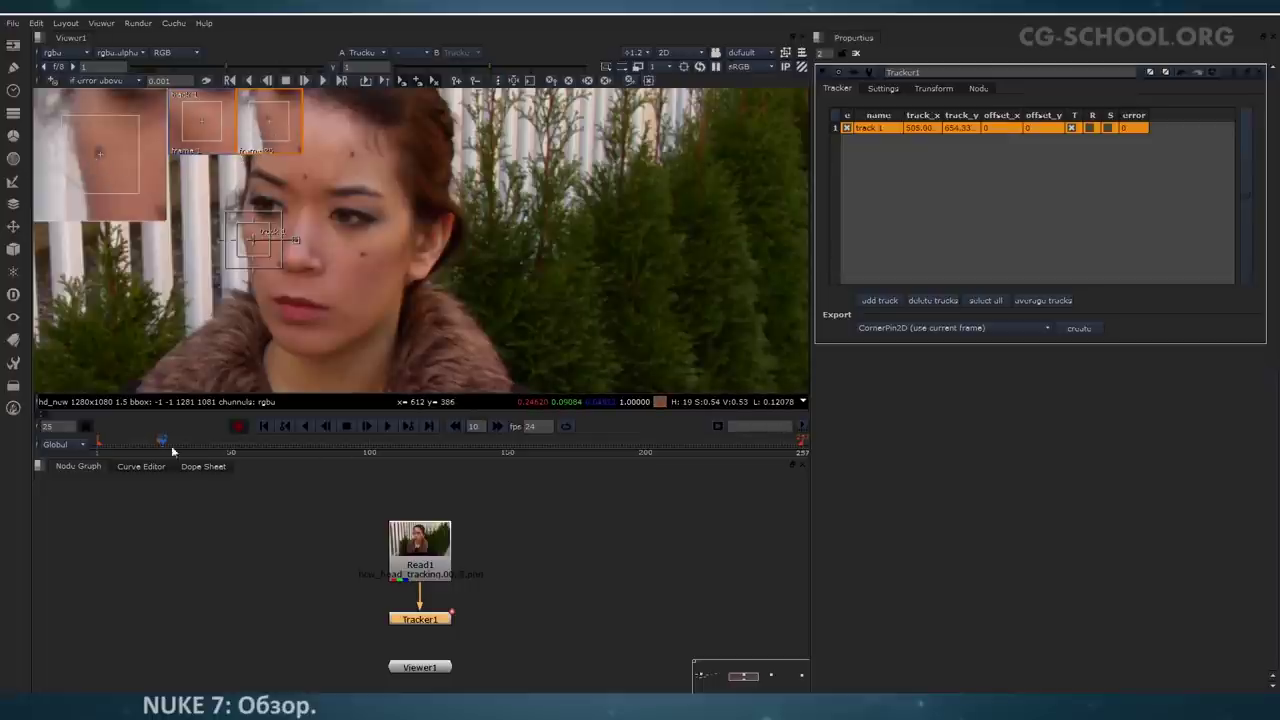
pyautogui.click(234, 448)
pyautogui.moveTo(276, 245); pyautogui.dragTo(294, 230)
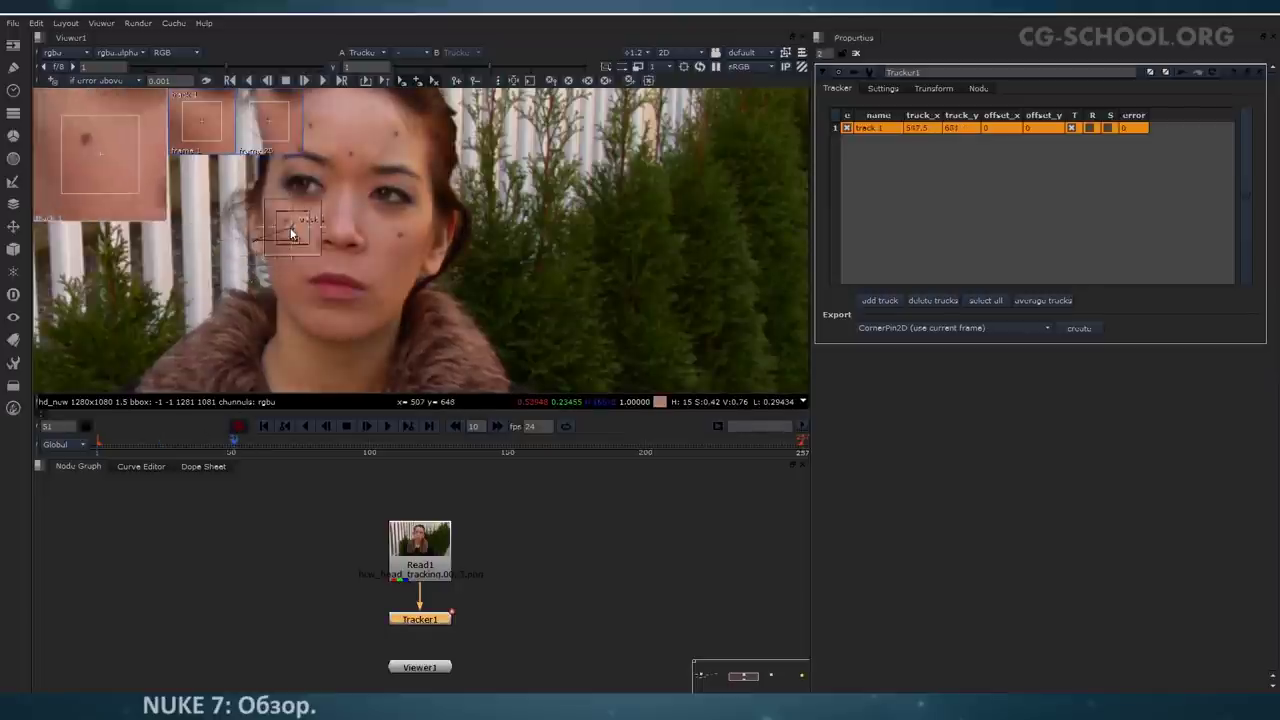
pyautogui.moveTo(102, 157); pyautogui.dragTo(109, 163)
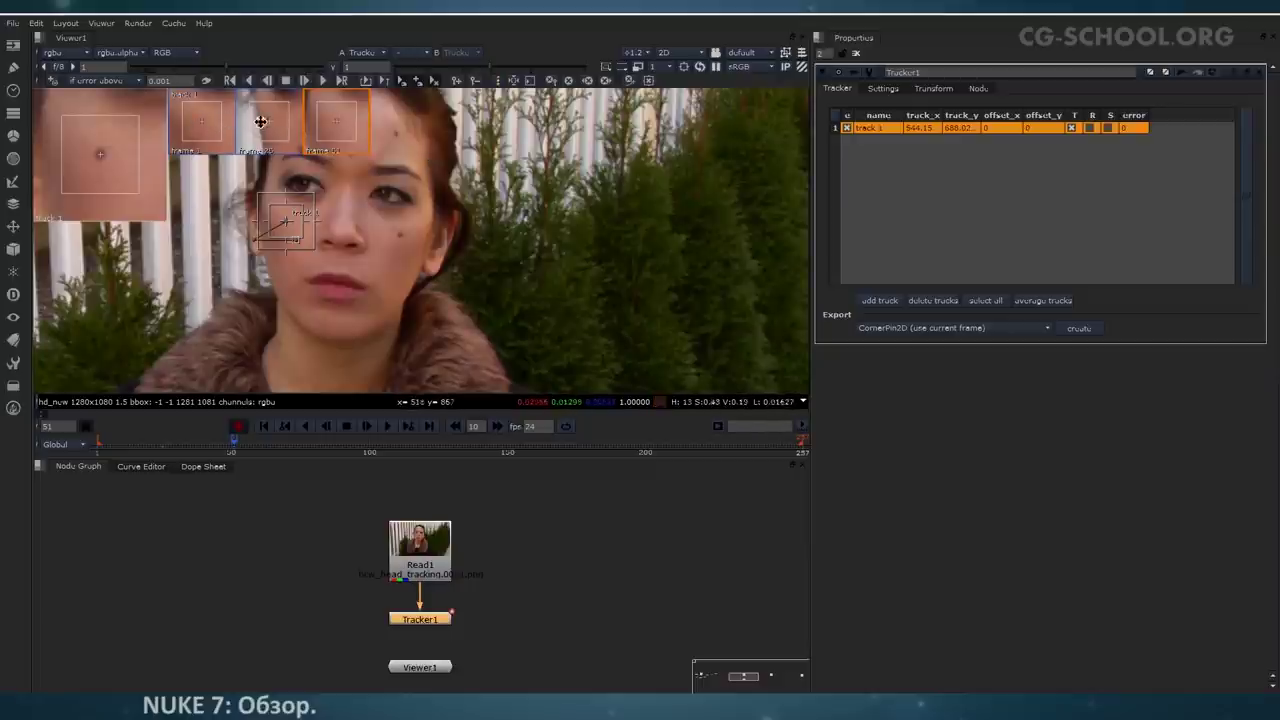
# Step: Undo track 1's manual keyframes at frames 25 and 51
pyautogui.hotkey('ctrl', 'z')
pyautogui.hotkey('ctrl', 'z')
pyautogui.hotkey('ctrl', 'z')
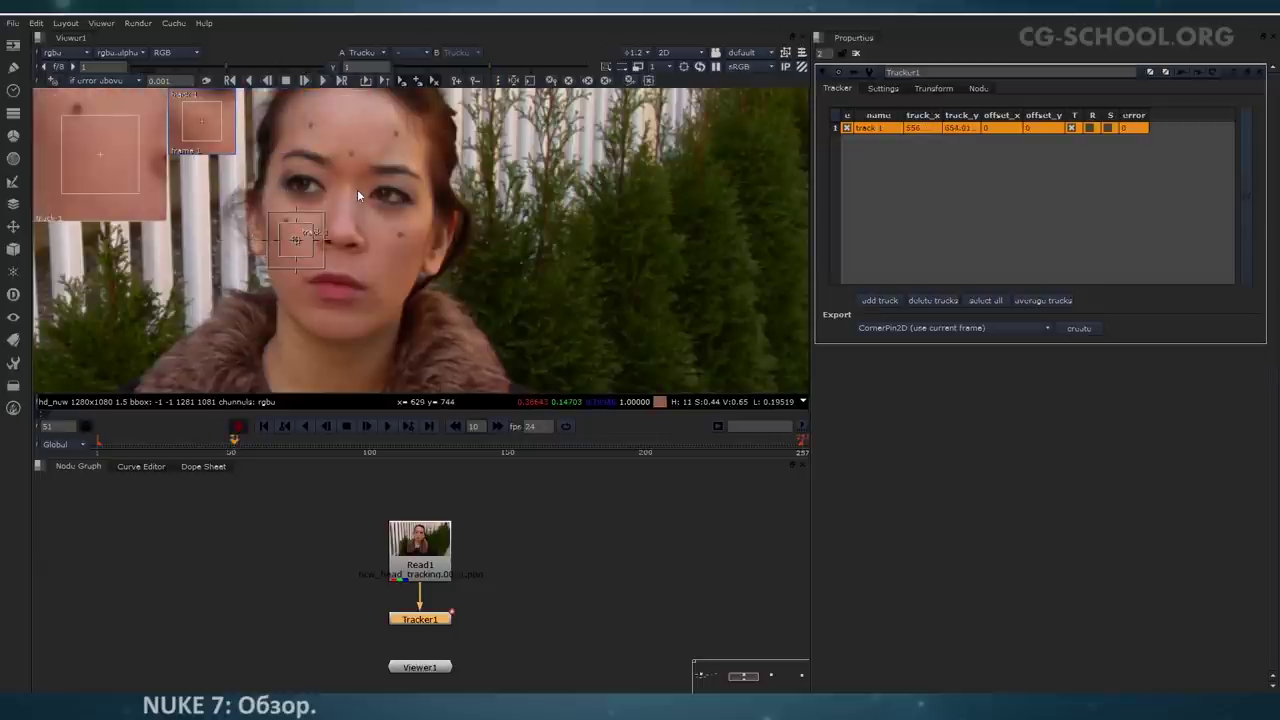
# Step: Return to the first frame and add three tracks on the image-right cheek, between the eyebrows and on the image-right side of the forehead
pyautogui.click(263, 426)
pyautogui.keyDown('ctrl'); pyautogui.keyDown('alt'); pyautogui.click(410, 233); pyautogui.keyUp('alt'); pyautogui.keyUp('ctrl')
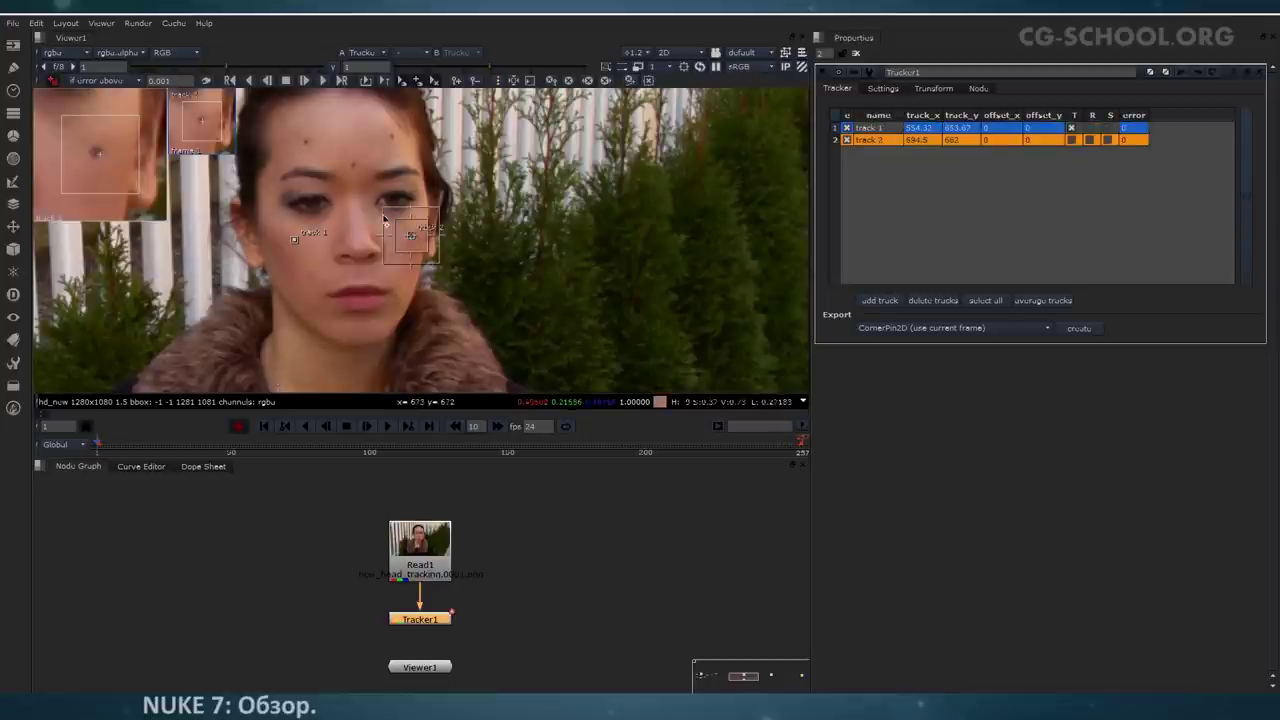
pyautogui.keyDown('ctrl'); pyautogui.keyDown('alt'); pyautogui.click(353, 166); pyautogui.keyUp('alt'); pyautogui.keyUp('ctrl')
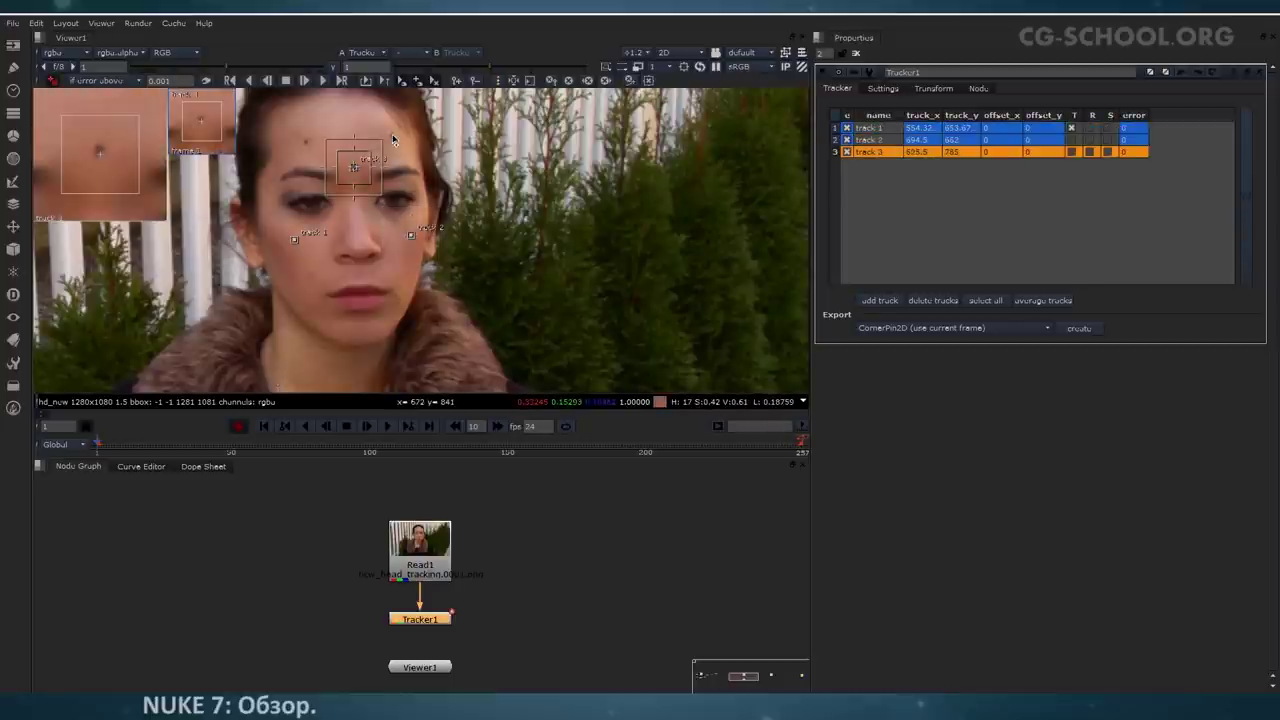
pyautogui.keyDown('ctrl'); pyautogui.keyDown('alt'); pyautogui.click(392, 135); pyautogui.keyUp('alt'); pyautogui.keyUp('ctrl')
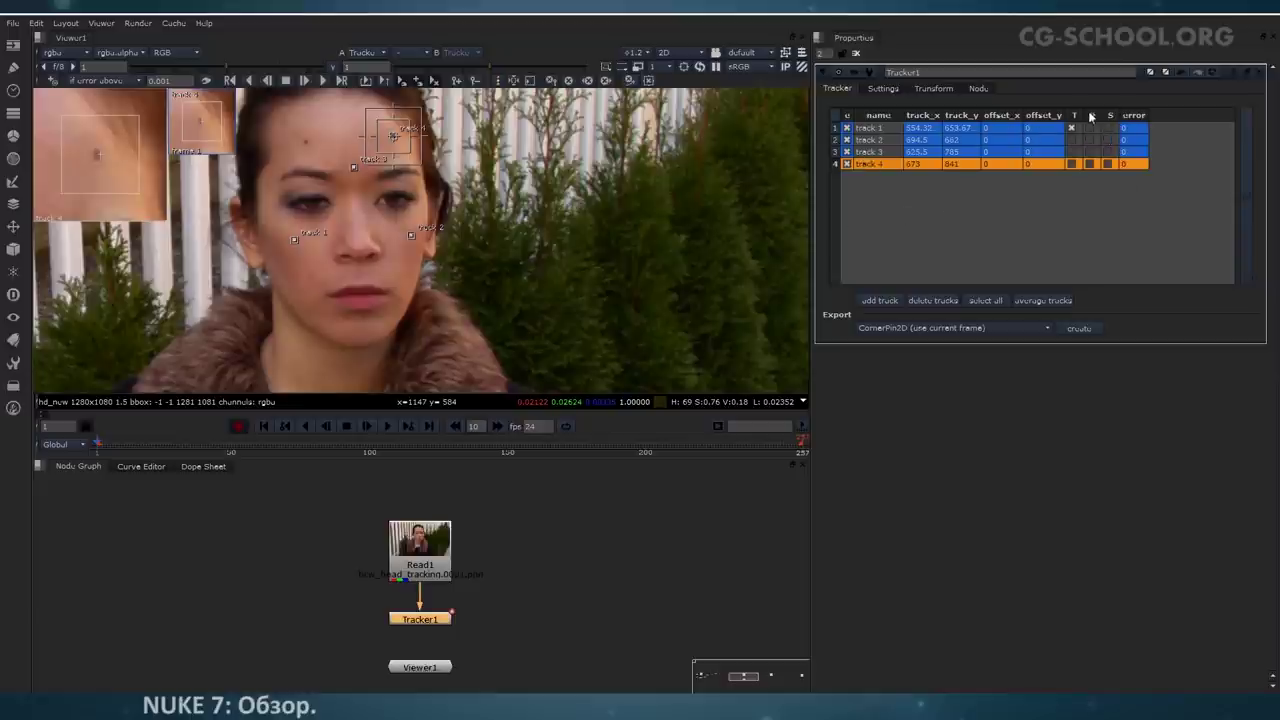
# Step: Enable translation (T) for track 2
pyautogui.click(1089, 131)
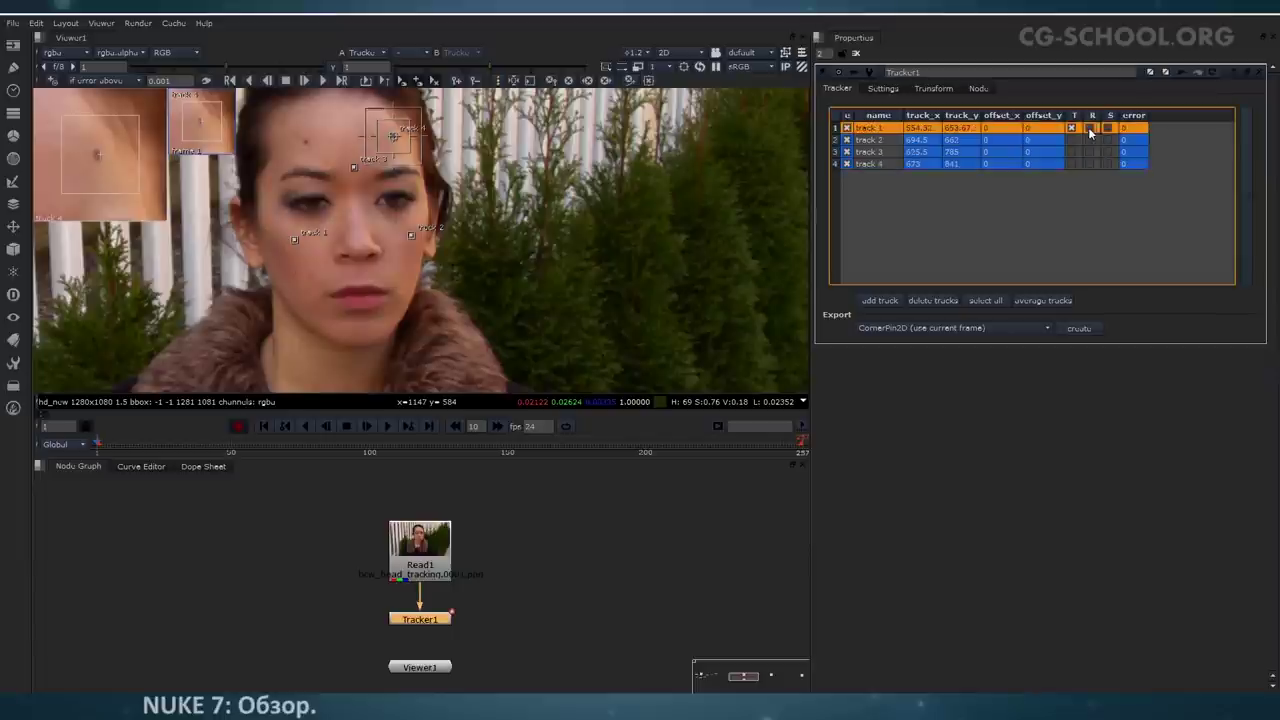
pyautogui.click(1073, 141)
pyautogui.click(1089, 128)
pyautogui.click(1089, 140)
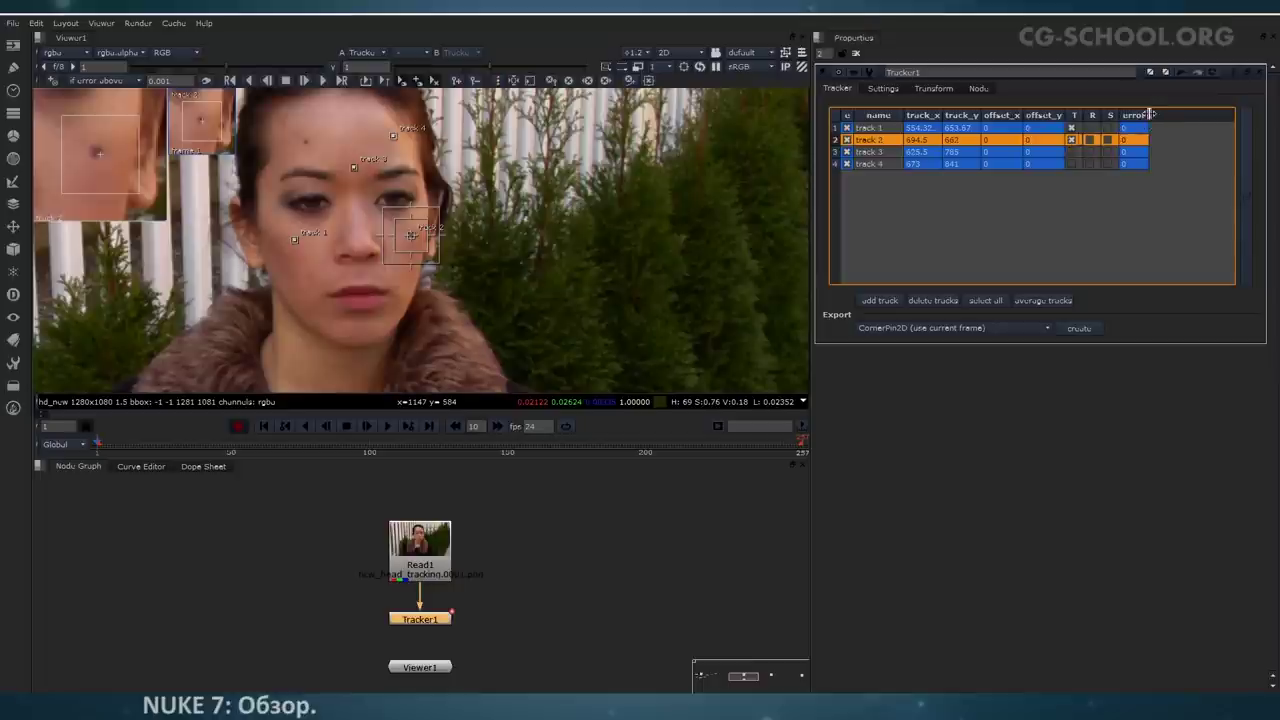
# Step: Widen the error column of the track list and select track 4
pyautogui.moveTo(1151, 114); pyautogui.dragTo(1184, 117)
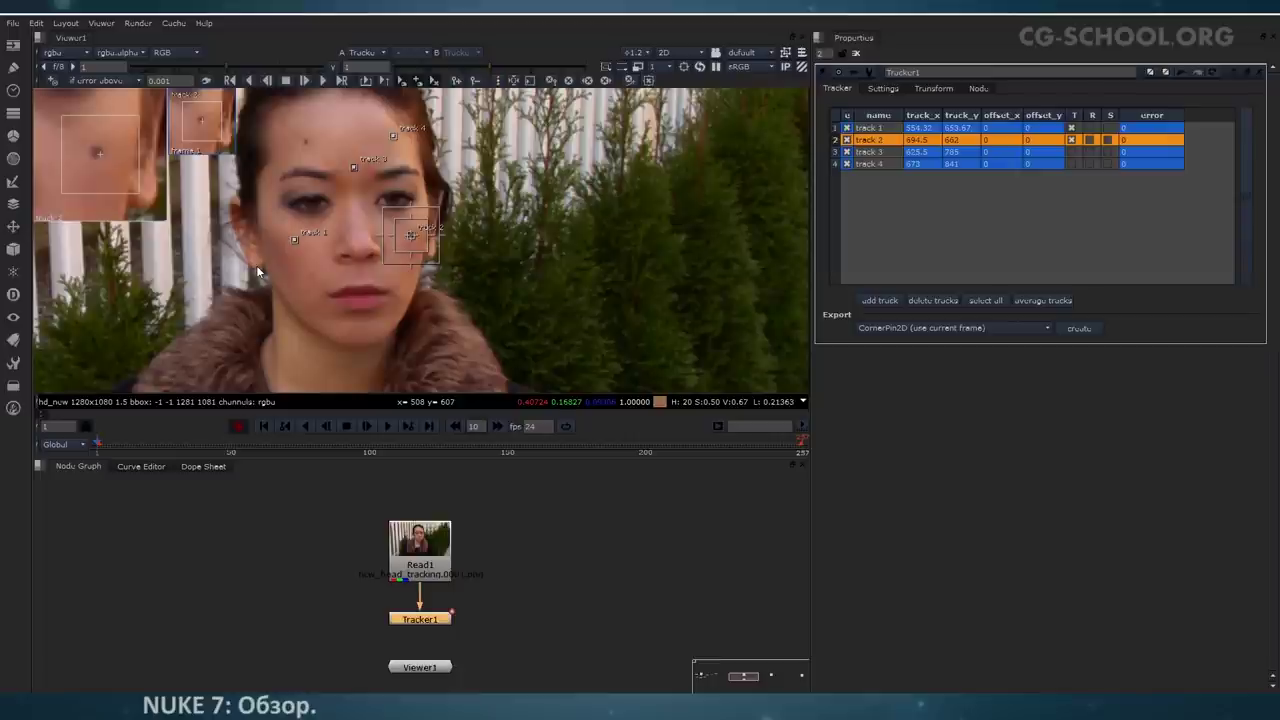
pyautogui.click(907, 165)
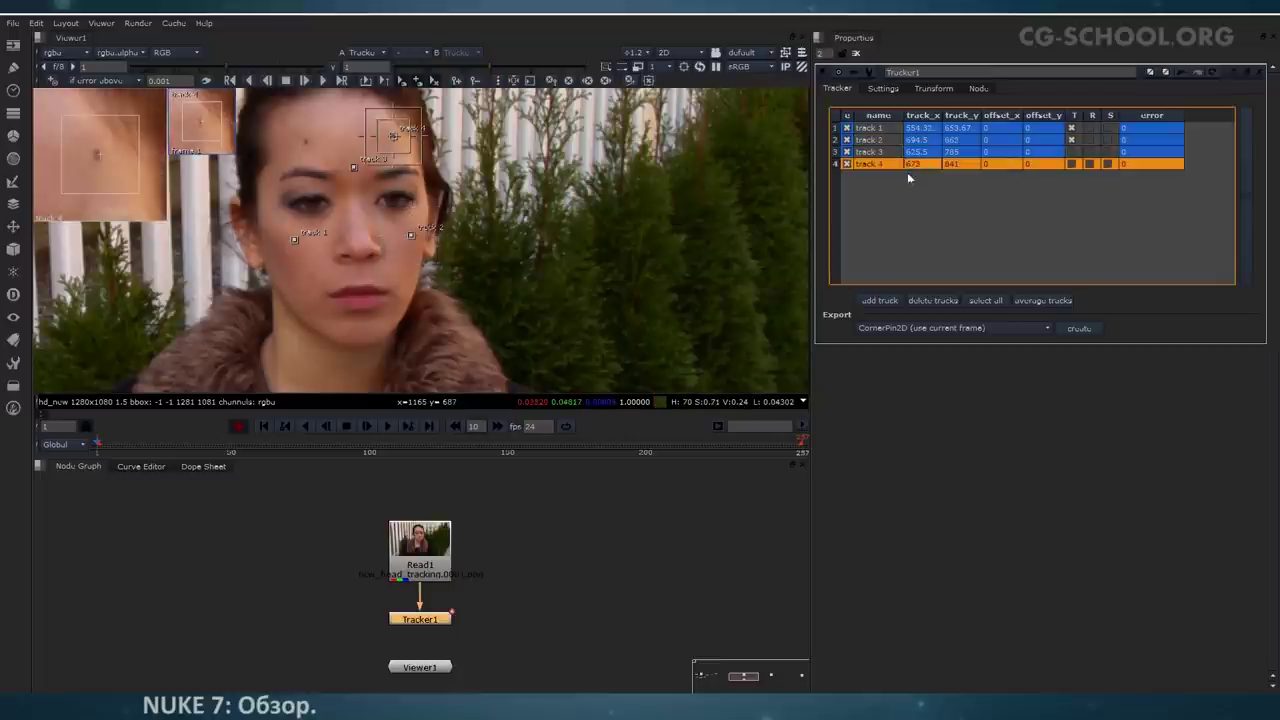
# Step: Delete track 3 and track 4 individually, then select all the remaining tracks and delete them to empty the track list
pyautogui.click(357, 168)
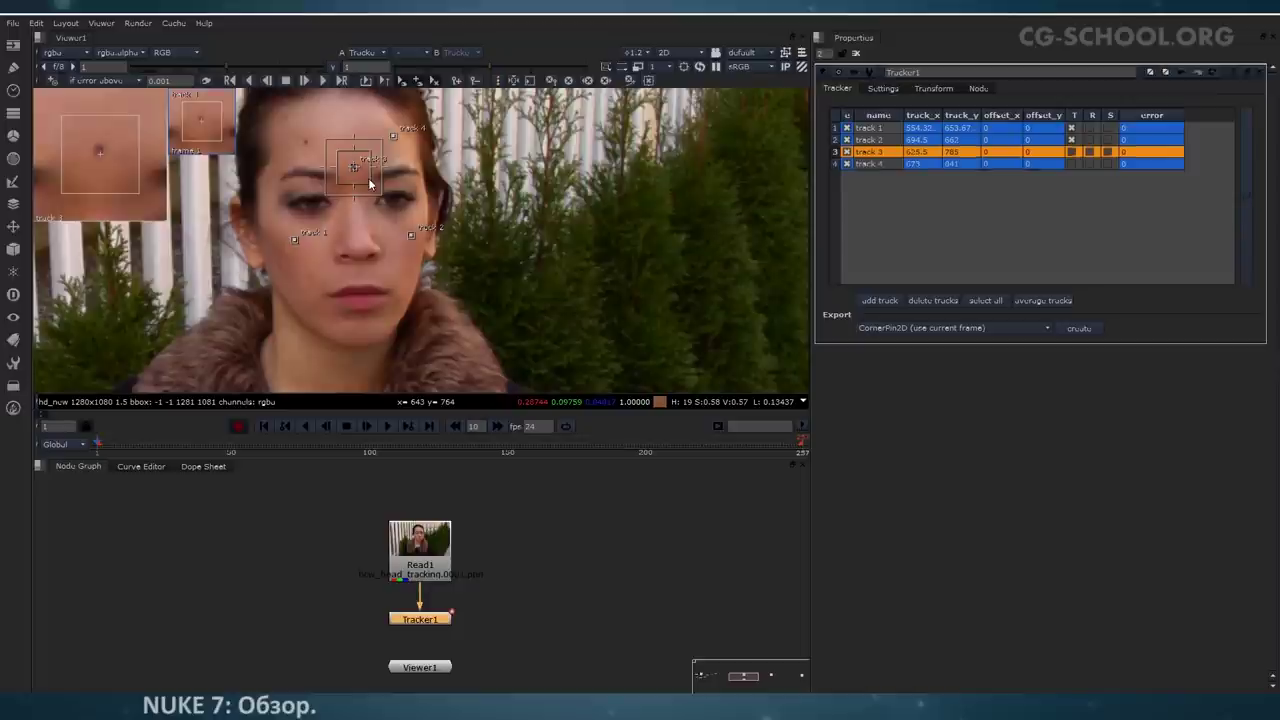
pyautogui.press('Delete')
pyautogui.click(927, 152)
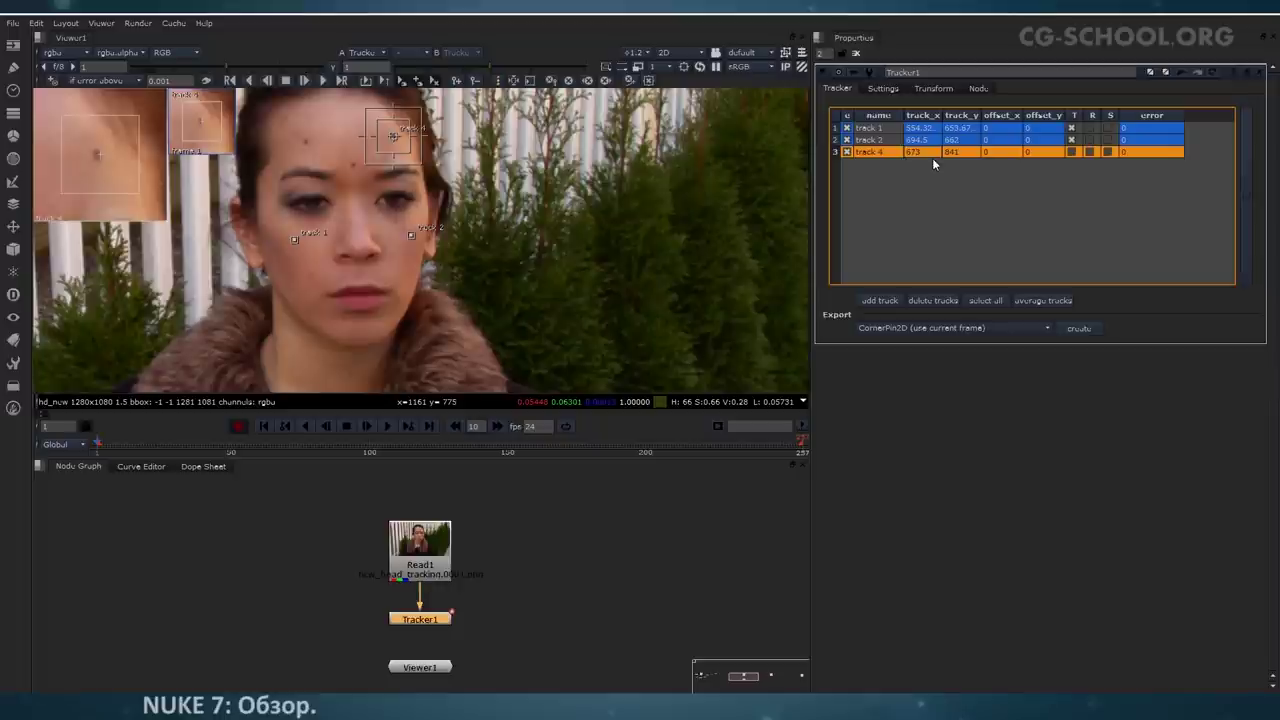
pyautogui.click(933, 300)
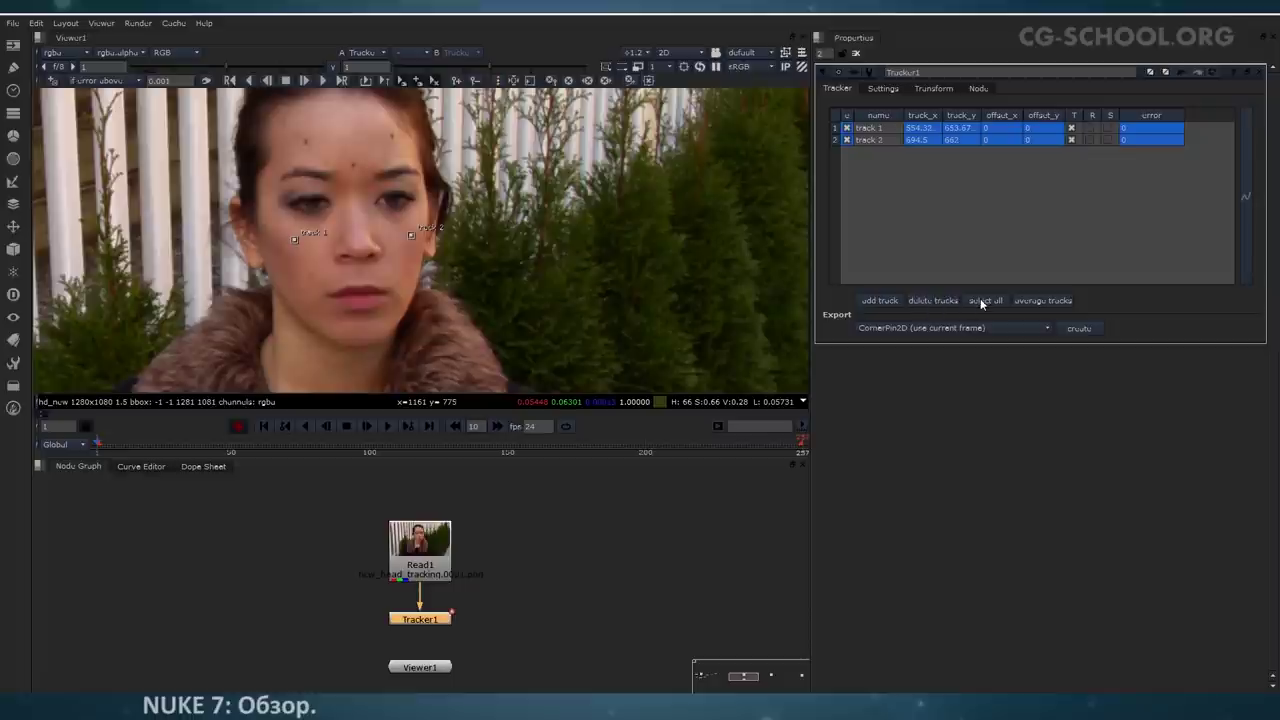
pyautogui.click(984, 300)
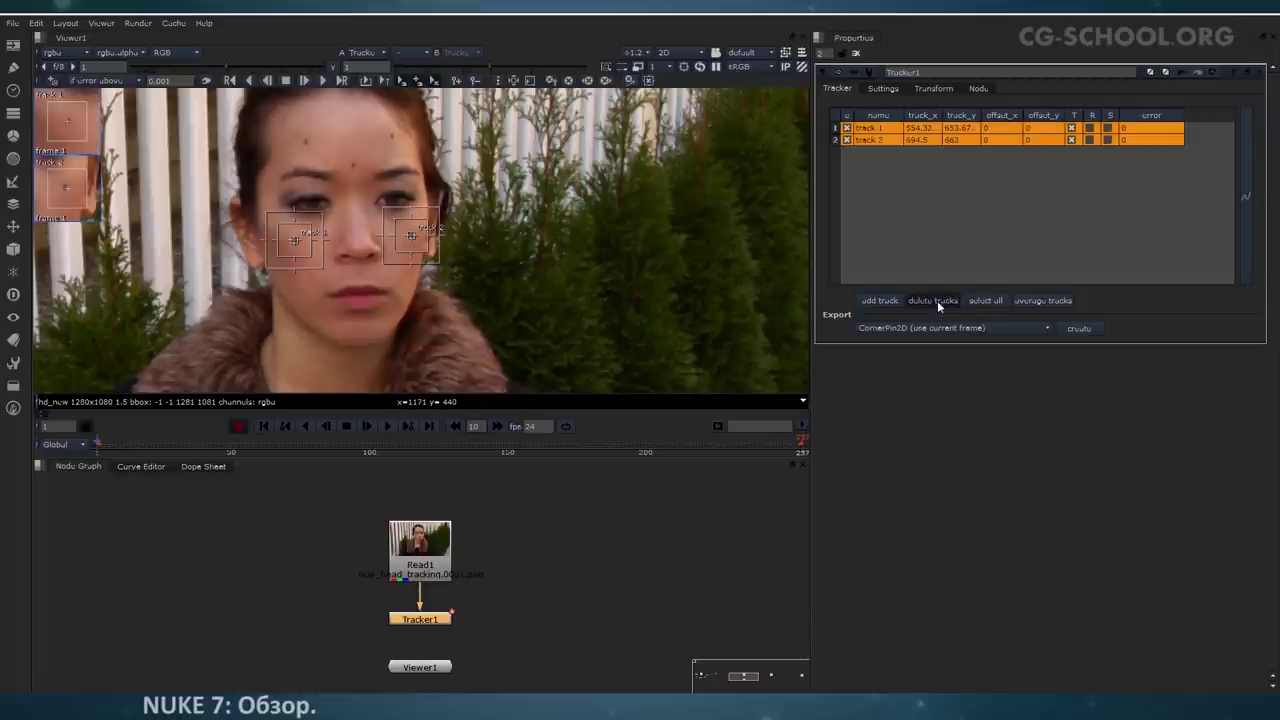
pyautogui.click(935, 300)
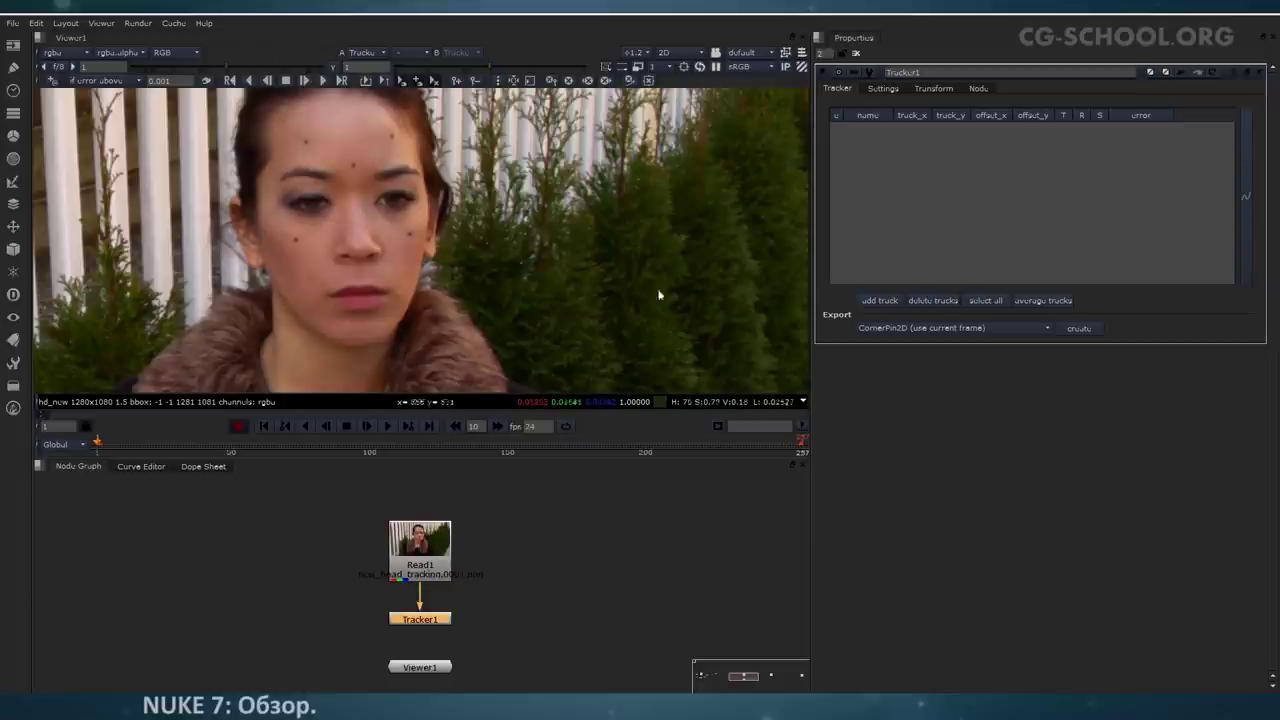
# Step: Add a new track on the dark dot between the eyebrows at frame 1
pyautogui.scroll(5, 400, 185)
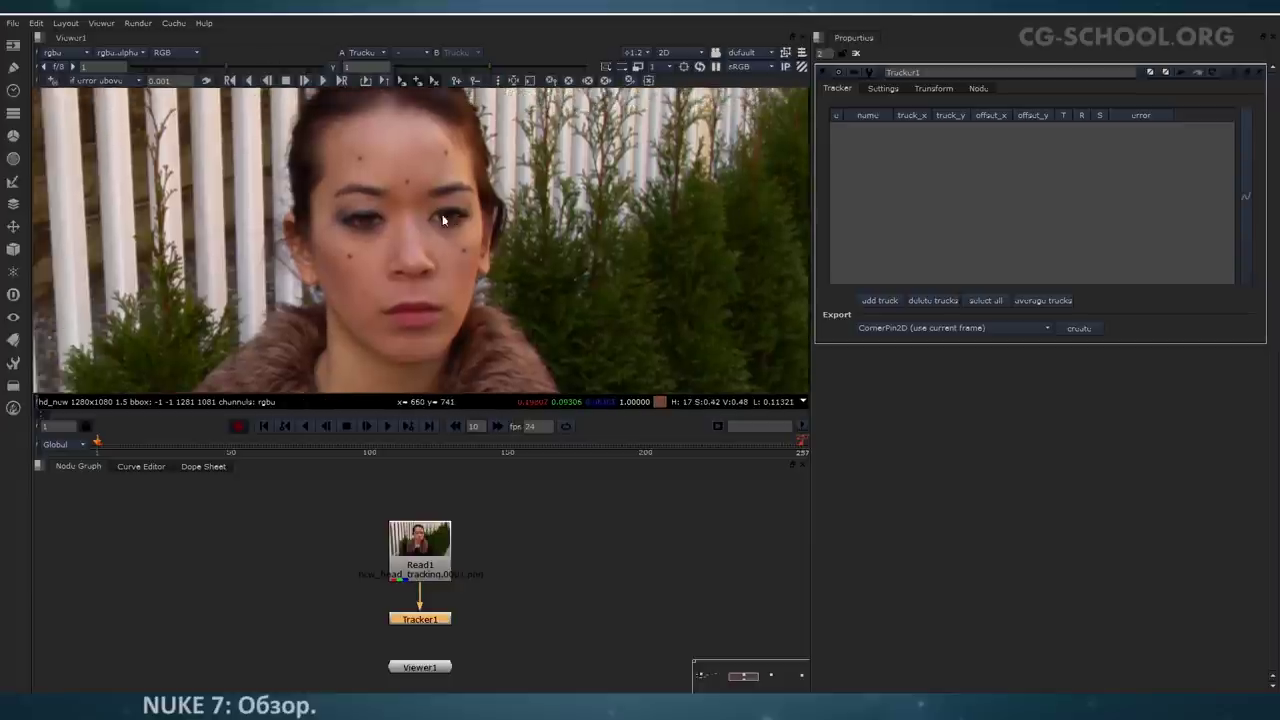
pyautogui.keyDown('alt'); pyautogui.keyDown('shift'); pyautogui.click(401, 182); pyautogui.keyUp('shift'); pyautogui.keyUp('alt')
pyautogui.moveTo(530, 245); pyautogui.dragTo(602, 280, button='middle')
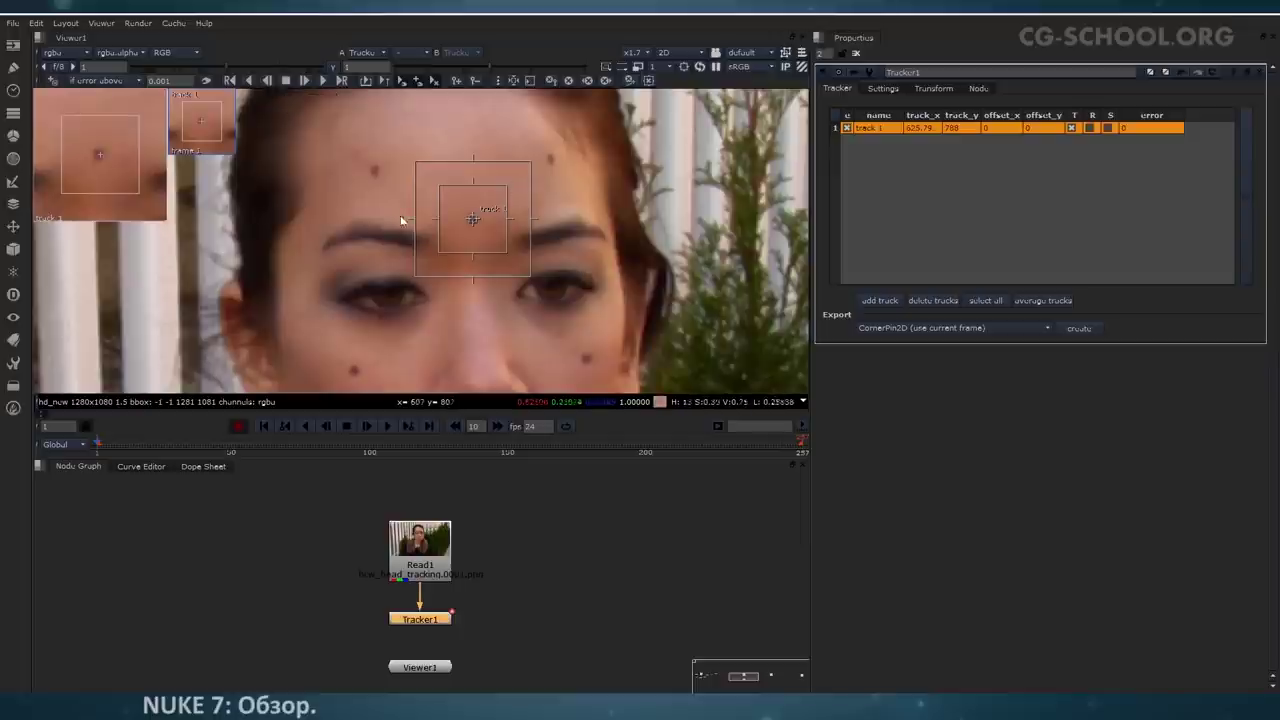
# Step: Track track 1 forward from frame 1, stop the run partway and scrub back to frame 38
pyautogui.click(321, 84)
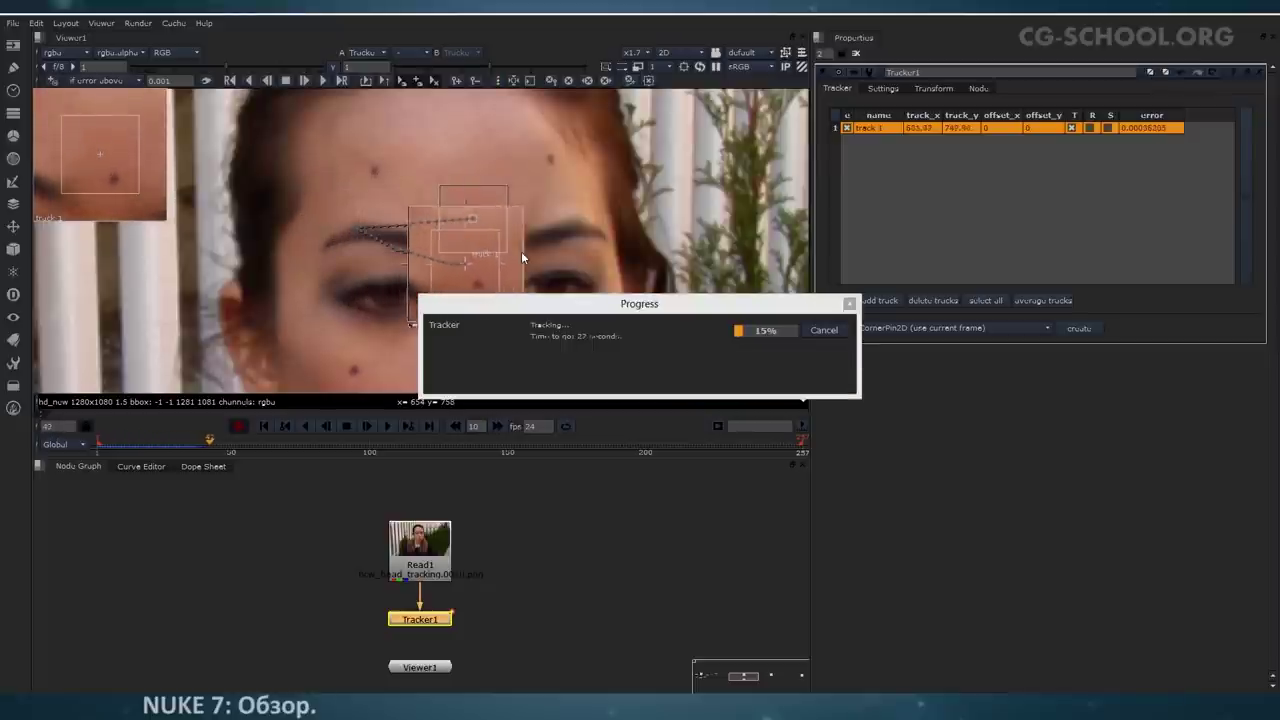
pyautogui.press('Escape')
pyautogui.moveTo(211, 454)
pyautogui.mouseDown()
pyautogui.moveTo(86, 443)
pyautogui.moveTo(203, 440)
pyautogui.moveTo(151, 458)
pyautogui.moveTo(207, 447)
pyautogui.moveTo(157, 450)
pyautogui.moveTo(197, 458)
pyautogui.mouseUp()
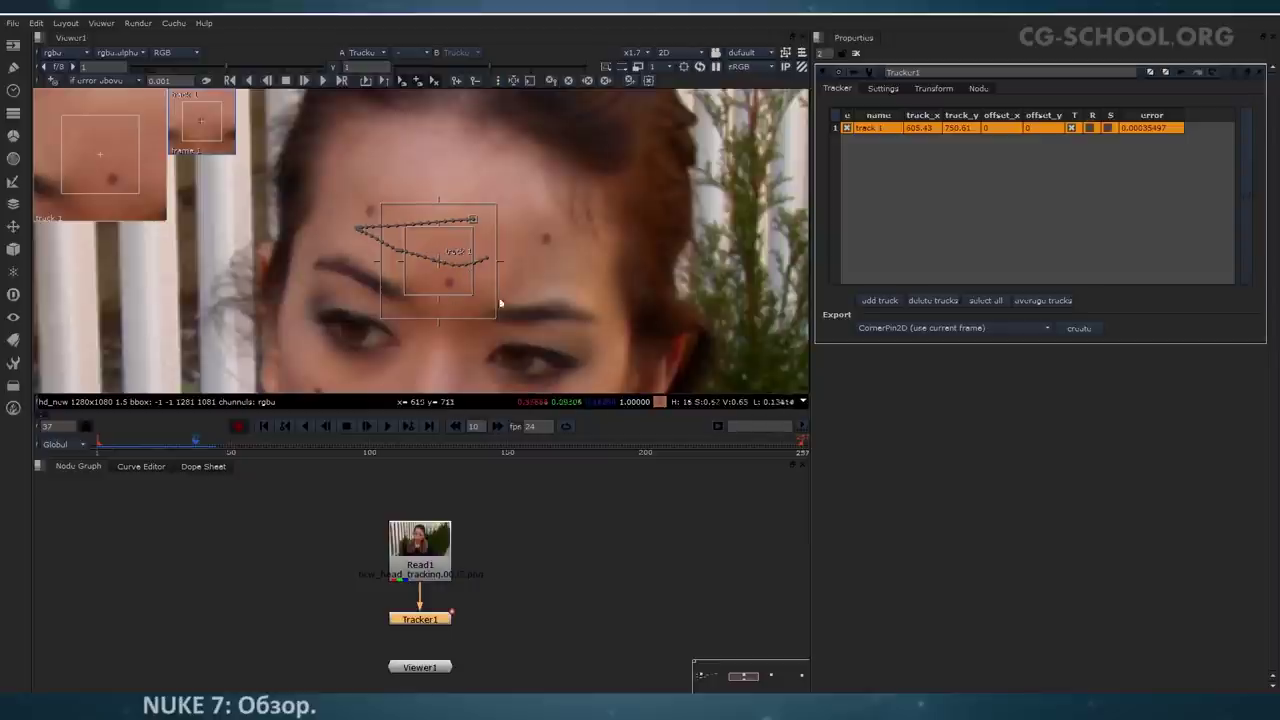
pyautogui.moveTo(200, 447)
pyautogui.mouseDown()
pyautogui.moveTo(157, 449)
pyautogui.moveTo(199, 443)
pyautogui.mouseUp()
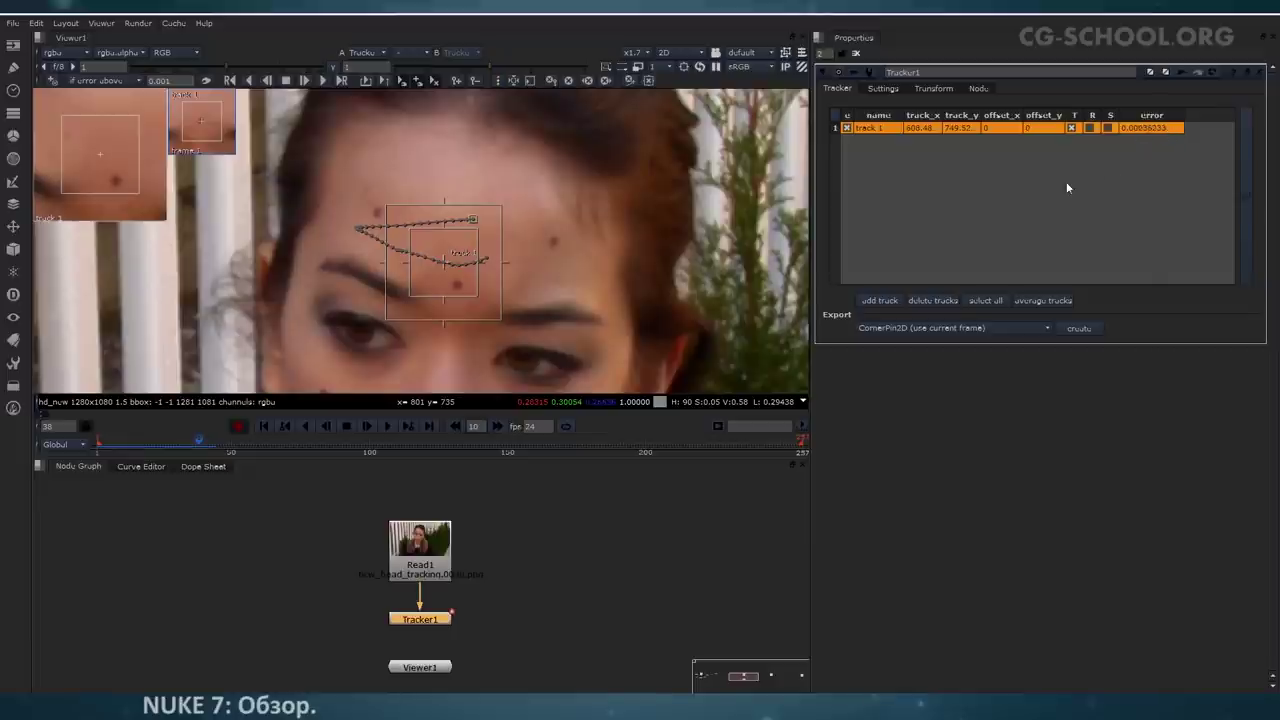
# Step: Display track 1's error curve in the Curve Editor and frame it to fit the graph
pyautogui.click(141, 467)
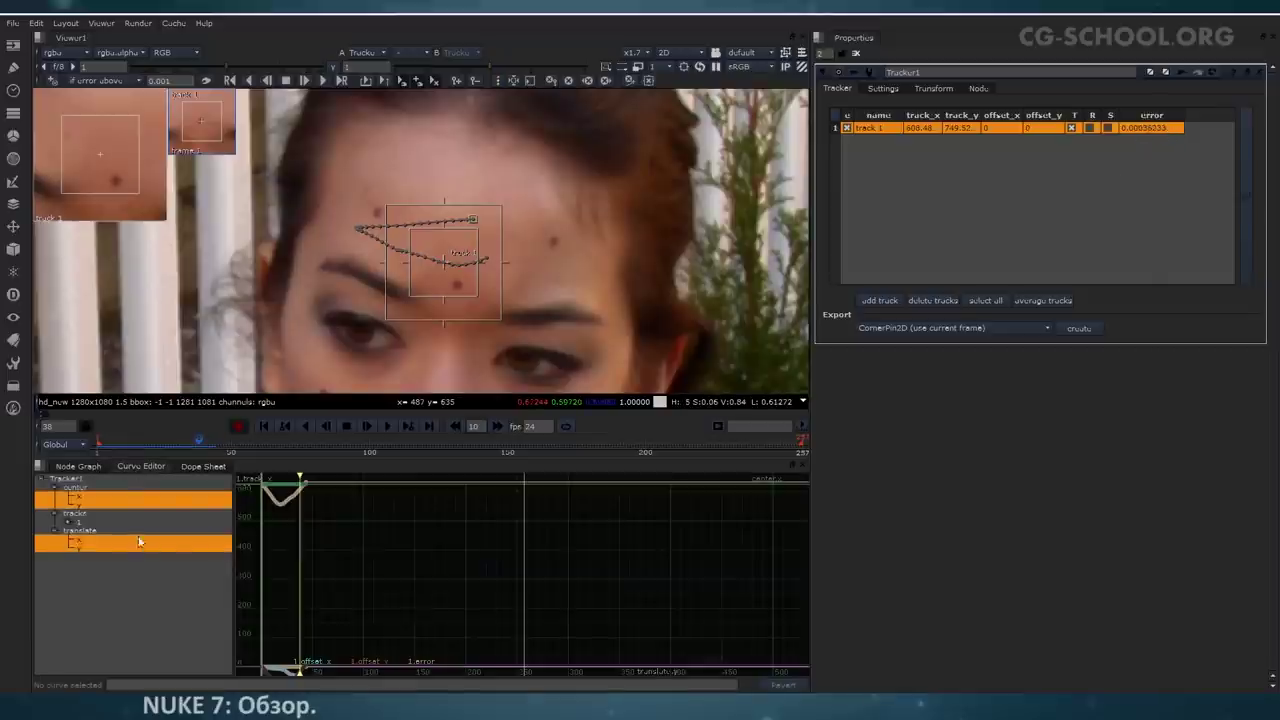
pyautogui.click(70, 521)
pyautogui.click(68, 523)
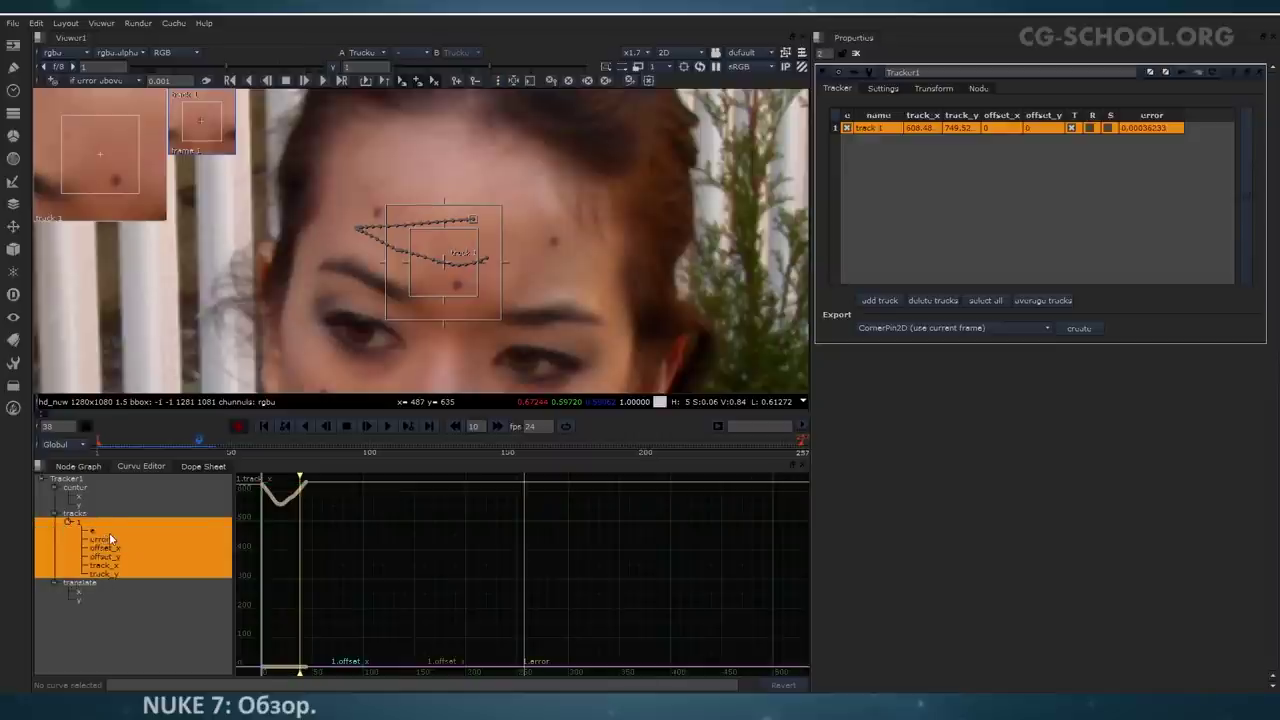
pyautogui.click(106, 539)
pyautogui.moveTo(353, 633); pyautogui.dragTo(250, 684)
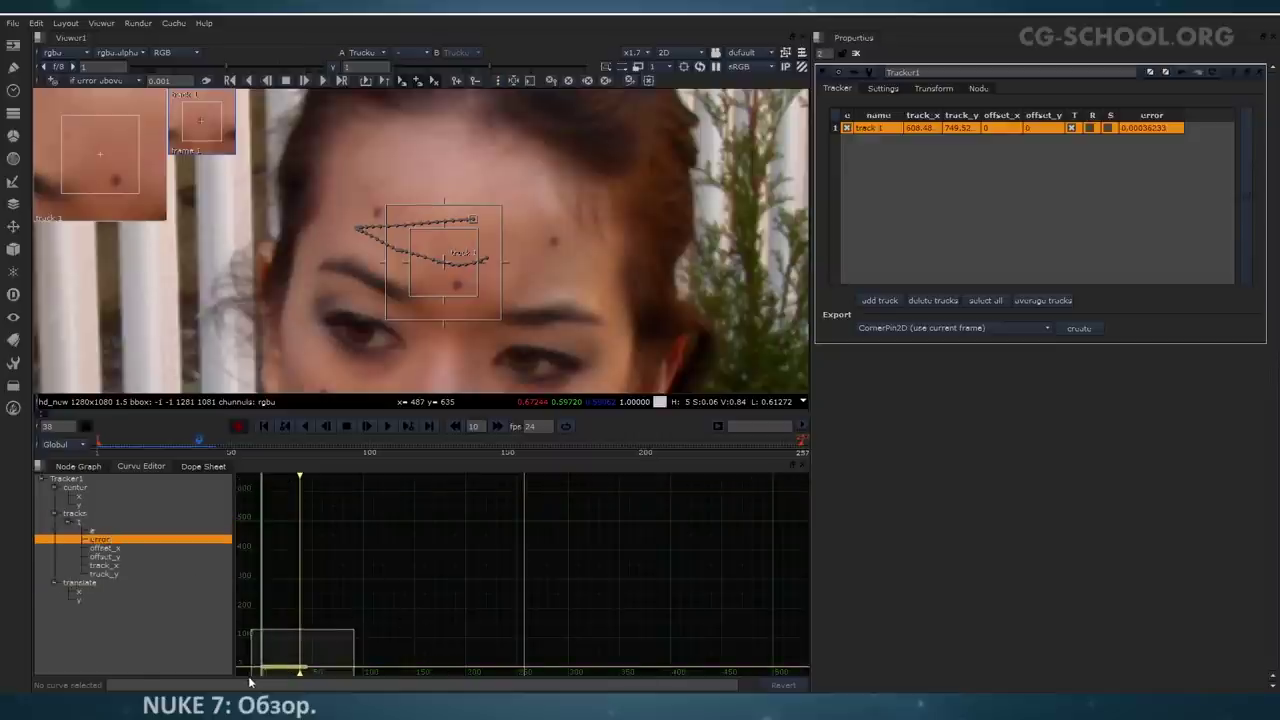
pyautogui.press('f')
pyautogui.moveTo(646, 572); pyautogui.dragTo(627, 571, button='middle')
pyautogui.click(769, 567)
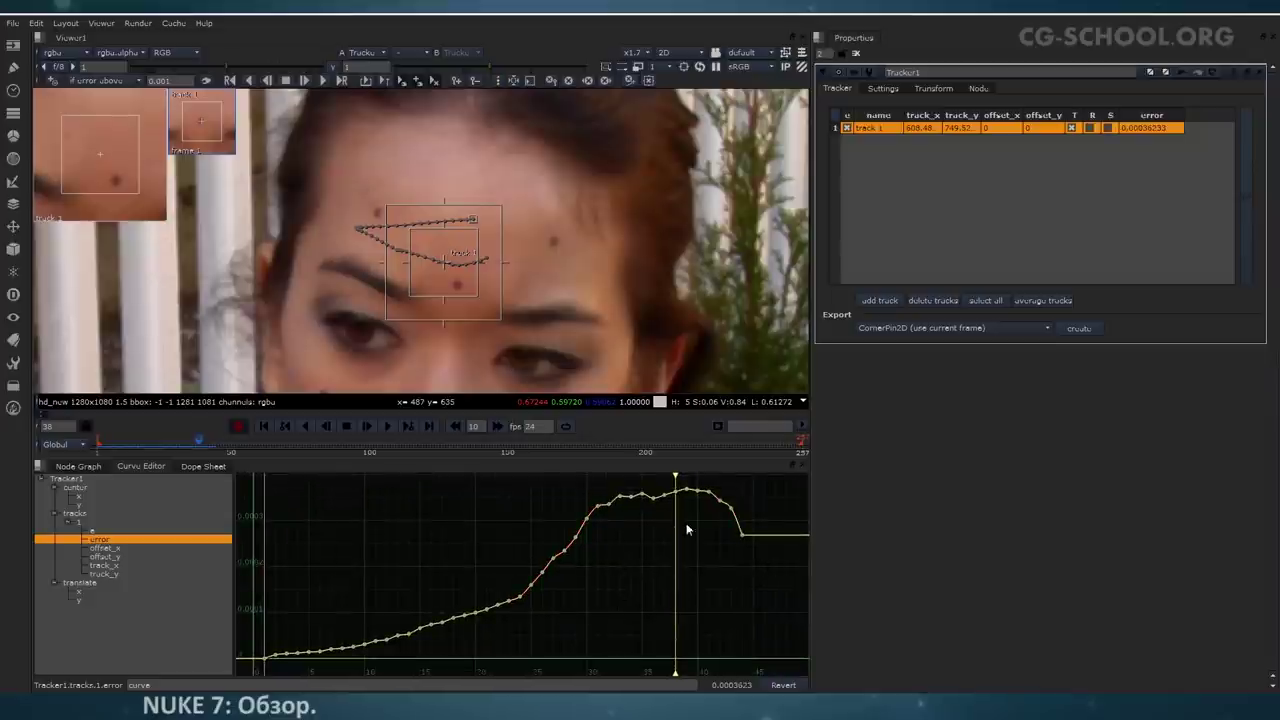
# Step: Scrub along the error curve to frames 24, 39 and 36 to compare track 1's error with the footage
pyautogui.moveTo(675, 476); pyautogui.dragTo(519, 531)
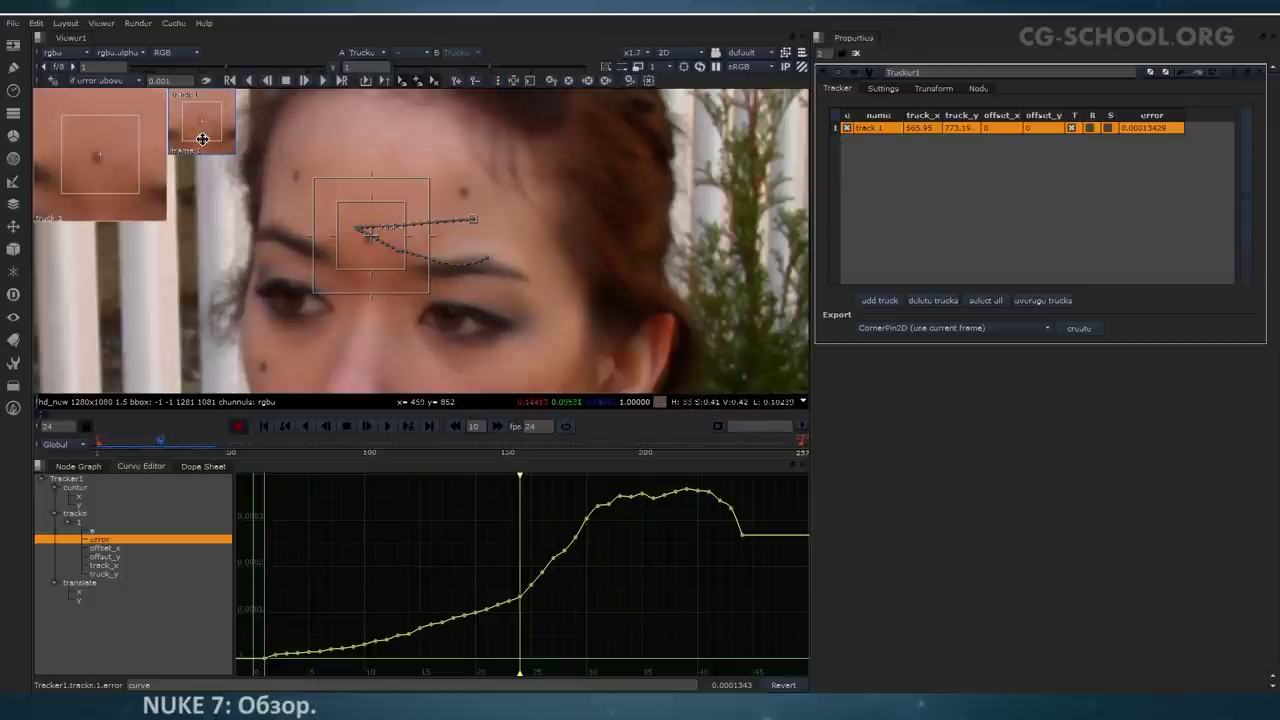
pyautogui.moveTo(521, 476); pyautogui.dragTo(685, 482)
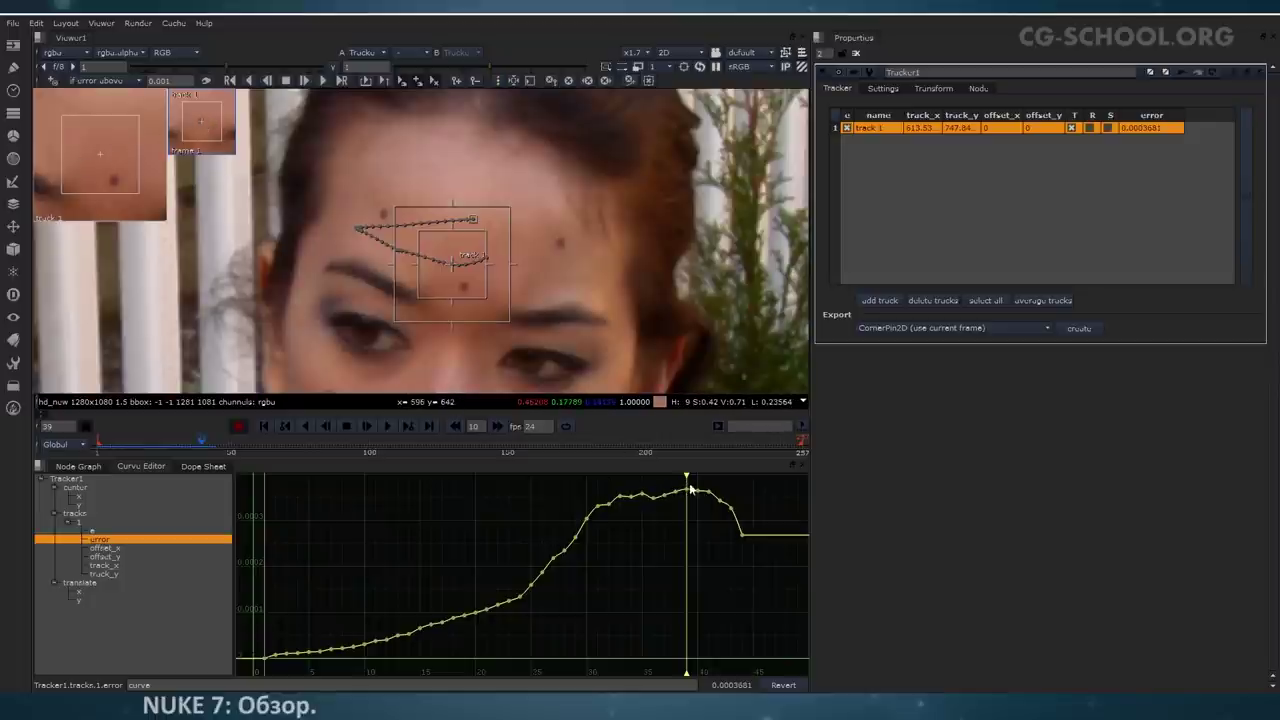
pyautogui.moveTo(687, 480); pyautogui.dragTo(651, 518)
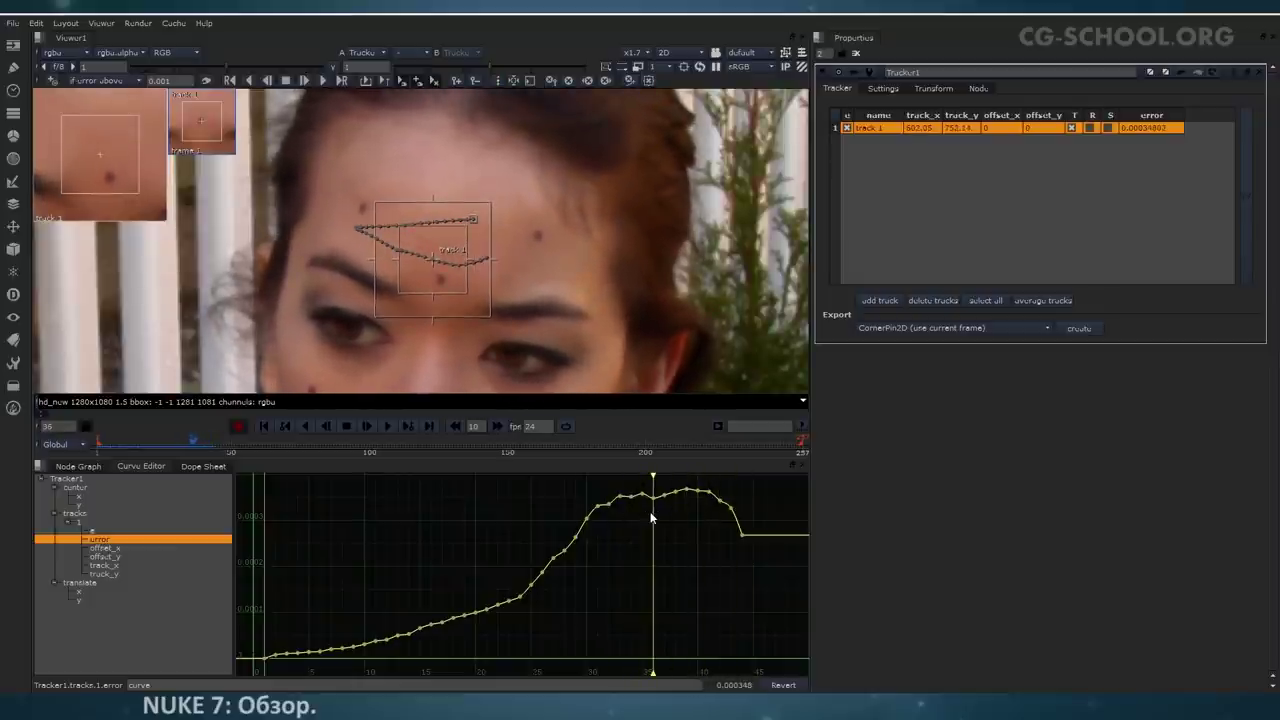
# Step: Show the tracking error as colours on track 1's path and examine the path at frames 38 and 37
pyautogui.click(496, 79)
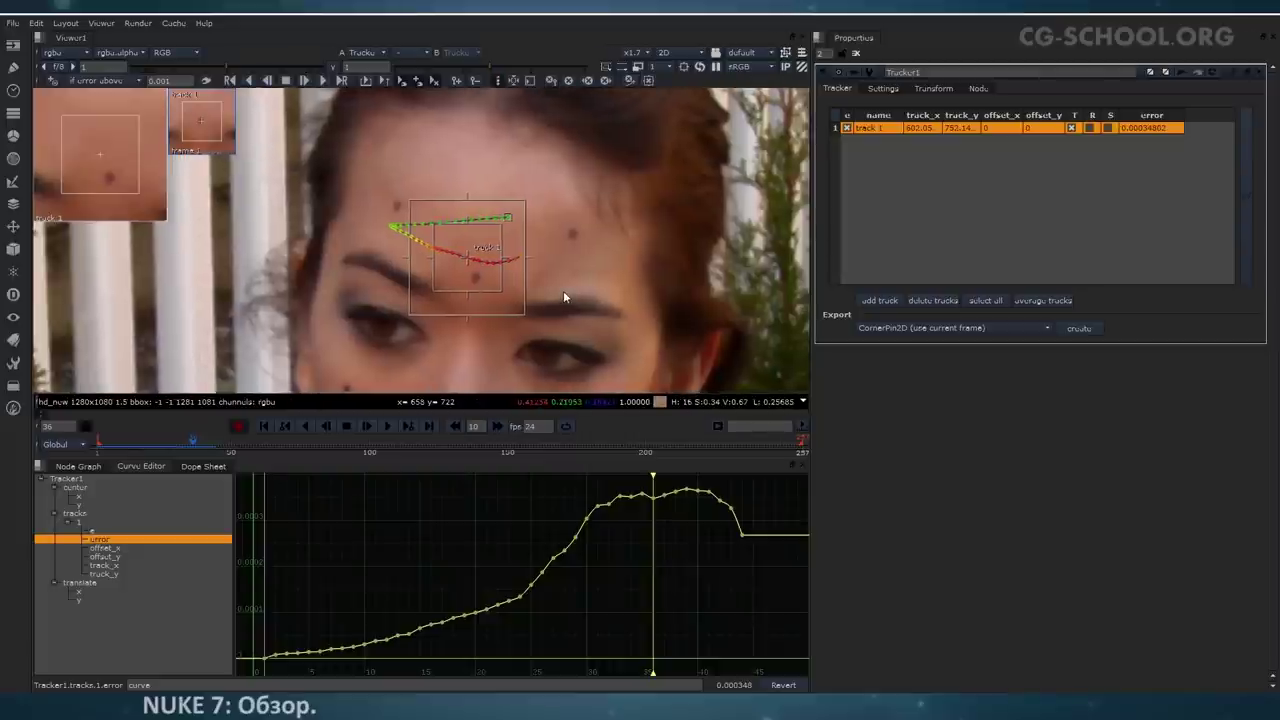
pyautogui.scroll(2, 563, 290)
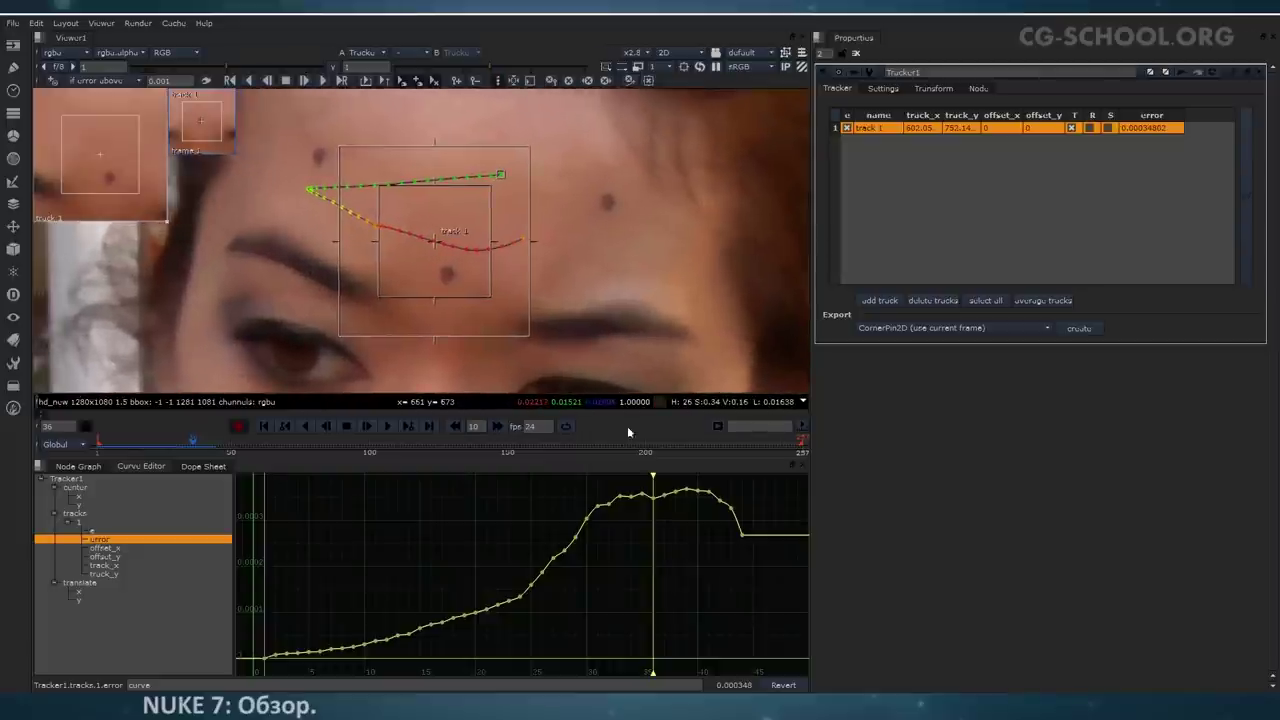
pyautogui.moveTo(652, 477)
pyautogui.mouseDown()
pyautogui.moveTo(320, 499)
pyautogui.moveTo(343, 480)
pyautogui.moveTo(672, 482)
pyautogui.mouseUp()
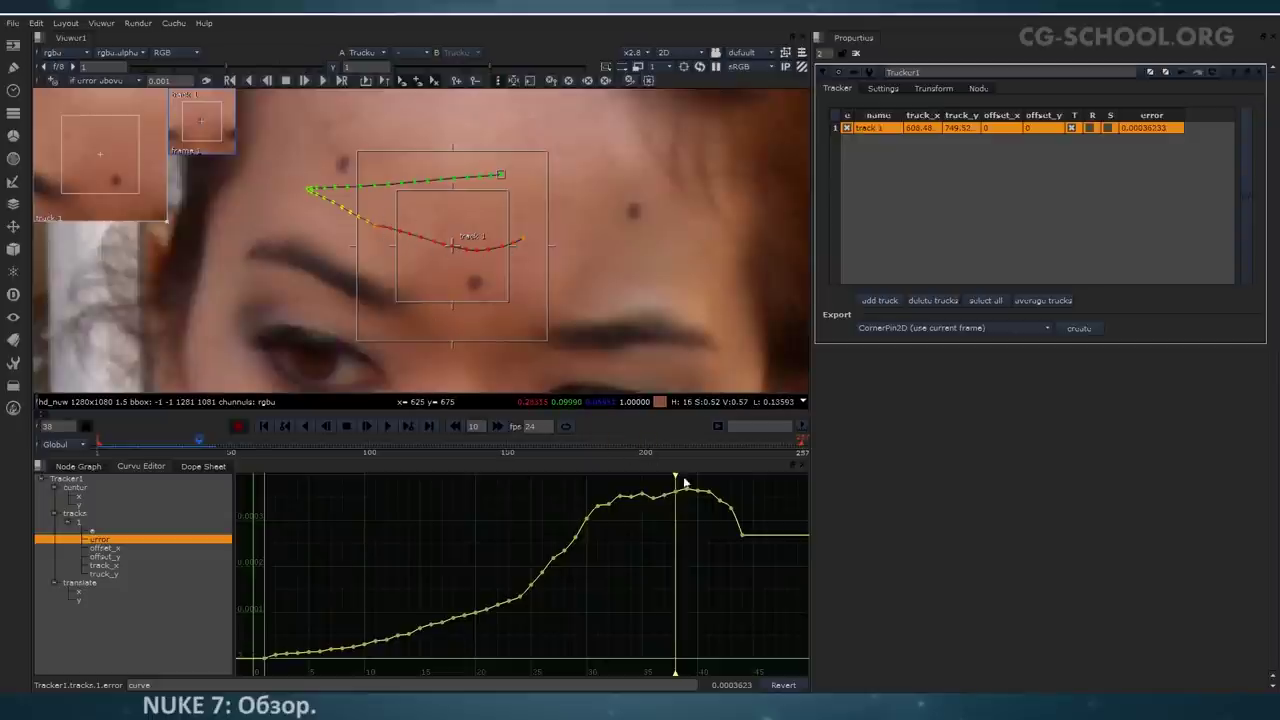
pyautogui.moveTo(675, 477)
pyautogui.mouseDown()
pyautogui.moveTo(465, 485)
pyautogui.moveTo(671, 485)
pyautogui.mouseUp()
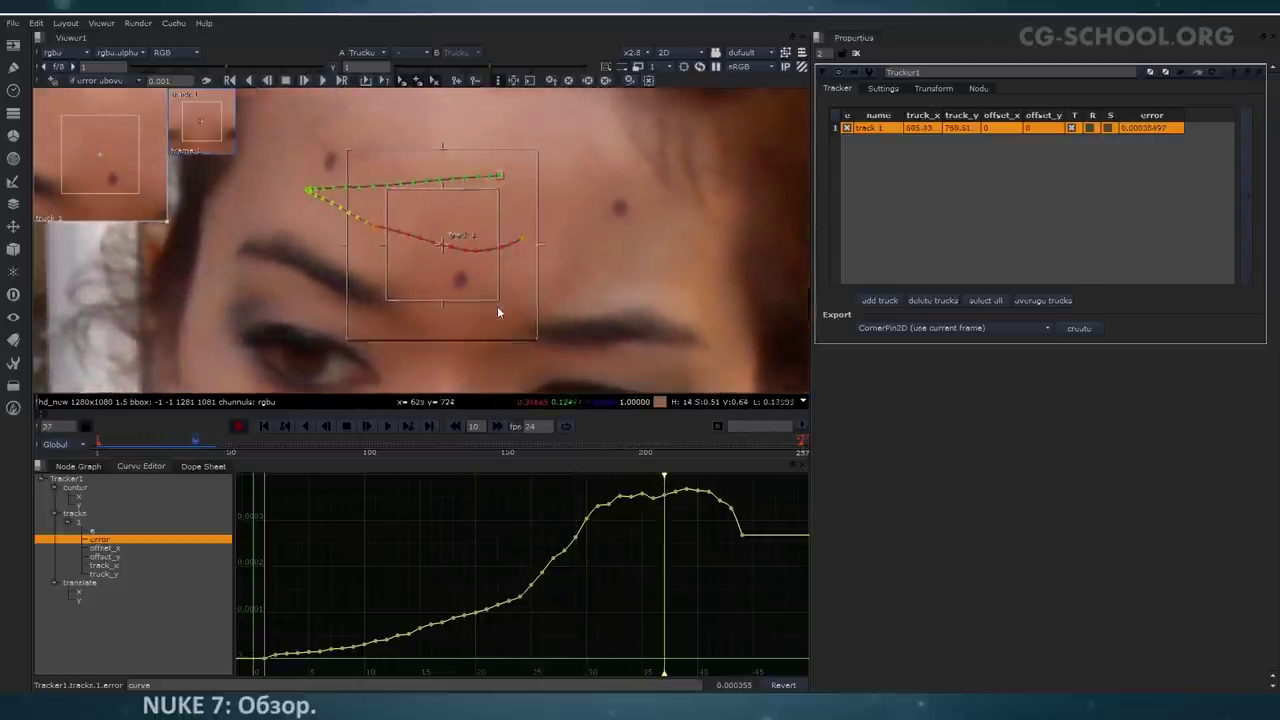
# Step: Return to the Node Graph, keep the viewer centred on track 1 and scrub to frames 18 and 29 to check the centred view
pyautogui.scroll(-3, 477, 325)
pyautogui.click(90, 467)
pyautogui.moveTo(435, 319); pyautogui.dragTo(457, 286, button='middle')
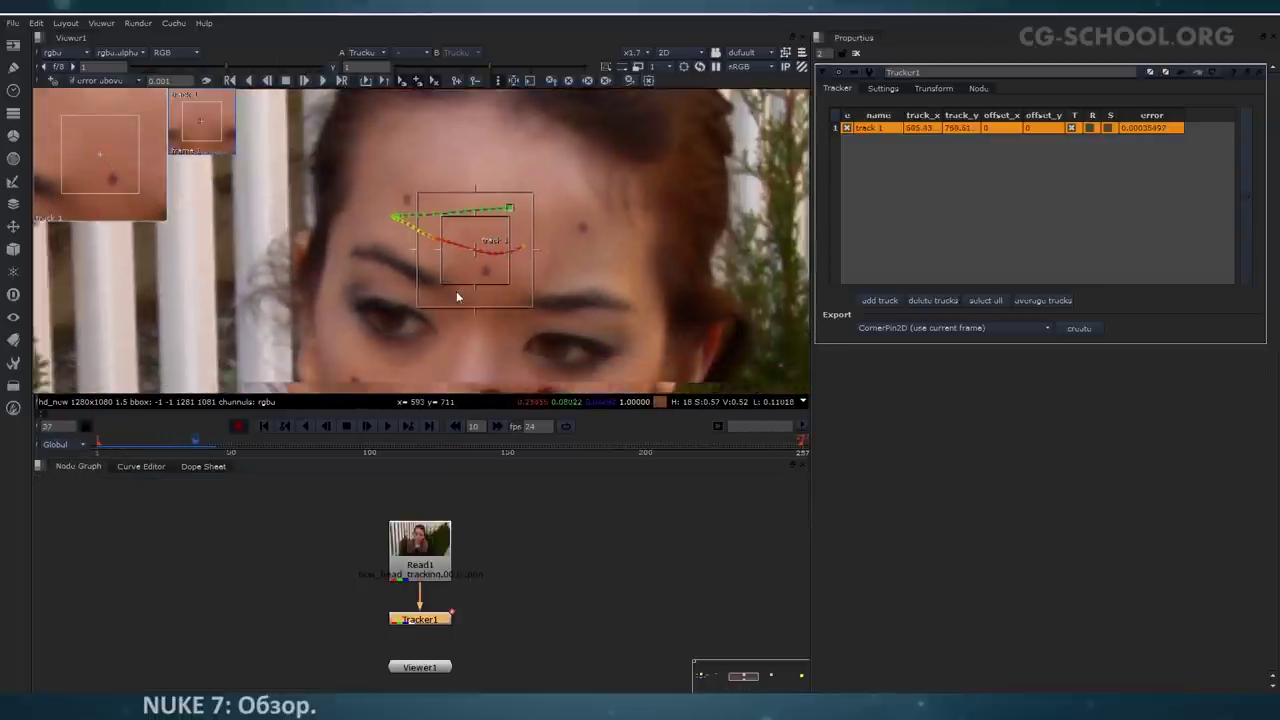
pyautogui.moveTo(536, 345); pyautogui.dragTo(494, 302, button='middle')
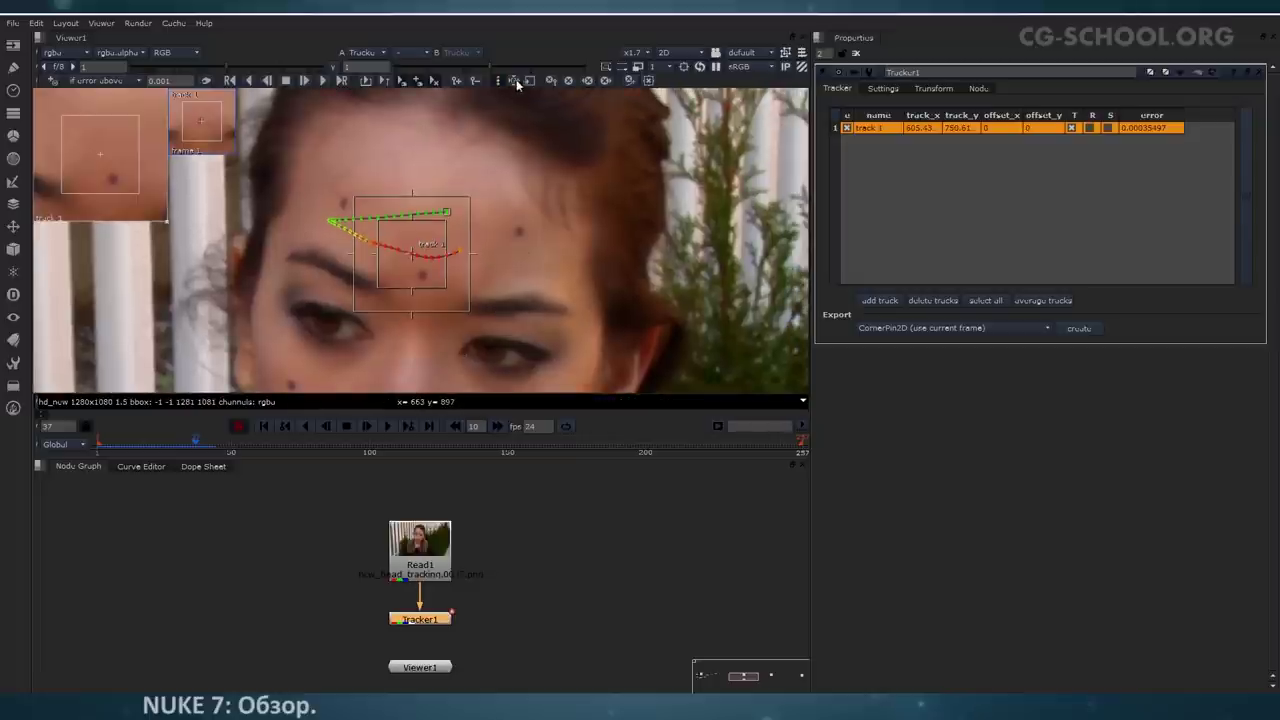
pyautogui.moveTo(496, 281); pyautogui.dragTo(521, 262, button='middle')
pyautogui.scroll(-6, 521, 268)
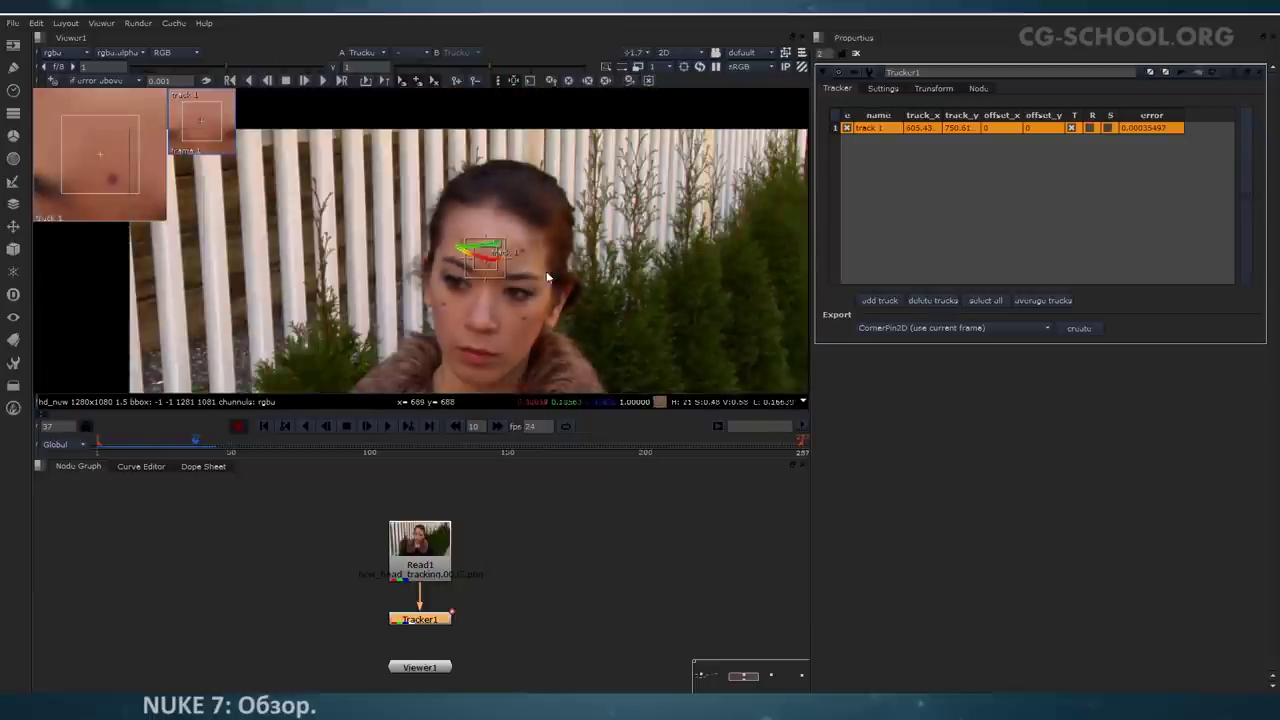
pyautogui.moveTo(183, 451); pyautogui.dragTo(146, 455)
pyautogui.moveTo(525, 298); pyautogui.dragTo(541, 278, button='middle')
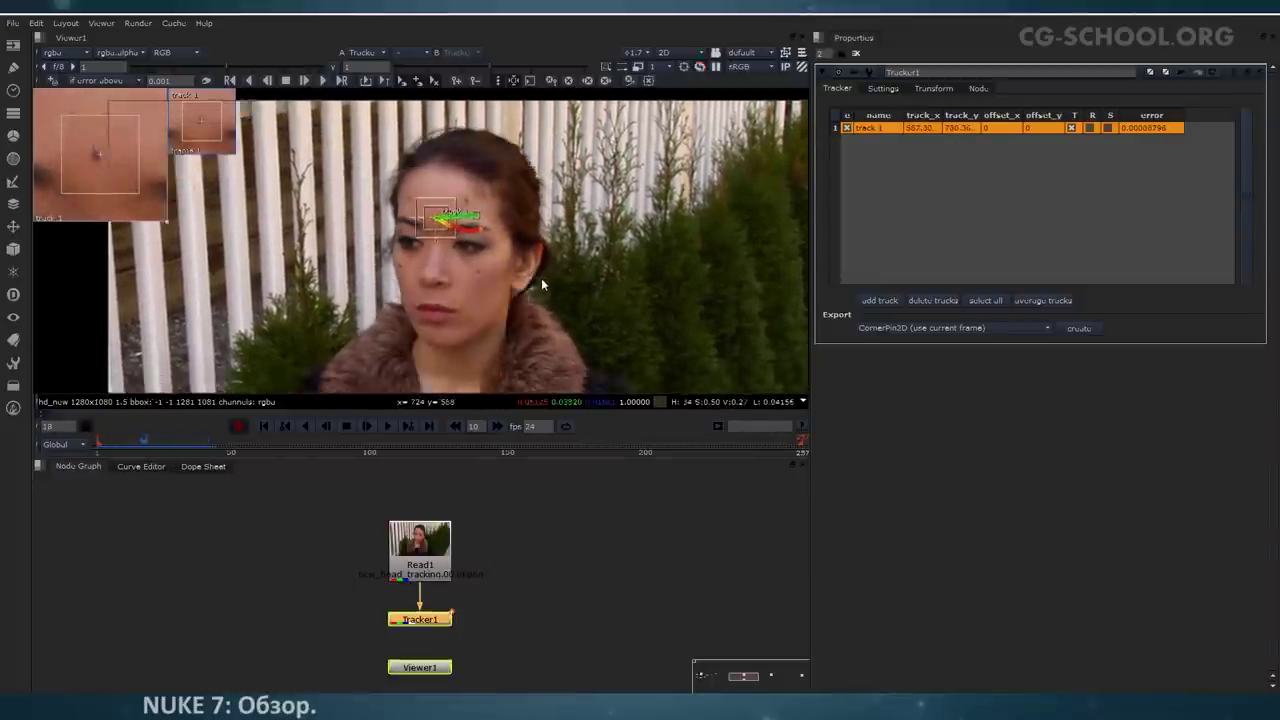
pyautogui.scroll(-2, 541, 278)
pyautogui.scroll(-1, 460, 328)
pyautogui.moveTo(460, 328); pyautogui.dragTo(442, 290, button='middle')
pyautogui.scroll(3, 441, 288)
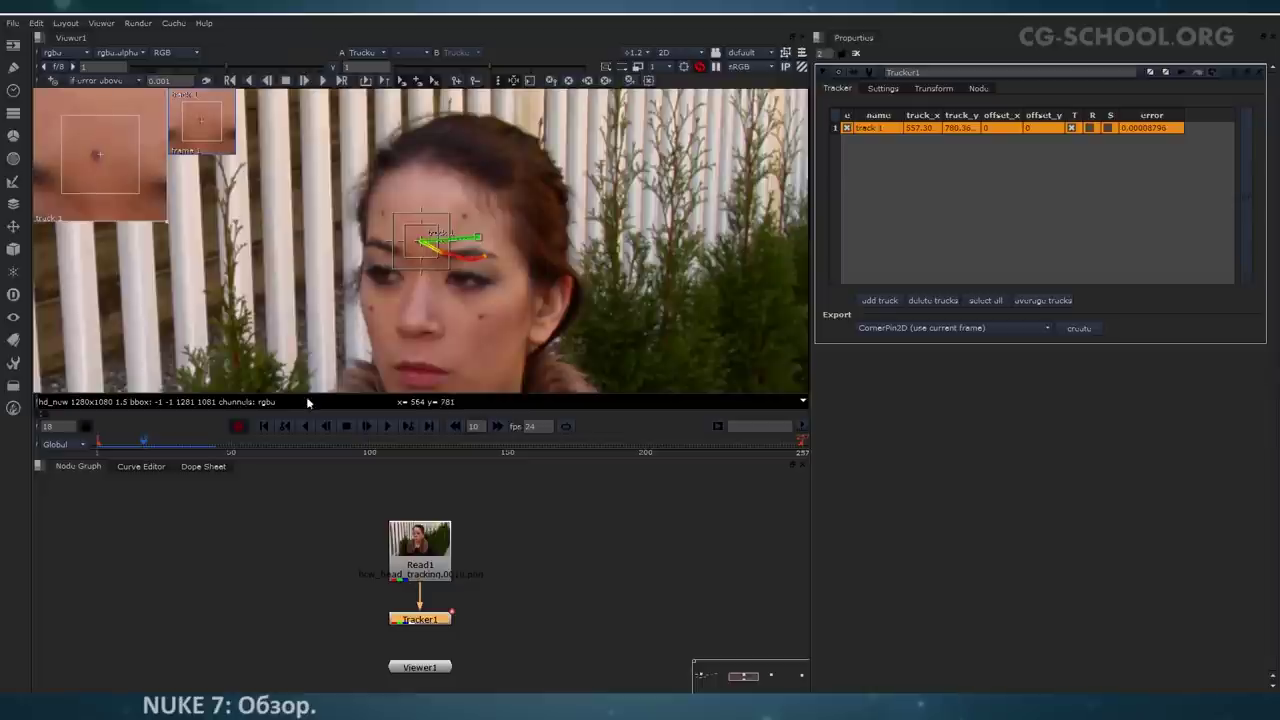
pyautogui.moveTo(169, 448)
pyautogui.mouseDown()
pyautogui.moveTo(187, 446)
pyautogui.moveTo(126, 455)
pyautogui.moveTo(175, 445)
pyautogui.mouseUp()
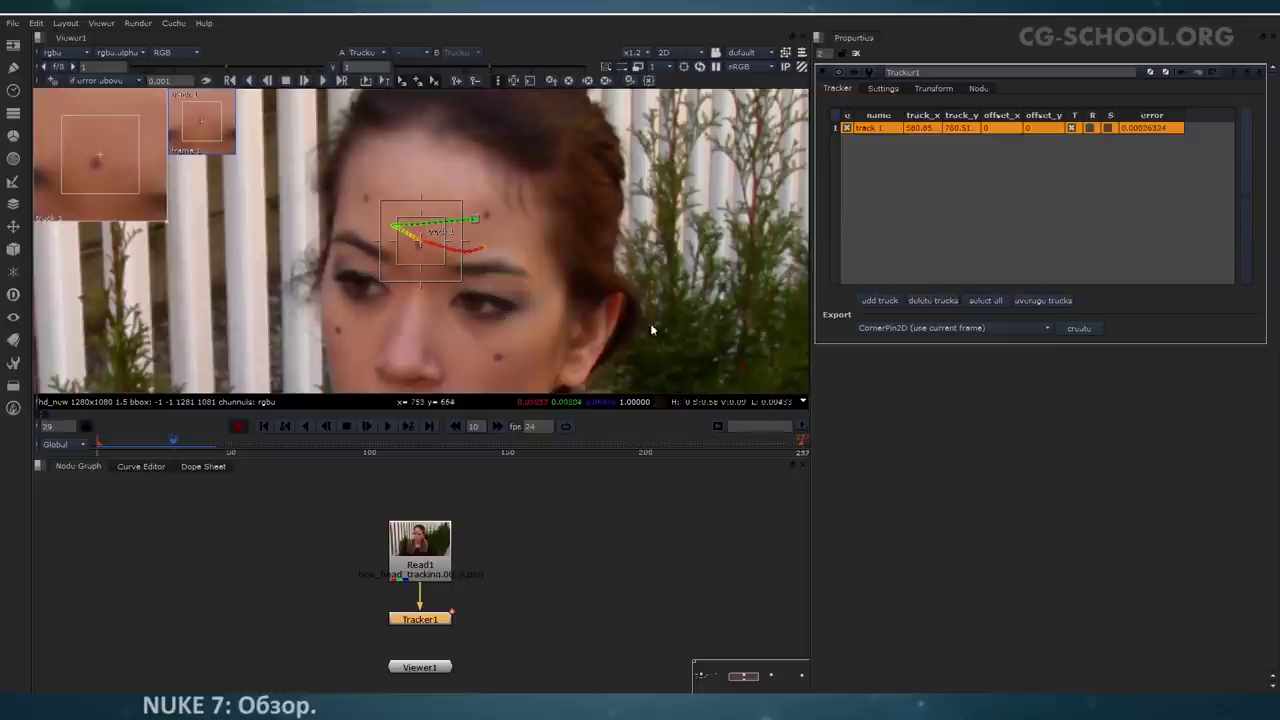
# Step: Turn off the error colouring of the track path and return to frame 1
pyautogui.click(498, 82)
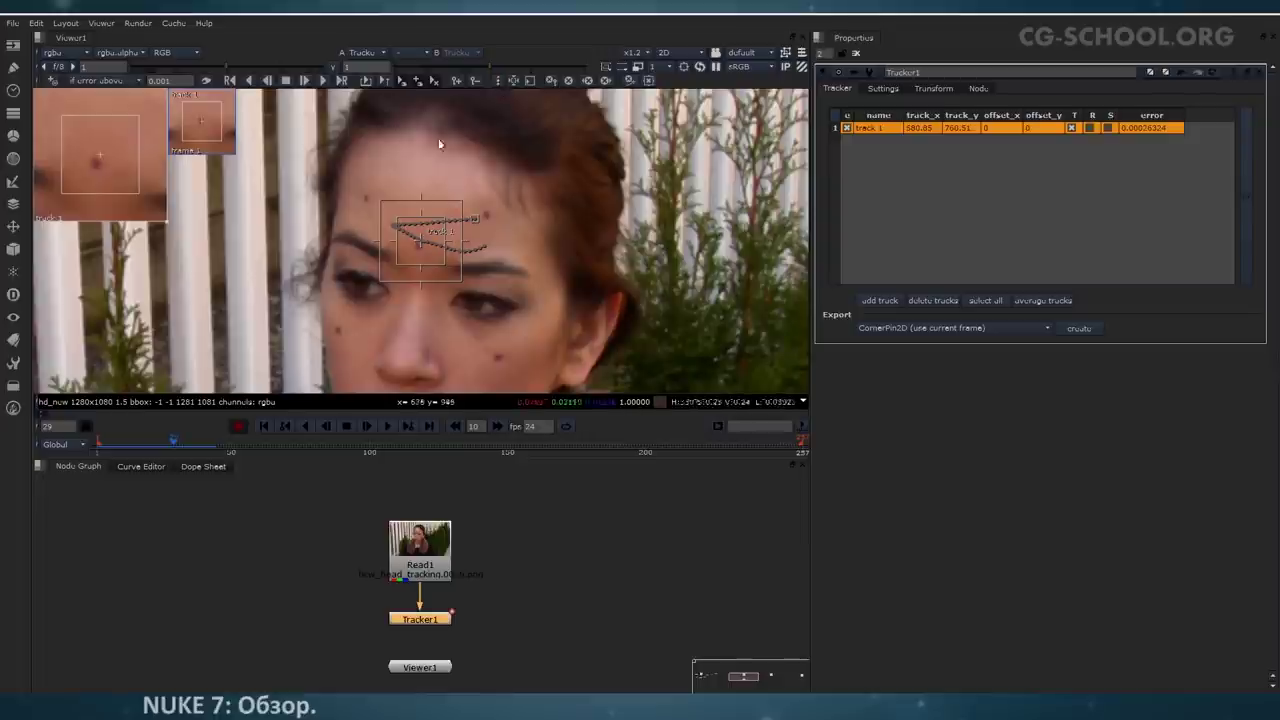
pyautogui.click(259, 428)
# Step: Insert a ColorCorrect node between Read1 and Tracker1, with master saturation at 0 and master contrast at 4
pyautogui.moveTo(447, 568); pyautogui.dragTo(455, 531)
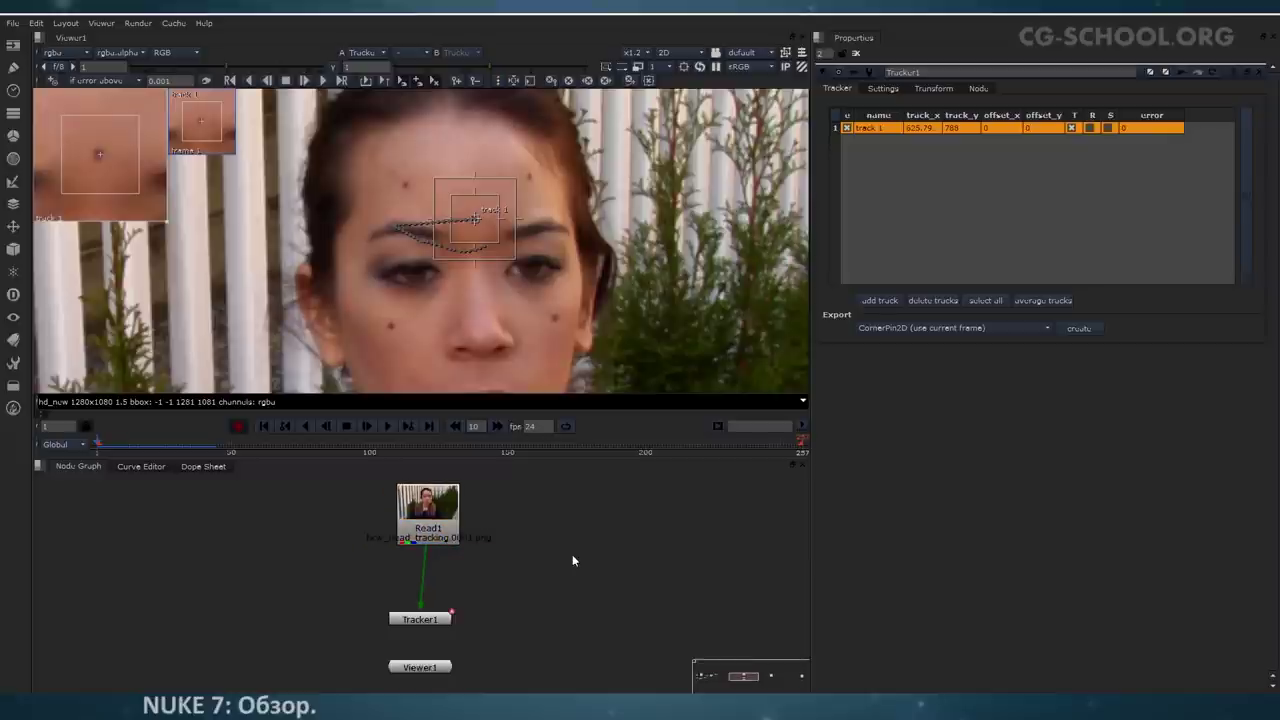
pyautogui.click(447, 511)
pyautogui.press('c')
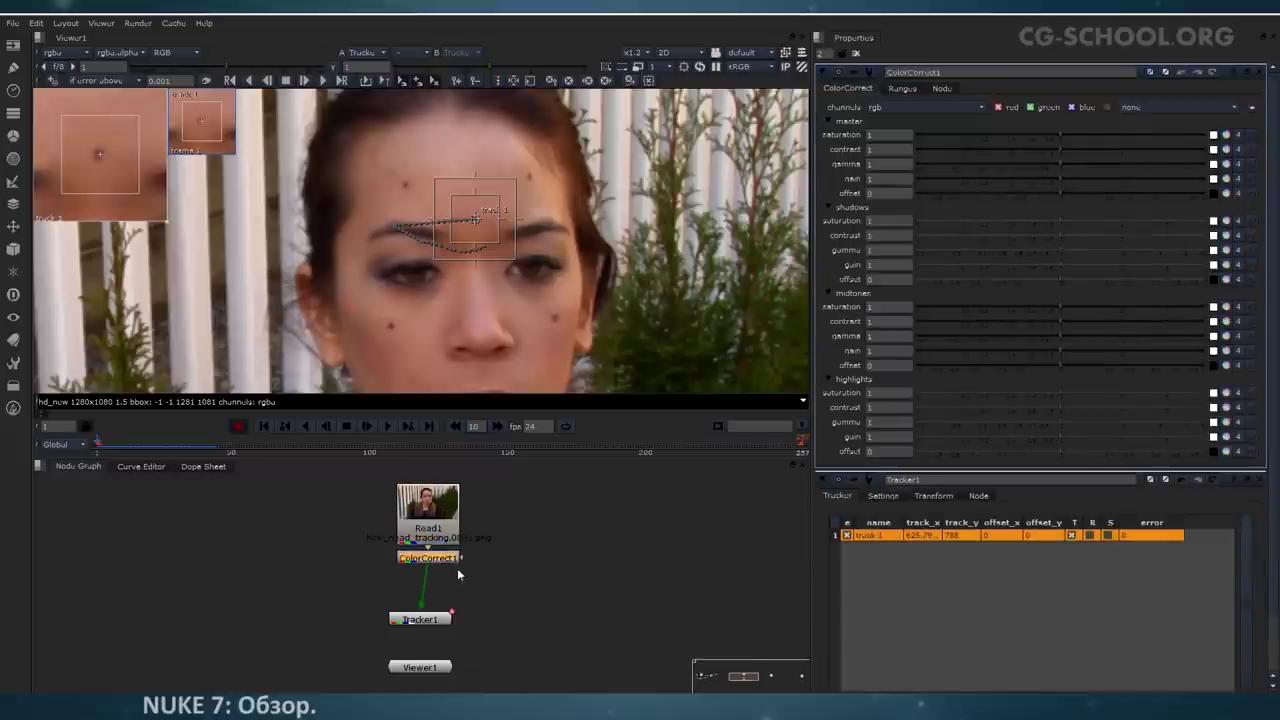
pyautogui.moveTo(445, 563); pyautogui.dragTo(445, 577)
pyautogui.click(446, 527)
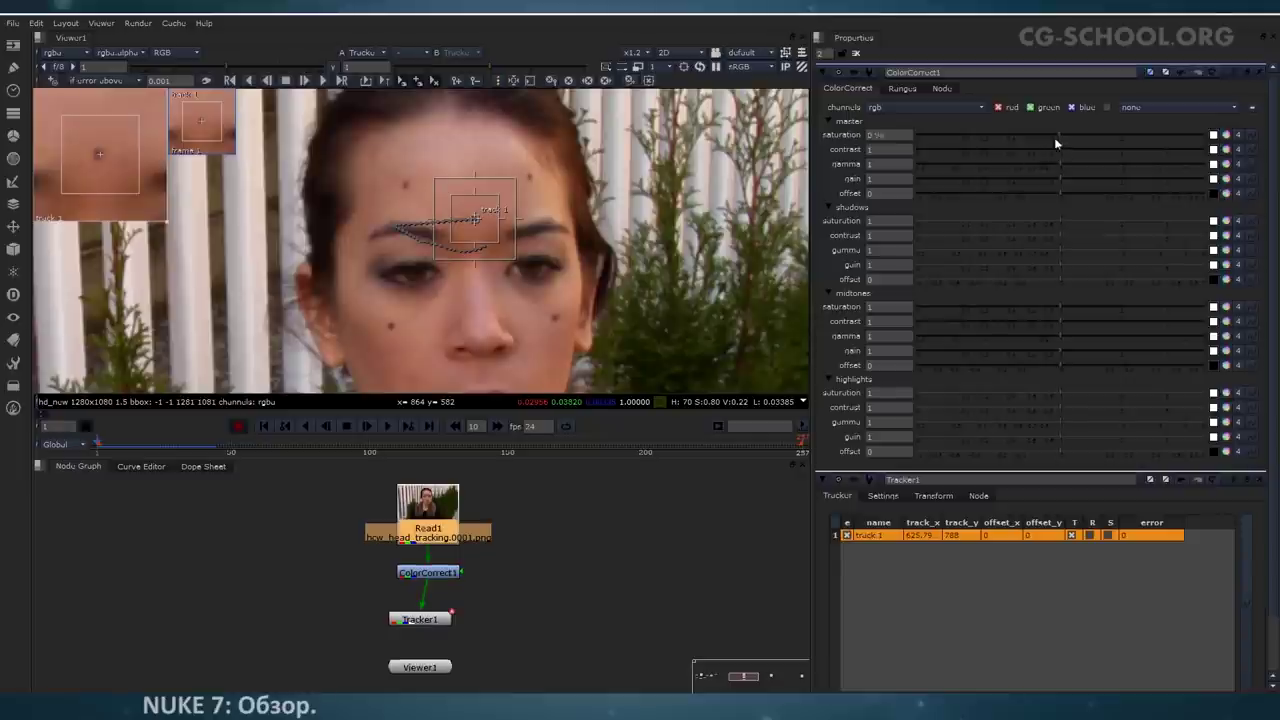
pyautogui.moveTo(1055, 138); pyautogui.dragTo(912, 140)
pyautogui.moveTo(1059, 155); pyautogui.dragTo(1205, 150)
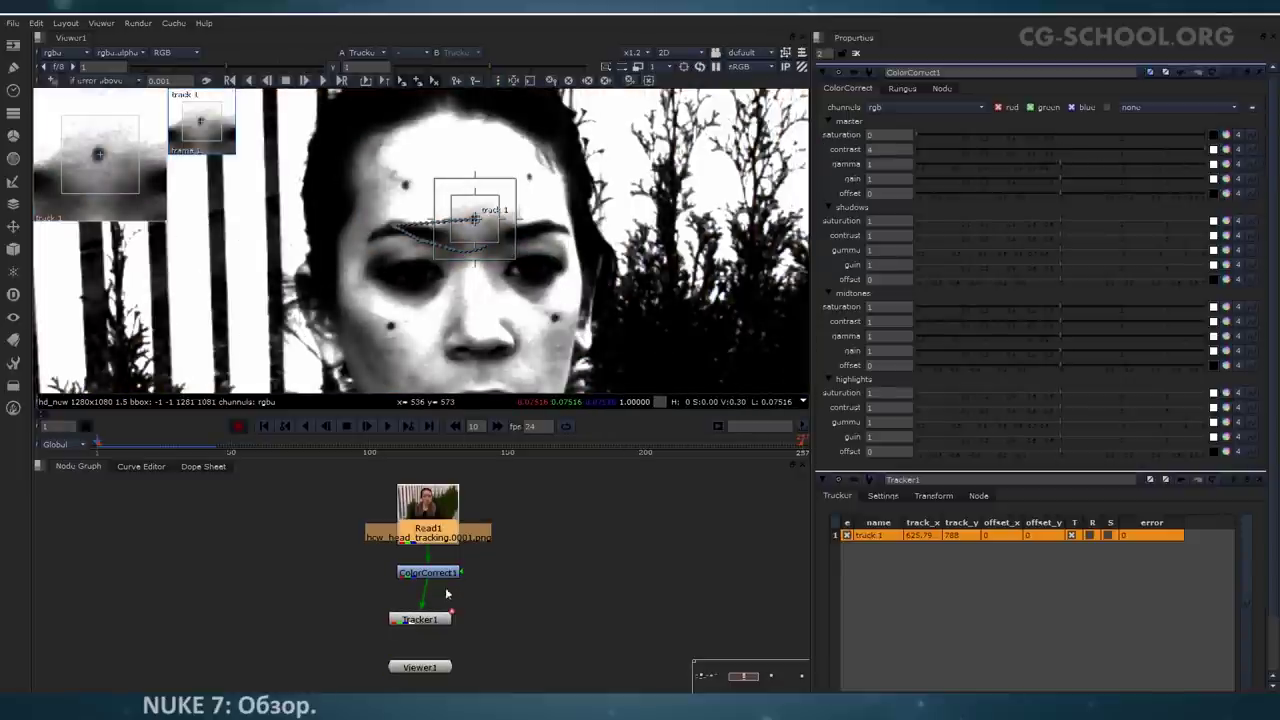
# Step: Reopen Tracker1's properties and clear track 1's animation both backward and forward of frame 21
pyautogui.click(436, 619)
pyautogui.doubleClick(436, 619)
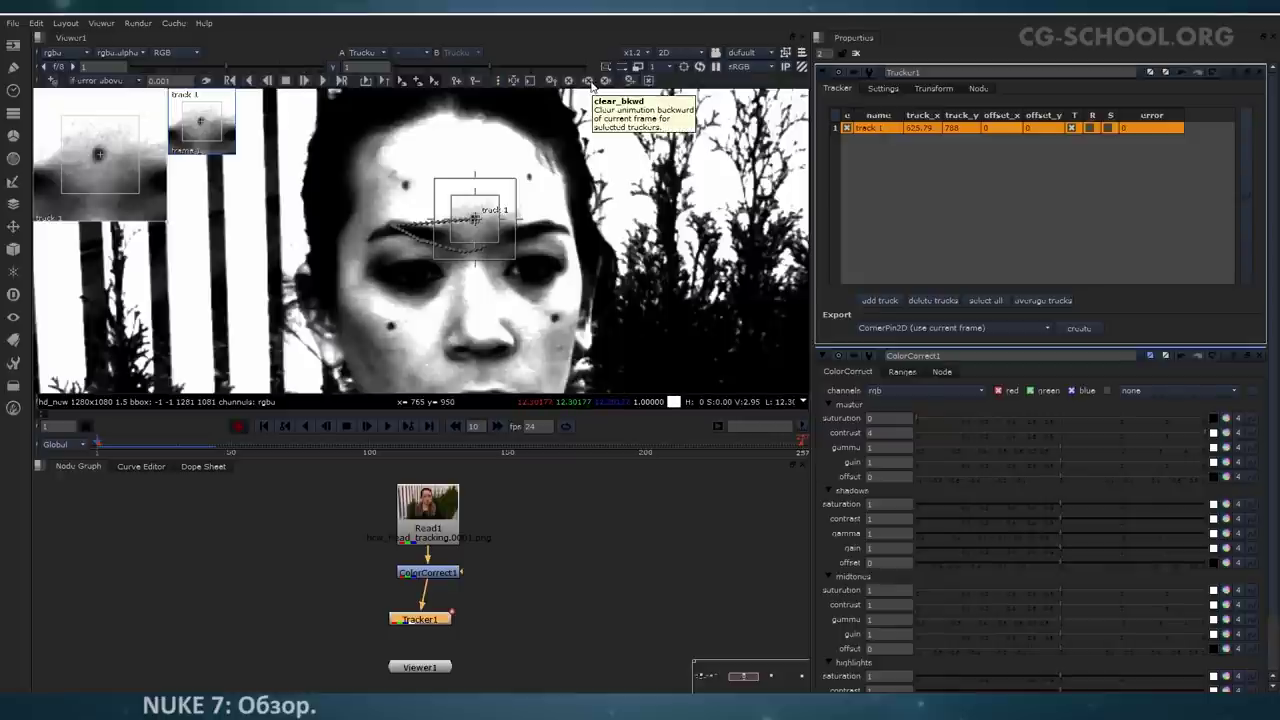
pyautogui.click(590, 82)
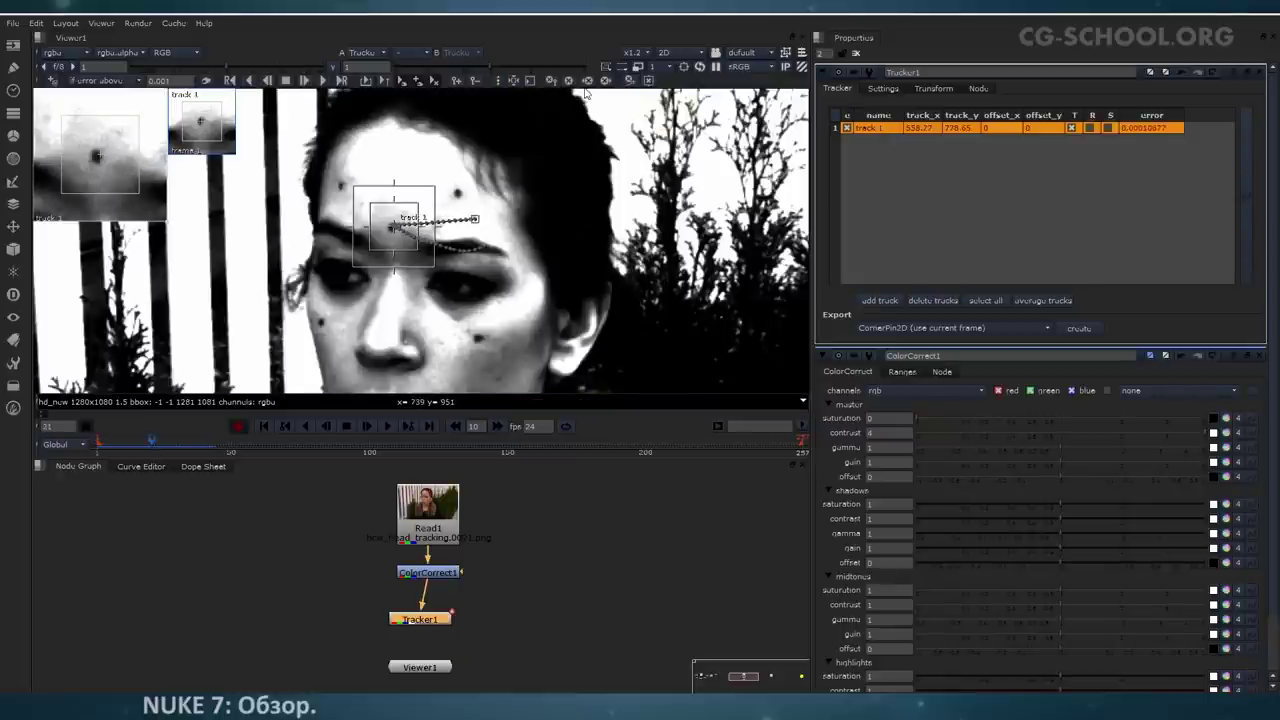
pyautogui.click(588, 82)
pyautogui.click(607, 84)
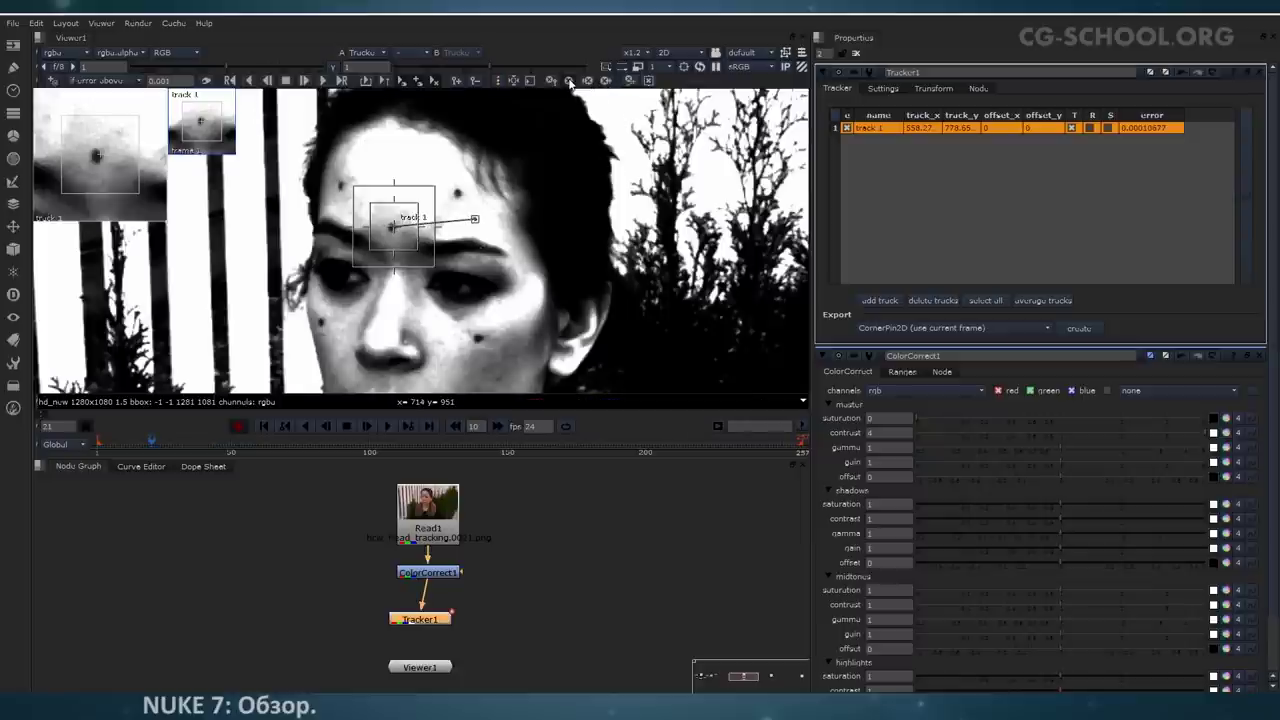
# Step: Clear all of track 1's animation and re-track it forward from frame 1, stopping around frame 59
pyautogui.click(570, 83)
pyautogui.moveTo(153, 450); pyautogui.dragTo(99, 459)
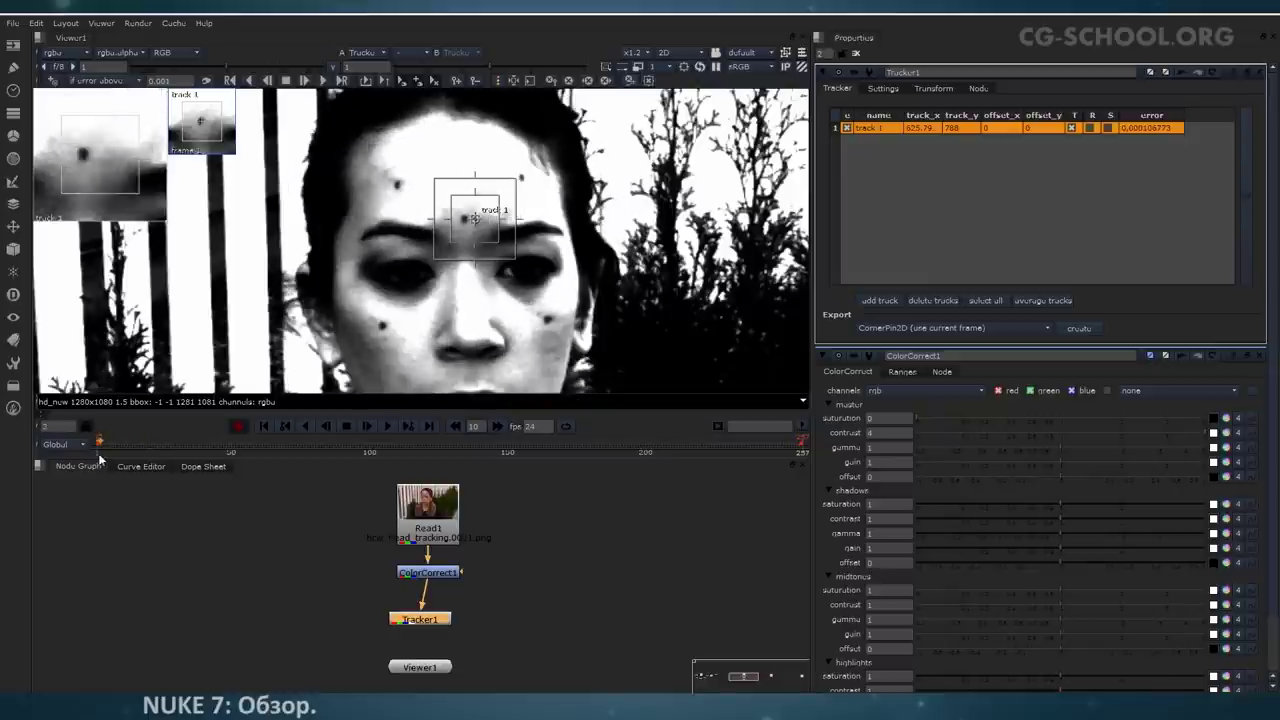
pyautogui.click(266, 427)
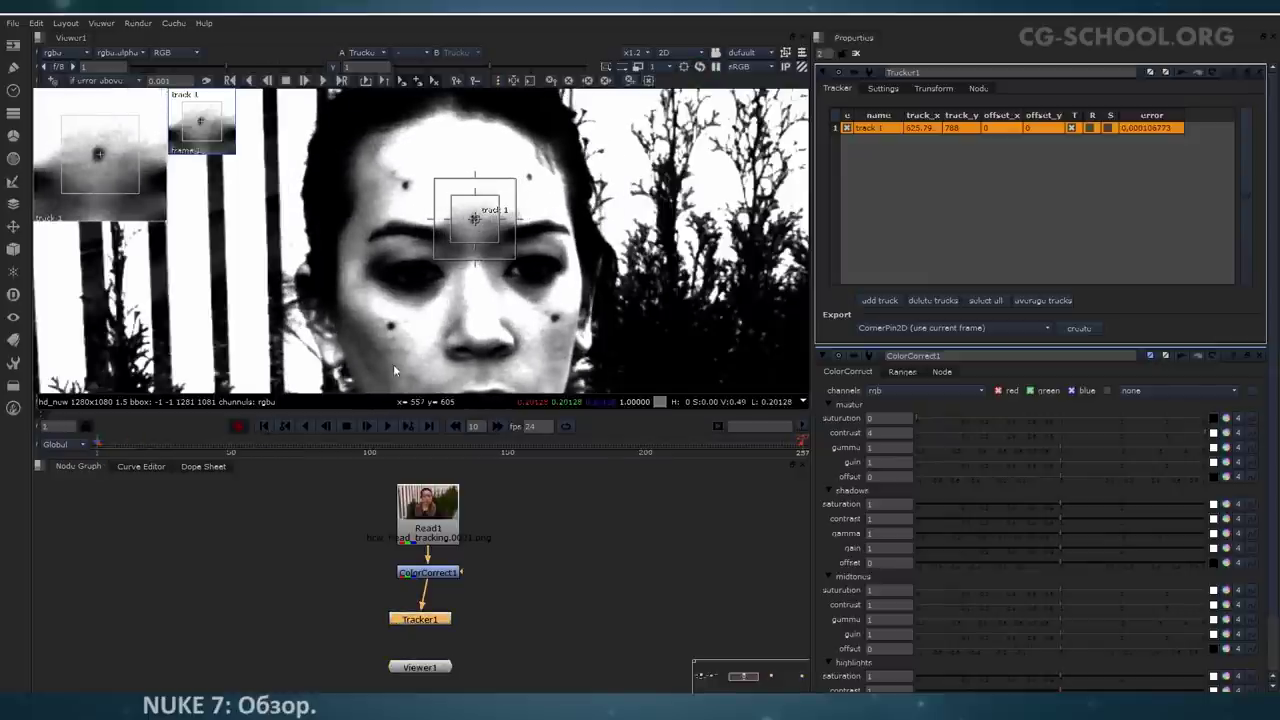
pyautogui.click(323, 80)
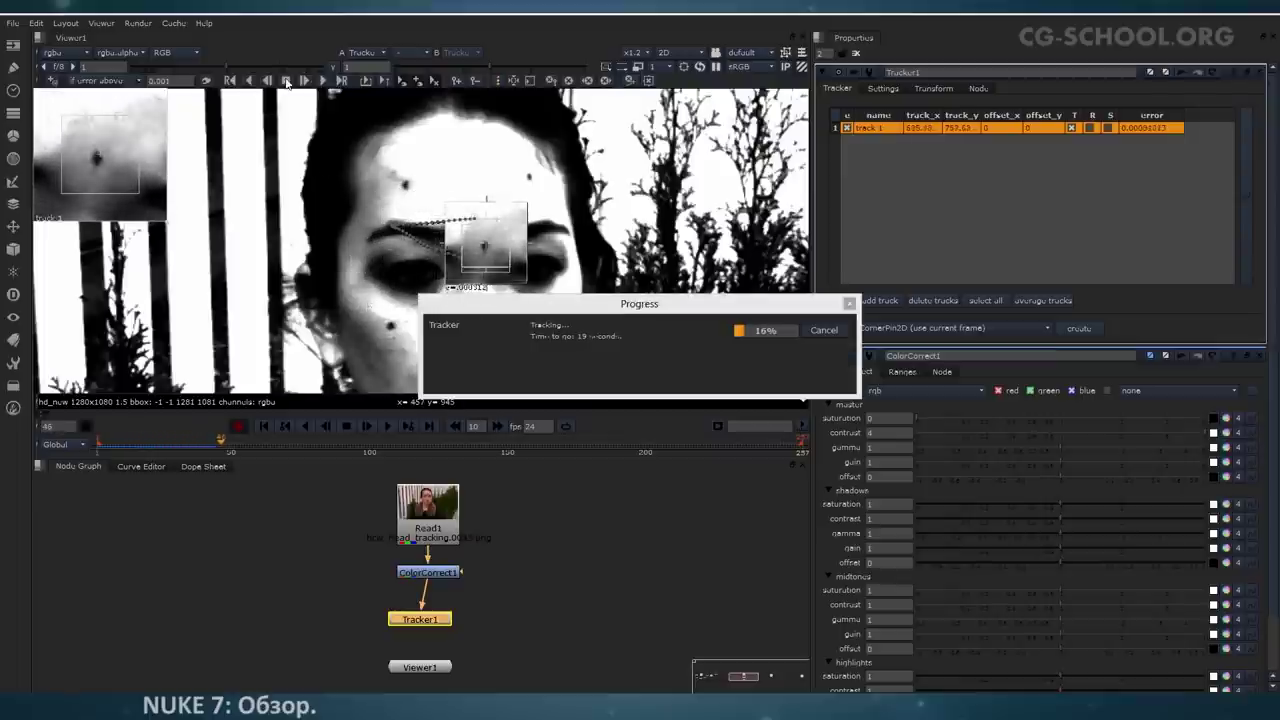
pyautogui.click(286, 81)
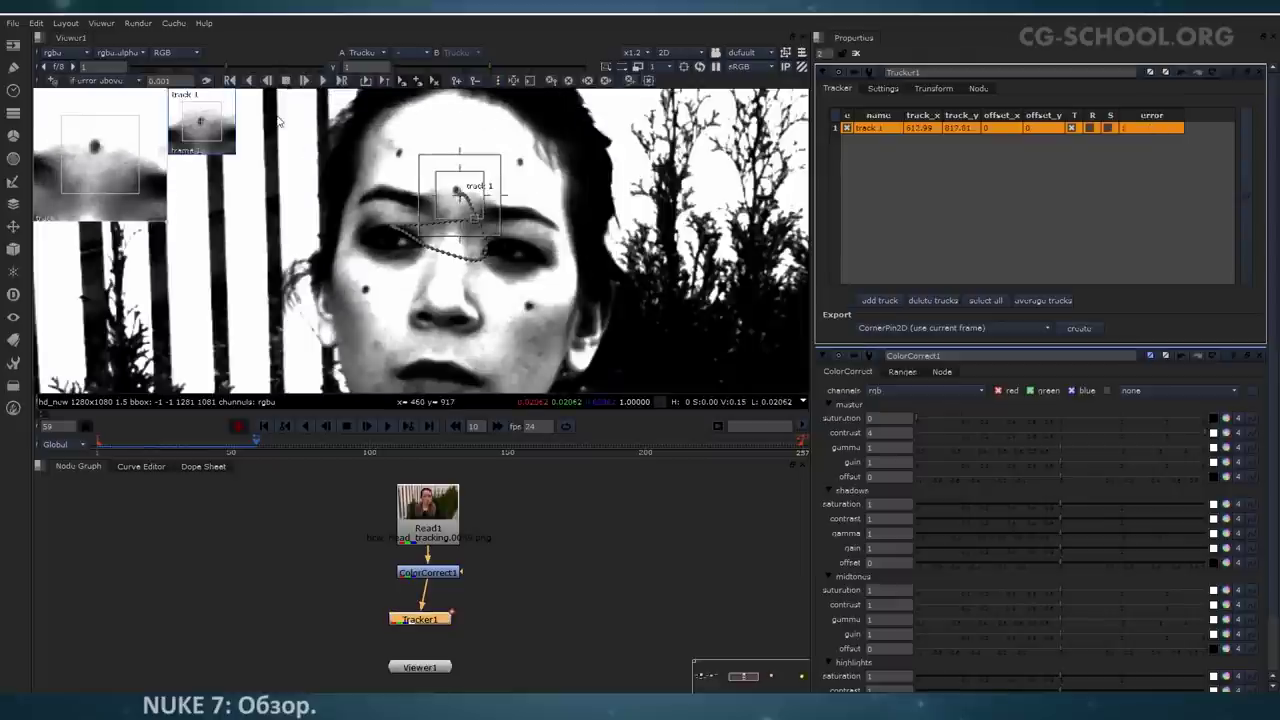
pyautogui.moveTo(255, 456); pyautogui.dragTo(148, 470)
# Step: Delete ColorCorrect1 and place Tracker1 directly under Read1, feeding the viewer with the original colour footage
pyautogui.click(434, 576)
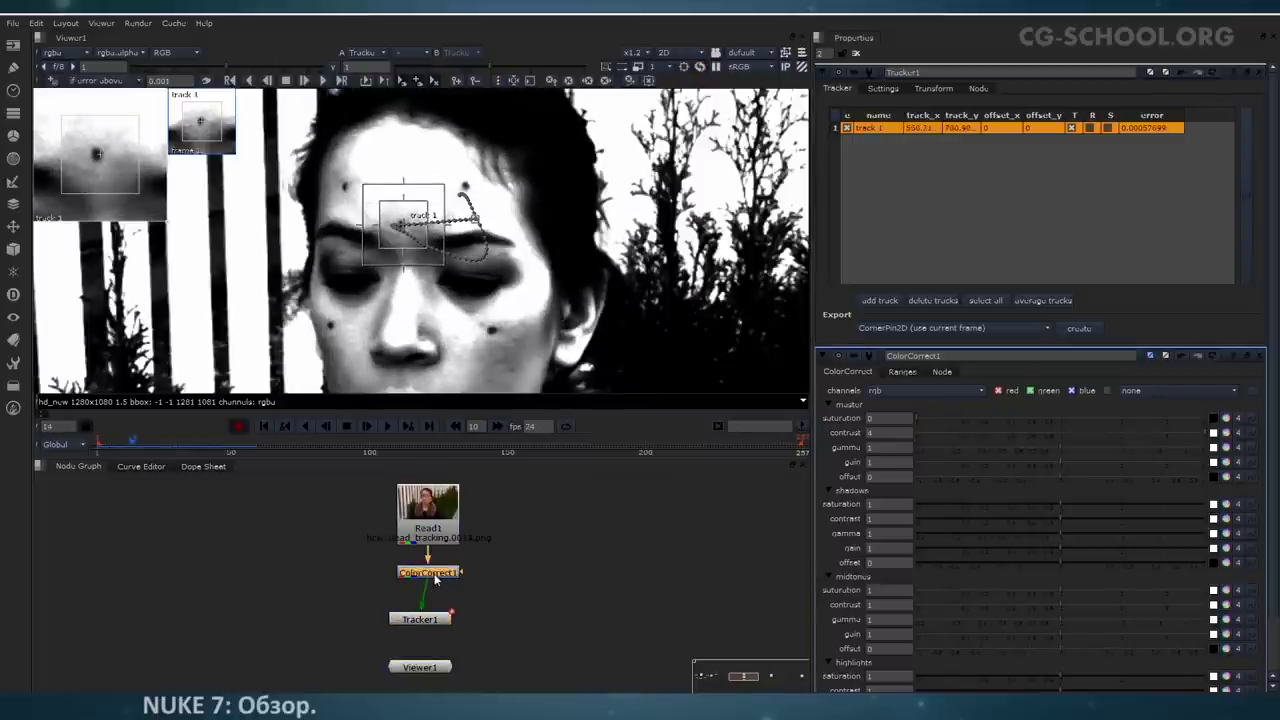
pyautogui.press('Delete')
pyautogui.moveTo(429, 620); pyautogui.dragTo(441, 596)
pyautogui.click(429, 518)
pyautogui.click(432, 666)
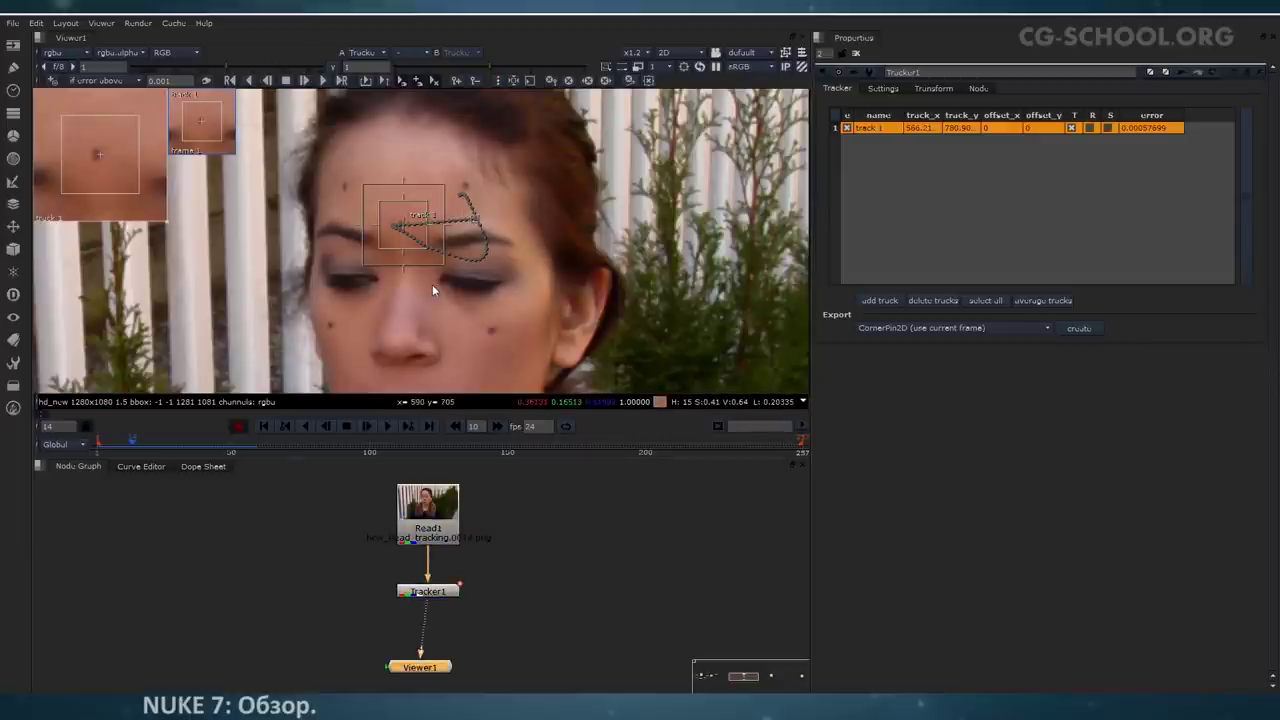
# Step: Clear track 1's animation at frame 1 and place it by hand on the forehead mark at frames 17, 38 and 56
pyautogui.click(264, 426)
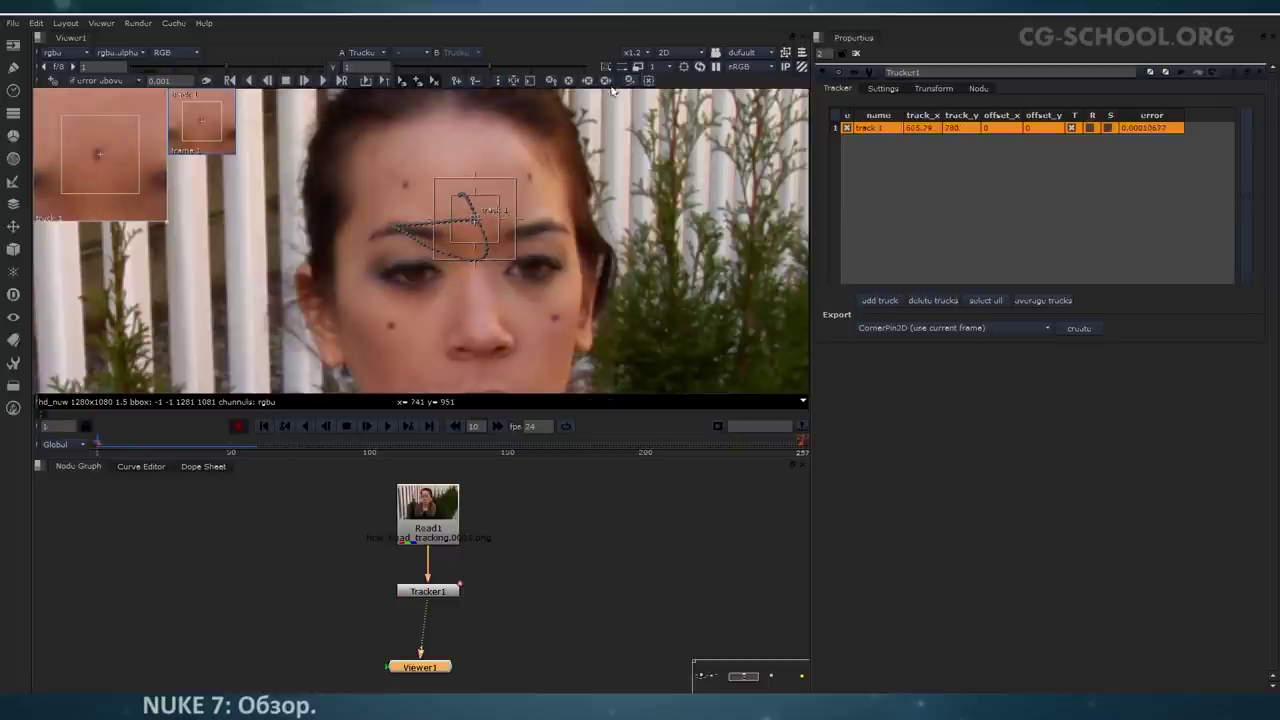
pyautogui.click(568, 81)
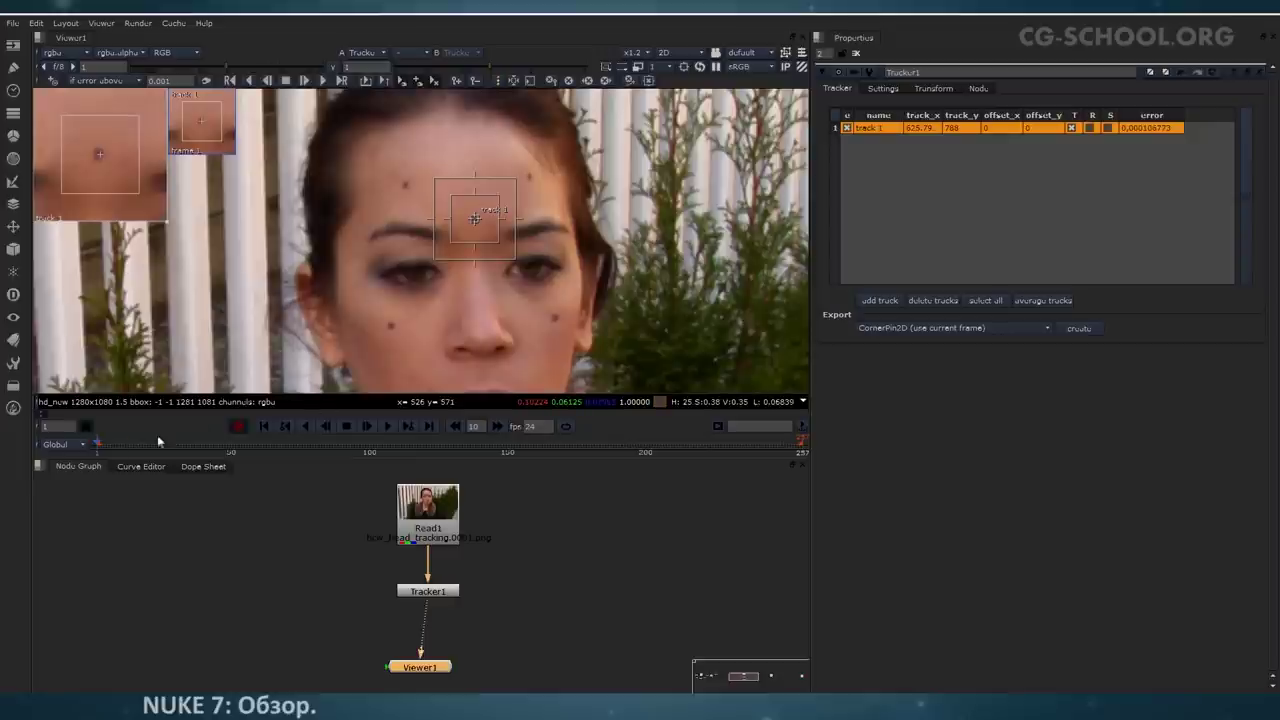
pyautogui.moveTo(113, 450); pyautogui.dragTo(141, 446)
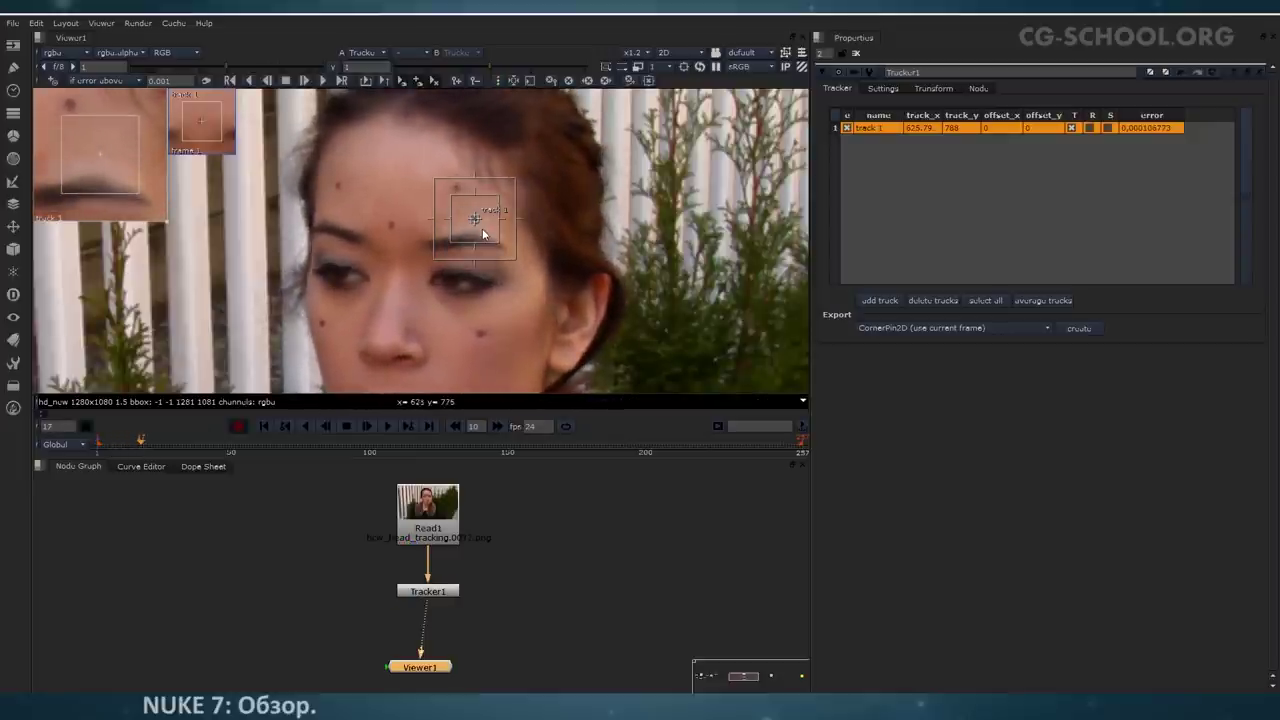
pyautogui.moveTo(477, 224); pyautogui.dragTo(392, 222)
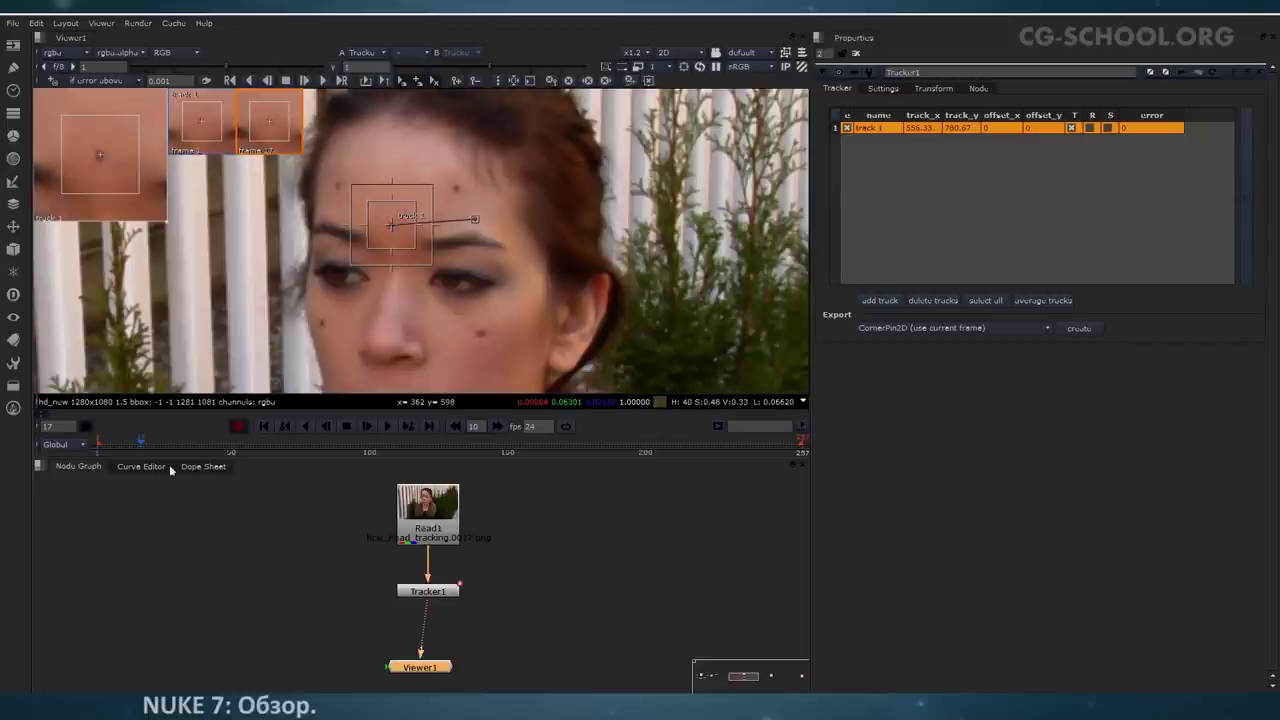
pyautogui.moveTo(150, 445); pyautogui.dragTo(199, 444)
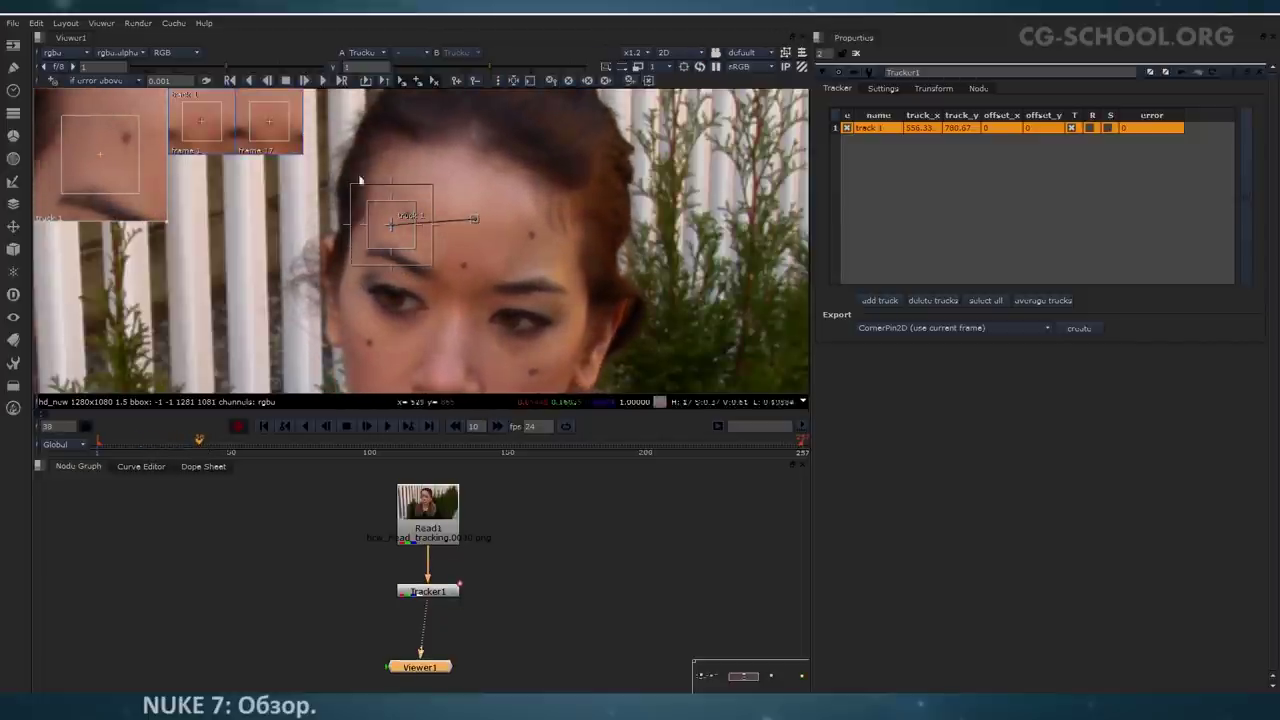
pyautogui.moveTo(405, 241); pyautogui.dragTo(478, 279)
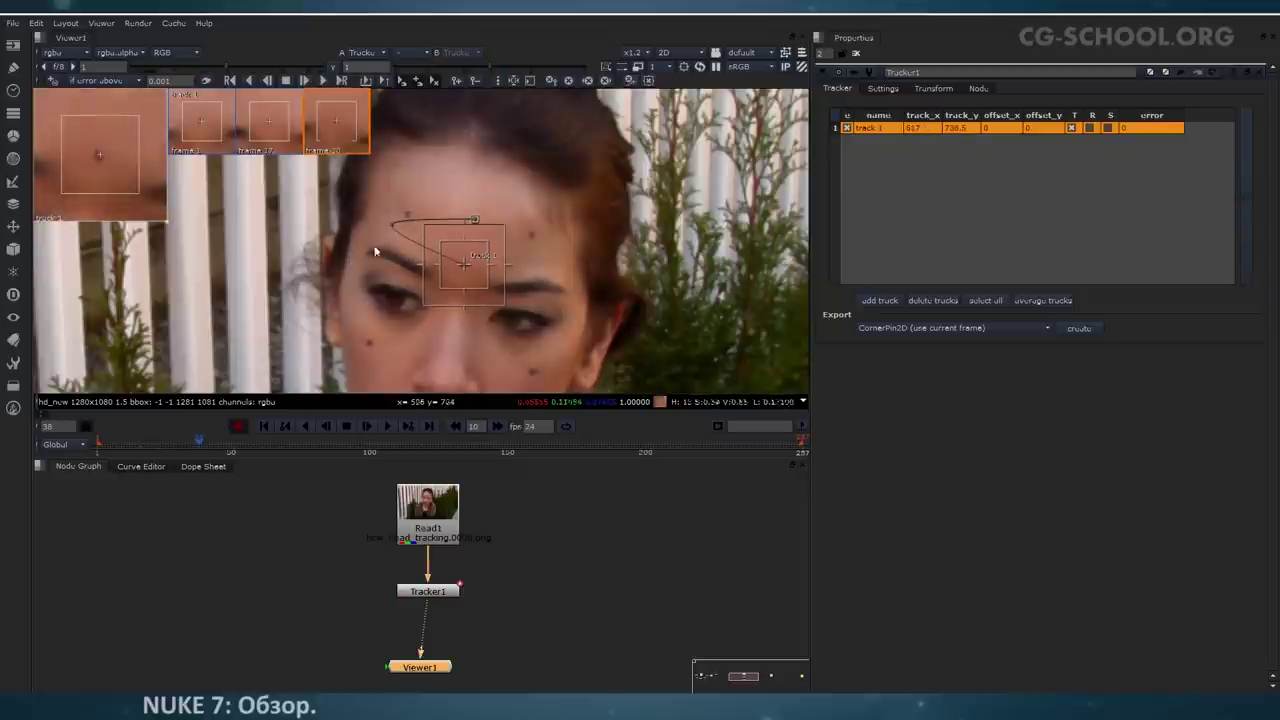
pyautogui.moveTo(200, 441); pyautogui.dragTo(248, 440)
pyautogui.moveTo(465, 281); pyautogui.dragTo(466, 200)
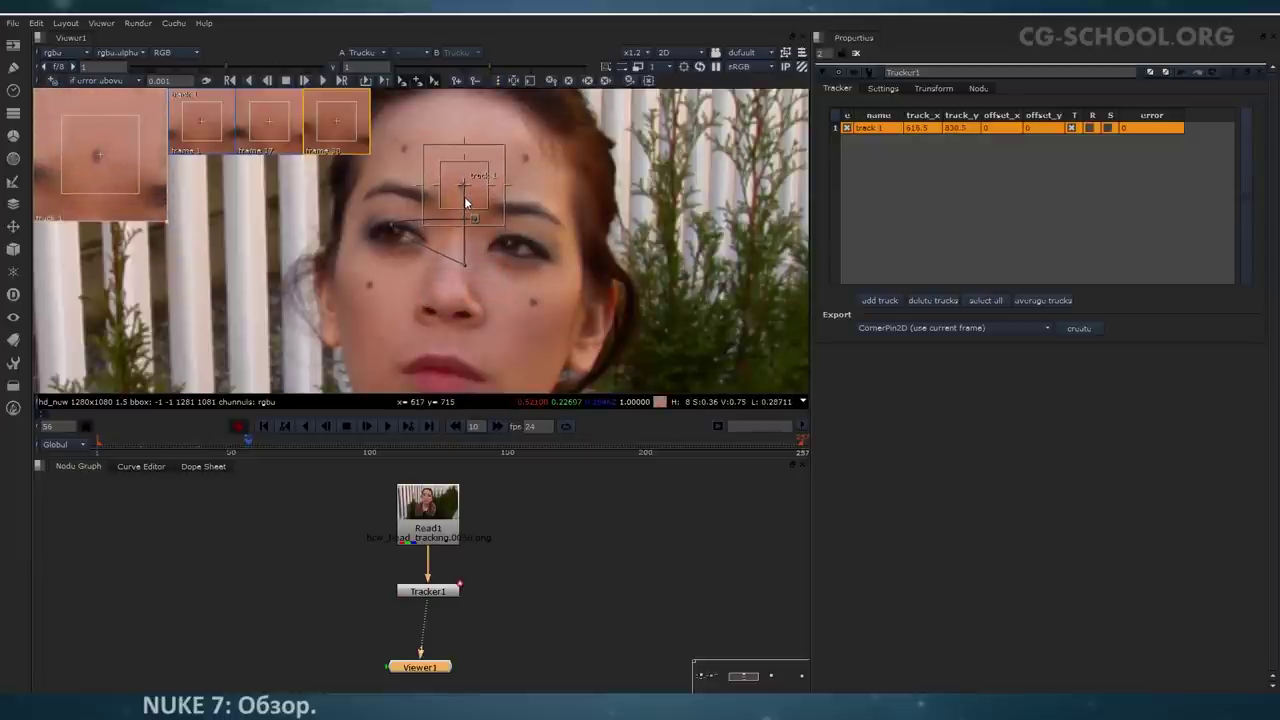
pyautogui.moveTo(123, 161); pyautogui.dragTo(119, 160)
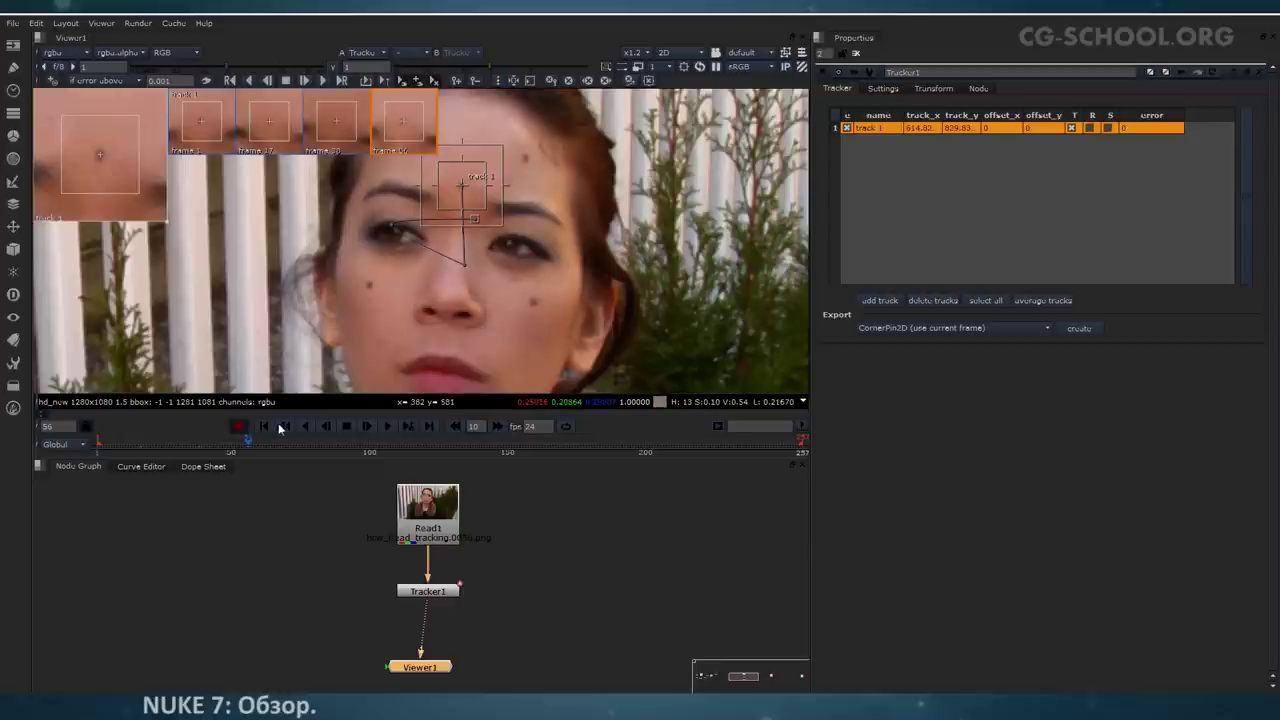
# Step: Auto-track between the keyframes at frames 1 and 17, and extend the keyframe tracking to all segments up to frame 56
pyautogui.click(265, 427)
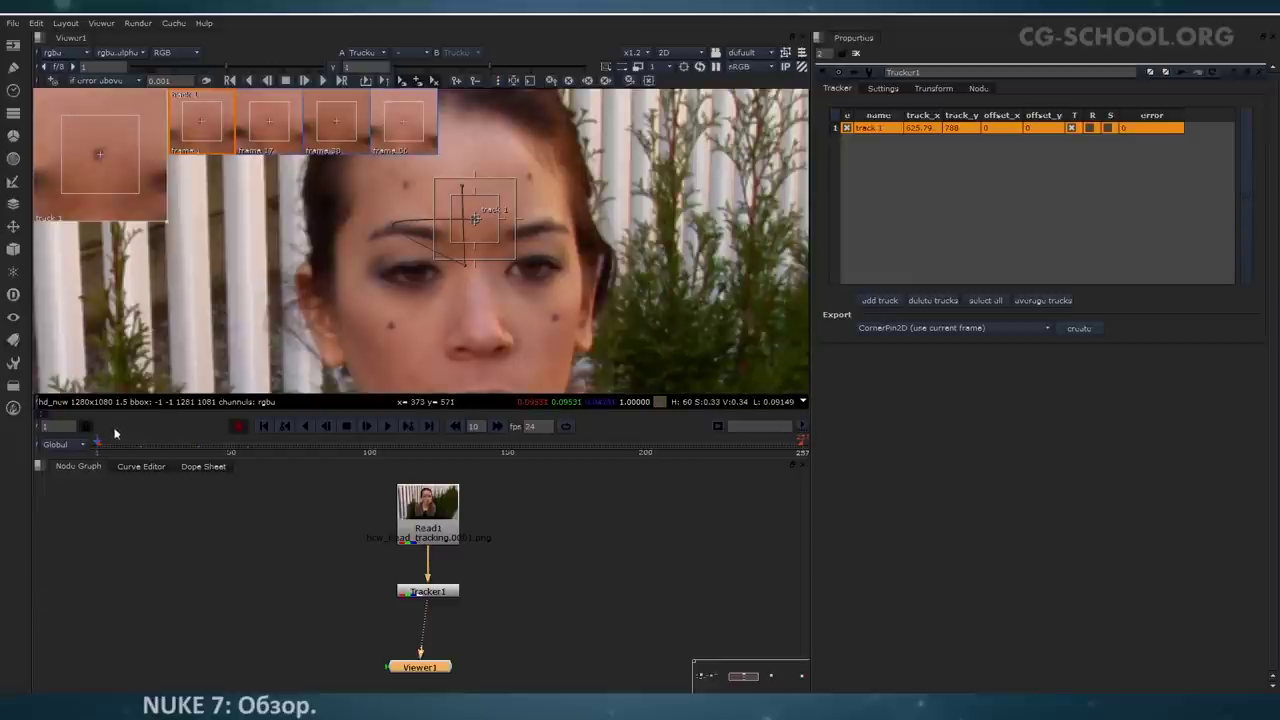
pyautogui.click(385, 83)
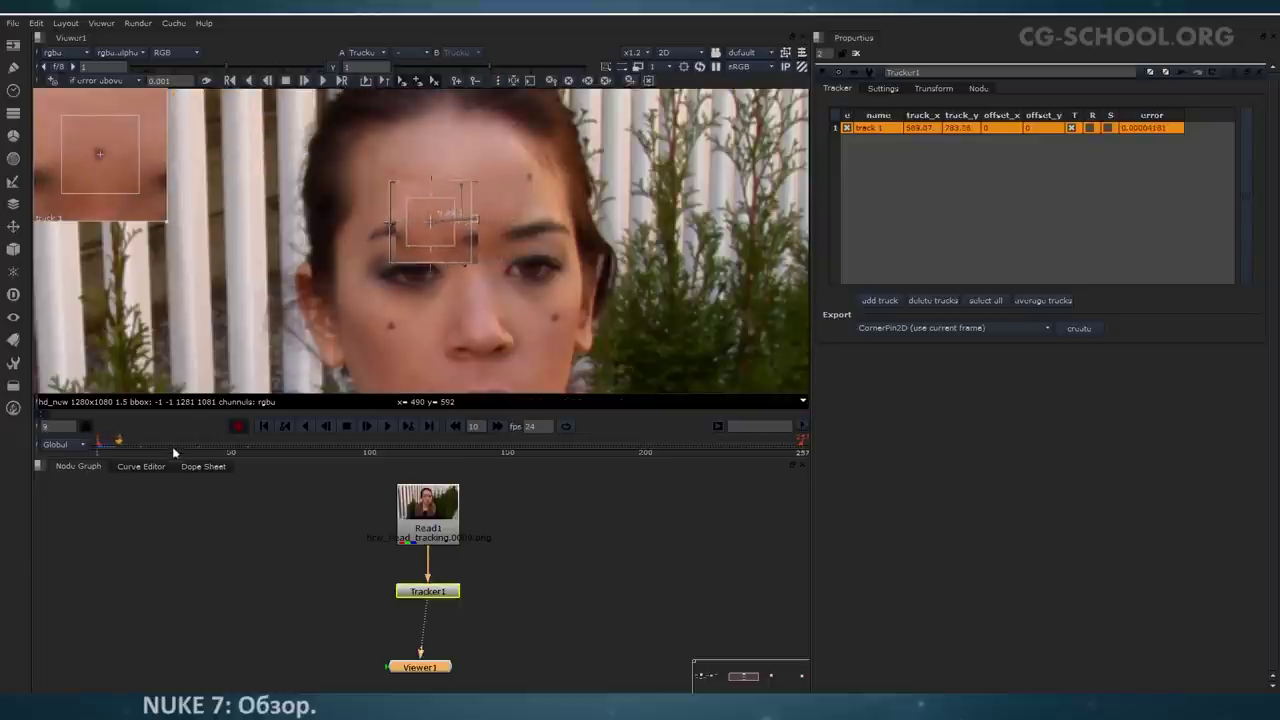
pyautogui.click(126, 440)
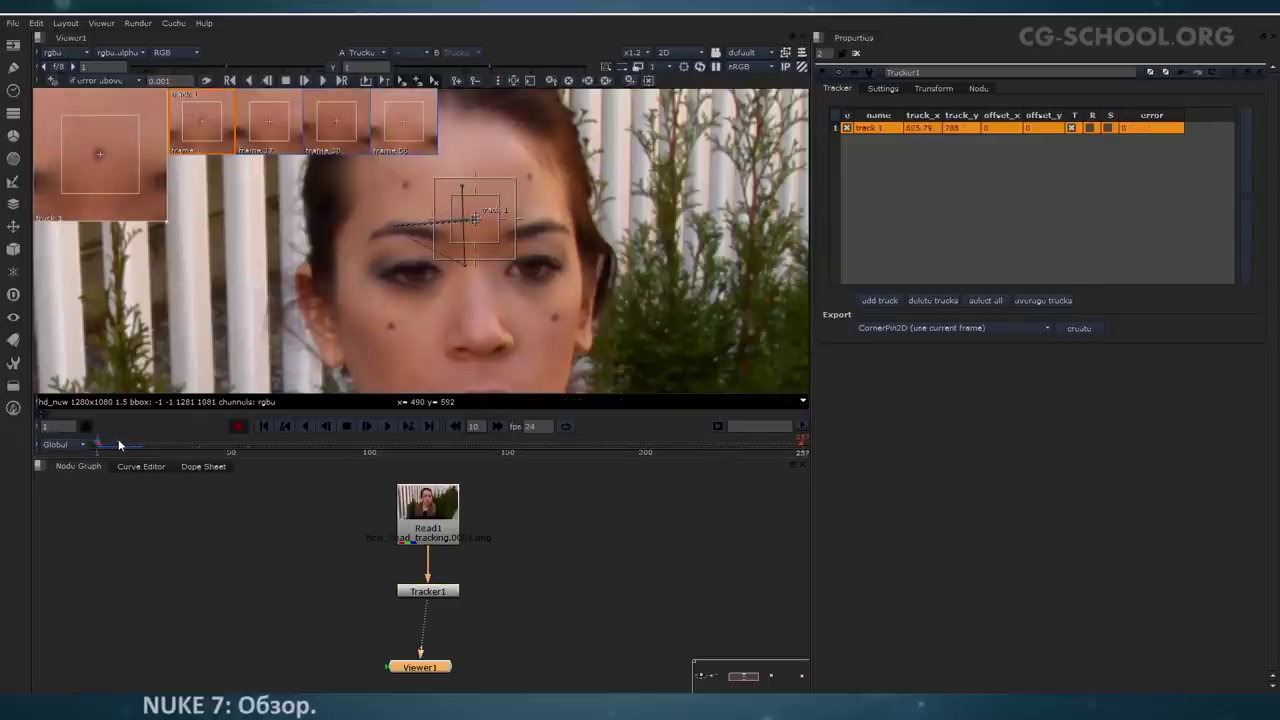
pyautogui.moveTo(127, 445)
pyautogui.mouseDown()
pyautogui.moveTo(146, 446)
pyautogui.moveTo(104, 451)
pyautogui.moveTo(139, 457)
pyautogui.mouseUp()
pyautogui.click(365, 82)
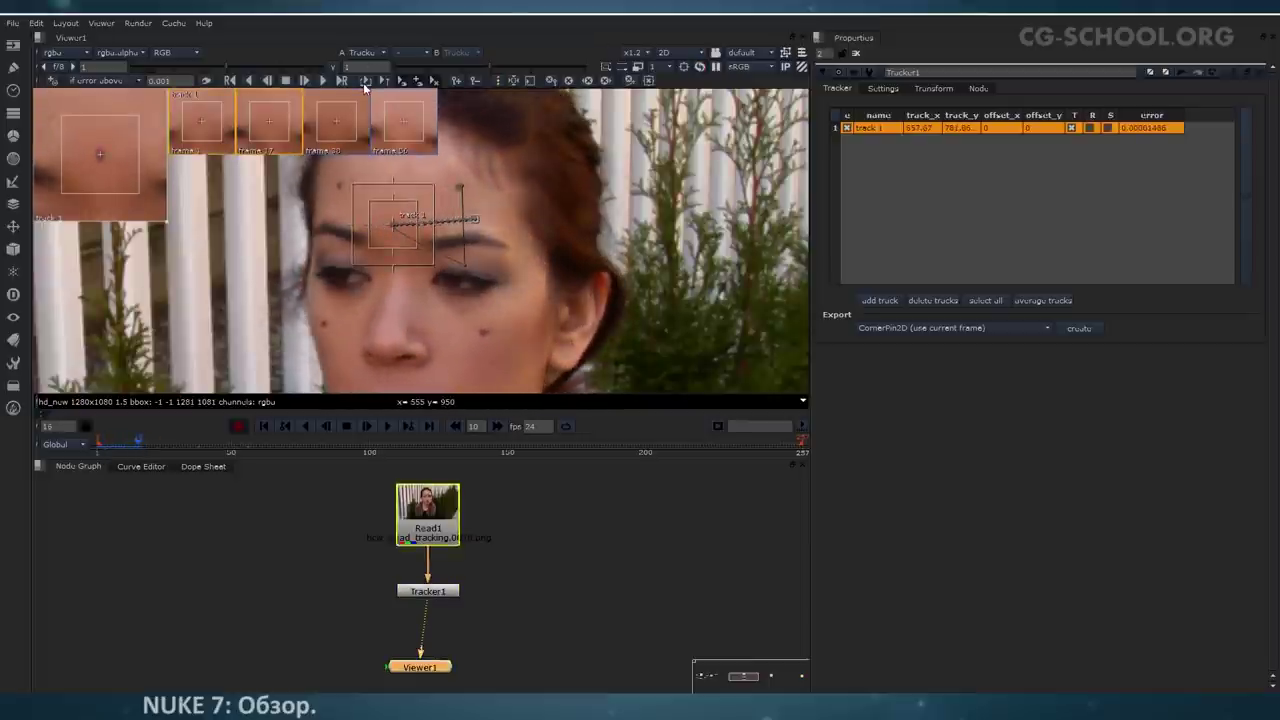
pyautogui.press('v')
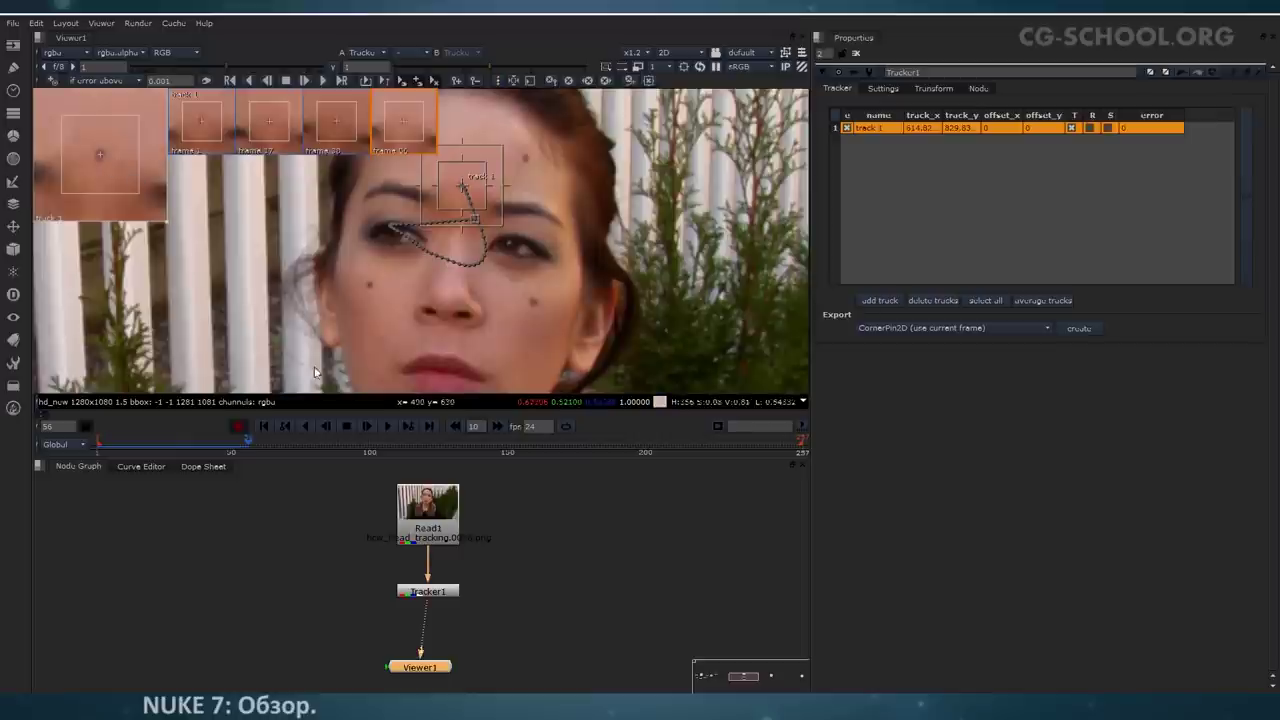
# Step: Check the track at frames 38 and 43 and examine its error curve around frames 43 and 44 in the Curve Editor
pyautogui.click(170, 449)
pyautogui.moveTo(167, 455); pyautogui.dragTo(201, 458)
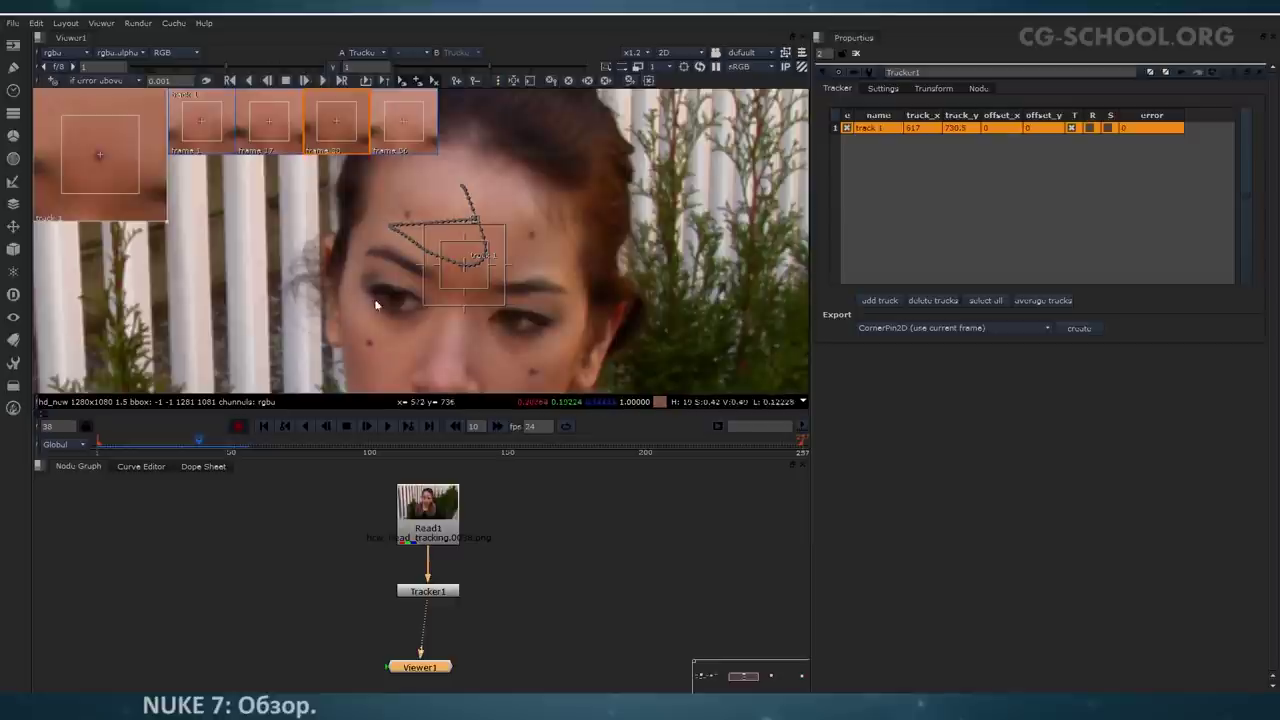
pyautogui.moveTo(197, 447)
pyautogui.mouseDown()
pyautogui.moveTo(138, 451)
pyautogui.moveTo(231, 450)
pyautogui.moveTo(212, 452)
pyautogui.mouseUp()
pyautogui.click(157, 467)
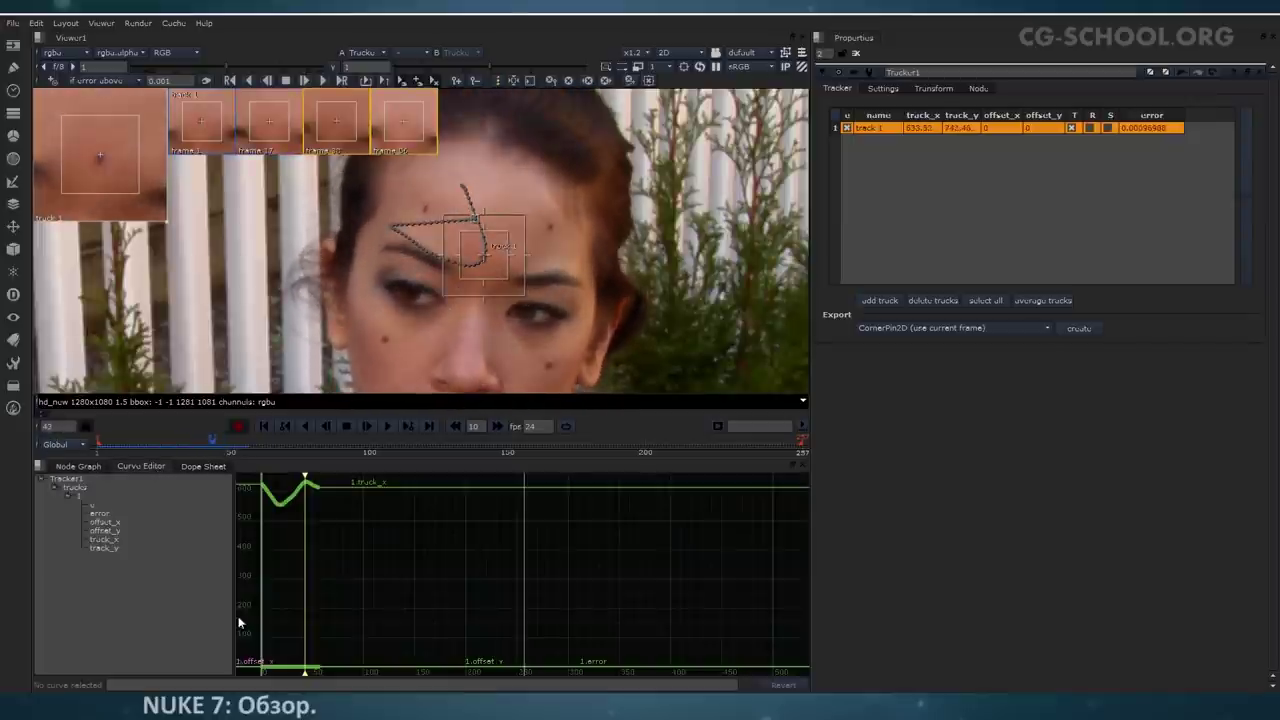
pyautogui.click(141, 514)
pyautogui.moveTo(380, 629); pyautogui.dragTo(245, 676)
pyautogui.press('f')
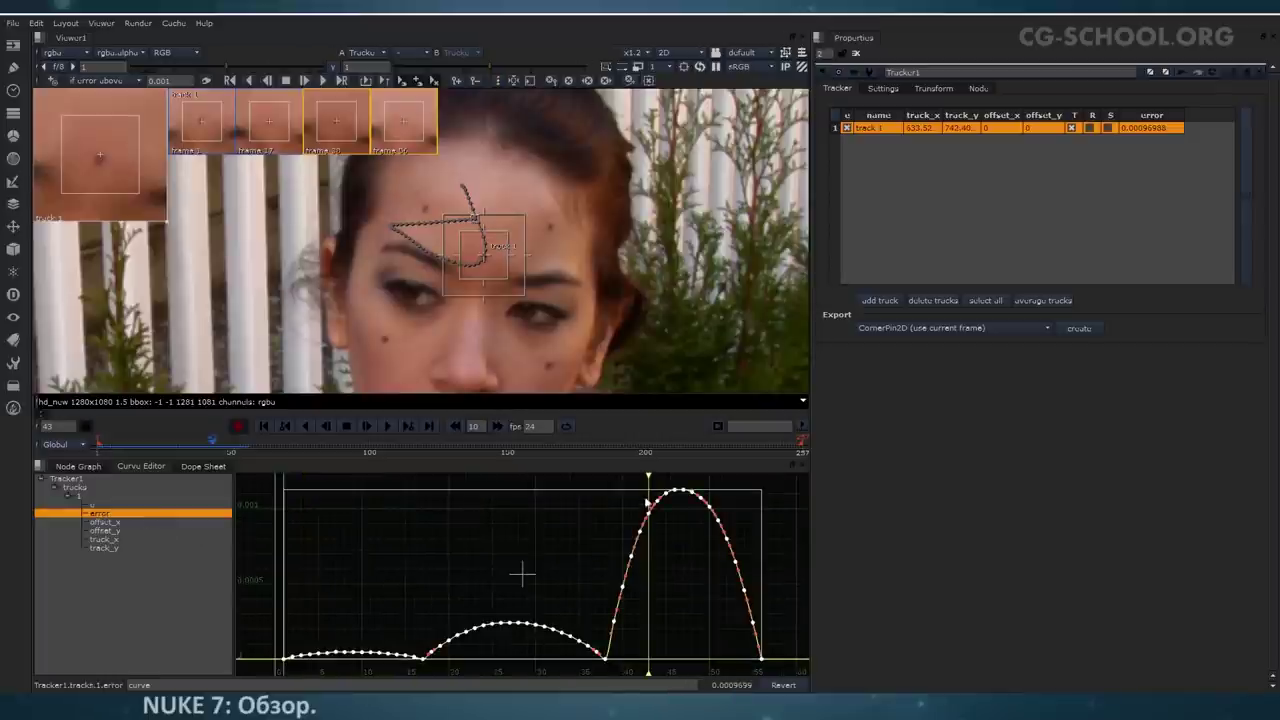
pyautogui.moveTo(648, 481); pyautogui.dragTo(656, 633)
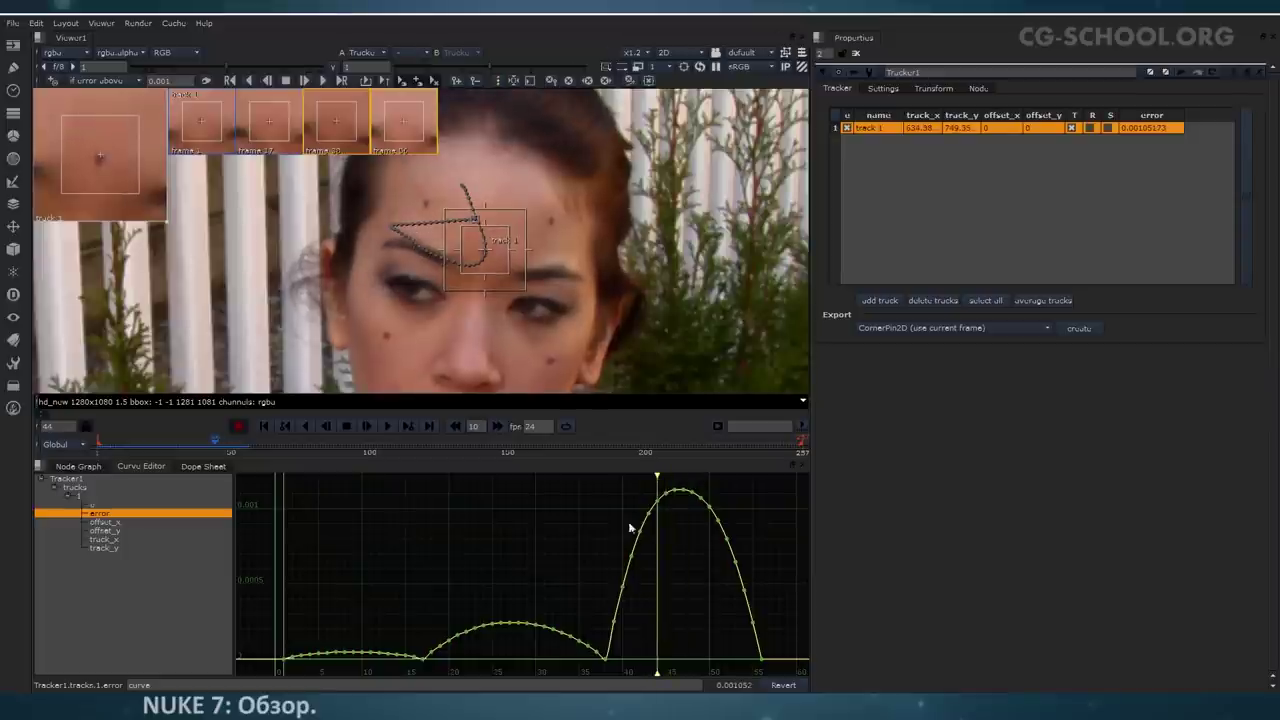
pyautogui.moveTo(656, 479); pyautogui.dragTo(648, 484)
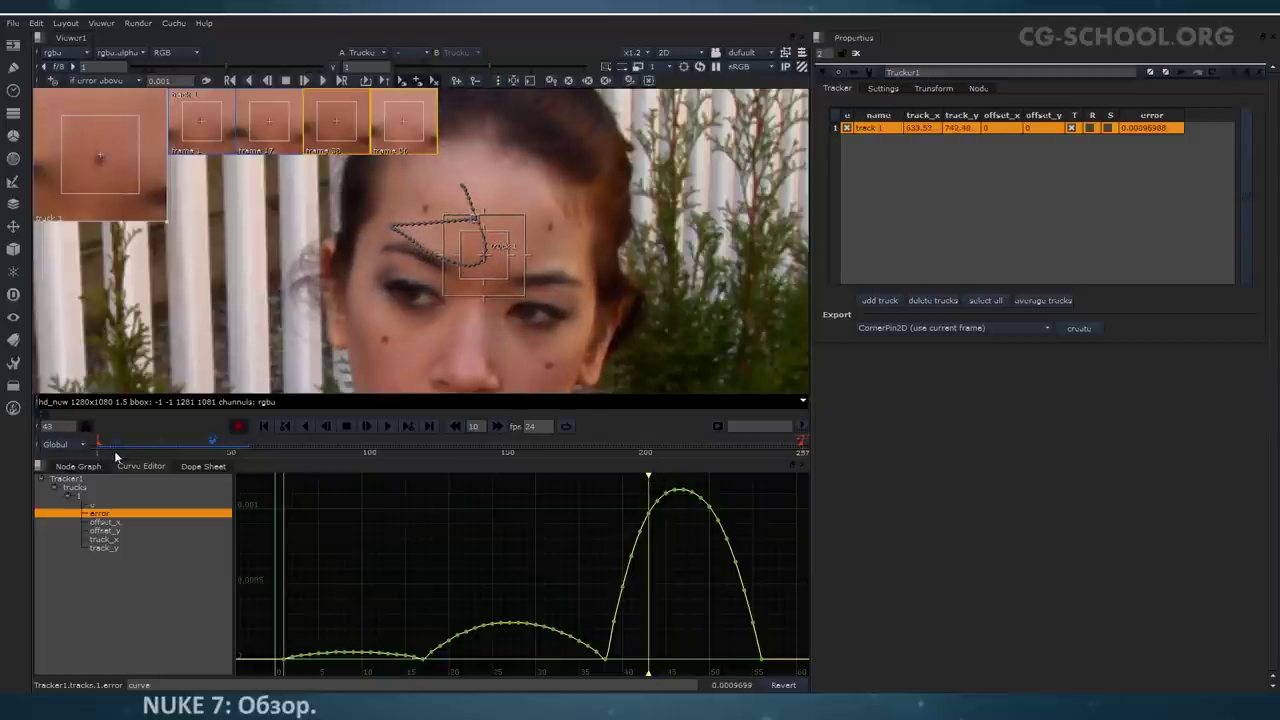
pyautogui.click(80, 466)
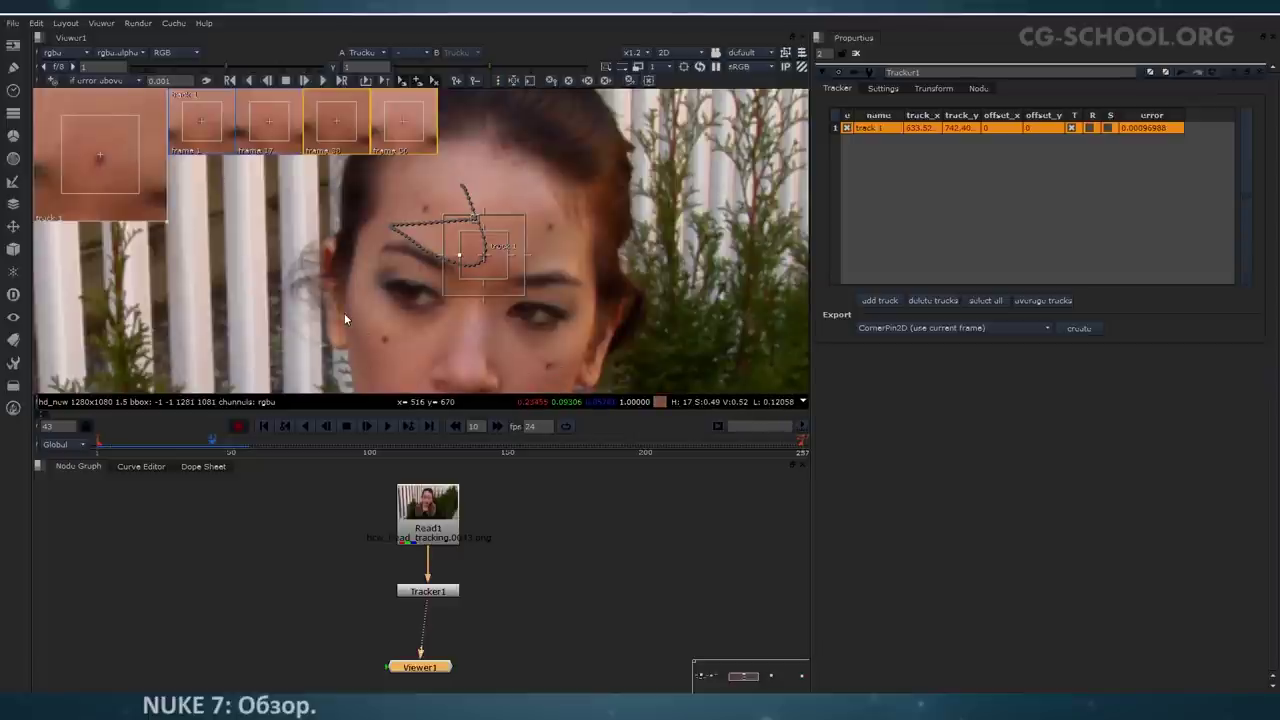
# Step: Correct track 1's position on the forehead mark with new keyframes at frames 44 and 41
pyautogui.click(229, 442)
pyautogui.moveTo(229, 445); pyautogui.dragTo(215, 442)
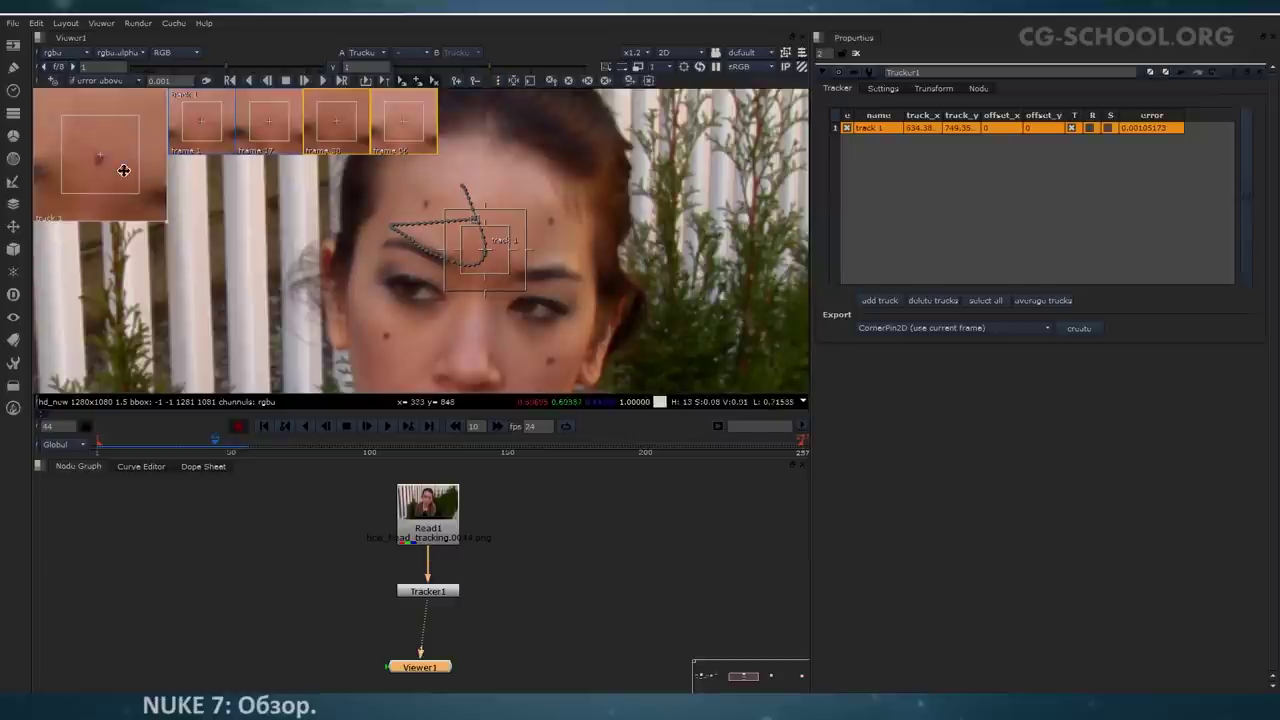
pyautogui.moveTo(116, 163); pyautogui.dragTo(112, 156)
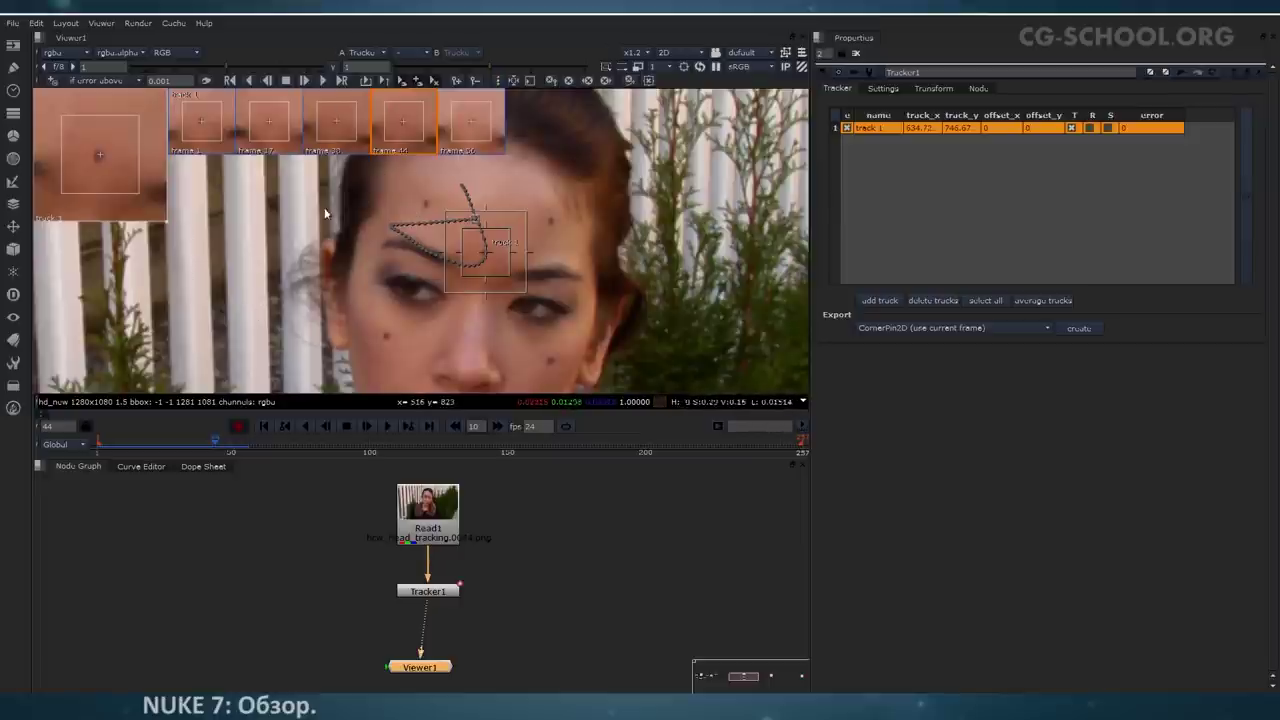
pyautogui.click(206, 450)
pyautogui.moveTo(107, 164); pyautogui.dragTo(104, 162)
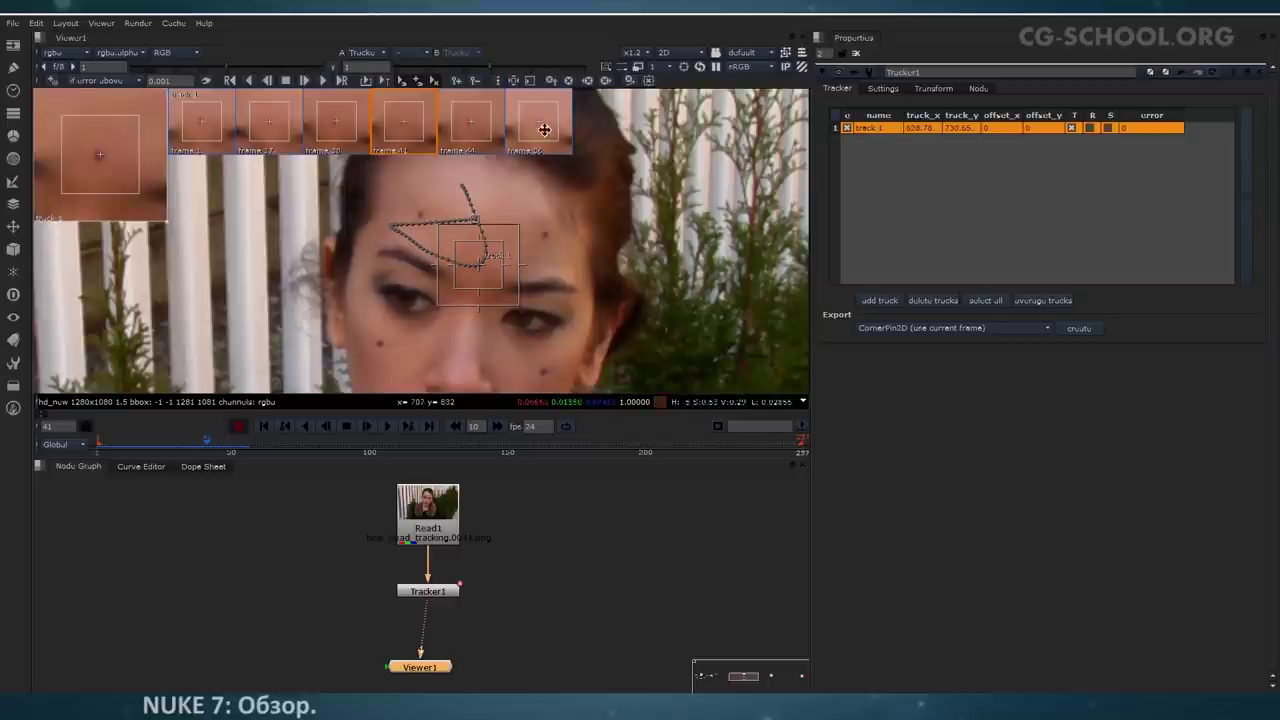
# Step: Look through Tracker1's export types and its own transform modes
pyautogui.click(1021, 329)
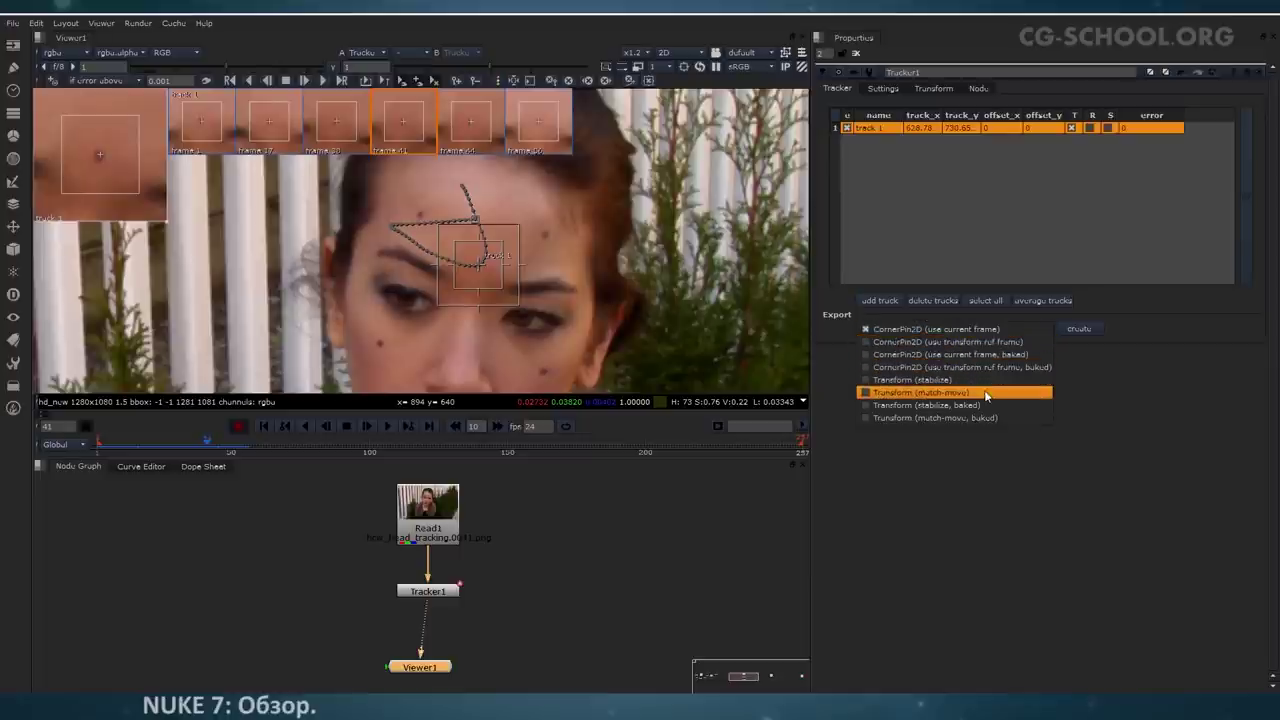
pyautogui.click(935, 417)
pyautogui.click(923, 88)
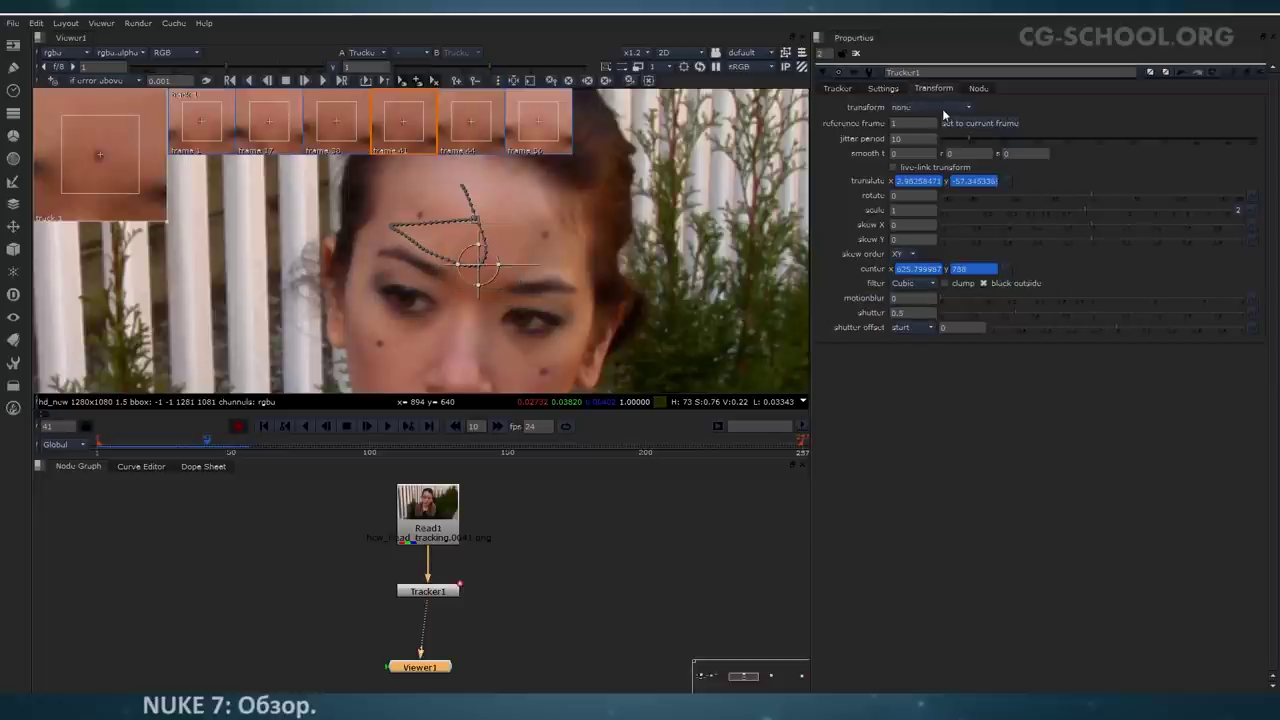
pyautogui.click(935, 107)
pyautogui.click(837, 88)
# Step: Export track 1 as a Transform (stabilize) node
pyautogui.click(960, 328)
pyautogui.click(950, 380)
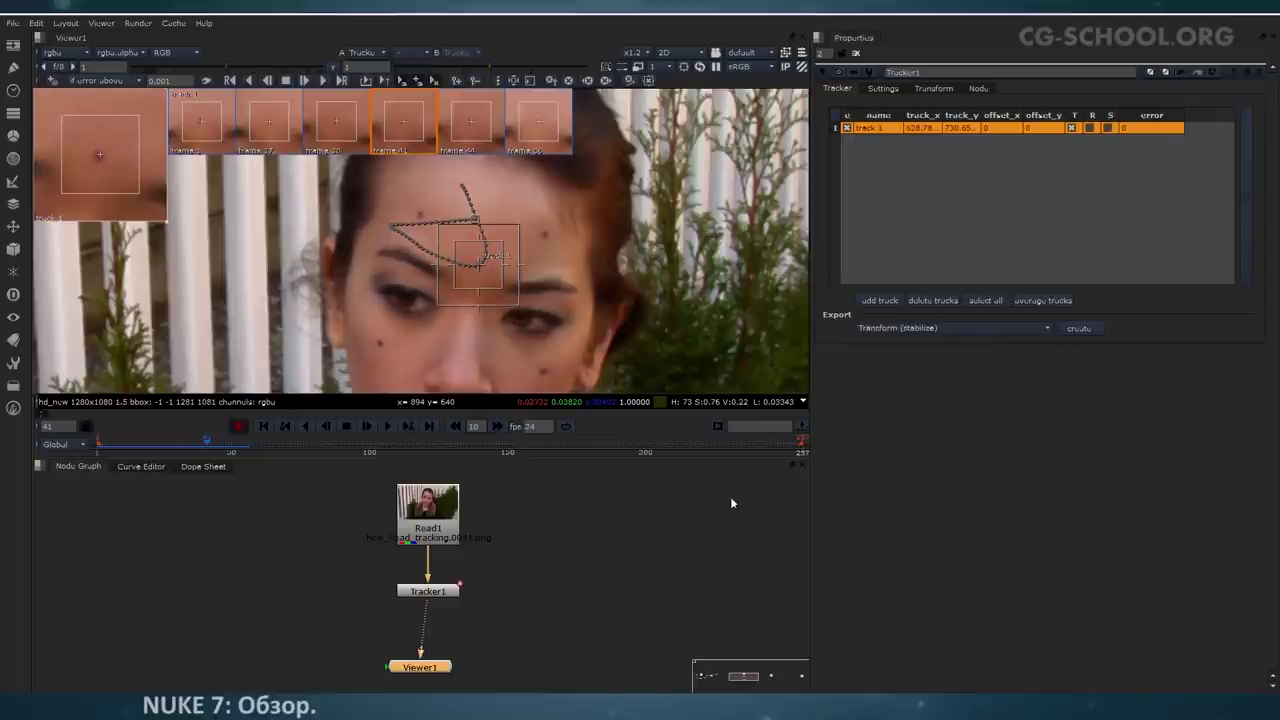
pyautogui.click(1083, 328)
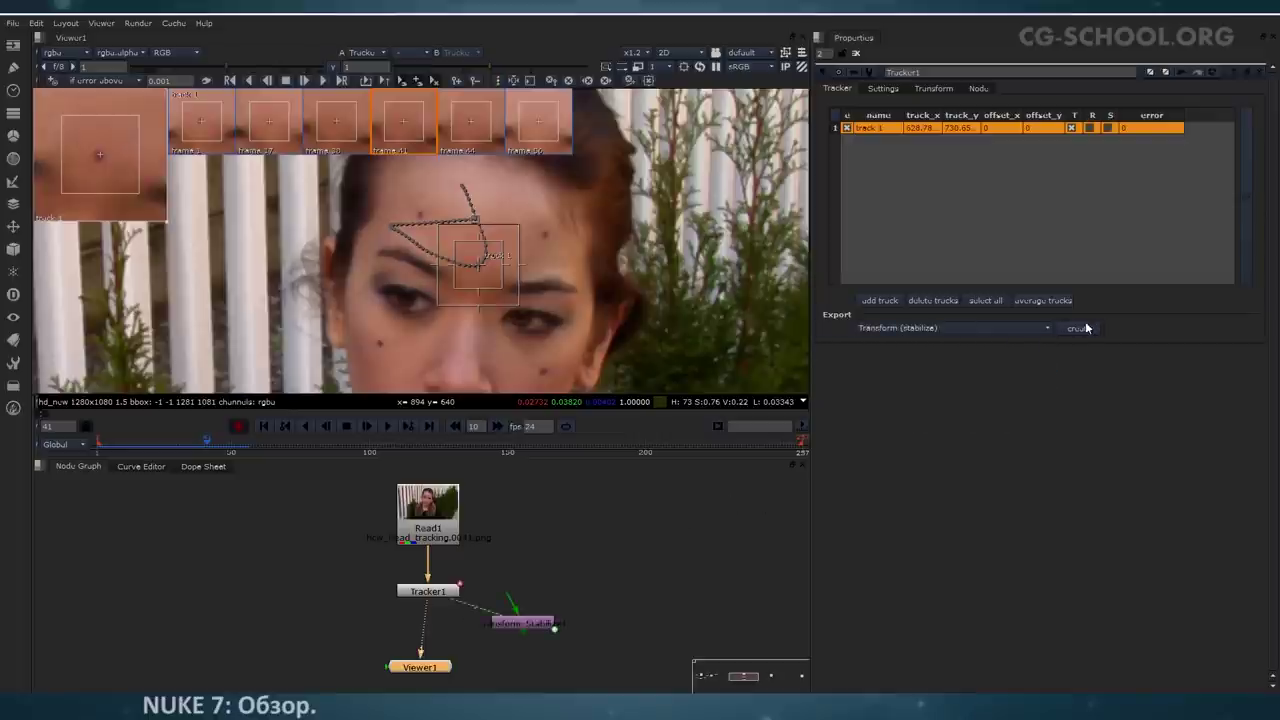
# Step: Place the stabilize node beside Tracker1, connect its input to Read1 and show its output in Viewer1
pyautogui.moveTo(520, 623); pyautogui.dragTo(316, 603)
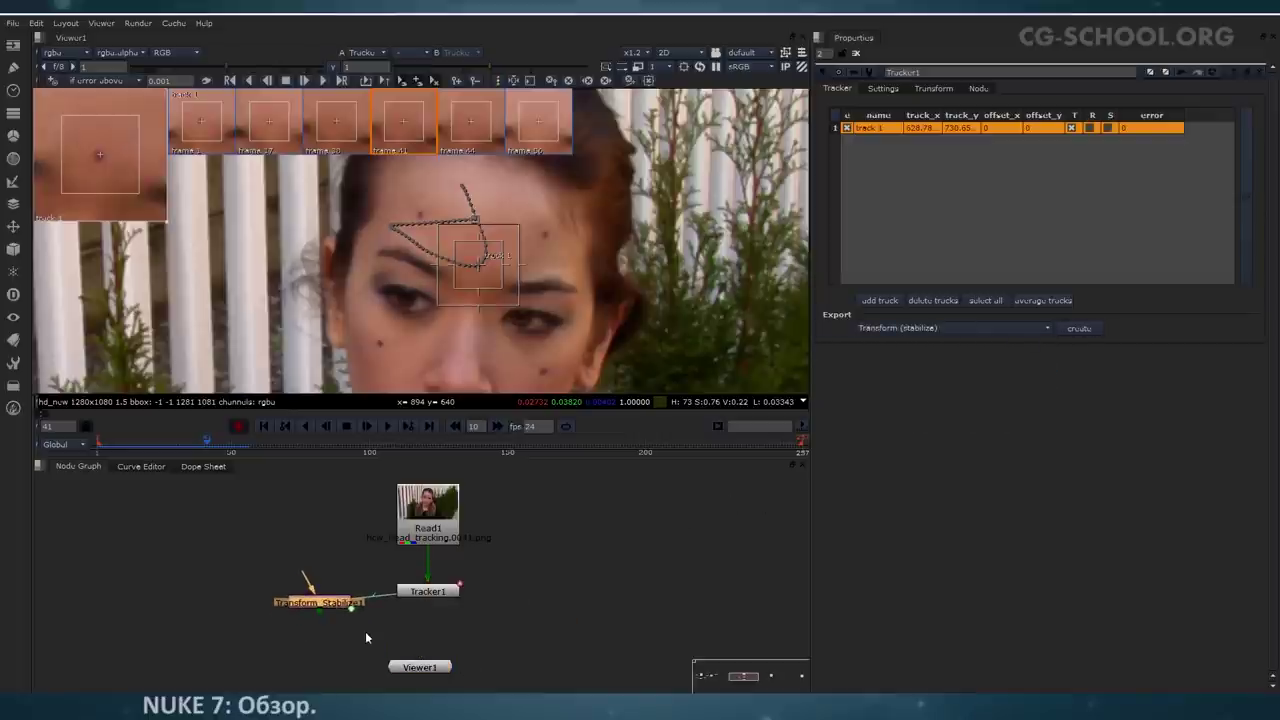
pyautogui.moveTo(411, 669); pyautogui.dragTo(315, 669)
pyautogui.click(338, 605)
pyautogui.press('1')
pyautogui.moveTo(305, 575); pyautogui.dragTo(397, 545)
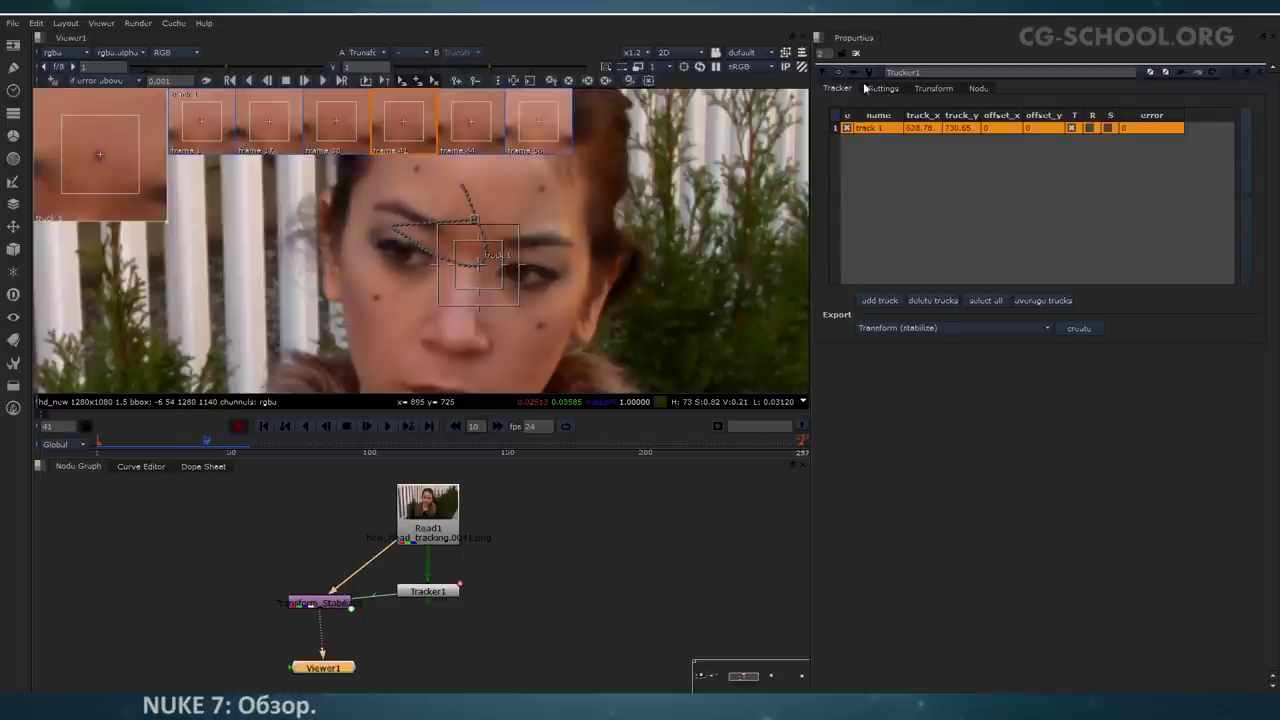
# Step: Close all open node properties and show the whole stabilized frame in the viewer
pyautogui.click(855, 55)
pyautogui.scroll(-3, 453, 305)
pyautogui.moveTo(474, 319); pyautogui.dragTo(462, 267, button='middle')
pyautogui.scroll(-3, 462, 270)
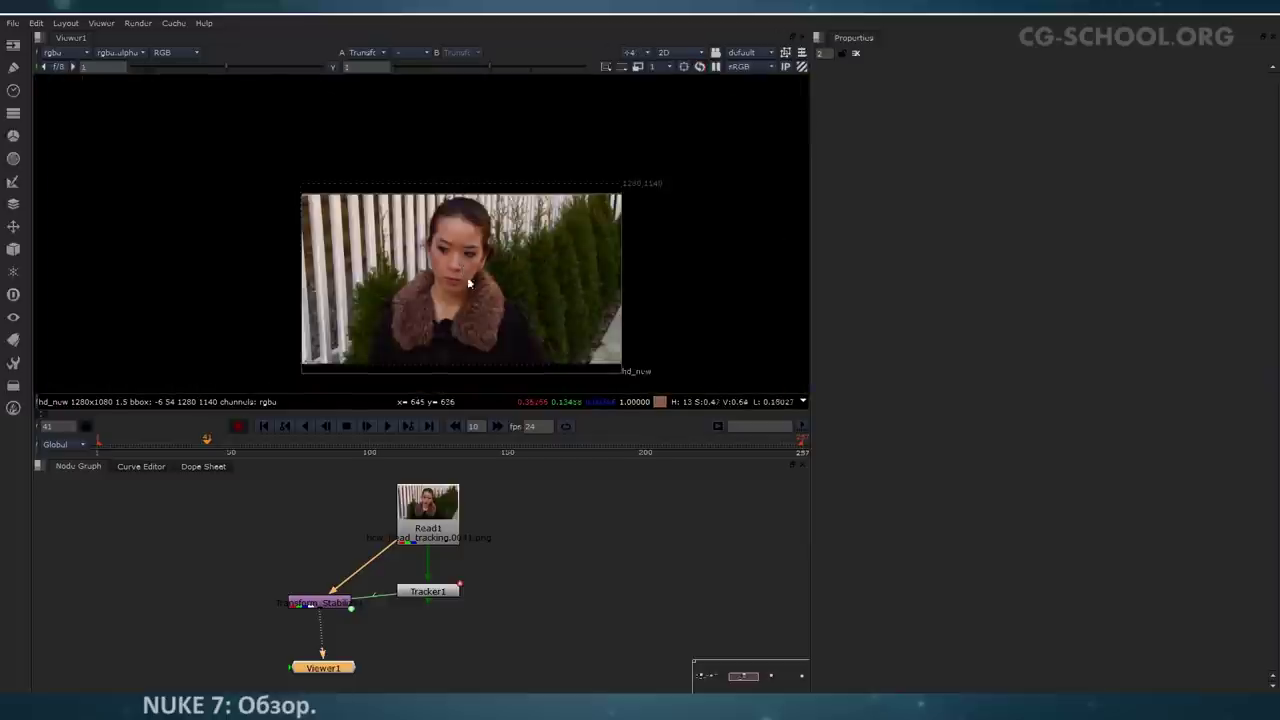
# Step: Scrub the stabilized head footage back from frame 41 to frame 25 to check the stabilization
pyautogui.click(141, 444)
pyautogui.moveTo(139, 444)
pyautogui.mouseDown()
pyautogui.moveTo(190, 443)
pyautogui.moveTo(124, 444)
pyautogui.moveTo(163, 443)
pyautogui.mouseUp()
pyautogui.click(460, 598)
pyautogui.moveTo(434, 584); pyautogui.dragTo(454, 583, button='middle')
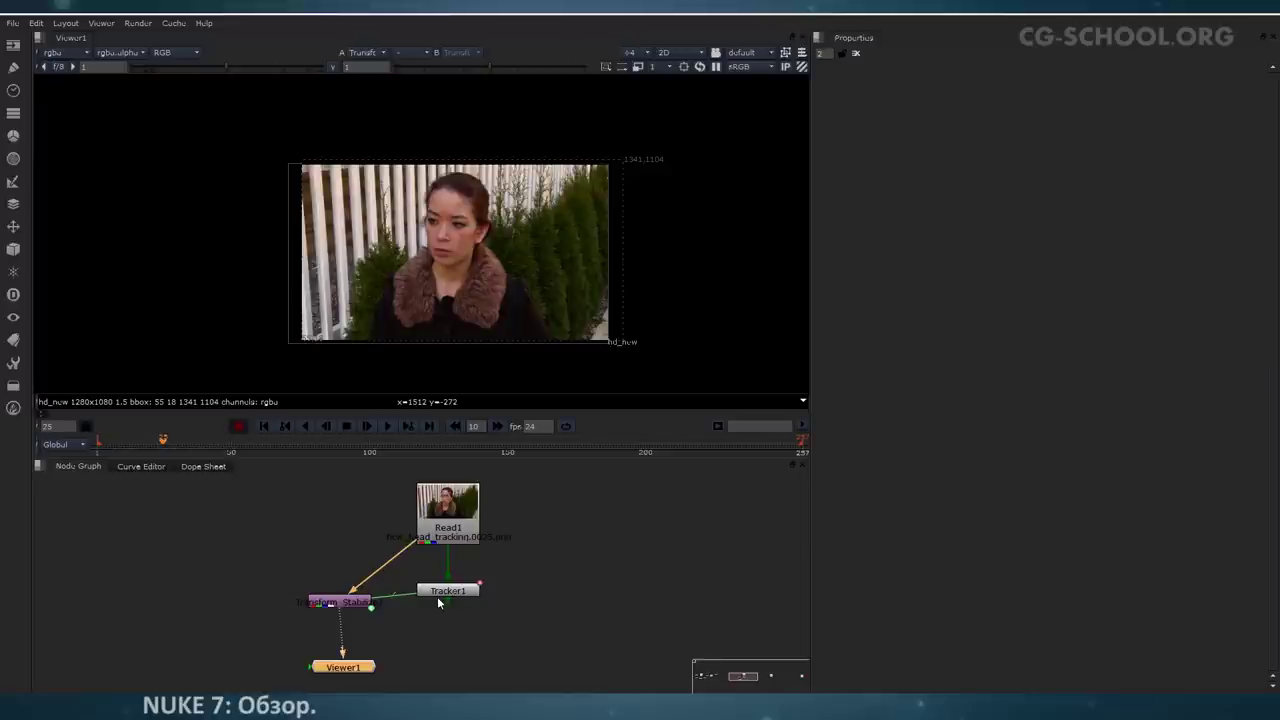
# Step: Add a RotoPaint node apart from the tracking nodes and show its output in Viewer1
pyautogui.moveTo(438, 598); pyautogui.dragTo(397, 602, button='middle')
pyautogui.moveTo(514, 594); pyautogui.dragTo(475, 597, button='middle')
pyautogui.click(516, 575)
pyautogui.press('p')
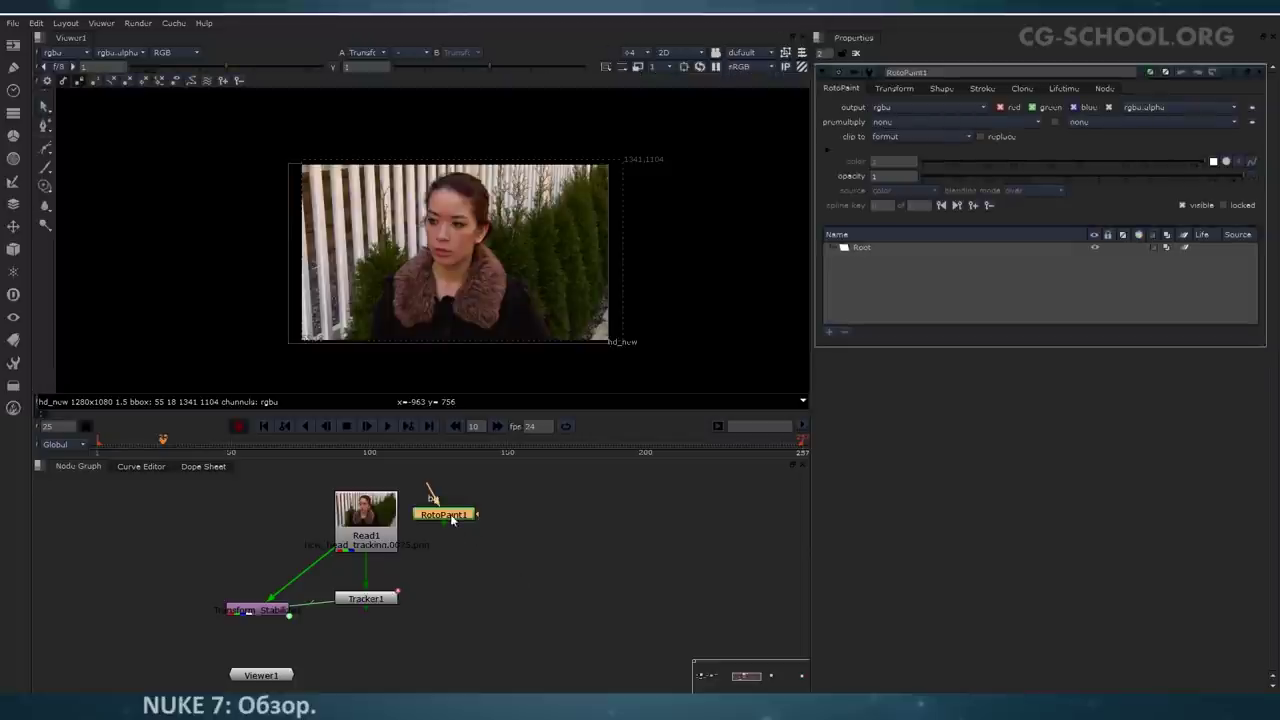
pyautogui.moveTo(452, 519); pyautogui.dragTo(559, 548)
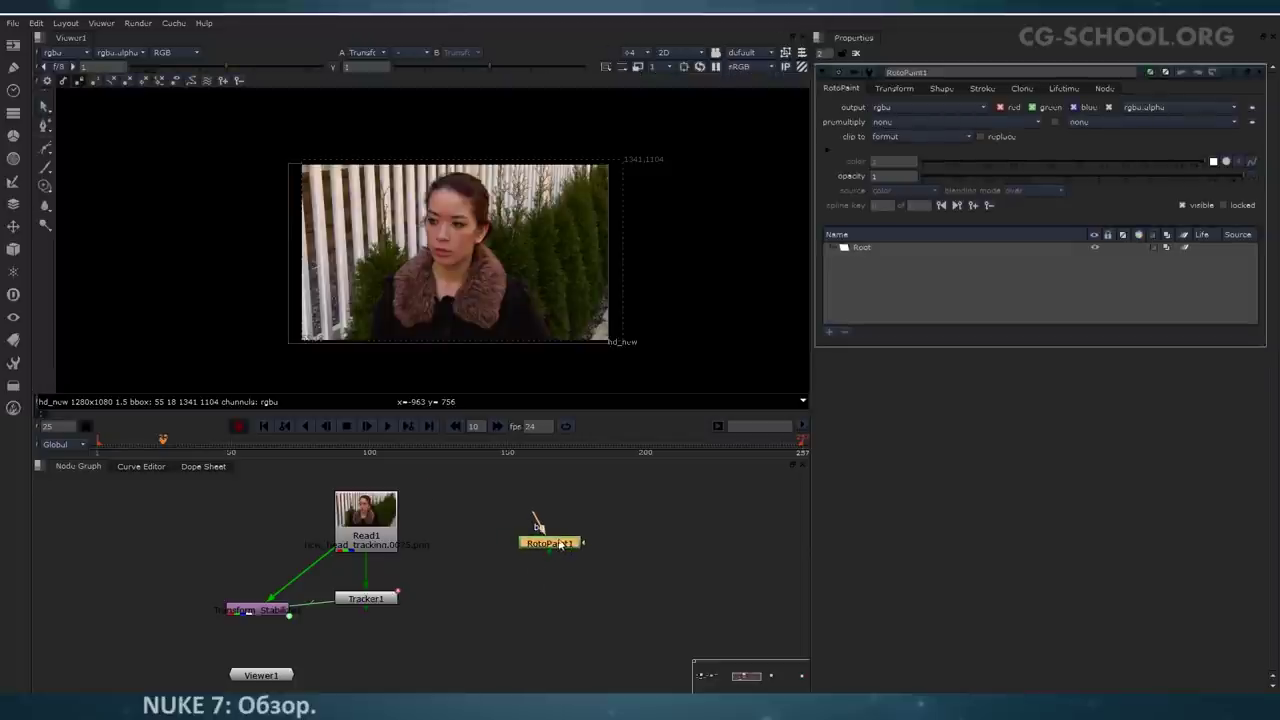
pyautogui.press('1')
pyautogui.moveTo(265, 676); pyautogui.dragTo(551, 612)
pyautogui.scroll(3, 462, 281)
pyautogui.scroll(-1, 466, 289)
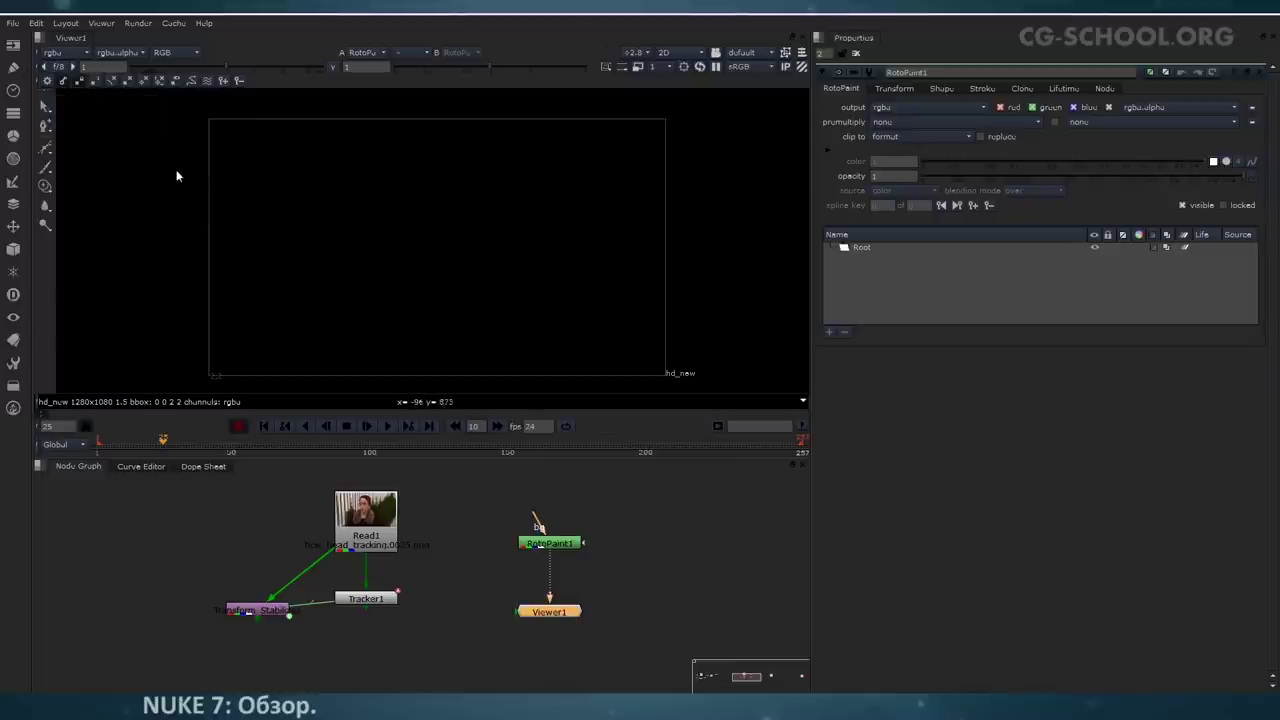
# Step: Draw a Rectangle shape about 787 by 515 px in the middle of the RotoPaint frame
pyautogui.click(43, 148)
pyautogui.rightClick(50, 148)
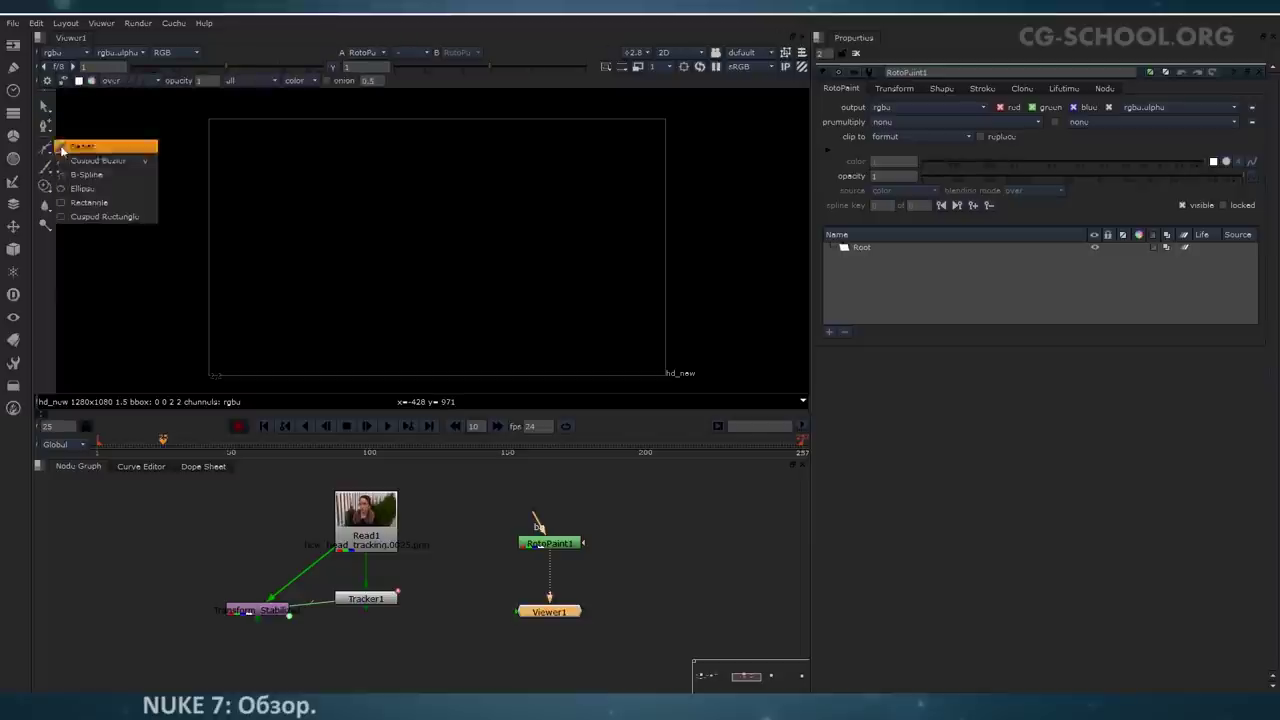
pyautogui.click(95, 203)
pyautogui.moveTo(319, 183); pyautogui.dragTo(598, 304)
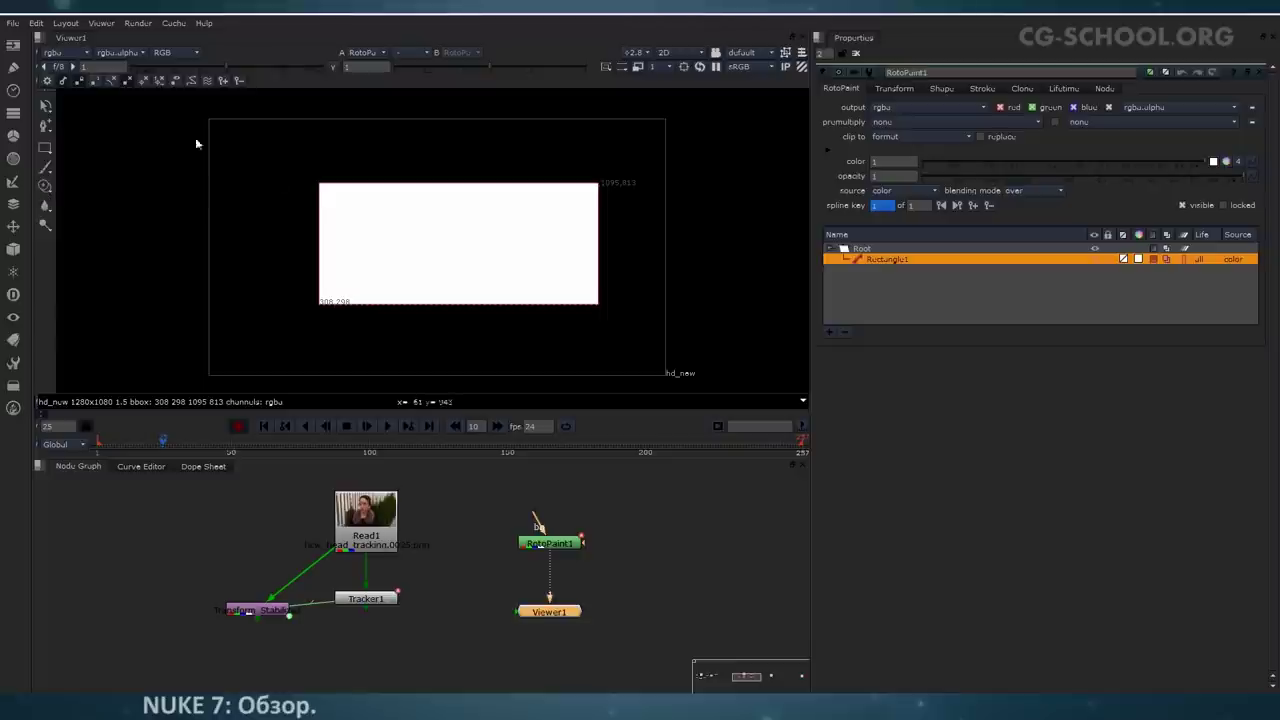
# Step: Select all the rectangle's points, toggle the transform handle display and move the shape about 54 px right and 34 px down
pyautogui.moveTo(286, 144); pyautogui.dragTo(606, 312)
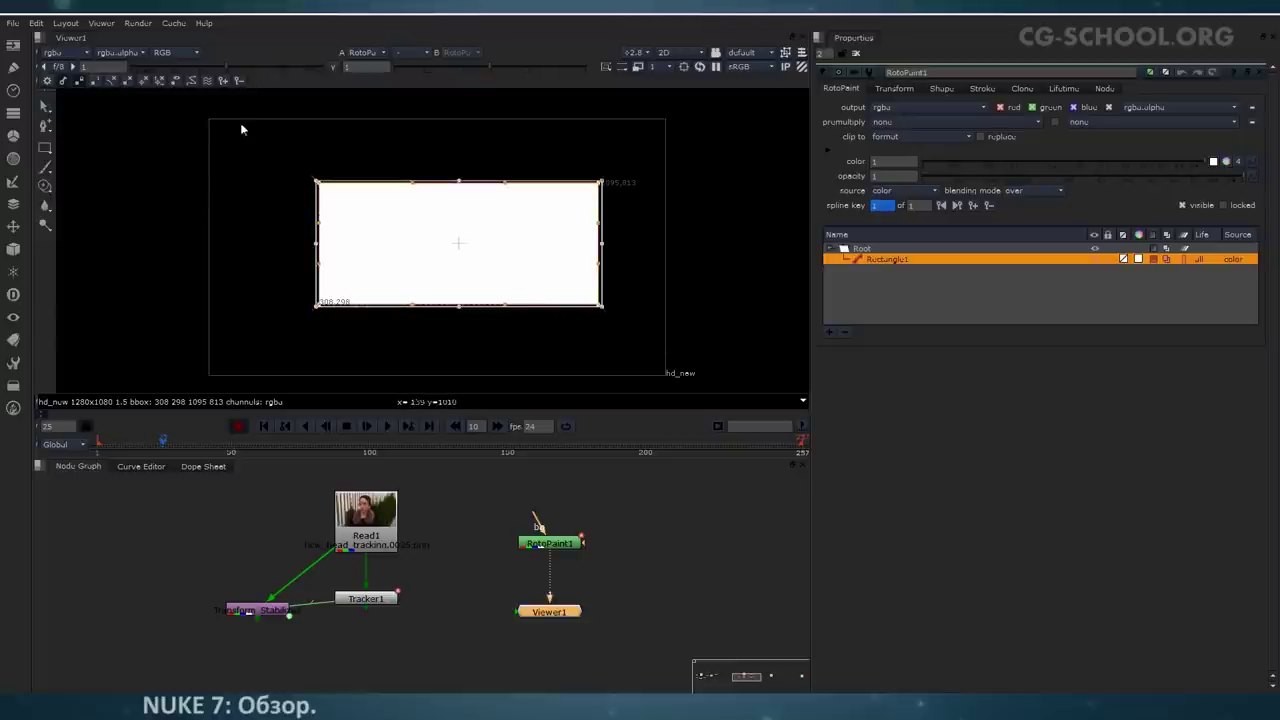
pyautogui.click(143, 82)
pyautogui.click(143, 82)
pyautogui.click(143, 82)
pyautogui.click(143, 82)
pyautogui.click(143, 83)
pyautogui.click(144, 83)
pyautogui.moveTo(474, 251); pyautogui.dragTo(516, 272)
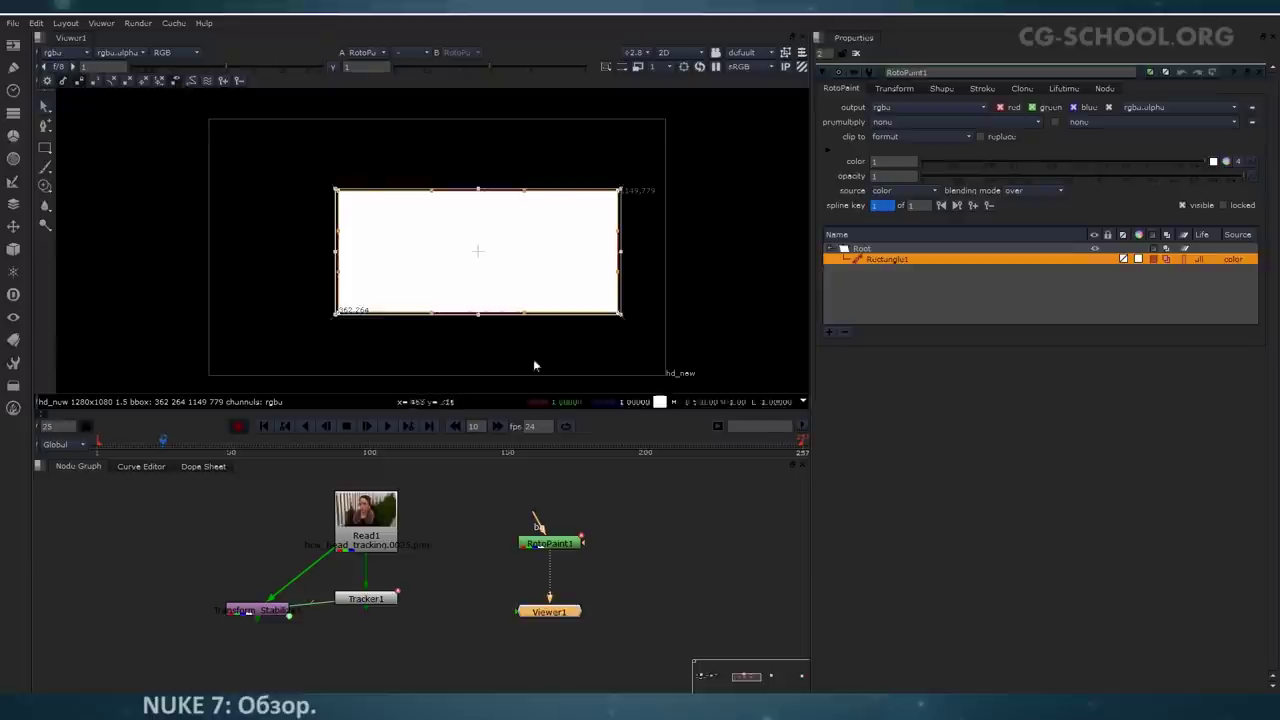
pyautogui.click(277, 180)
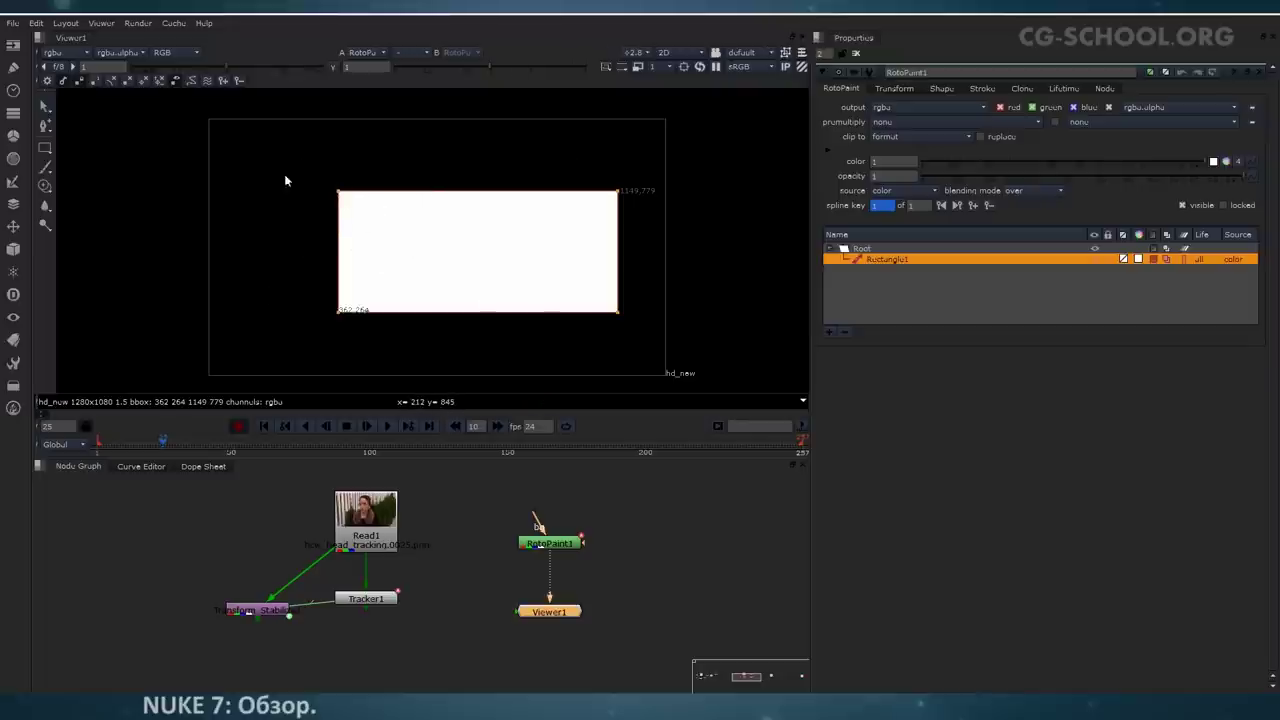
# Step: Reshape the rectangle's left edge by moving its upper-left point inward and its lower-left point outward, and reposition the upper-left point
pyautogui.moveTo(337, 191); pyautogui.dragTo(445, 190)
pyautogui.moveTo(340, 309); pyautogui.dragTo(287, 308)
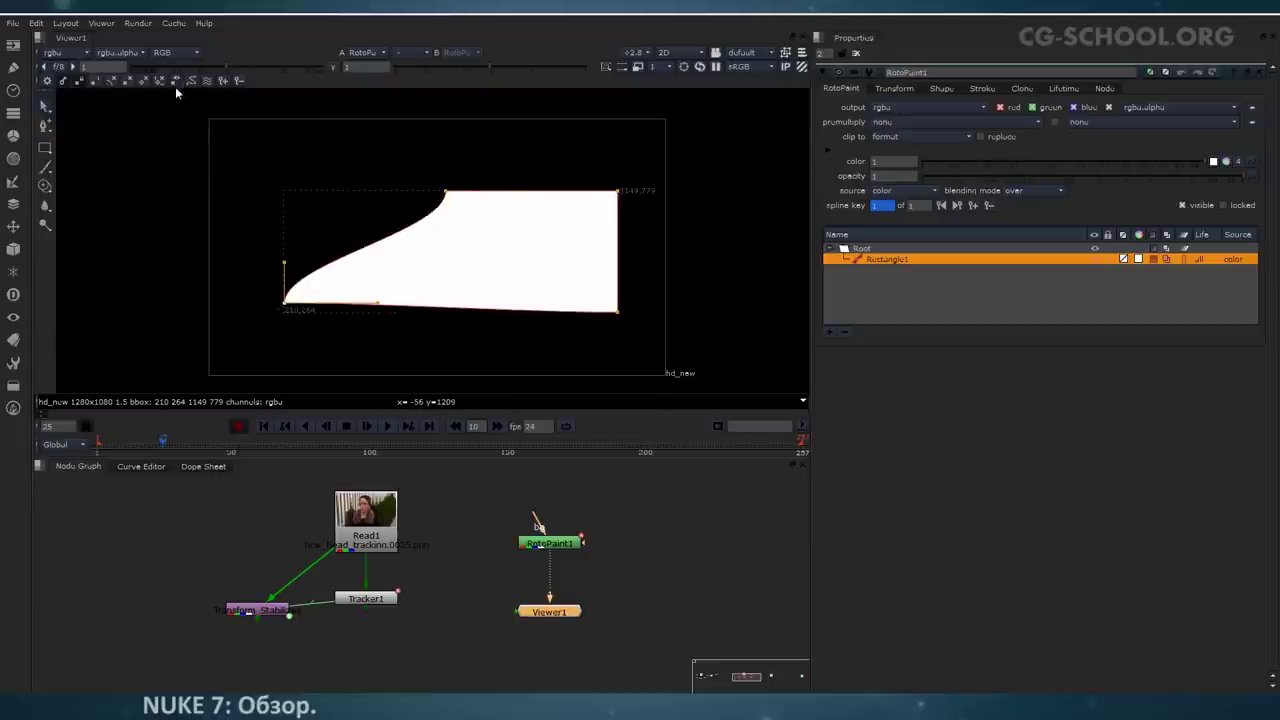
pyautogui.click(426, 152)
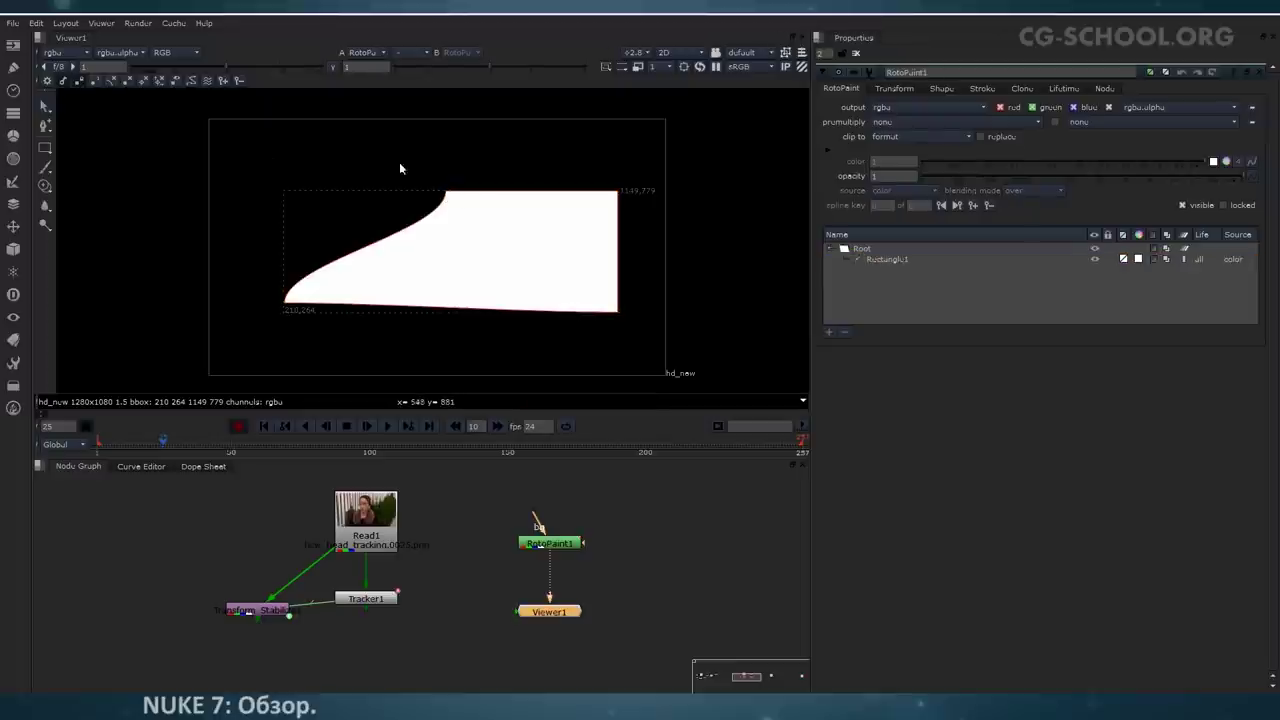
pyautogui.click(446, 195)
pyautogui.click(431, 177)
pyautogui.click(446, 197)
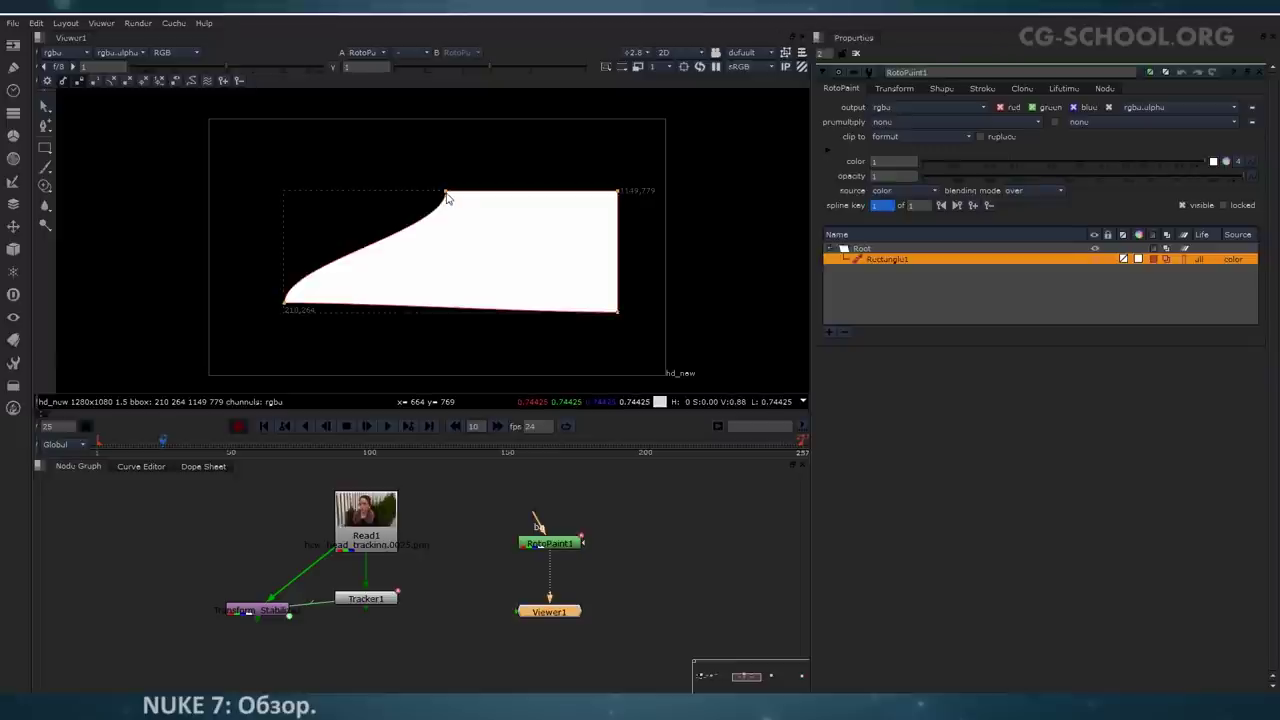
pyautogui.moveTo(446, 197); pyautogui.dragTo(362, 189)
pyautogui.click(443, 168)
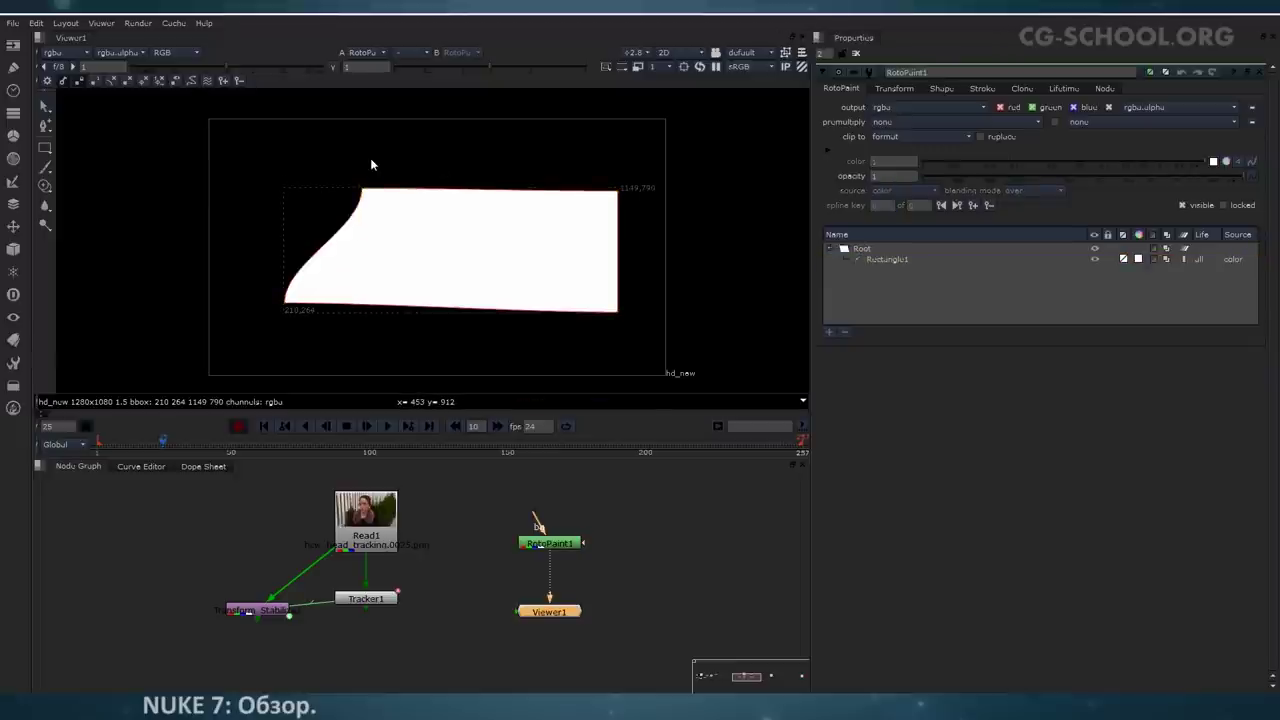
# Step: Delete the Rectangle1 shape from the RotoPaint node
pyautogui.click(882, 259)
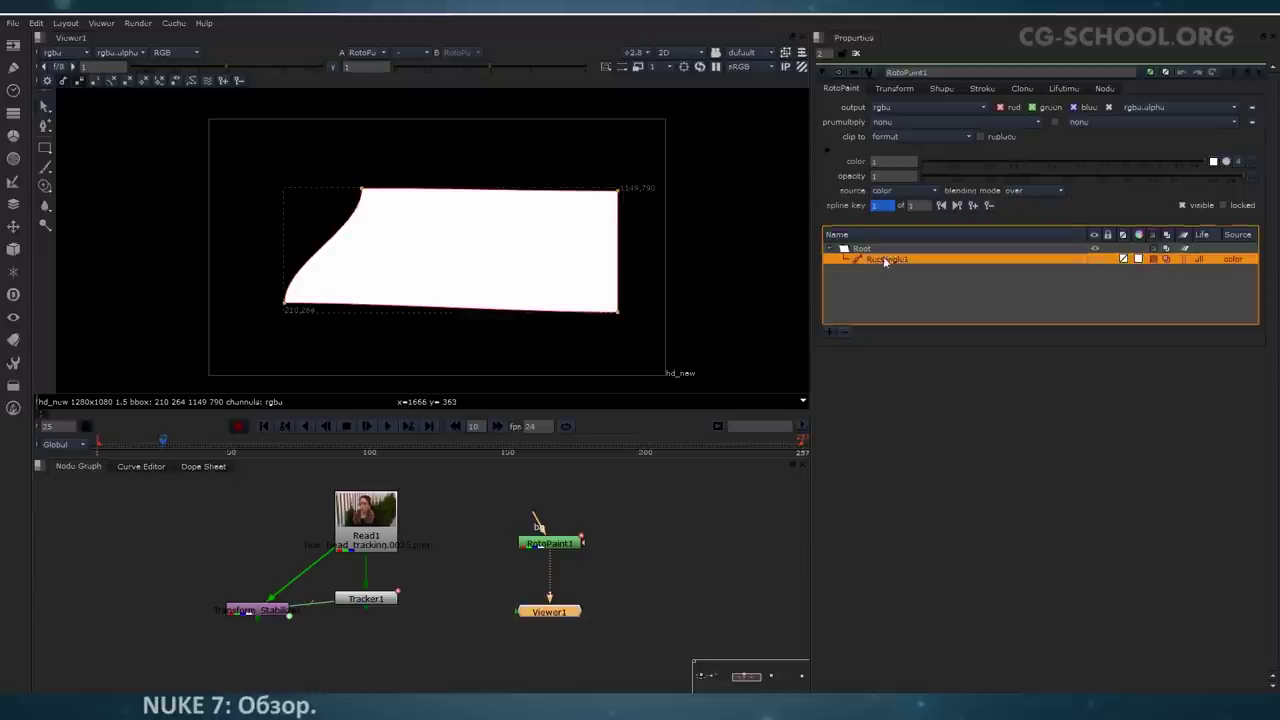
pyautogui.click(844, 331)
pyautogui.click(380, 234)
# Step: Draw a closed four-point Cusped Bezier about 837 px wide and pull its lower-right corner down
pyautogui.click(43, 152)
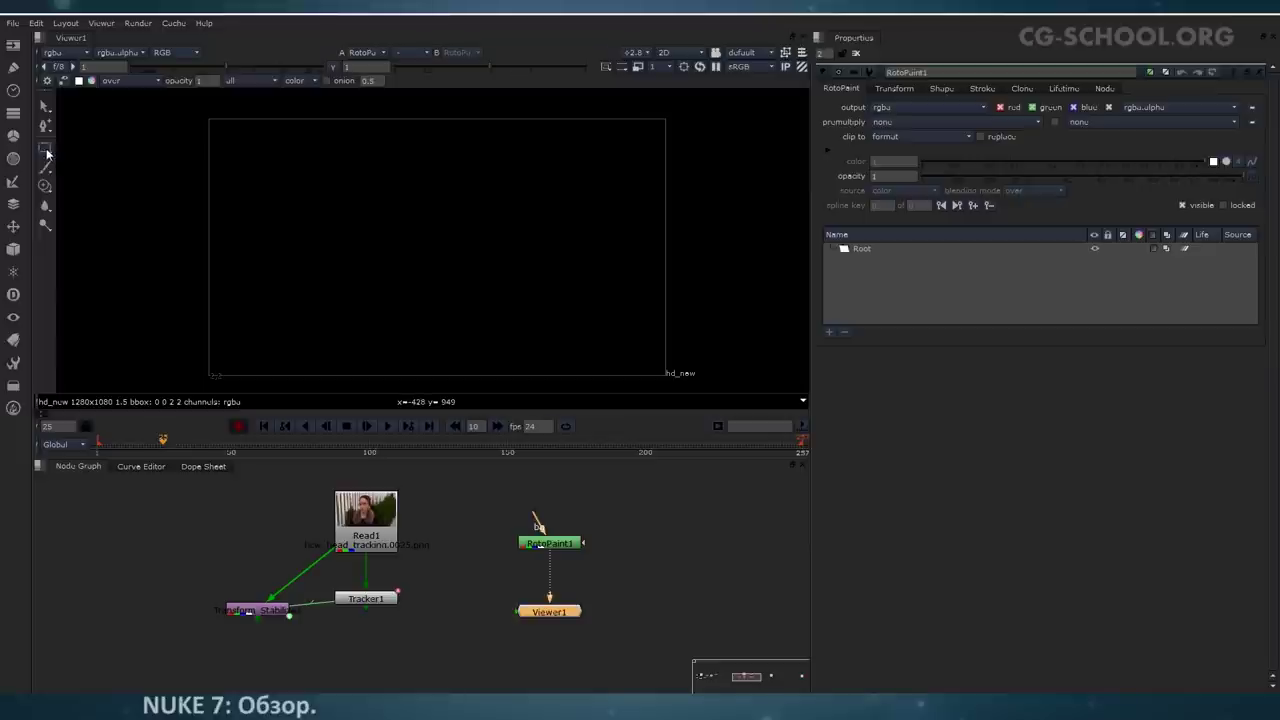
pyautogui.rightClick(45, 150)
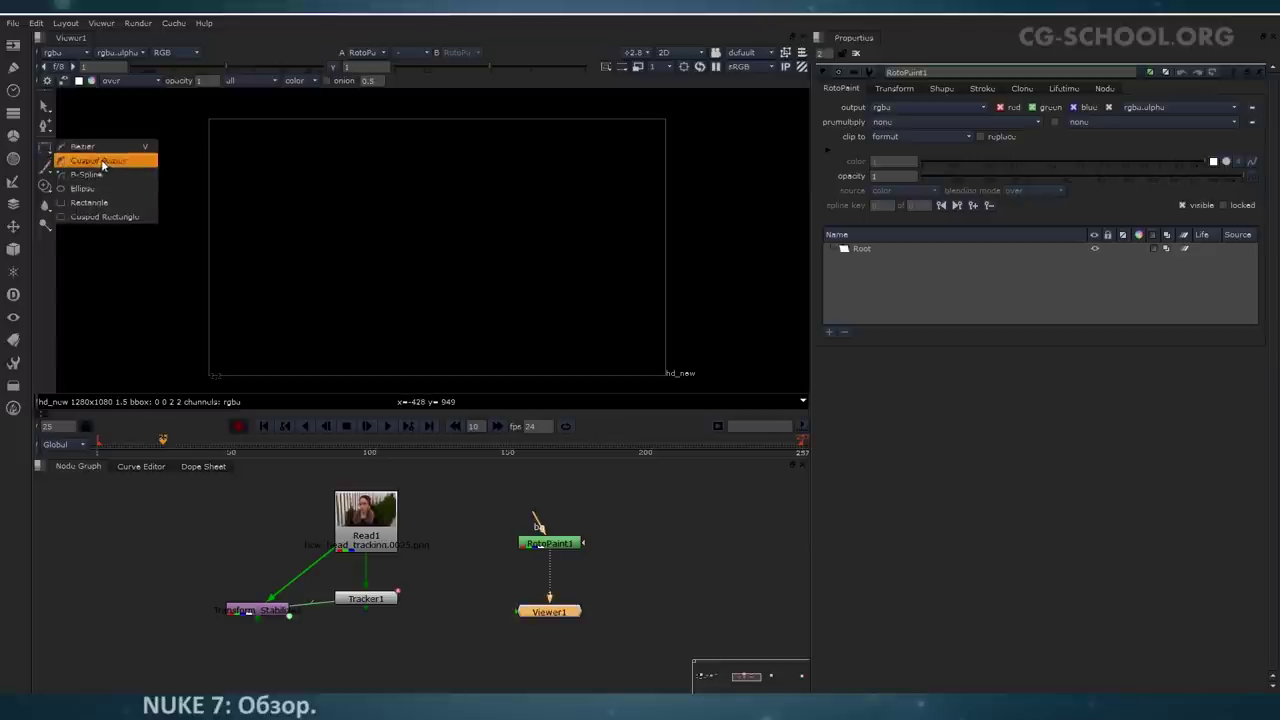
pyautogui.click(100, 160)
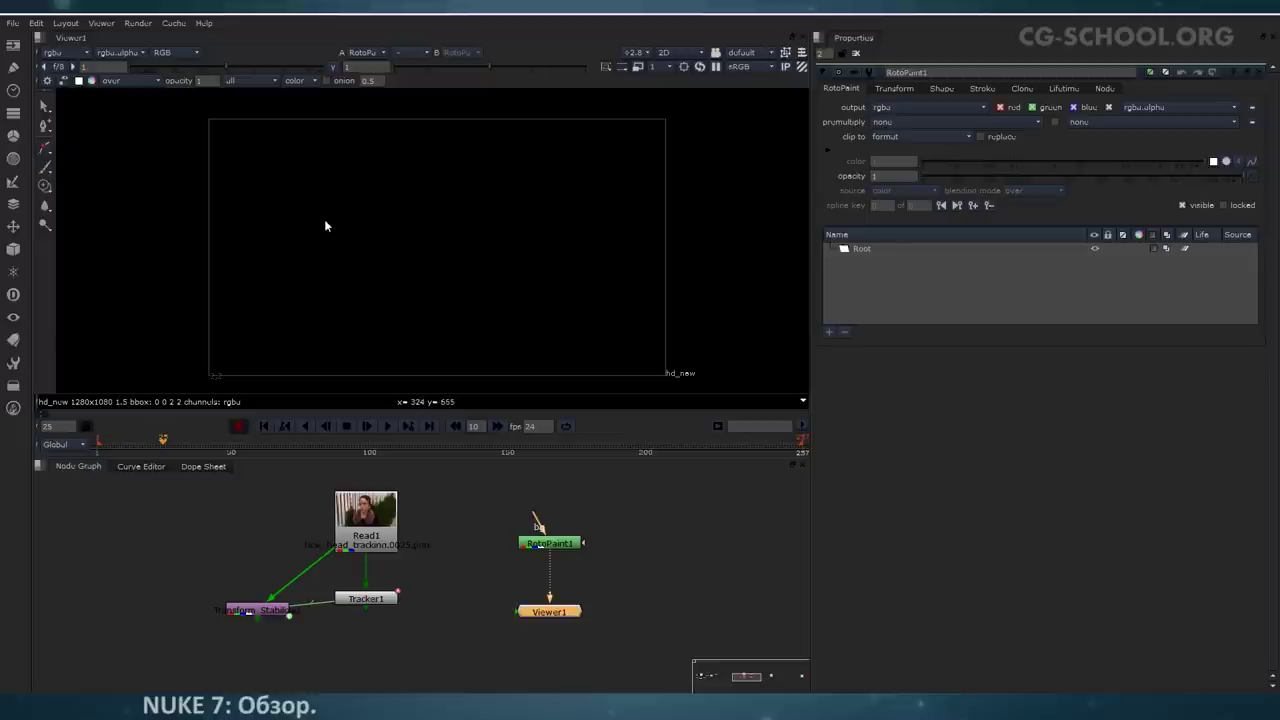
pyautogui.click(295, 168)
pyautogui.click(580, 151)
pyautogui.click(580, 246)
pyautogui.click(284, 280)
pyautogui.click(295, 169)
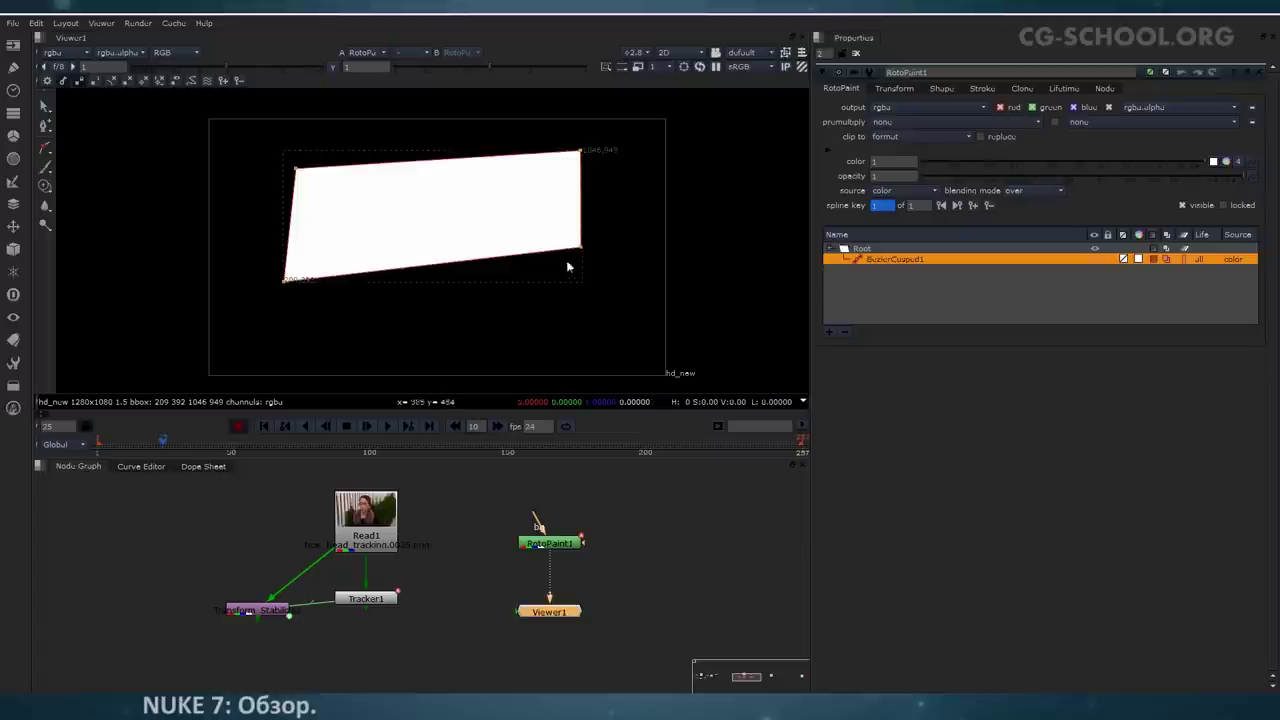
pyautogui.moveTo(580, 247); pyautogui.dragTo(572, 310)
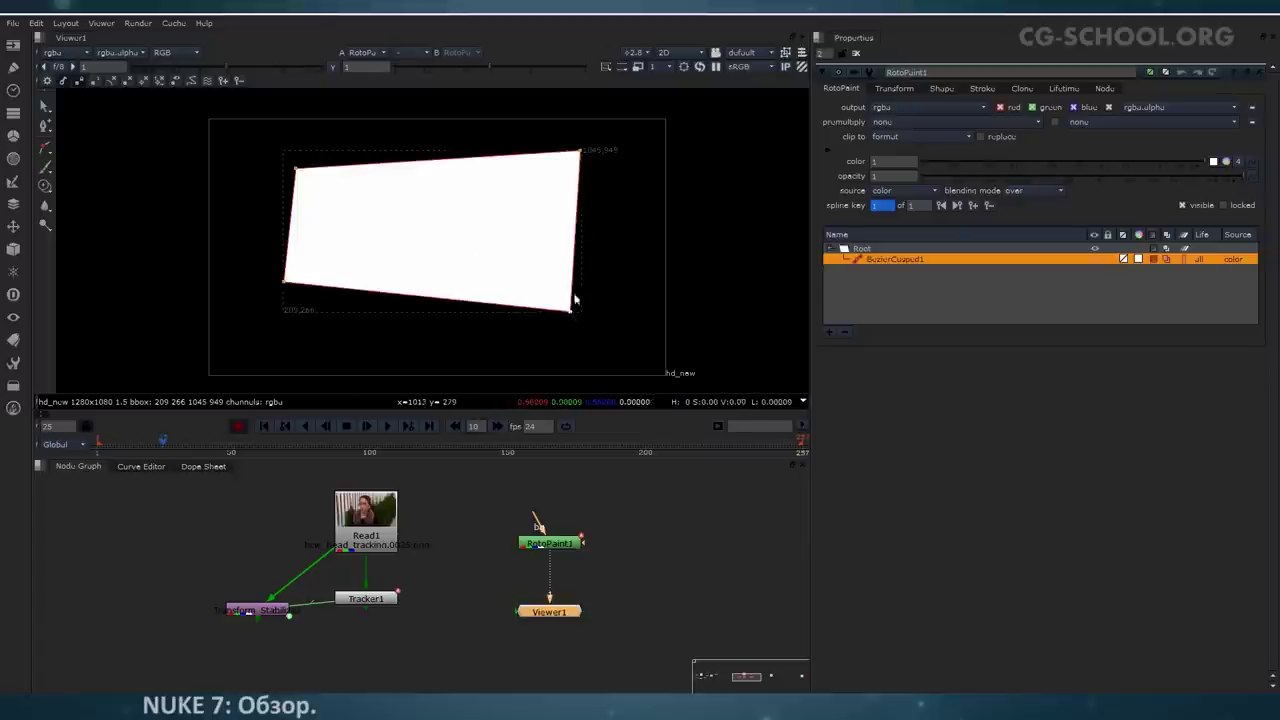
# Step: Draw a closed smooth Bezier shape all the way around the four-cornered cusped shape
pyautogui.click(49, 150)
pyautogui.click(89, 148)
pyautogui.moveTo(227, 191); pyautogui.dragTo(257, 312)
pyautogui.click(315, 334)
pyautogui.click(380, 346)
pyautogui.click(520, 354)
pyautogui.moveTo(613, 325); pyautogui.dragTo(616, 312)
pyautogui.click(624, 212)
pyautogui.click(625, 175)
pyautogui.click(599, 147)
pyautogui.moveTo(555, 130); pyautogui.dragTo(524, 130)
pyautogui.click(430, 131)
pyautogui.click(346, 135)
pyautogui.click(266, 140)
pyautogui.click(257, 162)
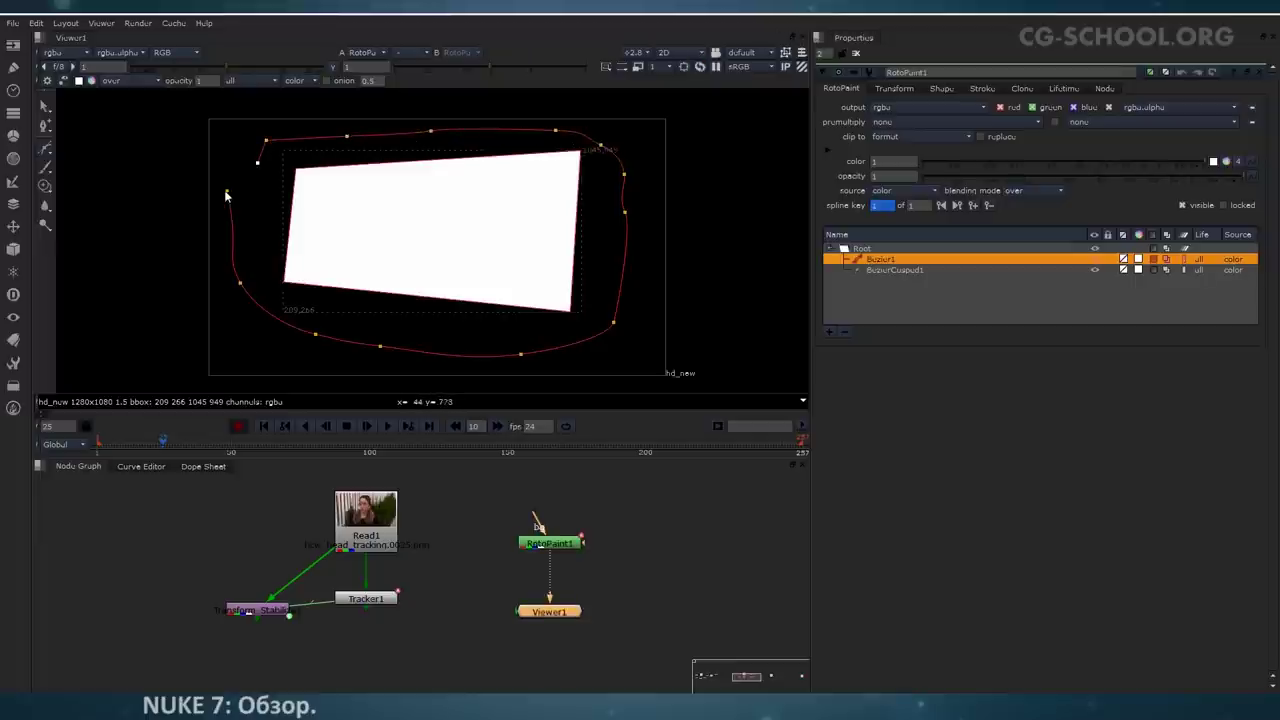
pyautogui.click(227, 191)
# Step: Cusp all points of the outer Bezier shape and delete that shape
pyautogui.rightClick(553, 130)
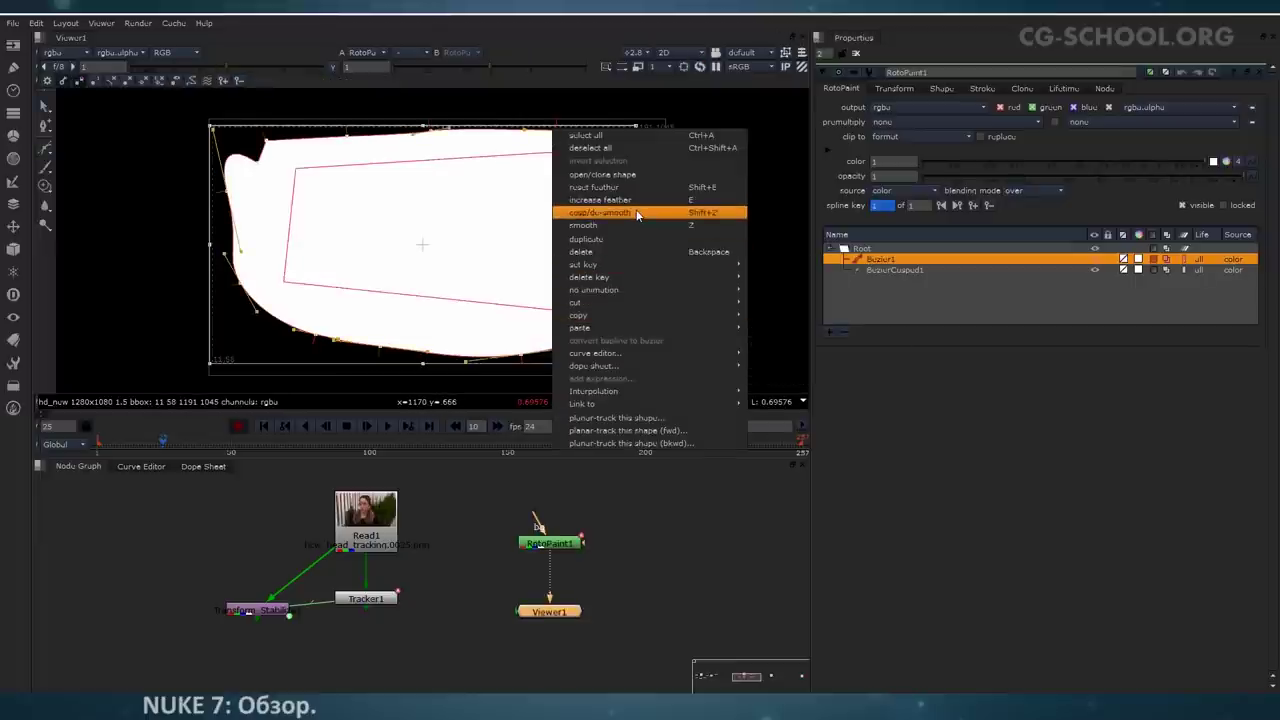
pyautogui.click(625, 212)
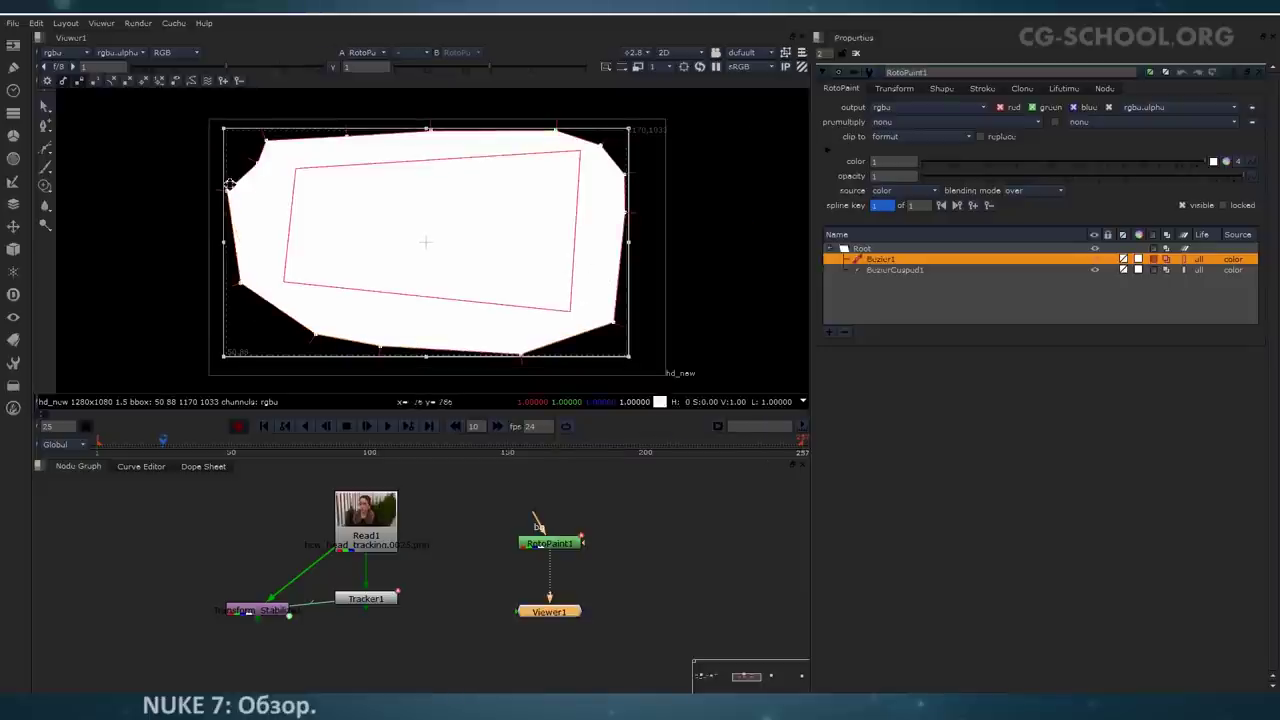
pyautogui.click(848, 334)
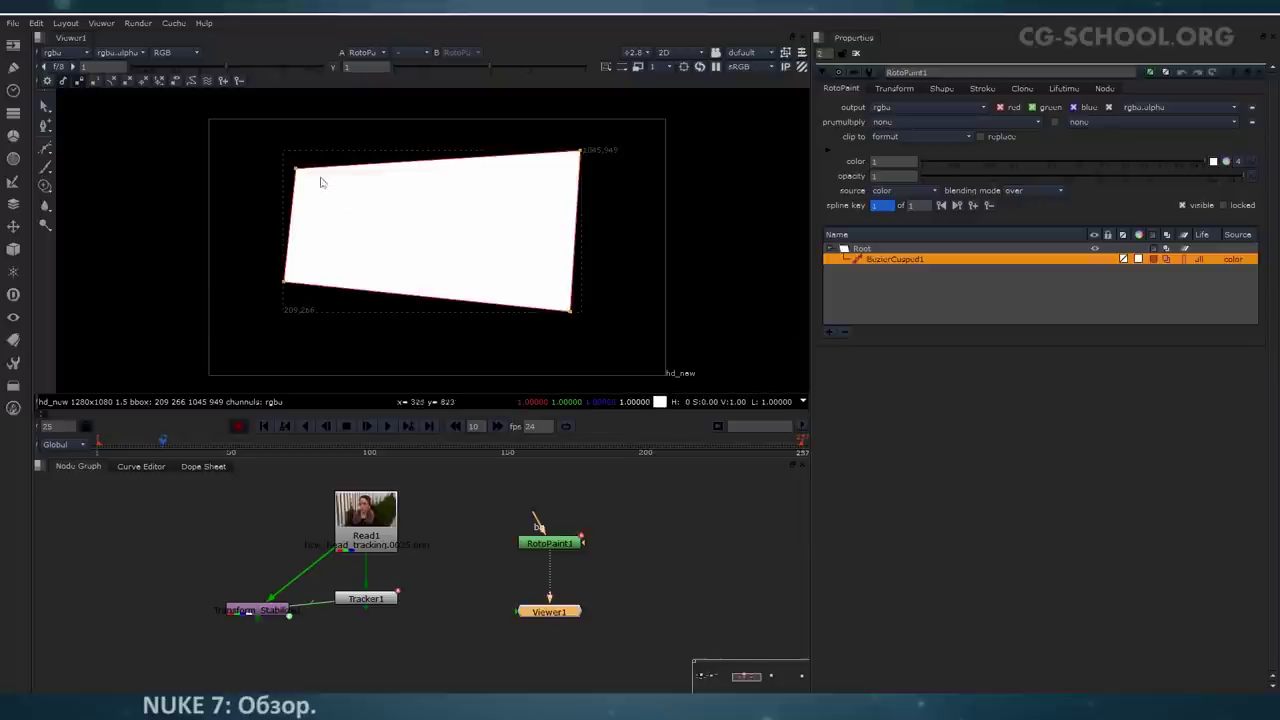
# Step: Draw a second closed Cusped Bezier with six points below the lower-left part of the first one
pyautogui.click(52, 150)
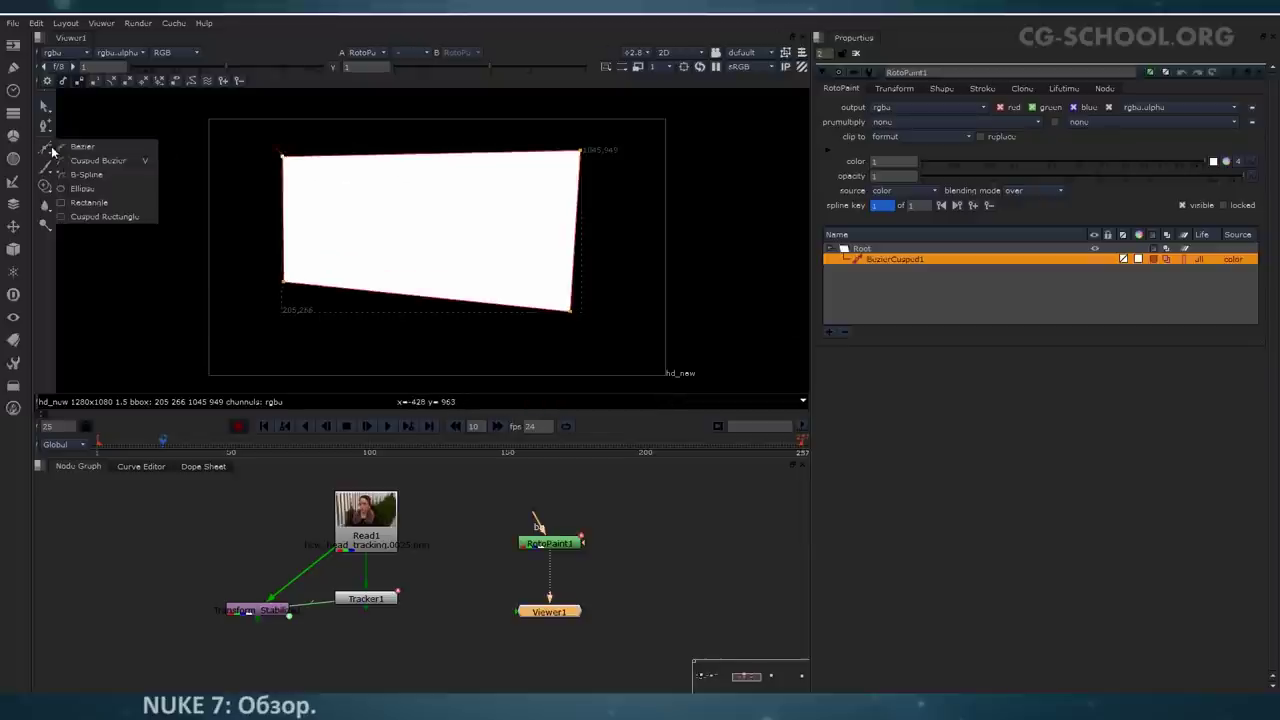
pyautogui.click(100, 160)
pyautogui.click(258, 290)
pyautogui.click(301, 328)
pyautogui.click(365, 346)
pyautogui.click(463, 348)
pyautogui.click(436, 318)
pyautogui.click(266, 267)
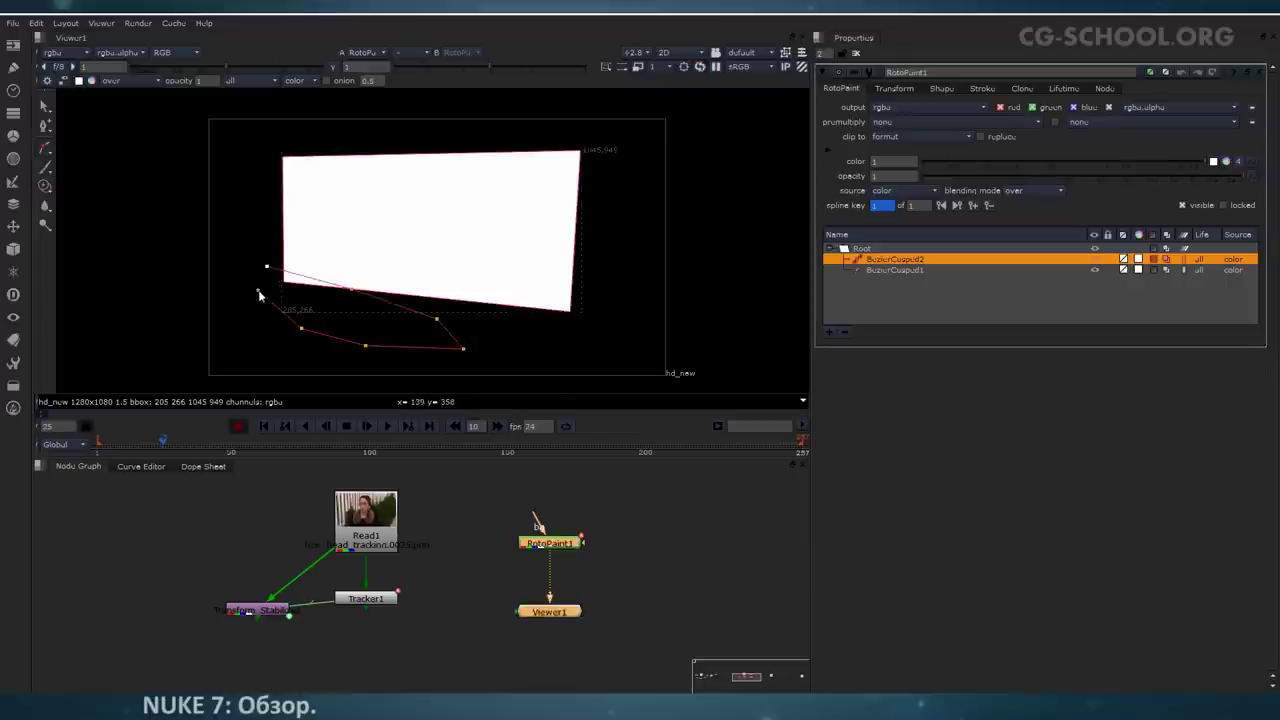
pyautogui.click(259, 290)
# Step: Draw a Cusped Rectangle overlapping the upper-left part of the first cusped shape
pyautogui.click(46, 150)
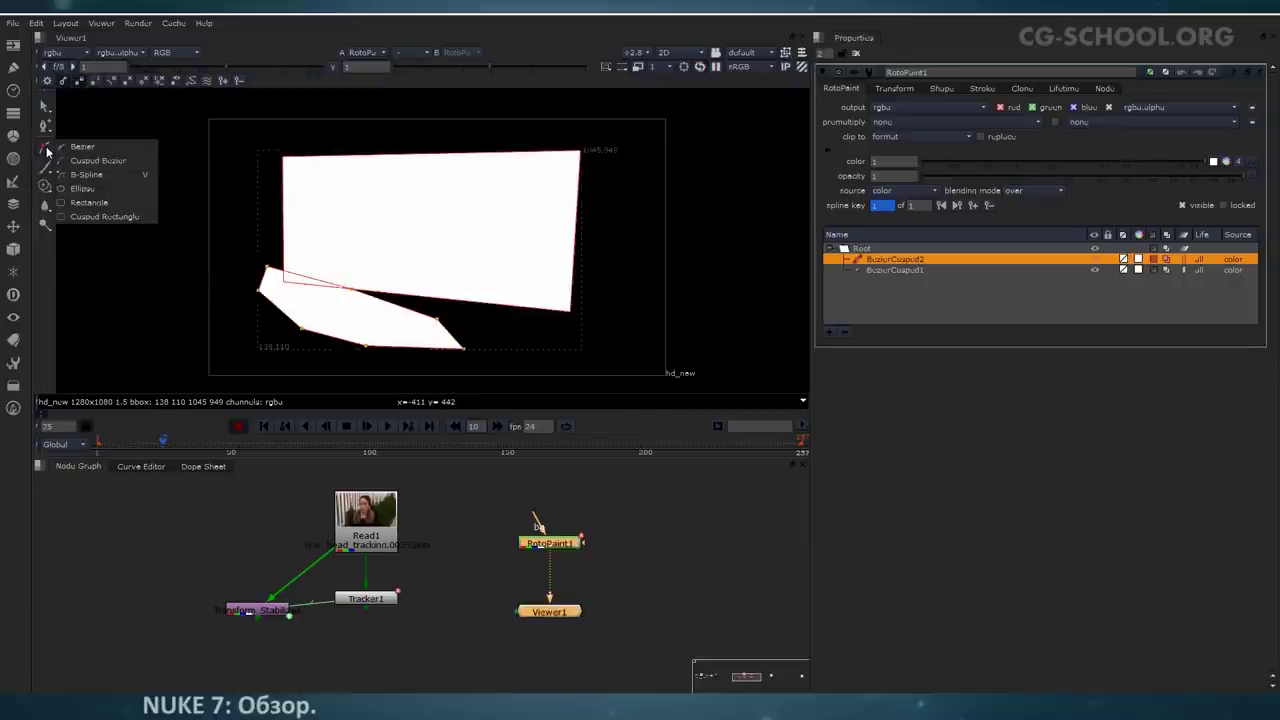
pyautogui.click(123, 217)
pyautogui.moveTo(247, 129); pyautogui.dragTo(472, 223)
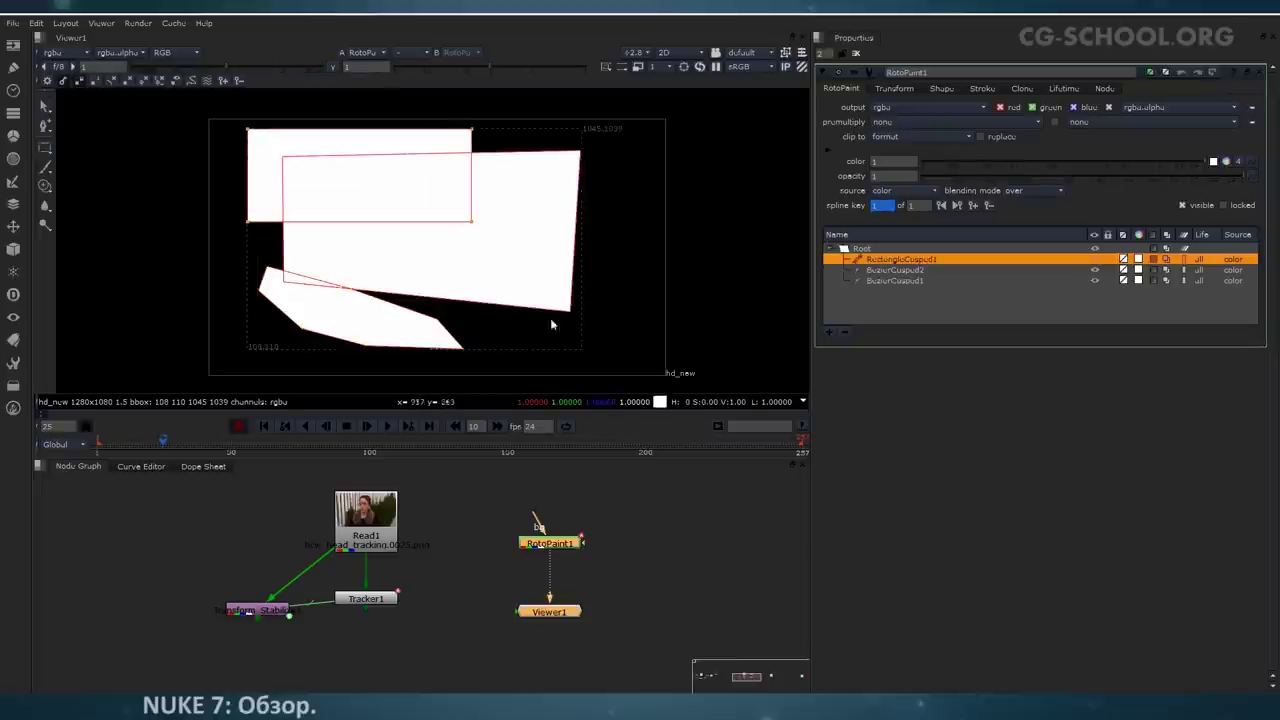
# Step: Draw a regular Rectangle in the frame's lower-right area and nudge the Cusped Rectangle's lower-left corner slightly inward
pyautogui.click(47, 151)
pyautogui.click(115, 204)
pyautogui.moveTo(645, 296); pyautogui.dragTo(443, 361)
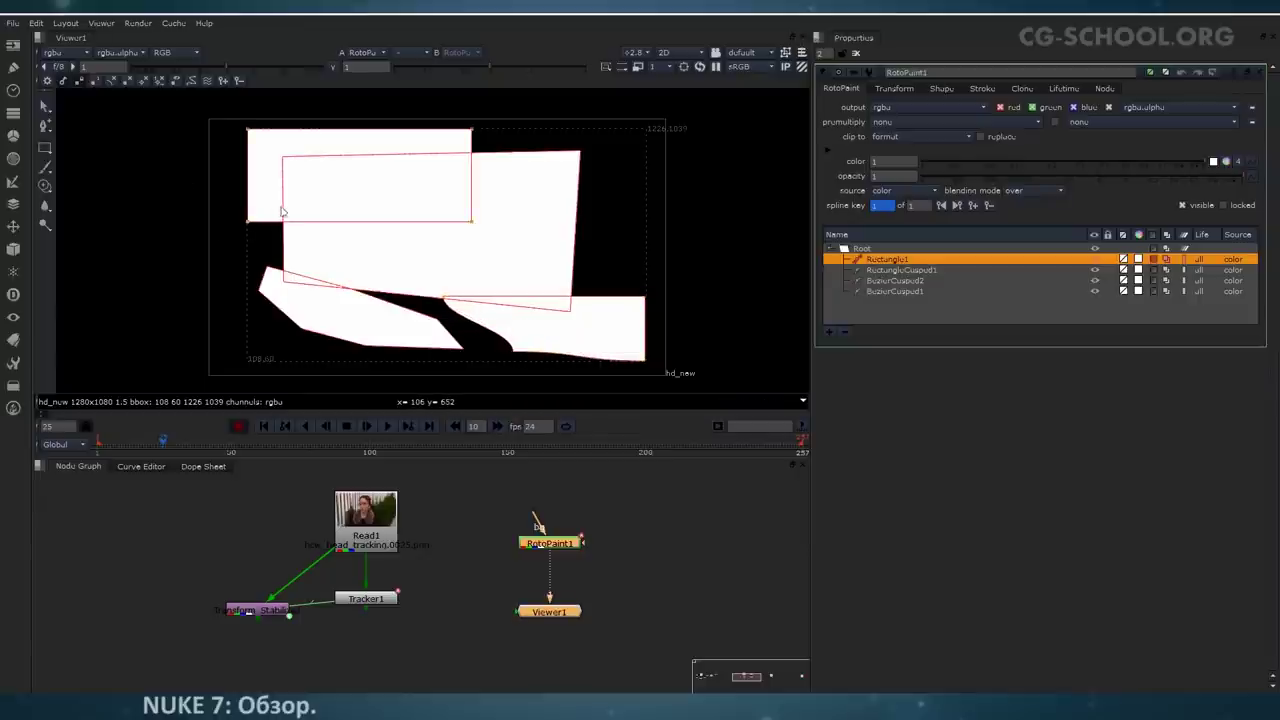
pyautogui.click(247, 222)
pyautogui.moveTo(247, 220)
pyautogui.mouseDown()
pyautogui.moveTo(300, 179)
pyautogui.moveTo(217, 172)
pyautogui.moveTo(265, 180)
pyautogui.moveTo(237, 206)
pyautogui.moveTo(253, 222)
pyautogui.mouseUp()
# Step: Delete all four shapes from the RotoPaint node, from Rectangle1 through BezierCusped1
pyautogui.click(912, 261)
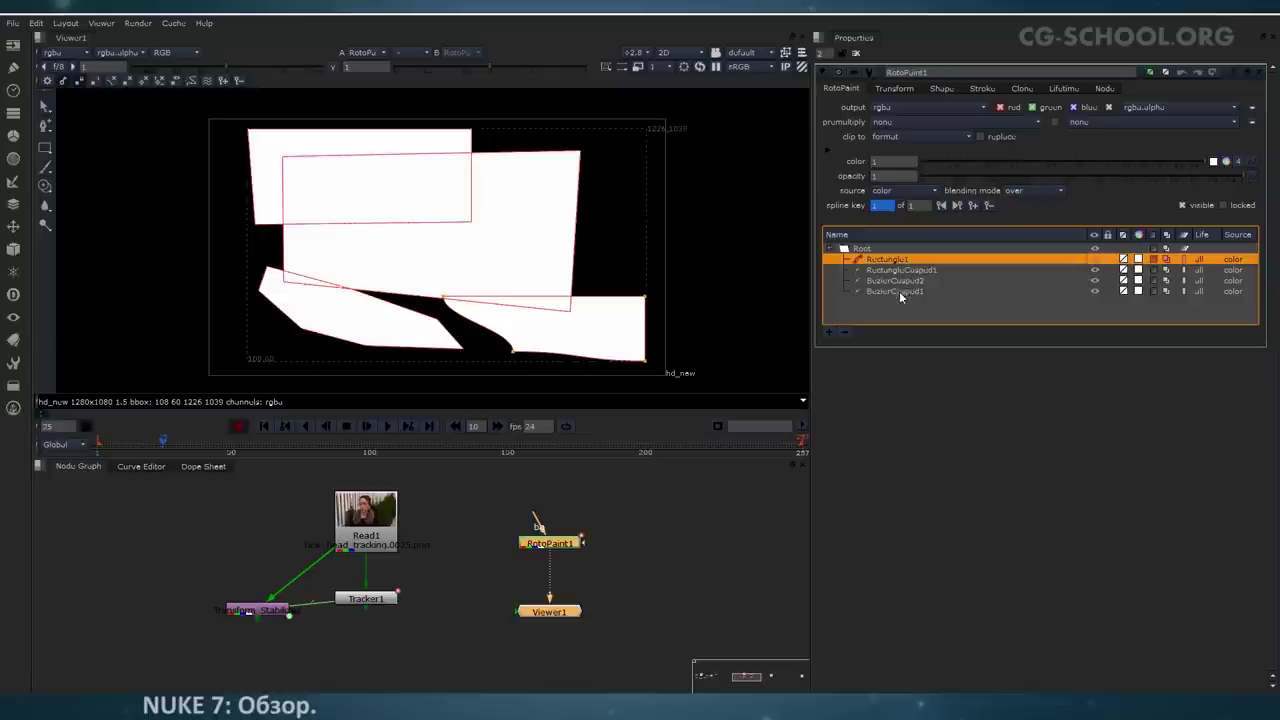
pyautogui.keyDown('shift'); pyautogui.click(899, 291); pyautogui.keyUp('shift')
pyautogui.press('Delete')
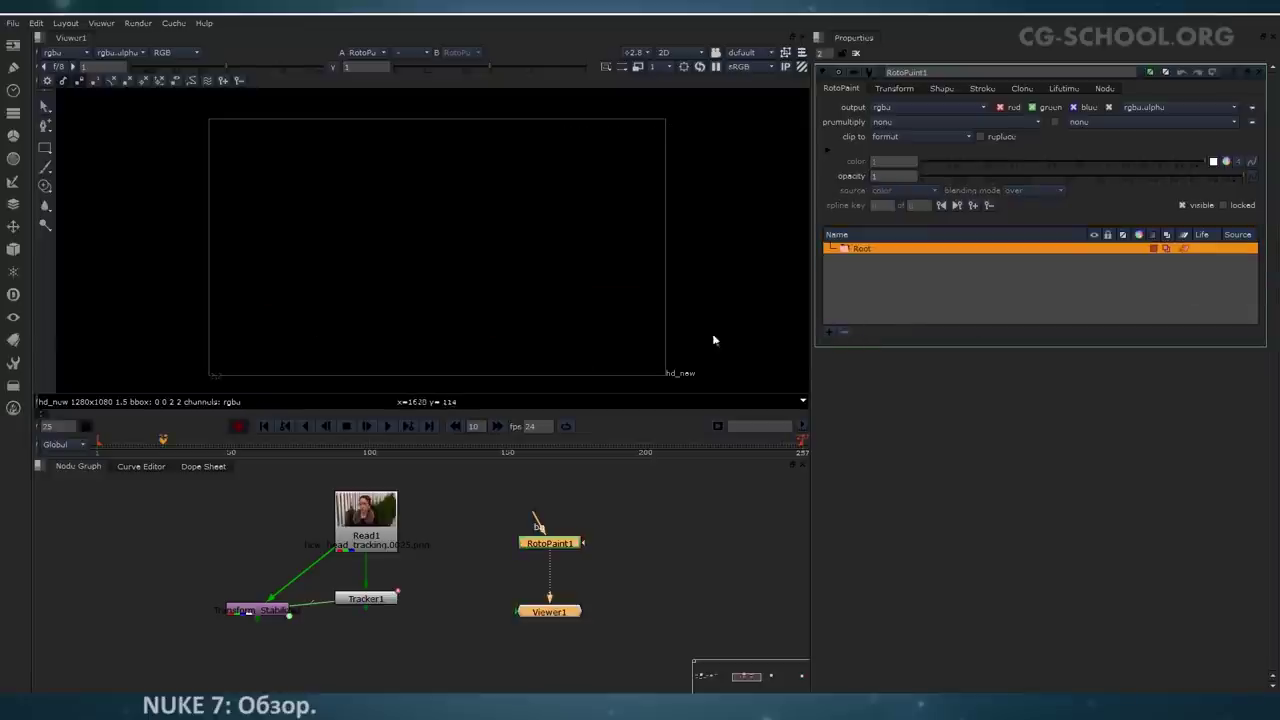
# Step: Draw an Ellipse shape about 569 by 369 px in the right half of the frame
pyautogui.rightClick(45, 149)
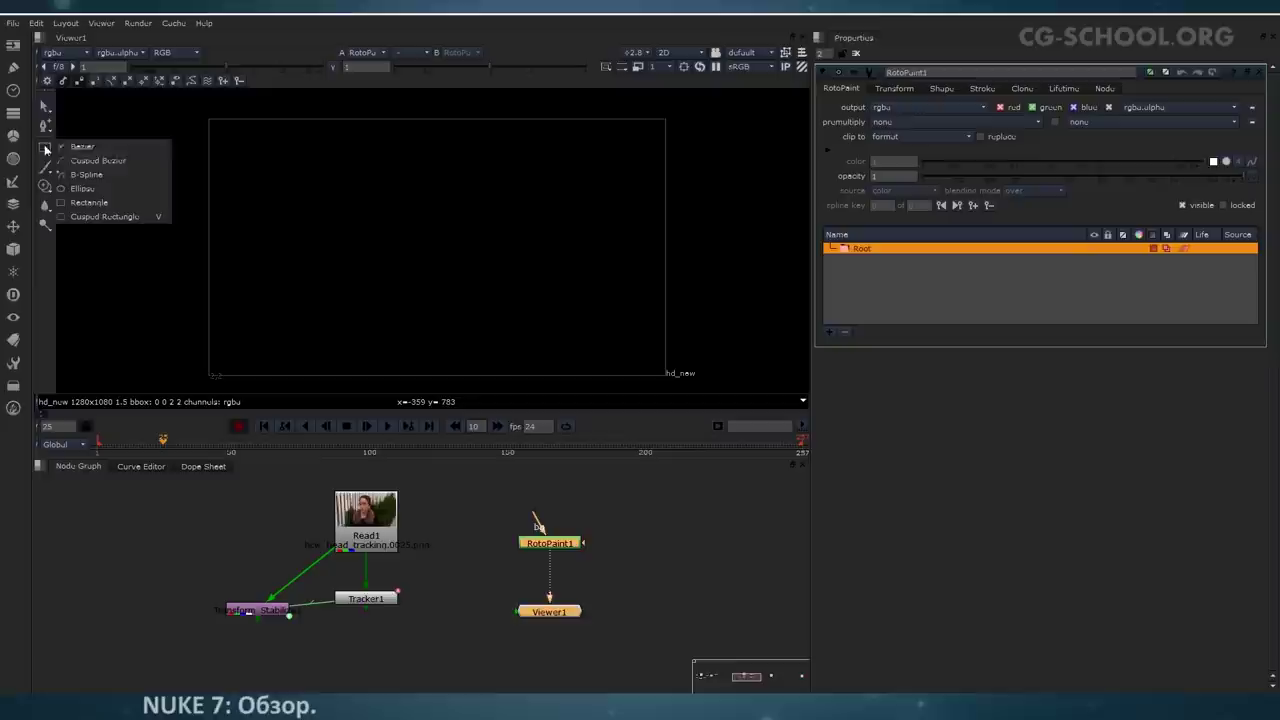
pyautogui.click(103, 190)
pyautogui.moveTo(553, 270); pyautogui.dragTo(650, 313)
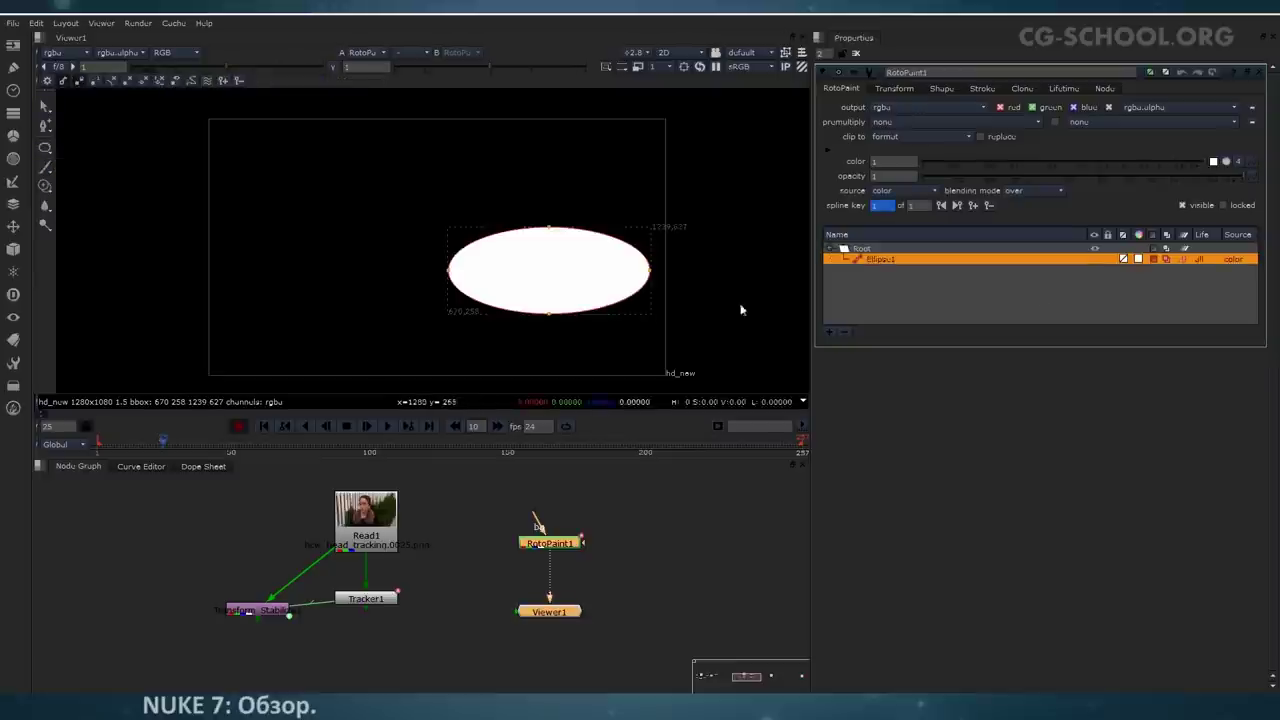
# Step: Look through the ellipse's lifetime options in the shape list and in the RotoPaint node's lifetime settings
pyautogui.click(1209, 261)
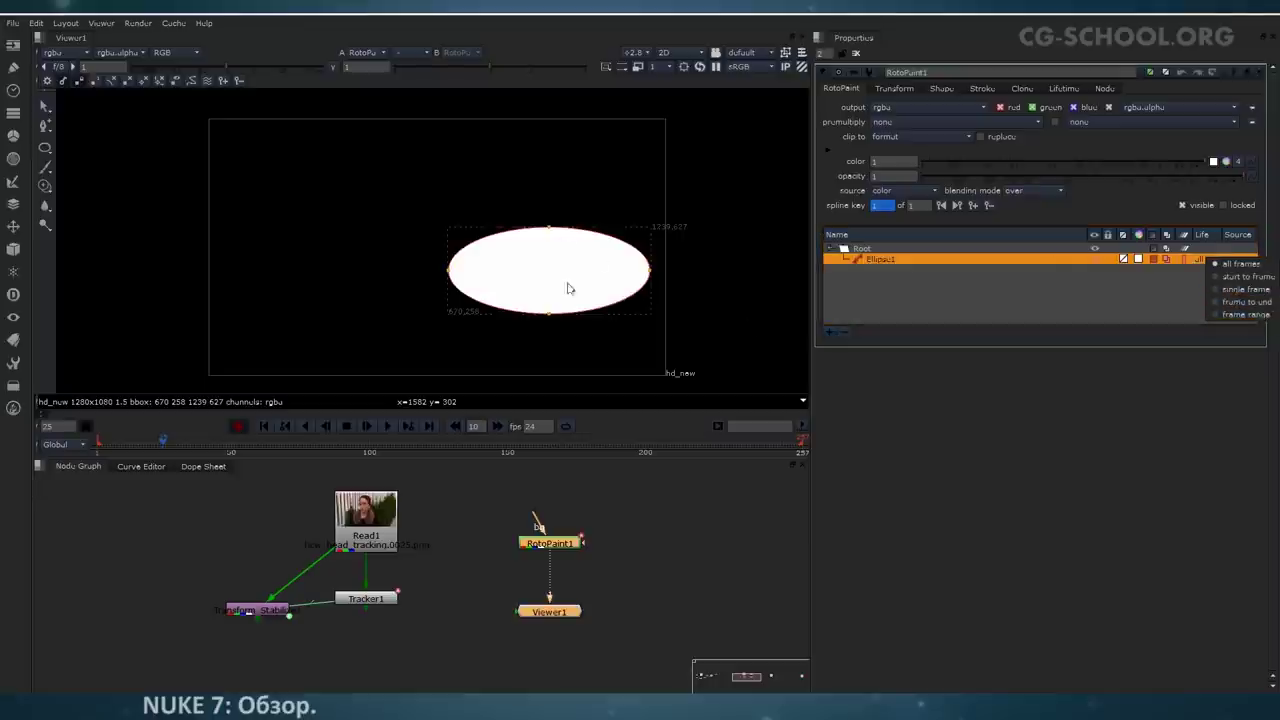
pyautogui.click(1195, 263)
pyautogui.click(1063, 88)
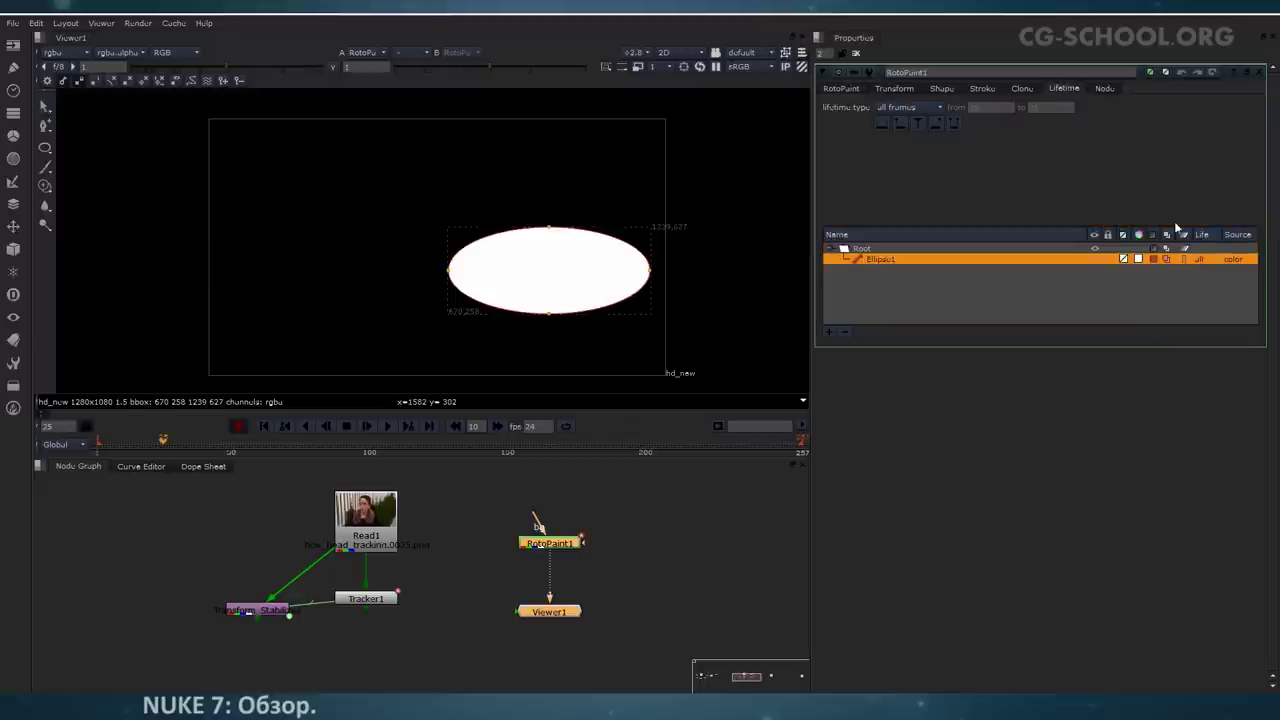
pyautogui.click(908, 107)
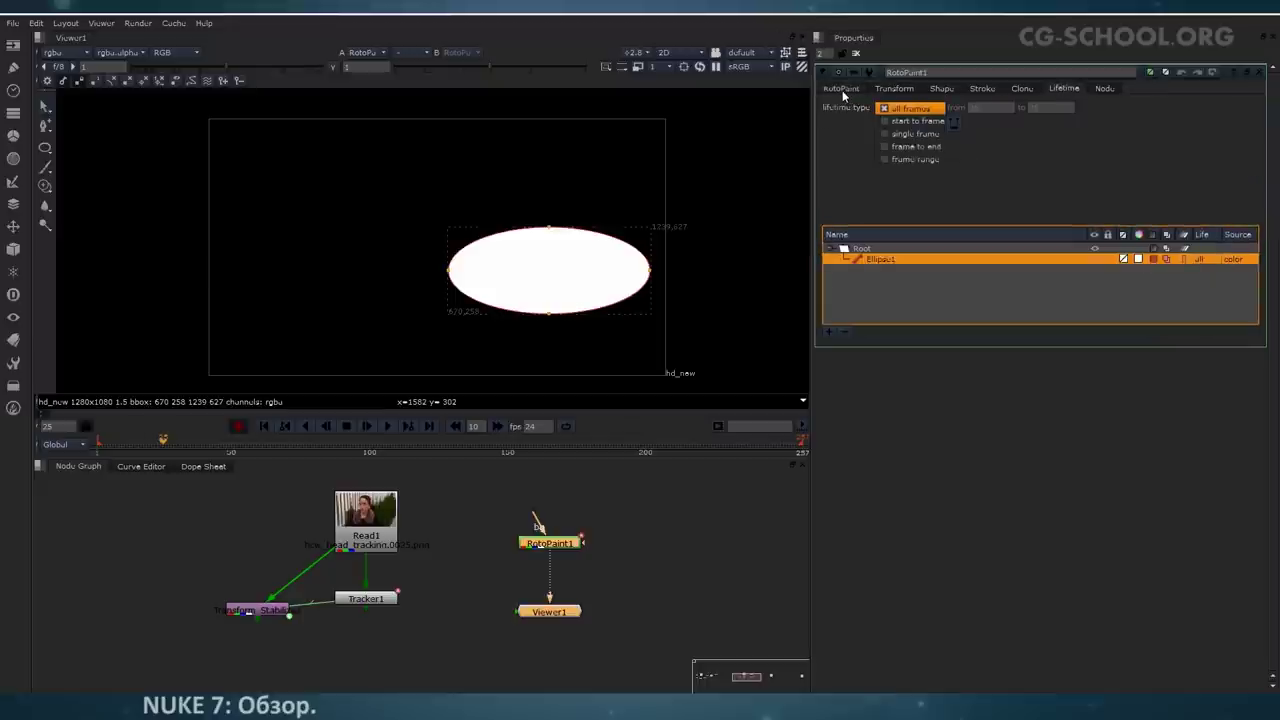
# Step: Review the lifetime choices for the ellipse in the RotoPaint node's shape list, leaving it on all frames
pyautogui.click(842, 90)
pyautogui.click(1201, 258)
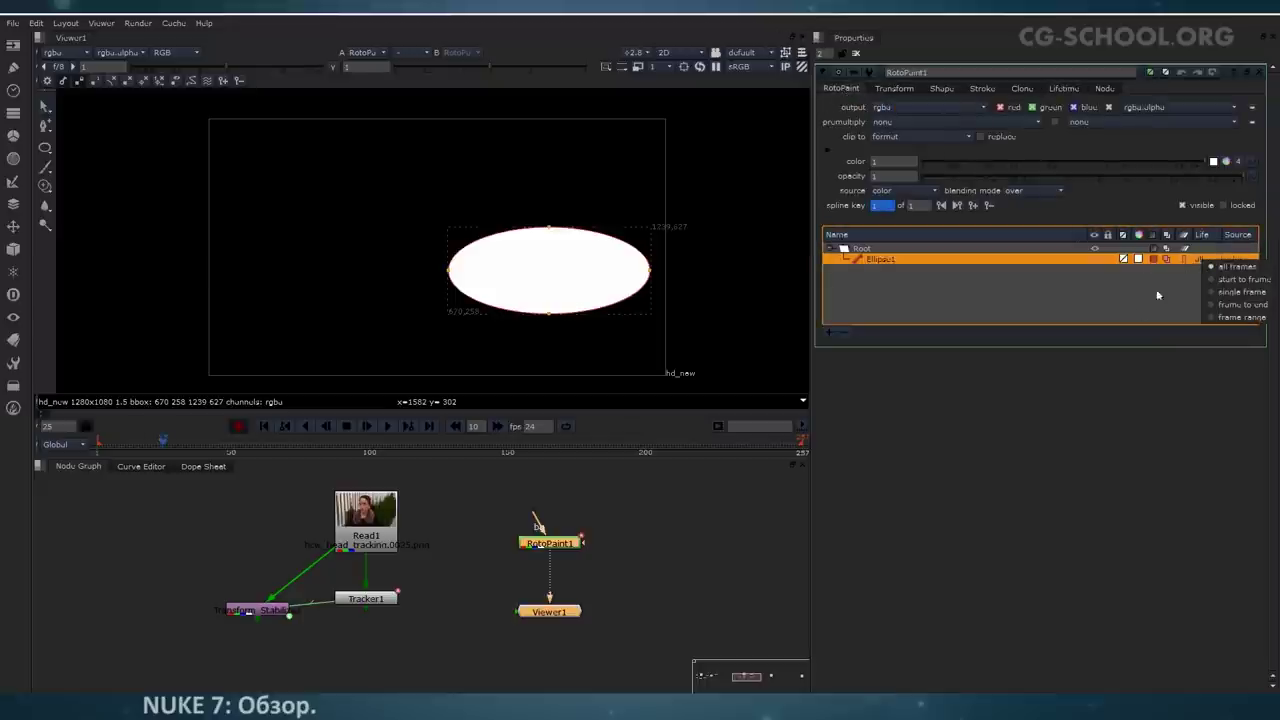
pyautogui.click(1080, 300)
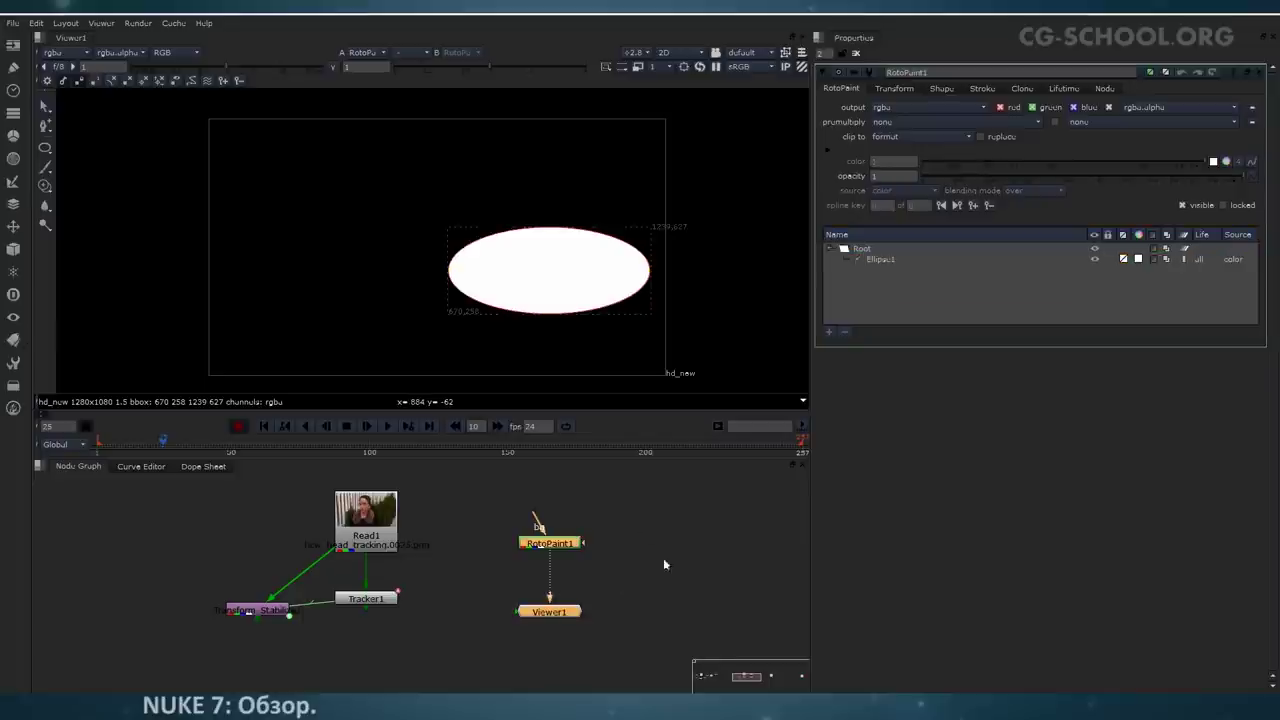
# Step: Delete the RotoPaint1 node and connect Viewer1 to the Read2 green-screen clip, placing the Viewer beneath it
pyautogui.moveTo(626, 580); pyautogui.dragTo(564, 588, button='middle')
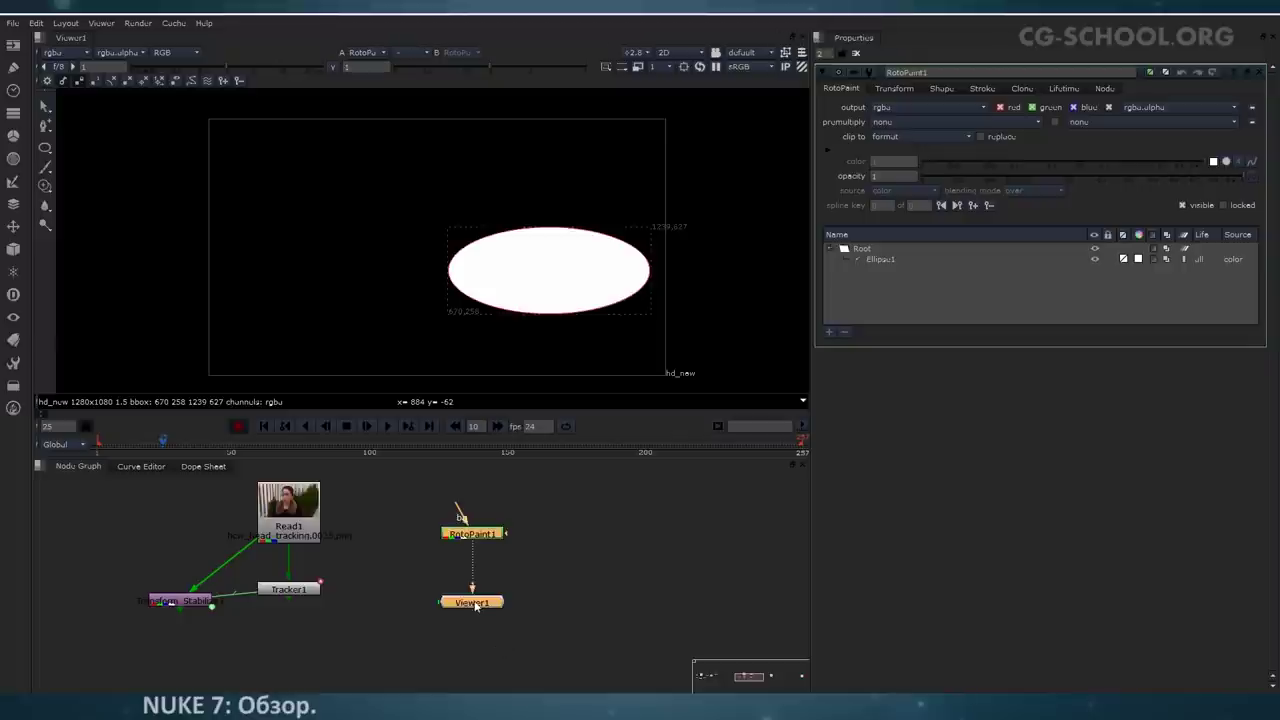
pyautogui.moveTo(476, 606); pyautogui.dragTo(652, 606)
pyautogui.moveTo(652, 606); pyautogui.dragTo(311, 616, button='middle')
pyautogui.moveTo(310, 616); pyautogui.dragTo(459, 645)
pyautogui.moveTo(459, 645); pyautogui.dragTo(414, 629, button='middle')
pyautogui.click(510, 606)
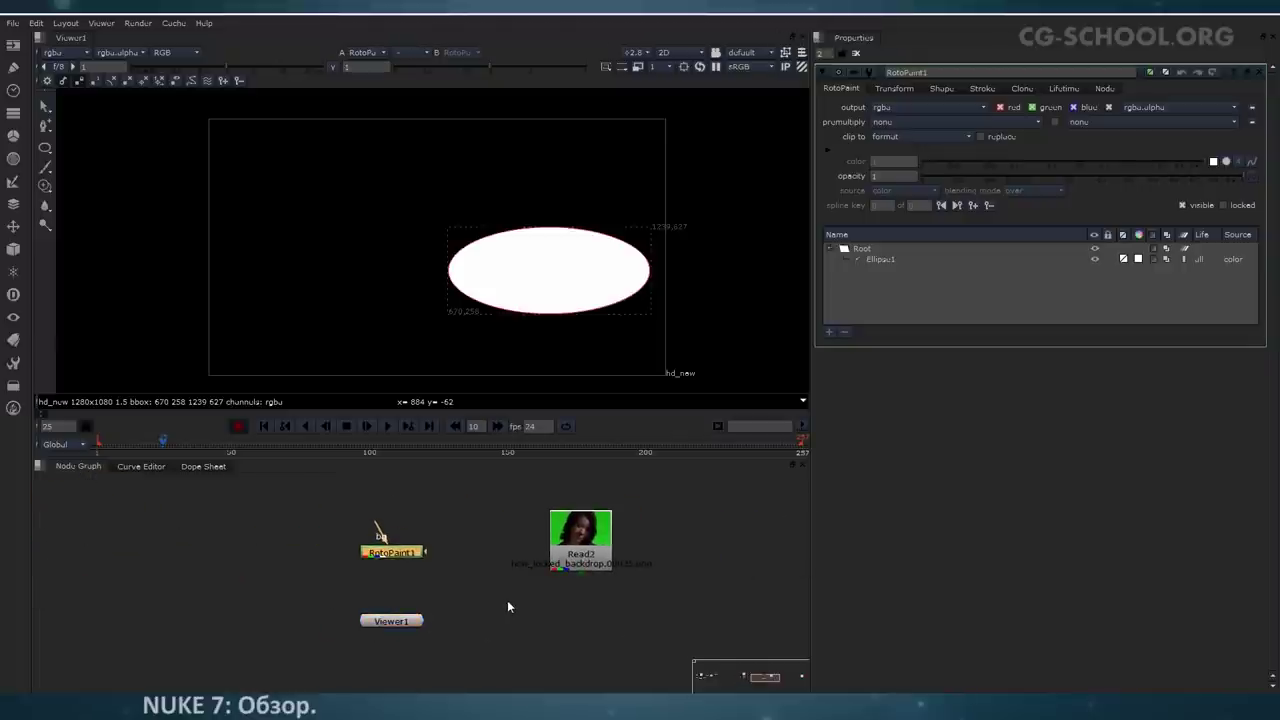
pyautogui.press('Delete')
pyautogui.moveTo(399, 624); pyautogui.dragTo(594, 617)
pyautogui.click(596, 553)
pyautogui.press('1')
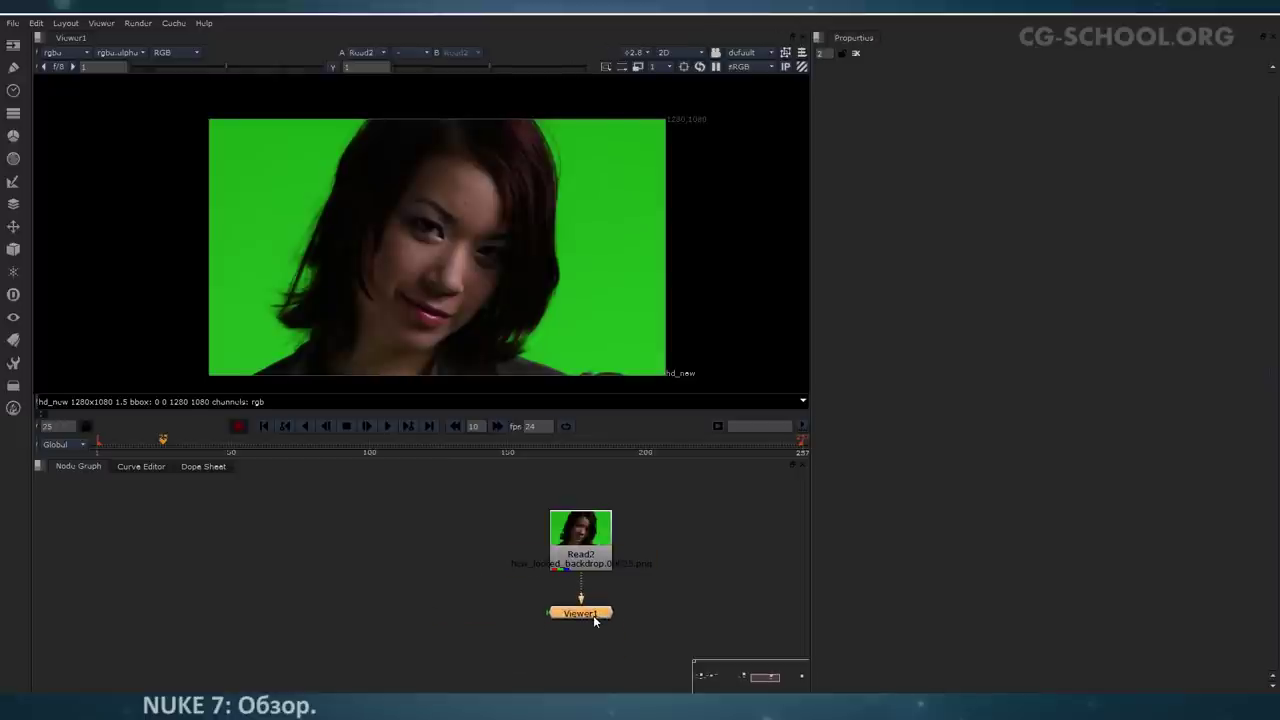
pyautogui.click(313, 577)
pyautogui.press('p')
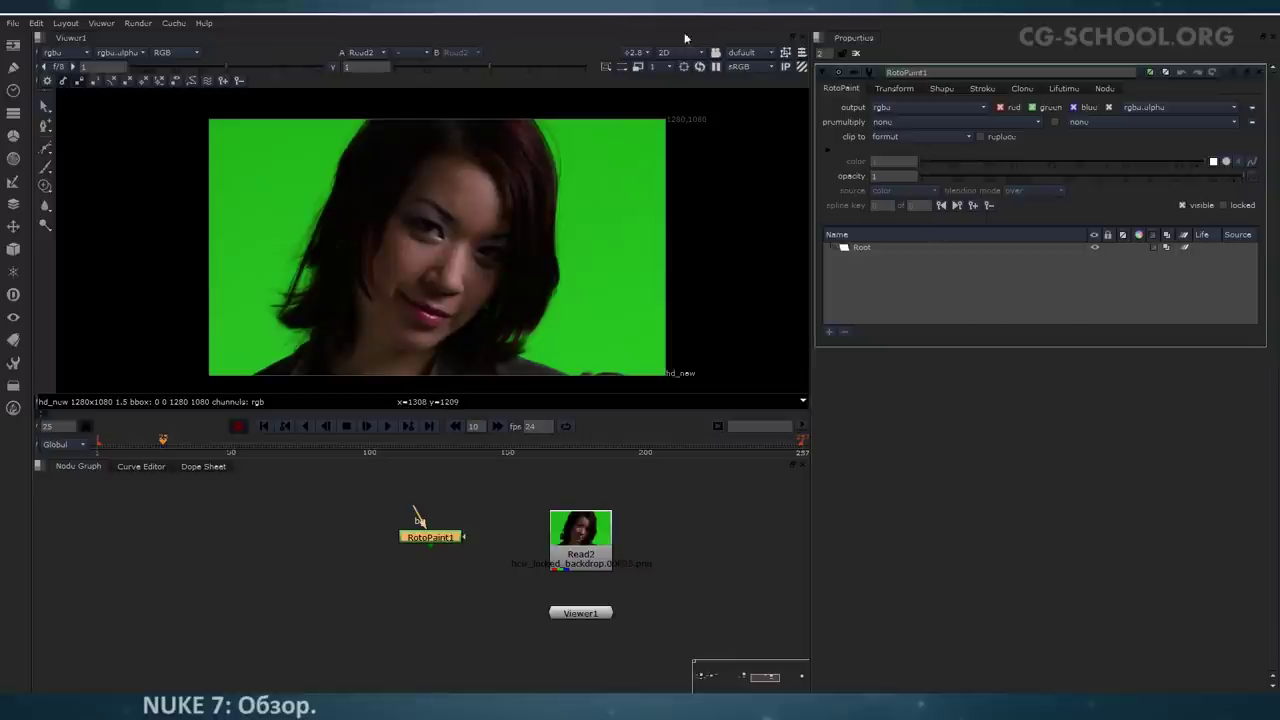
pyautogui.moveTo(437, 542); pyautogui.dragTo(417, 548)
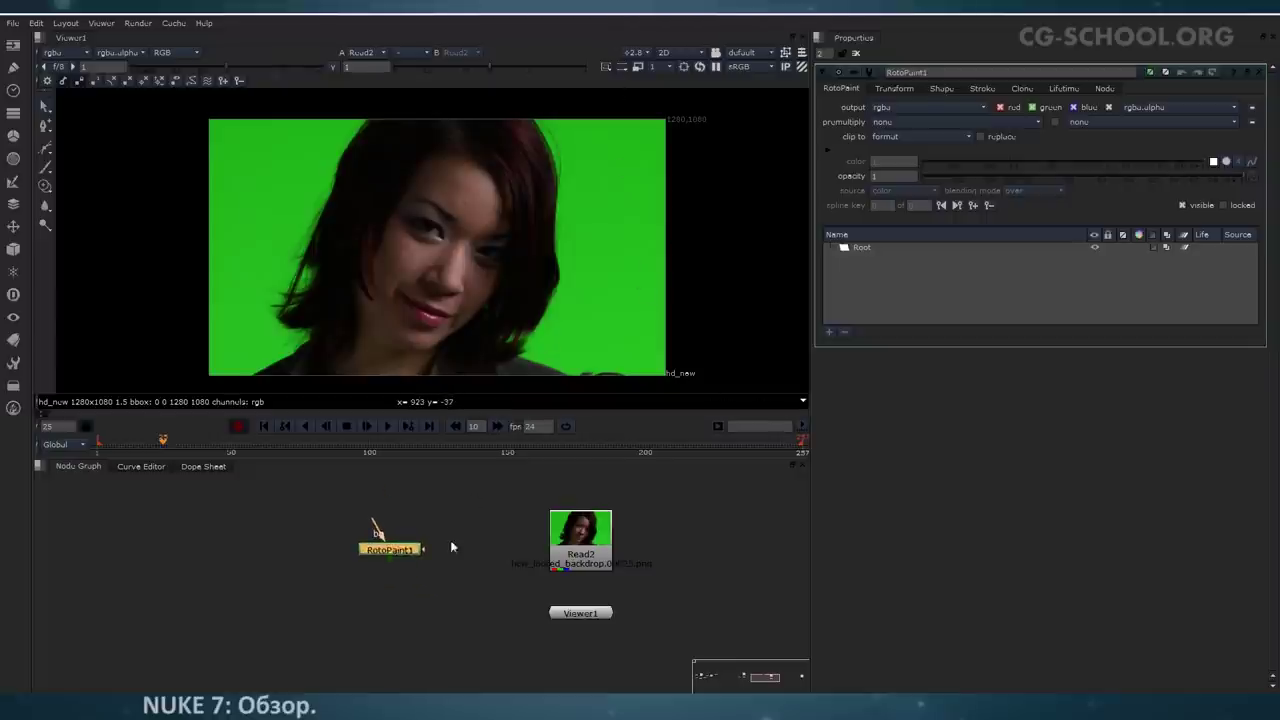
pyautogui.moveTo(415, 565)
pyautogui.mouseDown()
pyautogui.moveTo(430, 568)
pyautogui.moveTo(399, 561)
pyautogui.moveTo(428, 559)
pyautogui.mouseUp()
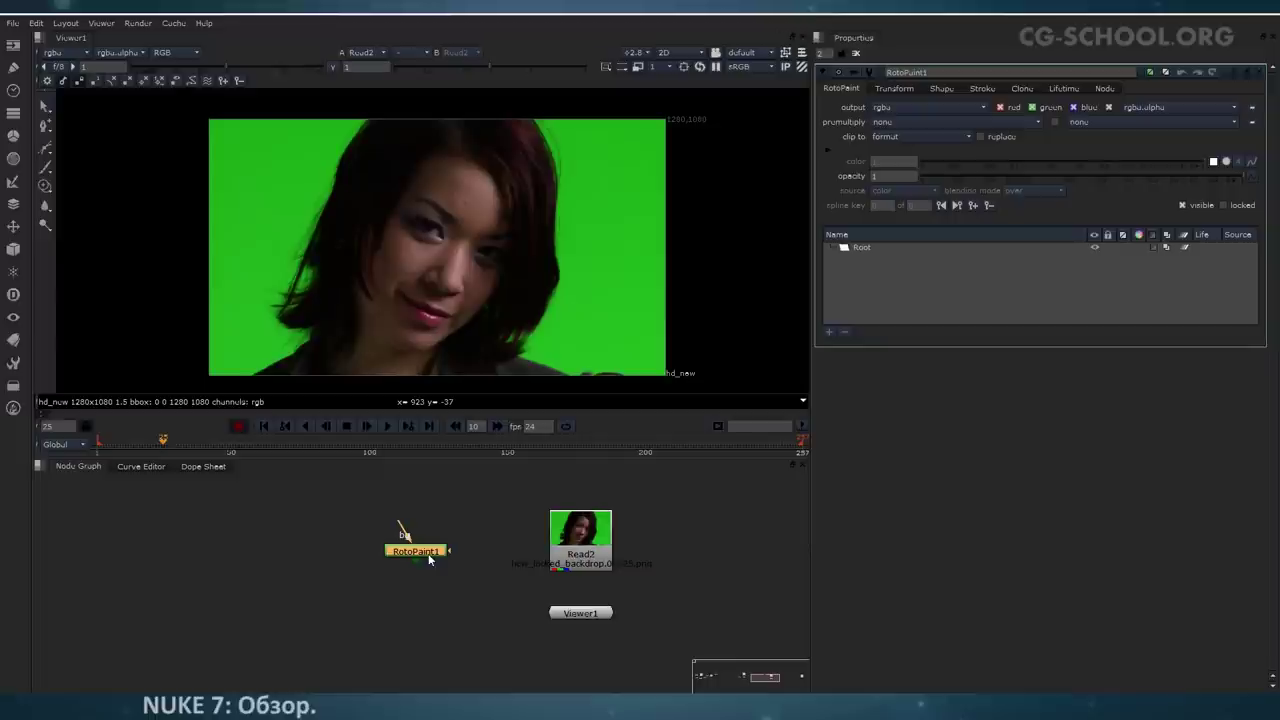
pyautogui.moveTo(543, 617); pyautogui.dragTo(466, 612, button='middle')
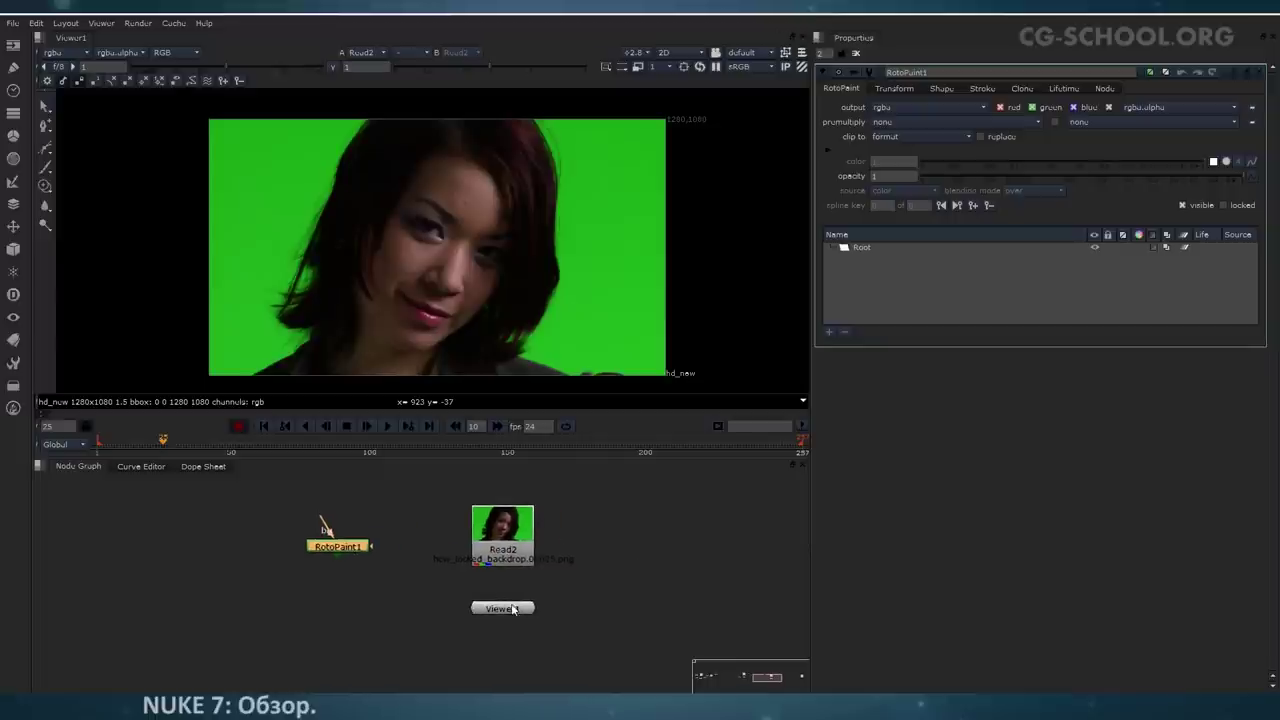
pyautogui.moveTo(514, 609); pyautogui.dragTo(514, 641)
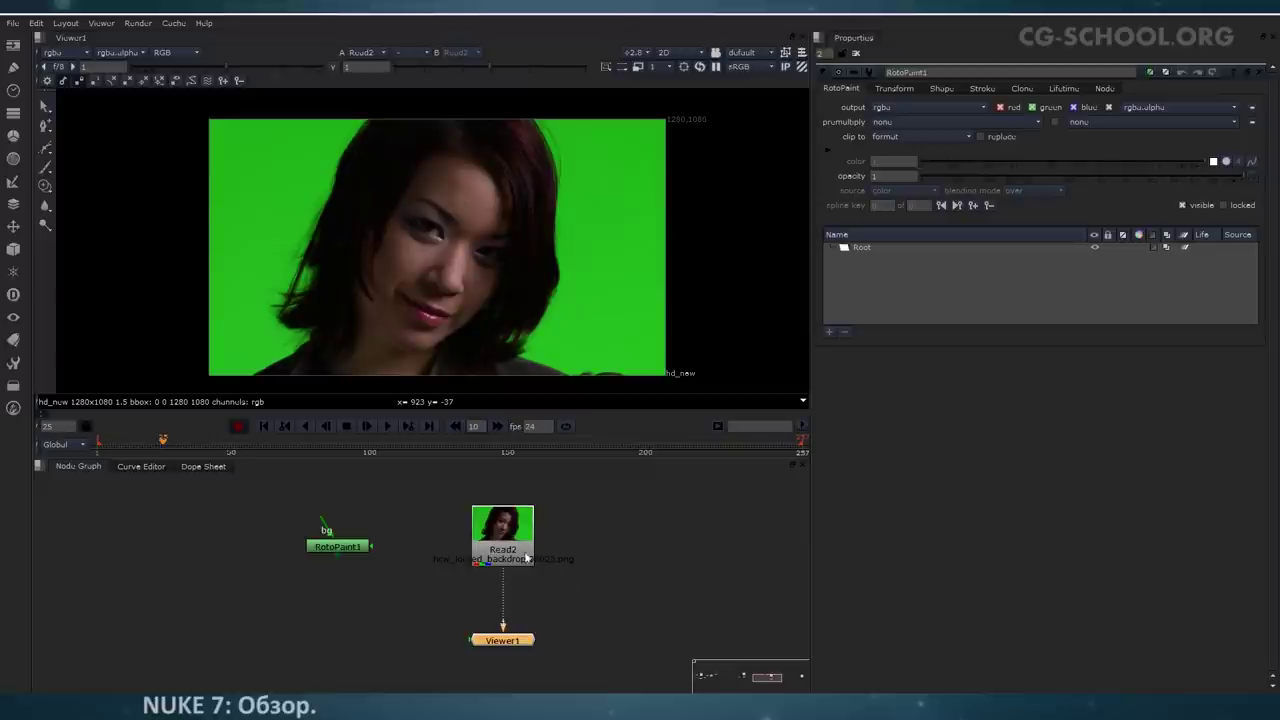
pyautogui.moveTo(355, 551); pyautogui.dragTo(375, 550)
pyautogui.moveTo(355, 567); pyautogui.dragTo(329, 577, button='middle')
pyautogui.moveTo(367, 564); pyautogui.dragTo(295, 540)
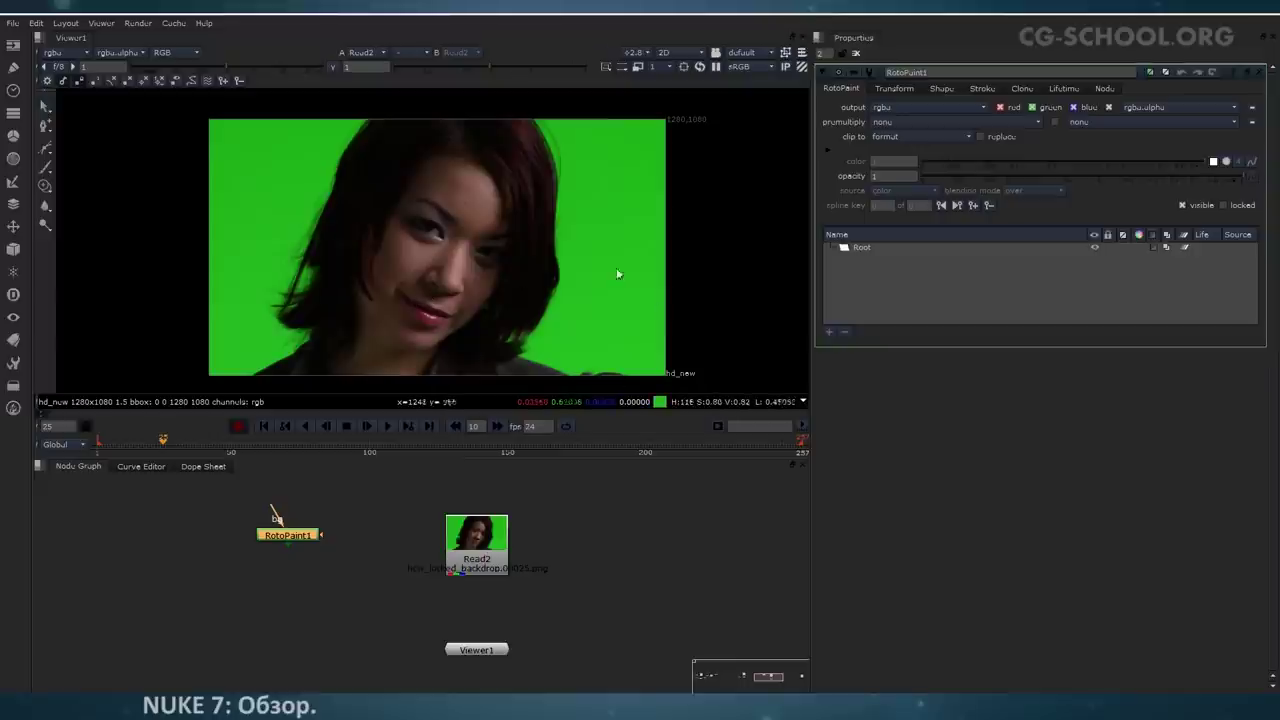
pyautogui.moveTo(314, 538); pyautogui.dragTo(248, 569)
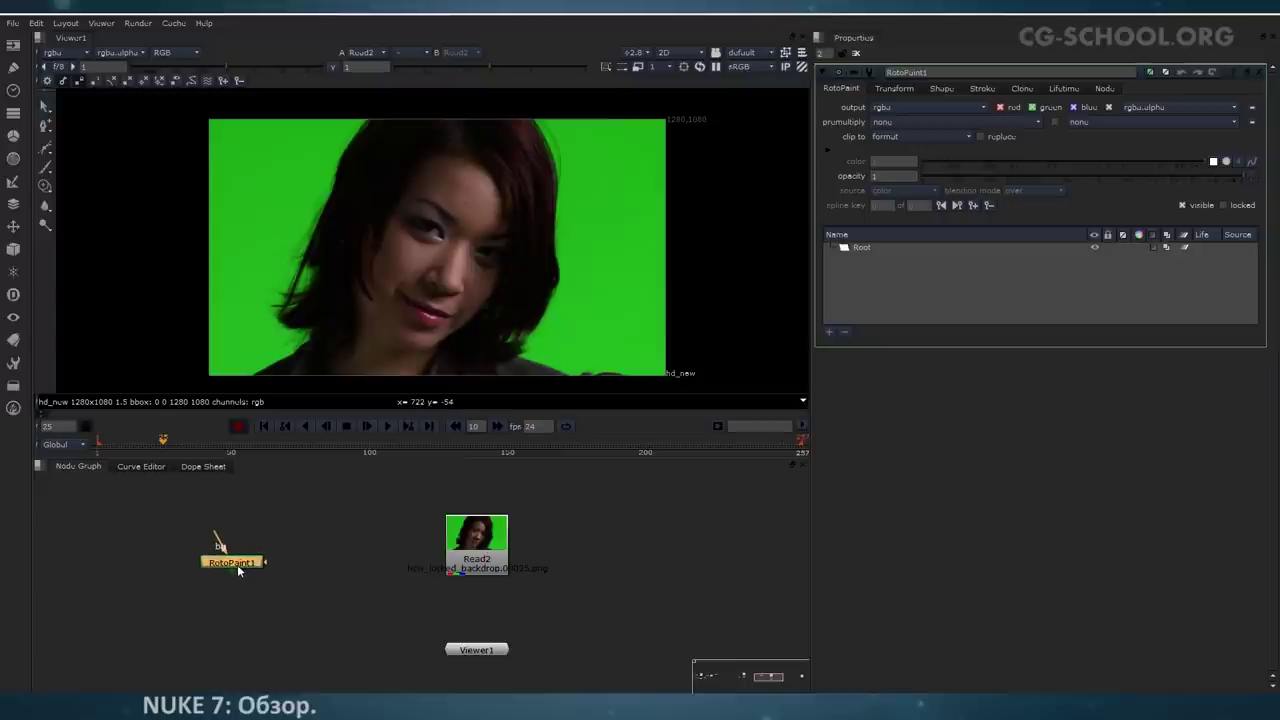
pyautogui.press('Delete')
# Step: Insert a Primatte keyer between Read2 and Viewer1, spacing the nodes vertically to fit it
pyautogui.moveTo(477, 576); pyautogui.dragTo(492, 634)
pyautogui.moveTo(497, 545); pyautogui.dragTo(497, 525)
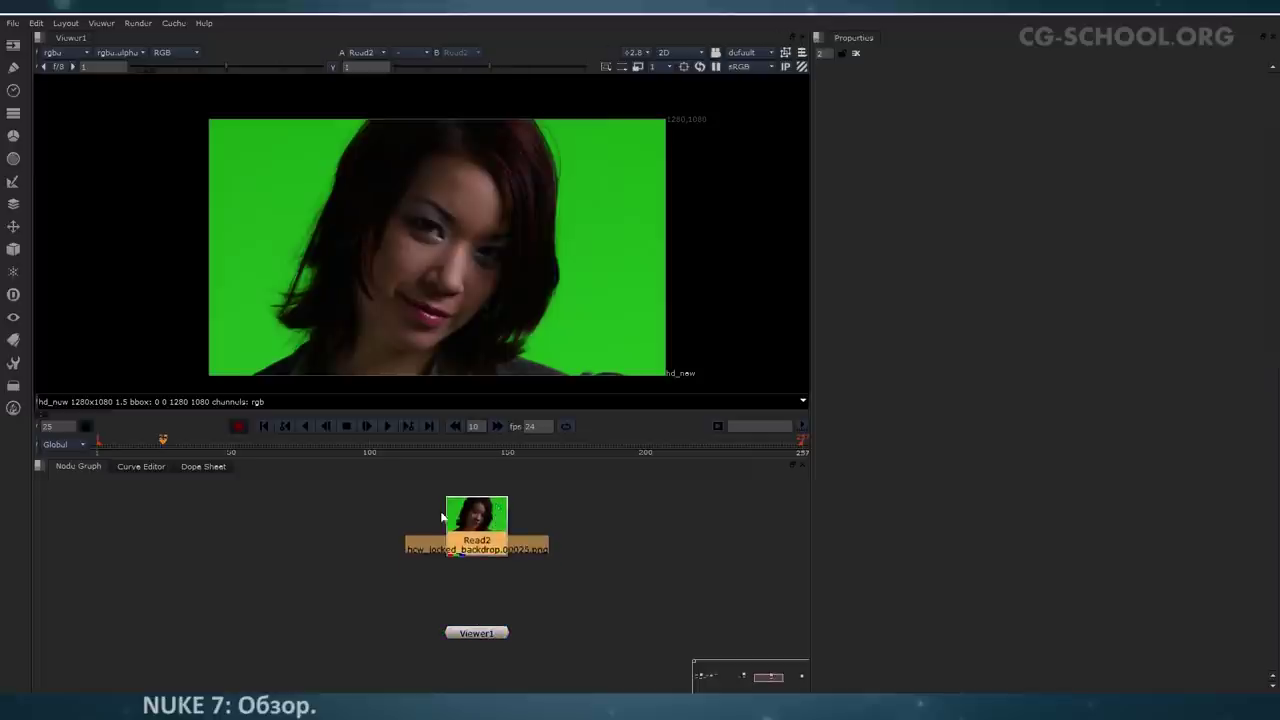
pyautogui.click(14, 184)
pyautogui.click(55, 289)
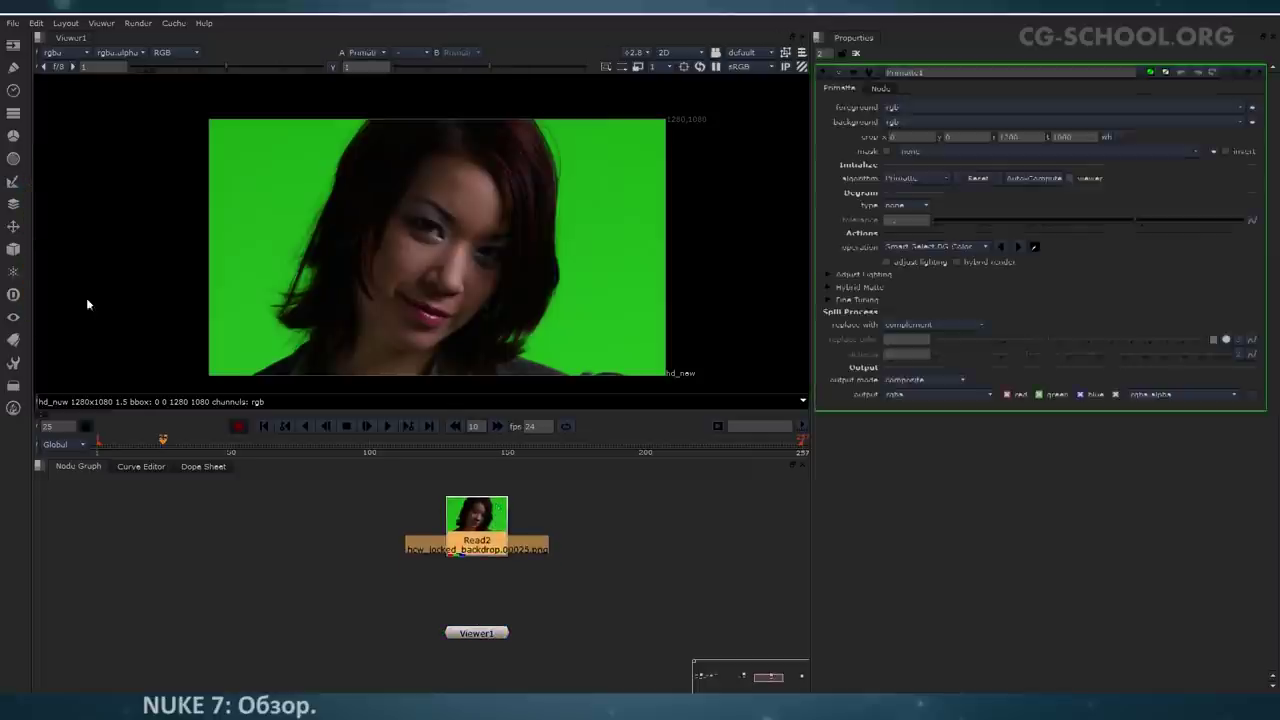
pyautogui.moveTo(489, 567); pyautogui.dragTo(489, 642)
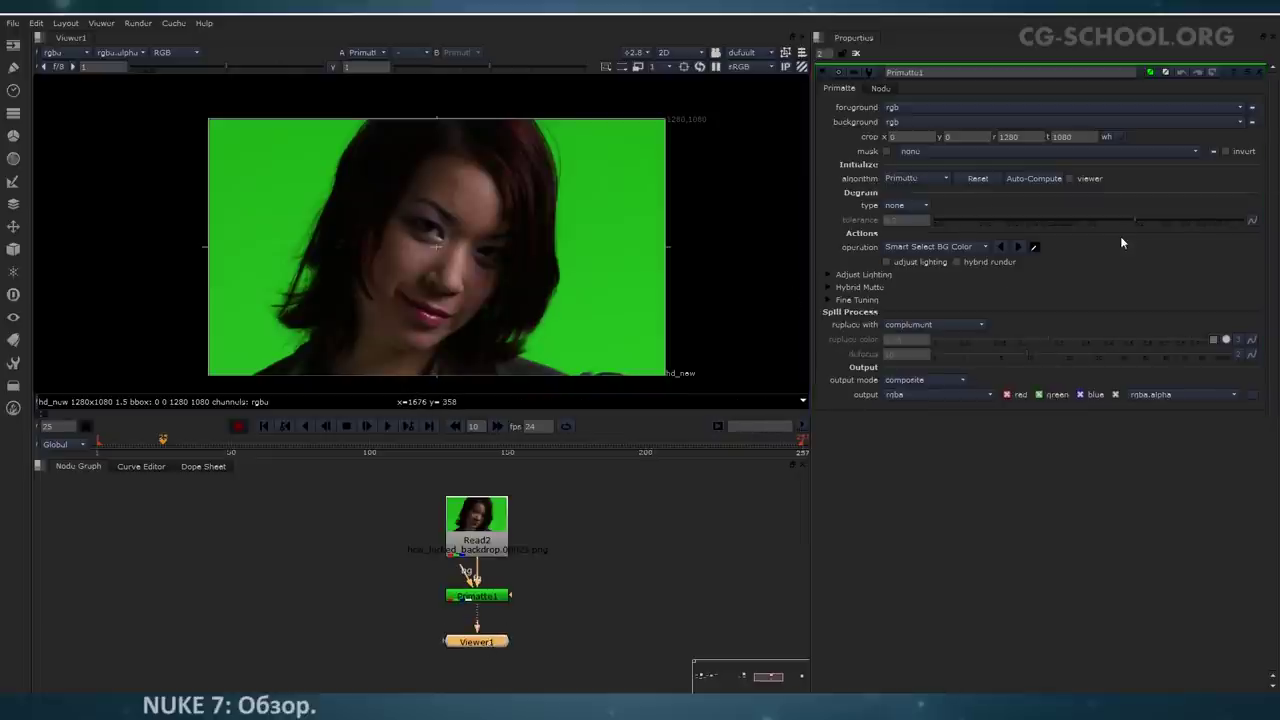
# Step: Look through the Primatte node's available operations, keeping Smart Select BG Color
pyautogui.moveTo(537, 268)
pyautogui.mouseDown(button='middle')
pyautogui.moveTo(564, 248)
pyautogui.moveTo(547, 252)
pyautogui.mouseUp(button='middle')
pyautogui.click(957, 248)
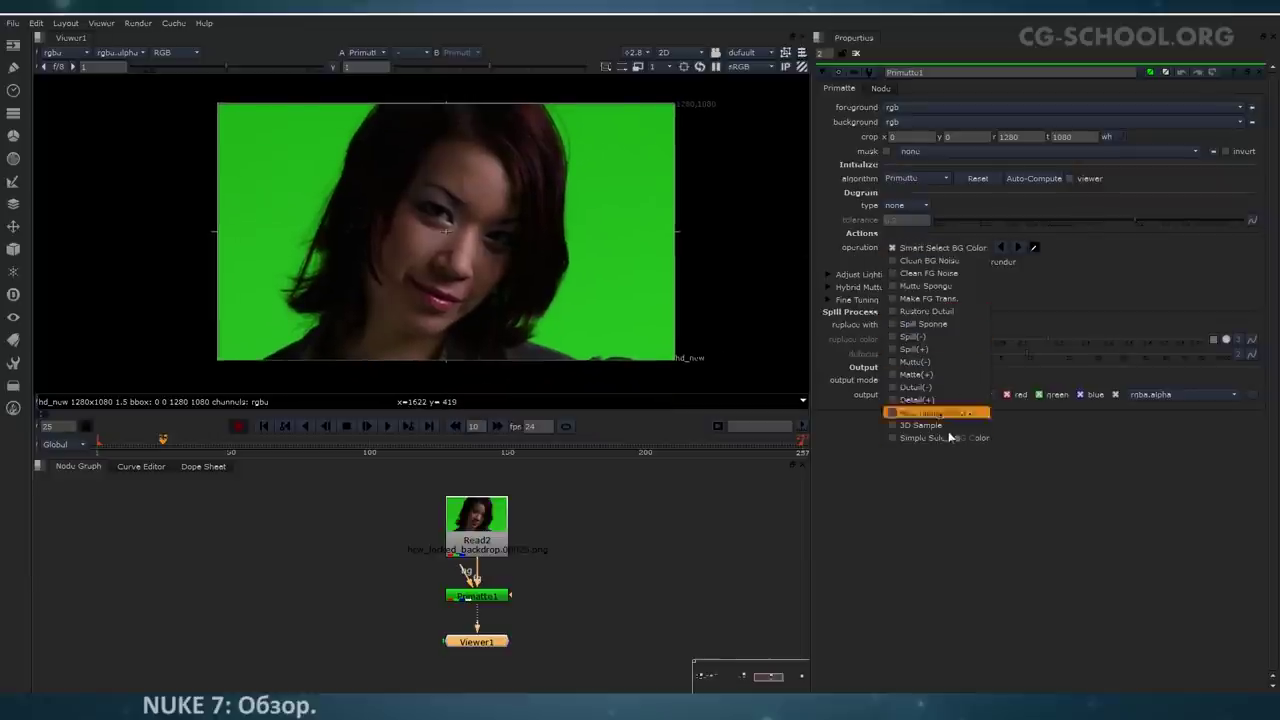
pyautogui.click(1193, 186)
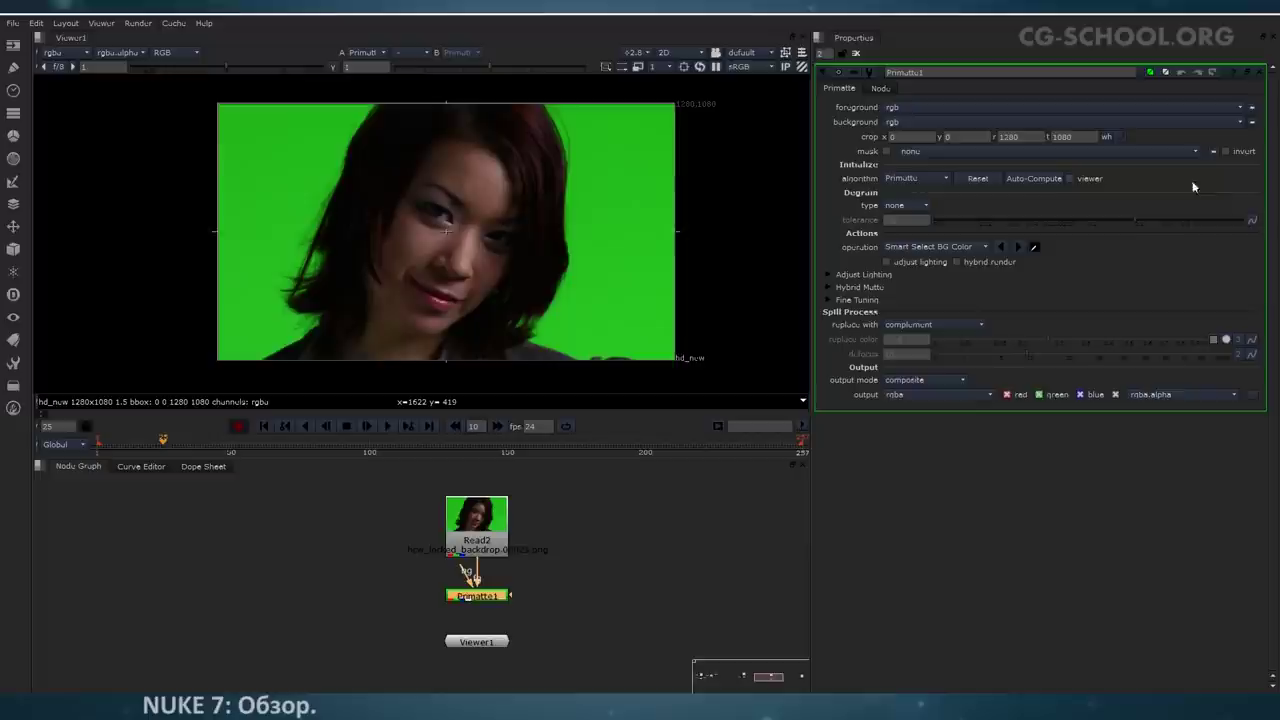
# Step: Run Auto-Compute on the Primatte key, display the alpha channel, and move Viewer1 to the lower left of Primatte
pyautogui.moveTo(553, 244); pyautogui.dragTo(547, 244, button='middle')
pyautogui.click(1033, 179)
pyautogui.moveTo(475, 272); pyautogui.dragTo(539, 281, button='middle')
pyautogui.press('a')
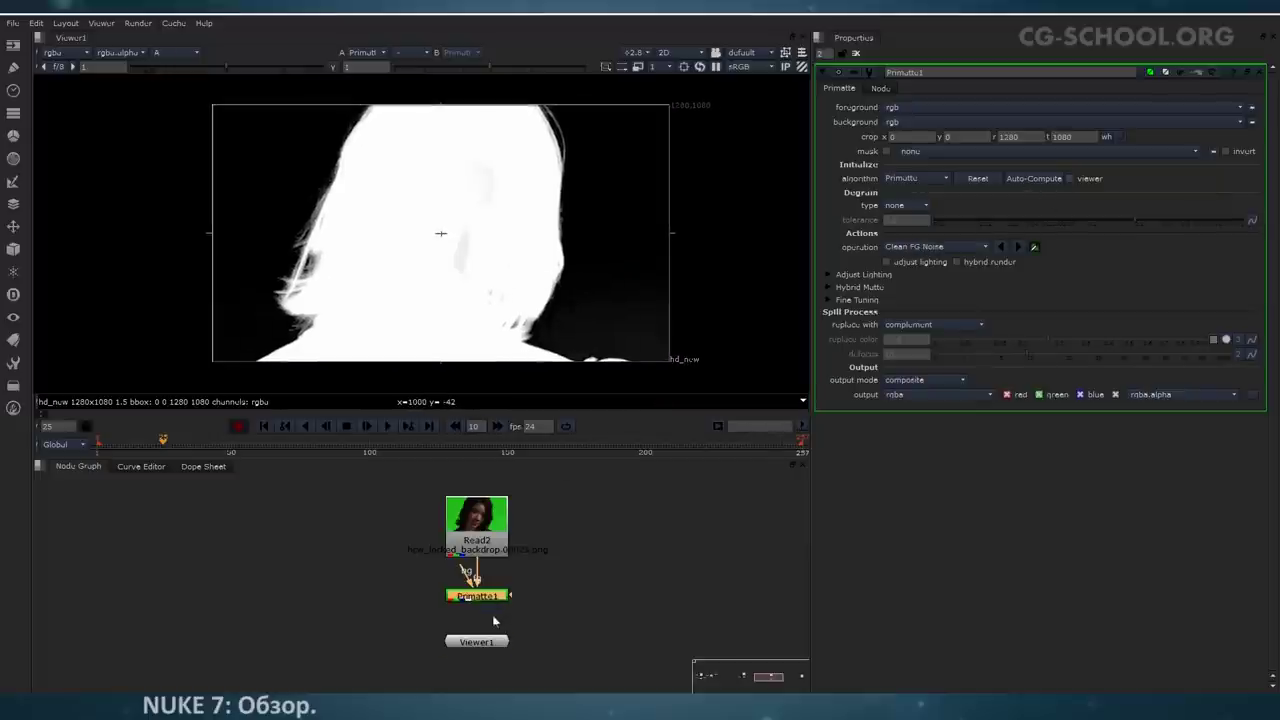
pyautogui.moveTo(486, 646); pyautogui.dragTo(340, 681)
pyautogui.moveTo(398, 625); pyautogui.dragTo(365, 623, button='middle')
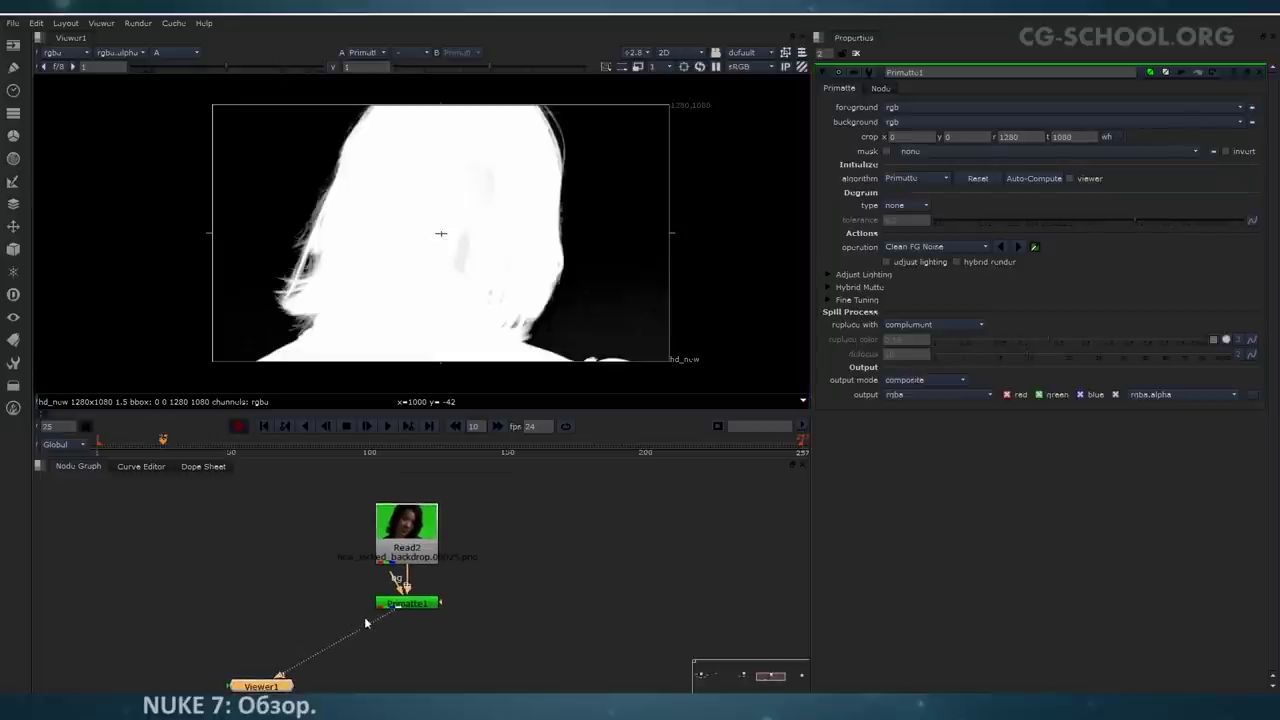
# Step: Examine the alpha matte up close across the background, the hair edges and the face area
pyautogui.moveTo(597, 314); pyautogui.dragTo(562, 298, button='middle')
pyautogui.scroll(4, 560, 295)
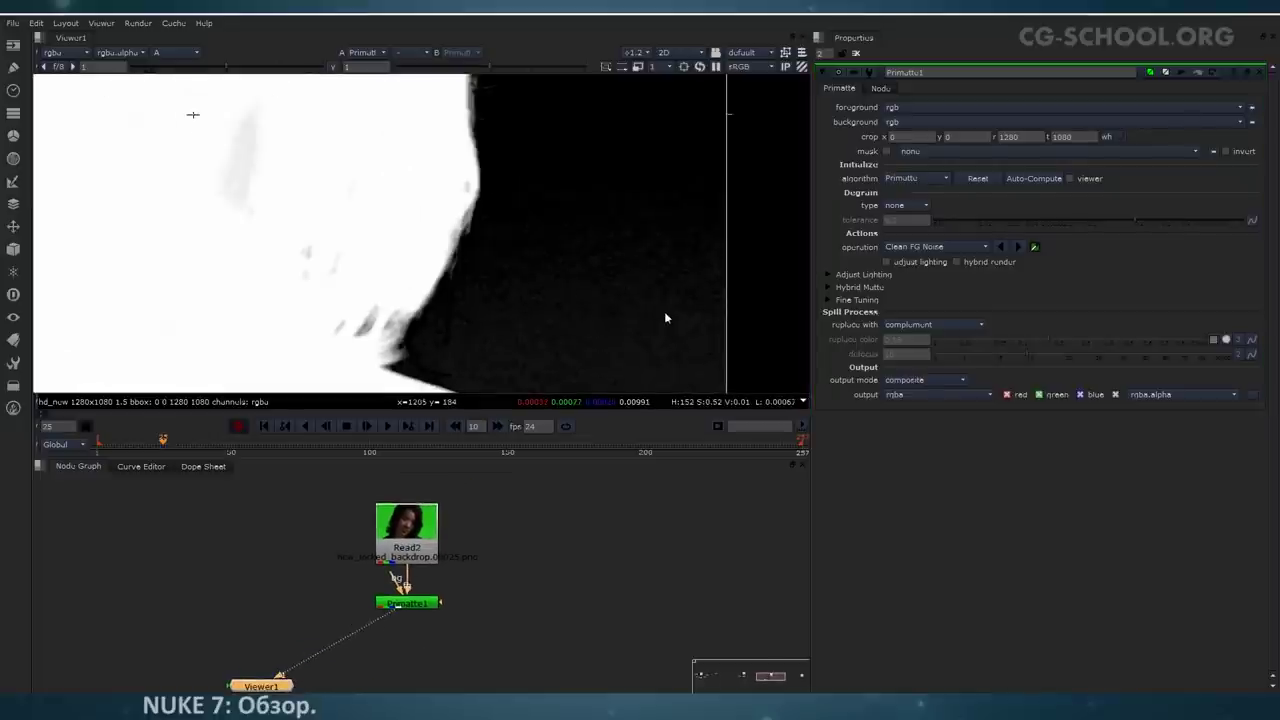
pyautogui.moveTo(300, 129); pyautogui.dragTo(436, 217, button='middle')
pyautogui.scroll(-4, 497, 263)
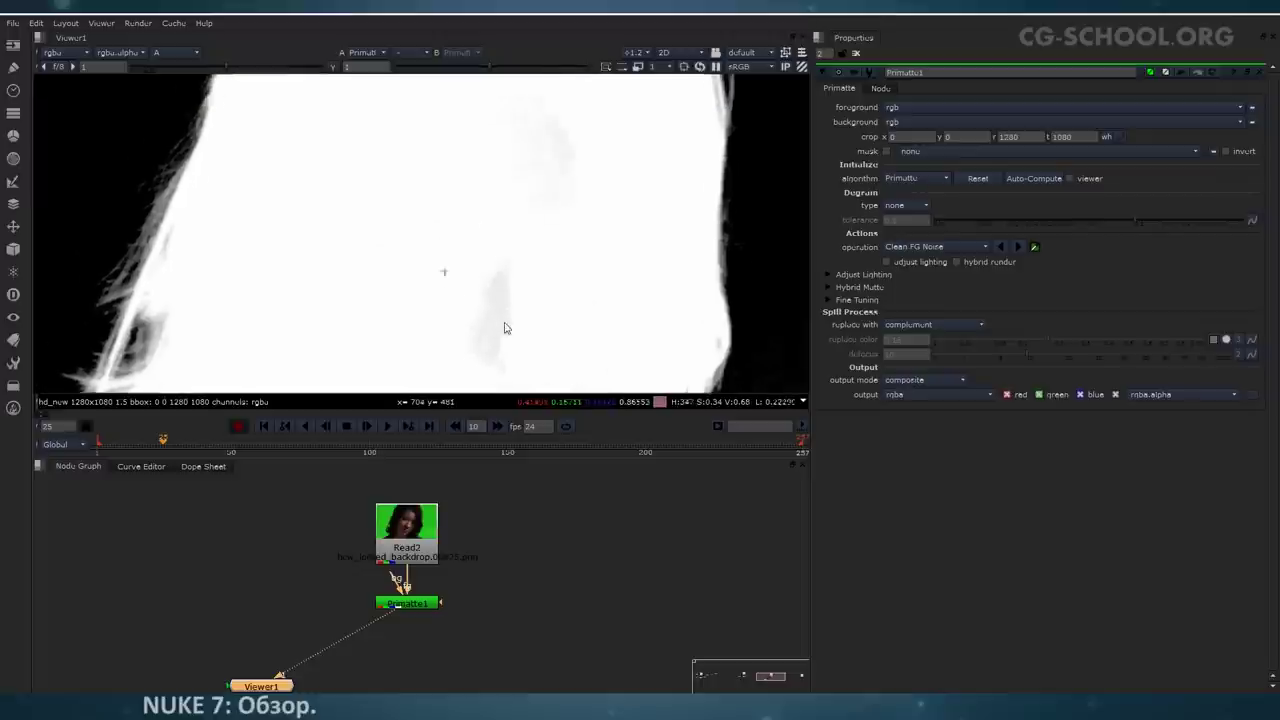
pyautogui.moveTo(526, 350); pyautogui.dragTo(549, 279, button='middle')
pyautogui.scroll(-1, 537, 278)
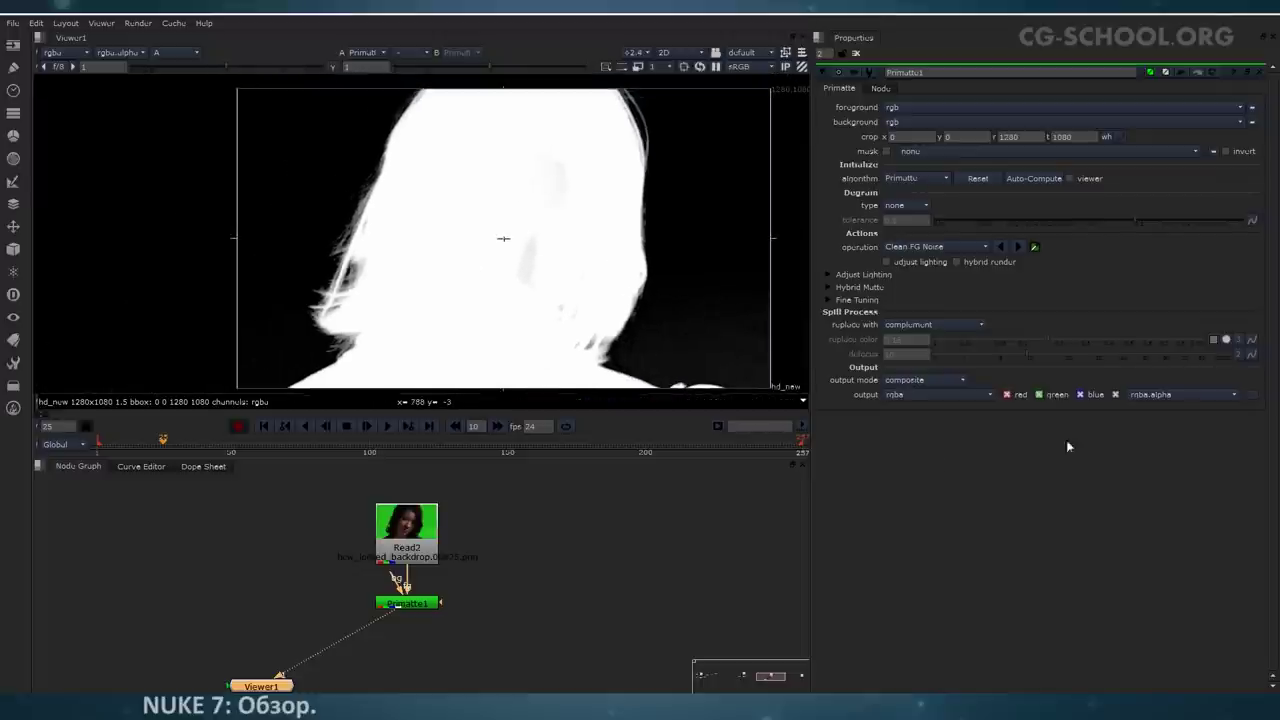
pyautogui.scroll(2, 717, 320)
pyautogui.scroll(-3, 591, 294)
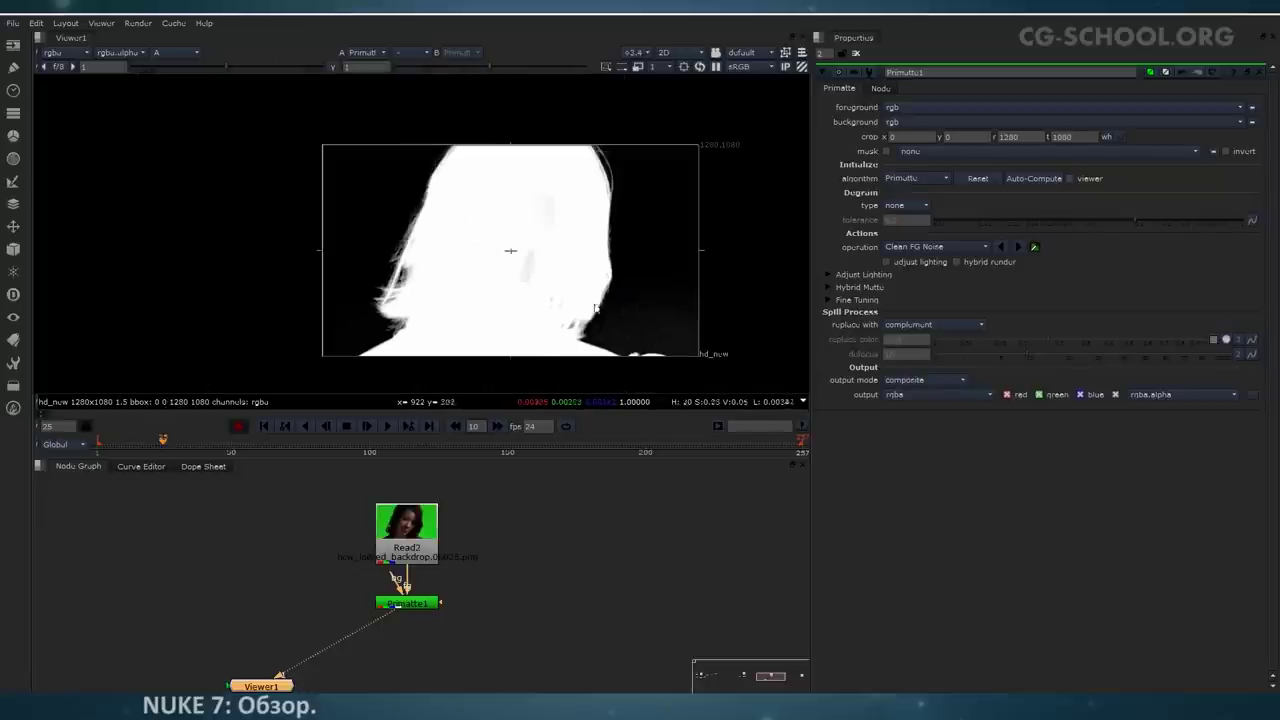
# Step: Move Read2 higher above Primatte and shift the Primatte node to its lower left, checking the keyed colour image against the alpha
pyautogui.moveTo(415, 525); pyautogui.dragTo(415, 494)
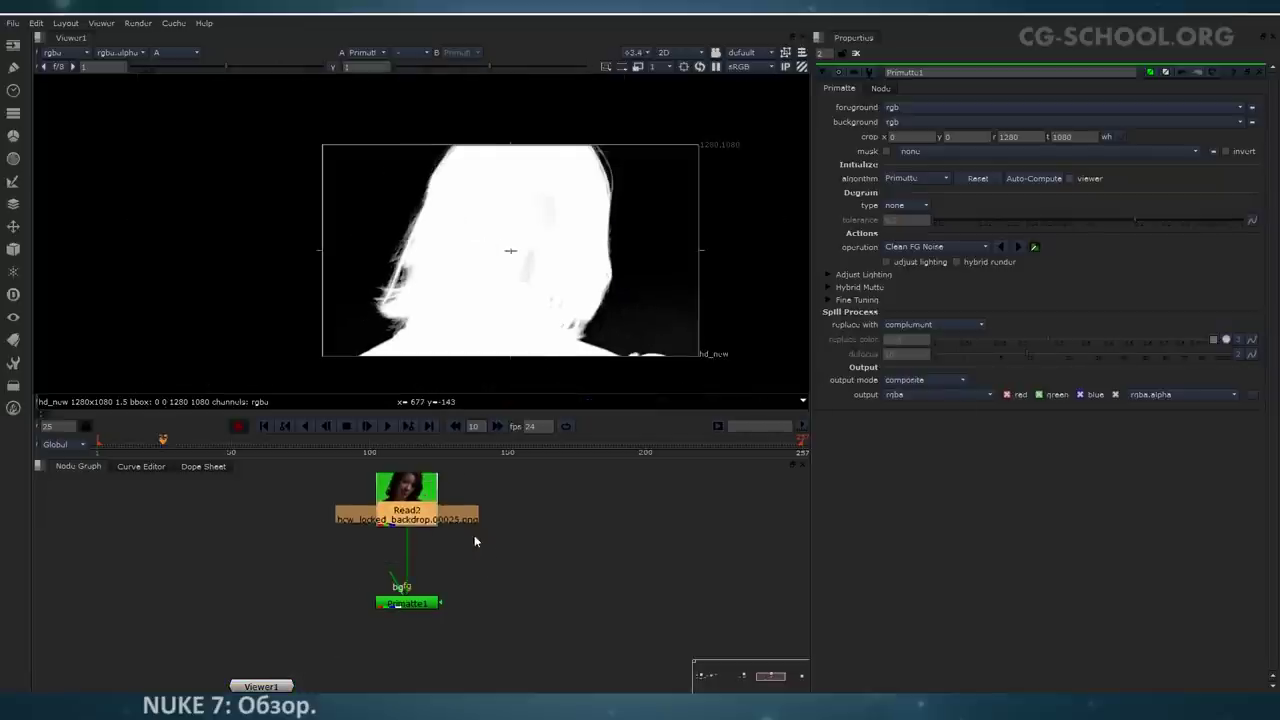
pyautogui.scroll(-2, 476, 553)
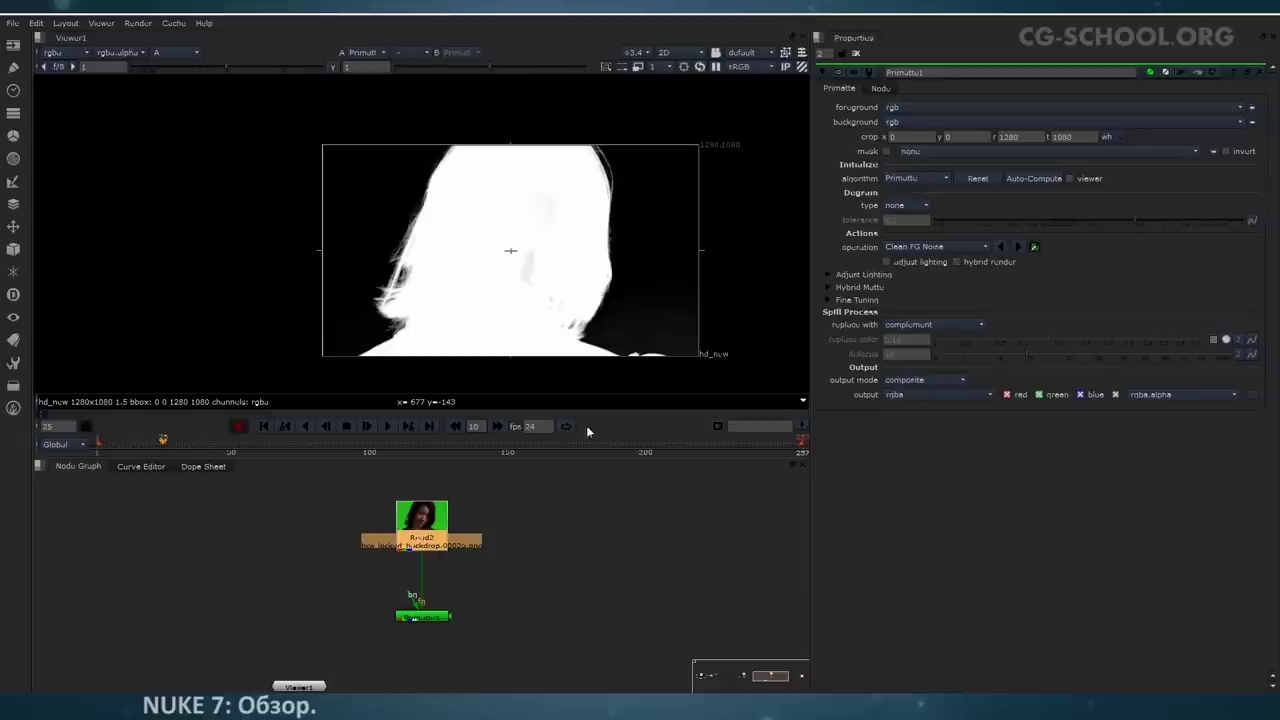
pyautogui.click(436, 618)
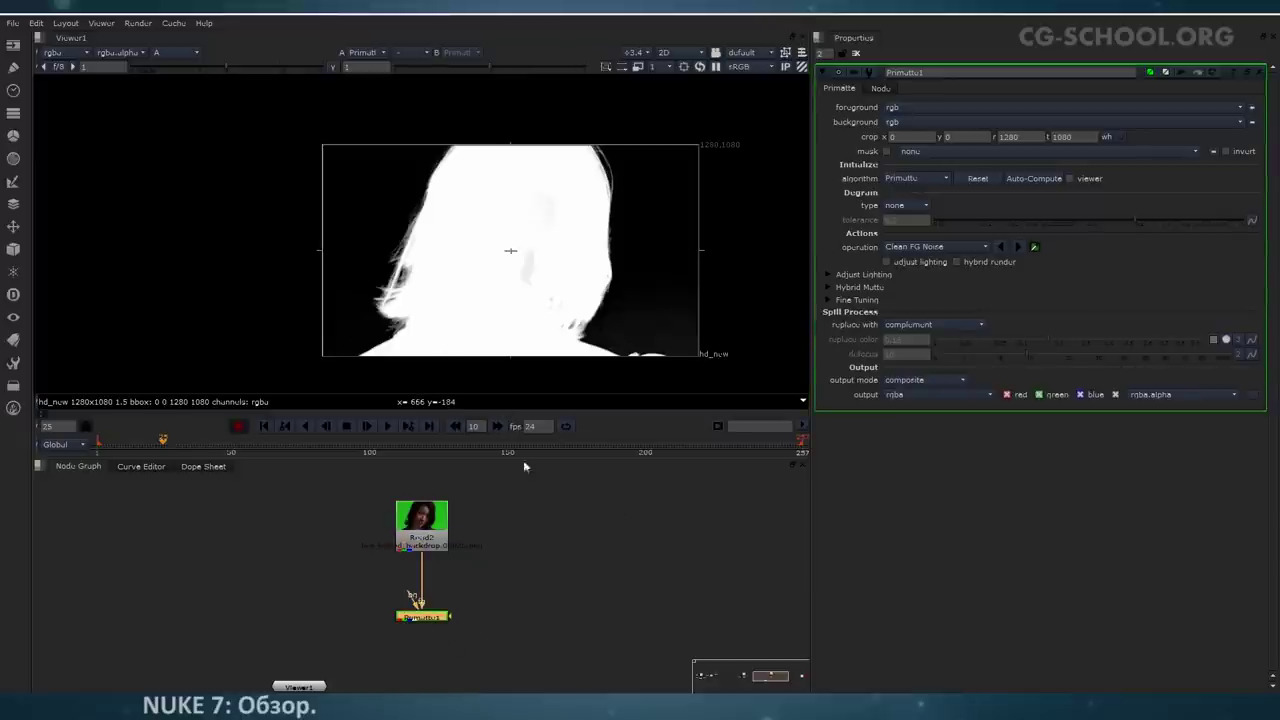
pyautogui.press('a')
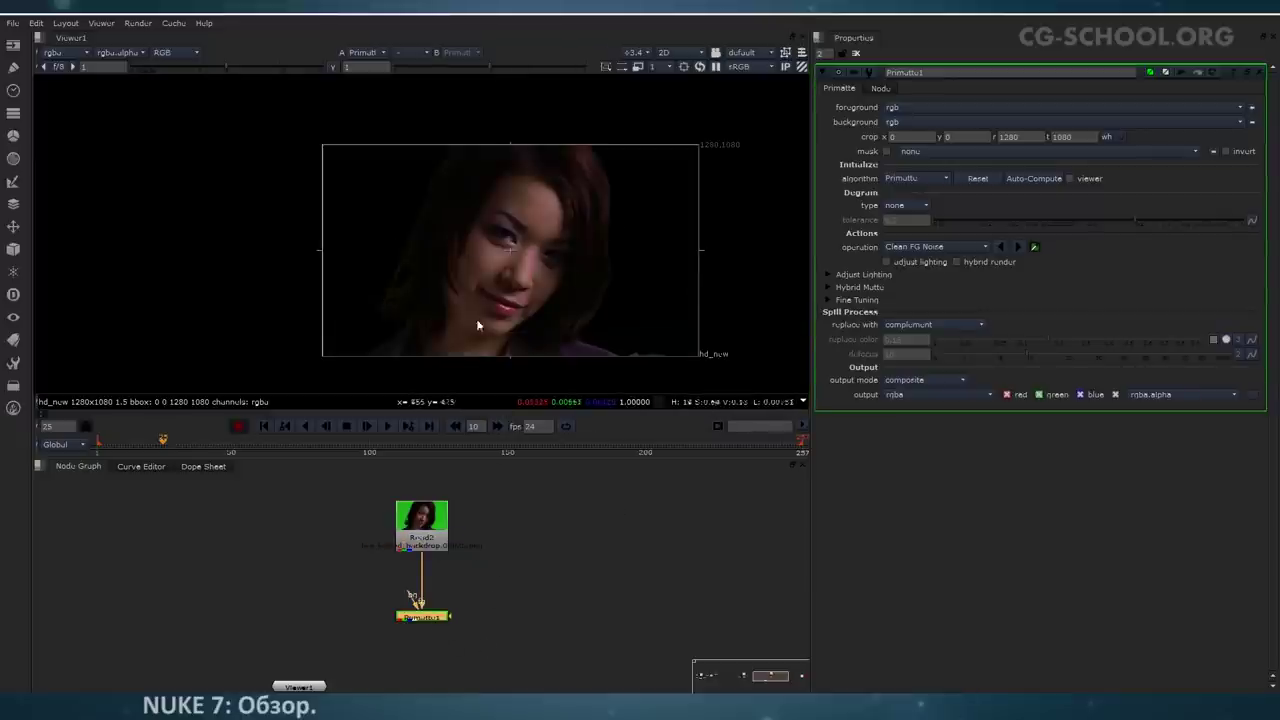
pyautogui.press('a')
pyautogui.moveTo(438, 622); pyautogui.dragTo(437, 613)
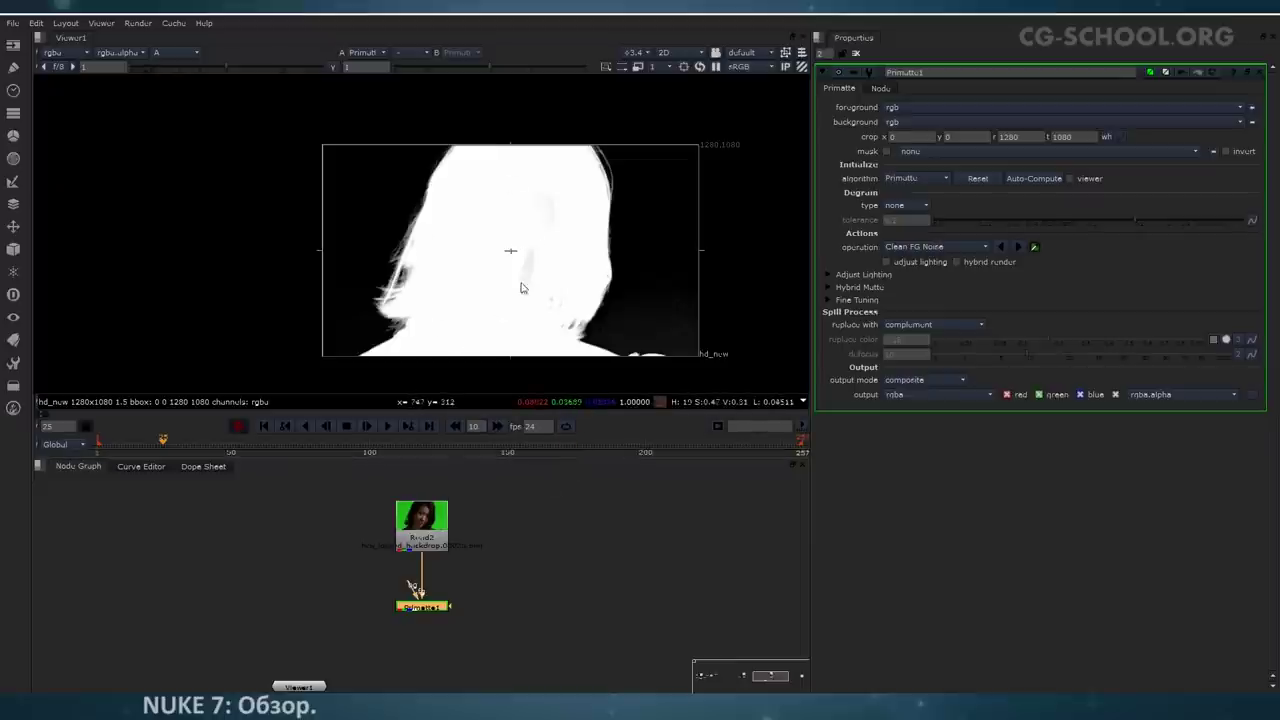
pyautogui.moveTo(513, 272); pyautogui.dragTo(496, 269, button='middle')
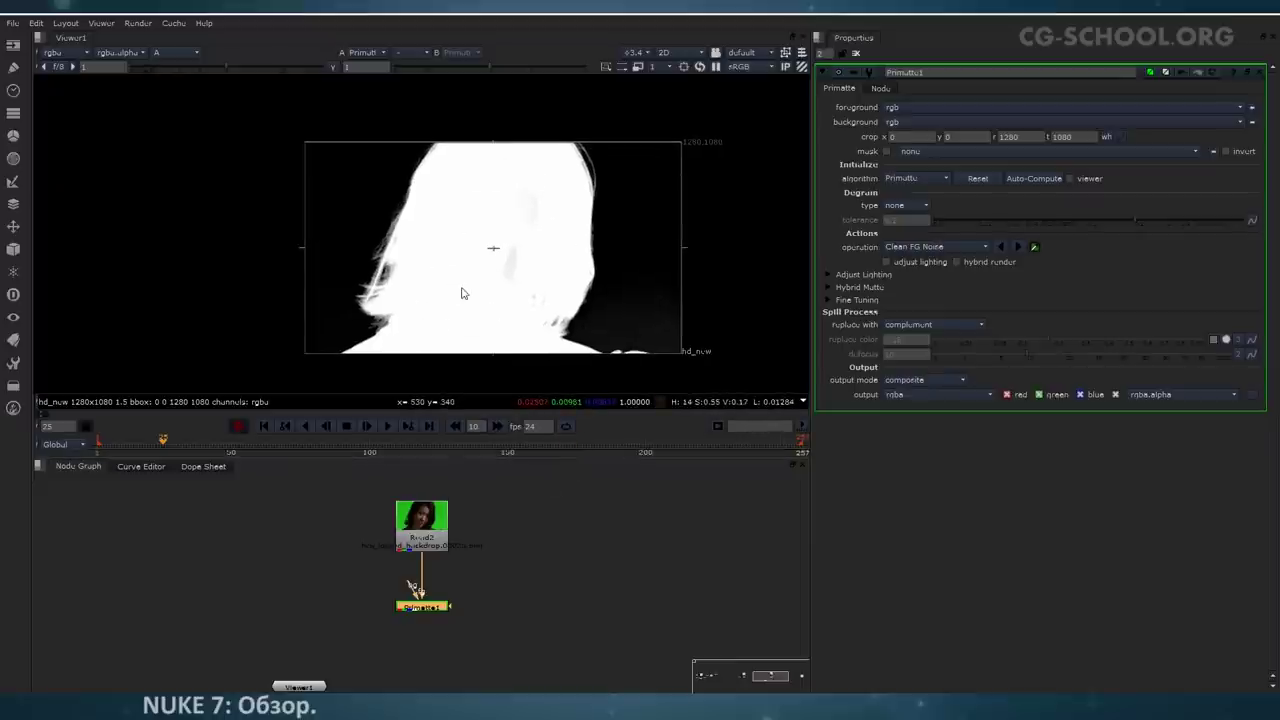
pyautogui.moveTo(424, 607); pyautogui.dragTo(363, 596)
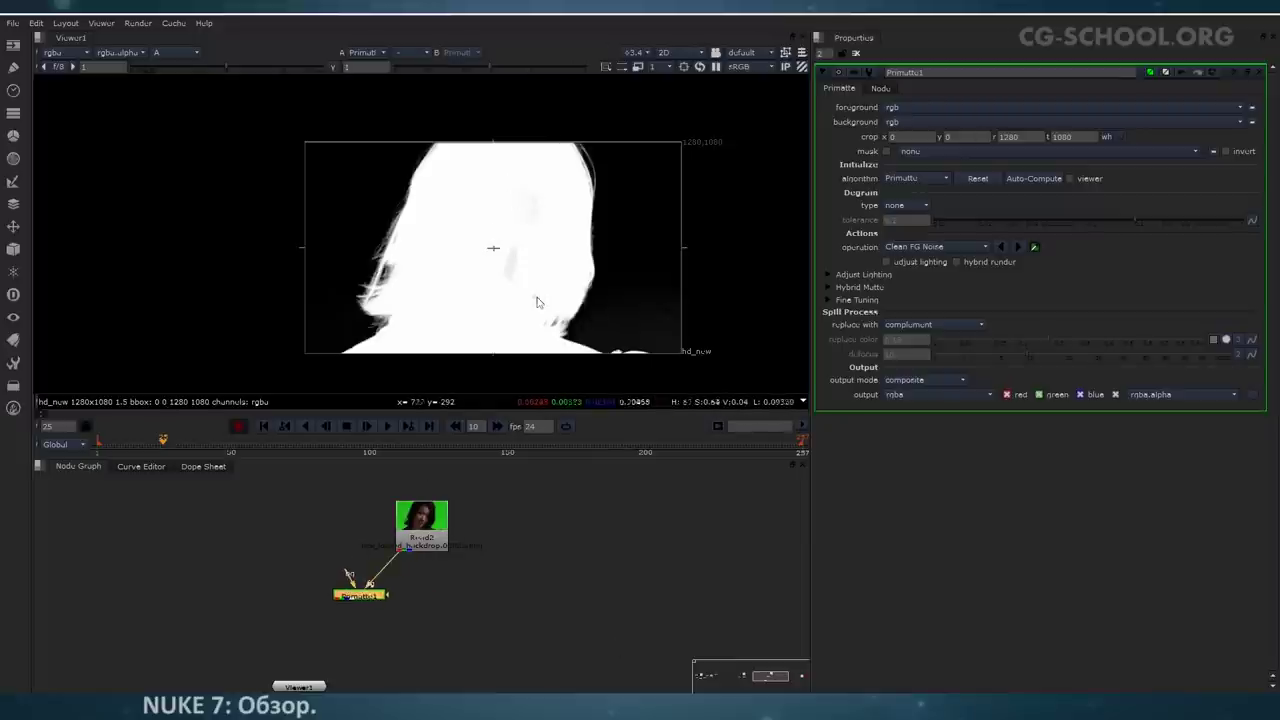
# Step: Compare the alpha matte with the keyed colour image, ending on the colour view, and select the Viewer node
pyautogui.press('a')
pyautogui.press('a')
pyautogui.scroll(2, 485, 350)
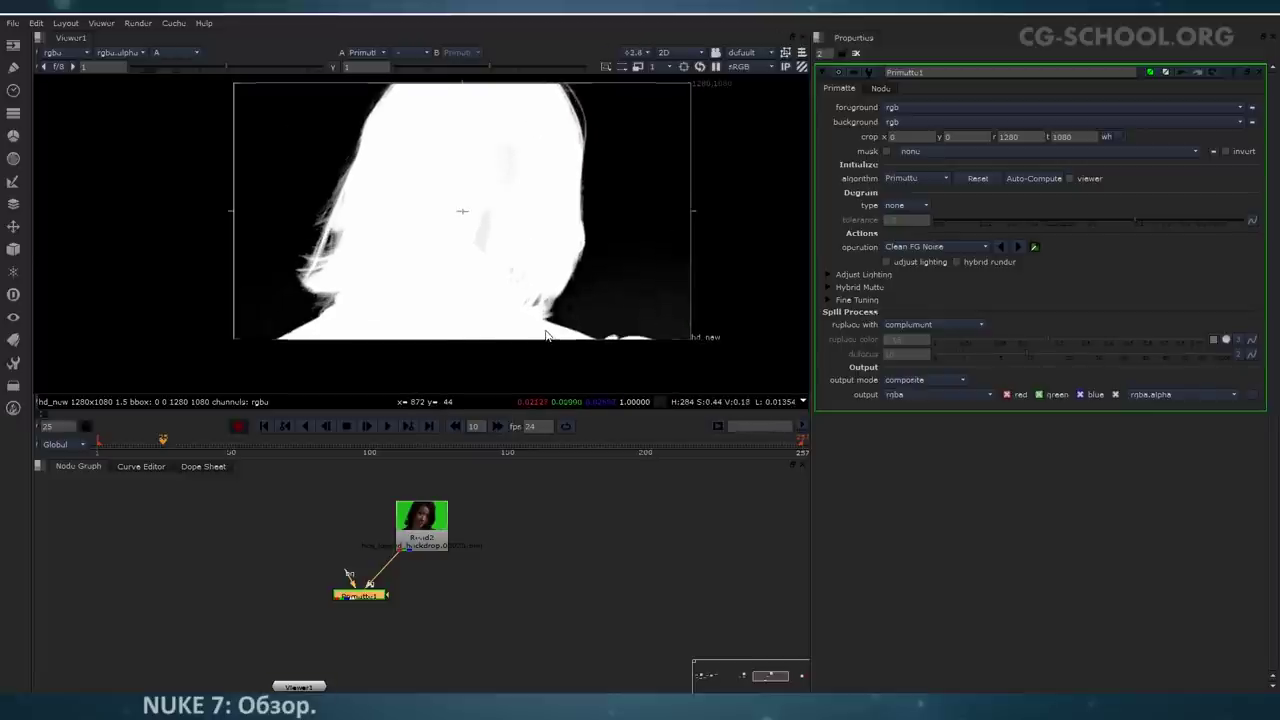
pyautogui.press('a')
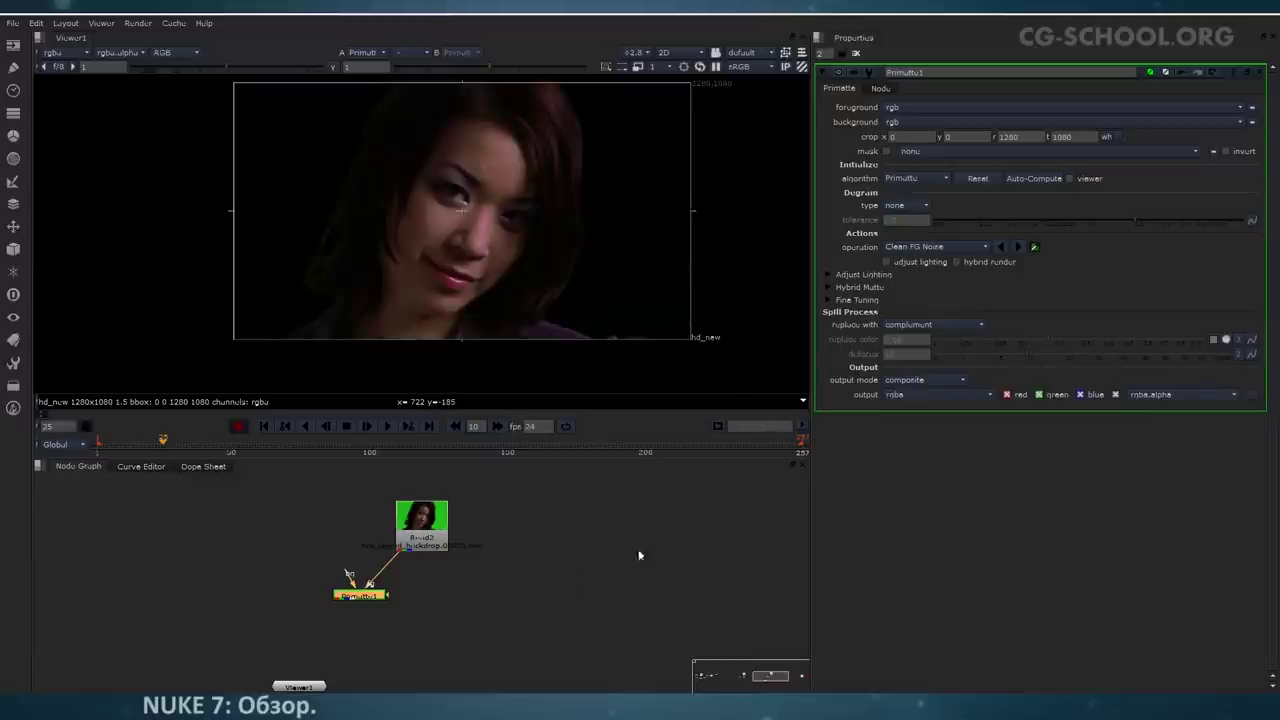
pyautogui.click(430, 532)
pyautogui.click(370, 597)
pyautogui.click(300, 687)
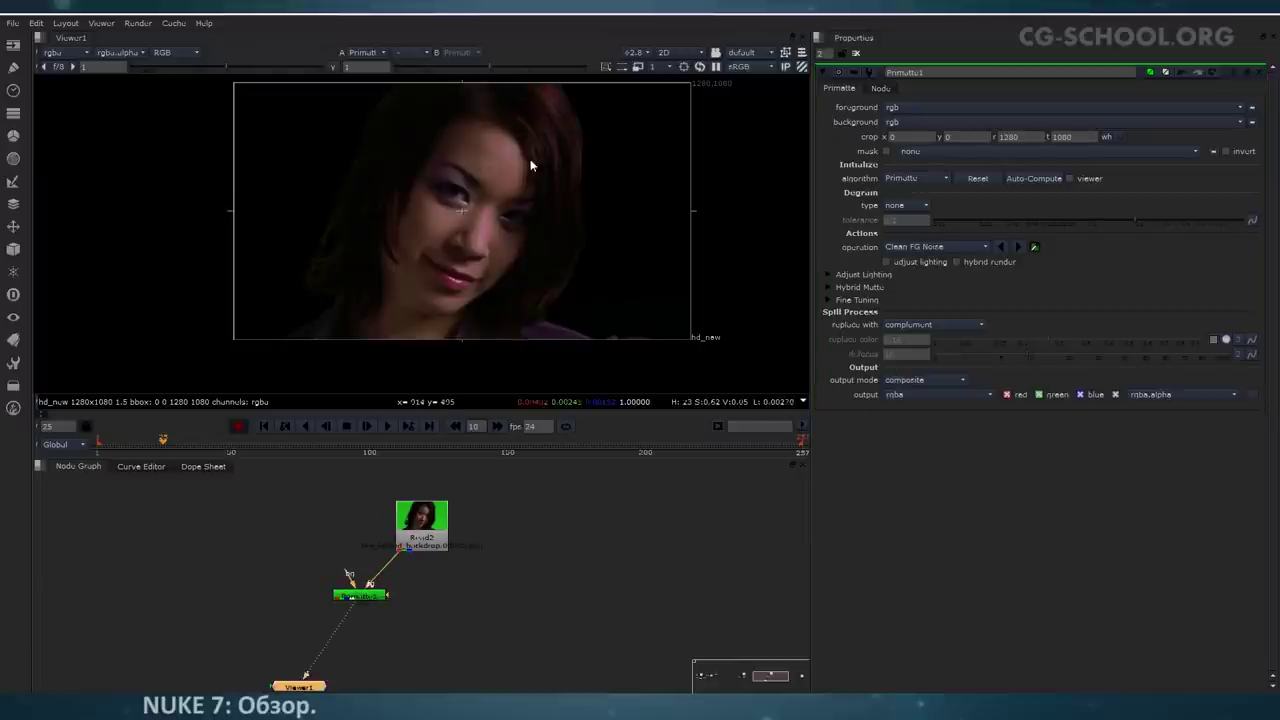
# Step: Display the alpha matte again and enable hybrid render and adjust lighting on the Primatte node
pyautogui.moveTo(531, 165); pyautogui.dragTo(554, 208, button='middle')
pyautogui.press('a')
pyautogui.moveTo(545, 308); pyautogui.dragTo(511, 271, button='middle')
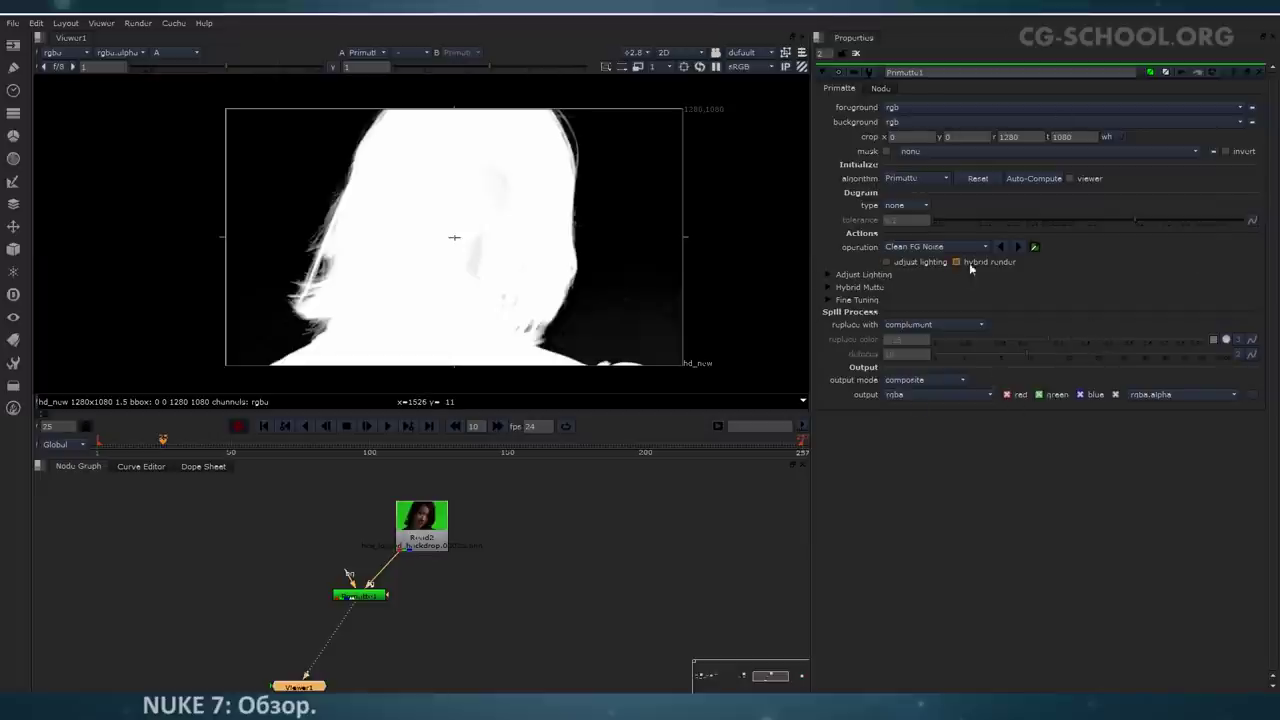
pyautogui.click(912, 263)
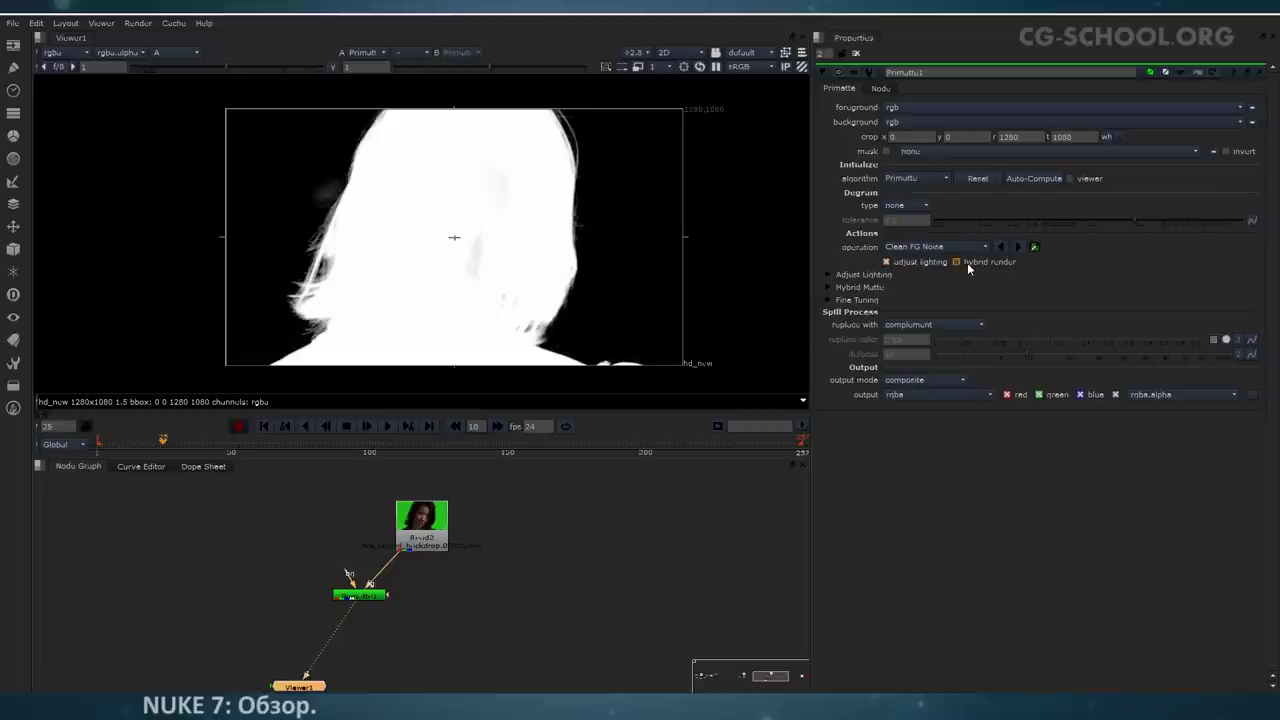
# Step: Disable adjust lighting and hybrid render on the Primatte node, and review the Adjust Lighting, Hybrid Matte and output mode options
pyautogui.click(928, 263)
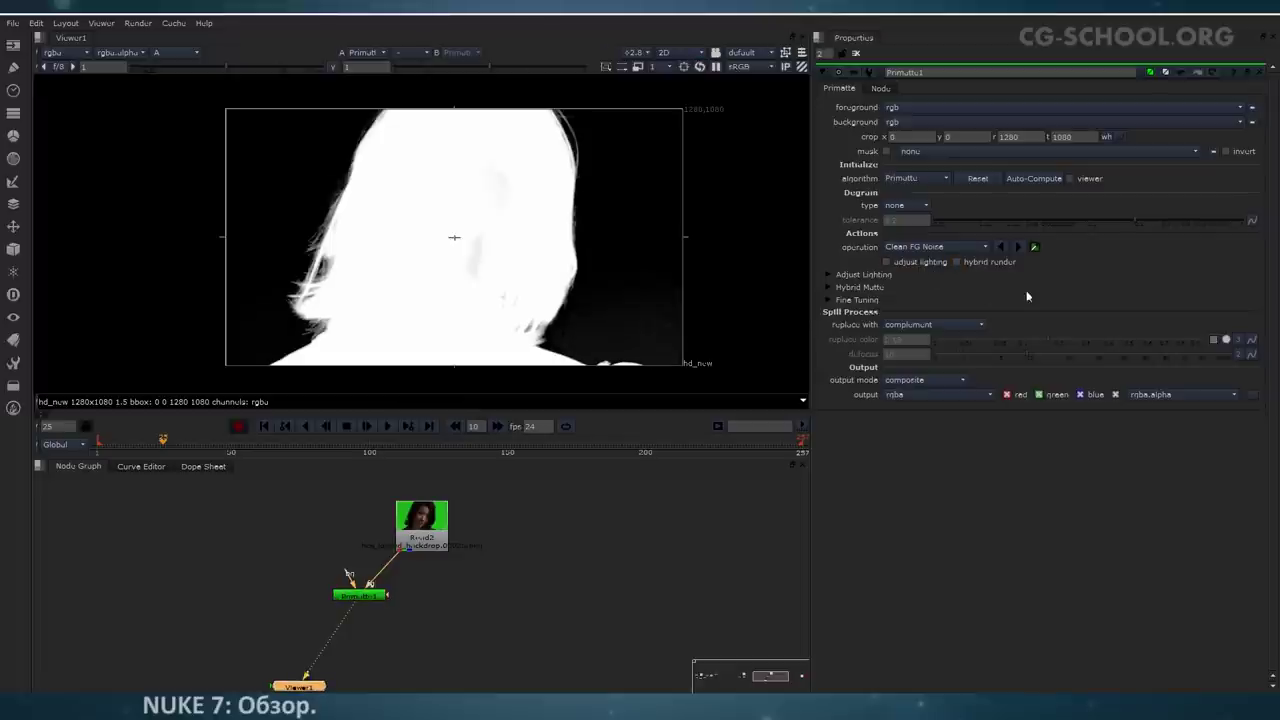
pyautogui.click(829, 287)
pyautogui.click(829, 275)
pyautogui.click(829, 275)
pyautogui.click(830, 286)
pyautogui.click(953, 382)
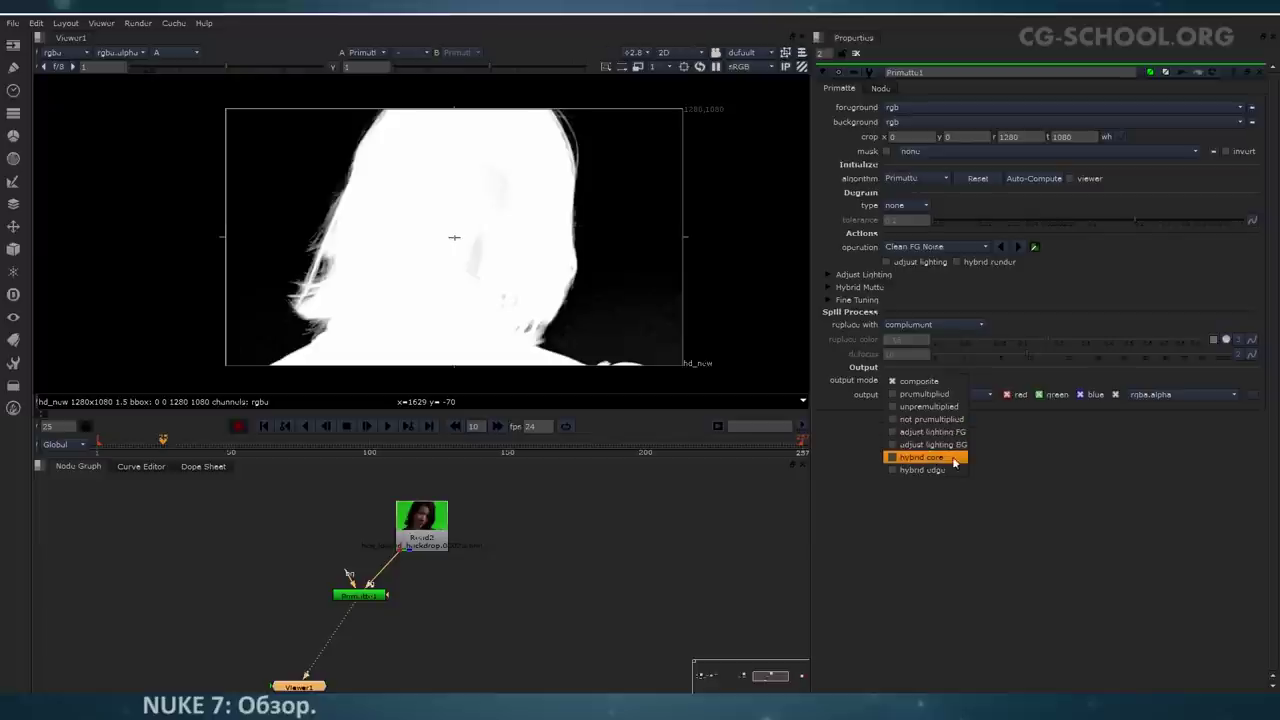
pyautogui.click(1051, 297)
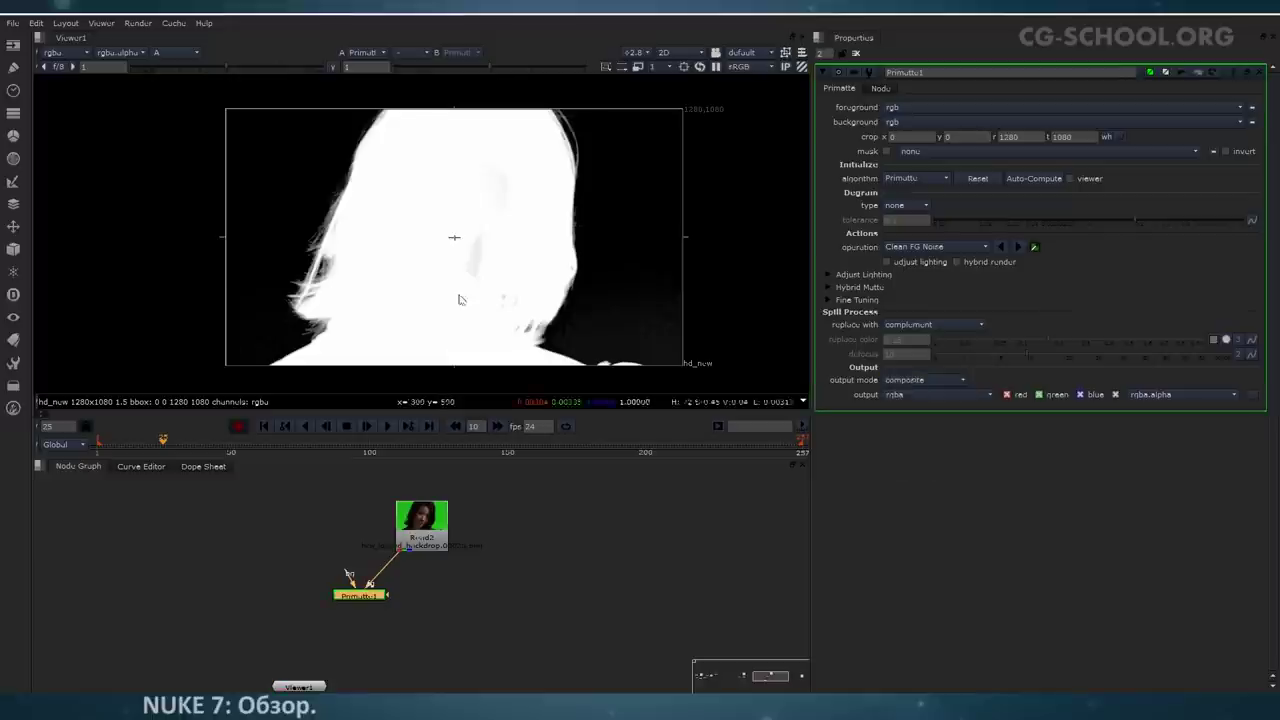
# Step: Show the keyed colour image, enable adjust lighting and set the Primatte output mode to adjust lighting FG
pyautogui.press('a')
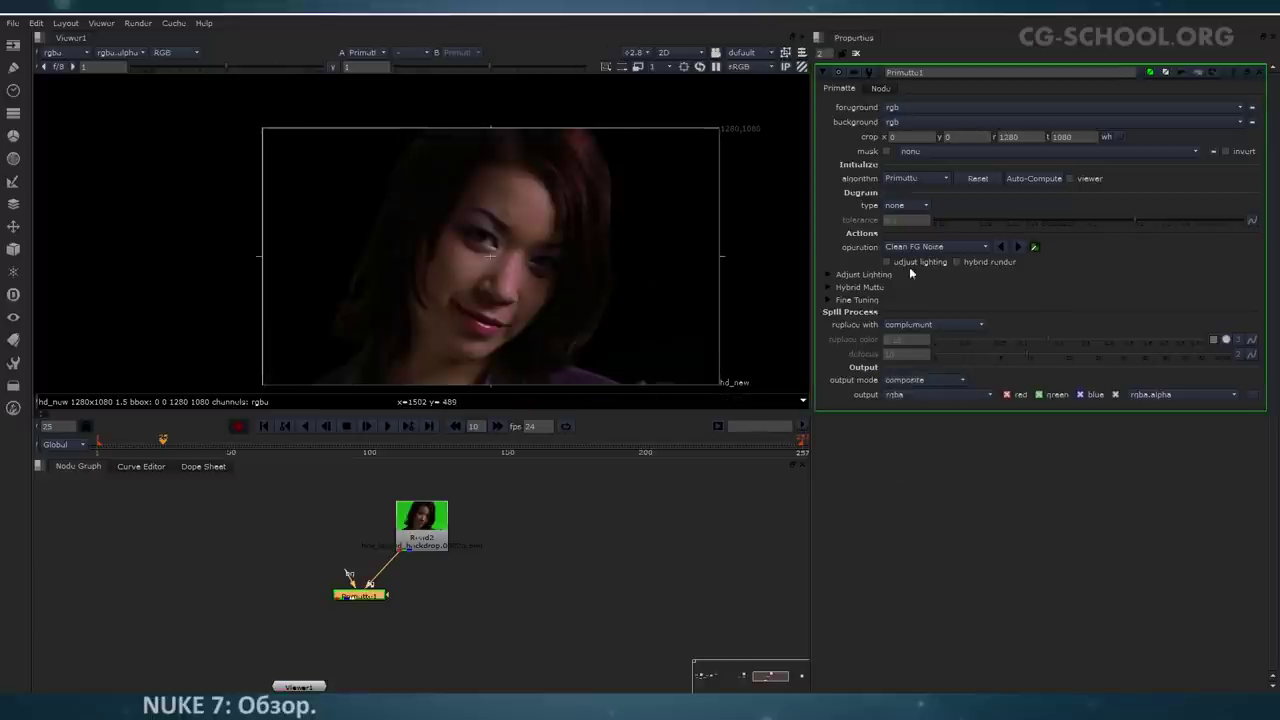
pyautogui.click(886, 261)
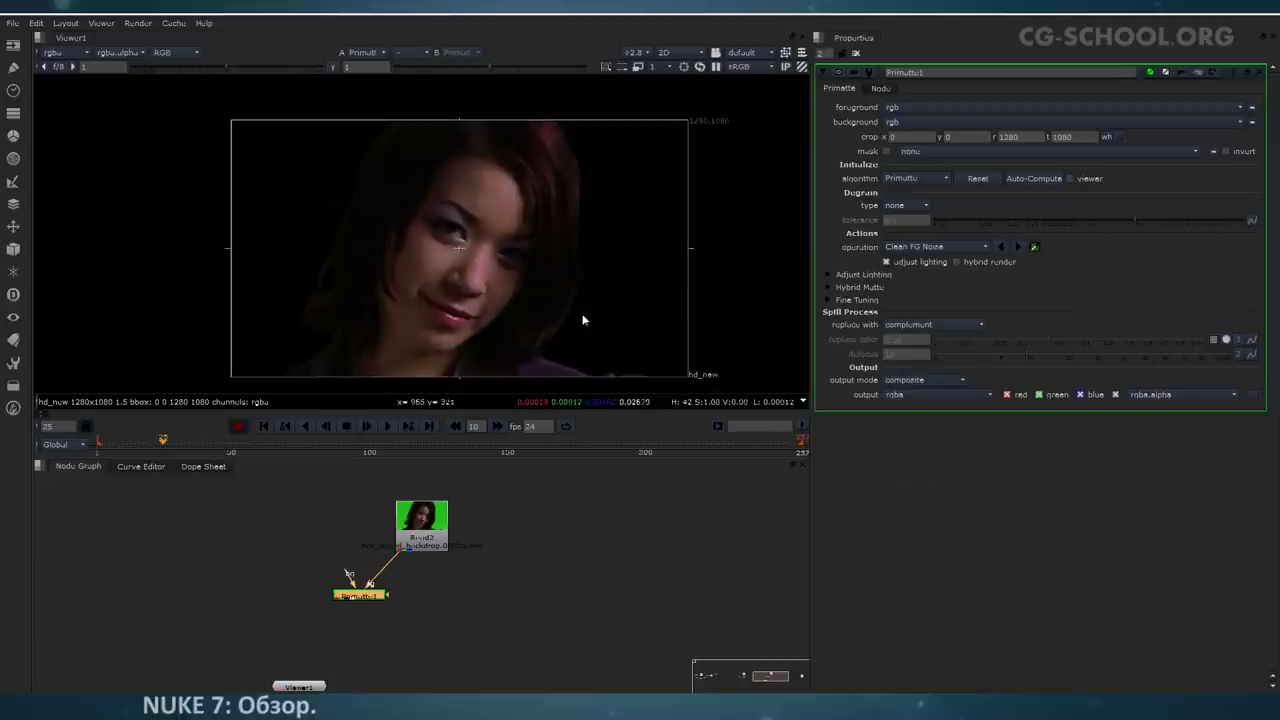
pyautogui.click(928, 380)
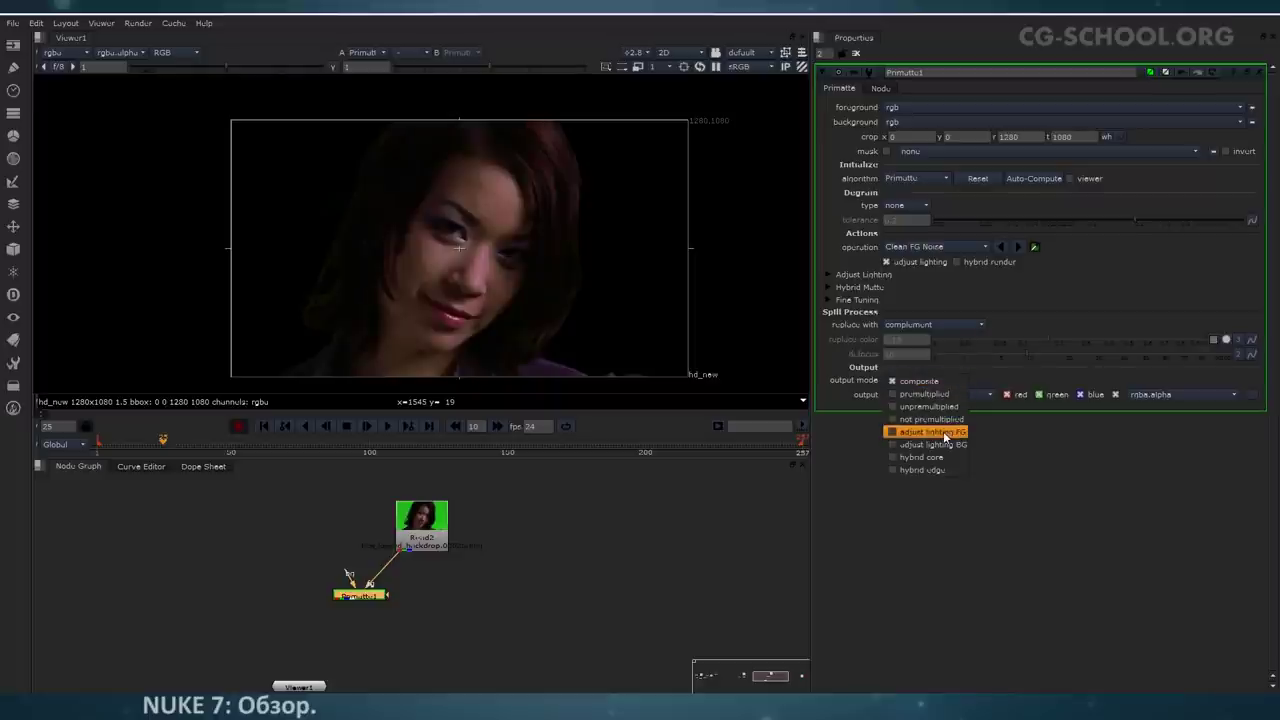
pyautogui.click(944, 432)
# Step: Set the output mode to adjust lighting BG and expand the Adjust Lighting settings, inspecting the generated green backdrop
pyautogui.click(944, 394)
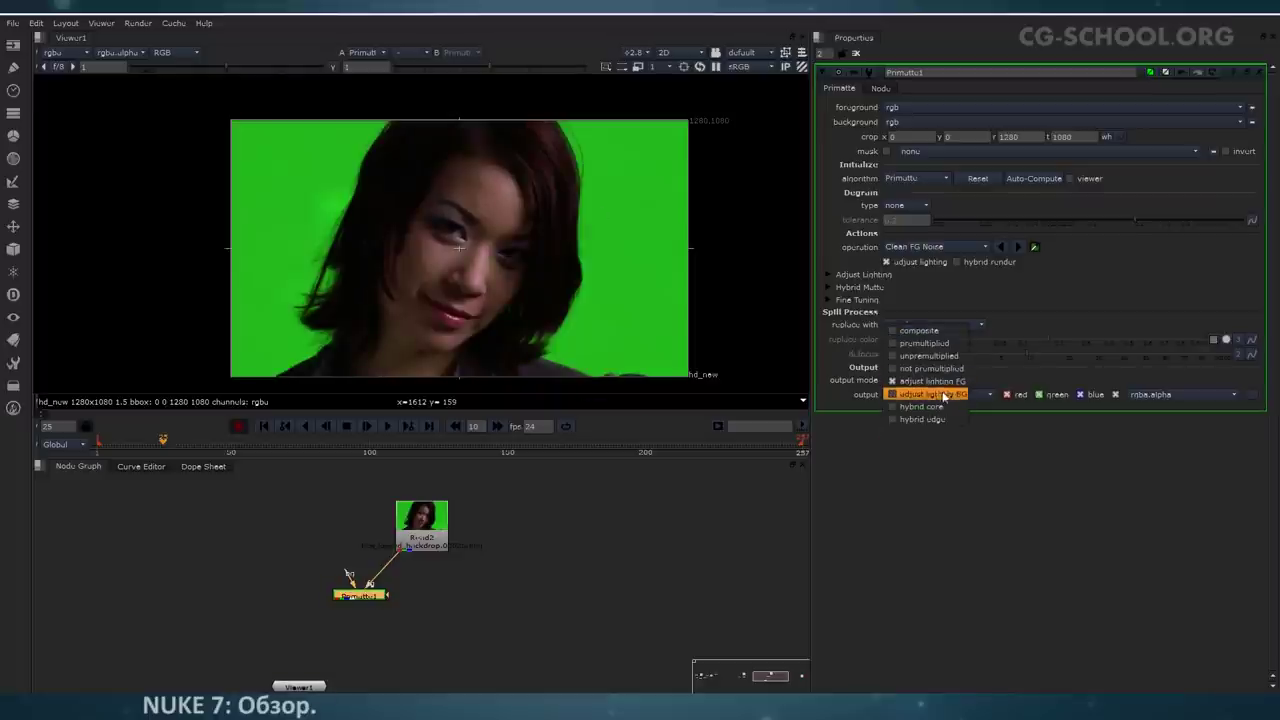
pyautogui.click(936, 395)
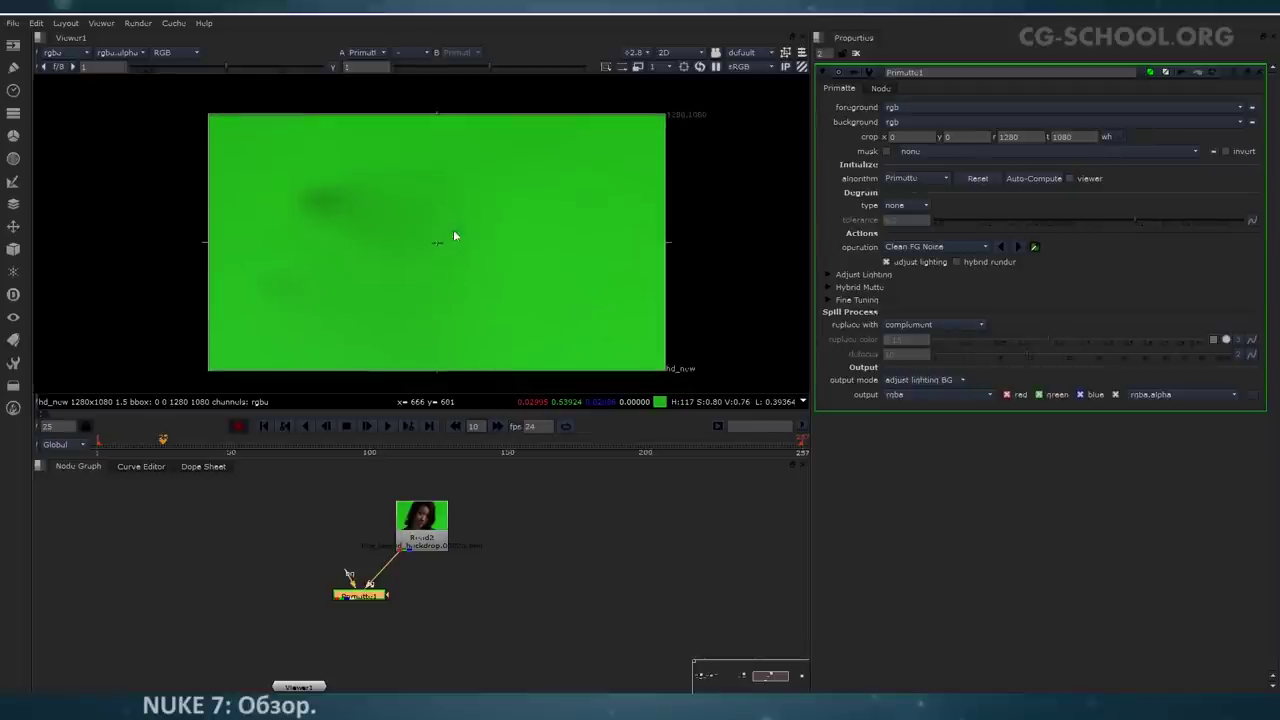
pyautogui.moveTo(441, 245); pyautogui.dragTo(457, 248, button='middle')
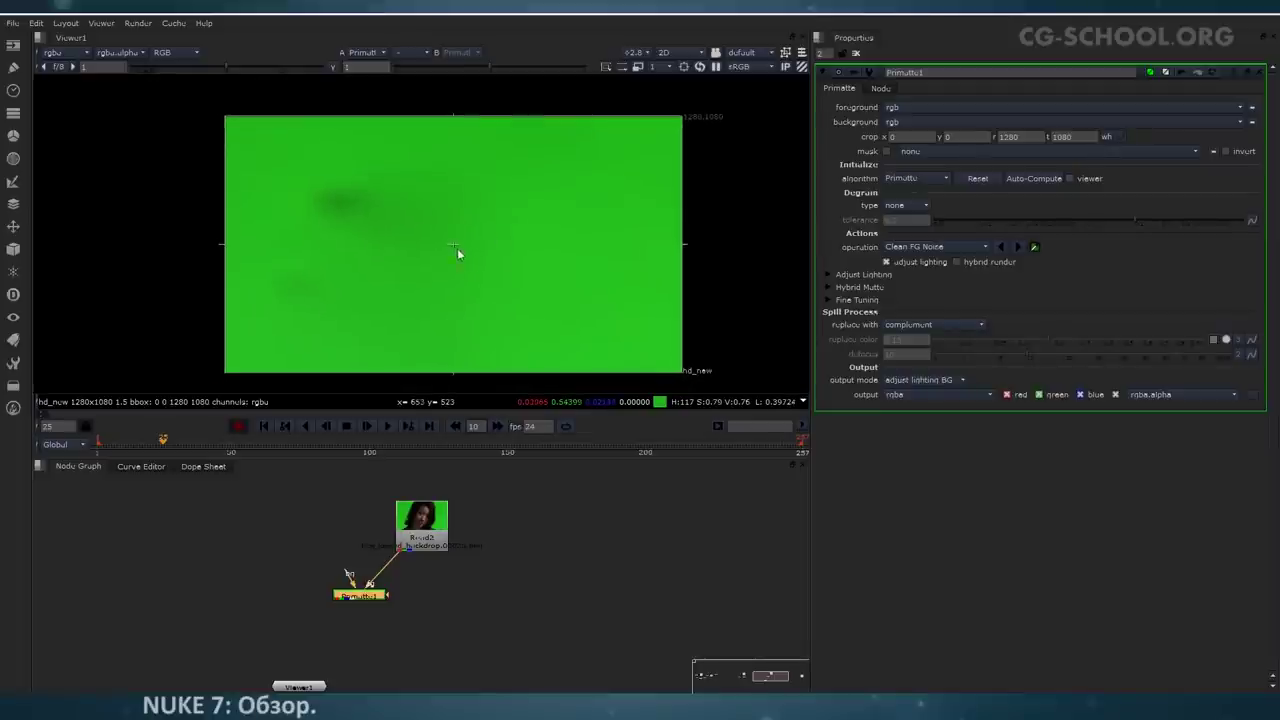
pyautogui.click(828, 274)
pyautogui.moveTo(323, 231); pyautogui.dragTo(304, 246, button='middle')
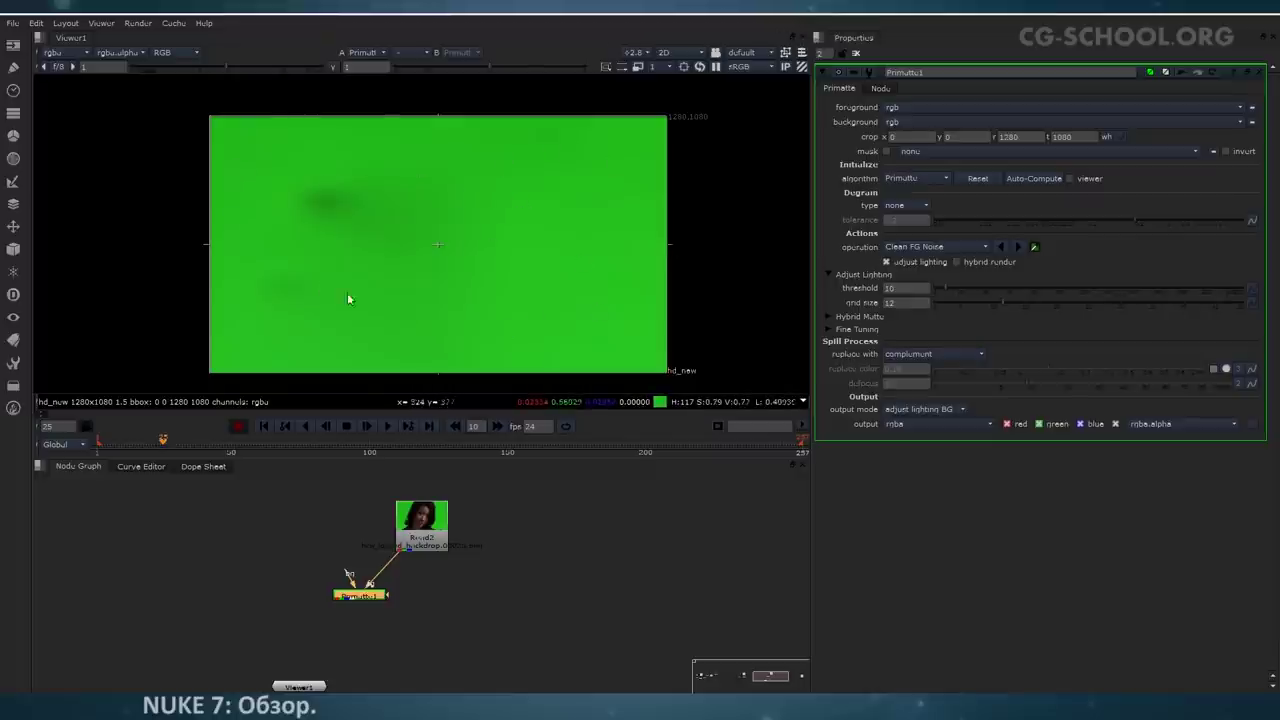
pyautogui.moveTo(520, 276)
pyautogui.mouseDown(button='middle')
pyautogui.moveTo(553, 280)
pyautogui.moveTo(521, 269)
pyautogui.mouseUp(button='middle')
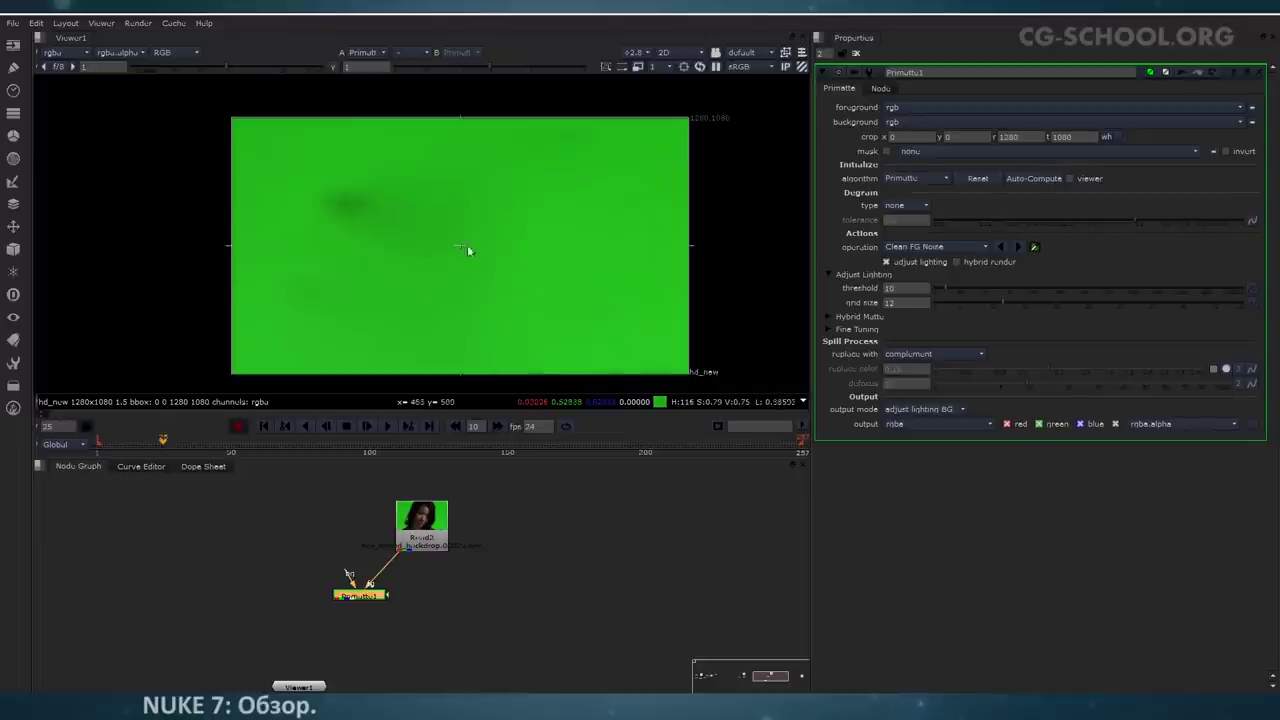
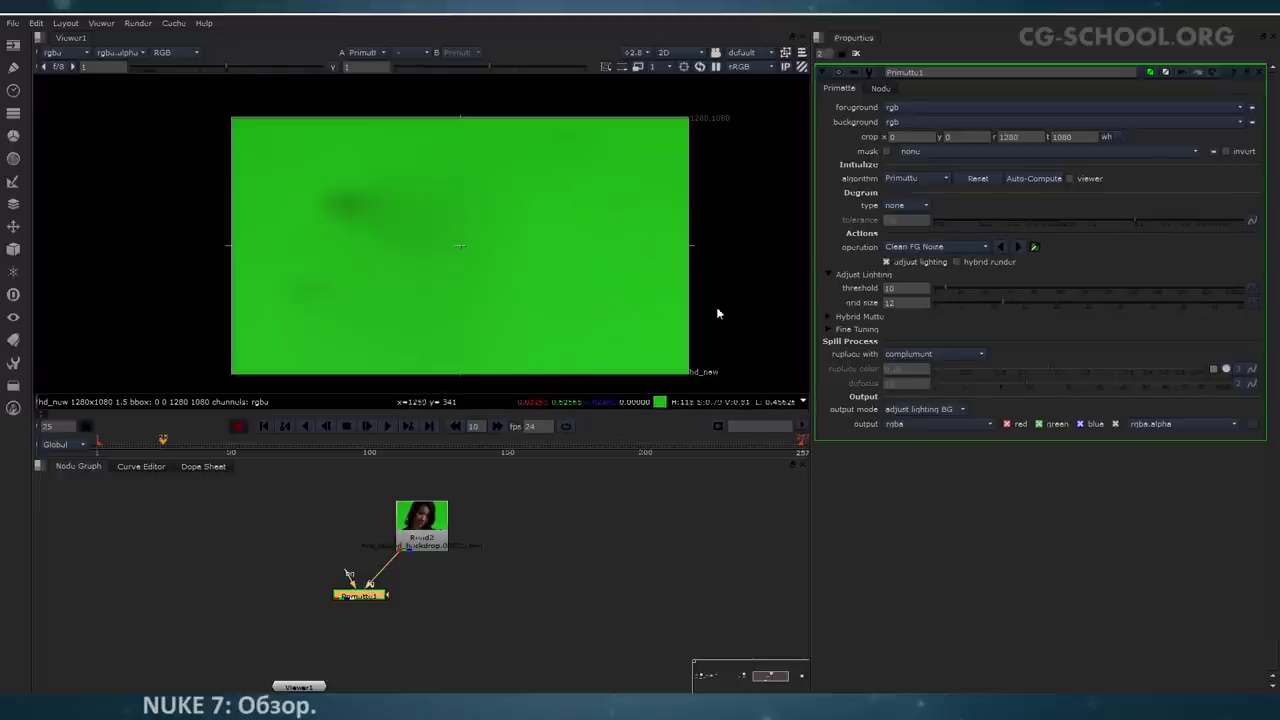
# Step: Try a high Adjust Lighting threshold, settle on 40, and test a very small grid size
pyautogui.moveTo(947, 288); pyautogui.dragTo(1008, 297)
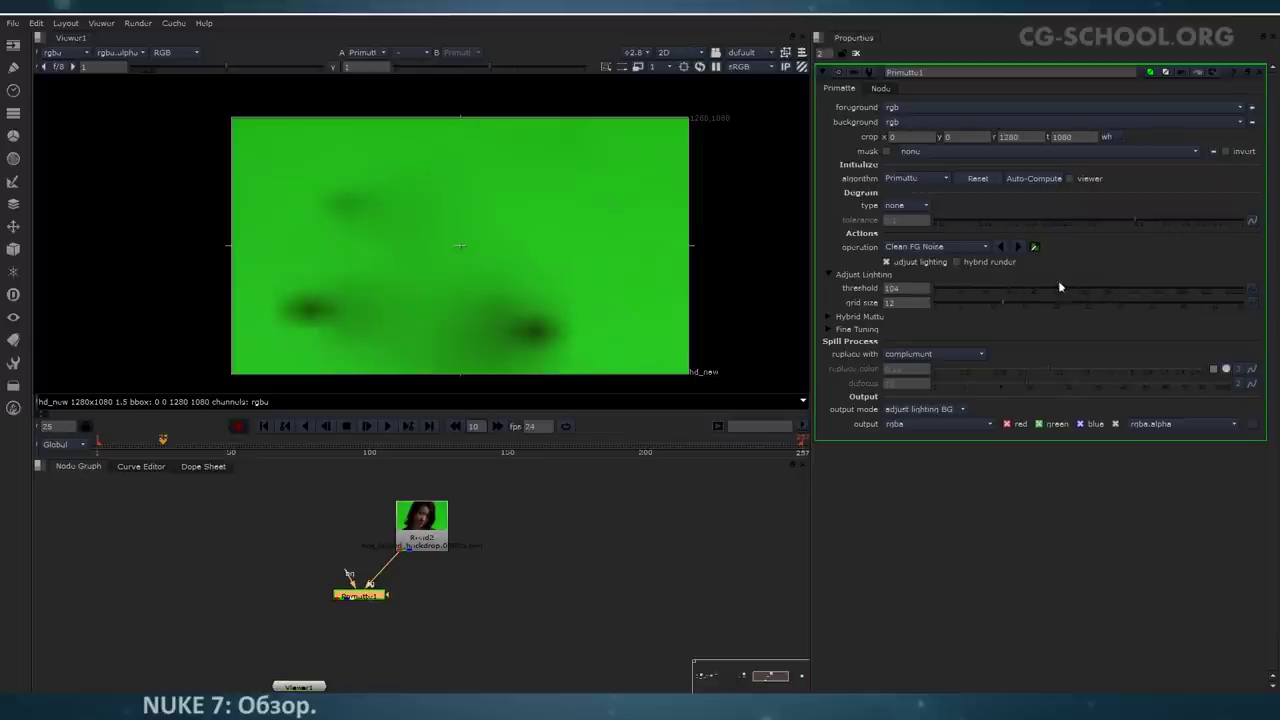
pyautogui.click(977, 290)
pyautogui.moveTo(964, 290)
pyautogui.mouseDown()
pyautogui.moveTo(948, 289)
pyautogui.moveTo(1107, 309)
pyautogui.moveTo(949, 302)
pyautogui.mouseUp()
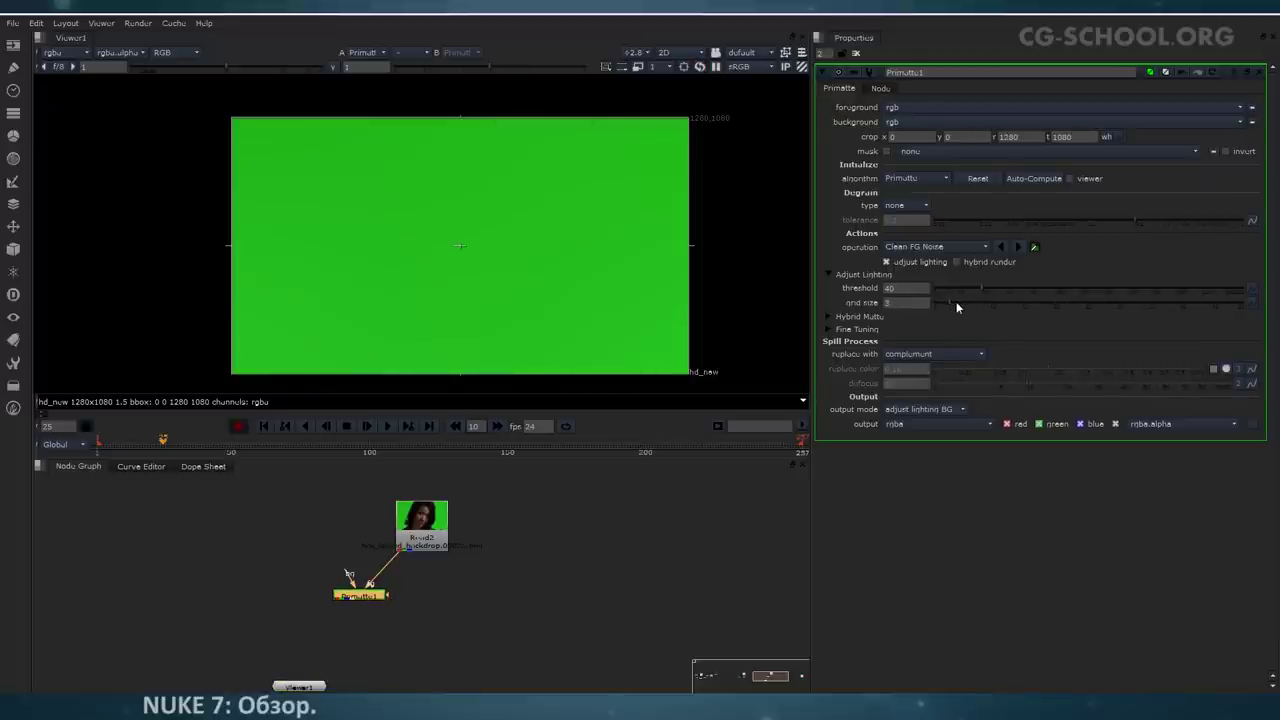
# Step: Set the Adjust Lighting grid size to 5 after testing 12, 11 and 10, checking the backdrop for dark patches
pyautogui.click(989, 307)
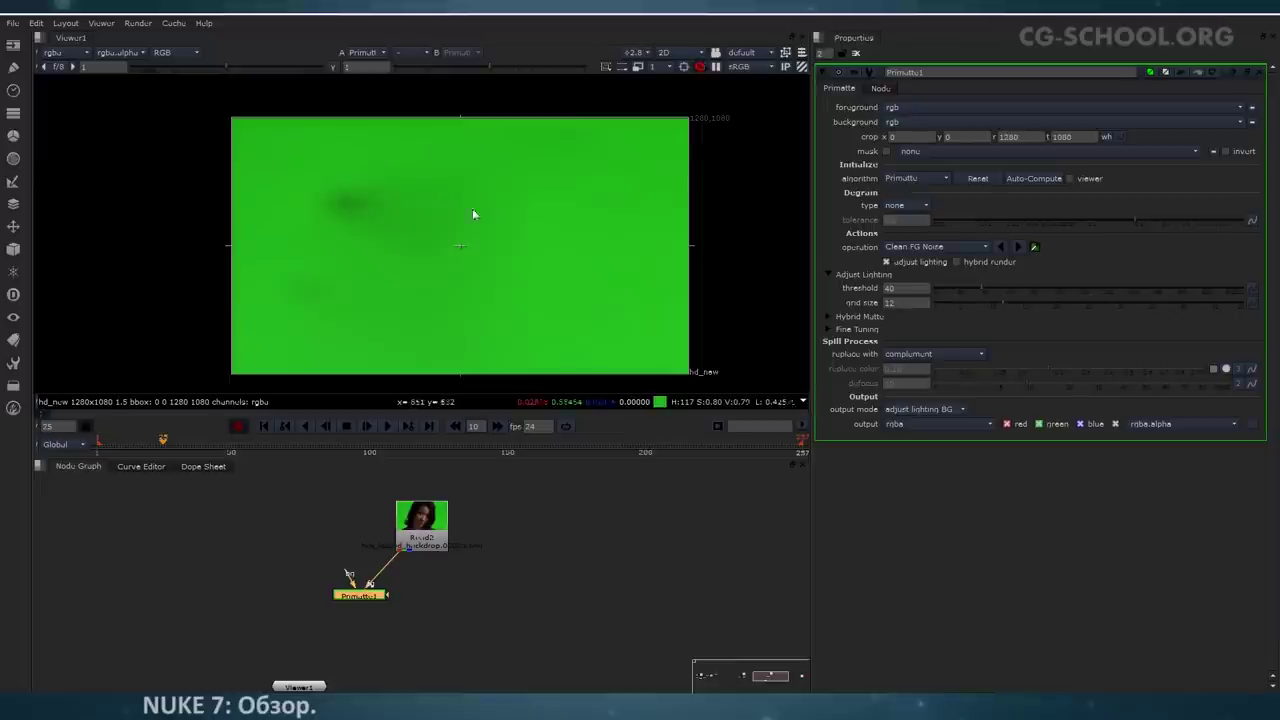
pyautogui.scroll(4, 400, 222)
pyautogui.click(993, 303)
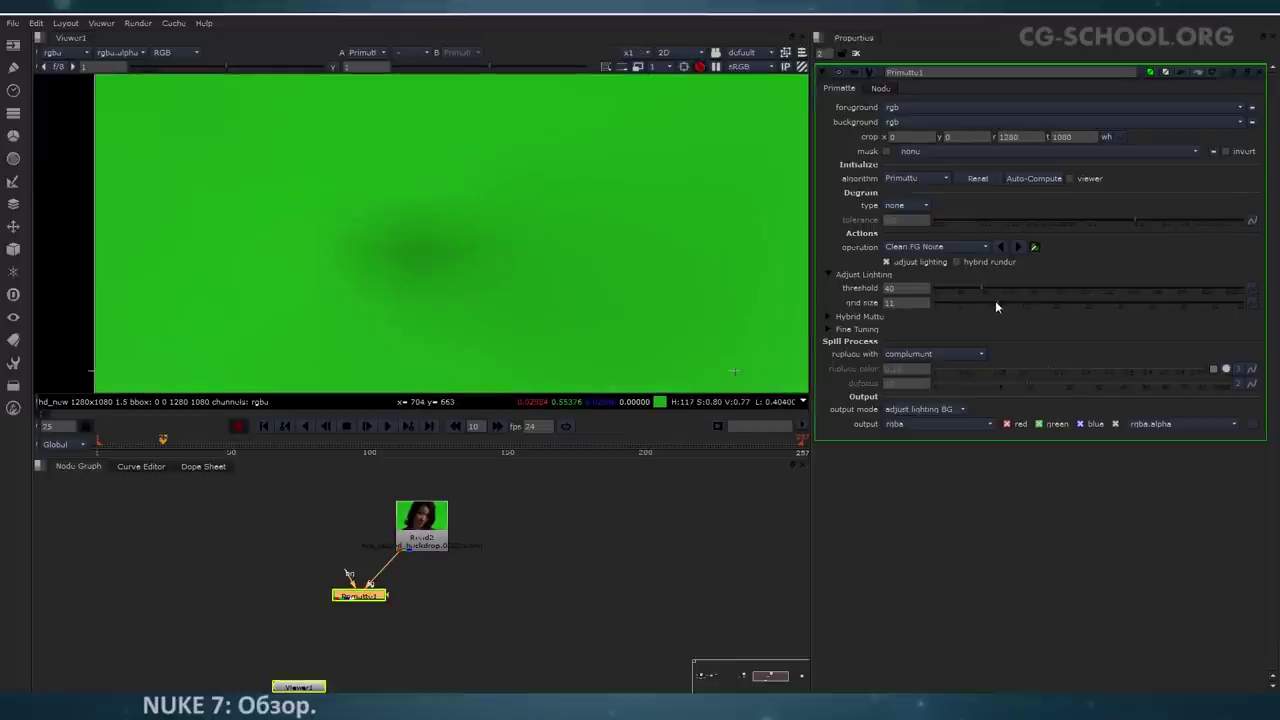
pyautogui.click(990, 303)
pyautogui.scroll(-3, 490, 222)
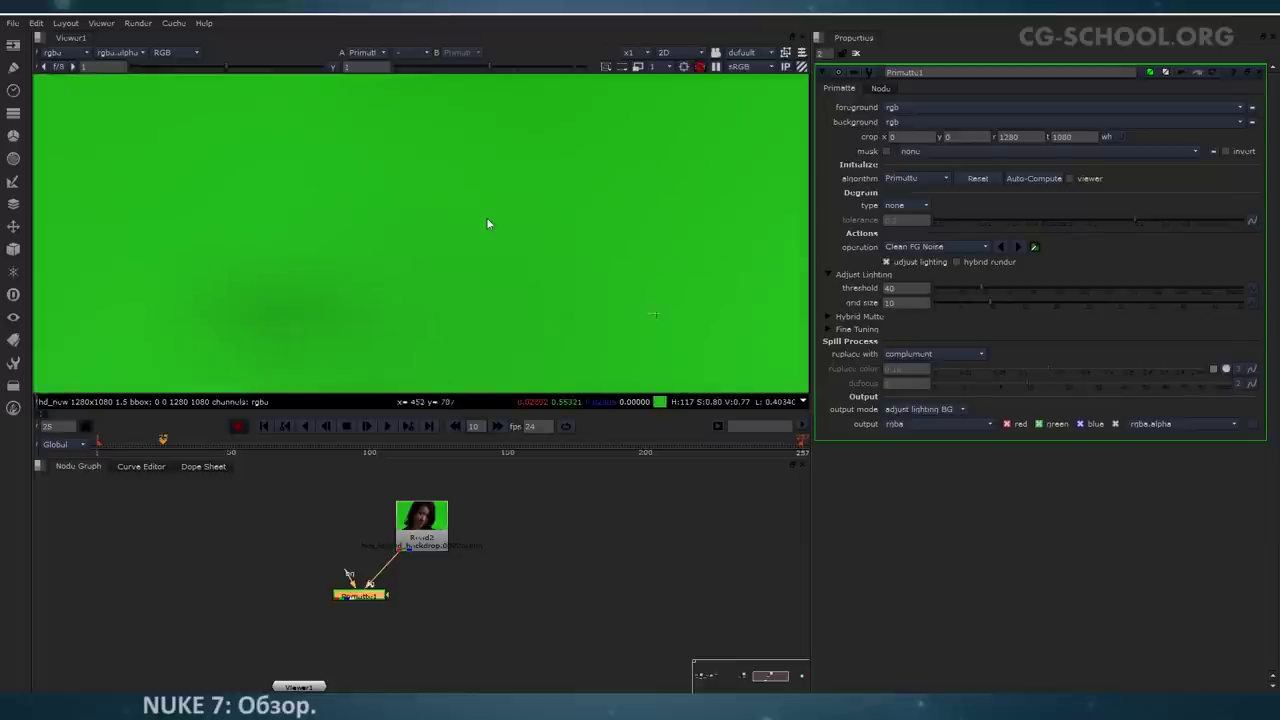
pyautogui.scroll(1, 497, 235)
pyautogui.click(981, 305)
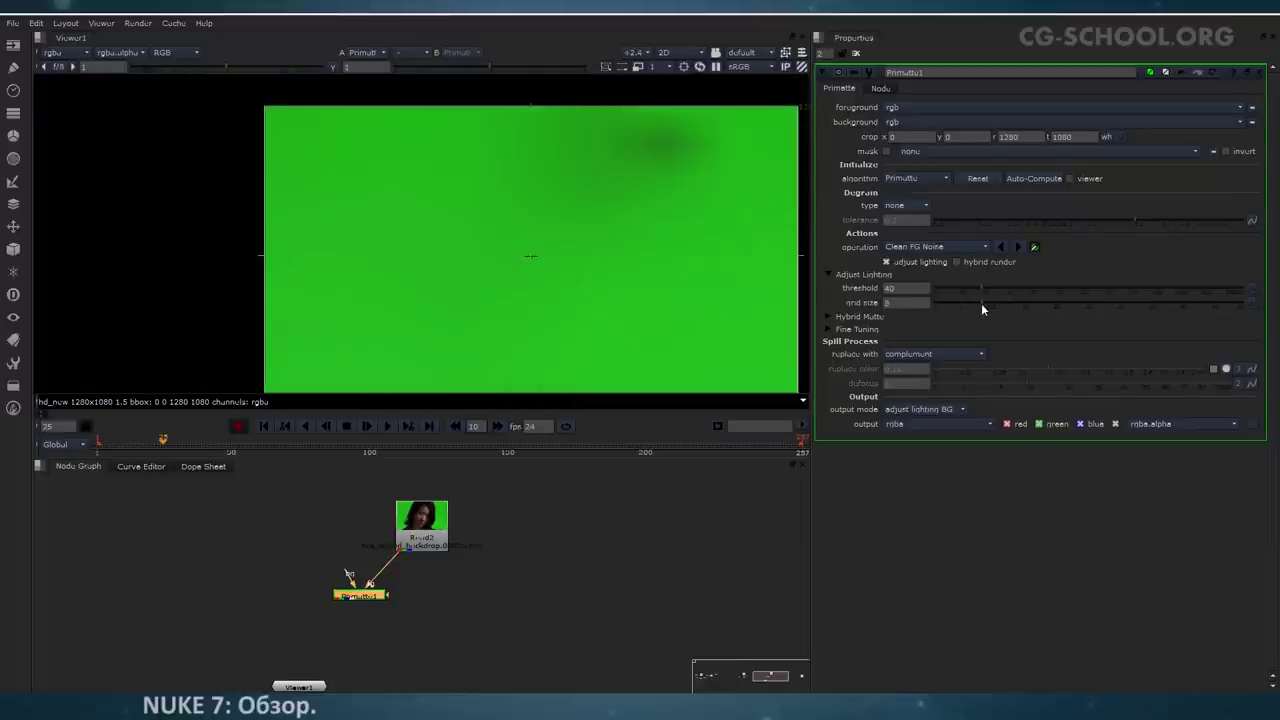
pyautogui.moveTo(971, 304); pyautogui.dragTo(964, 304)
pyautogui.moveTo(668, 230); pyautogui.dragTo(597, 204, button='middle')
pyautogui.scroll(-1, 601, 243)
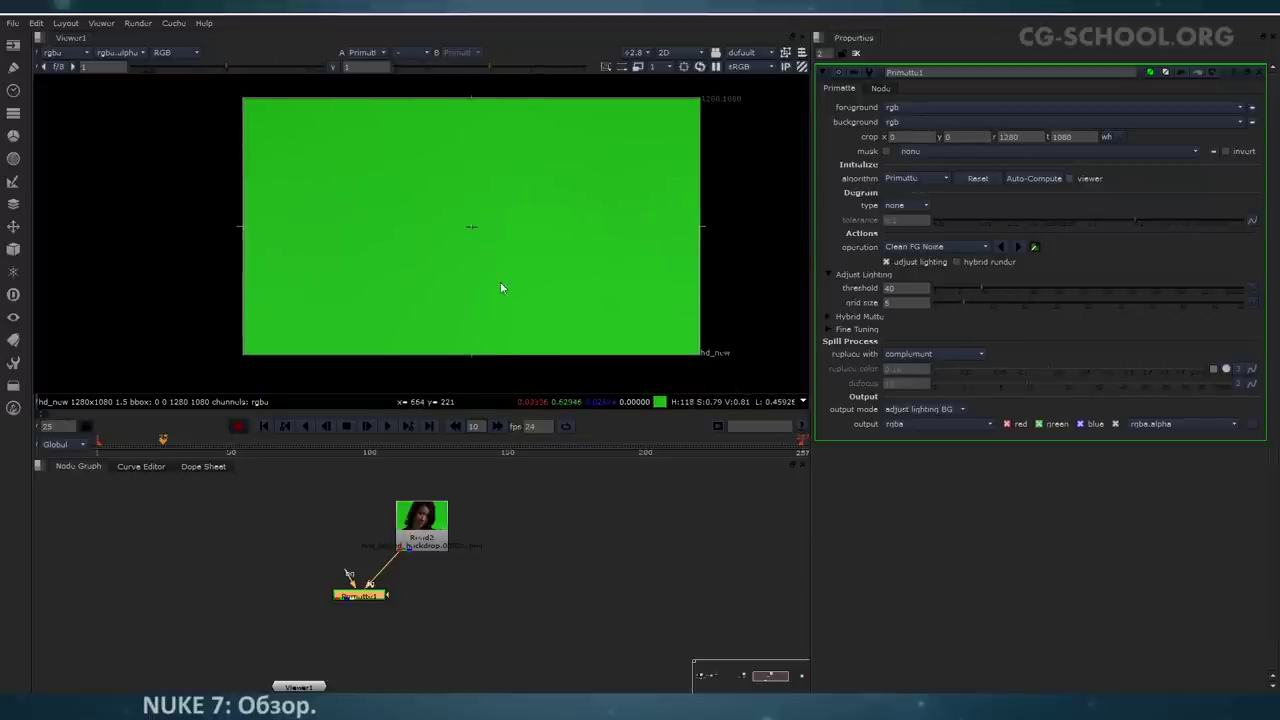
pyautogui.moveTo(580, 245); pyautogui.dragTo(547, 244, button='middle')
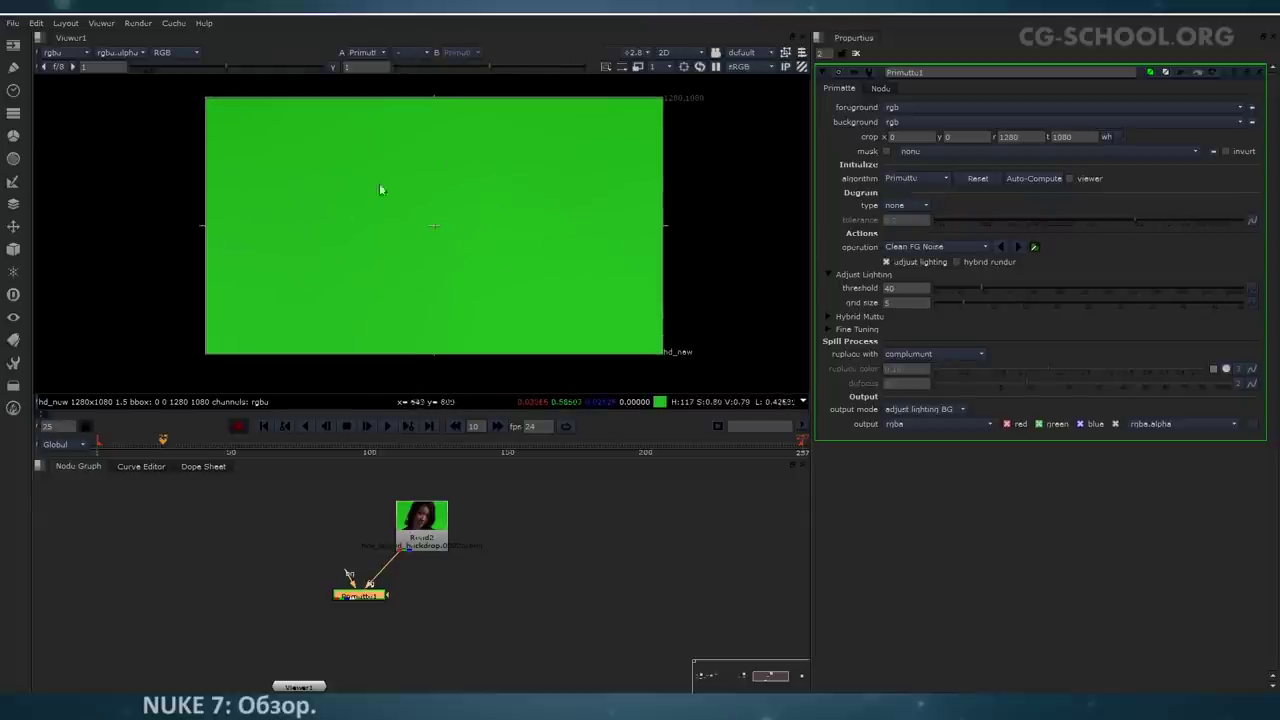
pyautogui.moveTo(498, 292); pyautogui.dragTo(483, 312, button='middle')
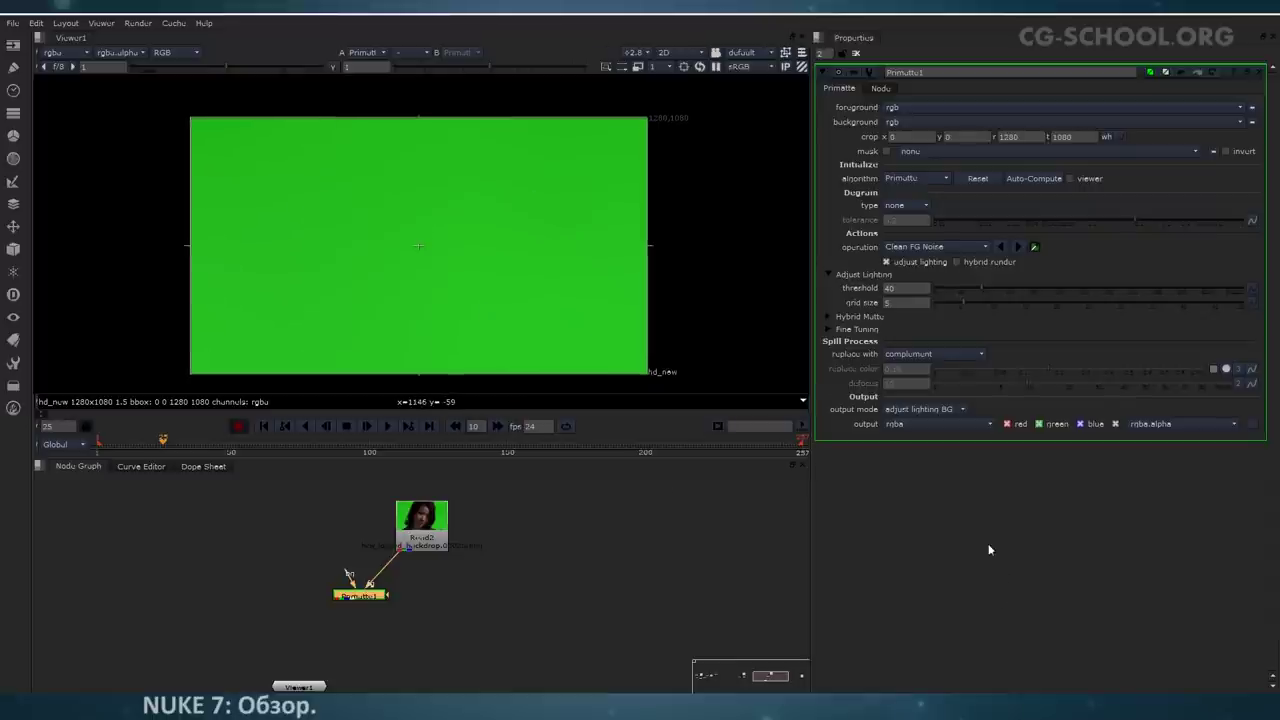
# Step: Display the alpha channel framed in the Viewer and set the Primatte output mode back to composite
pyautogui.press('a')
pyautogui.press('f')
pyautogui.click(922, 409)
pyautogui.click(925, 349)
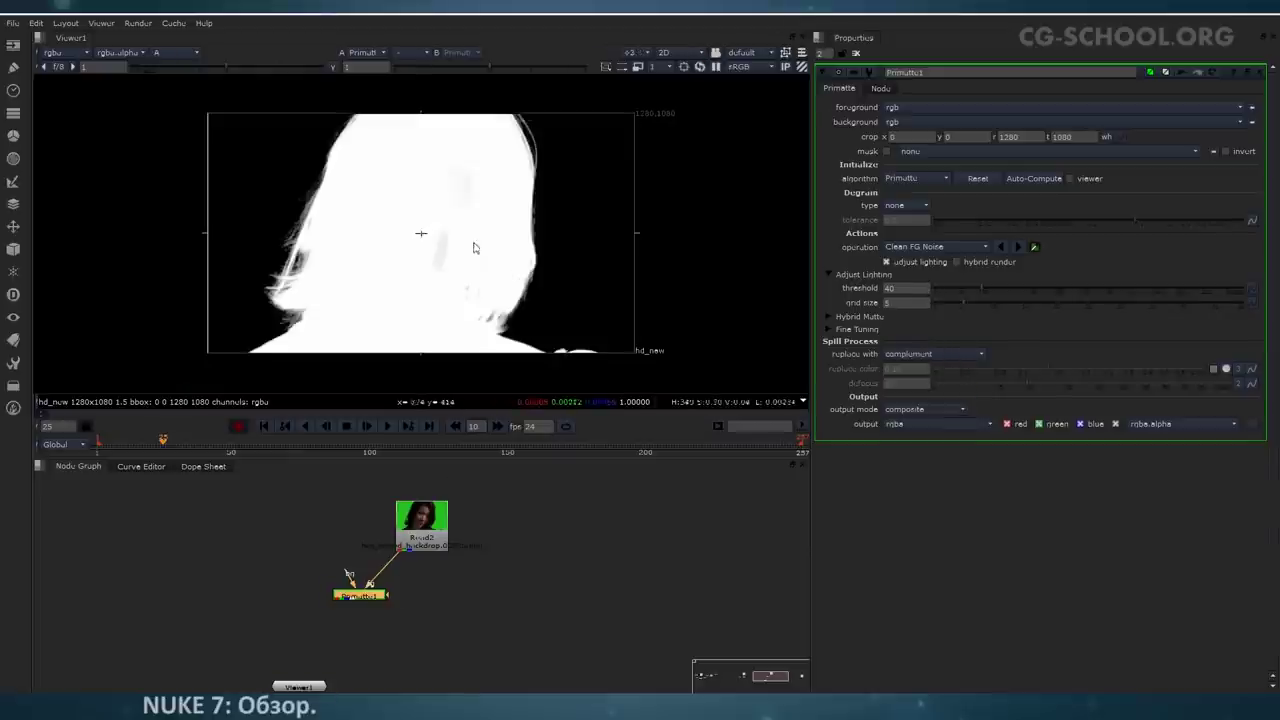
# Step: Compare the alpha matte with adjust lighting off and on across the background and hair edges, leaving it enabled
pyautogui.scroll(4, 480, 250)
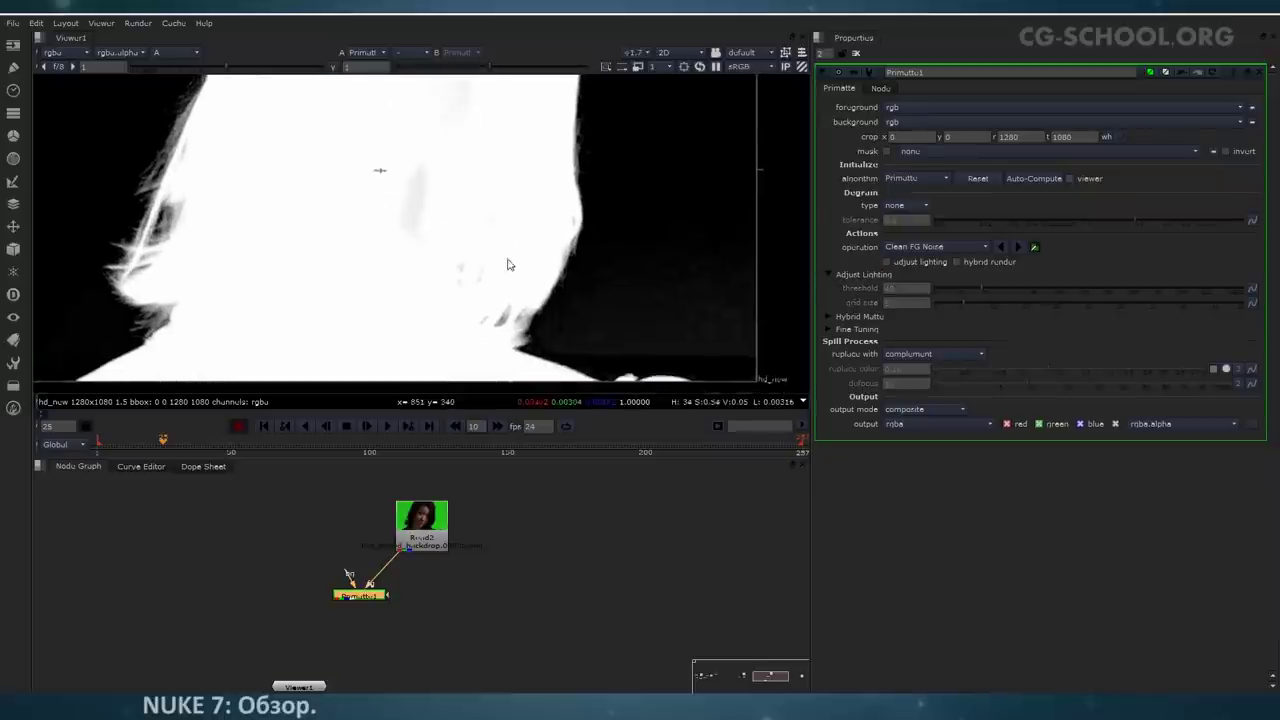
pyautogui.scroll(2, 603, 292)
pyautogui.moveTo(603, 292); pyautogui.dragTo(565, 250, button='middle')
pyautogui.click(895, 263)
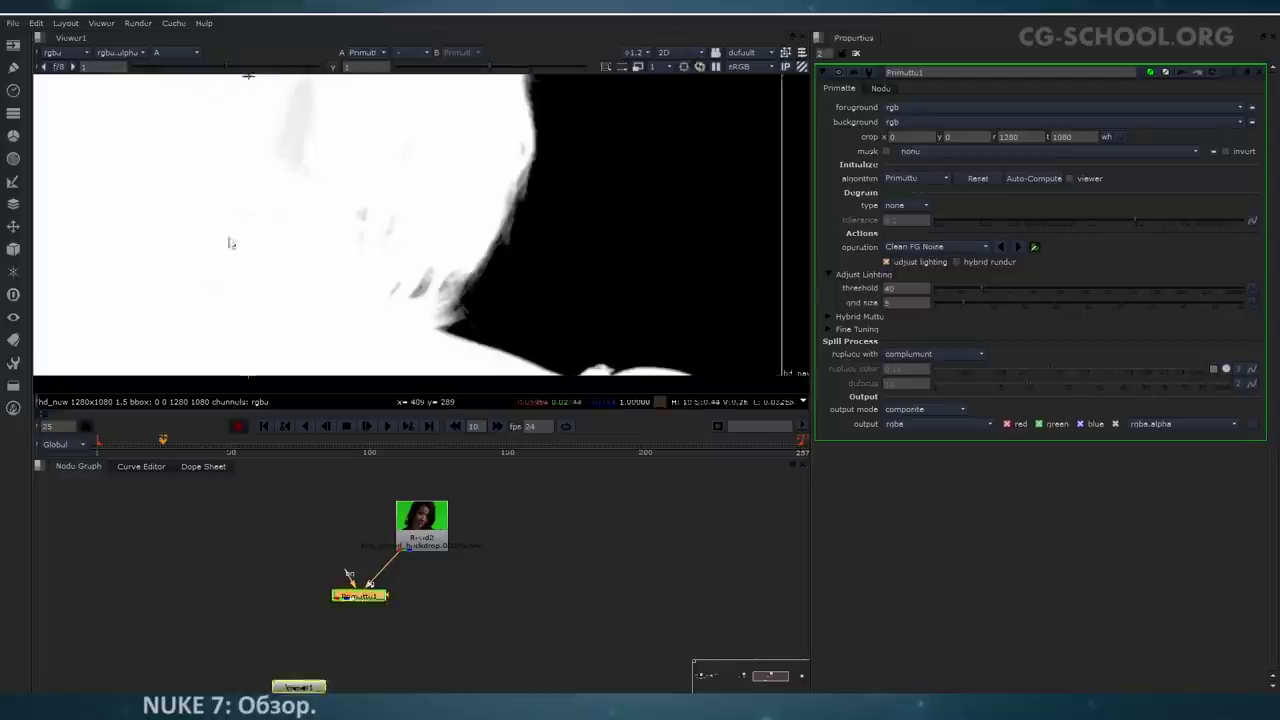
pyautogui.moveTo(140, 190); pyautogui.dragTo(715, 281, button='middle')
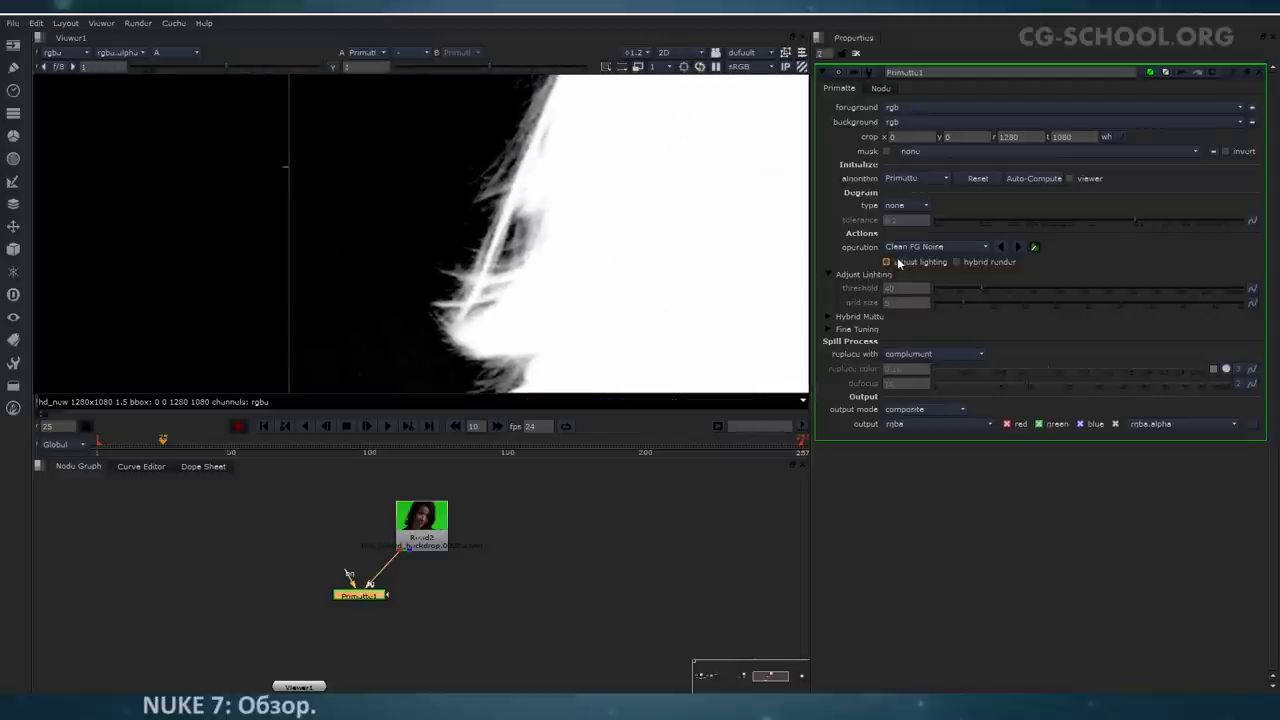
pyautogui.scroll(3, 515, 250)
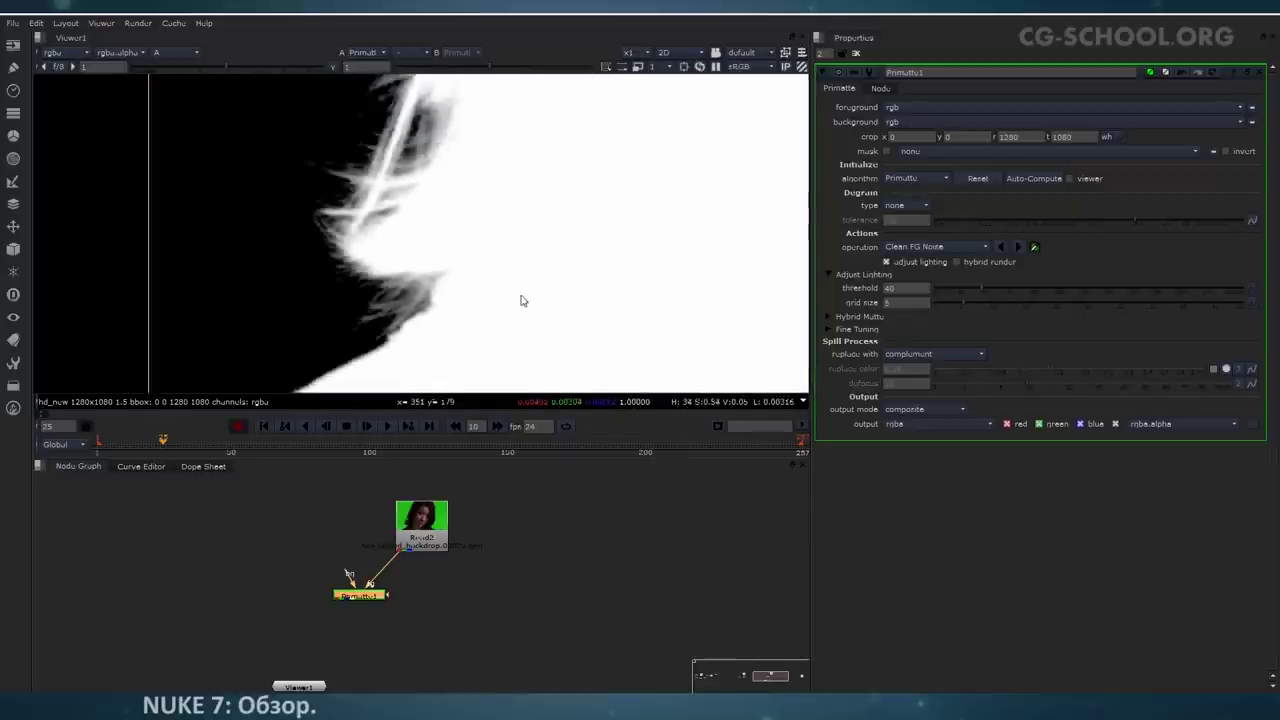
pyautogui.scroll(-4, 609, 291)
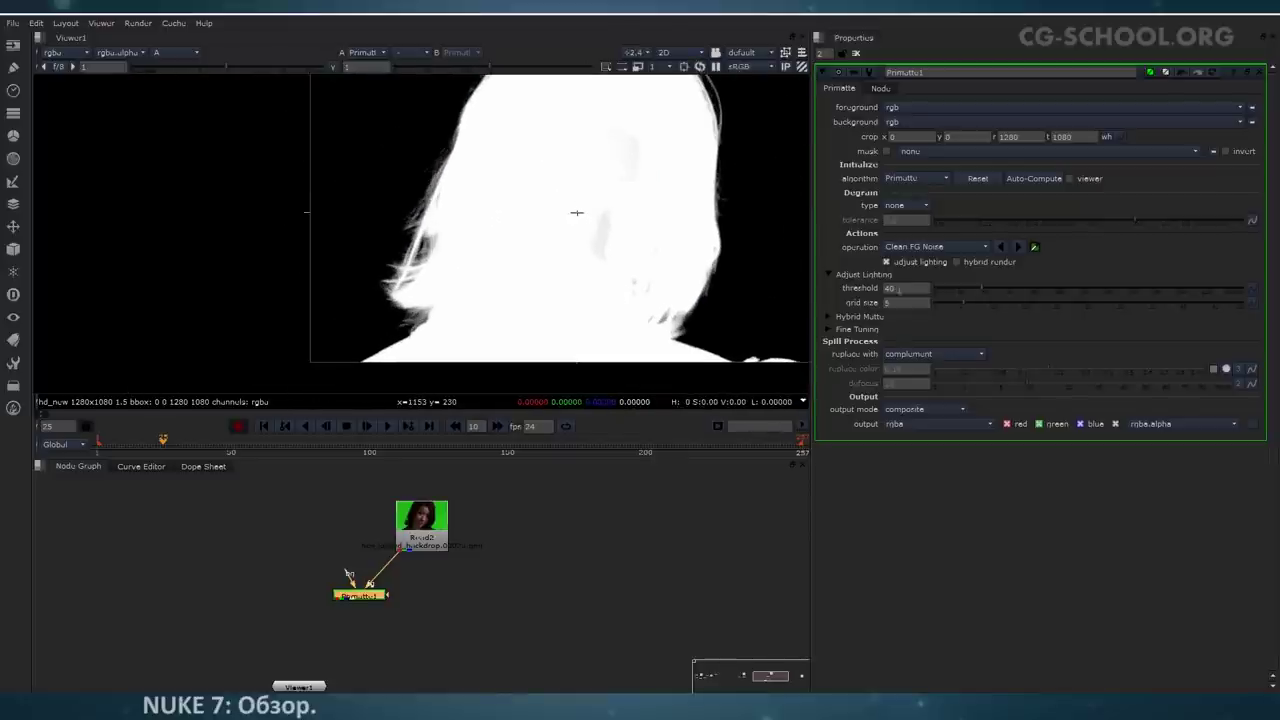
pyautogui.click(899, 267)
pyautogui.click(899, 268)
pyautogui.click(899, 268)
pyautogui.click(899, 268)
pyautogui.click(899, 268)
# Step: Raise the Viewer gamma to 4 and examine the matte for background noise around the shoulder and hair edges
pyautogui.moveTo(498, 356); pyautogui.dragTo(489, 358, button='middle')
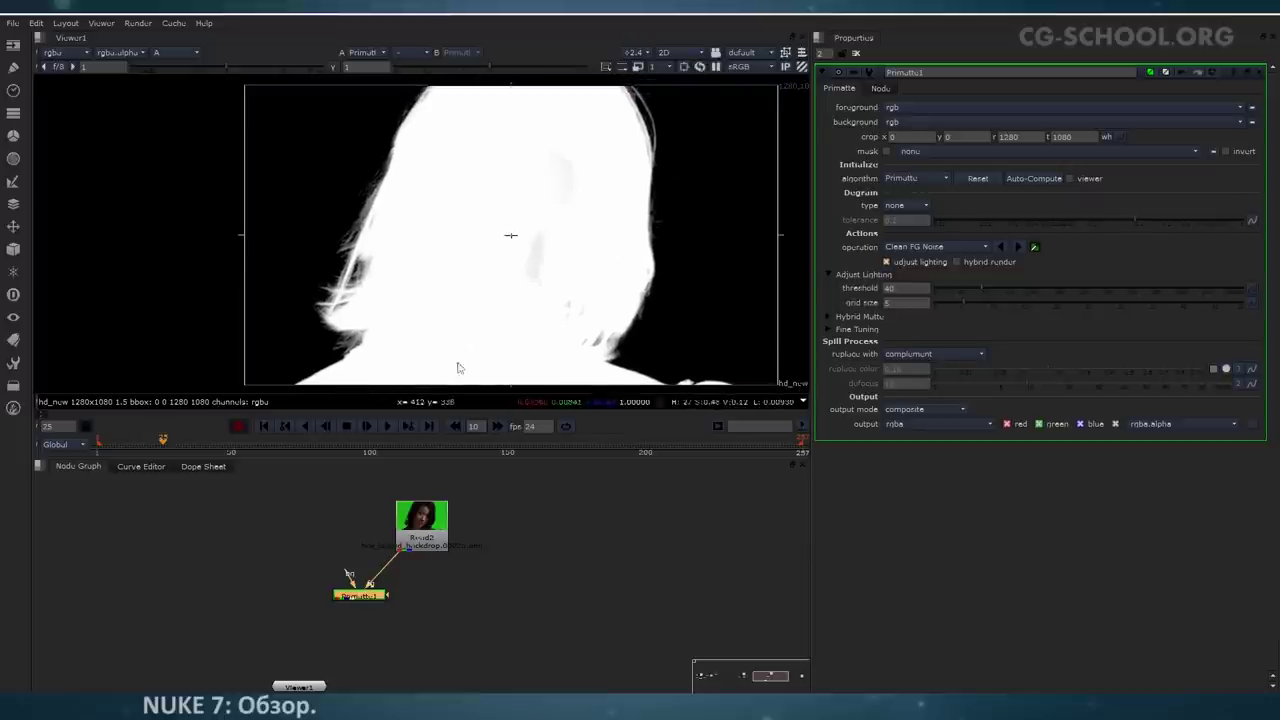
pyautogui.moveTo(739, 369); pyautogui.dragTo(686, 299, button='middle')
pyautogui.scroll(5, 686, 299)
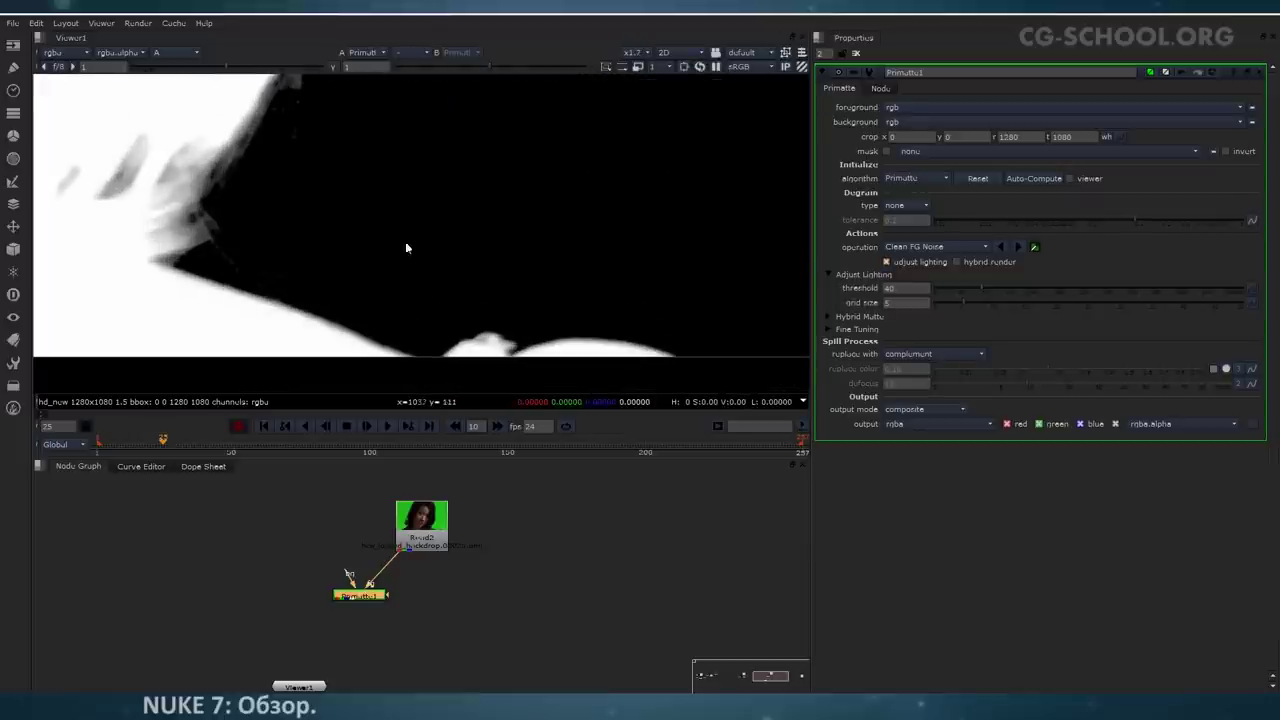
pyautogui.moveTo(441, 201); pyautogui.dragTo(468, 140, button='middle')
pyautogui.moveTo(489, 67); pyautogui.dragTo(576, 67)
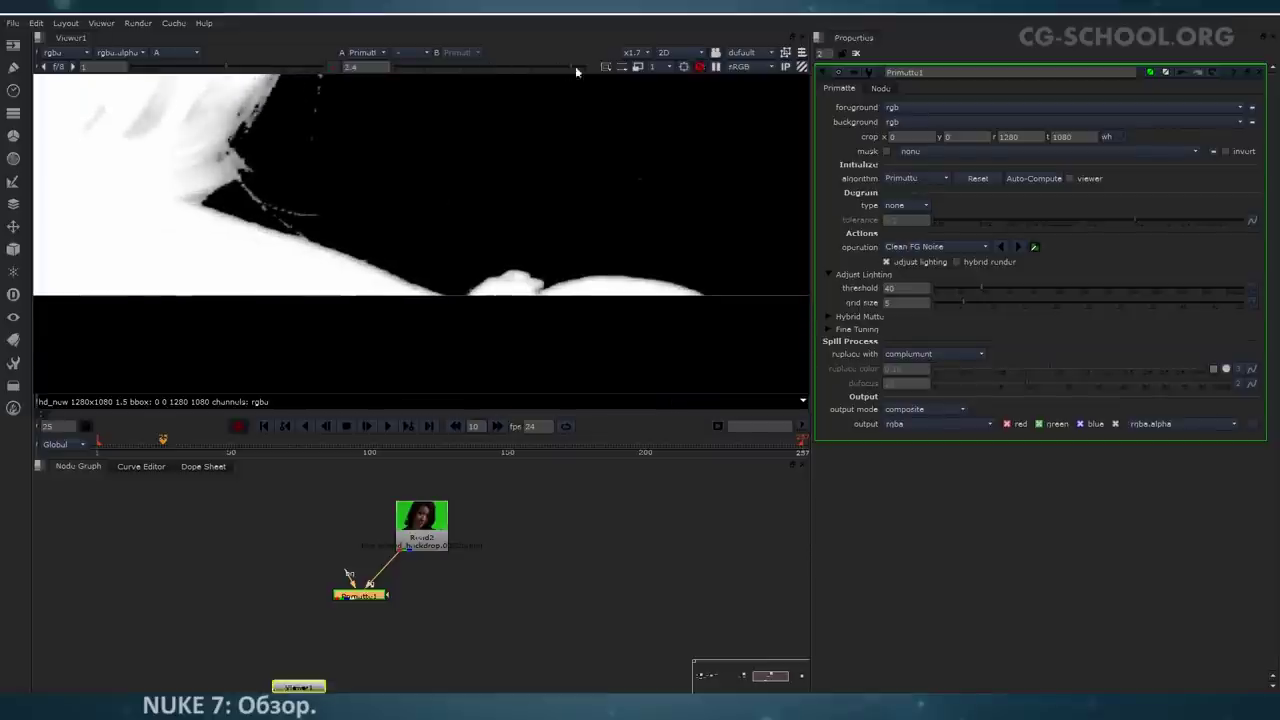
pyautogui.moveTo(563, 126); pyautogui.dragTo(559, 285, button='middle')
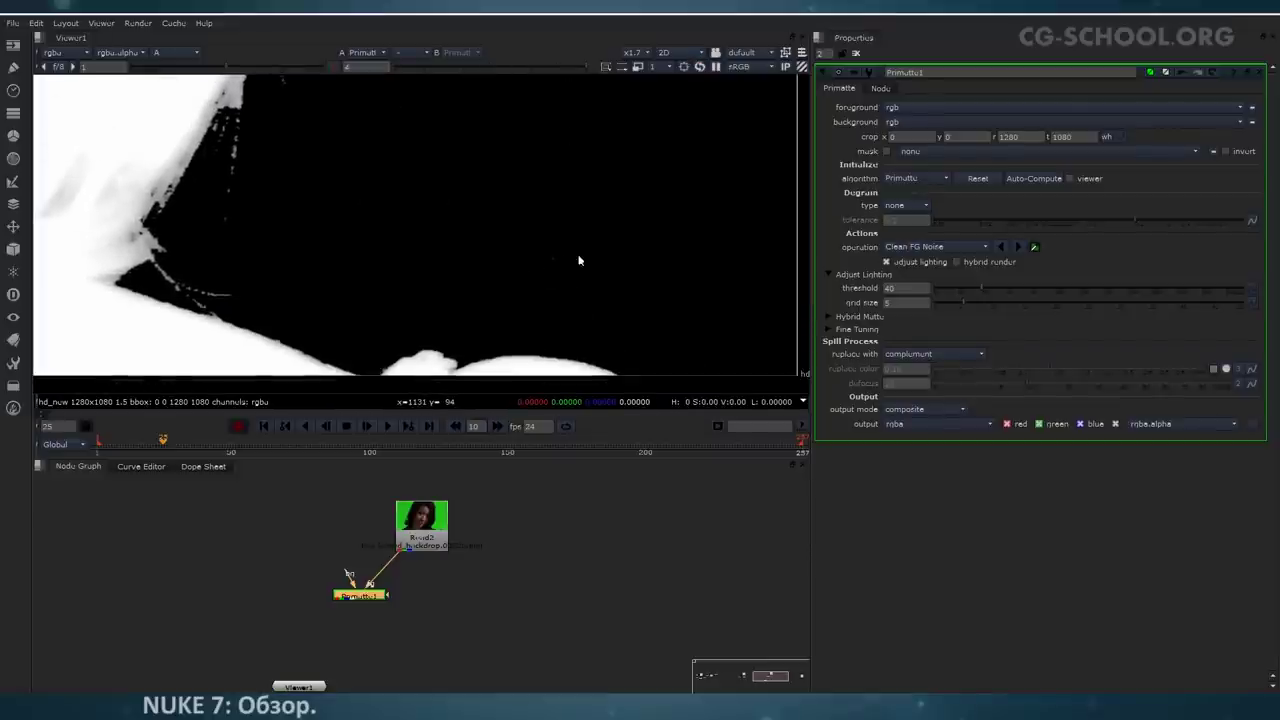
pyautogui.moveTo(195, 205); pyautogui.dragTo(575, 268, button='middle')
pyautogui.moveTo(317, 243); pyautogui.dragTo(690, 268, button='middle')
pyautogui.moveTo(294, 268); pyautogui.dragTo(562, 303, button='middle')
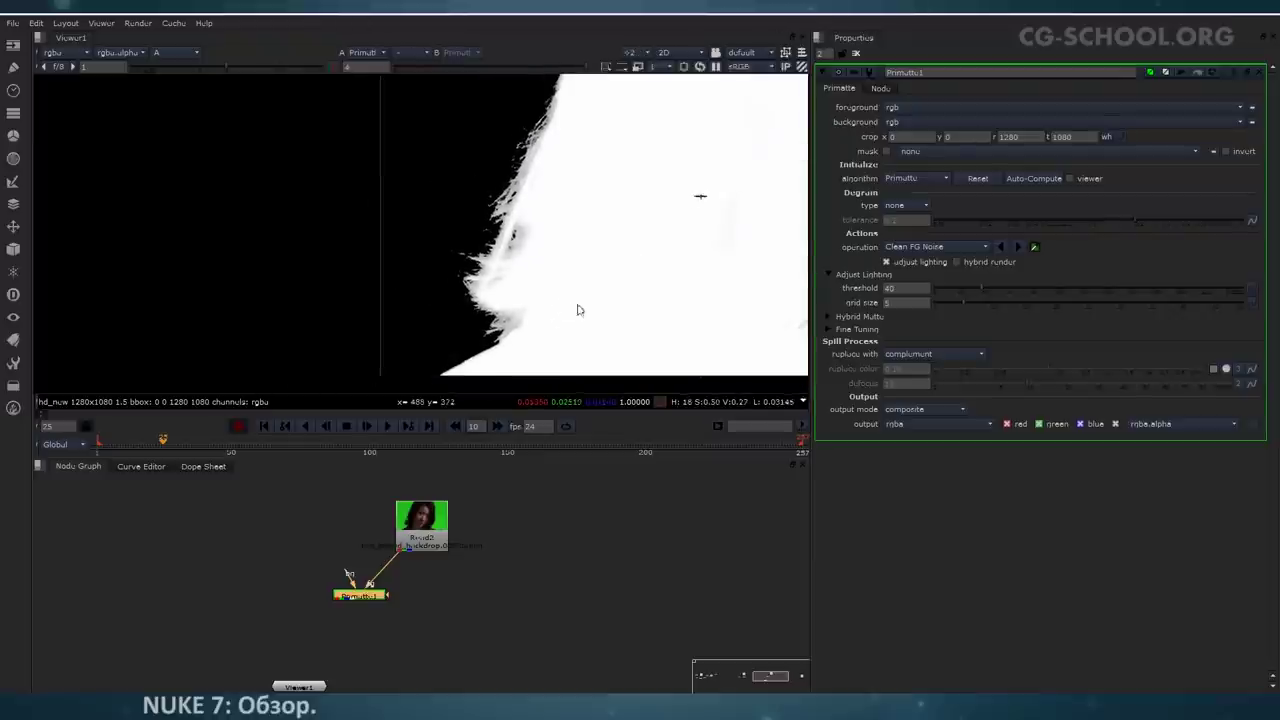
pyautogui.scroll(-2, 570, 310)
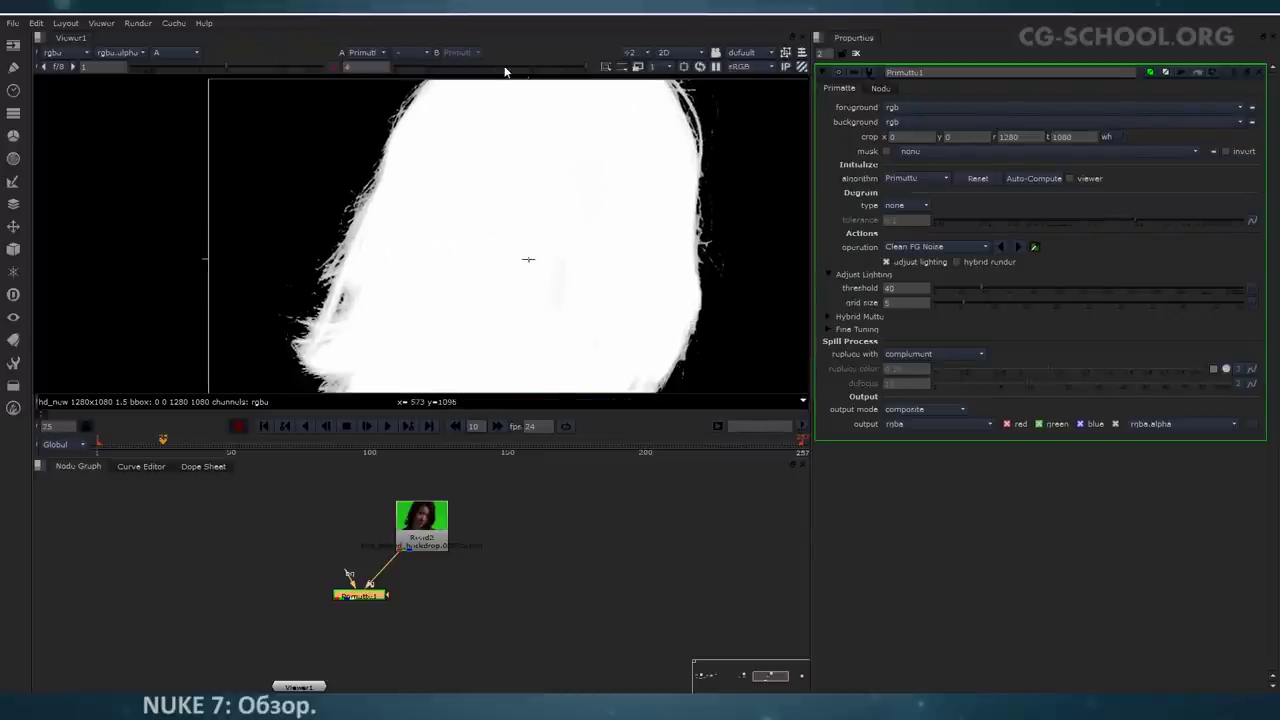
# Step: Lower the Viewer gamma to 0.03 and examine the face and hair areas for holes in the matte
pyautogui.moveTo(505, 72); pyautogui.dragTo(410, 68)
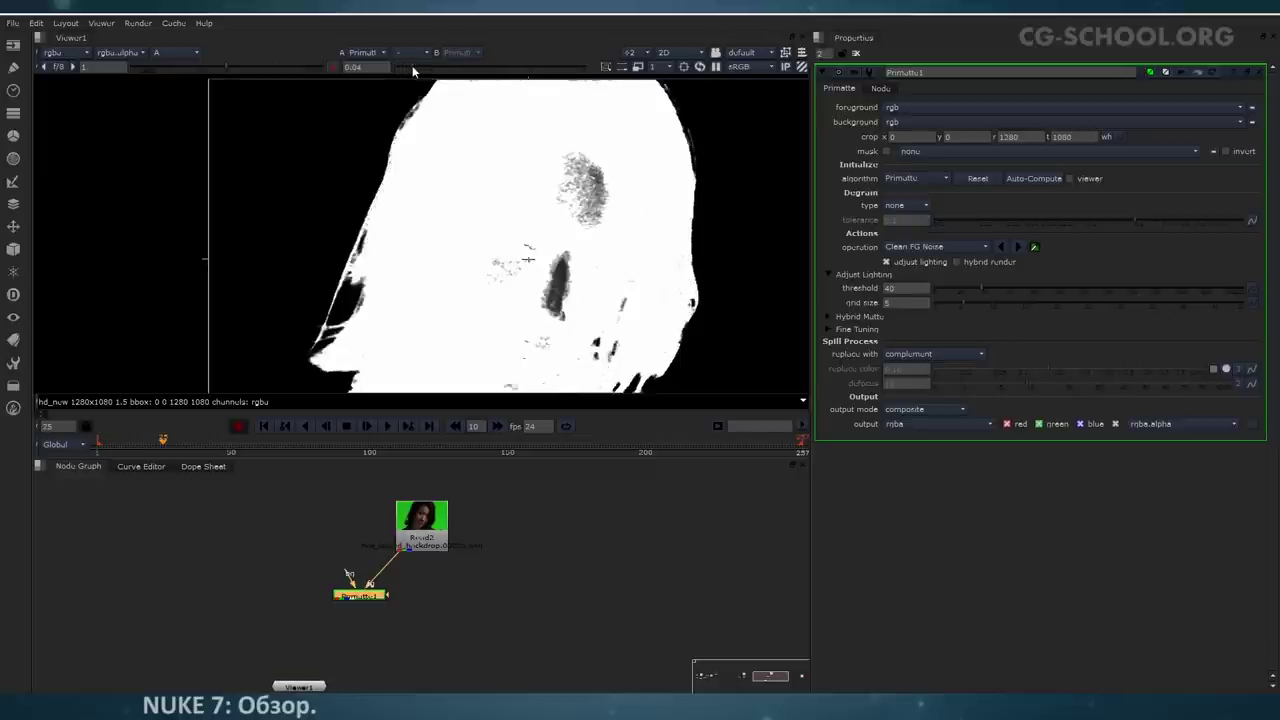
pyautogui.moveTo(511, 254); pyautogui.dragTo(477, 224, button='middle')
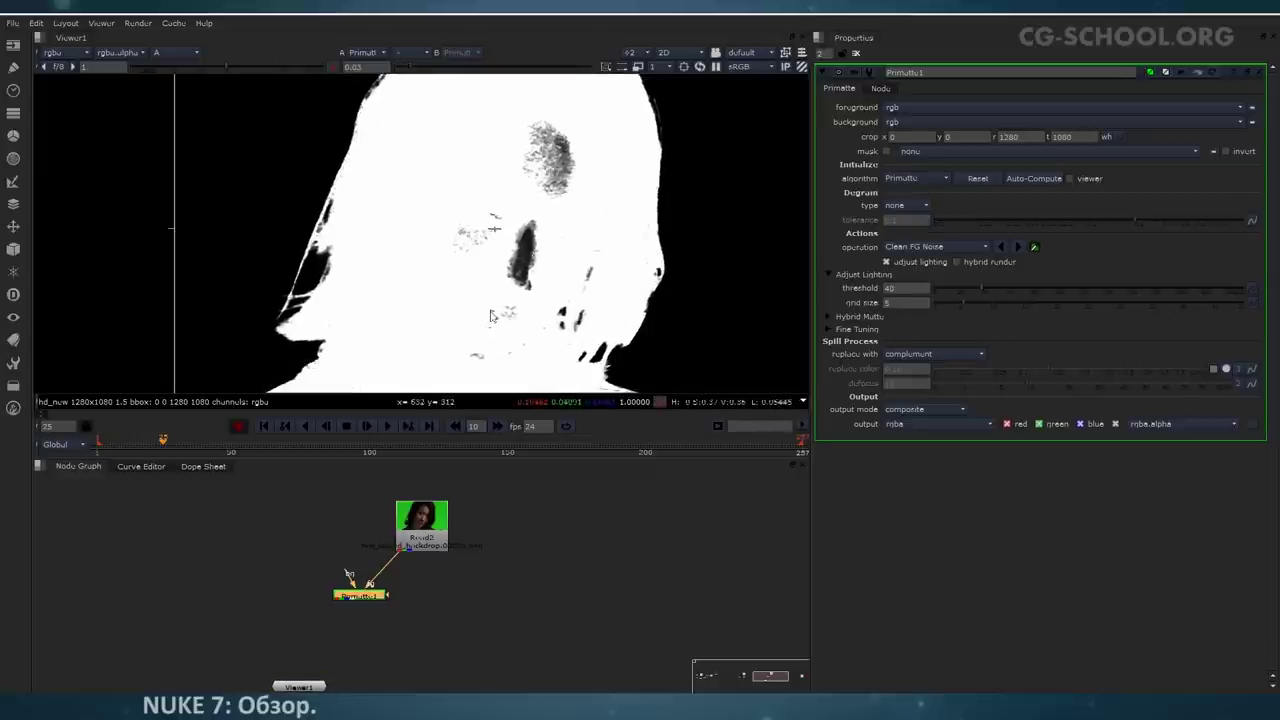
# Step: Examine the holes in the face area of the matte up close and reset the Viewer gamma to 1
pyautogui.moveTo(546, 152); pyautogui.dragTo(566, 140, button='middle')
pyautogui.press('f')
pyautogui.scroll(3, 432, 188)
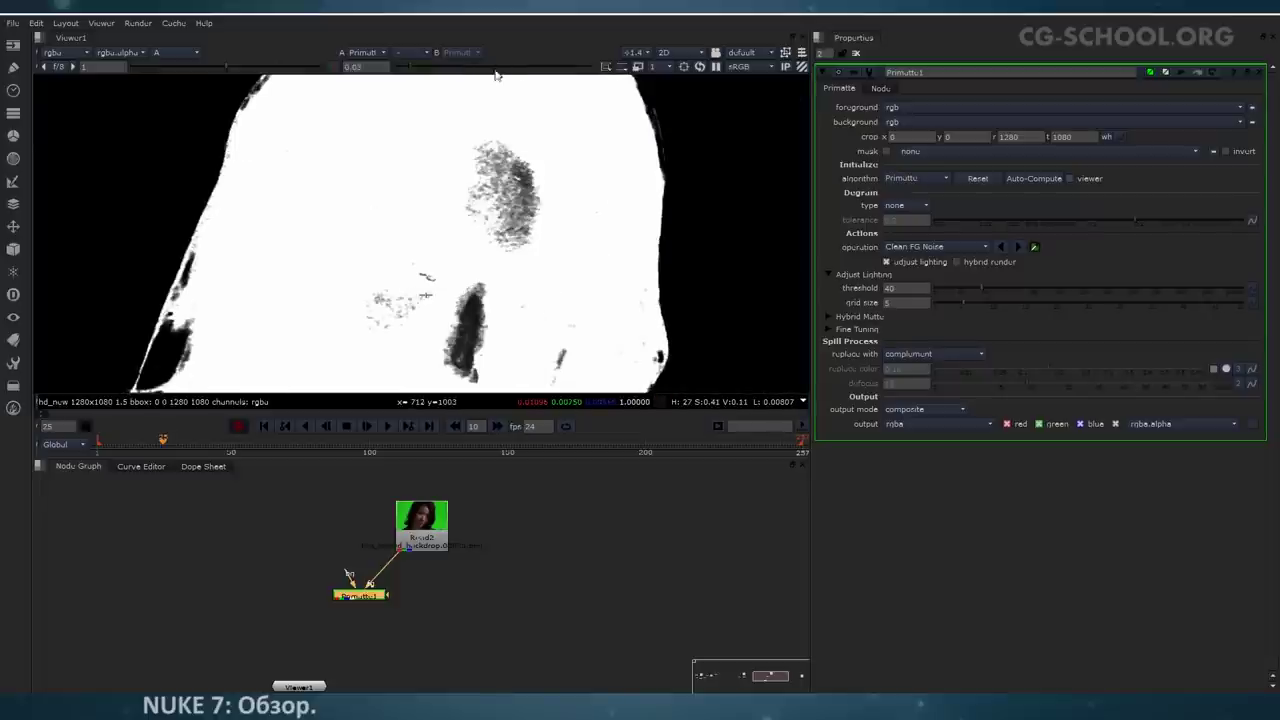
pyautogui.scroll(-5, 477, 211)
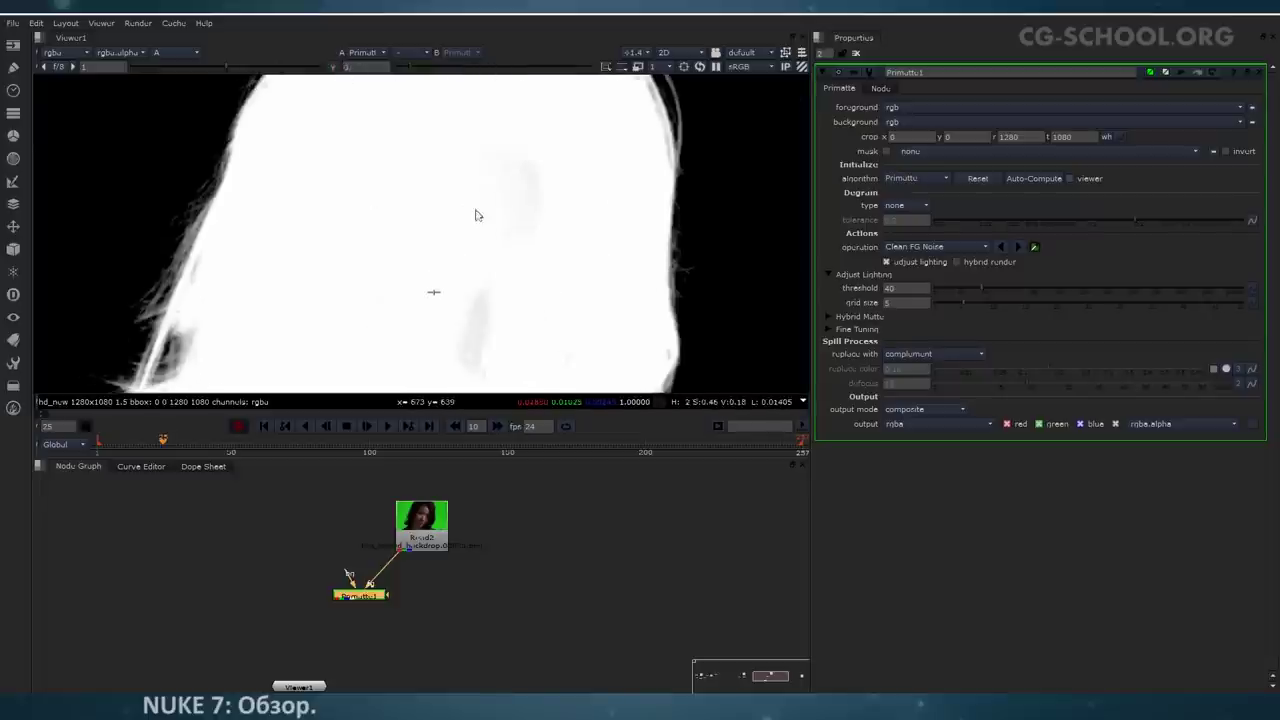
# Step: Add a second Primatte node fed by the green-screen Read node, leaving only the new node's properties open
pyautogui.click(468, 598)
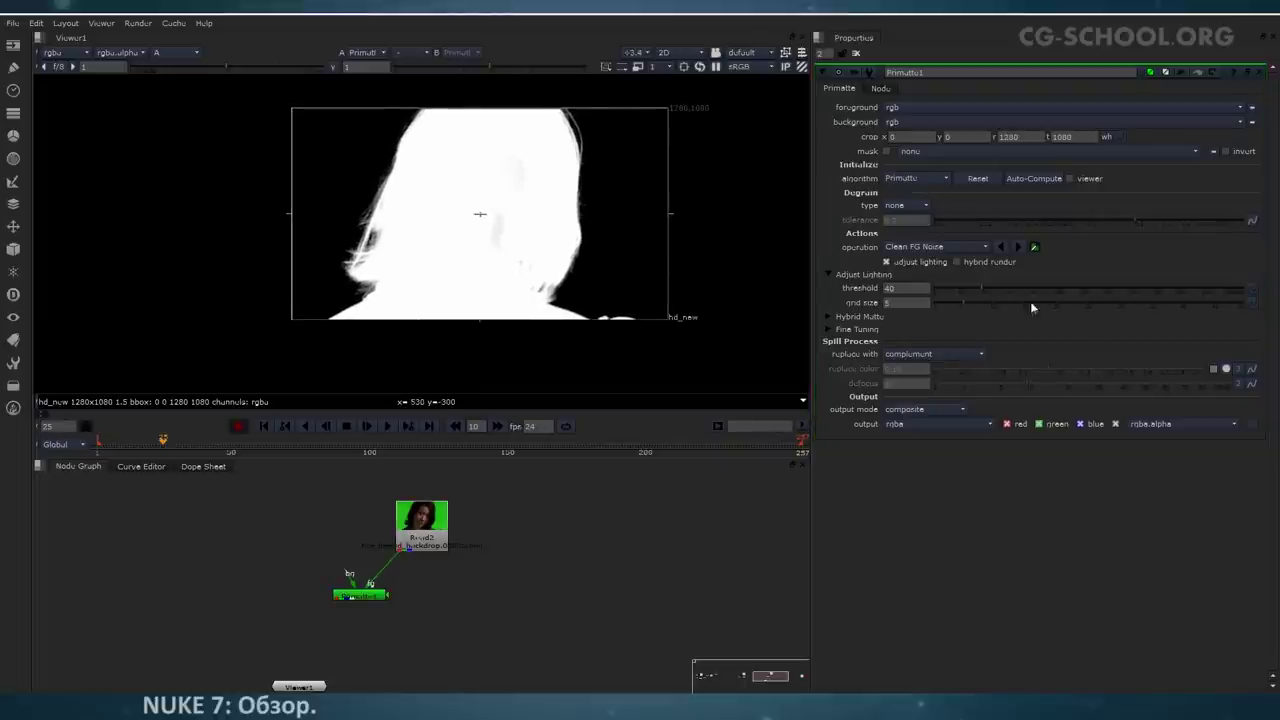
pyautogui.moveTo(380, 602); pyautogui.dragTo(435, 546)
pyautogui.click(444, 599)
pyautogui.moveTo(426, 596); pyautogui.dragTo(434, 602)
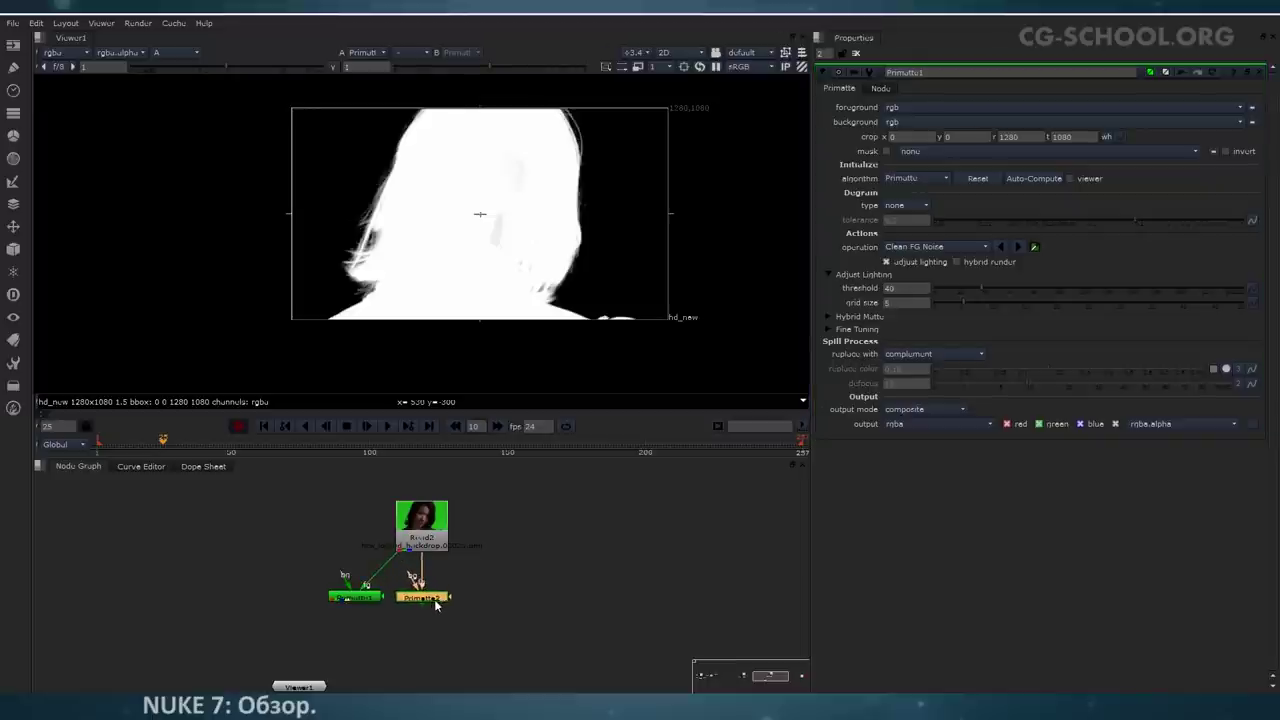
pyautogui.doubleClick(432, 603)
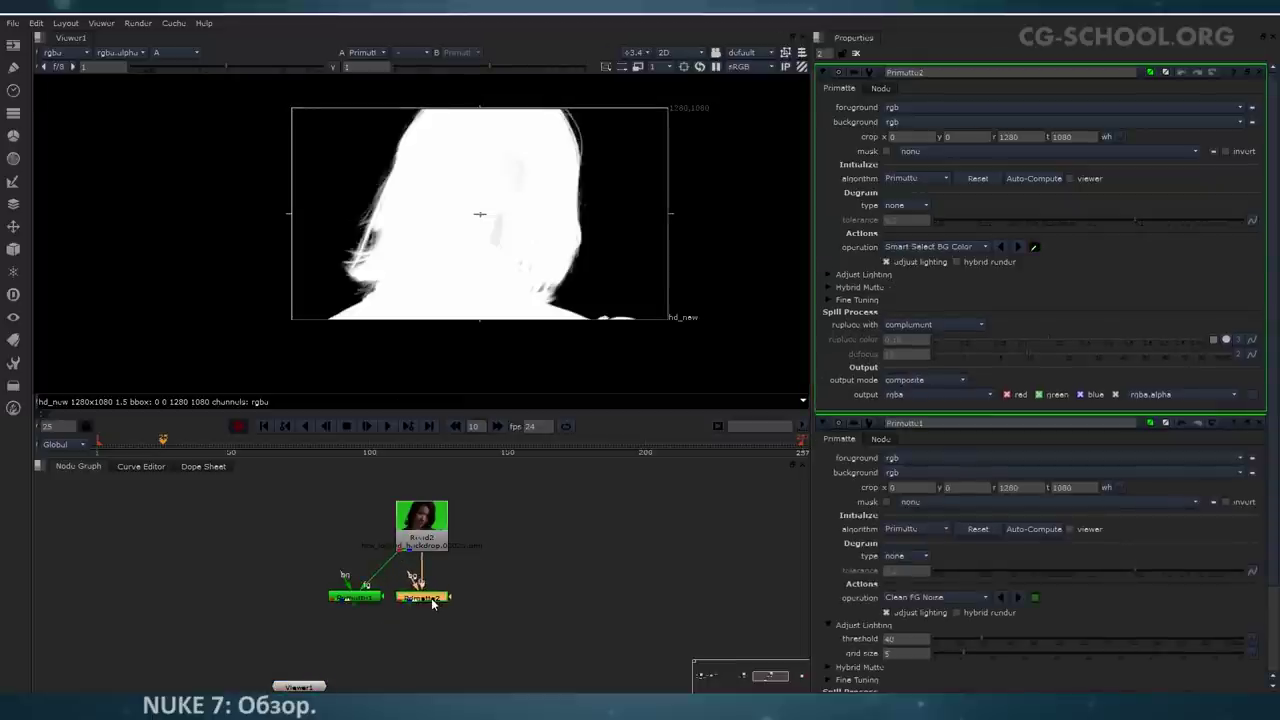
pyautogui.click(1260, 424)
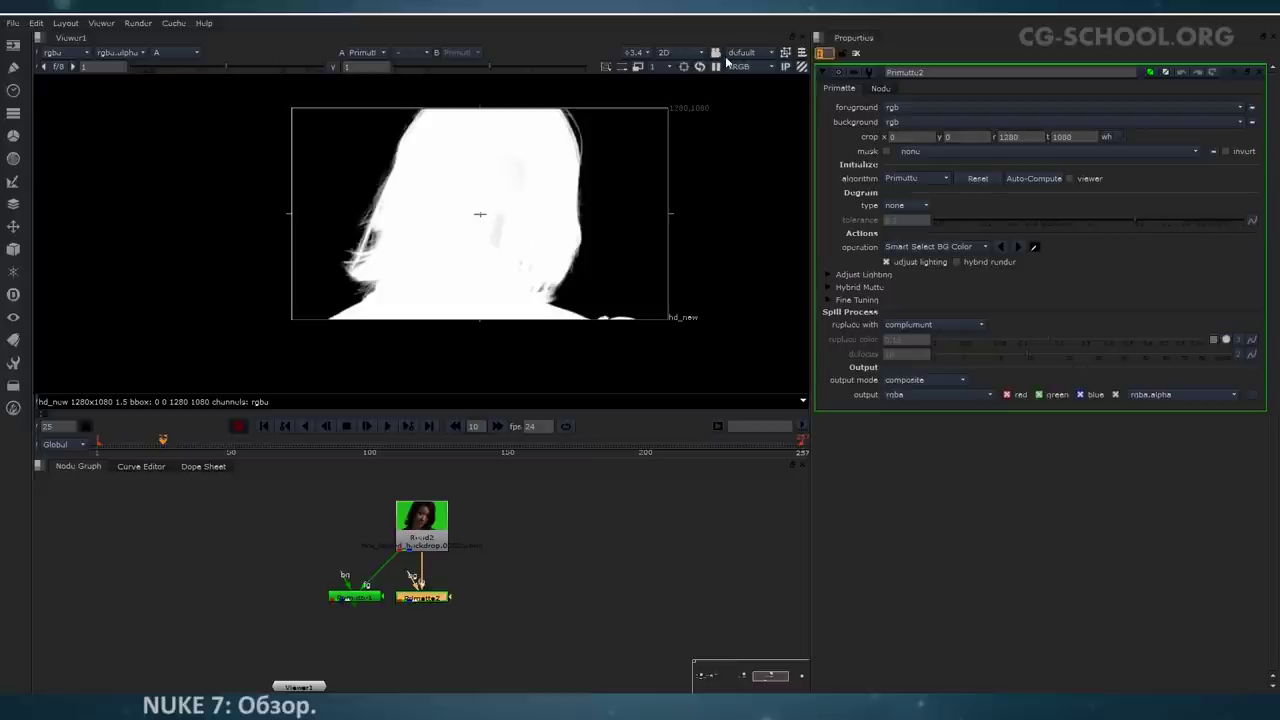
# Step: Enable hybrid render on the second Primatte and set its output mode to hybrid core
pyautogui.click(981, 264)
pyautogui.click(930, 380)
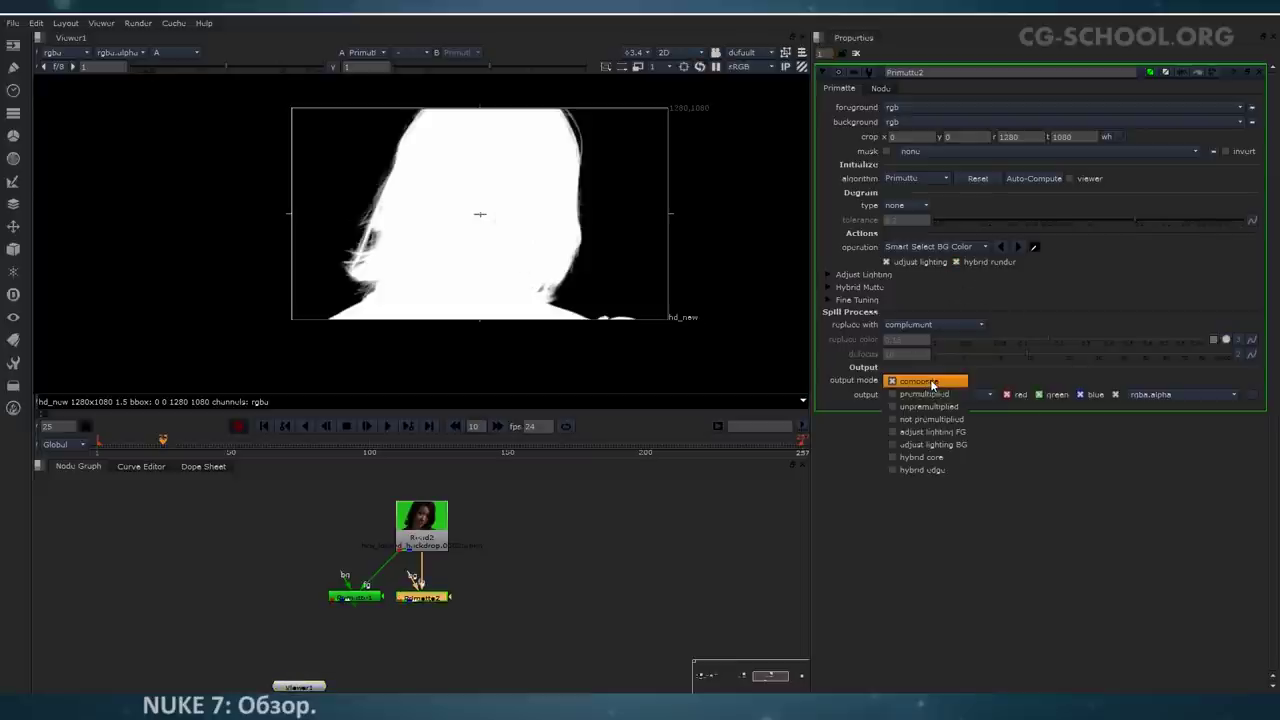
pyautogui.click(936, 457)
pyautogui.scroll(3, 500, 262)
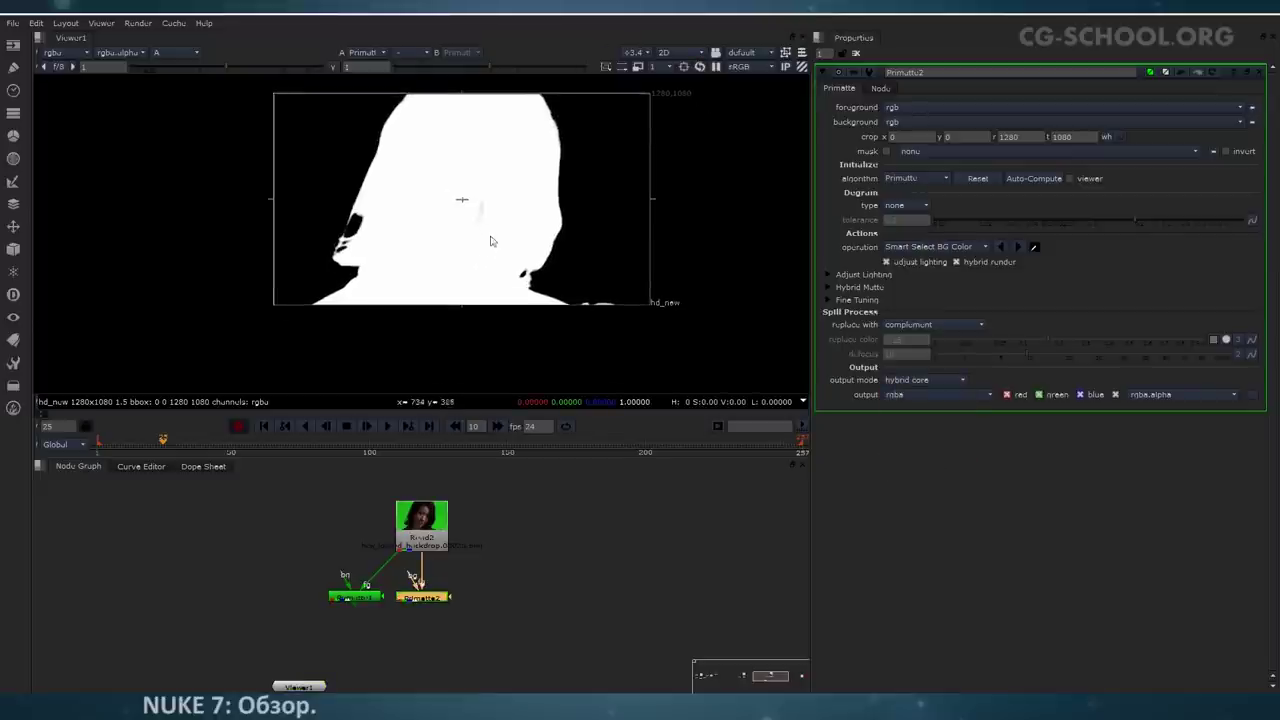
pyautogui.moveTo(502, 251)
pyautogui.mouseDown(button='middle')
pyautogui.moveTo(527, 258)
pyautogui.moveTo(490, 228)
pyautogui.moveTo(481, 250)
pyautogui.mouseUp(button='middle')
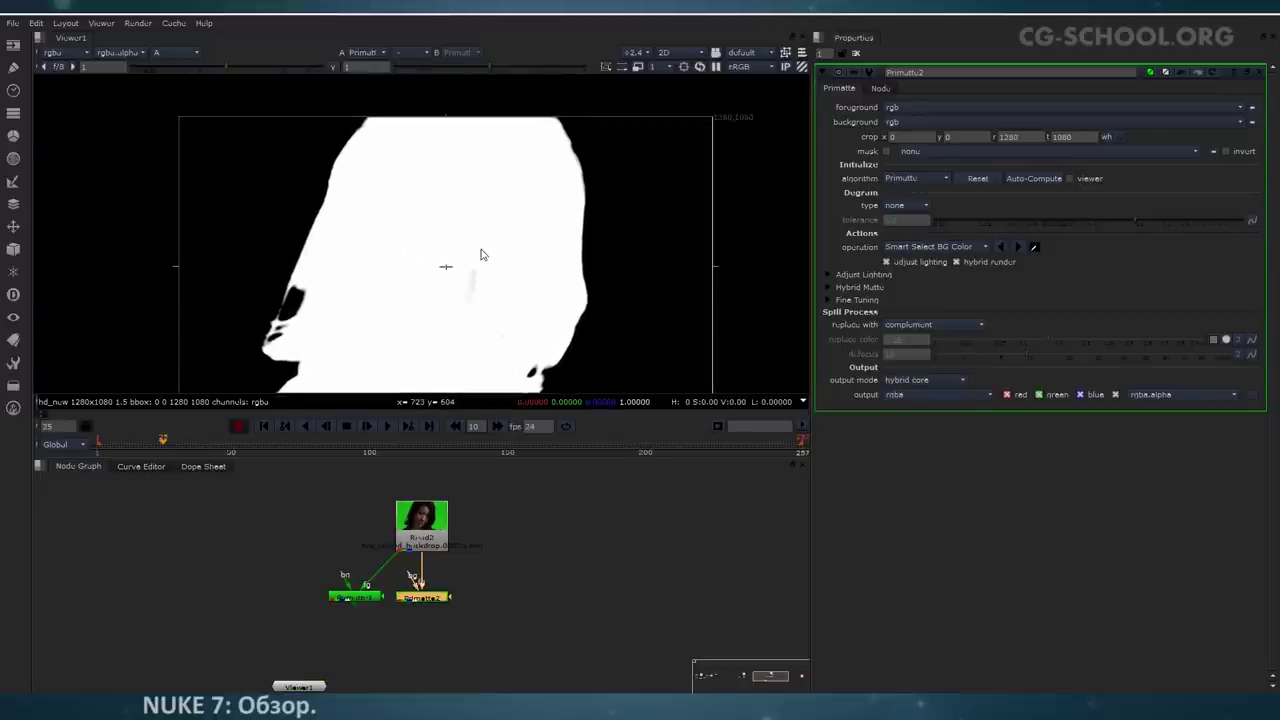
# Step: Move the first Primatte node beside the Read node and select the second Primatte
pyautogui.moveTo(370, 605); pyautogui.dragTo(330, 537)
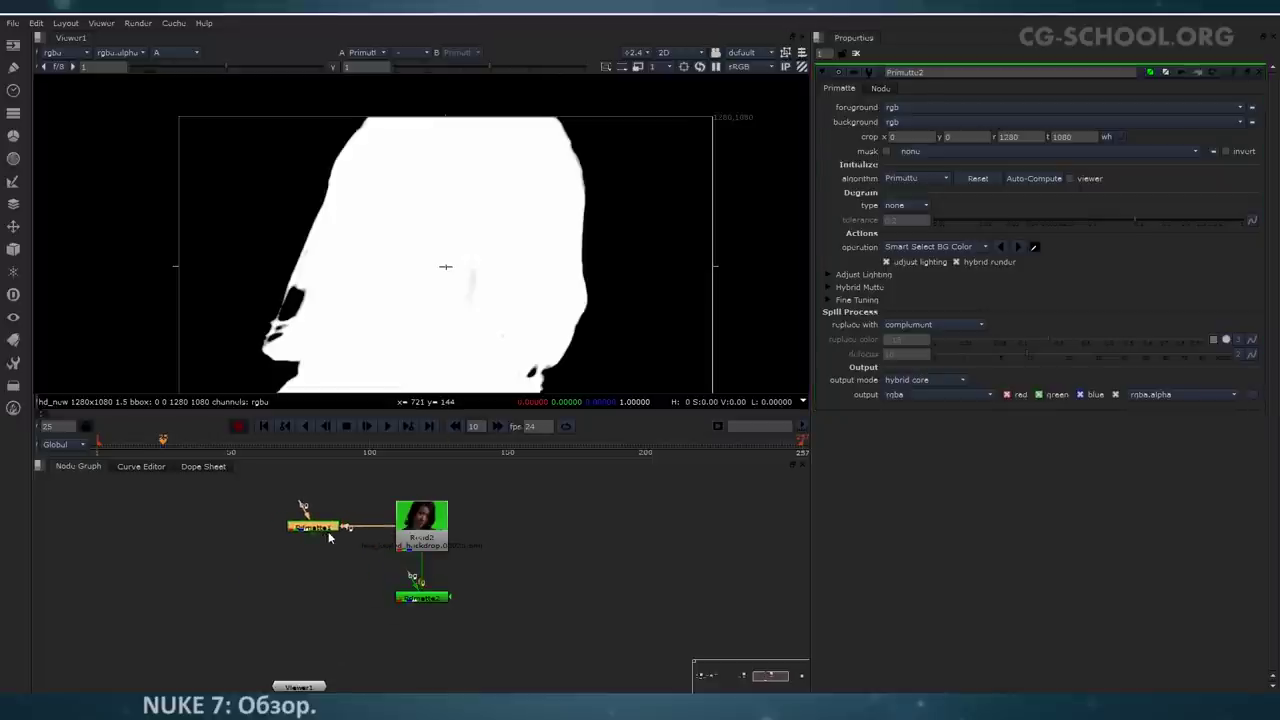
pyautogui.click(433, 598)
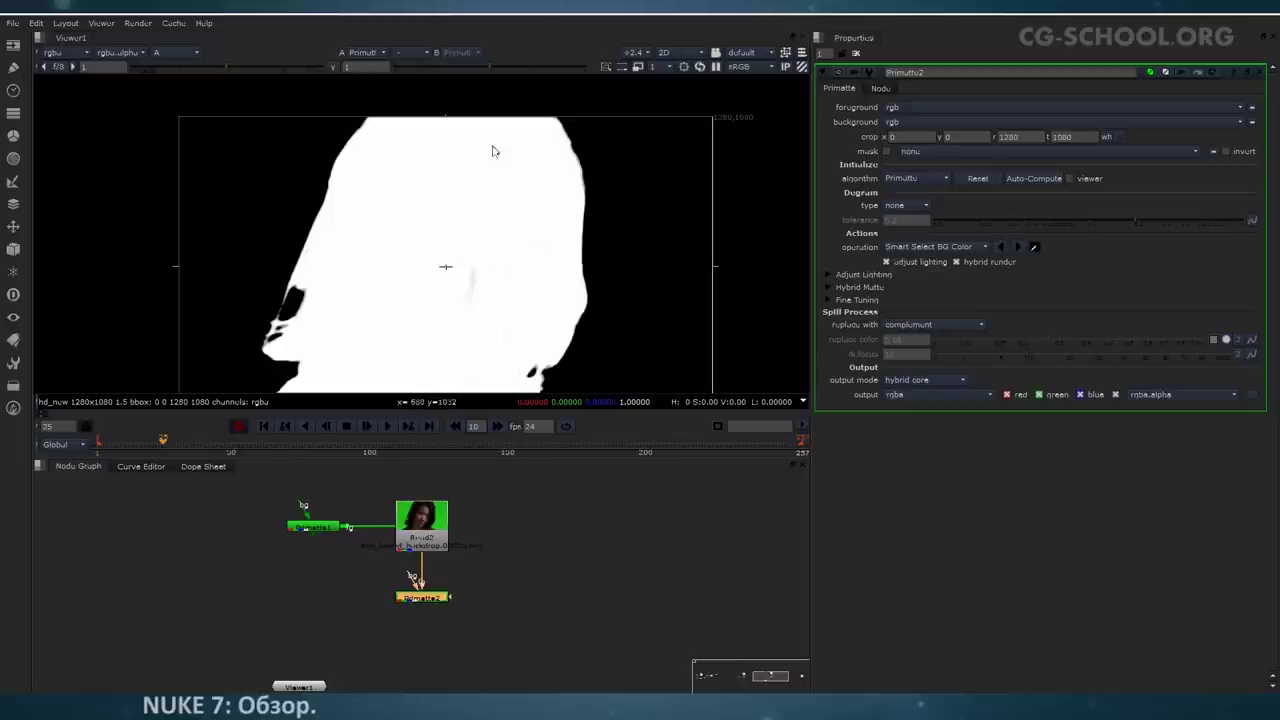
# Step: Examine the hybrid core matte along the hair edges, around the shoulders and inside the face
pyautogui.moveTo(478, 290); pyautogui.dragTo(481, 262, button='middle')
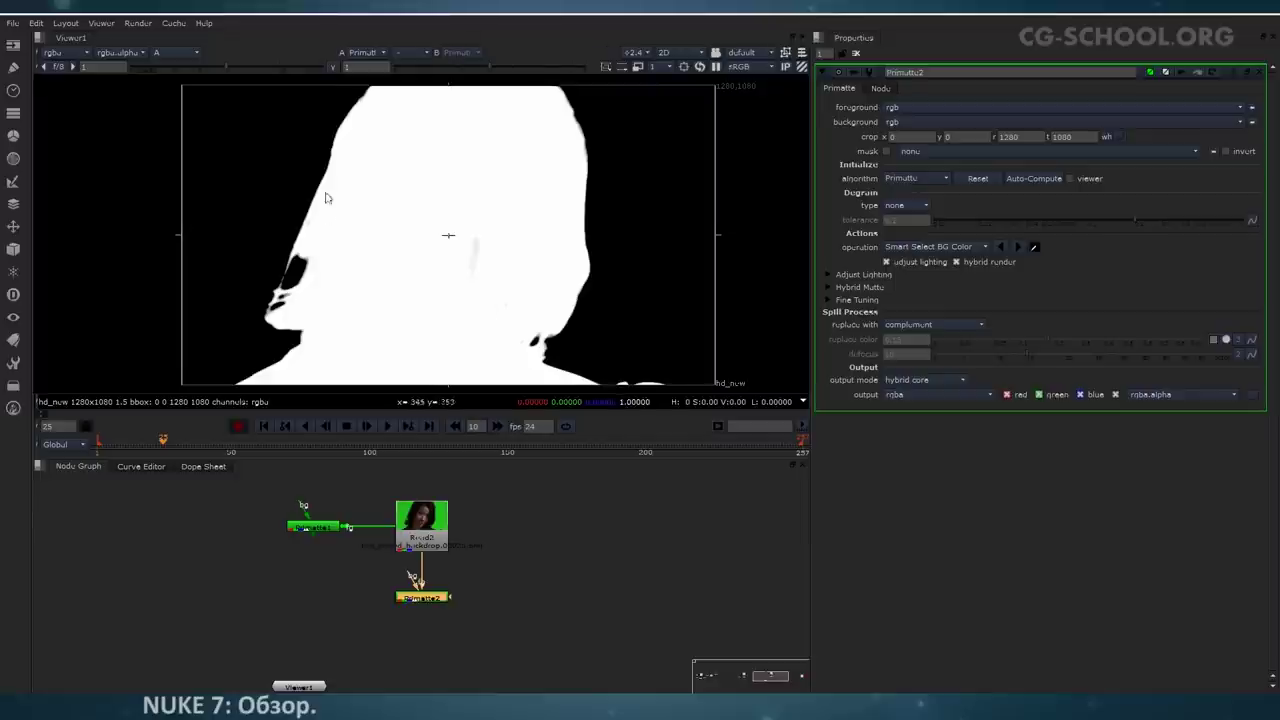
pyautogui.moveTo(556, 298); pyautogui.dragTo(523, 305, button='middle')
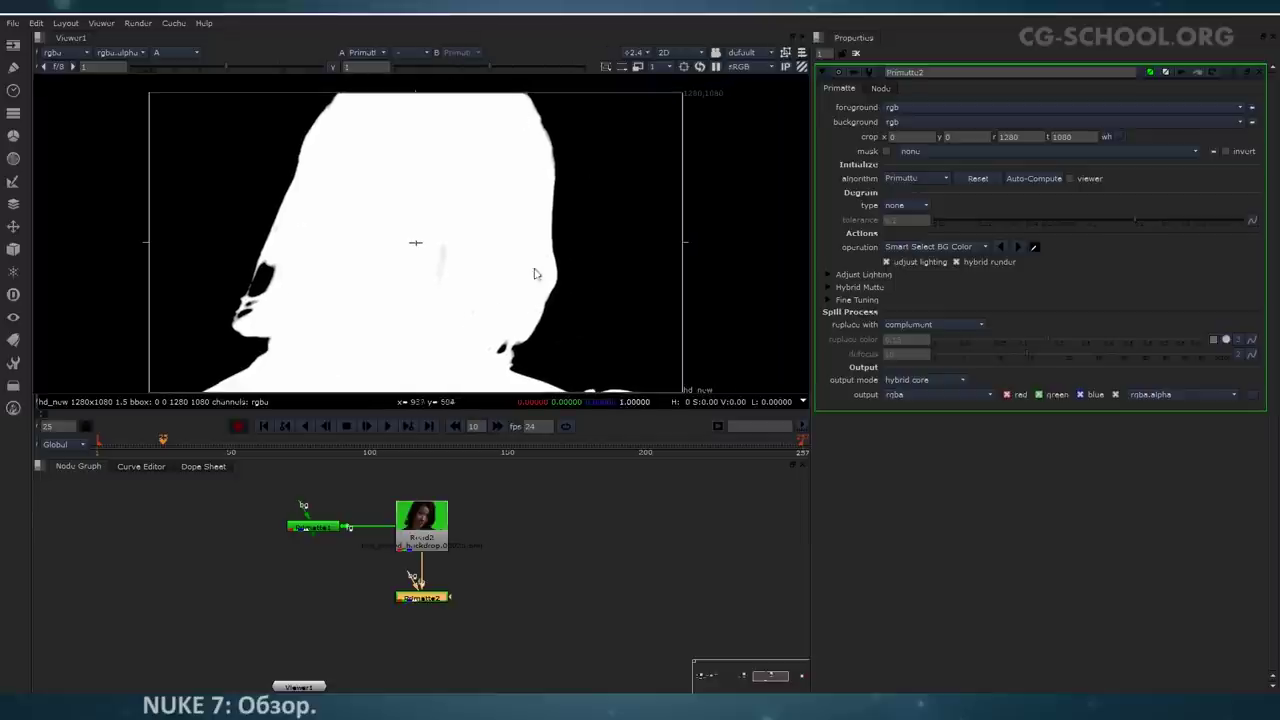
pyautogui.moveTo(422, 222); pyautogui.dragTo(453, 231, button='middle')
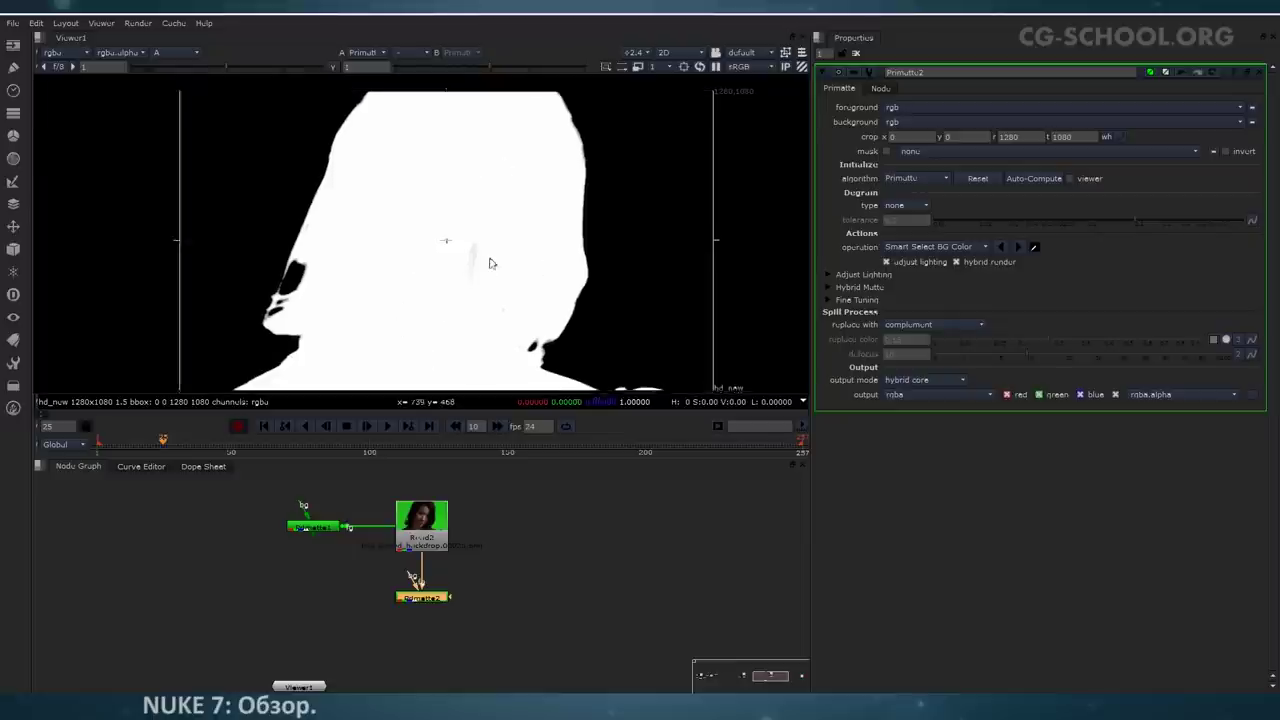
pyautogui.moveTo(491, 266); pyautogui.dragTo(500, 248, button='middle')
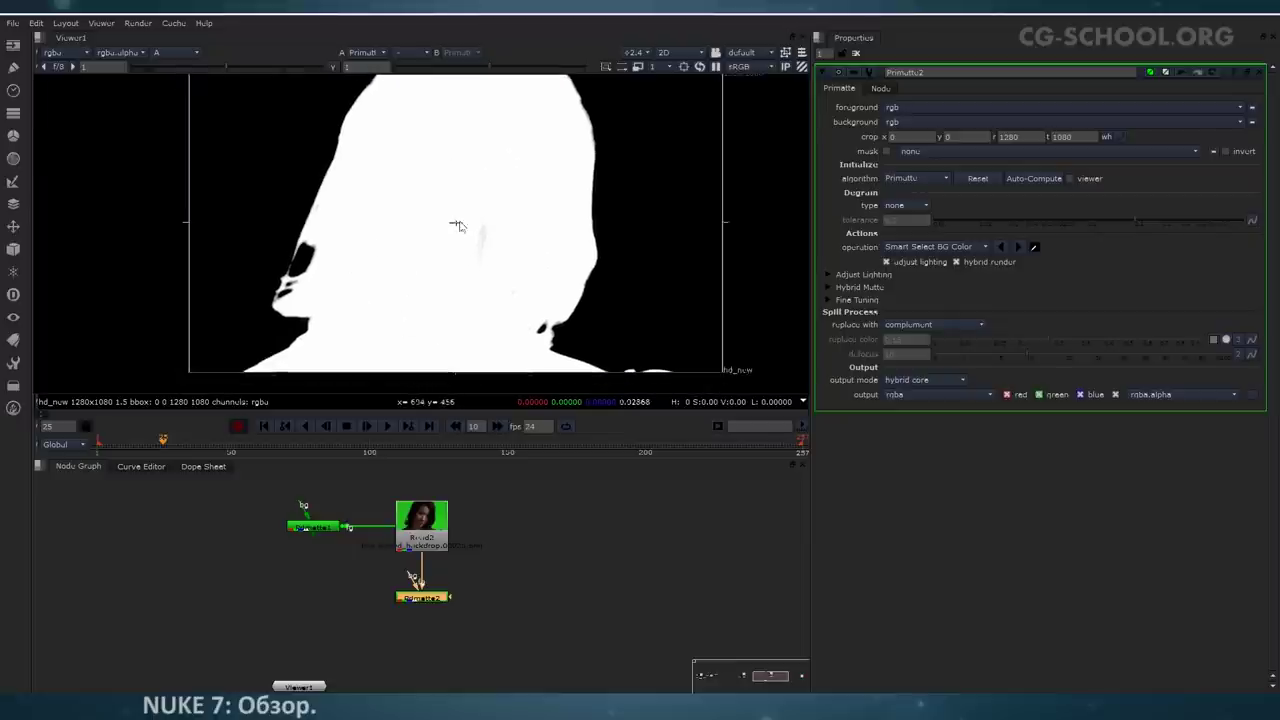
pyautogui.moveTo(414, 269); pyautogui.dragTo(443, 267, button='middle')
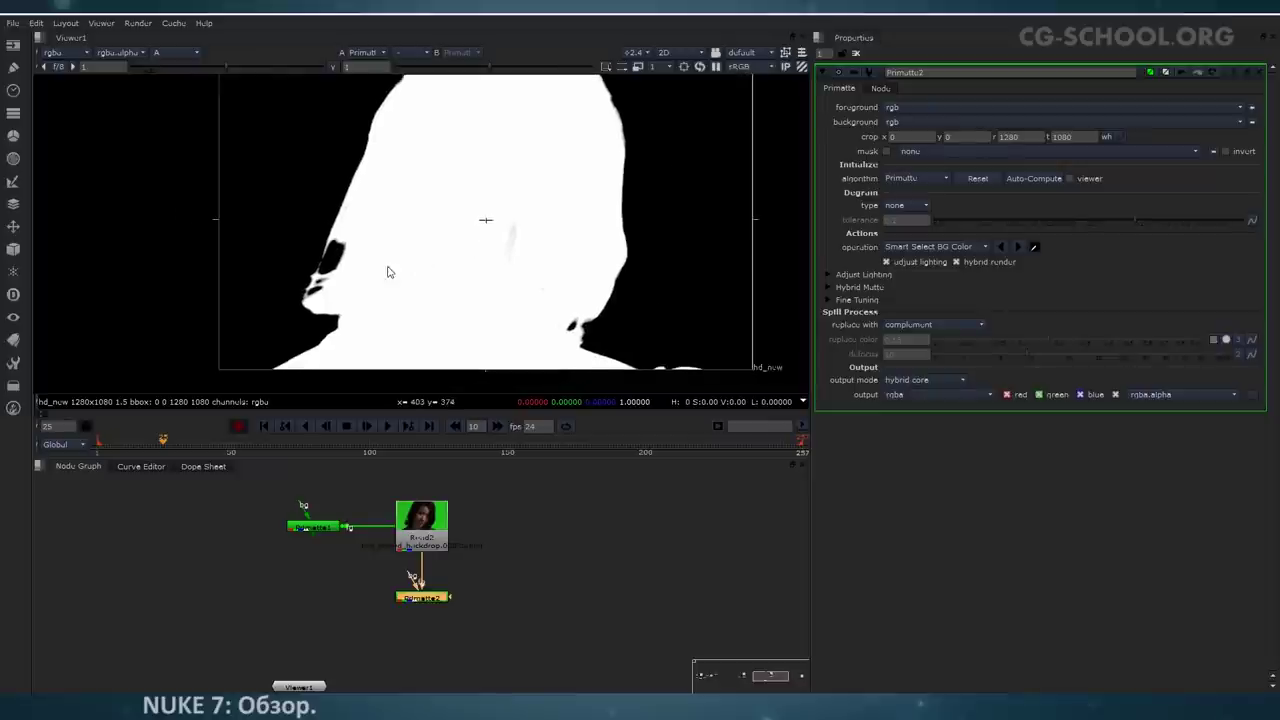
pyautogui.scroll(3, 386, 267)
pyautogui.moveTo(380, 205); pyautogui.dragTo(390, 216, button='middle')
pyautogui.click(433, 527)
pyautogui.moveTo(600, 252); pyautogui.dragTo(532, 257, button='middle')
pyautogui.scroll(-3, 543, 227)
pyautogui.scroll(-1, 542, 229)
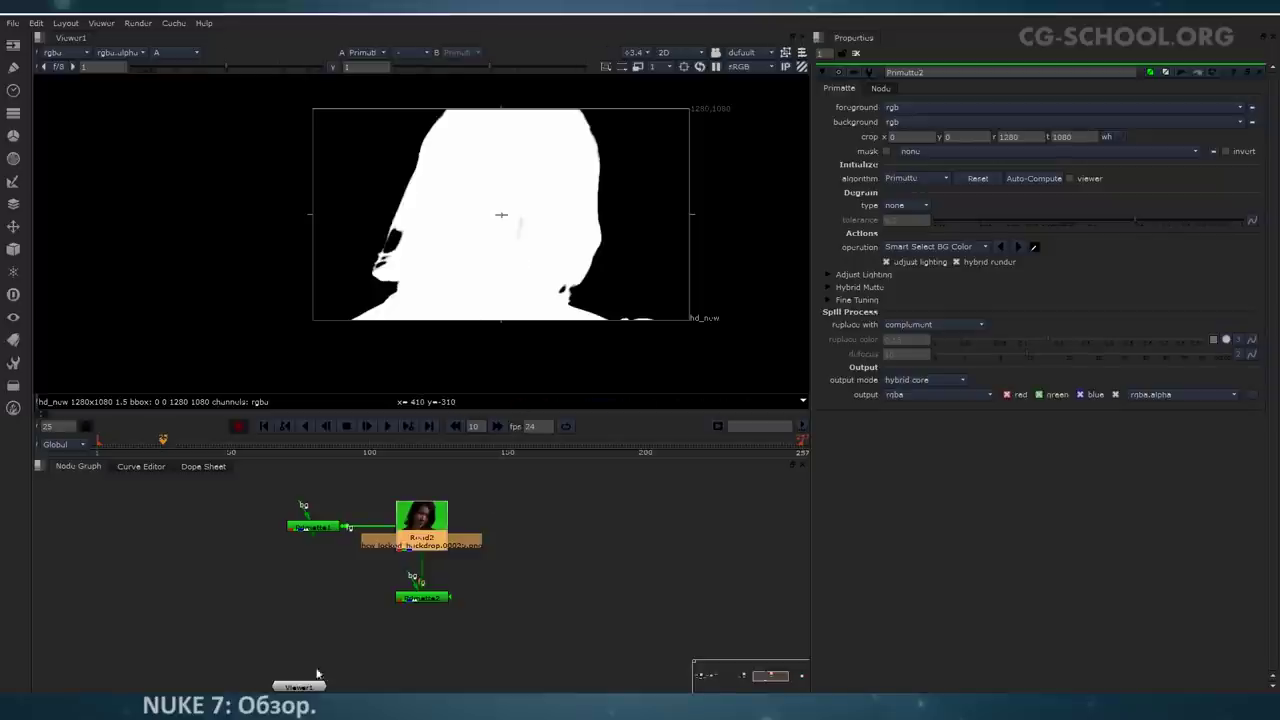
# Step: Compare the first Primatte's alpha matte with the second Primatte's hybrid core in the Viewer, ending on the hybrid core
pyautogui.click(334, 528)
pyautogui.press('1')
pyautogui.click(420, 602)
pyautogui.click(315, 529)
pyautogui.press('1')
pyautogui.moveTo(559, 166); pyautogui.dragTo(538, 187, button='middle')
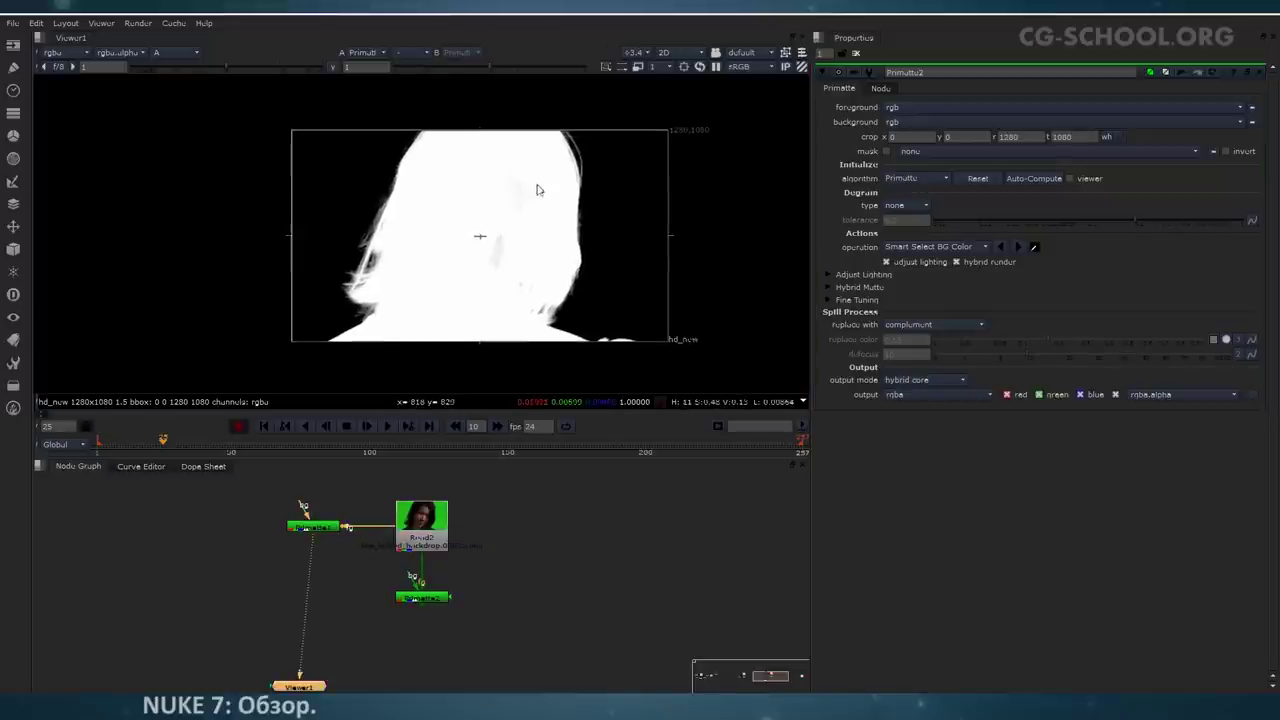
pyautogui.scroll(3, 537, 190)
pyautogui.click(437, 598)
pyautogui.press('1')
pyautogui.moveTo(451, 299); pyautogui.dragTo(481, 288, button='middle')
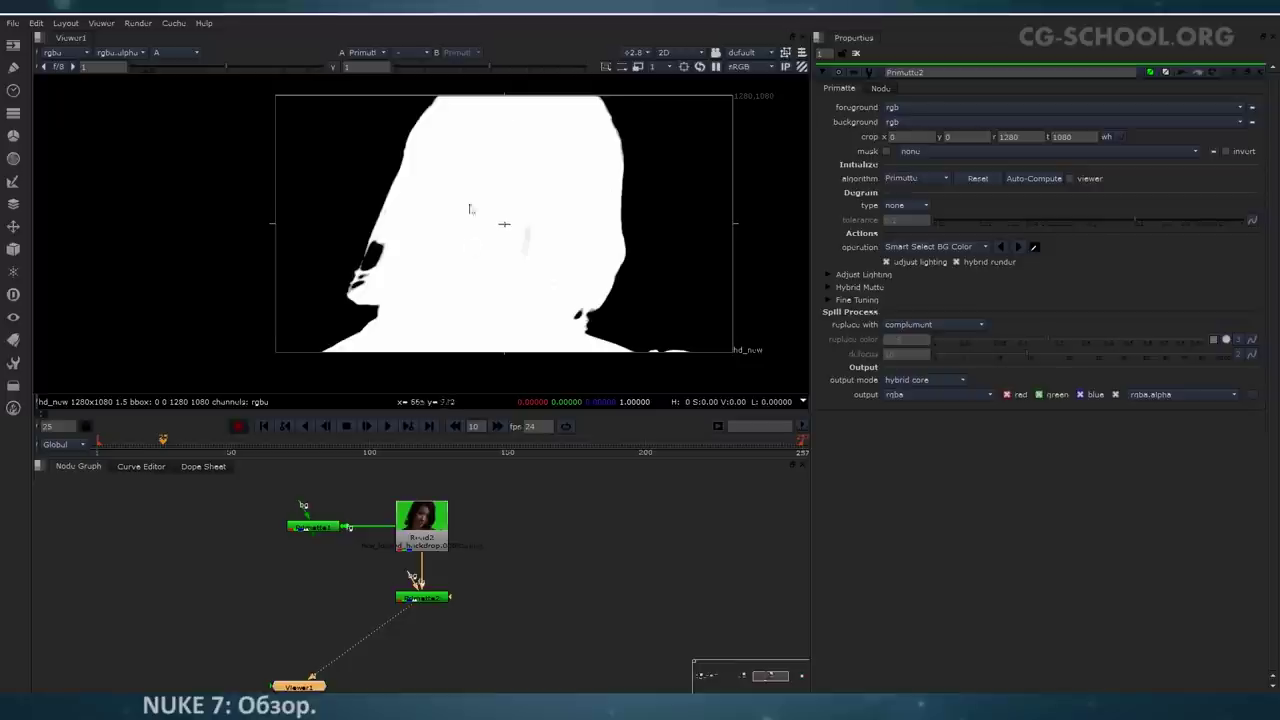
pyautogui.moveTo(529, 205); pyautogui.dragTo(493, 170, button='middle')
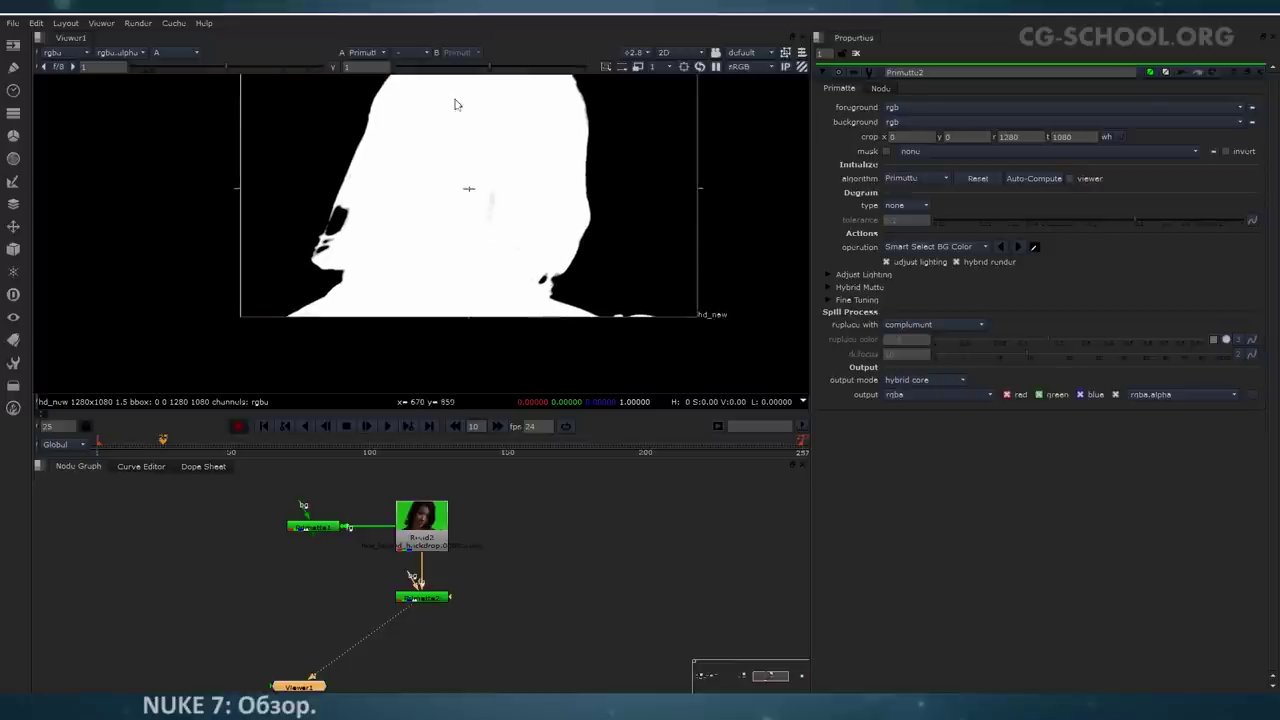
pyautogui.moveTo(488, 67)
pyautogui.mouseDown()
pyautogui.moveTo(394, 75)
pyautogui.moveTo(482, 73)
pyautogui.mouseUp()
# Step: Keep the second Primatte's operation at Smart Select BG Color and reveal its Hybrid Matte erode and blur radius settings
pyautogui.click(955, 250)
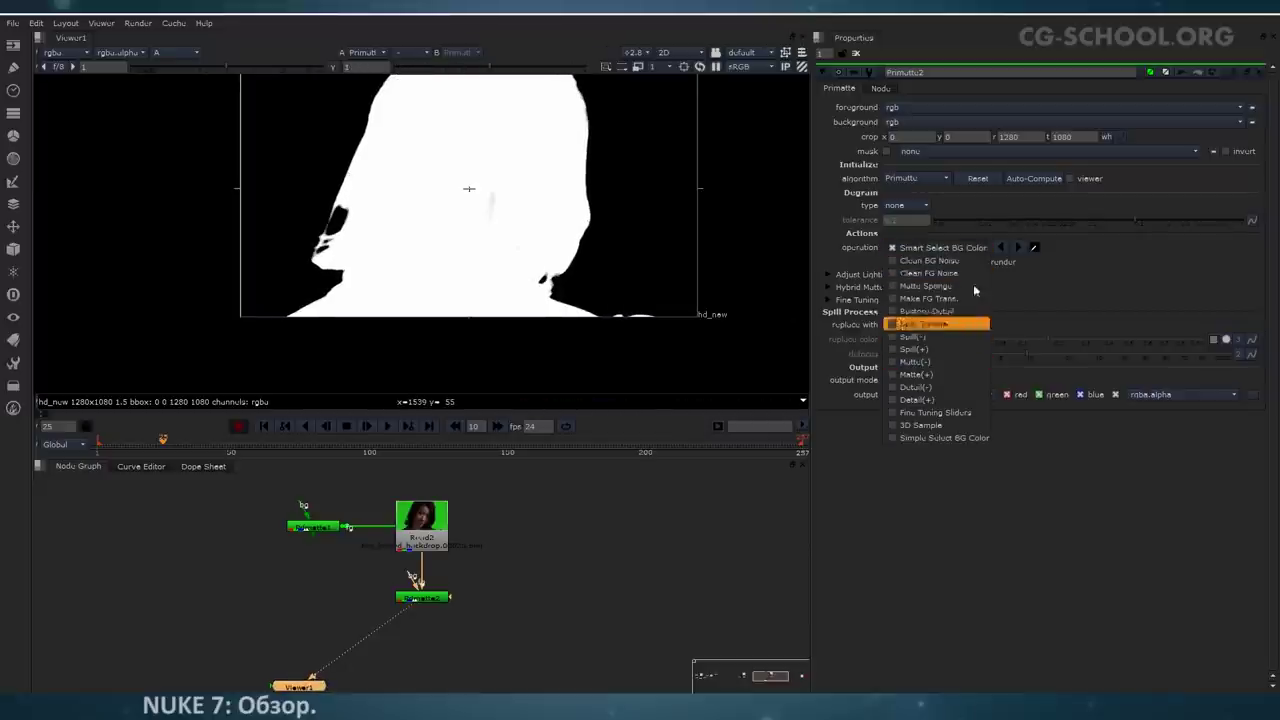
pyautogui.click(978, 247)
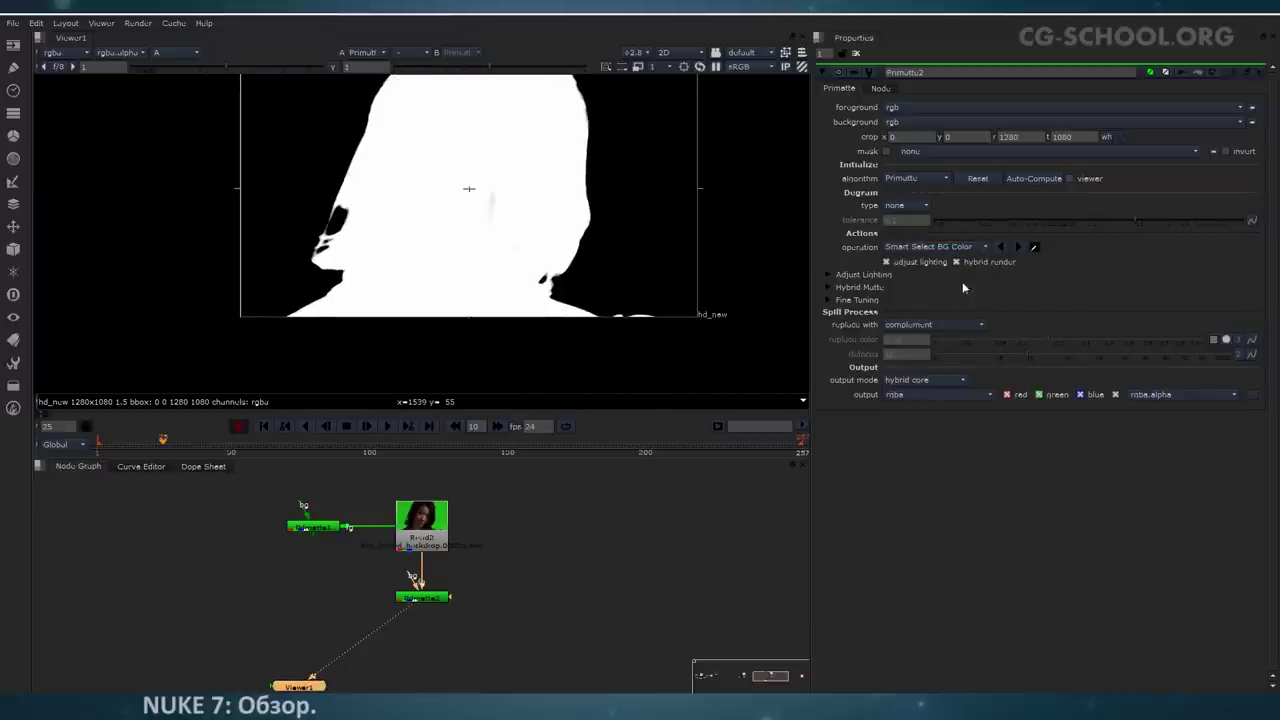
pyautogui.click(829, 287)
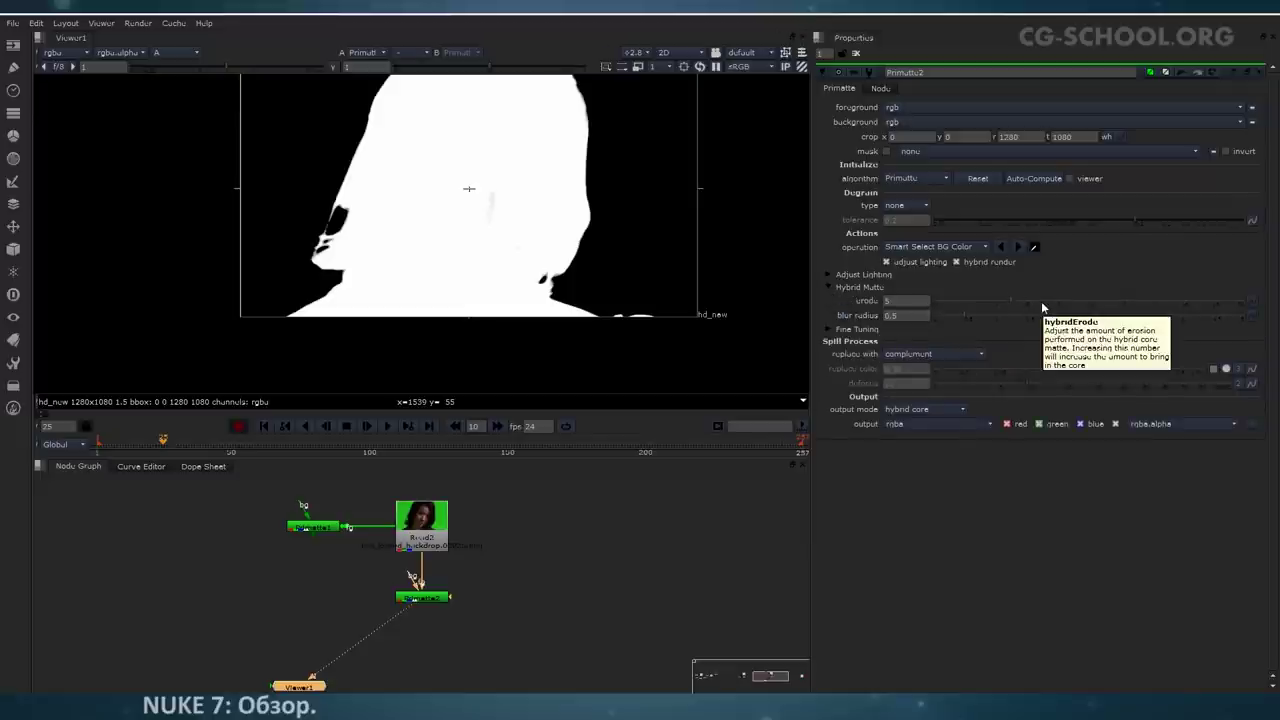
# Step: Try a hybrid matte erode of 13 and a blur radius of 1.54 on Primatte2's hybrid core matte
pyautogui.moveTo(462, 222); pyautogui.dragTo(453, 260, button='middle')
pyautogui.click(316, 530)
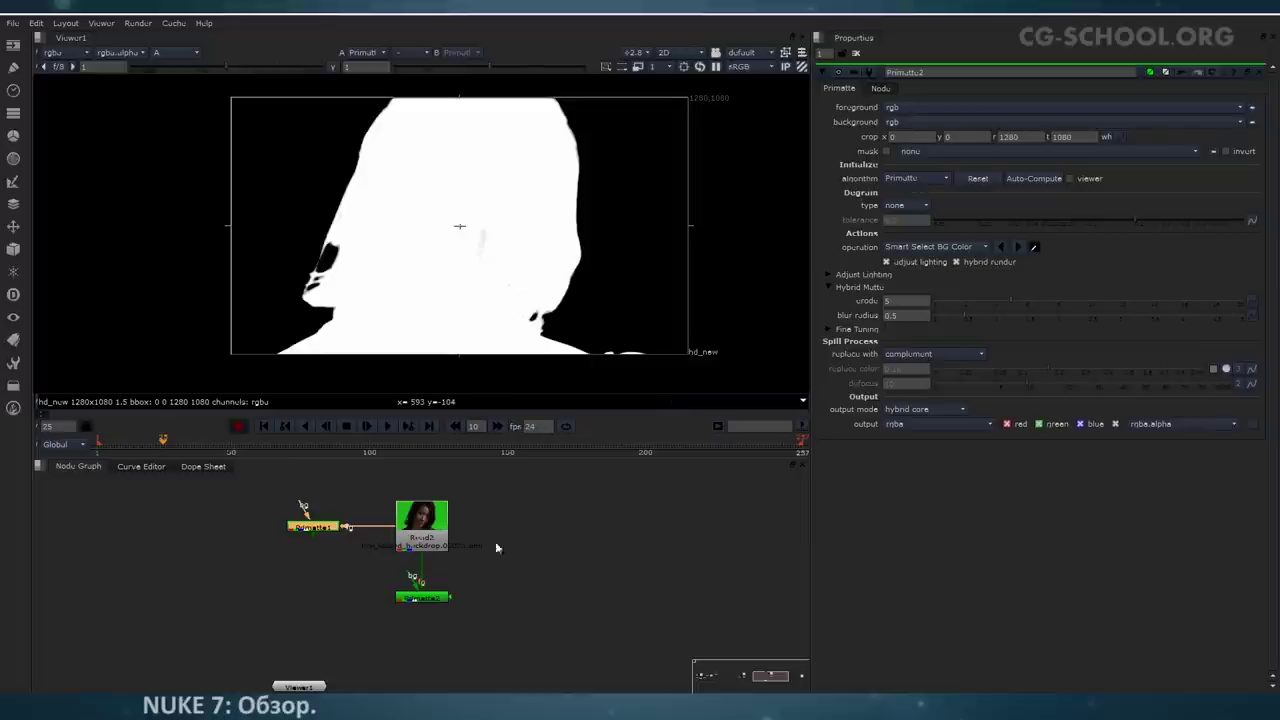
pyautogui.scroll(5, 577, 160)
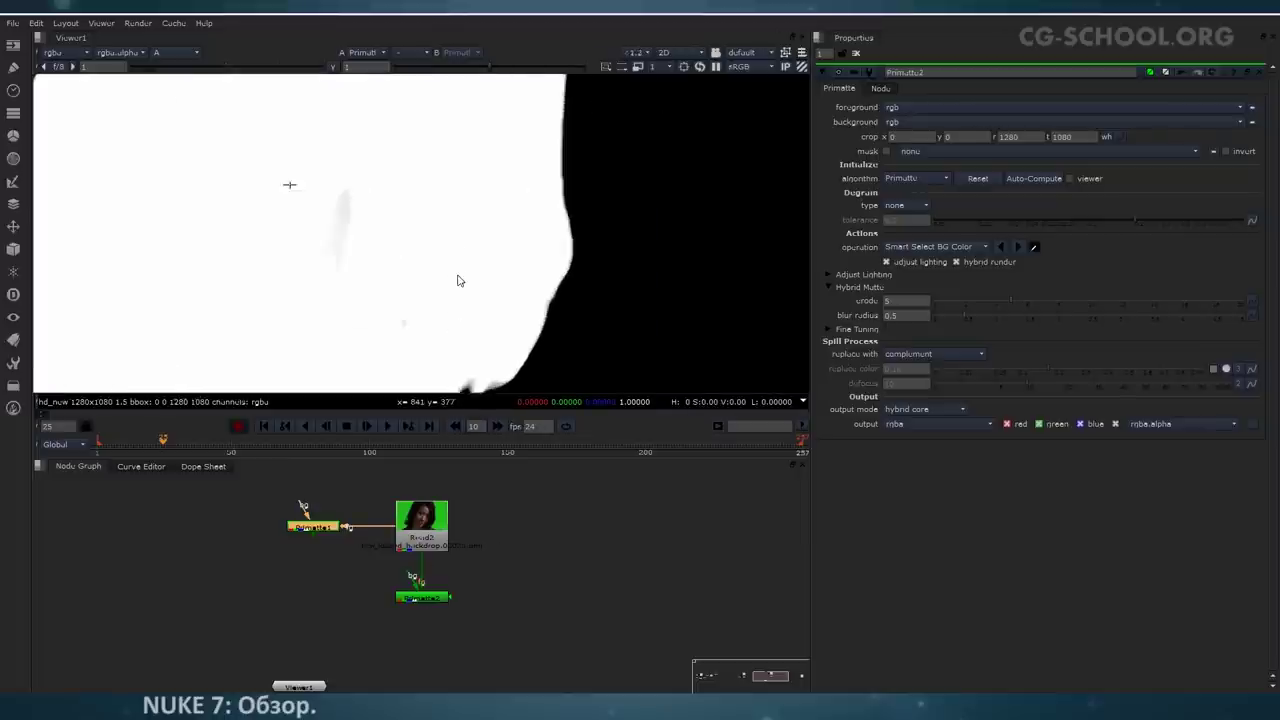
pyautogui.moveTo(757, 218); pyautogui.dragTo(734, 183, button='middle')
pyautogui.scroll(-3, 608, 282)
pyautogui.scroll(-5, 520, 265)
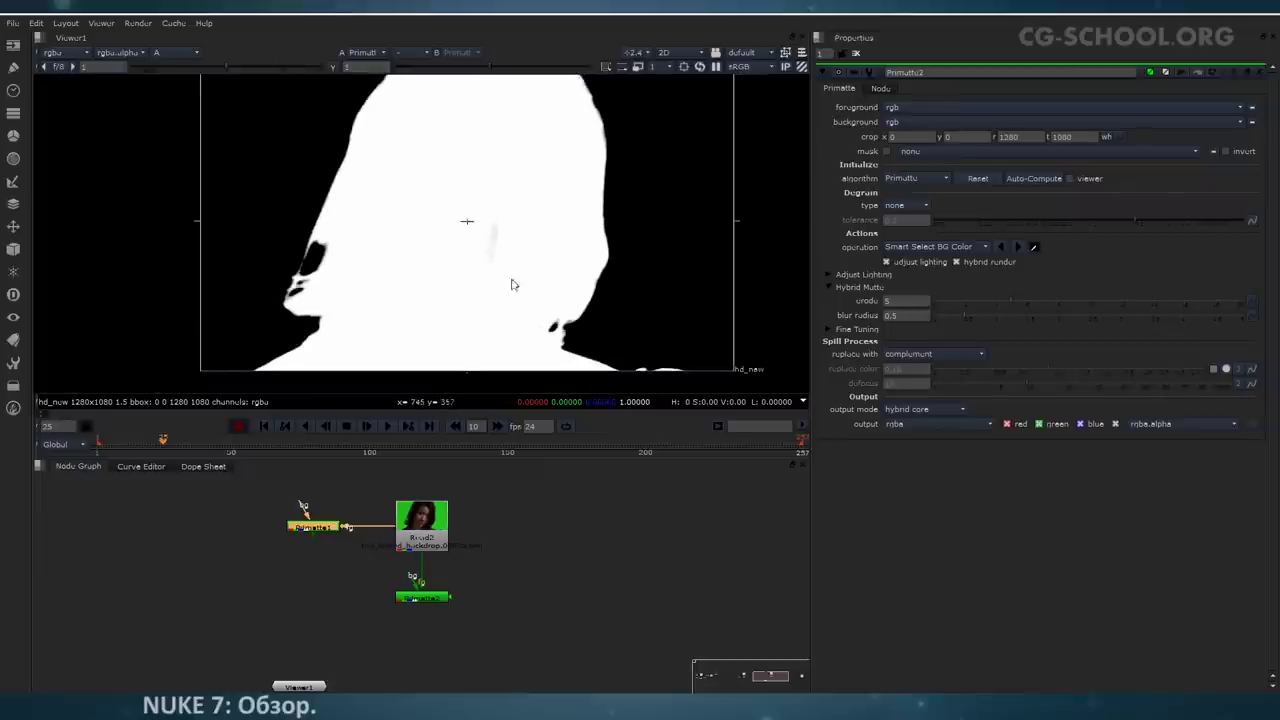
pyautogui.moveTo(1010, 310); pyautogui.dragTo(1133, 303)
pyautogui.moveTo(964, 314); pyautogui.dragTo(1058, 307)
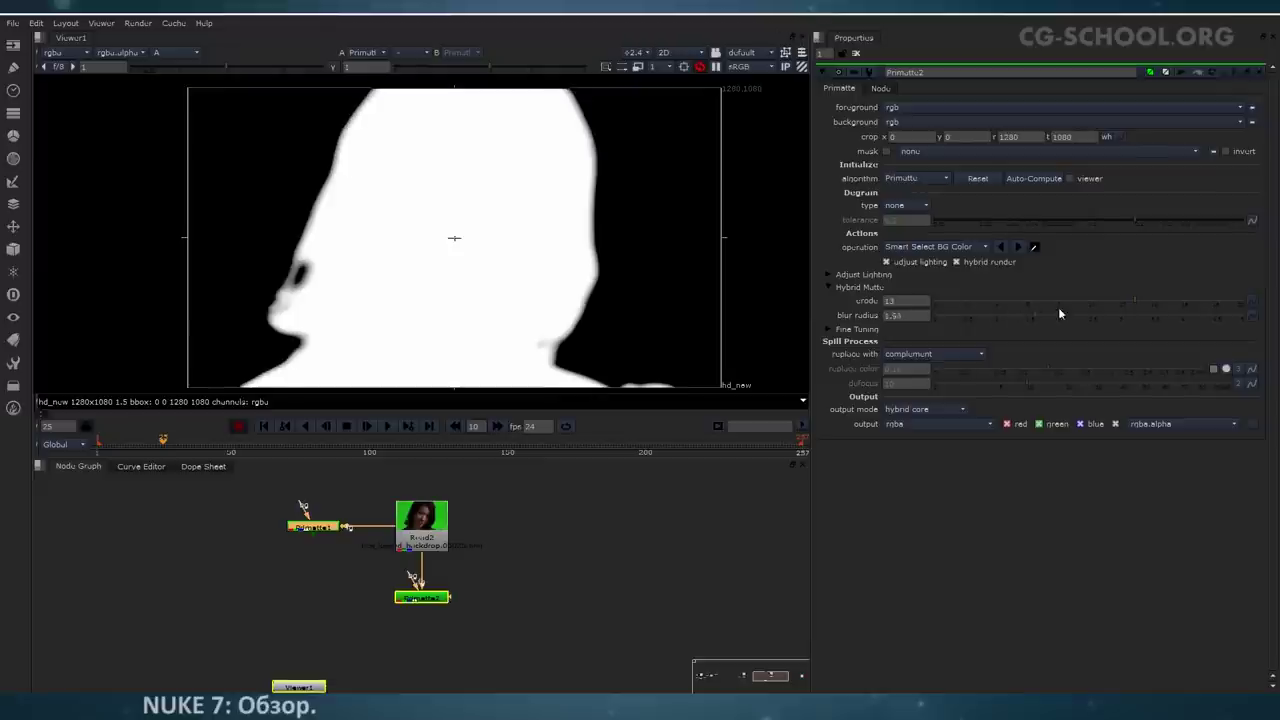
pyautogui.click(977, 314)
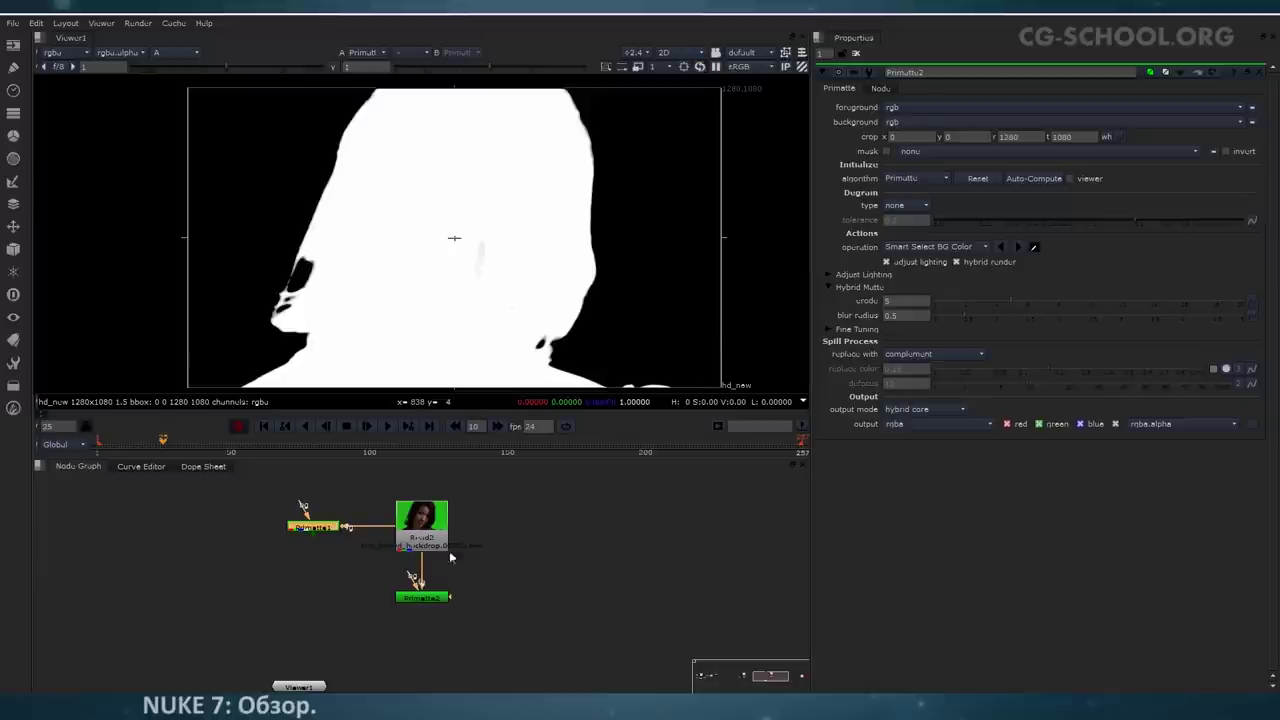
# Step: Add a Matte merge node below Primatte1 and combine the Primatte1 and Primatte2 keys in it
pyautogui.moveTo(461, 586); pyautogui.dragTo(546, 580, button='middle')
pyautogui.click(481, 595)
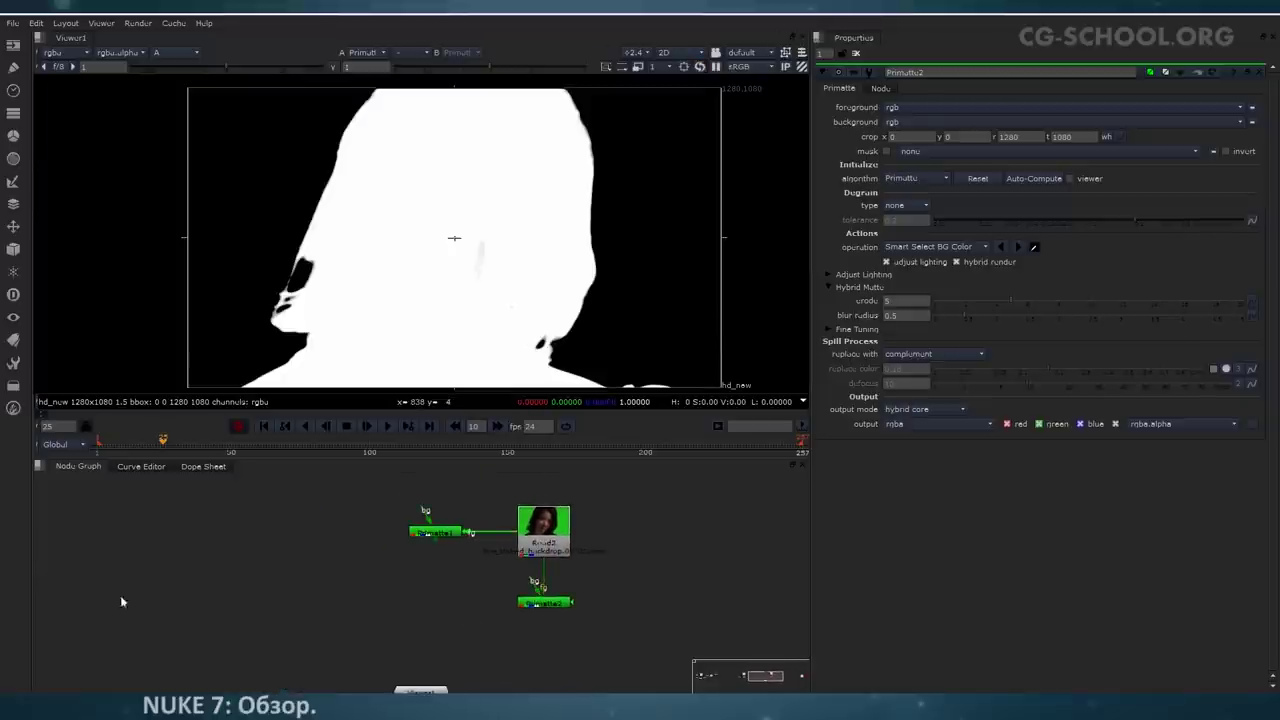
pyautogui.click(13, 181)
pyautogui.click(13, 204)
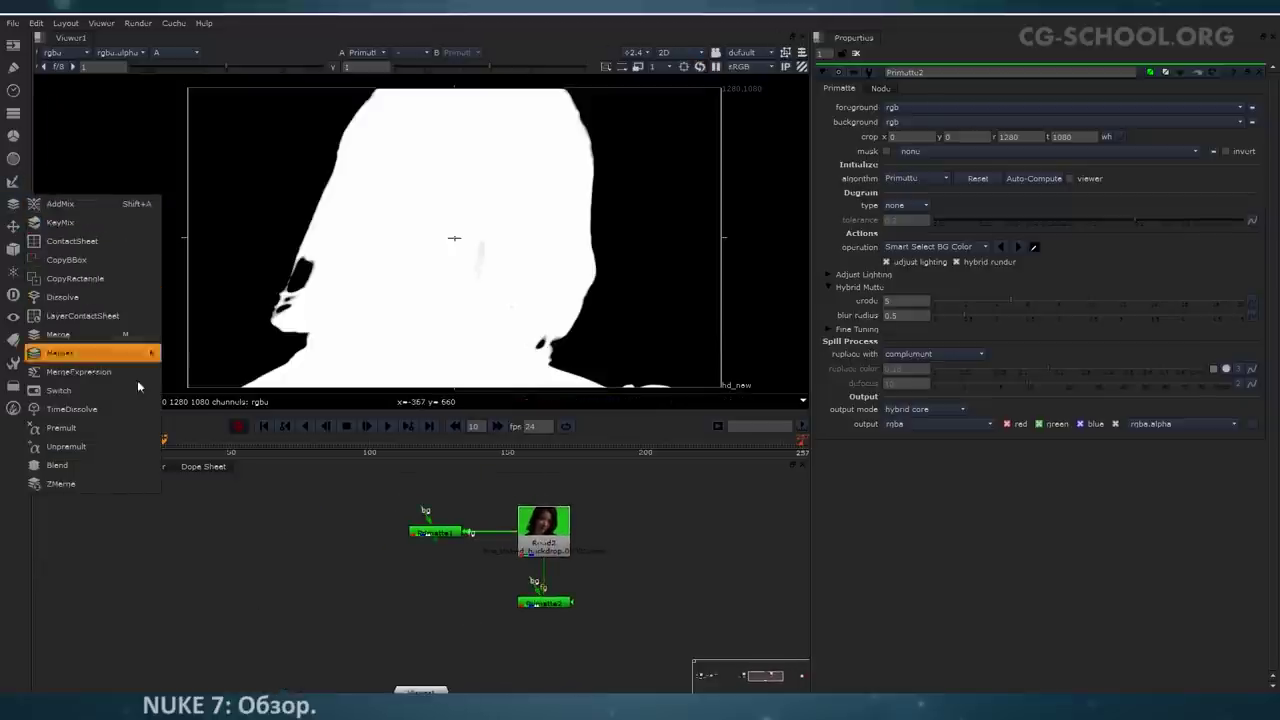
pyautogui.moveTo(117, 357)
pyautogui.click(187, 366)
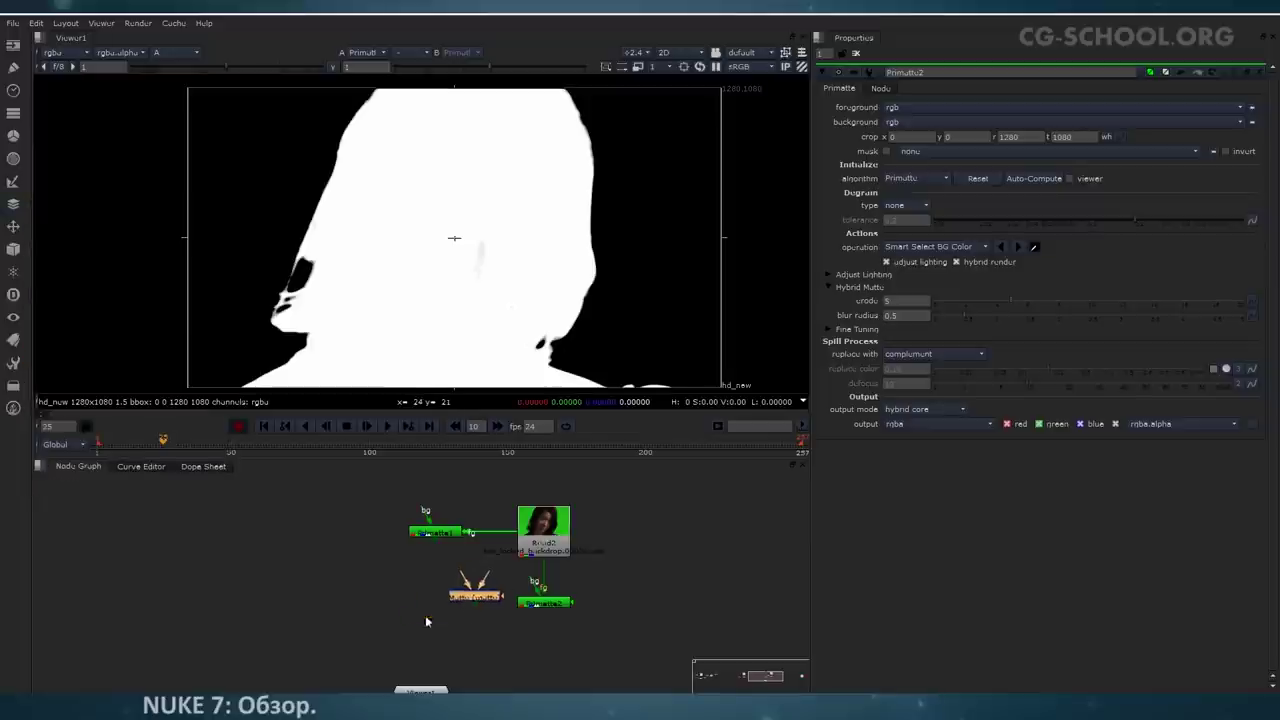
pyautogui.moveTo(437, 600); pyautogui.dragTo(543, 600)
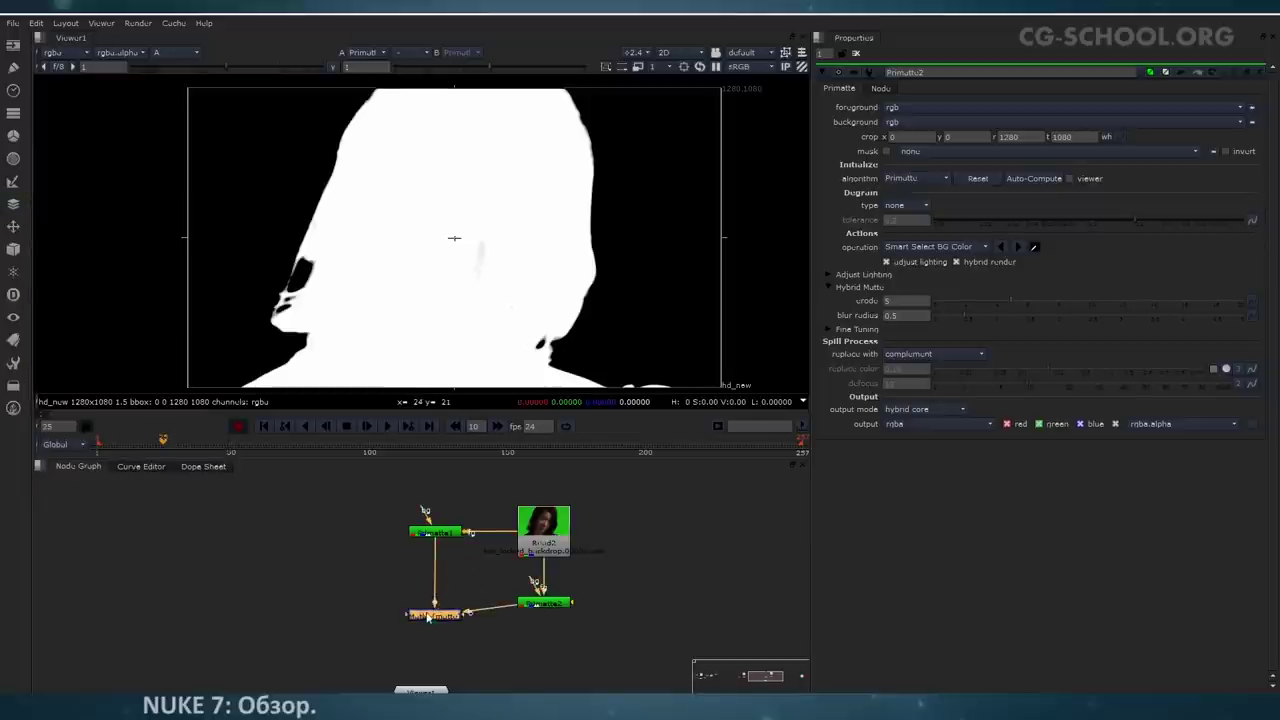
pyautogui.press('1')
pyautogui.moveTo(447, 619); pyautogui.dragTo(449, 605)
# Step: Compare Primatte1's alpha with the merged matte's alpha, checking the hair edges and the solid core
pyautogui.click(448, 533)
pyautogui.press('1')
pyautogui.click(488, 563)
pyautogui.click(440, 601)
pyautogui.press('1')
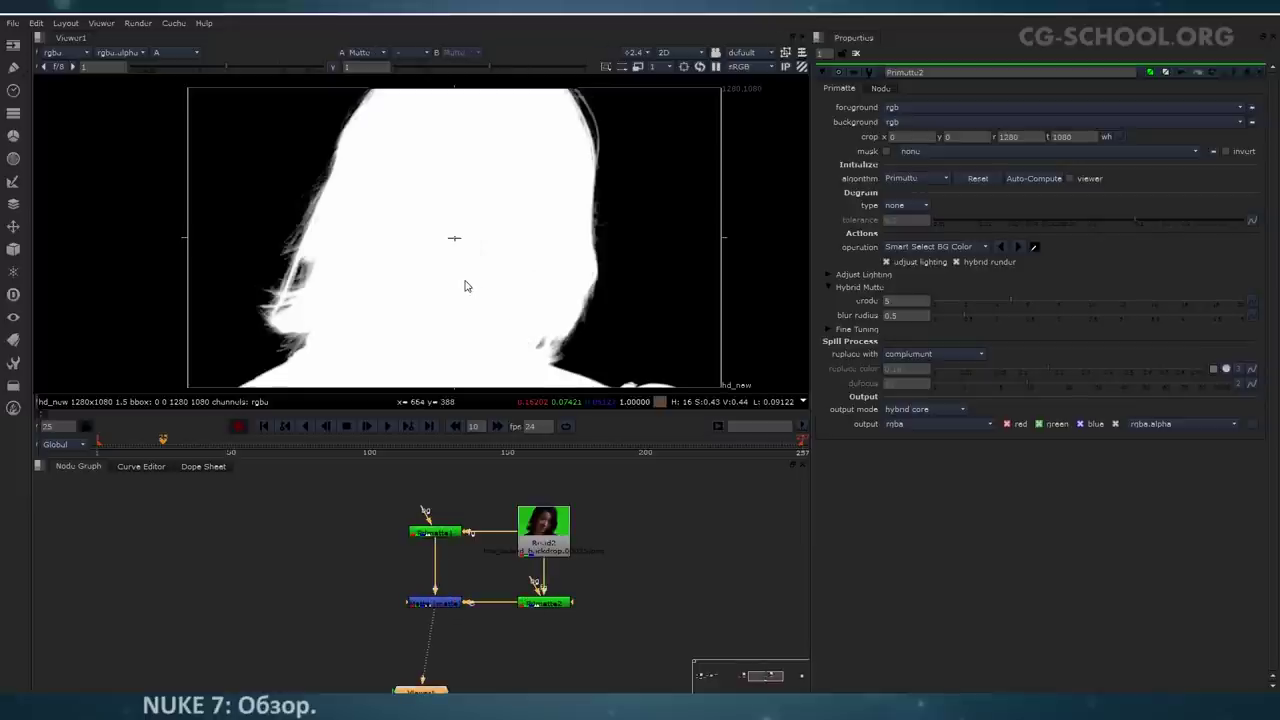
pyautogui.moveTo(454, 301); pyautogui.dragTo(447, 256, button='middle')
pyautogui.moveTo(440, 679); pyautogui.dragTo(412, 637, button='middle')
pyautogui.moveTo(412, 653); pyautogui.dragTo(415, 665)
# Step: Add a Copy node that transfers the merged matte's alpha onto the original Read2 footage, and view it in colour
pyautogui.click(529, 636)
pyautogui.click(414, 564)
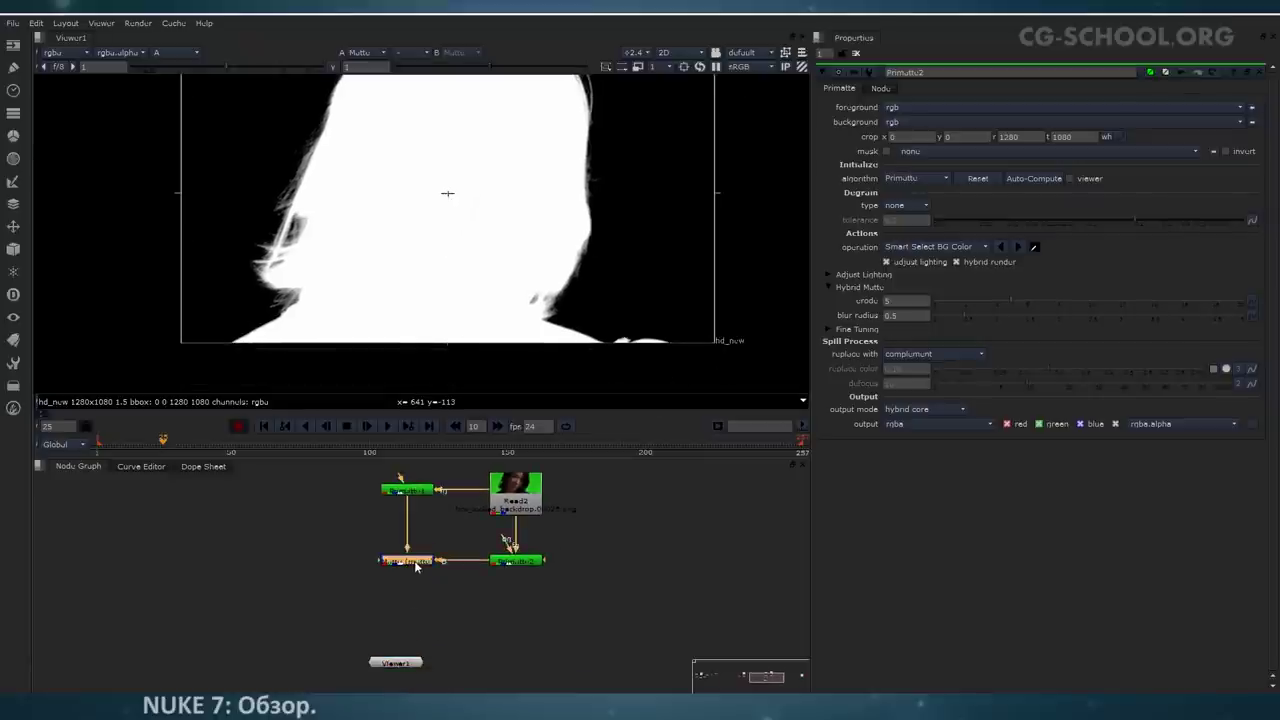
pyautogui.press('k')
pyautogui.moveTo(474, 563); pyautogui.dragTo(509, 620)
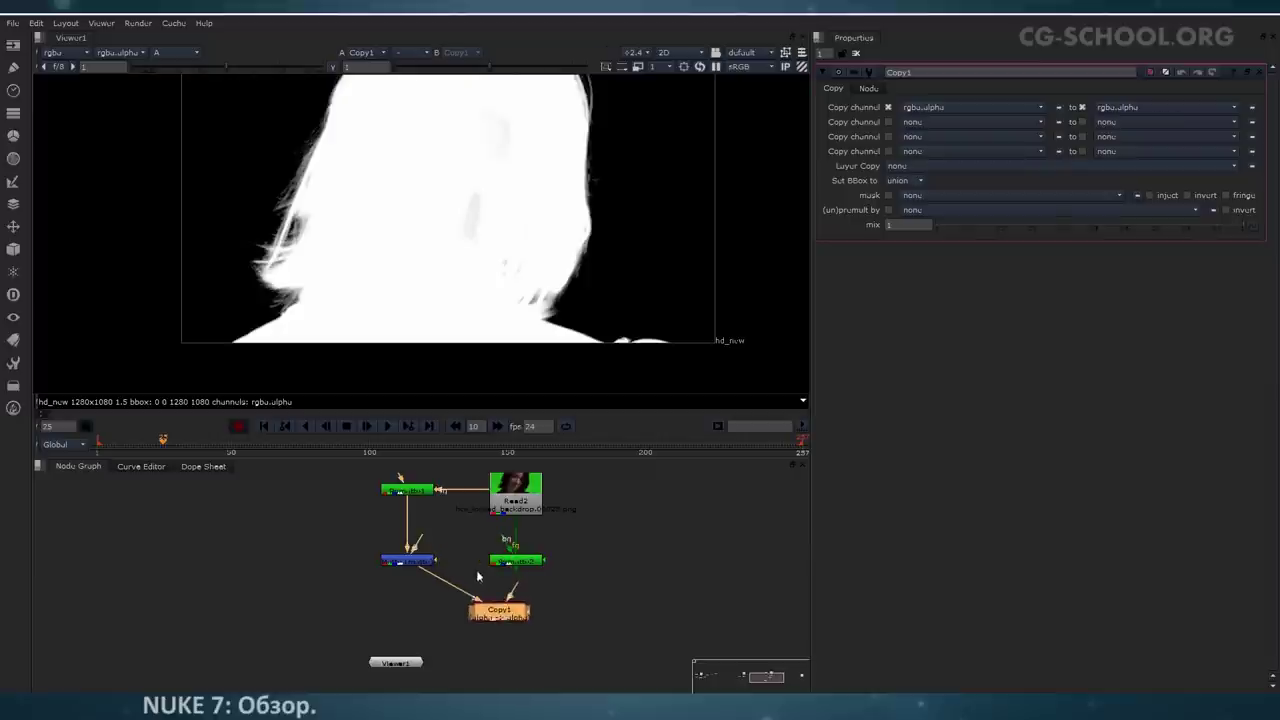
pyautogui.moveTo(421, 542); pyautogui.dragTo(504, 567)
pyautogui.moveTo(504, 617); pyautogui.dragTo(532, 487)
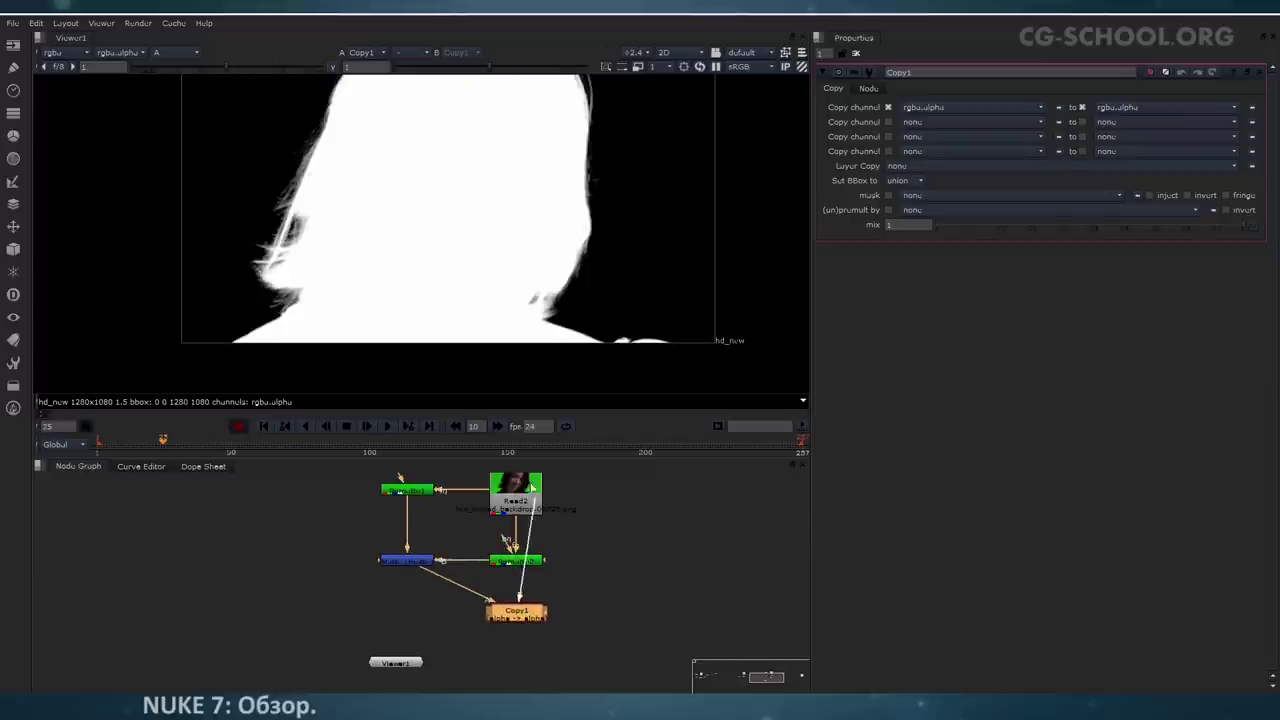
pyautogui.press('1')
pyautogui.moveTo(523, 620); pyautogui.dragTo(517, 624, button='middle')
pyautogui.moveTo(478, 287); pyautogui.dragTo(519, 298, button='middle')
pyautogui.press('a')
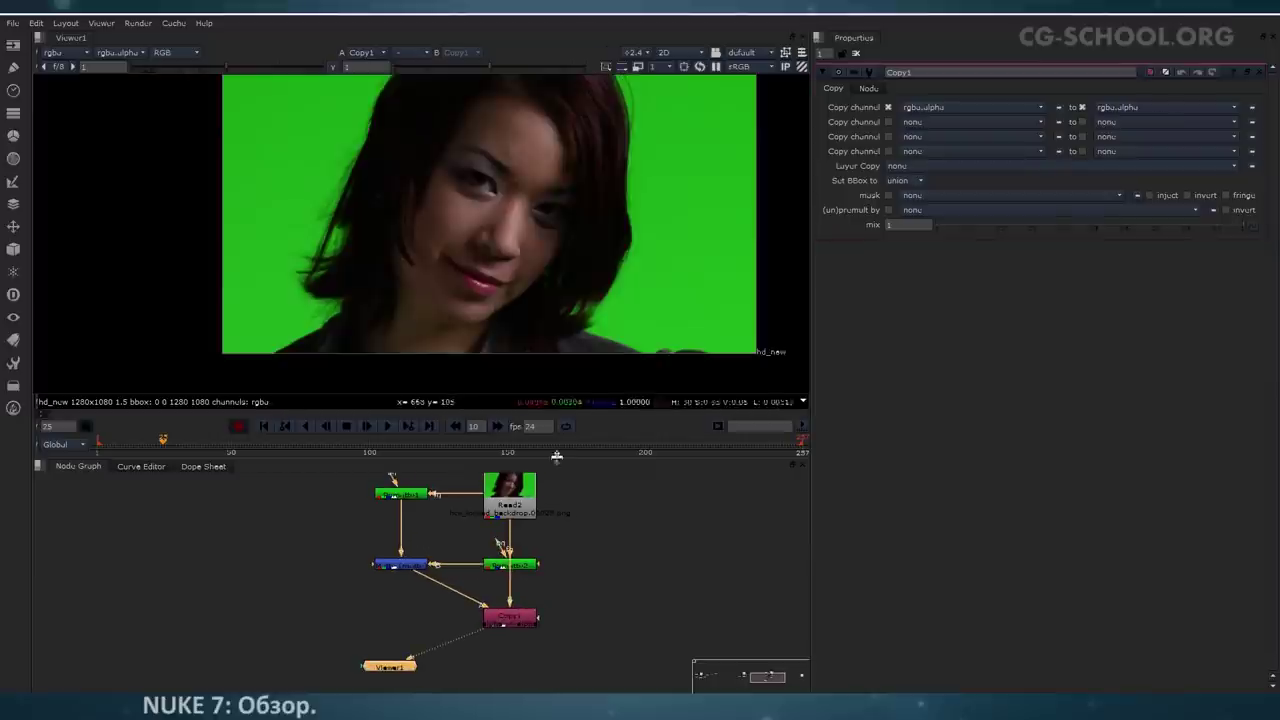
# Step: Add a Premult node after Copy1 to multiply the green-screen footage by its alpha
pyautogui.click(535, 620)
pyautogui.press('Tab')
pyautogui.write('premult')
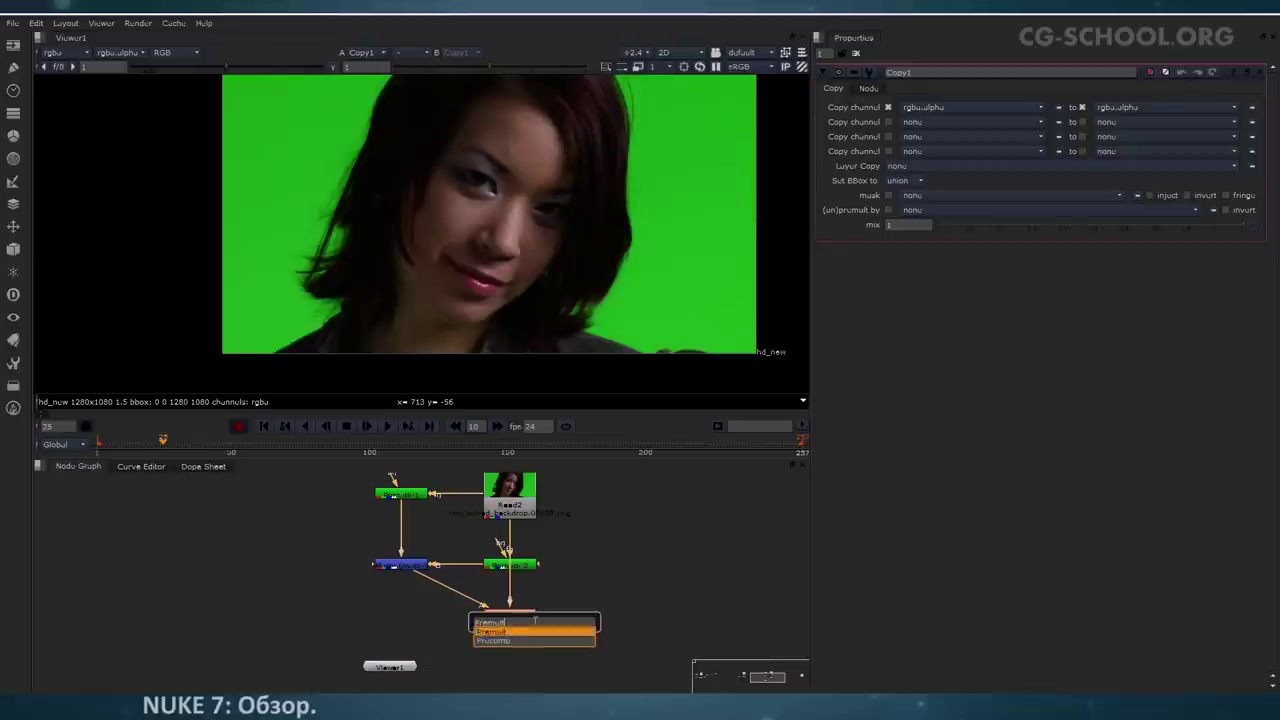
pyautogui.press('Return')
pyautogui.moveTo(537, 262); pyautogui.dragTo(580, 298, button='middle')
pyautogui.scroll(-1, 580, 298)
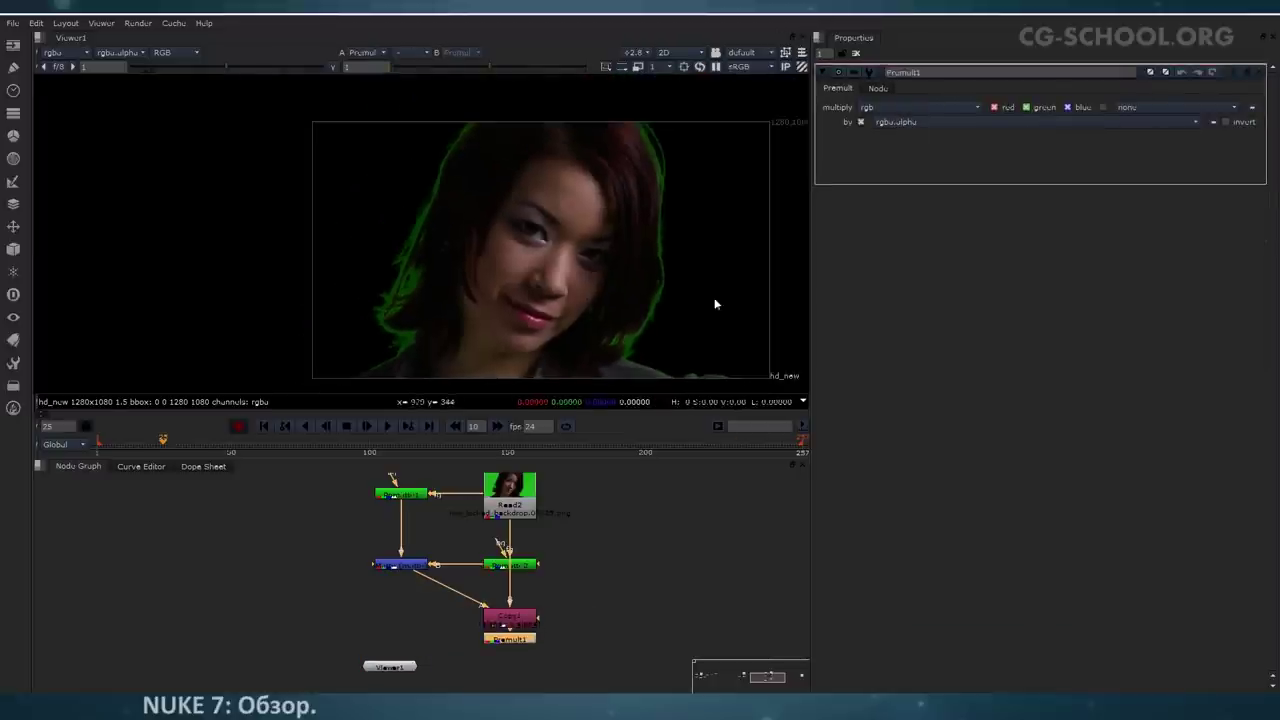
pyautogui.moveTo(694, 303); pyautogui.dragTo(625, 290, button='middle')
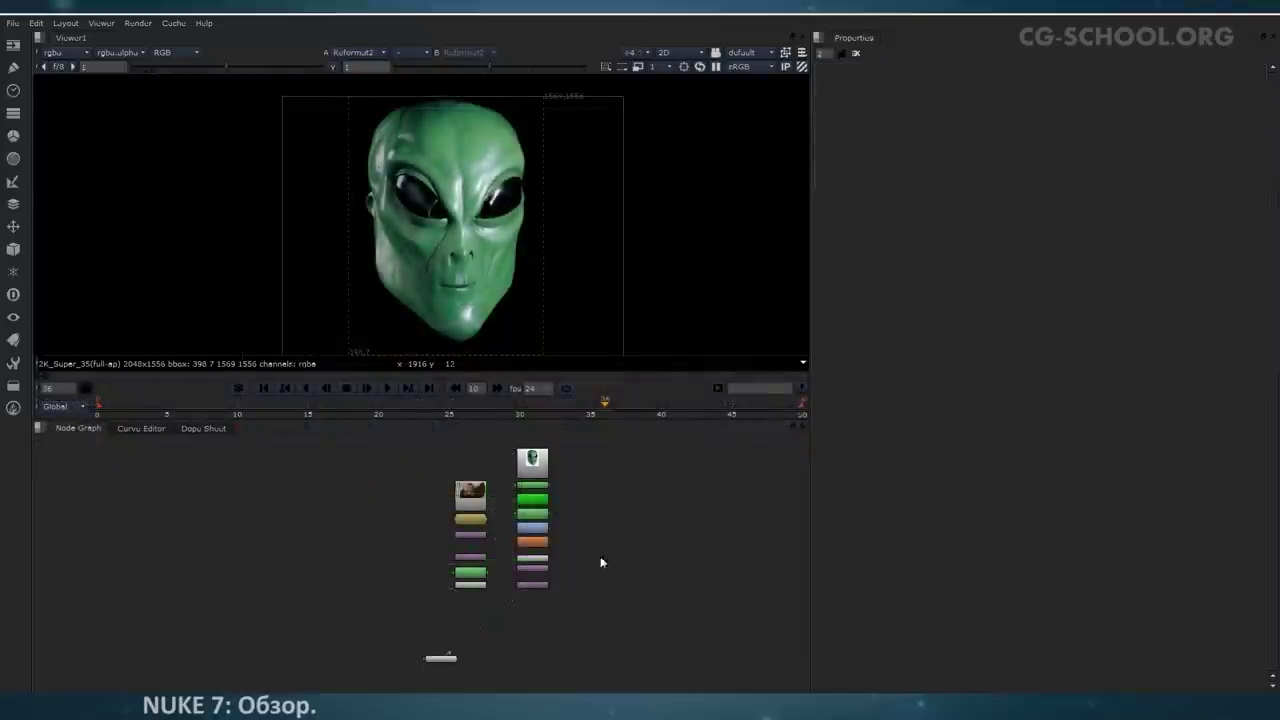
# Step: Add a SplineWarp node below Reformat2 in the alien head branch and show it in the viewer
pyautogui.moveTo(600, 560); pyautogui.dragTo(603, 495, button='middle')
pyautogui.scroll(2, 548, 568)
pyautogui.moveTo(454, 510); pyautogui.dragTo(448, 552)
pyautogui.moveTo(448, 552); pyautogui.dragTo(430, 572, button='middle')
pyautogui.click(536, 577)
pyautogui.moveTo(550, 600); pyautogui.dragTo(559, 582, button='middle')
pyautogui.click(572, 604)
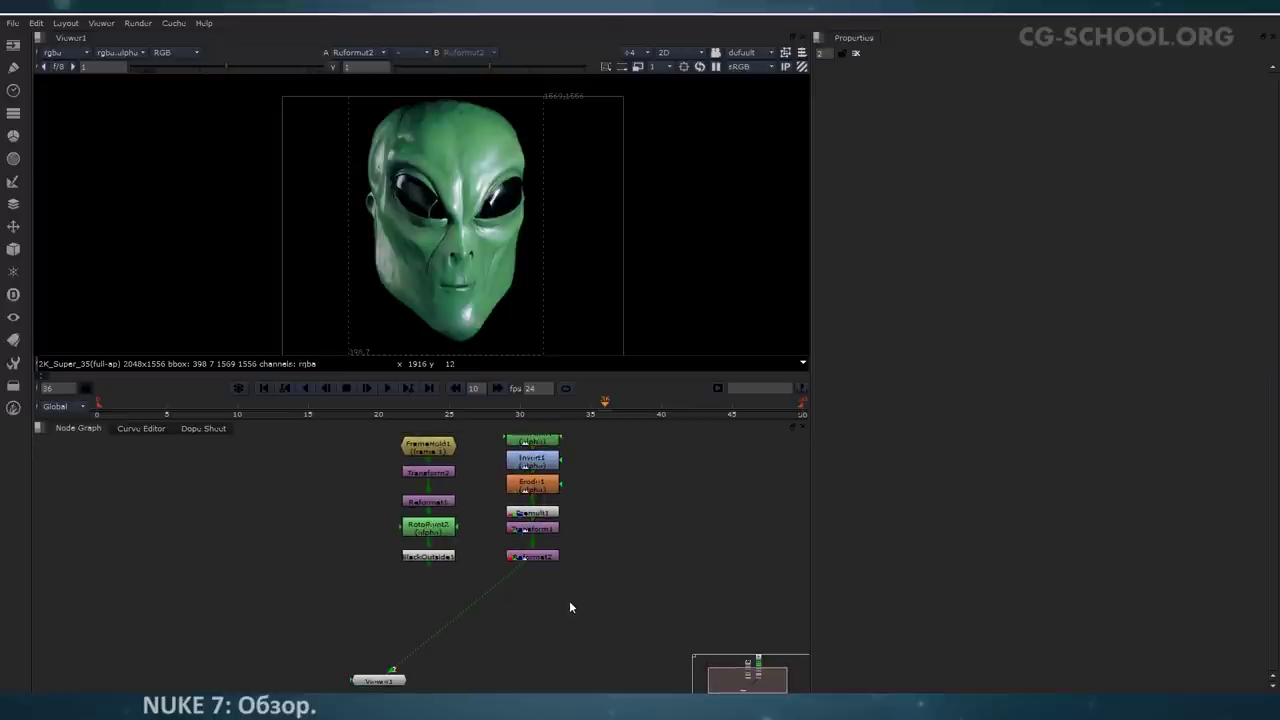
pyautogui.press('Tab')
pyautogui.write('SplineWarp')
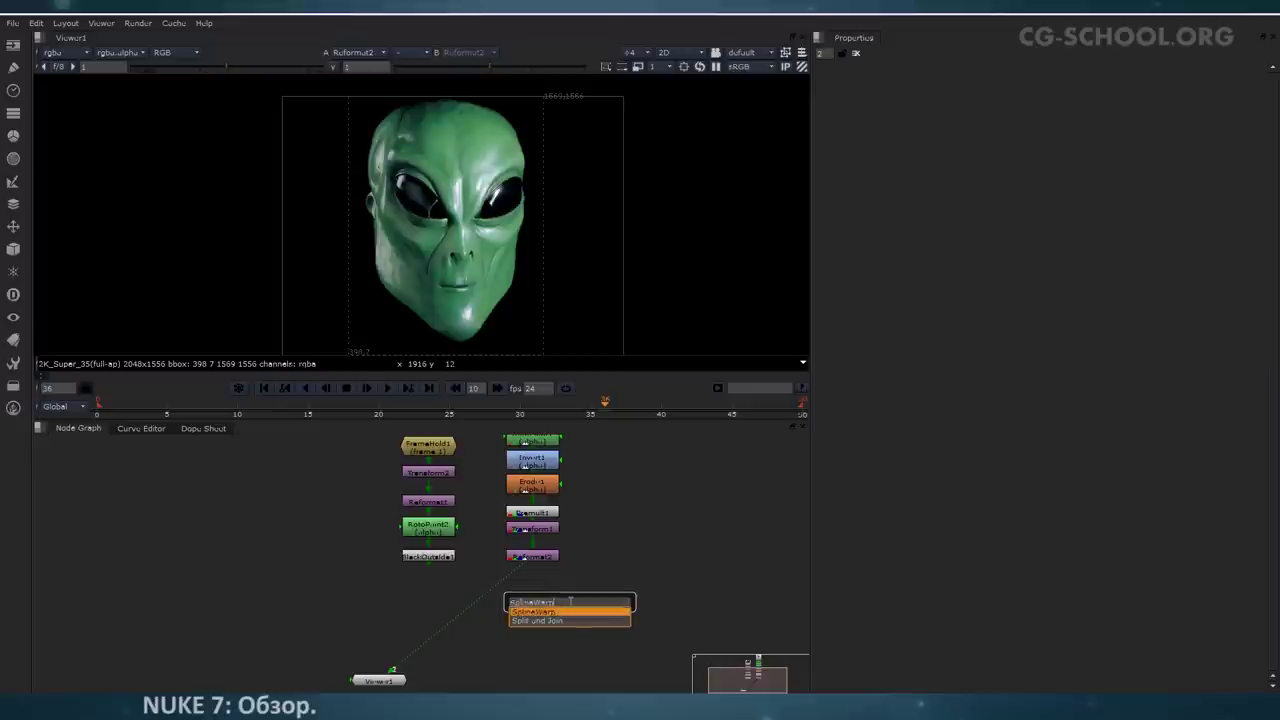
pyautogui.press('Return')
pyautogui.moveTo(570, 606); pyautogui.dragTo(537, 597)
pyautogui.press('1')
pyautogui.click(521, 596)
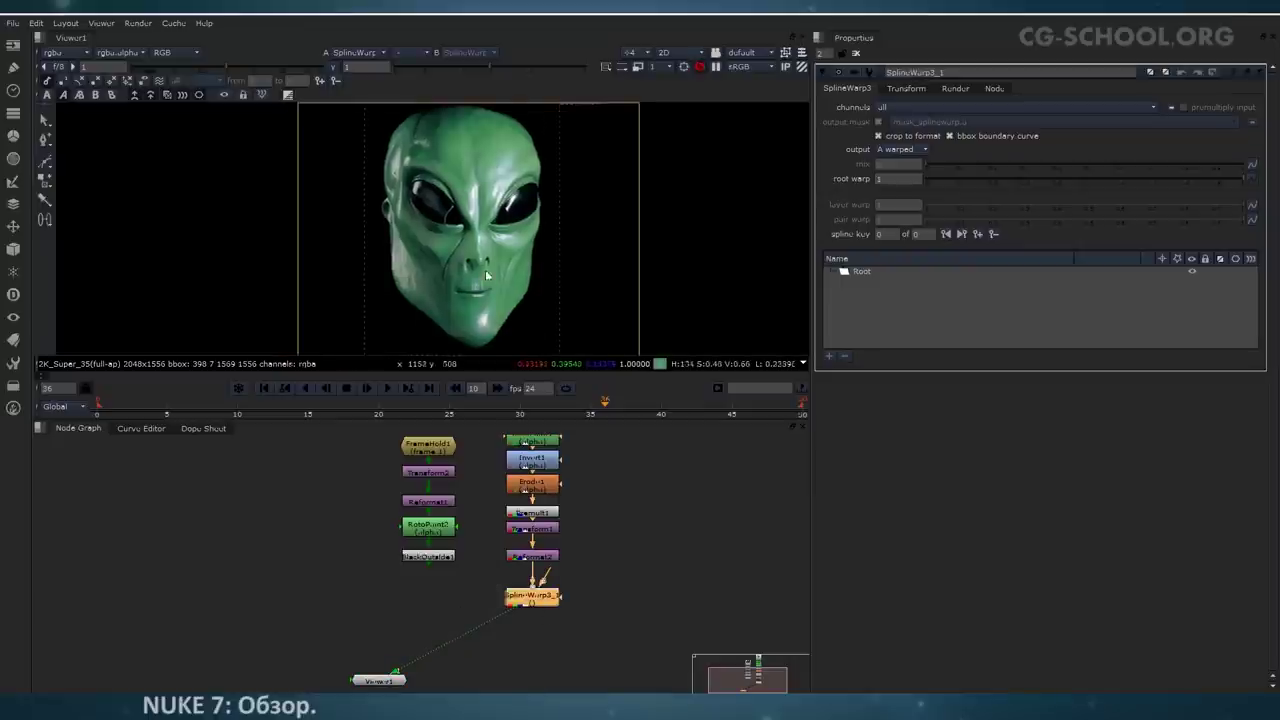
pyautogui.scroll(3, 485, 275)
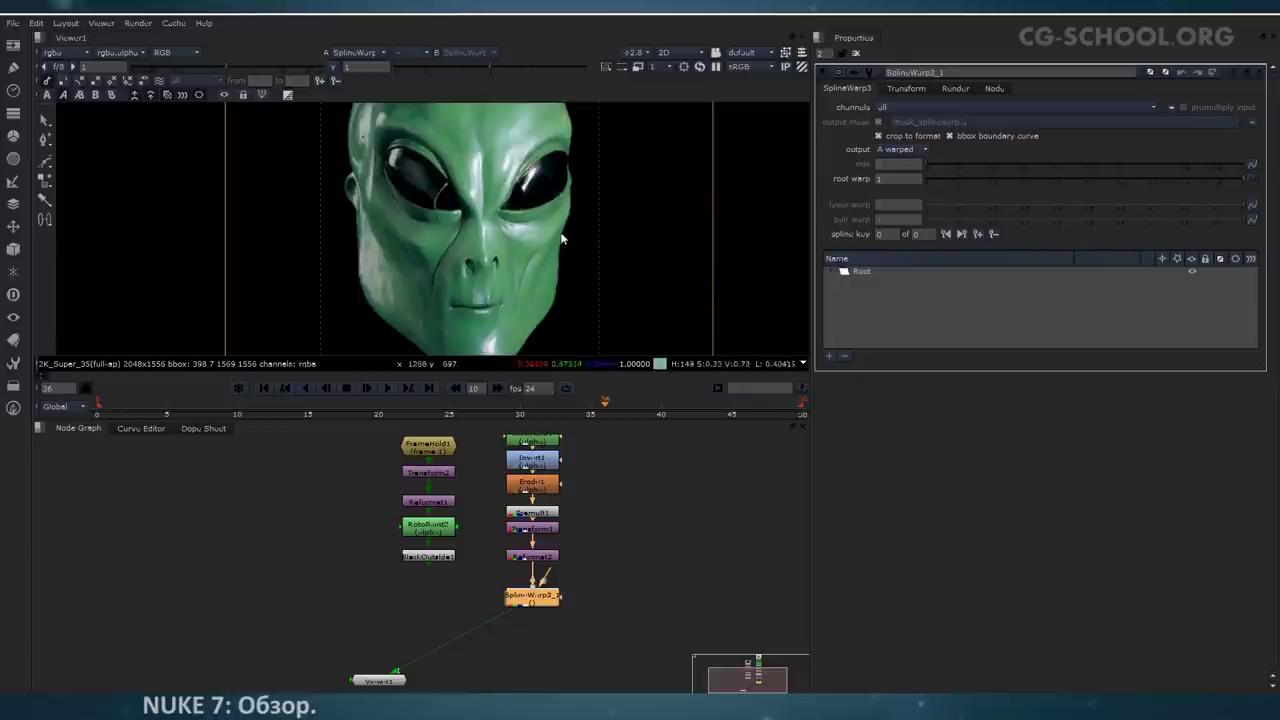
pyautogui.scroll(-2, 465, 240)
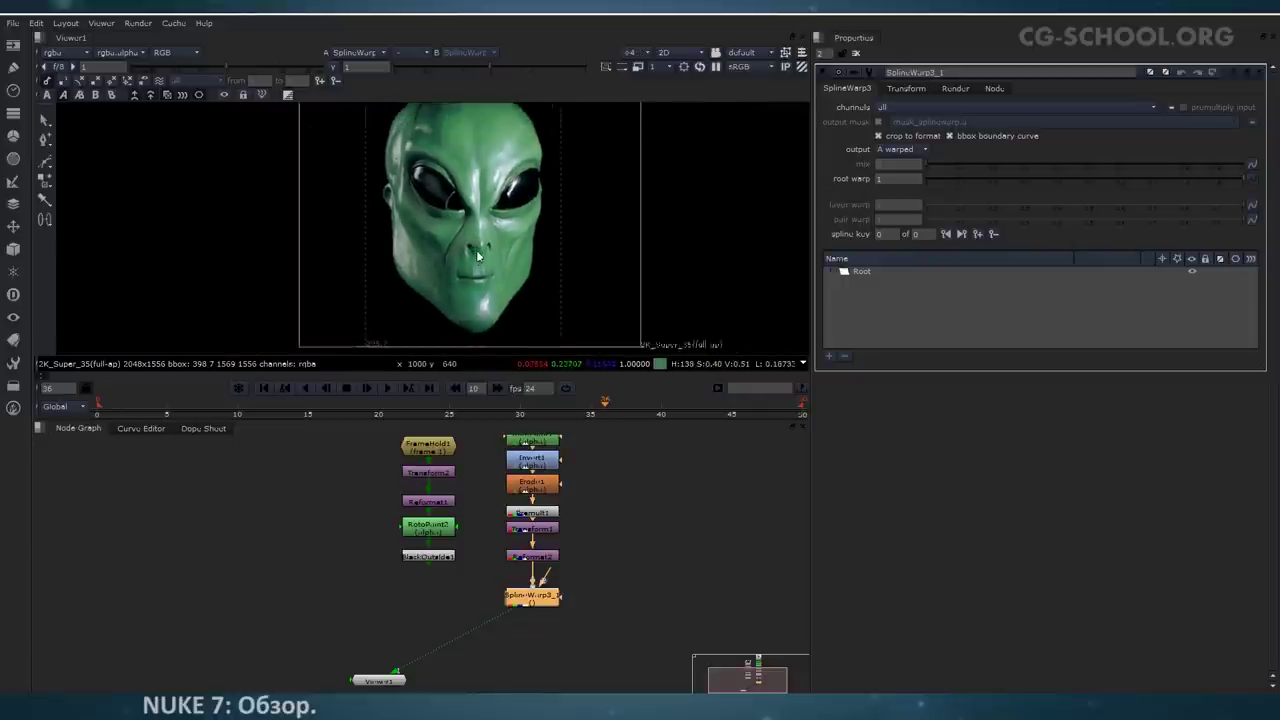
pyautogui.moveTo(477, 252); pyautogui.dragTo(493, 272, button='middle')
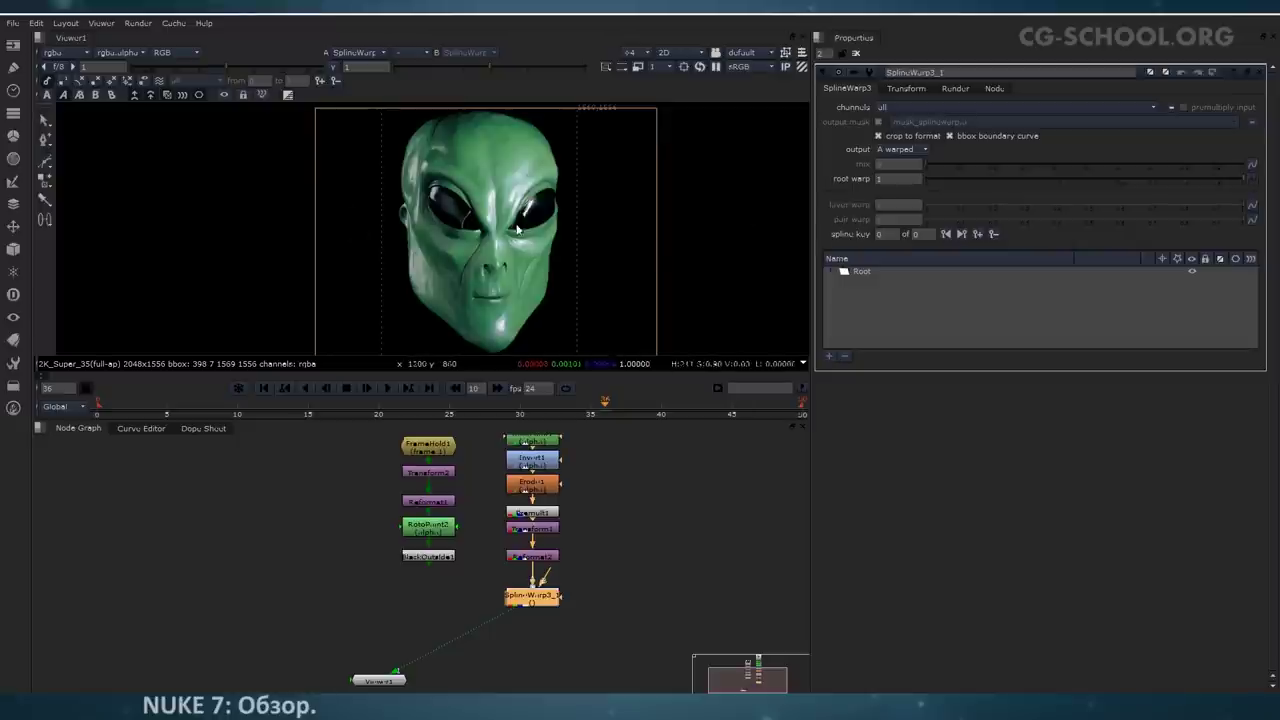
pyautogui.moveTo(517, 229); pyautogui.dragTo(534, 229, button='middle')
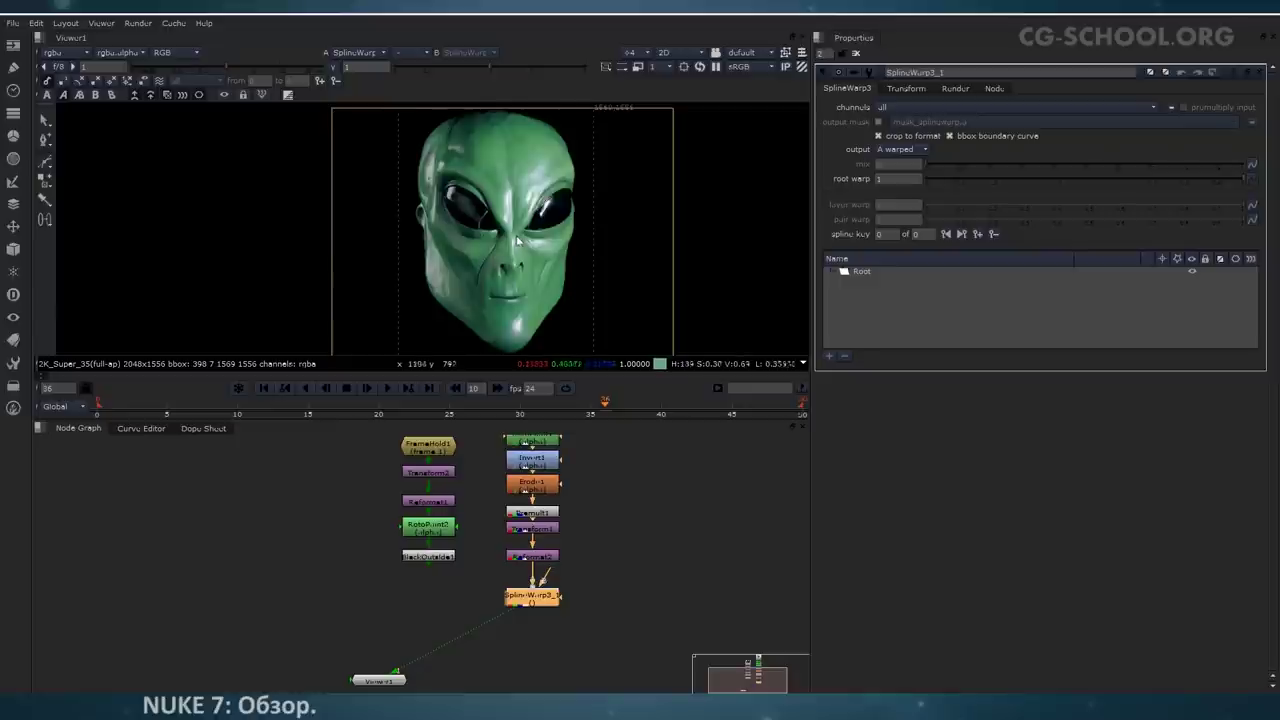
pyautogui.moveTo(516, 244); pyautogui.dragTo(513, 281, button='middle')
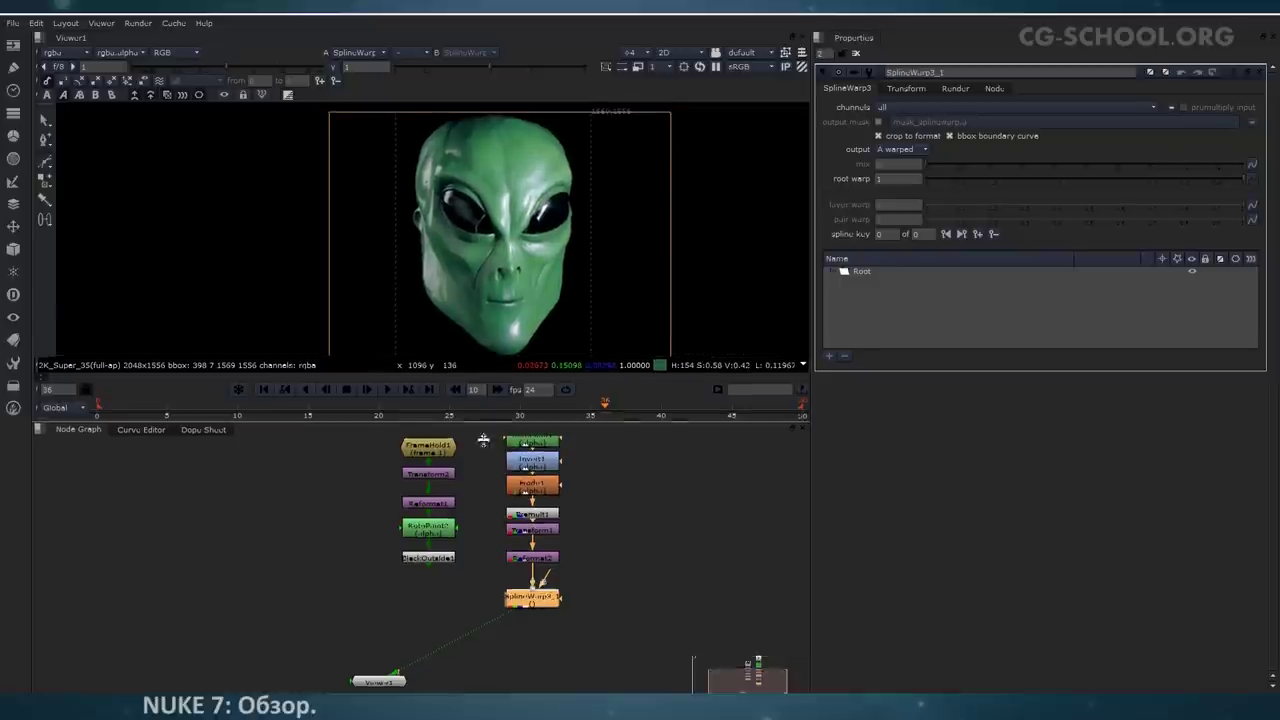
# Step: Enlarge the viewer area by shrinking the node graph, and fit the alien head image in it
pyautogui.moveTo(485, 419); pyautogui.dragTo(488, 511)
pyautogui.moveTo(524, 637); pyautogui.dragTo(508, 571, button='middle')
pyautogui.moveTo(492, 414); pyautogui.dragTo(485, 361, button='middle')
pyautogui.press('f')
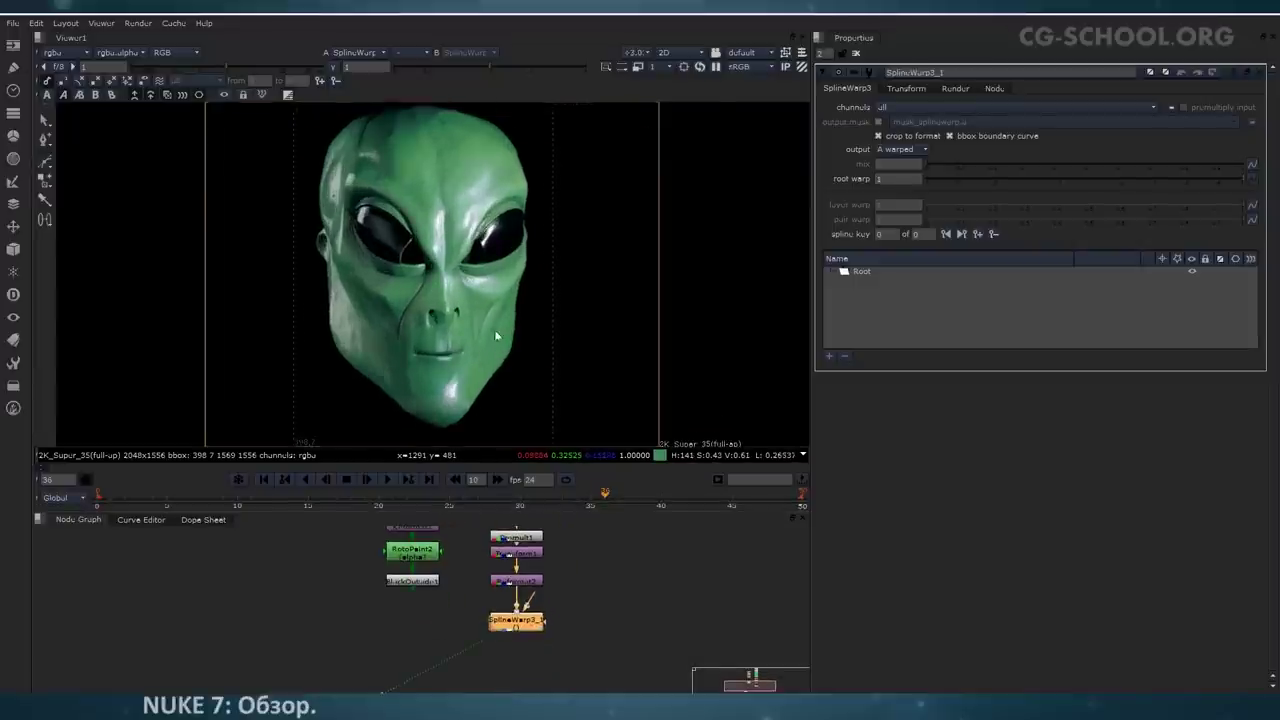
# Step: Set the SplineWarp node's output to the unwarped A image
pyautogui.scroll(3, 497, 323)
pyautogui.scroll(-2, 494, 330)
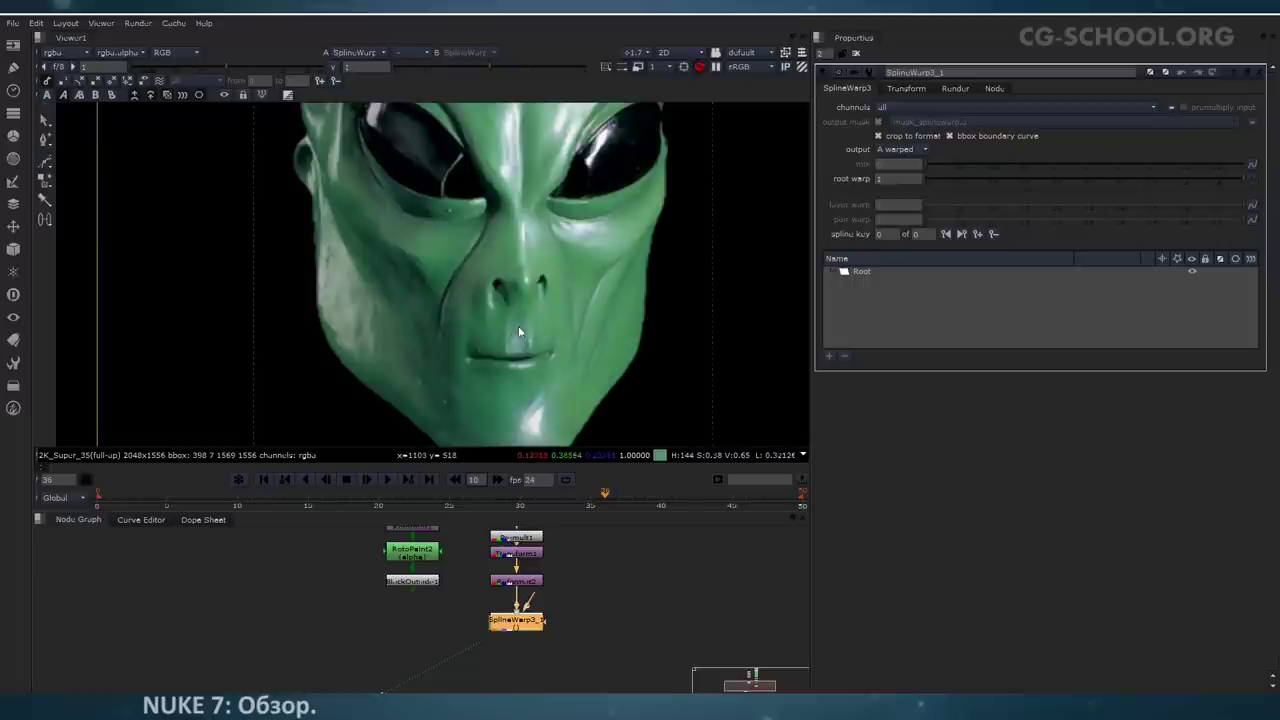
pyautogui.scroll(-1, 518, 326)
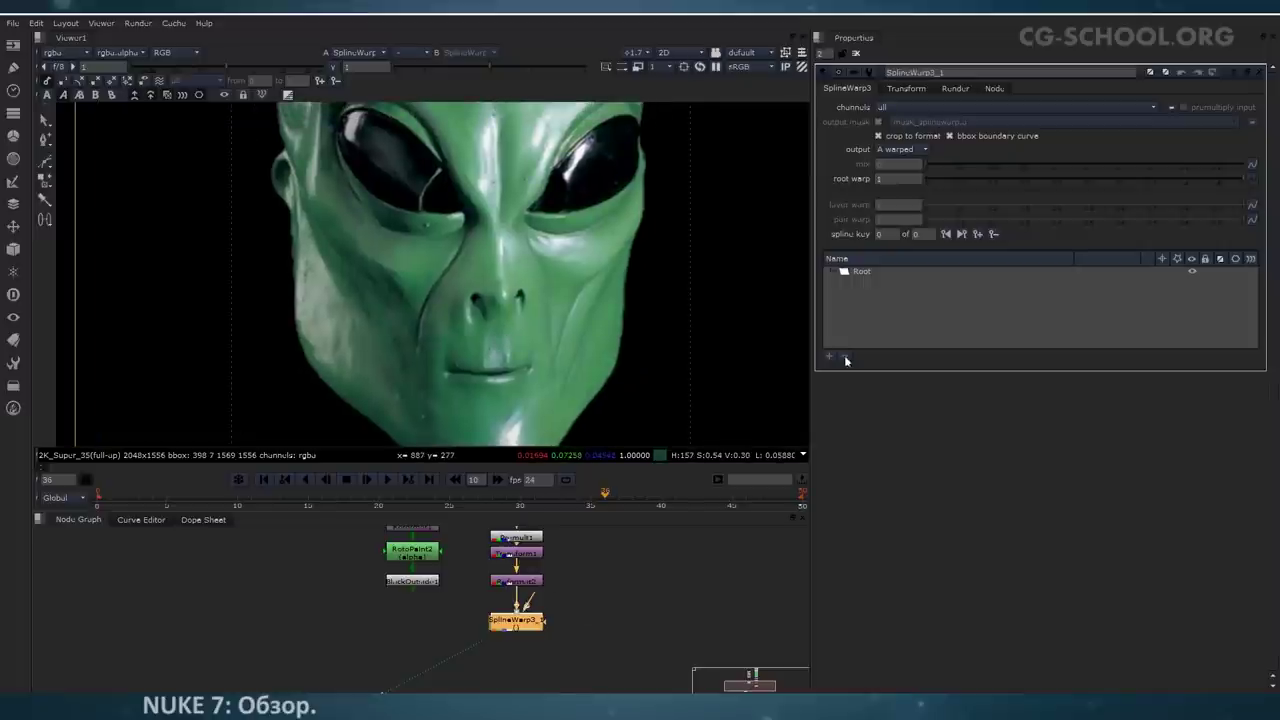
pyautogui.moveTo(526, 342); pyautogui.dragTo(514, 326, button='middle')
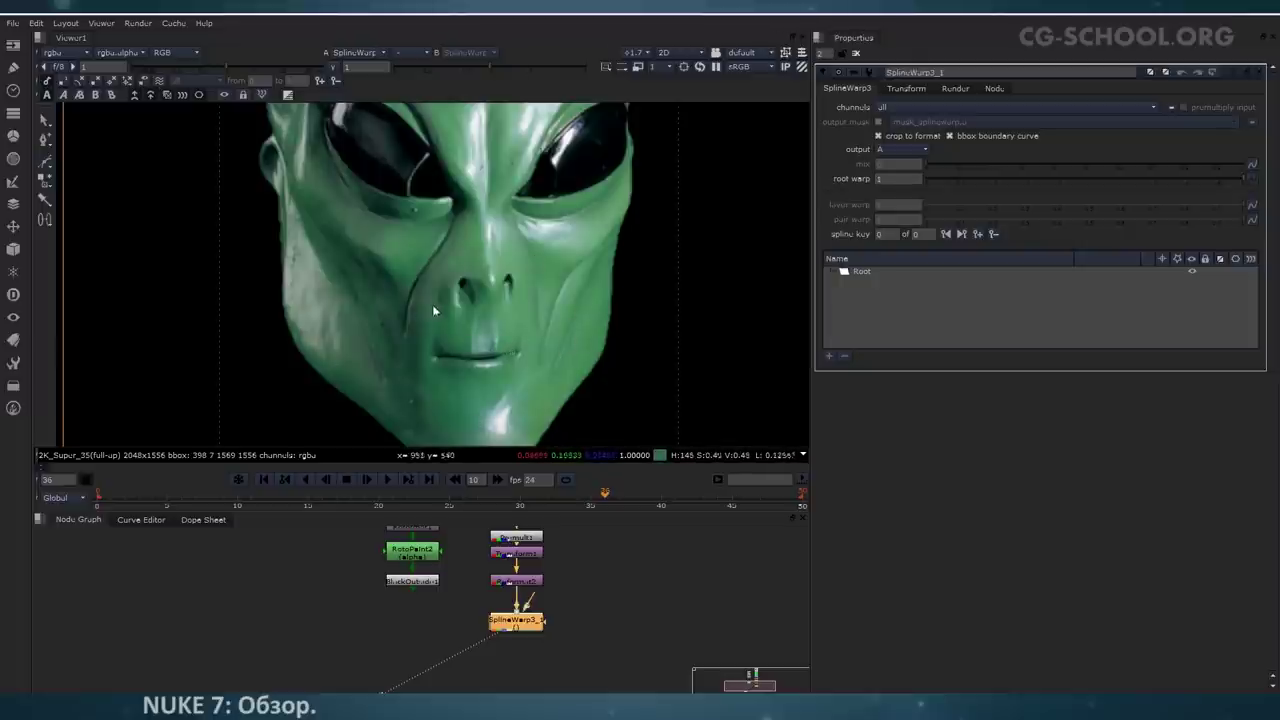
pyautogui.scroll(3, 478, 305)
pyautogui.scroll(-3, 495, 326)
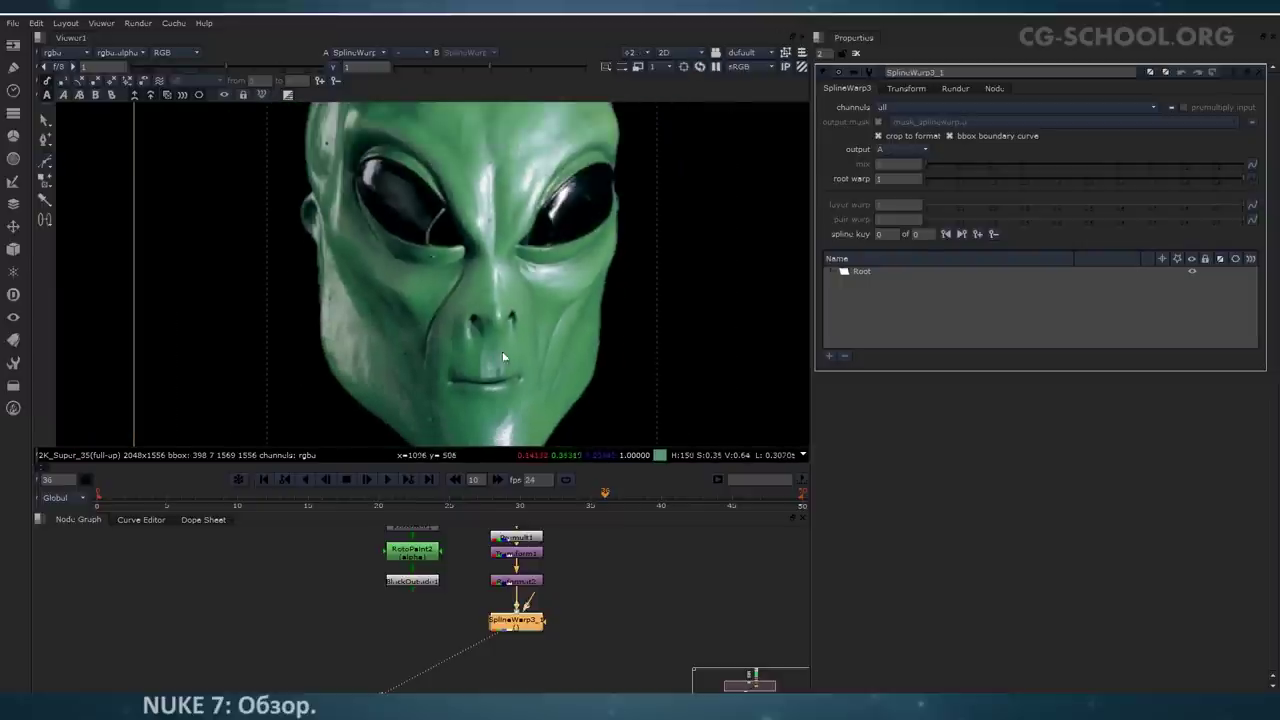
pyautogui.scroll(4, 500, 350)
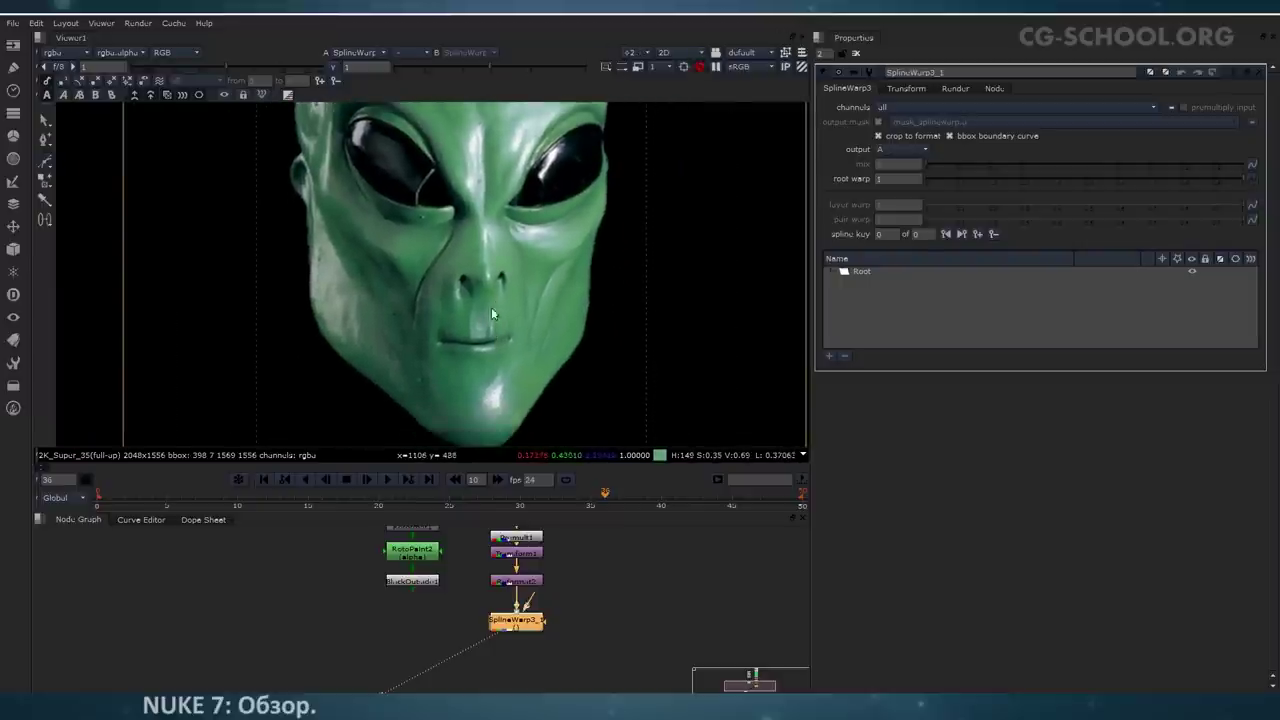
pyautogui.scroll(2, 485, 332)
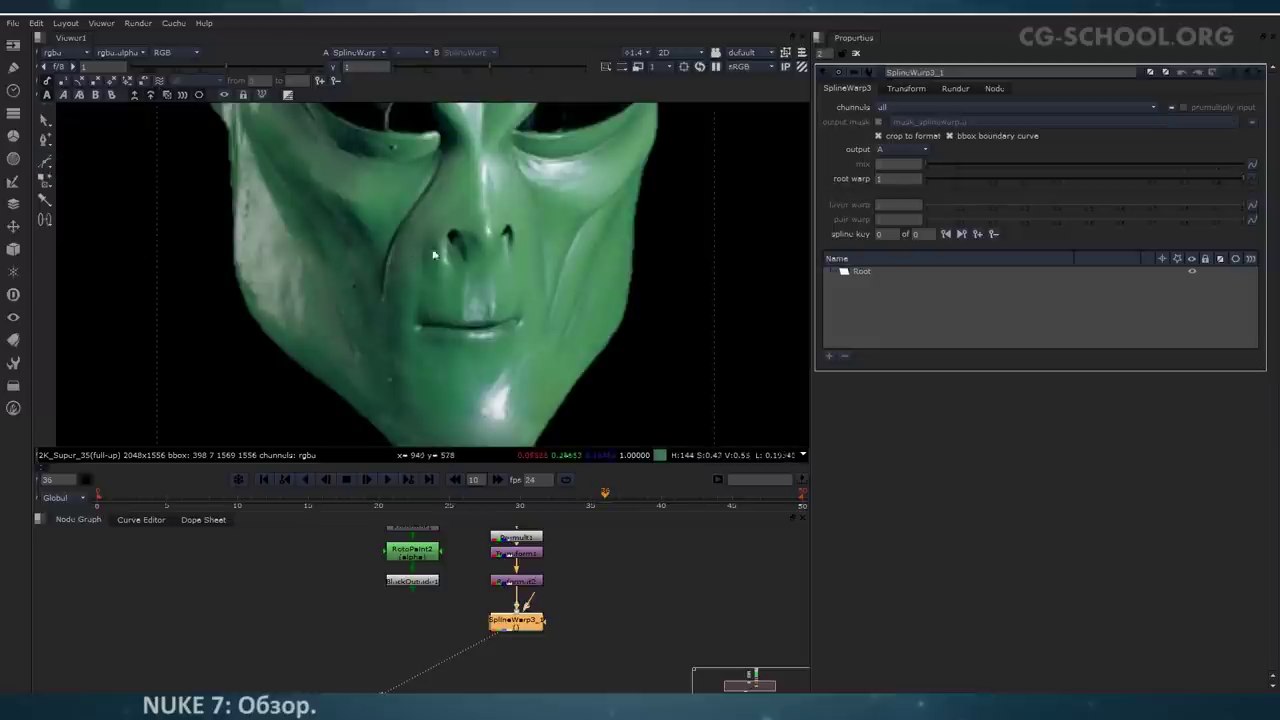
# Step: Draw a closed Bezier curve around the alien's mouth on the SplineWarp's A image
pyautogui.scroll(2, 485, 266)
pyautogui.scroll(1, 484, 278)
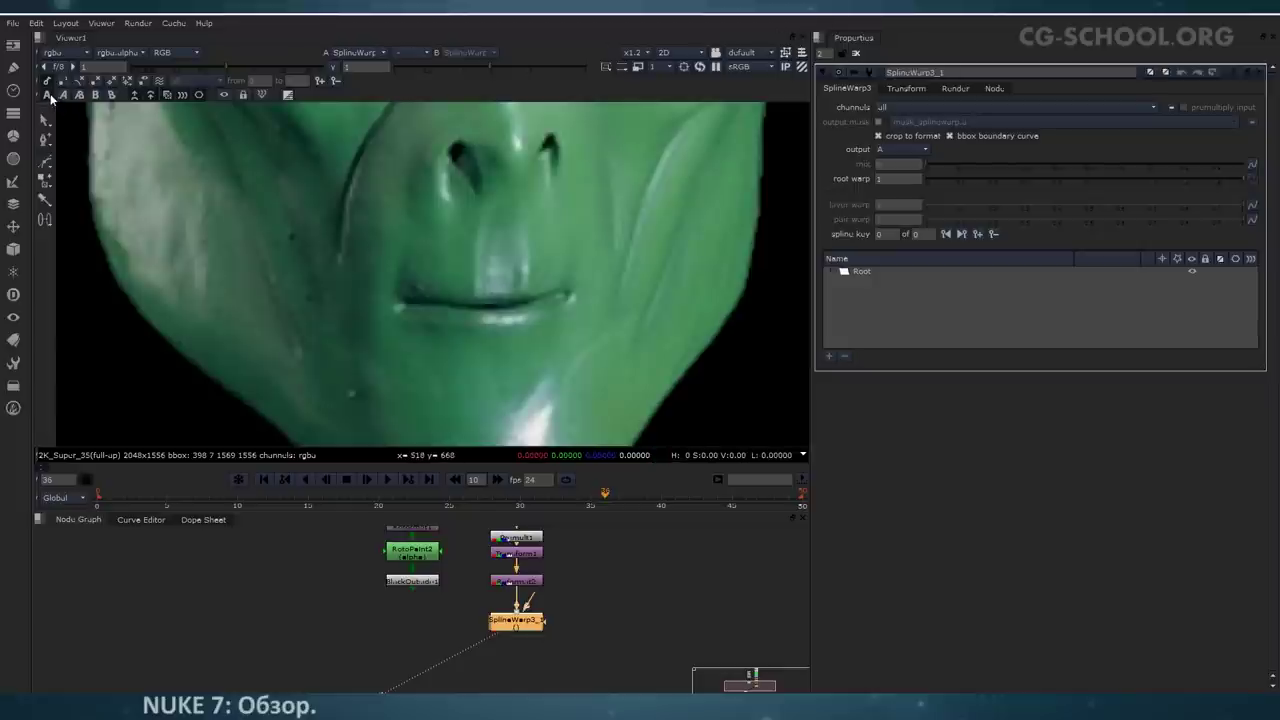
pyautogui.moveTo(442, 330); pyautogui.dragTo(432, 298, button='middle')
pyautogui.moveTo(526, 628)
pyautogui.mouseDown()
pyautogui.moveTo(501, 625)
pyautogui.moveTo(530, 627)
pyautogui.mouseUp()
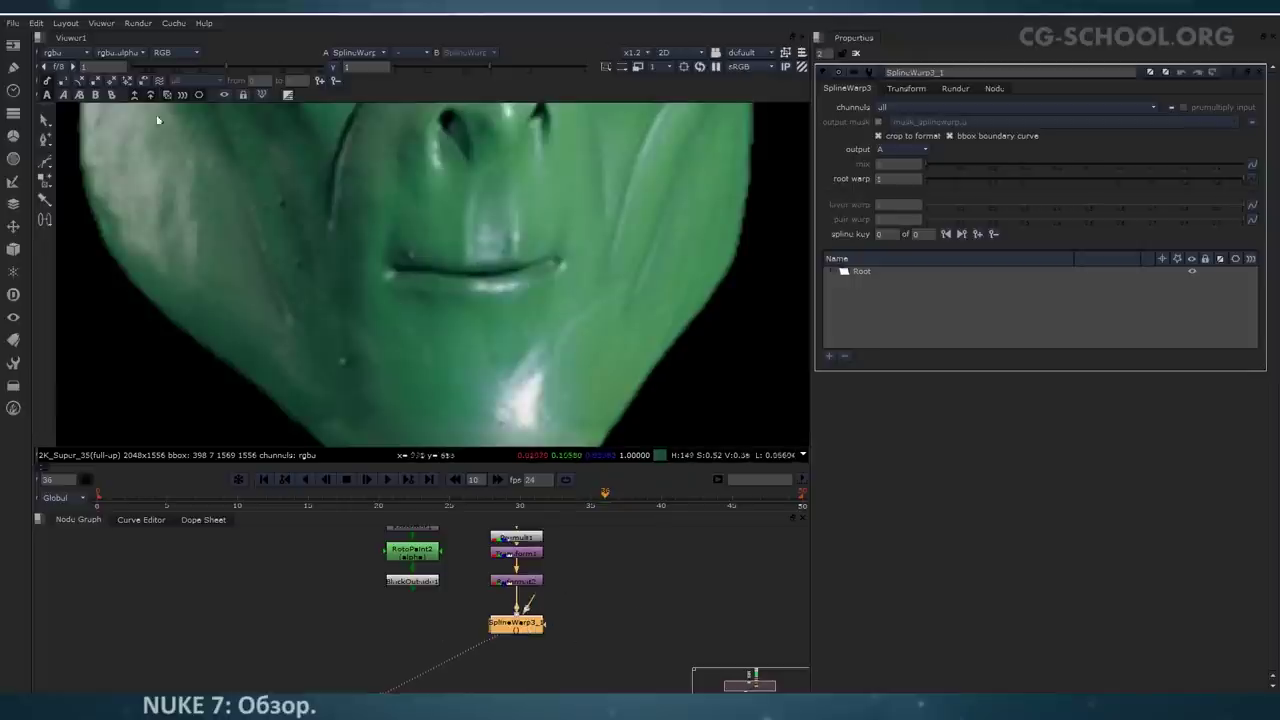
pyautogui.moveTo(472, 272)
pyautogui.mouseDown(button='middle')
pyautogui.moveTo(474, 257)
pyautogui.moveTo(471, 273)
pyautogui.mouseUp(button='middle')
pyautogui.scroll(1, 470, 271)
pyautogui.click(484, 266)
pyautogui.click(456, 268)
pyautogui.click(417, 264)
pyautogui.click(370, 261)
pyautogui.click(400, 310)
pyautogui.click(461, 312)
pyautogui.click(537, 311)
pyautogui.click(591, 265)
pyautogui.click(578, 247)
pyautogui.click(483, 266)
pyautogui.moveTo(471, 281); pyautogui.dragTo(470, 270, button='middle')
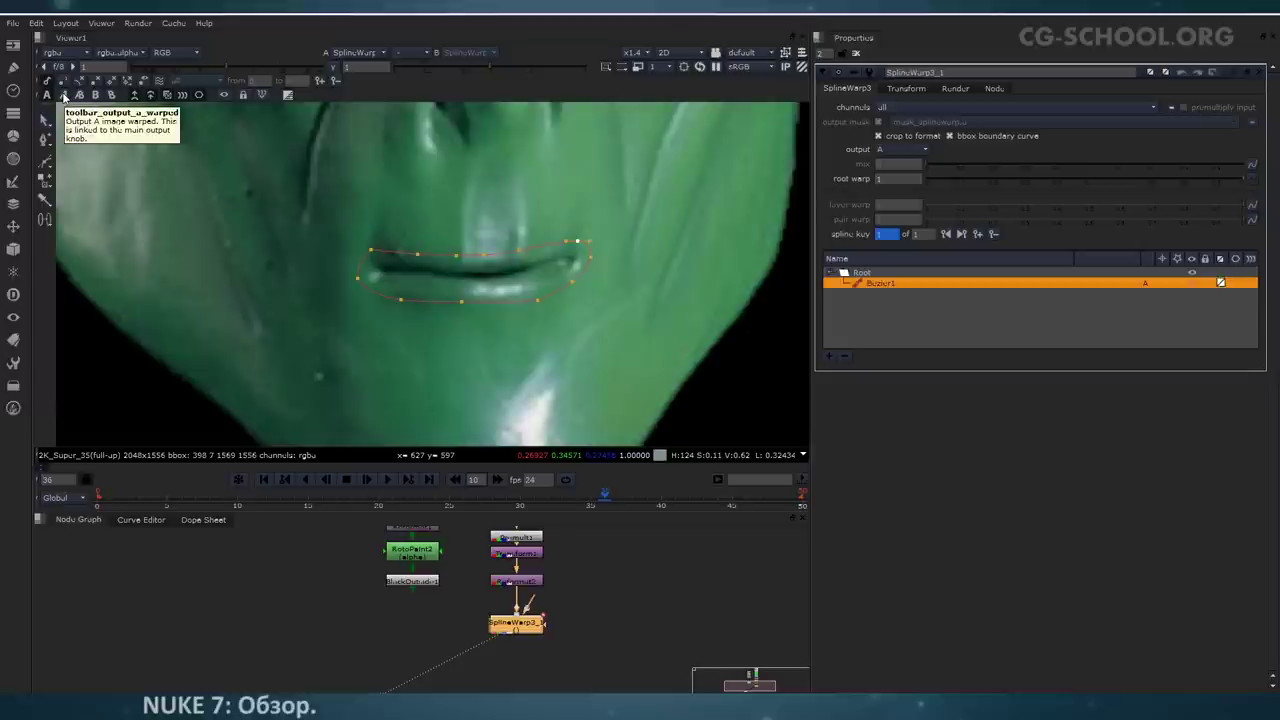
# Step: Set the SplineWarp node's output to the warped A image
pyautogui.click(63, 95)
pyautogui.scroll(-1, 417, 213)
pyautogui.moveTo(417, 213); pyautogui.dragTo(496, 247, button='middle')
pyautogui.scroll(-3, 567, 265)
pyautogui.moveTo(567, 265); pyautogui.dragTo(474, 275, button='middle')
pyautogui.scroll(-1, 425, 262)
pyautogui.scroll(5, 443, 291)
pyautogui.scroll(2, 474, 276)
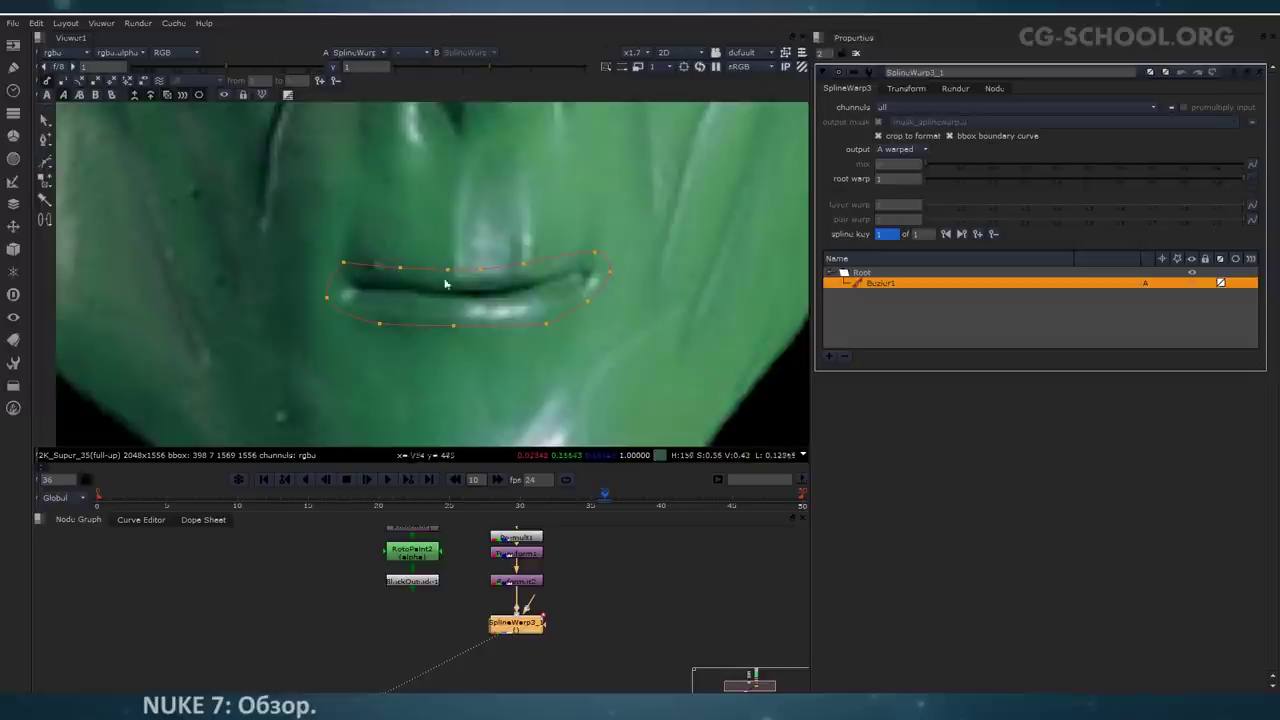
# Step: Draw a second closed Bezier in a wide smile shape around the existing mouth curve
pyautogui.moveTo(532, 257); pyautogui.dragTo(583, 279, button='middle')
pyautogui.click(538, 256)
pyautogui.click(357, 225)
pyautogui.click(293, 226)
pyautogui.click(341, 318)
pyautogui.moveTo(478, 367); pyautogui.dragTo(521, 372)
pyautogui.moveTo(664, 358); pyautogui.dragTo(700, 340)
pyautogui.moveTo(753, 314); pyautogui.dragTo(613, 326, button='middle')
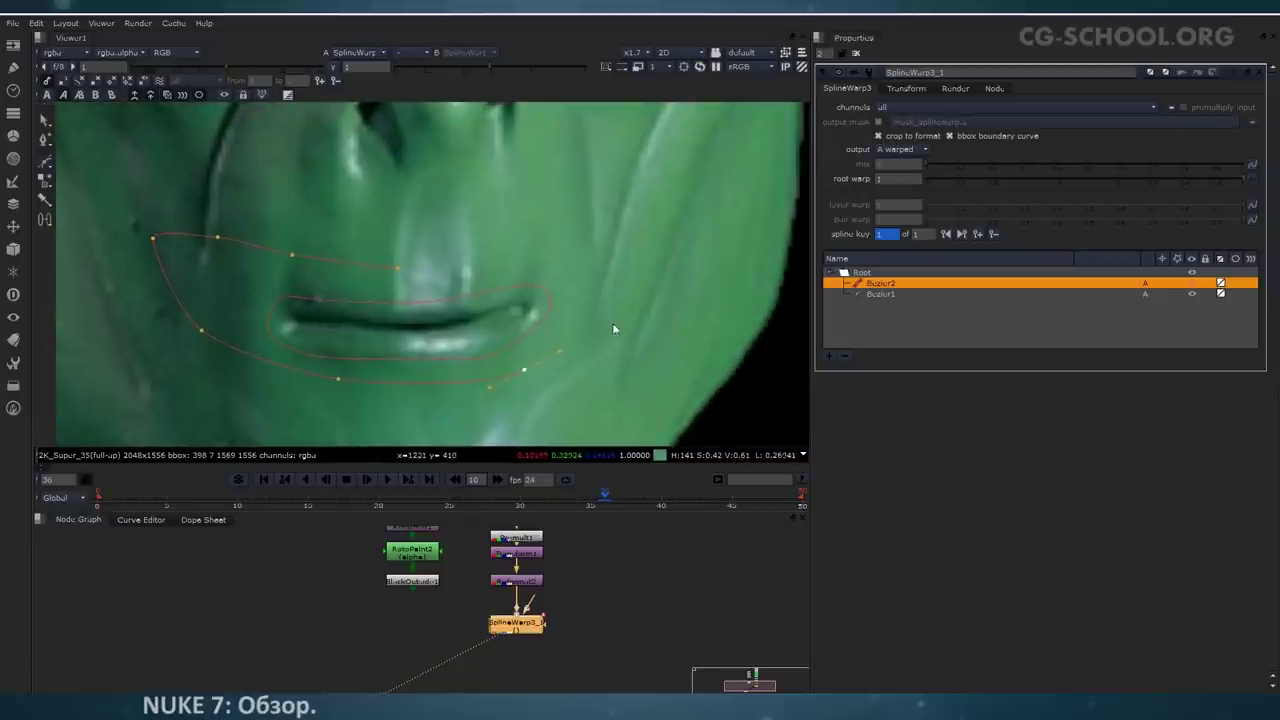
pyautogui.moveTo(672, 230); pyautogui.dragTo(648, 179)
pyautogui.click(550, 242)
pyautogui.click(399, 268)
pyautogui.moveTo(417, 283); pyautogui.dragTo(440, 276, button='middle')
pyautogui.moveTo(521, 257); pyautogui.dragTo(575, 240)
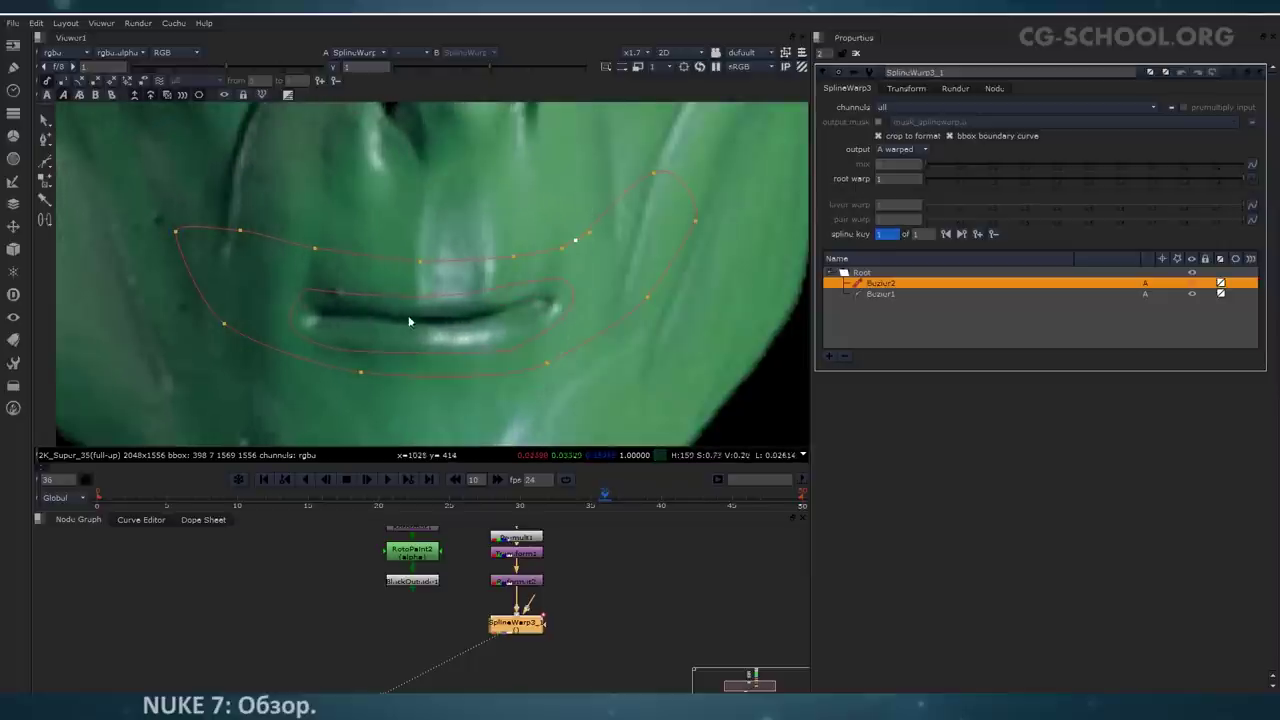
# Step: Adjust the points at both ends of the outer smile curve to refine its corners
pyautogui.moveTo(655, 173); pyautogui.dragTo(657, 188)
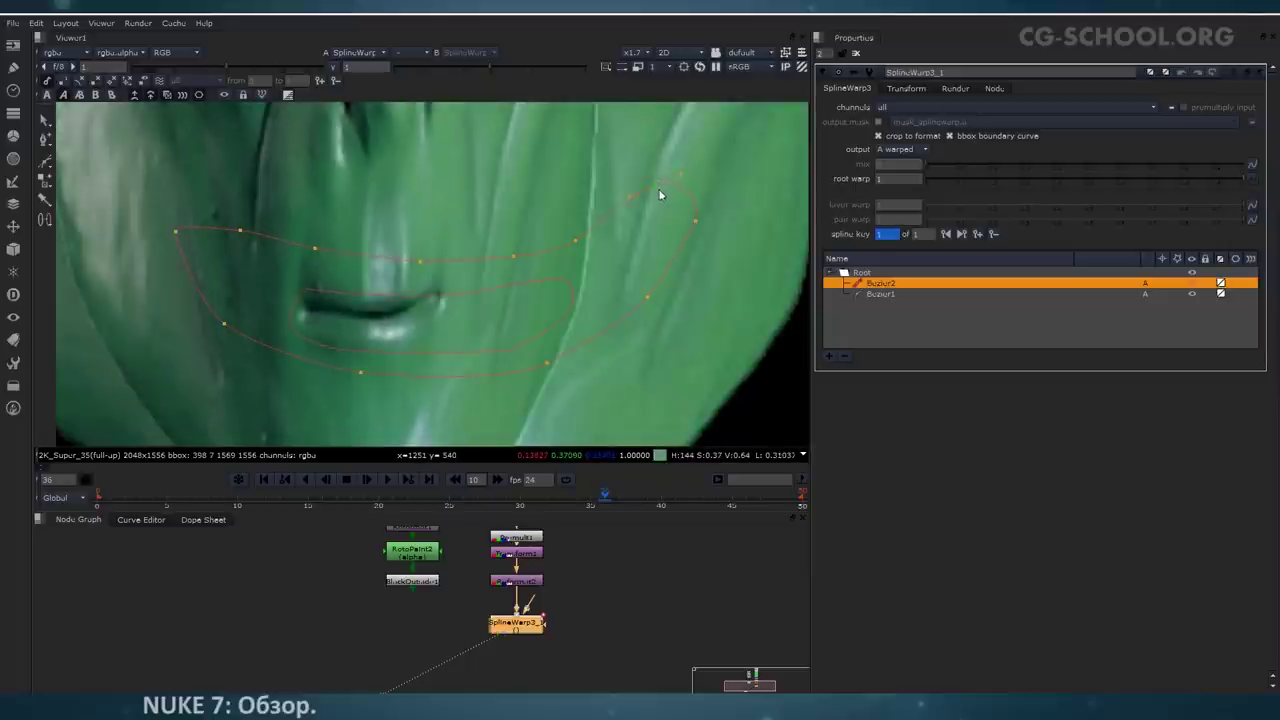
pyautogui.click(695, 221)
pyautogui.click(647, 297)
pyautogui.moveTo(176, 233); pyautogui.dragTo(169, 224)
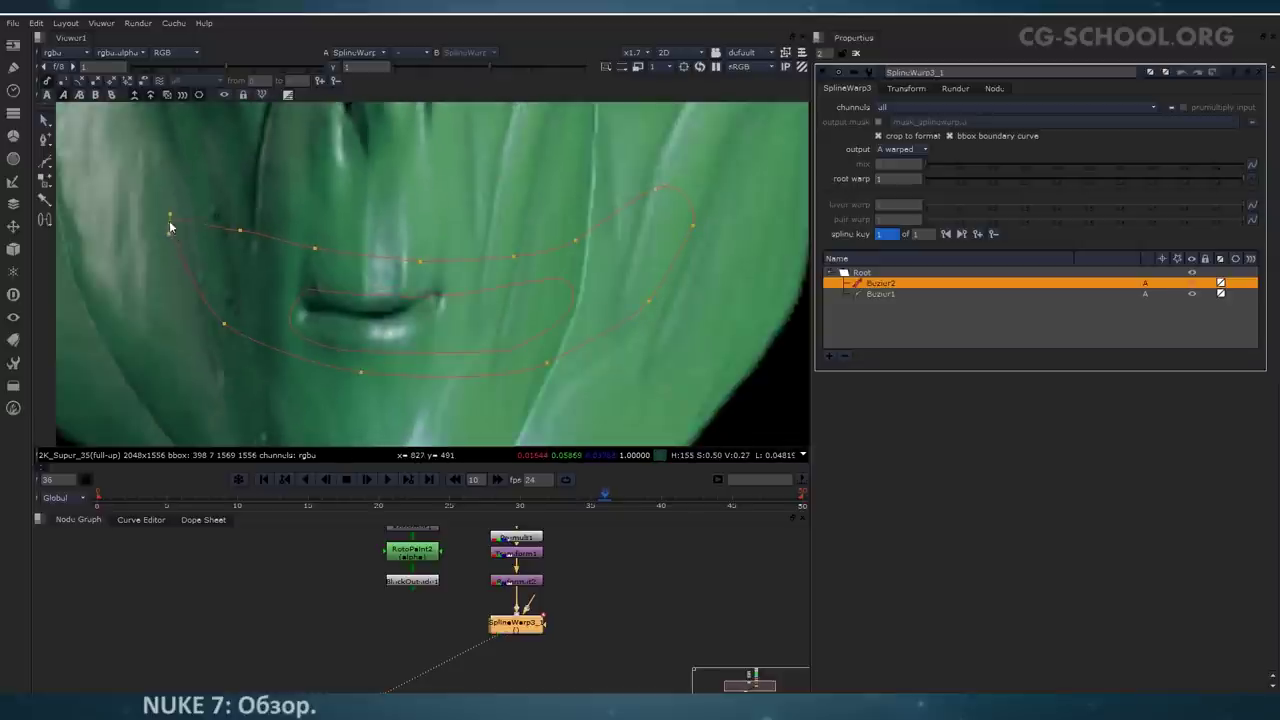
# Step: Join the inner mouth curve Bezier1 to the outer smile curve Bezier2 with the Join Tool
pyautogui.click(891, 294)
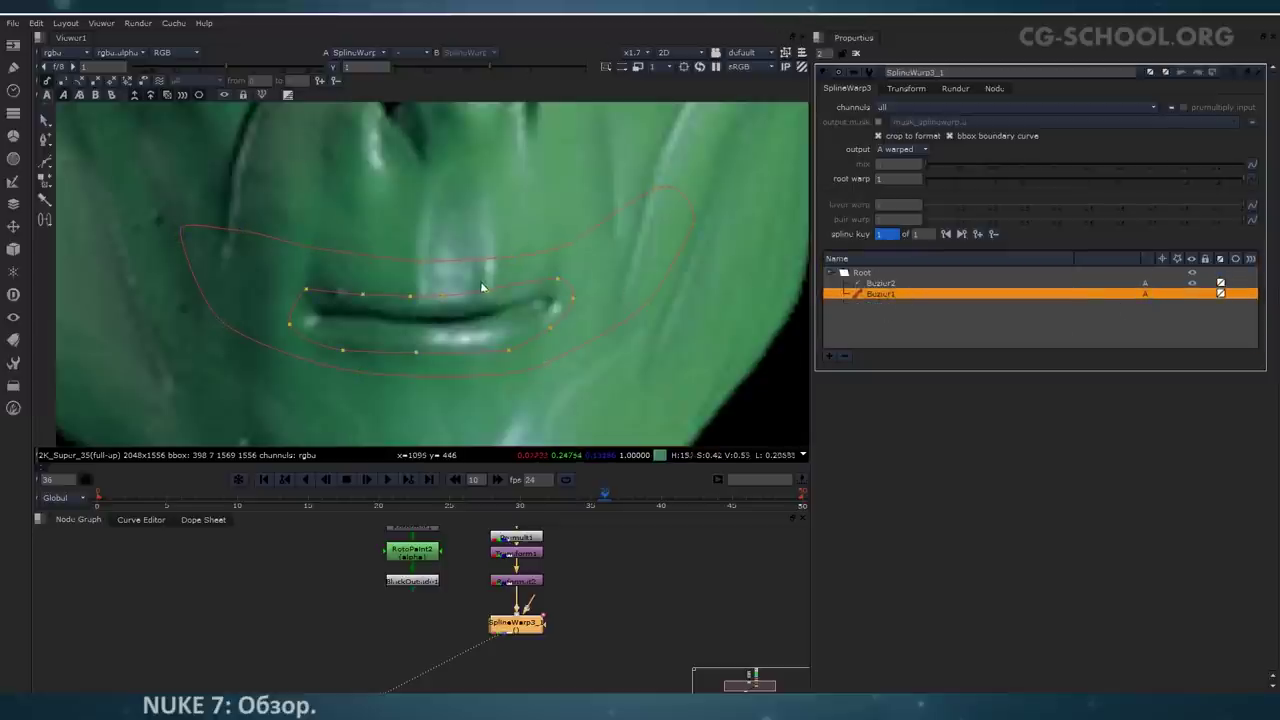
pyautogui.scroll(-3, 480, 281)
pyautogui.moveTo(453, 307); pyautogui.dragTo(470, 314, button='middle')
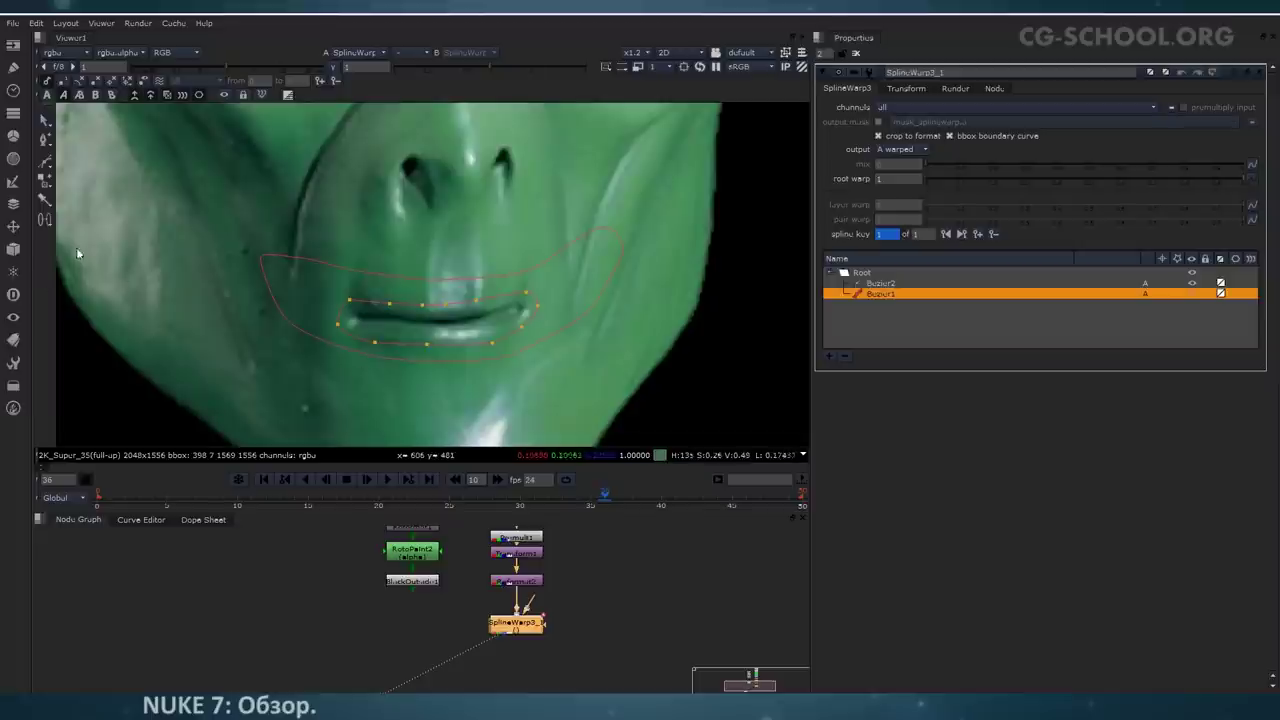
pyautogui.rightClick(46, 222)
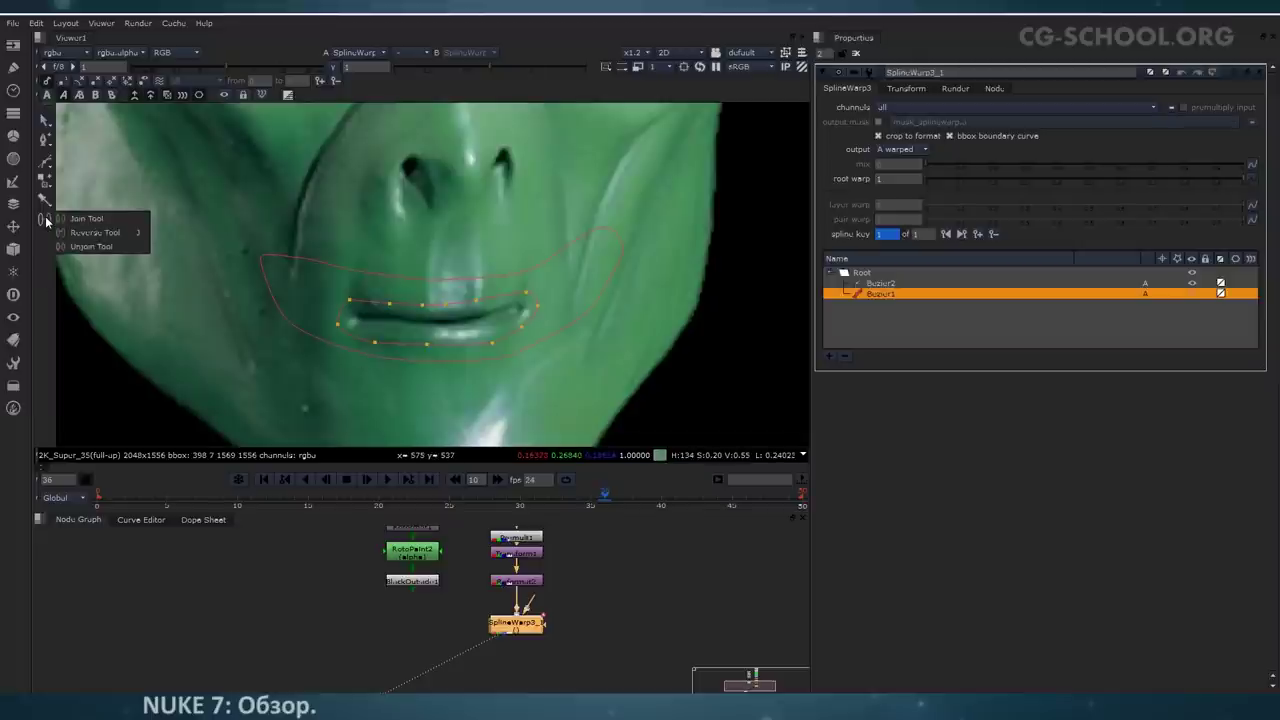
pyautogui.click(97, 217)
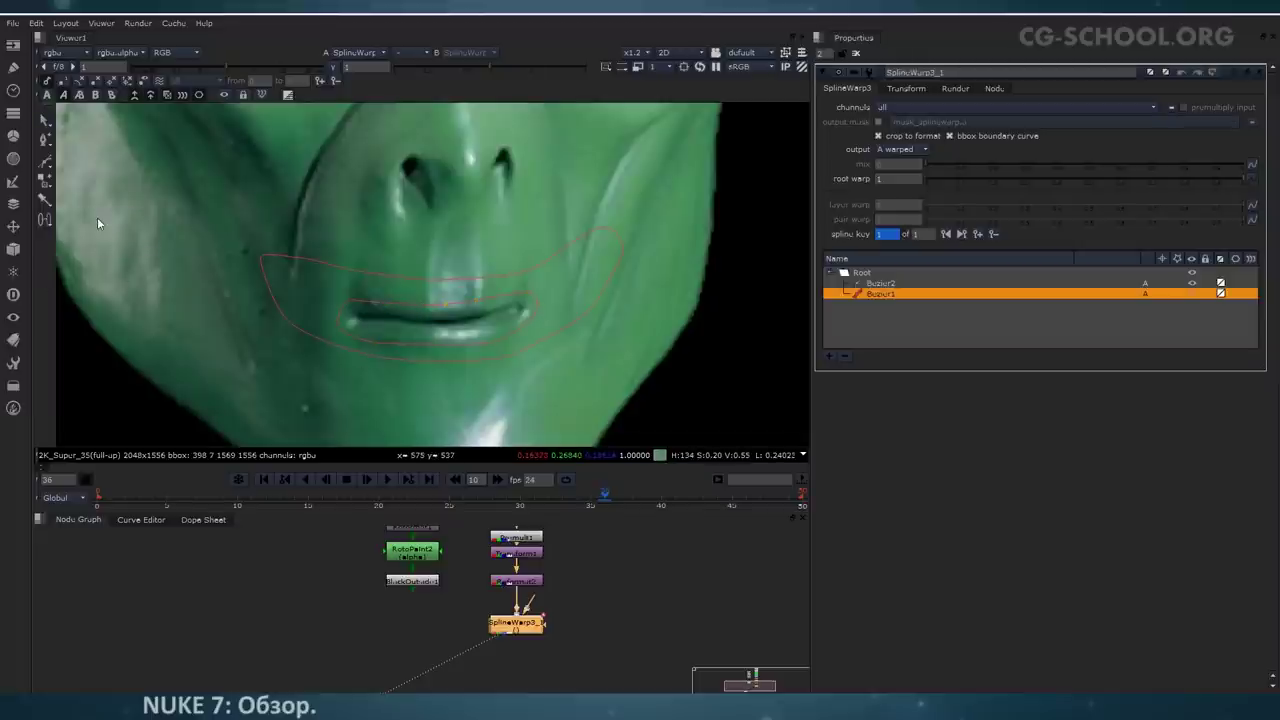
pyautogui.click(440, 310)
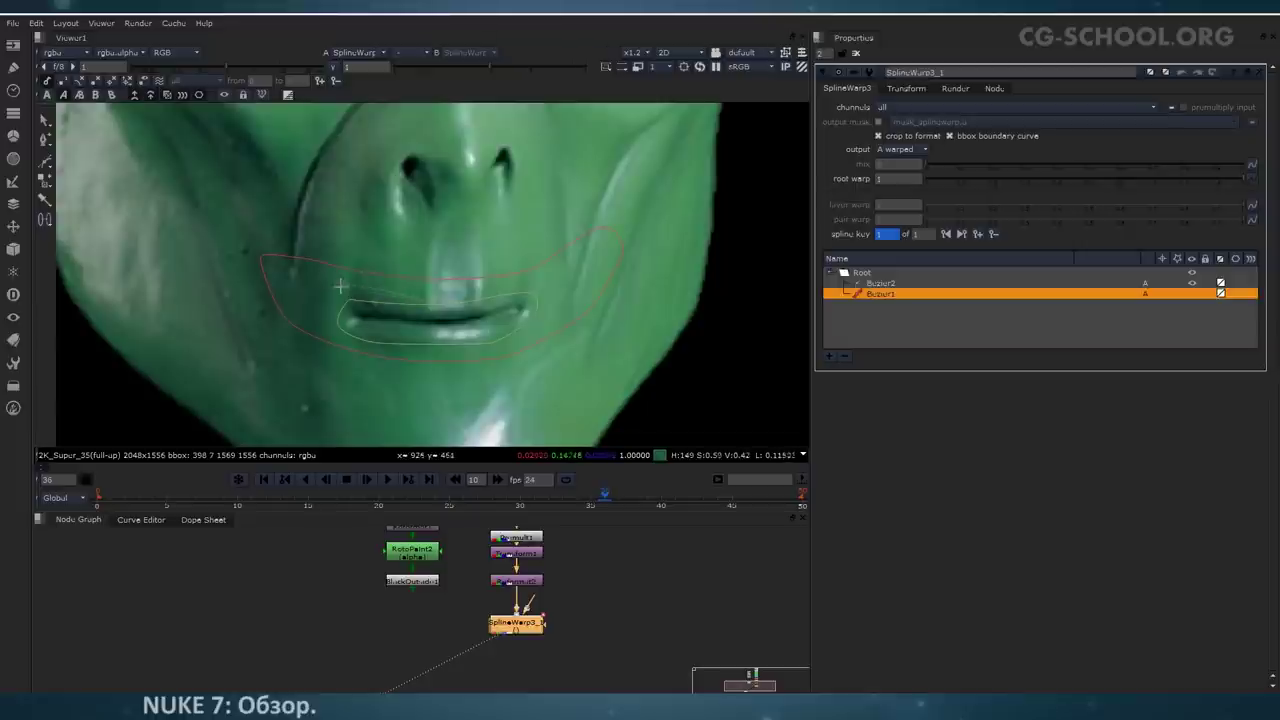
pyautogui.click(415, 285)
pyautogui.click(413, 280)
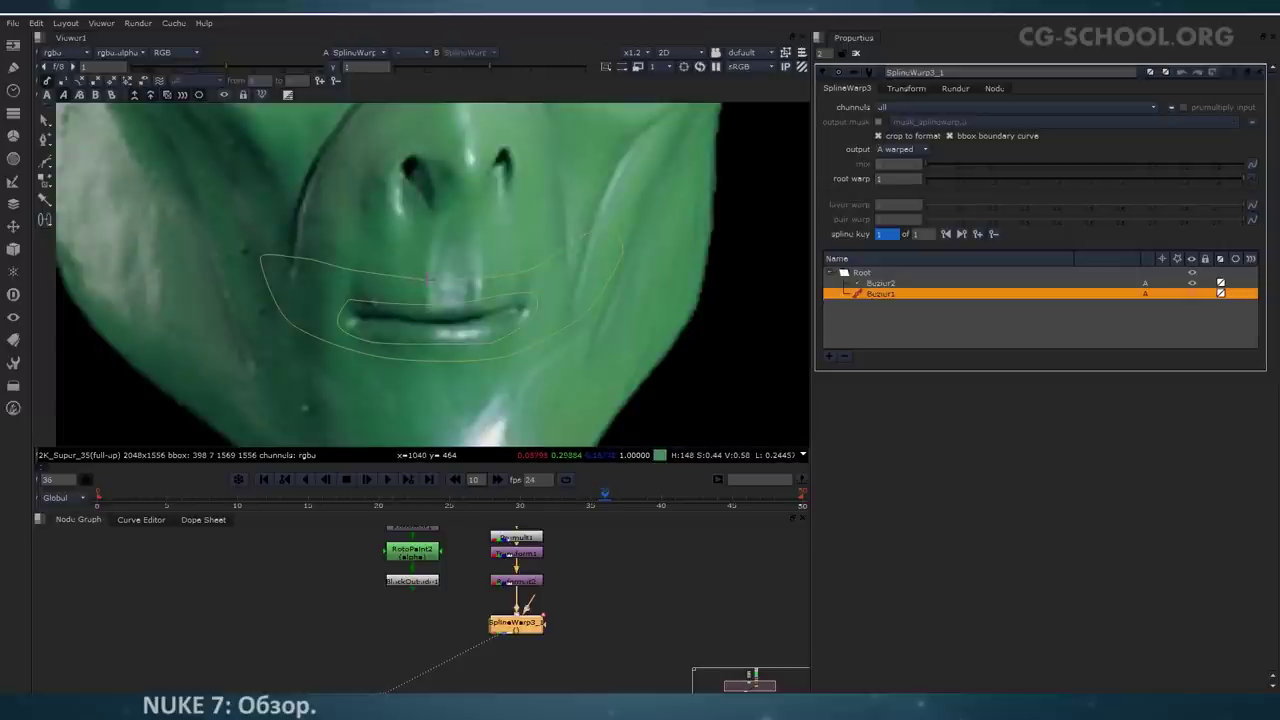
pyautogui.click(428, 278)
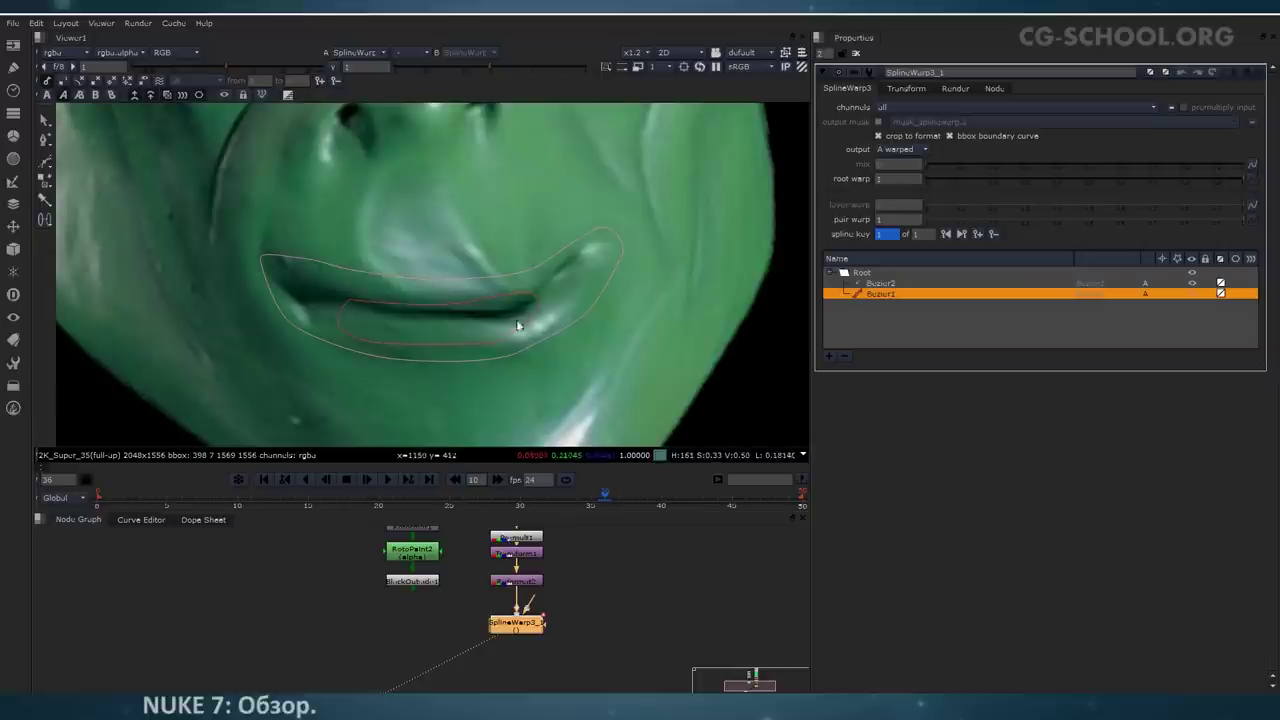
# Step: Examine the warped mouth both up close and in the context of the whole alien face
pyautogui.scroll(-6, 518, 325)
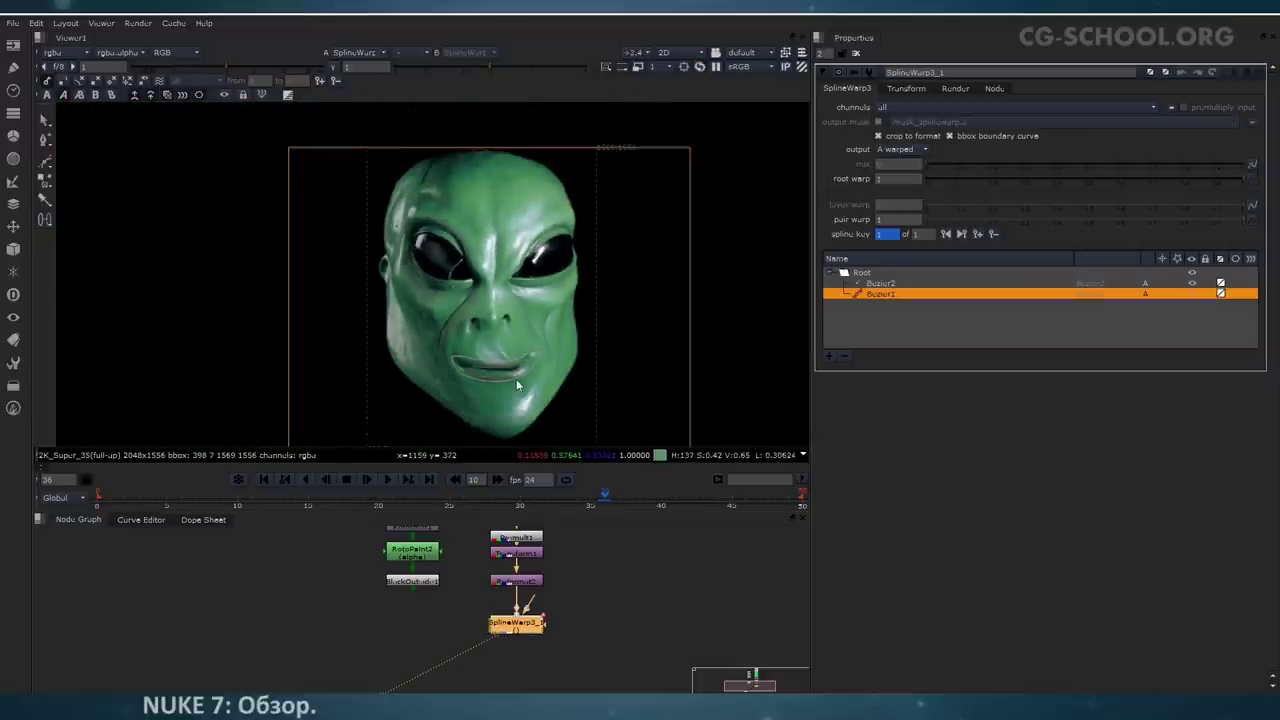
pyautogui.scroll(1, 505, 360)
pyautogui.scroll(5, 439, 341)
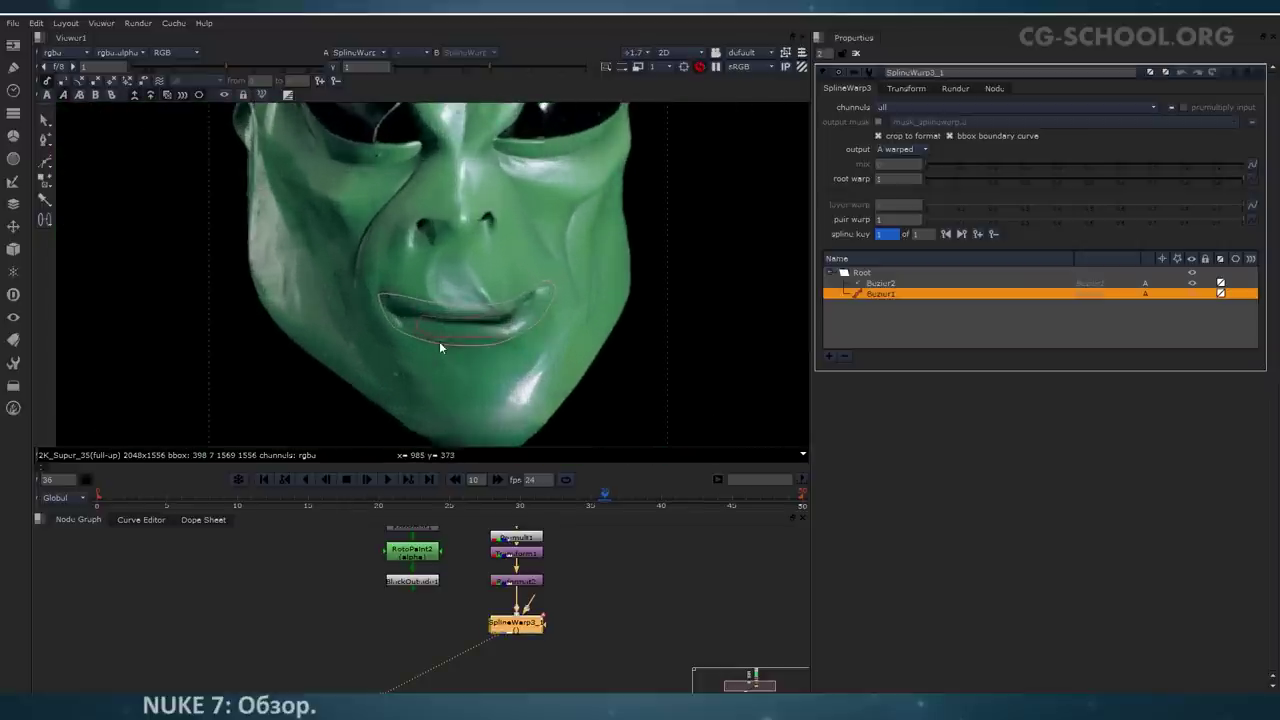
pyautogui.scroll(-6, 500, 365)
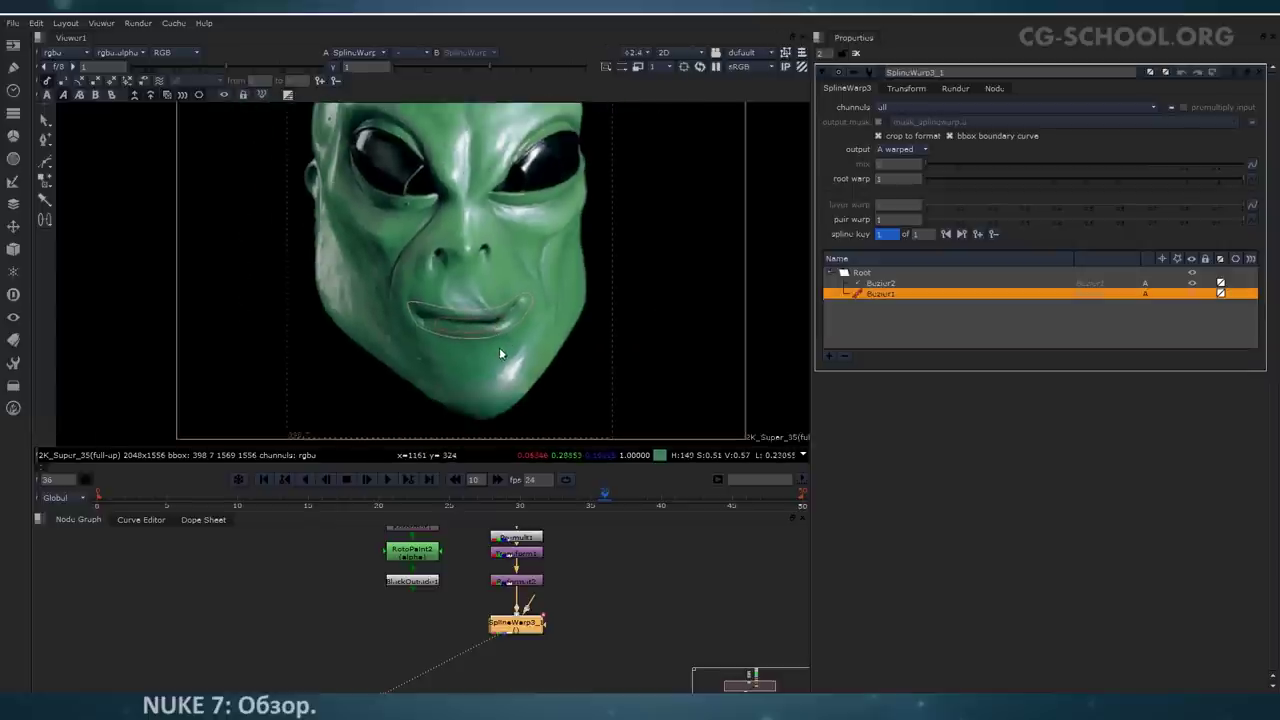
pyautogui.scroll(5, 499, 353)
pyautogui.scroll(-4, 495, 325)
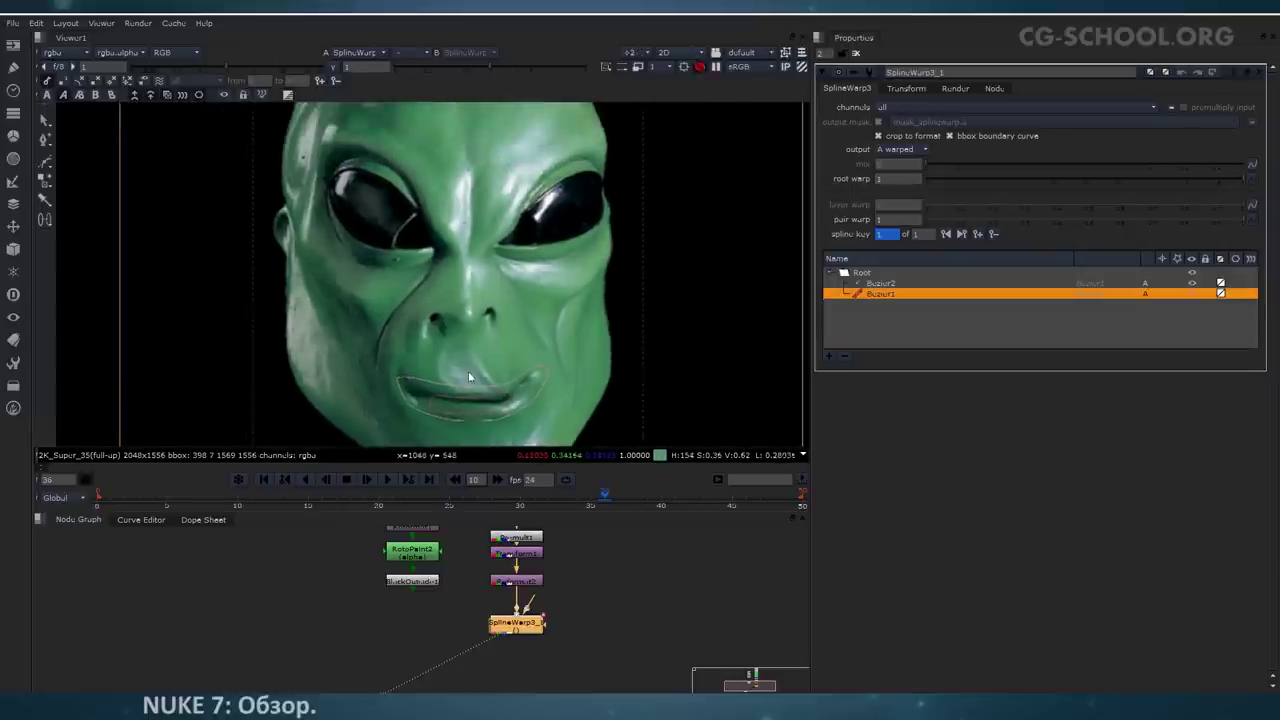
pyautogui.scroll(-1, 468, 377)
pyautogui.scroll(5, 467, 300)
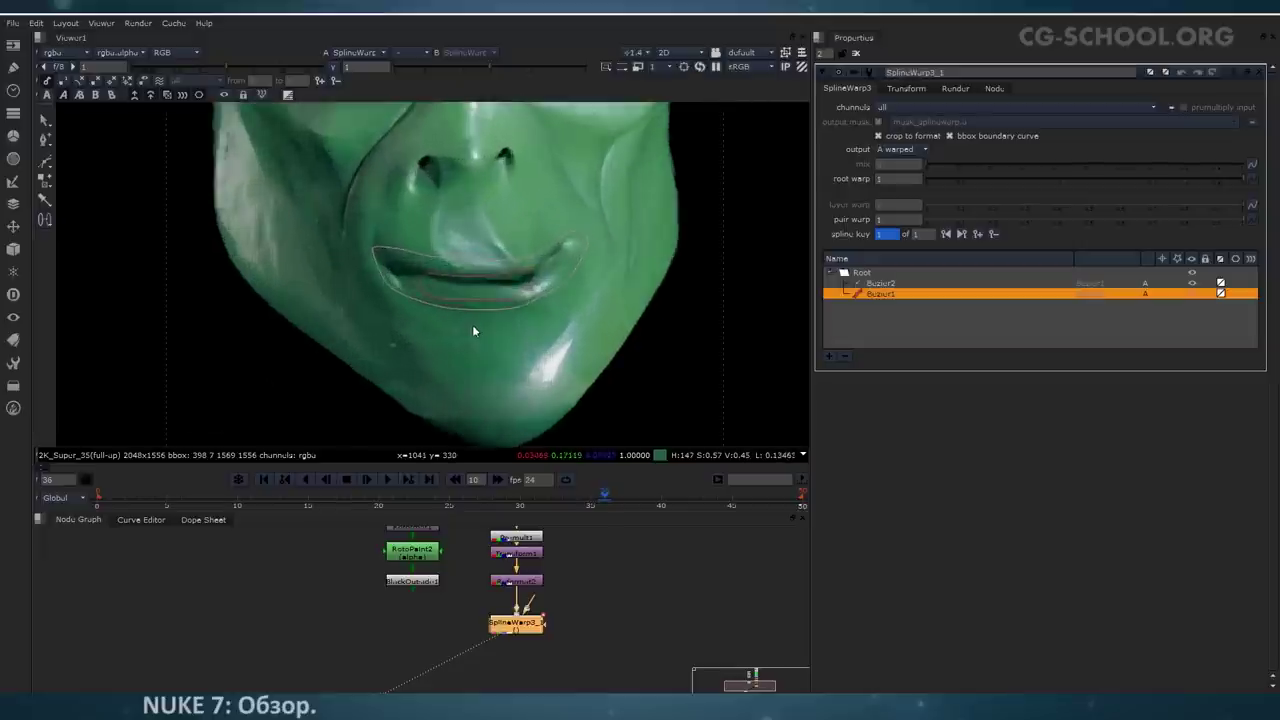
pyautogui.scroll(2, 474, 331)
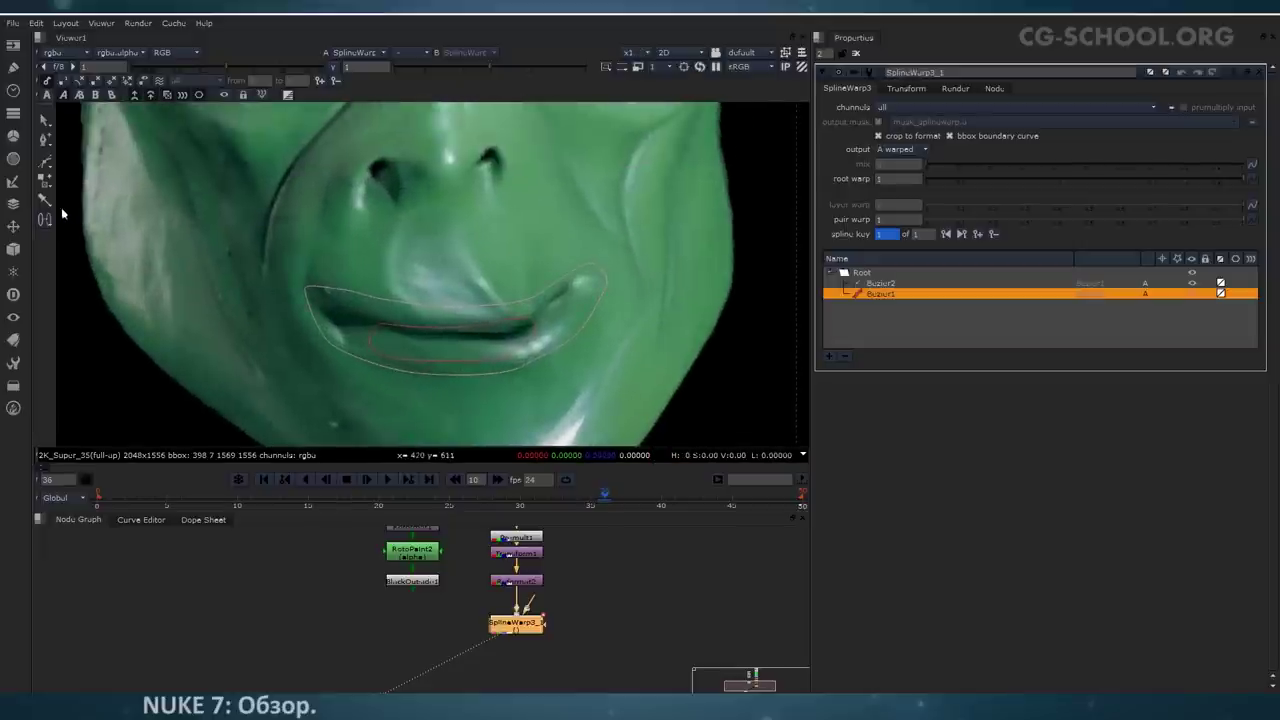
# Step: Activate the Modify Correspondence Point tool for the joined mouth curves
pyautogui.click(45, 181)
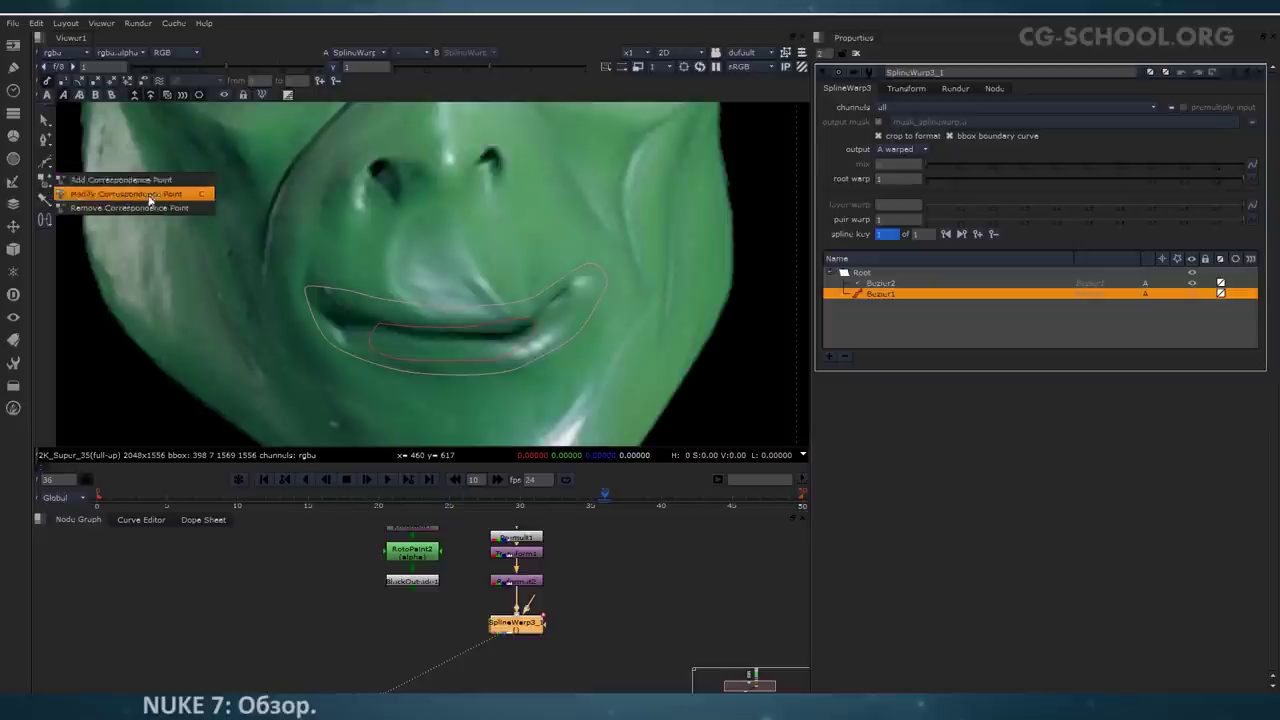
pyautogui.click(41, 187)
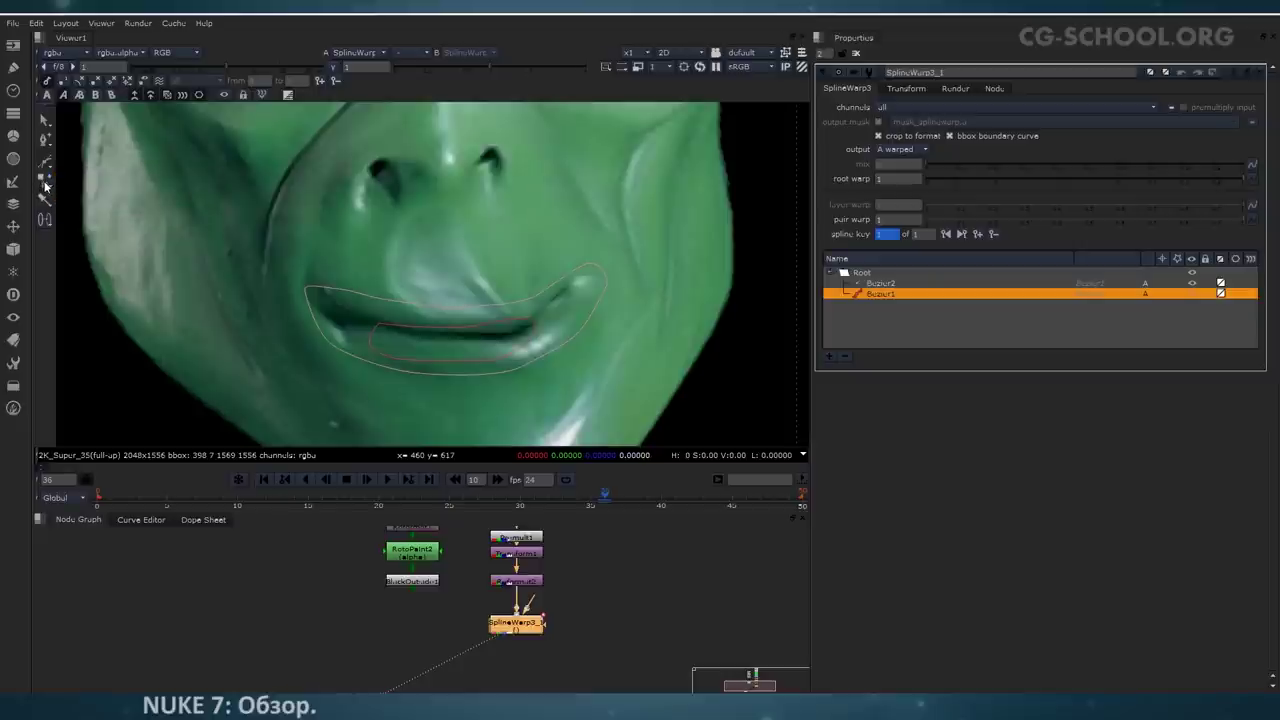
pyautogui.click(44, 185)
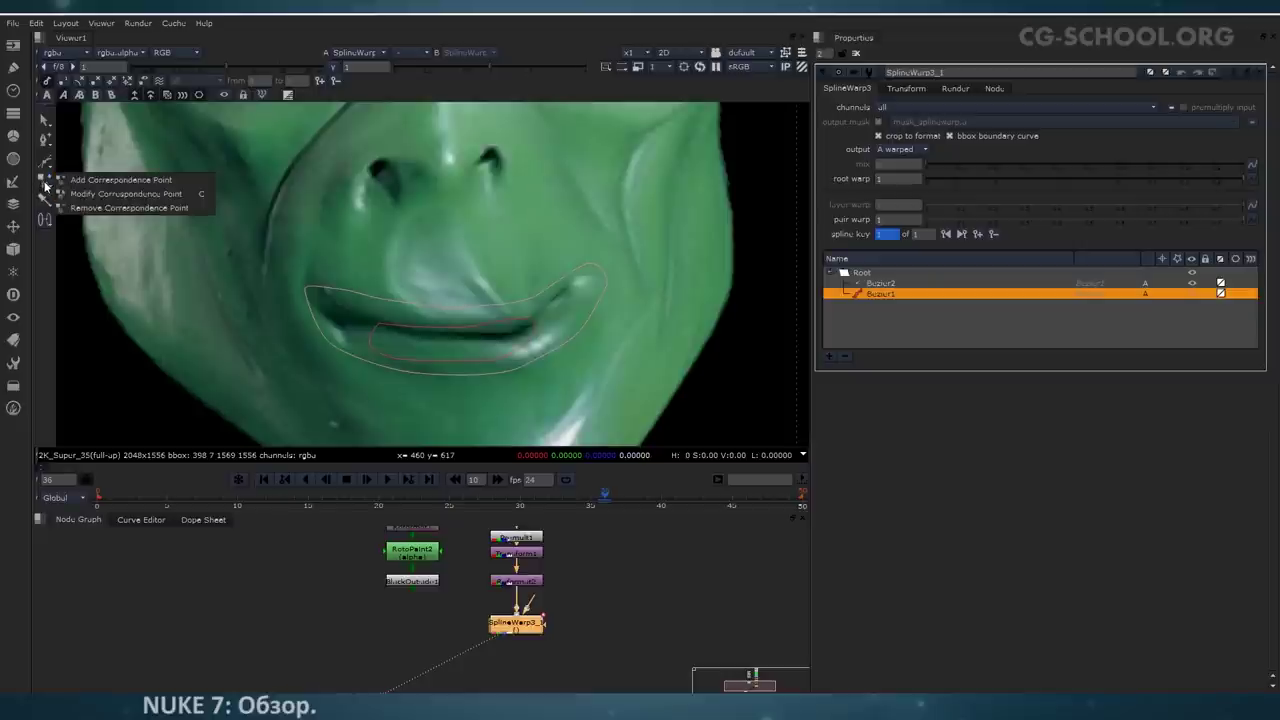
pyautogui.click(154, 201)
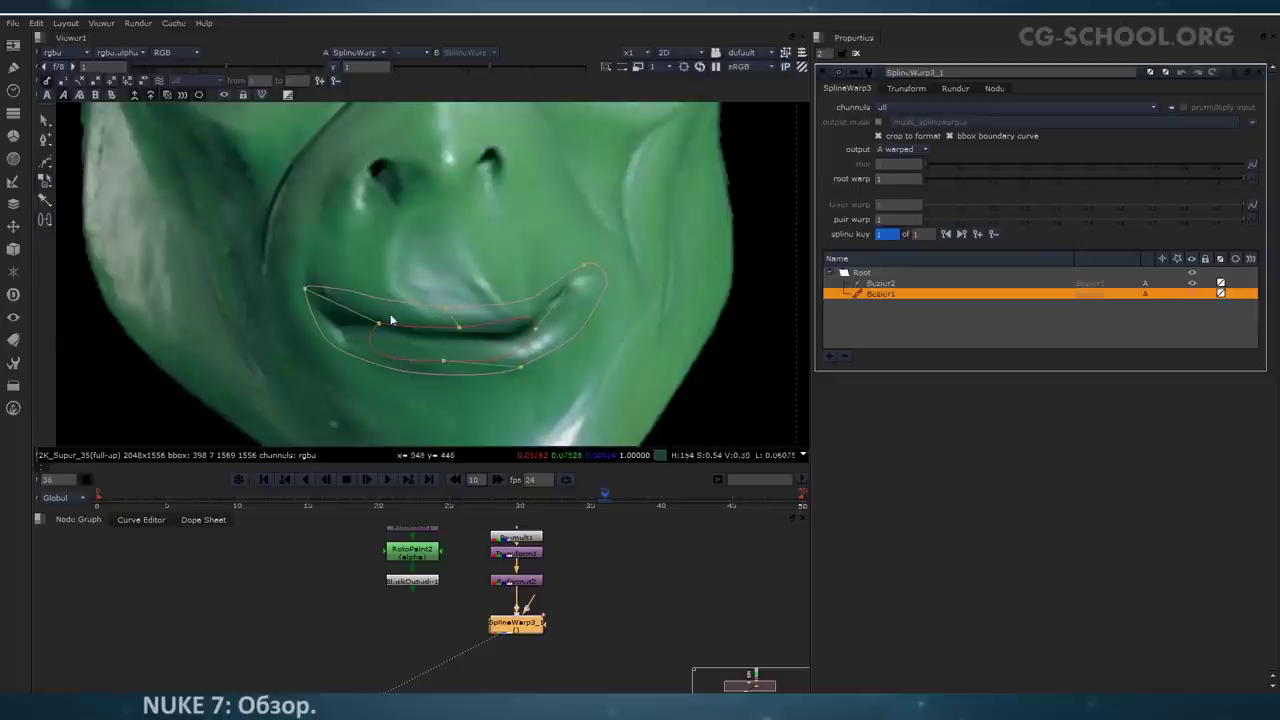
pyautogui.click(44, 187)
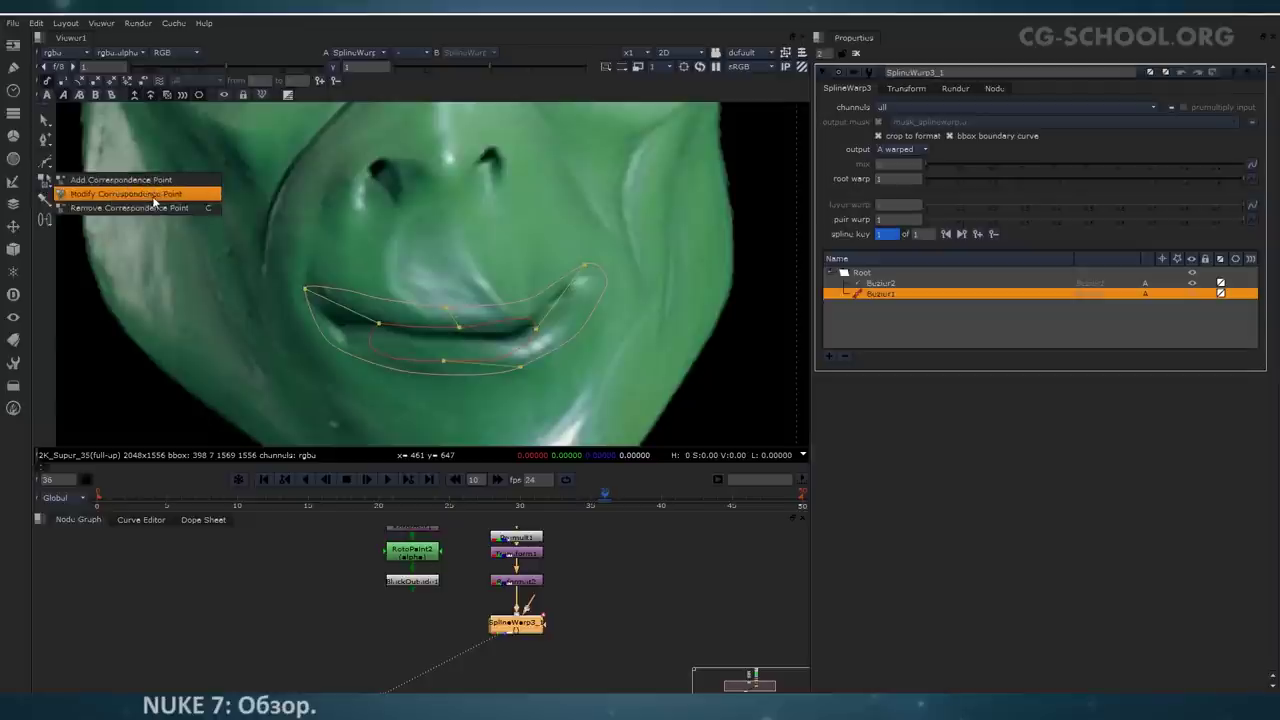
pyautogui.click(140, 199)
# Step: Slide the lower lip's correspondence point along the outer curve until it sits just below its partner on the inner curve
pyautogui.moveTo(411, 279); pyautogui.dragTo(401, 228, button='middle')
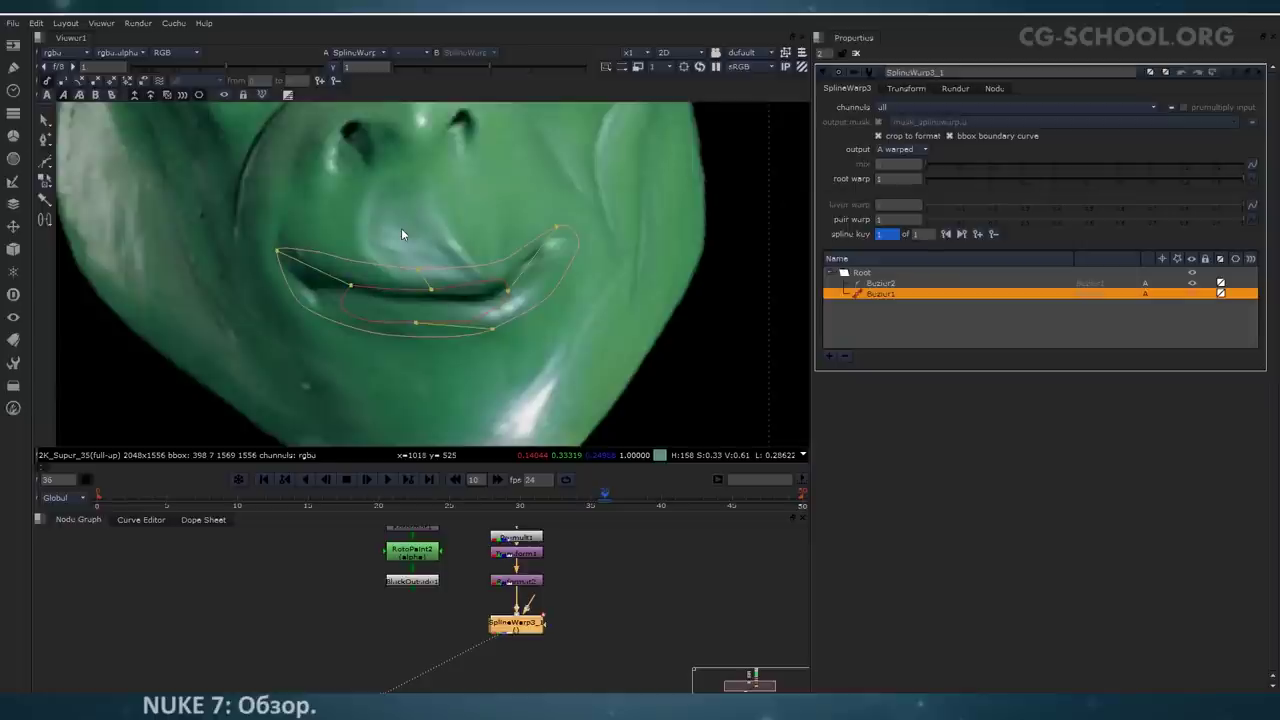
pyautogui.scroll(2, 389, 295)
pyautogui.scroll(1, 389, 301)
pyautogui.moveTo(370, 278); pyautogui.dragTo(360, 300, button='middle')
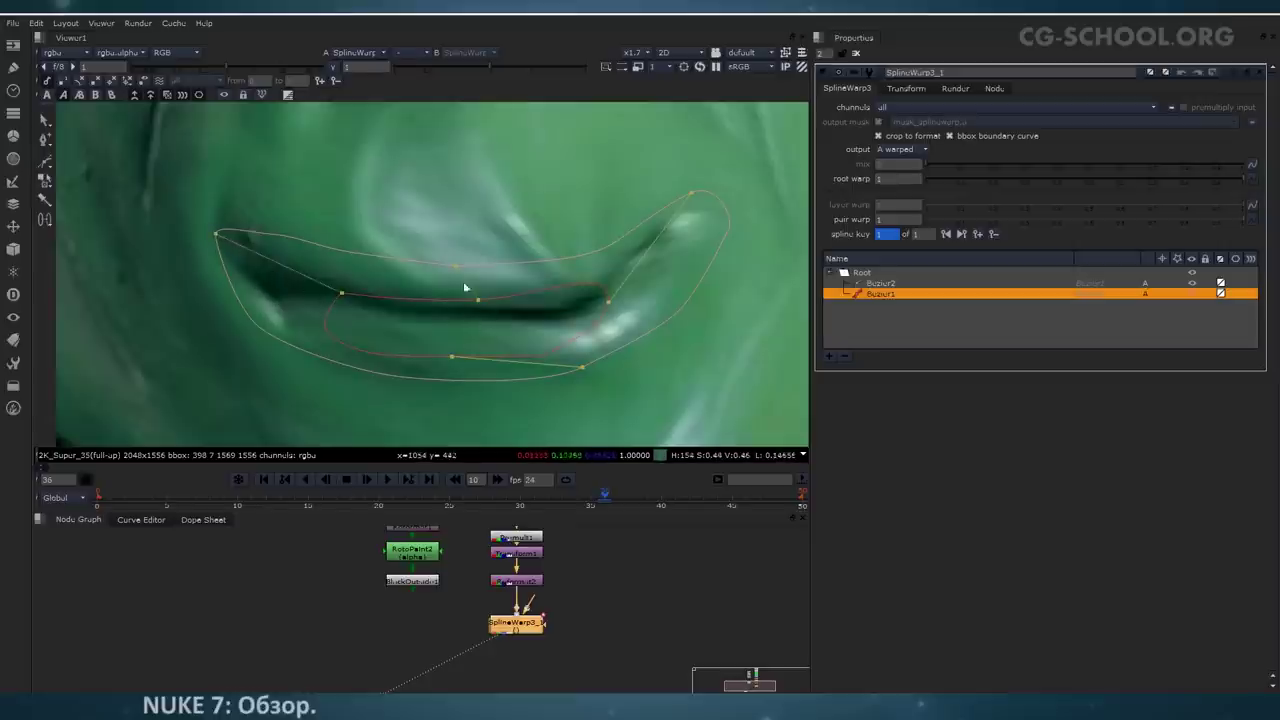
pyautogui.scroll(-3, 688, 307)
pyautogui.moveTo(571, 374)
pyautogui.mouseDown(button='middle')
pyautogui.moveTo(688, 307)
pyautogui.moveTo(592, 363)
pyautogui.mouseUp(button='middle')
pyautogui.scroll(-1, 592, 363)
pyautogui.scroll(3, 592, 363)
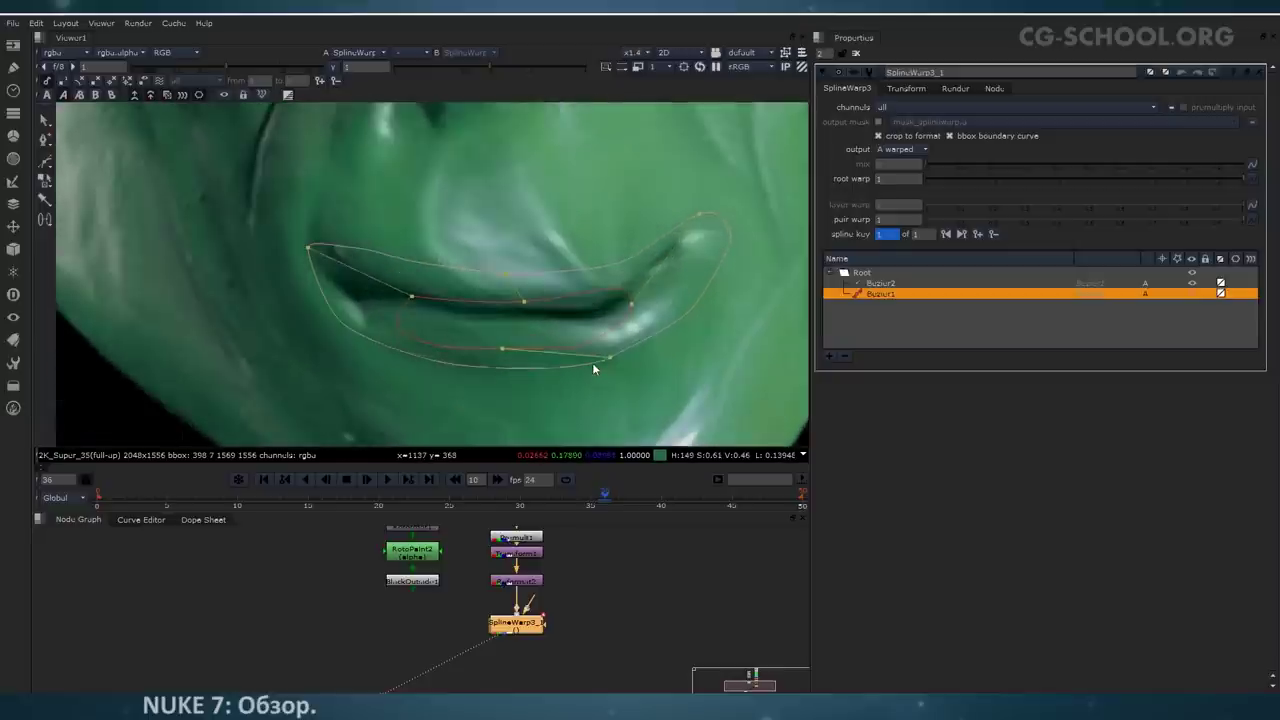
pyautogui.moveTo(608, 357); pyautogui.dragTo(500, 371)
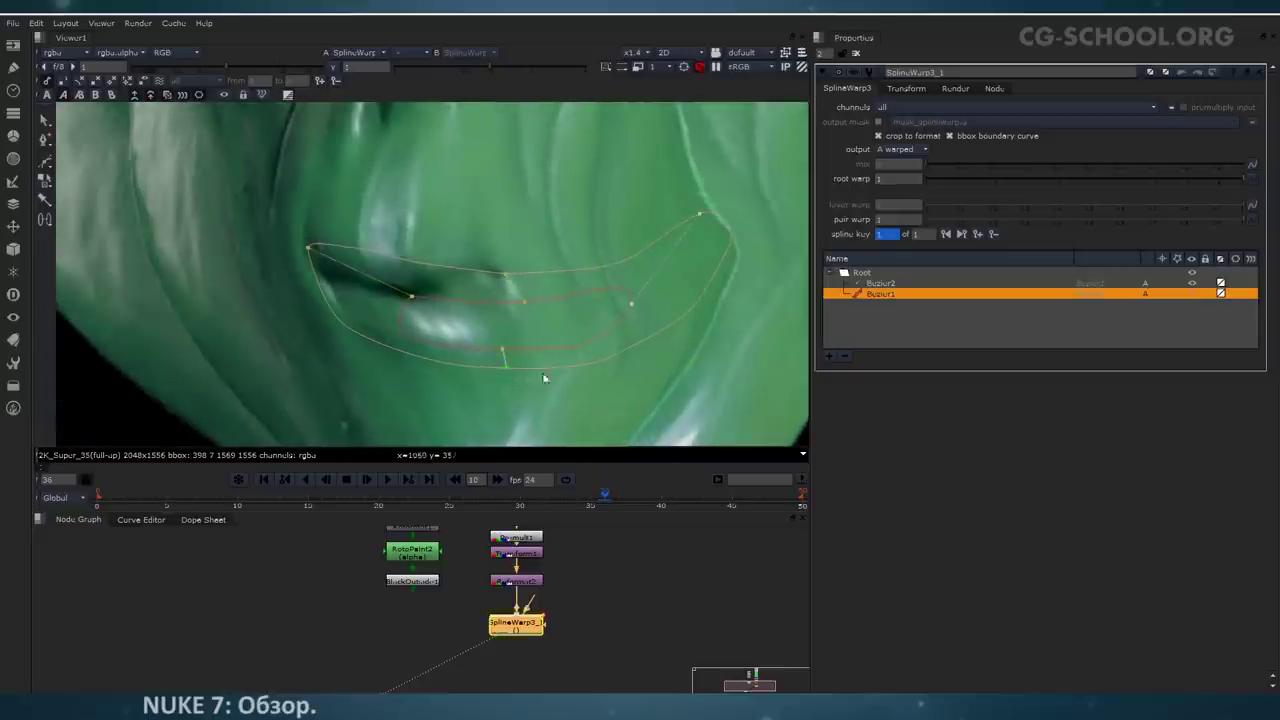
# Step: Reposition the correspondence points at the mouth's right corner and align the outer curve's upper-lip point above its inner partner
pyautogui.scroll(-6, 544, 378)
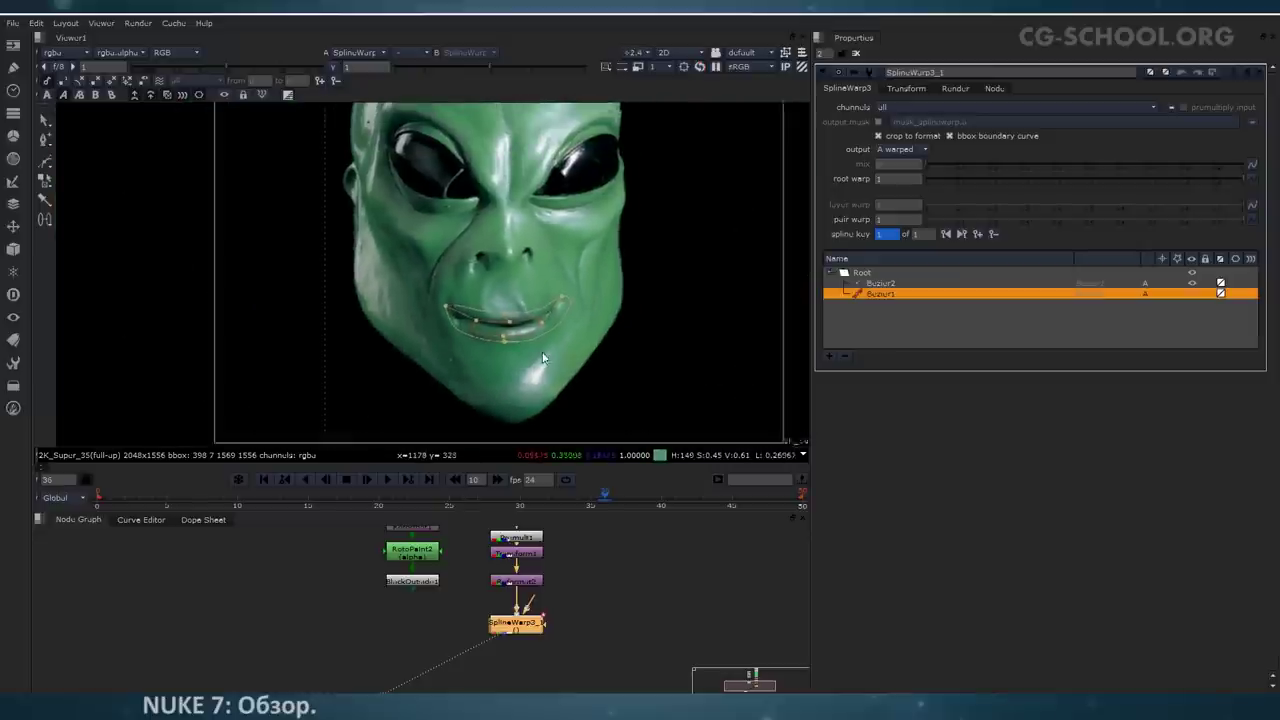
pyautogui.scroll(5, 543, 358)
pyautogui.scroll(1, 580, 268)
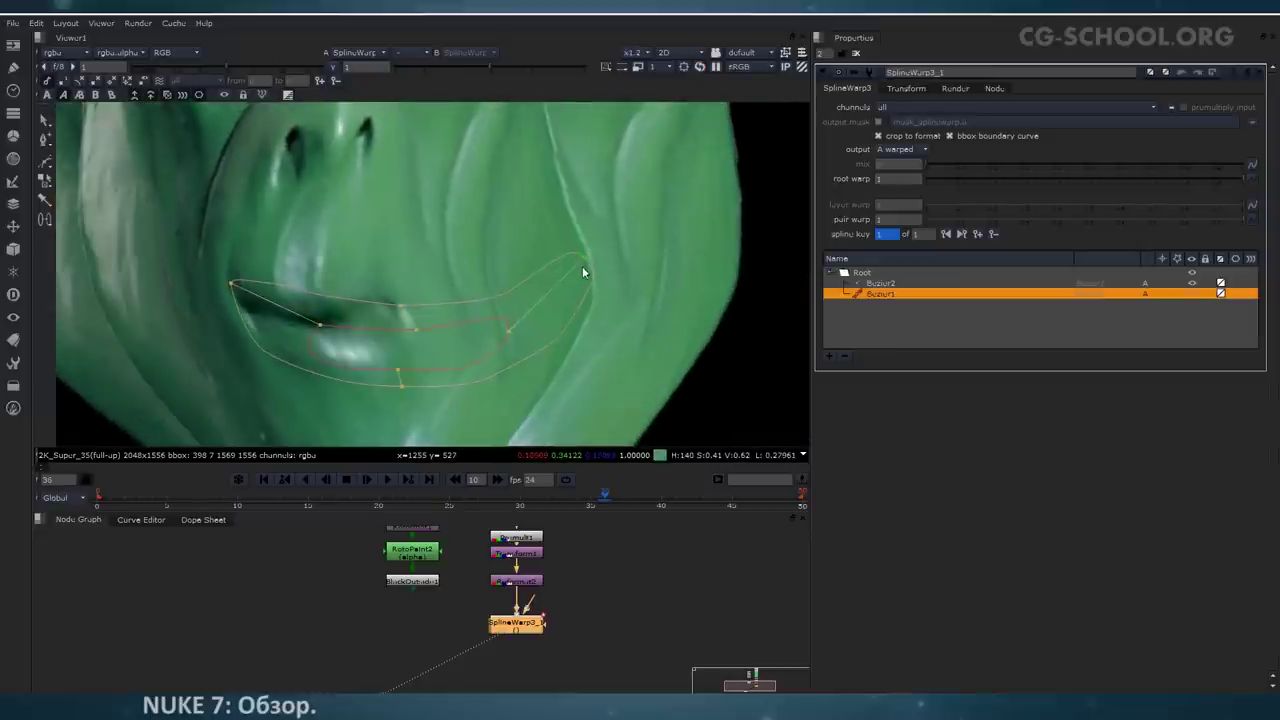
pyautogui.moveTo(583, 266); pyautogui.dragTo(588, 267)
pyautogui.moveTo(510, 325); pyautogui.dragTo(508, 320)
pyautogui.moveTo(582, 264); pyautogui.dragTo(587, 267)
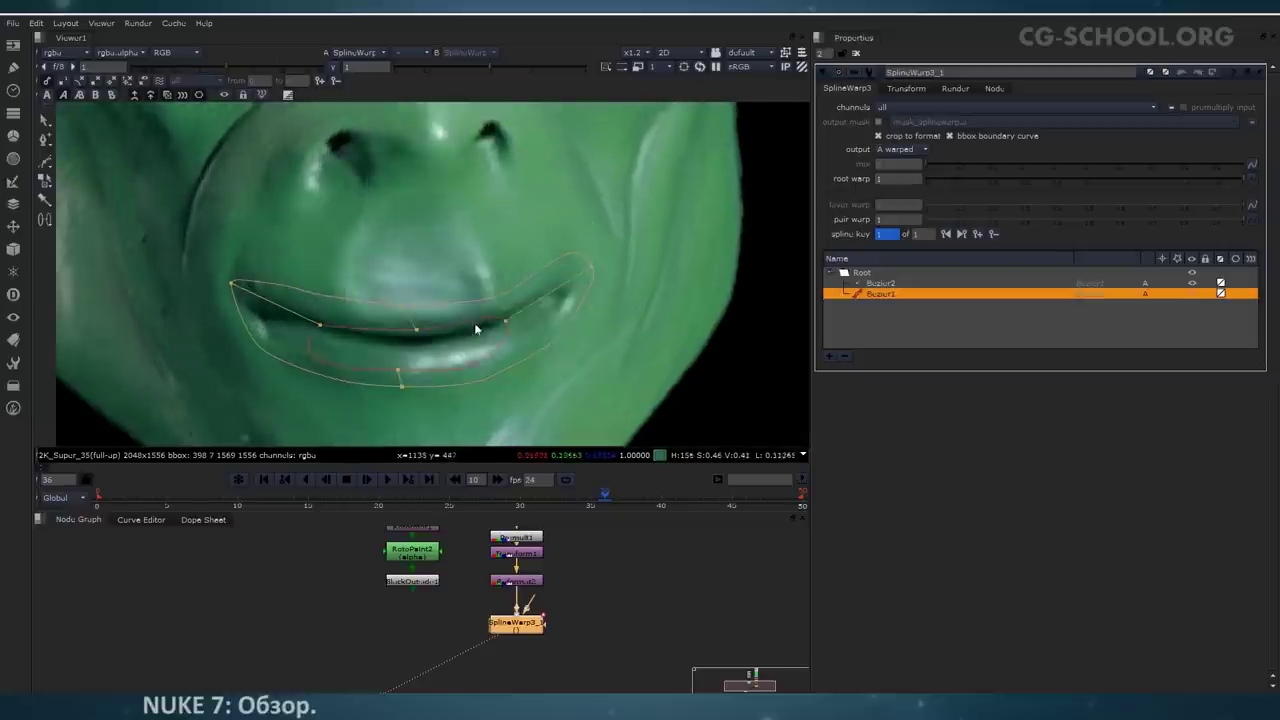
pyautogui.scroll(1, 480, 310)
pyautogui.scroll(1, 460, 300)
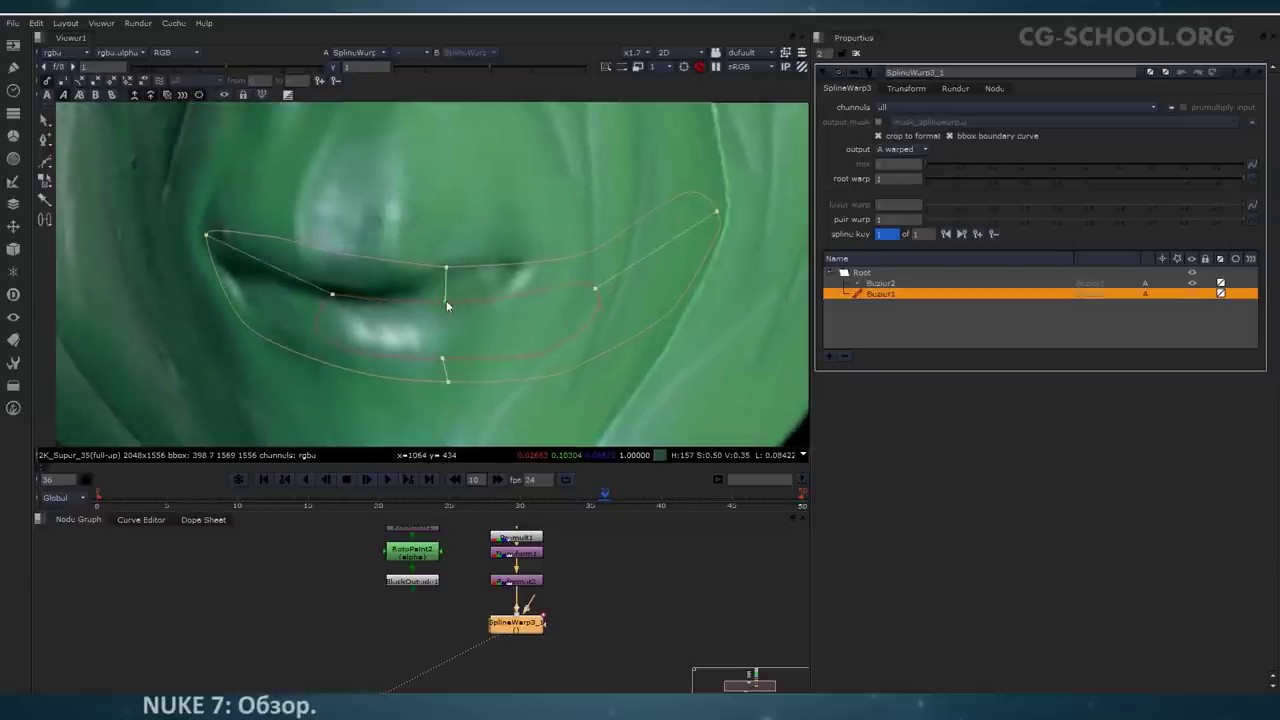
# Step: Toggle the viewer overlays off and on to examine the warped smile on the whole alien face
pyautogui.scroll(-6, 446, 300)
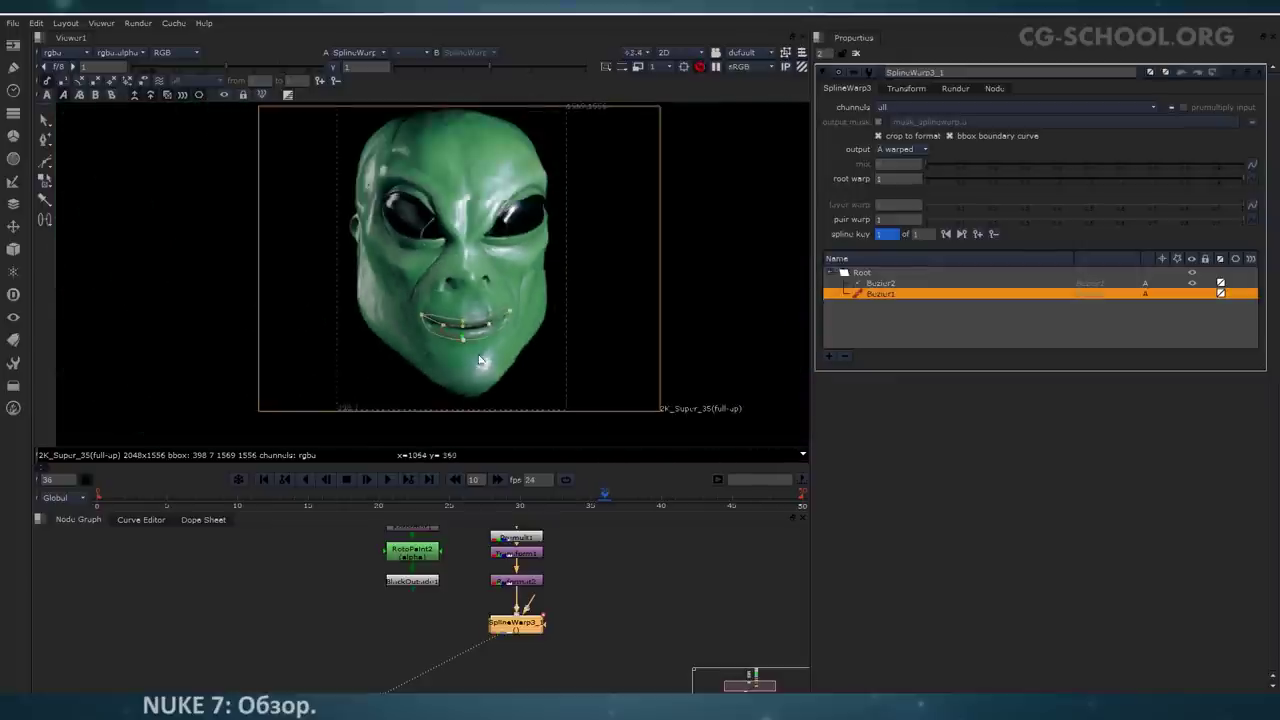
pyautogui.press('q')
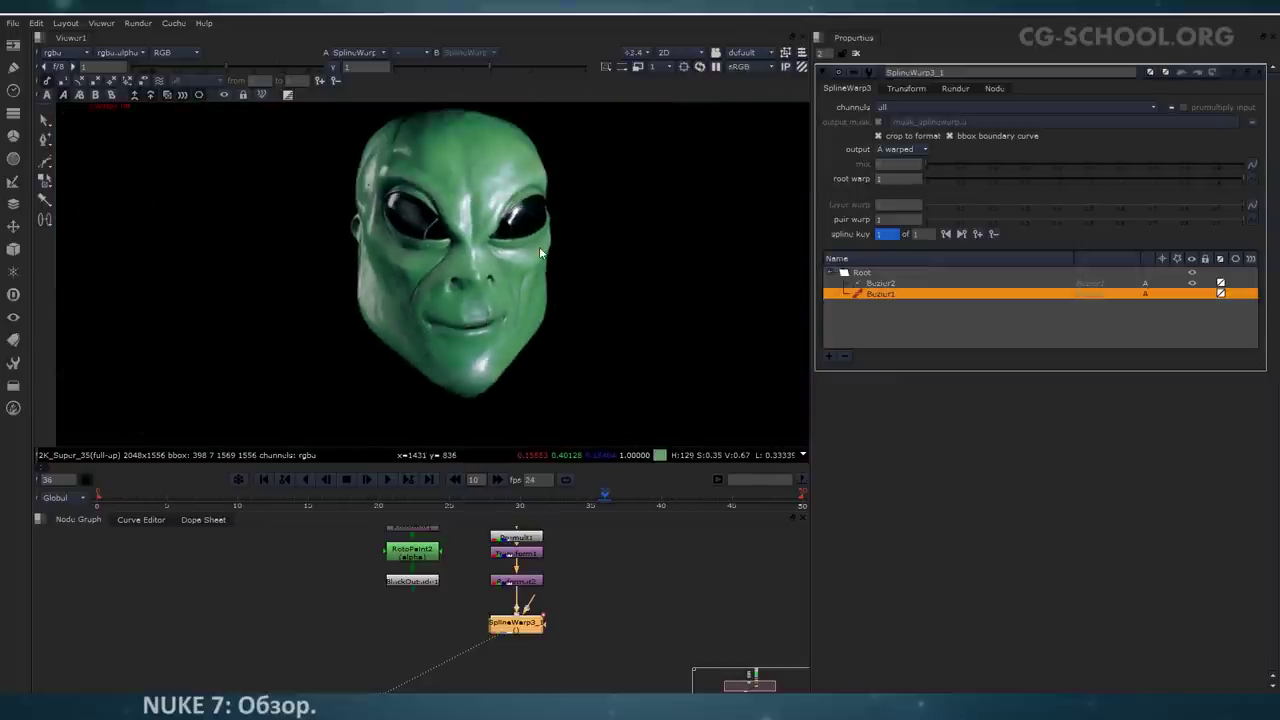
pyautogui.press('o')
pyautogui.press('o')
pyautogui.press('o')
pyautogui.press('o')
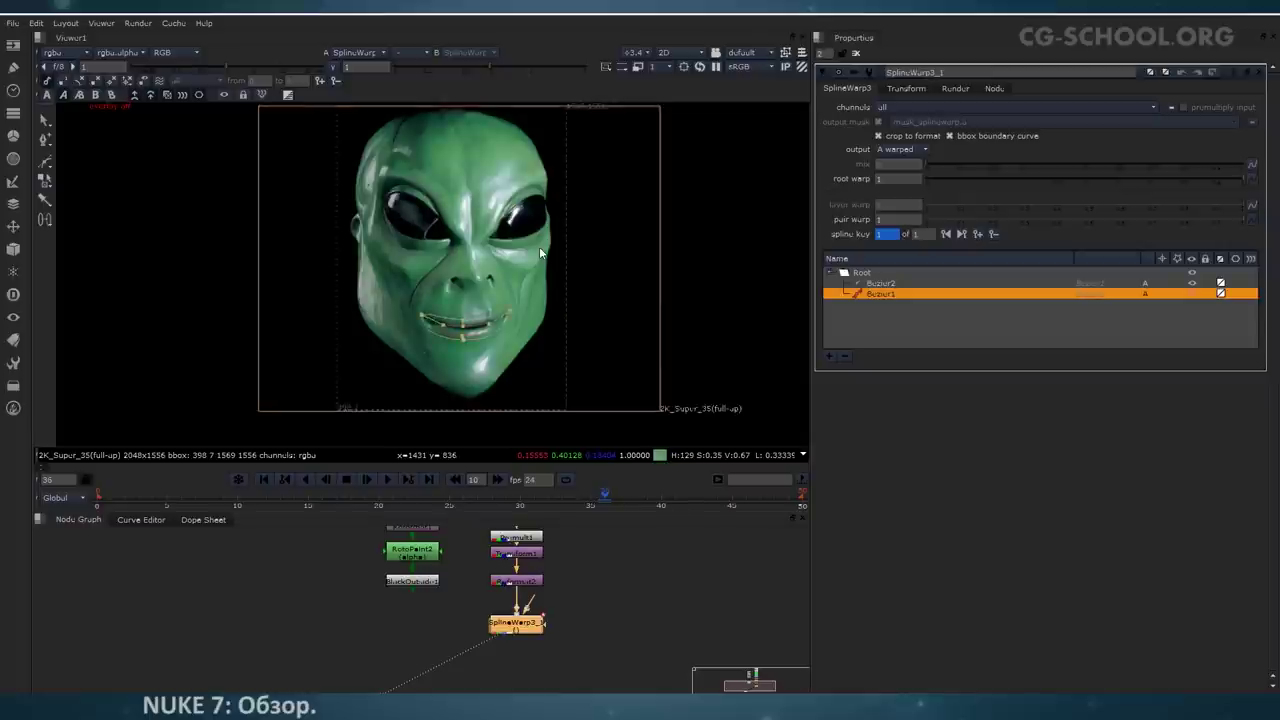
pyautogui.press('q')
pyautogui.press('q')
pyautogui.press('q')
pyautogui.press('q')
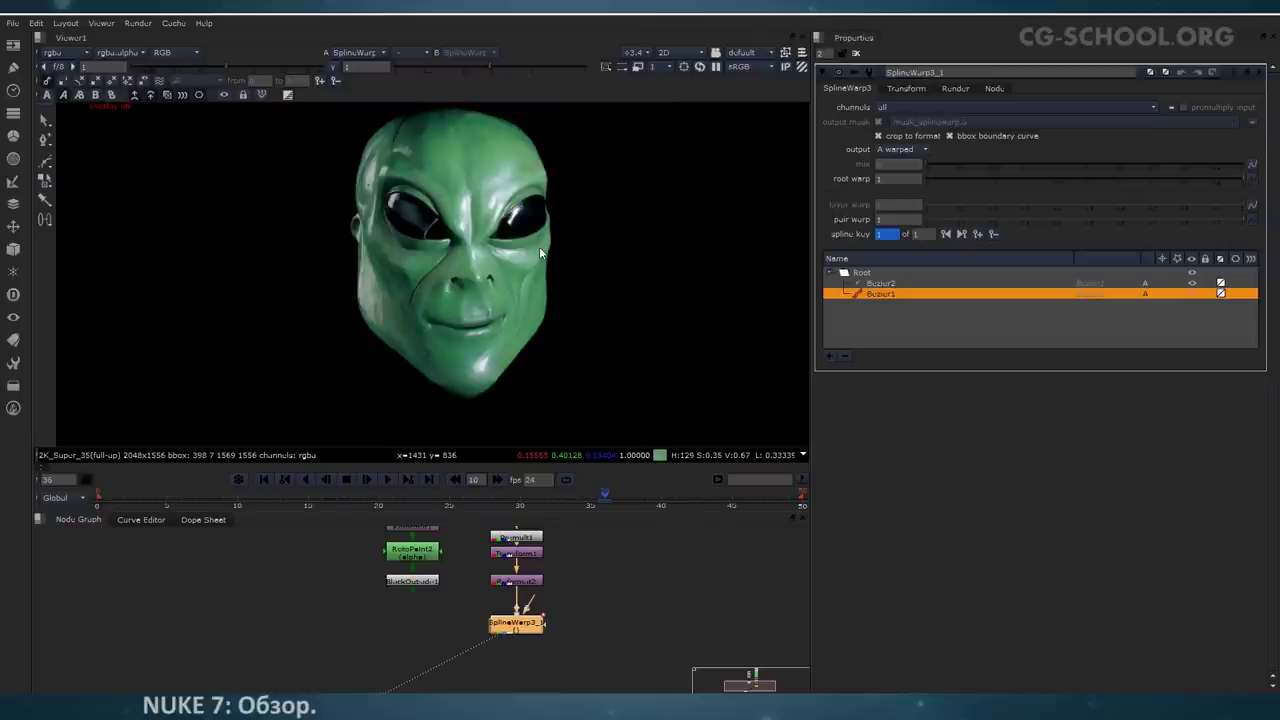
# Step: Show the viewer overlays again, add a new layer under Root and name it mouth
pyautogui.press('o')
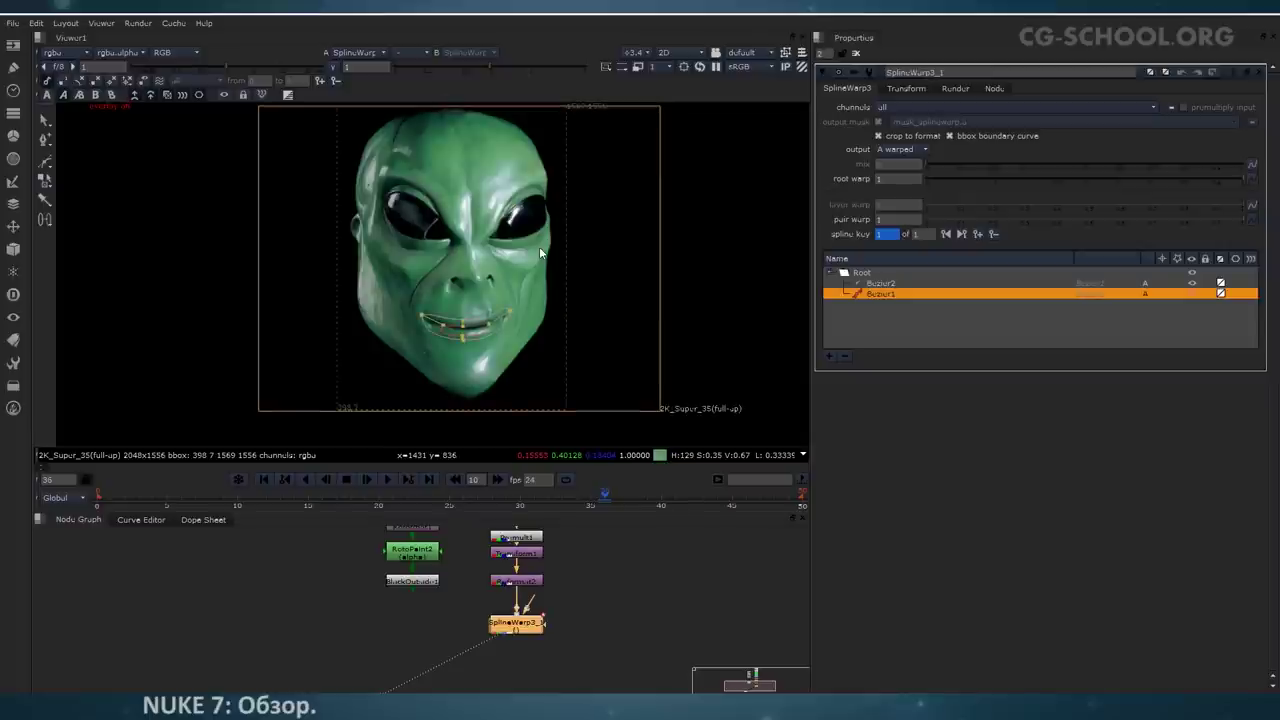
pyautogui.click(879, 284)
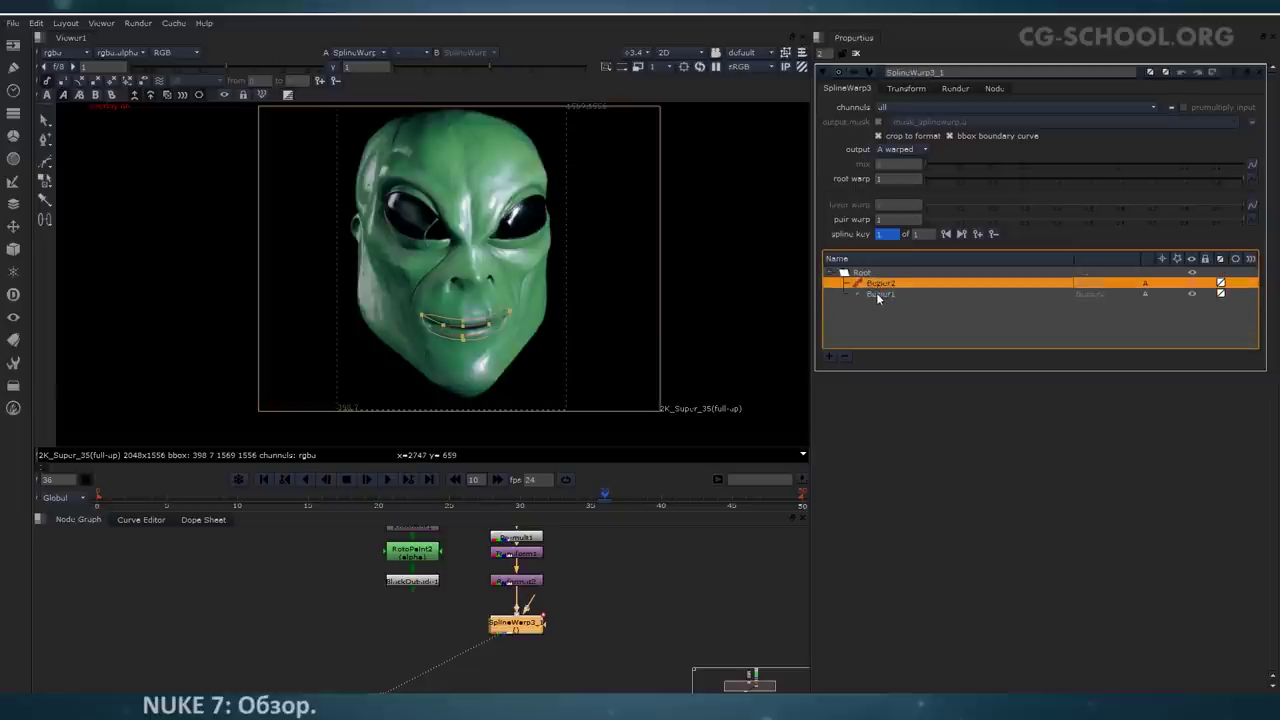
pyautogui.keyDown('shift'); pyautogui.click(877, 293); pyautogui.keyUp('shift')
pyautogui.click(870, 318)
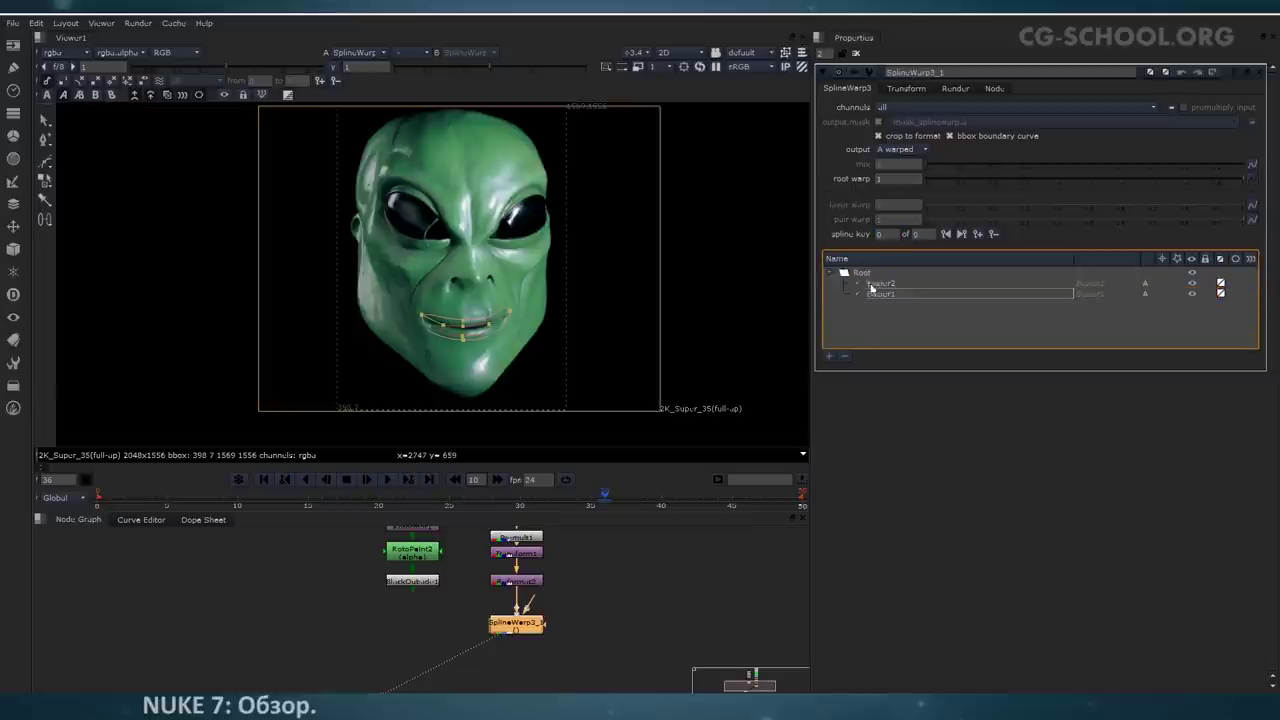
pyautogui.click(861, 274)
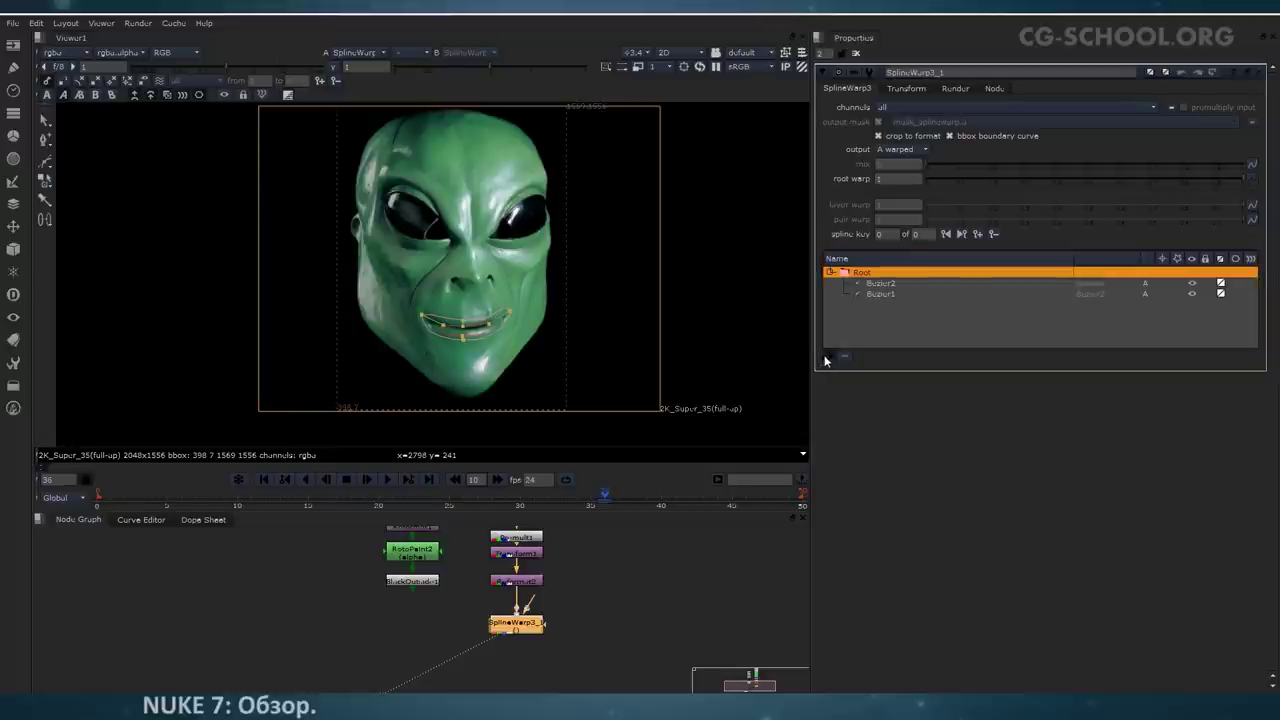
pyautogui.click(828, 356)
pyautogui.doubleClick(871, 285)
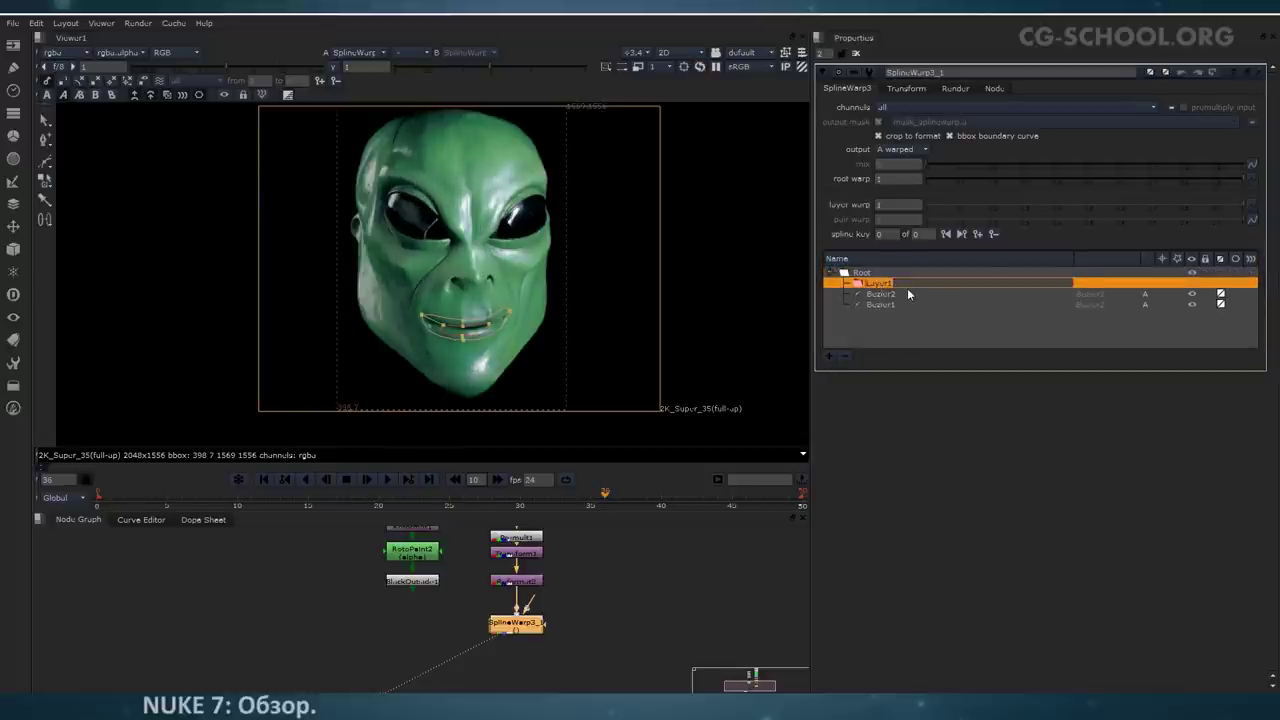
pyautogui.write('m')
pyautogui.press('Return')
# Step: Move Bezier1 and Bezier2 into the mouth layer and collapse that layer
pyautogui.click(896, 297)
pyautogui.keyDown('shift'); pyautogui.click(871, 306); pyautogui.keyUp('shift')
pyautogui.moveTo(871, 306); pyautogui.dragTo(868, 284)
pyautogui.click(845, 284)
pyautogui.moveTo(480, 269); pyautogui.dragTo(496, 301, button='middle')
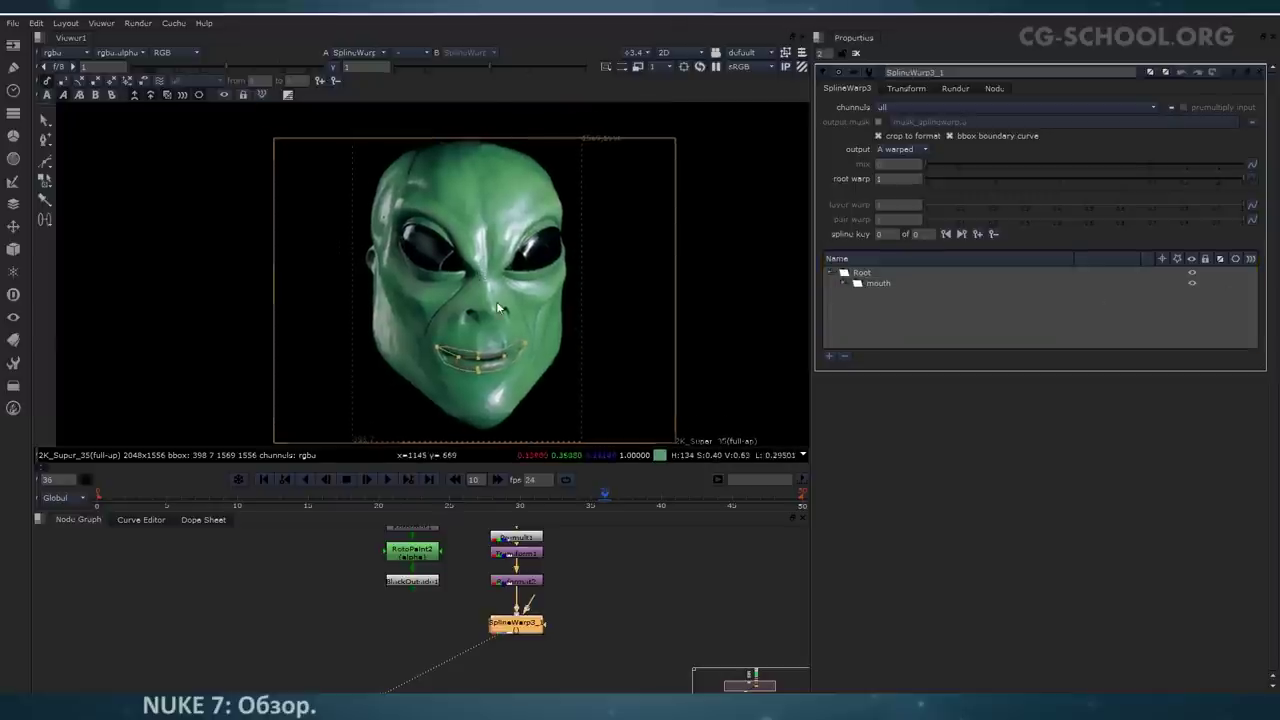
# Step: Examine the mouth layer's curves and the warped lips up close and across the whole face
pyautogui.scroll(3, 496, 301)
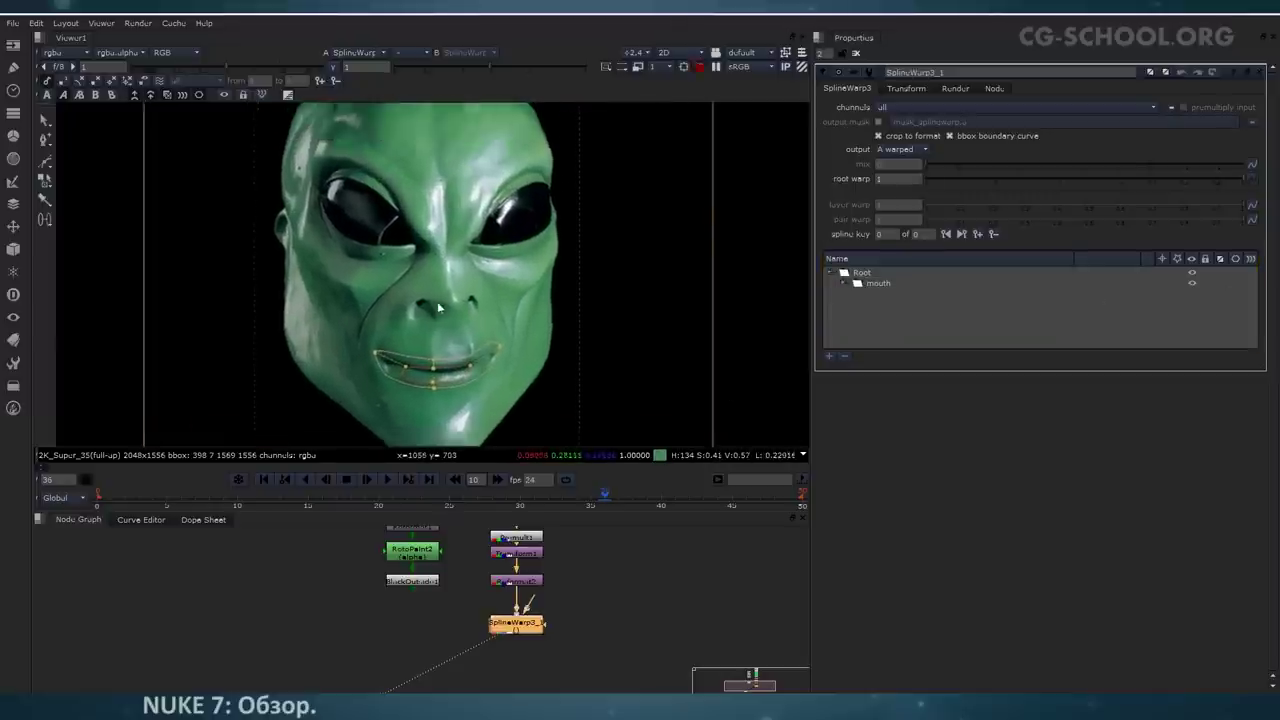
pyautogui.moveTo(438, 308); pyautogui.dragTo(435, 326, button='middle')
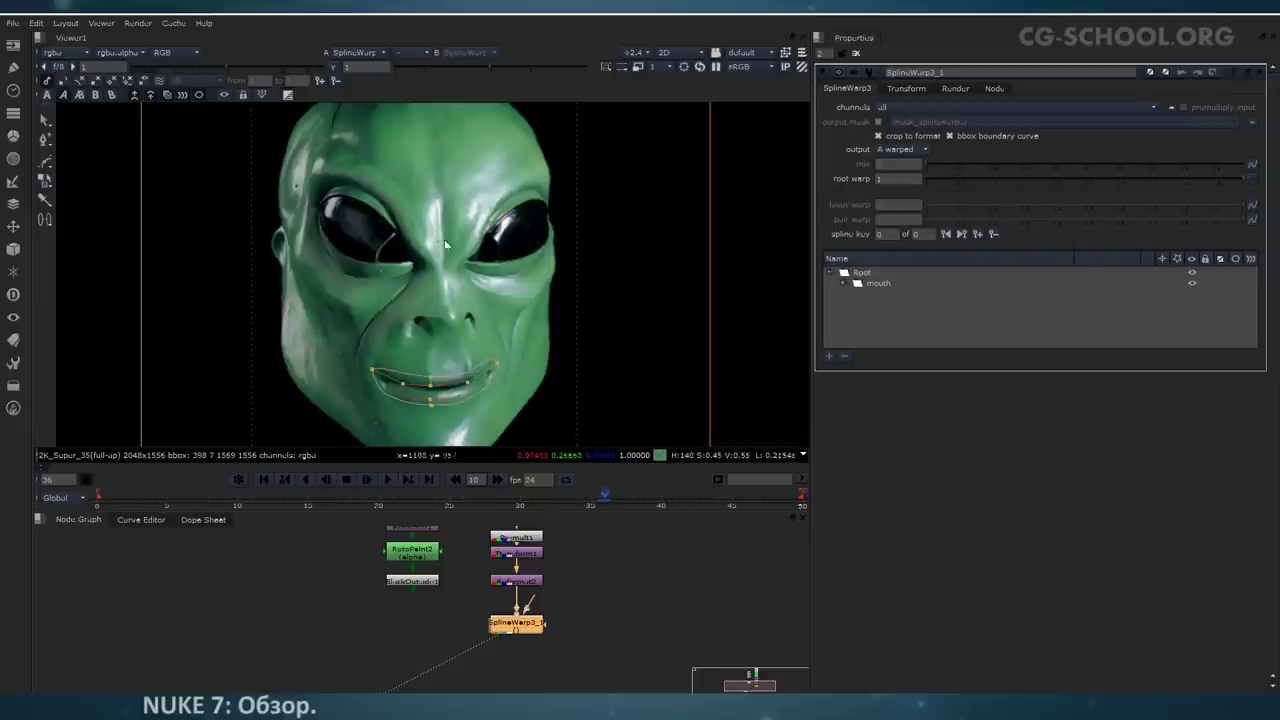
pyautogui.scroll(-3, 531, 245)
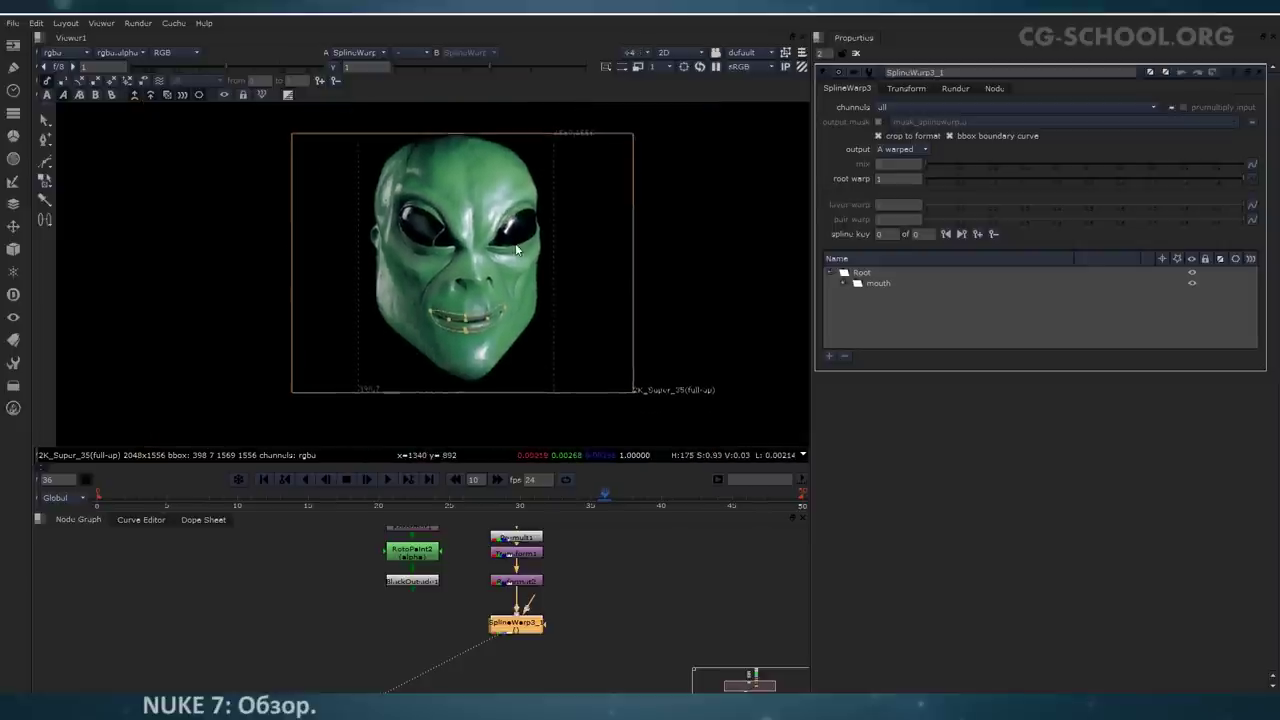
pyautogui.scroll(3, 517, 250)
pyautogui.click(843, 284)
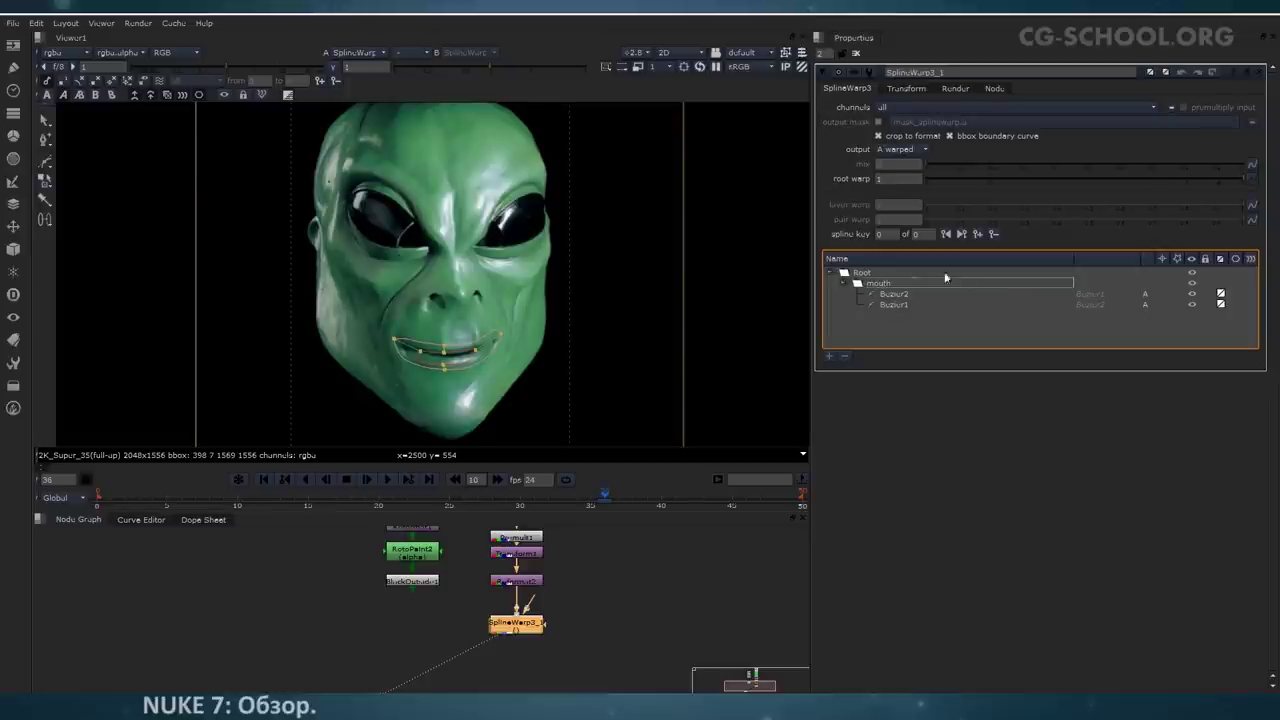
pyautogui.click(888, 284)
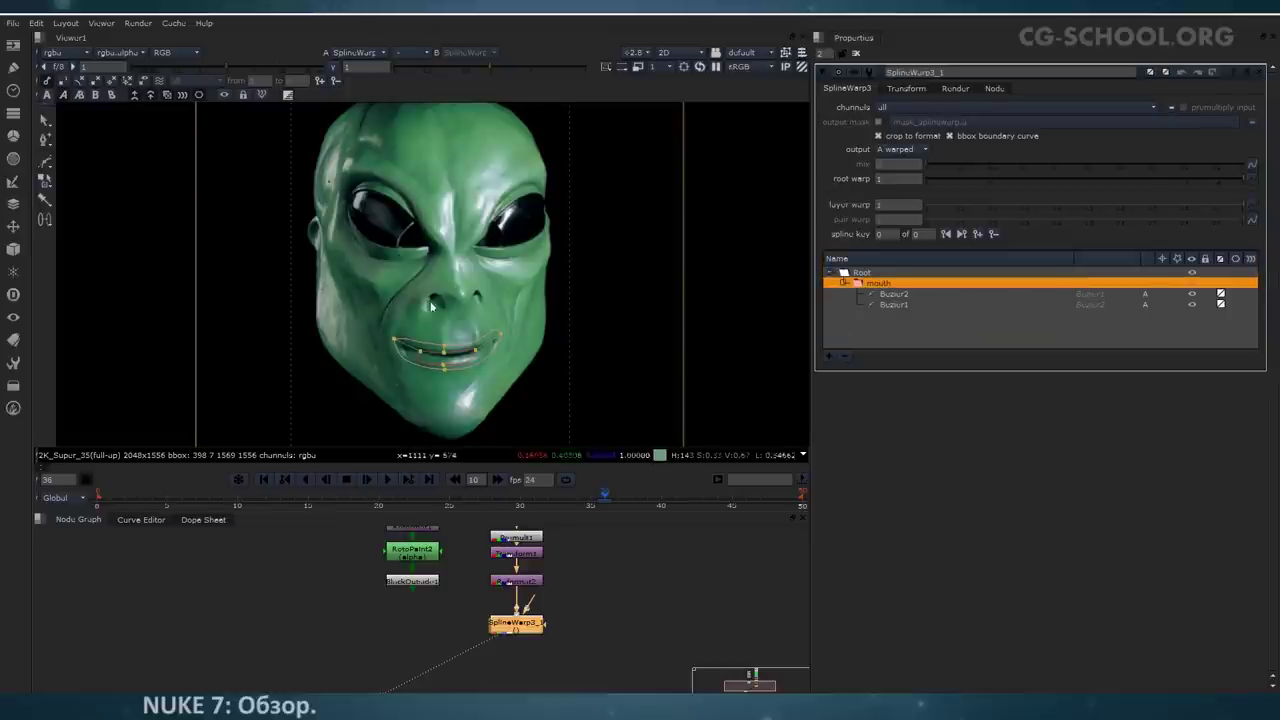
pyautogui.scroll(3, 466, 352)
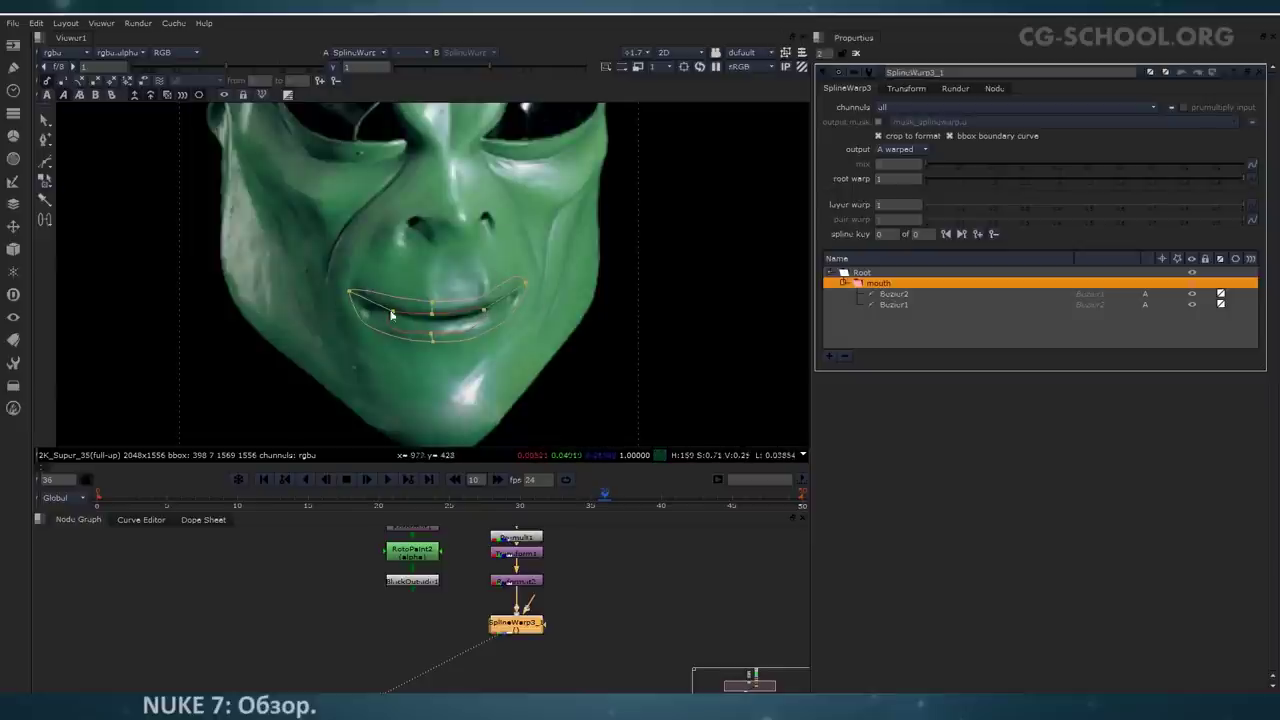
pyautogui.moveTo(430, 247); pyautogui.dragTo(432, 278, button='middle')
# Step: Collapse the mouth layer, make Root the active layer and fit the alien's face in view
pyautogui.click(844, 283)
pyautogui.click(876, 273)
pyautogui.press('f')
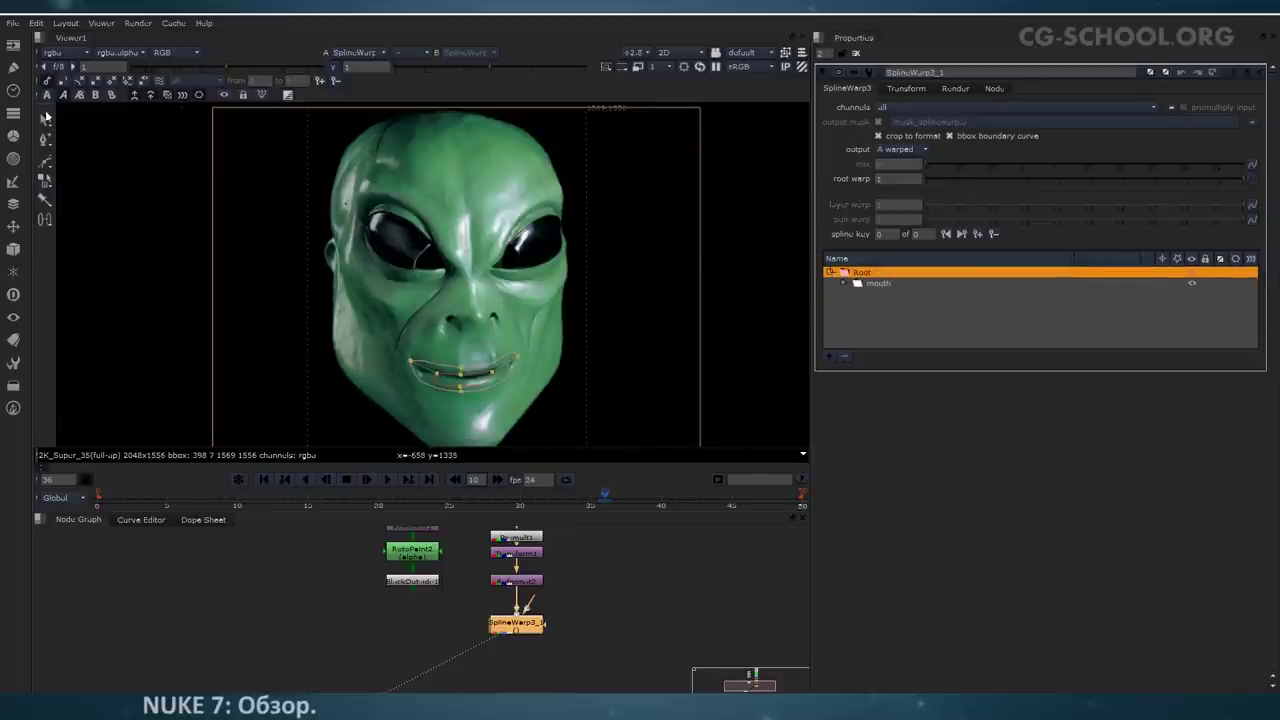
# Step: Compare the SplineWarp output options A and A warped on the alien's face
pyautogui.click(47, 96)
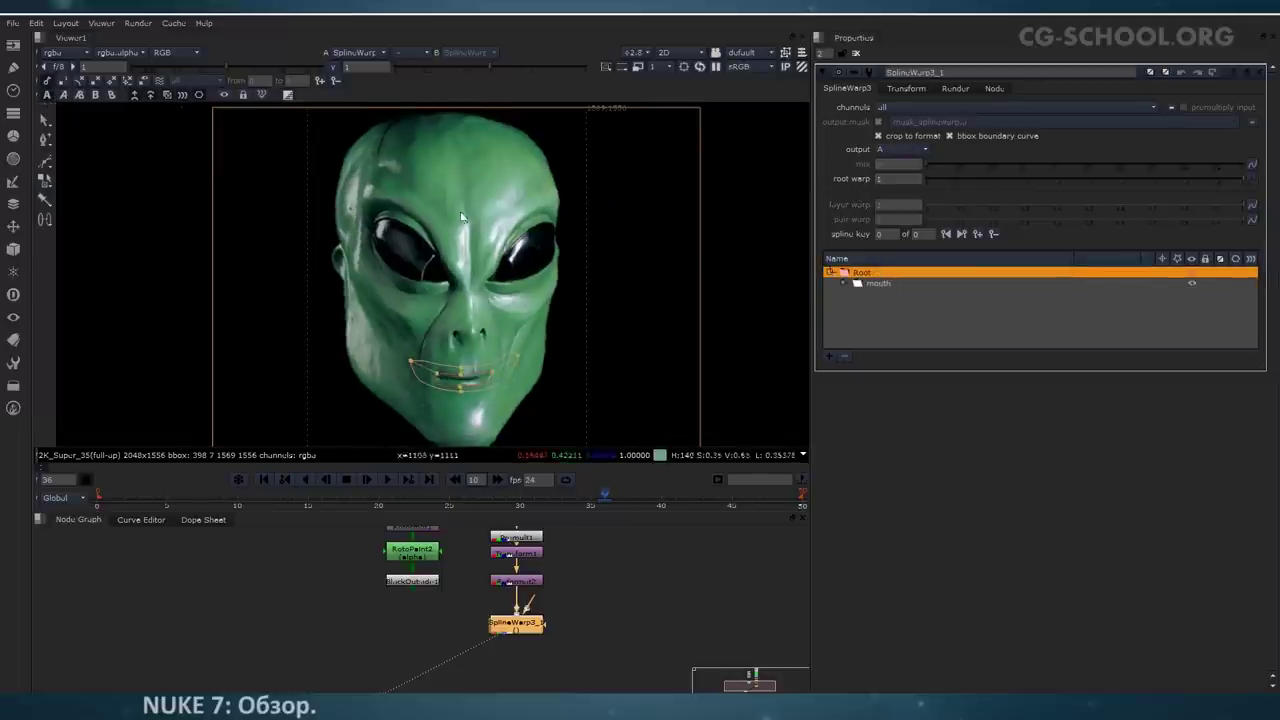
pyautogui.click(62, 95)
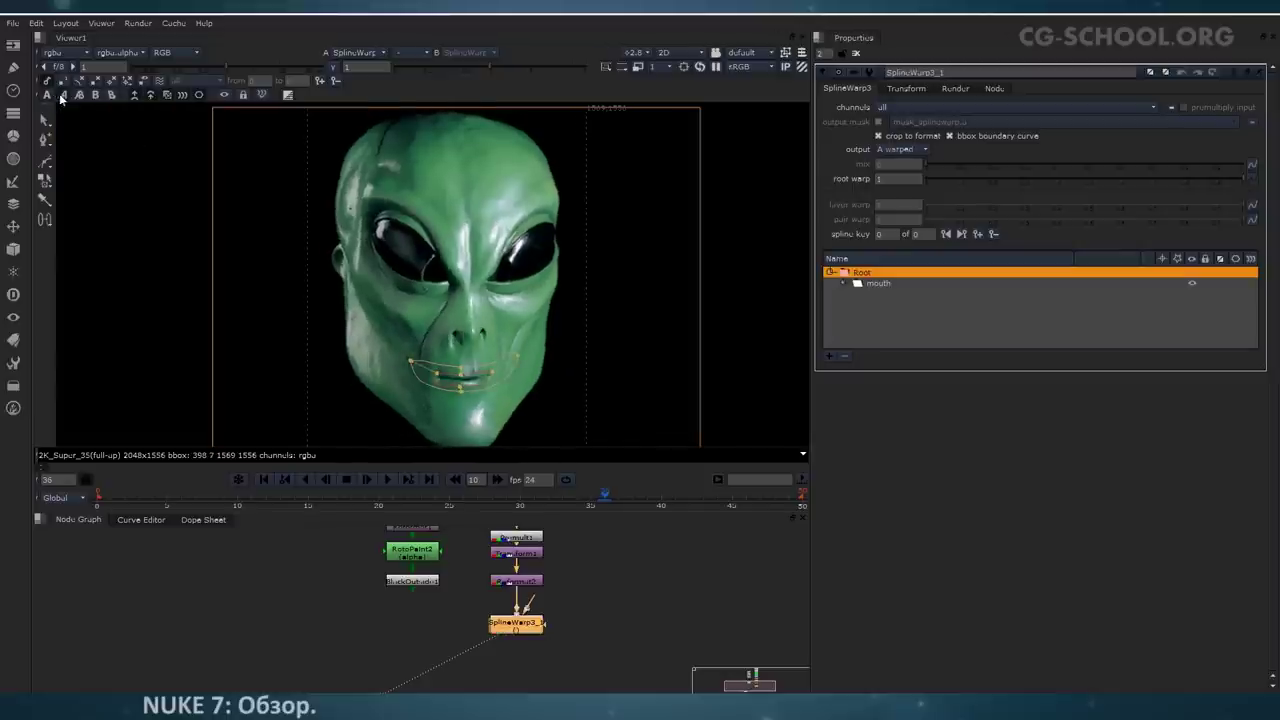
pyautogui.click(922, 152)
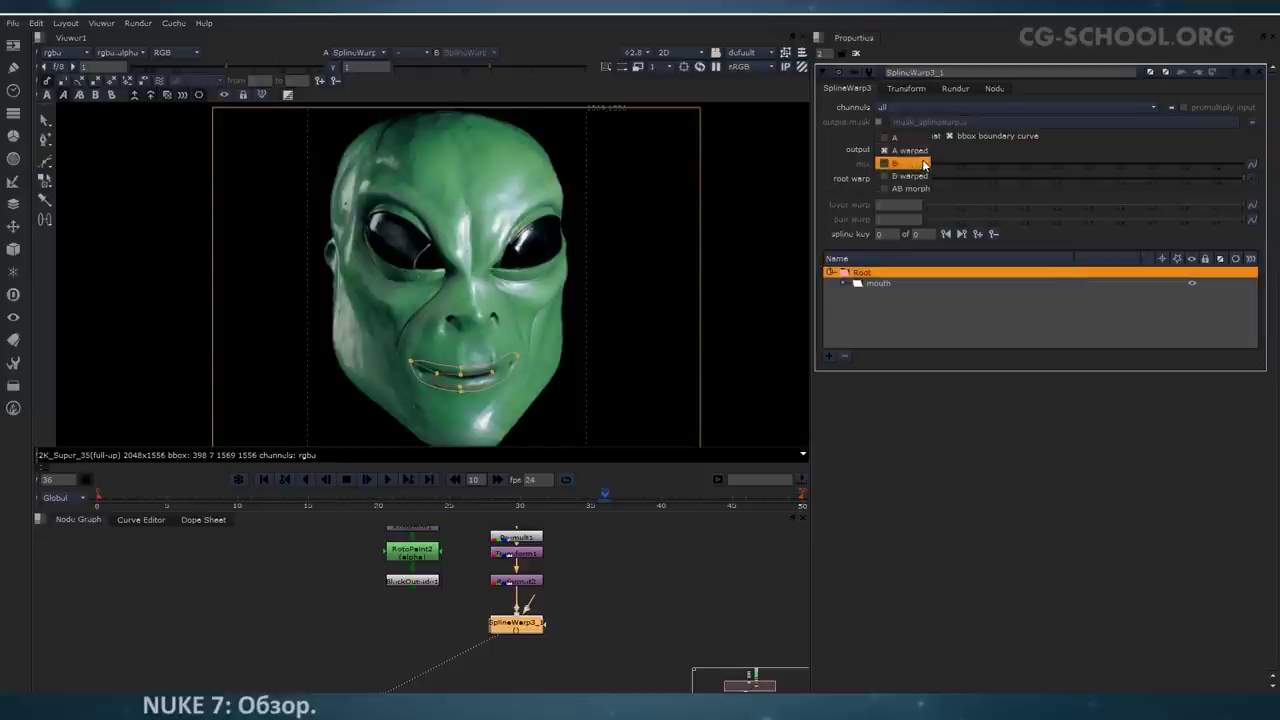
pyautogui.click(903, 135)
pyautogui.click(904, 150)
pyautogui.click(905, 164)
pyautogui.click(907, 163)
pyautogui.click(901, 139)
pyautogui.click(904, 149)
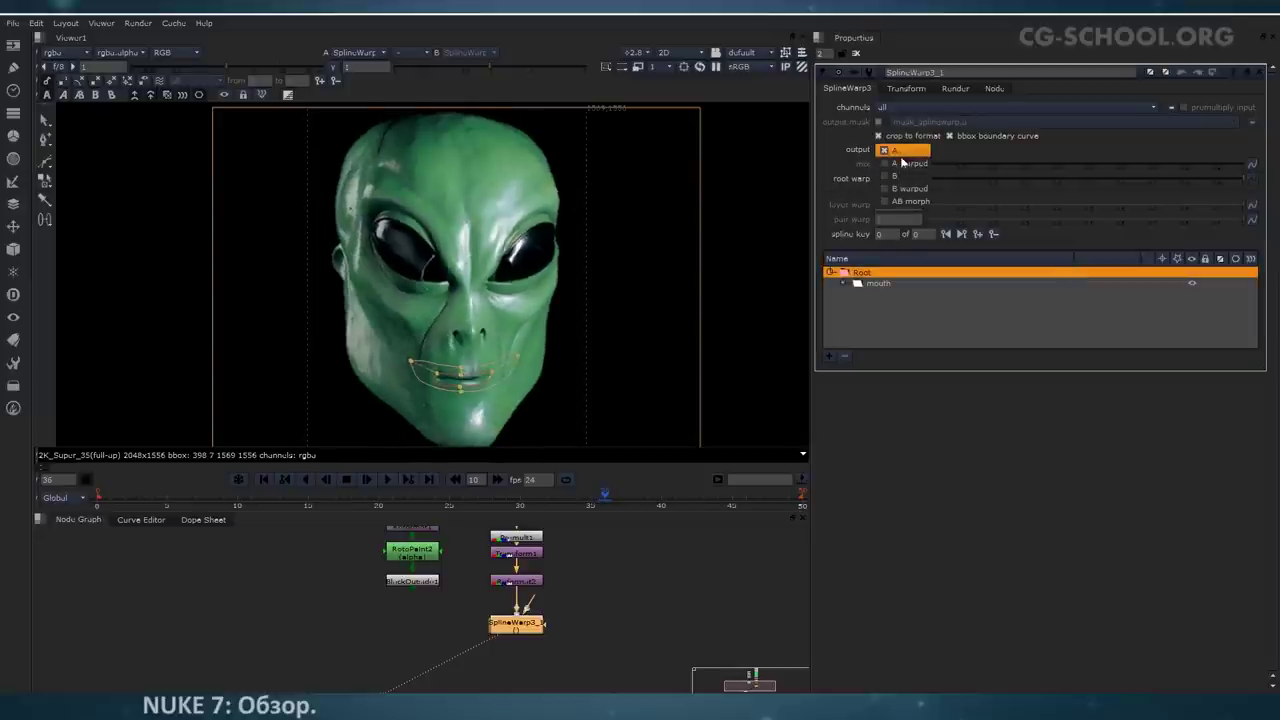
pyautogui.click(905, 163)
# Step: Alternate the viewer between the original A image and its warped version to inspect the smile
pyautogui.click(52, 93)
pyautogui.click(63, 96)
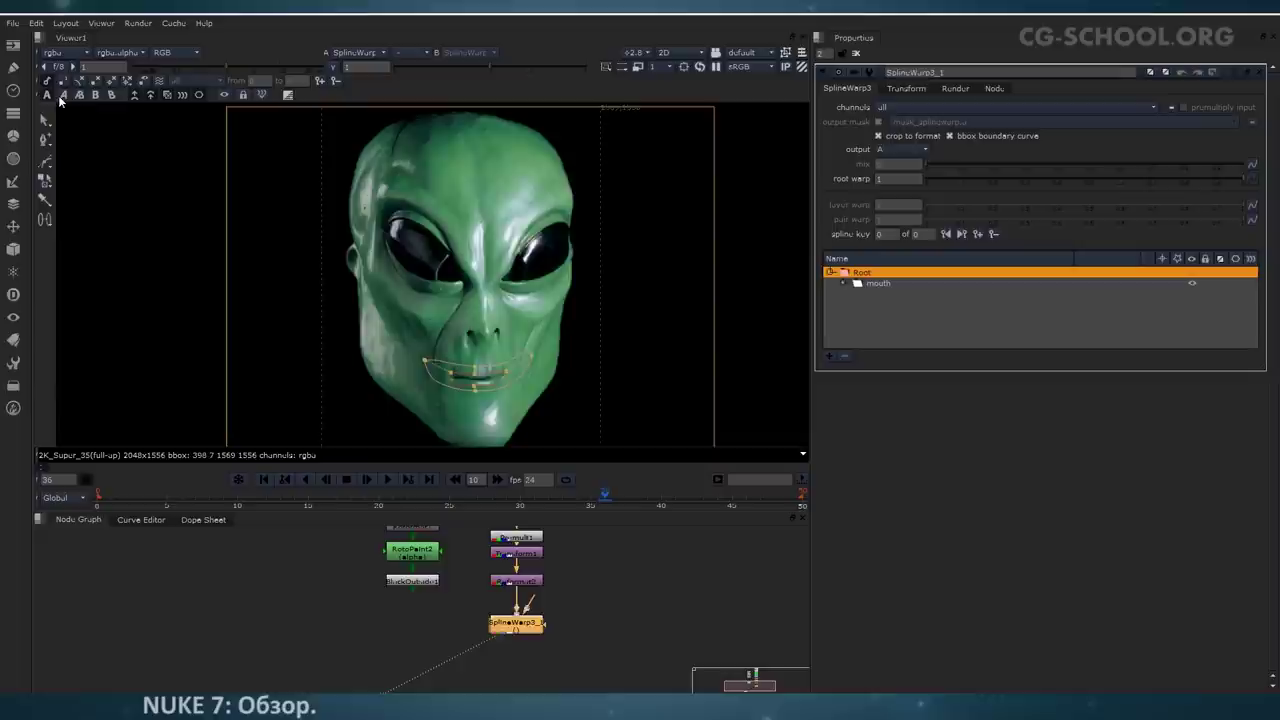
pyautogui.click(60, 97)
pyautogui.click(47, 95)
pyautogui.click(62, 96)
pyautogui.click(47, 95)
pyautogui.scroll(-3, 488, 318)
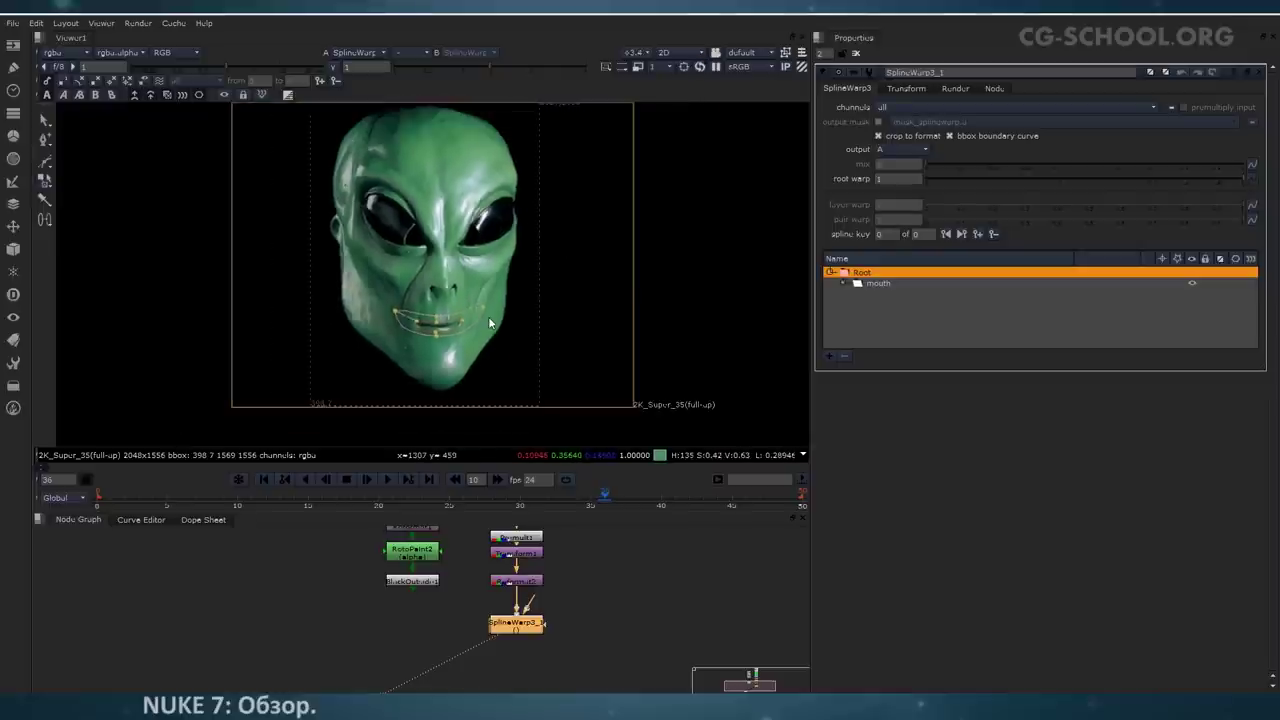
pyautogui.scroll(3, 480, 320)
pyautogui.moveTo(463, 331); pyautogui.dragTo(486, 368, button='middle')
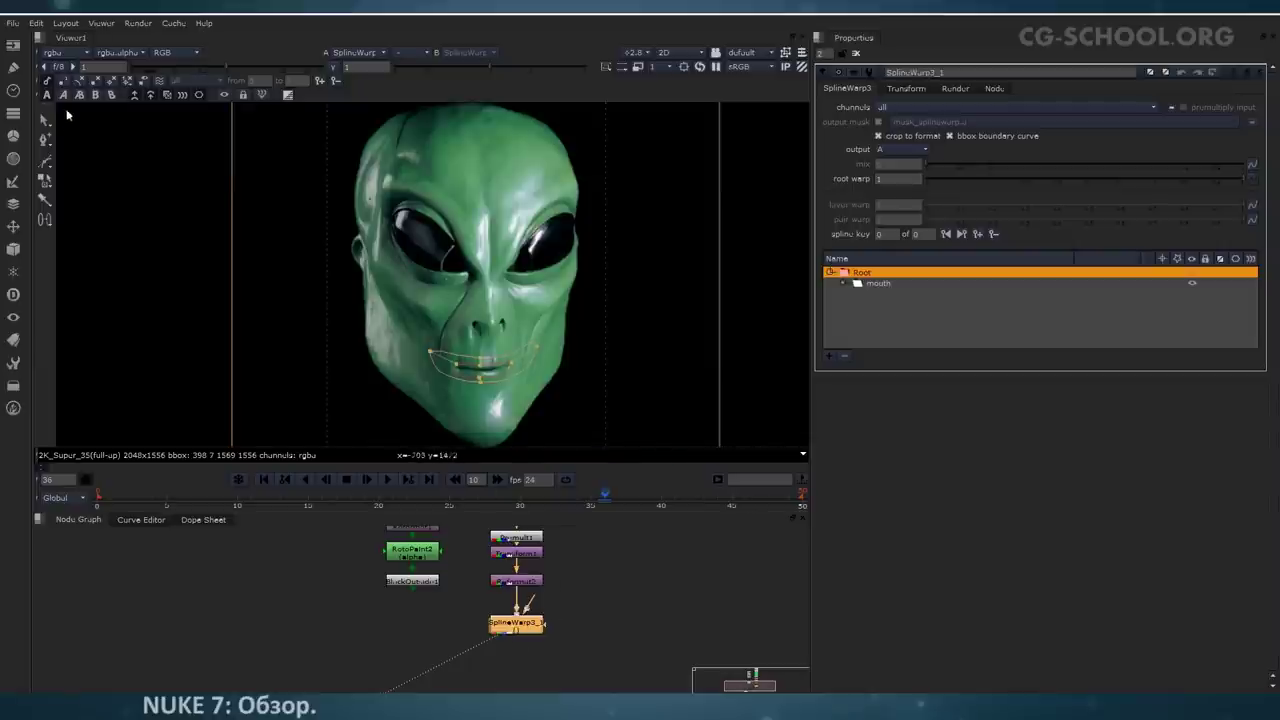
# Step: Toggle the SplineWarp node off and on repeatedly to compare the original mouth with the warped one
pyautogui.press('d')
pyautogui.press('d')
pyautogui.press('d')
pyautogui.press('d')
pyautogui.press('d')
pyautogui.press('d')
pyautogui.scroll(-4, 510, 358)
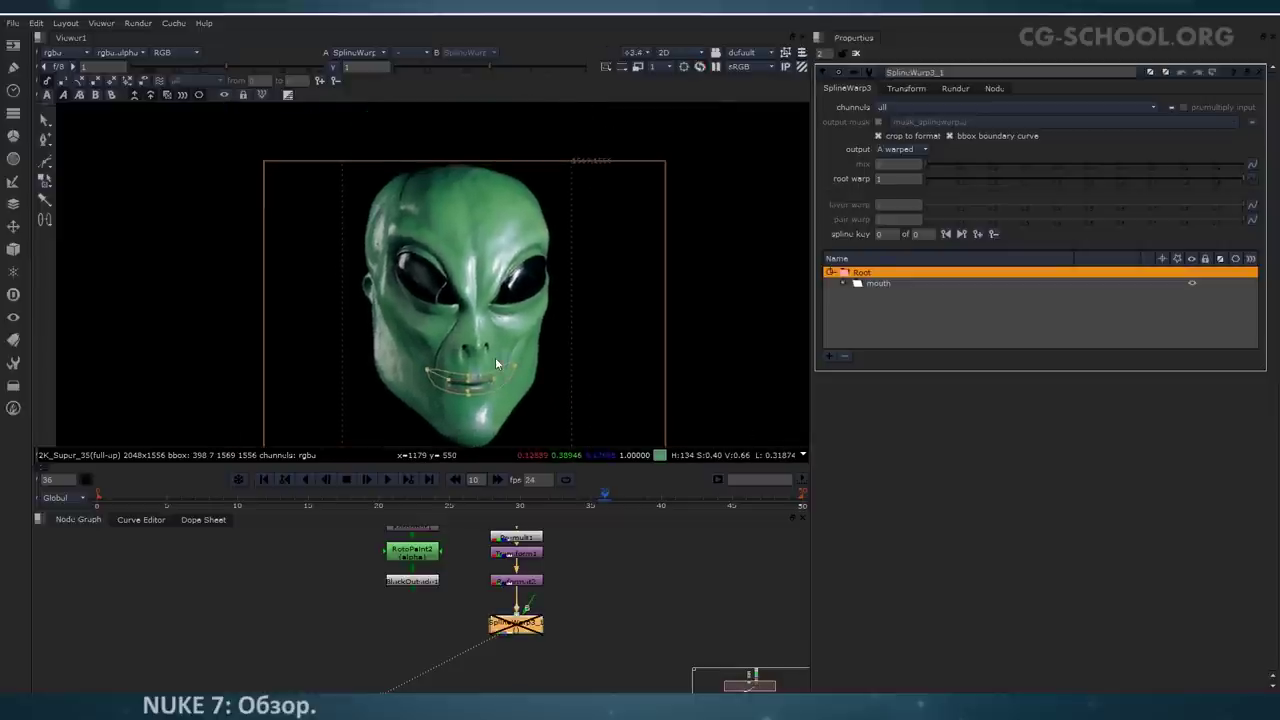
pyautogui.moveTo(516, 329); pyautogui.dragTo(506, 292, button='middle')
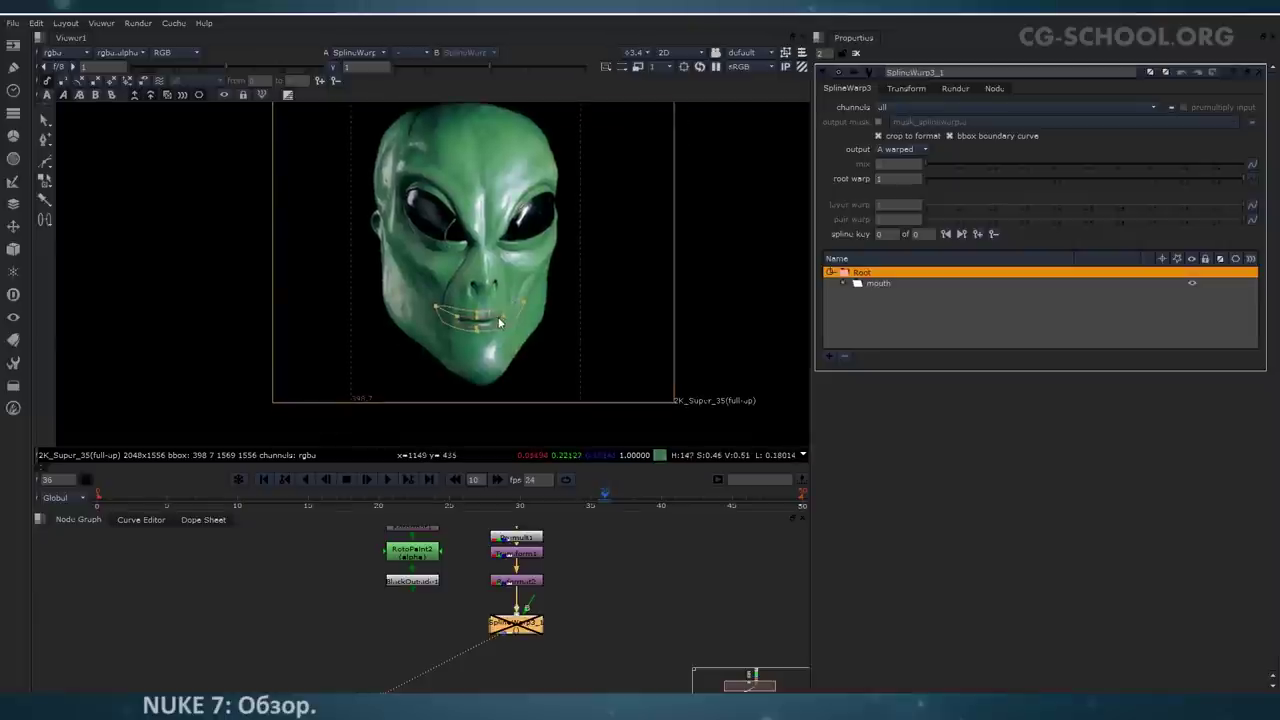
pyautogui.scroll(4, 493, 314)
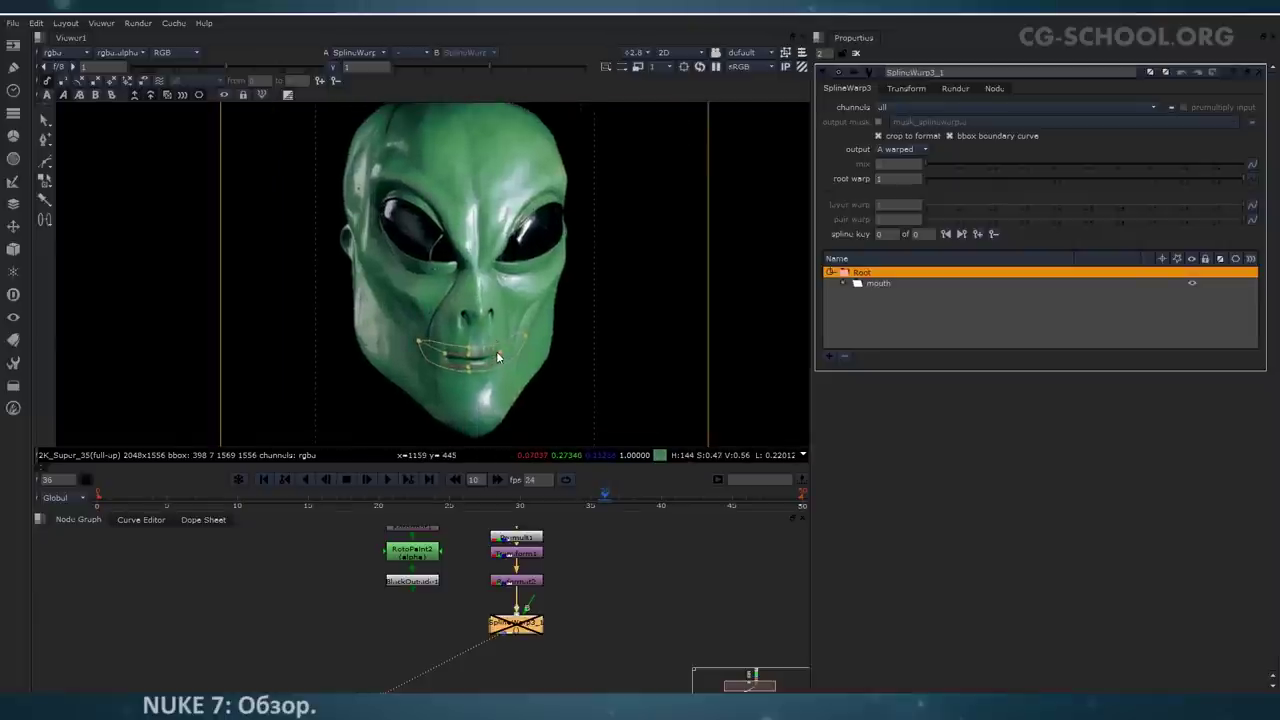
pyautogui.moveTo(469, 305); pyautogui.dragTo(483, 343, button='middle')
pyautogui.scroll(-2, 483, 348)
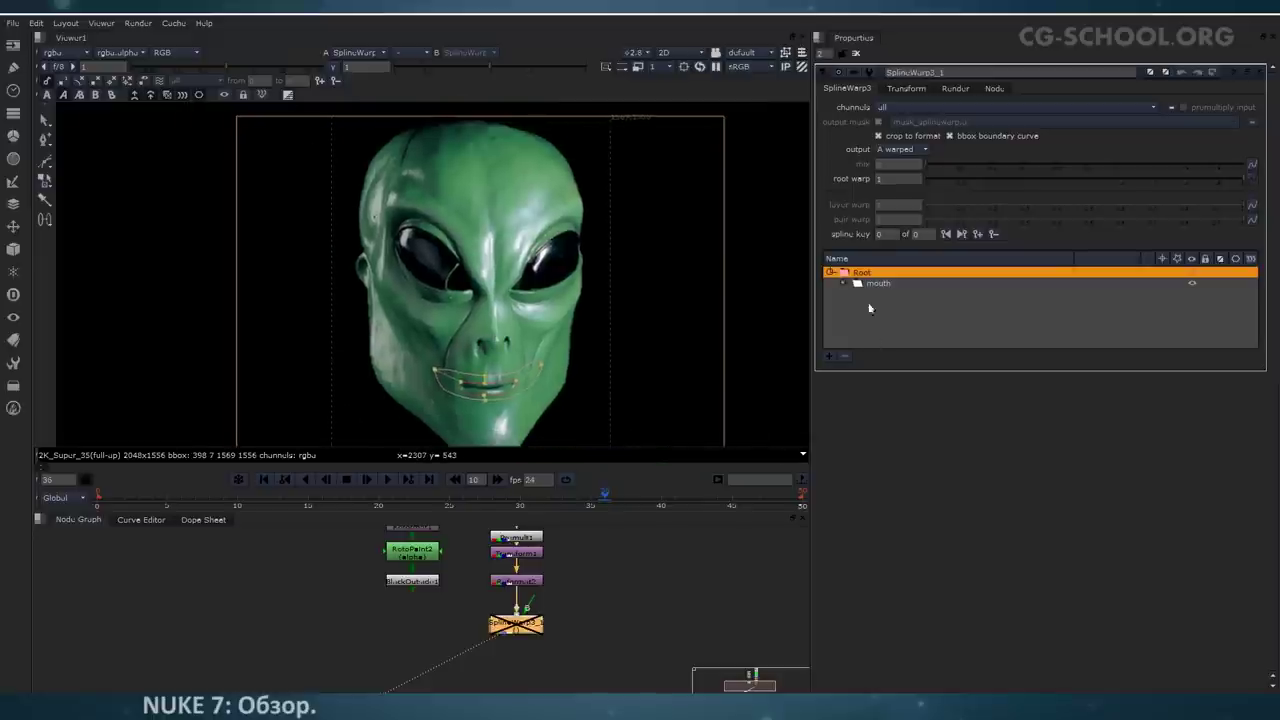
pyautogui.press('d')
# Step: Switch the output to the unwarped A image and maximize the viewer with the whole head framed
pyautogui.moveTo(507, 292); pyautogui.dragTo(533, 274, button='middle')
pyautogui.click(42, 95)
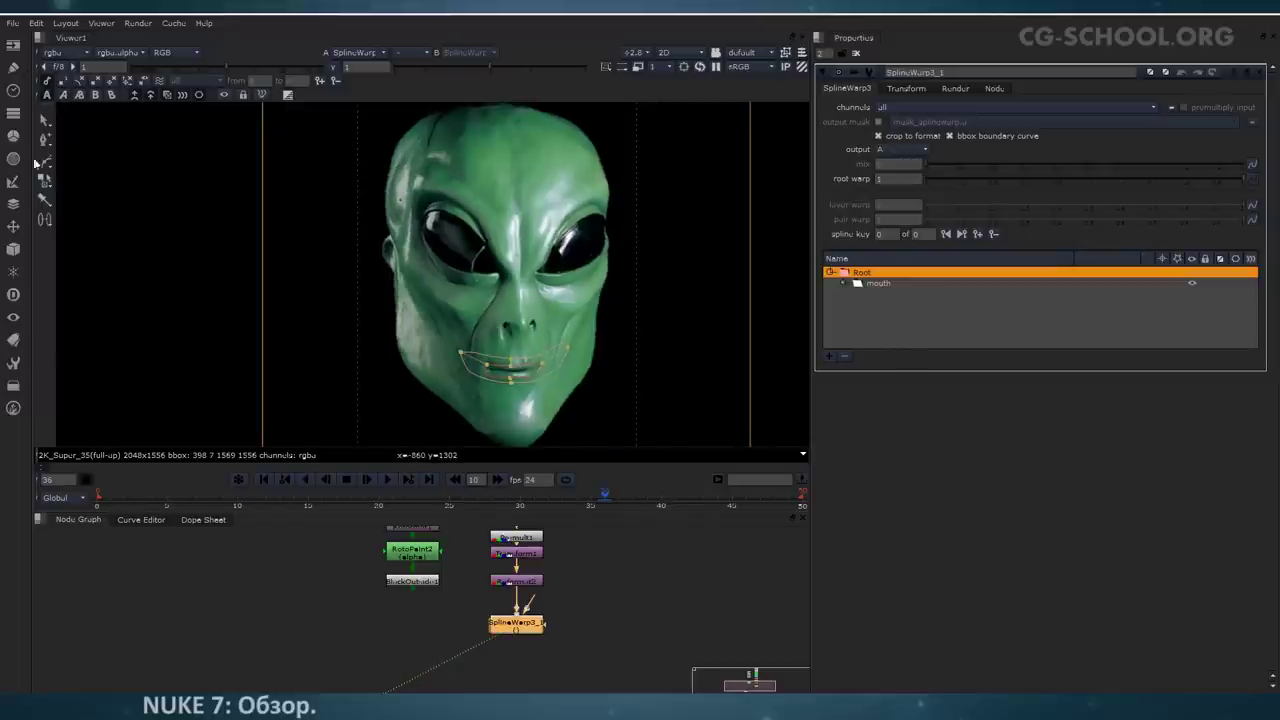
pyautogui.moveTo(446, 289); pyautogui.dragTo(445, 315, button='middle')
pyautogui.press('space')
pyautogui.moveTo(601, 305); pyautogui.dragTo(669, 250, button='middle')
pyautogui.scroll(1, 556, 335)
pyautogui.moveTo(555, 332); pyautogui.dragTo(688, 243, button='middle')
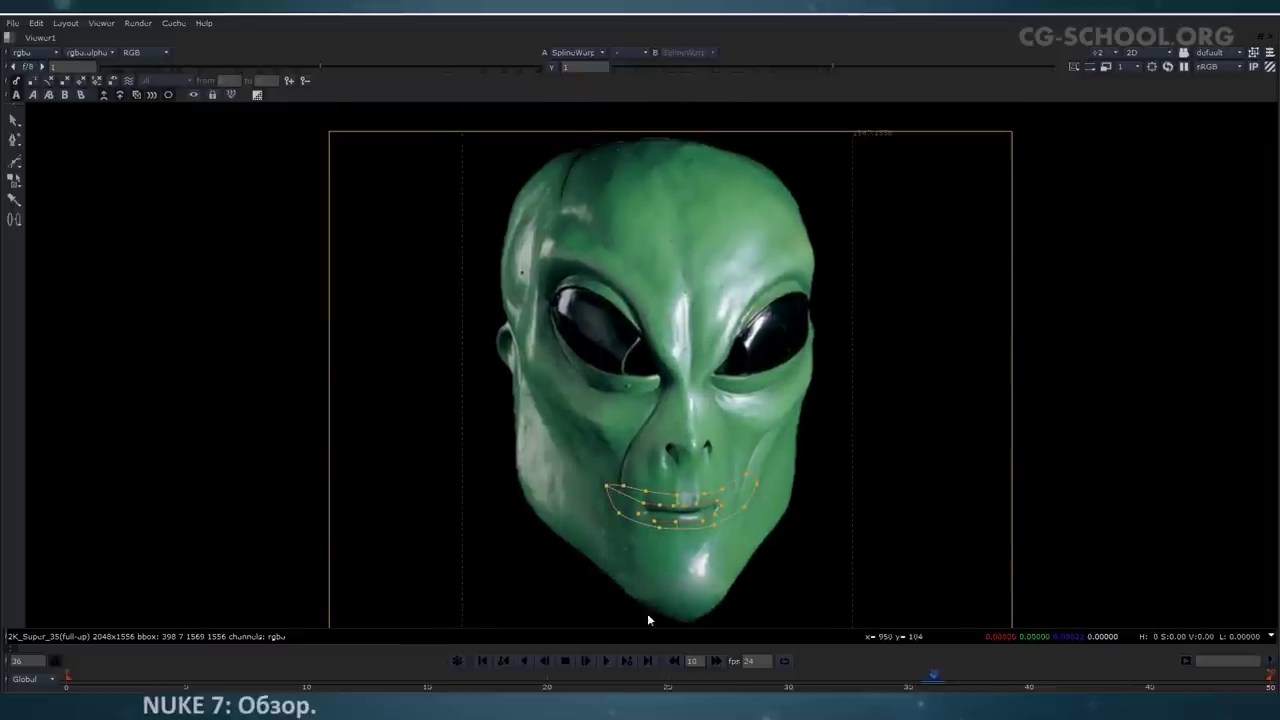
# Step: Draw a Bezier along the head's outline from the chin up the left side, around the ear, to the upper temple
pyautogui.click(626, 596)
pyautogui.click(607, 576)
pyautogui.click(530, 508)
pyautogui.click(514, 478)
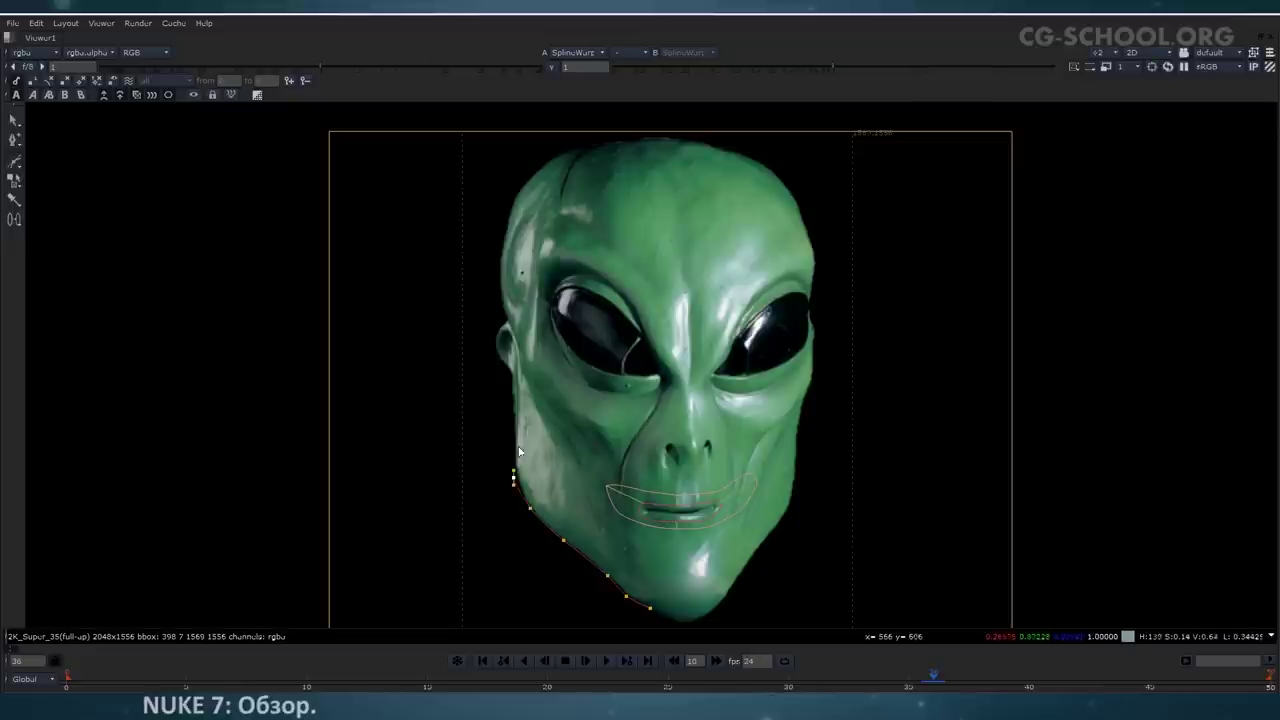
pyautogui.click(510, 400)
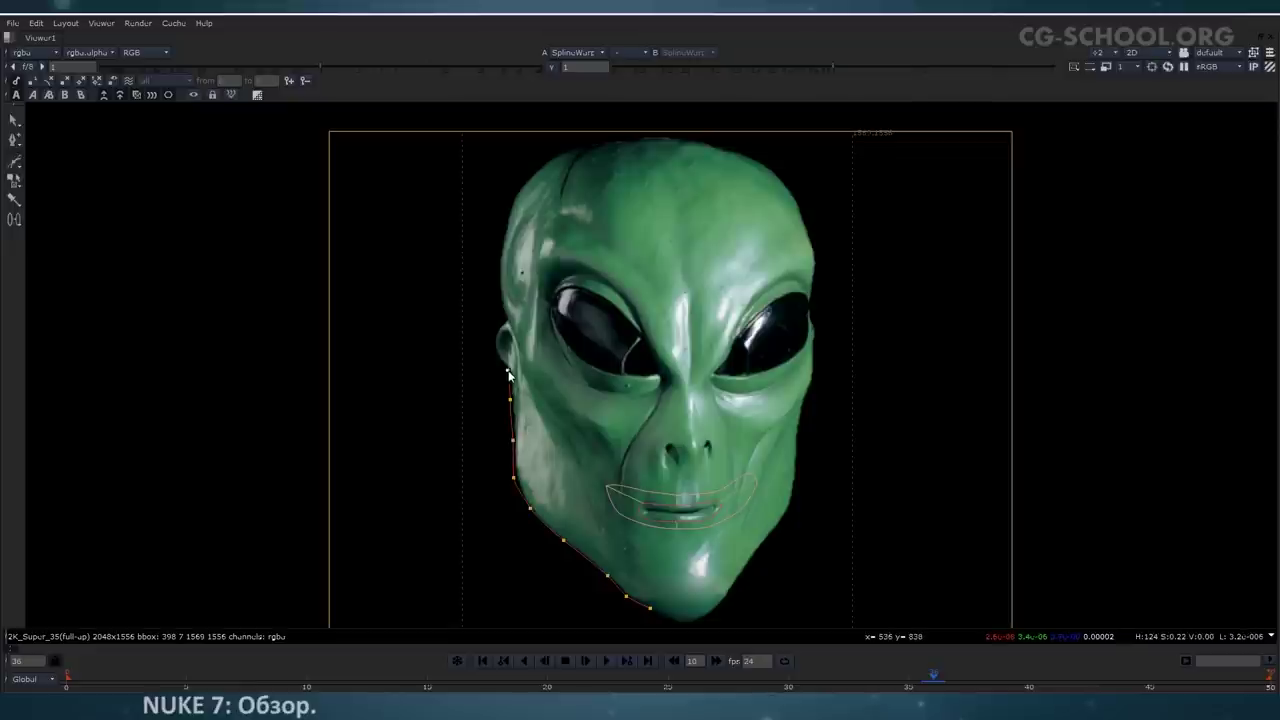
pyautogui.click(505, 322)
pyautogui.click(501, 293)
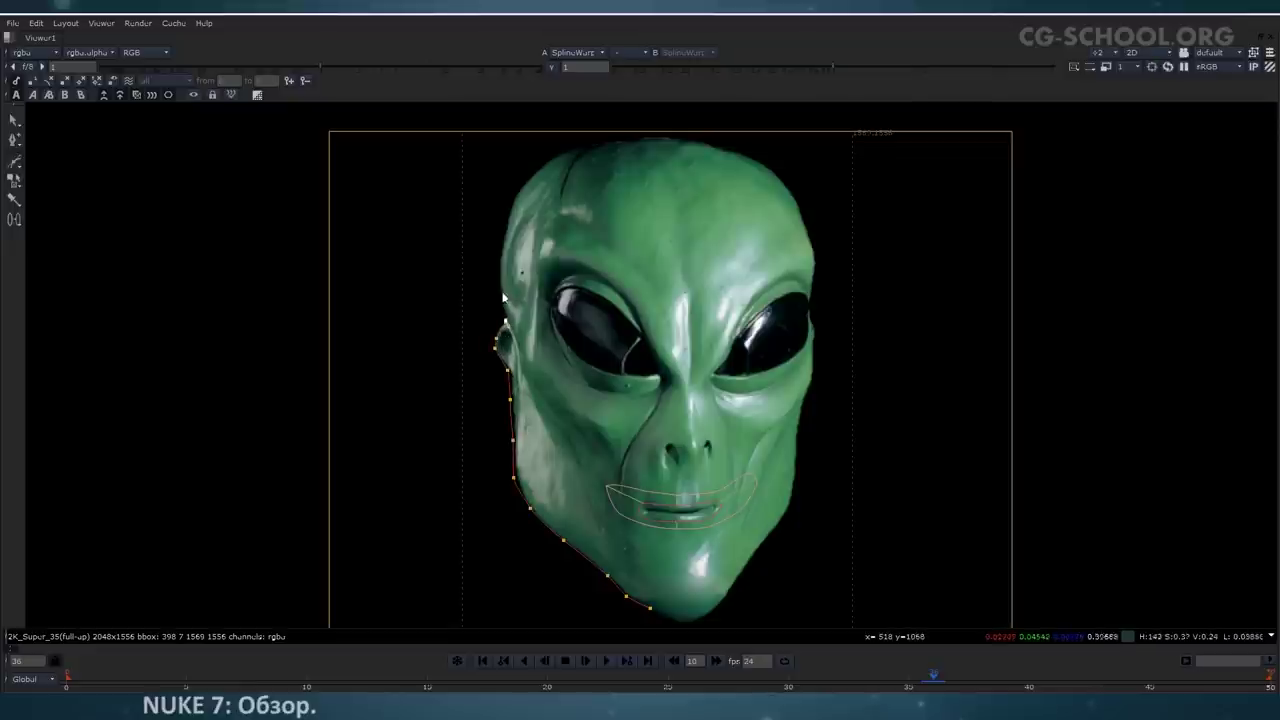
pyautogui.click(502, 220)
pyautogui.click(510, 206)
# Step: Continue the outline curve over the top of the head and down the right side, closing it at the chin
pyautogui.click(722, 147)
pyautogui.click(791, 189)
pyautogui.click(813, 277)
pyautogui.click(812, 308)
pyautogui.click(811, 366)
pyautogui.click(806, 398)
pyautogui.click(797, 445)
pyautogui.click(797, 470)
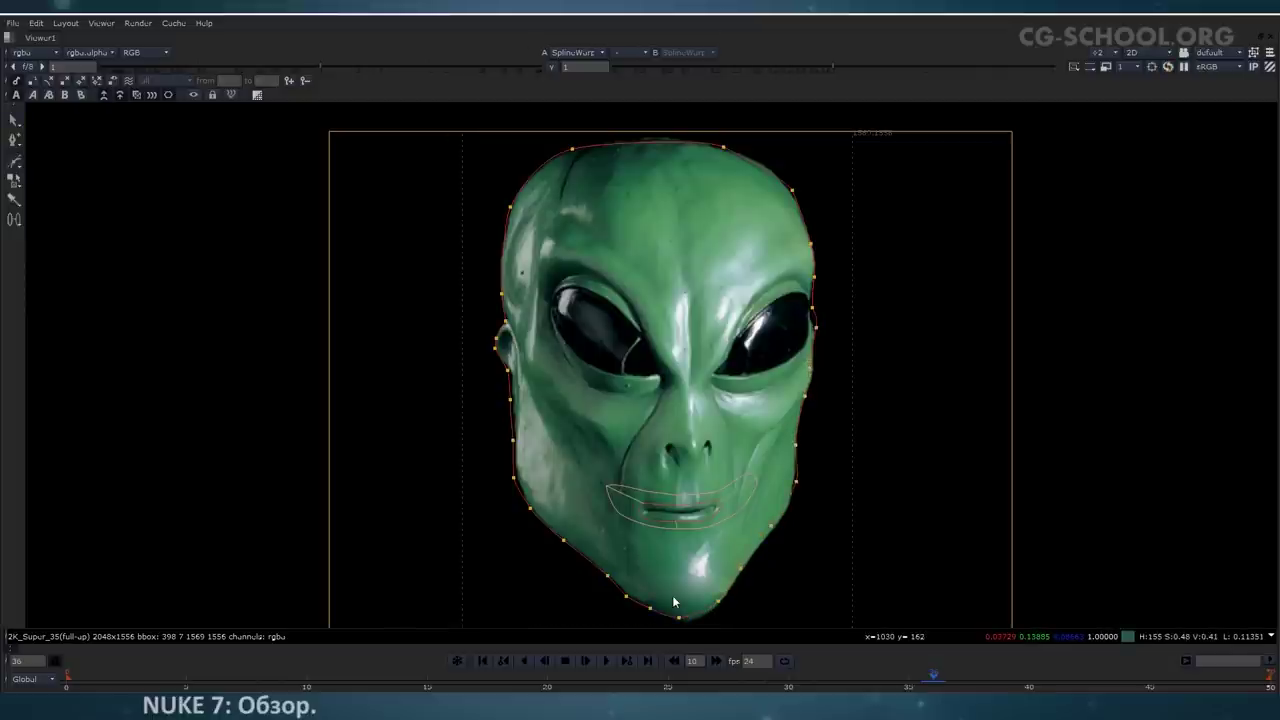
# Step: Refine the outline curve's shape at the crown and check its points around the chin
pyautogui.moveTo(693, 137); pyautogui.dragTo(678, 130)
pyautogui.moveTo(771, 360); pyautogui.dragTo(758, 354, button='middle')
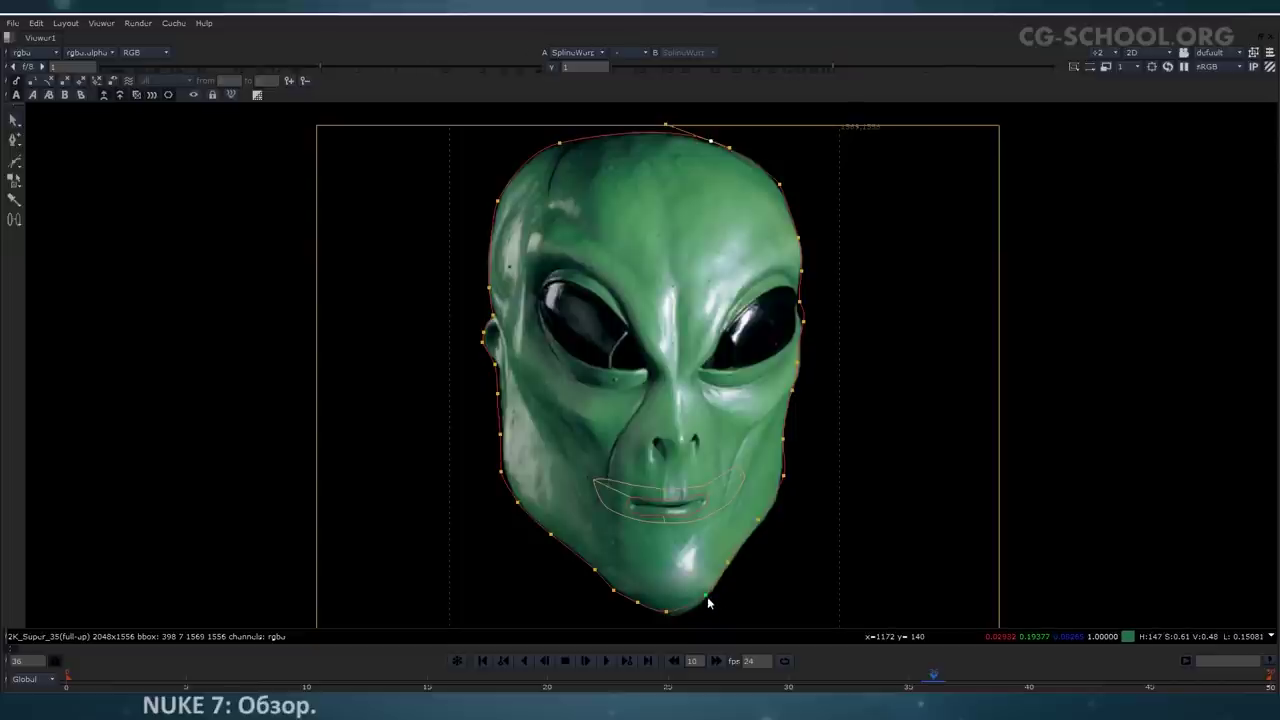
pyautogui.click(667, 613)
pyautogui.click(615, 591)
pyautogui.moveTo(832, 337); pyautogui.dragTo(785, 286, button='middle')
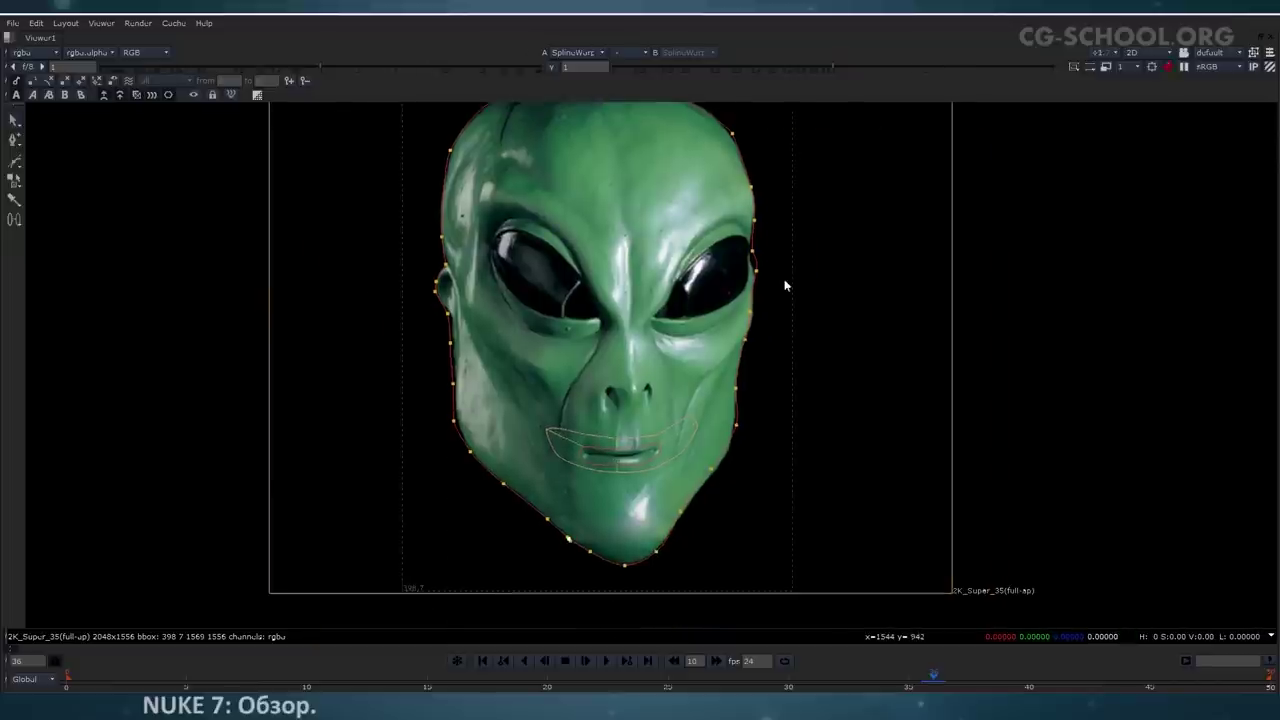
# Step: Add two points to the outline beside the right-hand eye, nudge them onto the head's edge, and restore the full workspace layout
pyautogui.scroll(4, 785, 286)
pyautogui.keyDown('ctrl'); pyautogui.keyDown('alt'); pyautogui.click(718, 229); pyautogui.keyUp('alt'); pyautogui.keyUp('ctrl')
pyautogui.keyDown('ctrl'); pyautogui.keyDown('alt'); pyautogui.click(725, 313); pyautogui.keyUp('alt'); pyautogui.keyUp('ctrl')
pyautogui.moveTo(727, 315); pyautogui.dragTo(726, 320)
pyautogui.moveTo(715, 227); pyautogui.dragTo(712, 229)
pyautogui.scroll(-5, 714, 248)
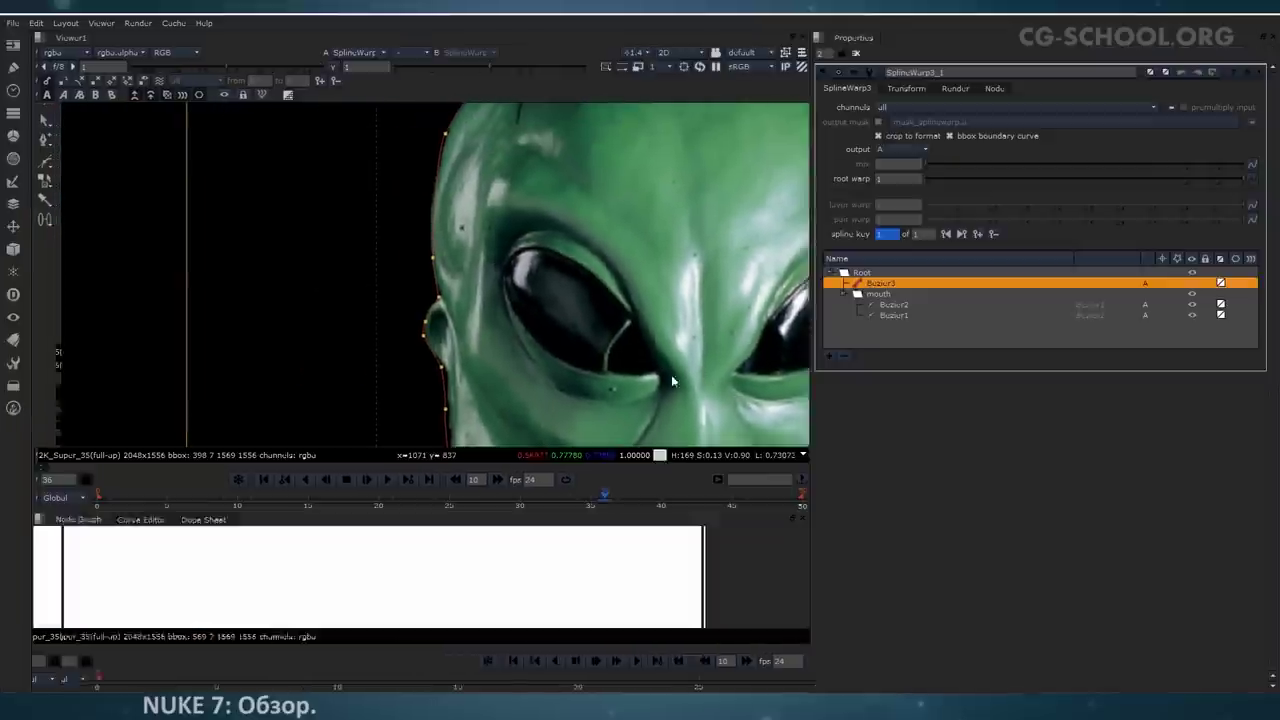
pyautogui.scroll(-5, 594, 334)
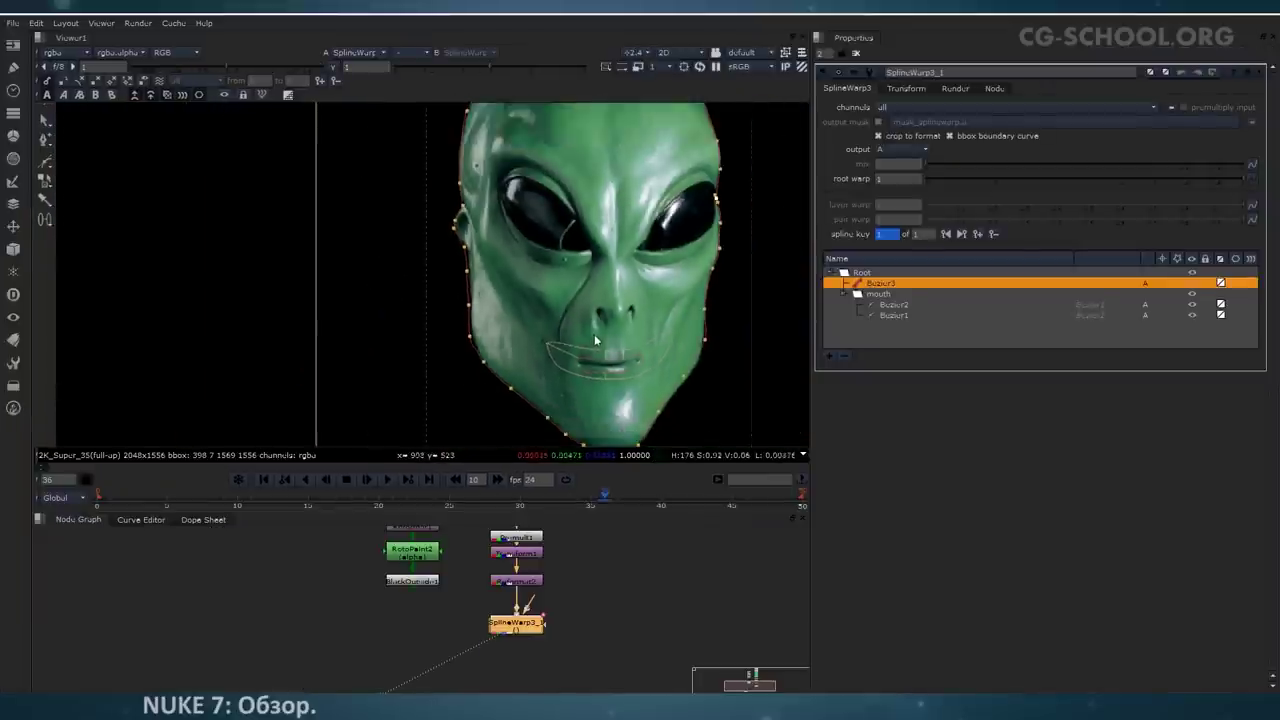
pyautogui.scroll(-2, 594, 334)
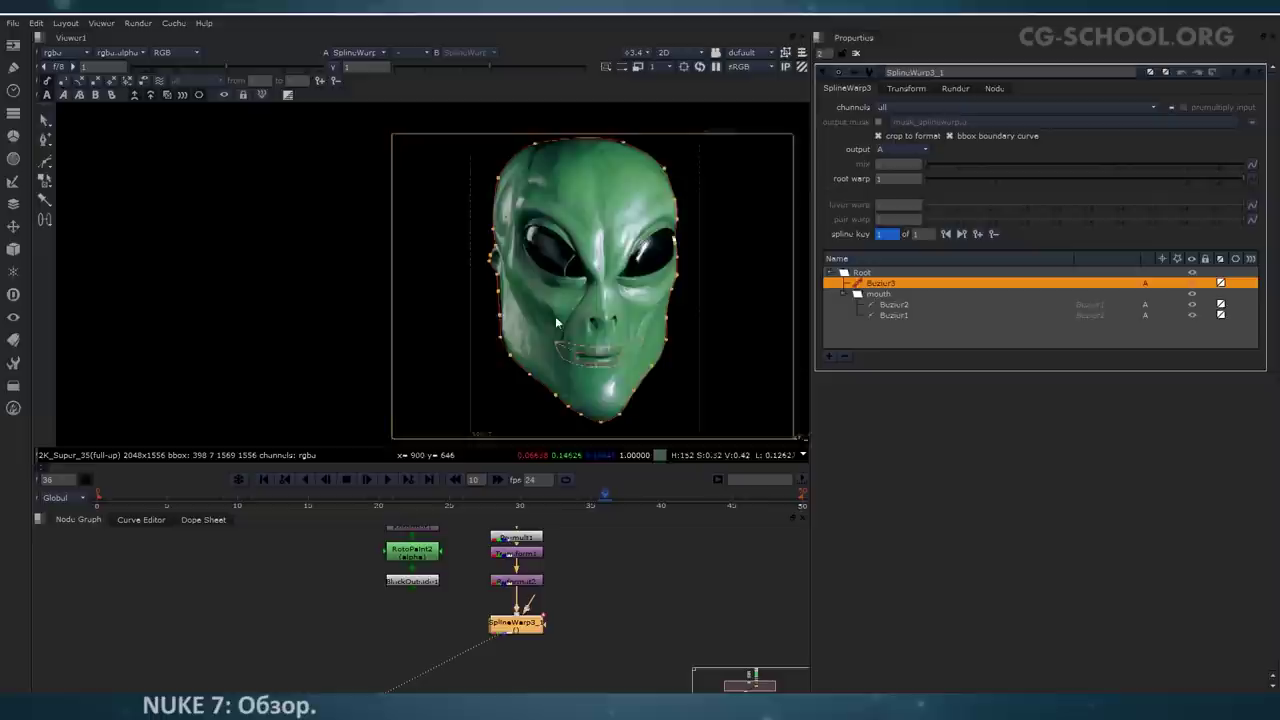
# Step: Enable the boundary curve setting for the head outline, Bezier3, in the SplineWarp curve list
pyautogui.click(1236, 284)
pyautogui.click(1236, 285)
pyautogui.click(1237, 285)
pyautogui.moveTo(646, 264); pyautogui.dragTo(612, 251, button='middle')
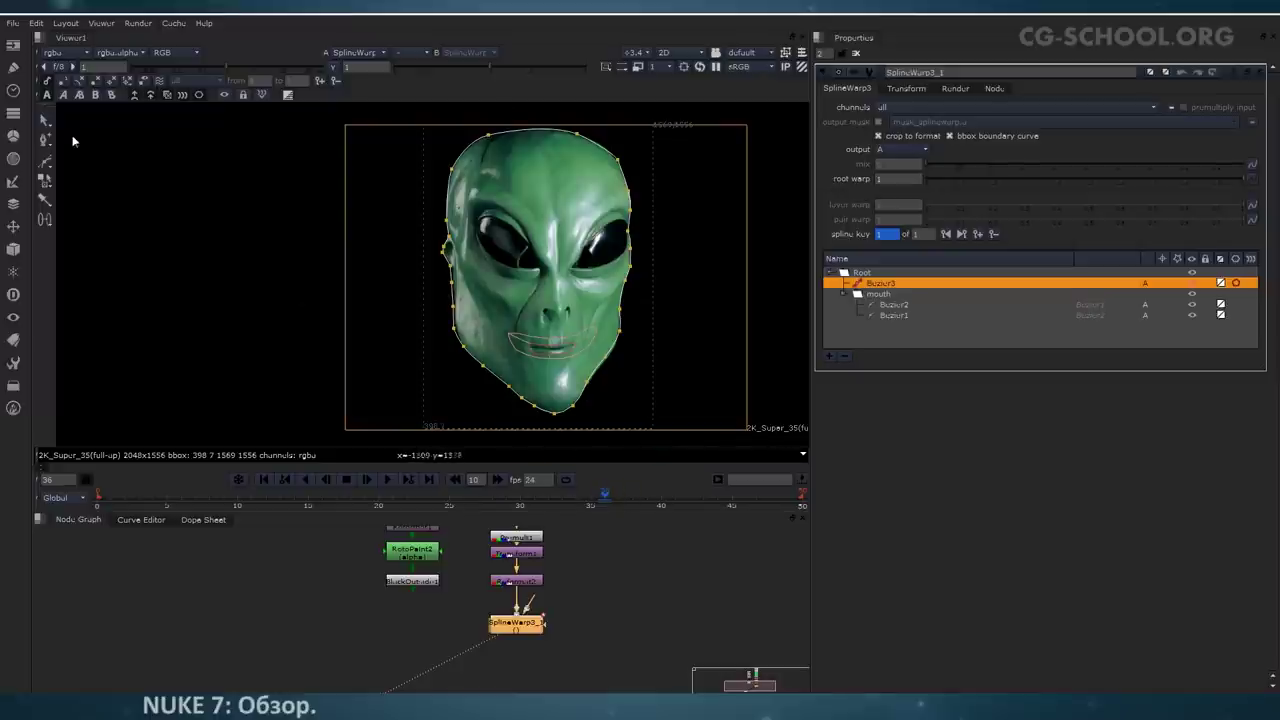
# Step: Compare the A and A warped outputs repeatedly to check the head outline against the smile warp, ending on A warped
pyautogui.click(61, 95)
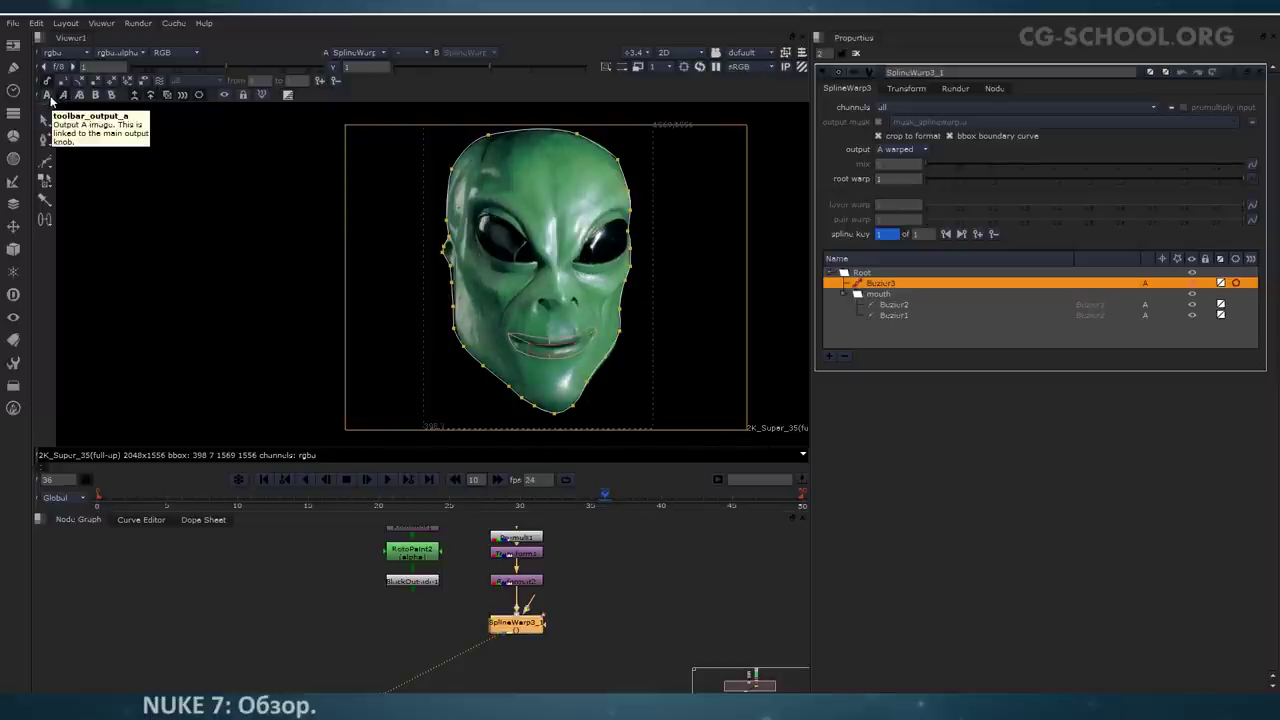
pyautogui.click(46, 95)
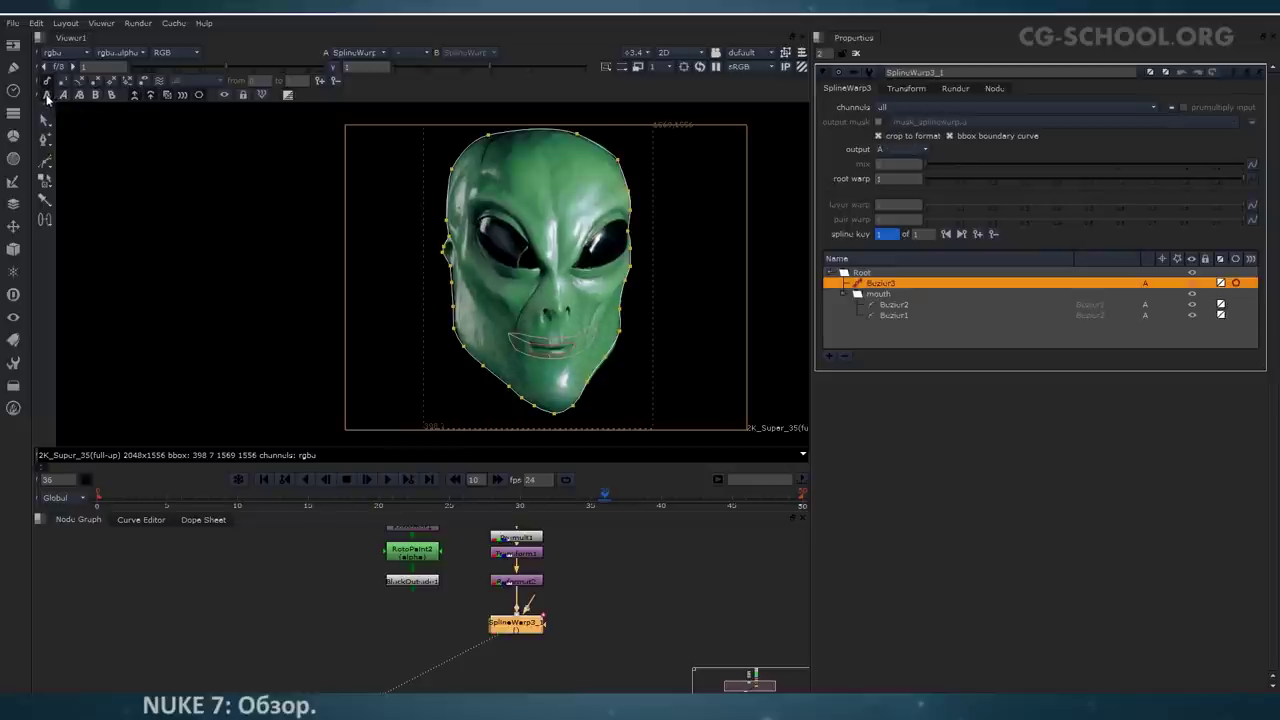
pyautogui.click(61, 94)
pyautogui.click(49, 94)
pyautogui.click(66, 96)
pyautogui.click(49, 95)
pyautogui.click(64, 95)
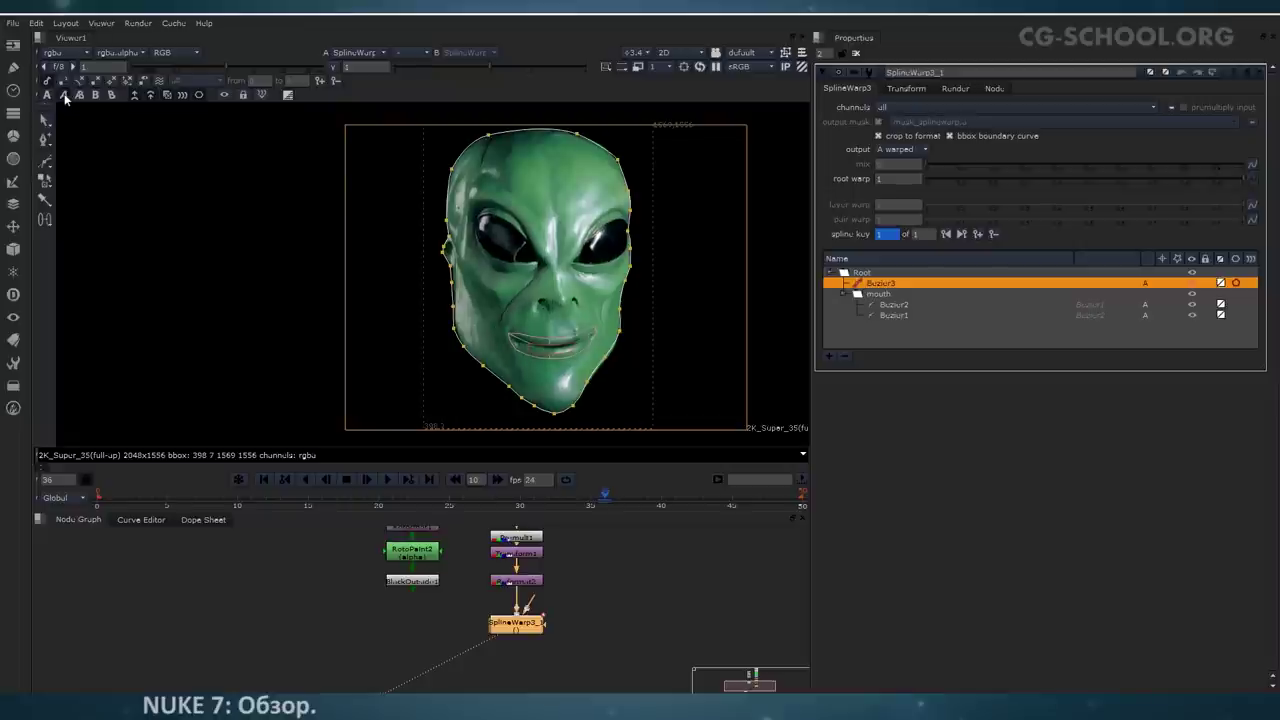
# Step: Examine the warped face up close from forehead to chin, comparing it once more with the unwarped A output
pyautogui.scroll(5, 519, 278)
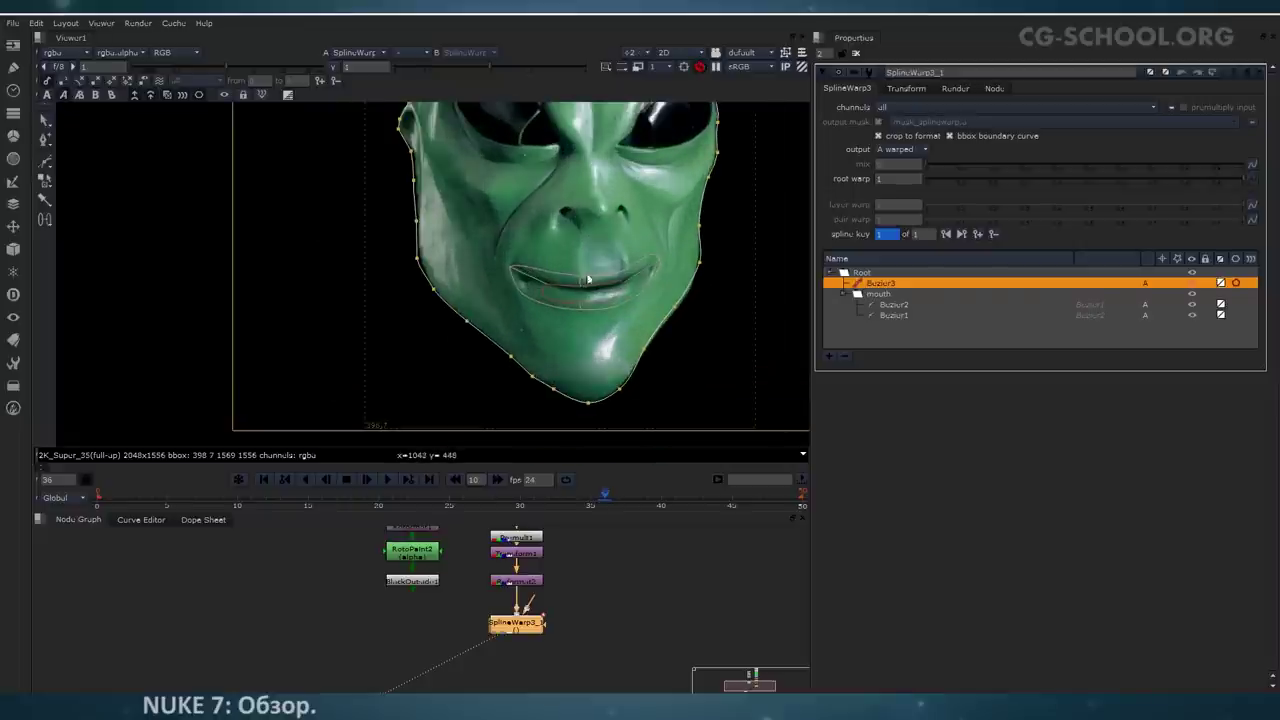
pyautogui.moveTo(626, 254)
pyautogui.mouseDown(button='middle')
pyautogui.moveTo(603, 275)
pyautogui.moveTo(630, 273)
pyautogui.mouseUp(button='middle')
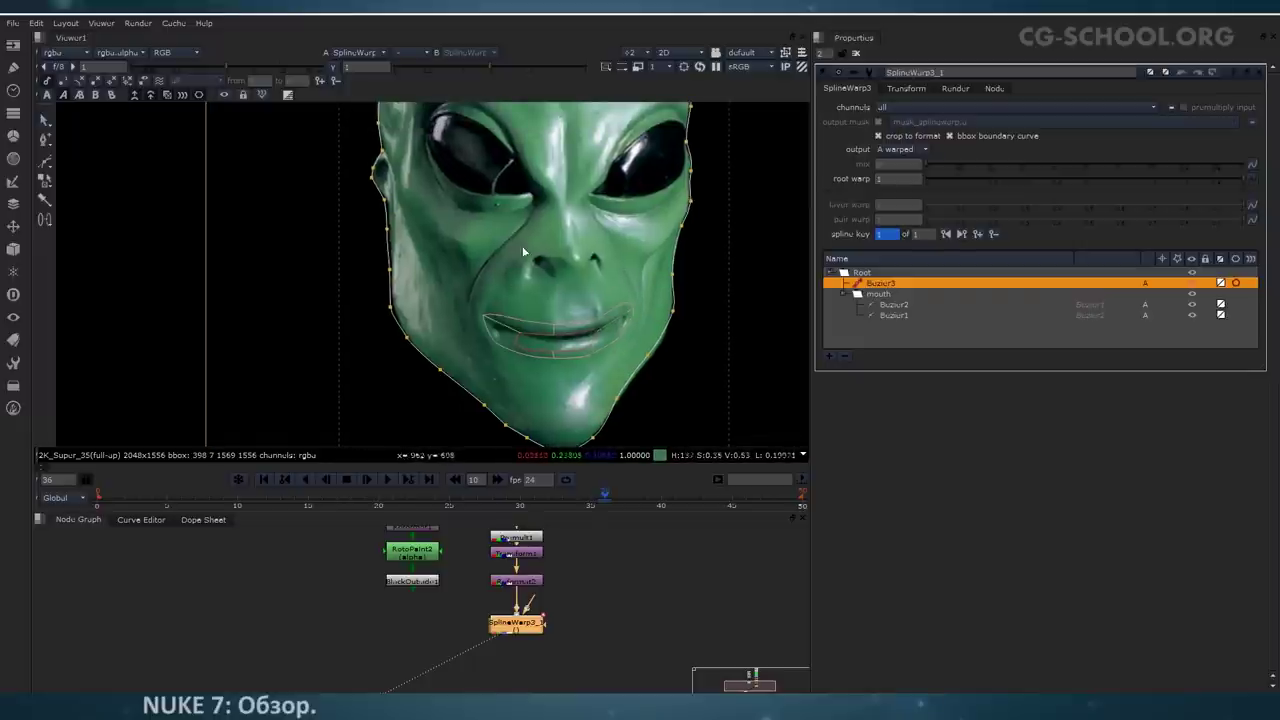
pyautogui.moveTo(530, 250); pyautogui.dragTo(537, 361, button='middle')
pyautogui.click(47, 95)
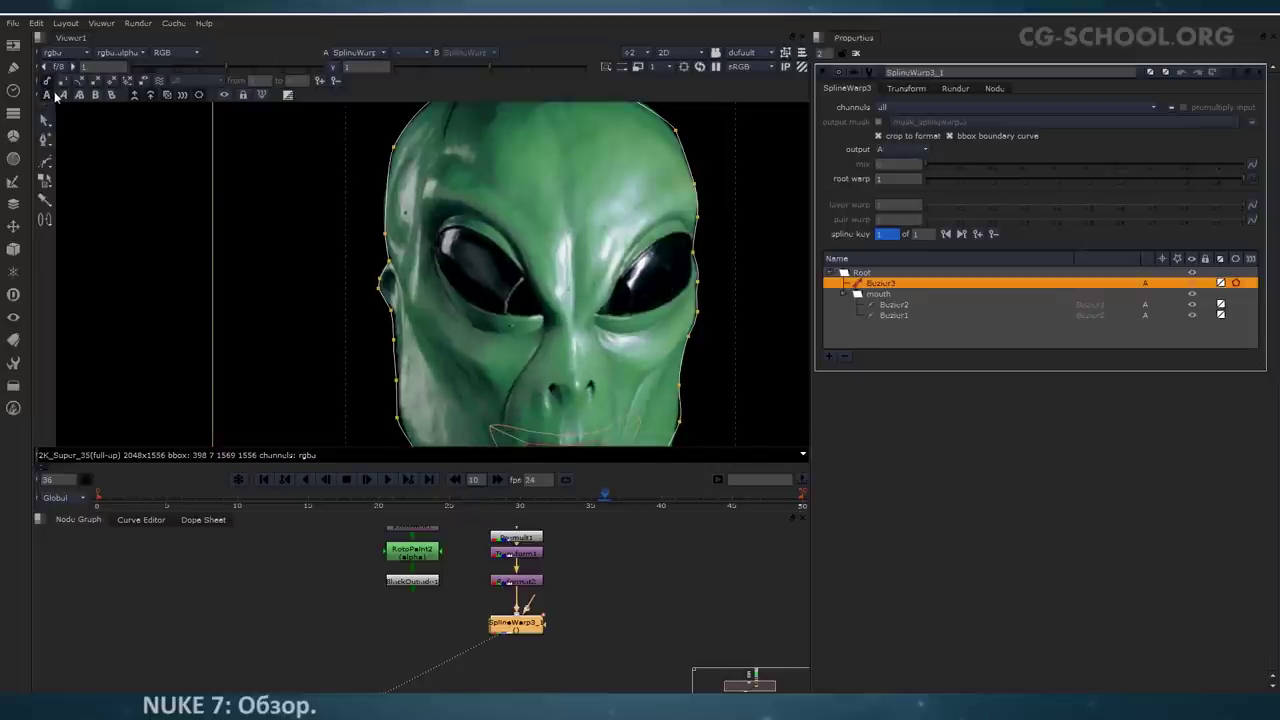
pyautogui.click(63, 95)
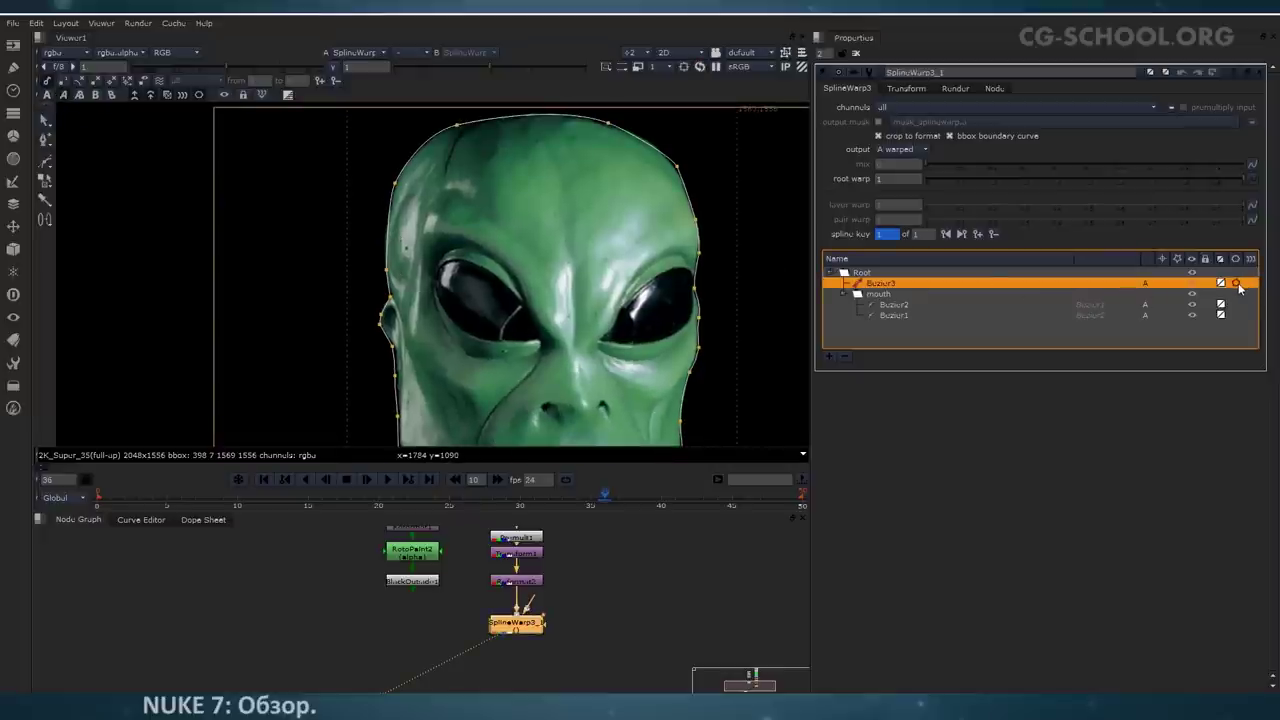
pyautogui.moveTo(536, 221); pyautogui.dragTo(528, 177, button='middle')
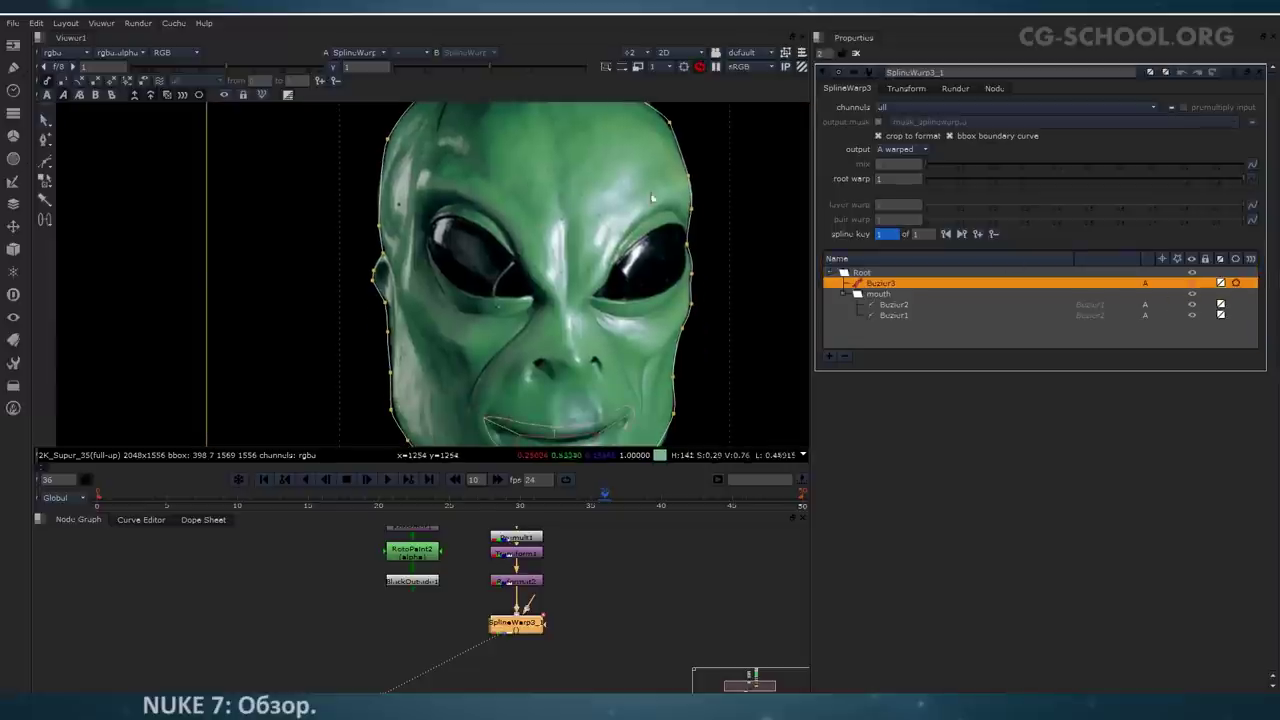
pyautogui.moveTo(679, 352); pyautogui.dragTo(659, 262, button='middle')
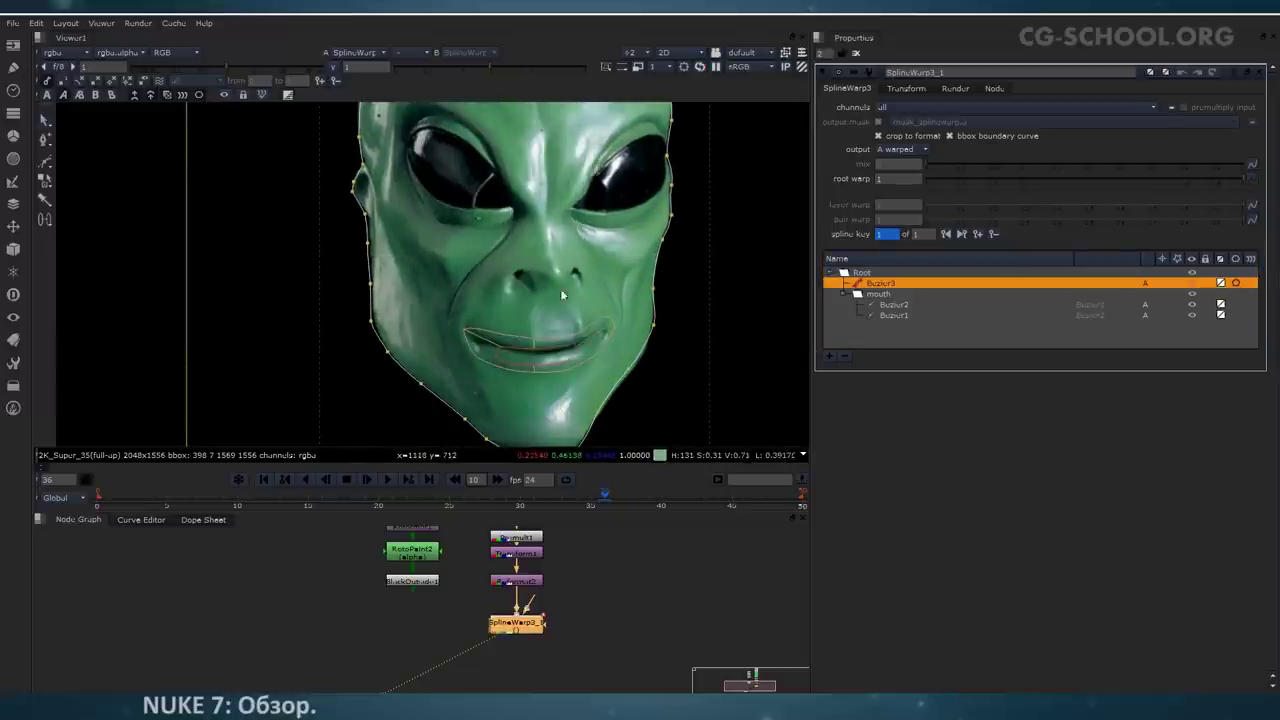
pyautogui.moveTo(548, 178); pyautogui.dragTo(564, 258, button='middle')
pyautogui.moveTo(560, 323); pyautogui.dragTo(570, 300, button='middle')
pyautogui.scroll(2, 560, 298)
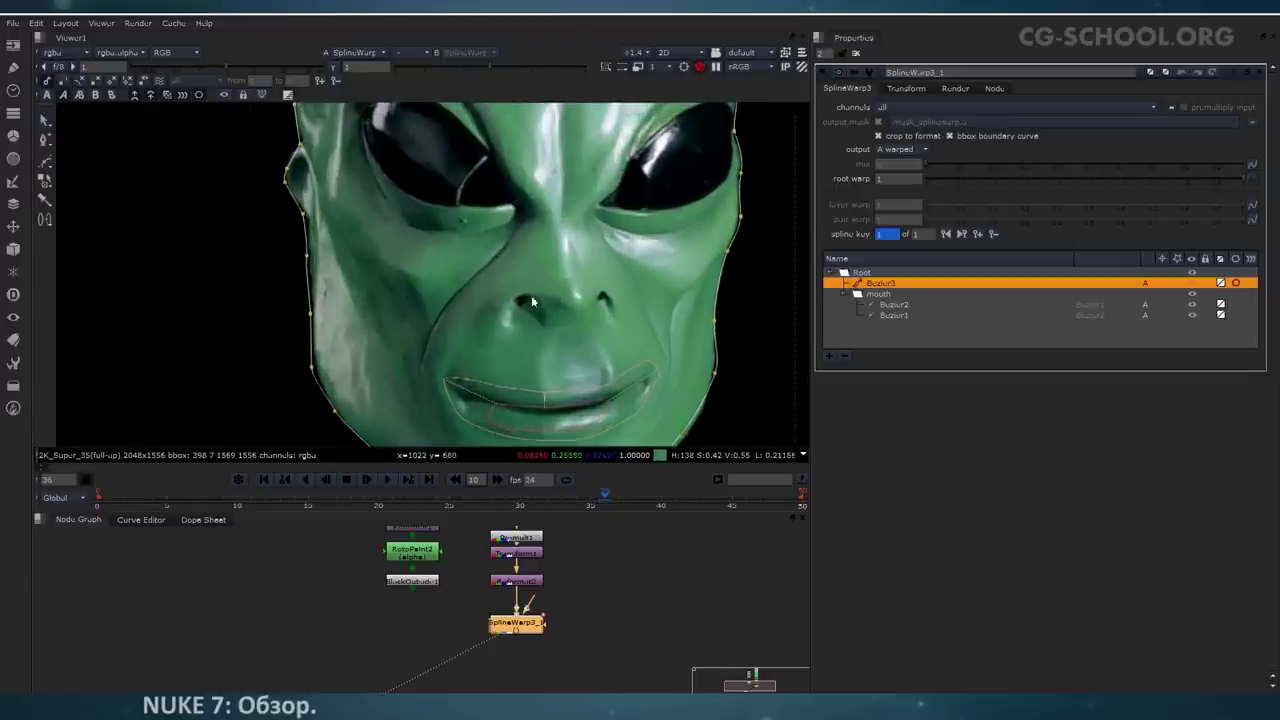
pyautogui.moveTo(531, 295); pyautogui.dragTo(509, 327, button='middle')
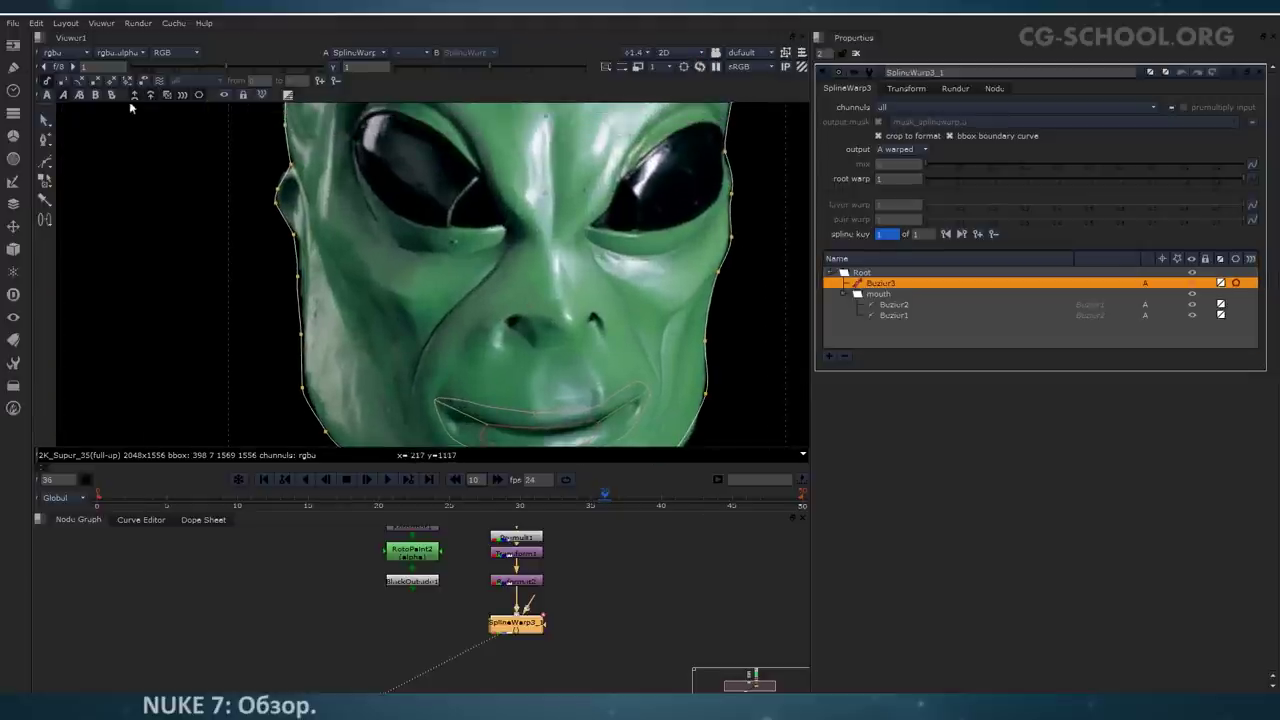
pyautogui.click(559, 349)
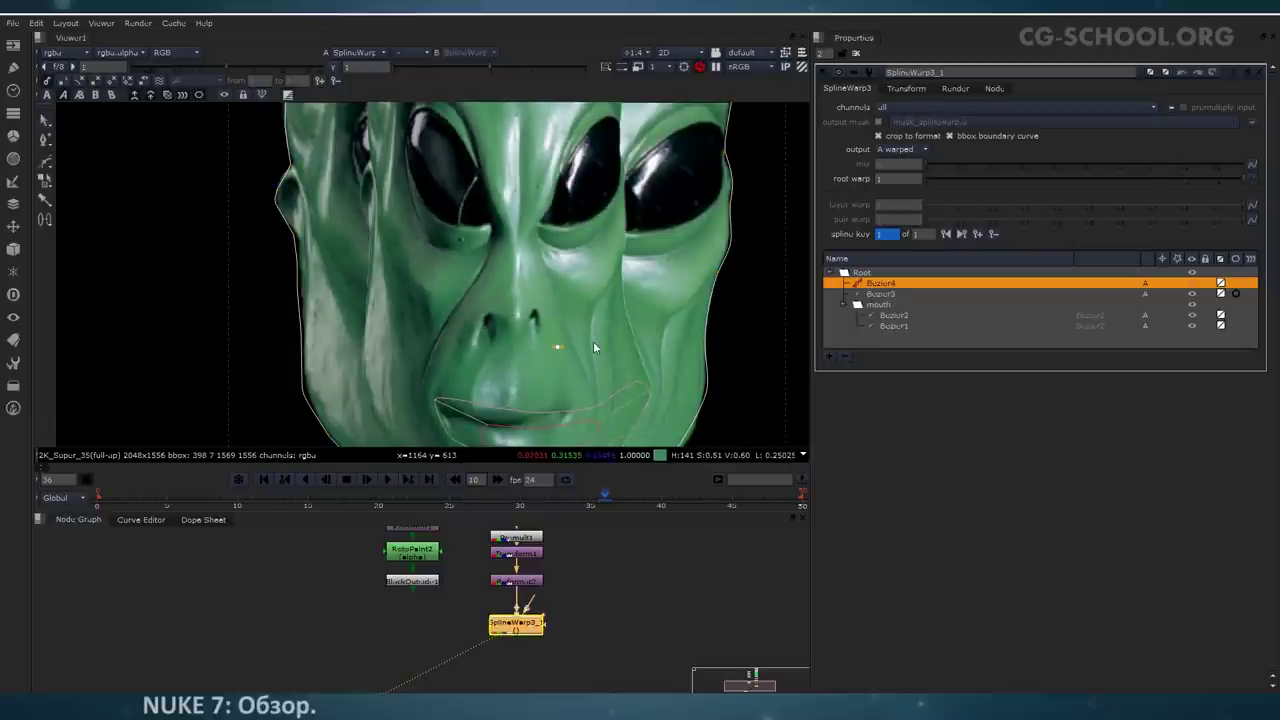
pyautogui.hotkey('ctrl', 'z')
pyautogui.hotkey('ctrl', 'z')
# Step: Switch the output to A and outline the nose with a new Bezier from the bridge to below the nostrils
pyautogui.click(48, 96)
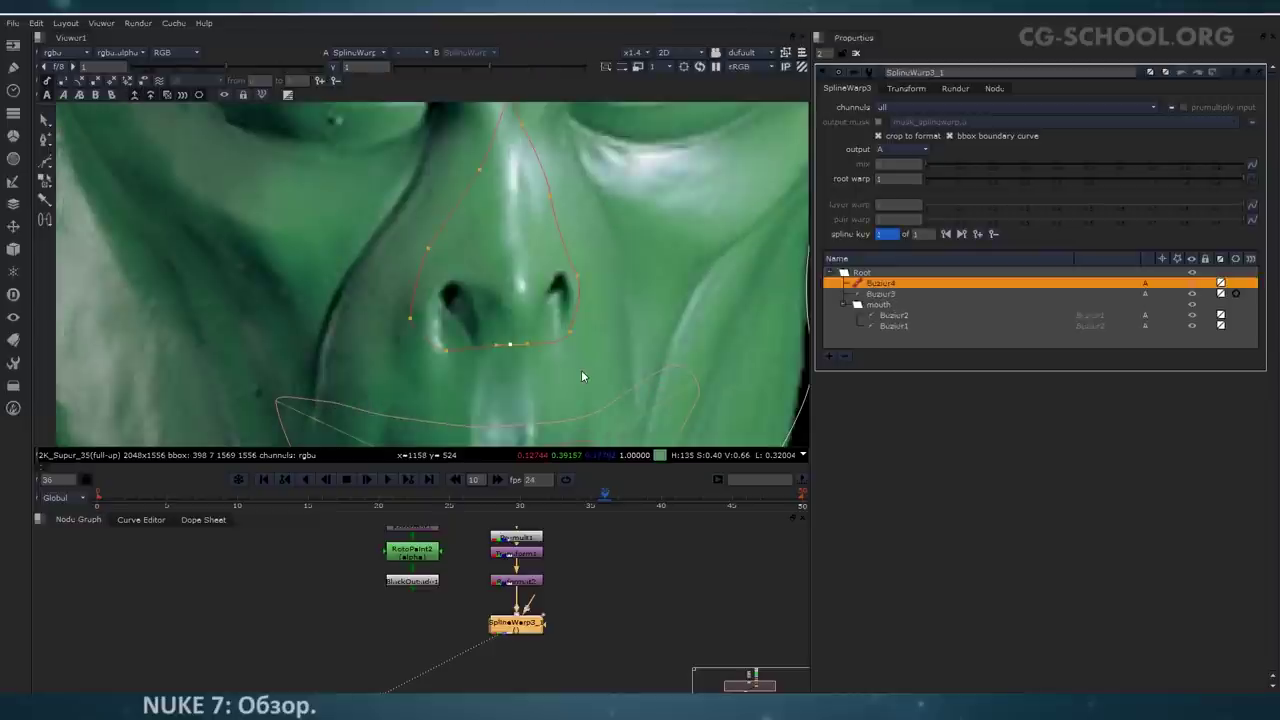
pyautogui.scroll(-5, 494, 356)
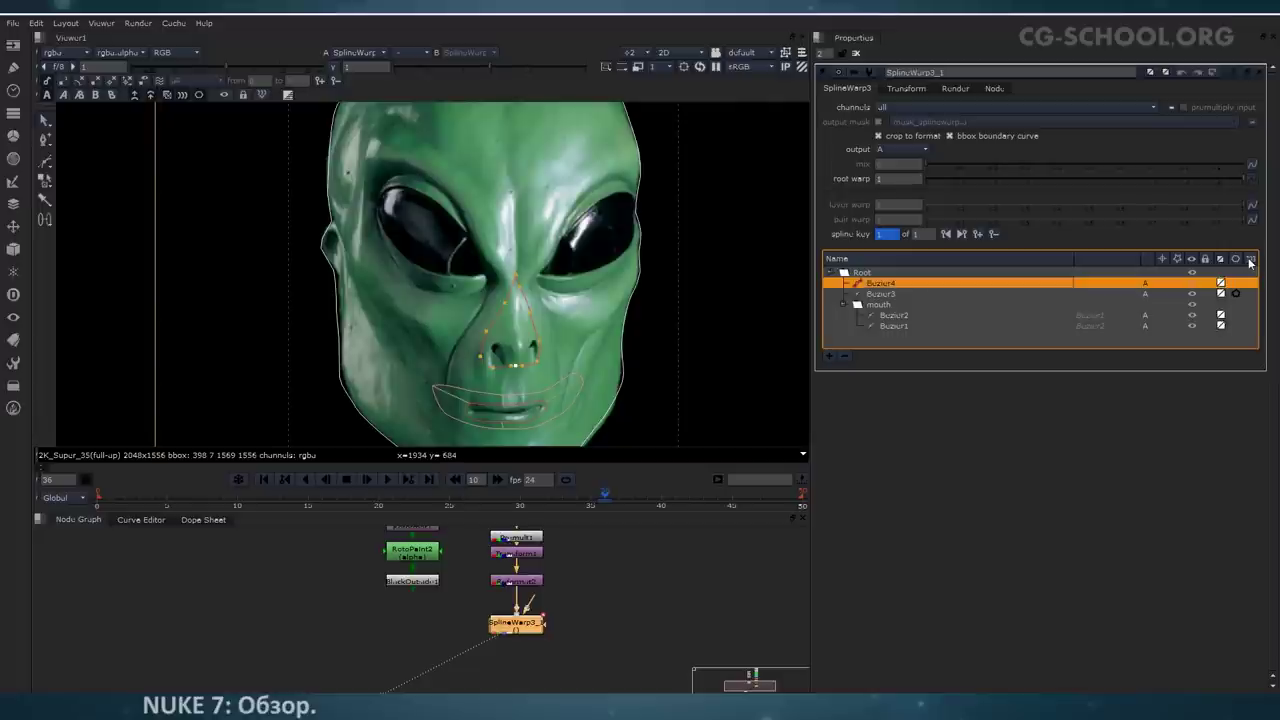
pyautogui.scroll(3, 565, 317)
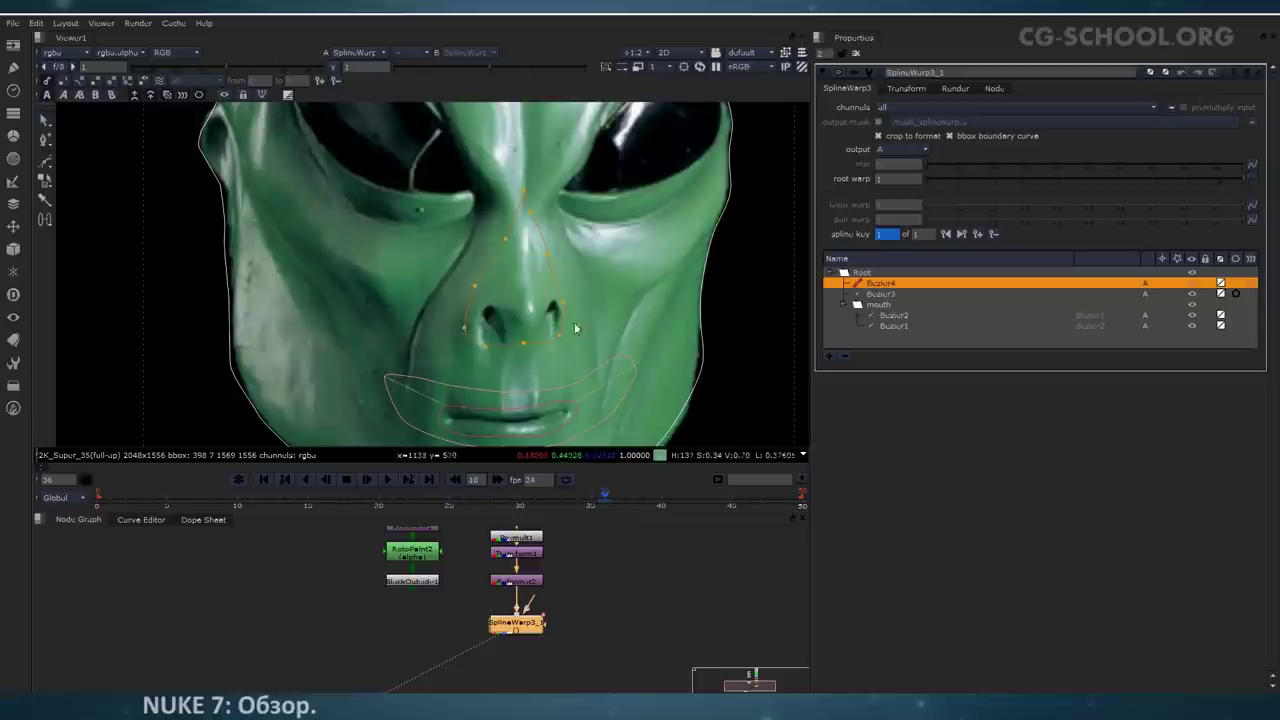
pyautogui.moveTo(514, 217); pyautogui.dragTo(497, 233, button='middle')
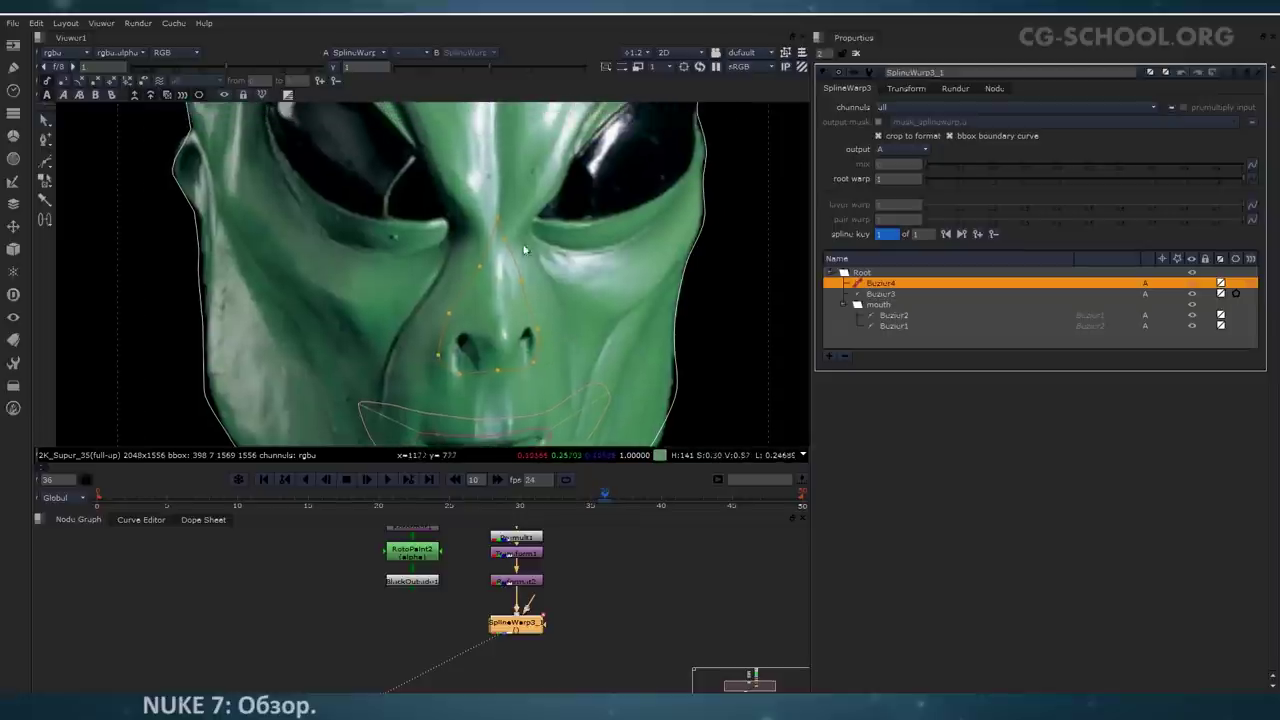
pyautogui.moveTo(507, 340); pyautogui.dragTo(518, 302, button='middle')
pyautogui.scroll(2, 509, 294)
pyautogui.scroll(-2, 518, 302)
pyautogui.scroll(-3, 518, 302)
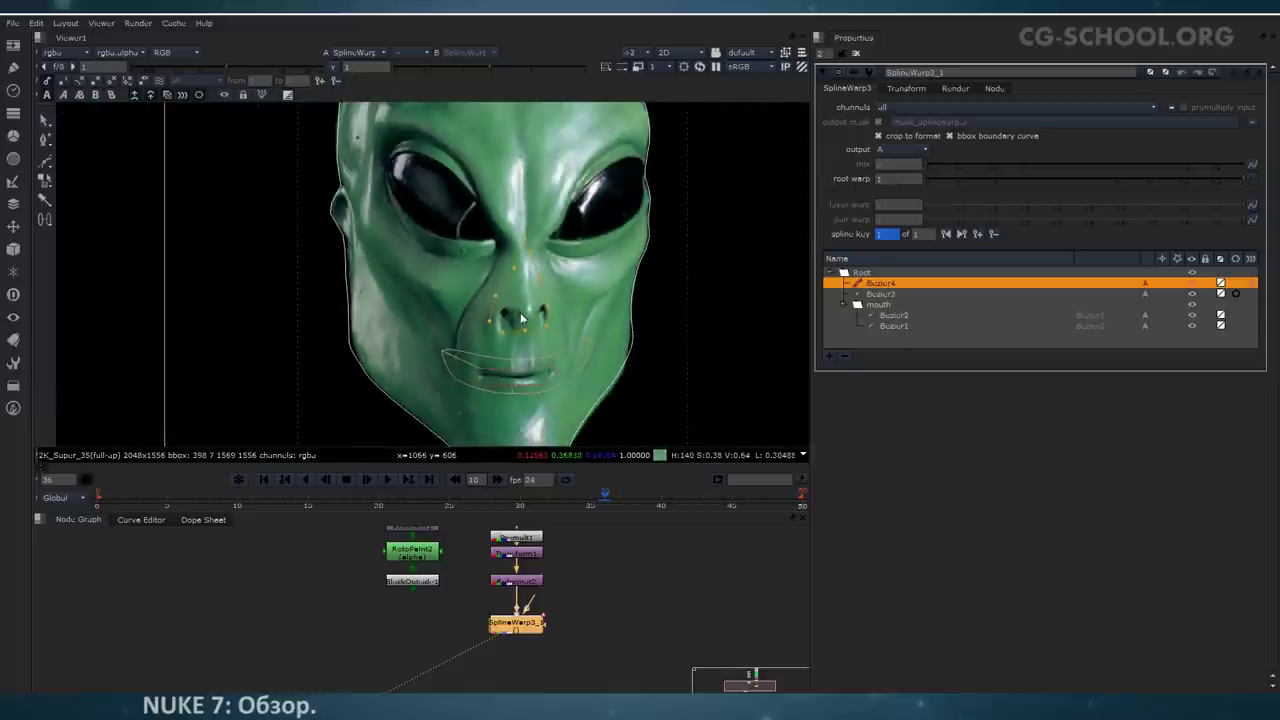
# Step: Compare the A warped and A outputs to examine the face around the new nose curve
pyautogui.click(63, 95)
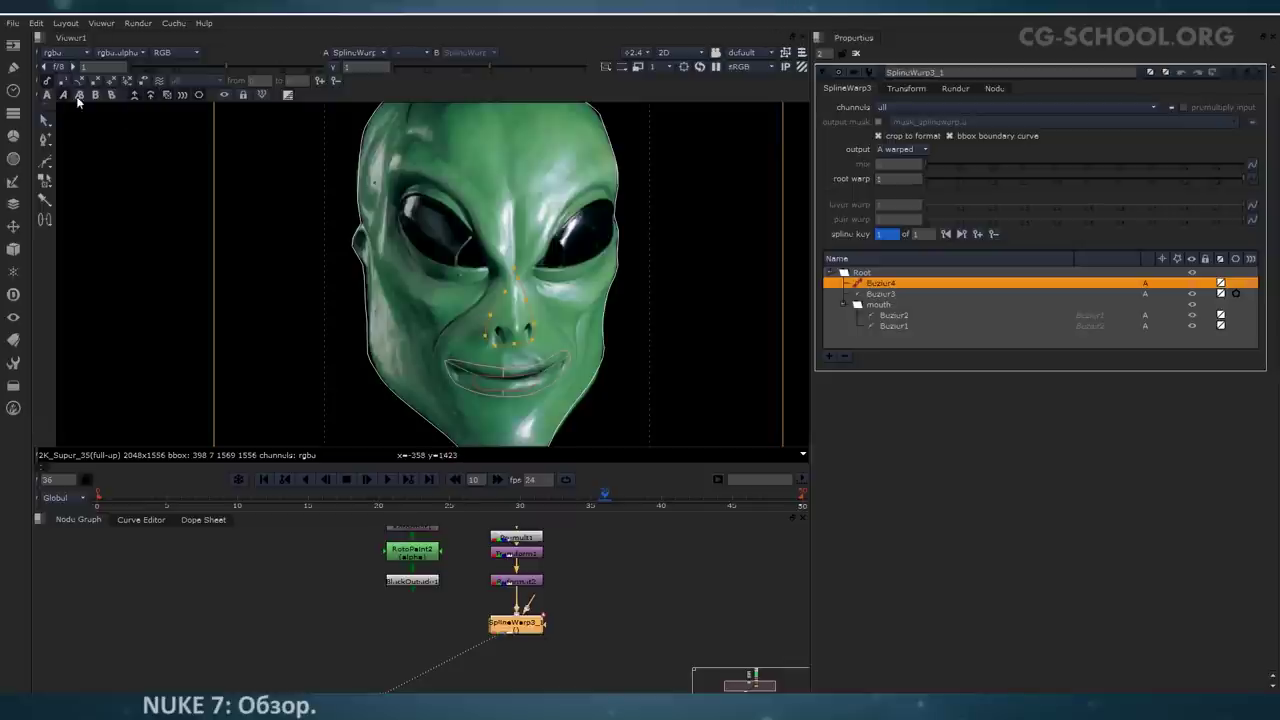
pyautogui.click(58, 93)
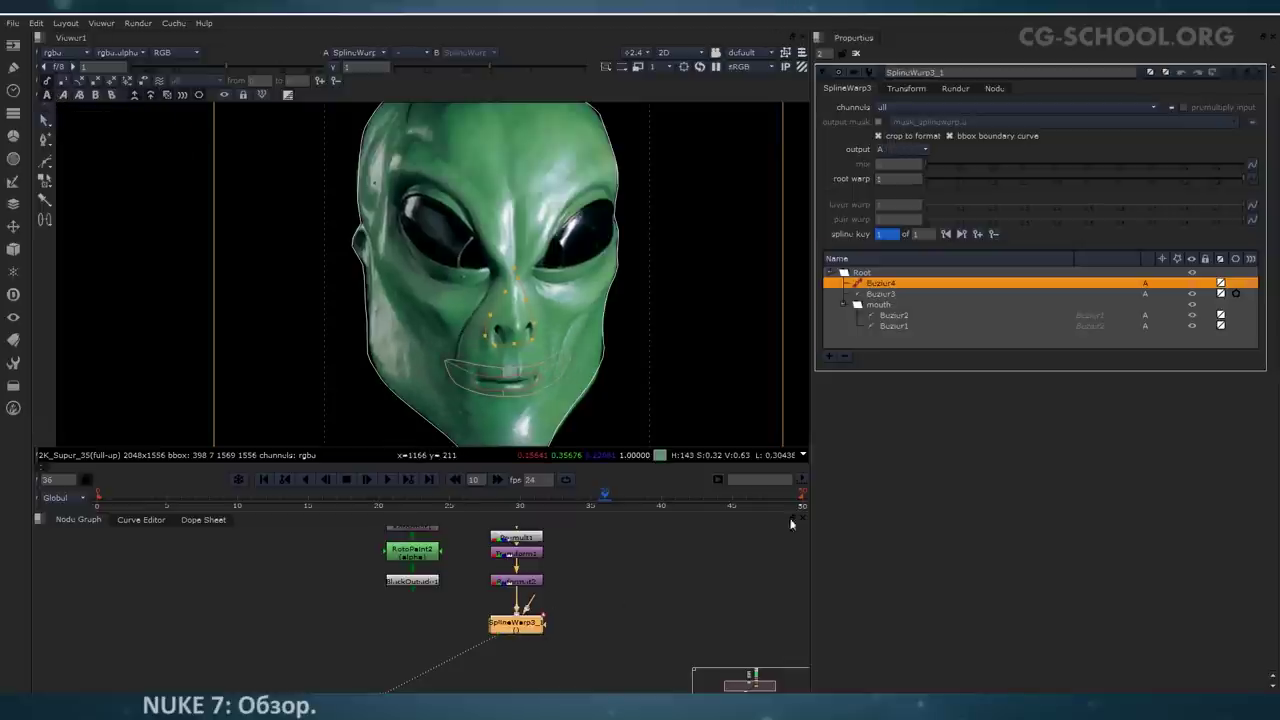
pyautogui.moveTo(532, 298); pyautogui.dragTo(534, 336, button='middle')
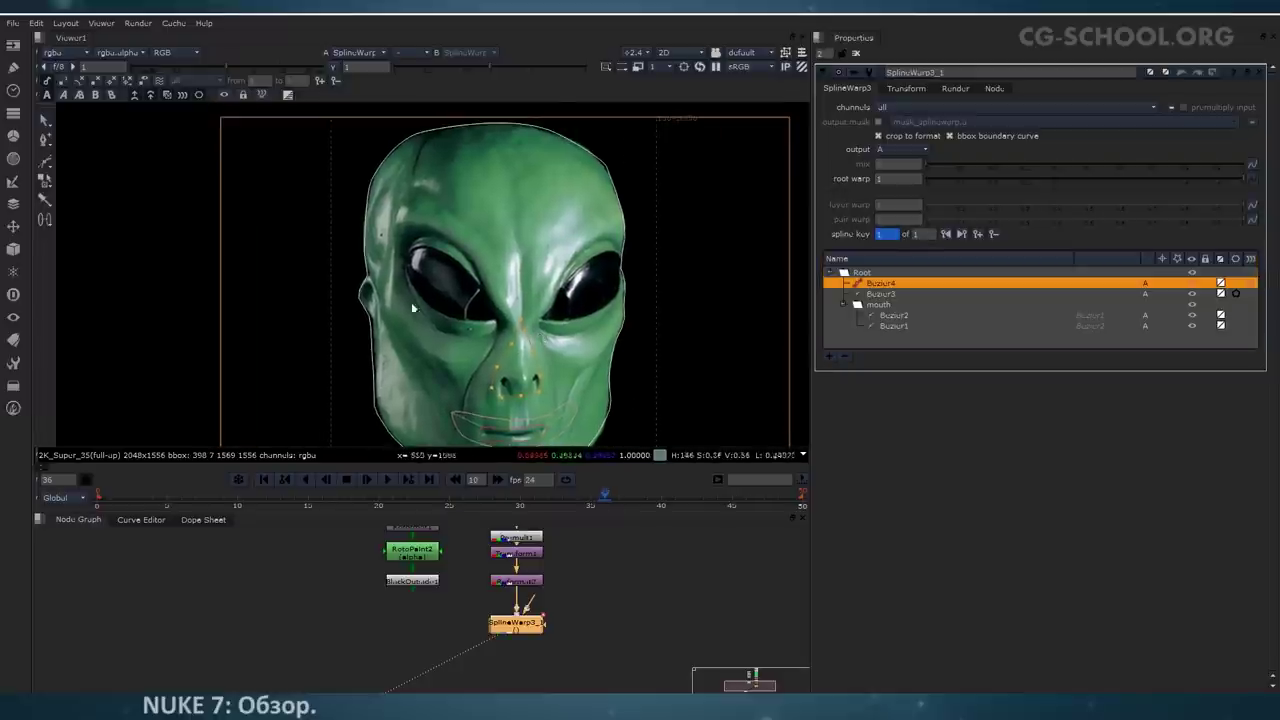
pyautogui.moveTo(435, 155); pyautogui.dragTo(436, 194, button='middle')
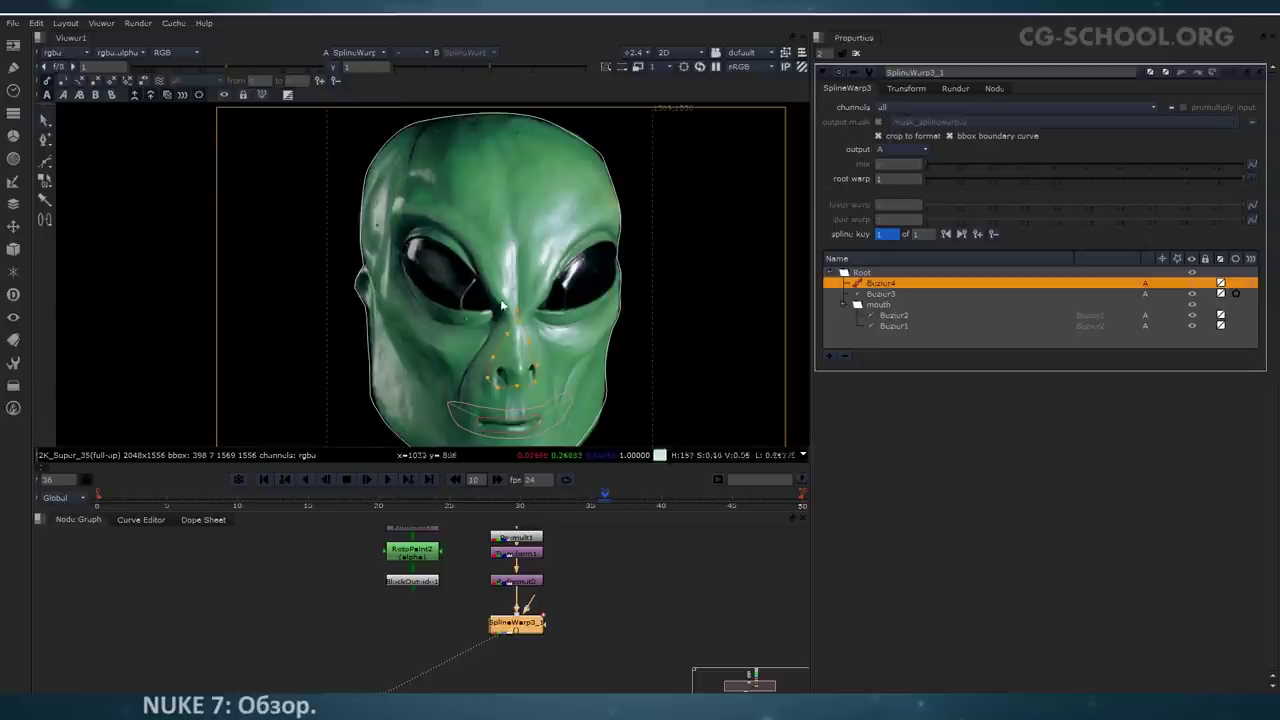
pyautogui.moveTo(503, 303); pyautogui.dragTo(524, 268, button='middle')
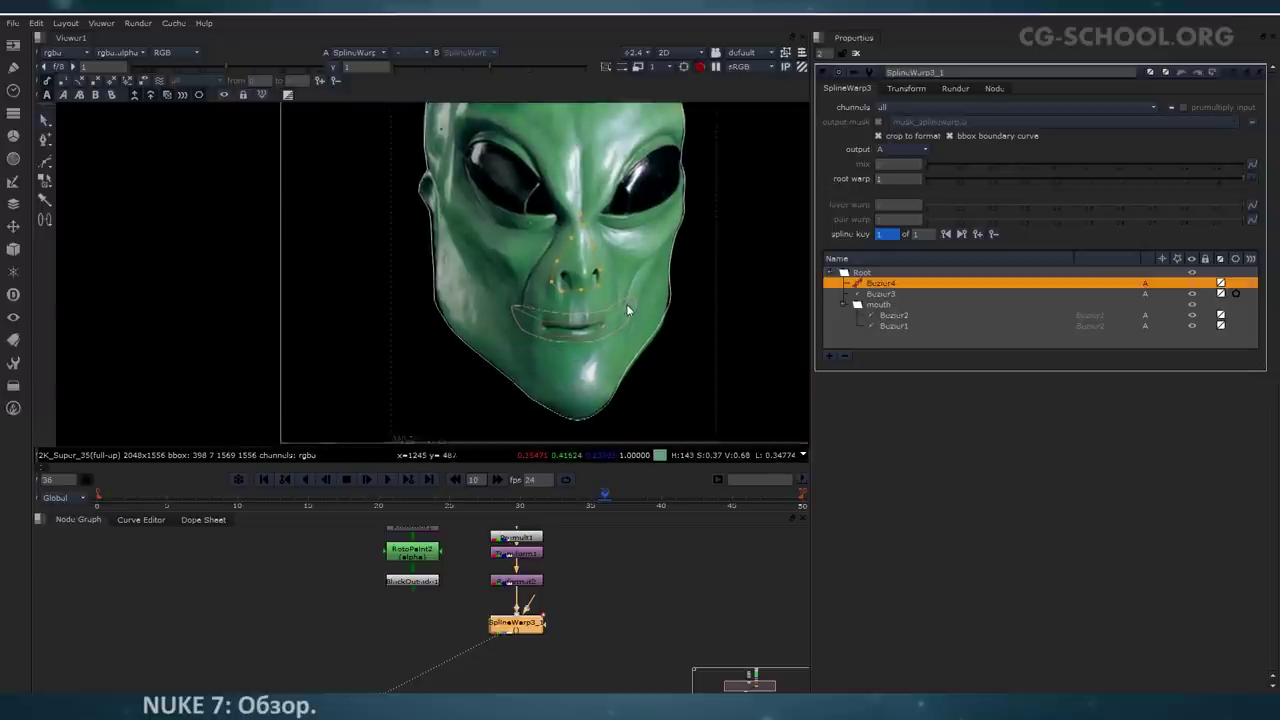
pyautogui.scroll(3, 588, 320)
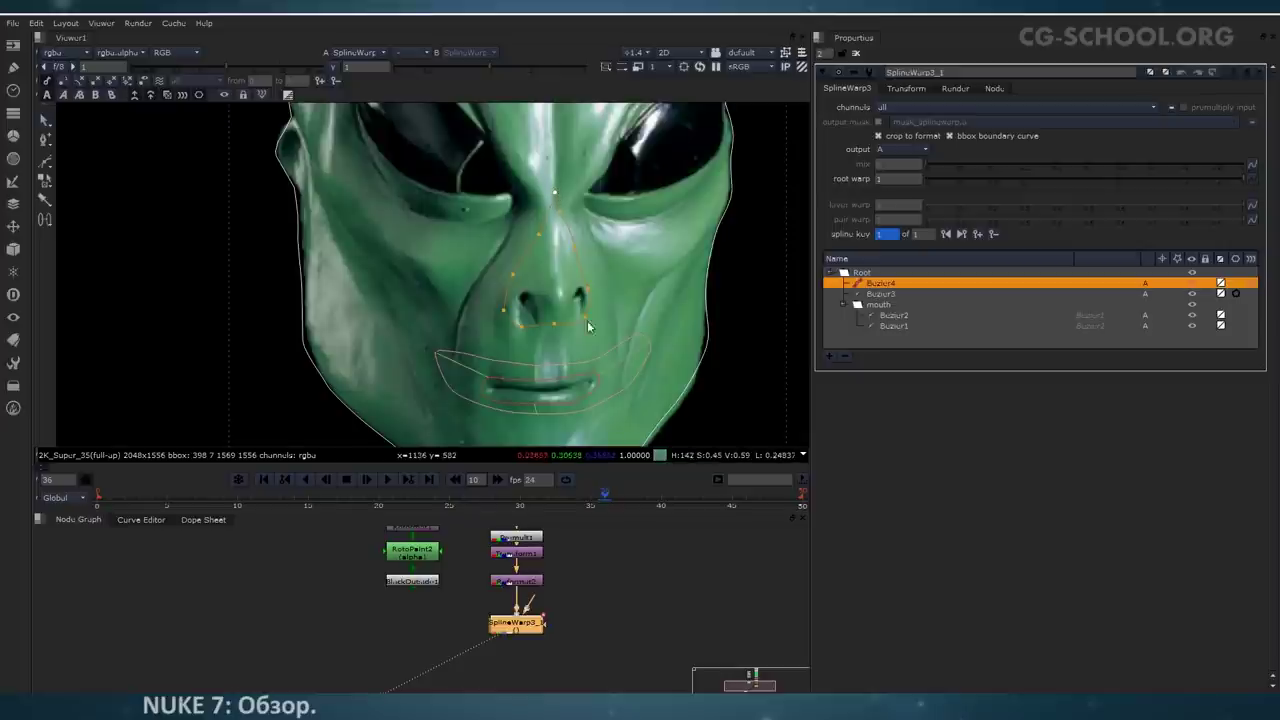
pyautogui.scroll(-3, 564, 298)
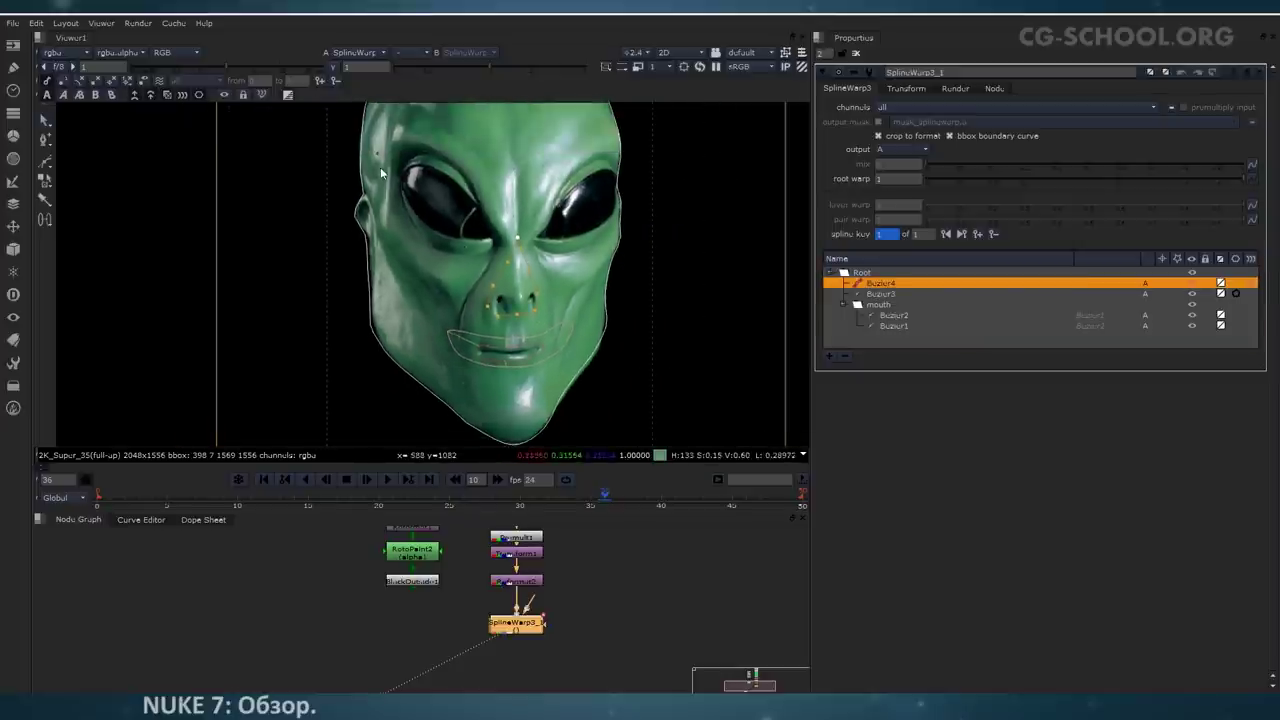
# Step: Toggle the connected destination curves' visibility off and back on, and inspect the remaining curves on the face
pyautogui.click(151, 98)
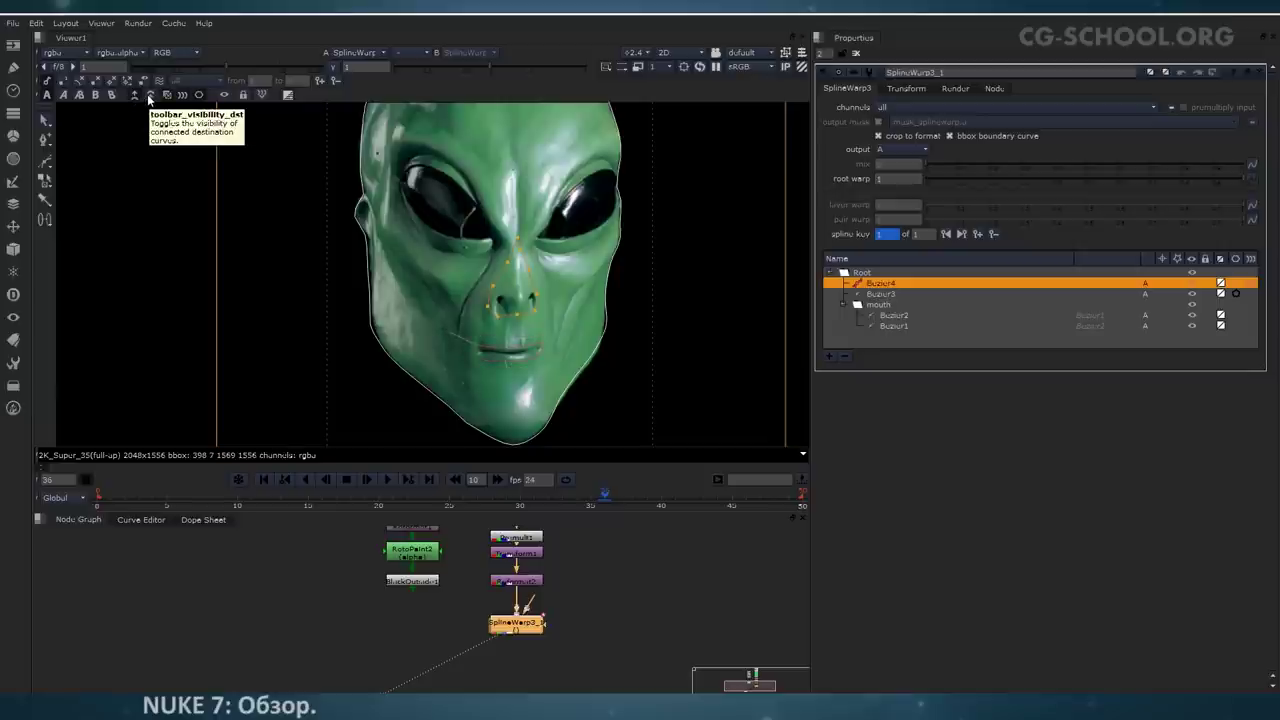
pyautogui.click(150, 96)
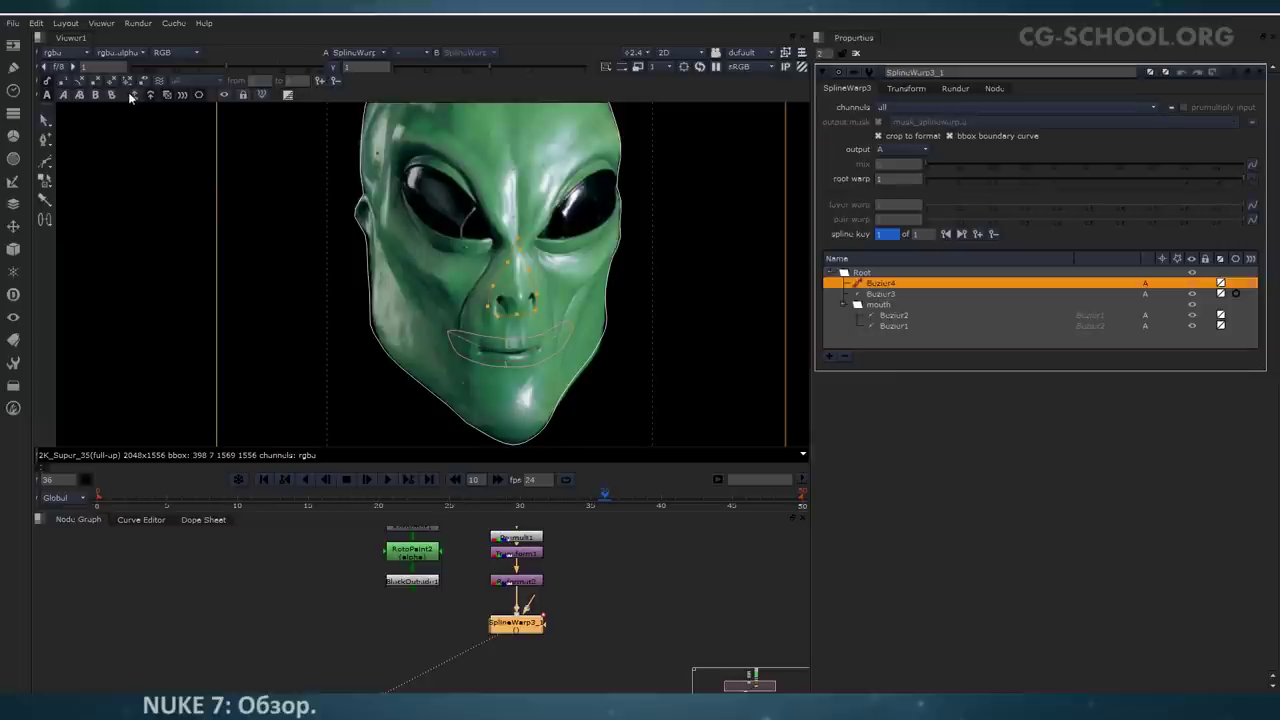
pyautogui.click(182, 96)
pyautogui.moveTo(343, 165); pyautogui.dragTo(307, 191, button='middle')
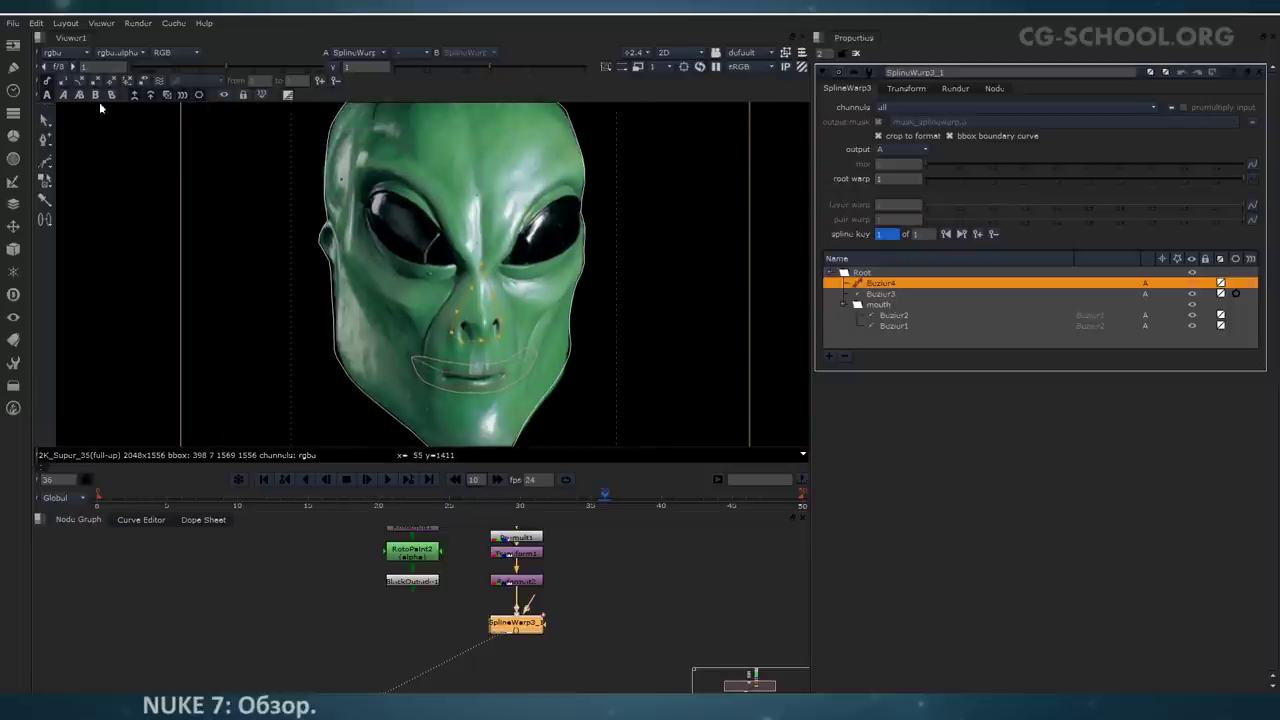
pyautogui.moveTo(496, 274)
pyautogui.mouseDown(button='middle')
pyautogui.moveTo(479, 249)
pyautogui.moveTo(504, 297)
pyautogui.mouseUp(button='middle')
pyautogui.moveTo(586, 370); pyautogui.dragTo(586, 316, button='middle')
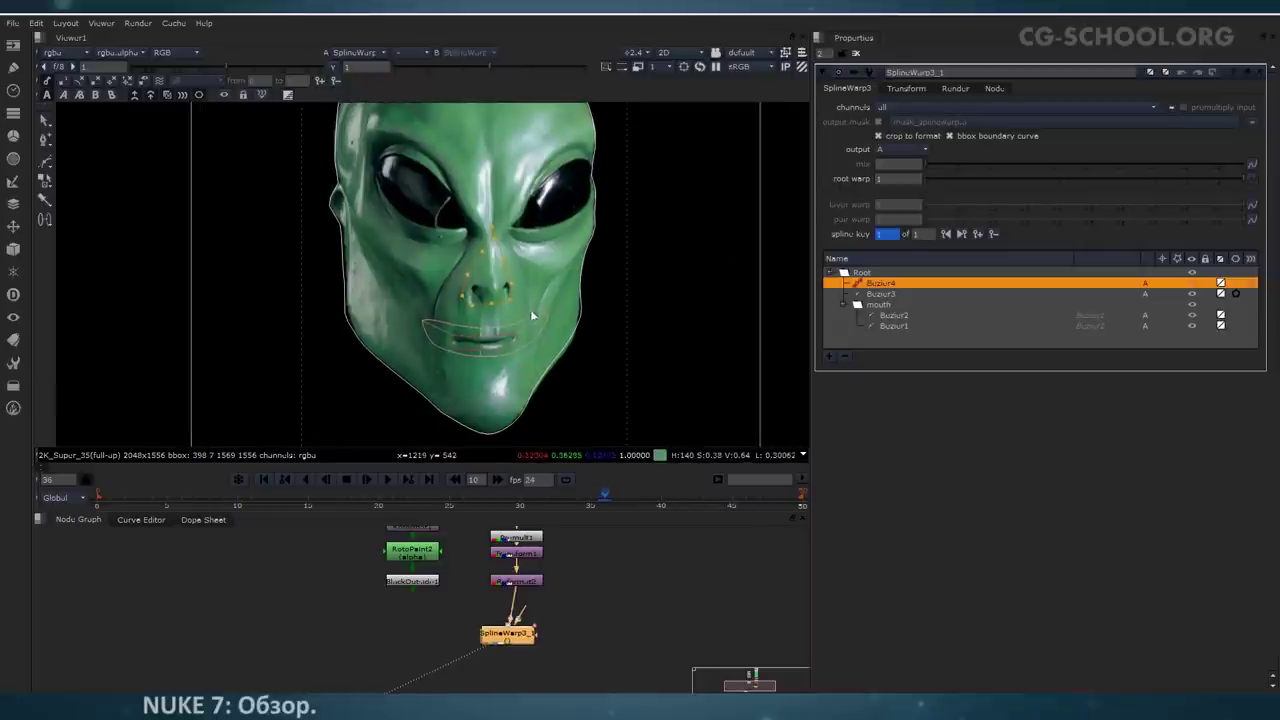
pyautogui.moveTo(594, 360); pyautogui.dragTo(588, 348, button='middle')
pyautogui.moveTo(530, 315); pyautogui.dragTo(562, 344, button='middle')
pyautogui.scroll(-1, 566, 357)
pyautogui.scroll(-3, 580, 362)
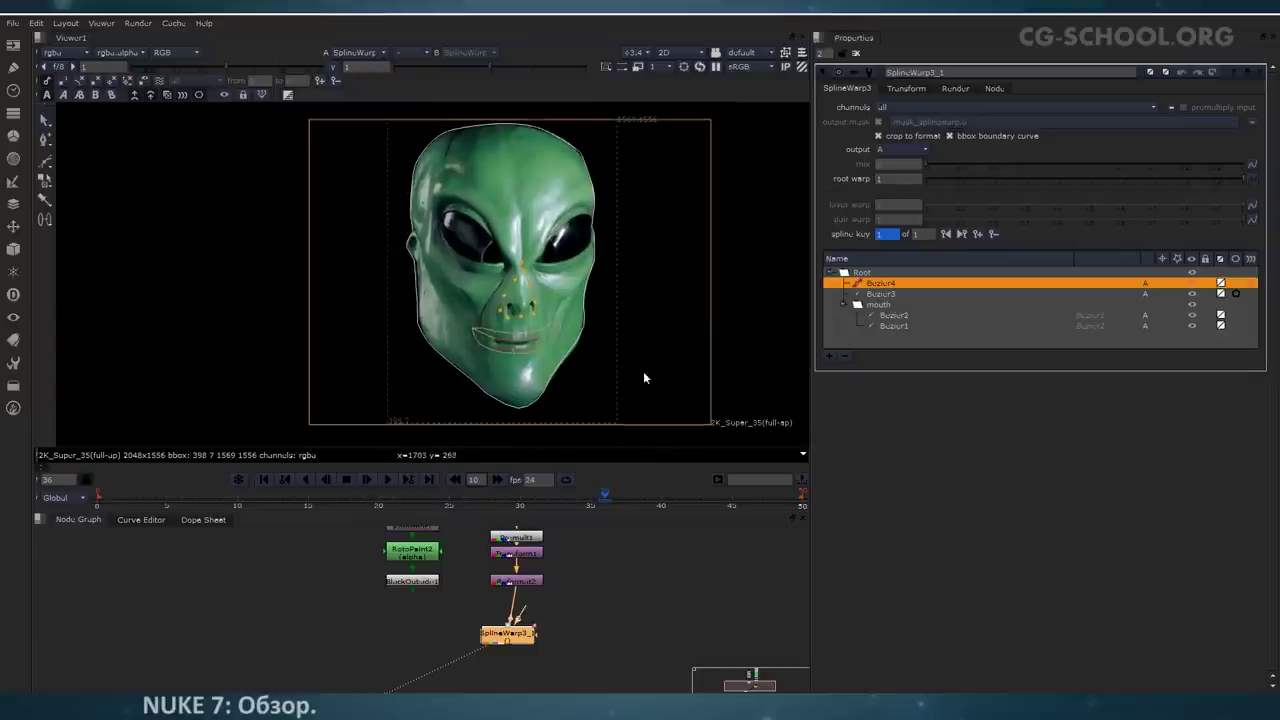
# Step: Replace the SplineWarp node with a fresh one, connecting input A to Reformat2 and input B to BlackOutside1
pyautogui.moveTo(502, 659); pyautogui.dragTo(489, 648)
pyautogui.press('Delete')
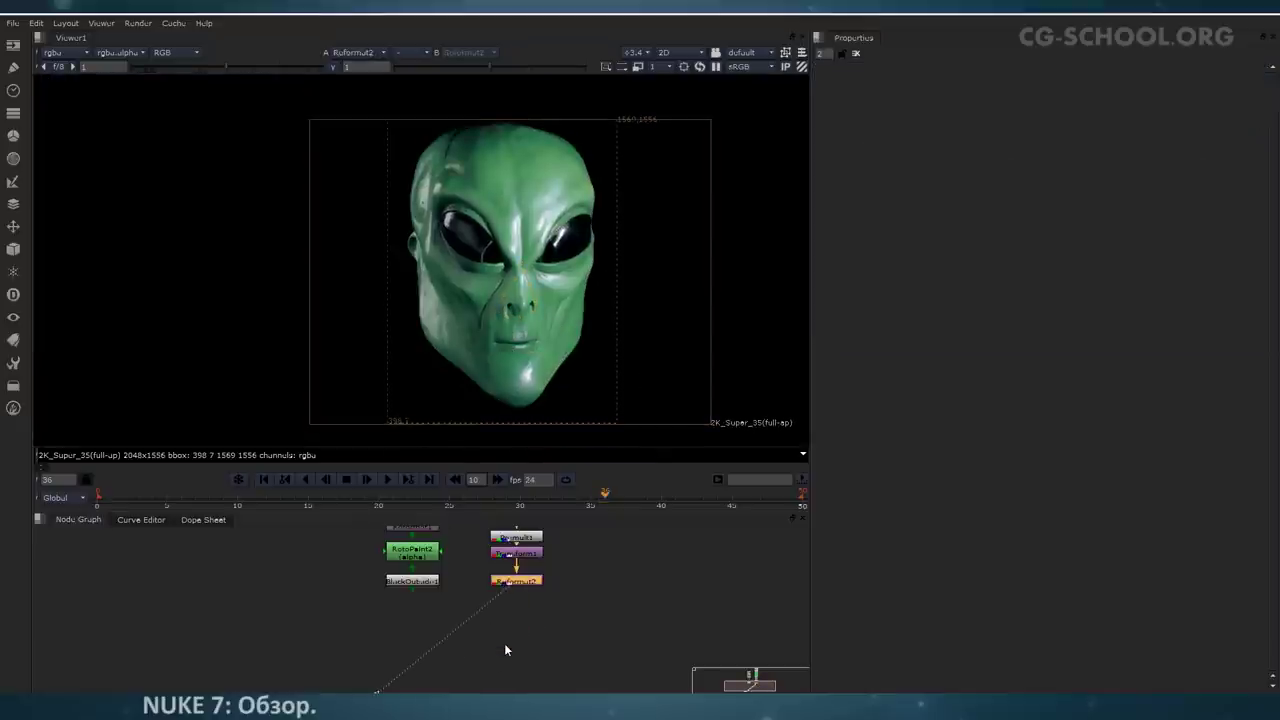
pyautogui.press('Tab')
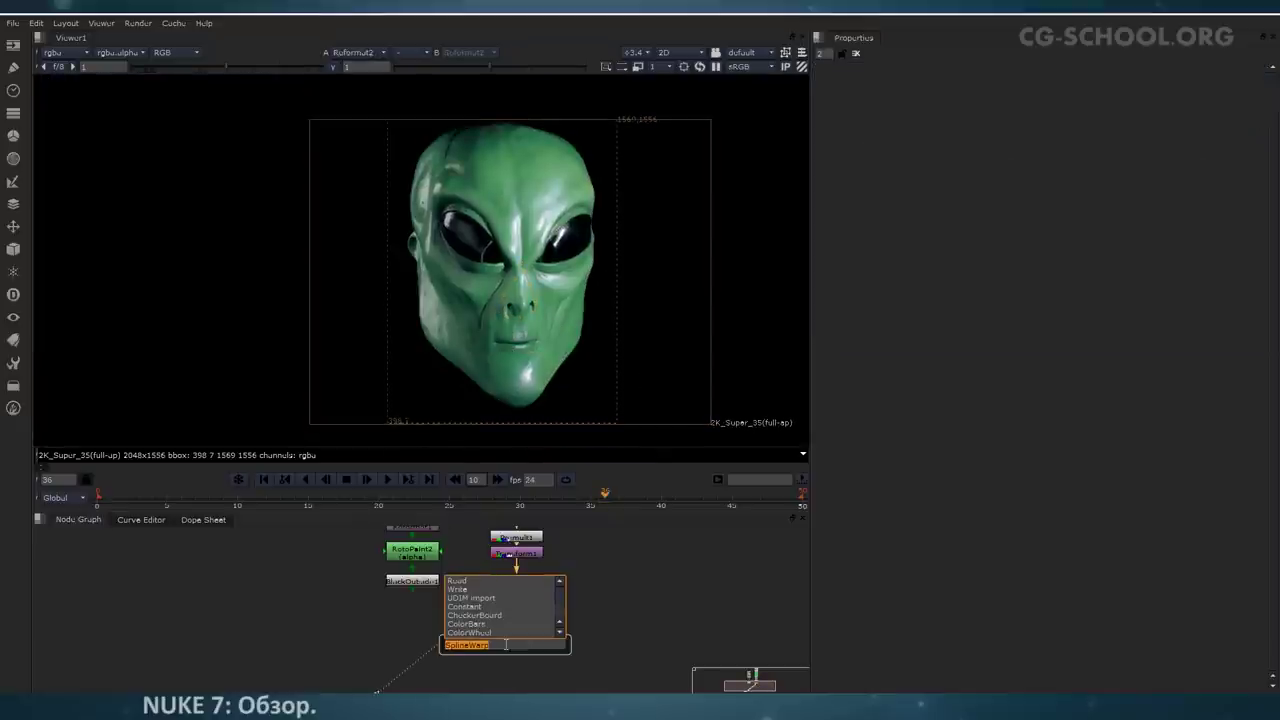
pyautogui.press('Return')
pyautogui.moveTo(516, 606); pyautogui.dragTo(423, 583)
pyautogui.moveTo(445, 632); pyautogui.dragTo(463, 629)
# Step: View the woman's cut-out face from BlackOutside1, and examine her original footage in Read2
pyautogui.click(409, 585)
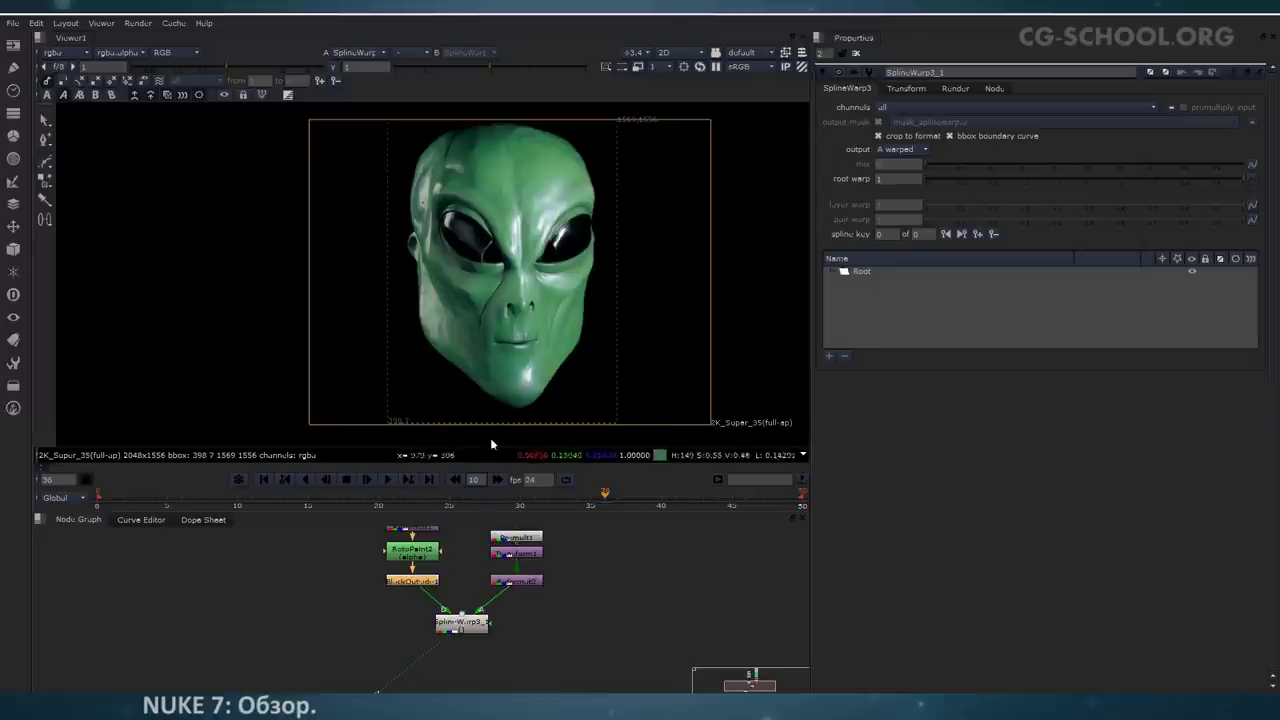
pyautogui.press('1')
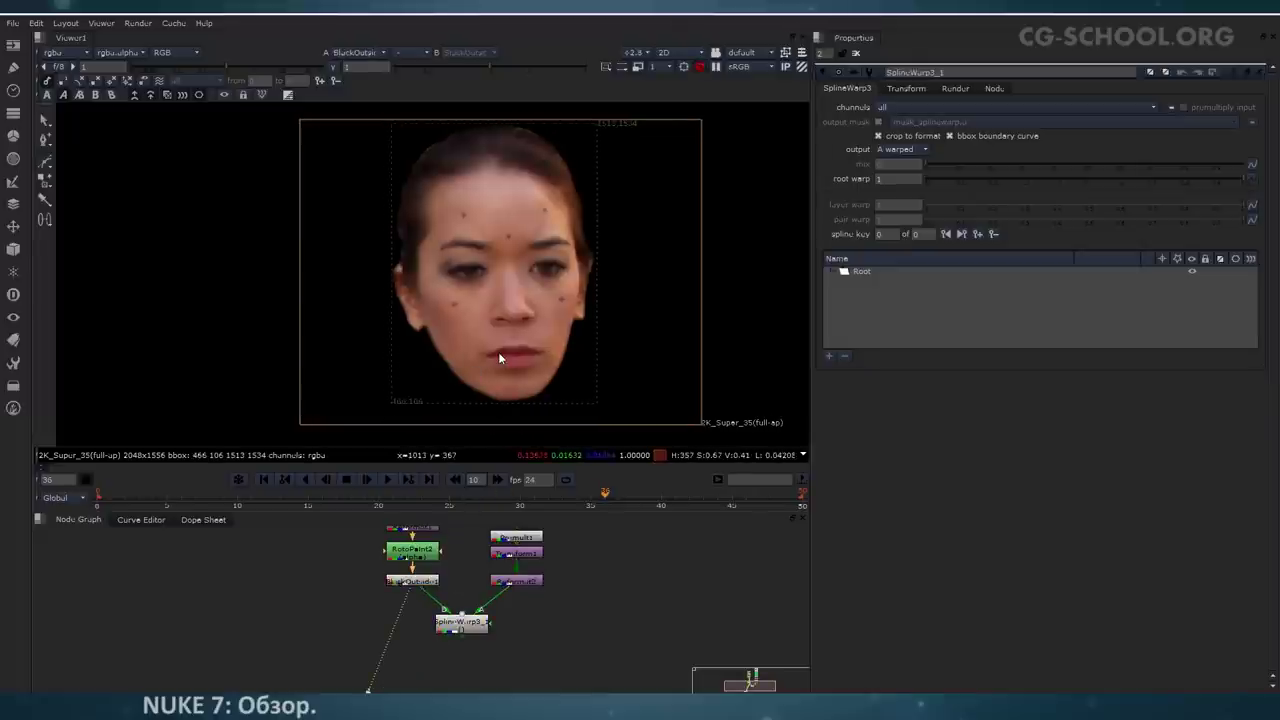
pyautogui.scroll(2, 499, 354)
pyautogui.moveTo(482, 338); pyautogui.dragTo(498, 366, button='middle')
pyautogui.scroll(-2, 498, 367)
pyautogui.moveTo(449, 588); pyautogui.dragTo(454, 651, button='middle')
pyautogui.click(434, 597)
pyautogui.press('1')
pyautogui.moveTo(528, 355); pyautogui.dragTo(533, 317, button='middle')
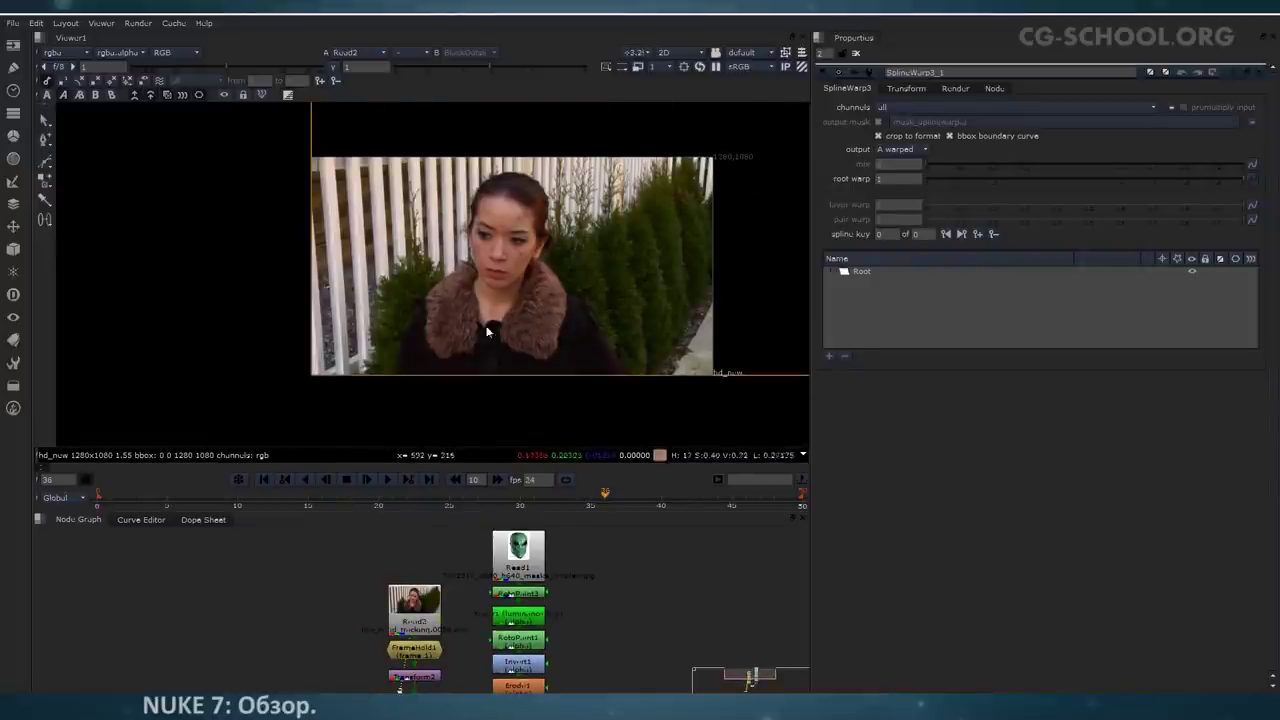
# Step: View BlackOutside1 and Reformat2 alternately to compare the woman's cut-out face with the alien mask
pyautogui.moveTo(468, 658); pyautogui.dragTo(493, 540, button='middle')
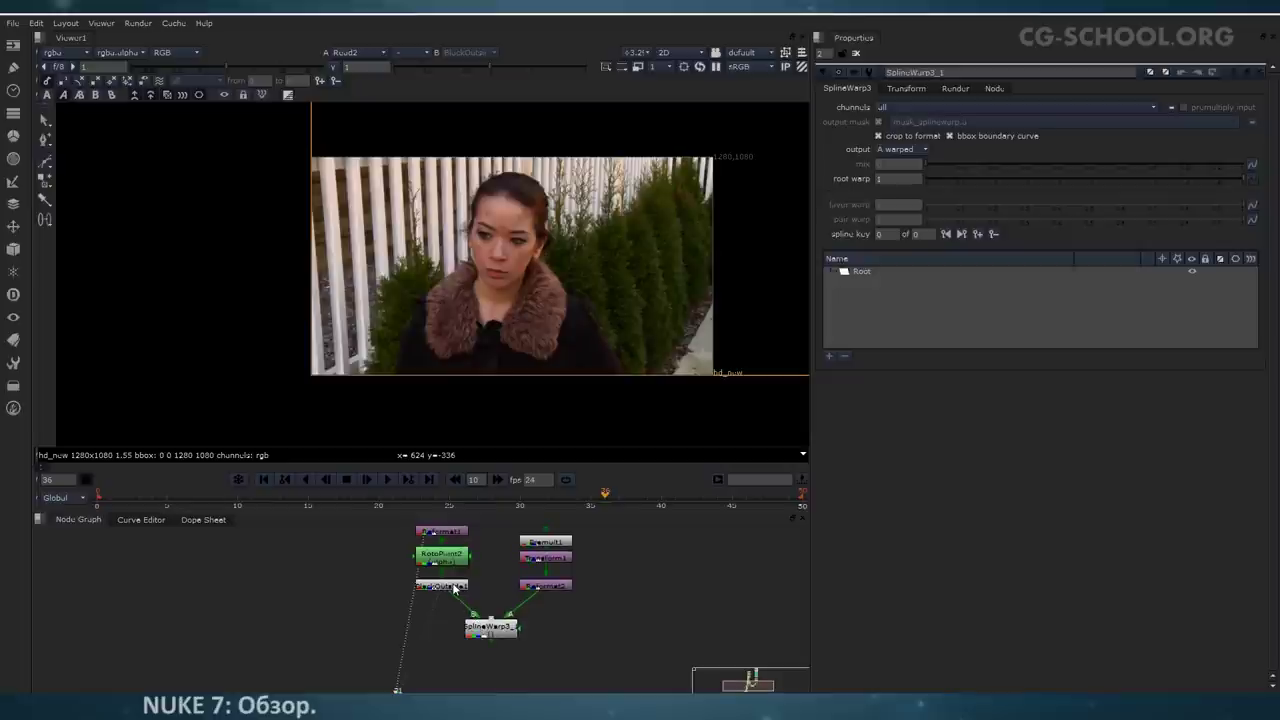
pyautogui.click(453, 587)
pyautogui.press('1')
pyautogui.click(537, 590)
pyautogui.press('1')
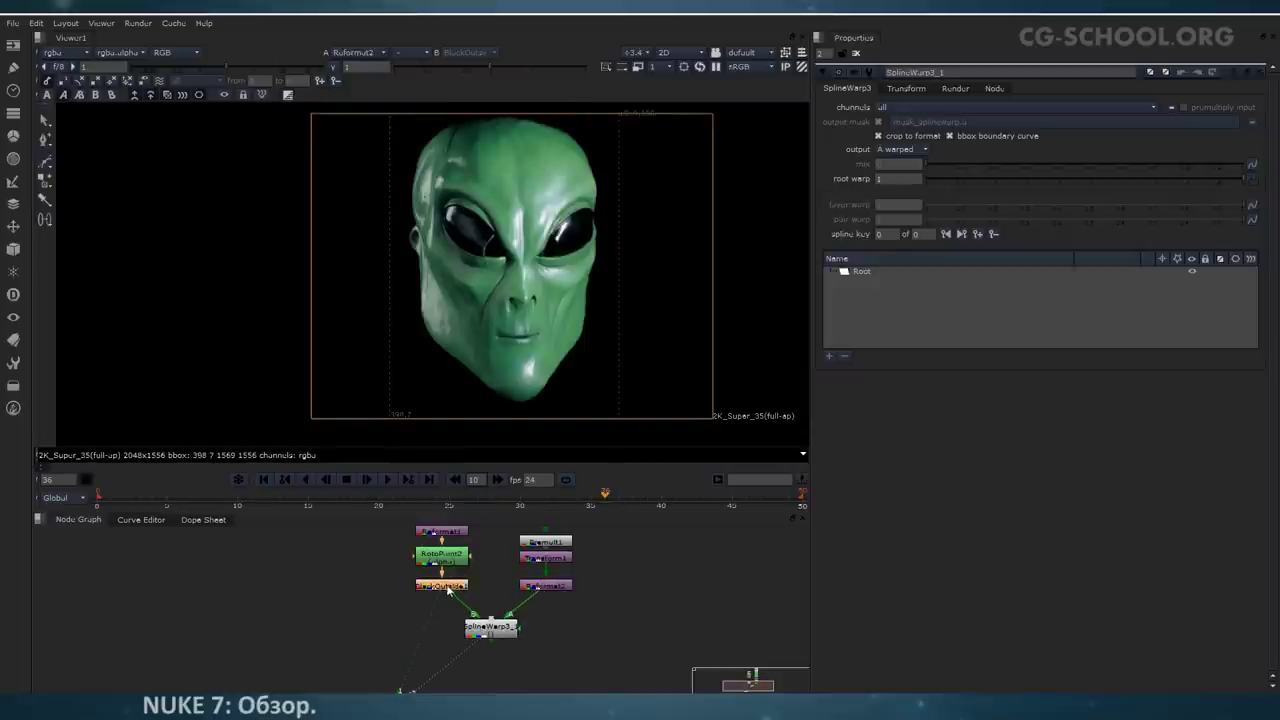
pyautogui.press('1')
pyautogui.click(472, 588)
pyautogui.press('2')
pyautogui.press('1')
pyautogui.press('2')
pyautogui.press('1')
pyautogui.press('2')
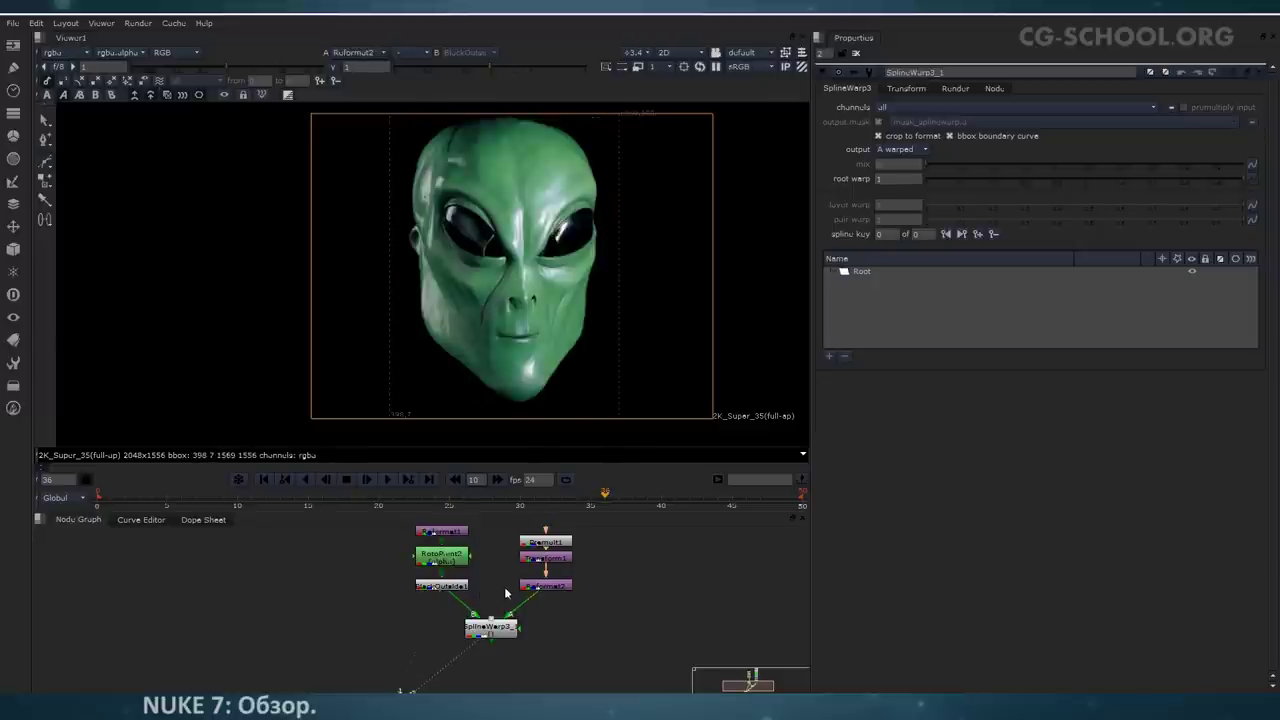
pyautogui.press('2')
# Step: View the SplineWarp node and check its A, A warped, B and B warped outputs
pyautogui.click(503, 632)
pyautogui.press('1')
pyautogui.moveTo(479, 613); pyautogui.dragTo(483, 609, button='middle')
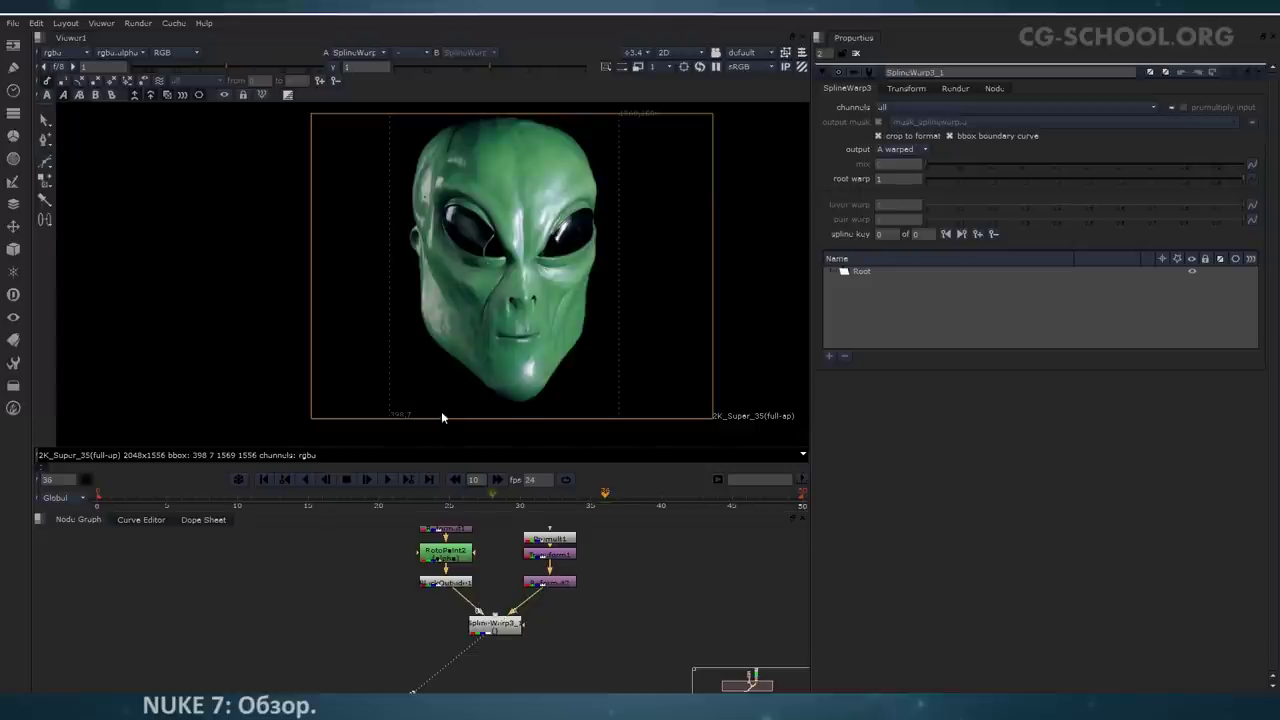
pyautogui.moveTo(338, 192); pyautogui.dragTo(287, 206, button='middle')
pyautogui.click(95, 97)
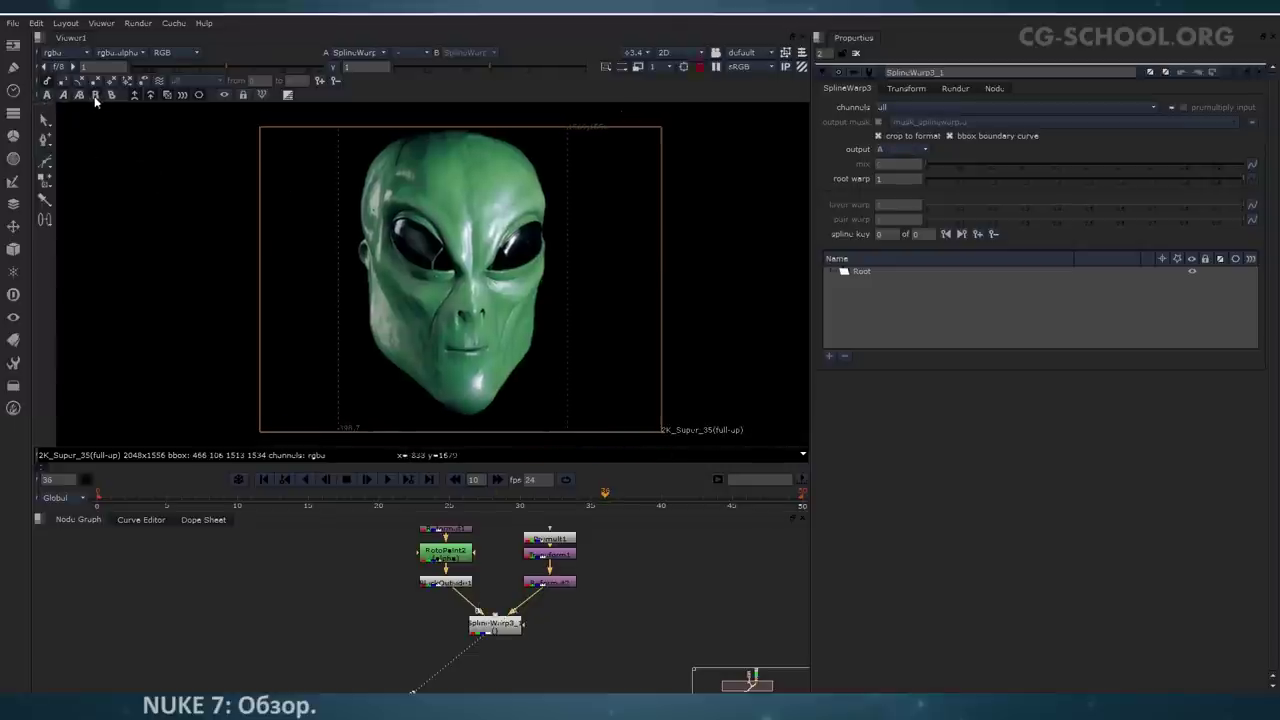
pyautogui.click(95, 96)
pyautogui.click(48, 96)
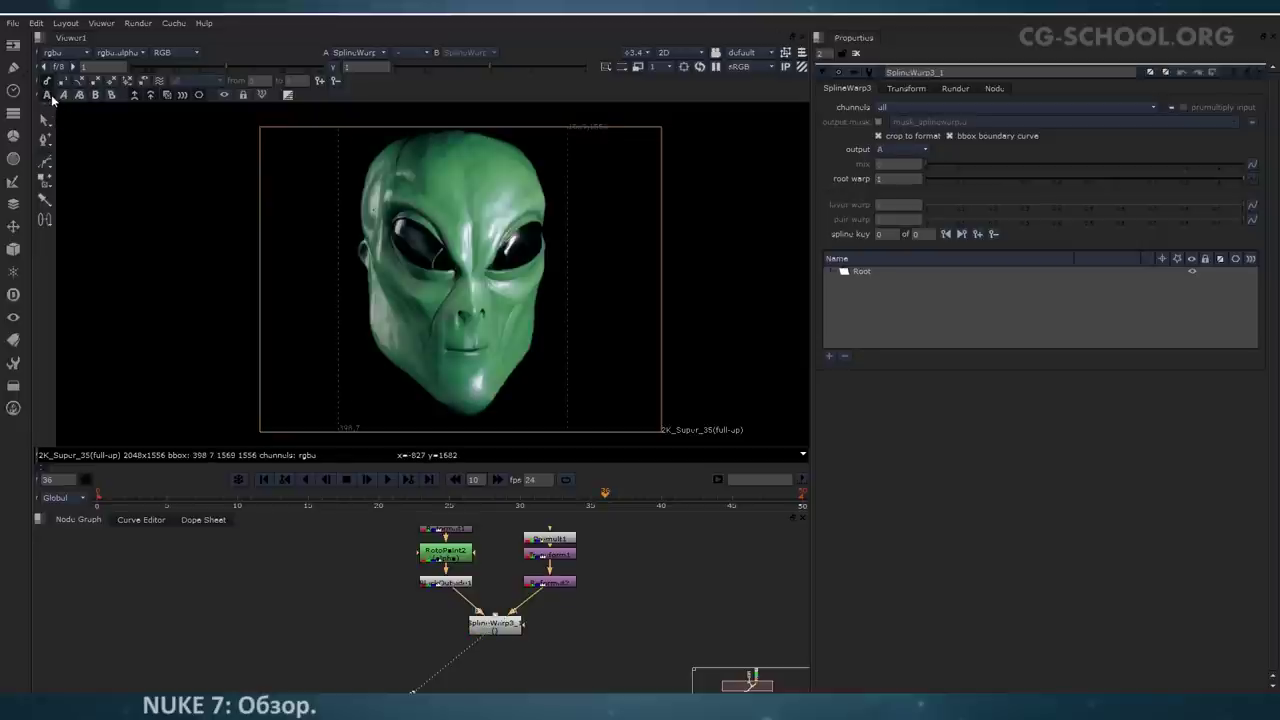
pyautogui.click(63, 94)
pyautogui.click(96, 95)
pyautogui.click(112, 96)
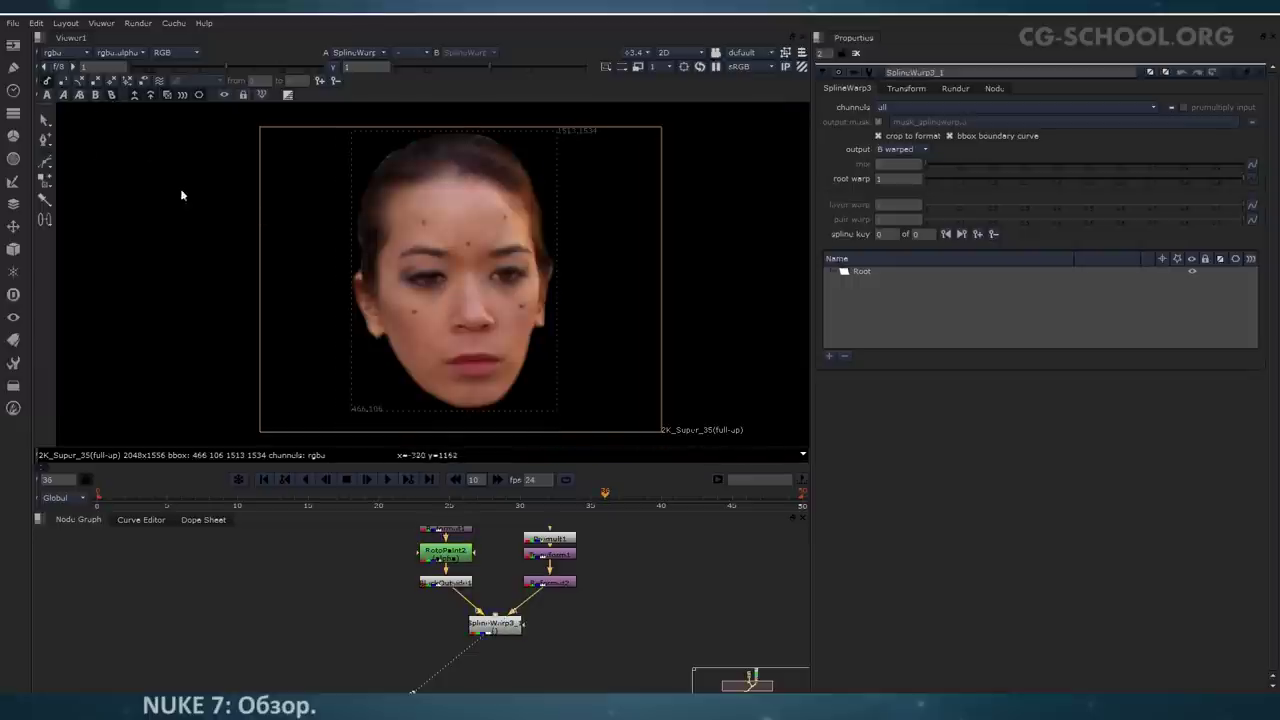
# Step: Set the output to AB morph and preview the blend by raising mix to 0.53 and returning it to 0
pyautogui.click(78, 95)
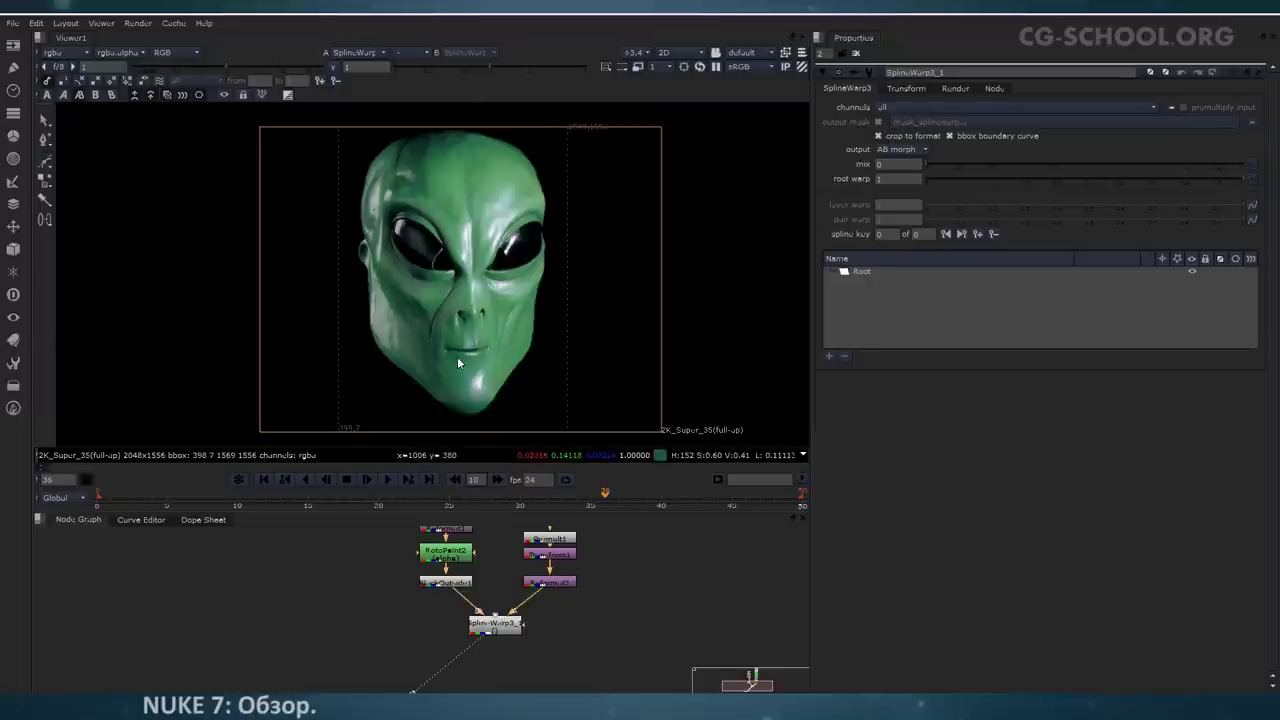
pyautogui.moveTo(928, 164); pyautogui.dragTo(1100, 166)
pyautogui.click(1093, 167)
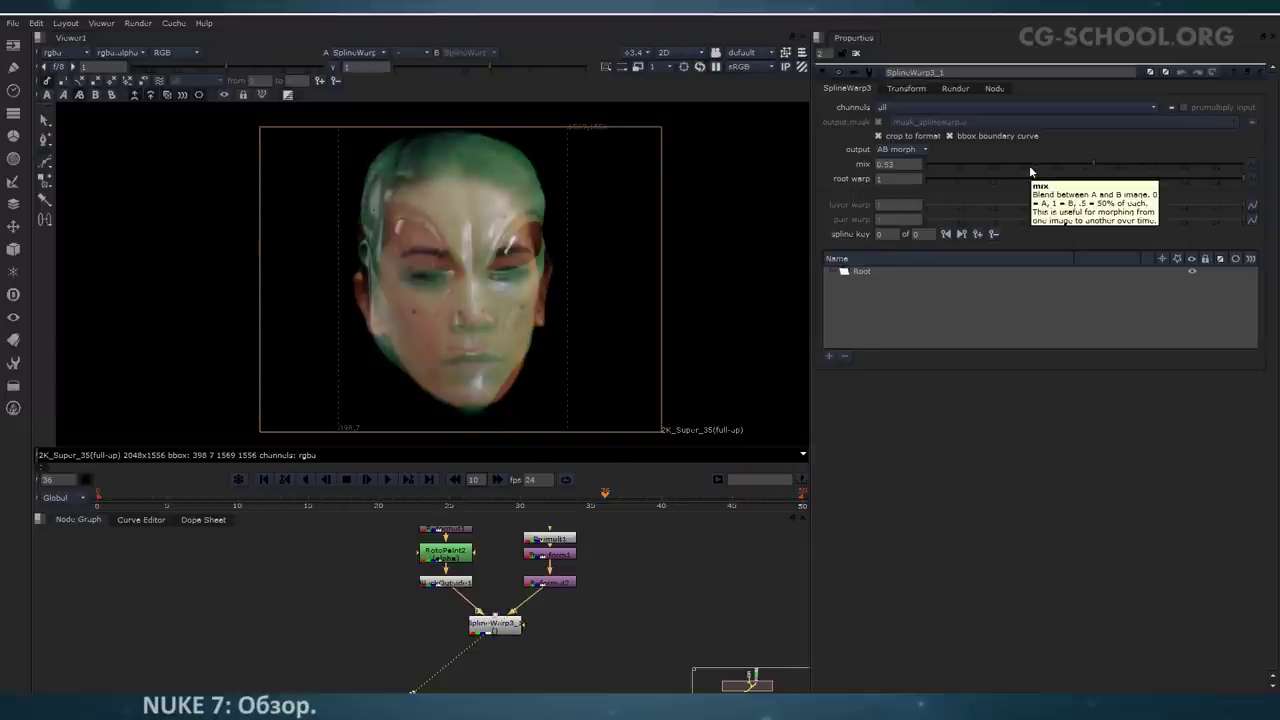
pyautogui.moveTo(1063, 161); pyautogui.dragTo(916, 161)
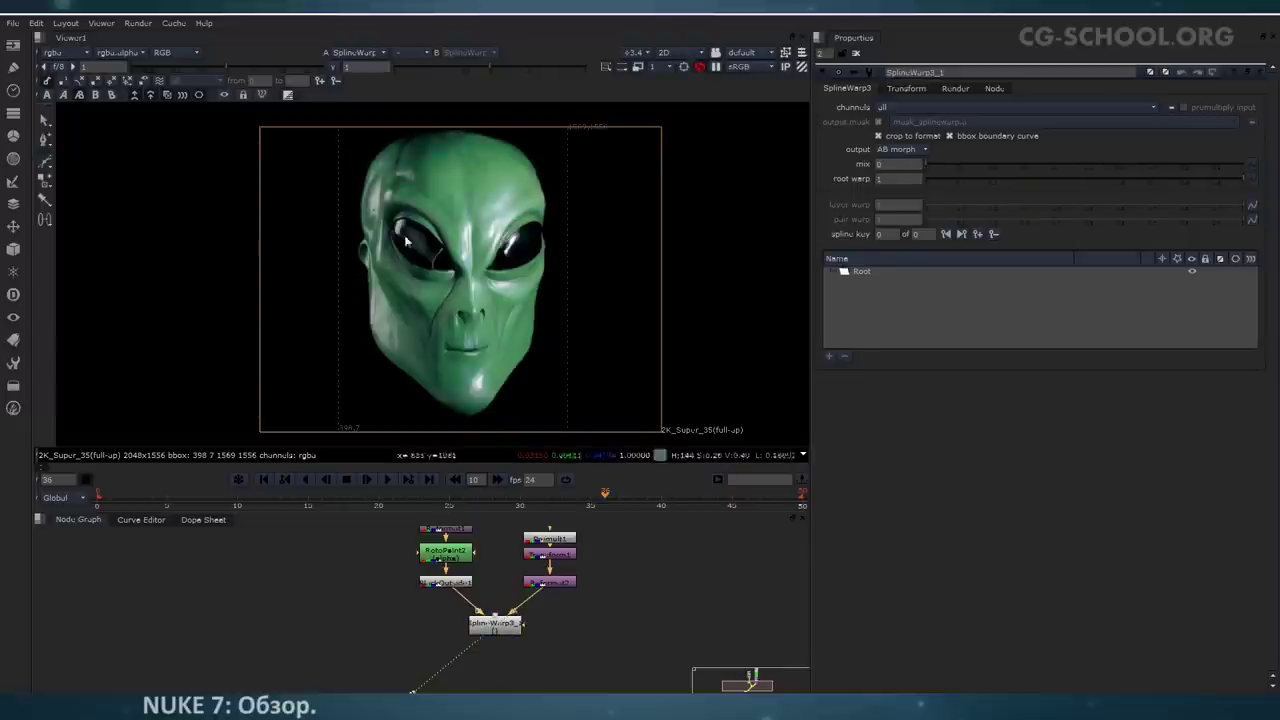
pyautogui.moveTo(930, 162); pyautogui.dragTo(811, 178)
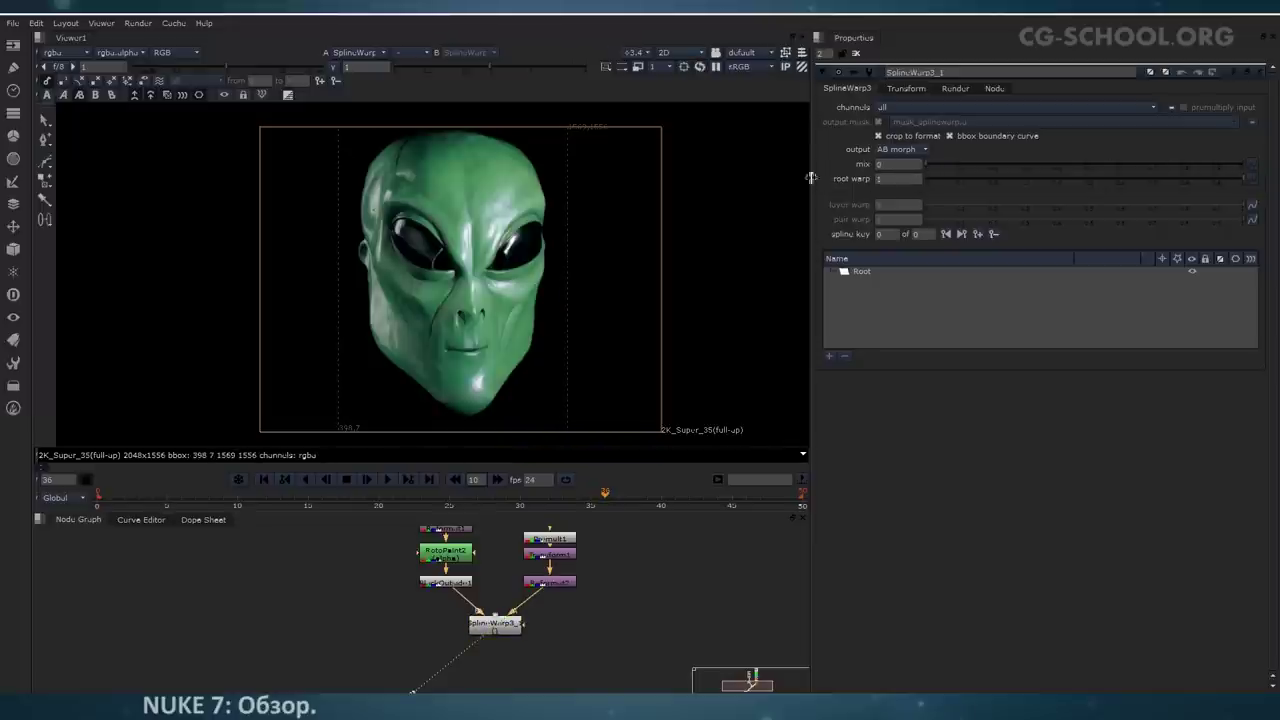
# Step: Set the output to A and swap the SplineWarp node's inputs so the woman's face feeds input A
pyautogui.click(46, 95)
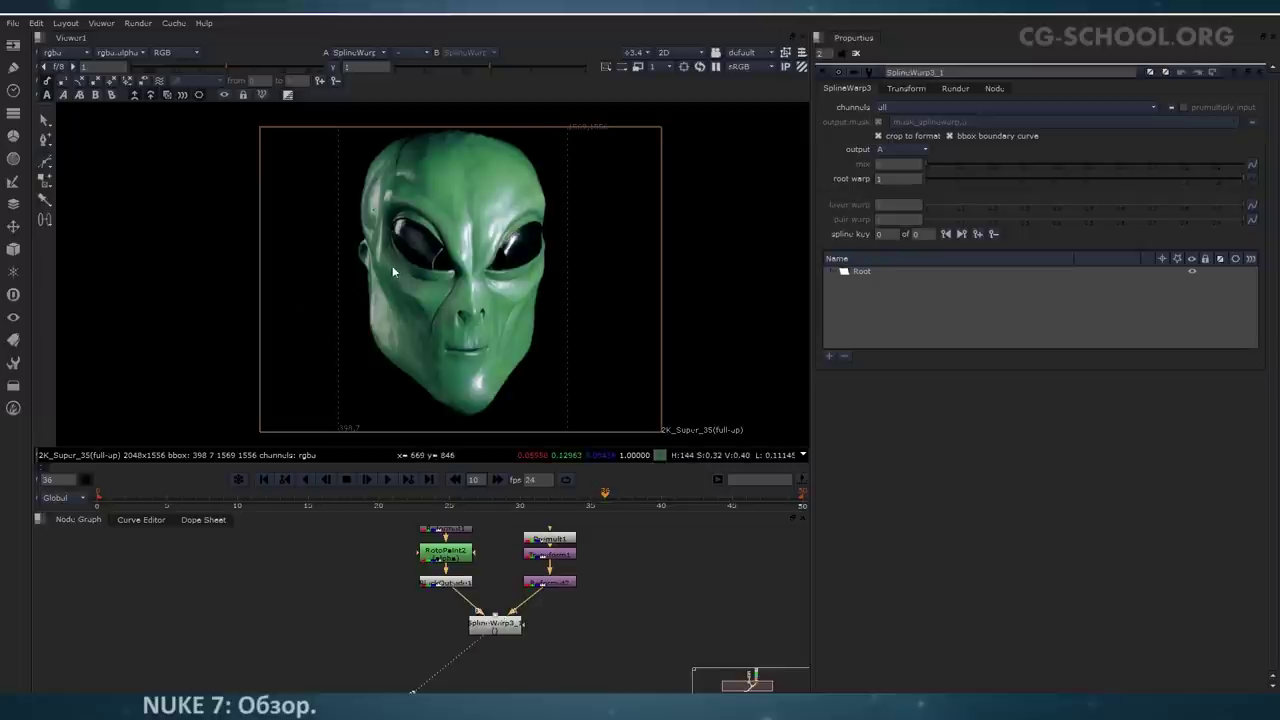
pyautogui.moveTo(485, 286); pyautogui.dragTo(487, 257, button='middle')
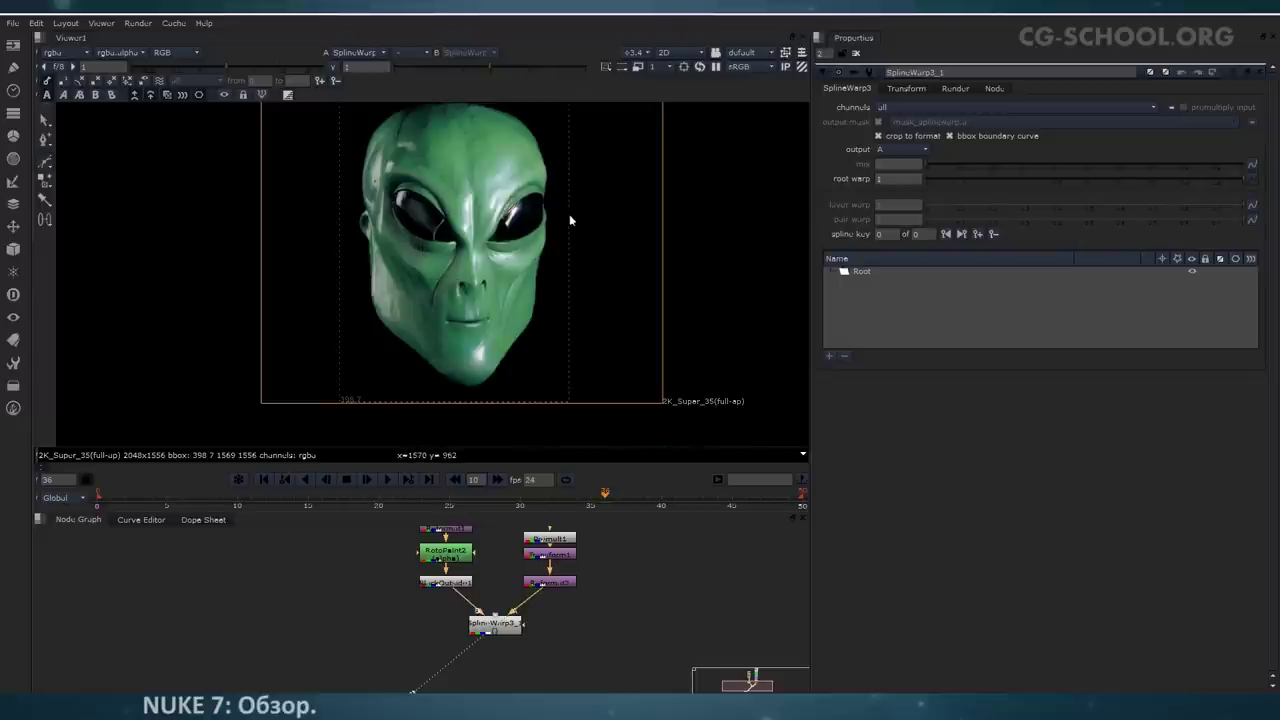
pyautogui.moveTo(488, 422); pyautogui.dragTo(490, 441, button='middle')
pyautogui.click(498, 628)
# Step: Draw a Bezier curve along the woman's face edge from the chin up the right jaw, around the ear, to the hairline
pyautogui.moveTo(476, 312); pyautogui.dragTo(458, 288, button='middle')
pyautogui.scroll(3, 490, 294)
pyautogui.scroll(-2, 480, 326)
pyautogui.moveTo(447, 178); pyautogui.dragTo(468, 199, button='middle')
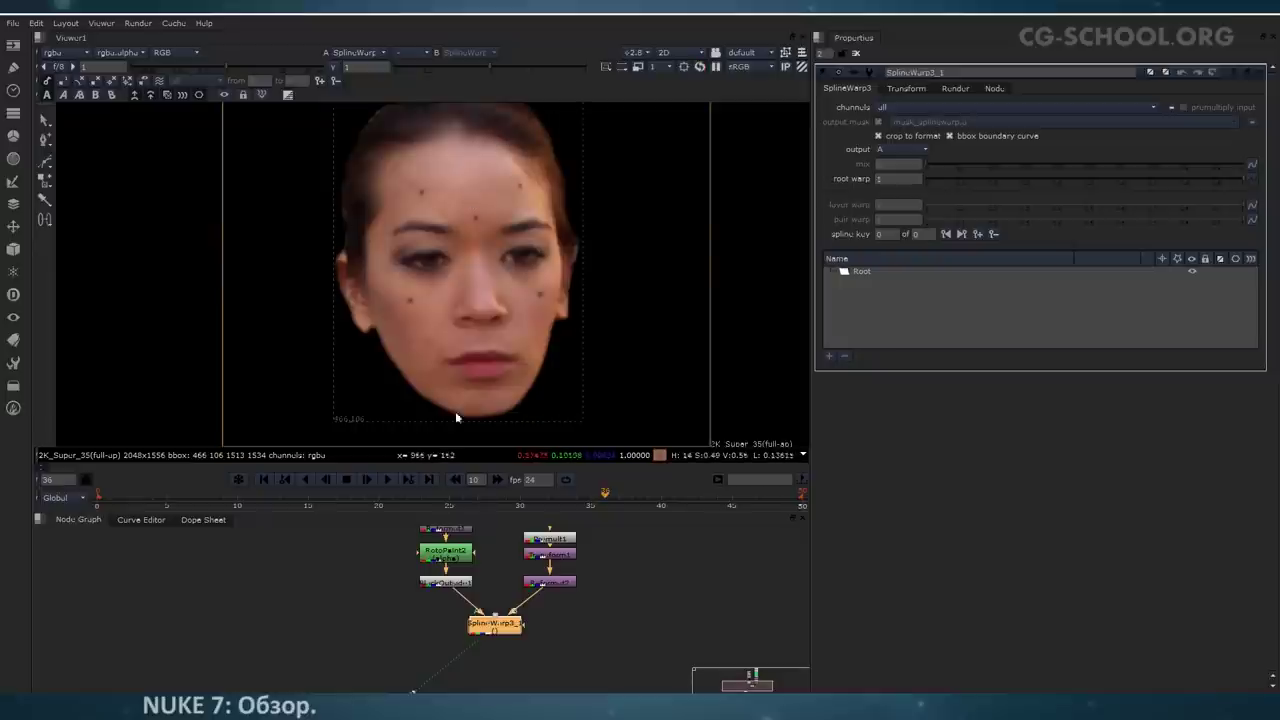
pyautogui.moveTo(575, 290); pyautogui.dragTo(563, 302, button='middle')
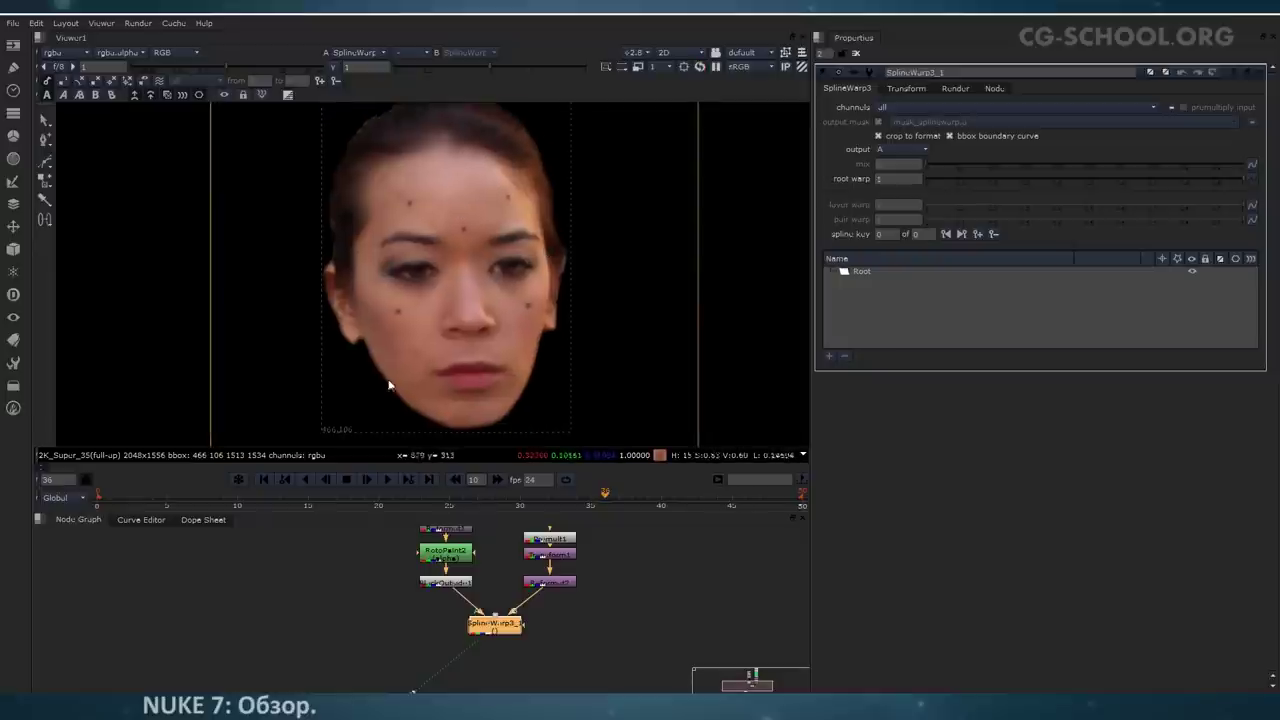
pyautogui.moveTo(468, 270); pyautogui.dragTo(507, 250, button='middle')
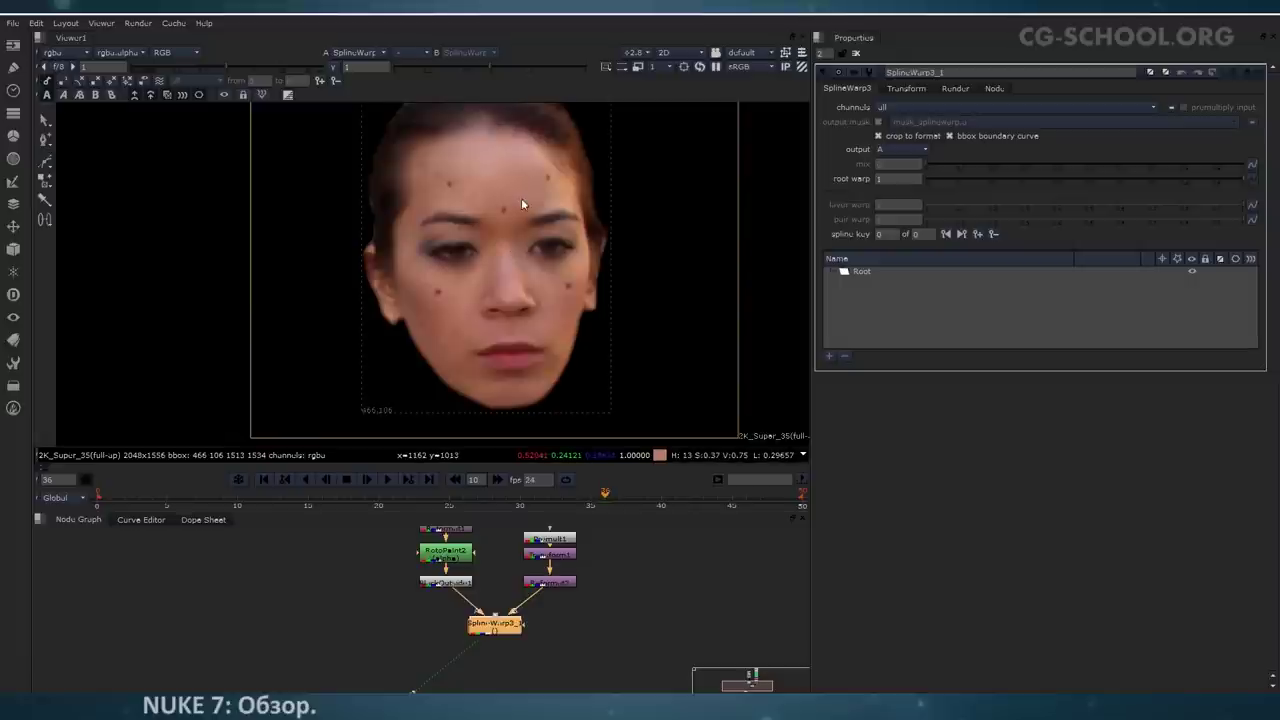
pyautogui.moveTo(521, 199); pyautogui.dragTo(497, 225, button='middle')
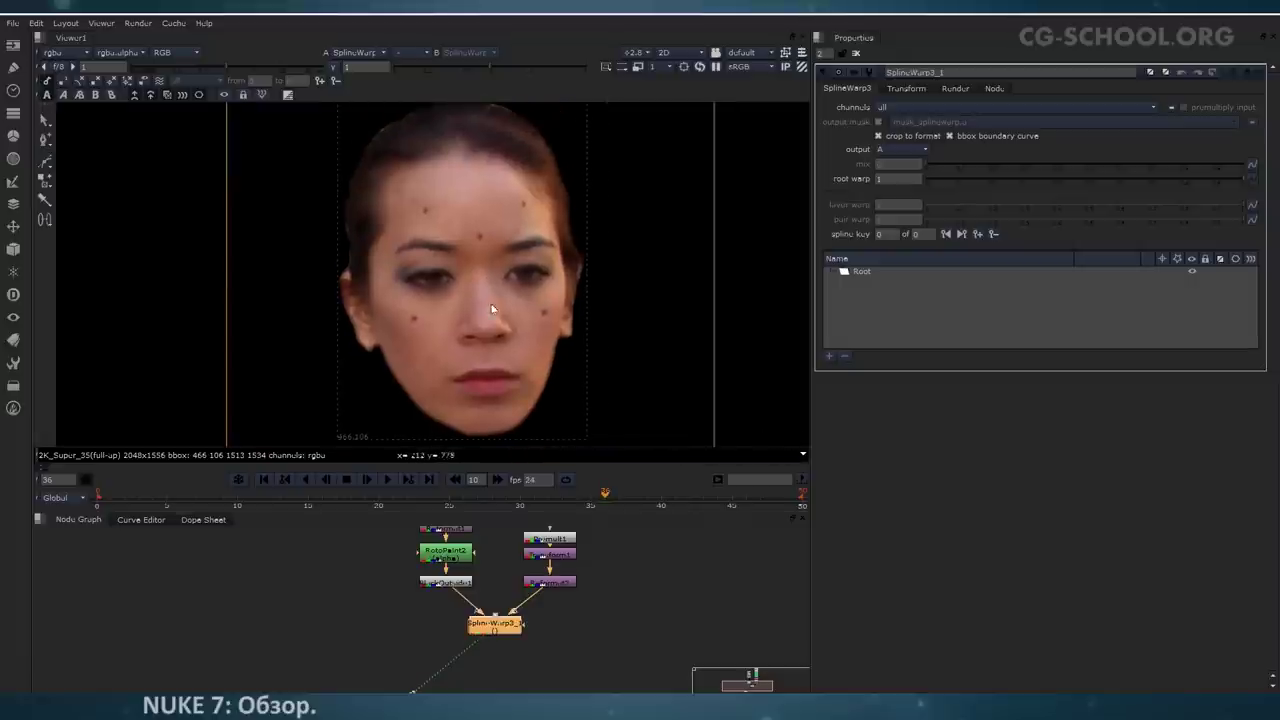
pyautogui.press('space')
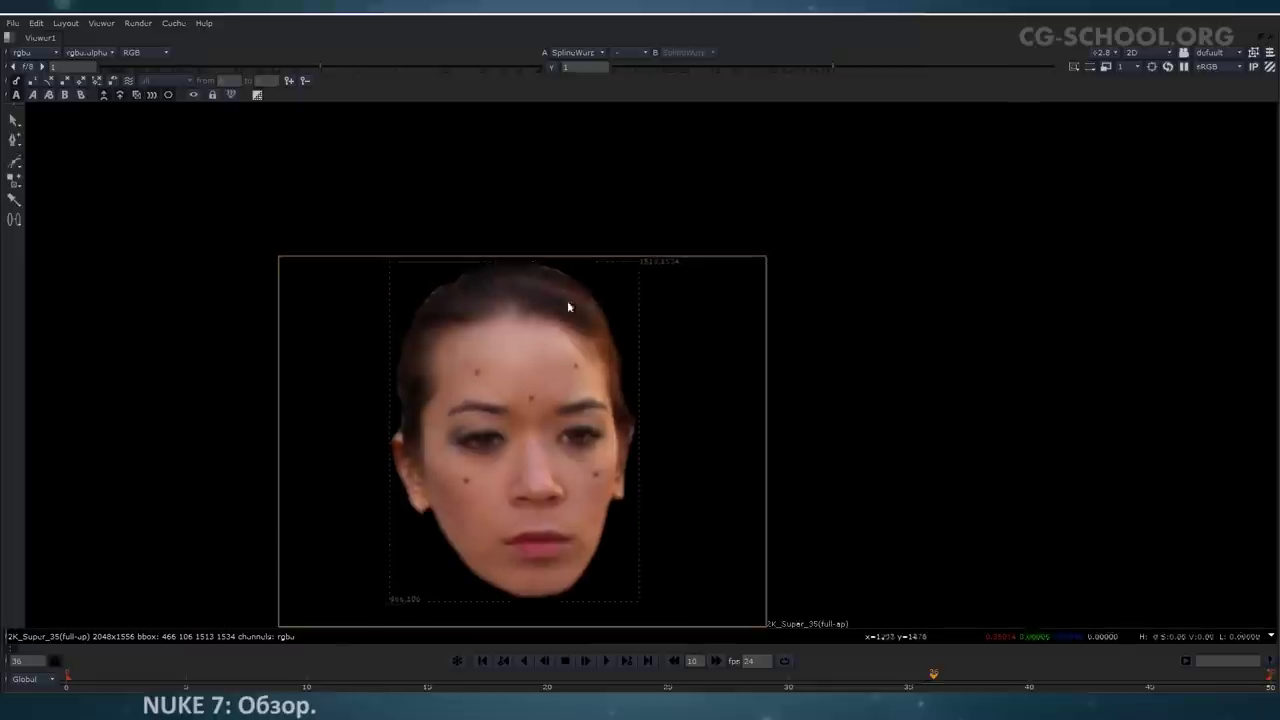
pyautogui.moveTo(431, 384); pyautogui.dragTo(462, 315, button='middle')
pyautogui.scroll(2, 613, 366)
pyautogui.moveTo(600, 458); pyautogui.dragTo(603, 401, button='middle')
pyautogui.scroll(2, 603, 400)
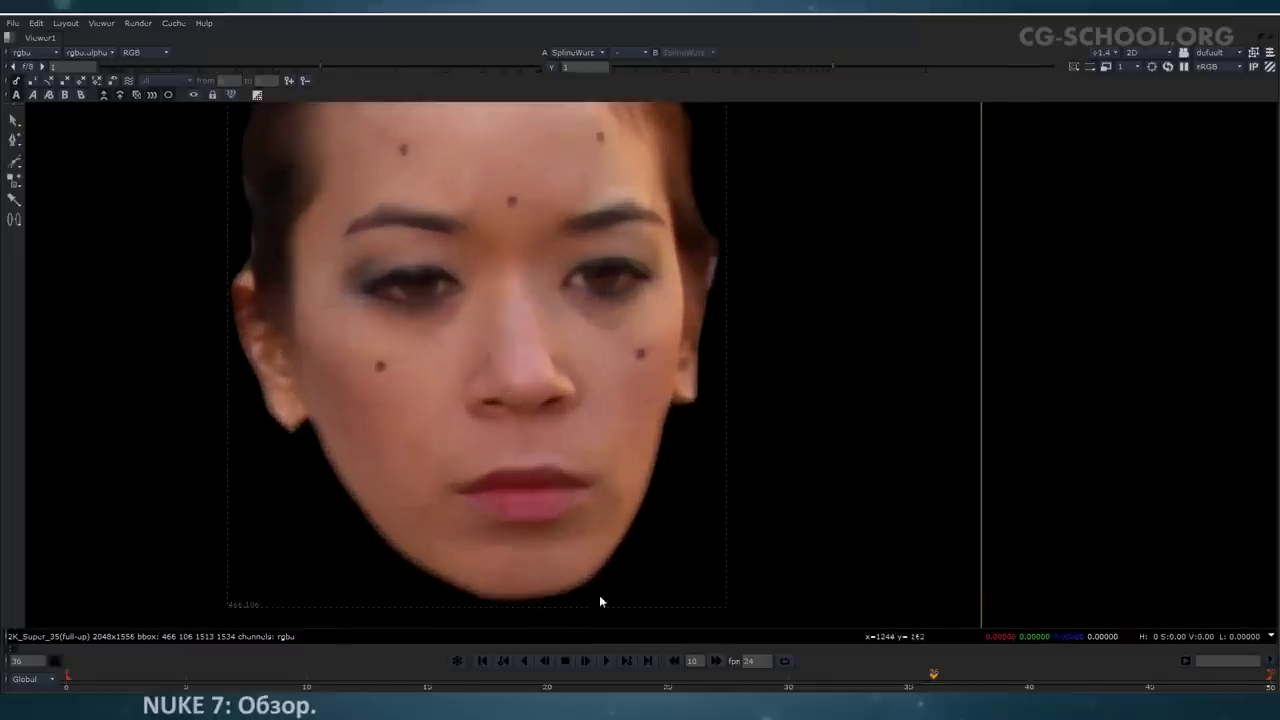
pyautogui.click(573, 591)
pyautogui.click(601, 584)
pyautogui.click(622, 545)
pyautogui.click(642, 503)
pyautogui.moveTo(652, 481); pyautogui.dragTo(656, 472)
pyautogui.click(696, 398)
pyautogui.click(703, 345)
pyautogui.click(709, 305)
pyautogui.click(712, 274)
pyautogui.click(715, 238)
pyautogui.click(703, 213)
pyautogui.moveTo(691, 156); pyautogui.dragTo(693, 321, button='middle')
pyautogui.click(692, 285)
pyautogui.click(682, 240)
pyautogui.click(670, 213)
pyautogui.click(659, 186)
# Step: Continue the curve over the woman's hair, around her left-hand ear and along the jaw, closing it at the chin
pyautogui.moveTo(552, 198); pyautogui.dragTo(640, 260, button='middle')
pyautogui.click(458, 185)
pyautogui.click(405, 209)
pyautogui.click(362, 278)
pyautogui.click(338, 331)
pyautogui.click(332, 369)
pyautogui.click(334, 422)
pyautogui.click(337, 457)
pyautogui.click(335, 484)
pyautogui.click(315, 517)
pyautogui.moveTo(323, 448); pyautogui.dragTo(311, 280, button='middle')
pyautogui.click(398, 504)
pyautogui.moveTo(466, 608); pyautogui.dragTo(403, 381, button='middle')
pyautogui.click(403, 381)
pyautogui.rightClick(443, 416)
pyautogui.click(479, 422)
# Step: Fine-tune the jaw, chin and ear points of the woman's face outline to follow its edge
pyautogui.click(407, 381)
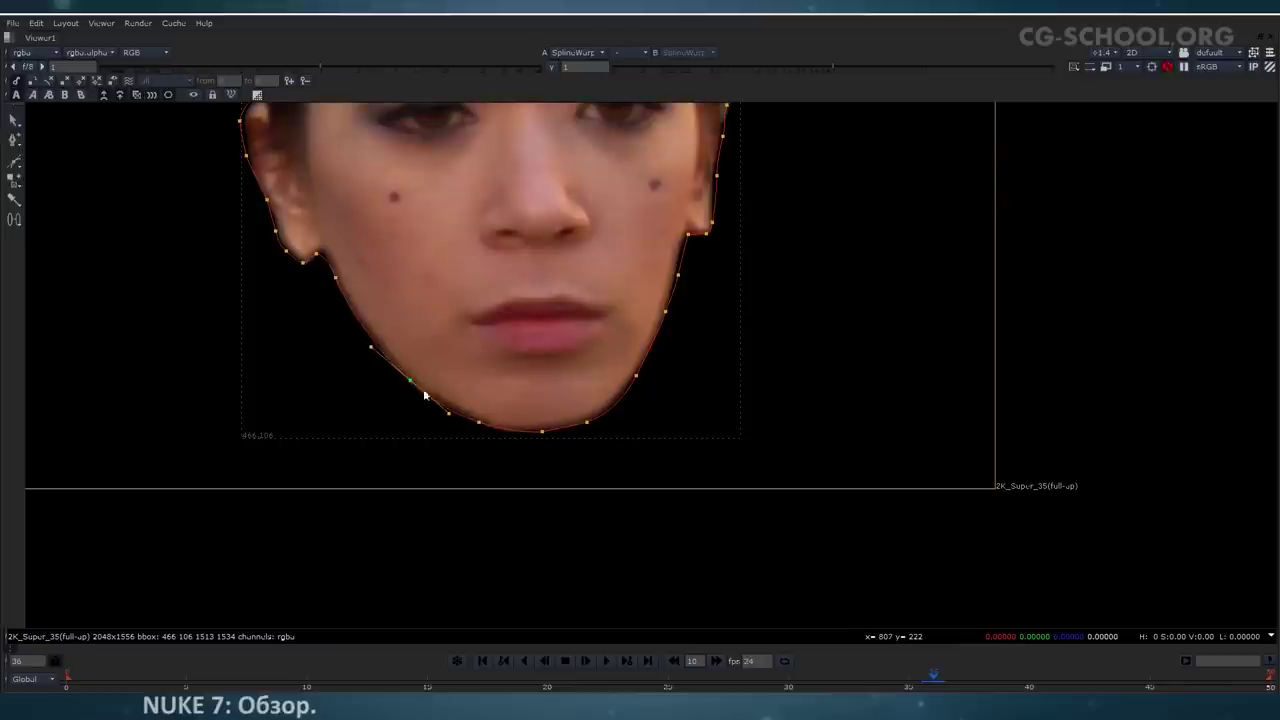
pyautogui.click(539, 434)
pyautogui.moveTo(538, 434); pyautogui.dragTo(532, 431)
pyautogui.scroll(1, 692, 487)
pyautogui.moveTo(691, 237); pyautogui.dragTo(780, 473, button='middle')
pyautogui.click(692, 487)
pyautogui.scroll(-1, 648, 408)
pyautogui.scroll(-4, 648, 410)
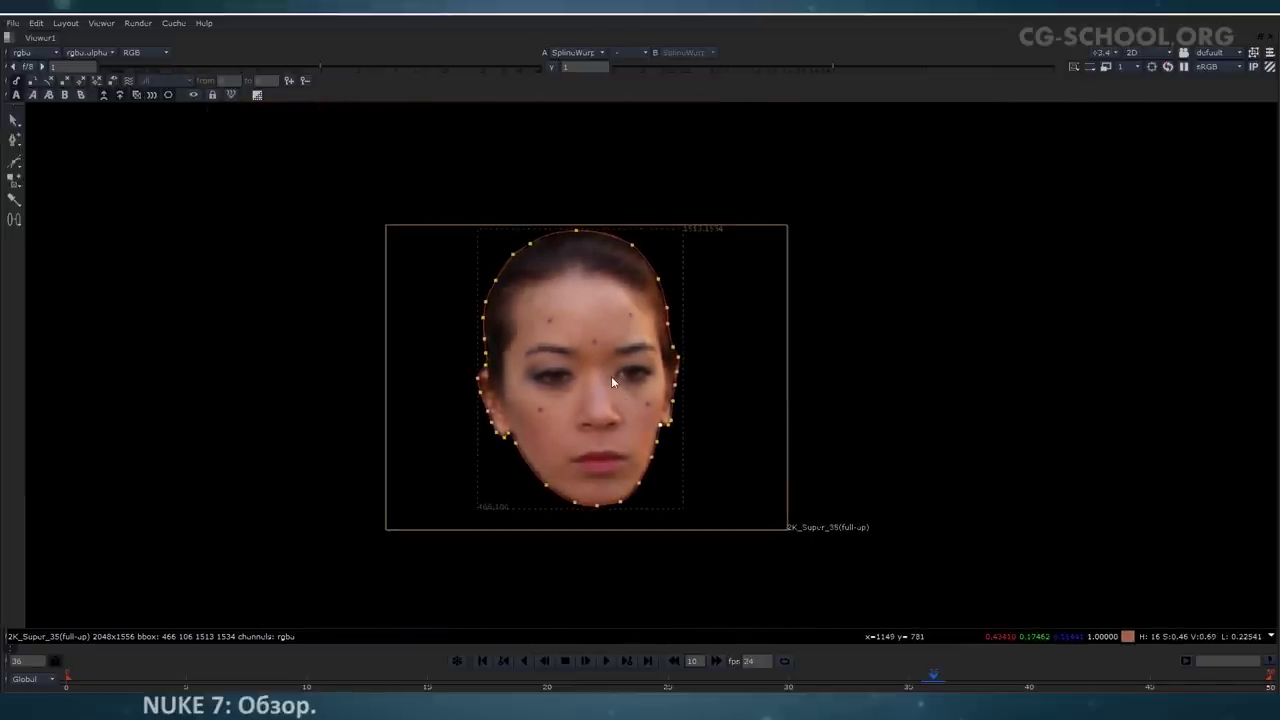
pyautogui.press('space')
pyautogui.moveTo(626, 274); pyautogui.dragTo(492, 391, button='middle')
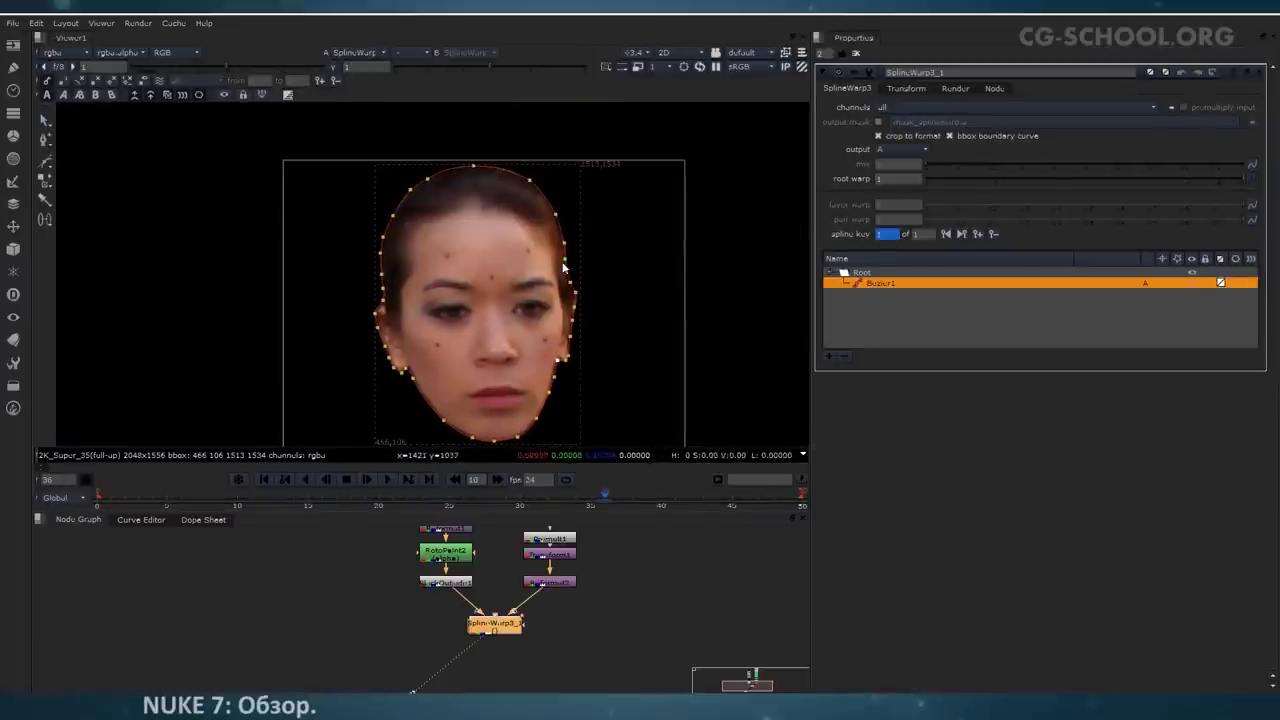
# Step: Set the output to B and draw a Bezier curve from the alien's chin up the right edge of its face
pyautogui.click(98, 95)
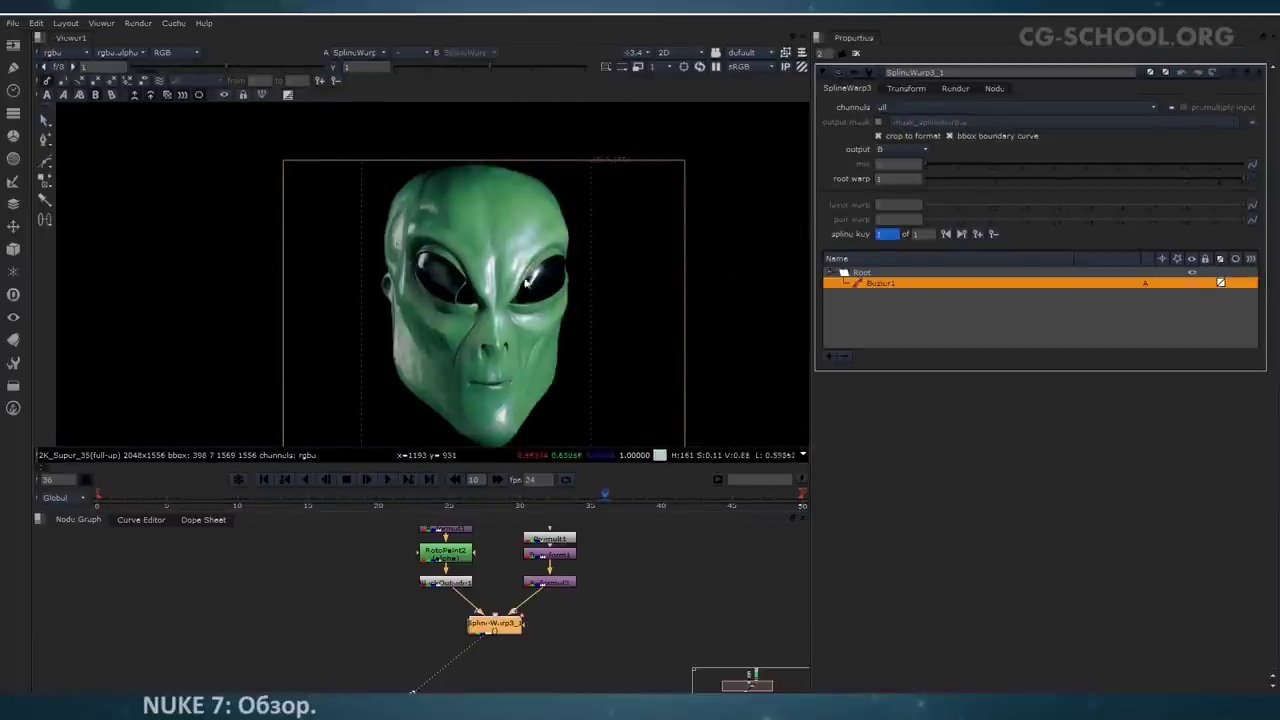
pyautogui.moveTo(323, 284); pyautogui.dragTo(354, 248, button='middle')
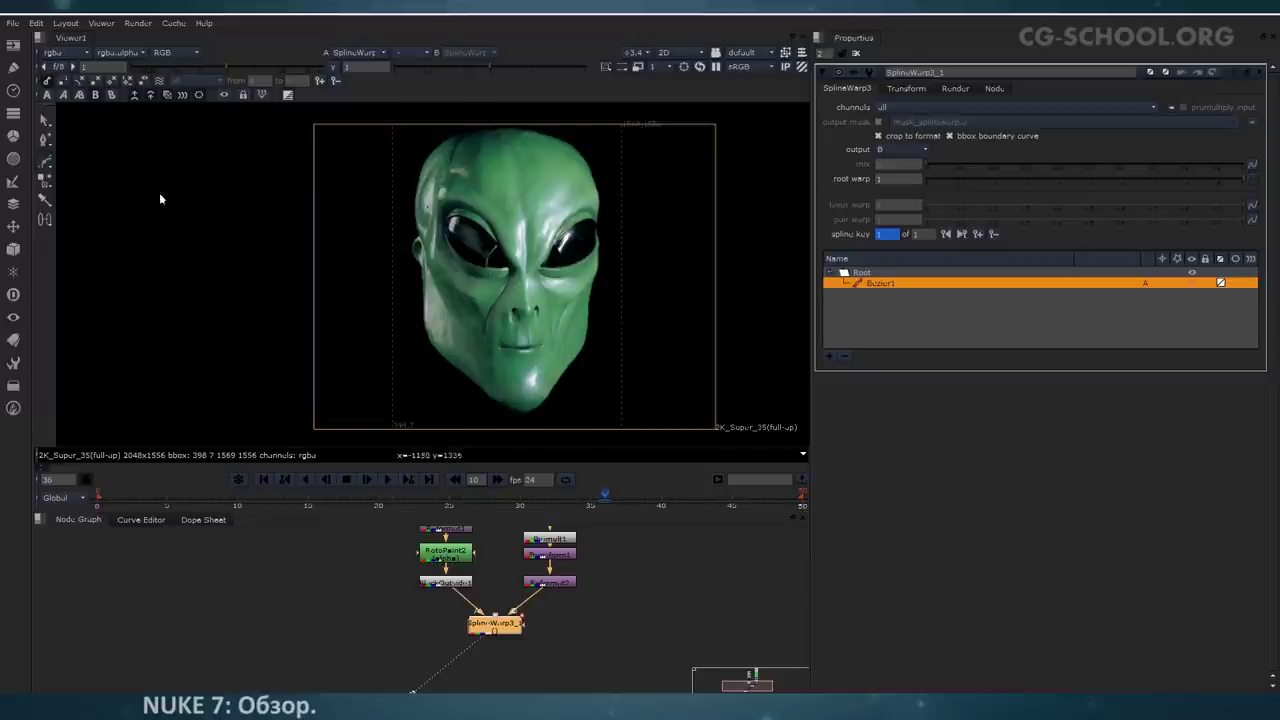
pyautogui.press('space')
pyautogui.moveTo(527, 351); pyautogui.dragTo(556, 505, button='middle')
pyautogui.scroll(4, 556, 540)
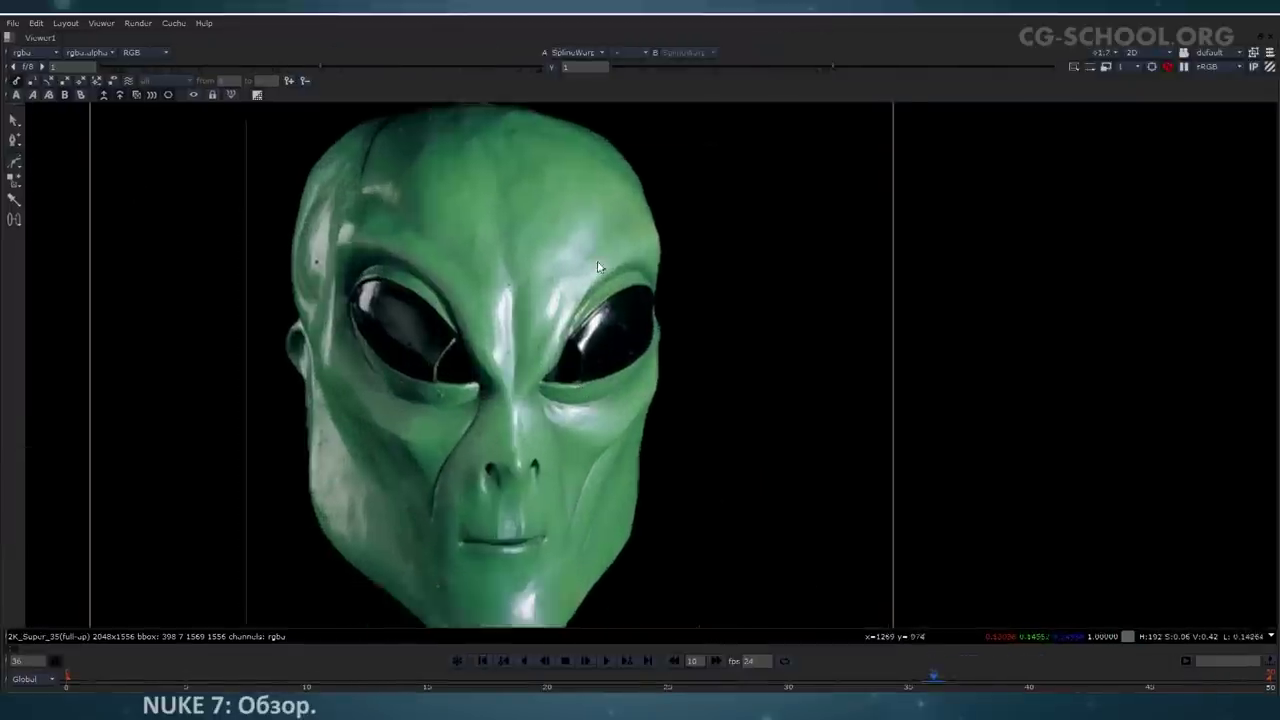
pyautogui.click(549, 544)
pyautogui.click(574, 518)
pyautogui.click(599, 478)
pyautogui.click(636, 437)
pyautogui.click(656, 358)
pyautogui.click(660, 330)
pyautogui.click(666, 299)
pyautogui.click(674, 272)
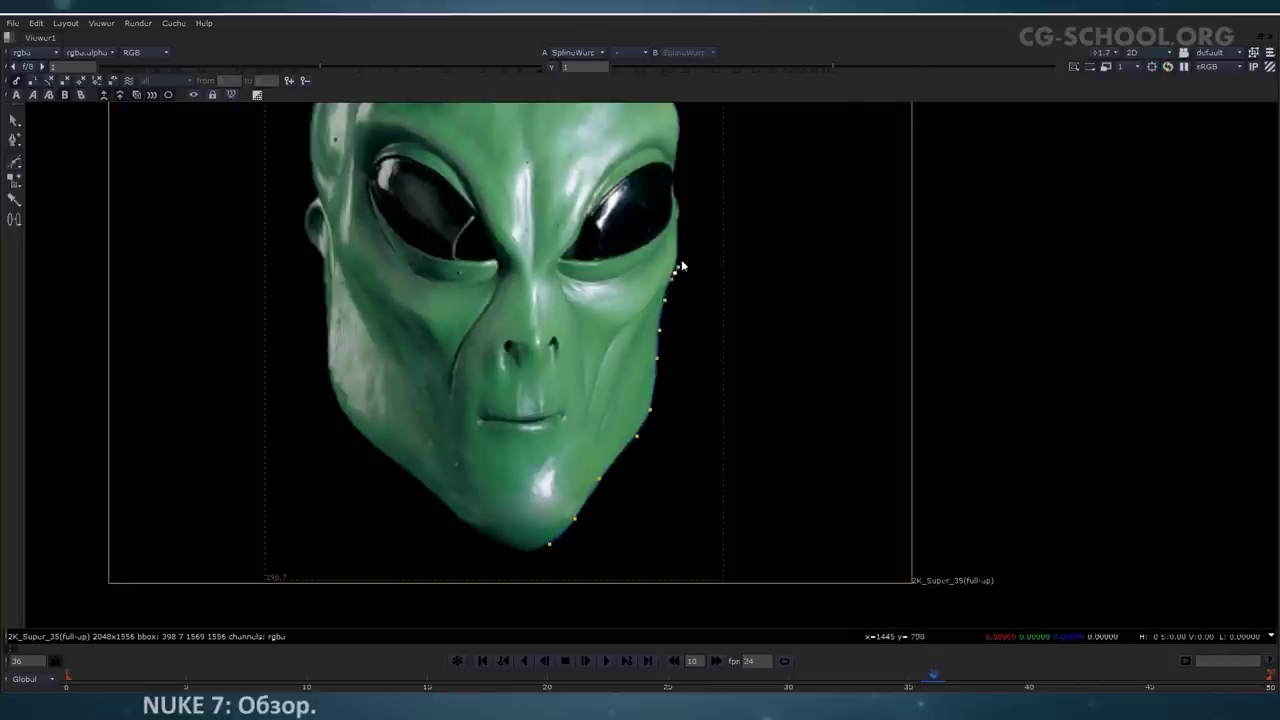
pyautogui.click(679, 199)
pyautogui.click(680, 153)
pyautogui.moveTo(687, 257); pyautogui.dragTo(687, 494, button='middle')
pyautogui.scroll(2, 658, 300)
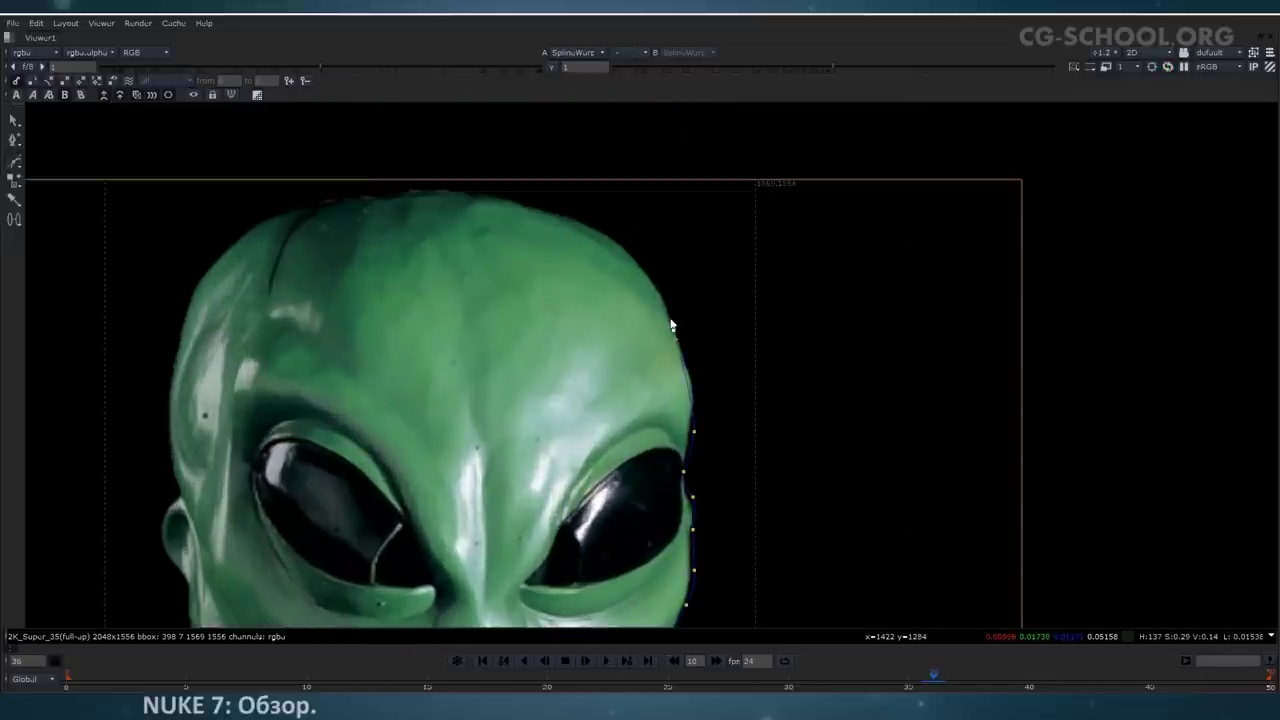
# Step: Continue the alien outline over the top of the head, around the left-hand ear and down the jaw towards the chin
pyautogui.click(315, 207)
pyautogui.click(181, 304)
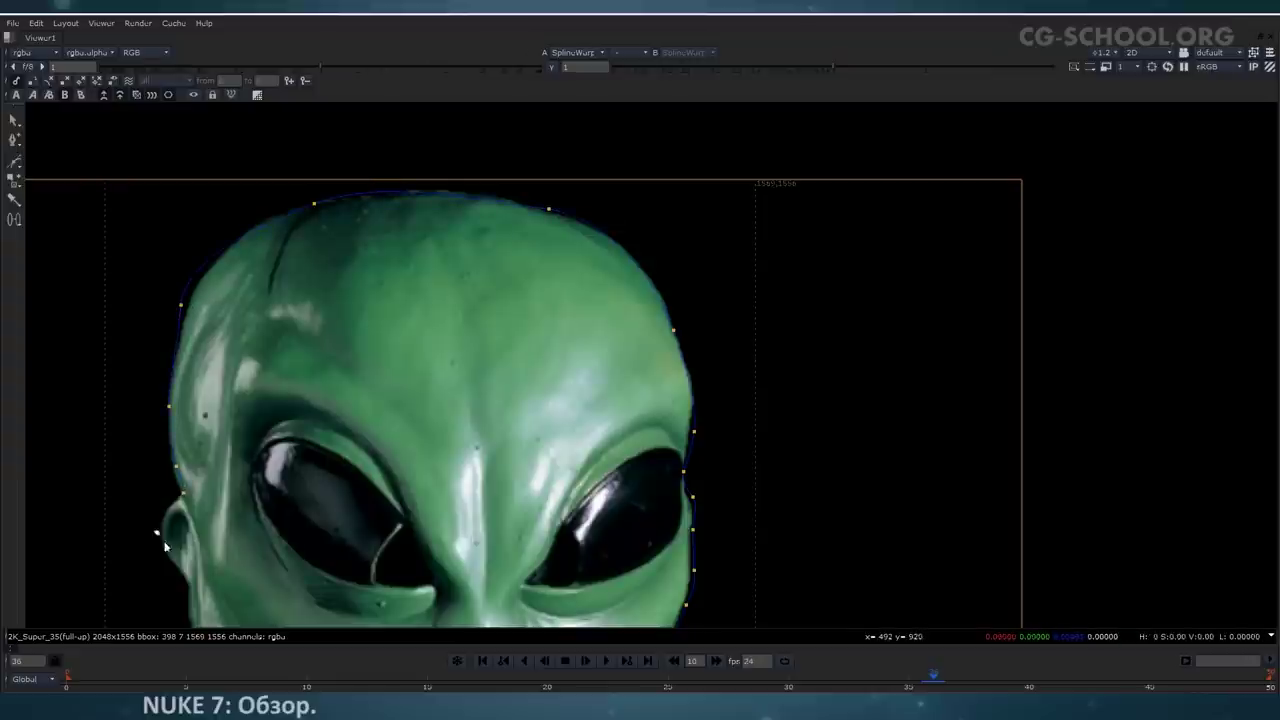
pyautogui.moveTo(165, 547); pyautogui.dragTo(149, 322, button='middle')
pyautogui.click(167, 355)
pyautogui.click(175, 422)
pyautogui.click(179, 499)
pyautogui.click(186, 543)
pyautogui.moveTo(186, 545); pyautogui.dragTo(128, 310, button='middle')
pyautogui.click(193, 396)
pyautogui.click(250, 441)
# Step: Adjust the alien outline's points and tangents around the upper head so the curve follows its edge
pyautogui.moveTo(403, 220); pyautogui.dragTo(709, 612, button='middle')
pyautogui.scroll(1, 413, 234)
pyautogui.click(422, 238)
pyautogui.moveTo(424, 239); pyautogui.dragTo(401, 352, button='middle')
pyautogui.click(552, 230)
pyautogui.click(401, 352)
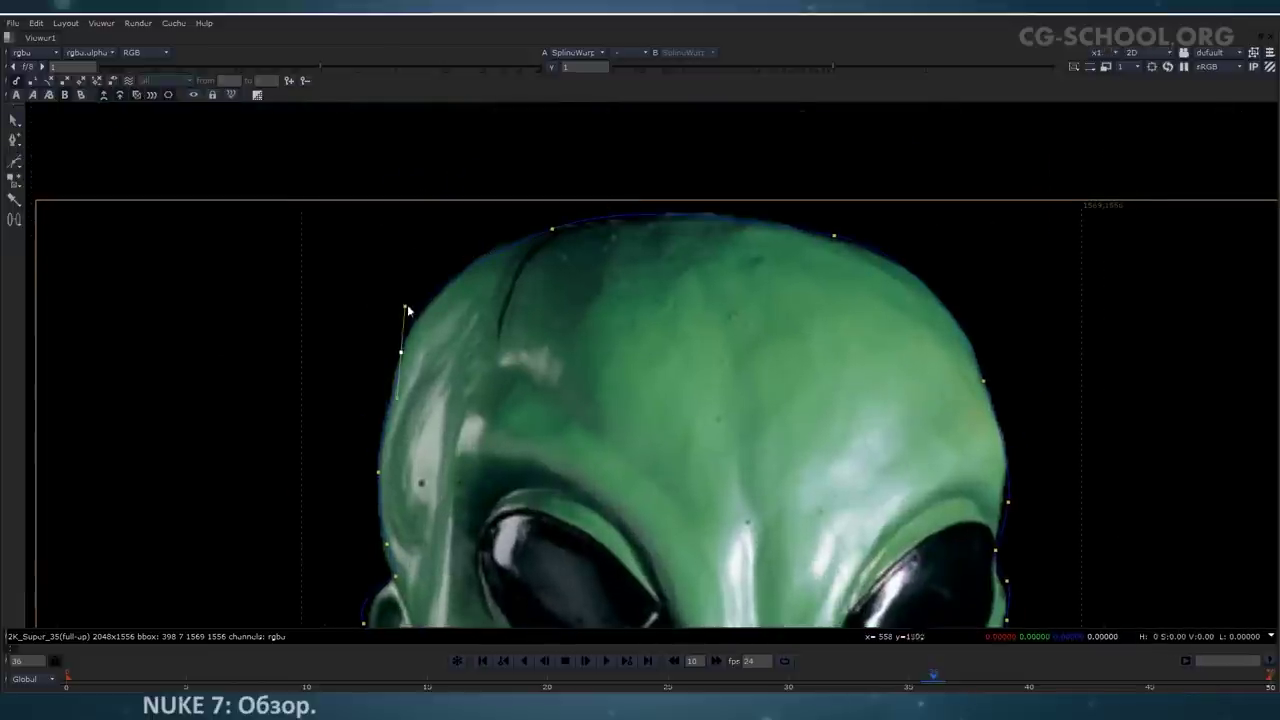
pyautogui.moveTo(354, 569); pyautogui.dragTo(329, 339, button='middle')
pyautogui.moveTo(970, 250); pyautogui.dragTo(820, 250, button='middle')
pyautogui.click(821, 364)
pyautogui.moveTo(774, 400); pyautogui.dragTo(759, 273, button='middle')
pyautogui.scroll(-5, 750, 253)
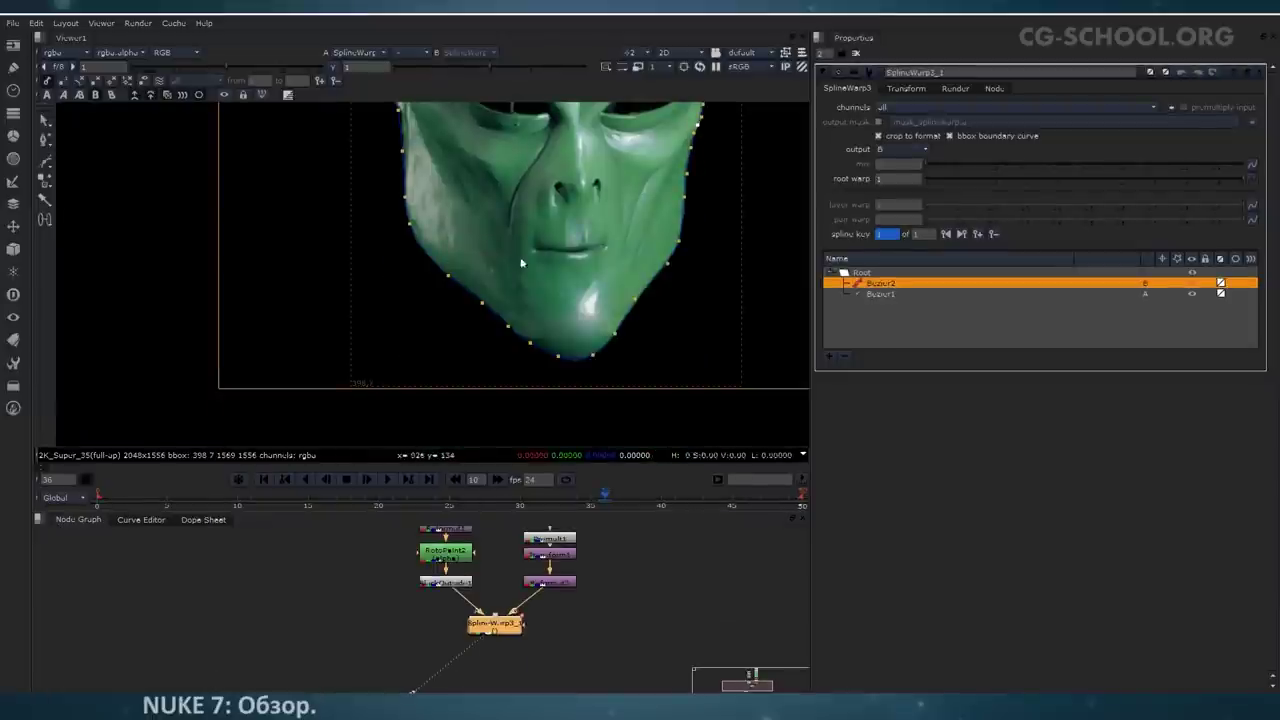
# Step: Set the output to AB morph to show both face outlines over the woman's face
pyautogui.scroll(-5, 479, 312)
pyautogui.moveTo(558, 285); pyautogui.dragTo(517, 297, button='middle')
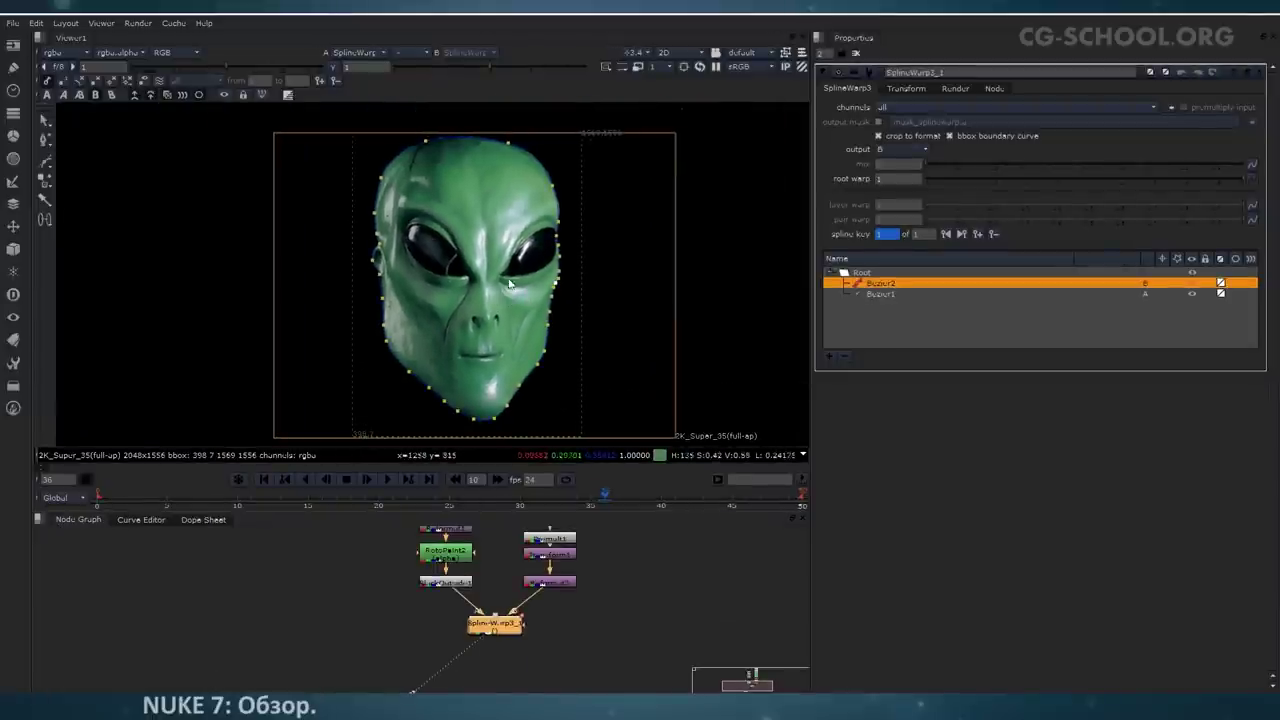
pyautogui.moveTo(497, 323); pyautogui.dragTo(514, 311, button='middle')
pyautogui.click(914, 150)
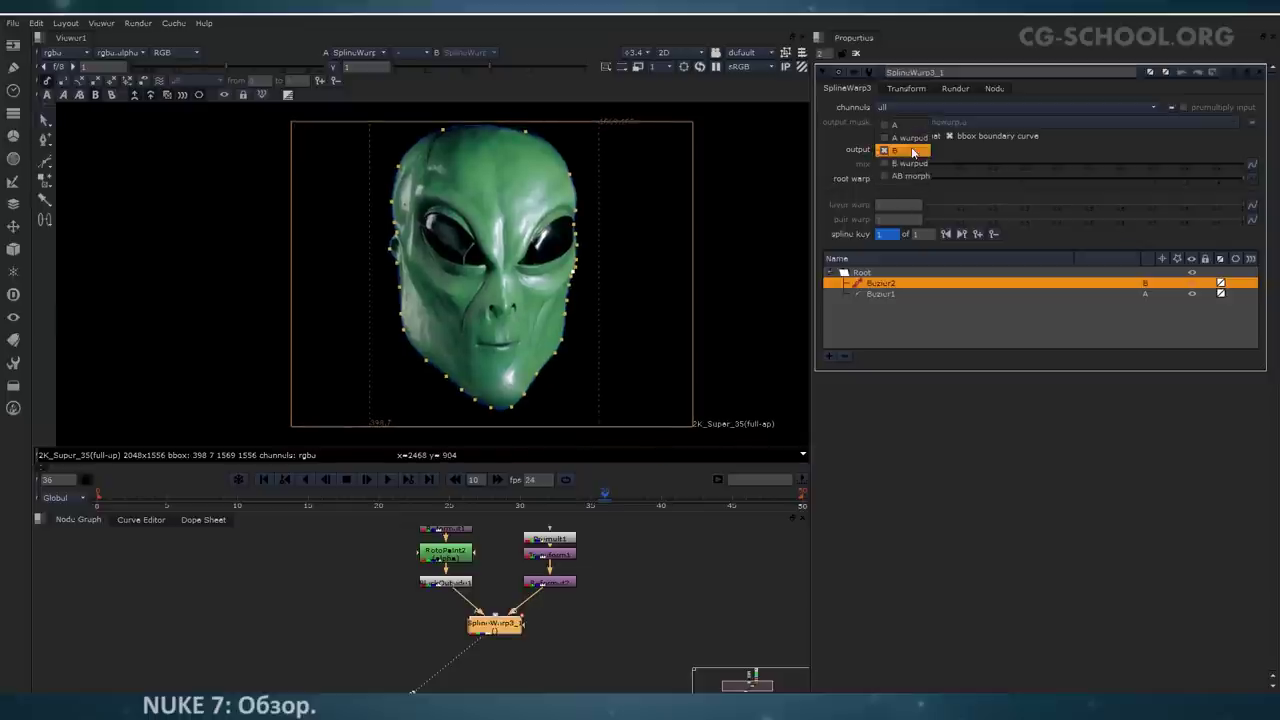
pyautogui.click(910, 176)
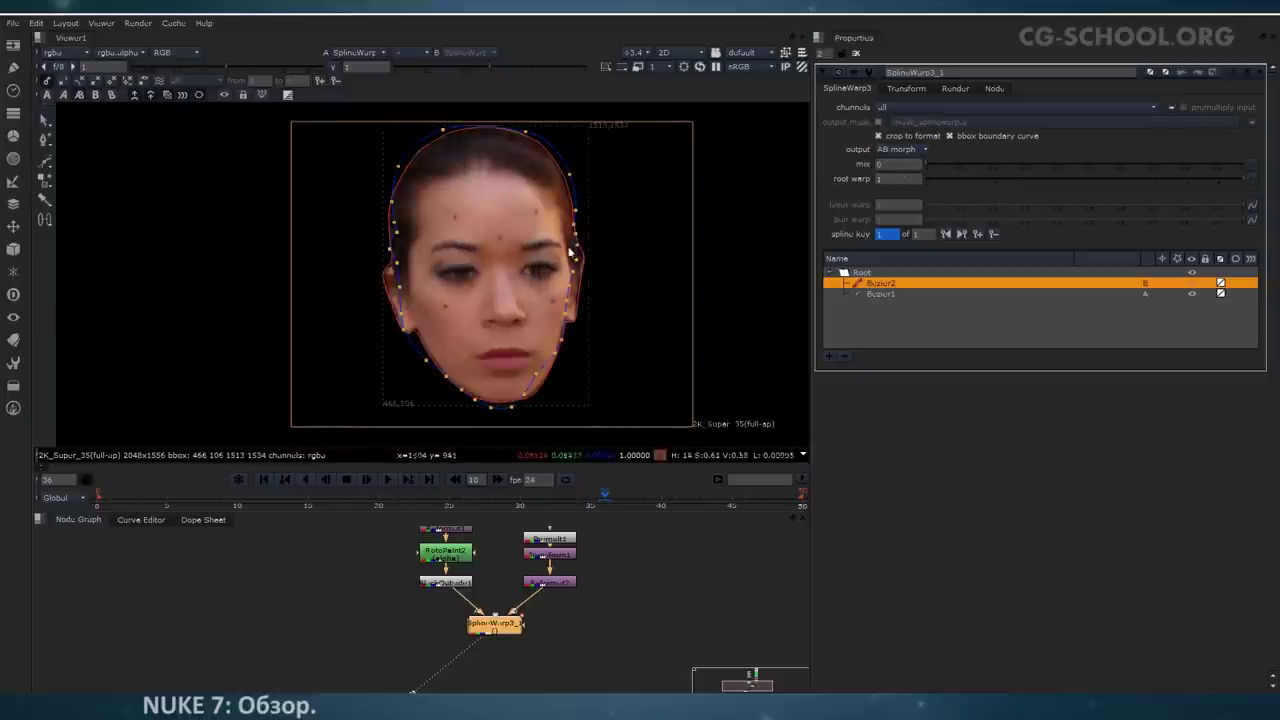
pyautogui.scroll(3, 544, 240)
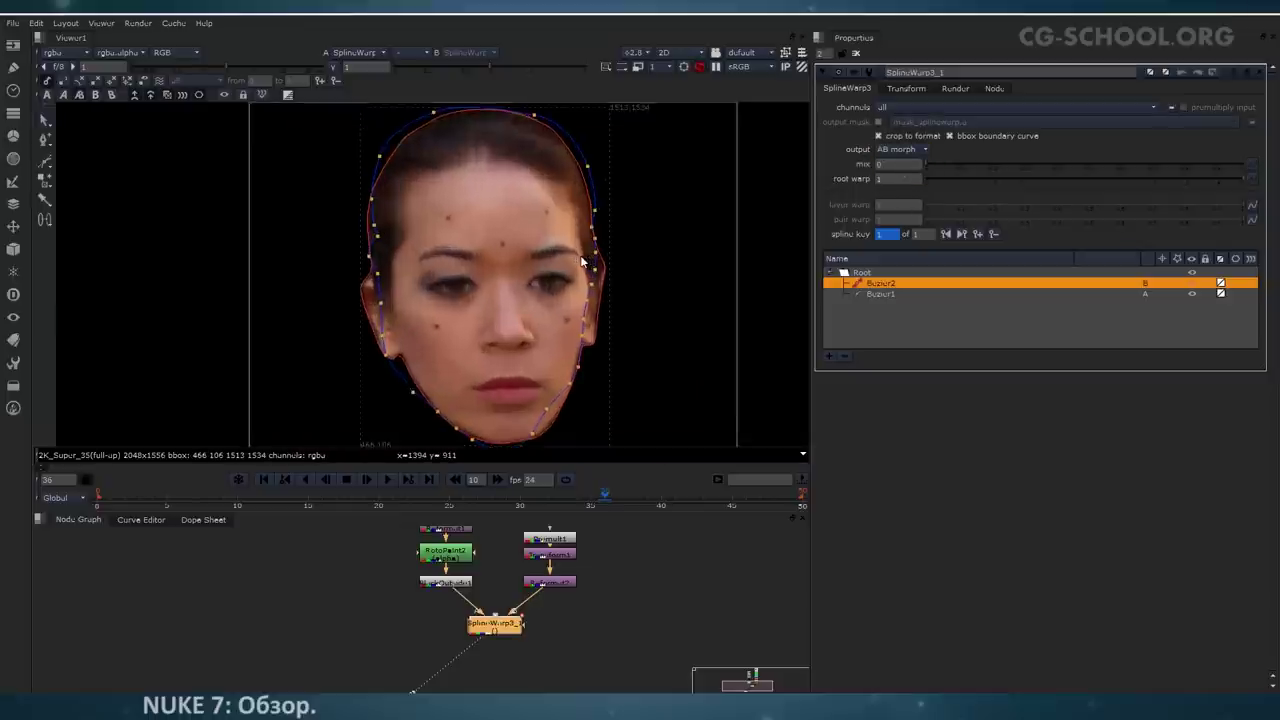
# Step: Join the woman's face outline to the alien face outline so they drive the morph as a pair
pyautogui.click(47, 218)
pyautogui.click(132, 221)
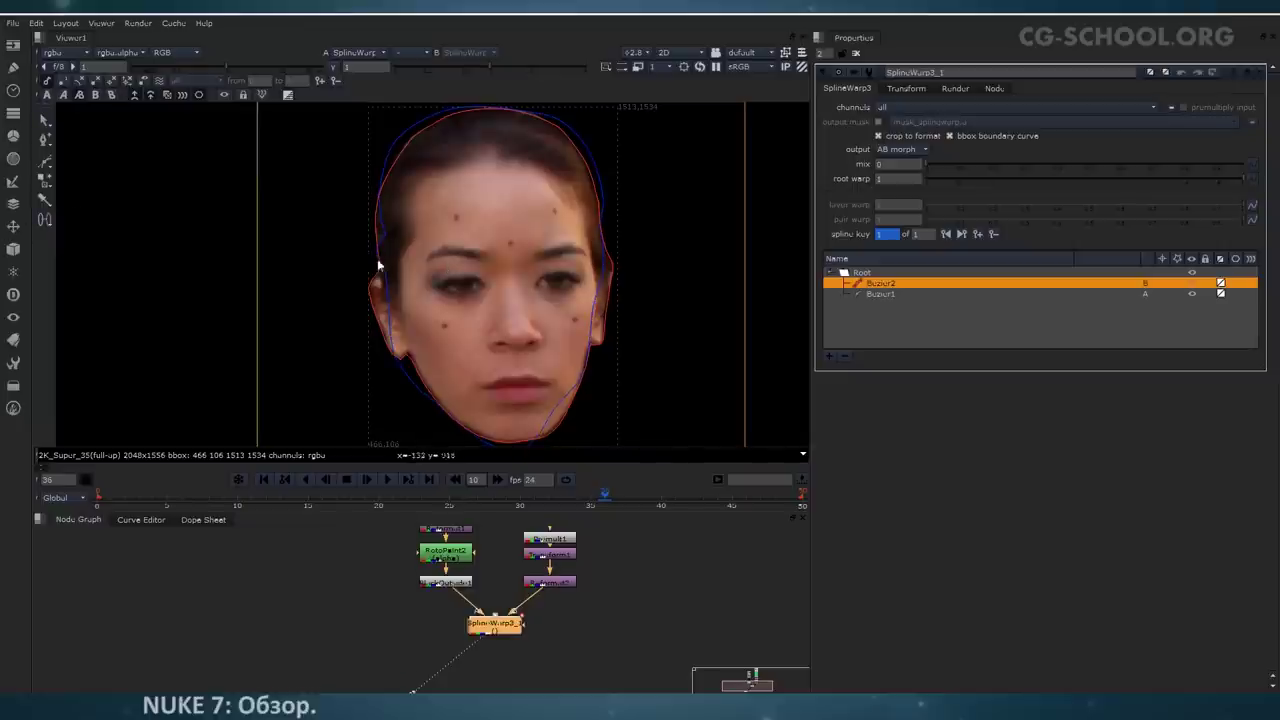
pyautogui.click(415, 128)
pyautogui.click(410, 127)
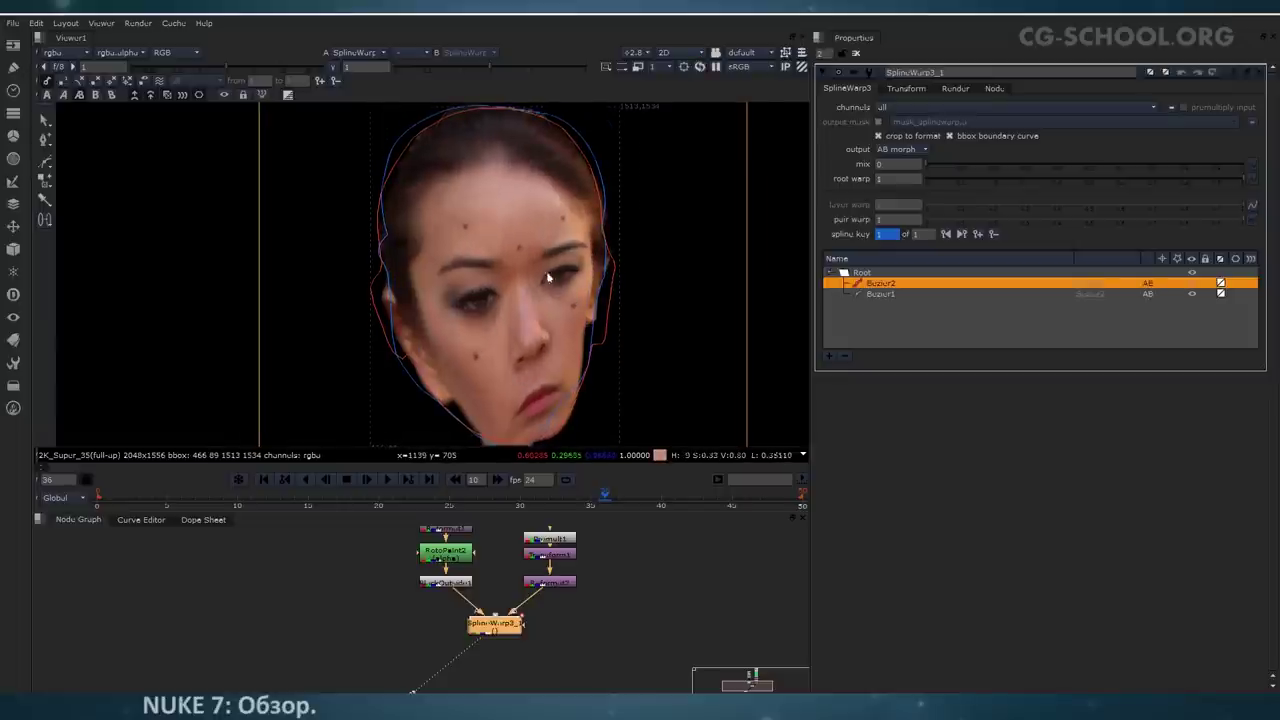
pyautogui.moveTo(548, 277); pyautogui.dragTo(569, 228, button='middle')
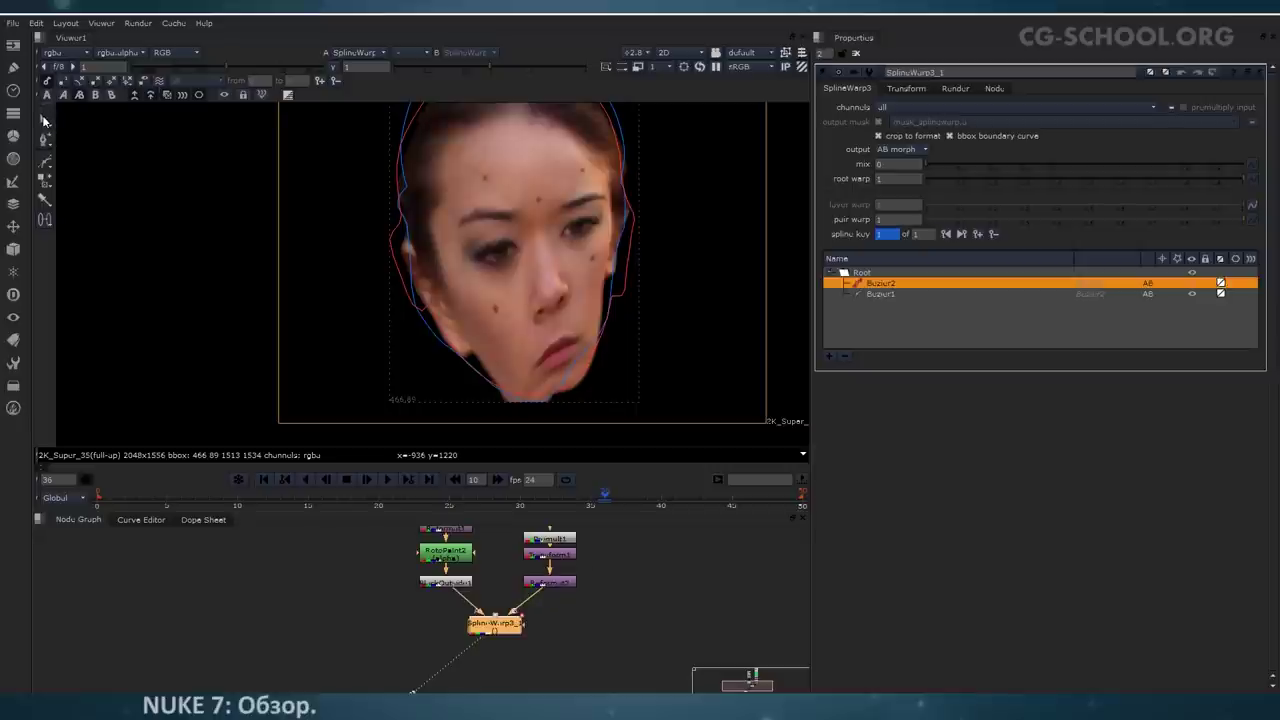
# Step: Modify the correspondence points at the chin and on both sides of the face so their ends line up on the two outlines
pyautogui.click(49, 183)
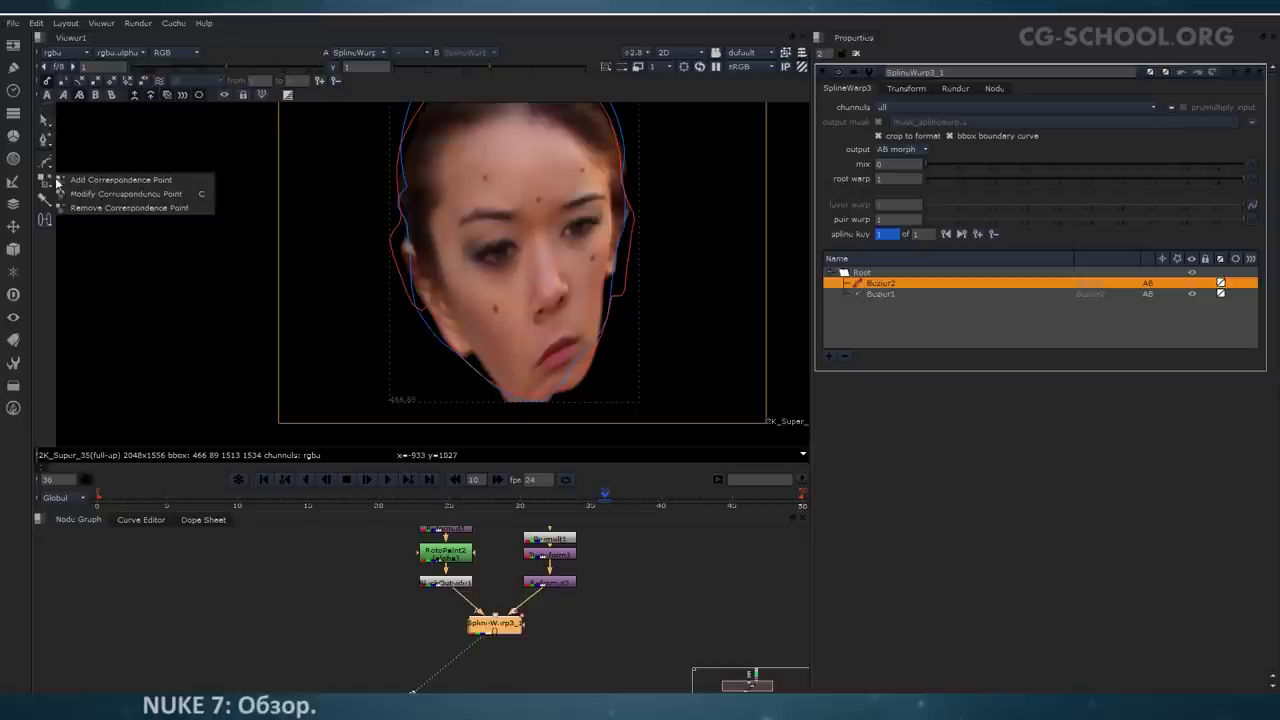
pyautogui.click(126, 194)
pyautogui.moveTo(395, 305); pyautogui.dragTo(388, 287, button='middle')
pyautogui.scroll(2, 420, 289)
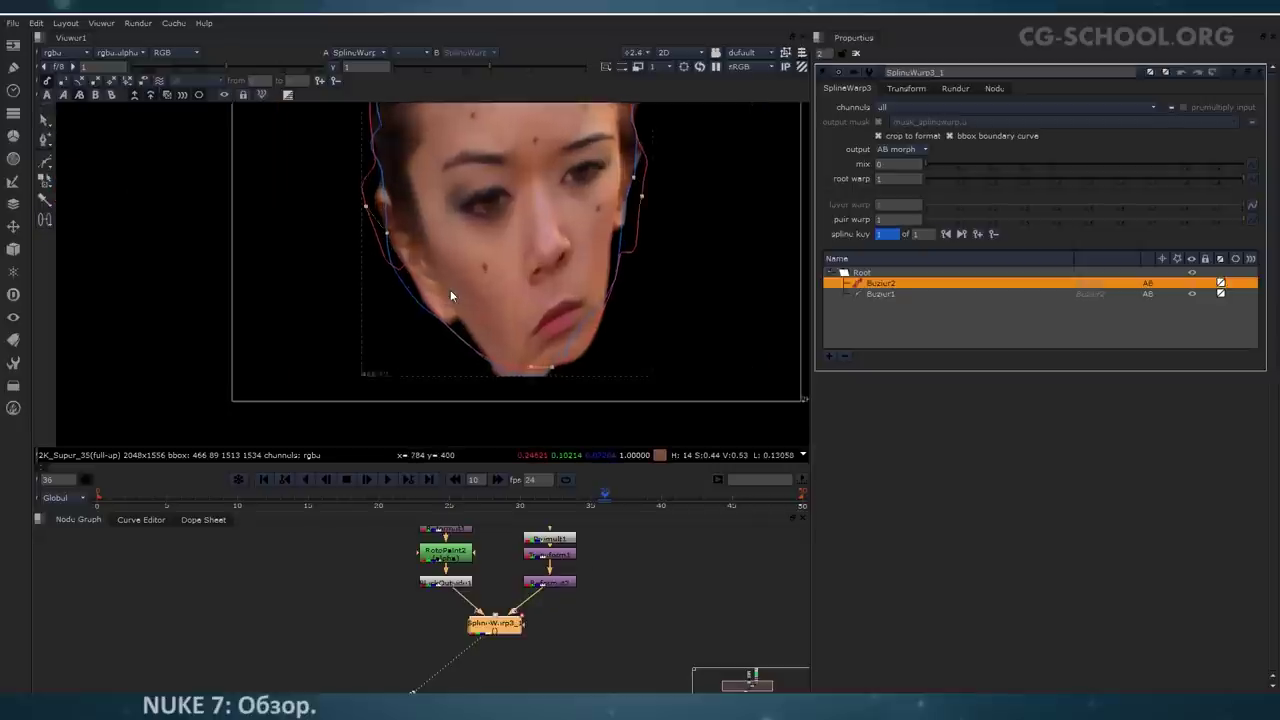
pyautogui.scroll(2, 523, 263)
pyautogui.moveTo(565, 341); pyautogui.dragTo(547, 340)
pyautogui.moveTo(691, 117); pyautogui.dragTo(681, 223, button='middle')
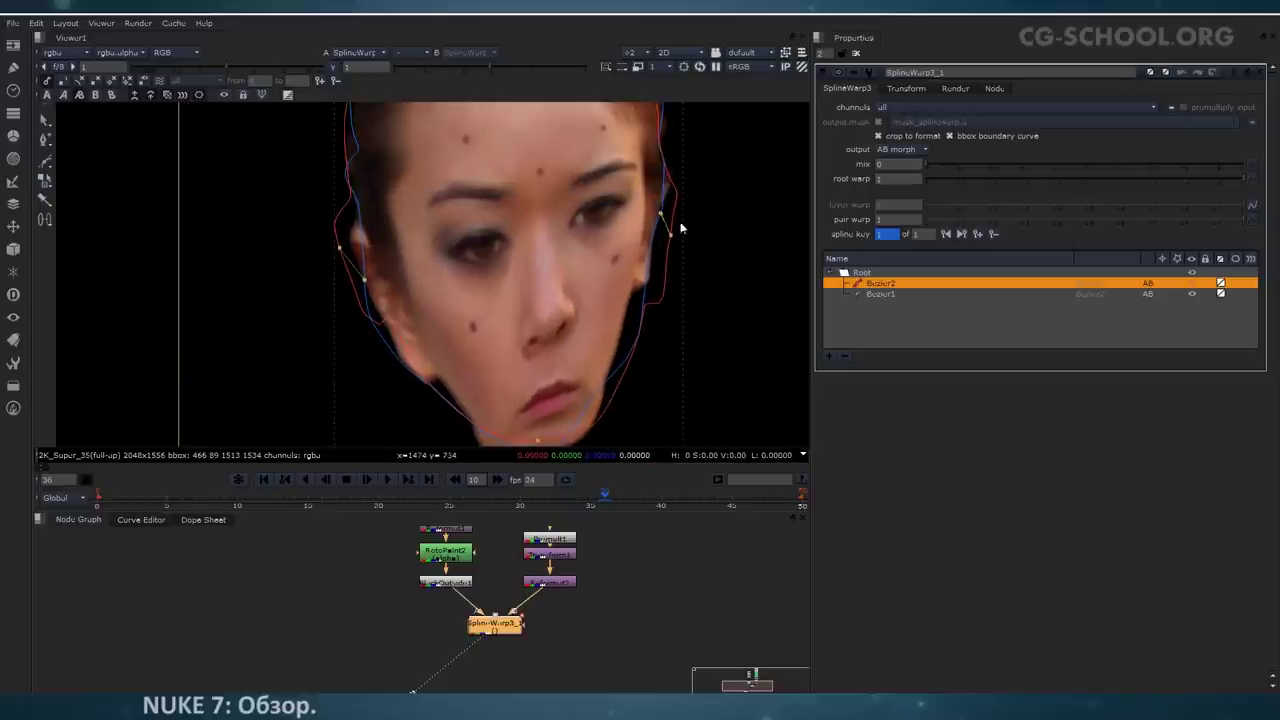
pyautogui.moveTo(673, 240); pyautogui.dragTo(670, 215)
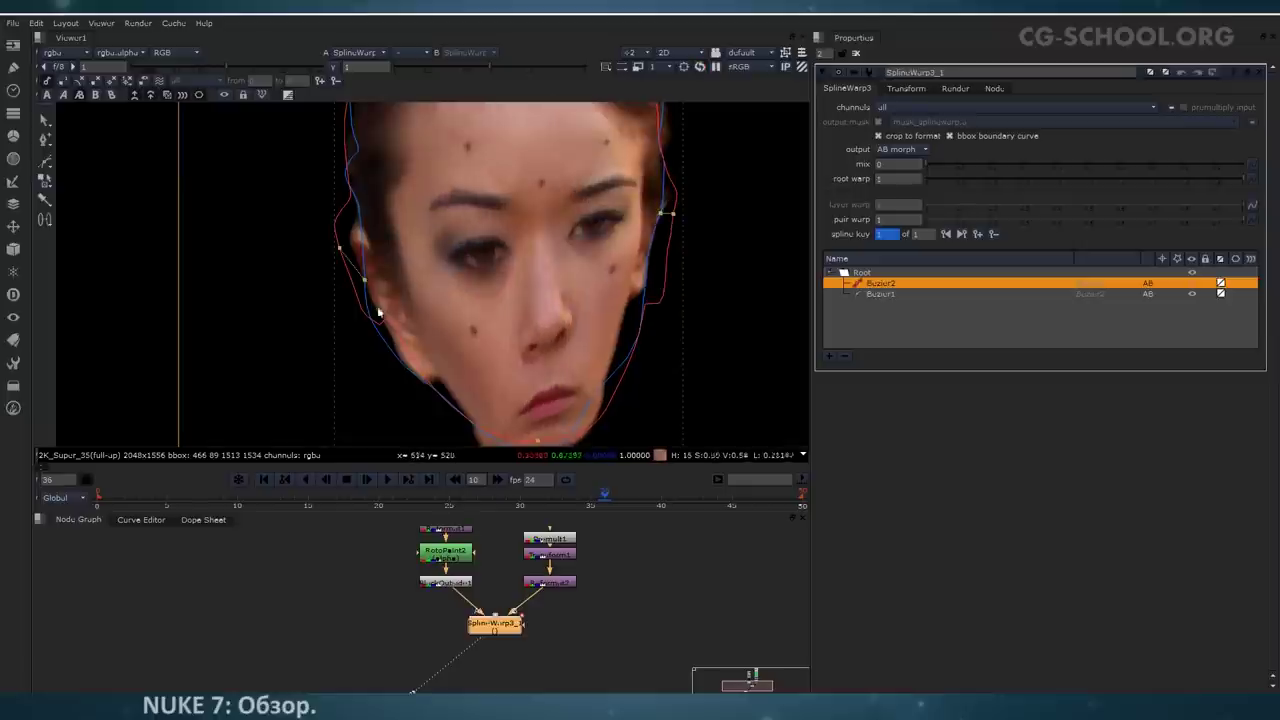
pyautogui.moveTo(364, 278); pyautogui.dragTo(361, 245)
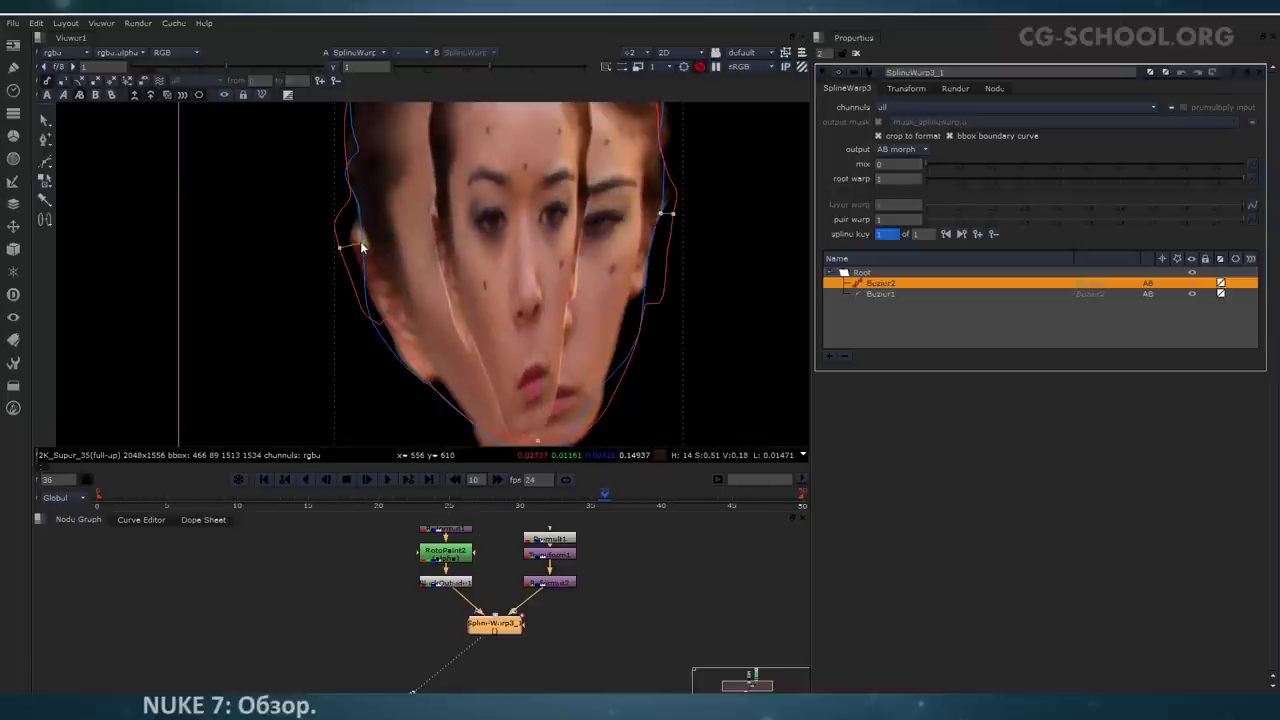
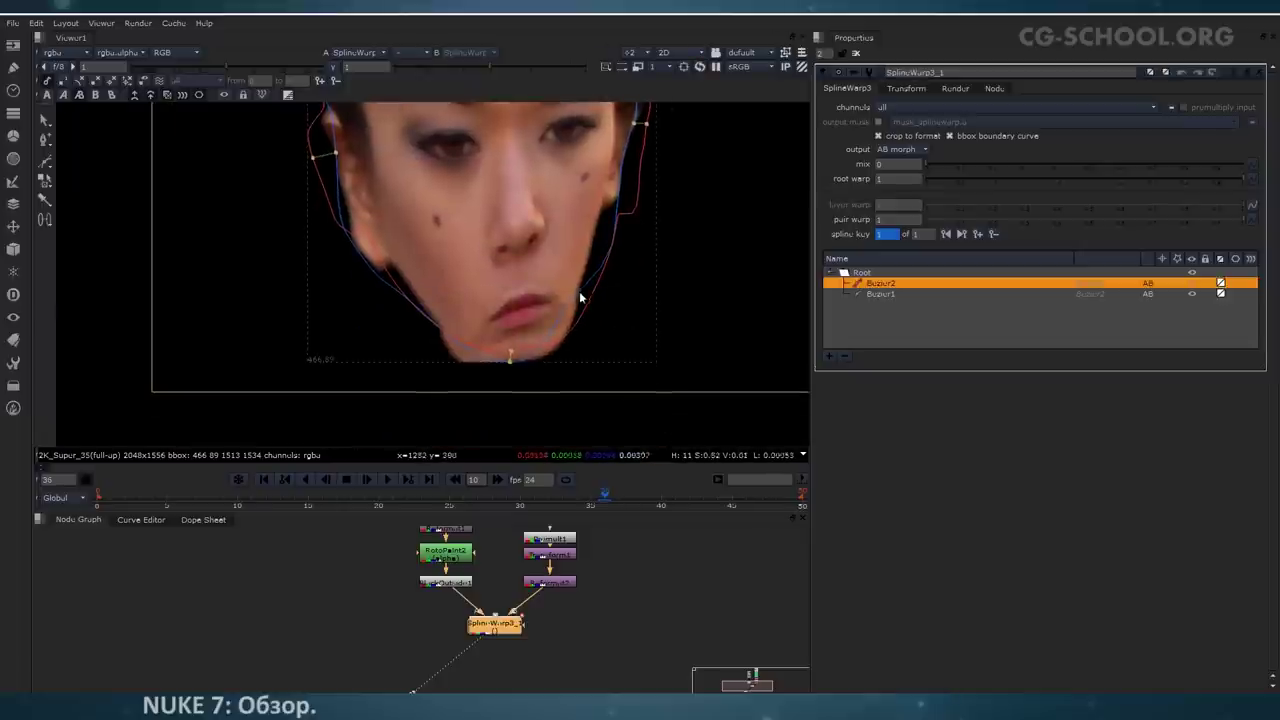
# Step: Add two correspondence points between the outlines, one on each side of the lower jaw
pyautogui.click(45, 181)
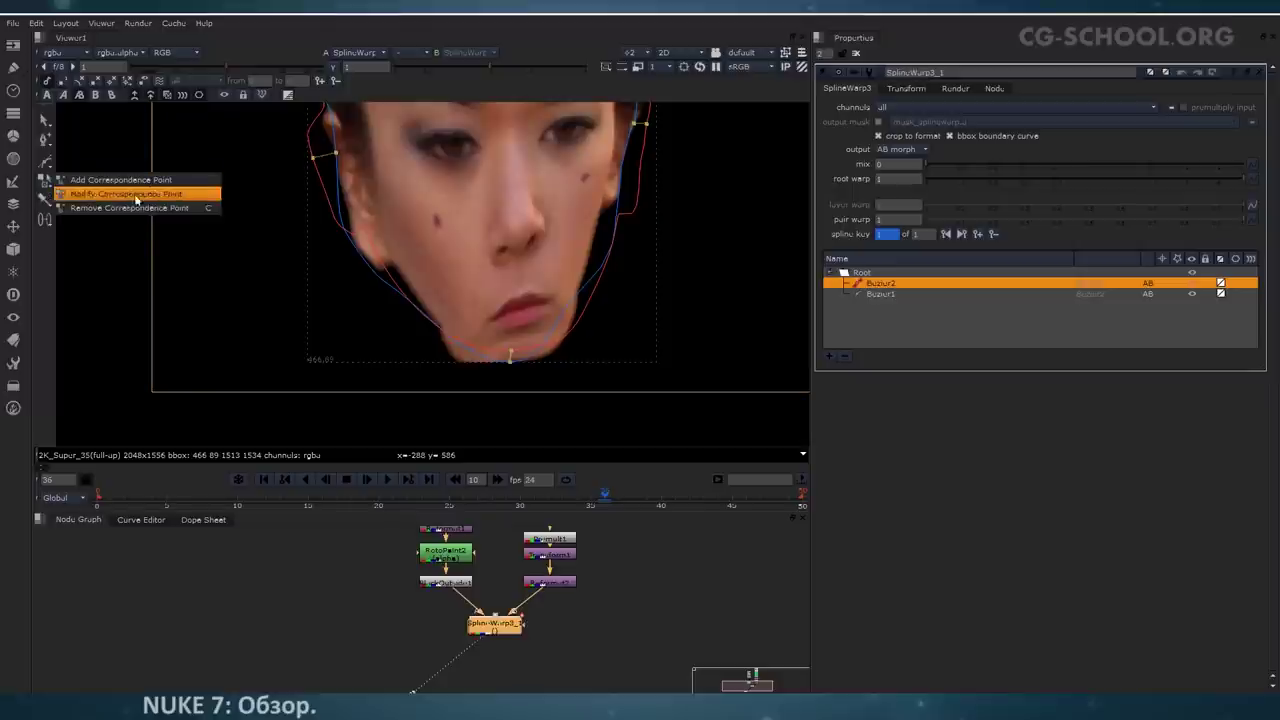
pyautogui.click(135, 182)
pyautogui.click(586, 306)
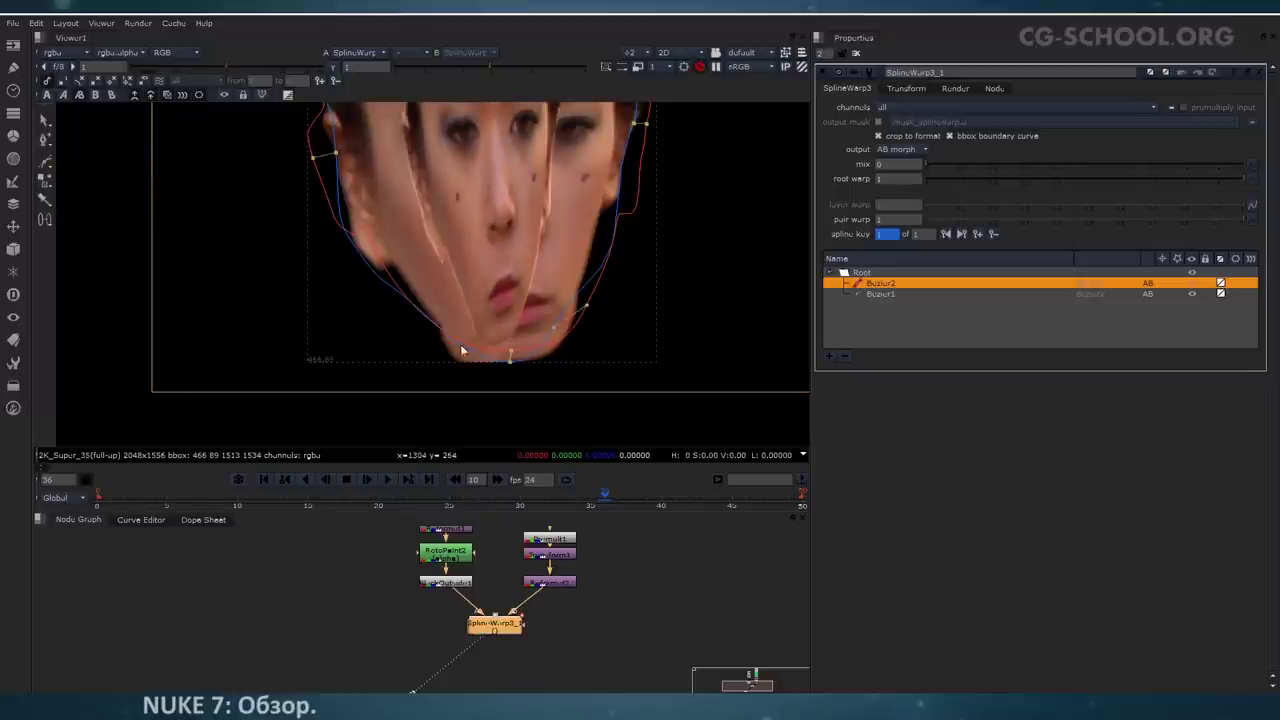
pyautogui.click(382, 280)
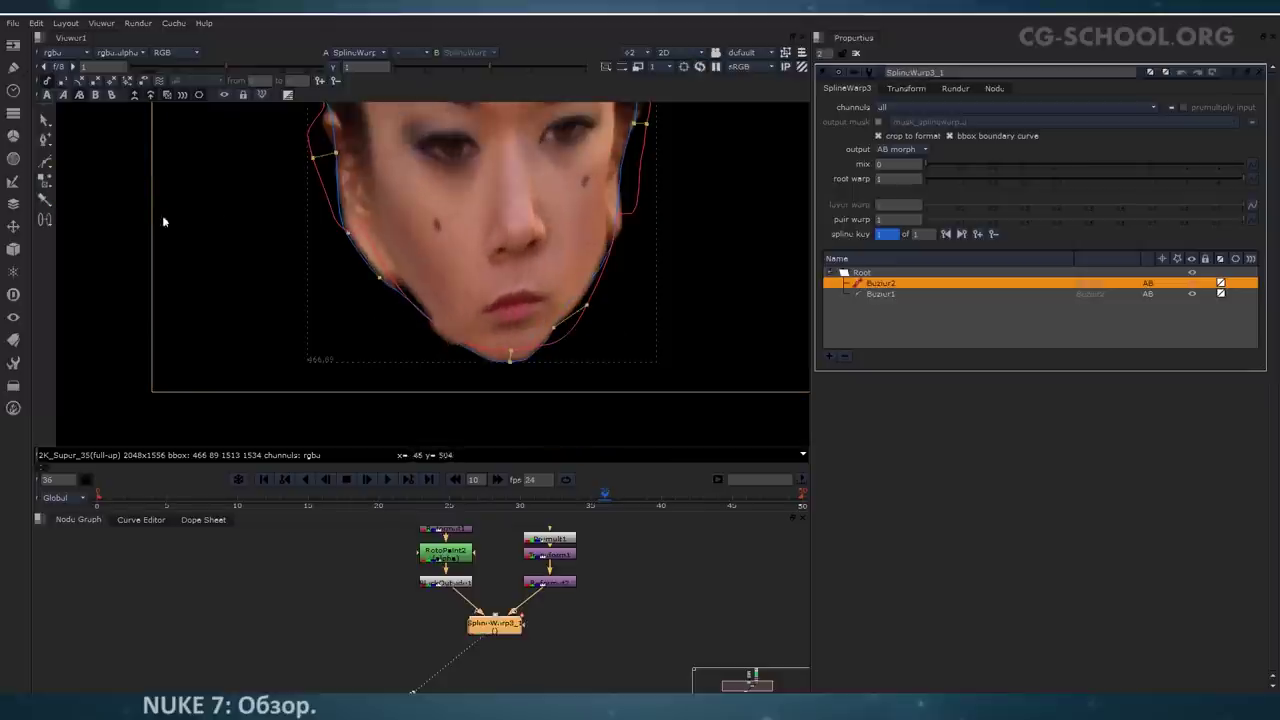
# Step: Align the new left-hand jaw correspondence at the earlobe and shift the right-hand one towards the chin
pyautogui.click(47, 182)
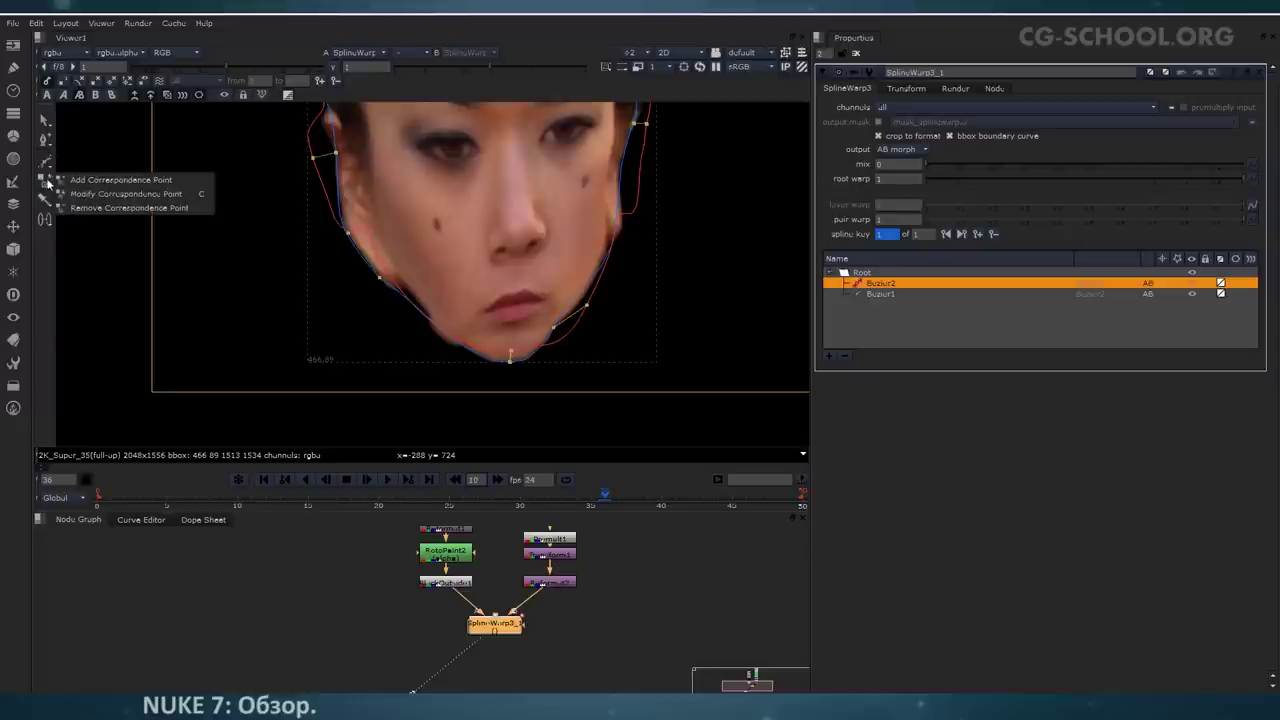
pyautogui.click(127, 194)
pyautogui.moveTo(348, 234)
pyautogui.mouseDown()
pyautogui.moveTo(381, 248)
pyautogui.moveTo(350, 257)
pyautogui.moveTo(335, 237)
pyautogui.mouseUp()
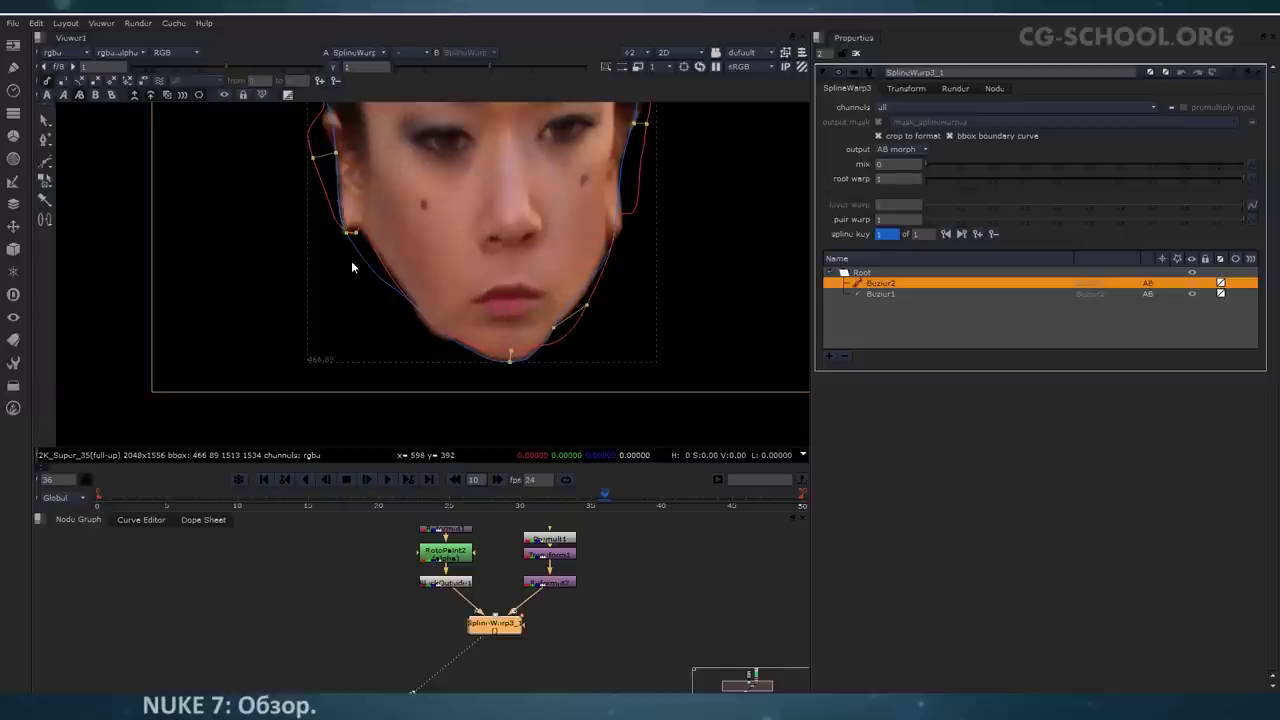
pyautogui.moveTo(588, 306); pyautogui.dragTo(566, 333)
# Step: Replace the right-hand lower jaw correspondence point with one higher on the jaw, just below the ear
pyautogui.click(45, 181)
pyautogui.click(113, 206)
pyautogui.click(556, 336)
pyautogui.click(45, 182)
pyautogui.click(78, 180)
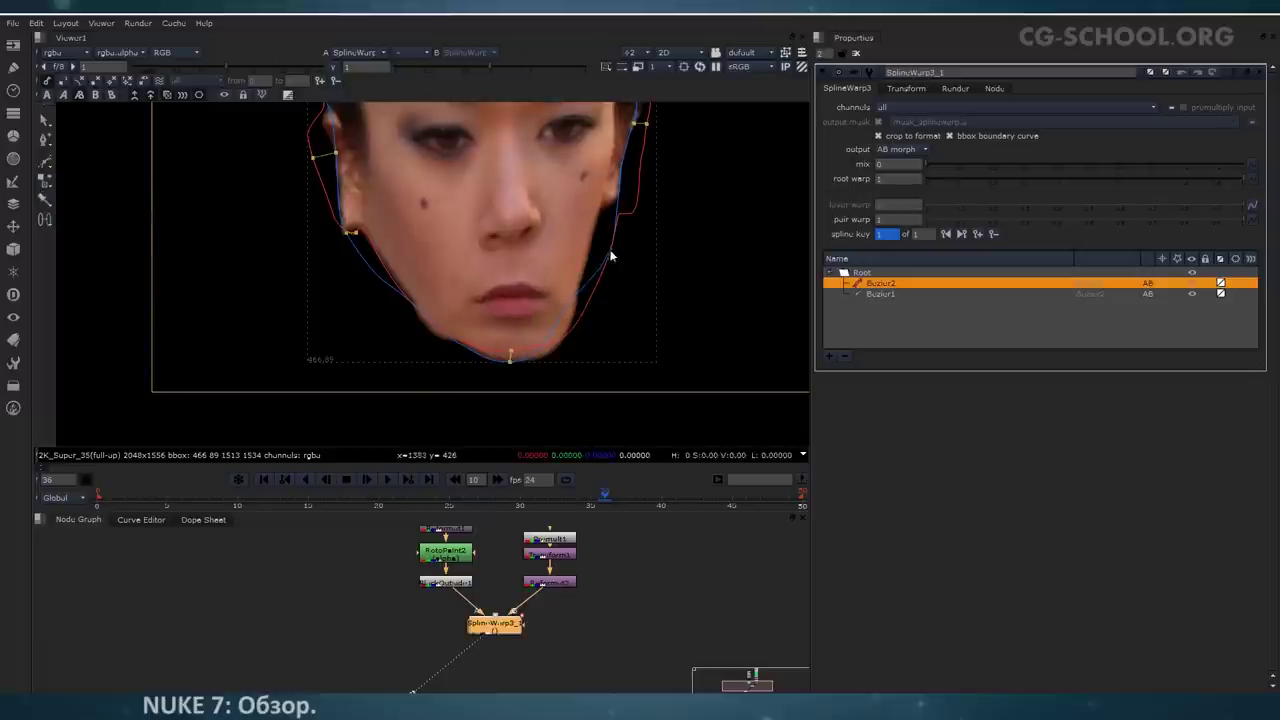
pyautogui.click(610, 250)
pyautogui.press('Tab')
pyautogui.hotkey('ctrl', 'z')
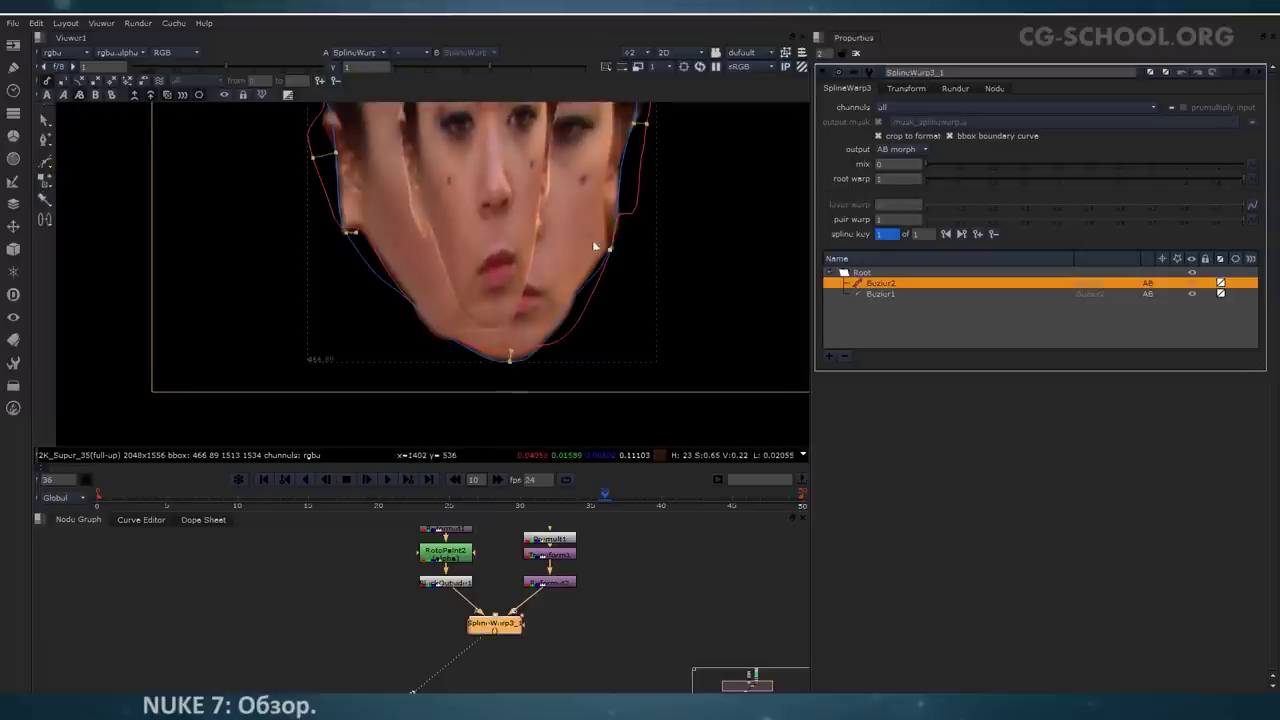
pyautogui.click(610, 252)
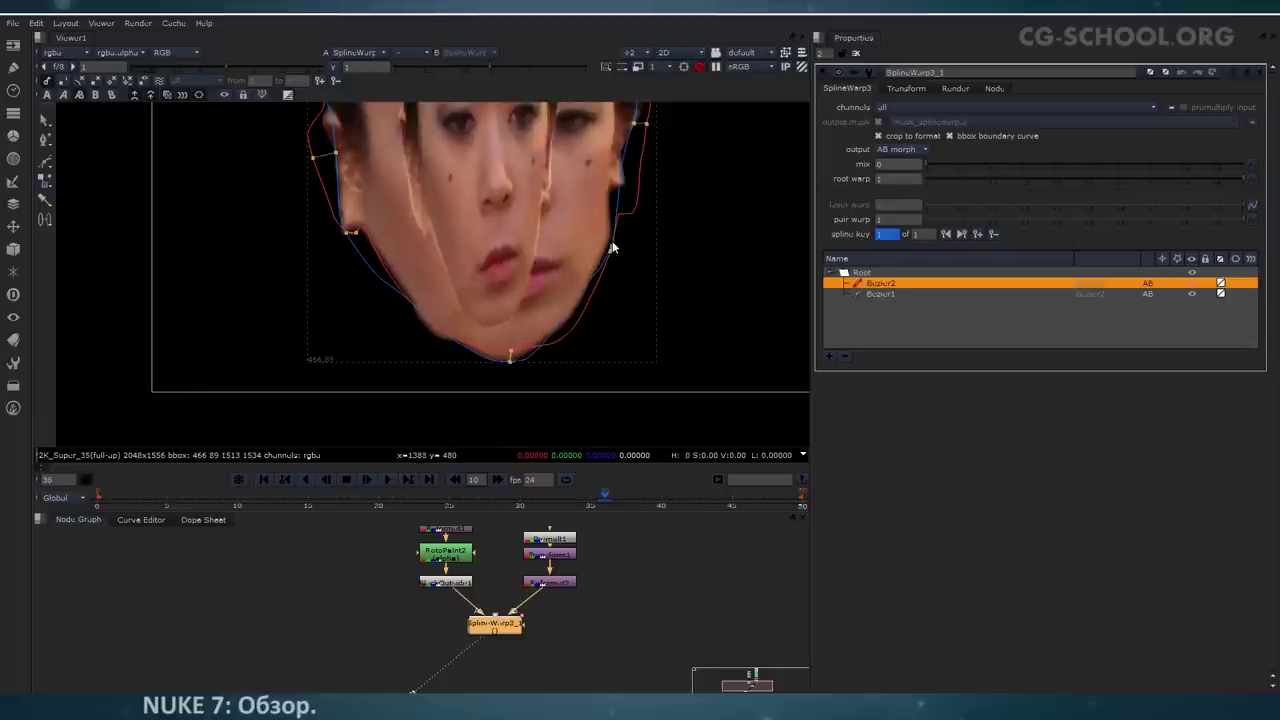
# Step: Examine the warped woman's face as a whole and around the mouth, nose and jaw
pyautogui.scroll(-3, 600, 315)
pyautogui.moveTo(574, 266); pyautogui.dragTo(548, 288, button='middle')
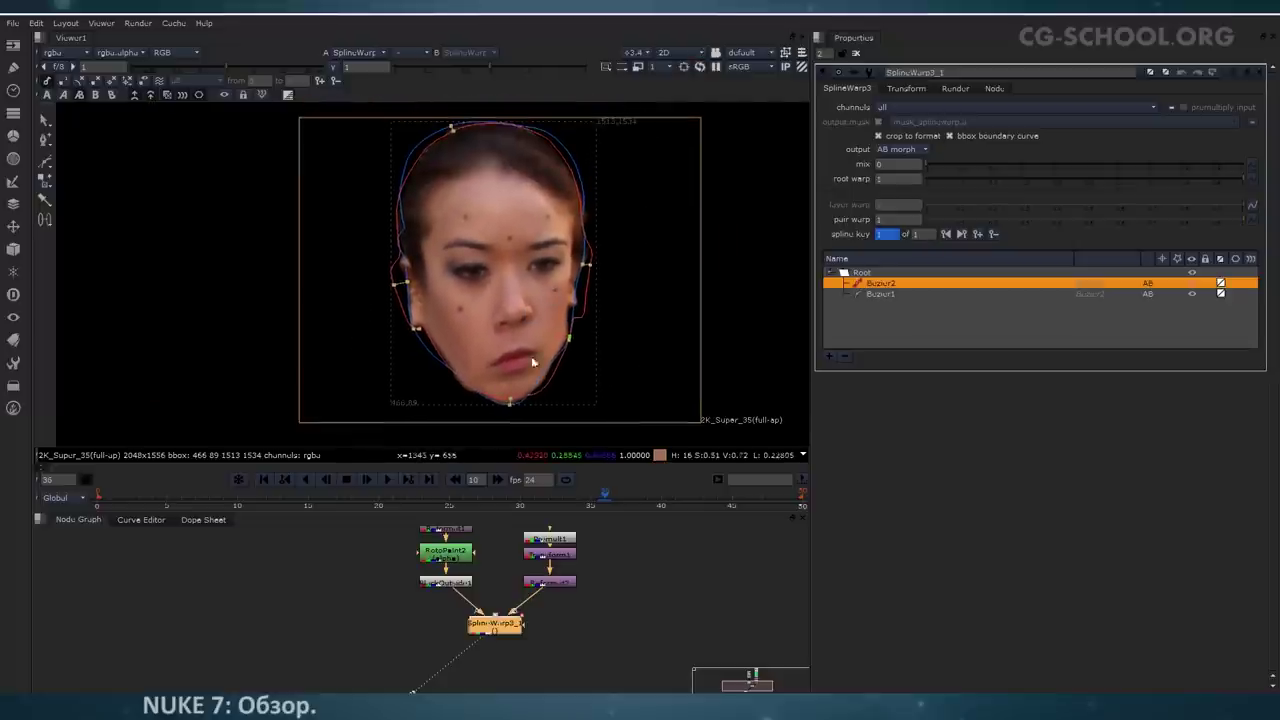
pyautogui.moveTo(531, 356); pyautogui.dragTo(486, 321, button='middle')
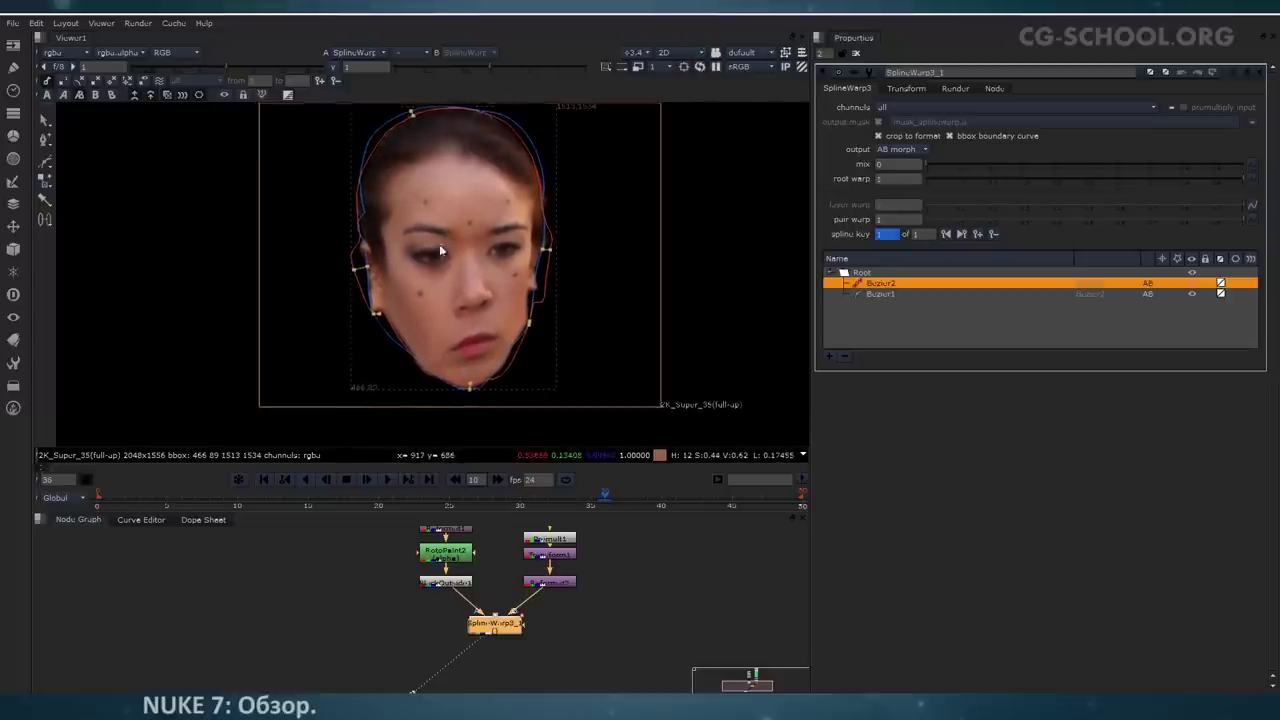
pyautogui.scroll(2, 439, 244)
pyautogui.moveTo(481, 269); pyautogui.dragTo(497, 351, button='middle')
pyautogui.moveTo(491, 270); pyautogui.dragTo(503, 352, button='middle')
pyautogui.moveTo(530, 387); pyautogui.dragTo(504, 250, button='middle')
pyautogui.moveTo(516, 315)
pyautogui.mouseDown(button='middle')
pyautogui.moveTo(535, 333)
pyautogui.moveTo(505, 315)
pyautogui.mouseUp(button='middle')
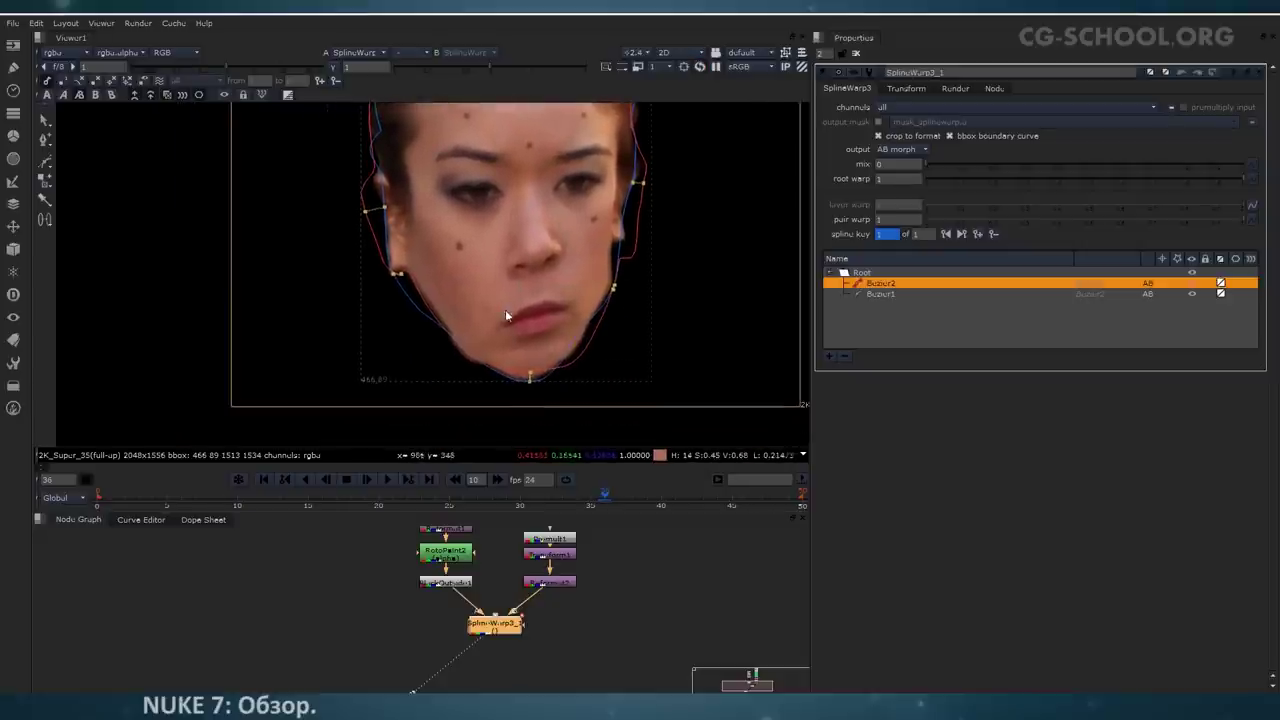
pyautogui.scroll(3, 545, 234)
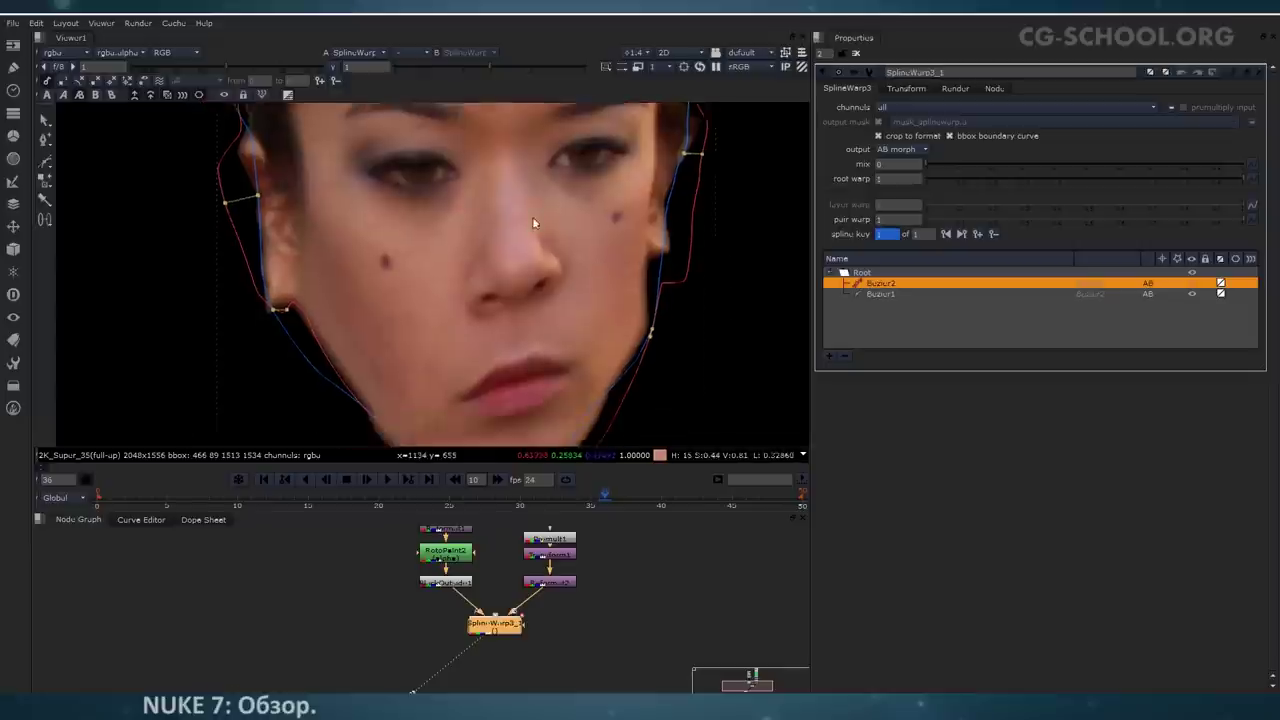
pyautogui.scroll(-2, 525, 277)
pyautogui.moveTo(500, 247); pyautogui.dragTo(508, 277, button='middle')
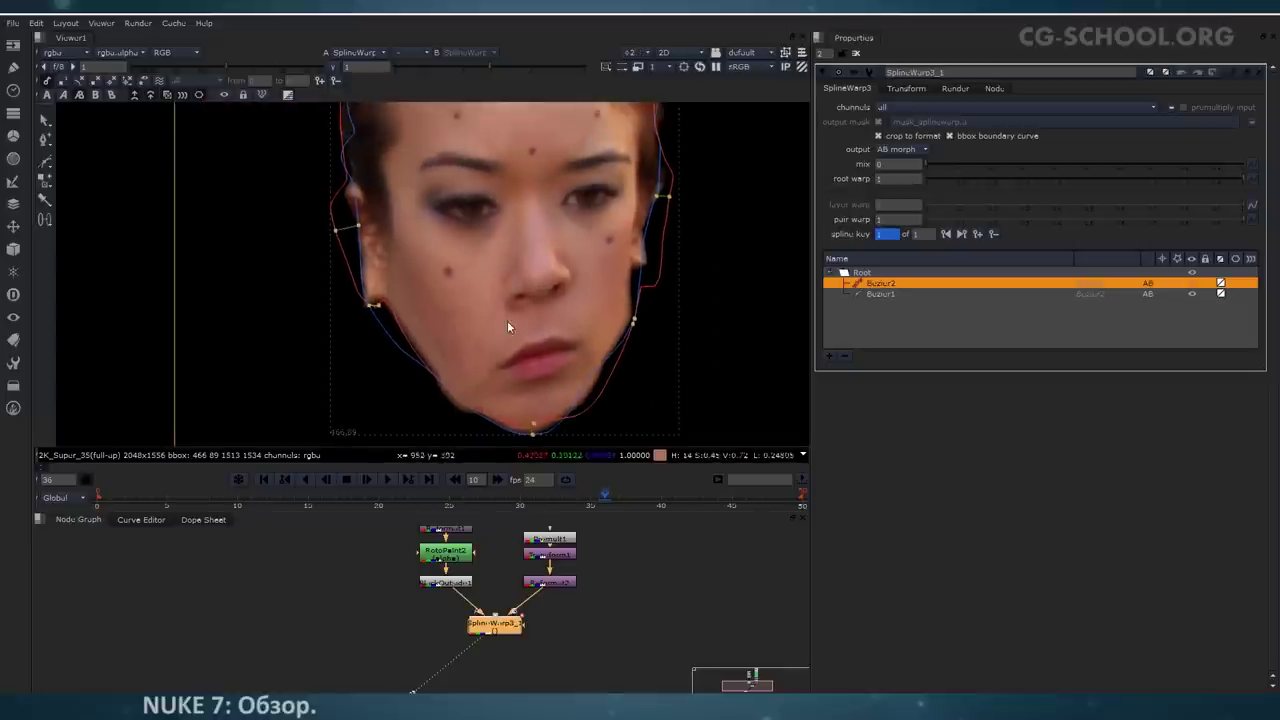
# Step: Set the output to A to show the woman's unwarped face around the mouth
pyautogui.click(46, 95)
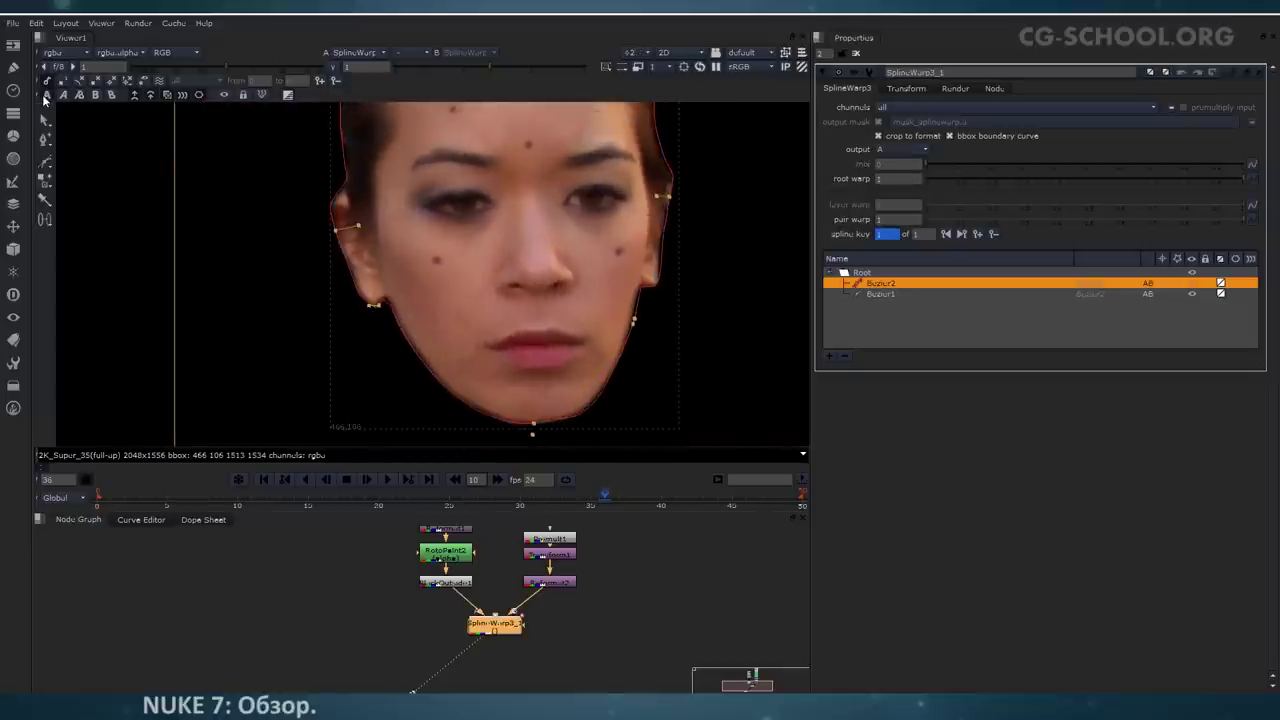
pyautogui.scroll(-3, 502, 307)
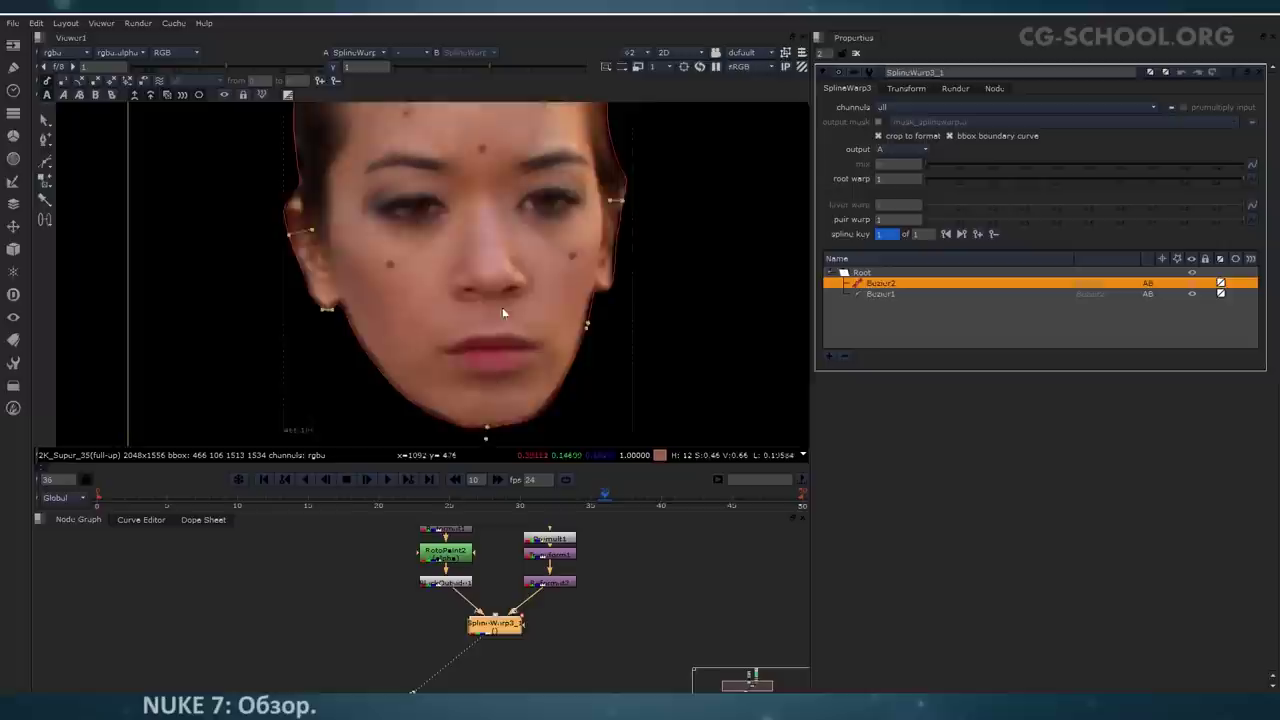
pyautogui.click(97, 96)
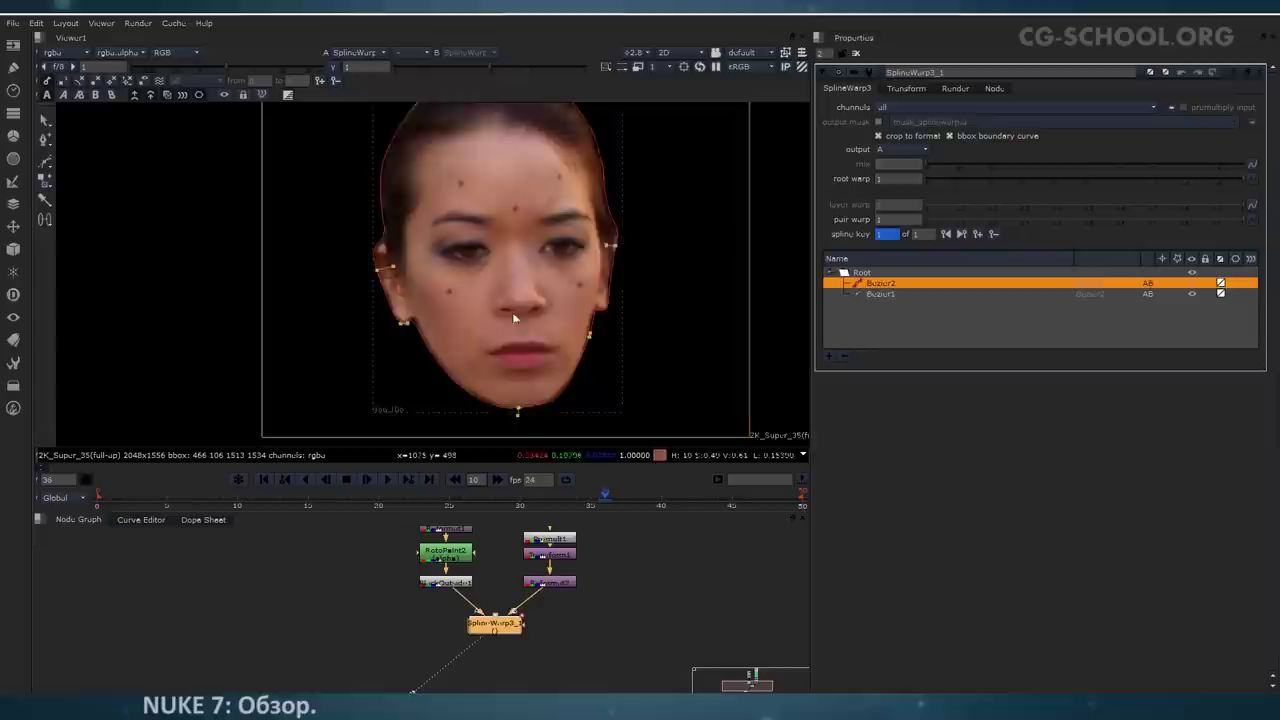
pyautogui.scroll(4, 513, 306)
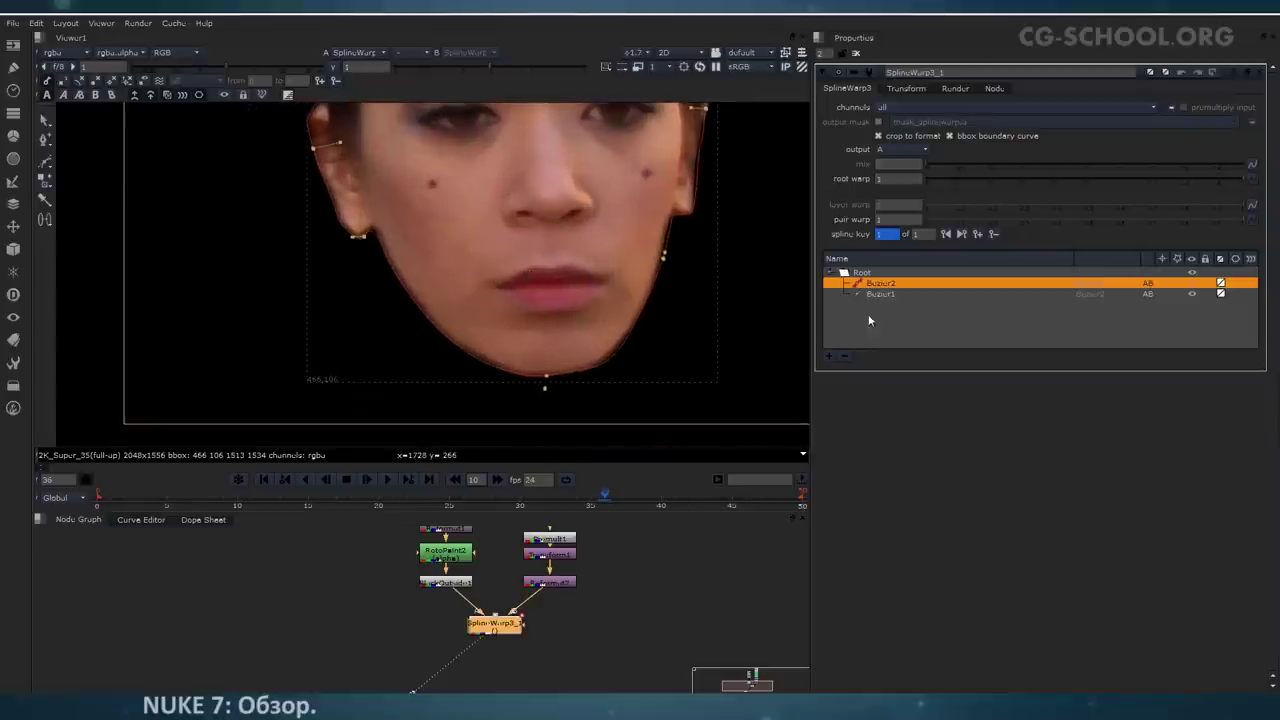
# Step: Add a new layer under Root above the two Bezier shapes and name it face
pyautogui.keyDown('shift'); pyautogui.click(876, 296); pyautogui.keyUp('shift')
pyautogui.click(860, 324)
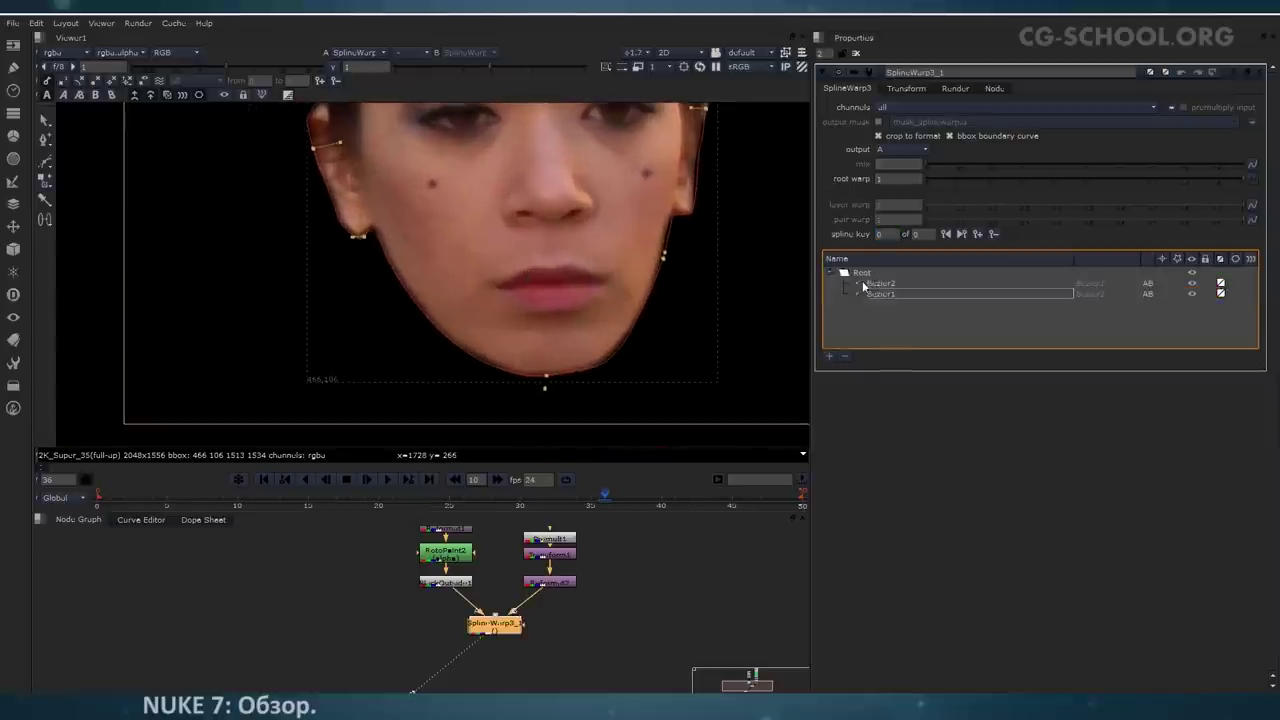
pyautogui.click(830, 357)
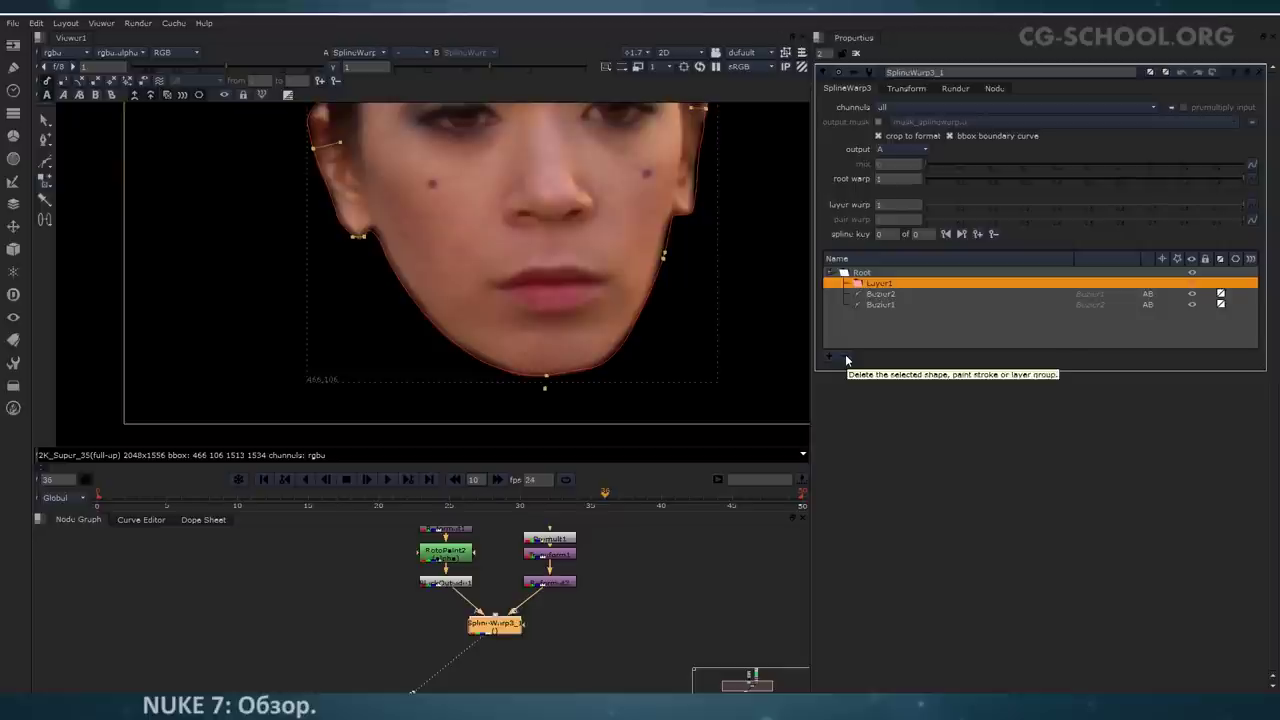
pyautogui.doubleClick(878, 284)
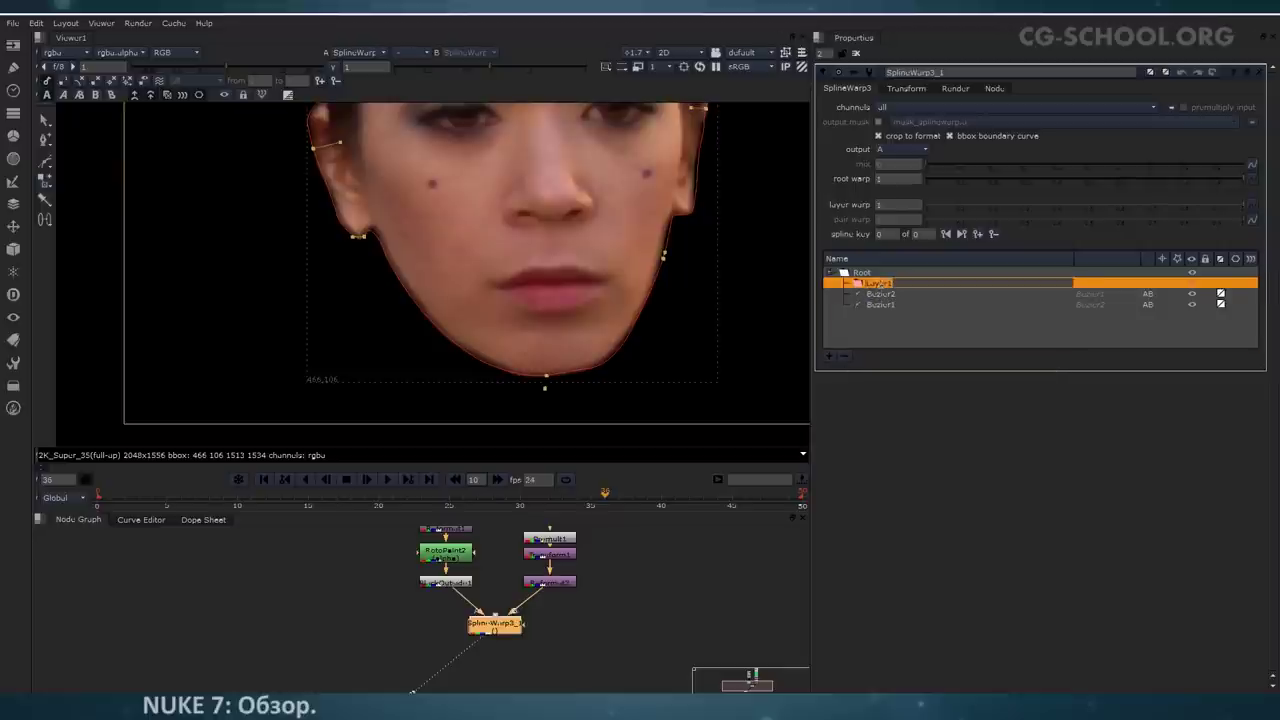
pyautogui.write('Face')
pyautogui.press('Return')
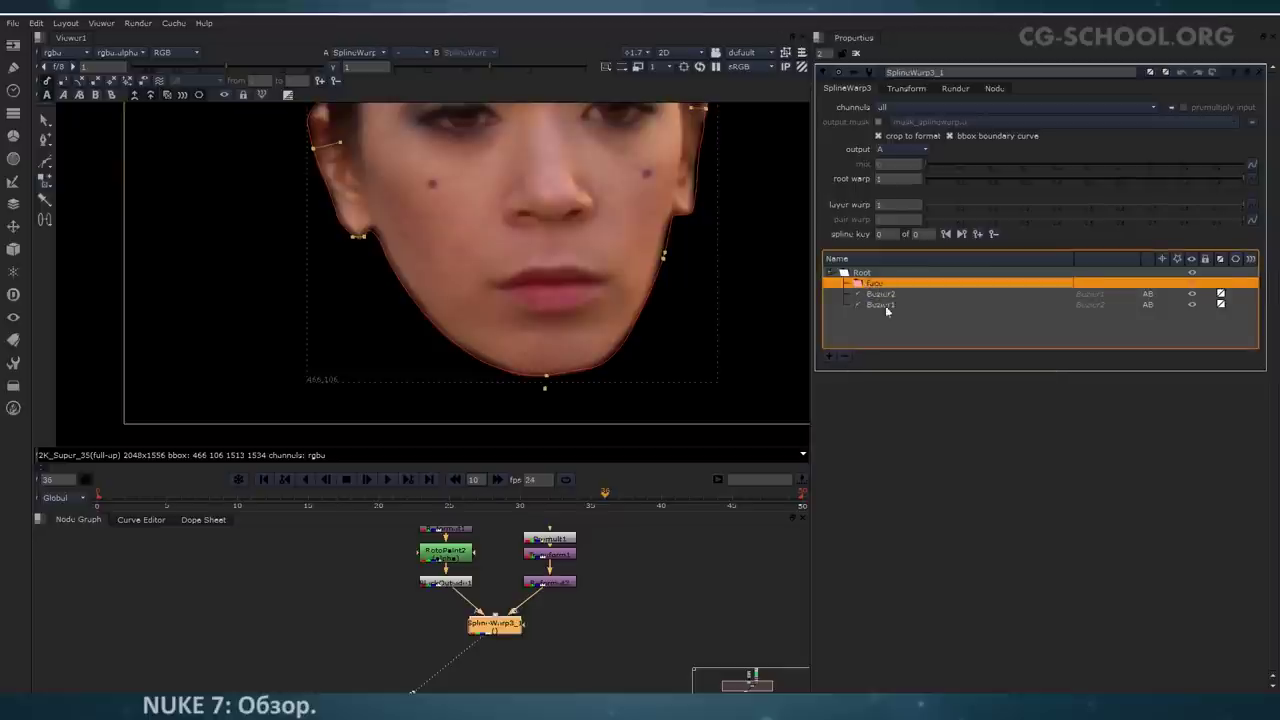
# Step: Move Bezier1 and Bezier2 together into the face layer
pyautogui.click(883, 296)
pyautogui.keyDown('shift'); pyautogui.click(881, 305); pyautogui.keyUp('shift')
pyautogui.moveTo(880, 297); pyautogui.dragTo(888, 290)
pyautogui.click(845, 285)
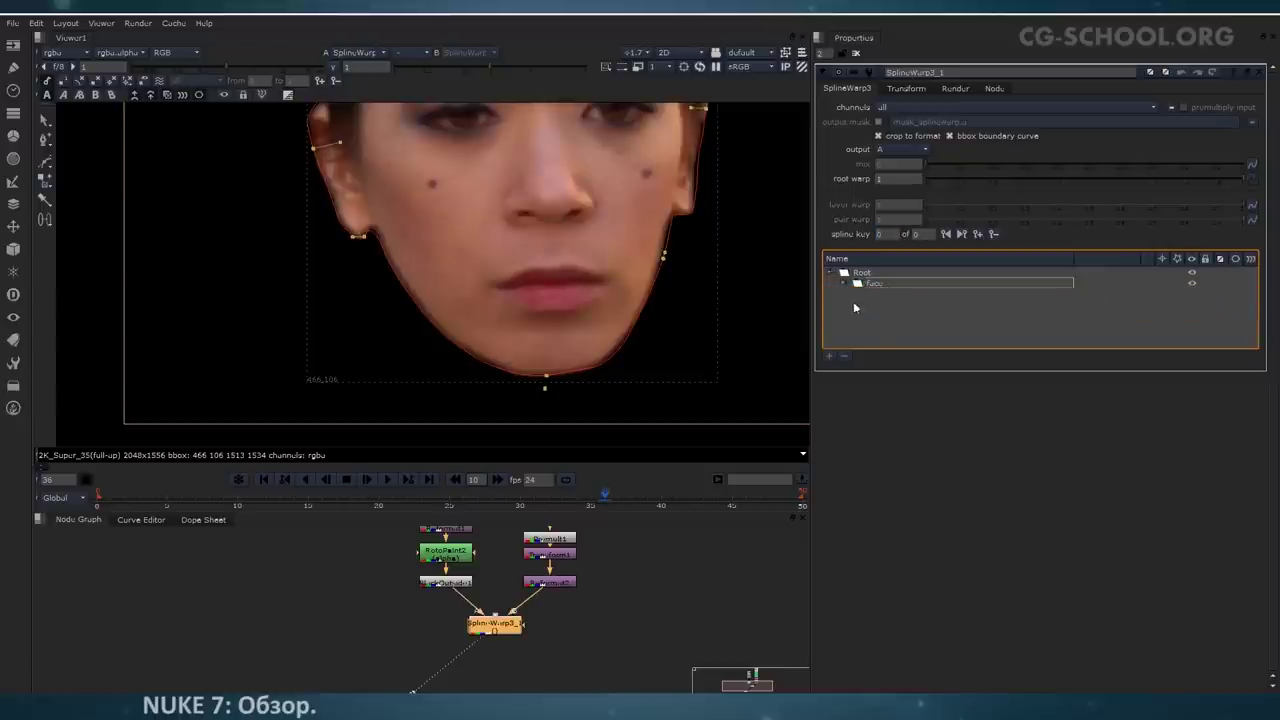
# Step: Add another layer under Root and name it mouth
pyautogui.click(863, 274)
pyautogui.click(828, 355)
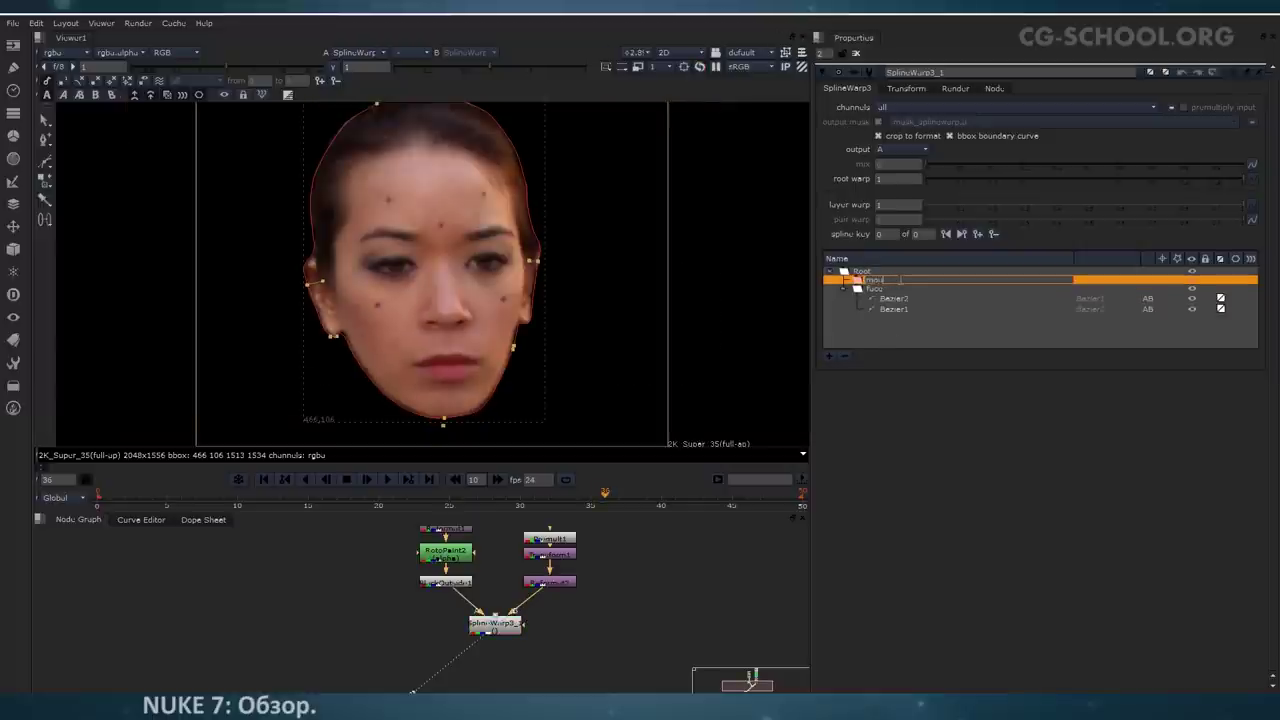
pyautogui.write('mouth')
pyautogui.press('Return')
# Step: Draw a closed eight-point Bezier curve around the woman's lips in the mouth layer
pyautogui.scroll(5, 545, 297)
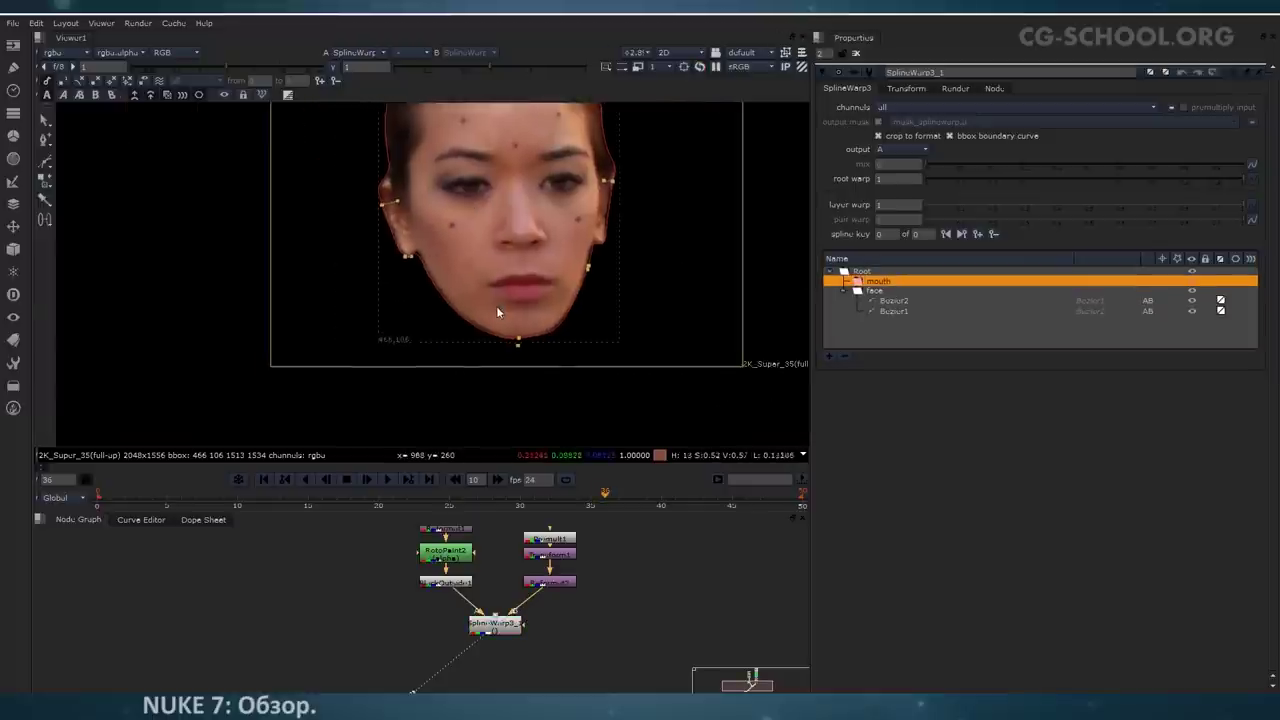
pyautogui.scroll(2, 545, 297)
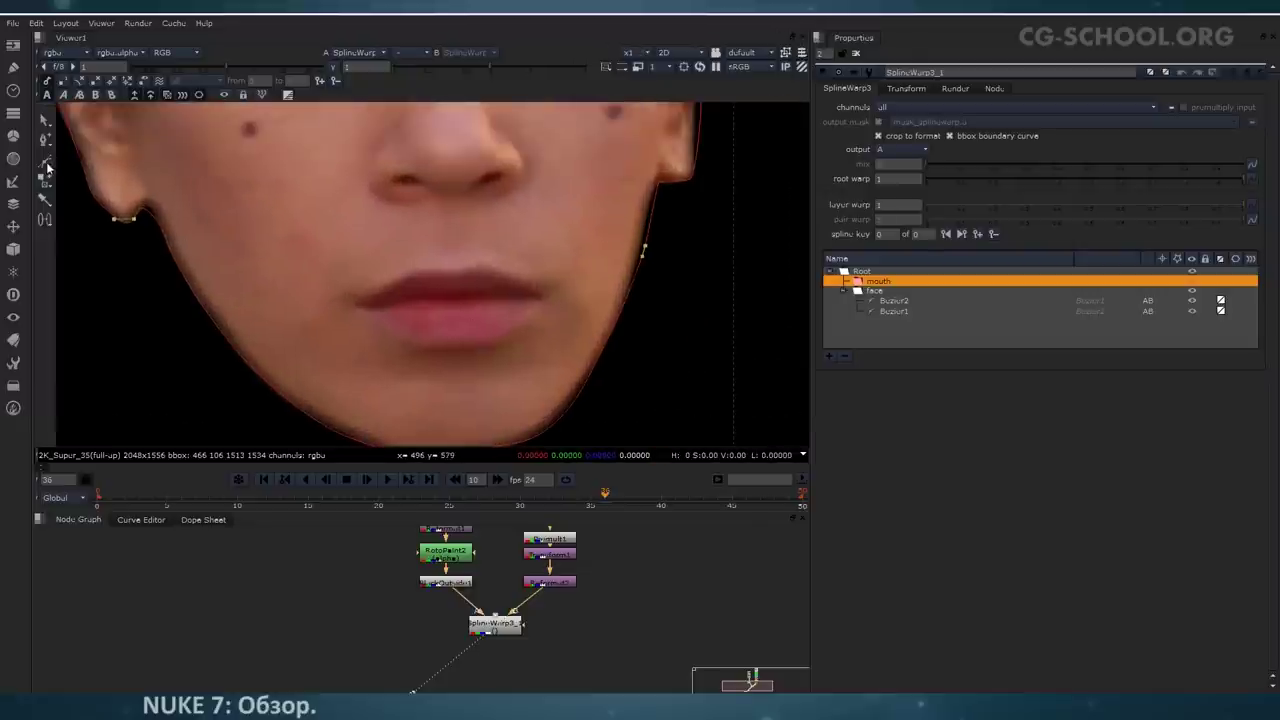
pyautogui.click(543, 292)
pyautogui.click(480, 267)
pyautogui.click(426, 271)
pyautogui.click(387, 285)
pyautogui.click(344, 308)
pyautogui.click(387, 328)
pyautogui.moveTo(456, 343); pyautogui.dragTo(488, 345)
pyautogui.click(513, 328)
pyautogui.click(545, 292)
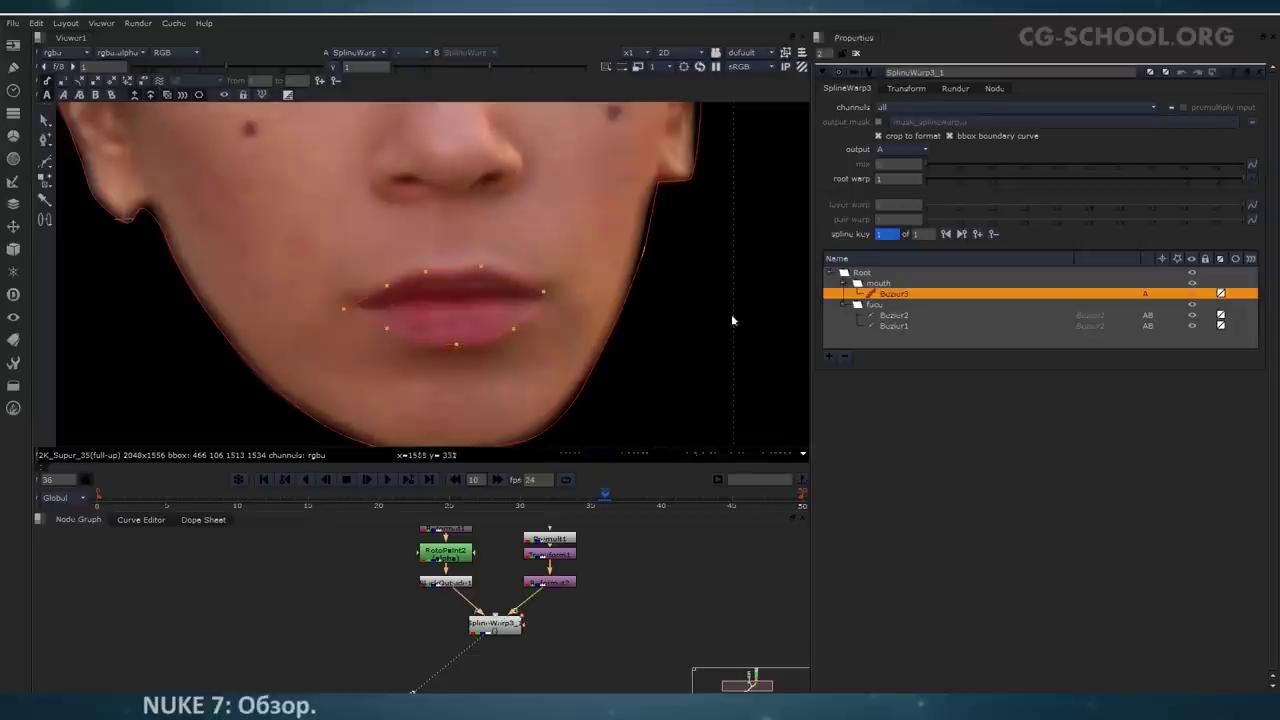
# Step: Duplicate the mouth curve Bezier3 in B and select the new copy, Bezier4
pyautogui.moveTo(665, 292); pyautogui.dragTo(686, 291, button='middle')
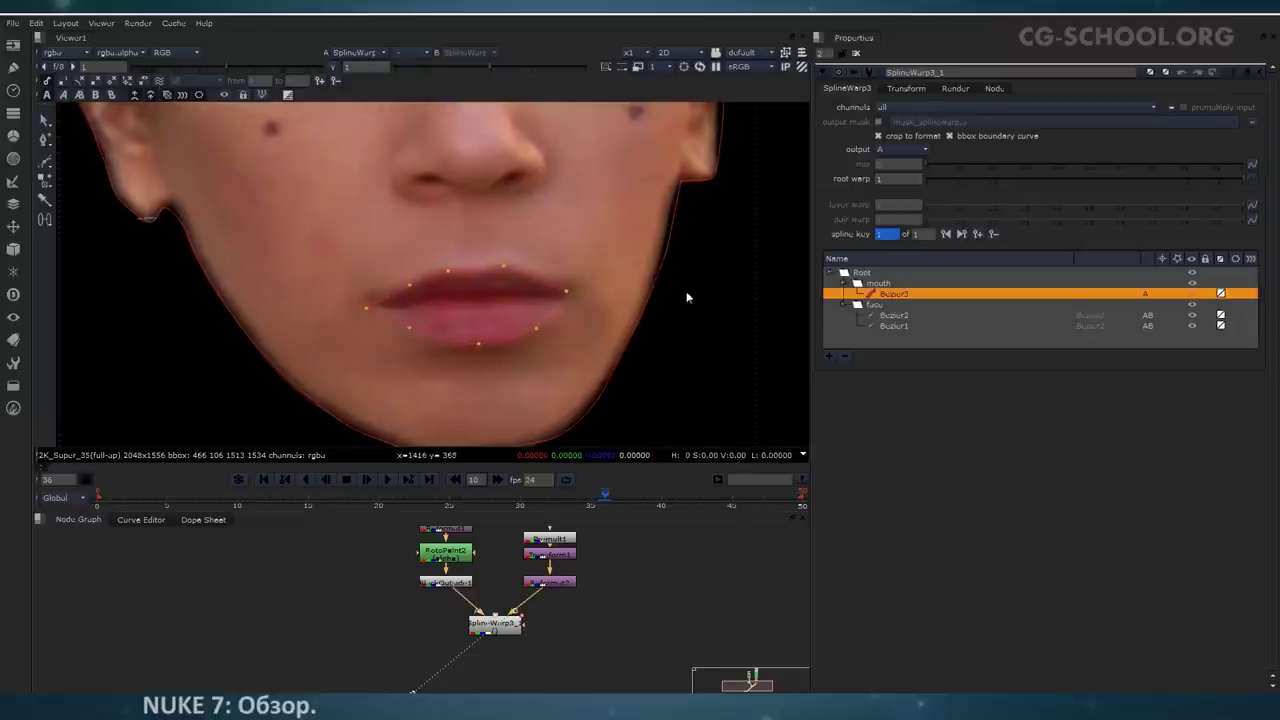
pyautogui.rightClick(896, 294)
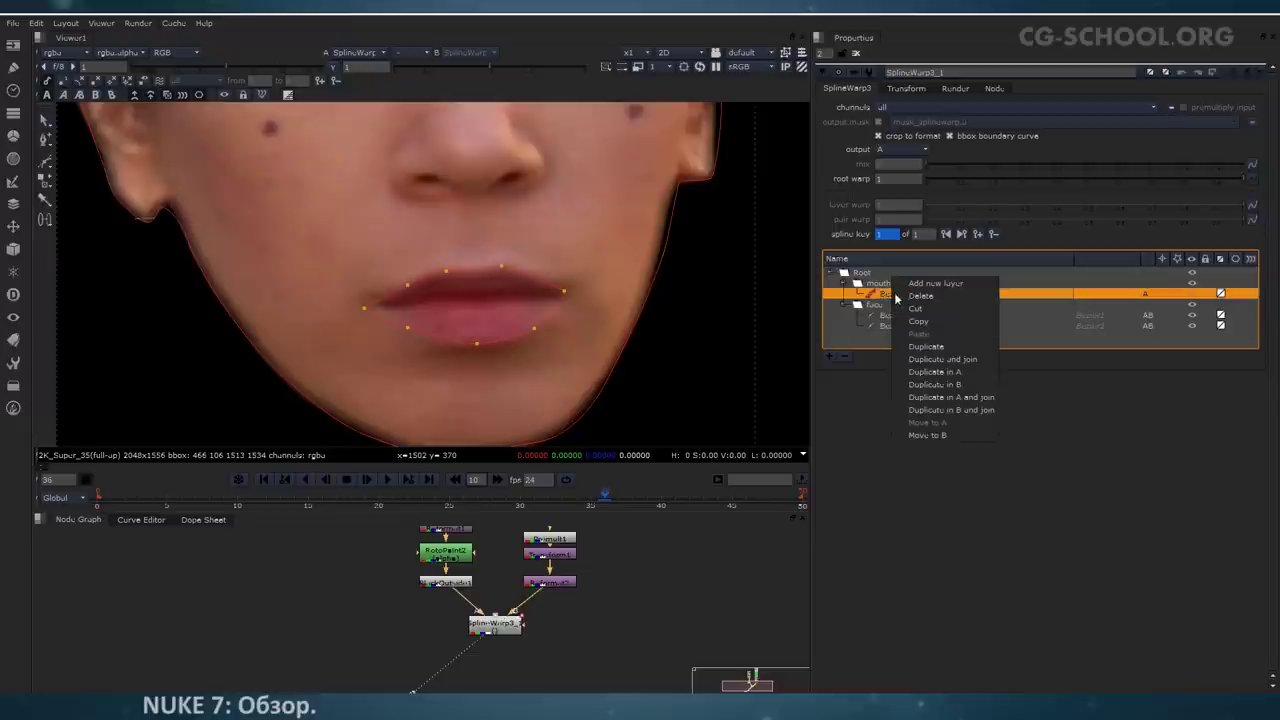
pyautogui.click(948, 386)
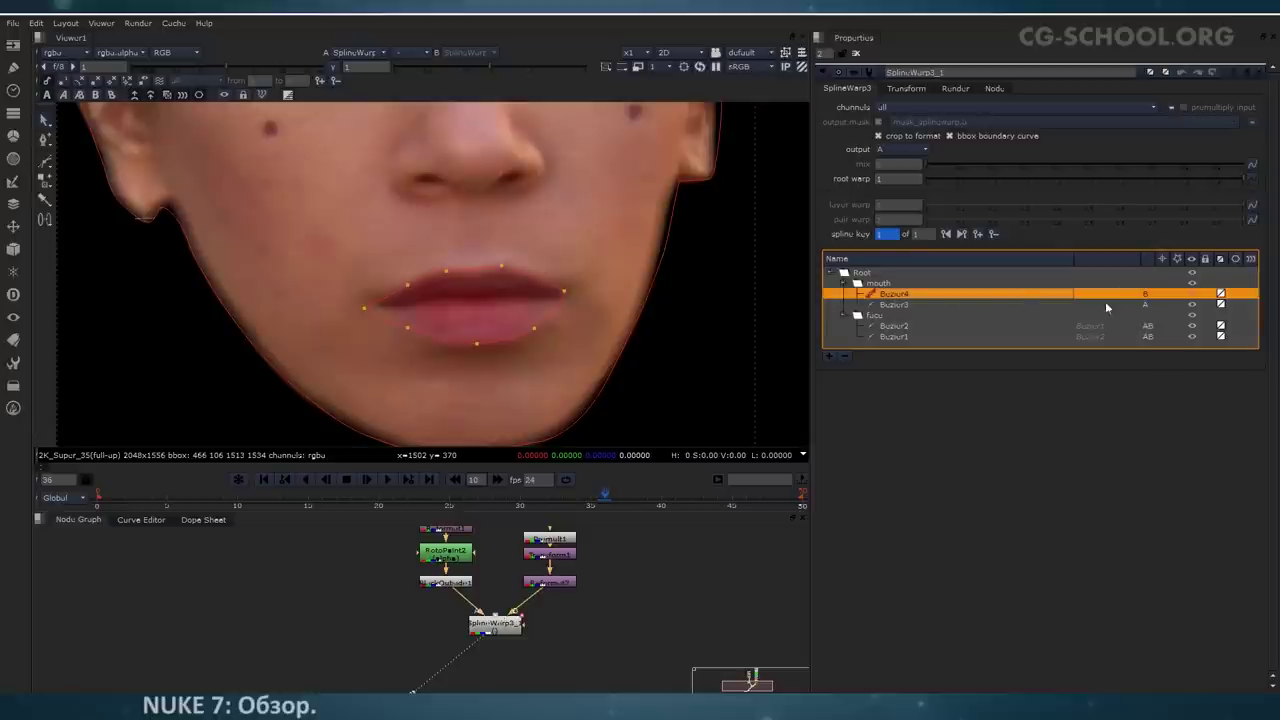
pyautogui.click(898, 304)
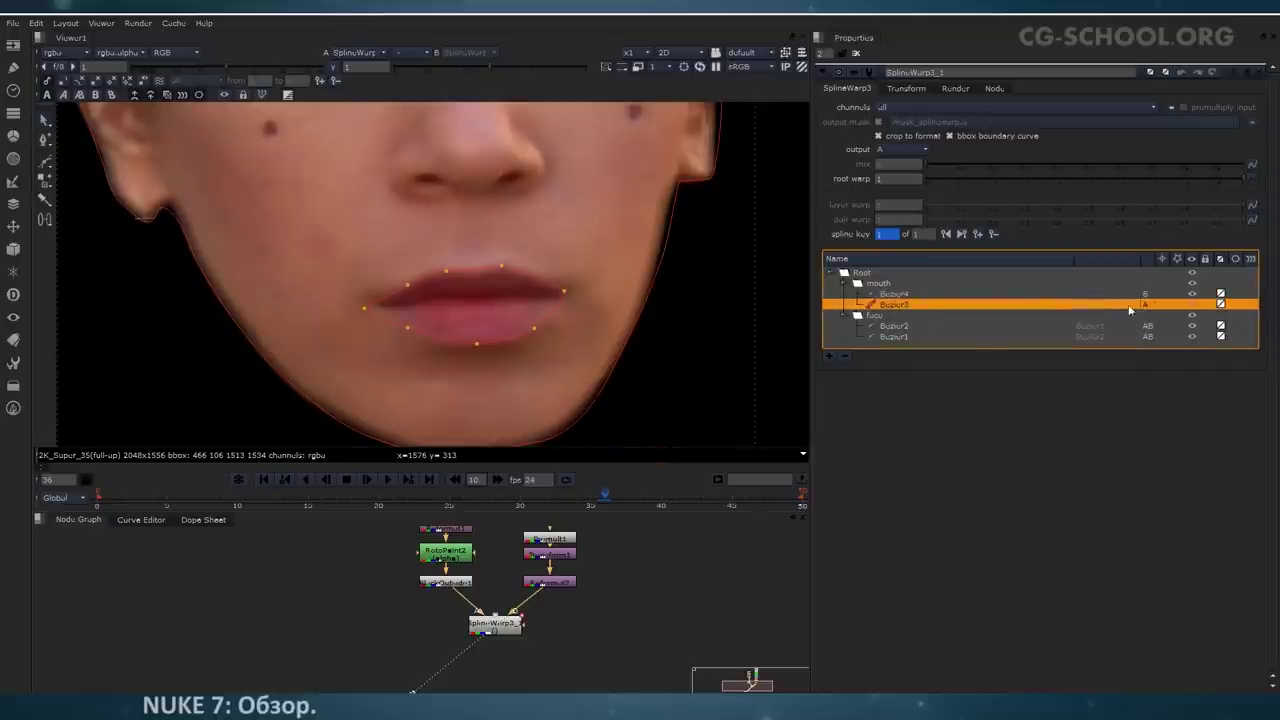
pyautogui.click(915, 337)
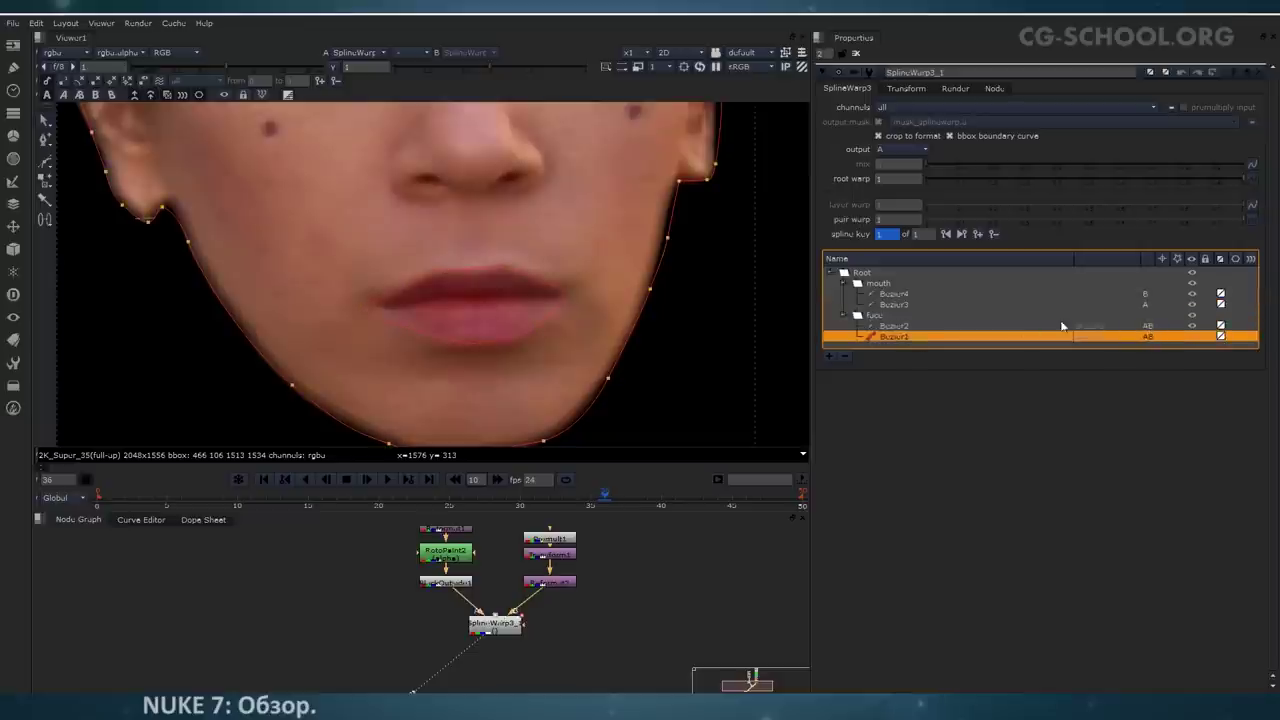
pyautogui.click(932, 293)
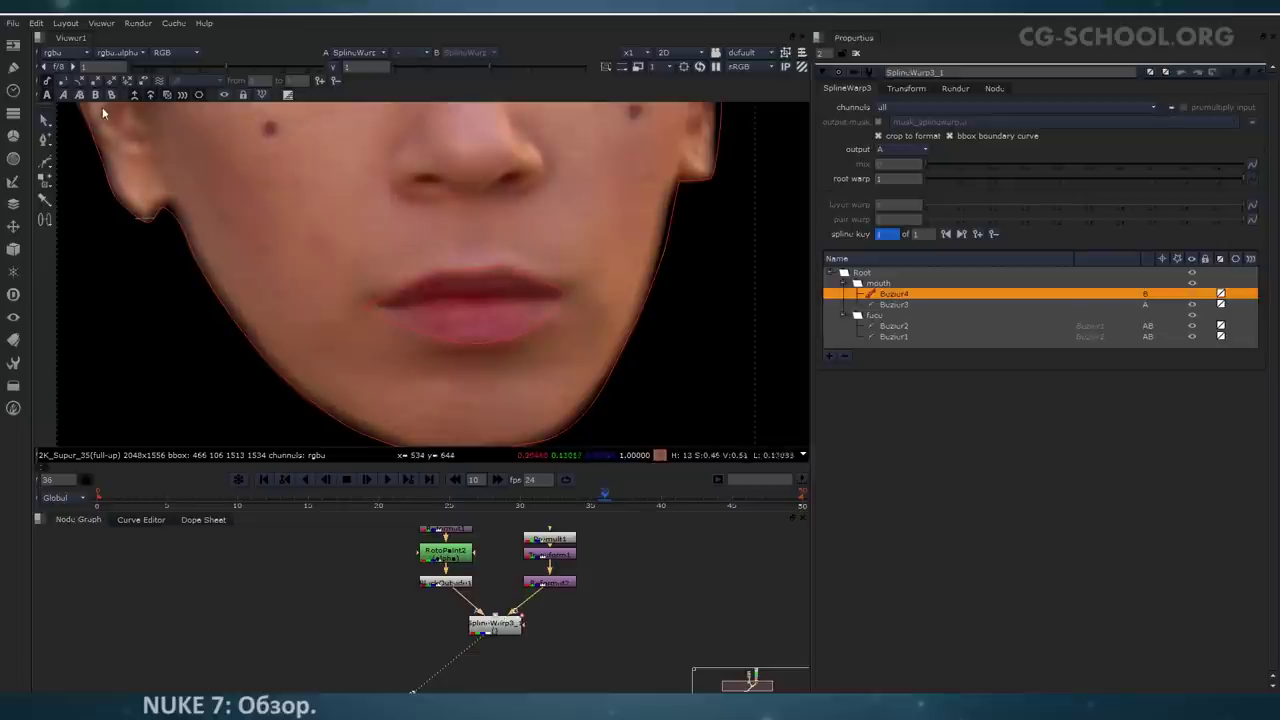
# Step: In the B output, scale down the whole copied mouth curve and move it over the alien's mouth
pyautogui.click(96, 97)
pyautogui.scroll(2, 492, 270)
pyautogui.moveTo(234, 171); pyautogui.dragTo(627, 323)
pyautogui.moveTo(478, 263); pyautogui.dragTo(461, 200)
pyautogui.moveTo(449, 145); pyautogui.dragTo(447, 210)
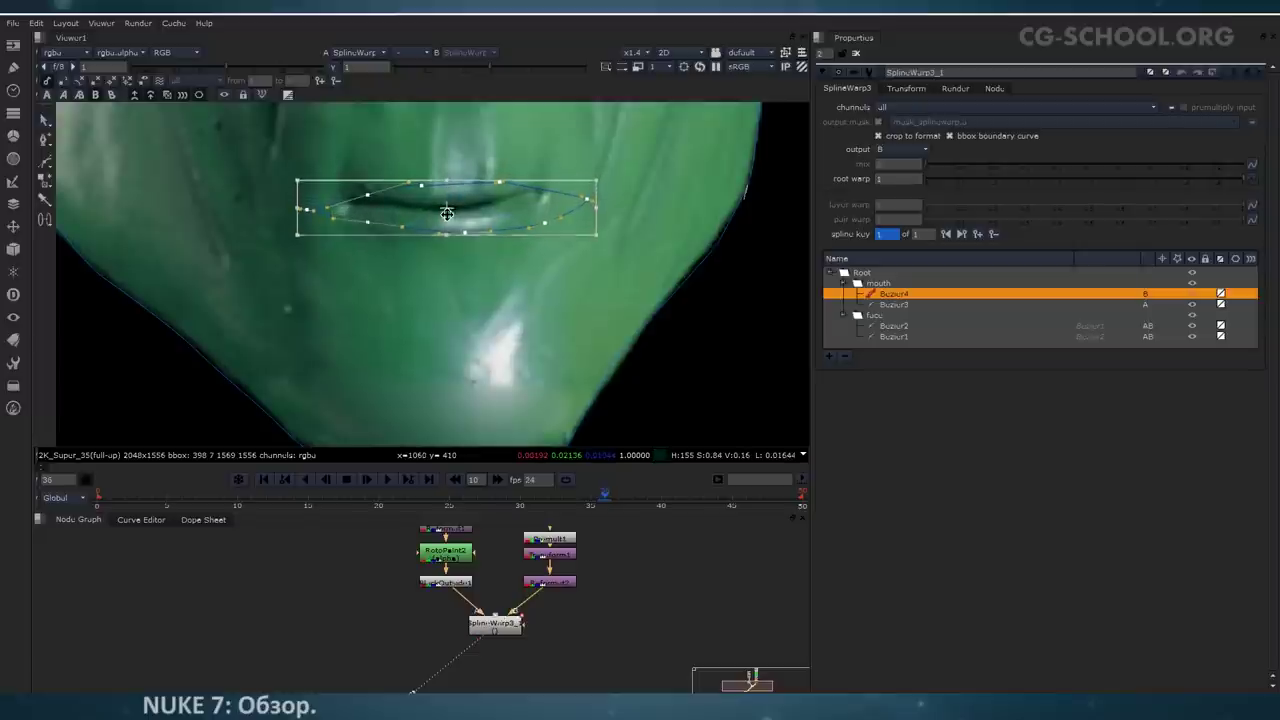
pyautogui.moveTo(297, 205); pyautogui.dragTo(316, 205)
pyautogui.moveTo(441, 208)
pyautogui.mouseDown()
pyautogui.moveTo(436, 171)
pyautogui.moveTo(448, 213)
pyautogui.mouseUp()
# Step: Adjust the individual points of Bezier4 to follow the corners and edges of the alien's lips
pyautogui.click(550, 210)
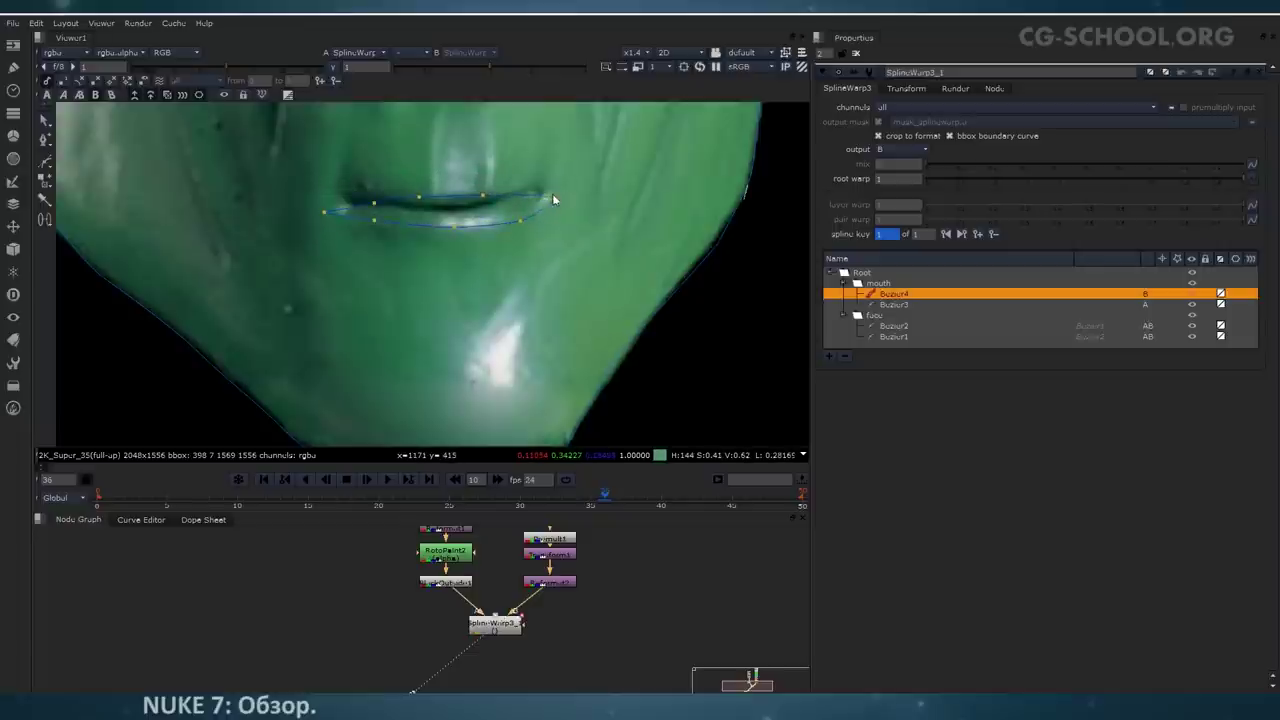
pyautogui.moveTo(550, 191); pyautogui.dragTo(512, 222)
pyautogui.moveTo(376, 207); pyautogui.dragTo(420, 205)
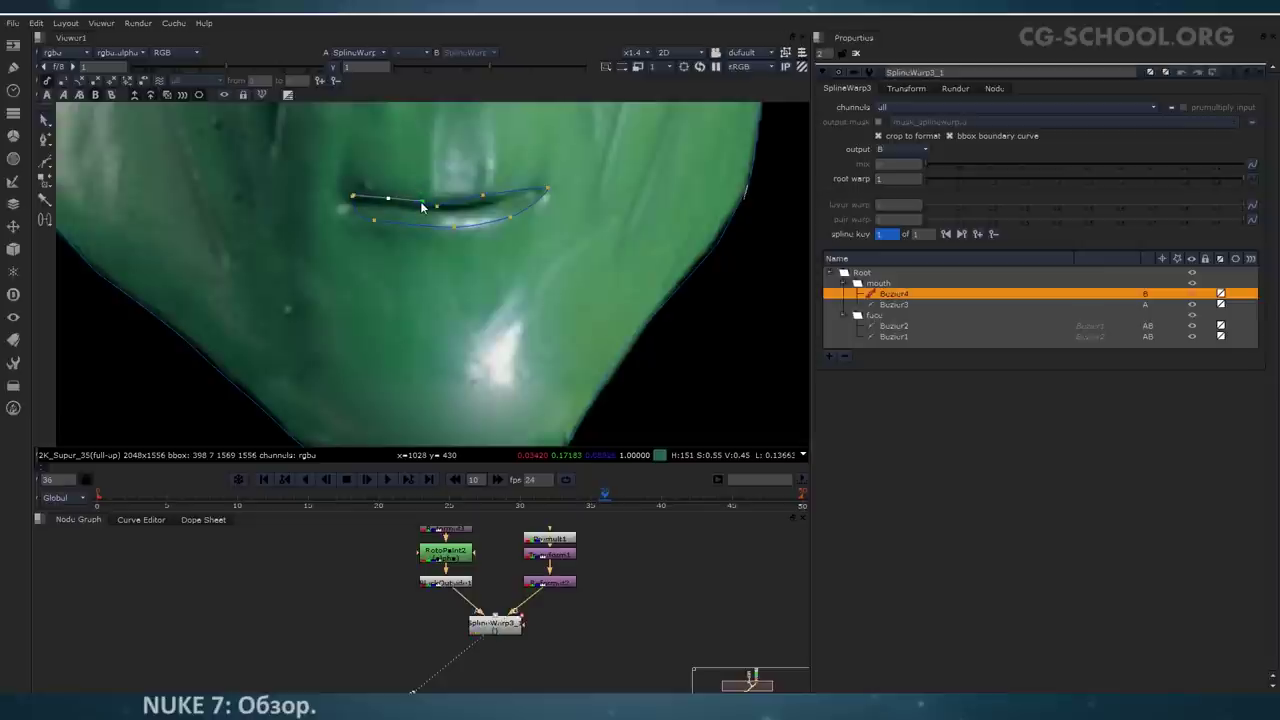
pyautogui.moveTo(376, 229); pyautogui.dragTo(376, 215)
pyautogui.moveTo(387, 199); pyautogui.dragTo(370, 217)
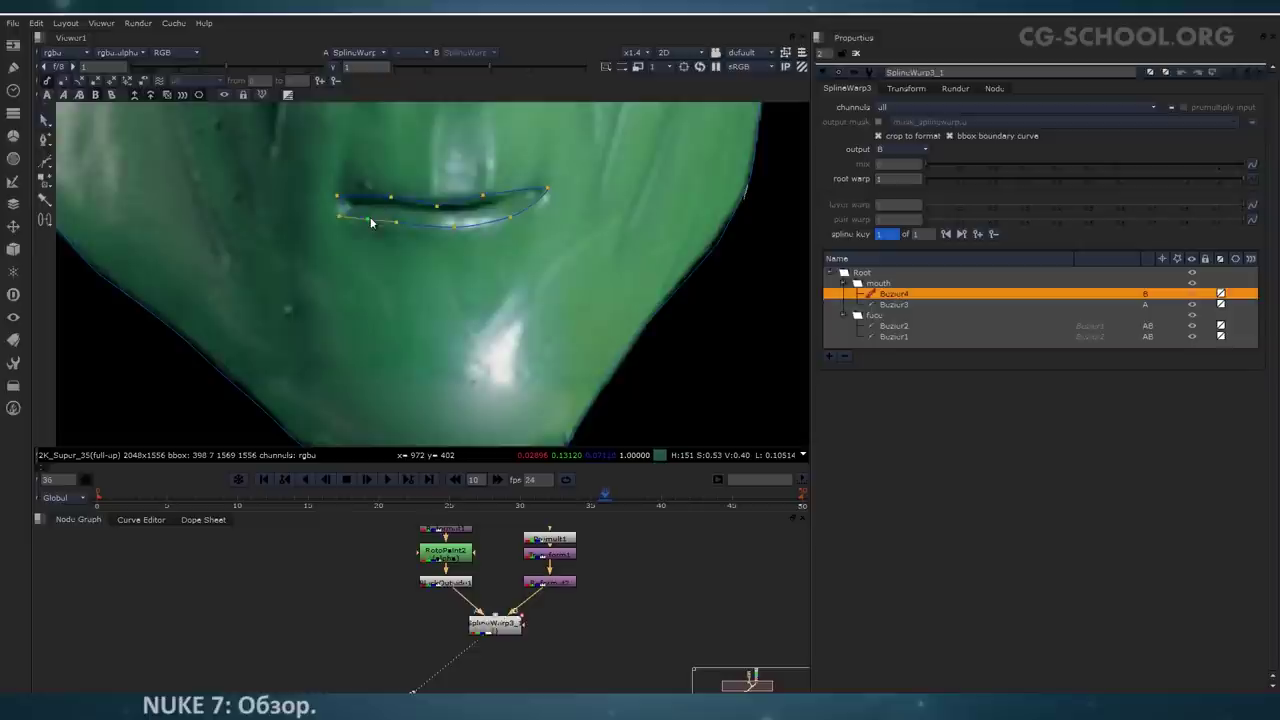
pyautogui.click(439, 198)
pyautogui.scroll(-10, 481, 239)
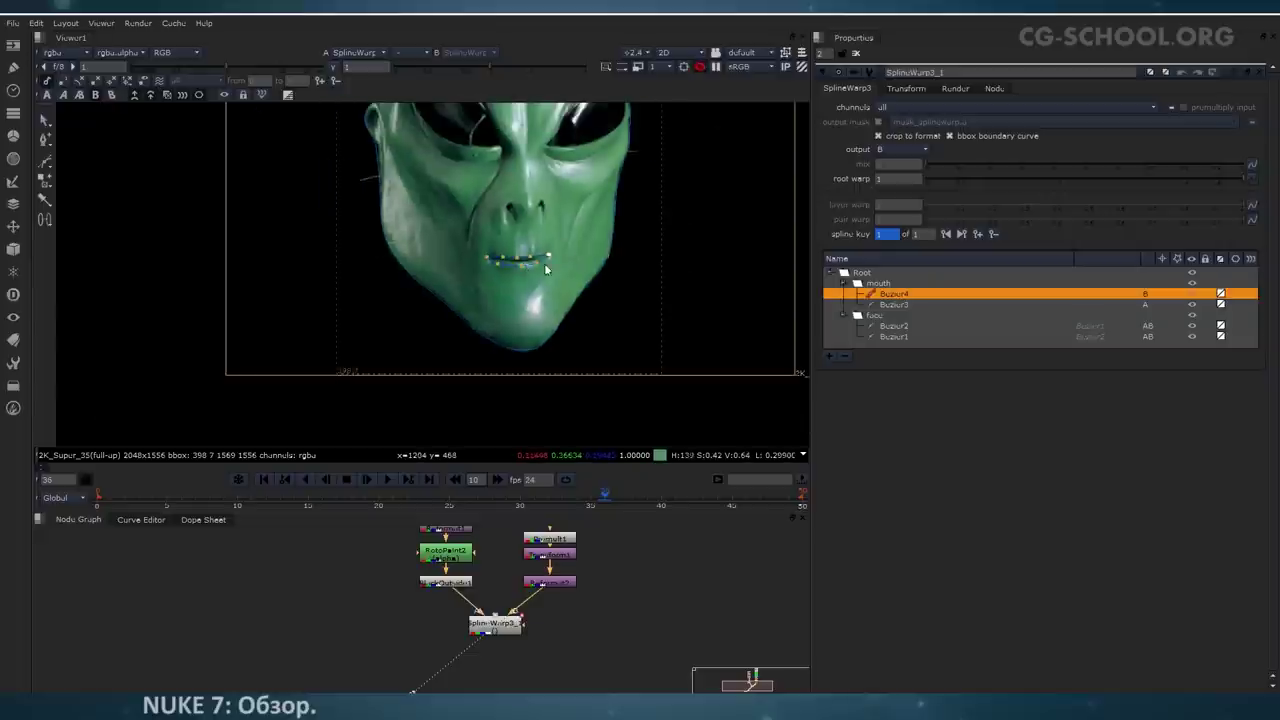
# Step: Switch the output to AB morph and join the mouth curves Bezier3 and Bezier4
pyautogui.click(78, 95)
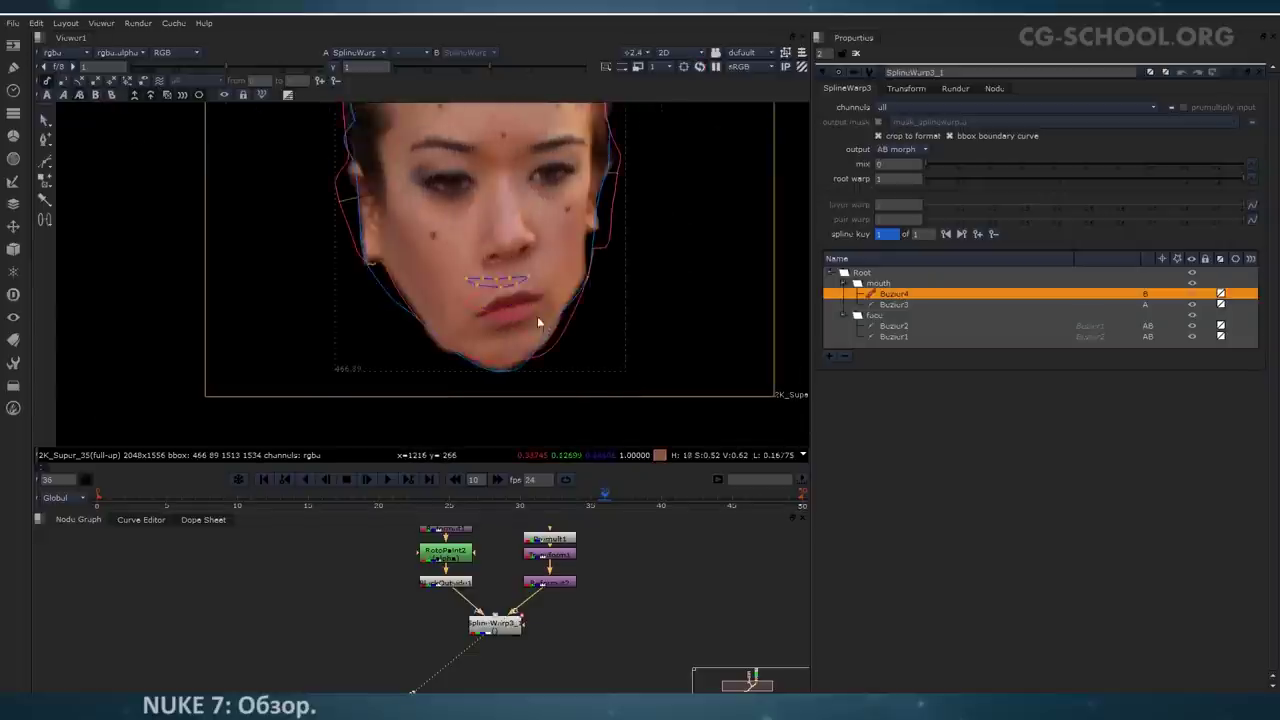
pyautogui.scroll(3, 522, 298)
pyautogui.scroll(3, 522, 298)
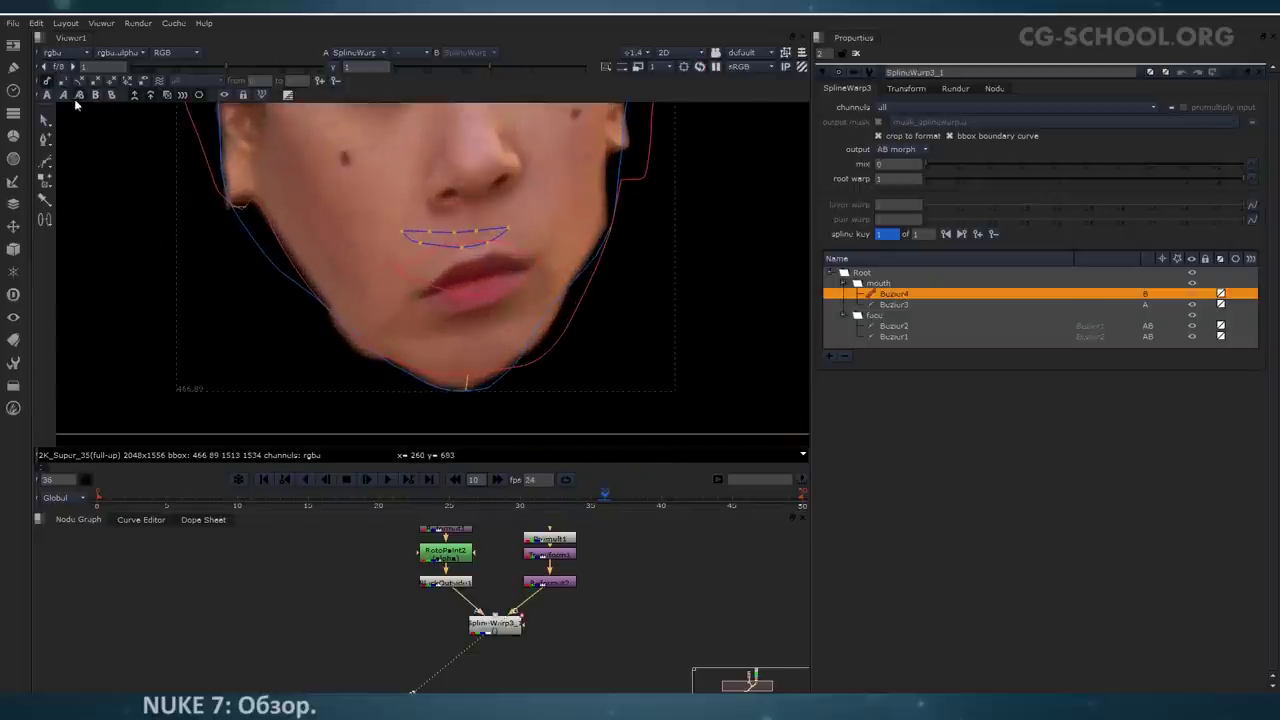
pyautogui.click(44, 190)
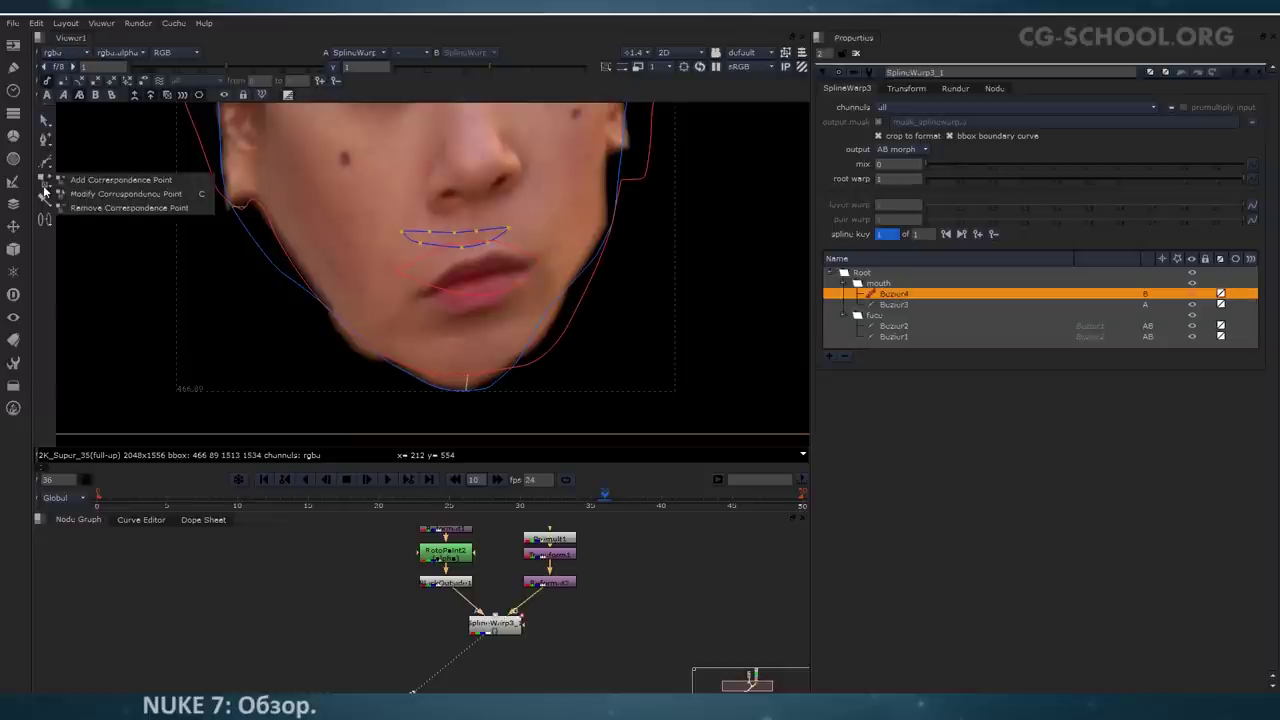
pyautogui.click(96, 181)
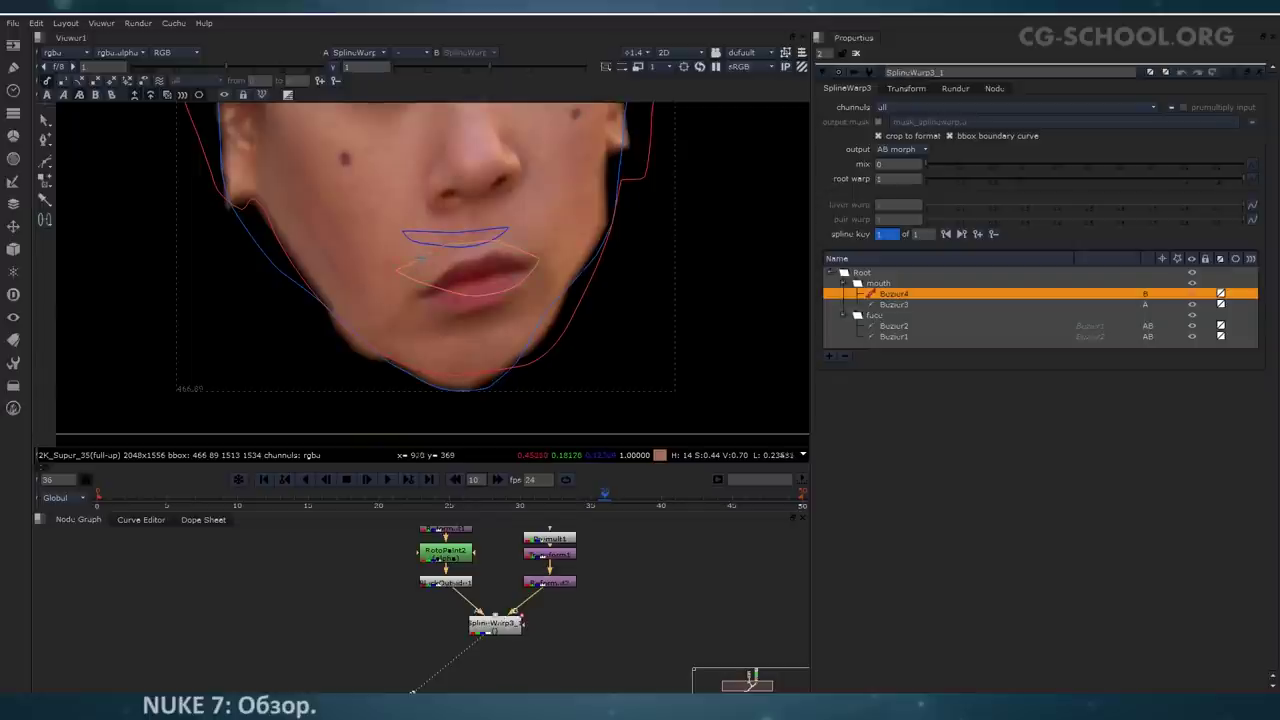
pyautogui.click(429, 242)
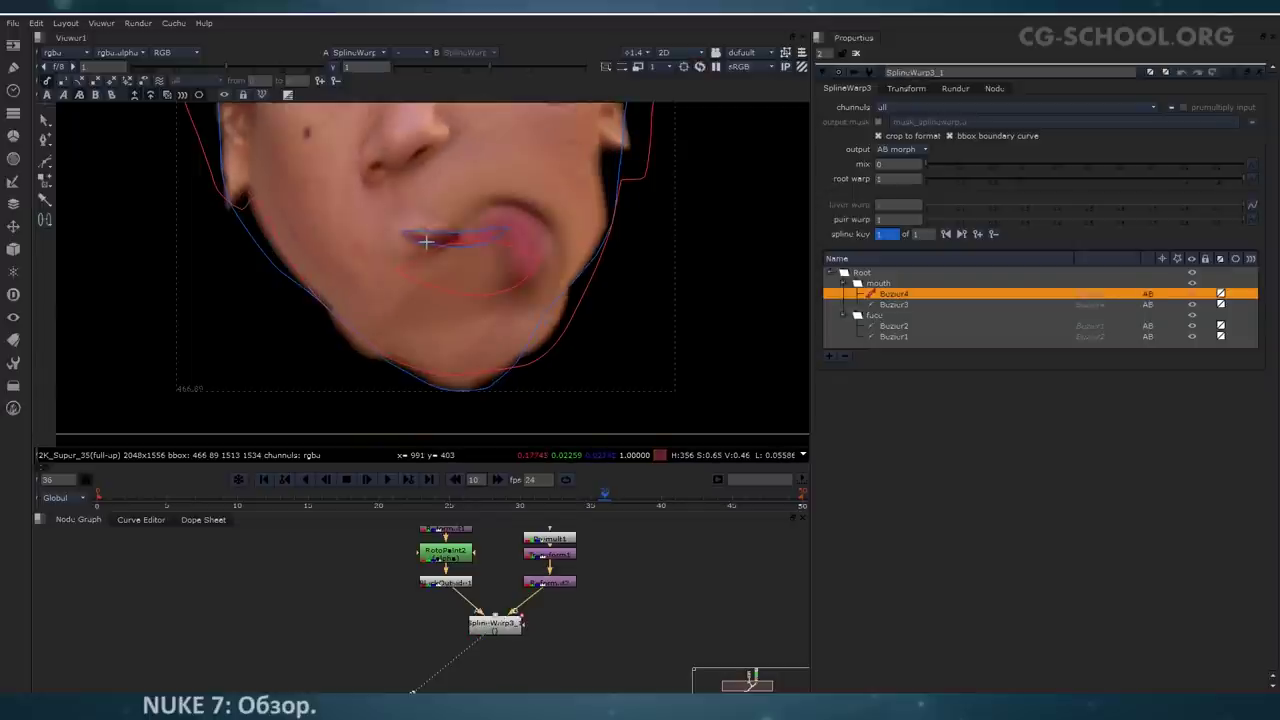
# Step: Shift the correspondence points along the joined mouth curves to pair matching parts of the lips
pyautogui.moveTo(495, 265); pyautogui.dragTo(468, 253, button='middle')
pyautogui.click(46, 181)
pyautogui.click(108, 193)
pyautogui.scroll(3, 440, 231)
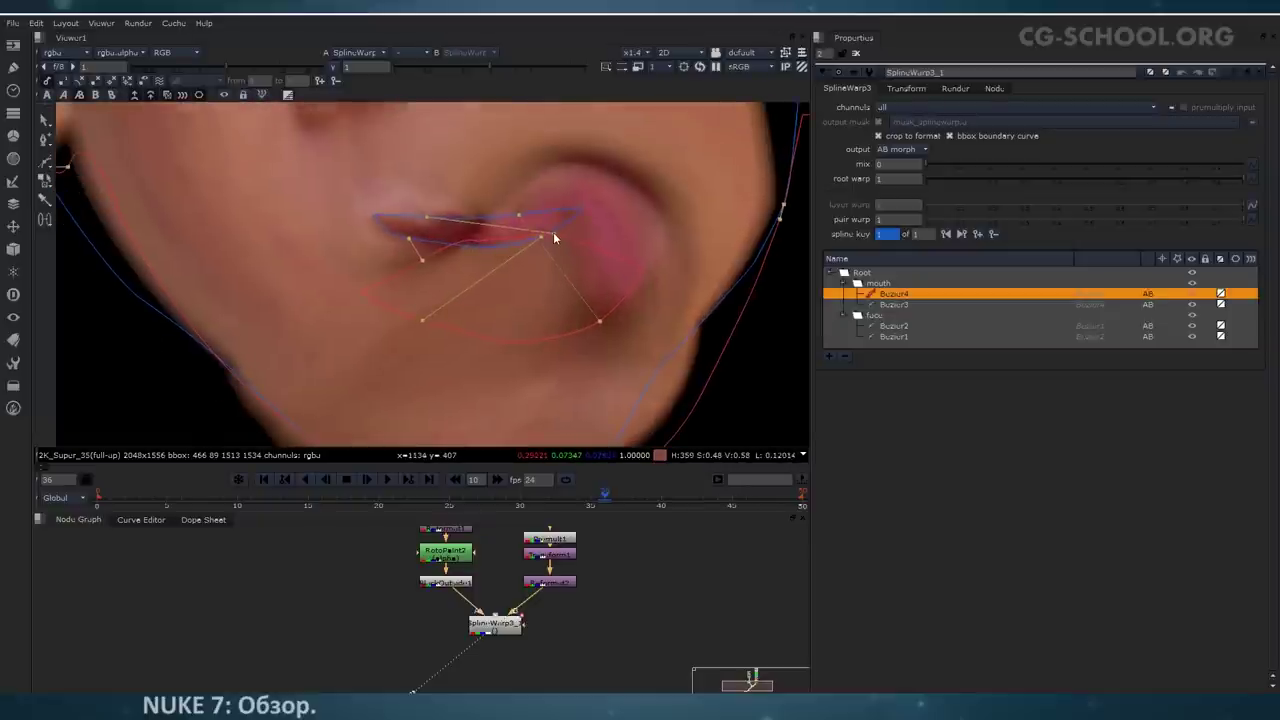
pyautogui.moveTo(553, 237); pyautogui.dragTo(433, 255)
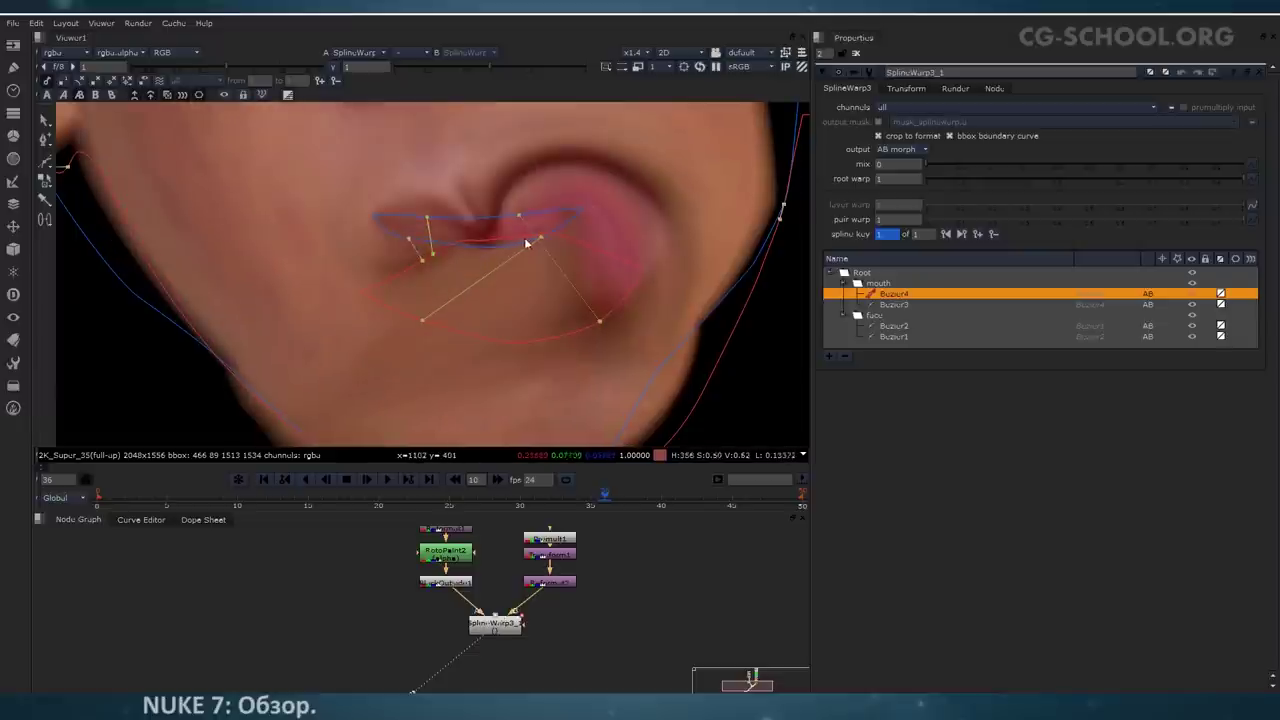
pyautogui.moveTo(600, 322); pyautogui.dragTo(609, 270)
pyautogui.moveTo(572, 222); pyautogui.dragTo(491, 229)
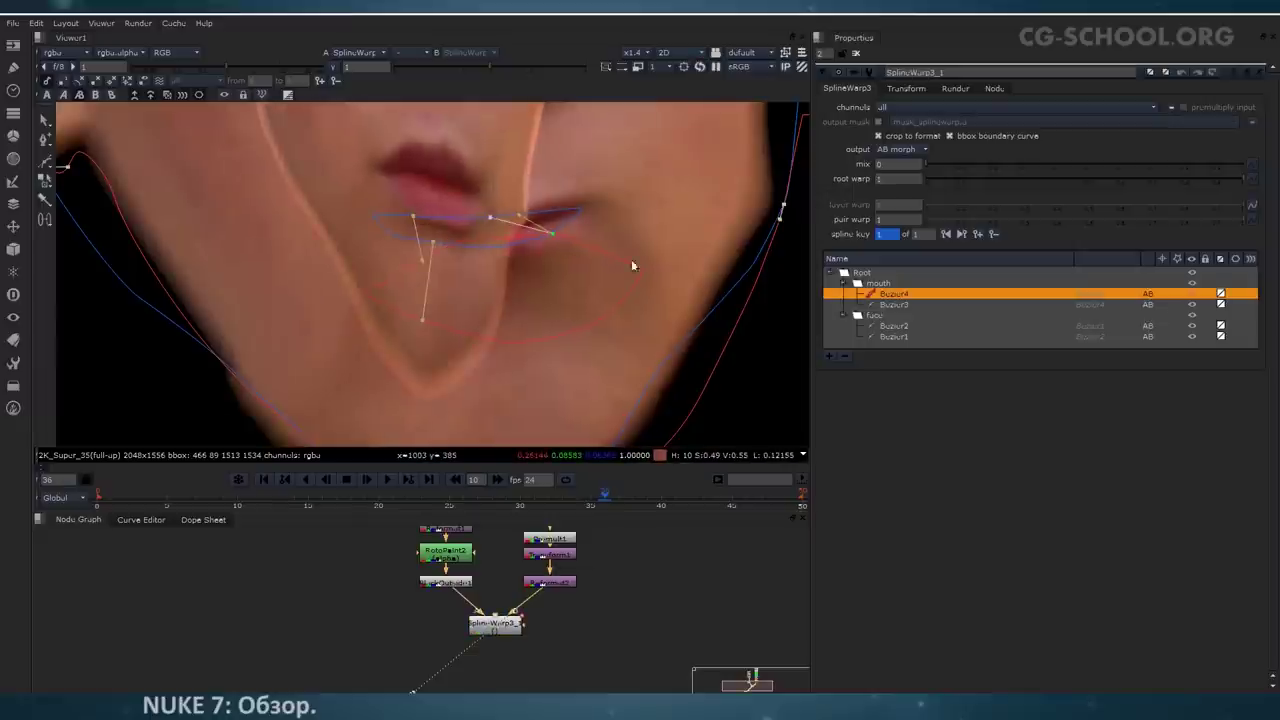
# Step: Rework the mouth correspondence points, undoing bad shifts, so the lip corners and lower-lip points pair with their counterparts
pyautogui.hotkey('ctrl', 'z')
pyautogui.moveTo(493, 218); pyautogui.dragTo(577, 333)
pyautogui.moveTo(522, 238); pyautogui.dragTo(616, 257)
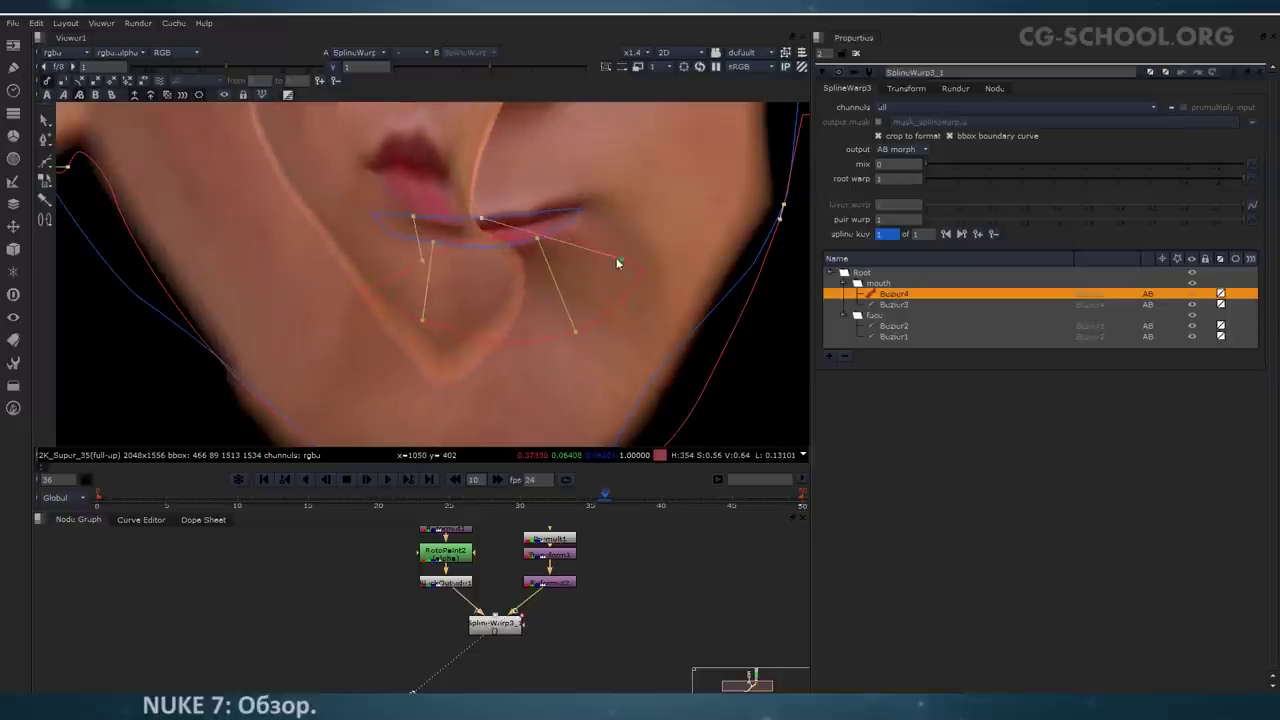
pyautogui.hotkey('ctrl', 'z')
pyautogui.scroll(-7, 485, 262)
pyautogui.scroll(7, 491, 263)
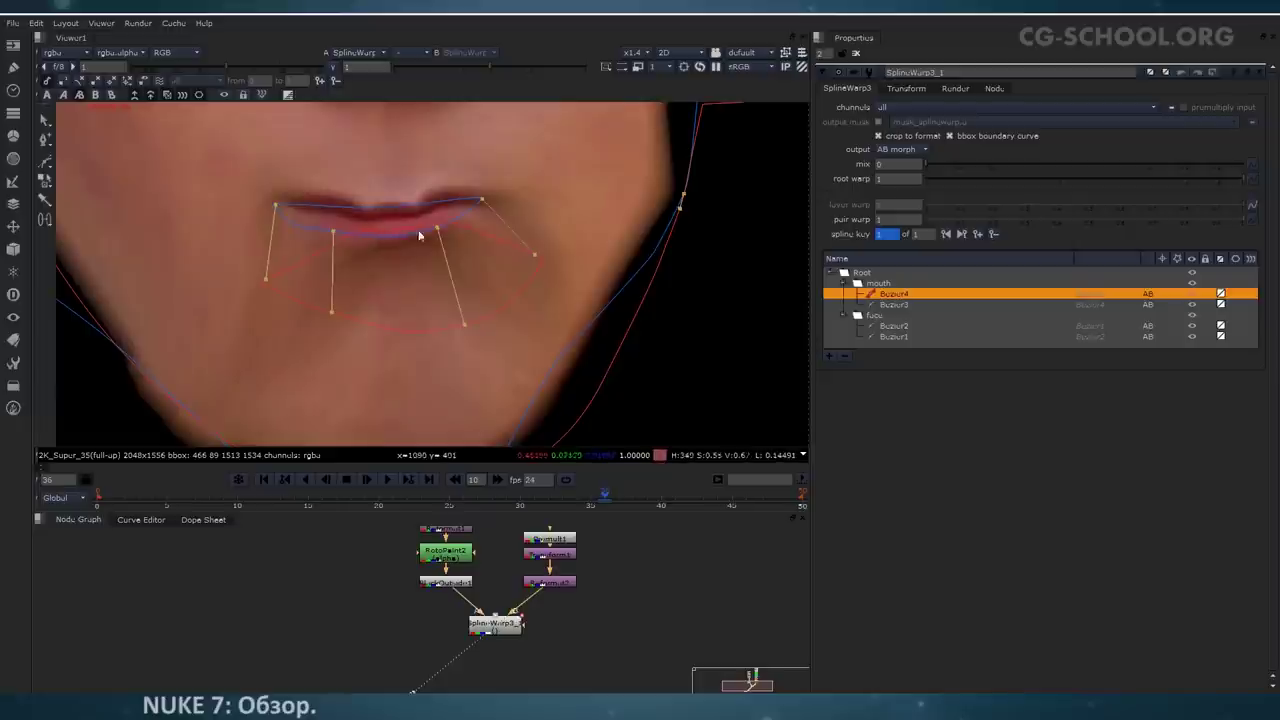
pyautogui.moveTo(436, 232); pyautogui.dragTo(446, 225)
# Step: Add a correspondence point at the middle of the upper lip, pairing both mouth curves there, and inspect the morphed face
pyautogui.click(45, 182)
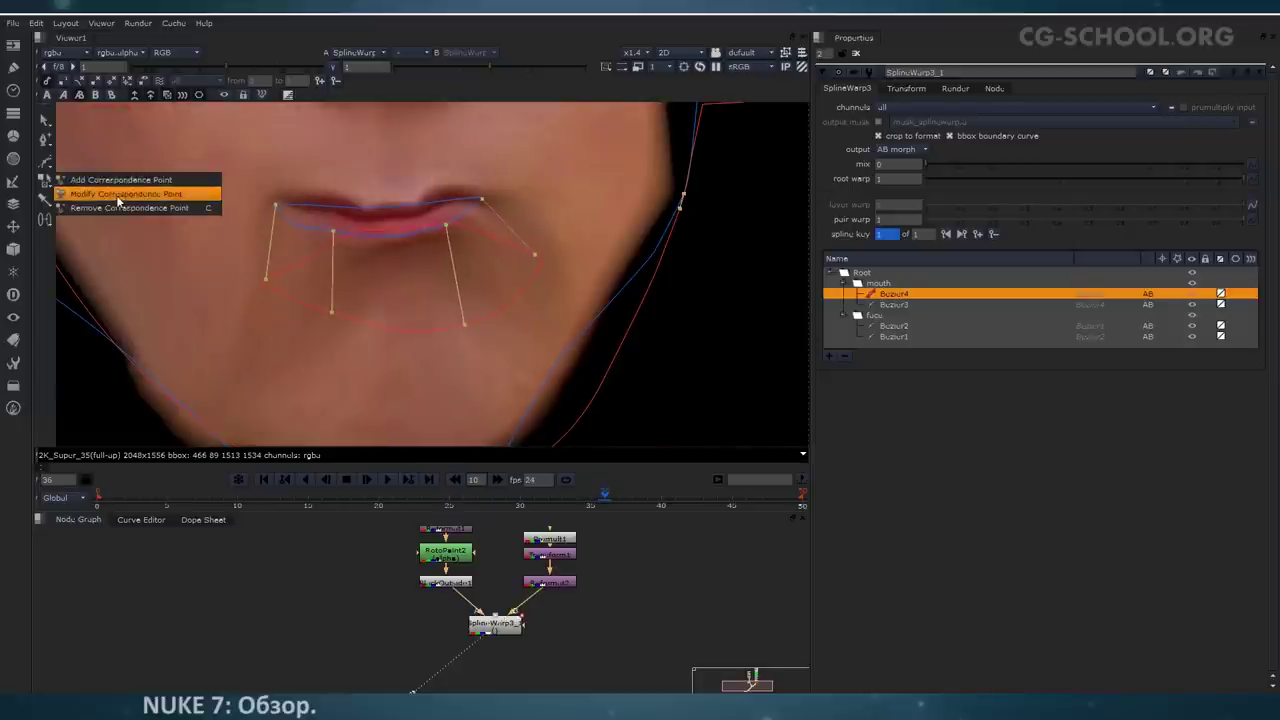
pyautogui.click(116, 180)
pyautogui.moveTo(382, 212); pyautogui.dragTo(378, 230)
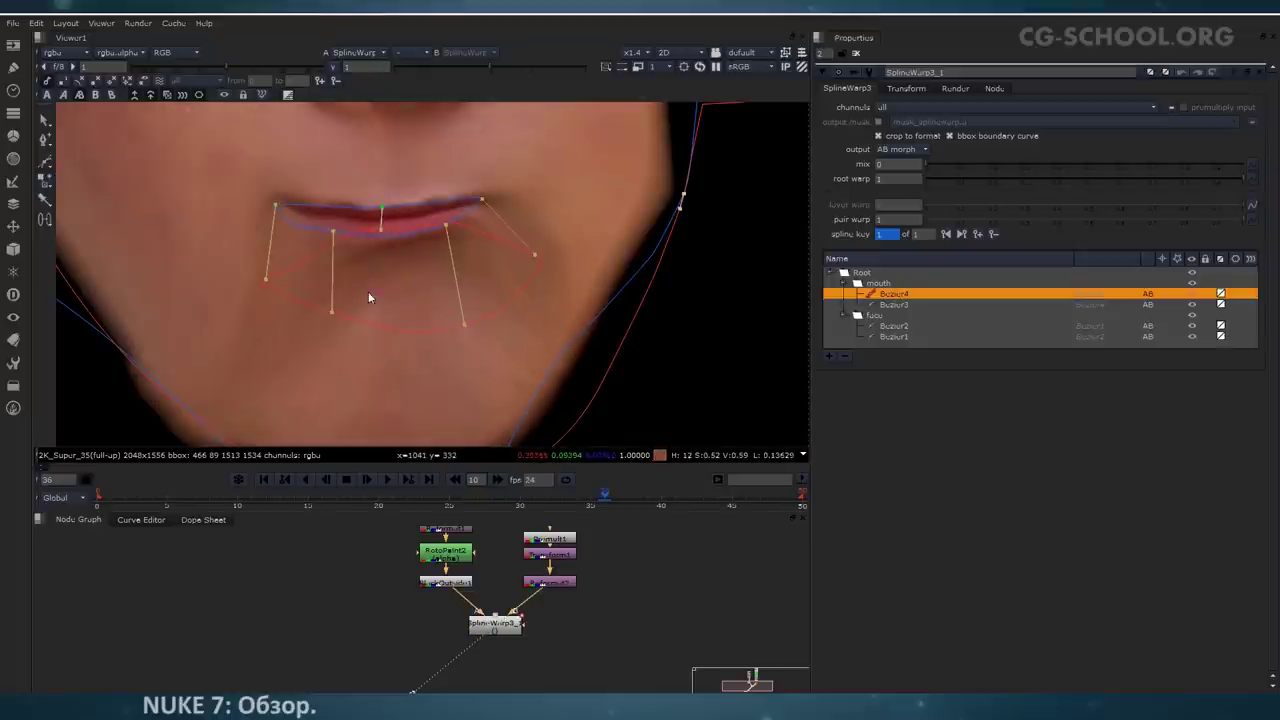
pyautogui.scroll(-5, 396, 292)
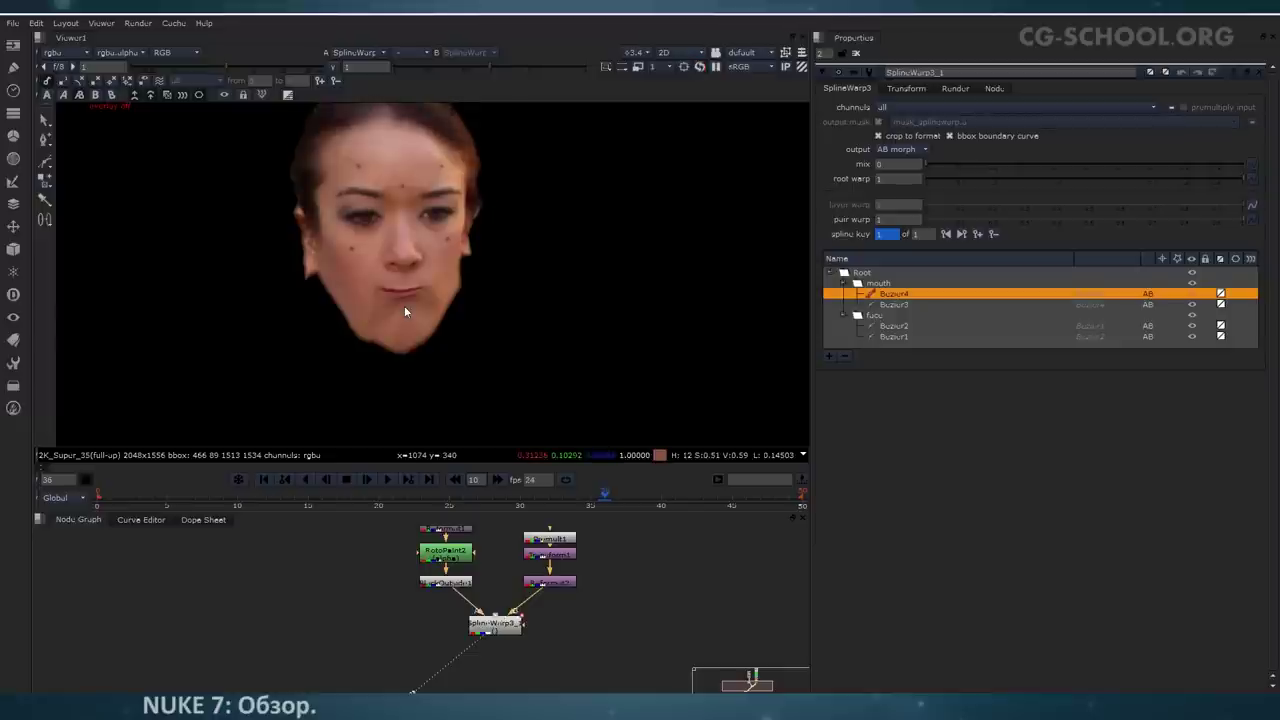
pyautogui.scroll(4, 404, 305)
pyautogui.scroll(-4, 404, 305)
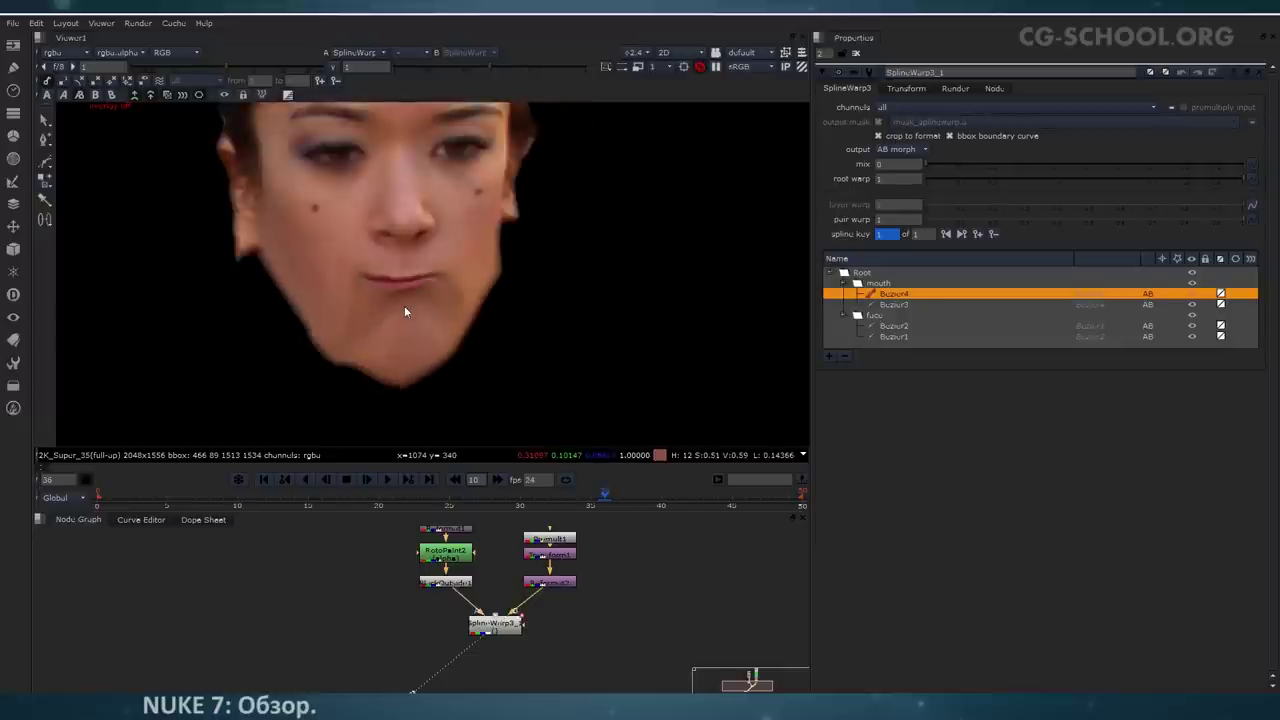
# Step: Compare the A and A warped outputs of the woman's face and return to output A
pyautogui.click(95, 95)
pyautogui.click(47, 95)
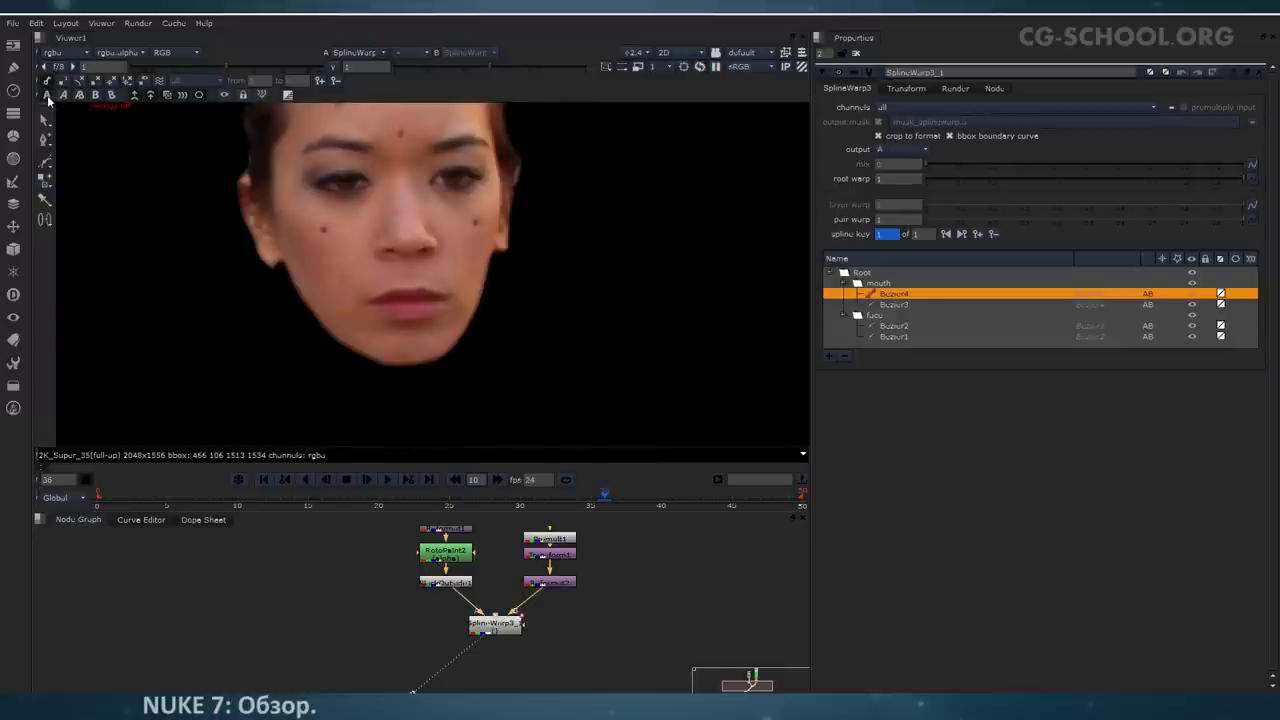
pyautogui.click(64, 94)
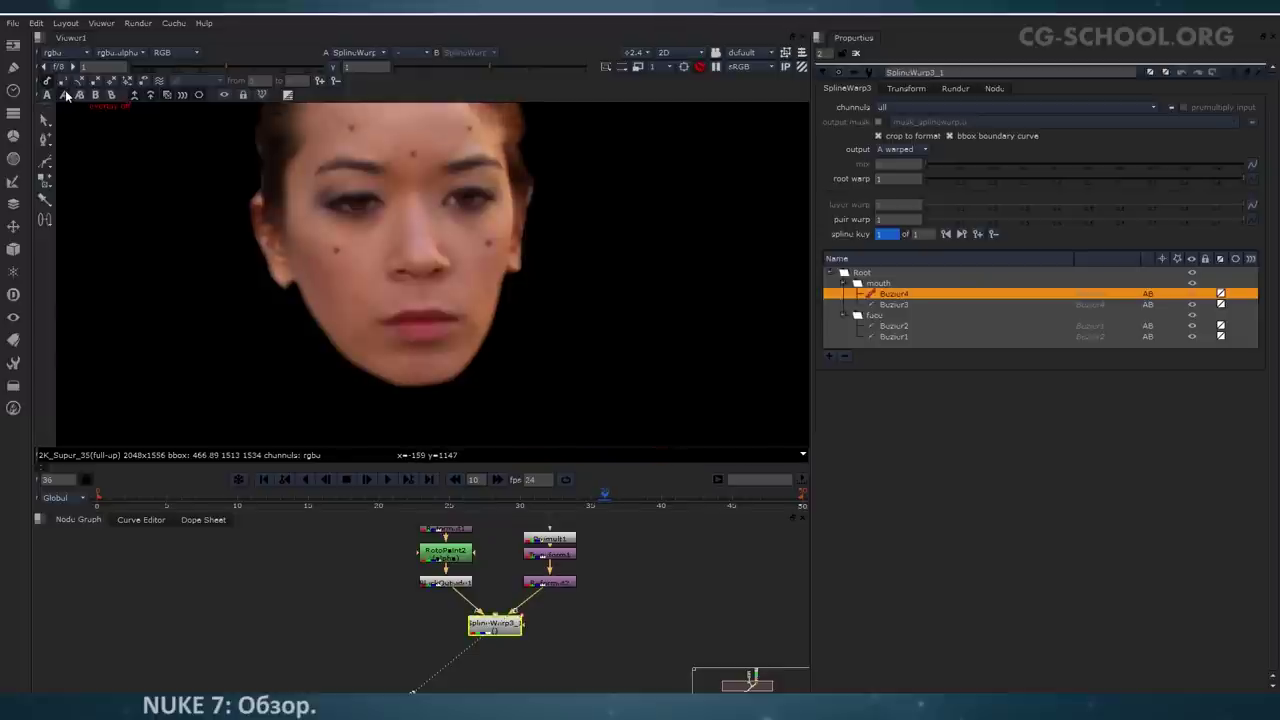
pyautogui.click(47, 95)
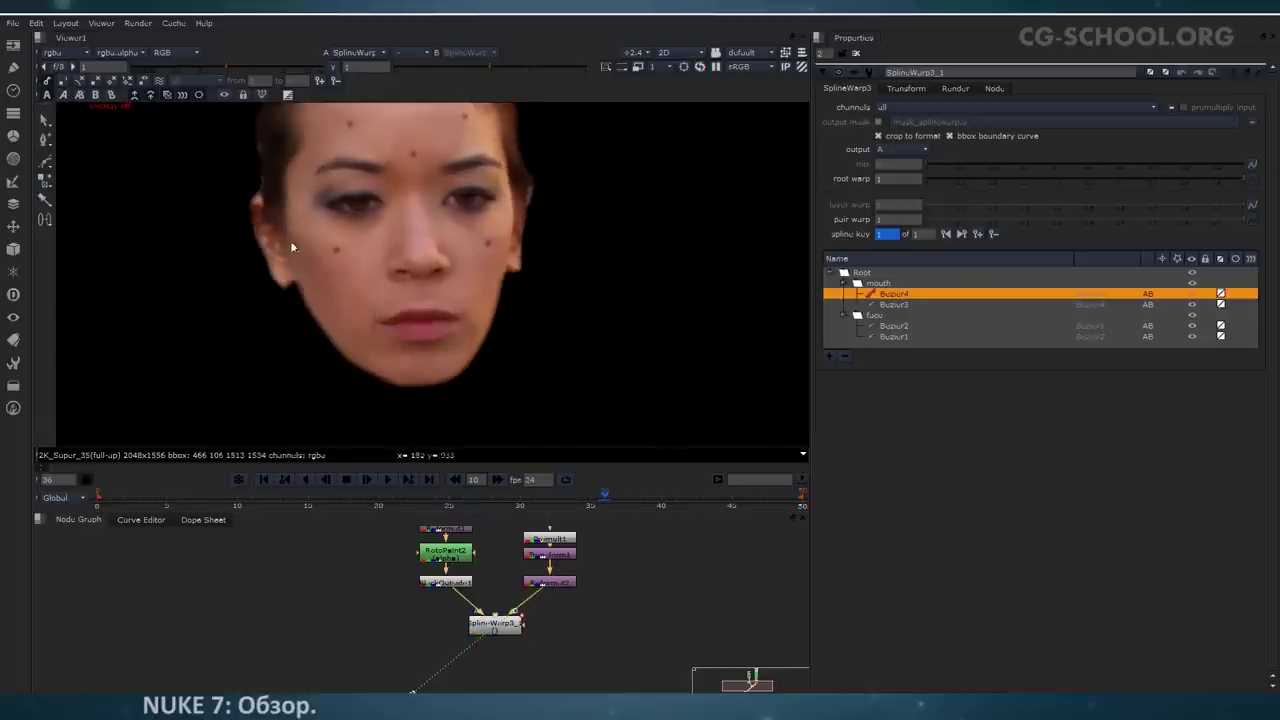
# Step: Collapse the mouth and face layers, add a new layer under Root and name it eyes
pyautogui.scroll(4, 280, 235)
pyautogui.moveTo(446, 301); pyautogui.dragTo(436, 347, button='middle')
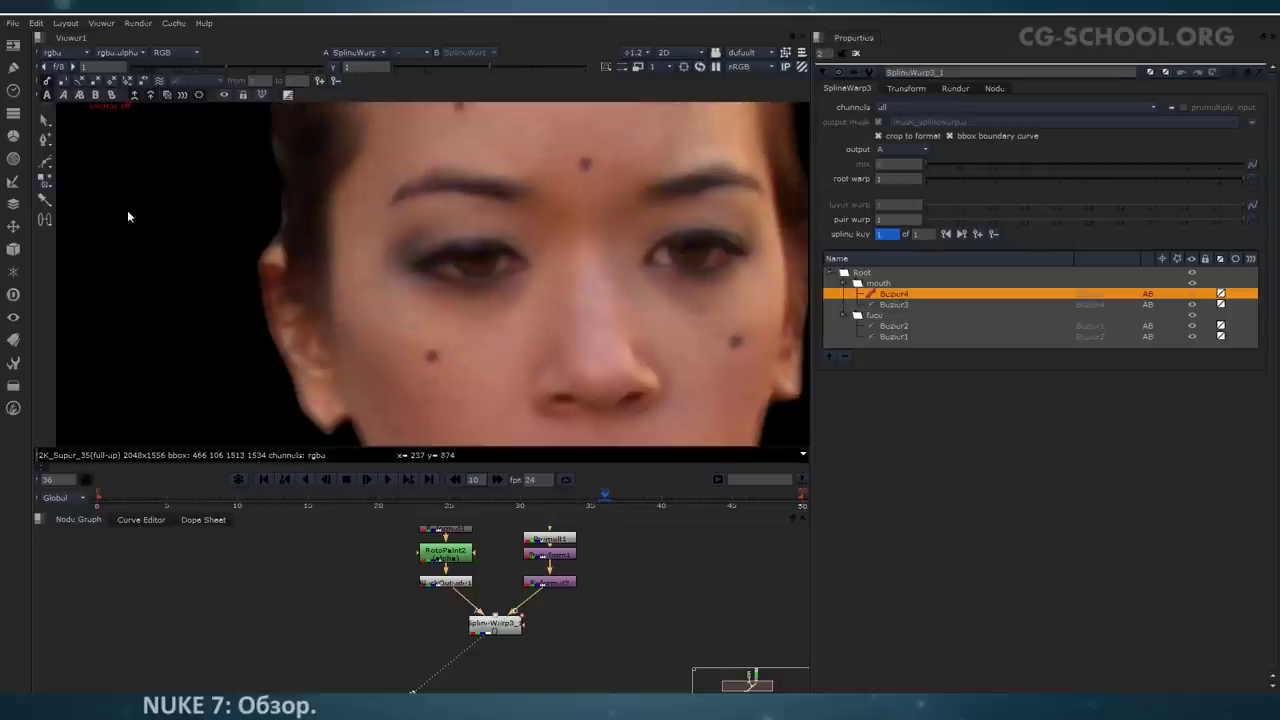
pyautogui.scroll(2, 464, 287)
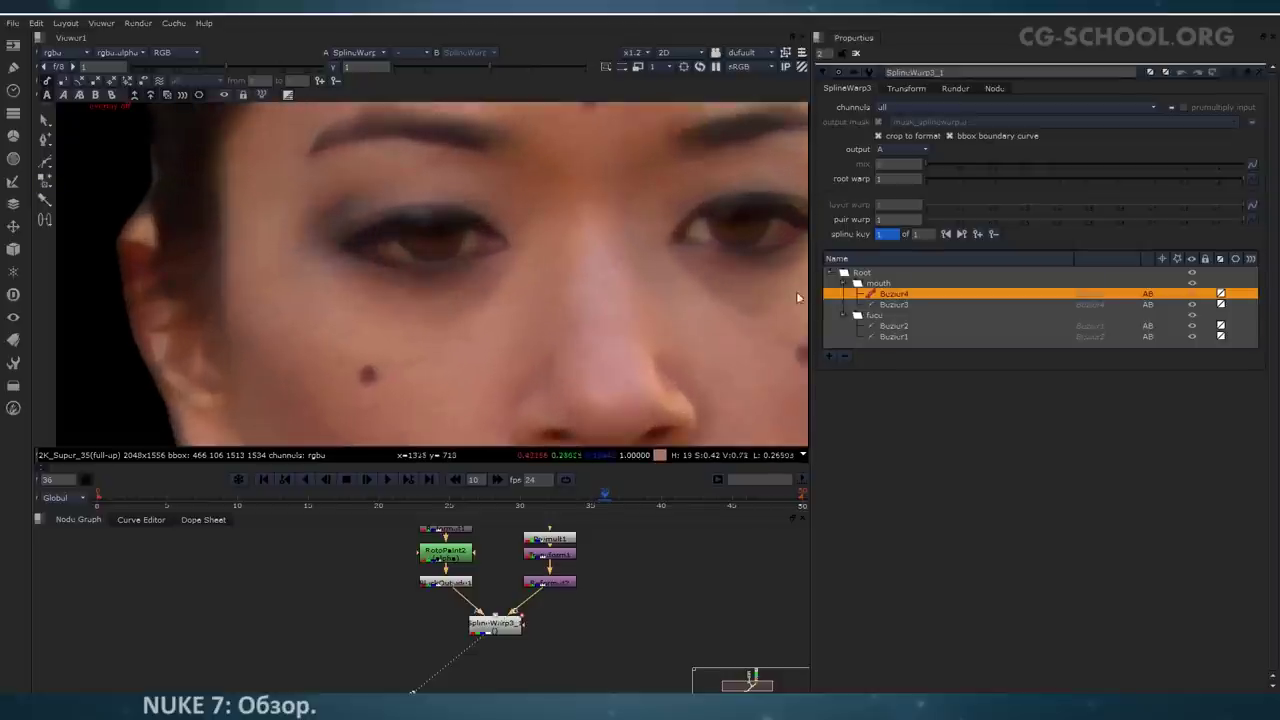
pyautogui.click(845, 284)
pyautogui.click(843, 297)
pyautogui.click(858, 273)
pyautogui.click(829, 355)
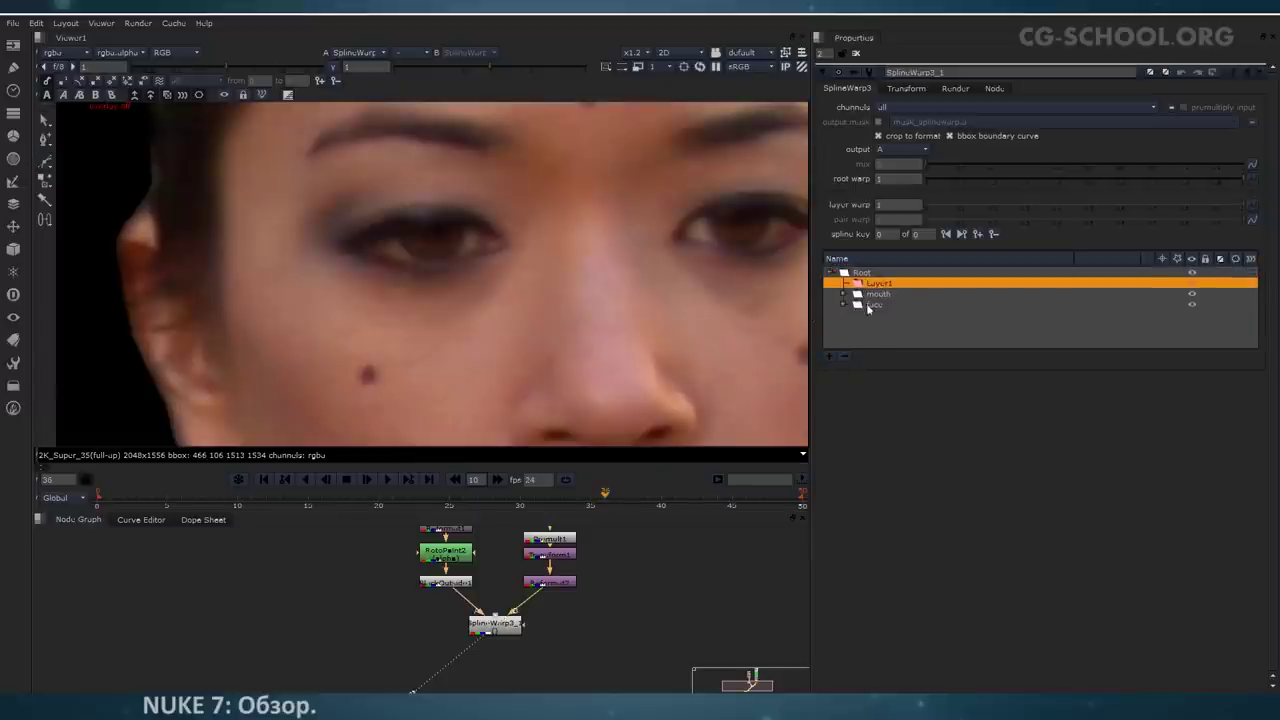
pyautogui.doubleClick(879, 283)
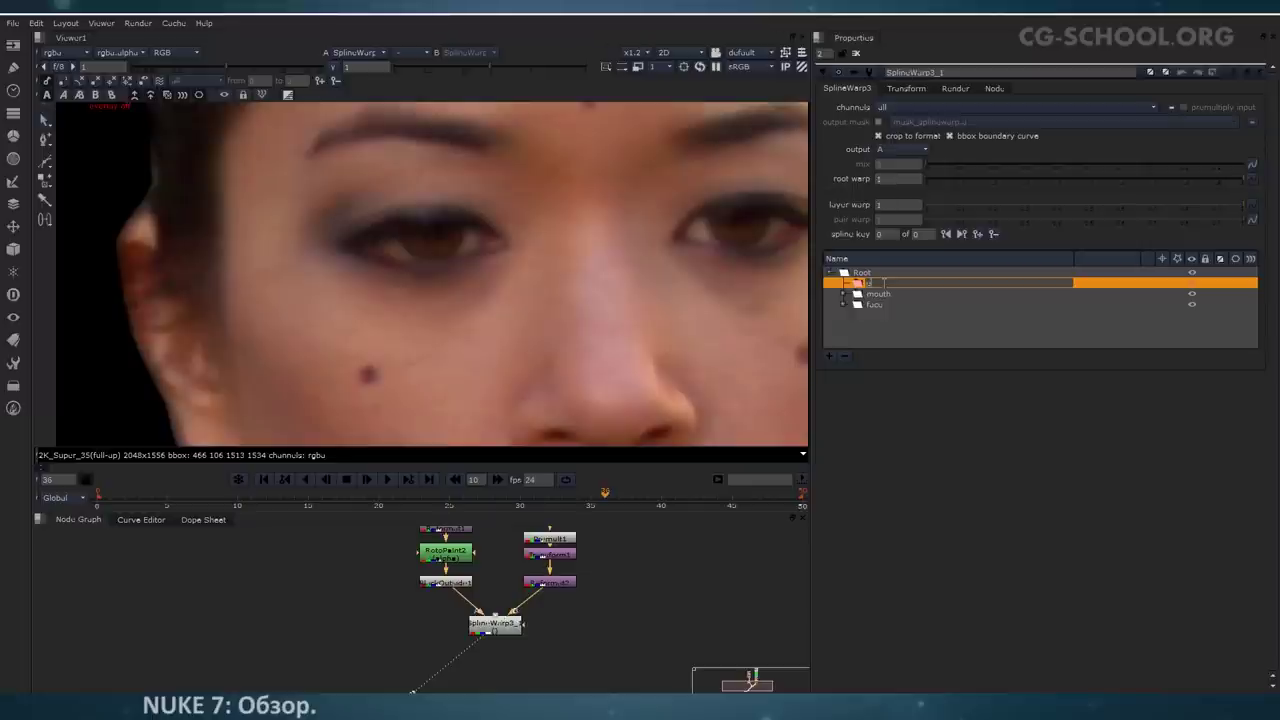
pyautogui.press('Return')
# Step: Draw a closed Bezier curve in the eyes layer around the woman's eye on the image's left side
pyautogui.moveTo(569, 286); pyautogui.dragTo(566, 244, button='middle')
pyautogui.scroll(3, 395, 197)
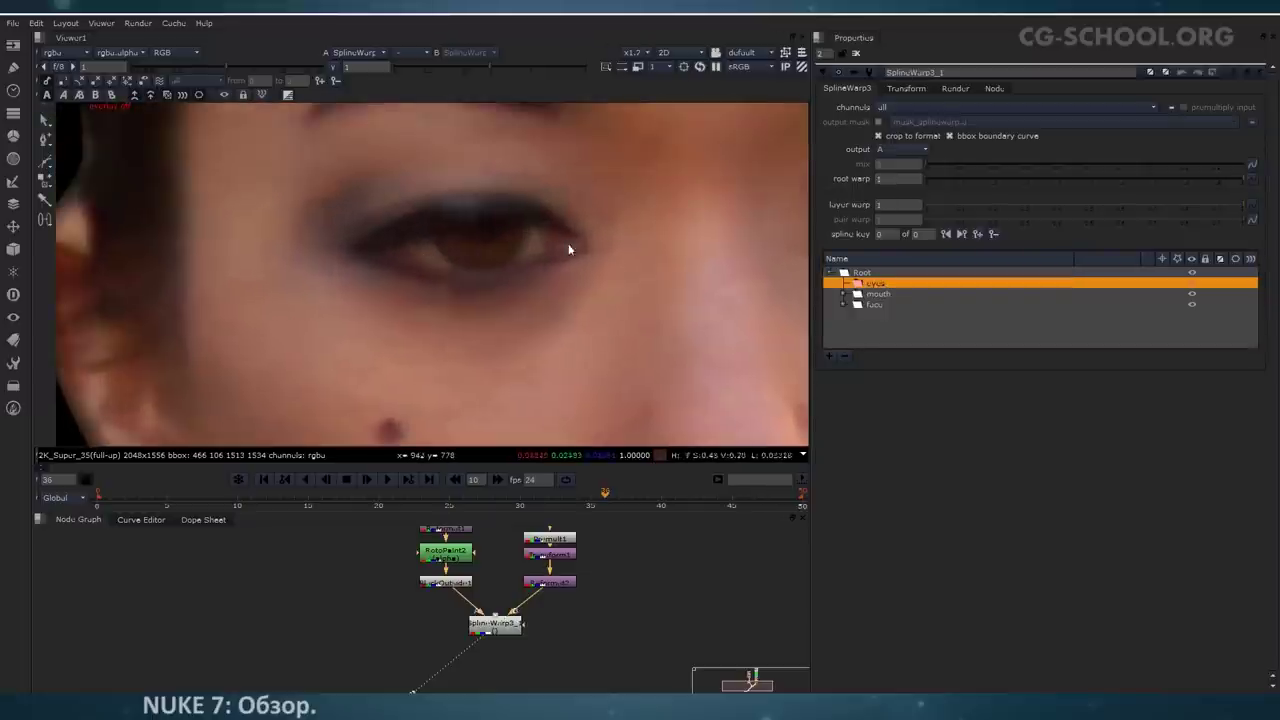
pyautogui.click(46, 165)
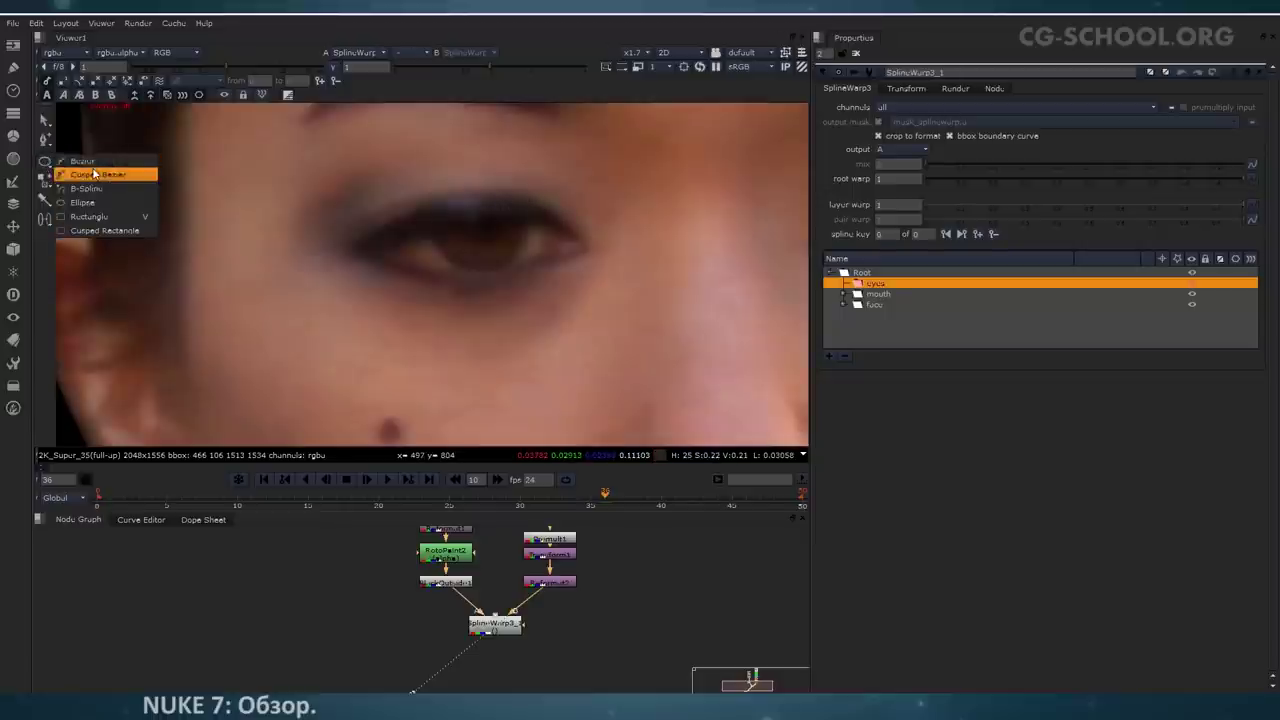
pyautogui.click(93, 164)
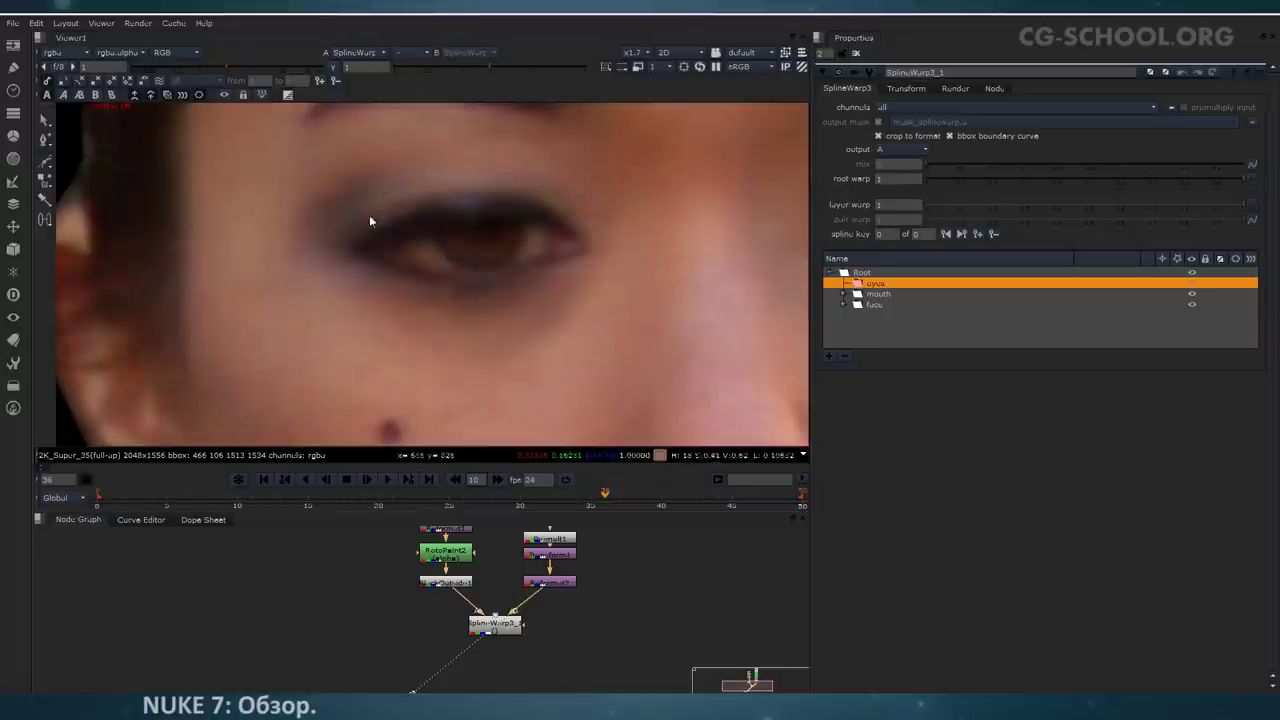
pyautogui.click(588, 245)
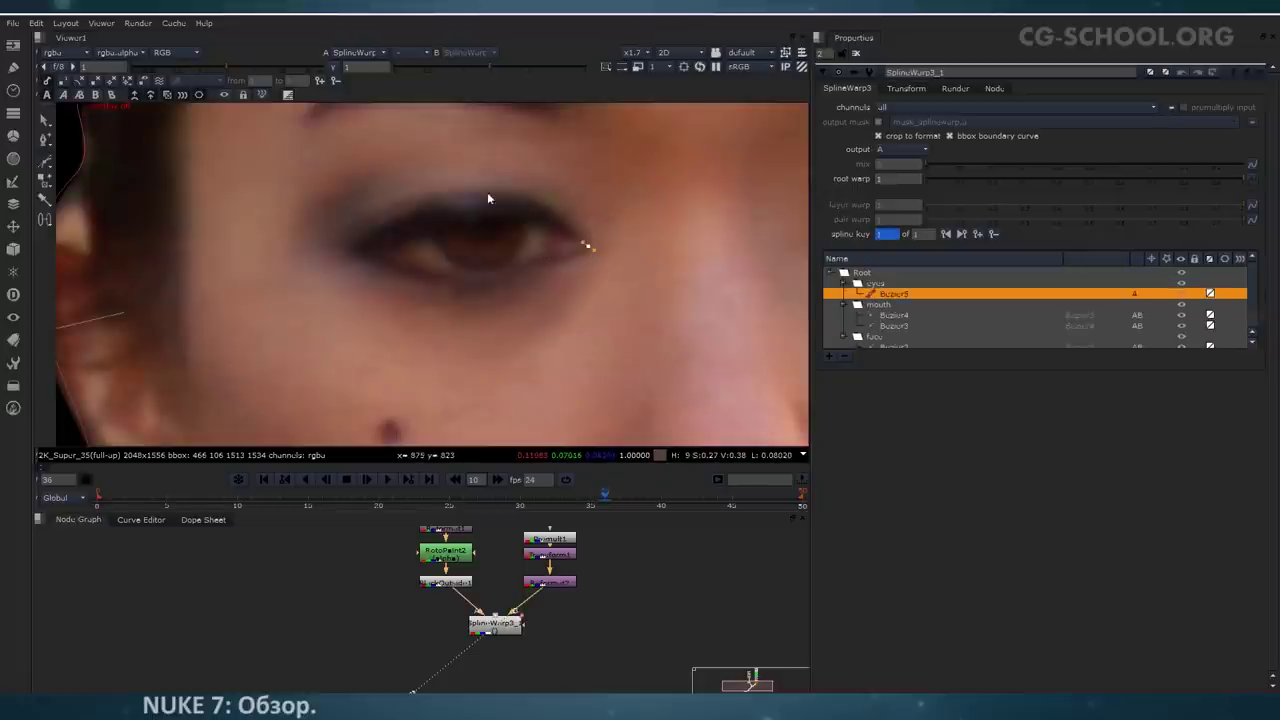
pyautogui.moveTo(449, 278); pyautogui.dragTo(479, 275)
pyautogui.click(588, 248)
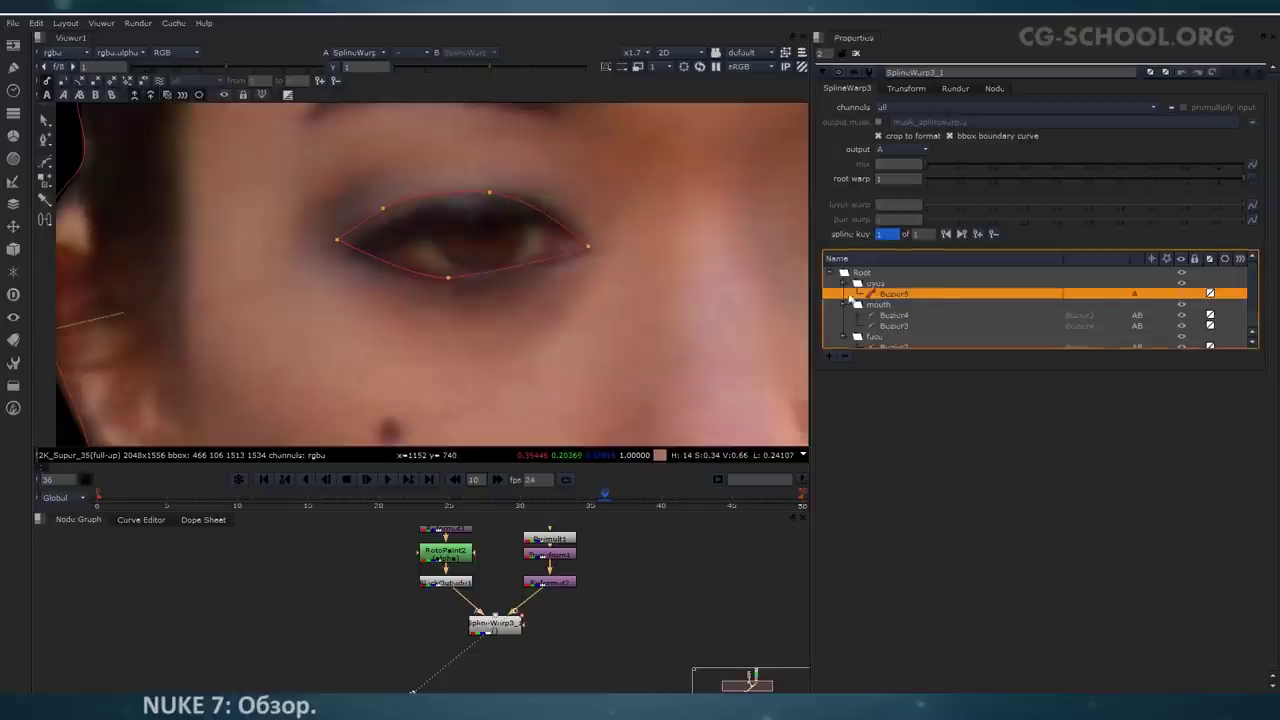
# Step: Duplicate the new eye curve in B and move the copy onto the alien mask's matching eye in output B
pyautogui.rightClick(895, 275)
pyautogui.click(965, 381)
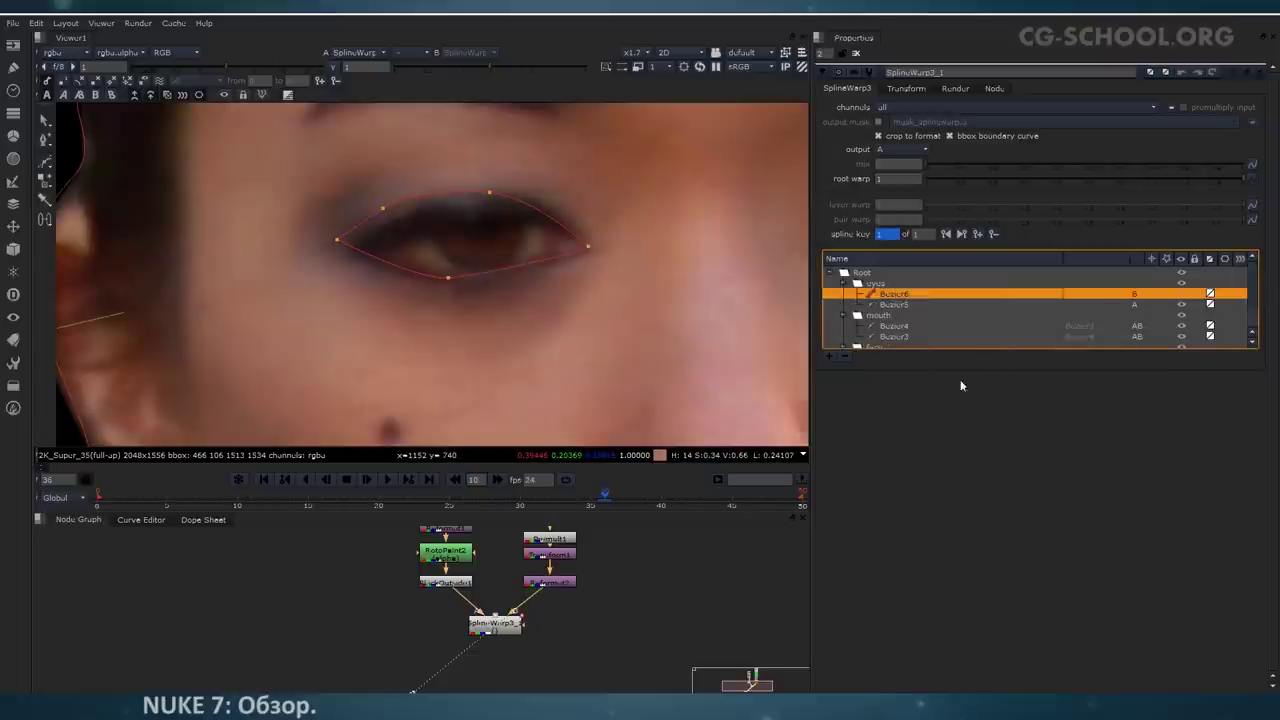
pyautogui.click(97, 94)
pyautogui.moveTo(470, 348); pyautogui.dragTo(474, 360, button='middle')
pyautogui.moveTo(429, 250); pyautogui.dragTo(790, 443)
pyautogui.moveTo(638, 386); pyautogui.dragTo(609, 257)
pyautogui.moveTo(628, 309); pyautogui.dragTo(579, 411, button='middle')
pyautogui.moveTo(513, 322); pyautogui.dragTo(506, 249)
# Step: Reshape the B eye curve by adjusting its points and tangents so it follows the outline of the alien's black eye
pyautogui.click(665, 220)
pyautogui.moveTo(323, 190); pyautogui.dragTo(655, 318)
pyautogui.moveTo(650, 186); pyautogui.dragTo(787, 318)
pyautogui.click(634, 345)
pyautogui.moveTo(679, 422); pyautogui.dragTo(695, 402)
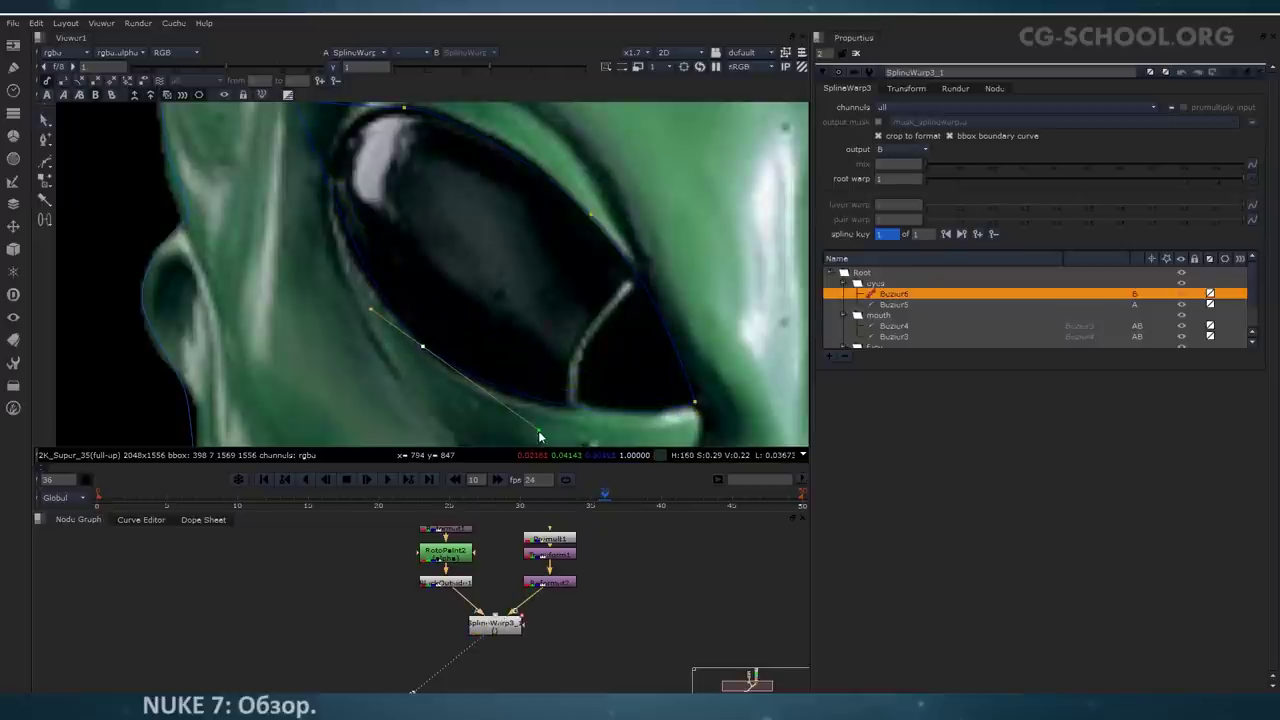
pyautogui.moveTo(385, 135); pyautogui.dragTo(440, 256, button='middle')
pyautogui.moveTo(396, 265); pyautogui.dragTo(403, 256)
pyautogui.moveTo(403, 257); pyautogui.dragTo(362, 172, button='middle')
pyautogui.click(437, 383)
pyautogui.moveTo(418, 366); pyautogui.dragTo(327, 281)
pyautogui.scroll(-2, 308, 265)
# Step: Join the A and B curves of the first eye in the AB morph output
pyautogui.moveTo(620, 420); pyautogui.dragTo(350, 302, button='middle')
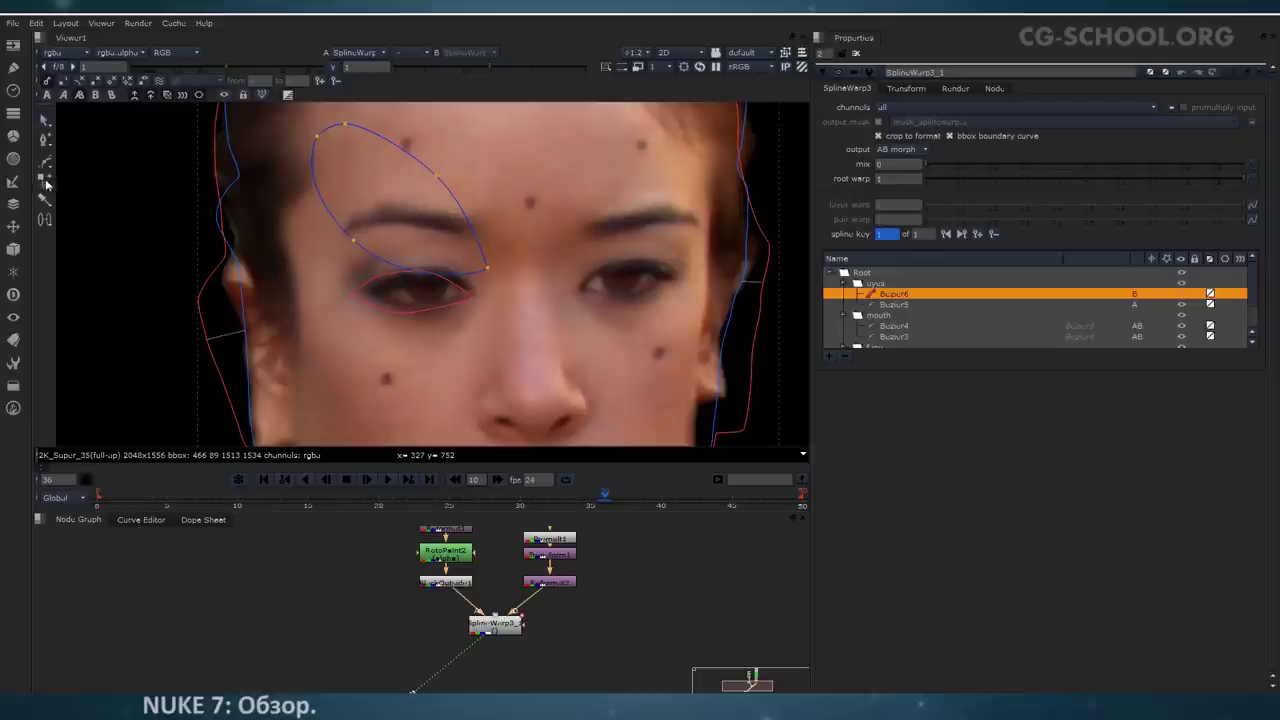
pyautogui.click(47, 226)
pyautogui.click(70, 220)
pyautogui.click(392, 311)
pyautogui.click(385, 264)
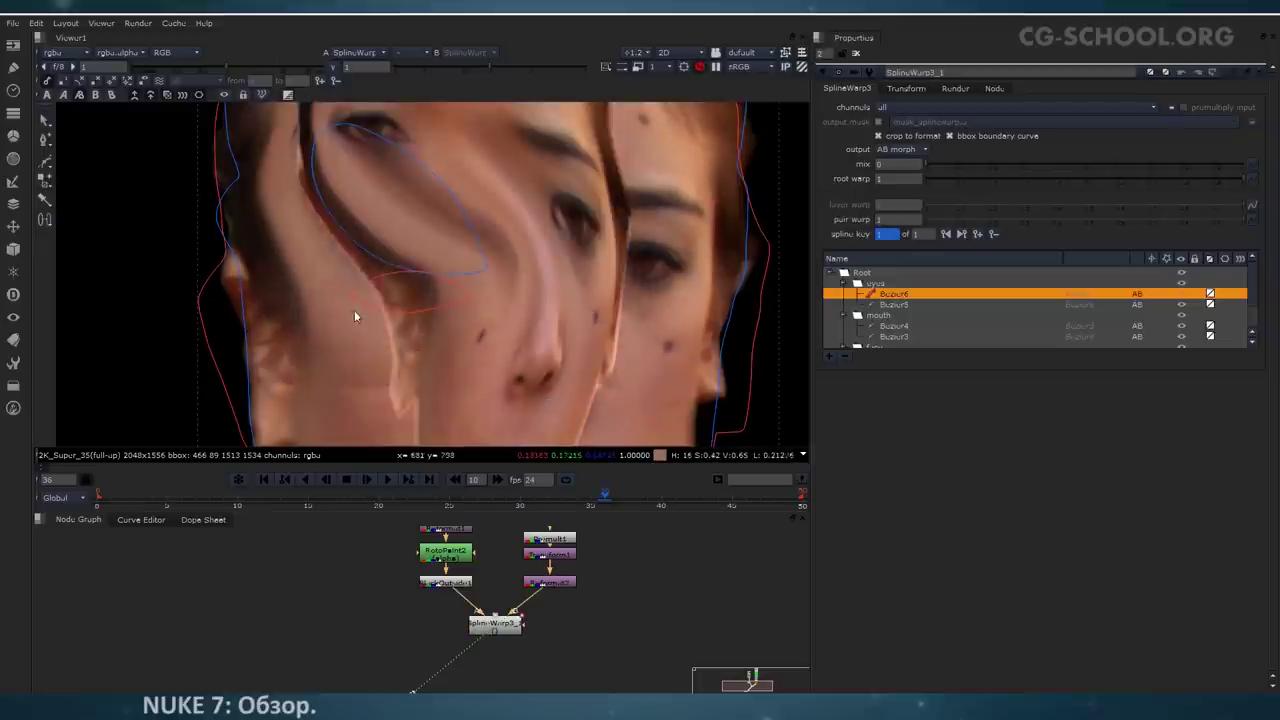
pyautogui.moveTo(438, 262); pyautogui.dragTo(430, 318, button='middle')
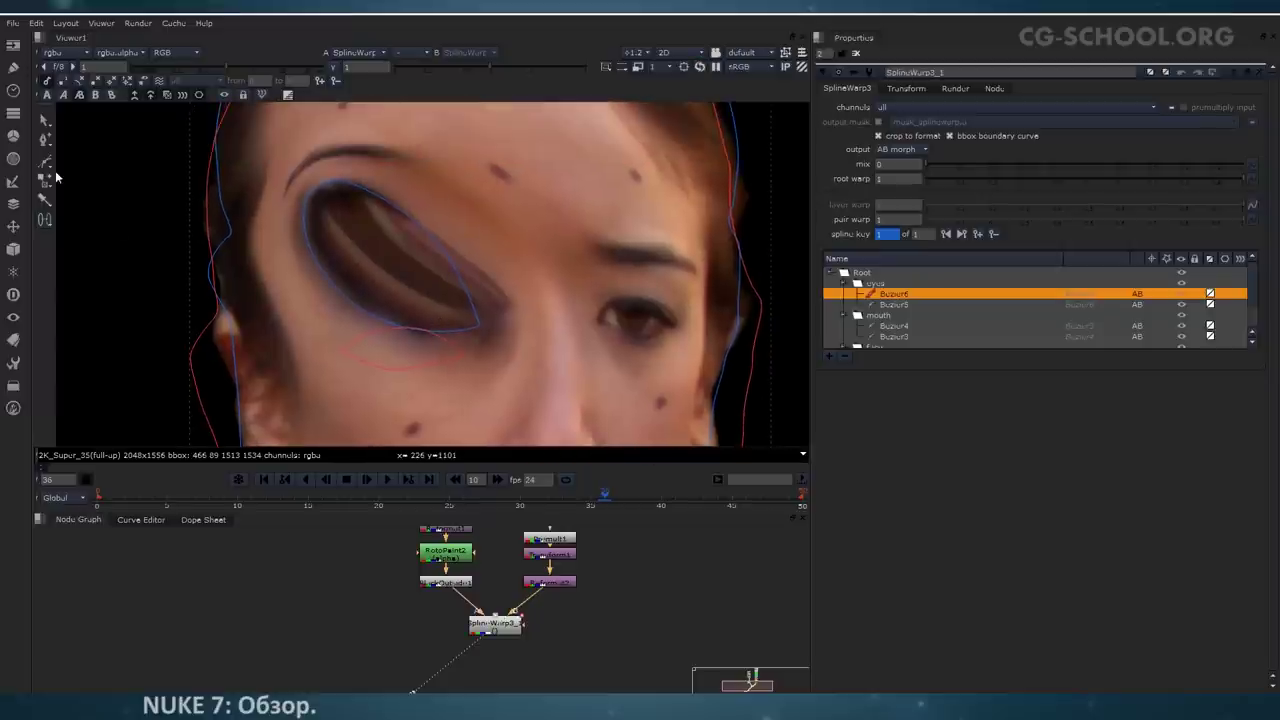
# Step: Modify the first eye's correspondence points along the B curve so its upper and lower lid points pair with their counterparts
pyautogui.moveTo(44, 180); pyautogui.dragTo(100, 188)
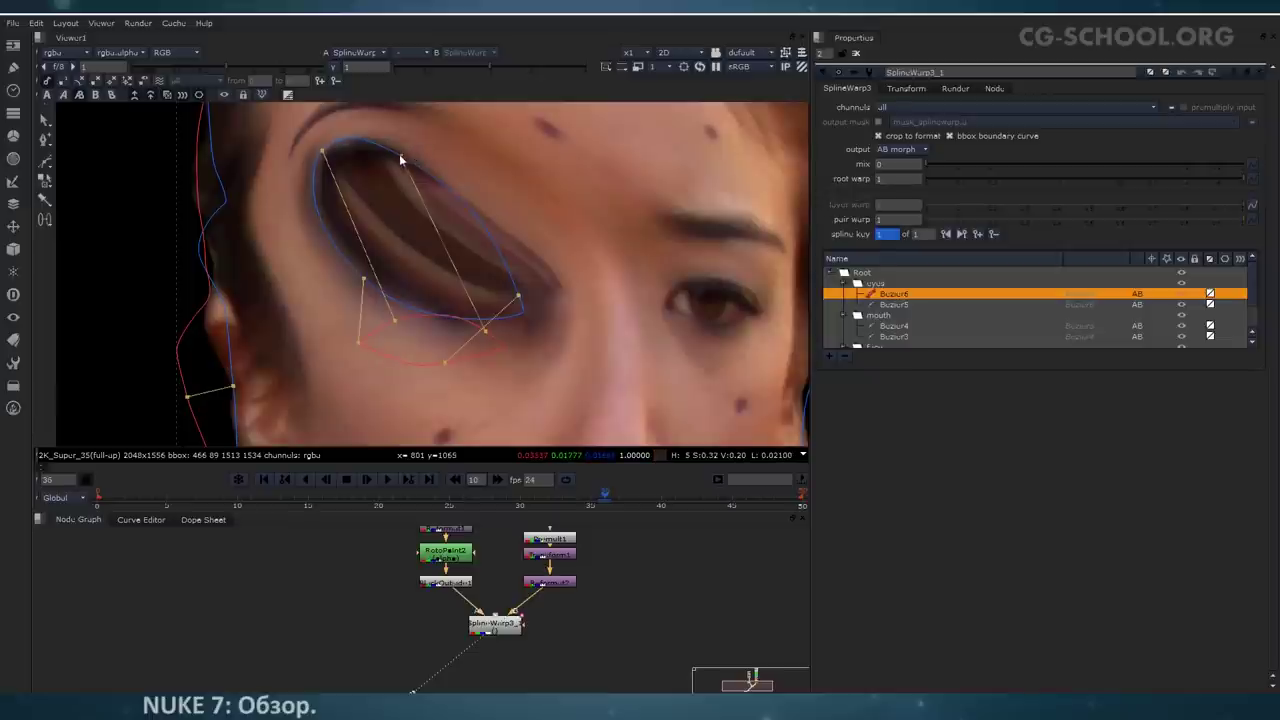
pyautogui.moveTo(401, 157); pyautogui.dragTo(500, 251)
pyautogui.moveTo(519, 295); pyautogui.dragTo(459, 327)
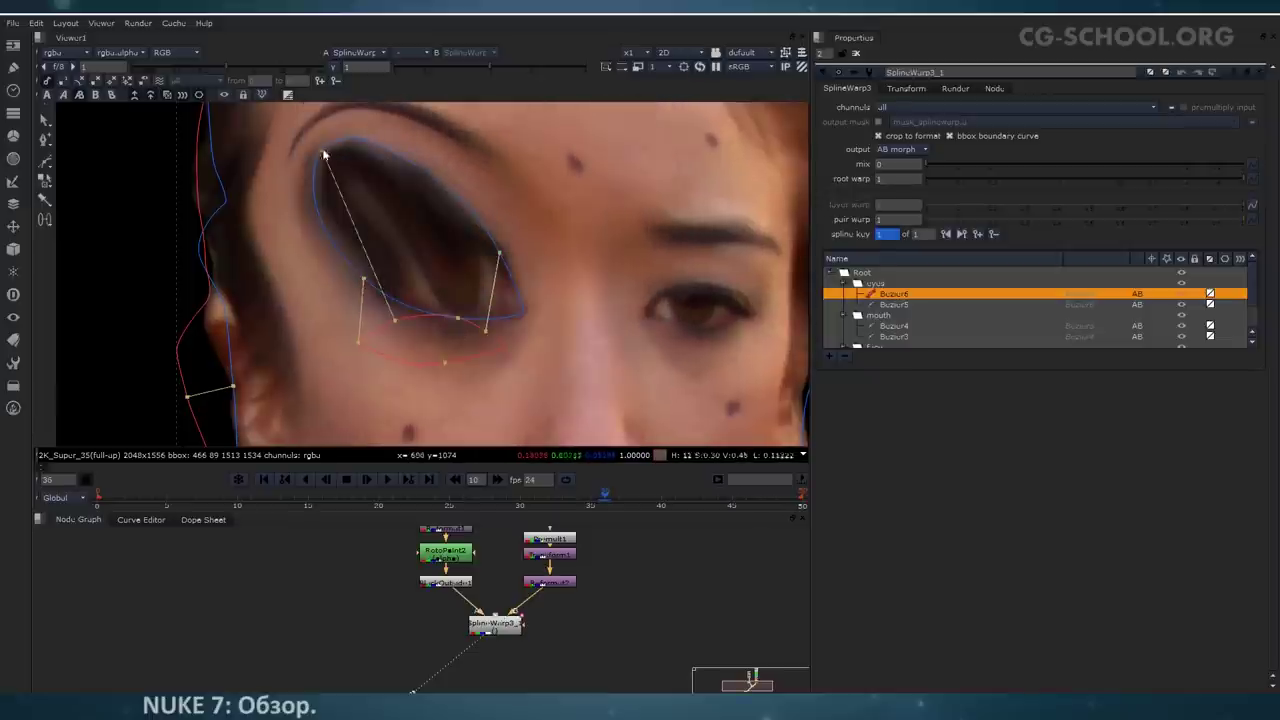
pyautogui.moveTo(323, 153); pyautogui.dragTo(395, 153)
pyautogui.moveTo(364, 279); pyautogui.dragTo(318, 157)
pyautogui.moveTo(395, 153); pyautogui.dragTo(384, 149)
pyautogui.moveTo(499, 253); pyautogui.dragTo(493, 244)
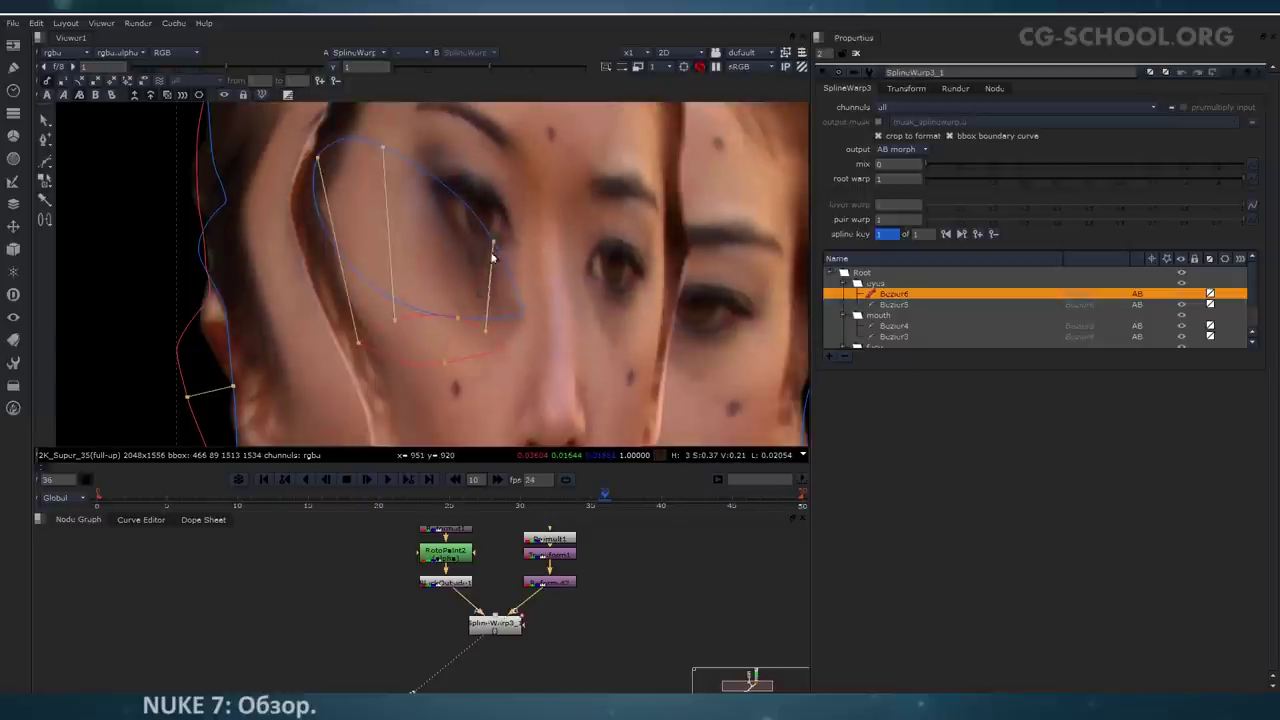
pyautogui.moveTo(457, 318); pyautogui.dragTo(421, 312)
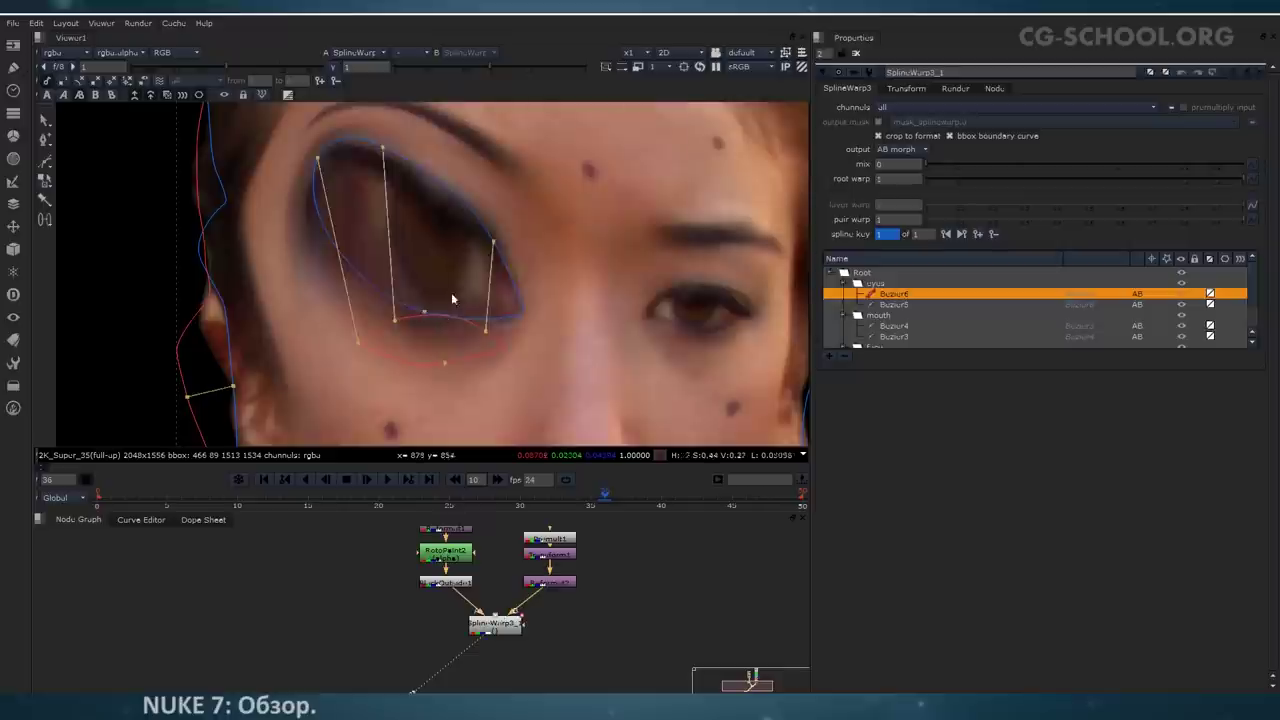
pyautogui.scroll(-4, 451, 297)
pyautogui.scroll(3, 383, 278)
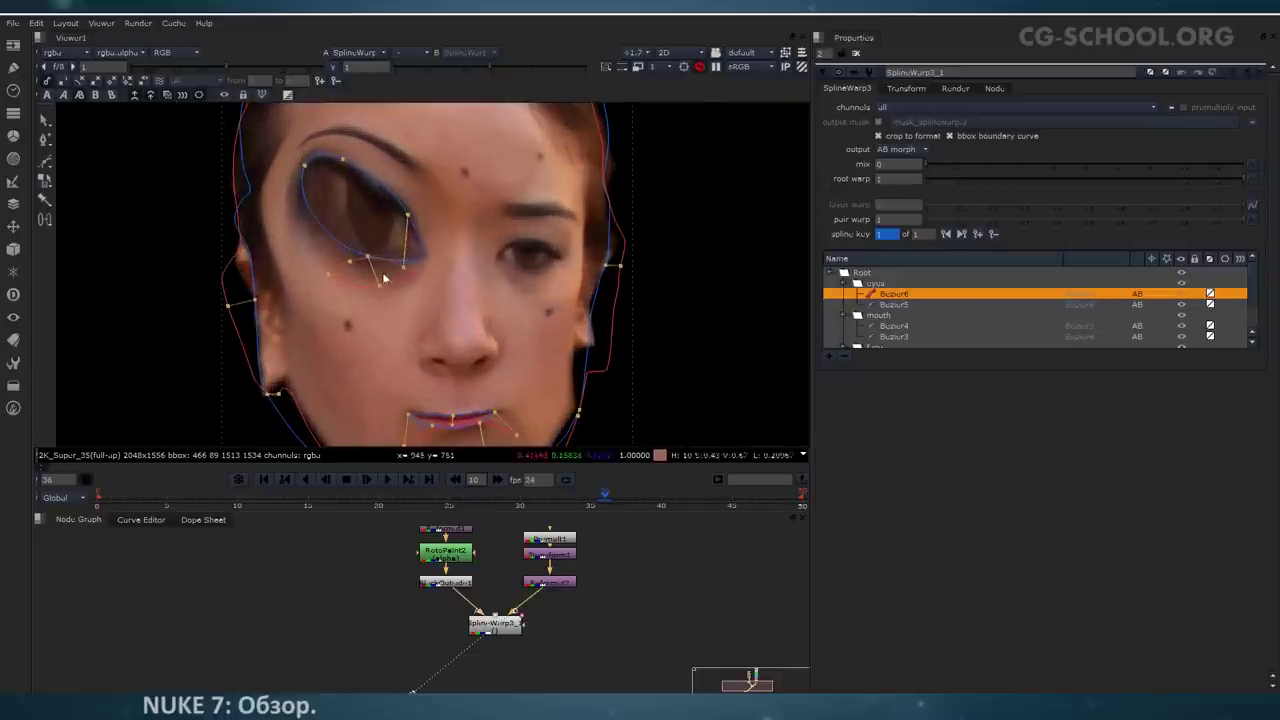
# Step: Return to output A and draw a closed Bezier around the woman's other eye in the eyes layer
pyautogui.click(48, 94)
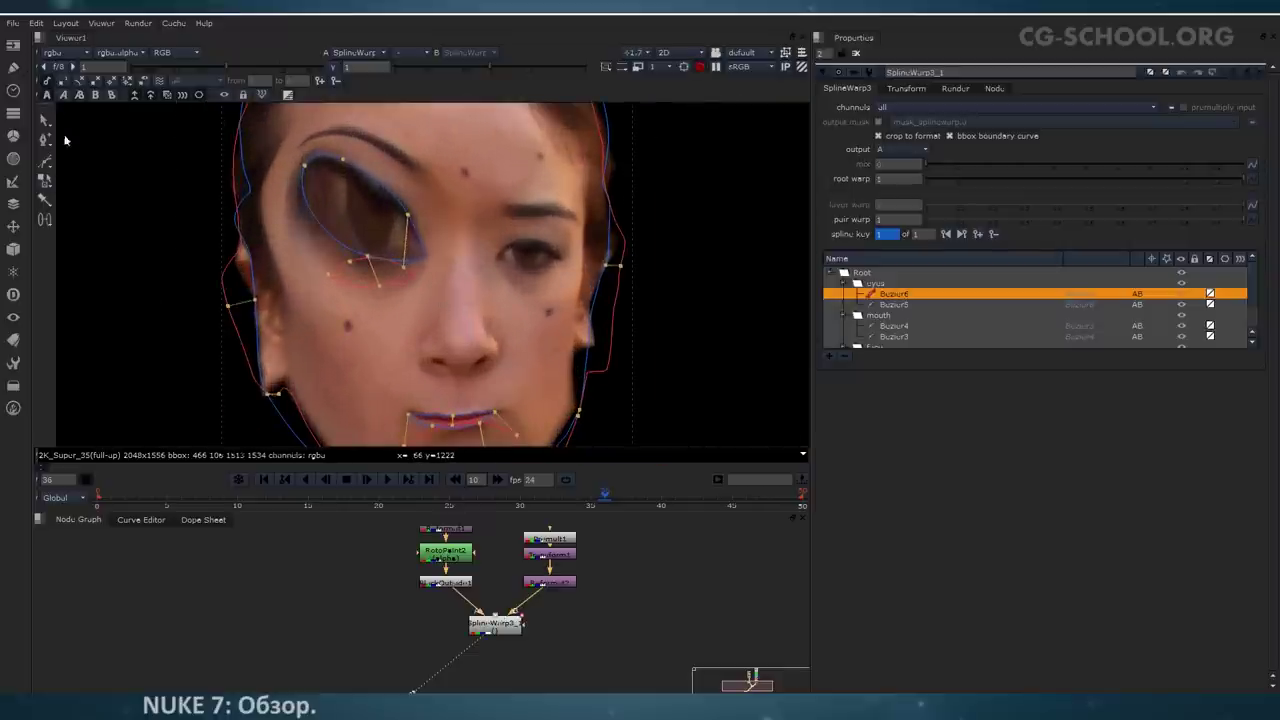
pyautogui.click(870, 284)
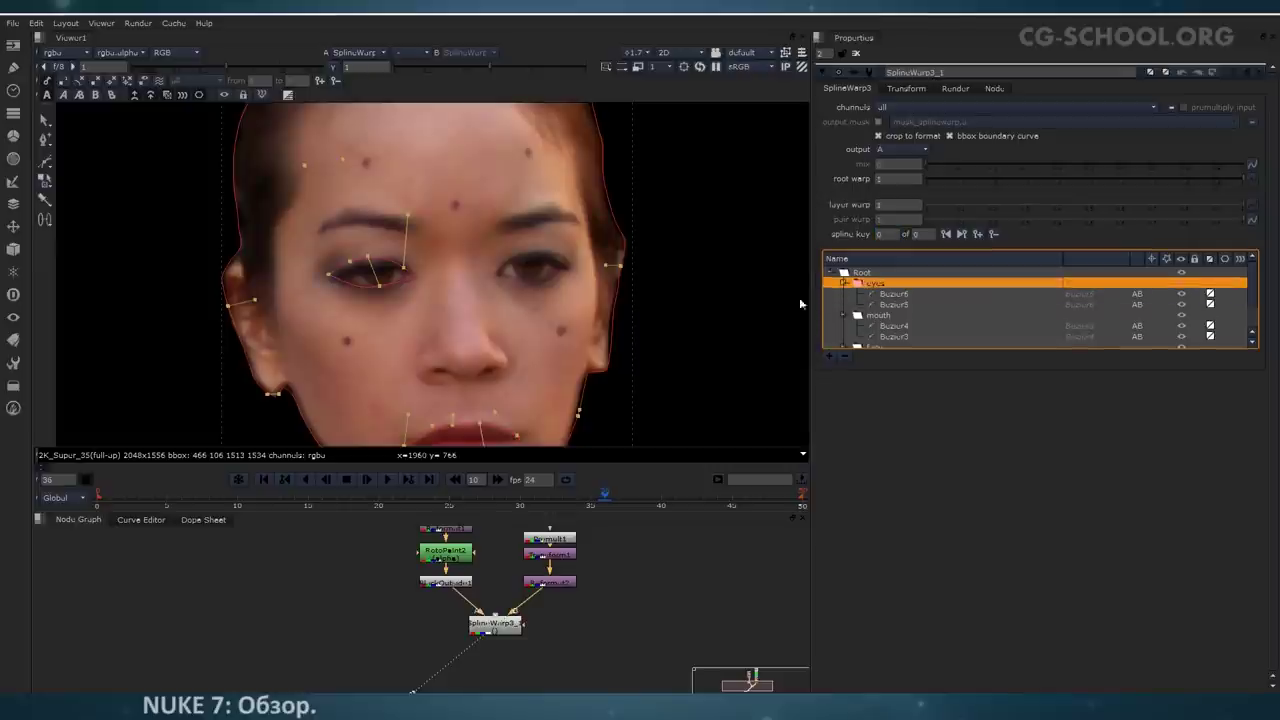
pyautogui.scroll(4, 502, 279)
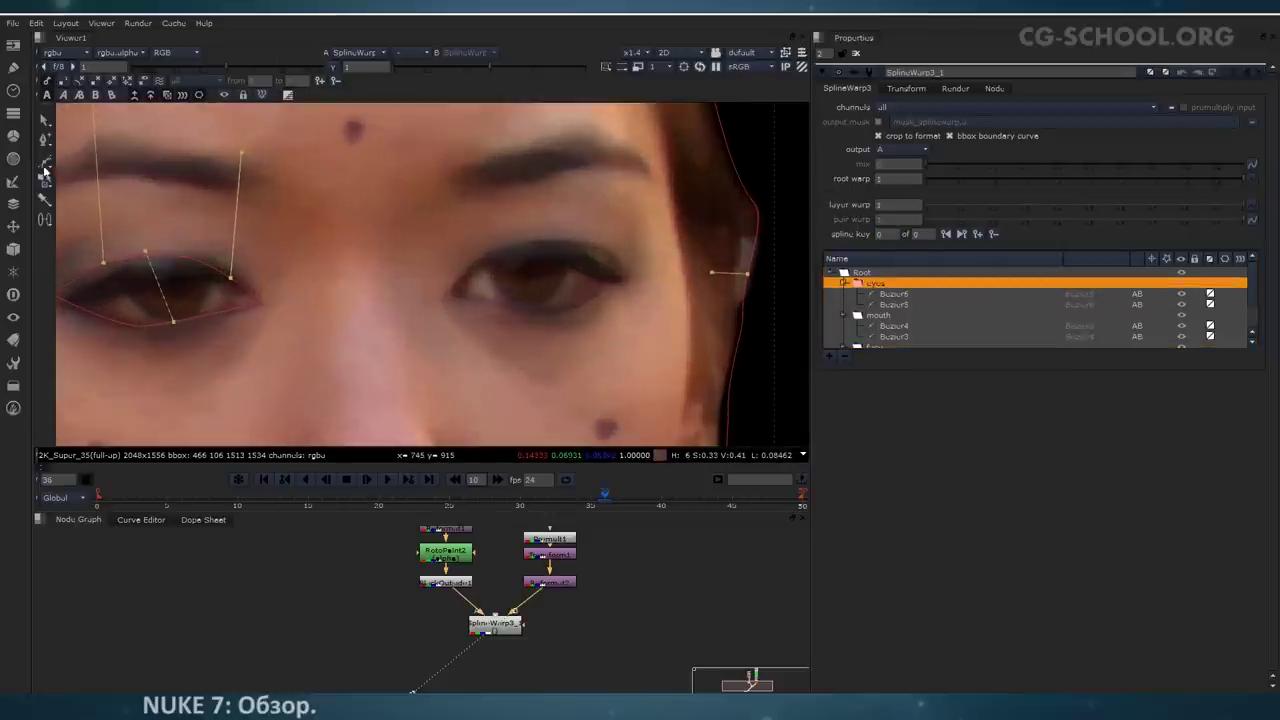
pyautogui.click(453, 290)
pyautogui.moveTo(542, 241); pyautogui.dragTo(600, 256)
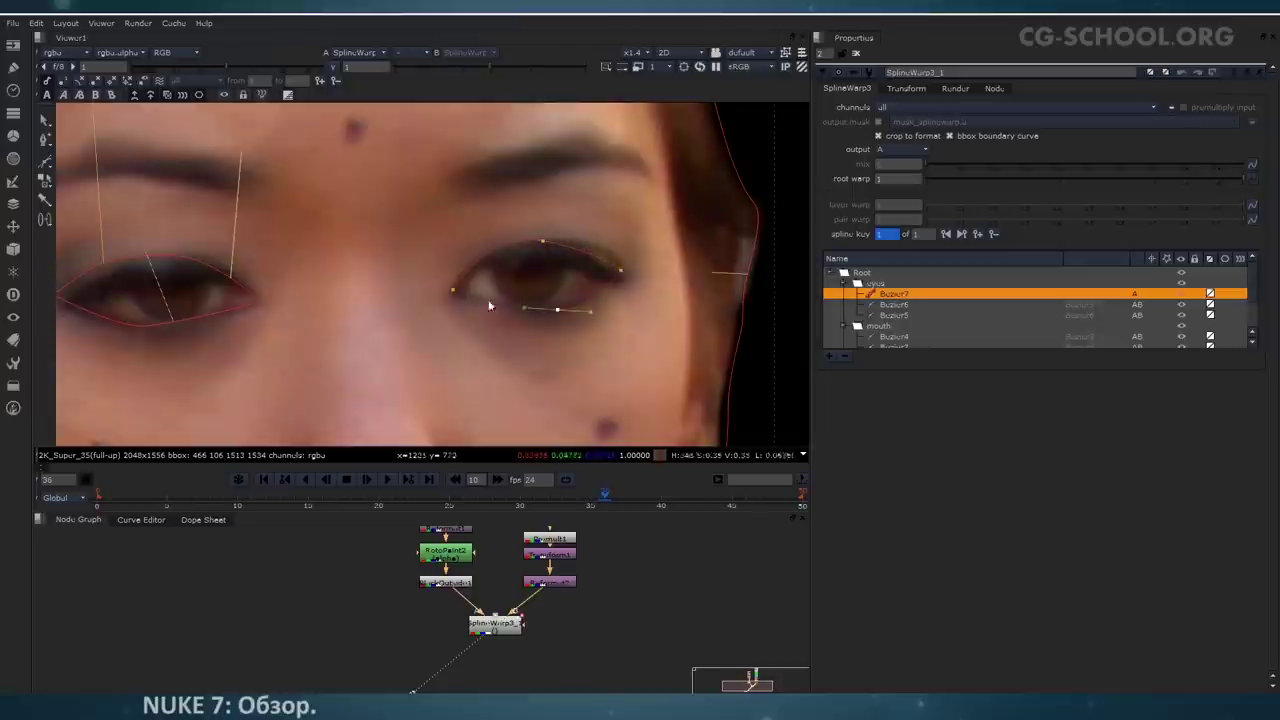
# Step: Duplicate the second eye curve in B and move the whole copy up towards the alien's eye
pyautogui.rightClick(885, 293)
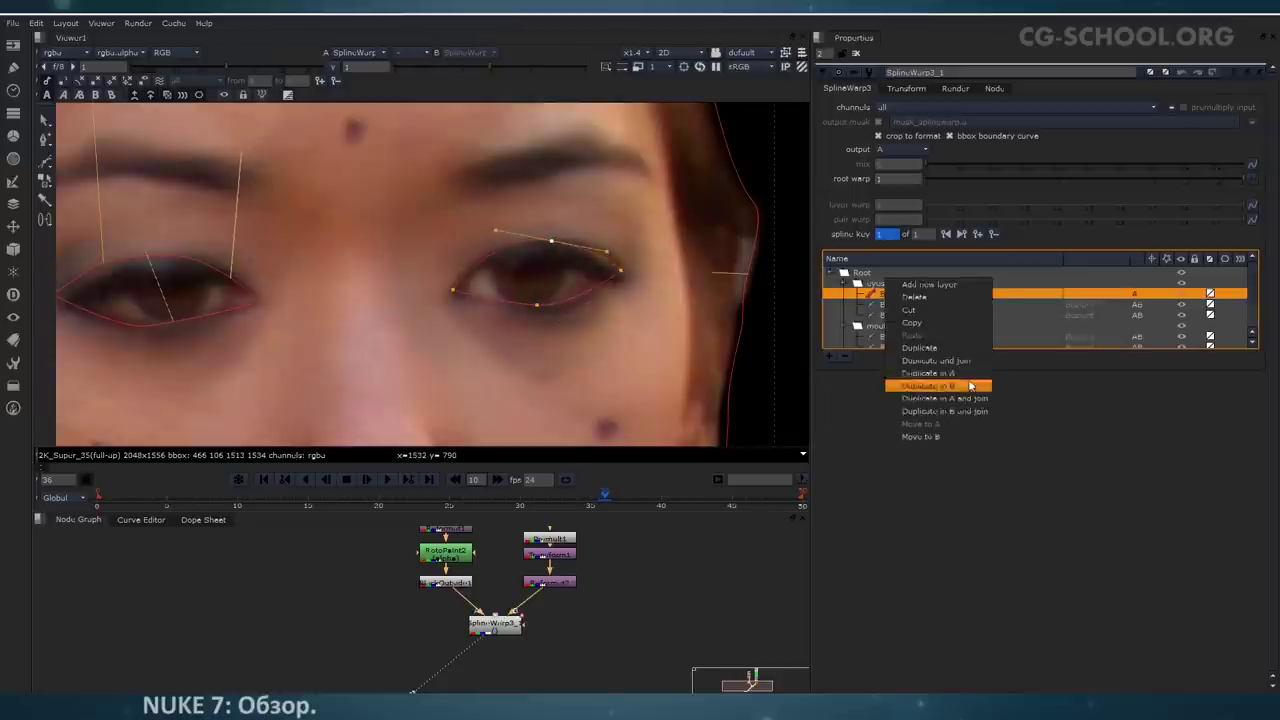
pyautogui.click(970, 384)
pyautogui.moveTo(560, 240); pyautogui.dragTo(551, 260, button='middle')
pyautogui.hotkey('ctrl', 'a')
pyautogui.moveTo(541, 261); pyautogui.dragTo(566, 190)
pyautogui.moveTo(566, 190); pyautogui.dragTo(556, 273, button='middle')
# Step: Transform the second B eye curve and reposition its points to roughly match the size and slant of the alien's eye
pyautogui.moveTo(628, 236); pyautogui.dragTo(584, 125)
pyautogui.click(645, 245)
pyautogui.click(572, 222)
pyautogui.hotkey('ctrl', 'a')
pyautogui.moveTo(540, 283); pyautogui.dragTo(542, 210)
pyautogui.click(588, 271)
pyautogui.moveTo(528, 142); pyautogui.dragTo(558, 176)
# Step: Refine the outer tip and inner corner of the second B eye curve along the edge of the alien's eye
pyautogui.moveTo(665, 104); pyautogui.dragTo(645, 168, button='middle')
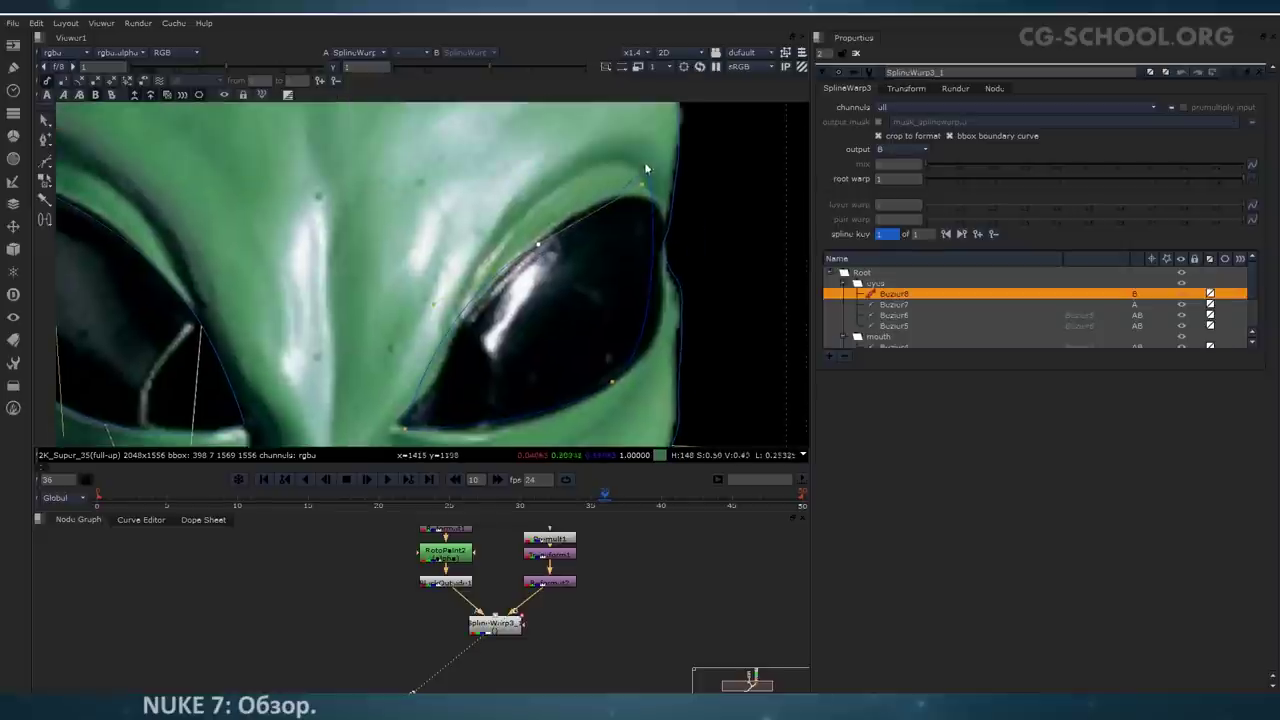
pyautogui.scroll(3, 653, 204)
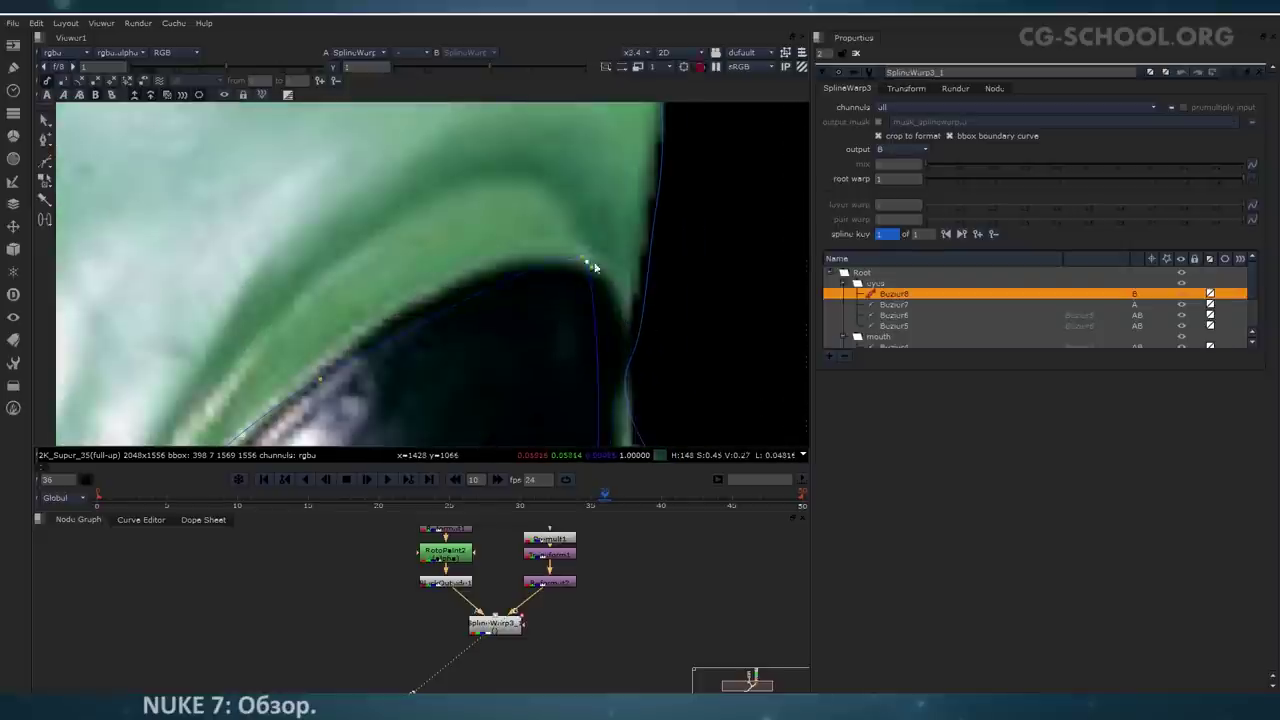
pyautogui.scroll(3, 591, 263)
pyautogui.moveTo(572, 228); pyautogui.dragTo(530, 170)
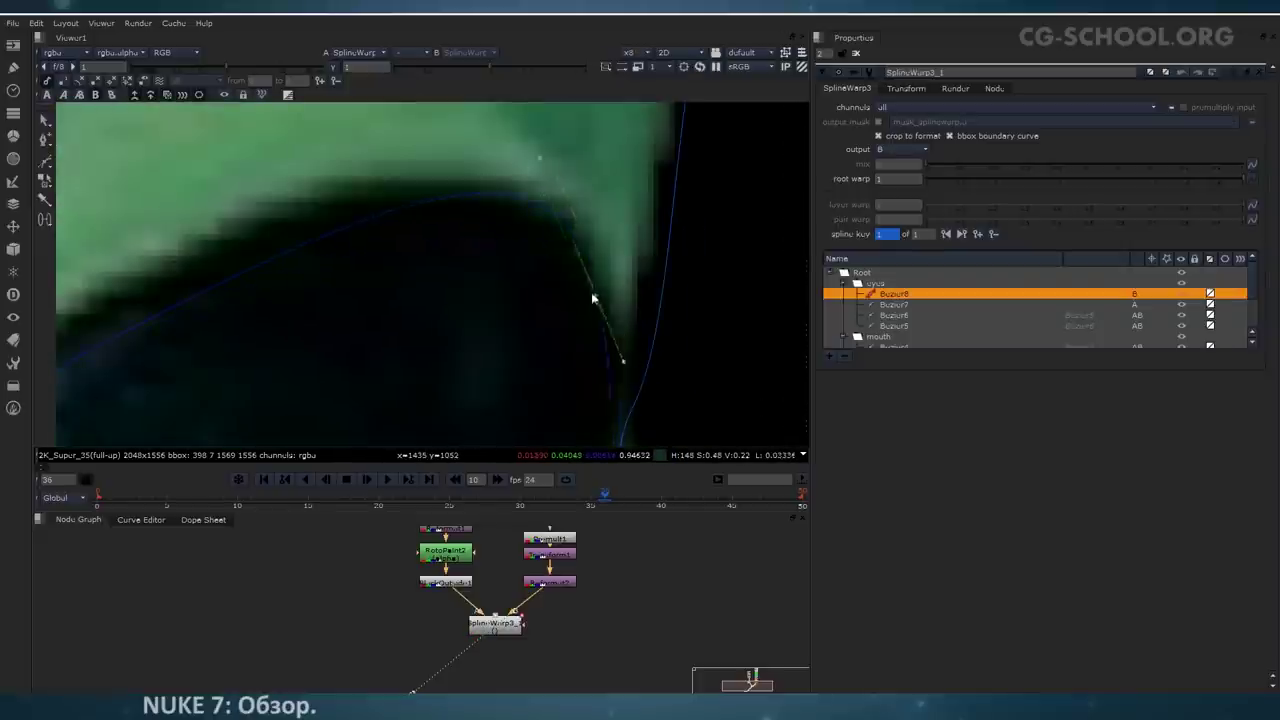
pyautogui.scroll(-6, 591, 292)
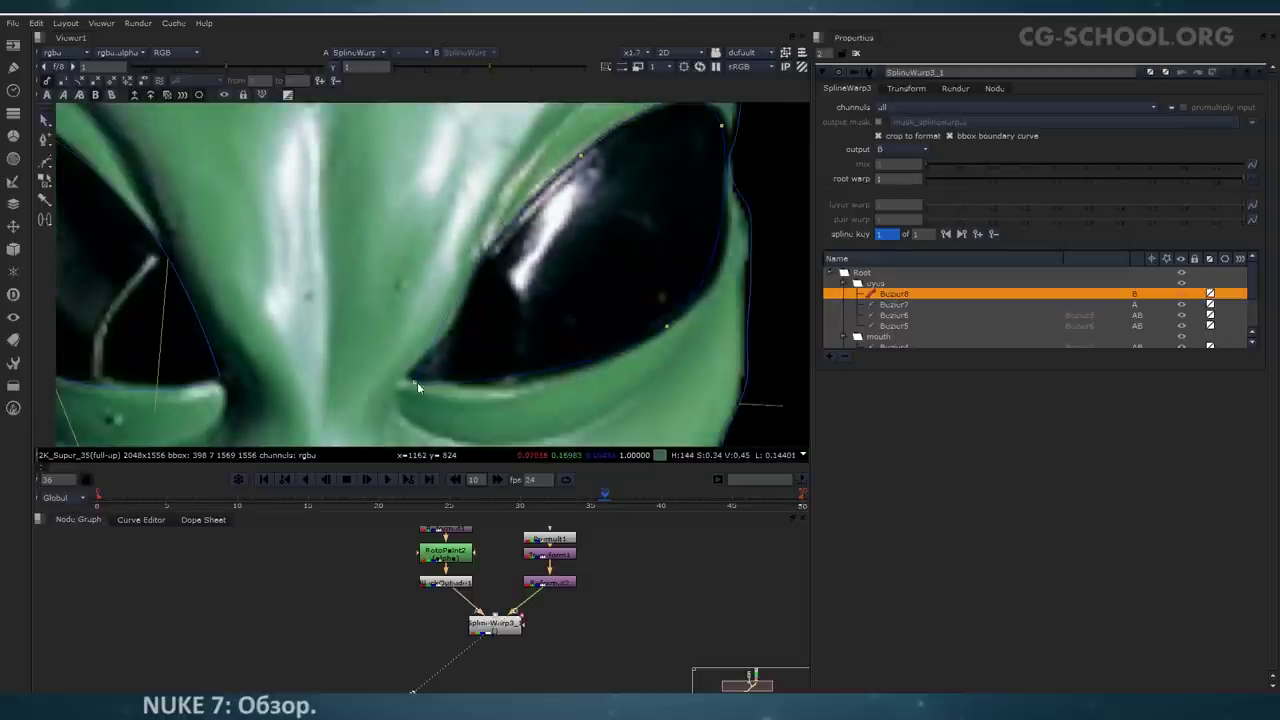
pyautogui.scroll(4, 412, 388)
pyautogui.scroll(-4, 523, 159)
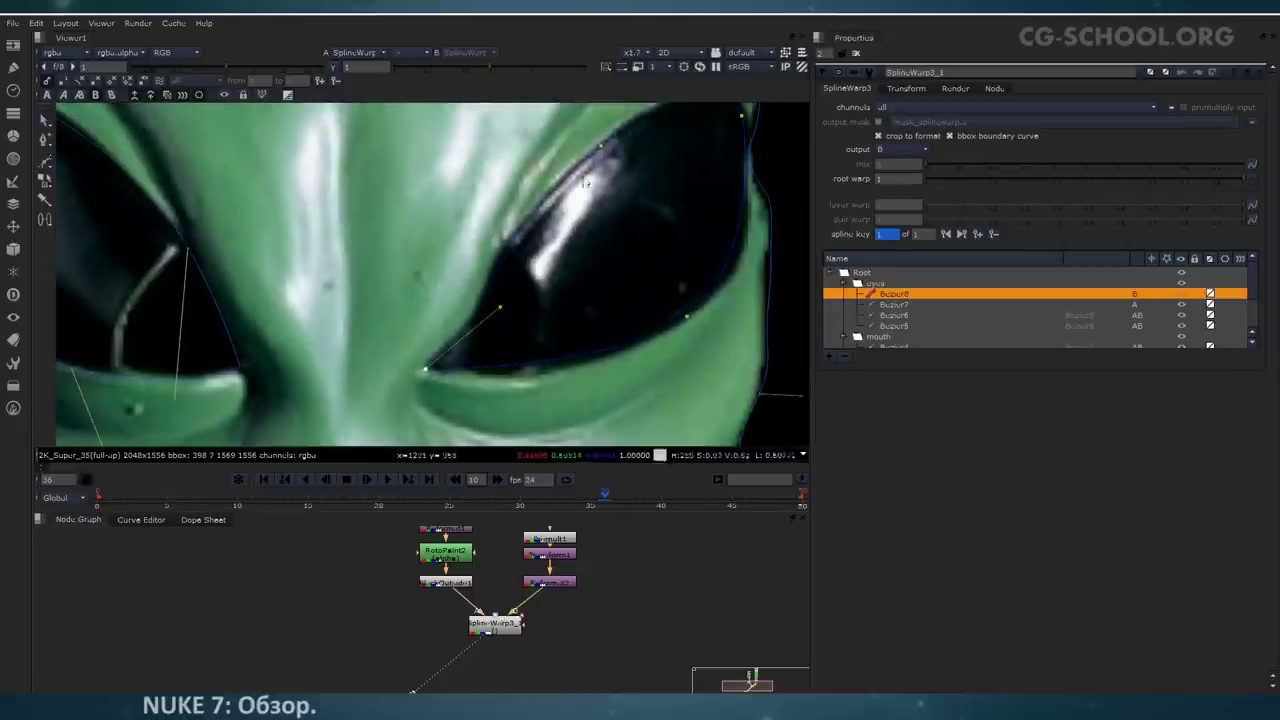
# Step: Join the A and B curves of the second eye in the AB morph output
pyautogui.scroll(-2, 620, 377)
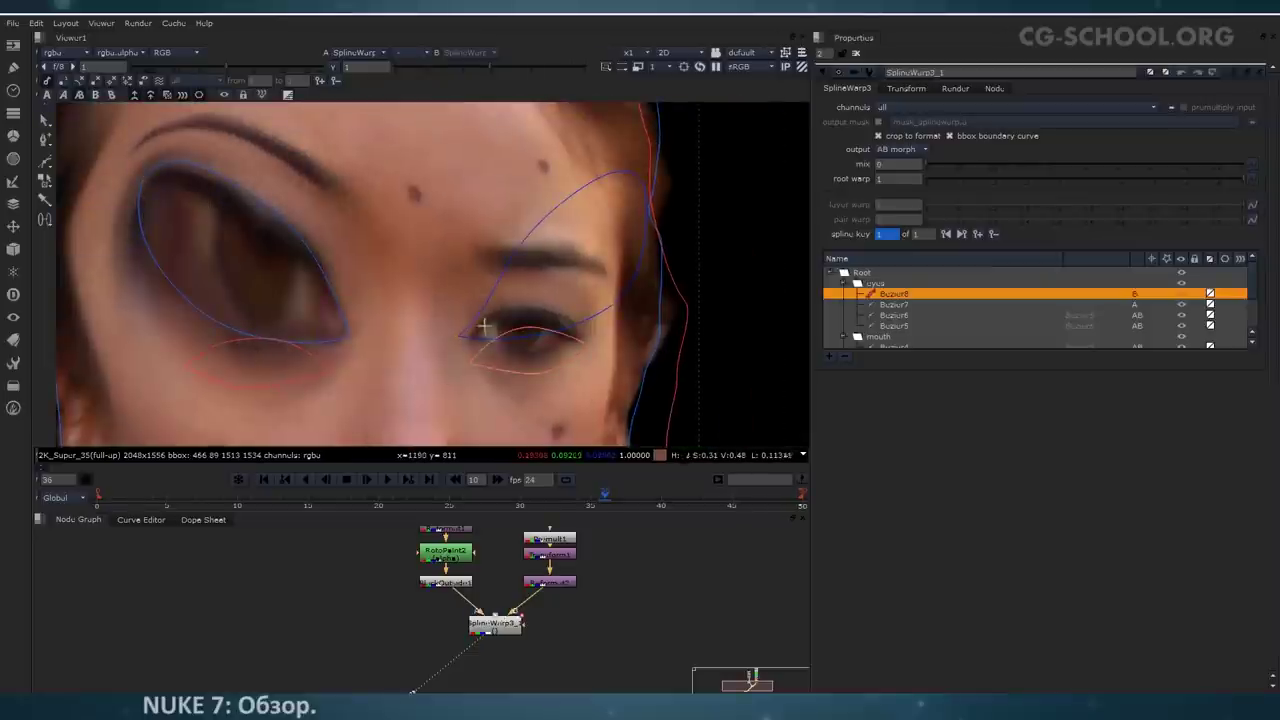
pyautogui.click(484, 329)
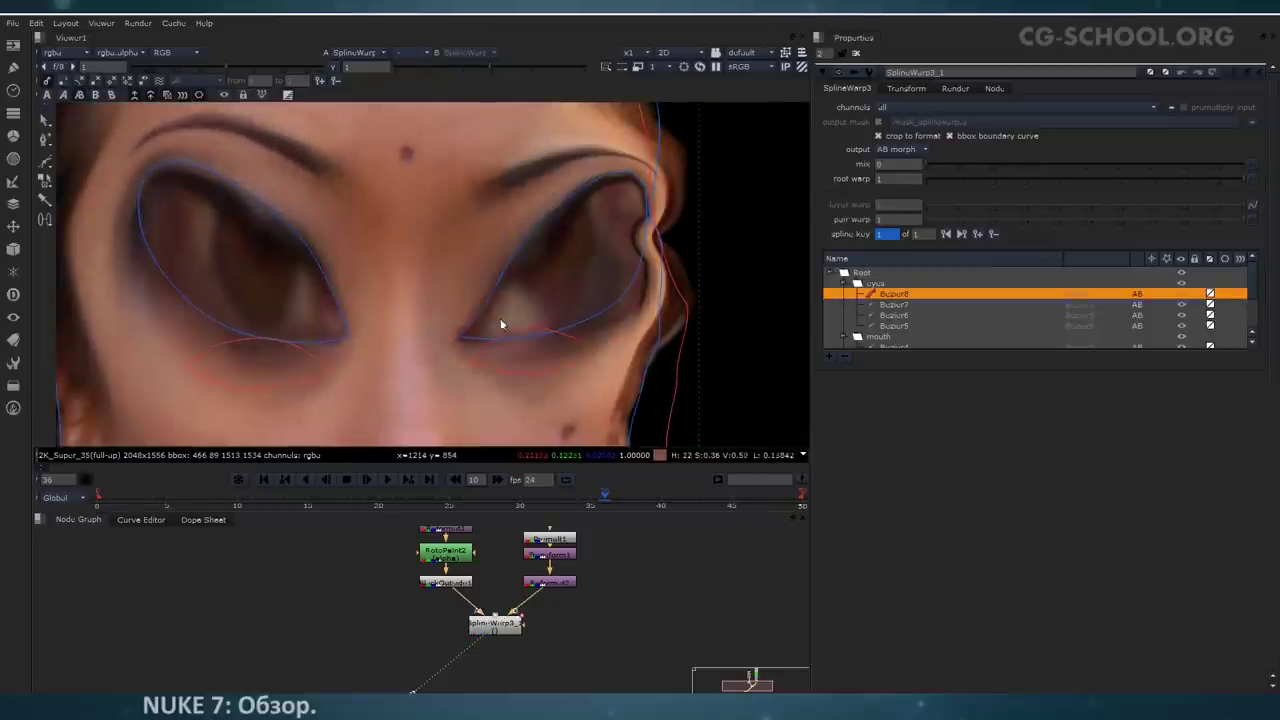
pyautogui.moveTo(500, 318); pyautogui.dragTo(487, 320, button='middle')
# Step: Modify the second eye's correspondence points, shifting the upper-lid, lower-lid and outer-corner points along the B curve
pyautogui.rightClick(45, 182)
pyautogui.click(96, 194)
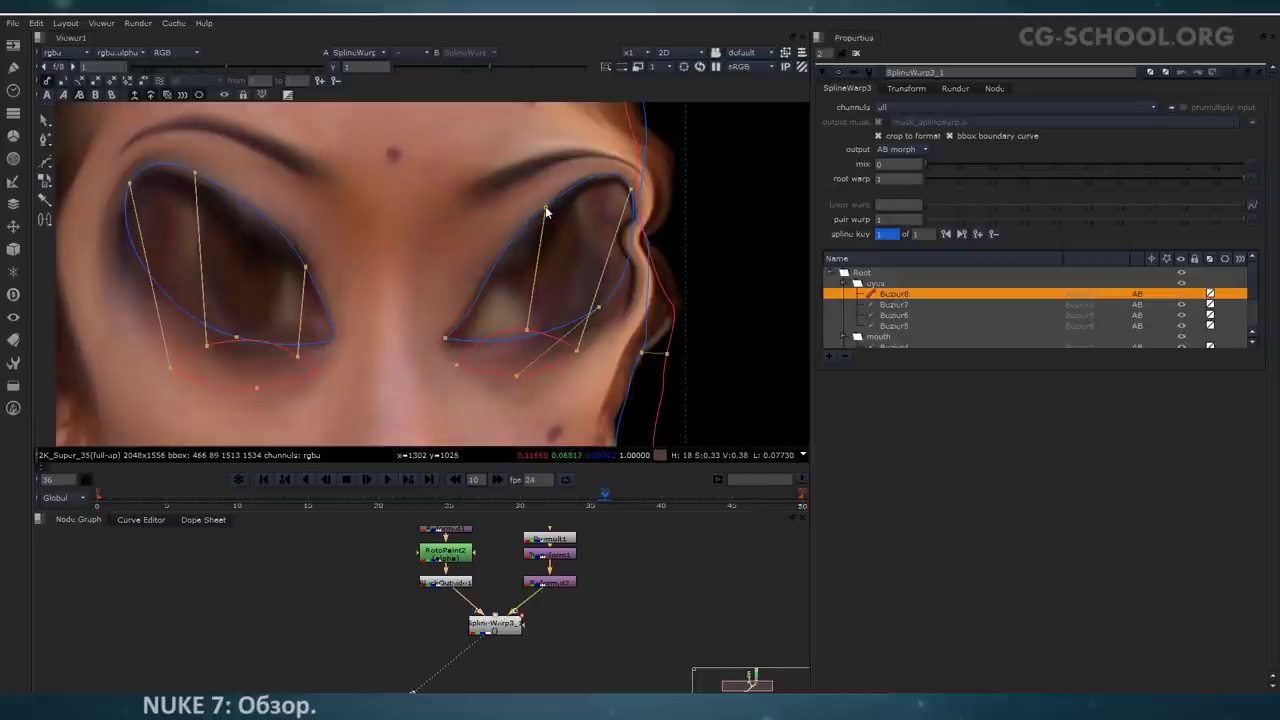
pyautogui.moveTo(545, 207); pyautogui.dragTo(538, 213)
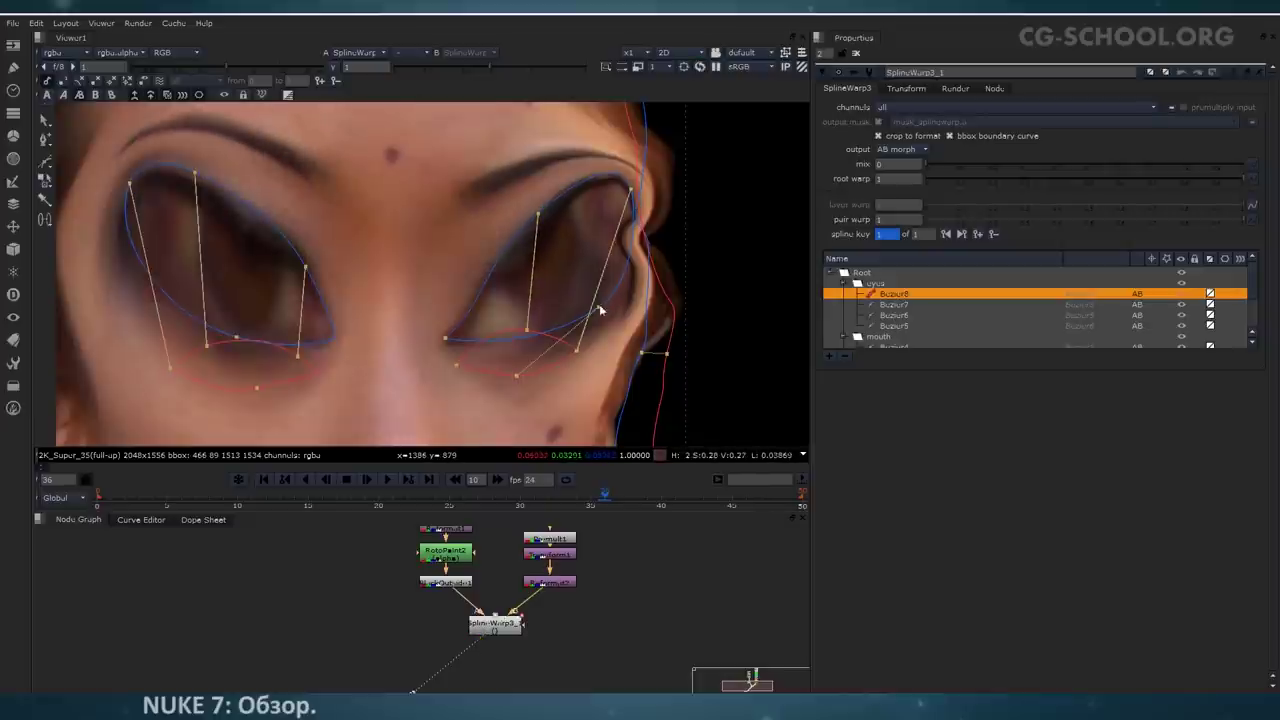
pyautogui.moveTo(599, 308); pyautogui.dragTo(583, 317)
pyautogui.moveTo(609, 253); pyautogui.dragTo(577, 280, button='middle')
pyautogui.scroll(-1, 593, 279)
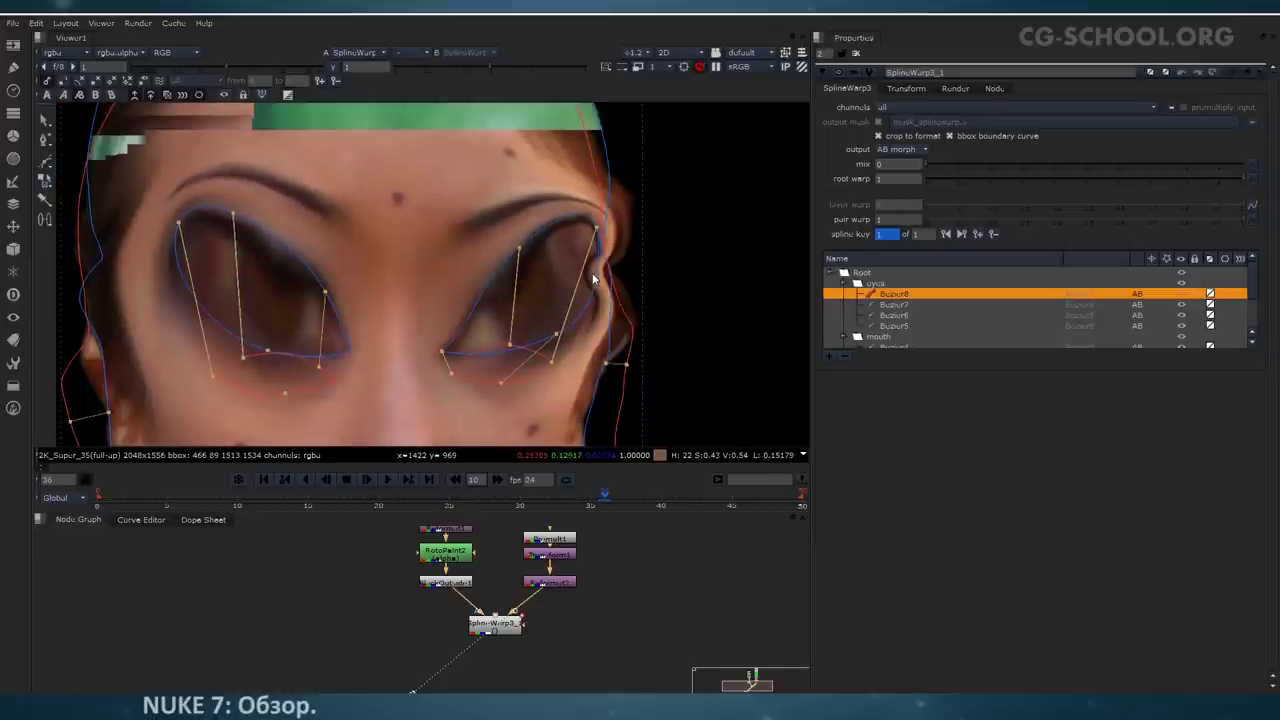
pyautogui.moveTo(598, 230)
pyautogui.mouseDown()
pyautogui.moveTo(601, 265)
pyautogui.moveTo(598, 241)
pyautogui.mouseUp()
pyautogui.moveTo(598, 204); pyautogui.dragTo(583, 226, button='middle')
pyautogui.scroll(1, 583, 226)
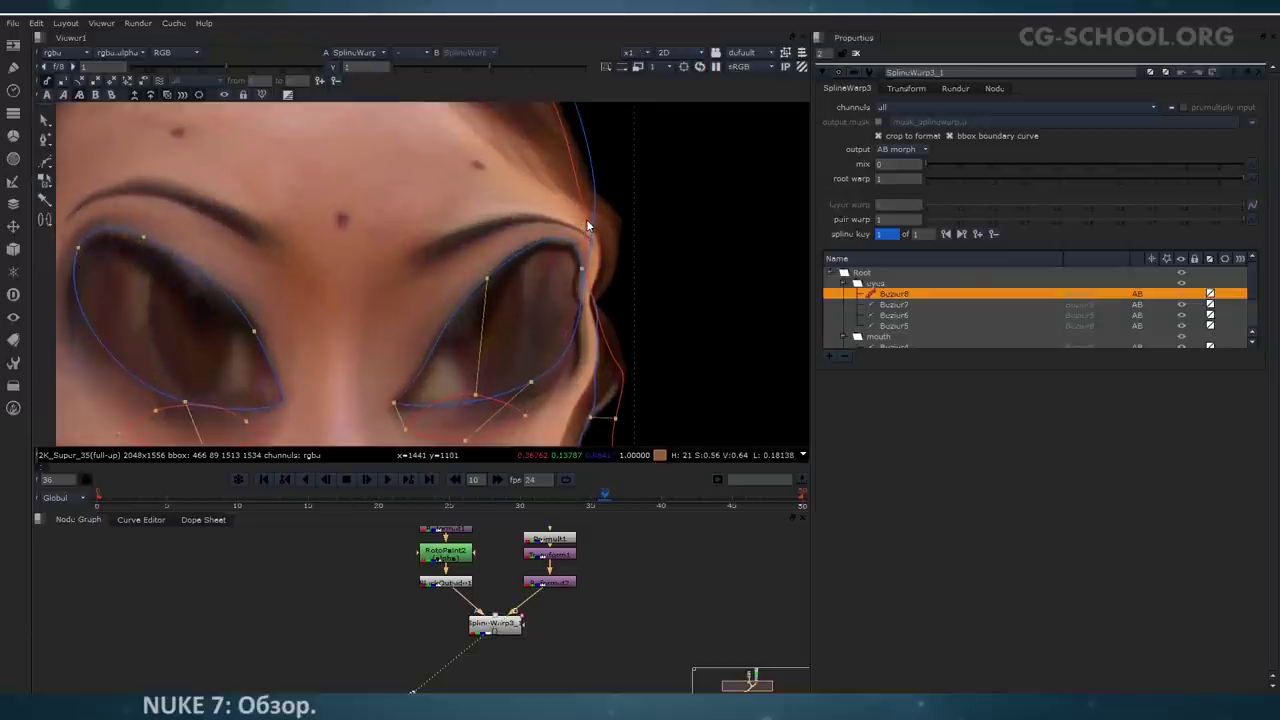
# Step: Collapse the eyes and mouth layers, select Bezier2 in the face layer and add a correspondence point on the face outline beside the second eye
pyautogui.click(843, 285)
pyautogui.click(930, 337)
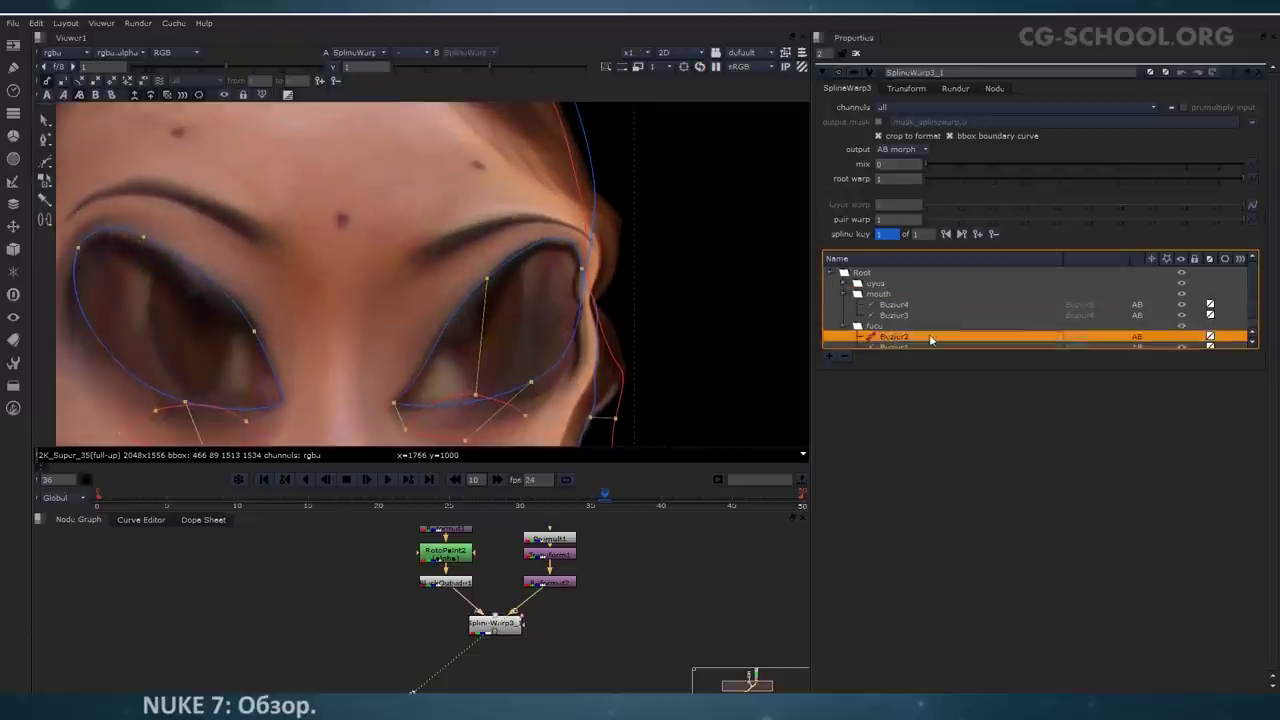
pyautogui.click(843, 294)
pyautogui.click(48, 183)
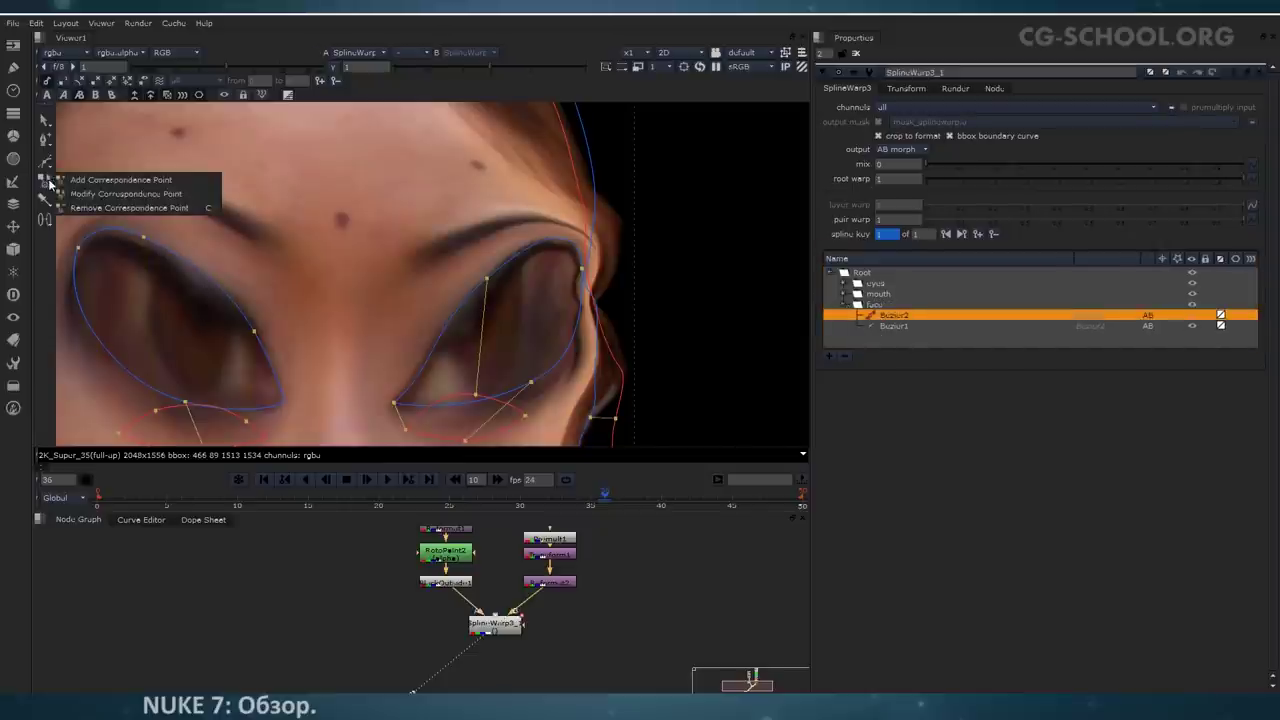
pyautogui.click(101, 195)
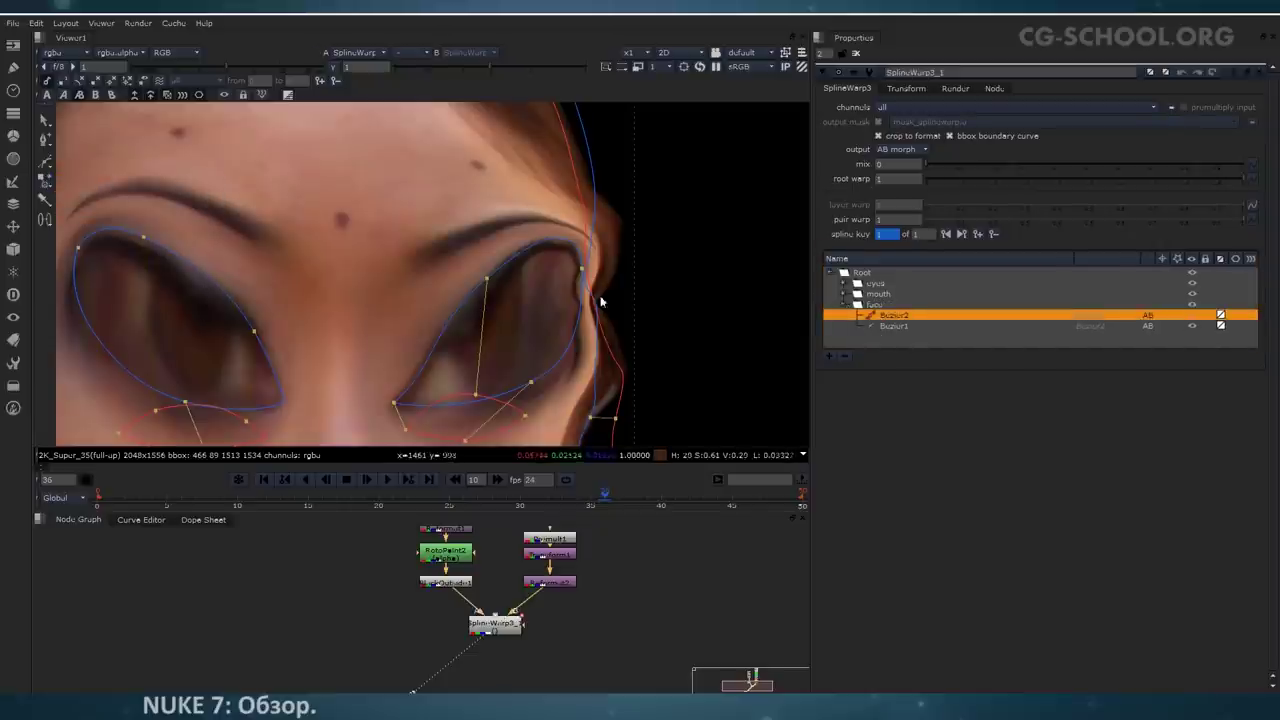
pyautogui.click(594, 209)
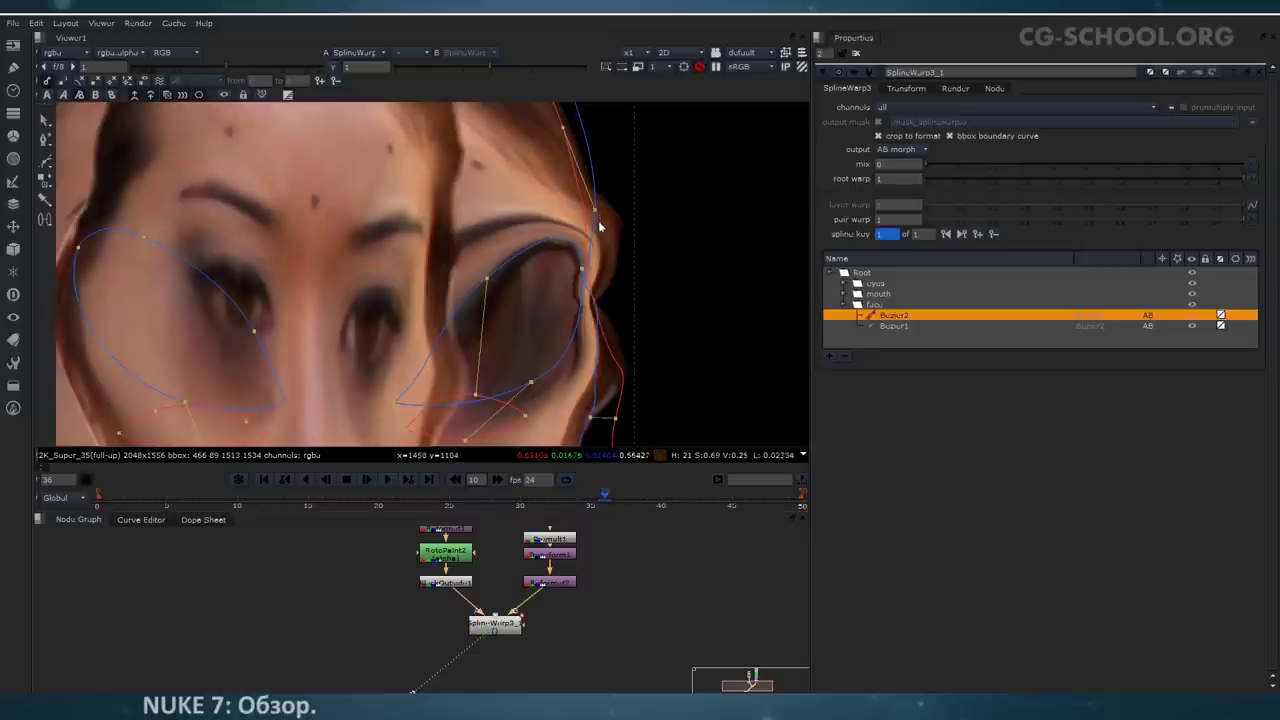
# Step: Add another correspondence point on the face outline beside the second eye and slide the neighbouring correspondence points along the curve
pyautogui.click(591, 296)
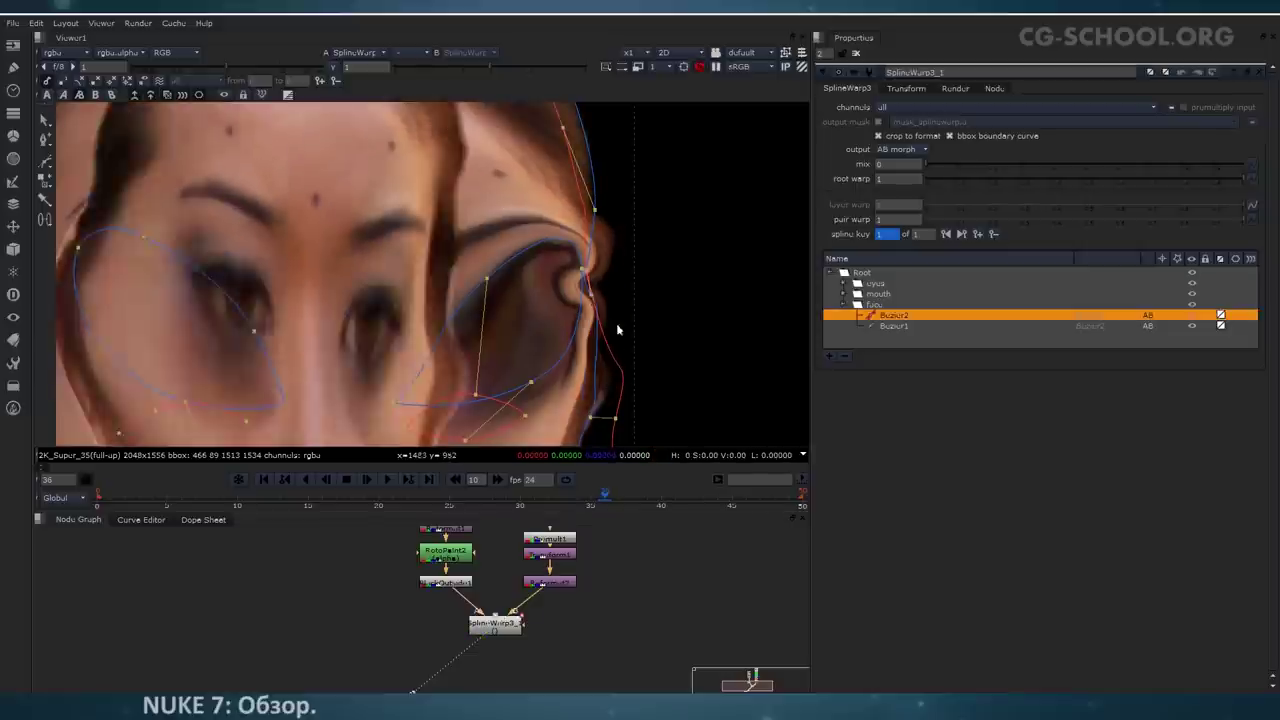
pyautogui.click(46, 180)
pyautogui.click(106, 196)
pyautogui.moveTo(562, 128); pyautogui.dragTo(585, 216)
pyautogui.moveTo(591, 295); pyautogui.dragTo(584, 277)
pyautogui.scroll(-5, 571, 284)
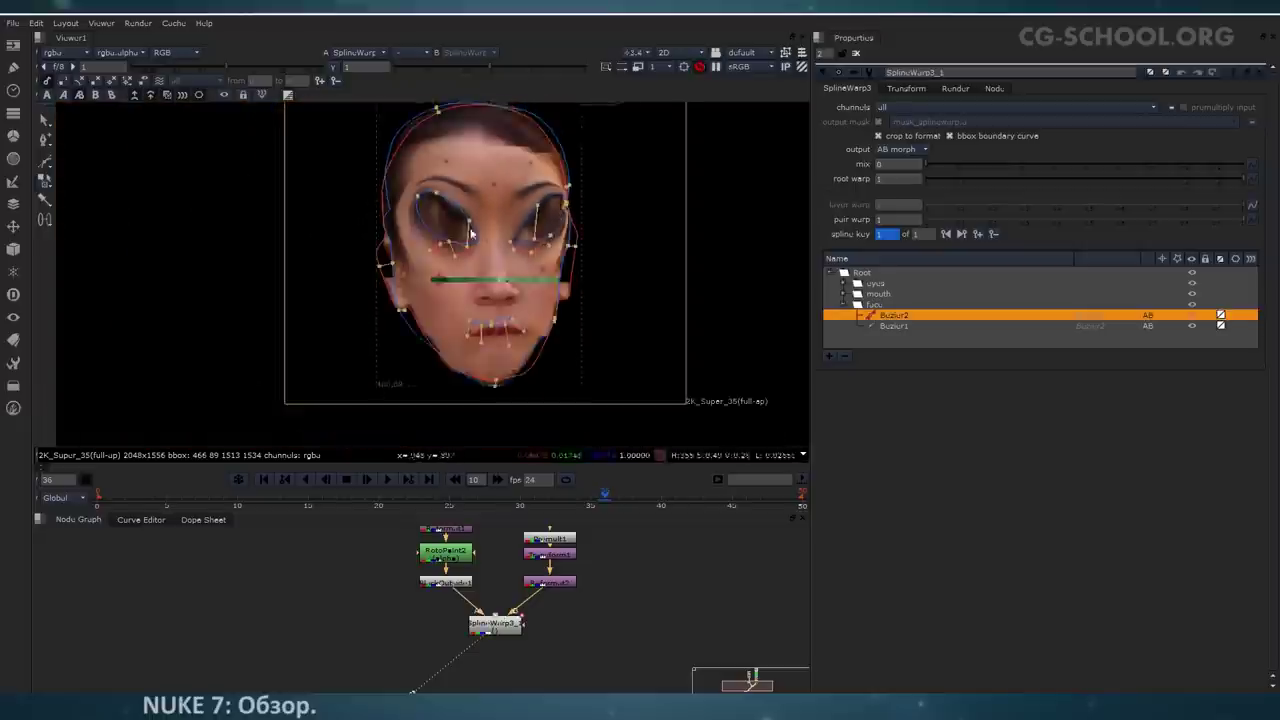
pyautogui.scroll(6, 470, 245)
# Step: Select Bezier8 in the eyes layer and shift the second eye's outer-corner correspondence point down along its curve
pyautogui.click(842, 284)
pyautogui.click(894, 294)
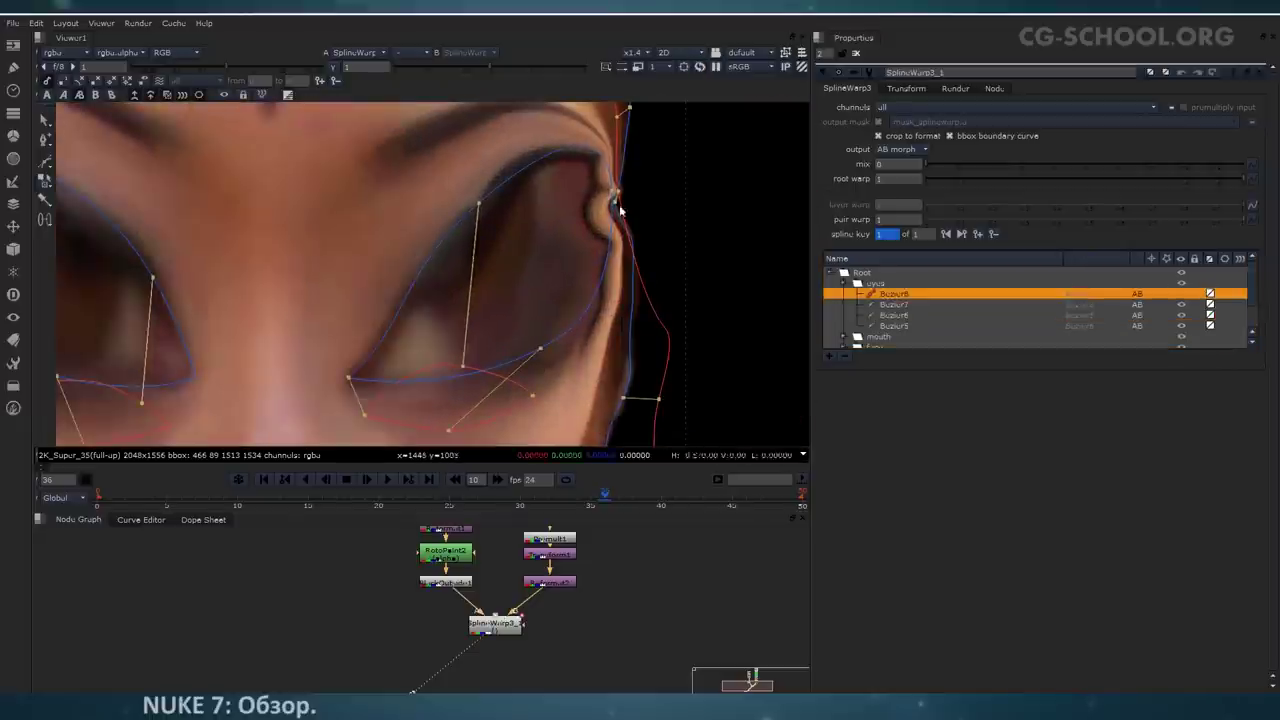
pyautogui.scroll(2, 614, 192)
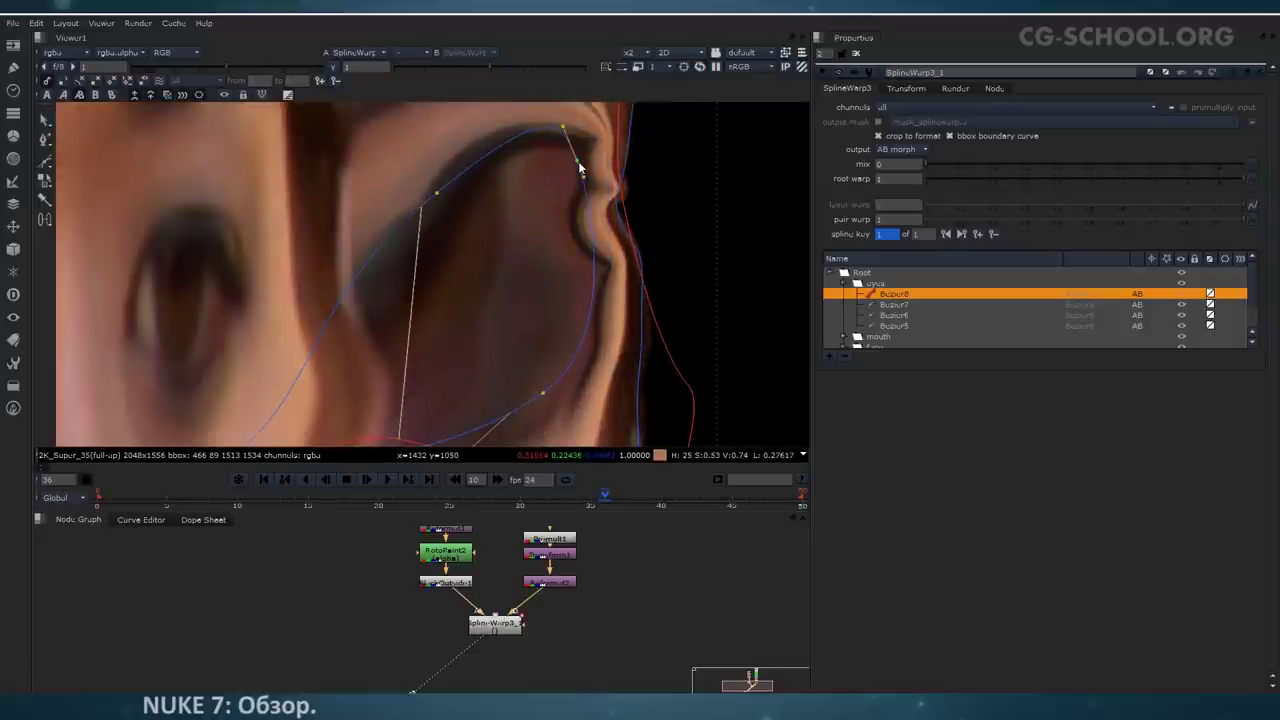
pyautogui.moveTo(593, 162); pyautogui.dragTo(594, 229)
pyautogui.scroll(-4, 594, 229)
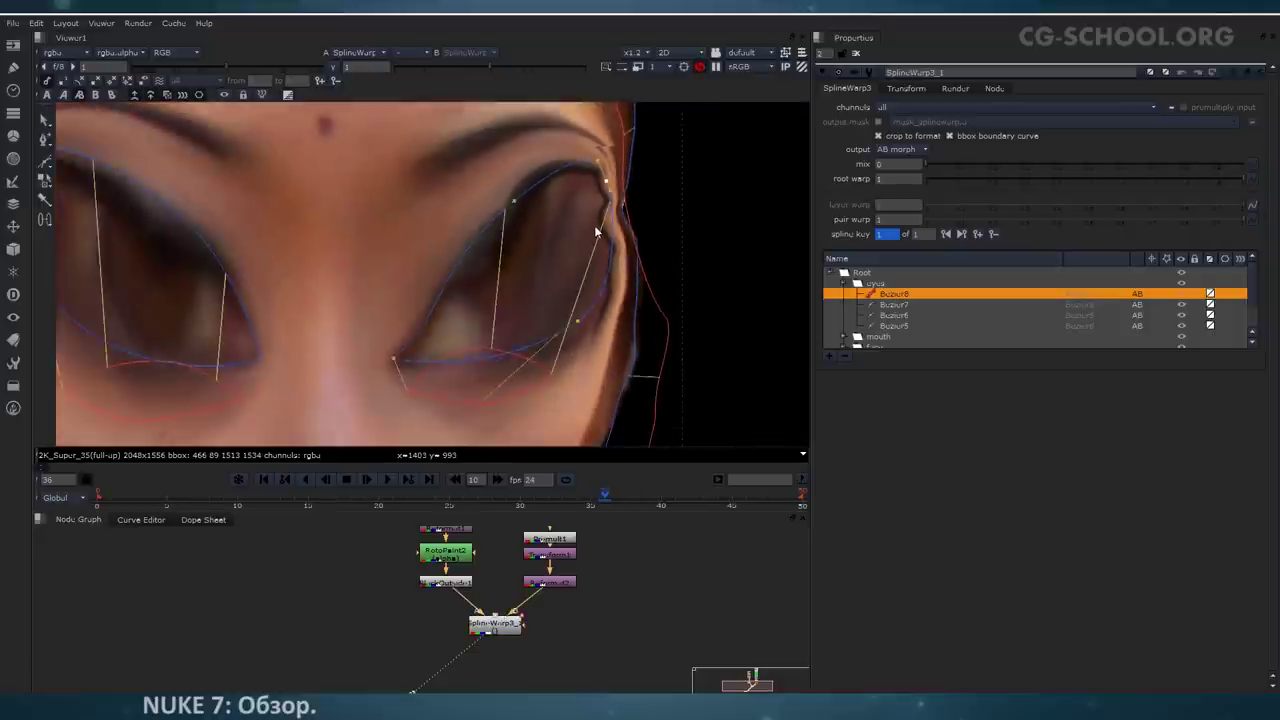
# Step: In the B output, move the face outline's point beside the alien's eye slightly outward, and return to the AB morph output
pyautogui.click(96, 96)
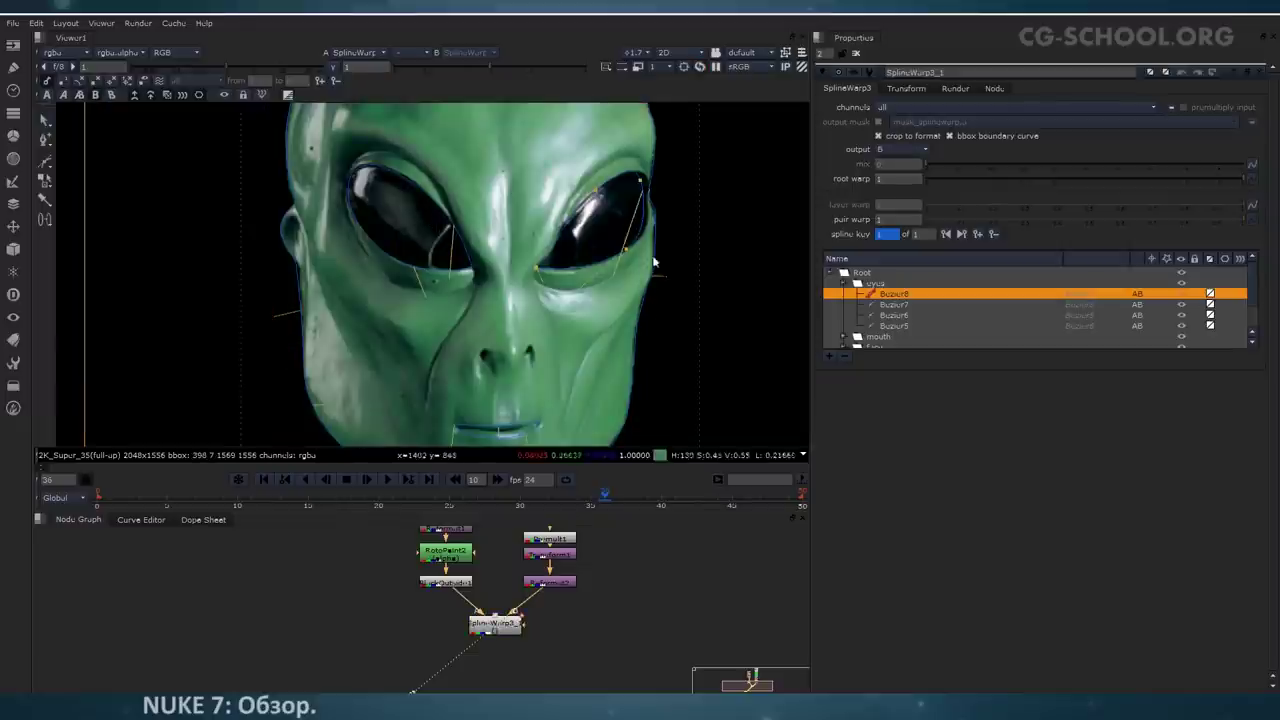
pyautogui.scroll(5, 590, 250)
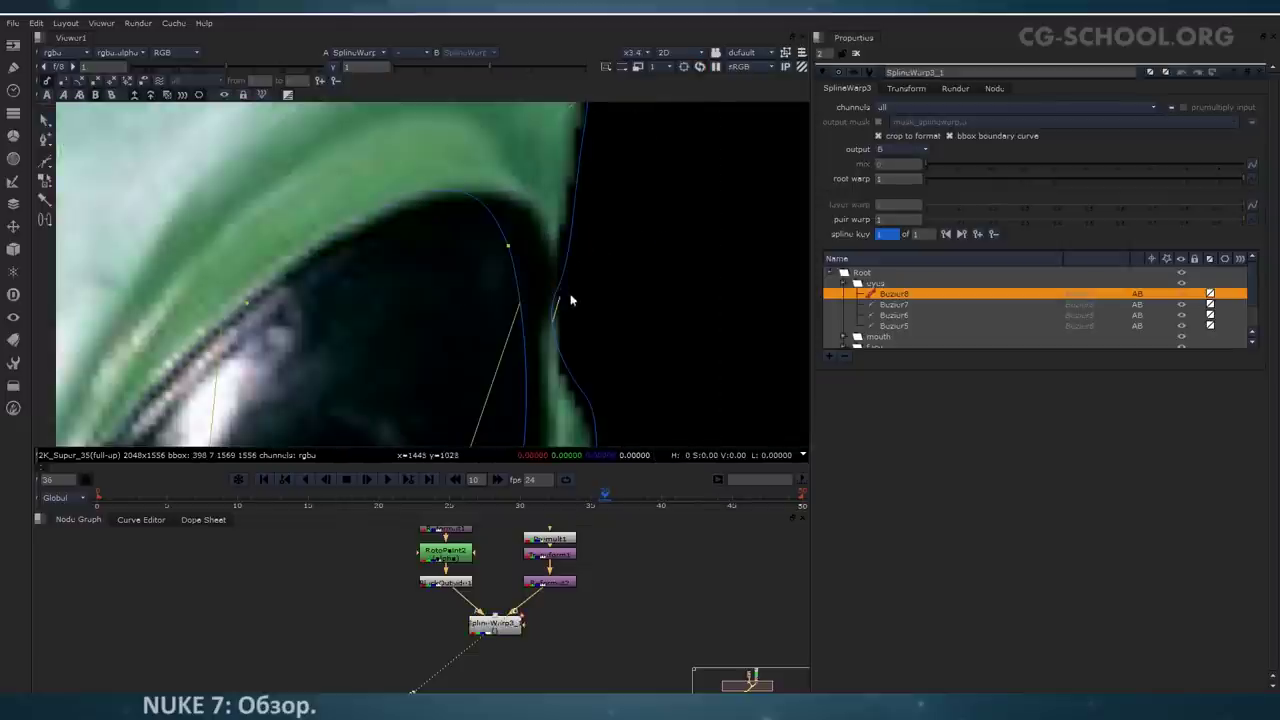
pyautogui.click(556, 297)
pyautogui.moveTo(556, 296); pyautogui.dragTo(565, 288)
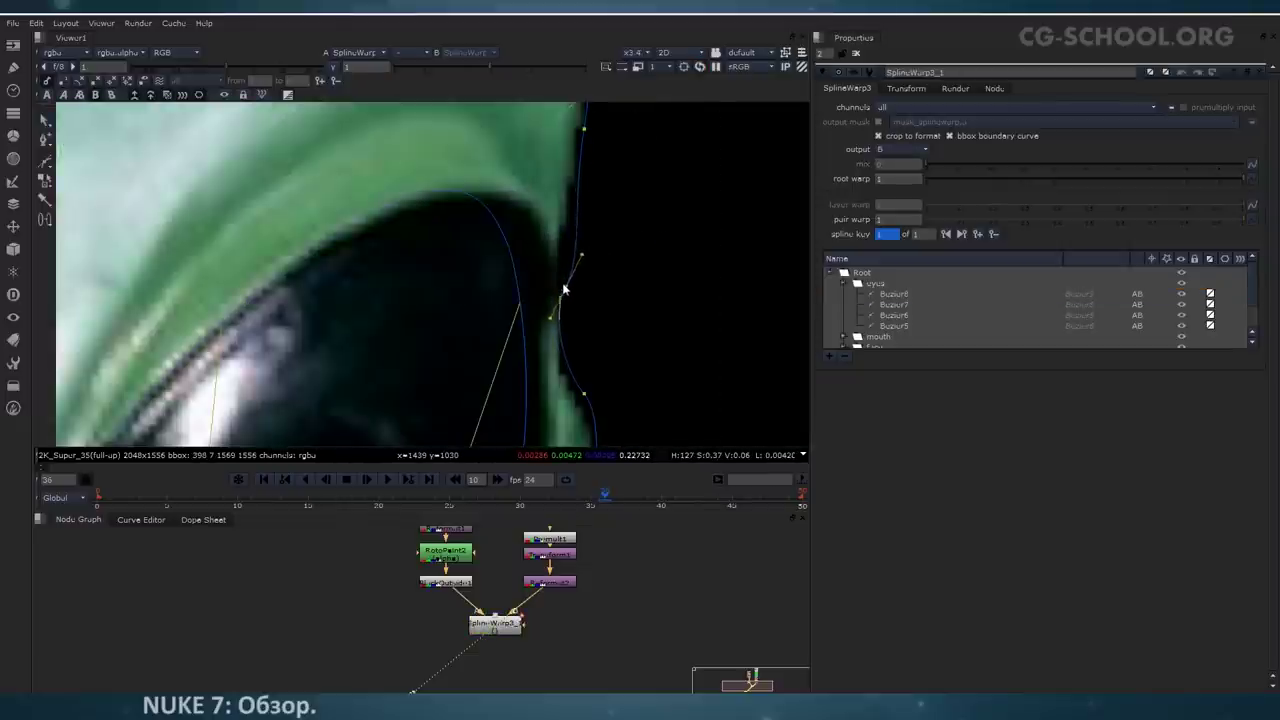
pyautogui.scroll(-7, 567, 223)
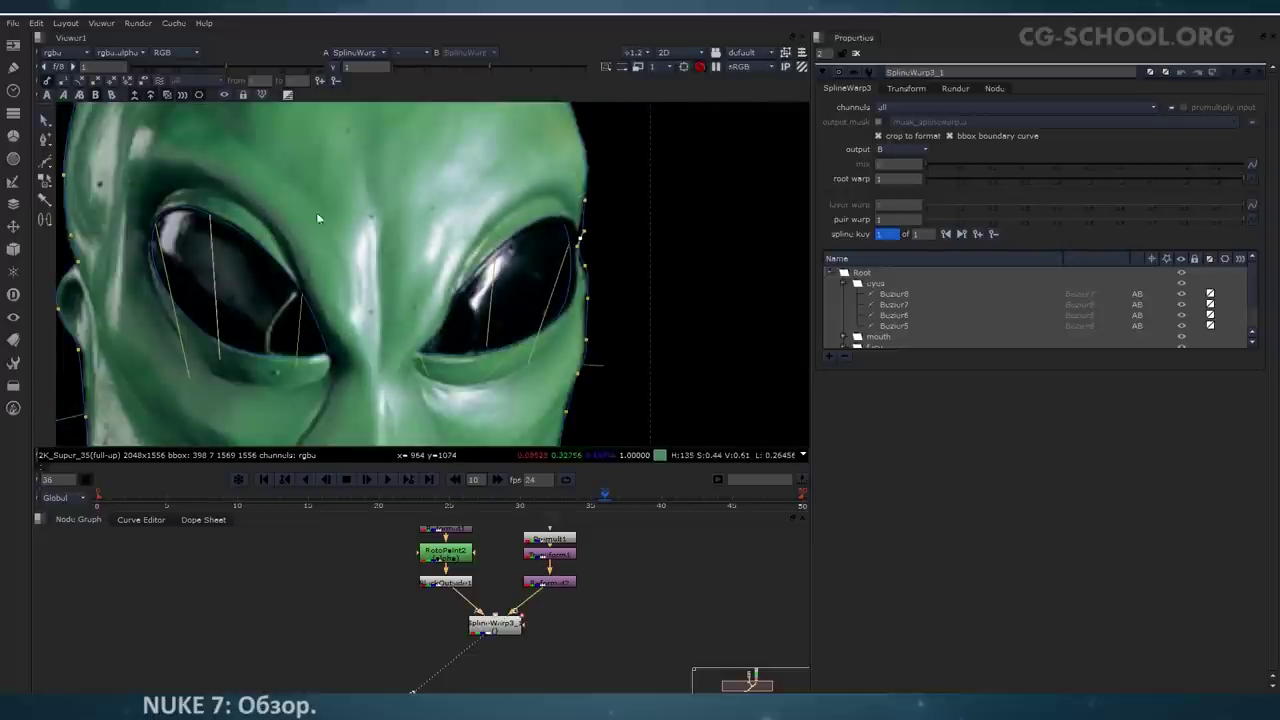
pyautogui.click(71, 95)
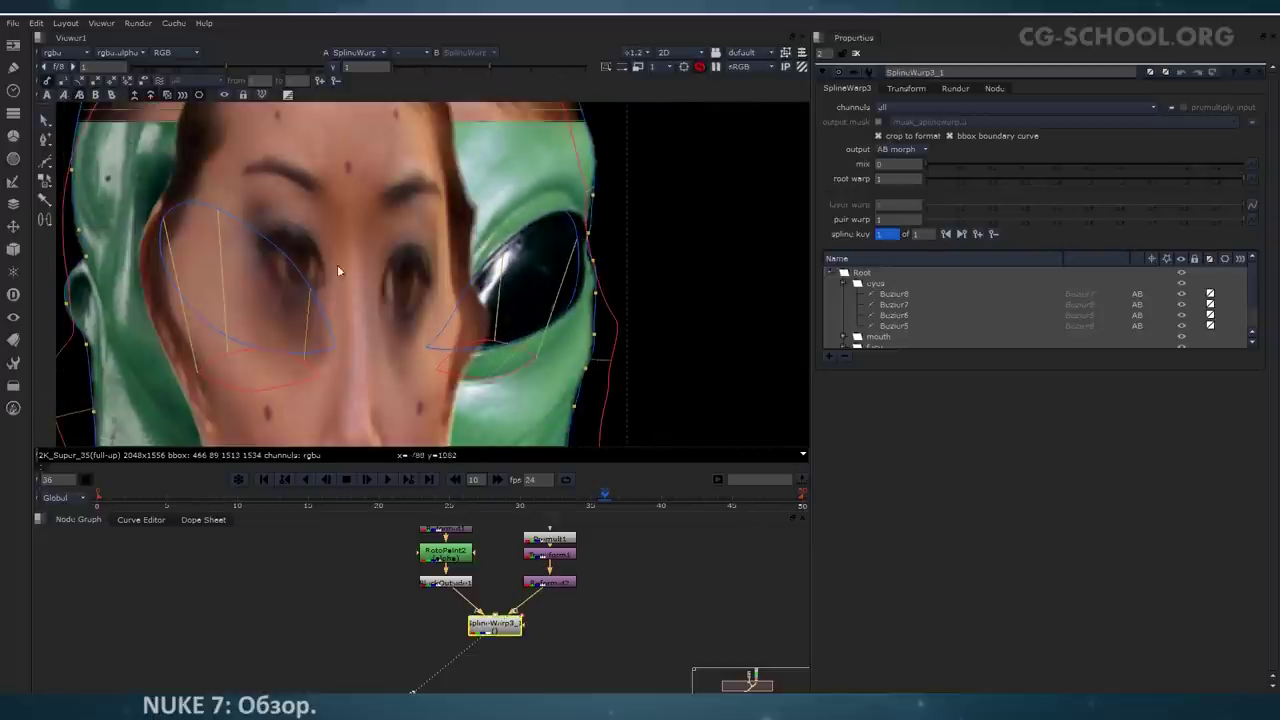
pyautogui.scroll(2, 550, 292)
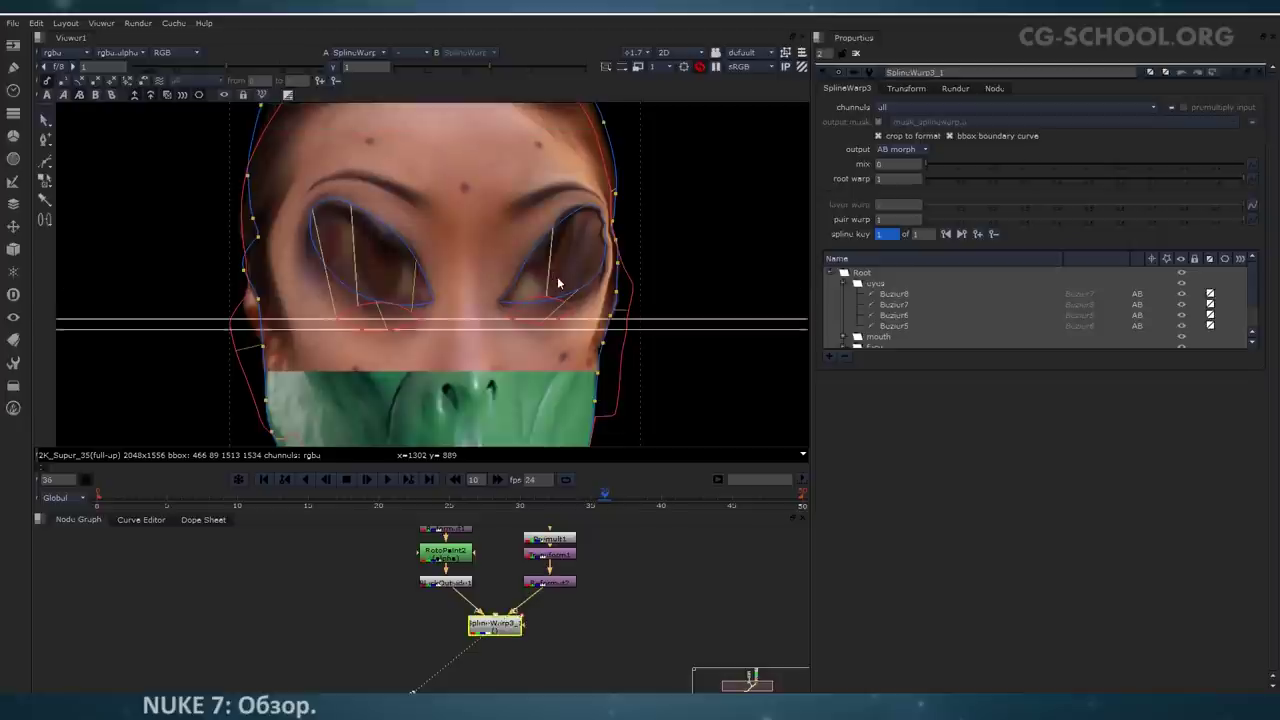
pyautogui.scroll(-2, 558, 284)
# Step: Check the SplineWarp render settings and examine the warped face with the overlays hidden
pyautogui.click(955, 88)
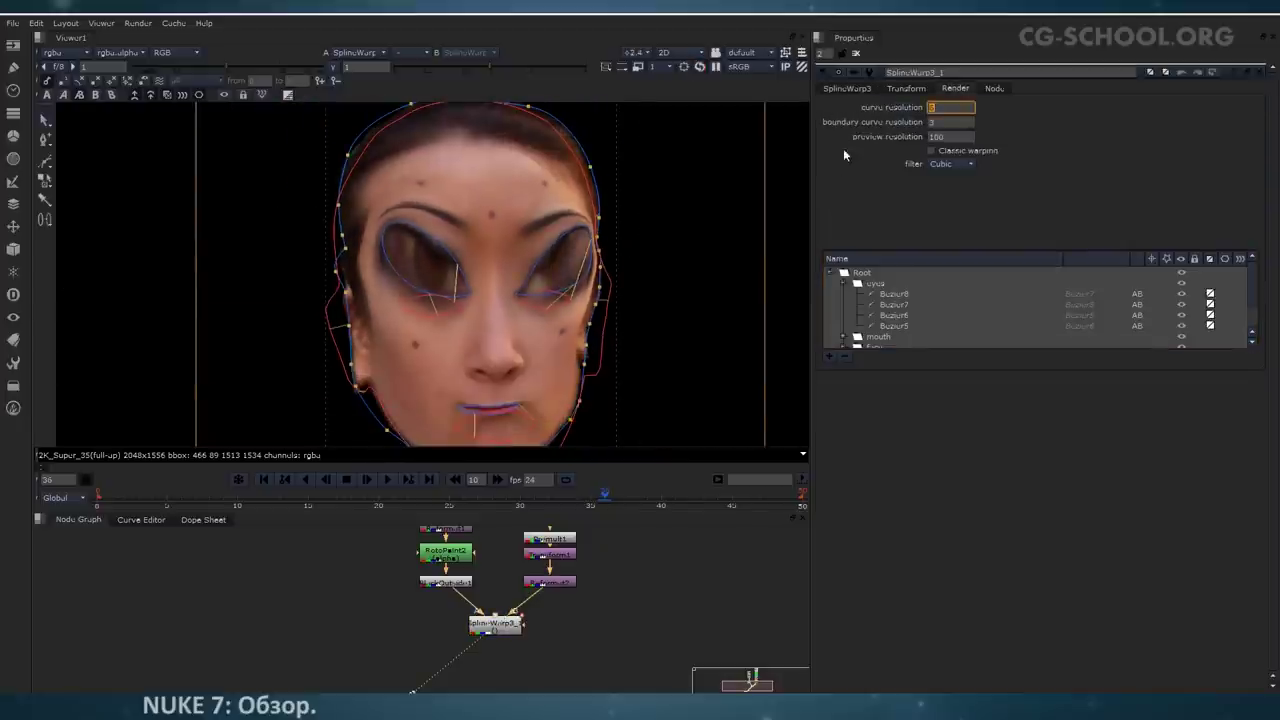
pyautogui.click(841, 90)
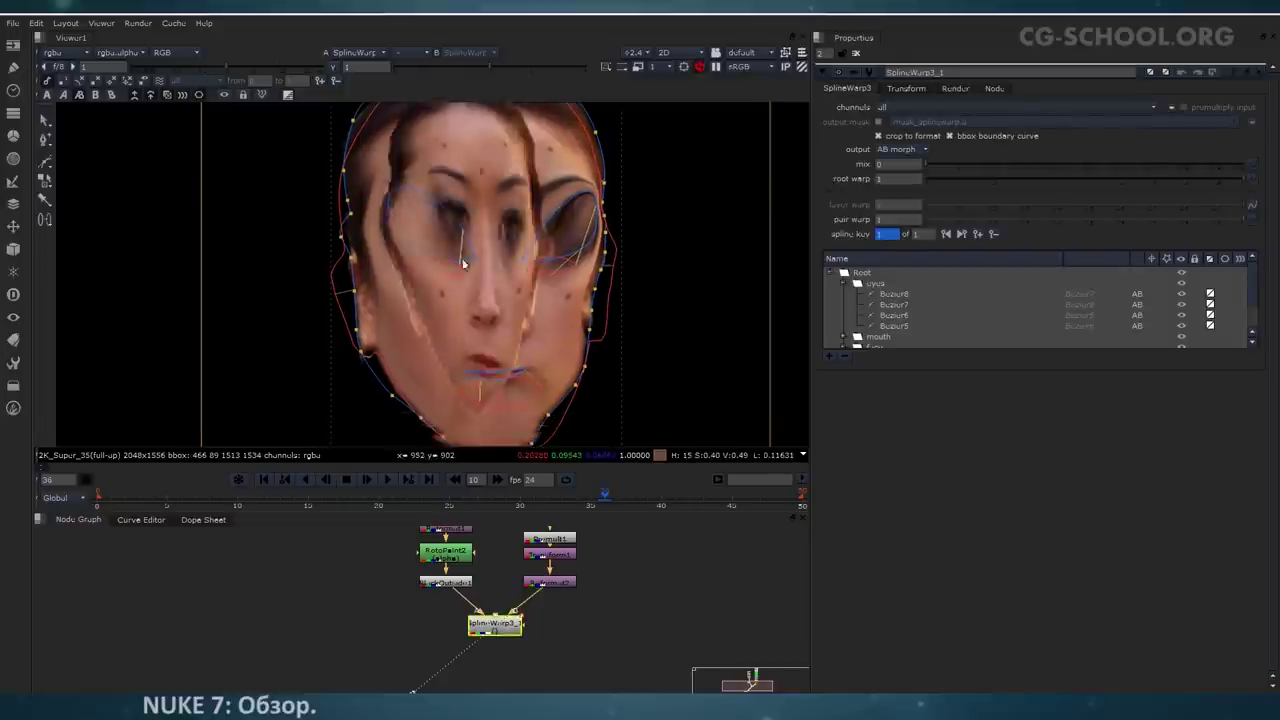
pyautogui.press('q')
pyautogui.moveTo(566, 287); pyautogui.dragTo(542, 319, button='middle')
pyautogui.scroll(-2, 542, 320)
pyautogui.scroll(2, 556, 328)
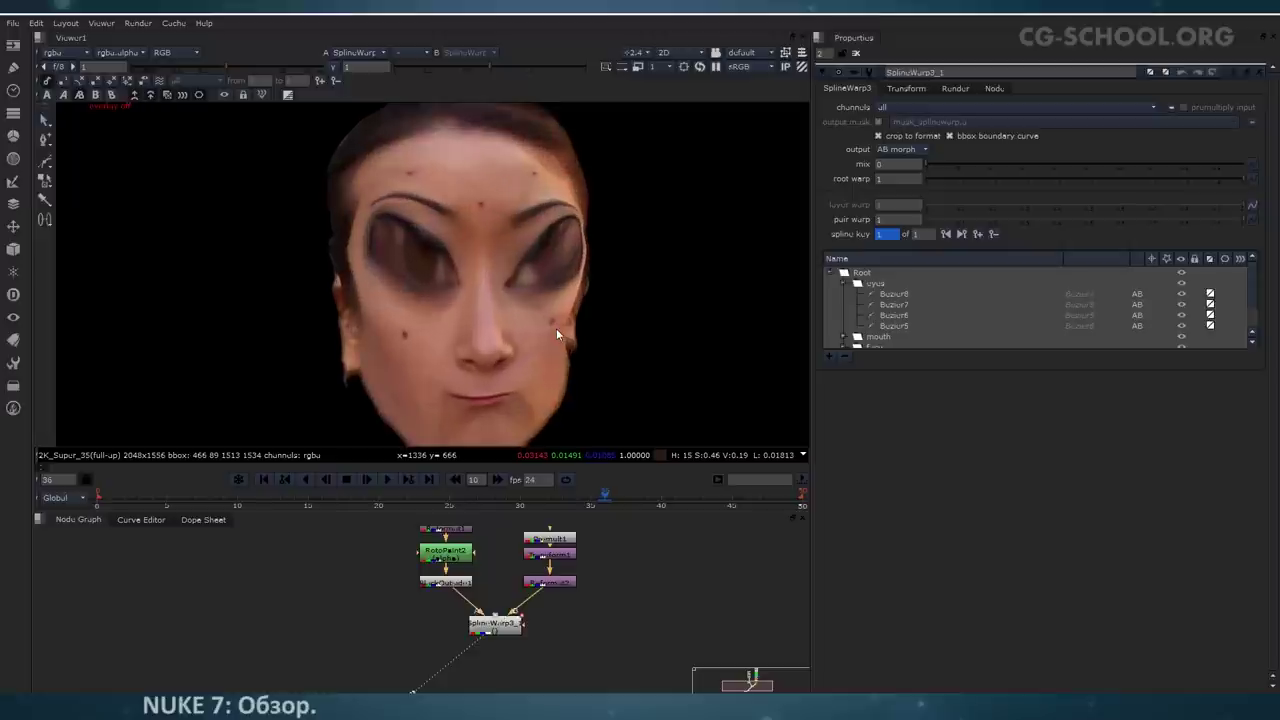
pyautogui.scroll(-3, 513, 300)
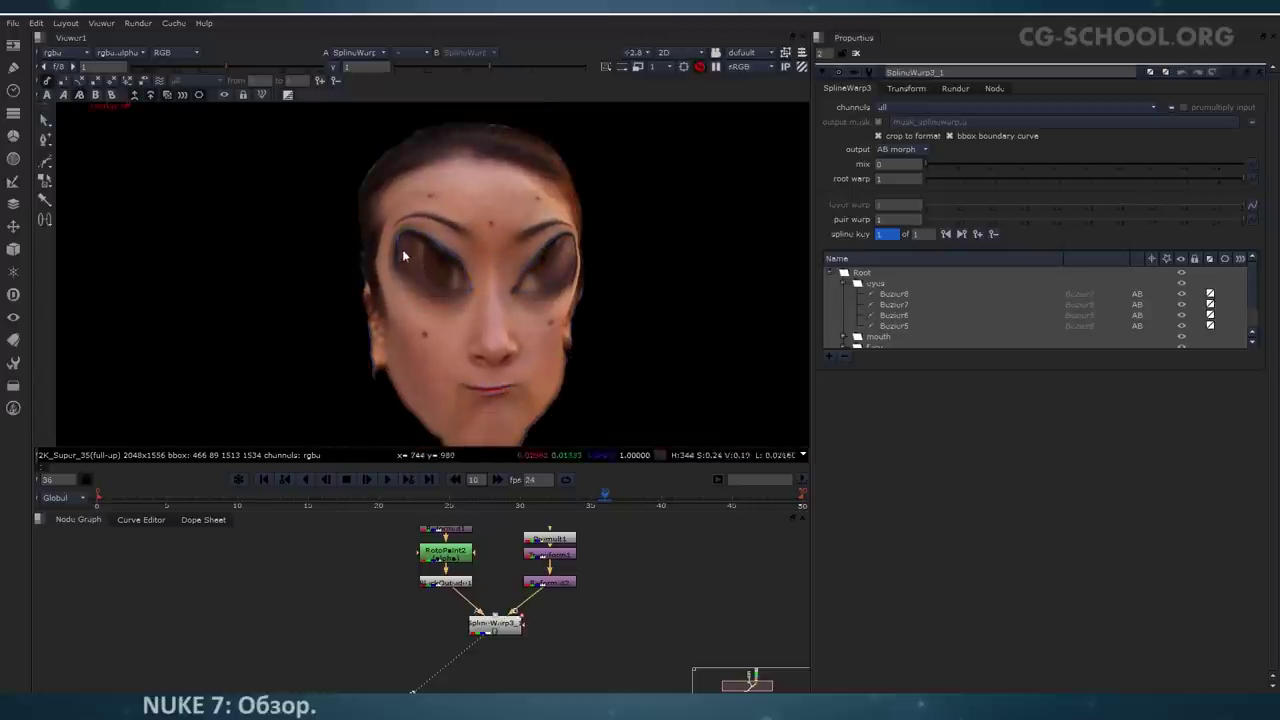
pyautogui.scroll(-3, 444, 275)
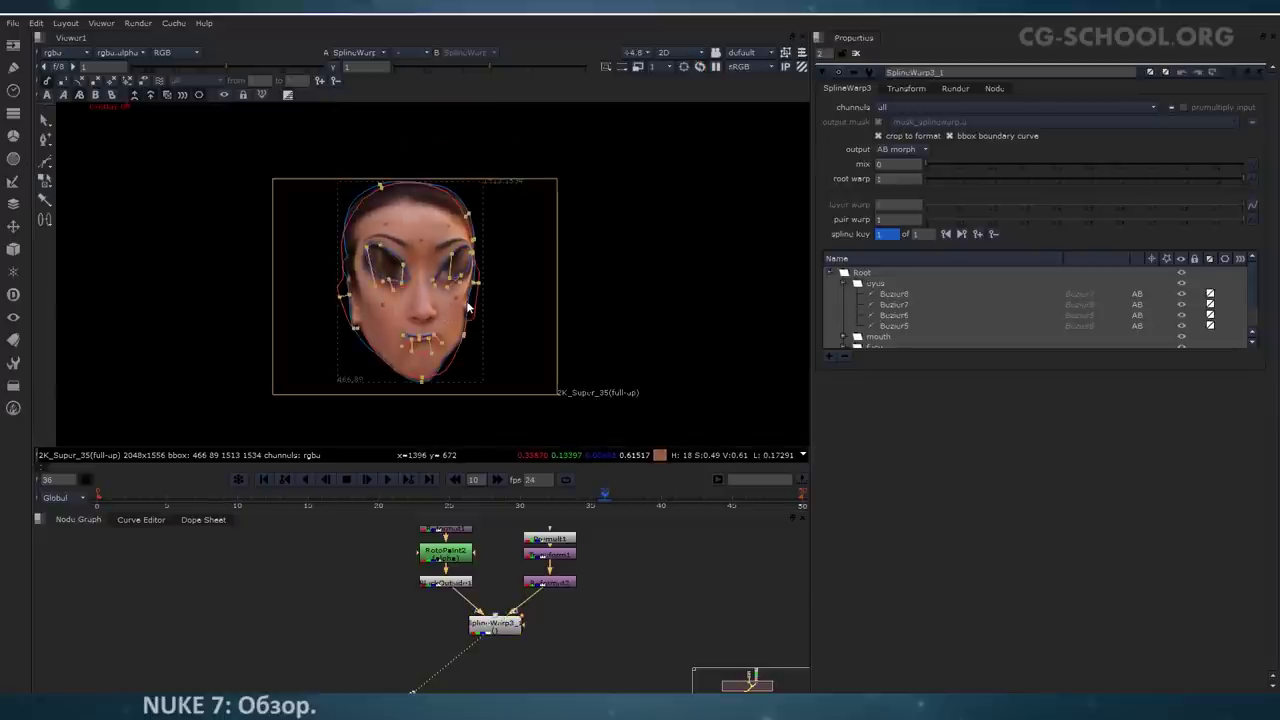
# Step: Select the eyes layer and try its layer warp at reduced values of 0.18 and 0.455
pyautogui.click(830, 276)
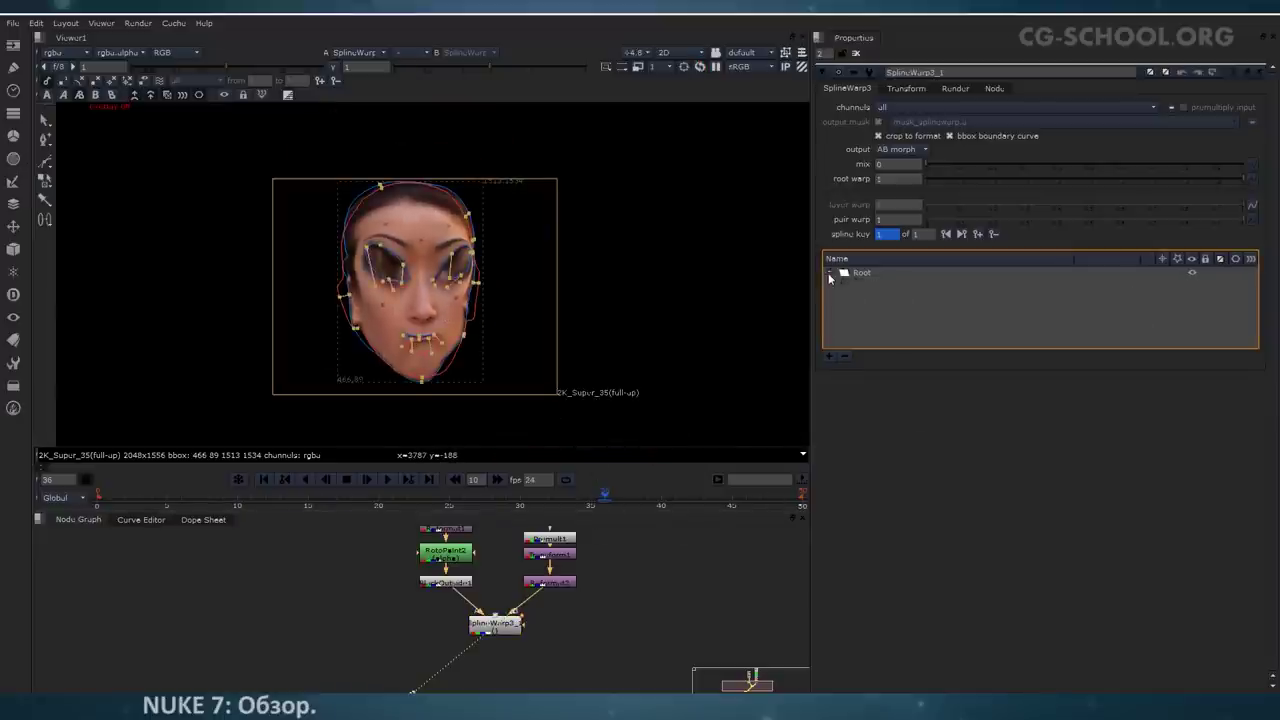
pyautogui.click(860, 273)
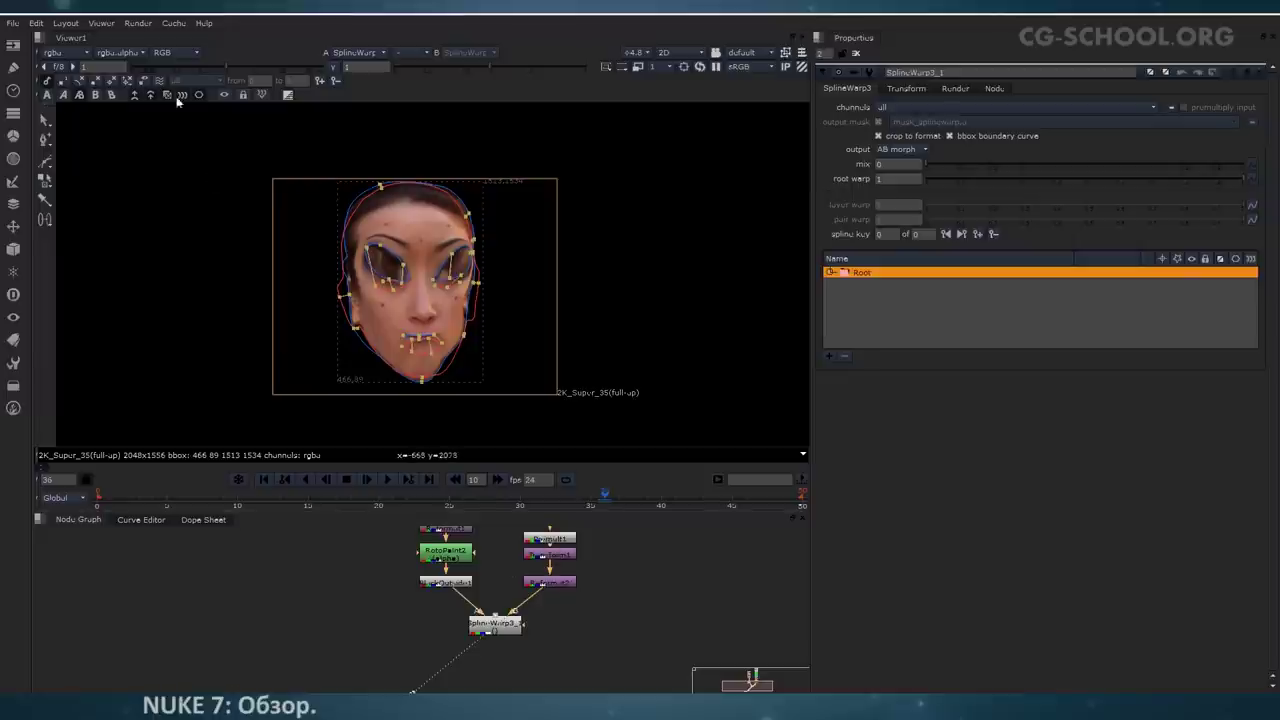
pyautogui.moveTo(502, 571); pyautogui.dragTo(485, 553, button='middle')
pyautogui.click(476, 607)
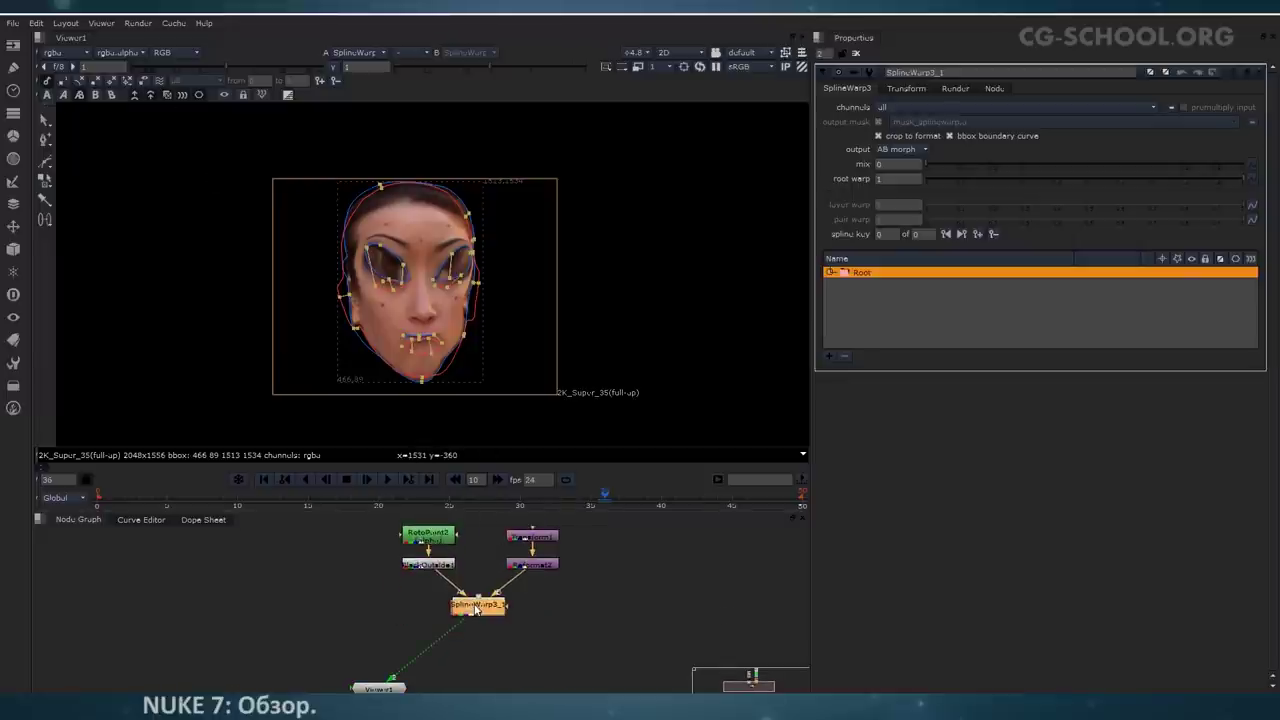
pyautogui.click(834, 274)
pyautogui.click(872, 284)
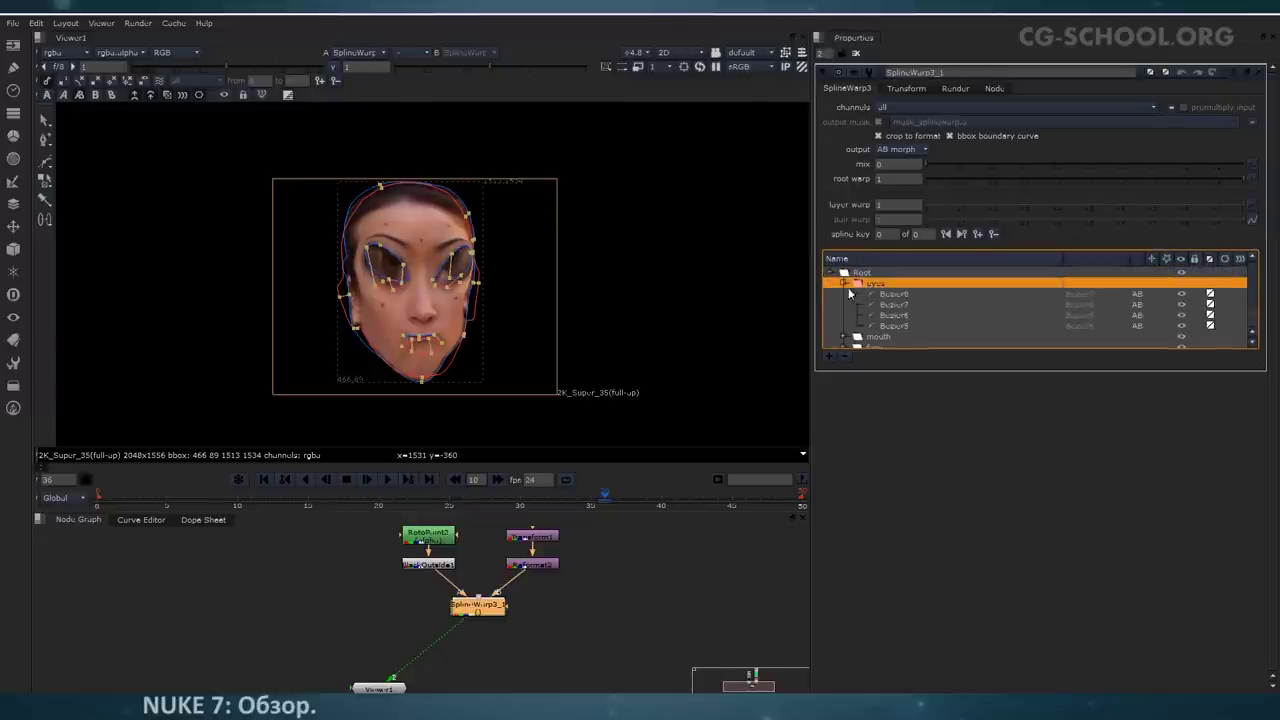
pyautogui.moveTo(1244, 205); pyautogui.dragTo(1167, 208)
pyautogui.click(988, 205)
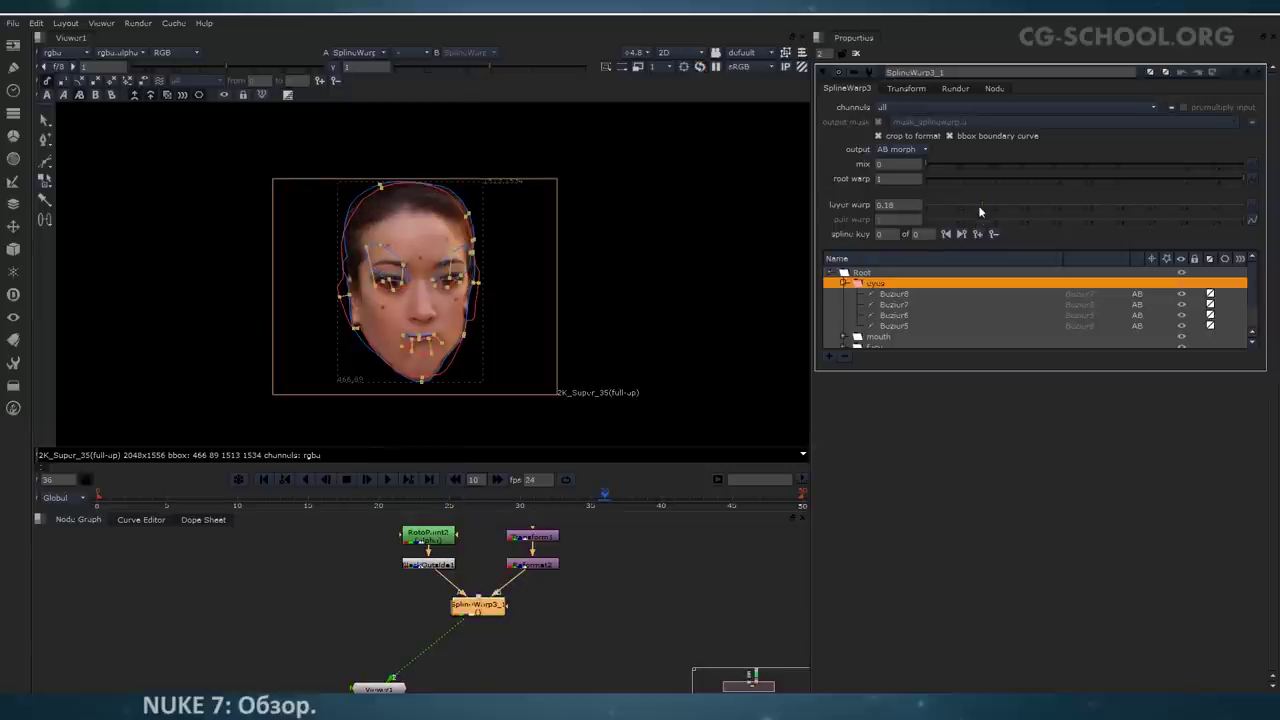
pyautogui.moveTo(1071, 200)
pyautogui.mouseDown()
pyautogui.moveTo(1124, 199)
pyautogui.moveTo(1092, 198)
pyautogui.mouseUp()
# Step: Hide the overlays and sweep the eyes layer warp through low values such as 0.18 and 0.06, ending at 1
pyautogui.scroll(5, 505, 259)
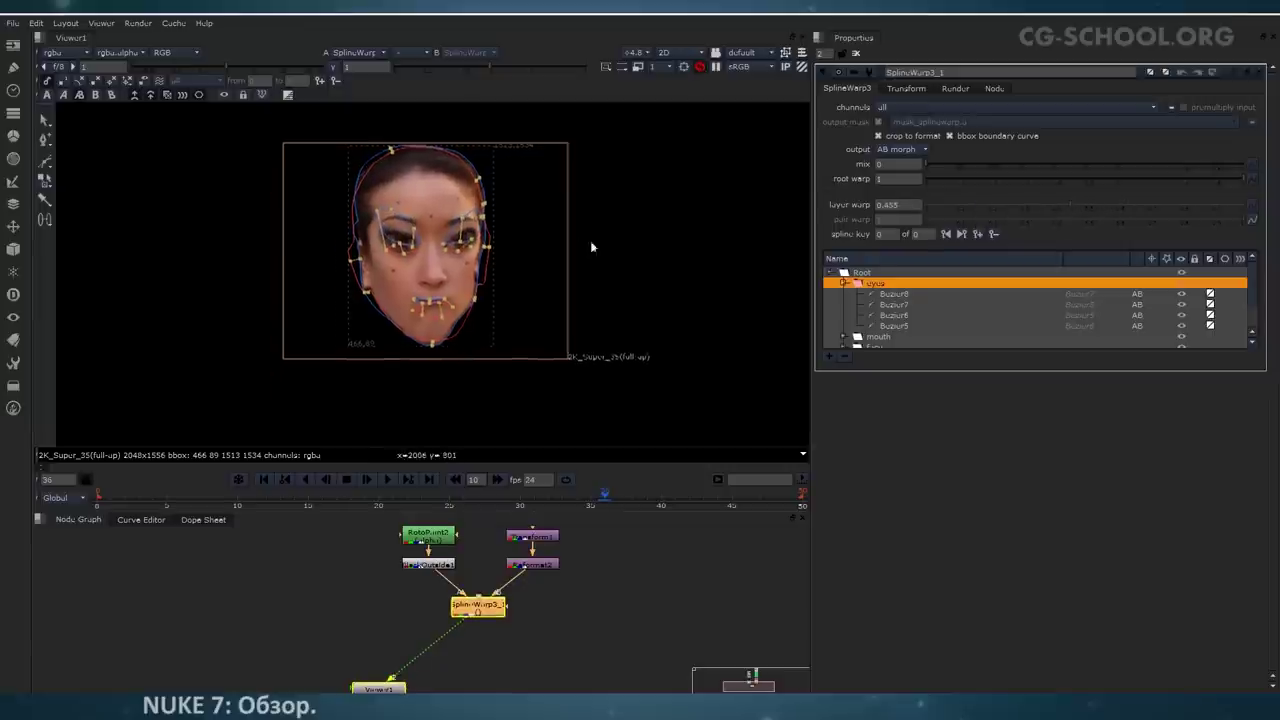
pyautogui.press('o')
pyautogui.moveTo(1077, 208); pyautogui.dragTo(934, 217)
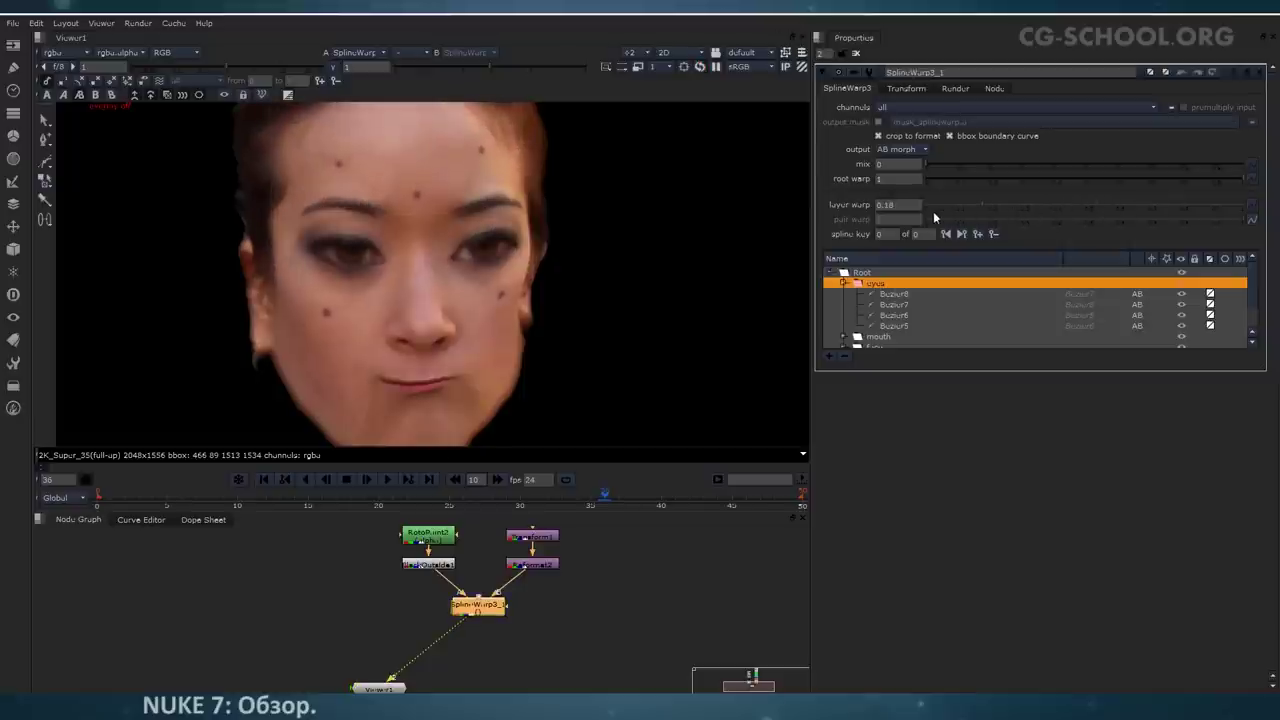
pyautogui.moveTo(501, 209); pyautogui.dragTo(574, 307, button='middle')
pyautogui.scroll(-2, 574, 307)
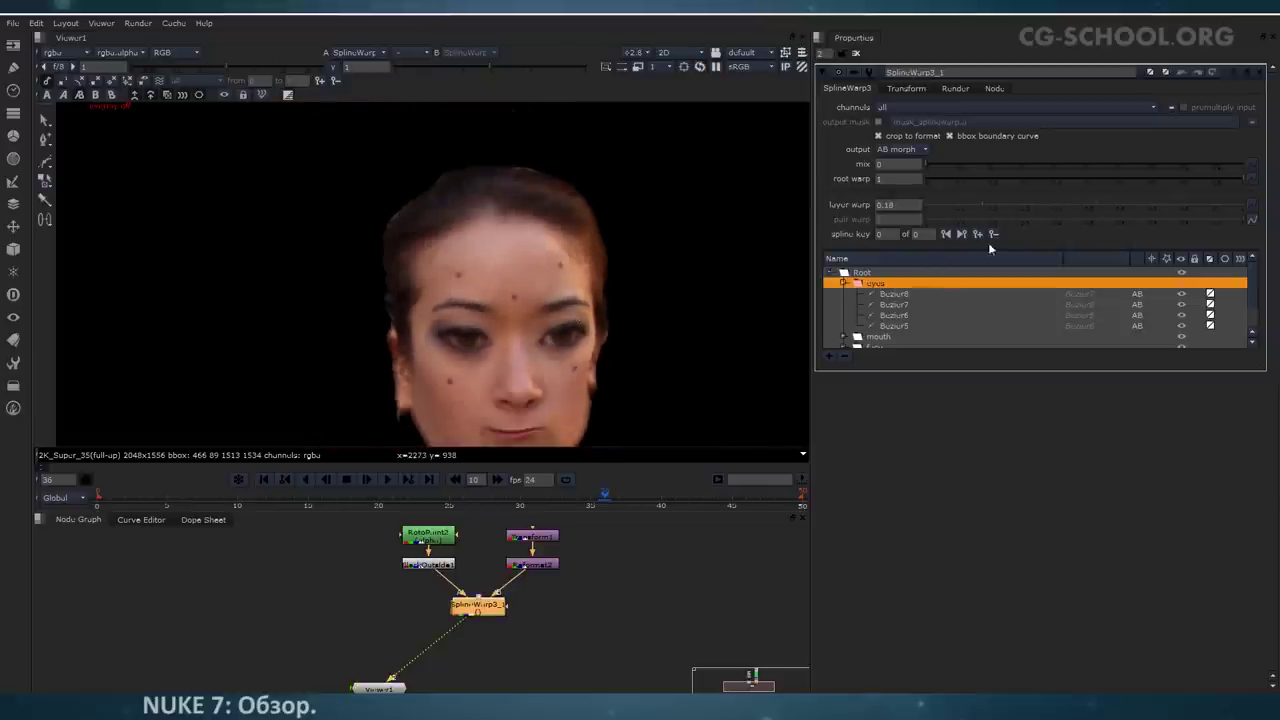
pyautogui.moveTo(1004, 201); pyautogui.dragTo(1055, 210)
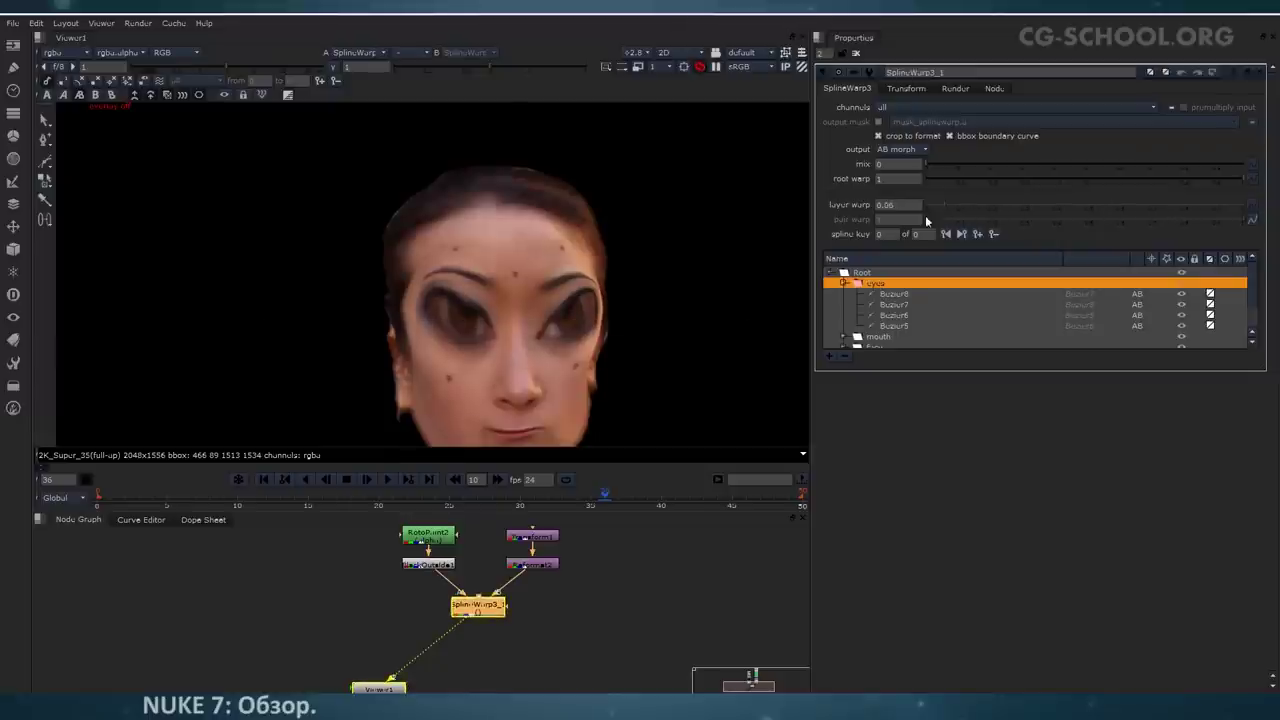
# Step: Show the A output, collapse the existing layers and create a new layer under Root named nose
pyautogui.click(845, 285)
pyautogui.click(46, 95)
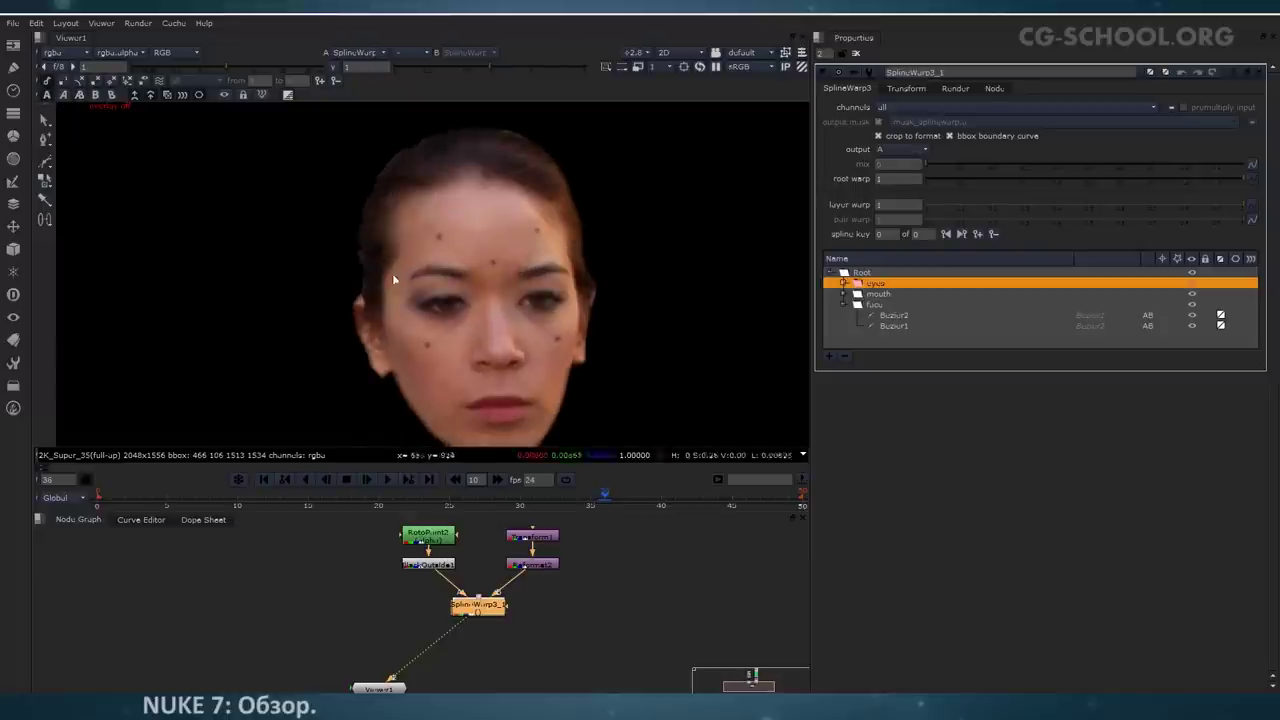
pyautogui.scroll(4, 392, 273)
pyautogui.click(843, 305)
pyautogui.click(861, 273)
pyautogui.click(829, 356)
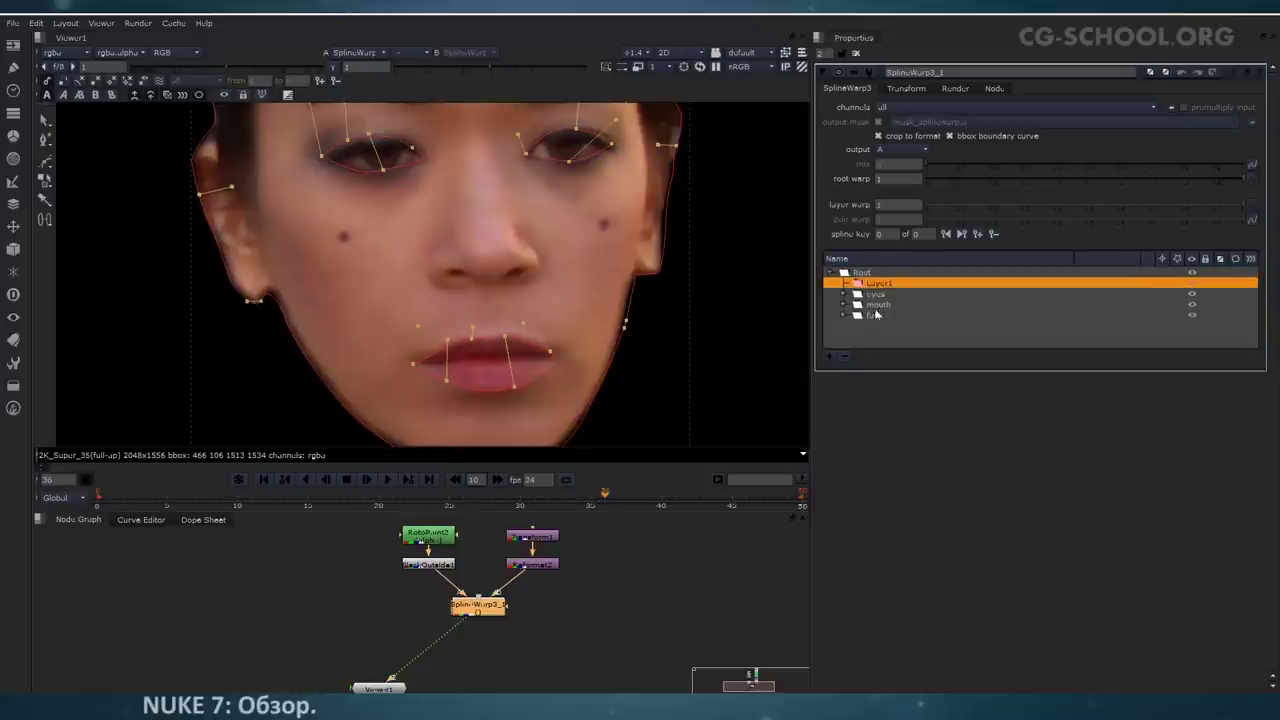
pyautogui.doubleClick(882, 284)
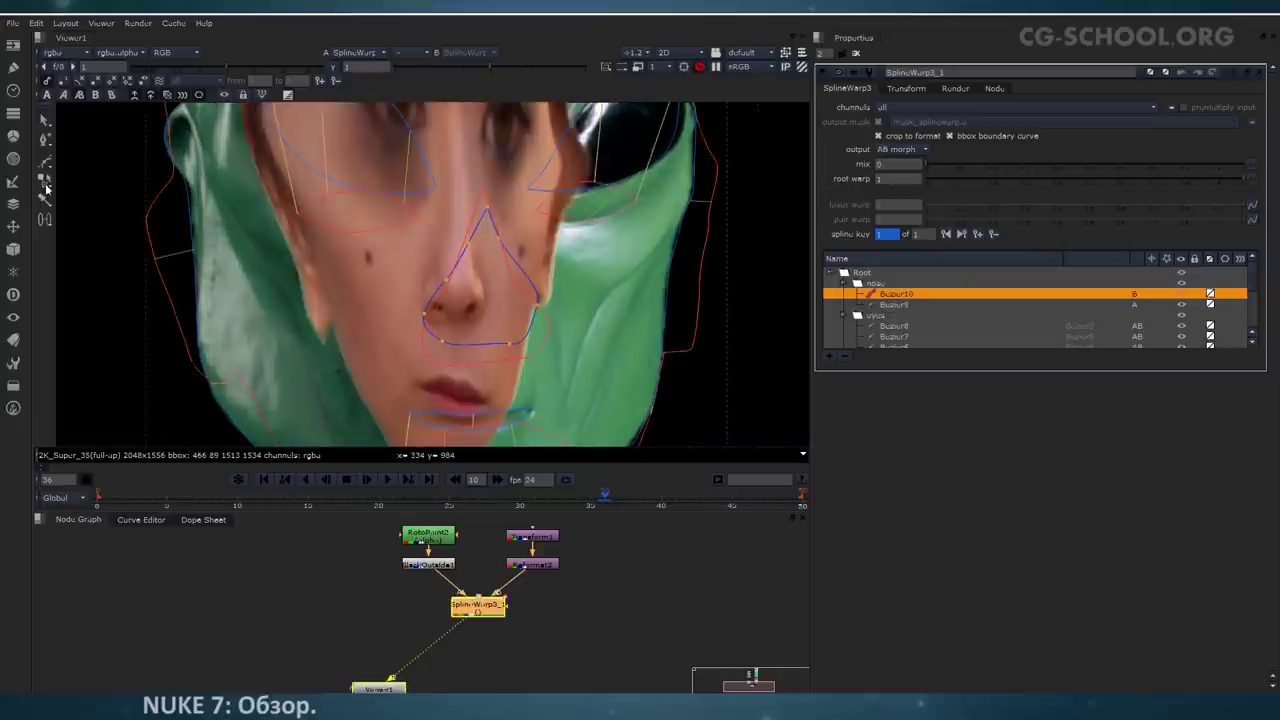
# Step: Join the nose layer's A curve Bezier9 with its B curve Bezier10 in the AB morph output
pyautogui.rightClick(45, 182)
pyautogui.click(118, 179)
pyautogui.moveTo(518, 348); pyautogui.dragTo(533, 315, button='middle')
pyautogui.scroll(1, 512, 318)
# Step: Modify the nose's correspondence points, sliding those at the two nostril sides along the curve
pyautogui.moveTo(447, 227); pyautogui.dragTo(422, 287)
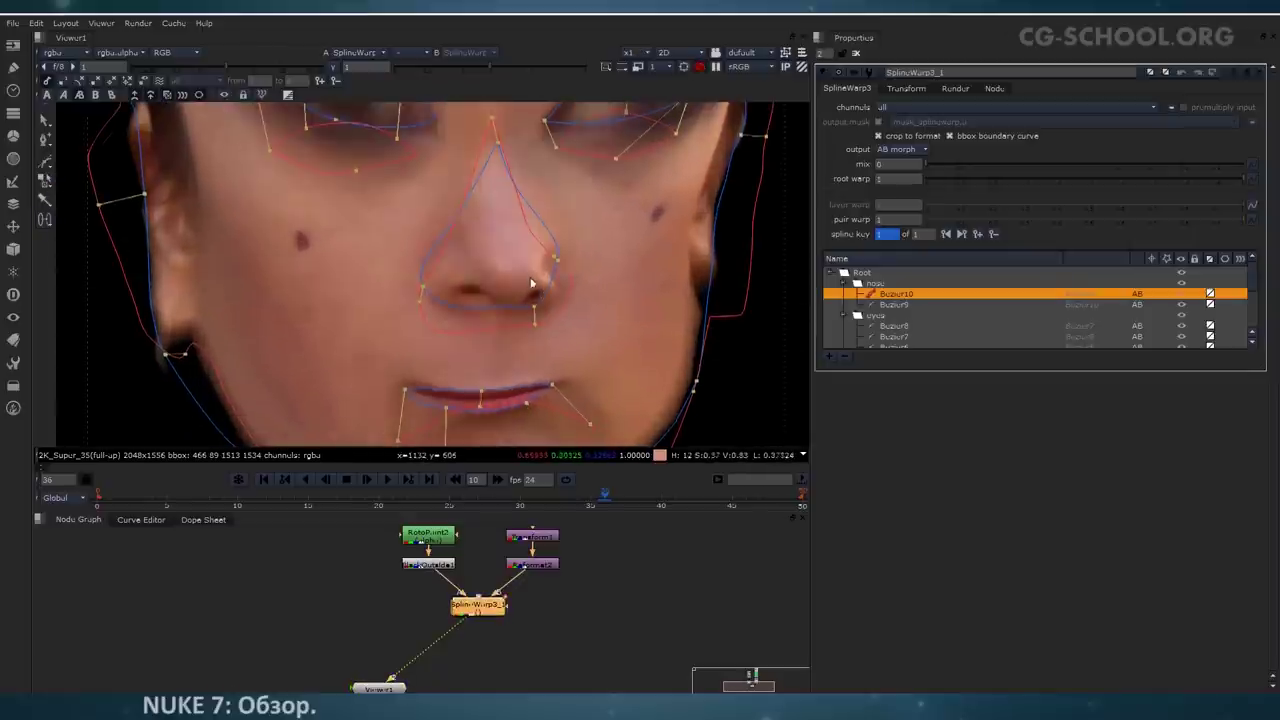
pyautogui.moveTo(534, 300); pyautogui.dragTo(529, 322, button='middle')
pyautogui.moveTo(553, 280)
pyautogui.mouseDown()
pyautogui.moveTo(549, 249)
pyautogui.moveTo(545, 288)
pyautogui.mouseUp()
pyautogui.scroll(-3, 545, 318)
pyautogui.moveTo(545, 318); pyautogui.dragTo(495, 303, button='middle')
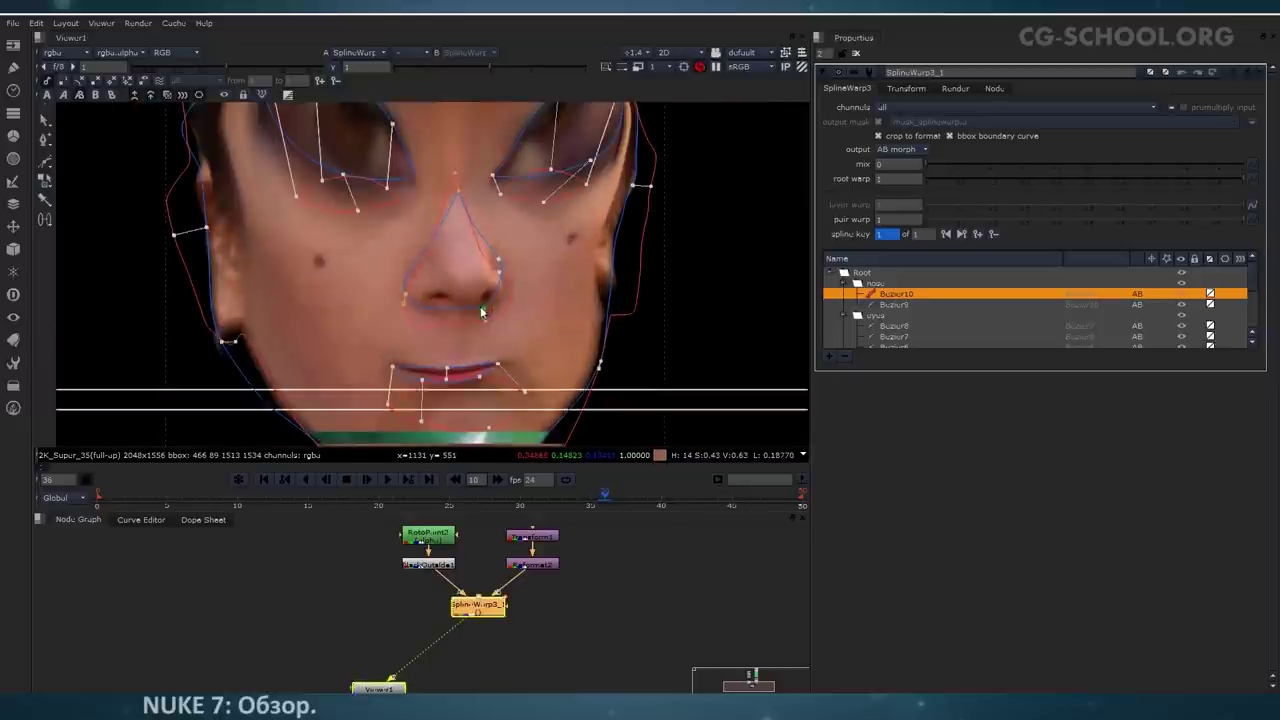
pyautogui.scroll(-3, 505, 322)
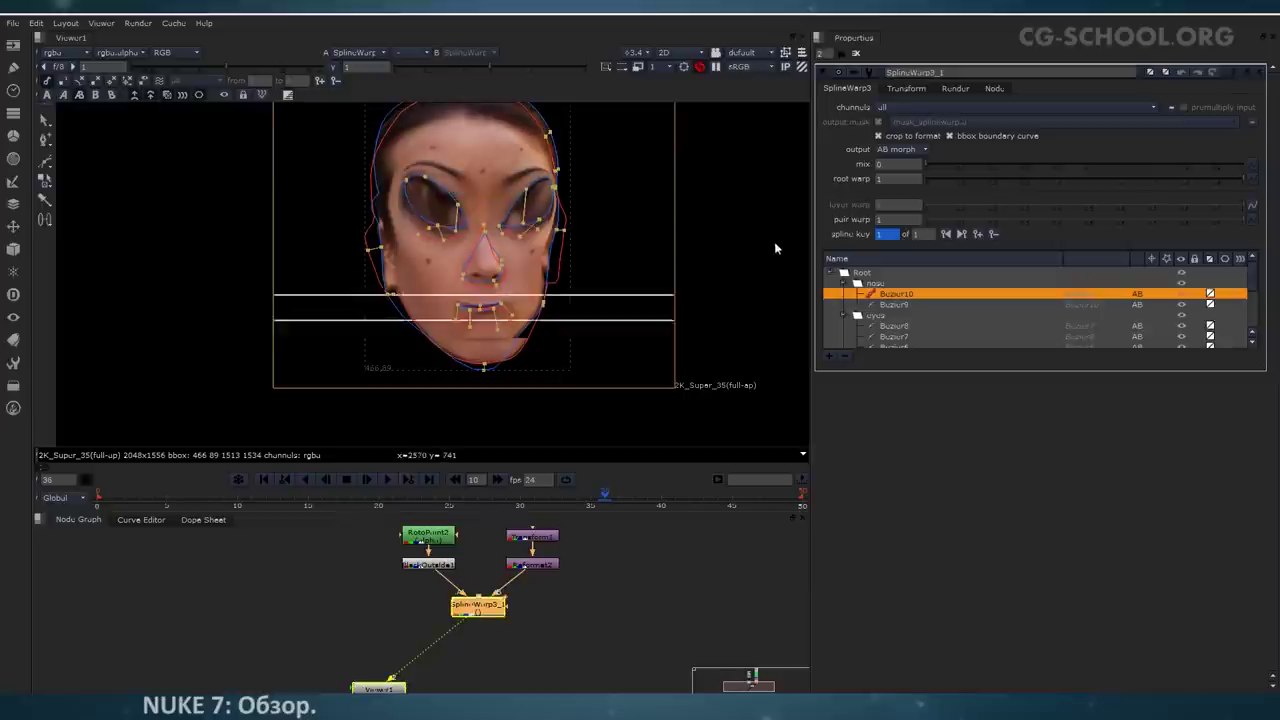
# Step: Select the collapsed Root layer at frame 0 and show the A output with the overlays hidden
pyautogui.click(830, 272)
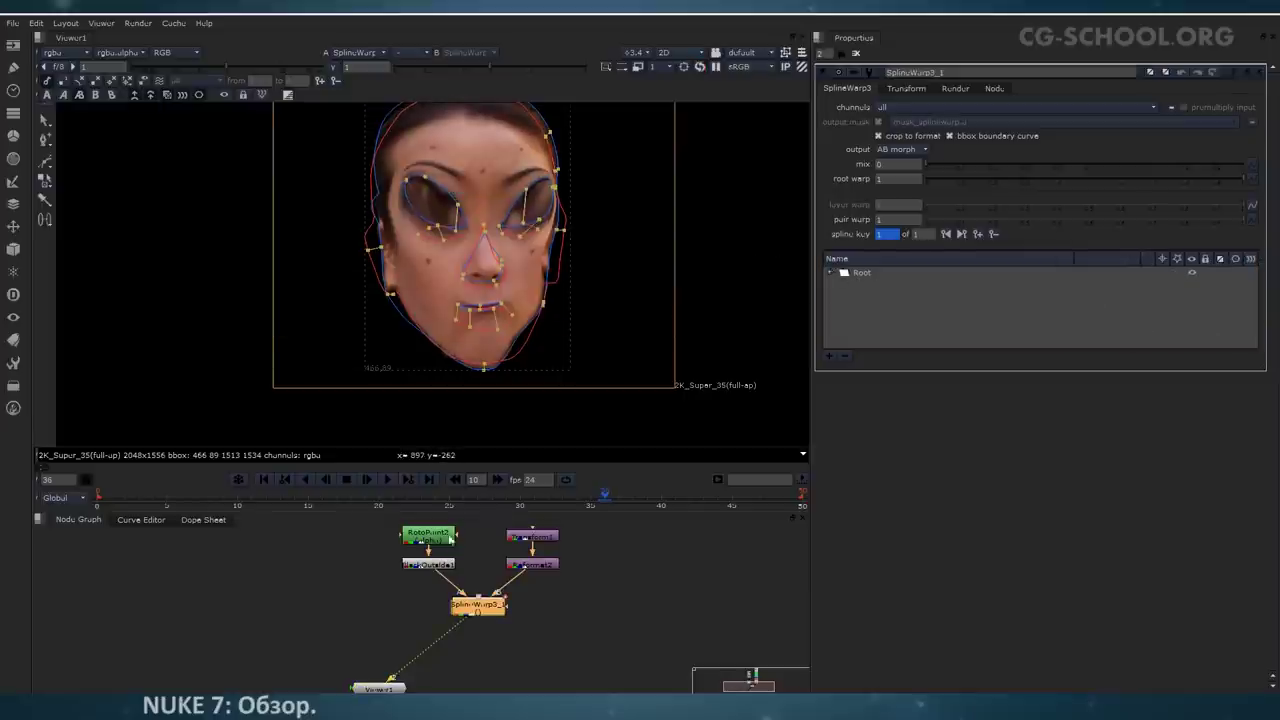
pyautogui.click(878, 278)
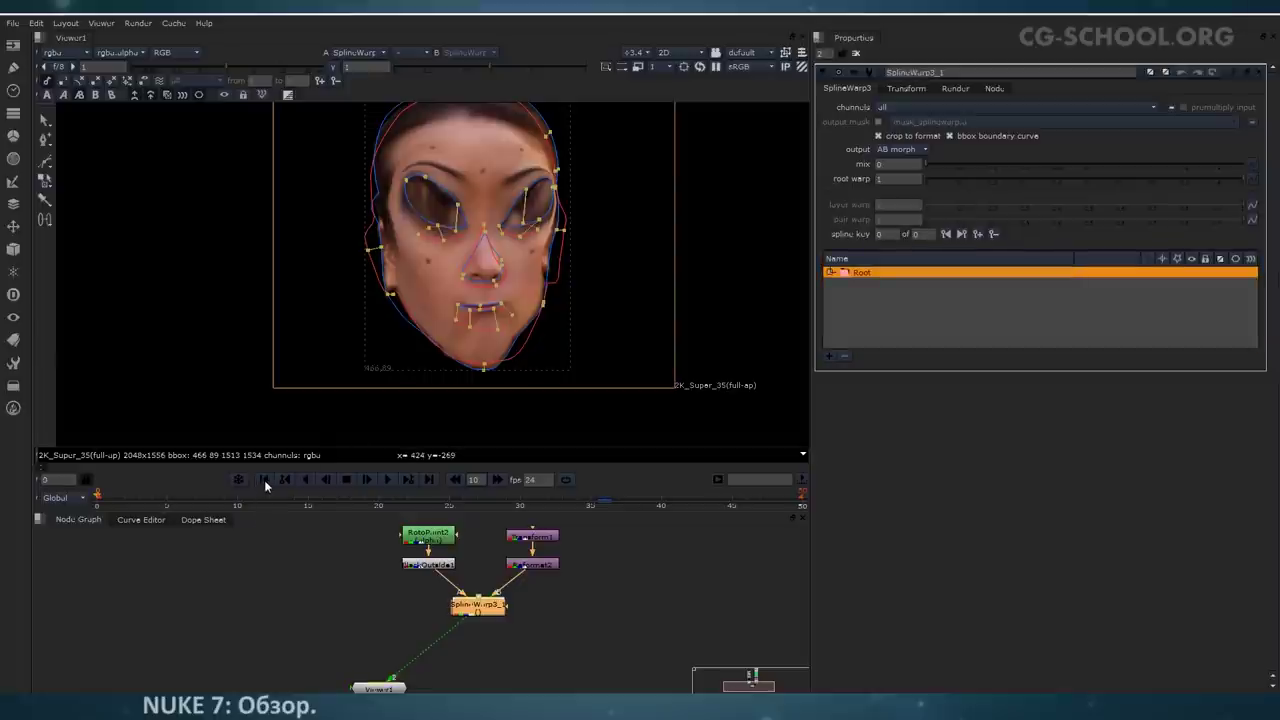
pyautogui.press('q')
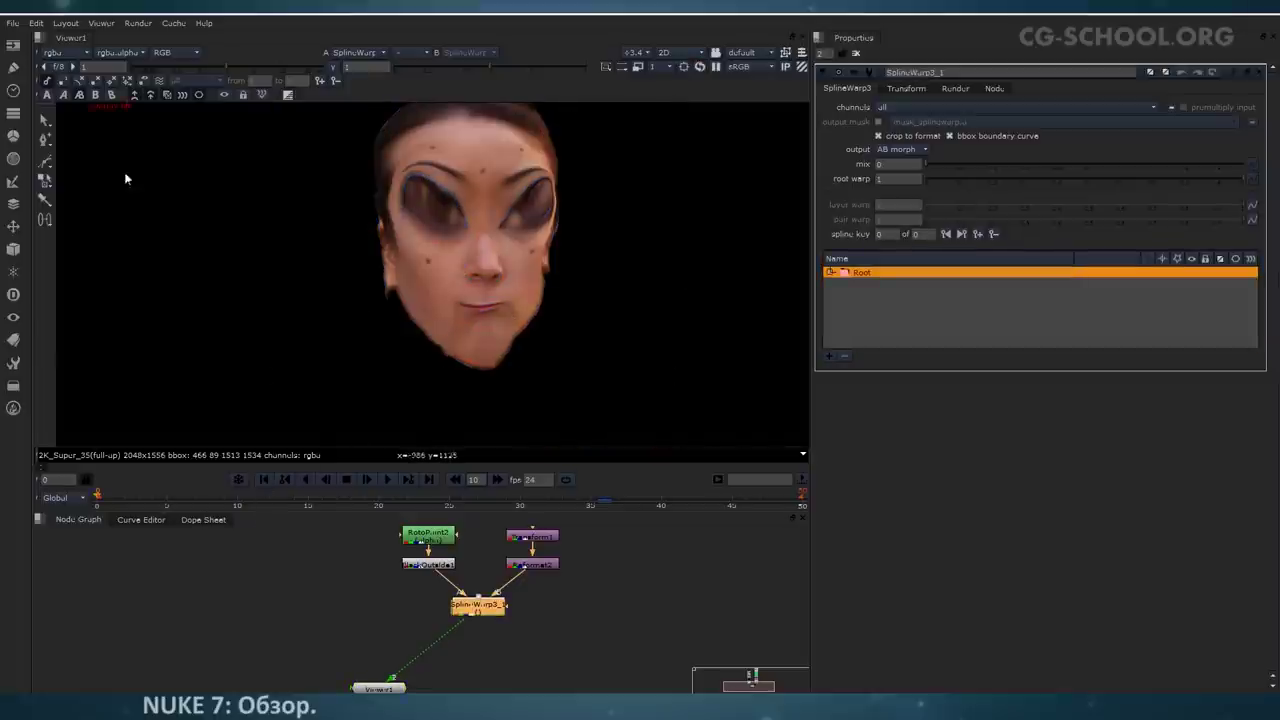
pyautogui.click(47, 94)
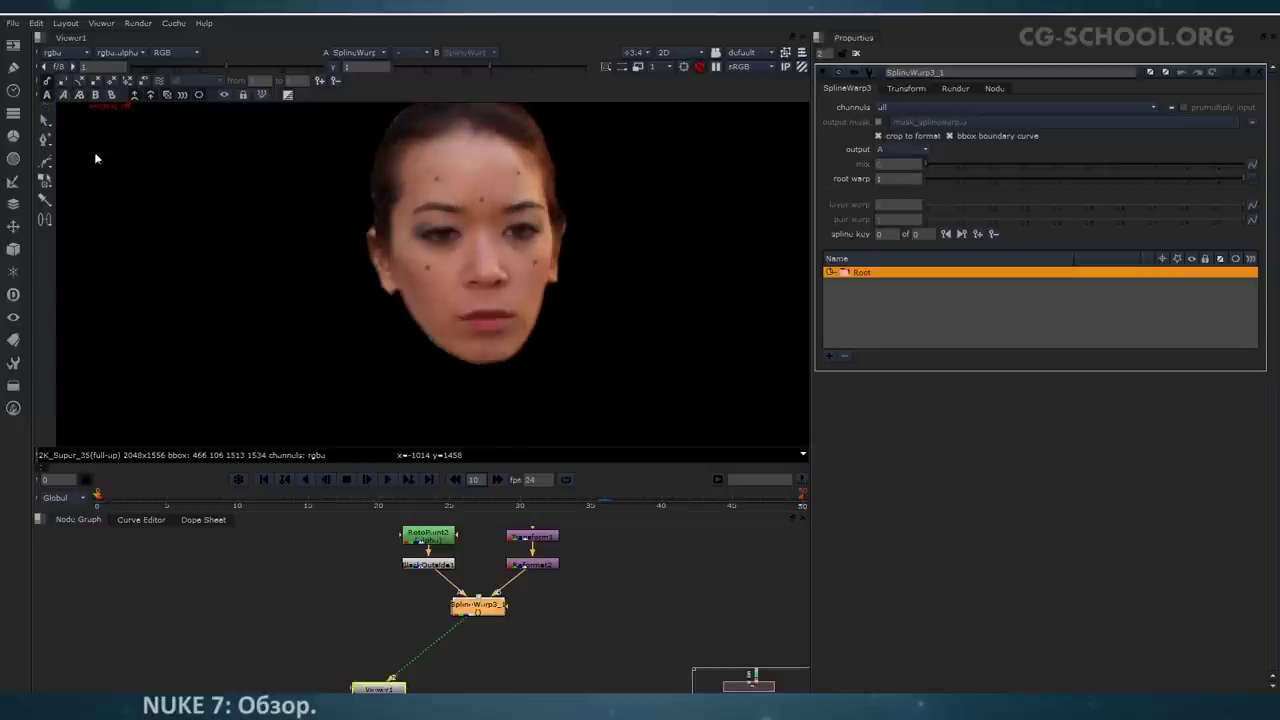
# Step: Switch the SplineWarp output to AB morph and set its mix to 0
pyautogui.click(111, 95)
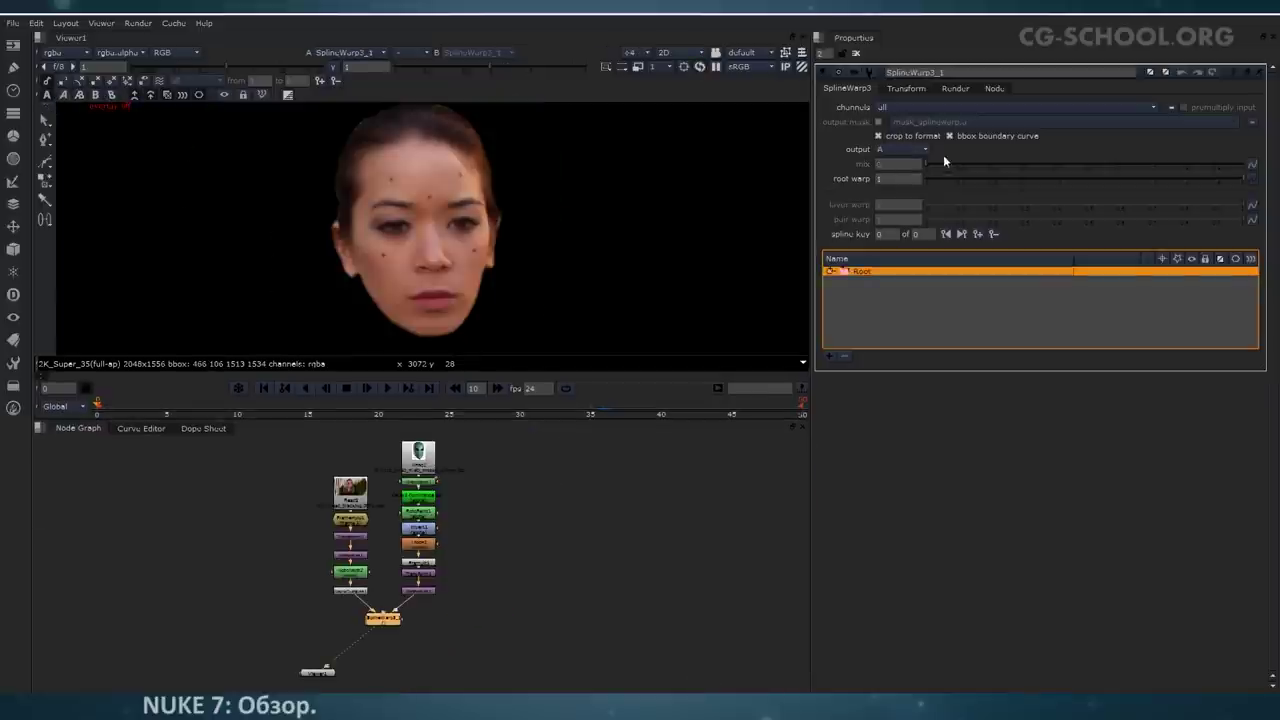
pyautogui.click(905, 149)
pyautogui.click(890, 202)
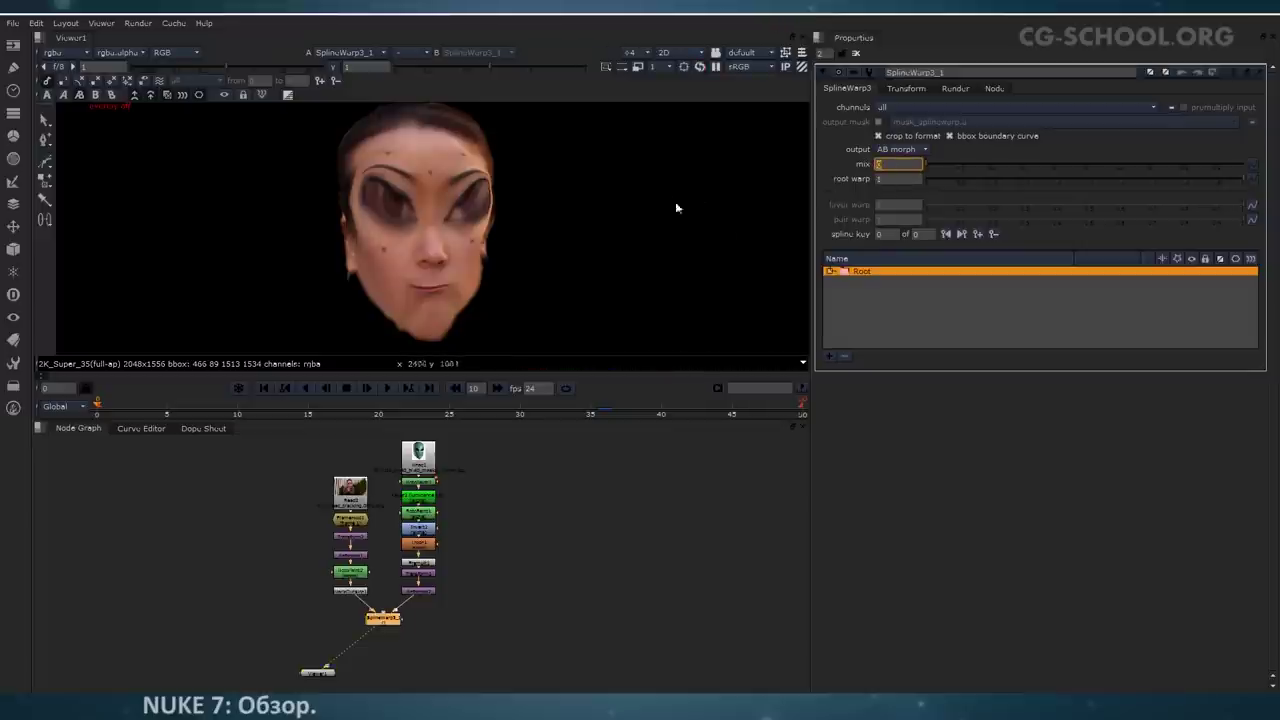
pyautogui.write('0')
pyautogui.press('Tab')
# Step: Preview the morph strength by lowering the root warp to 0 and raising it to 0.48
pyautogui.click(1242, 182)
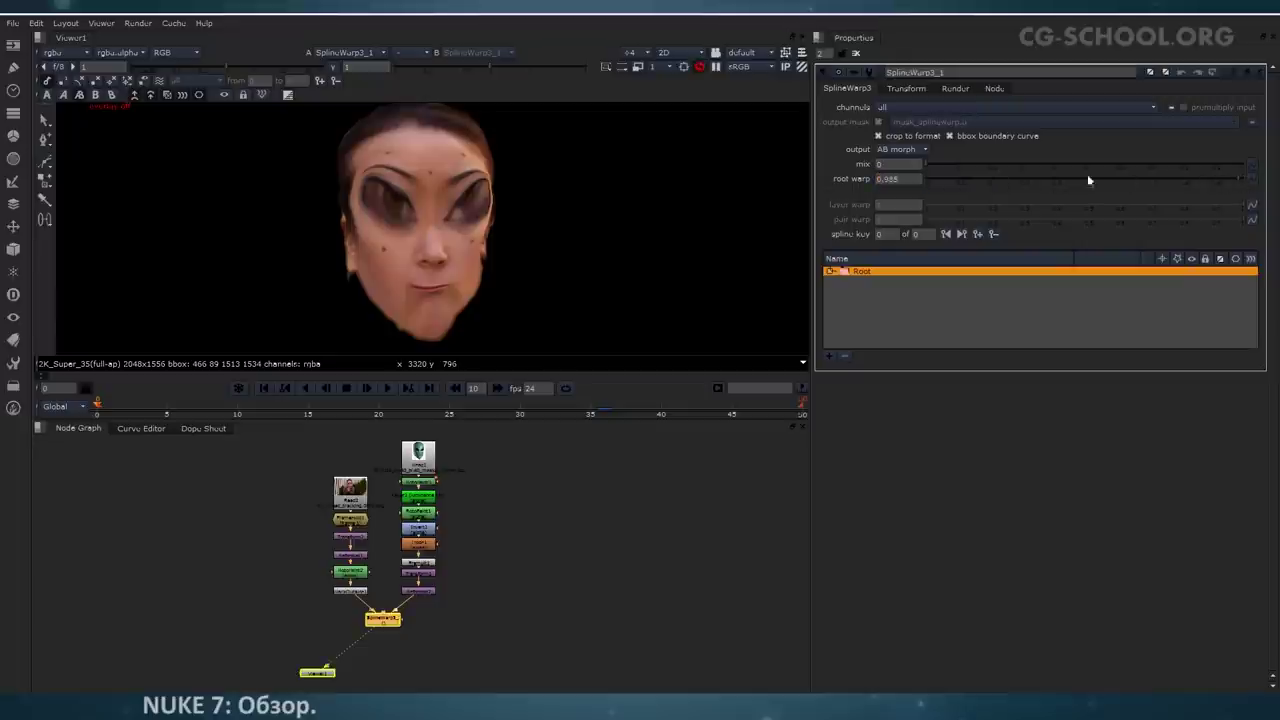
pyautogui.click(926, 182)
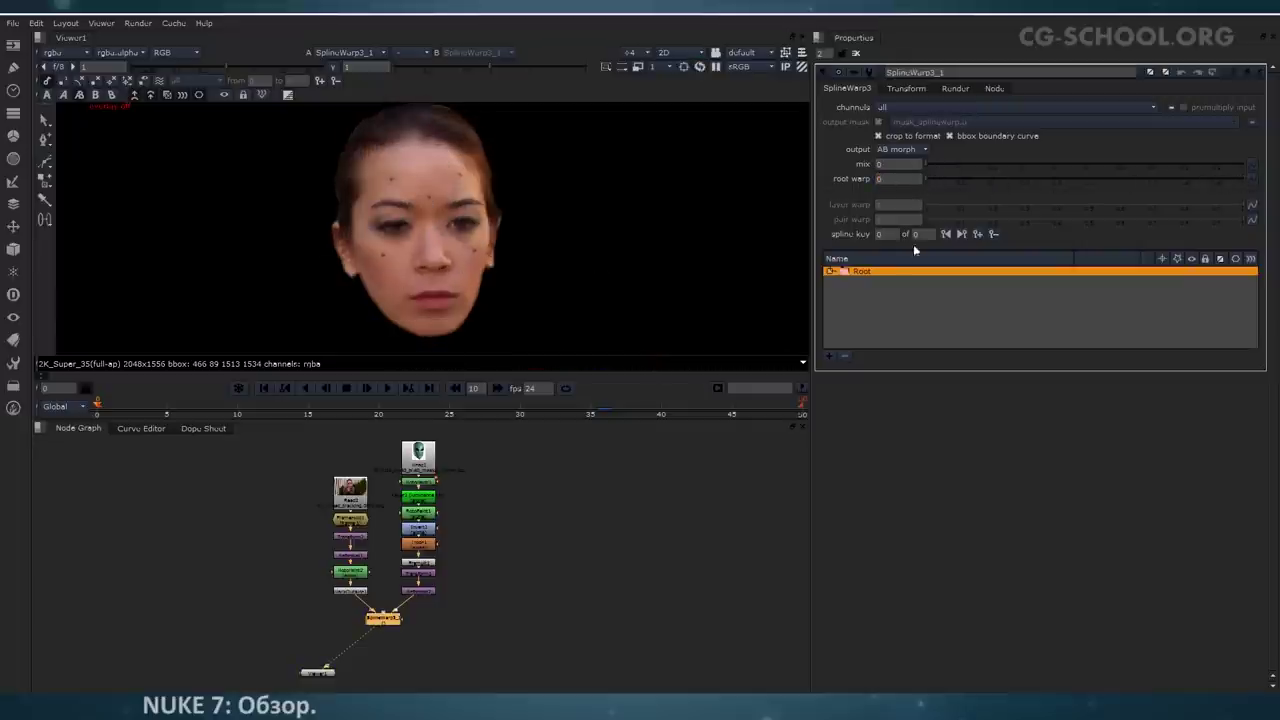
pyautogui.click(1077, 182)
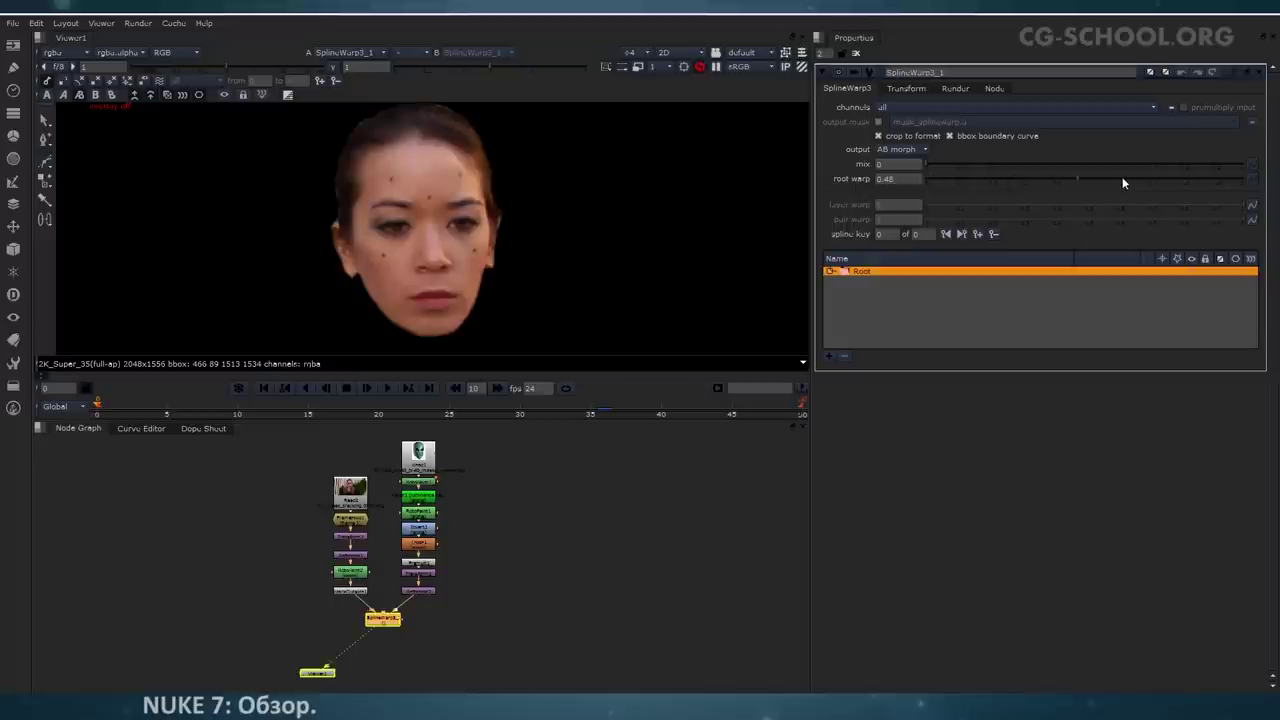
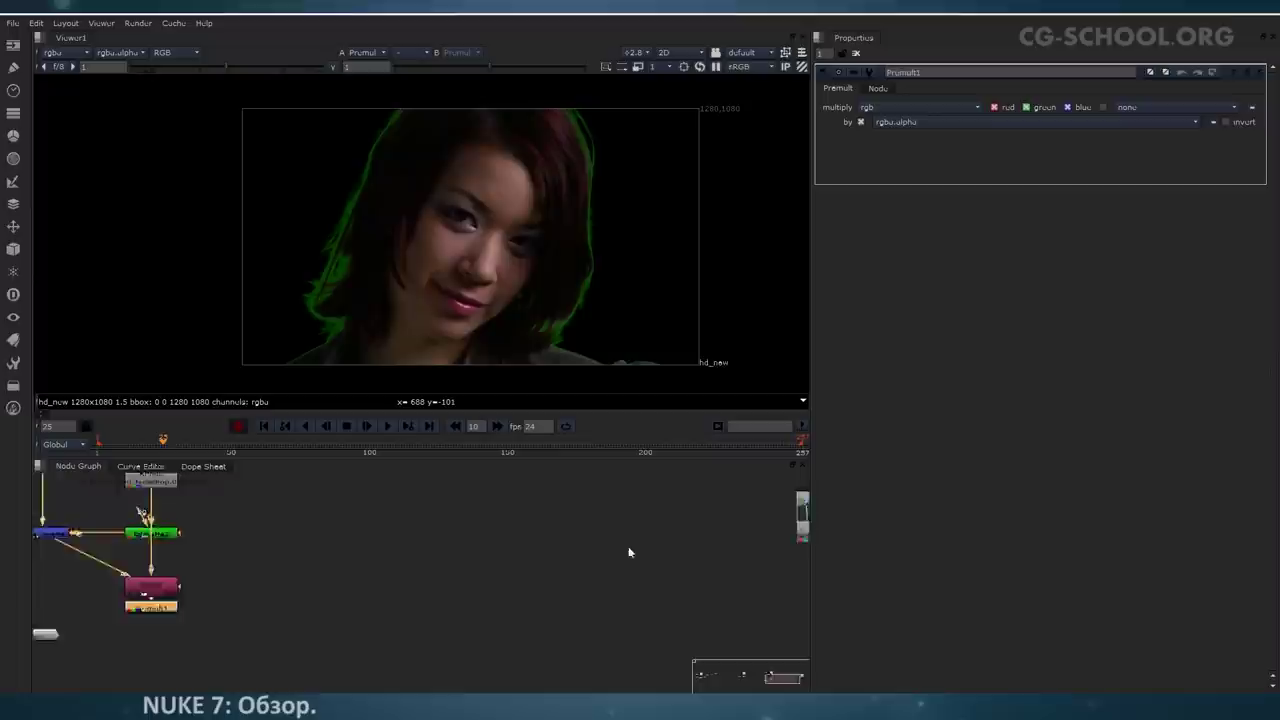
# Step: Move the Viewer node below the city footage Read3, display that footage and close the Premult properties
pyautogui.moveTo(629, 549); pyautogui.dragTo(264, 571, button='middle')
pyautogui.moveTo(575, 569); pyautogui.dragTo(405, 562, button='middle')
pyautogui.moveTo(513, 565); pyautogui.dragTo(638, 576, button='middle')
pyautogui.moveTo(364, 566); pyautogui.dragTo(582, 573, button='middle')
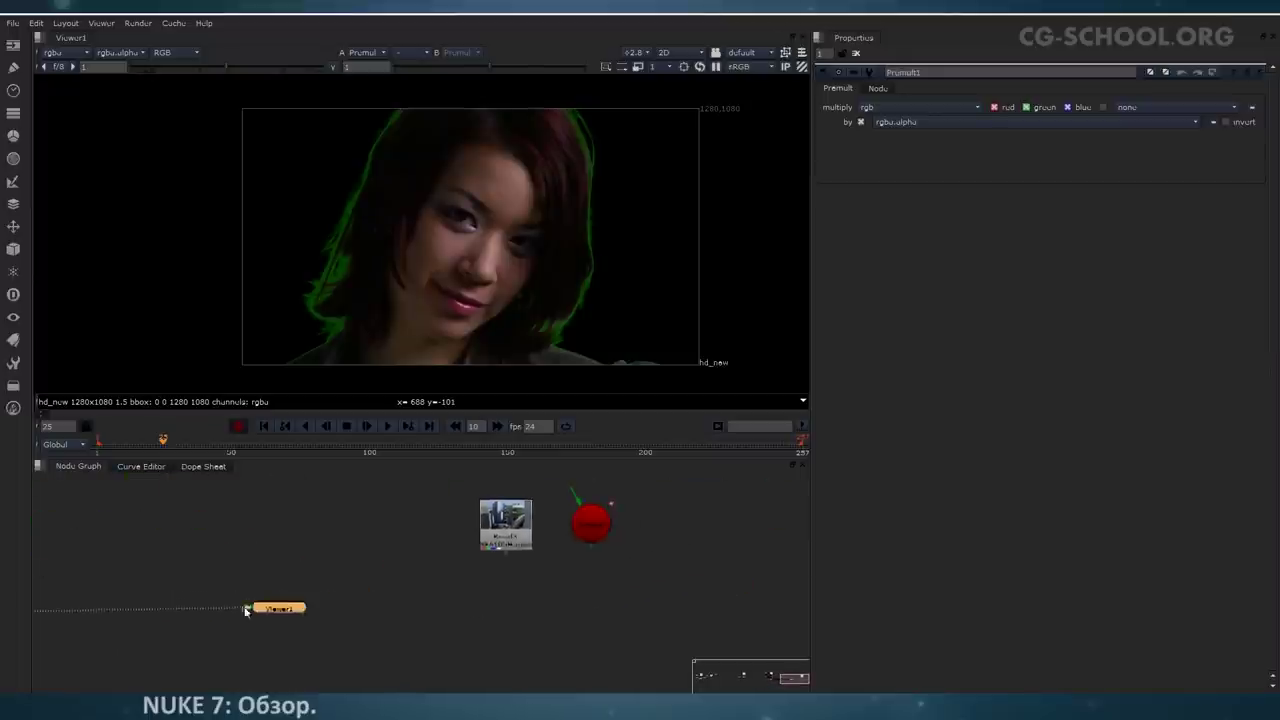
pyautogui.moveTo(275, 614); pyautogui.dragTo(516, 639)
pyautogui.click(500, 541)
pyautogui.press('1')
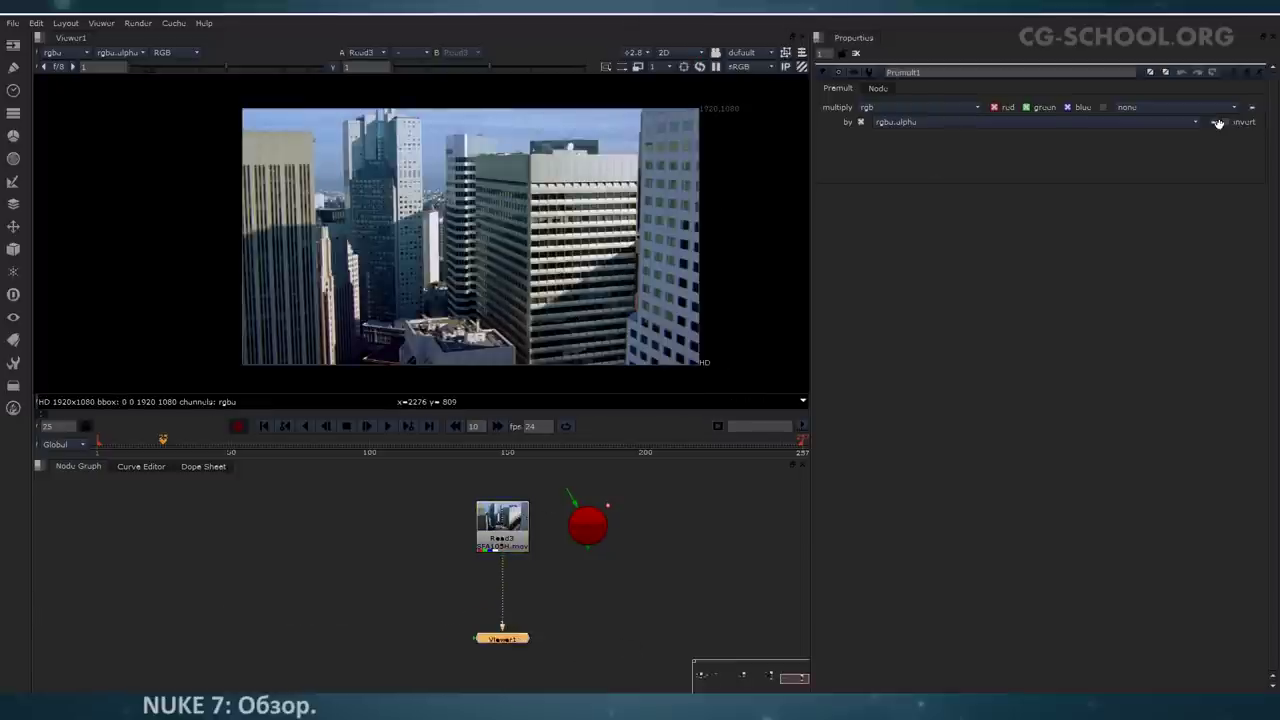
pyautogui.click(1259, 74)
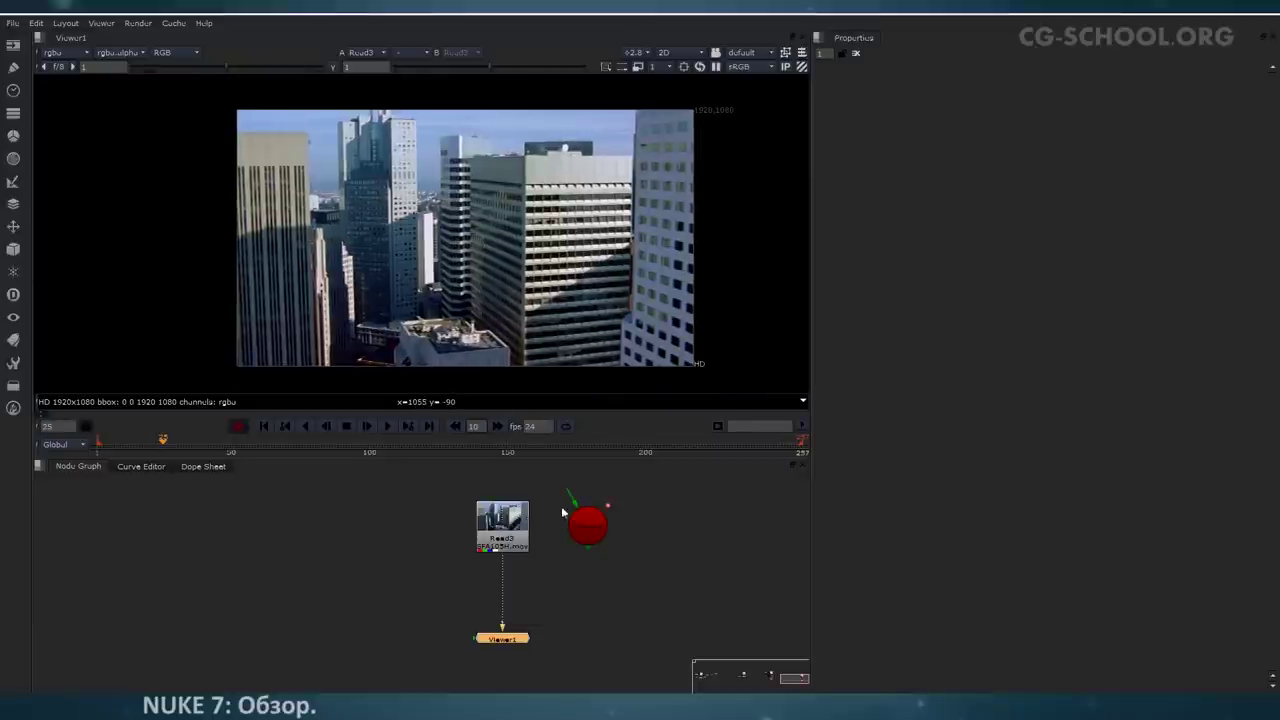
# Step: Open Camera2 and examine its motion in the 3D view up to frame 111, ending in the 2D view
pyautogui.click(594, 527)
pyautogui.doubleClick(594, 527)
pyautogui.press('Tab')
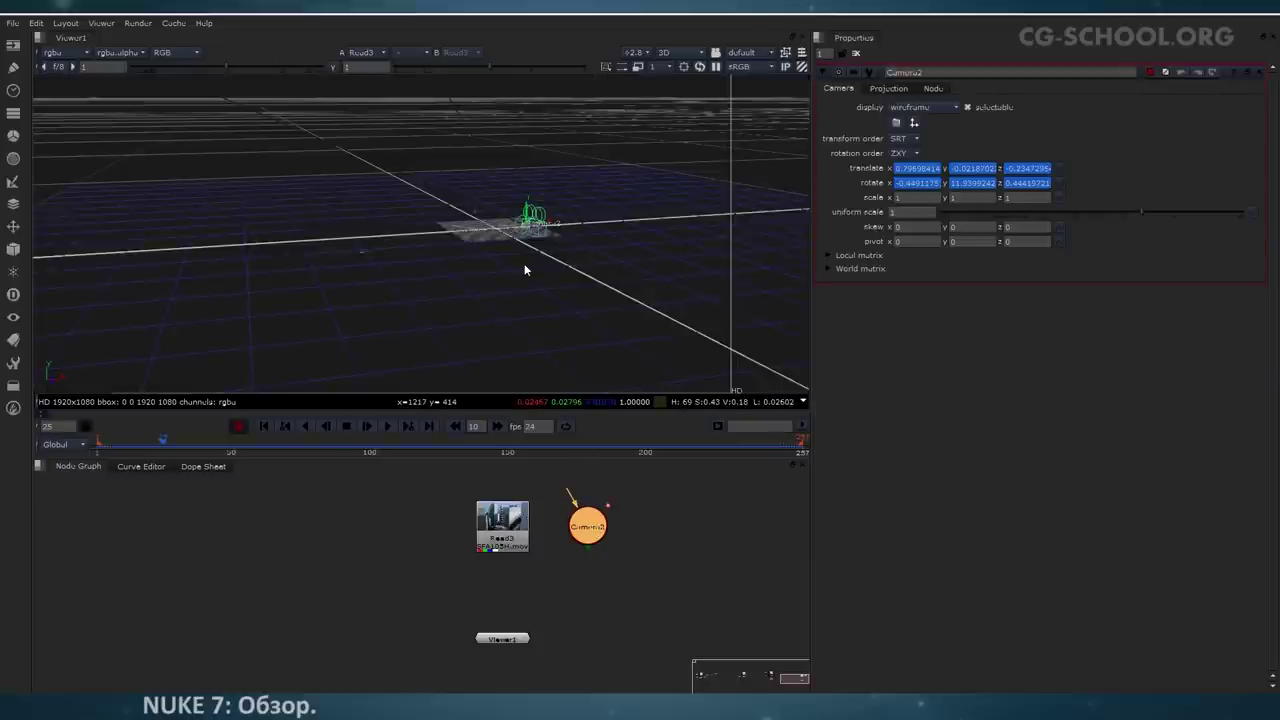
pyautogui.scroll(3, 524, 264)
pyautogui.scroll(-3, 524, 264)
pyautogui.keyDown('ctrl'); pyautogui.moveTo(524, 264); pyautogui.dragTo(371, 450); pyautogui.keyUp('ctrl')
pyautogui.moveTo(211, 455); pyautogui.dragTo(336, 452)
pyautogui.scroll(-4, 436, 318)
pyautogui.keyDown('ctrl'); pyautogui.moveTo(494, 283); pyautogui.dragTo(572, 241); pyautogui.keyUp('ctrl')
pyautogui.moveTo(220, 448); pyautogui.dragTo(400, 446)
pyautogui.keyDown('ctrl'); pyautogui.moveTo(688, 87); pyautogui.dragTo(455, 273); pyautogui.keyUp('ctrl')
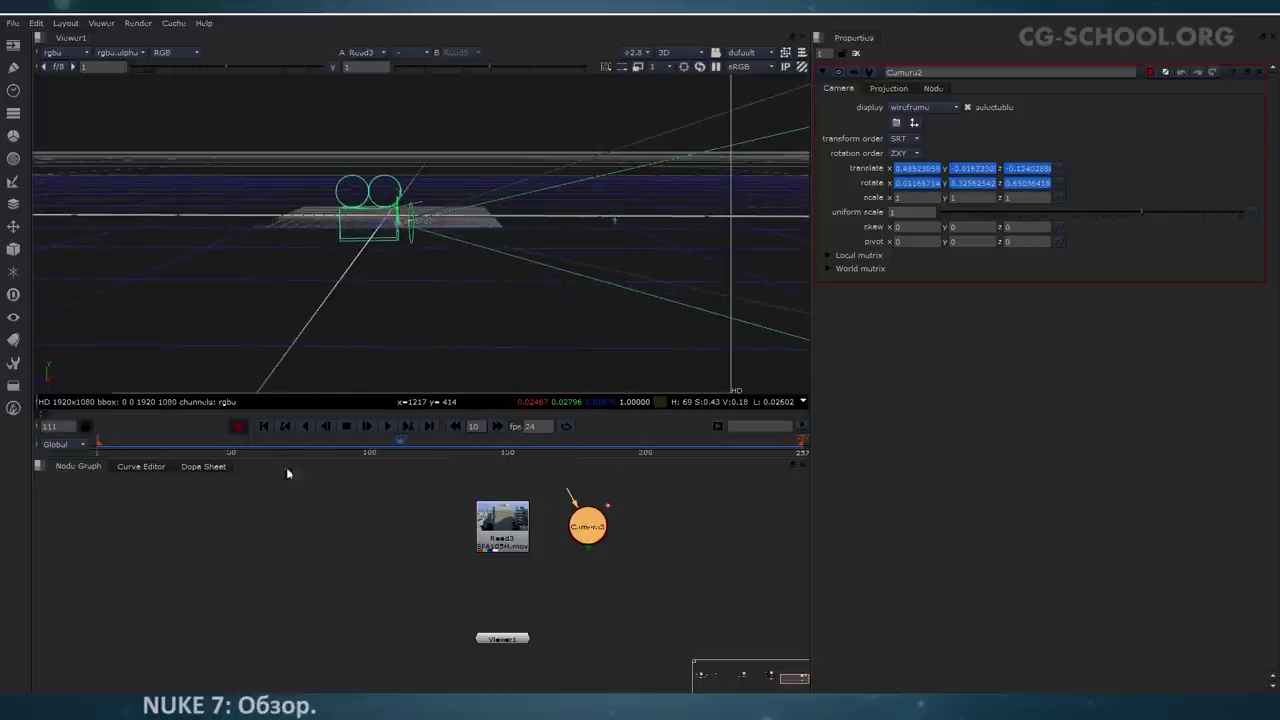
pyautogui.press('Tab')
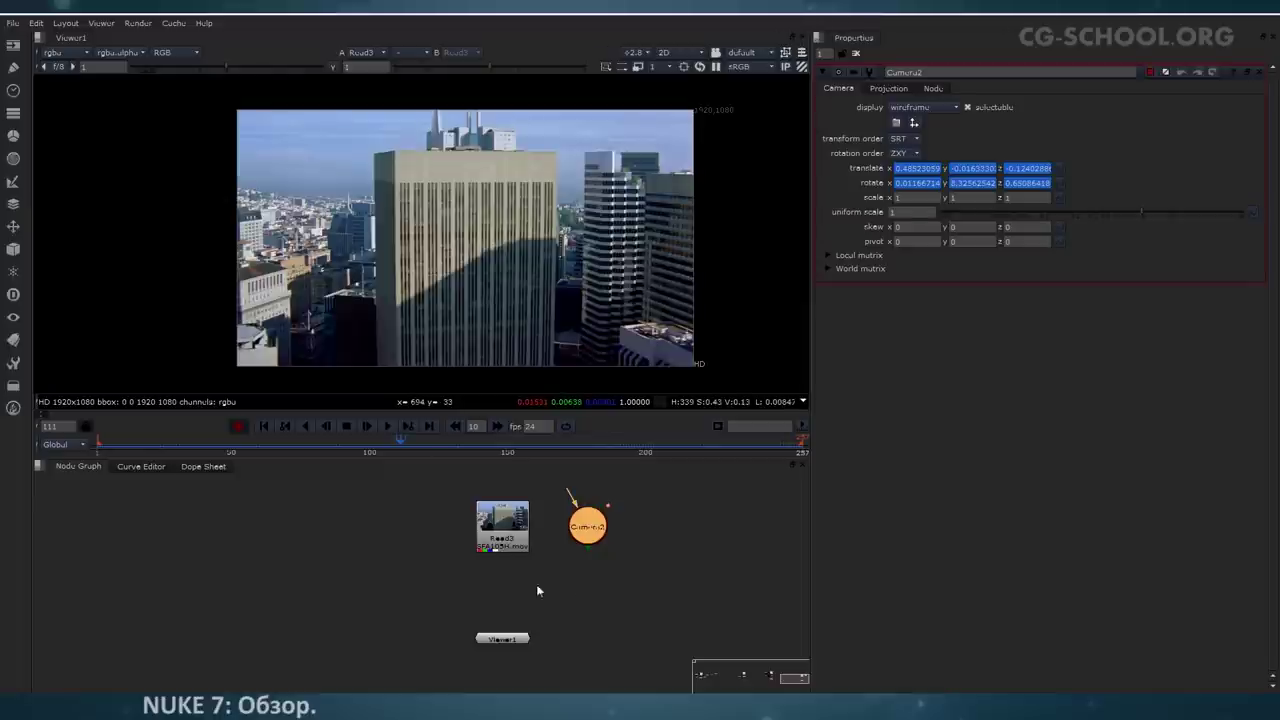
# Step: Select the Read3 footage node, go to frame 66 and close the Camera2 properties
pyautogui.moveTo(527, 535); pyautogui.dragTo(512, 535)
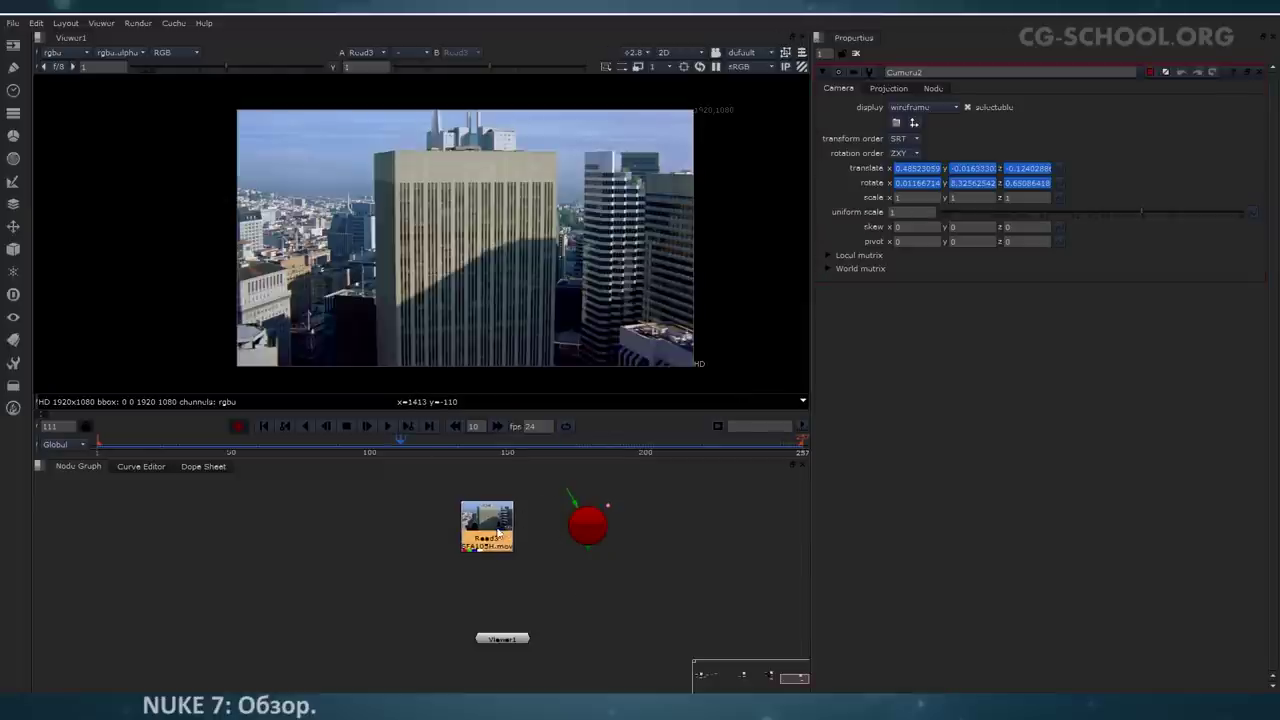
pyautogui.click(276, 446)
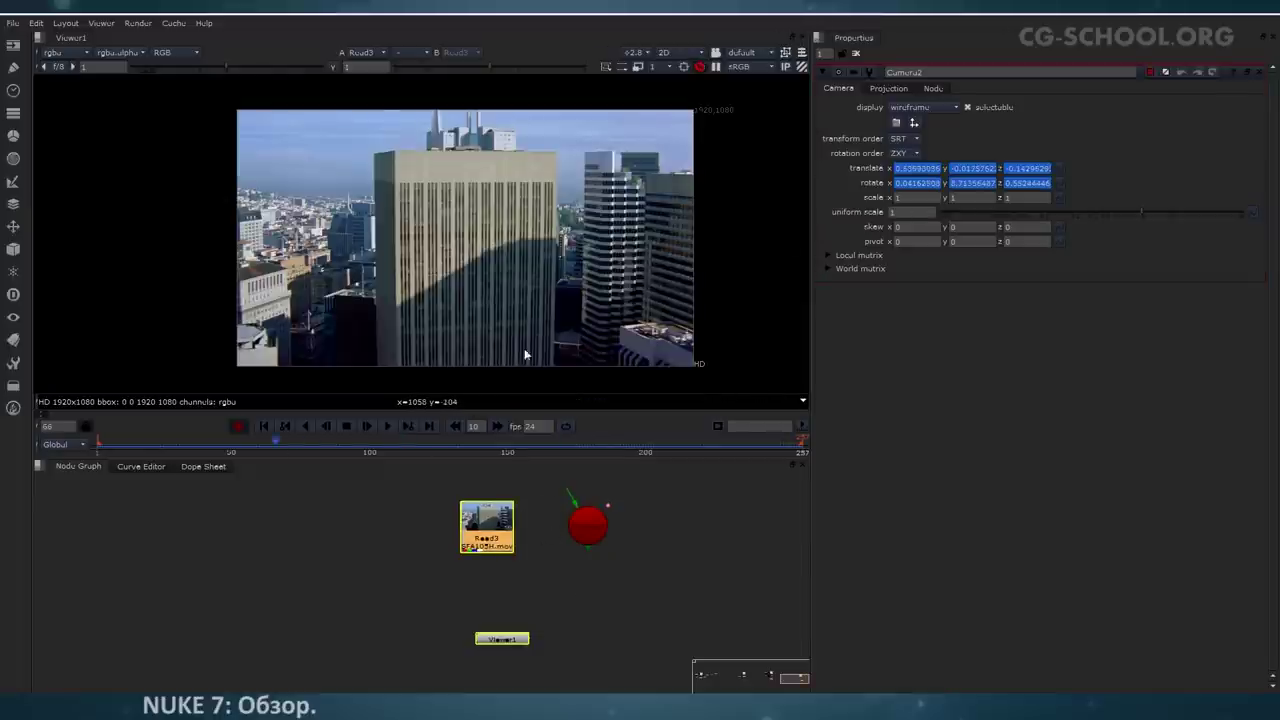
pyautogui.click(1255, 75)
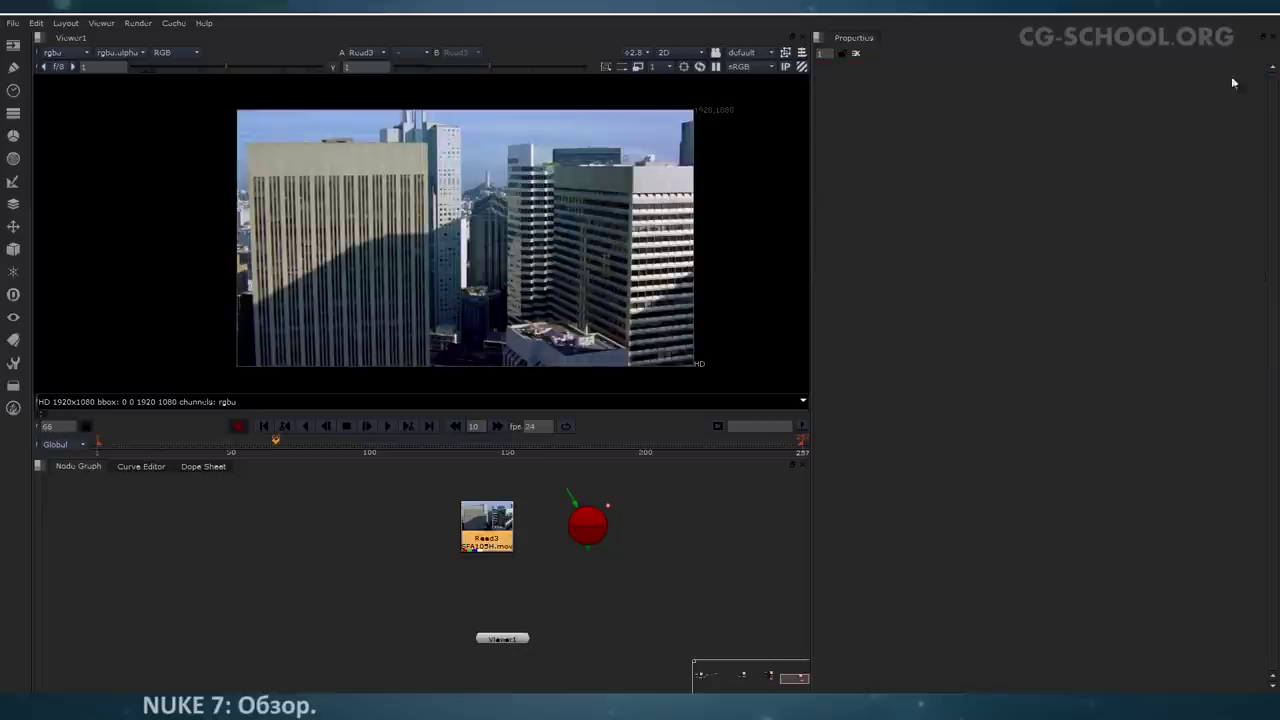
# Step: Add a PointCloudGenerator node connected below the Read3 footage
pyautogui.click(14, 252)
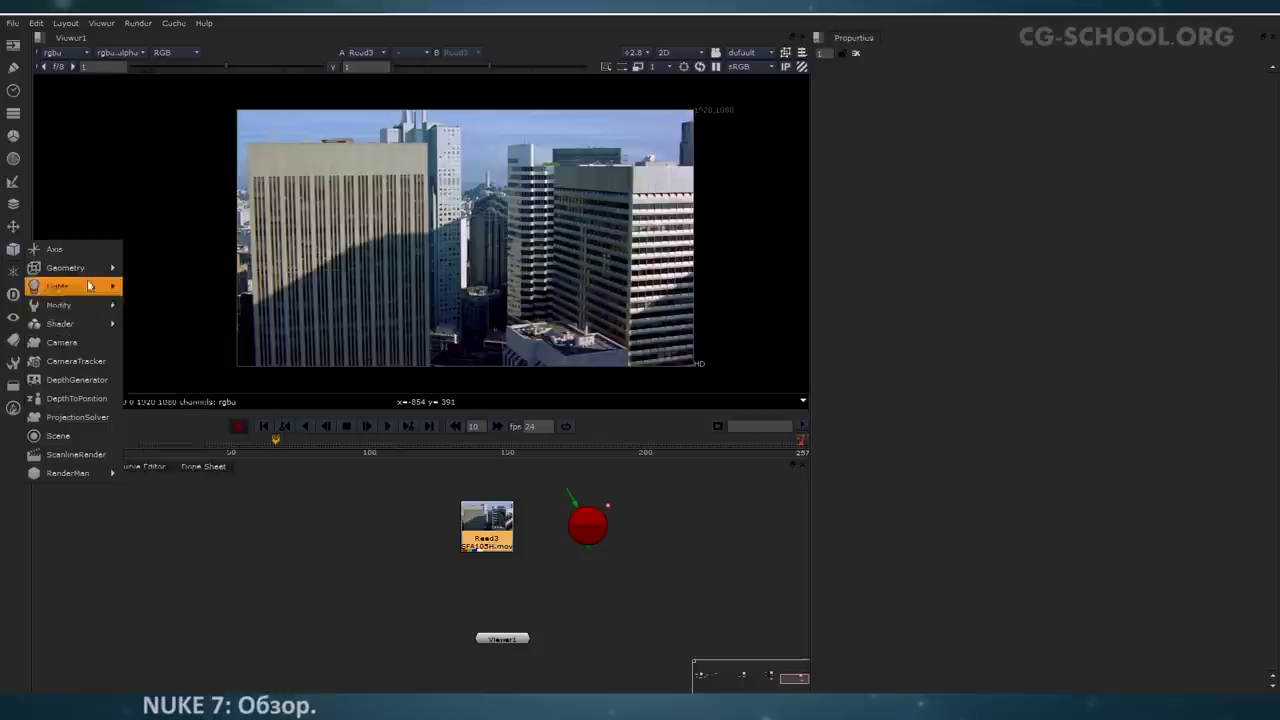
pyautogui.moveTo(88, 268)
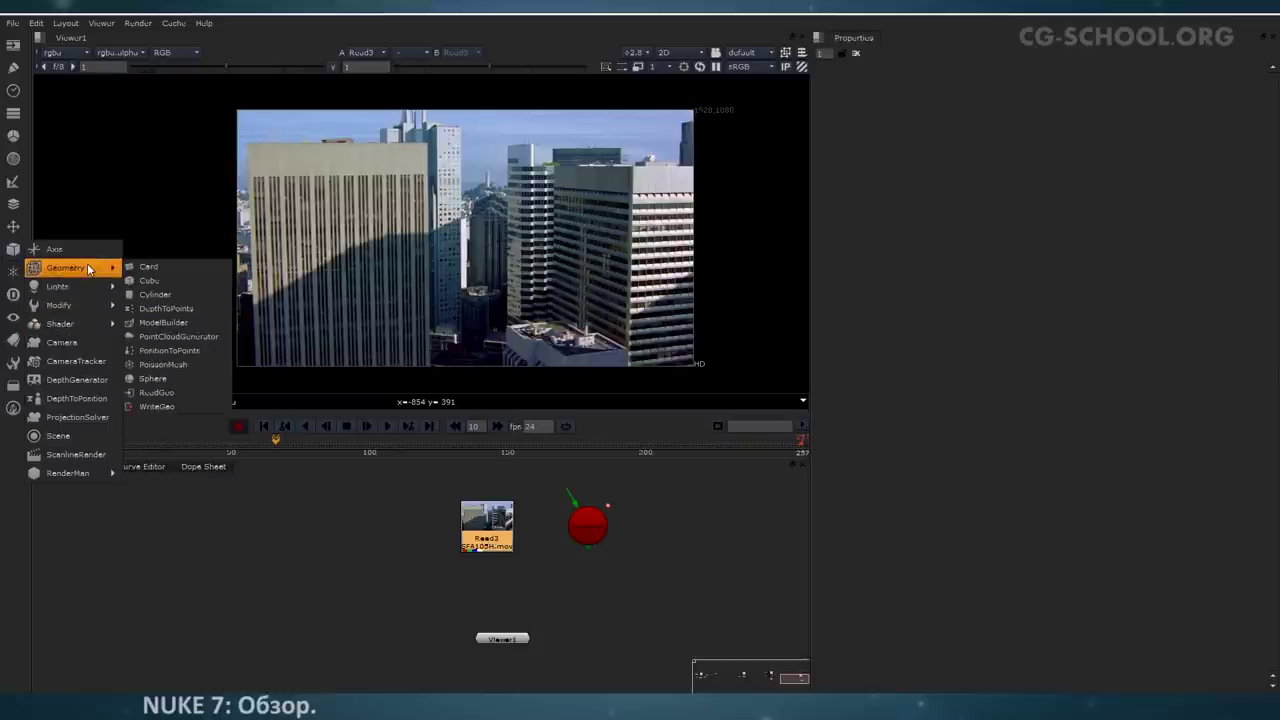
pyautogui.click(189, 338)
pyautogui.moveTo(498, 566); pyautogui.dragTo(497, 601)
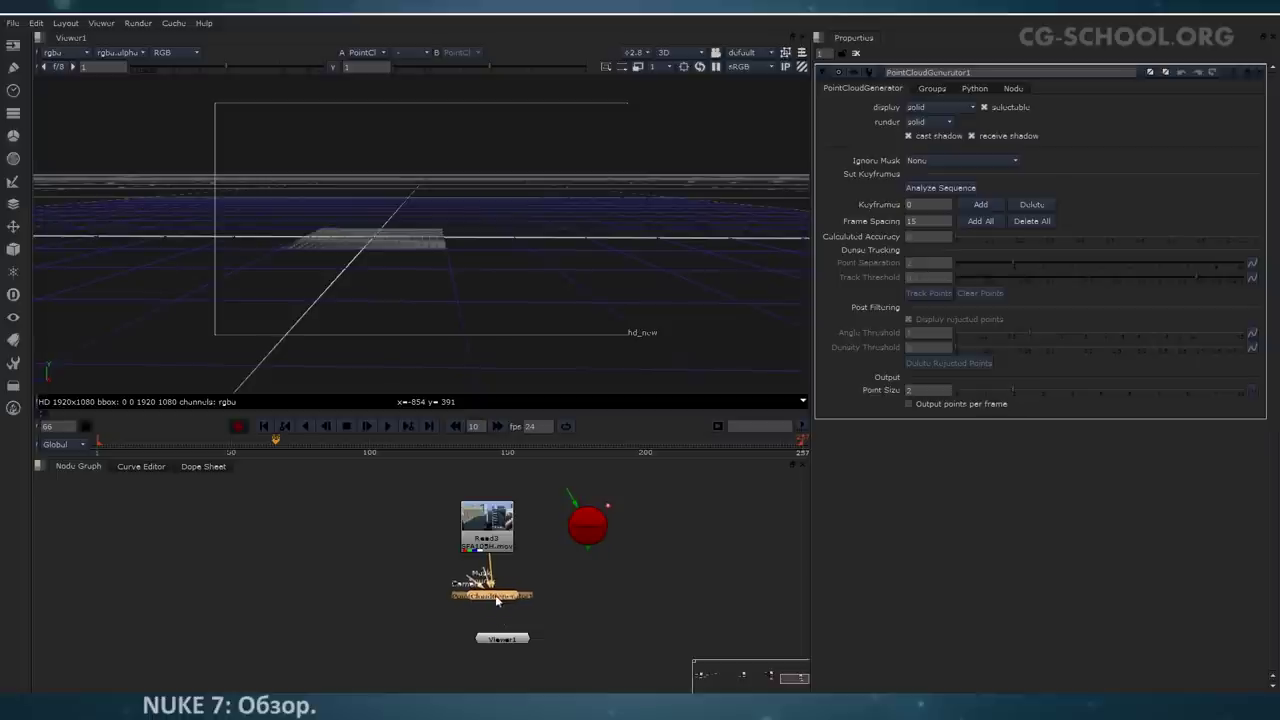
# Step: Display the Read3 city footage enlarged in the viewer and move the Camera2 node slightly away from it
pyautogui.click(517, 530)
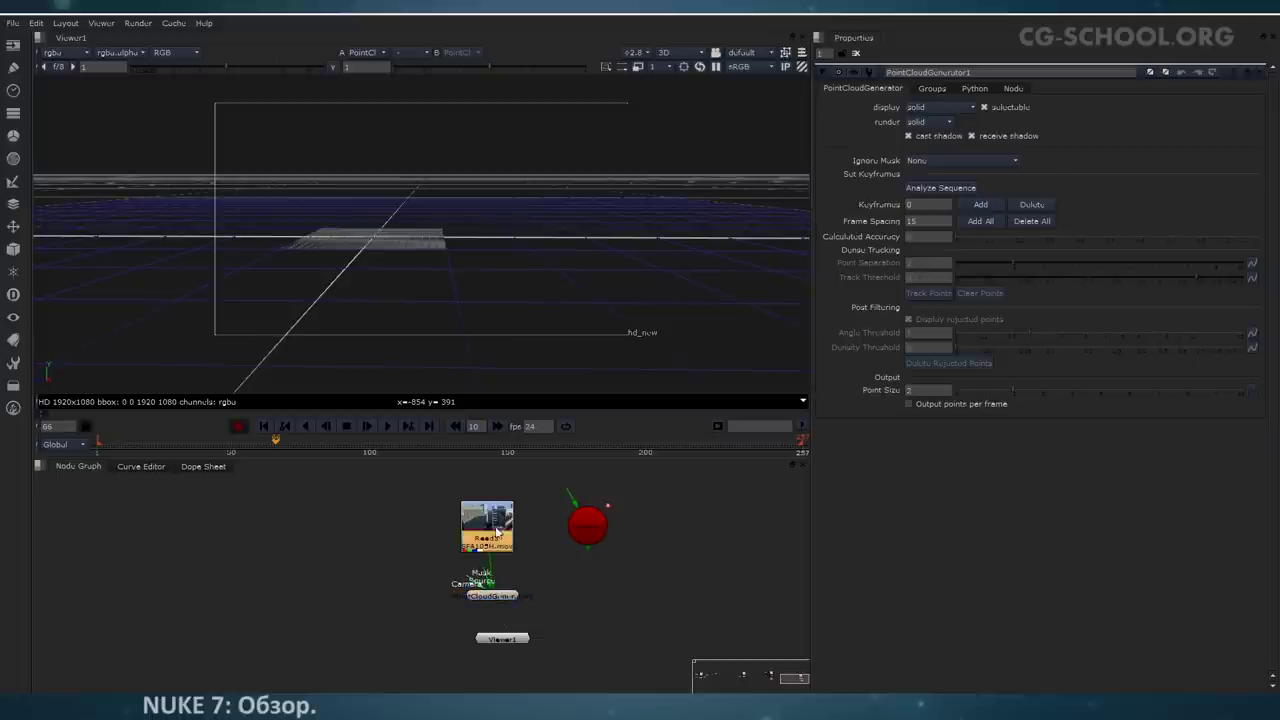
pyautogui.press('1')
pyautogui.moveTo(446, 239); pyautogui.dragTo(466, 293, button='middle')
pyautogui.scroll(4, 522, 289)
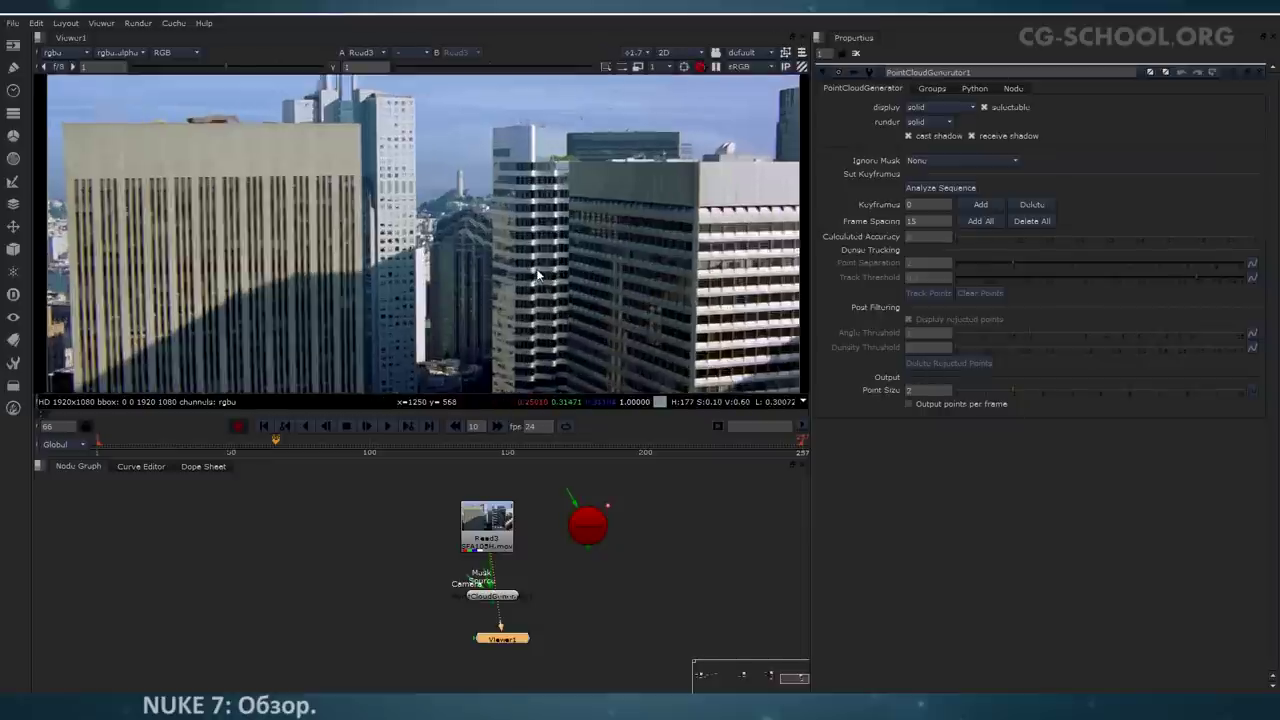
pyautogui.scroll(1, 616, 240)
pyautogui.scroll(-2, 513, 316)
pyautogui.moveTo(589, 525); pyautogui.dragTo(617, 541)
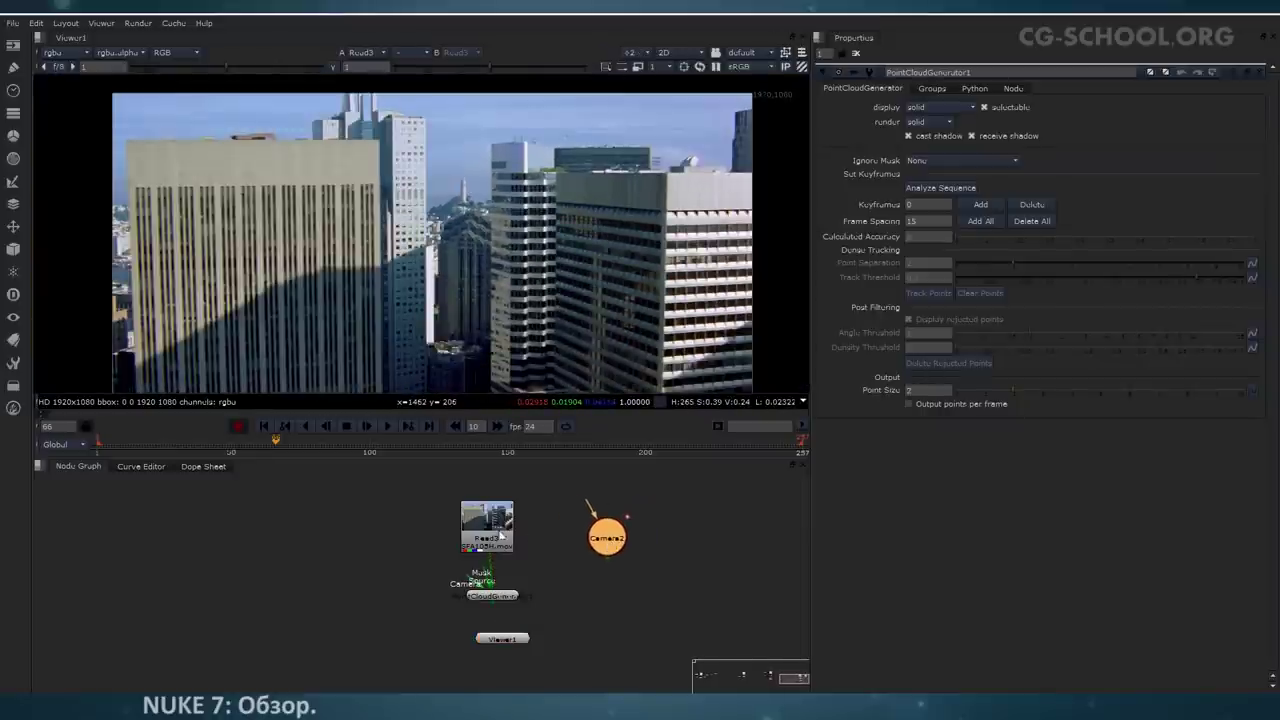
pyautogui.click(499, 533)
pyautogui.moveTo(524, 261); pyautogui.dragTo(510, 235, button='middle')
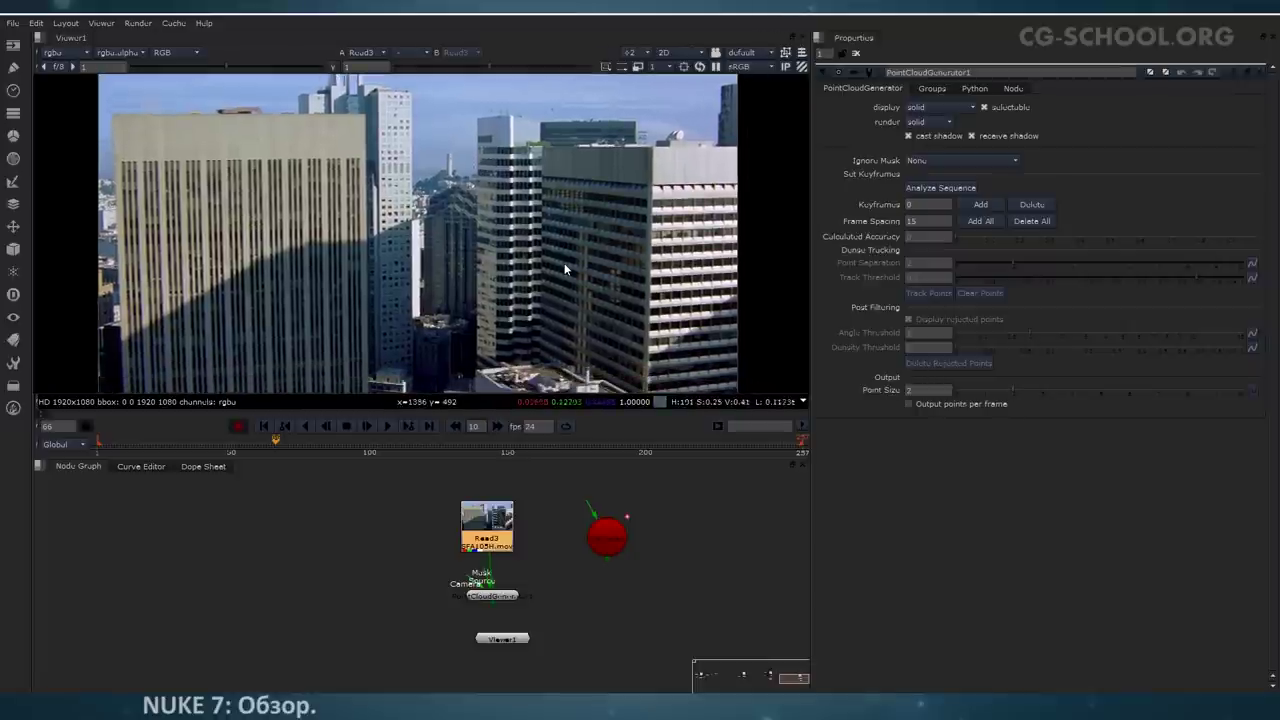
# Step: Connect the PointCloudGenerator's Camera input to Camera2 and align the node under Read3
pyautogui.moveTo(500, 599)
pyautogui.mouseDown()
pyautogui.moveTo(412, 599)
pyautogui.moveTo(489, 601)
pyautogui.mouseUp()
pyautogui.moveTo(667, 563); pyautogui.dragTo(607, 537)
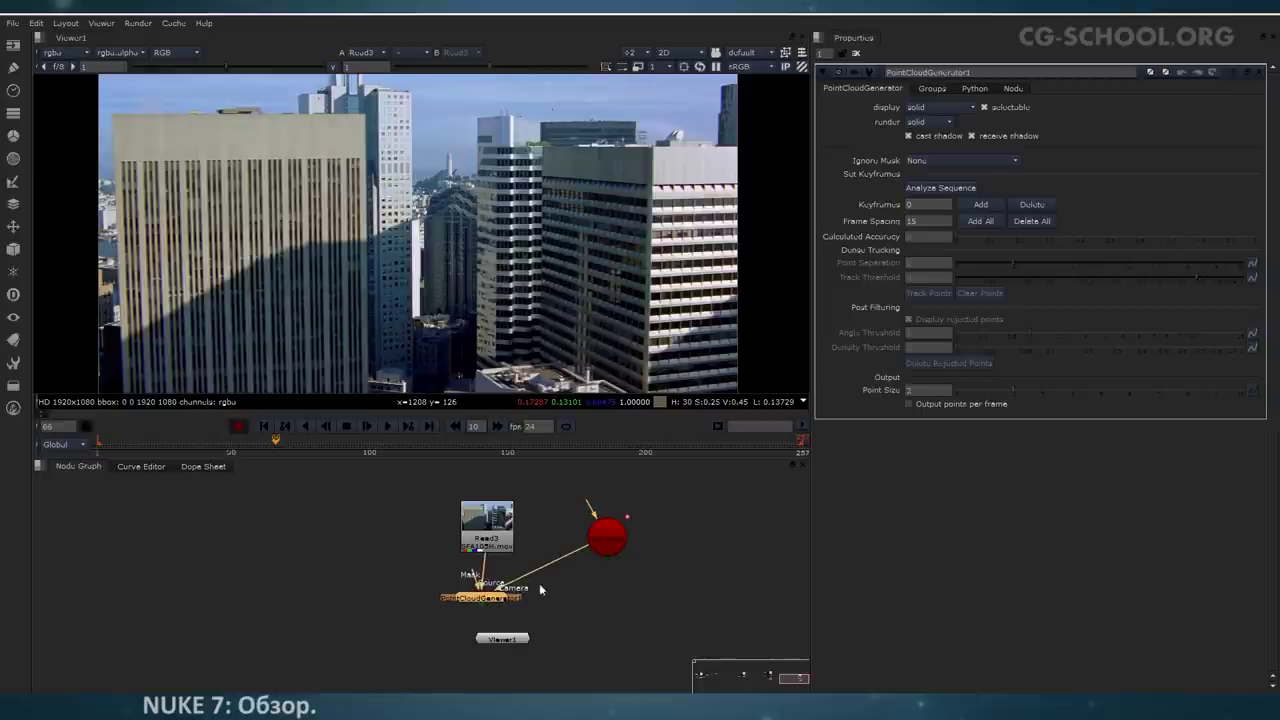
pyautogui.moveTo(485, 600); pyautogui.dragTo(491, 596)
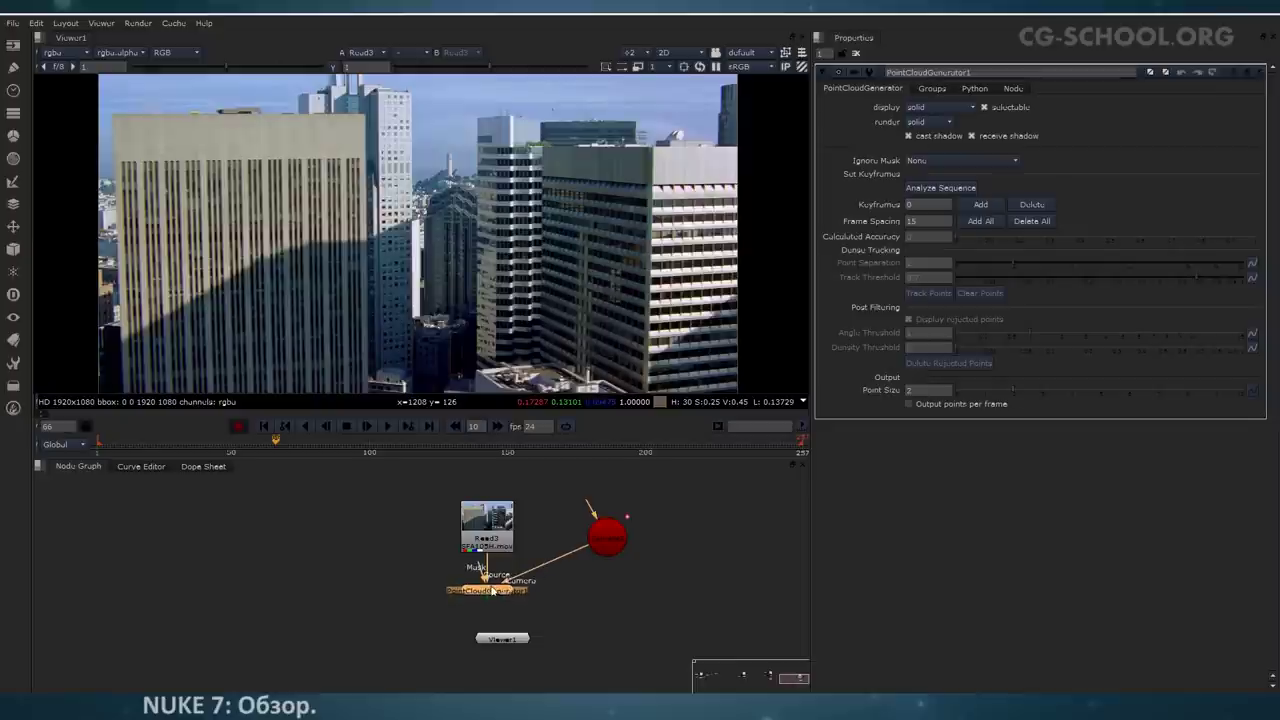
# Step: Copy the last frame value 510 from Read3's frame range and open the project settings
pyautogui.click(517, 520)
pyautogui.doubleClick(504, 525)
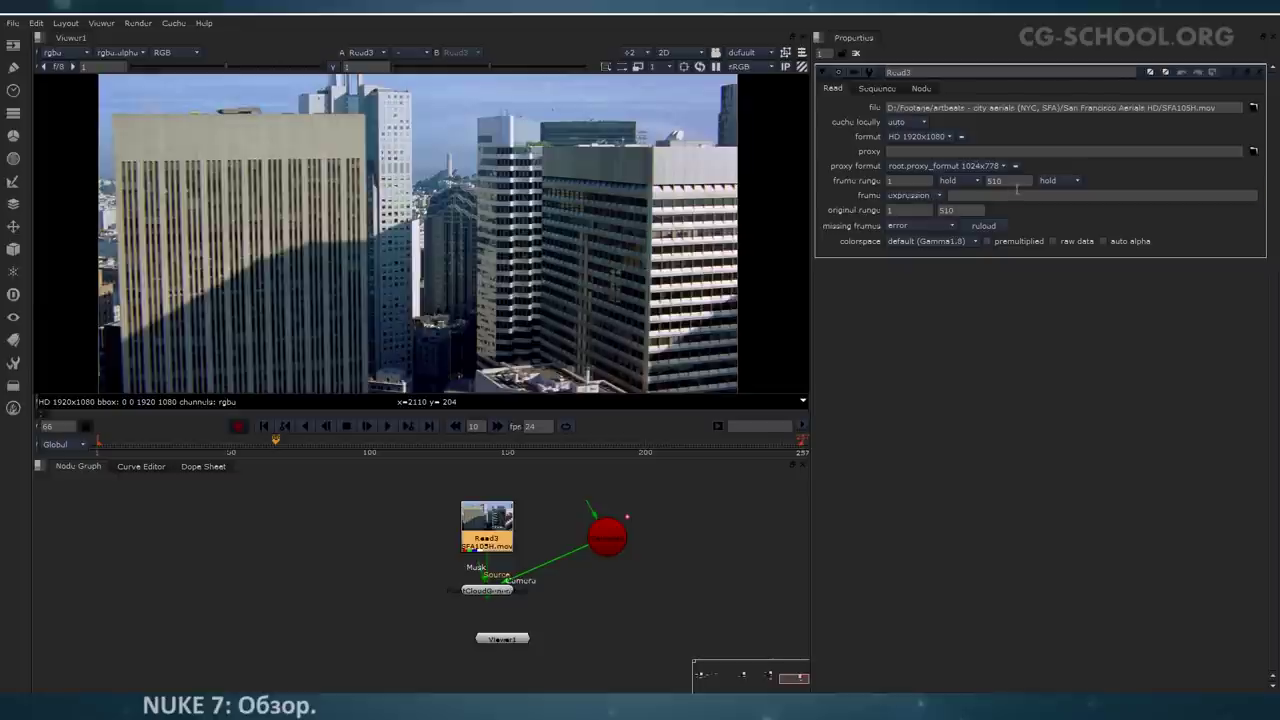
pyautogui.doubleClick(1008, 180)
pyautogui.hotkey('ctrl', 'c')
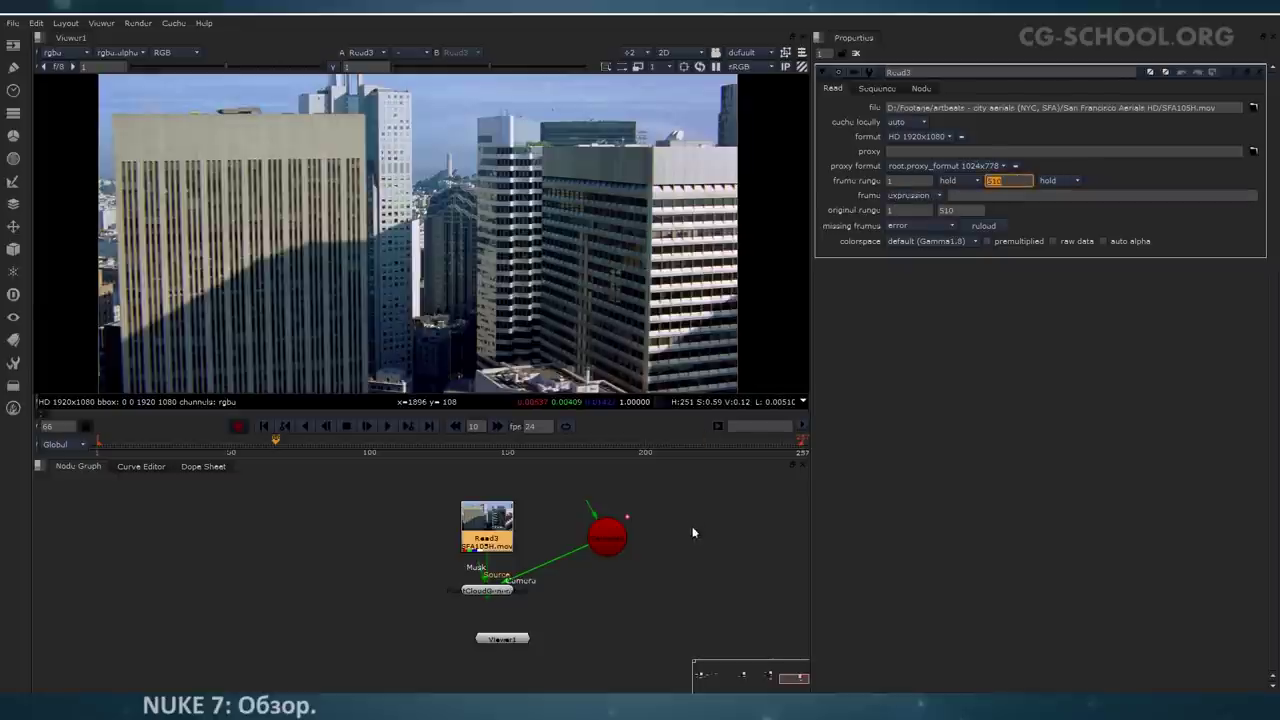
pyautogui.click(692, 532)
pyautogui.press('s')
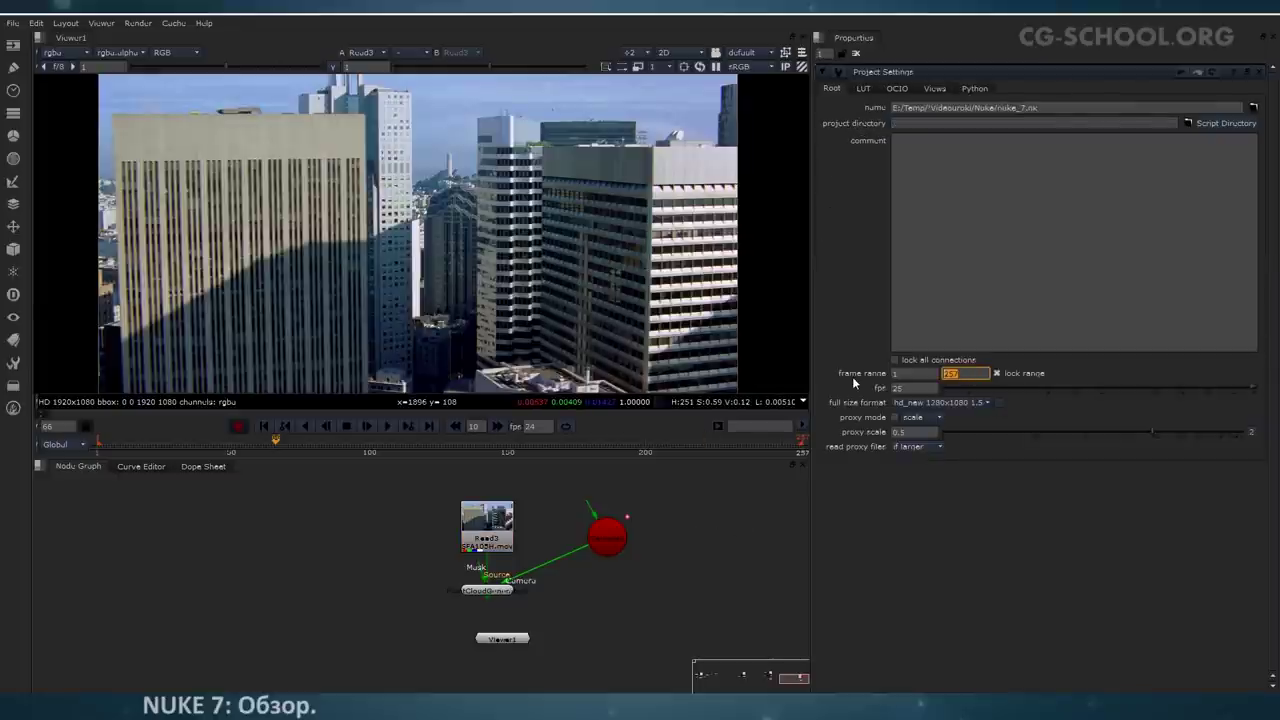
# Step: Set the end of the project's frame range to 510 and close the project settings
pyautogui.hotkey('ctrl', 'v')
pyautogui.press('Return')
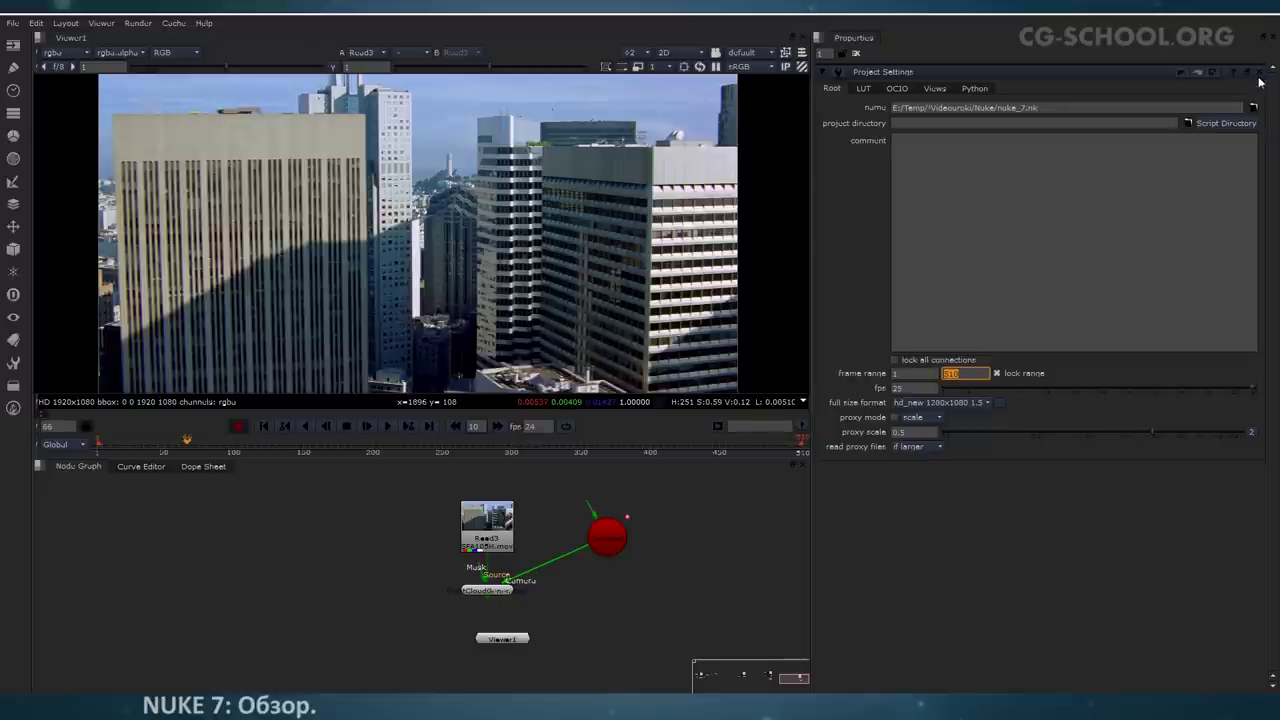
pyautogui.click(1258, 73)
# Step: Open the PointCloudGenerator node's properties and analyze the sequence to set its keyframes
pyautogui.doubleClick(490, 590)
pyautogui.press('1')
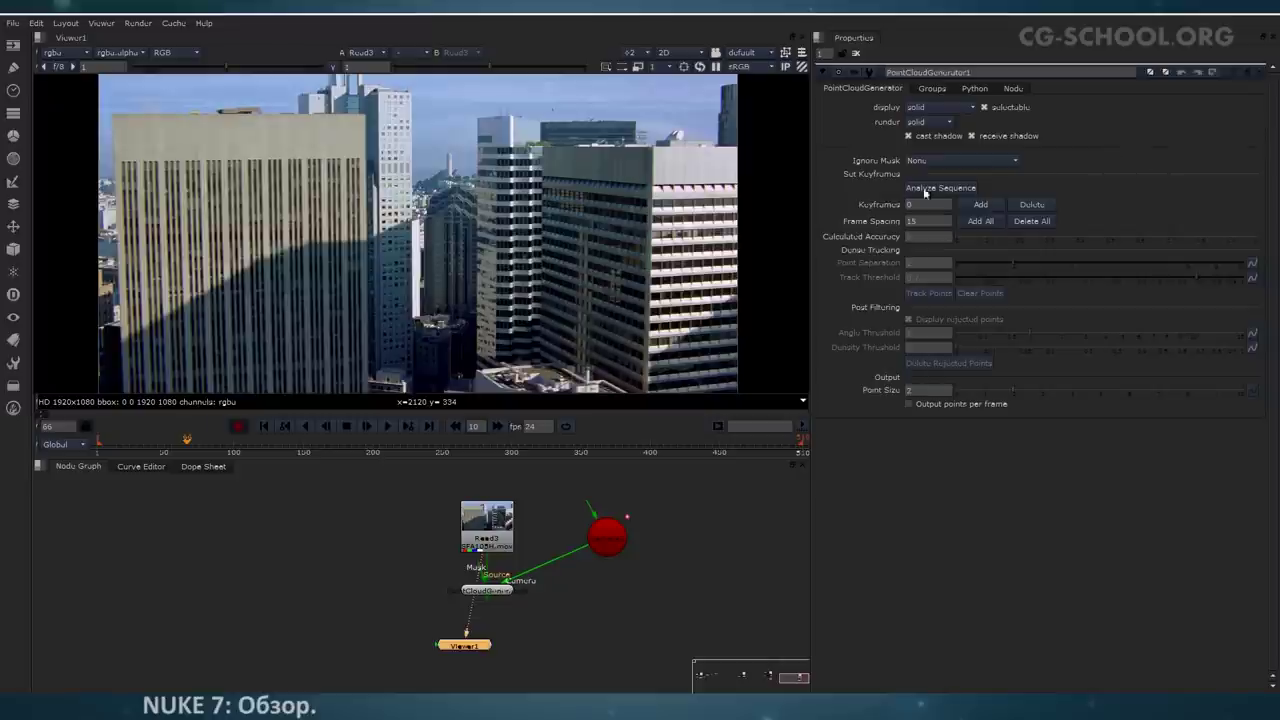
pyautogui.click(950, 189)
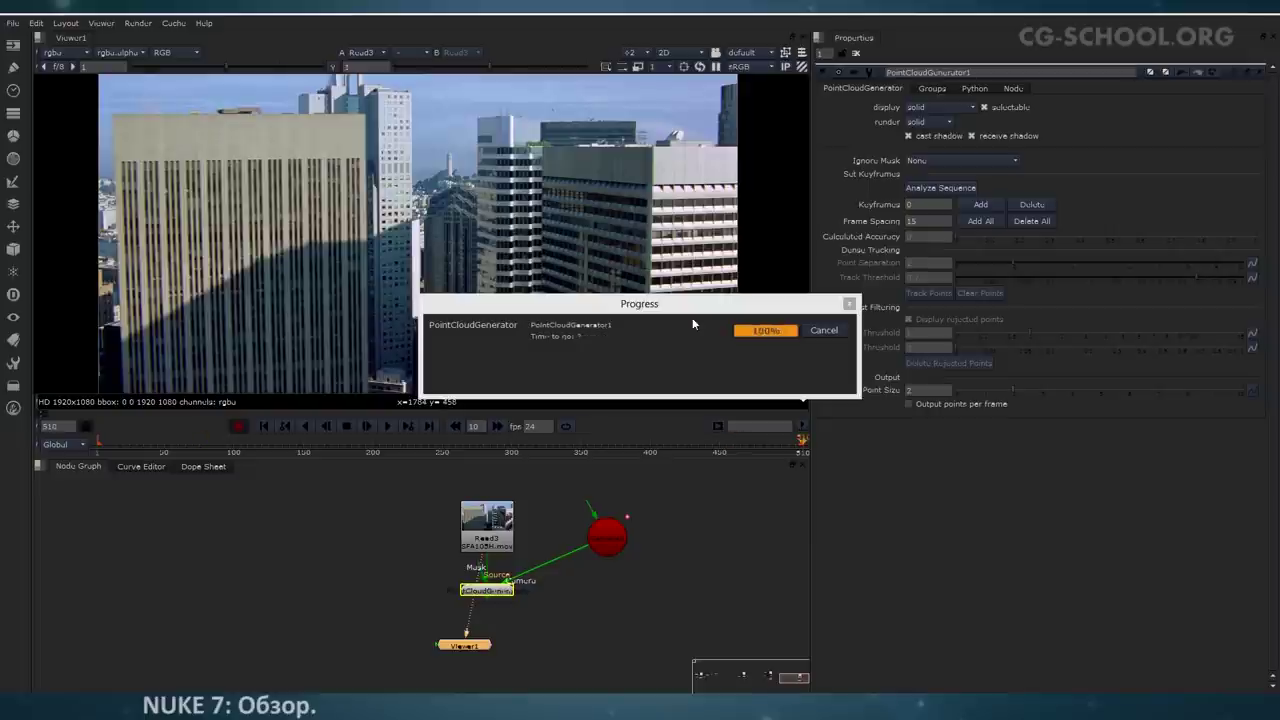
# Step: Scrub through the city footage and examine the building edges and facades up close
pyautogui.moveTo(596, 437); pyautogui.dragTo(130, 441)
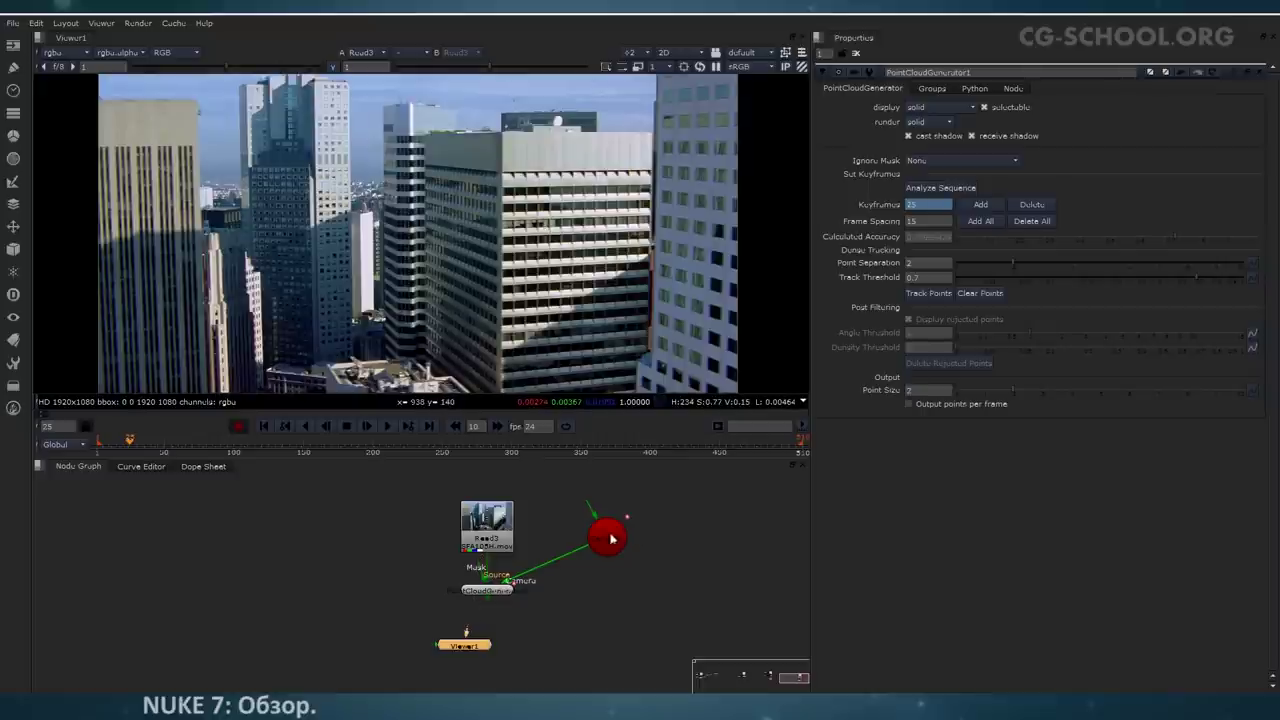
pyautogui.moveTo(612, 539); pyautogui.dragTo(624, 557)
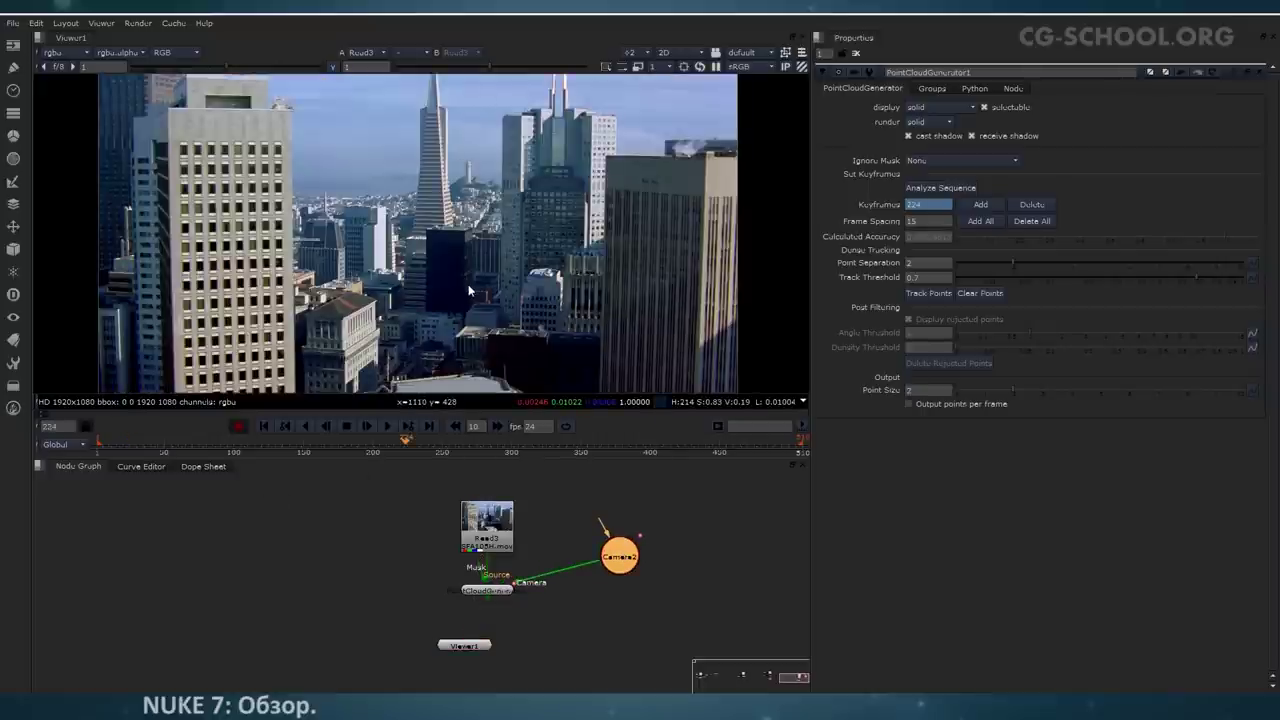
pyautogui.scroll(3, 508, 233)
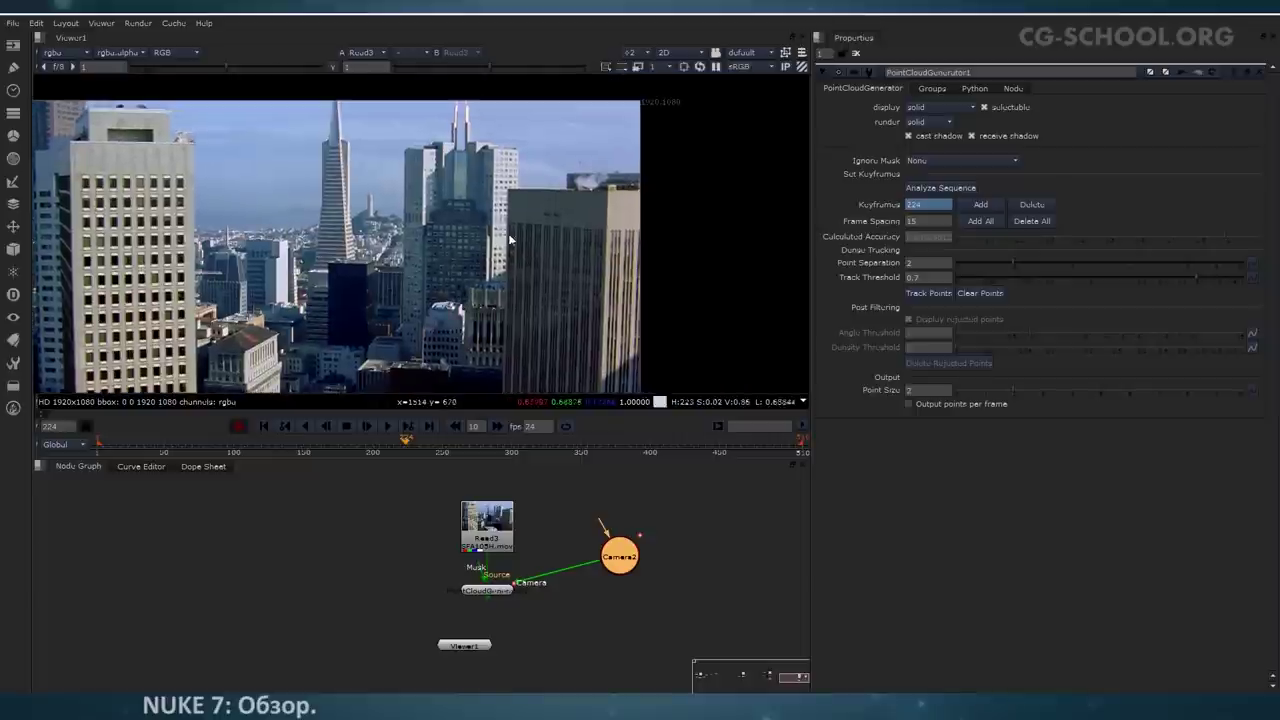
pyautogui.scroll(2, 512, 222)
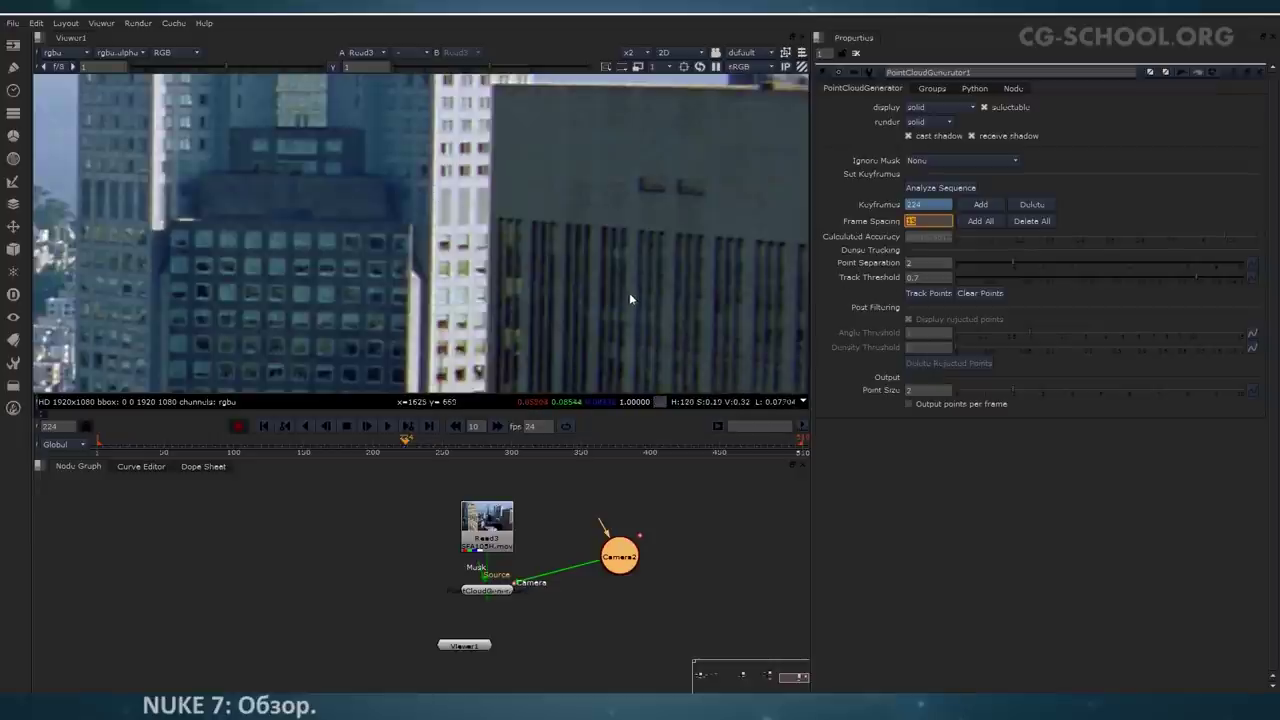
pyautogui.click(534, 212)
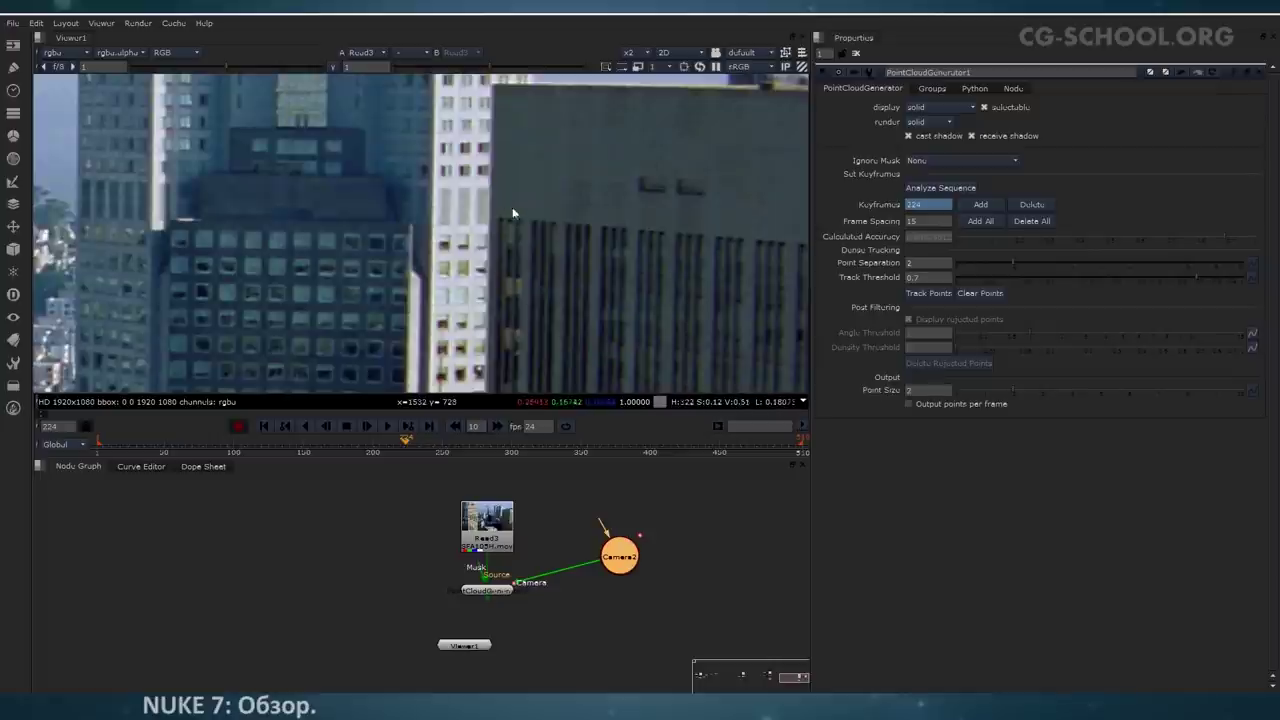
pyautogui.moveTo(620, 558); pyautogui.dragTo(618, 590)
pyautogui.moveTo(504, 193); pyautogui.dragTo(508, 213, button='middle')
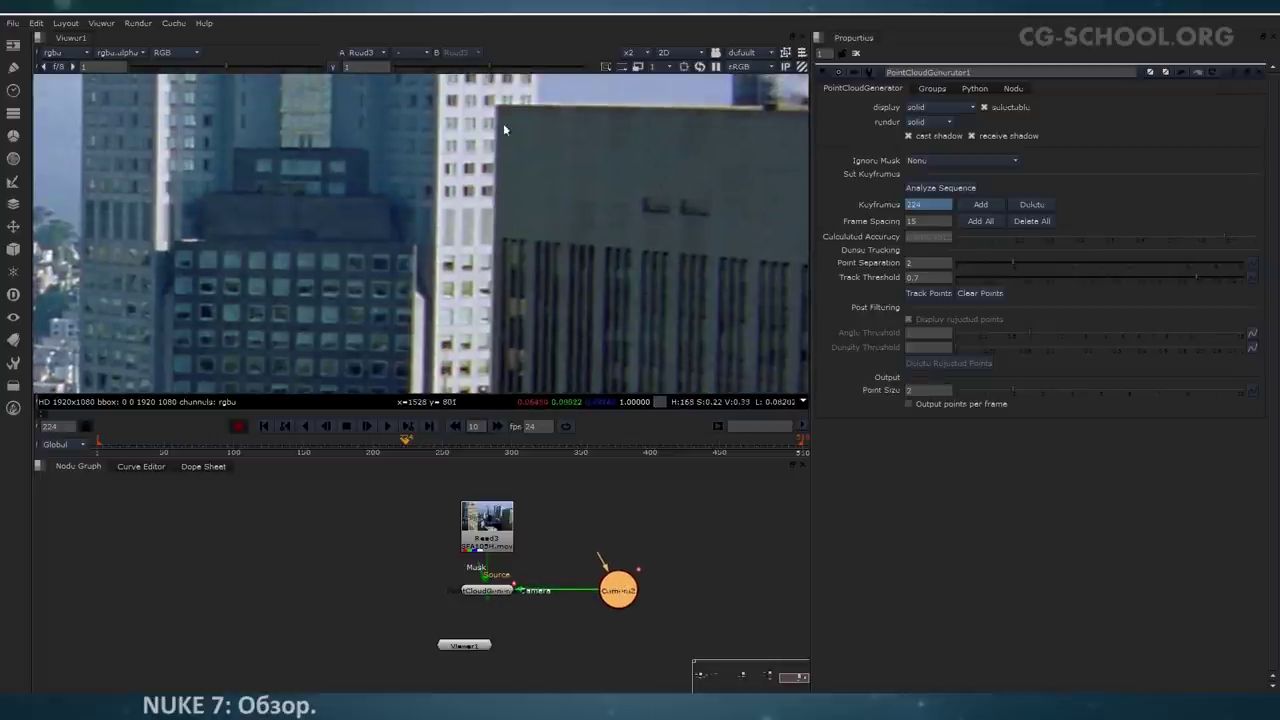
pyautogui.scroll(-5, 515, 222)
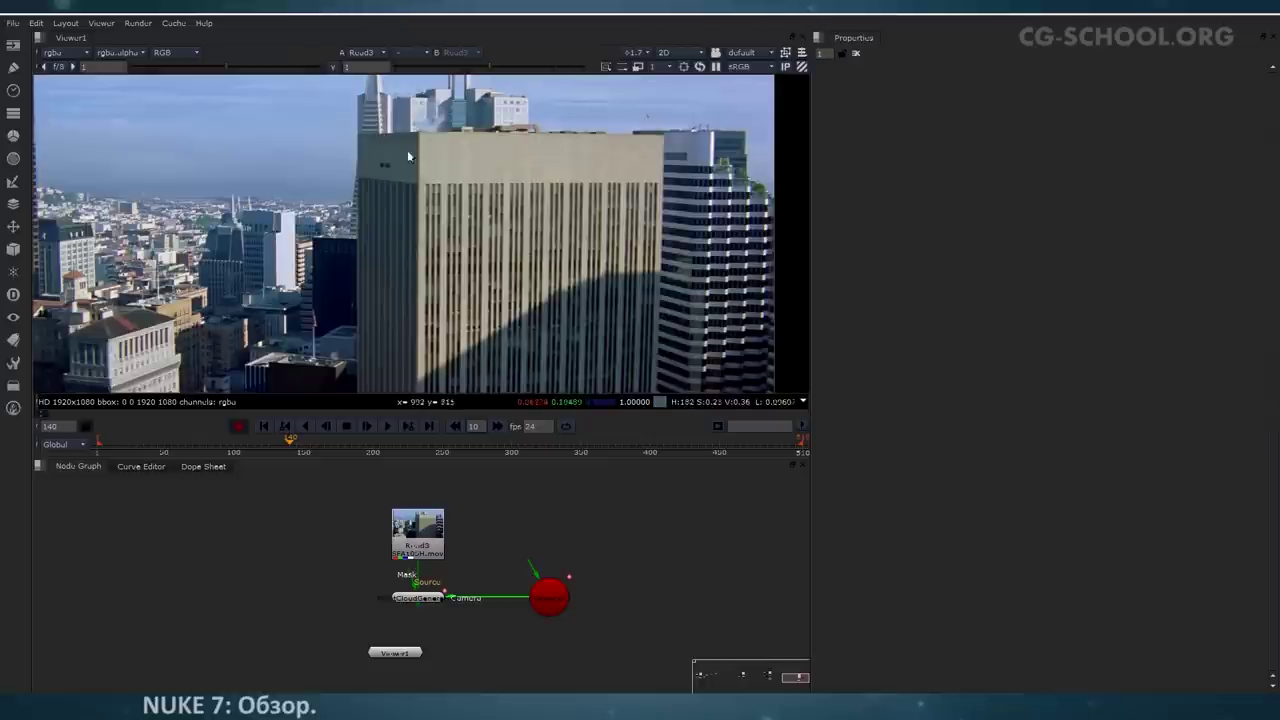
pyautogui.moveTo(437, 225); pyautogui.dragTo(421, 221, button='middle')
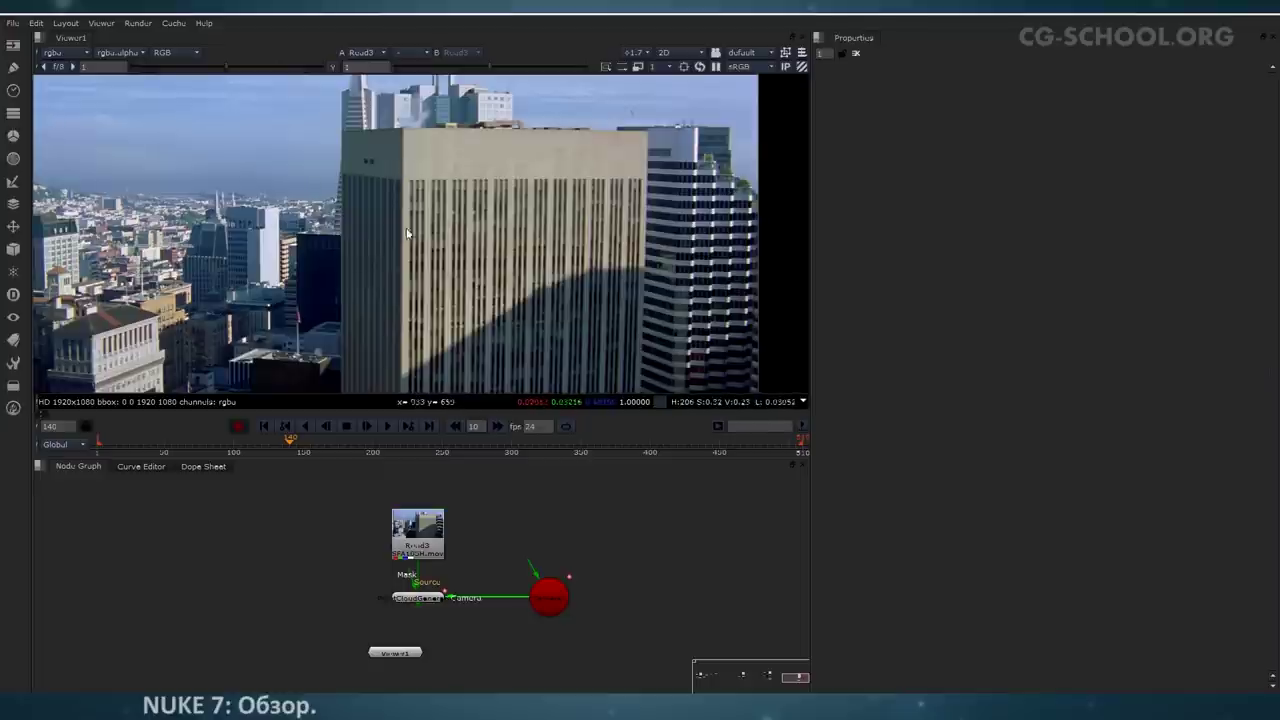
# Step: Reopen the PointCloudGenerator's properties and show the Read3 footage in the 2D viewer
pyautogui.click(430, 600)
pyautogui.press('1')
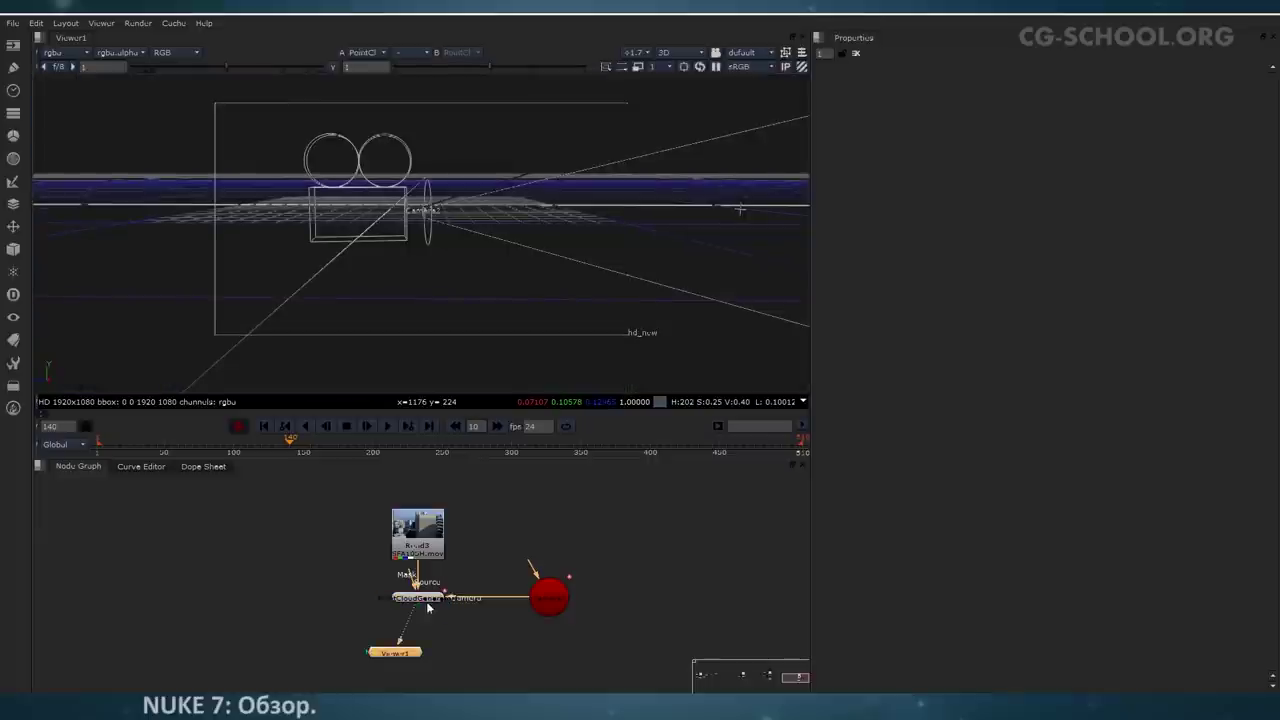
pyautogui.doubleClick(425, 598)
pyautogui.press('Tab')
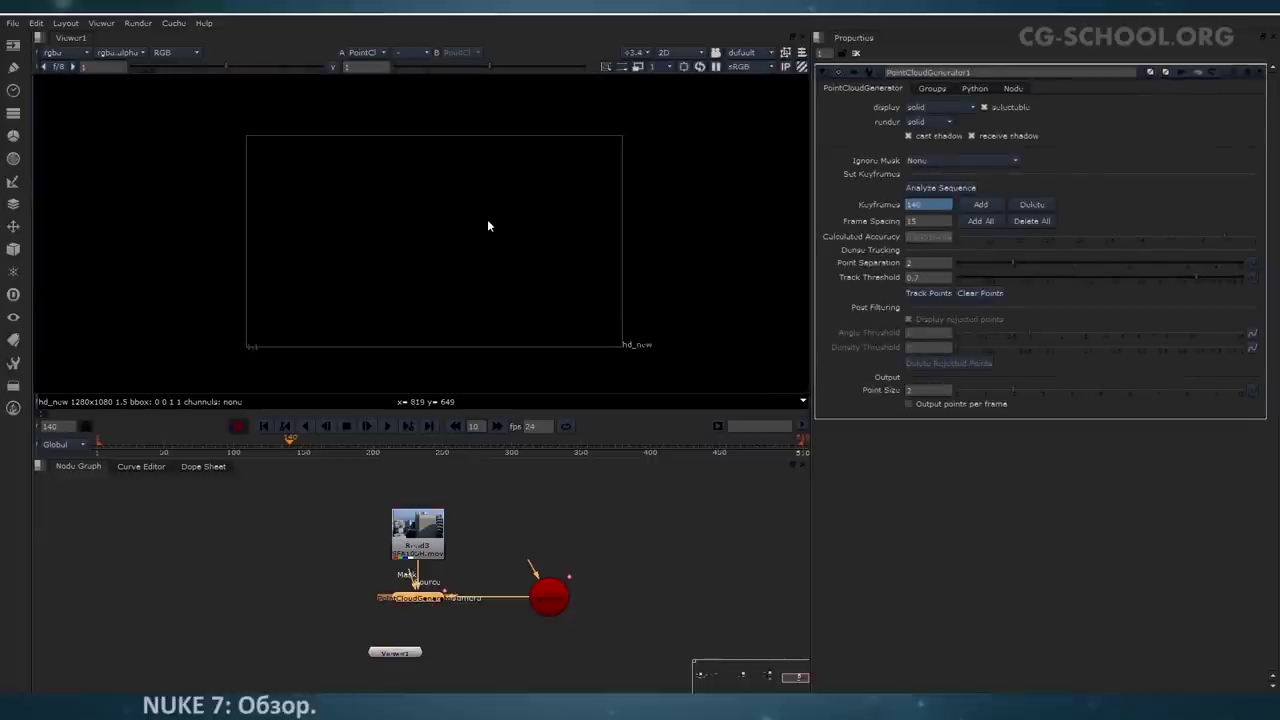
pyautogui.click(425, 556)
pyautogui.press('1')
pyautogui.scroll(3, 537, 266)
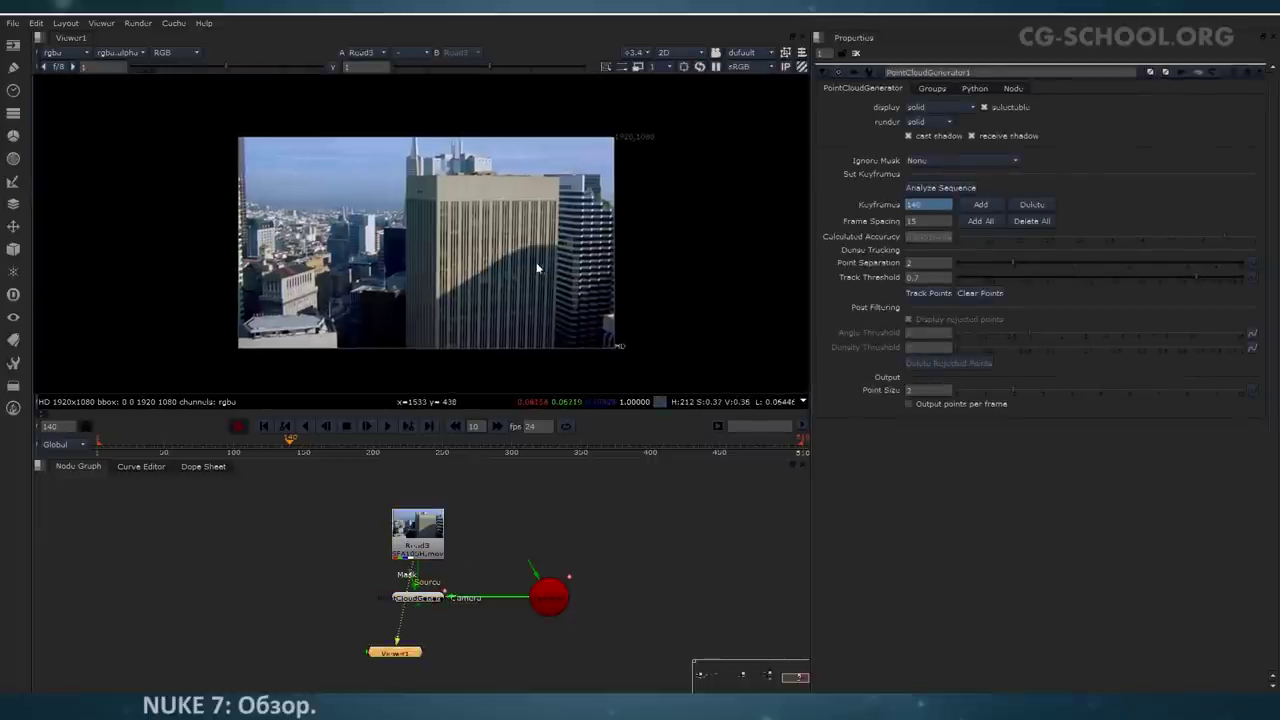
pyautogui.moveTo(510, 273); pyautogui.dragTo(590, 247, button='middle')
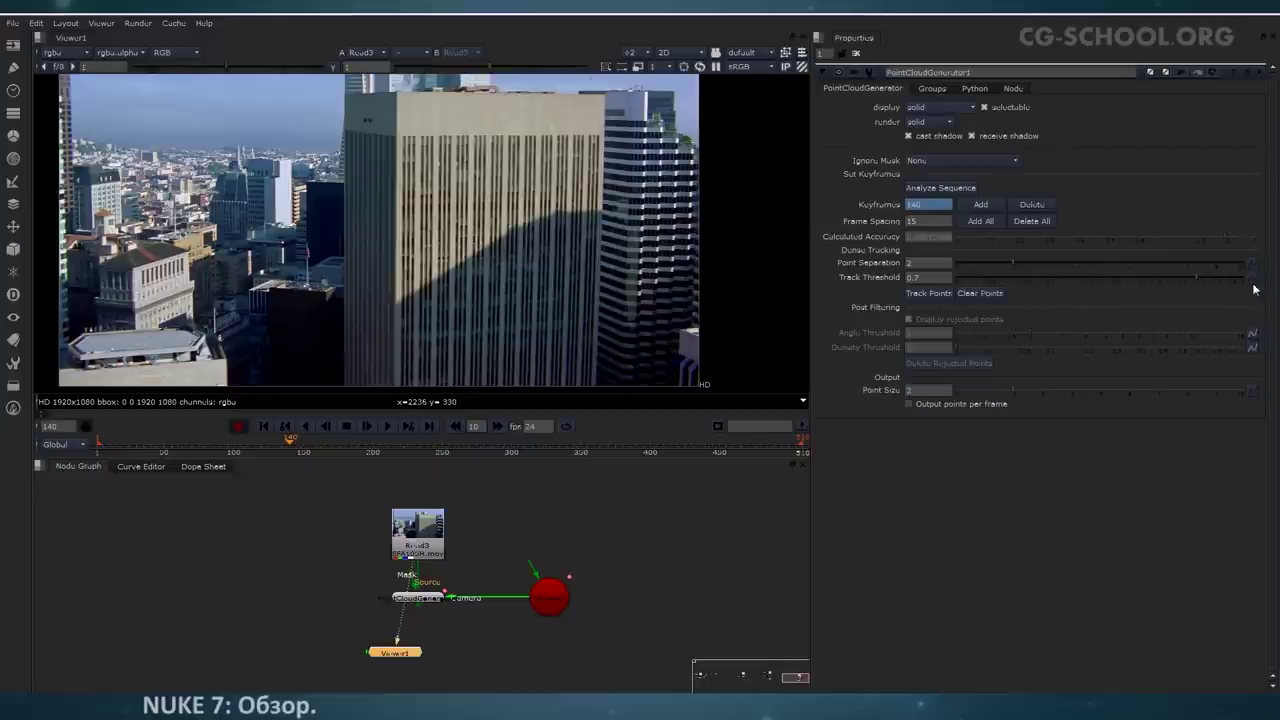
# Step: Track the PointCloudGenerator's dense points over the input frame range 1-510
pyautogui.click(929, 263)
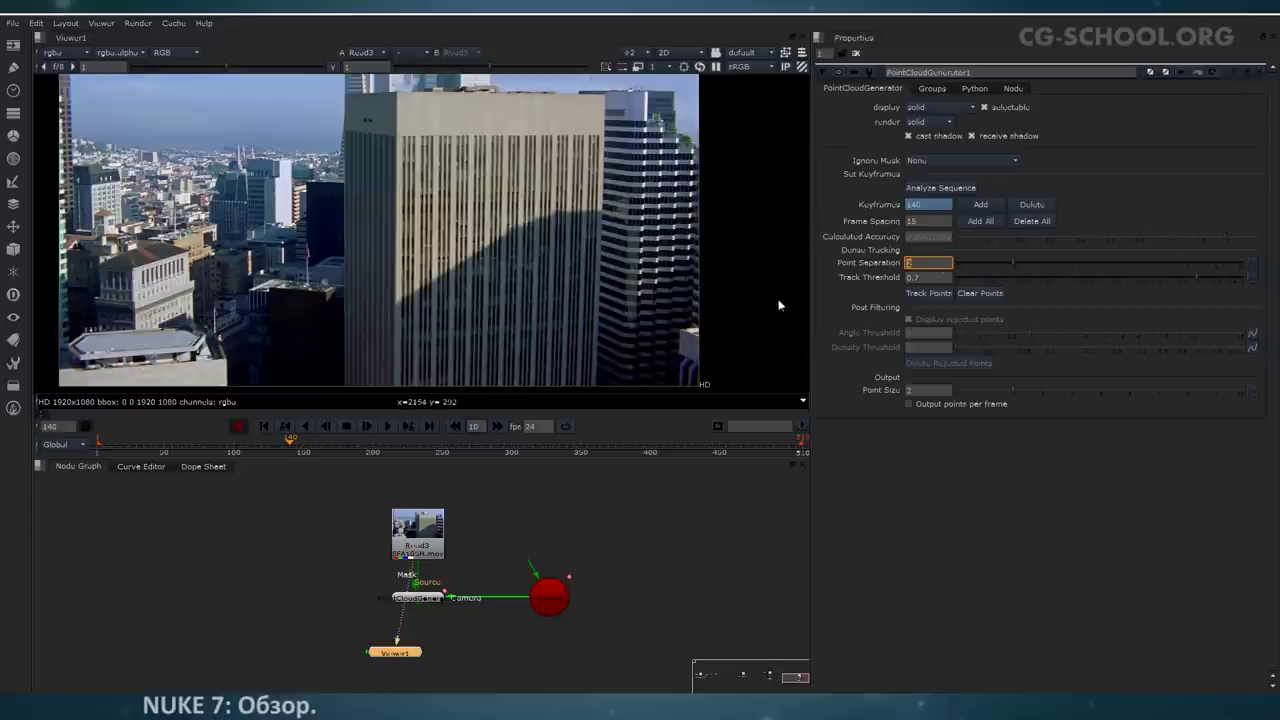
pyautogui.click(925, 294)
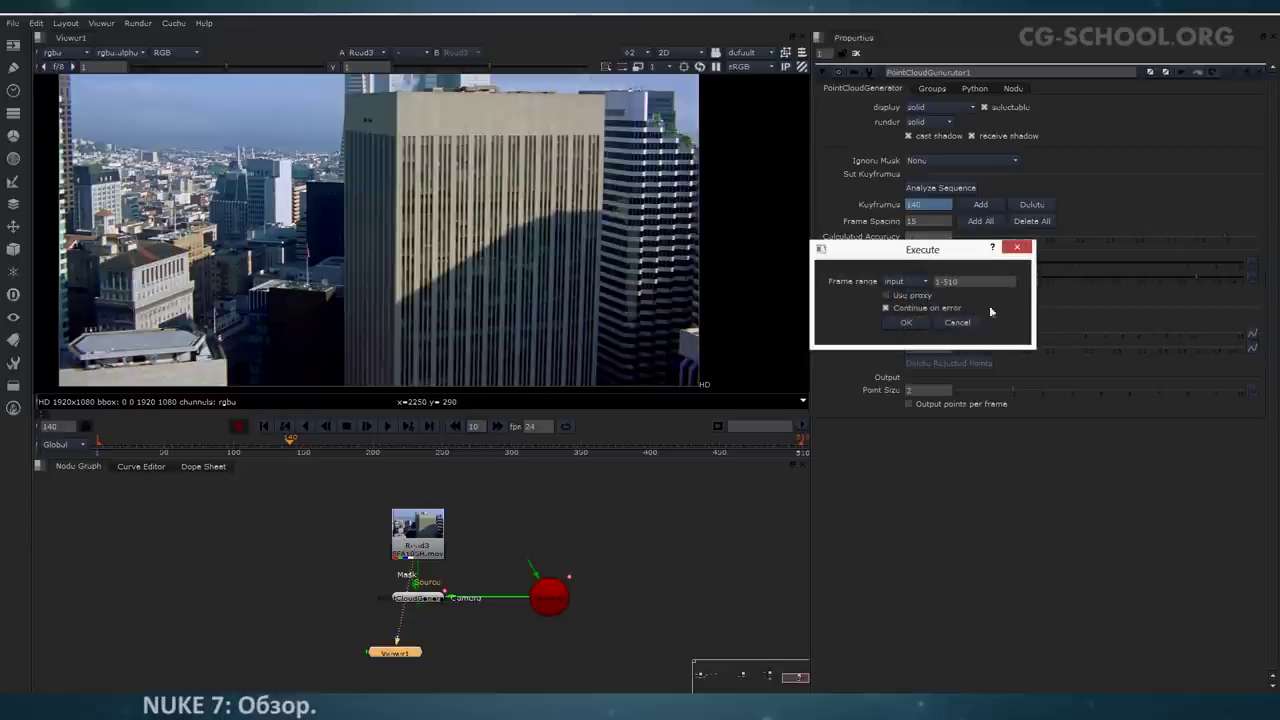
pyautogui.click(906, 323)
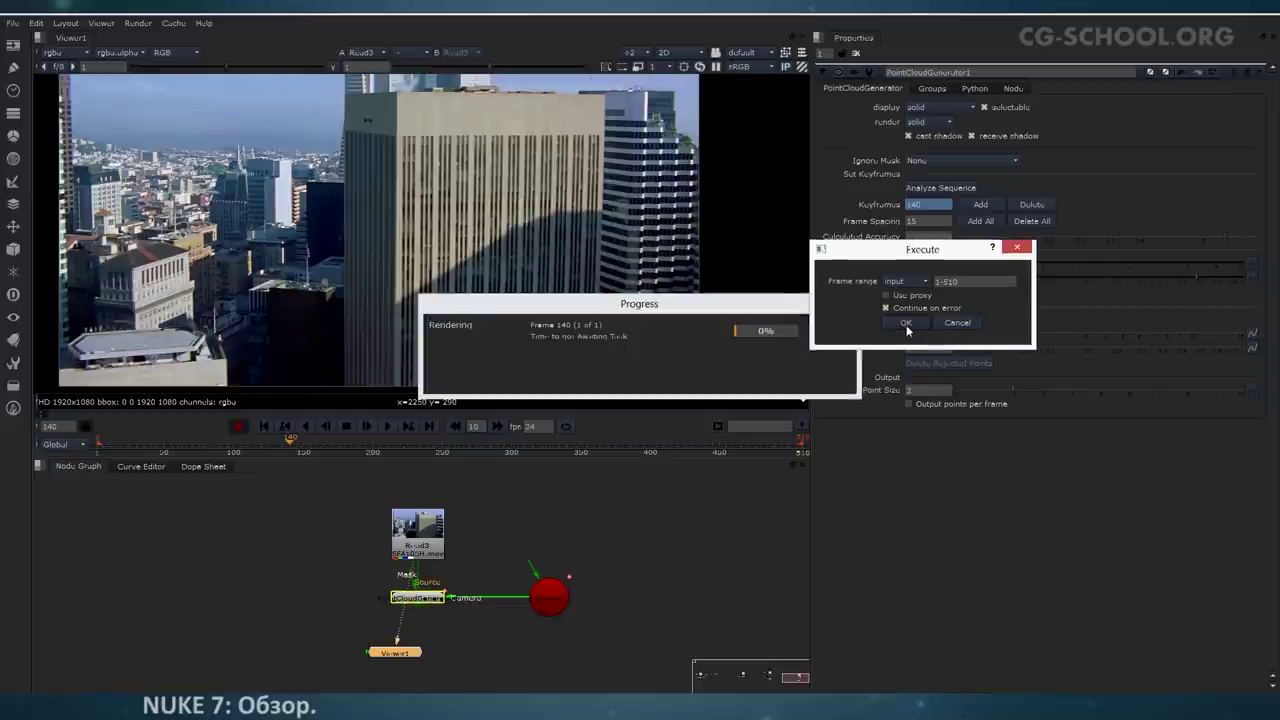
pyautogui.moveTo(783, 305); pyautogui.dragTo(645, 246)
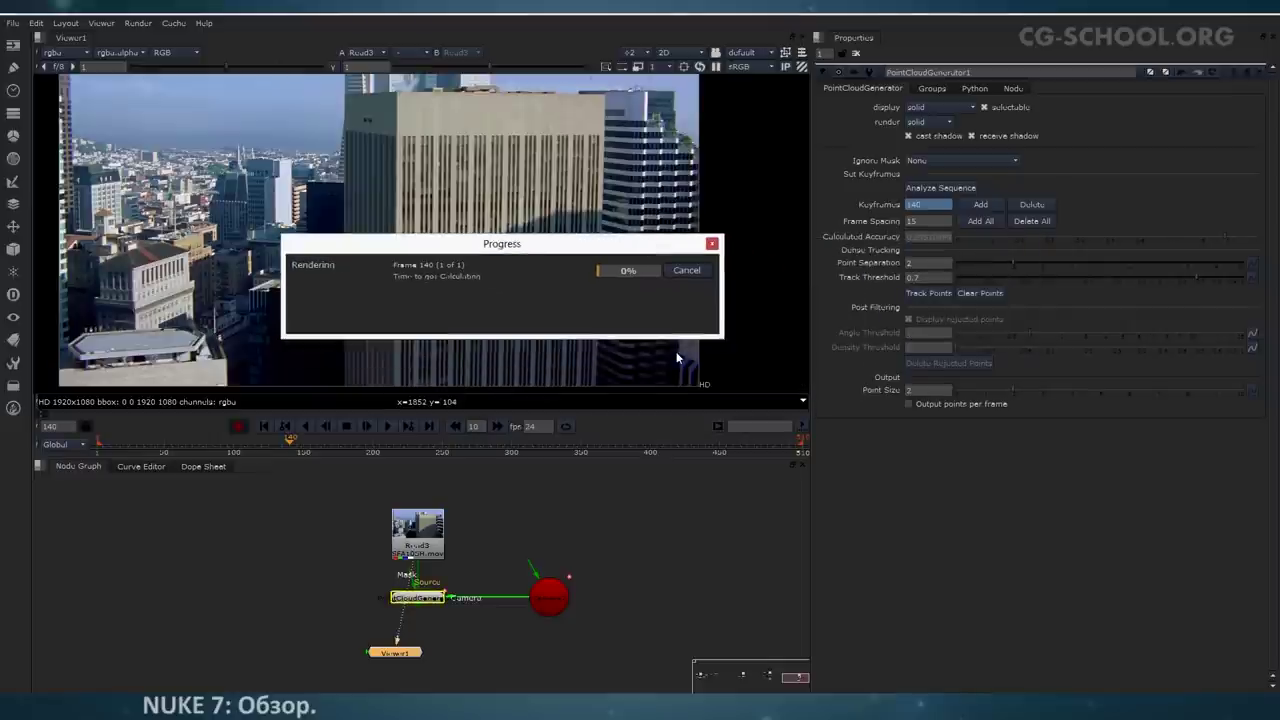
pyautogui.moveTo(521, 254); pyautogui.dragTo(491, 267)
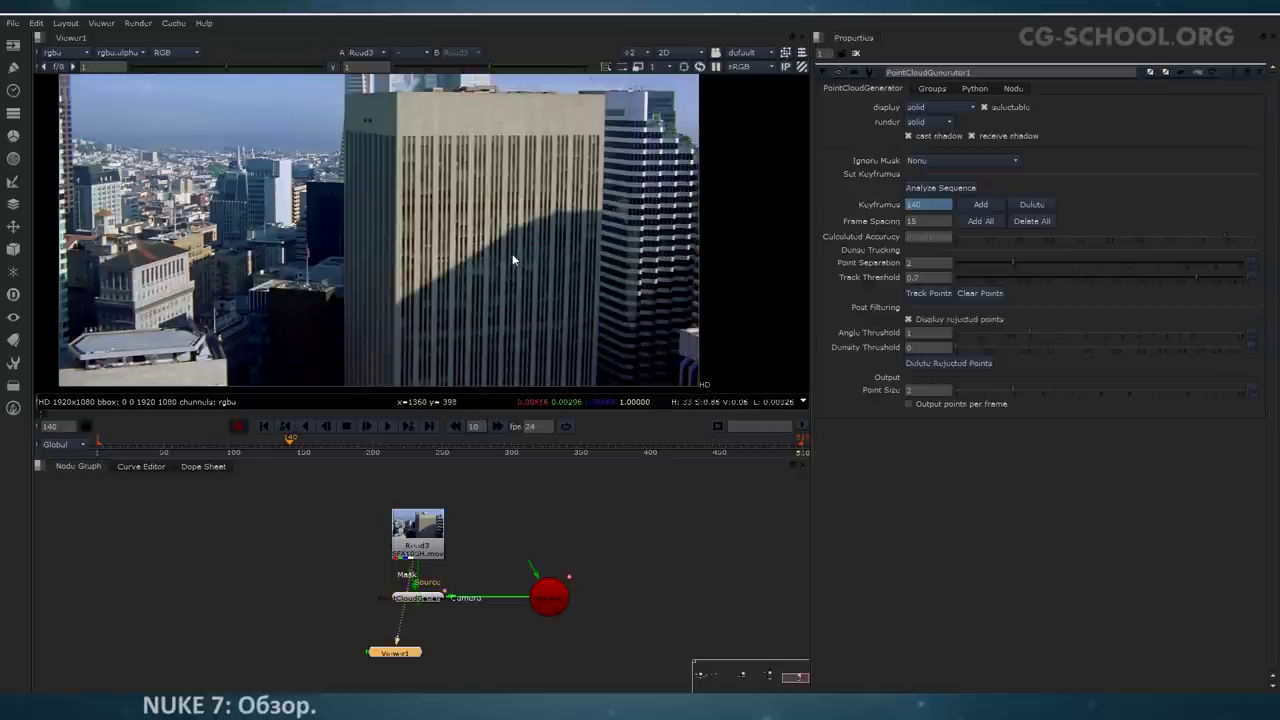
# Step: Switch the viewer to 3D and examine the tracked point cloud around the camera from several angles
pyautogui.press('Tab')
pyautogui.scroll(-3, 530, 255)
pyautogui.keyDown('ctrl'); pyautogui.moveTo(562, 275); pyautogui.dragTo(485, 272); pyautogui.keyUp('ctrl')
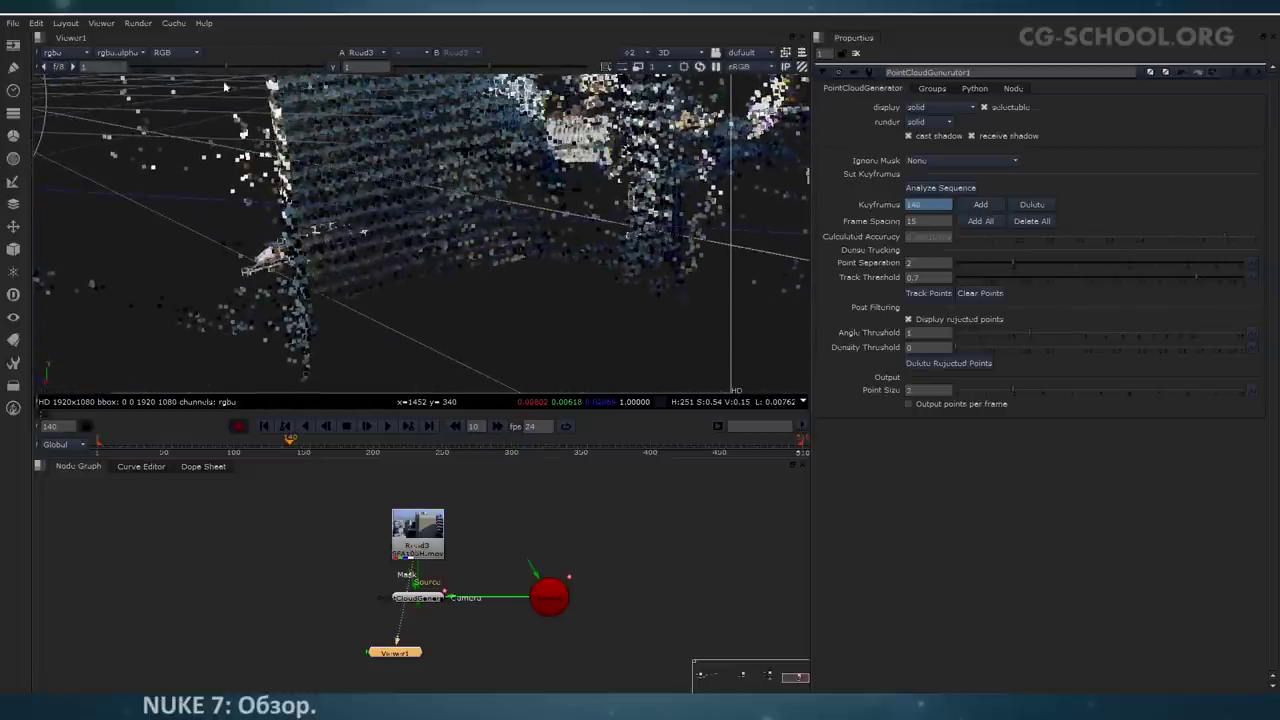
pyautogui.keyDown('ctrl'); pyautogui.moveTo(381, 213); pyautogui.dragTo(711, 259); pyautogui.keyUp('ctrl')
pyautogui.keyDown('ctrl'); pyautogui.moveTo(418, 195); pyautogui.dragTo(485, 279); pyautogui.keyUp('ctrl')
pyautogui.scroll(-8, 487, 272)
pyautogui.moveTo(530, 272); pyautogui.dragTo(427, 211, button='middle')
pyautogui.keyDown('ctrl'); pyautogui.moveTo(427, 215); pyautogui.dragTo(4, 275); pyautogui.keyUp('ctrl')
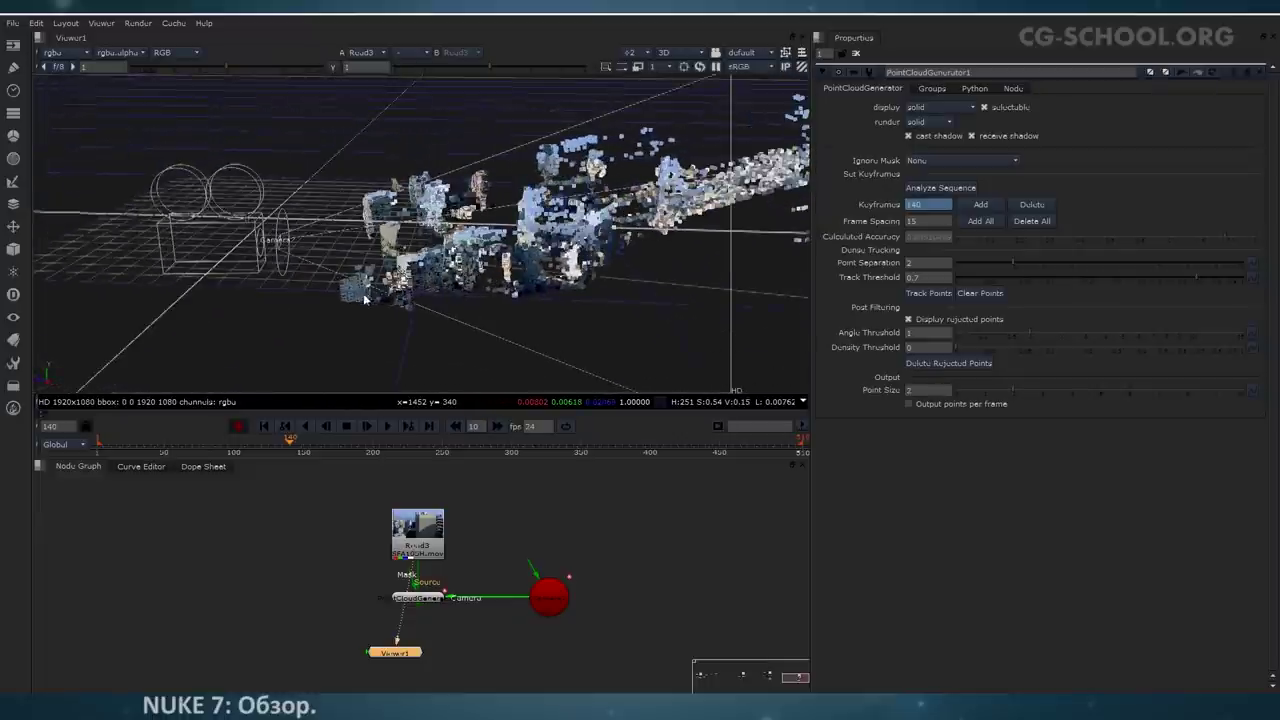
pyautogui.click(18, 253)
pyautogui.moveTo(89, 268)
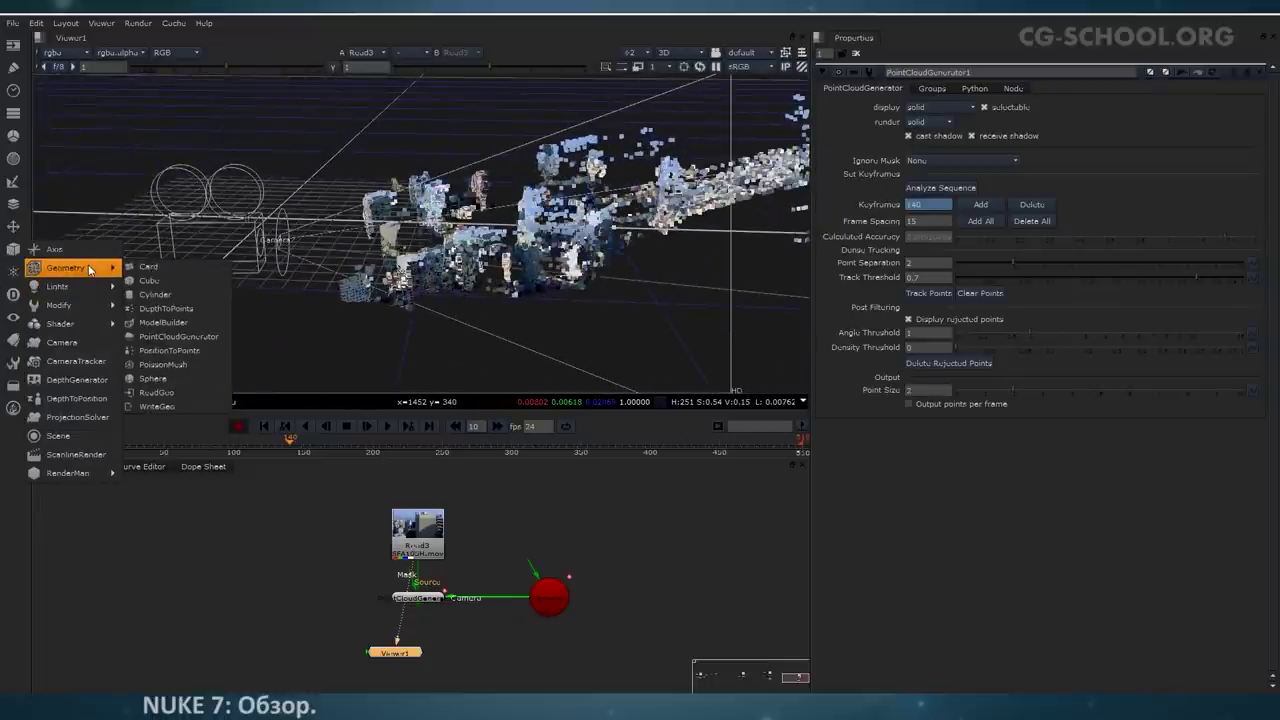
pyautogui.click(170, 351)
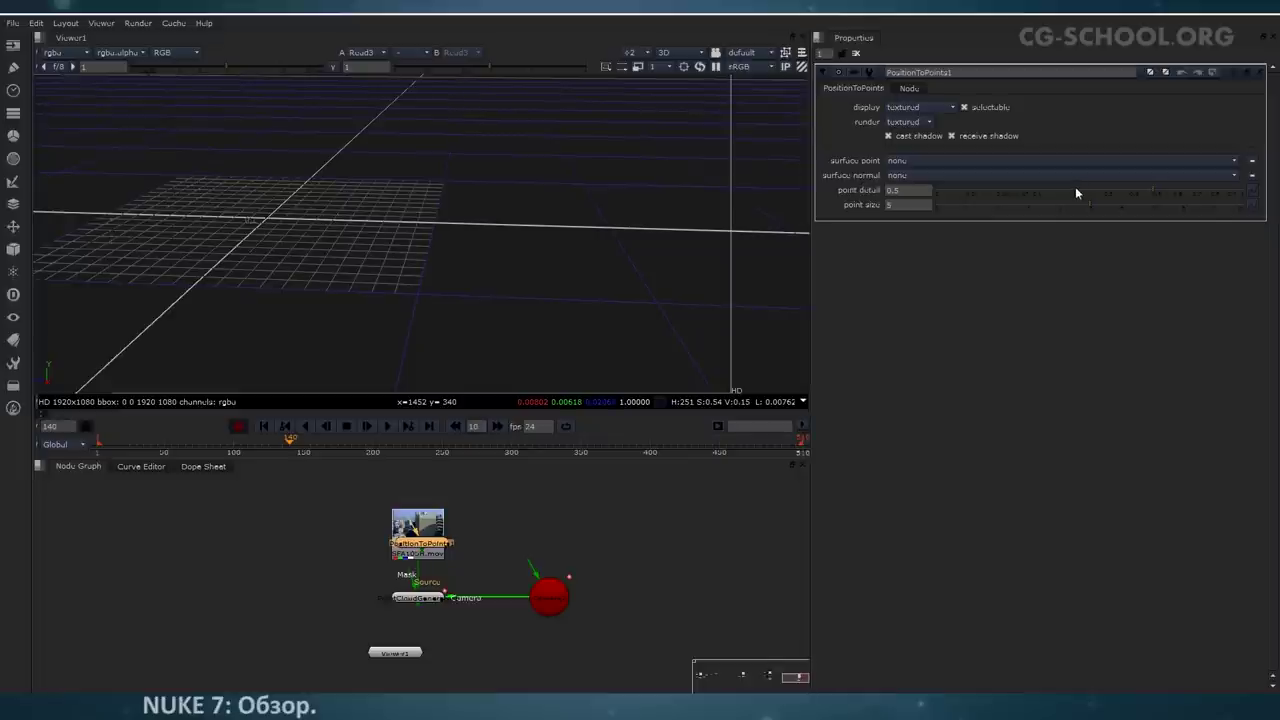
pyautogui.click(1259, 72)
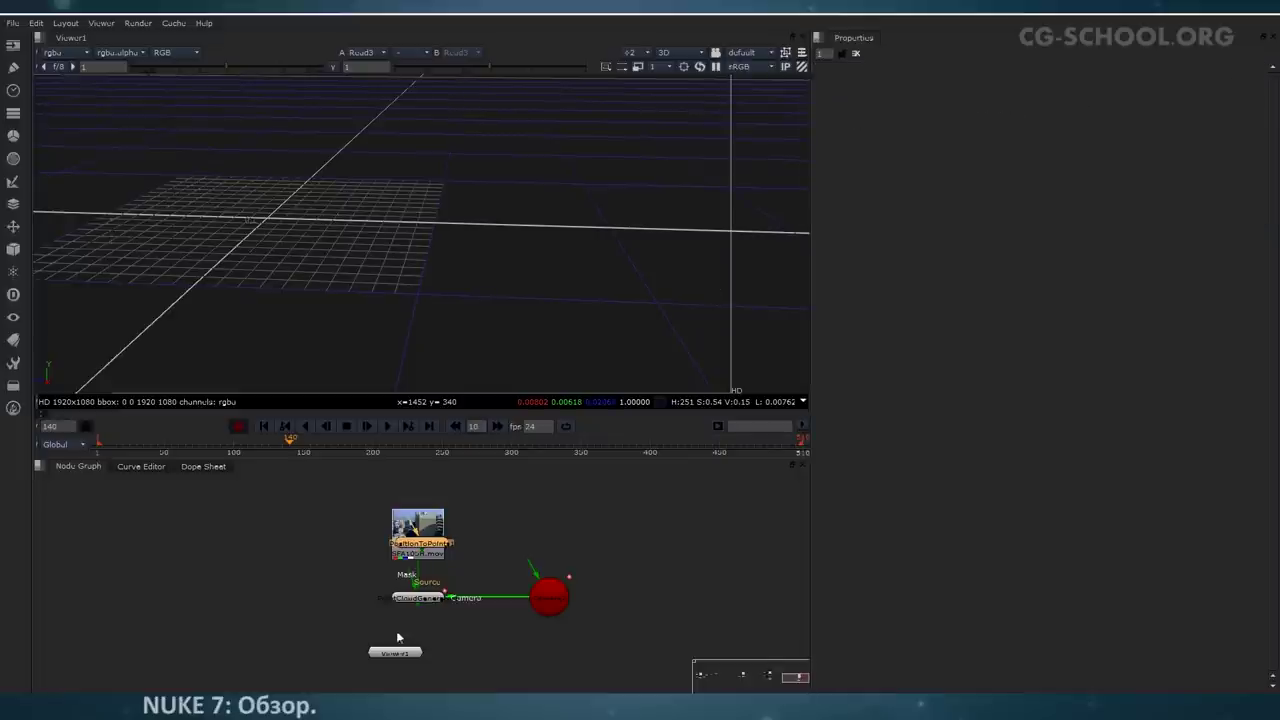
pyautogui.click(425, 599)
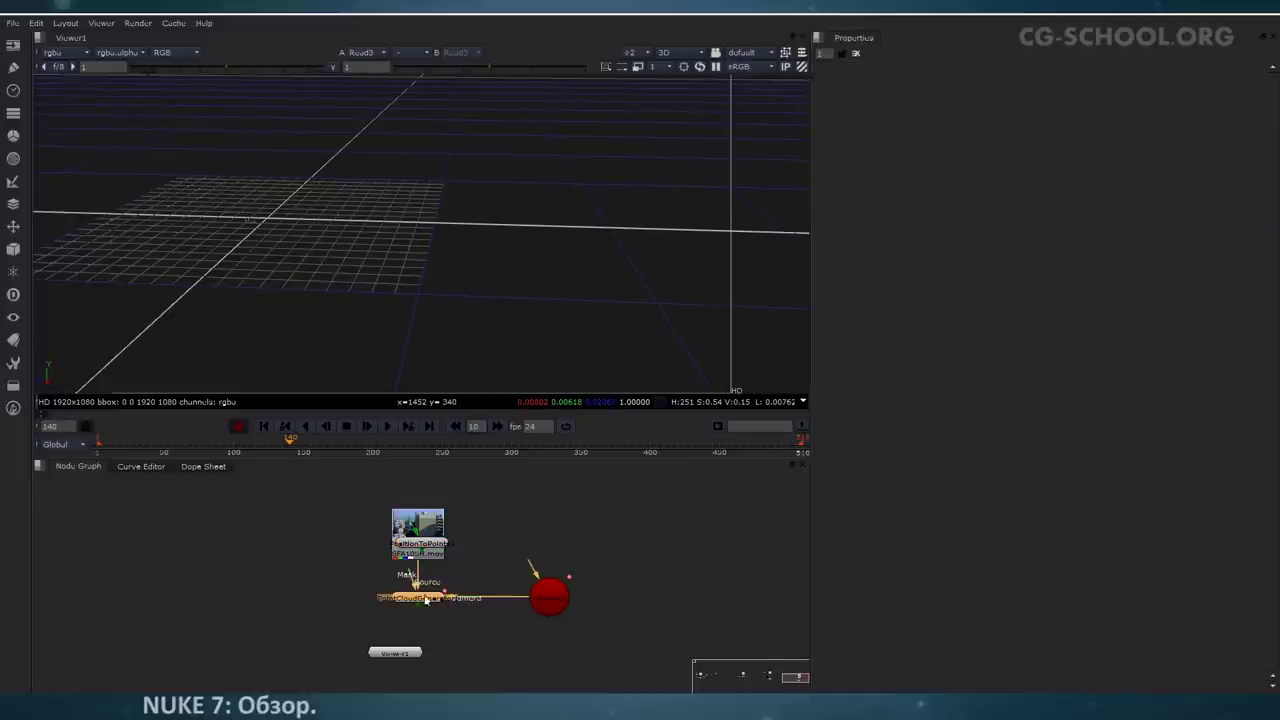
pyautogui.doubleClick(426, 600)
pyautogui.keyDown('ctrl'); pyautogui.moveTo(482, 312); pyautogui.dragTo(565, 255); pyautogui.keyUp('ctrl')
pyautogui.moveTo(435, 541); pyautogui.dragTo(297, 546)
pyautogui.press('Delete')
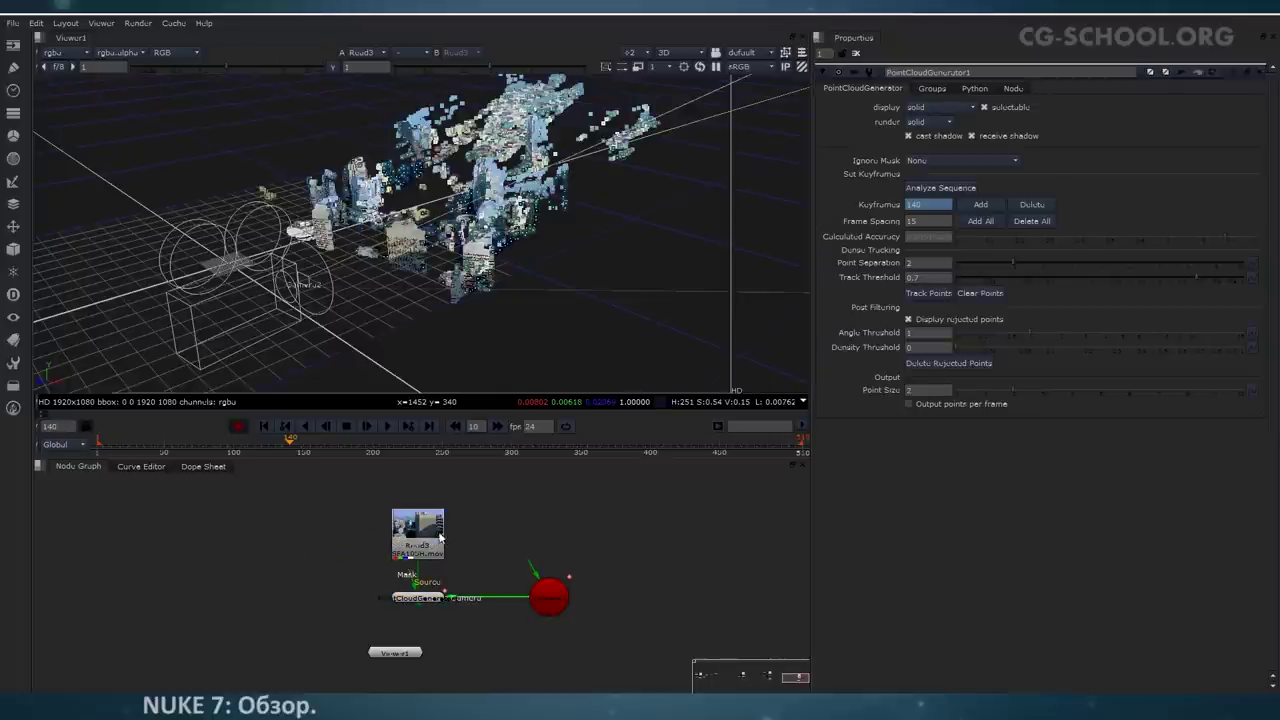
# Step: Connect the viewer to the PointCloudGenerator and examine the reconstructed building walls in 3D
pyautogui.click(440, 538)
pyautogui.press('1')
pyautogui.click(421, 600)
pyautogui.press('1')
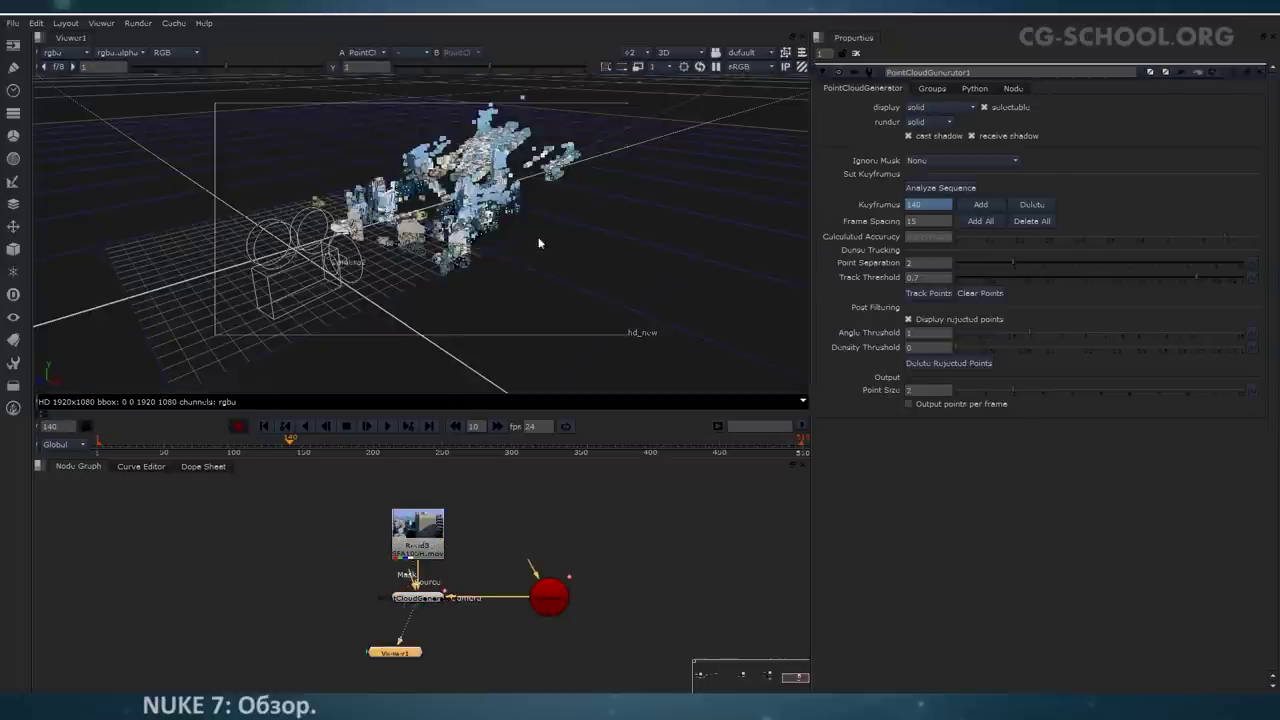
pyautogui.keyDown('ctrl'); pyautogui.moveTo(483, 267); pyautogui.dragTo(506, 282); pyautogui.keyUp('ctrl')
pyautogui.scroll(5, 469, 316)
pyautogui.moveTo(506, 282); pyautogui.dragTo(467, 197, button='middle')
pyautogui.moveTo(555, 313); pyautogui.dragTo(370, 200, button='middle')
pyautogui.keyDown('ctrl'); pyautogui.moveTo(371, 200); pyautogui.dragTo(380, 310); pyautogui.keyUp('ctrl')
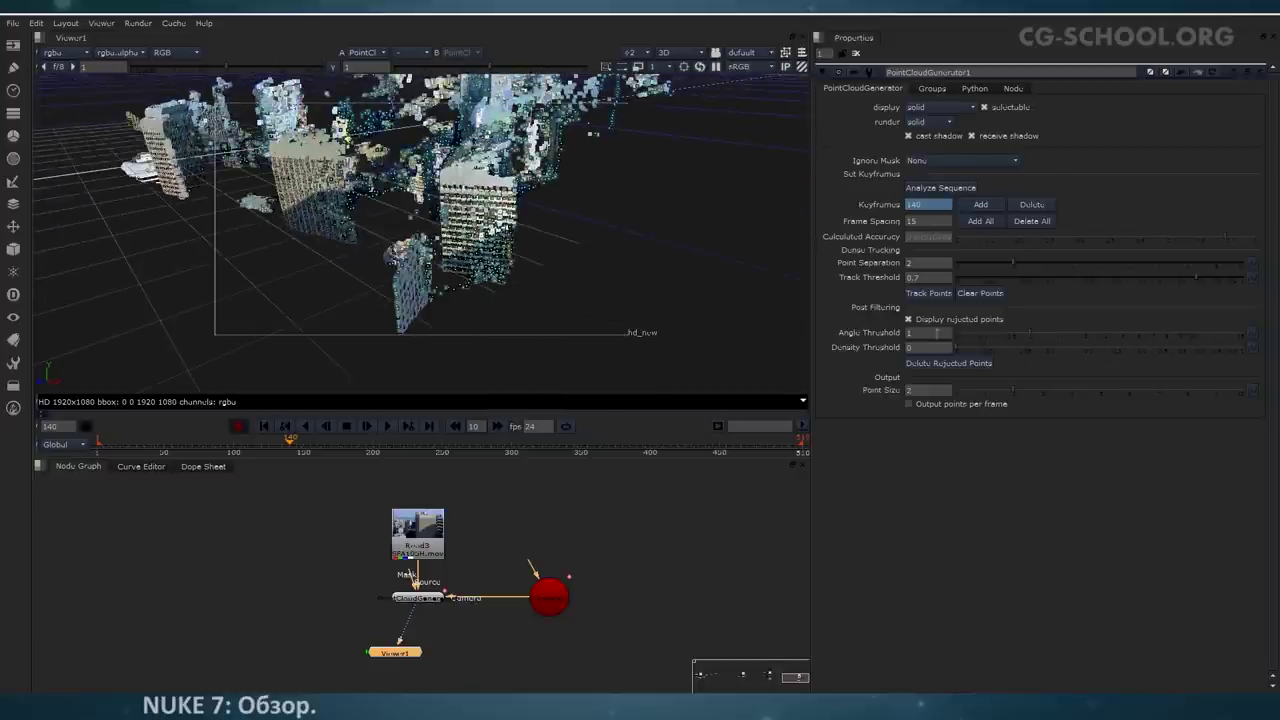
pyautogui.keyDown('ctrl'); pyautogui.moveTo(536, 330); pyautogui.dragTo(436, 298); pyautogui.keyUp('ctrl')
# Step: Try outputting the points per frame, check them at frame 102, and turn the option off again
pyautogui.click(909, 404)
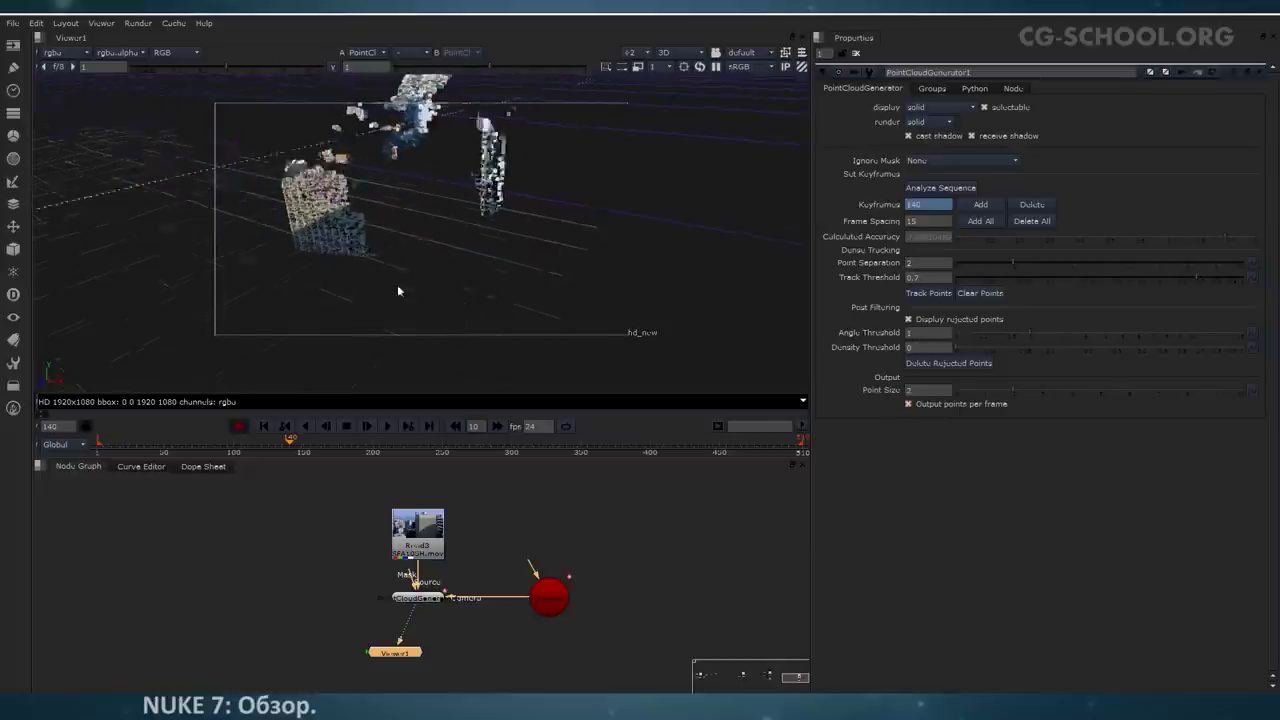
pyautogui.click(240, 451)
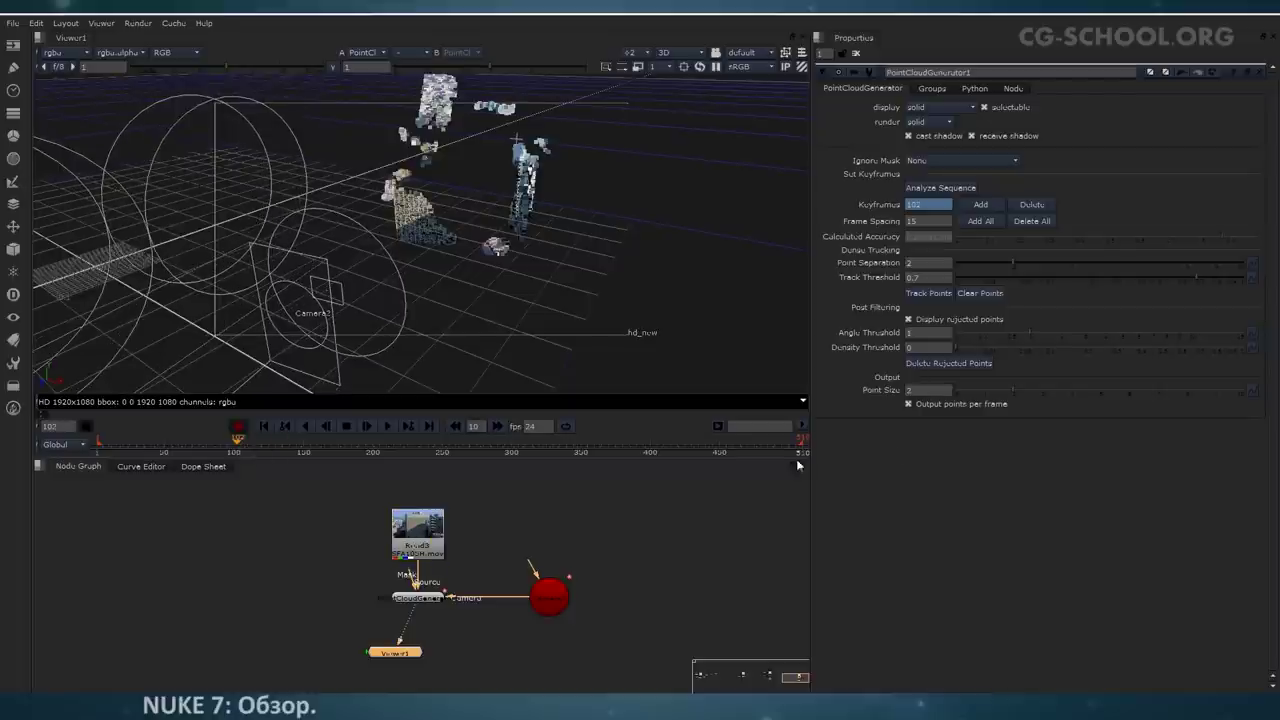
pyautogui.click(909, 404)
# Step: Switch to vertex selection and select the points of the small isolated building wall in the cloud
pyautogui.keyDown('ctrl'); pyautogui.moveTo(498, 269); pyautogui.dragTo(545, 165); pyautogui.keyUp('ctrl')
pyautogui.scroll(5, 472, 281)
pyautogui.scroll(4, 706, 322)
pyautogui.click(801, 52)
pyautogui.click(847, 83)
pyautogui.moveTo(610, 140); pyautogui.dragTo(456, 285)
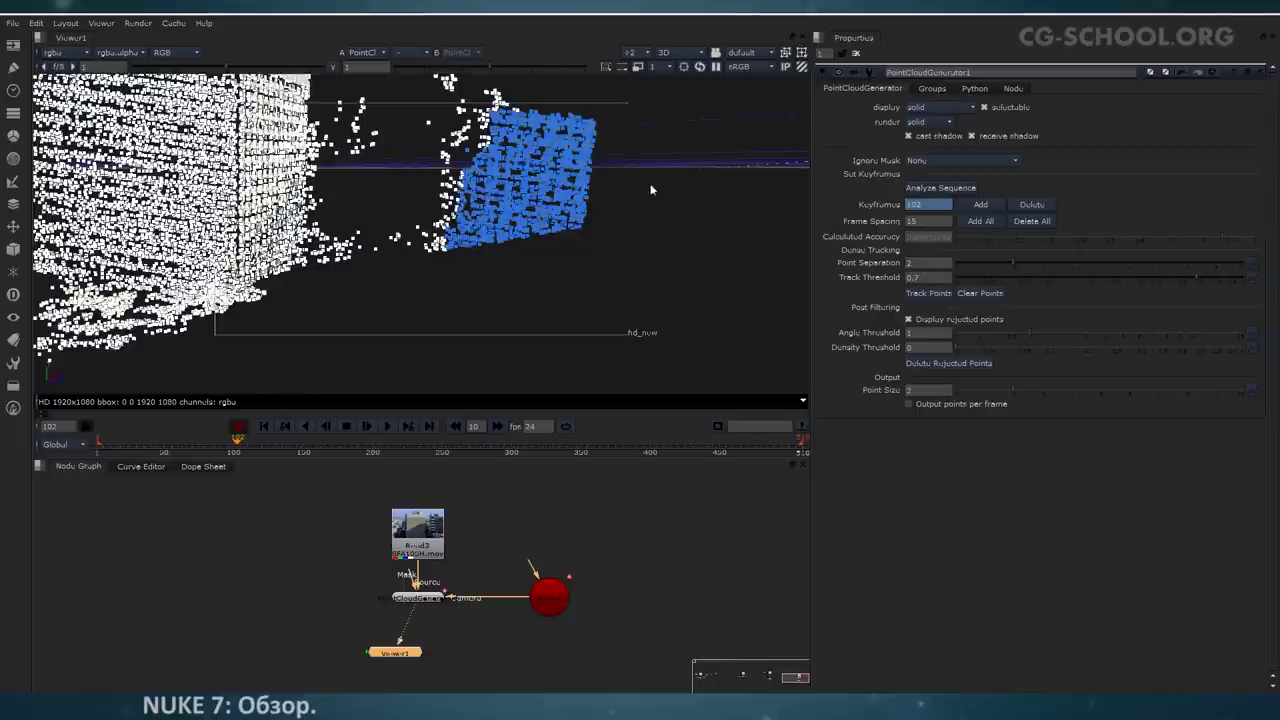
# Step: Create a group from the selected wall points and name it wall_1
pyautogui.click(933, 89)
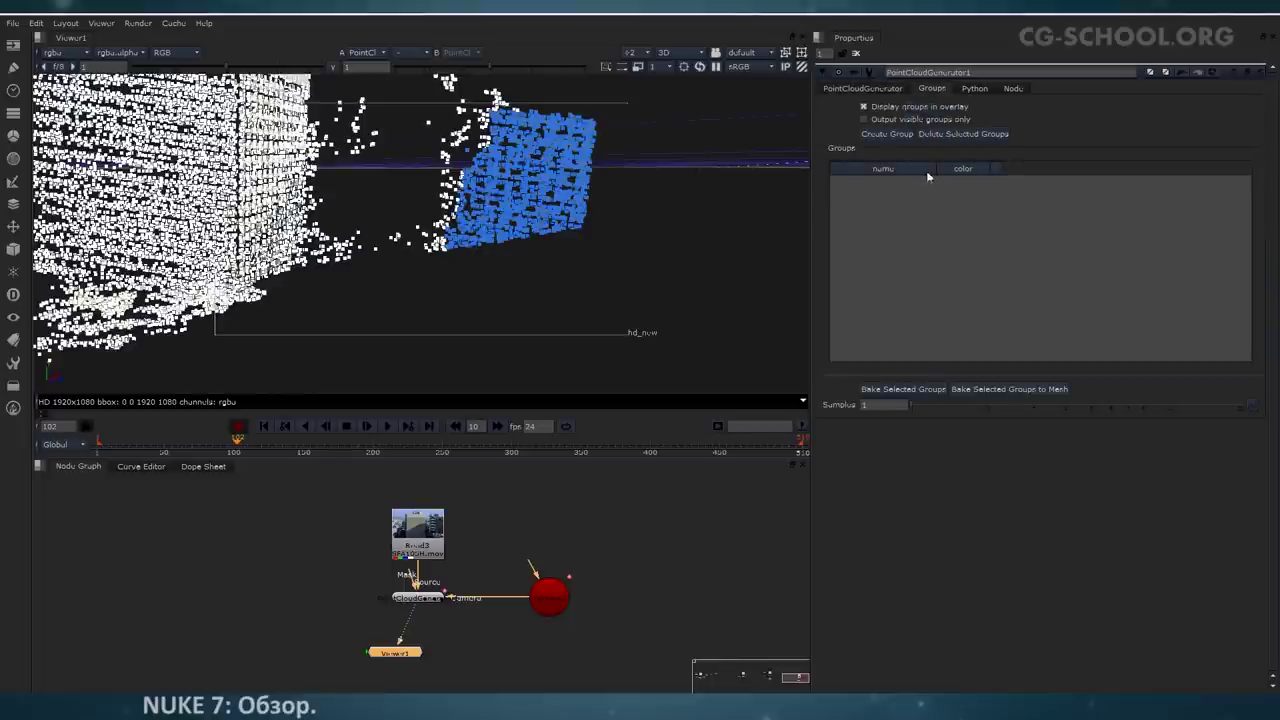
pyautogui.click(886, 133)
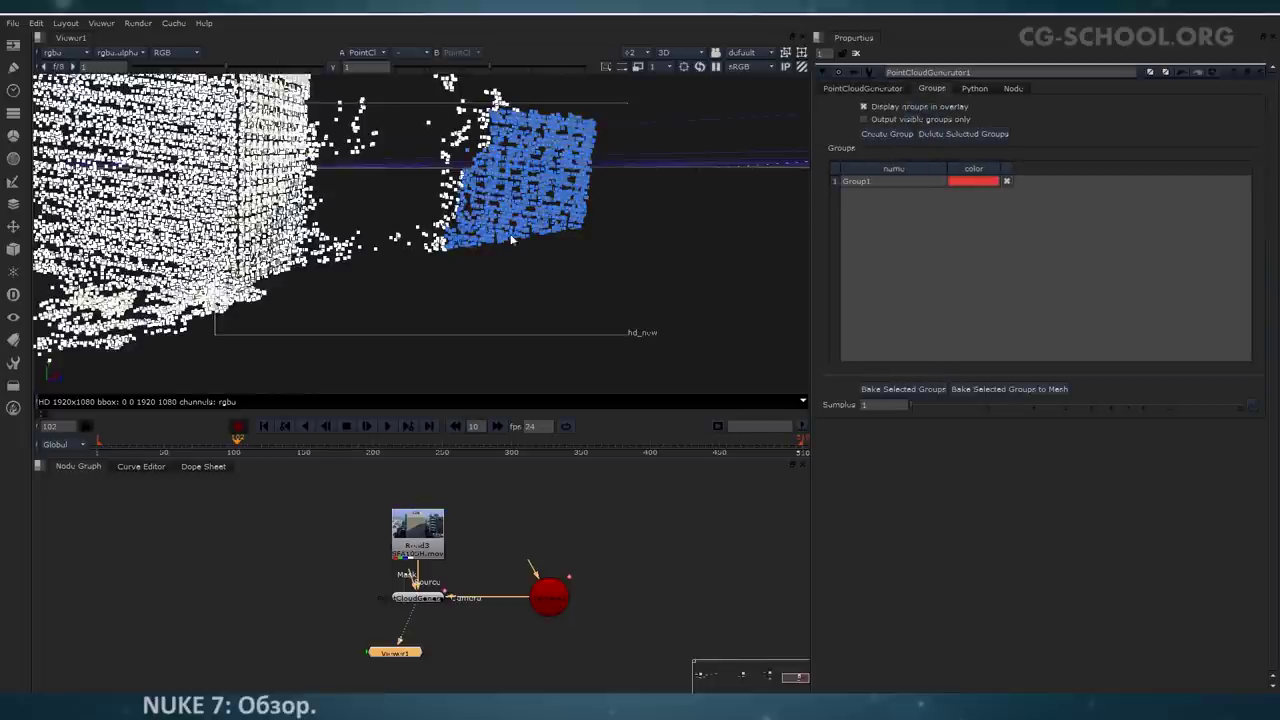
pyautogui.click(876, 181)
pyautogui.click(878, 181)
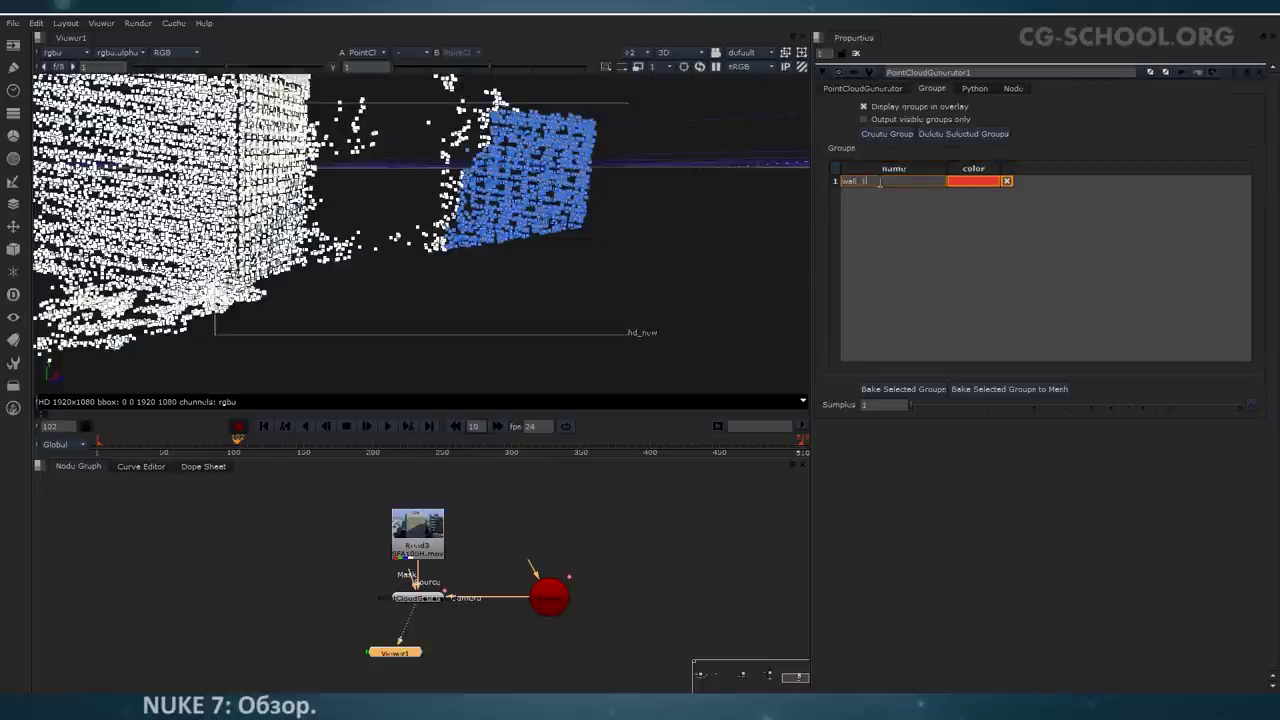
pyautogui.write('wall_1')
pyautogui.press('Return')
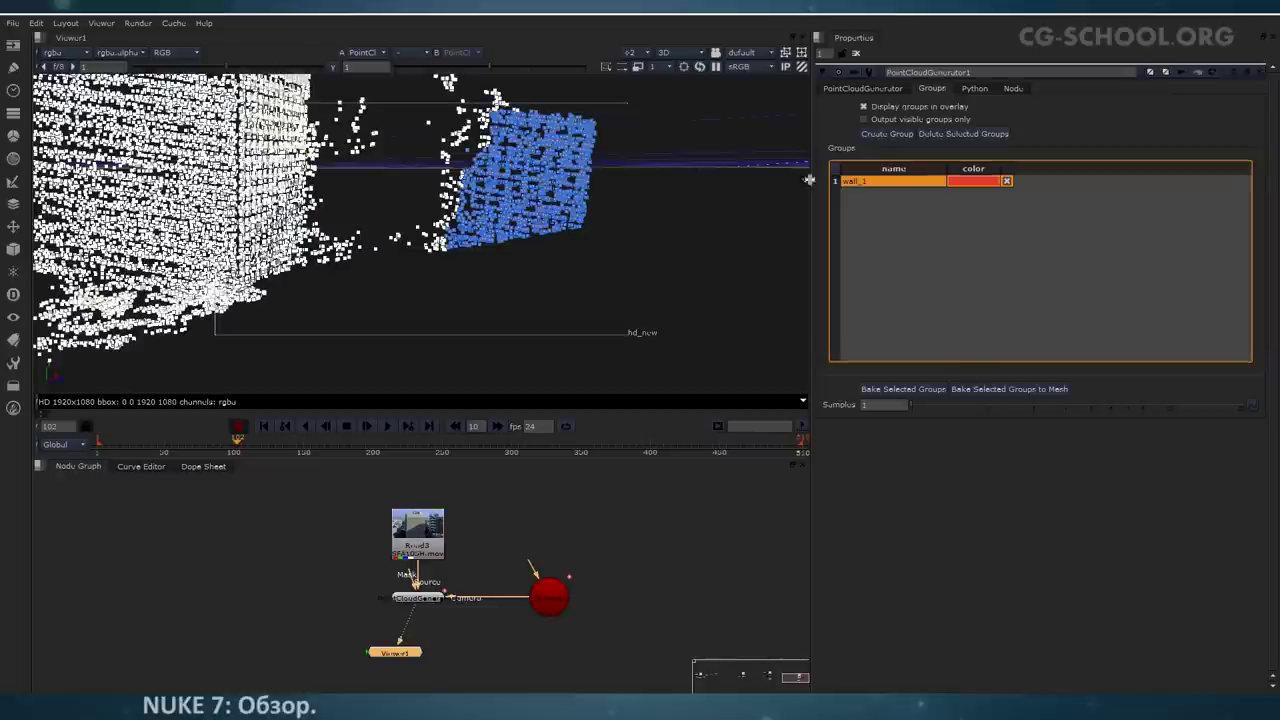
# Step: Bake the wall_1 group to a point cloud node, place it beside the generator and open its properties
pyautogui.keyDown('ctrl'); pyautogui.moveTo(544, 257); pyautogui.dragTo(658, 305); pyautogui.keyUp('ctrl')
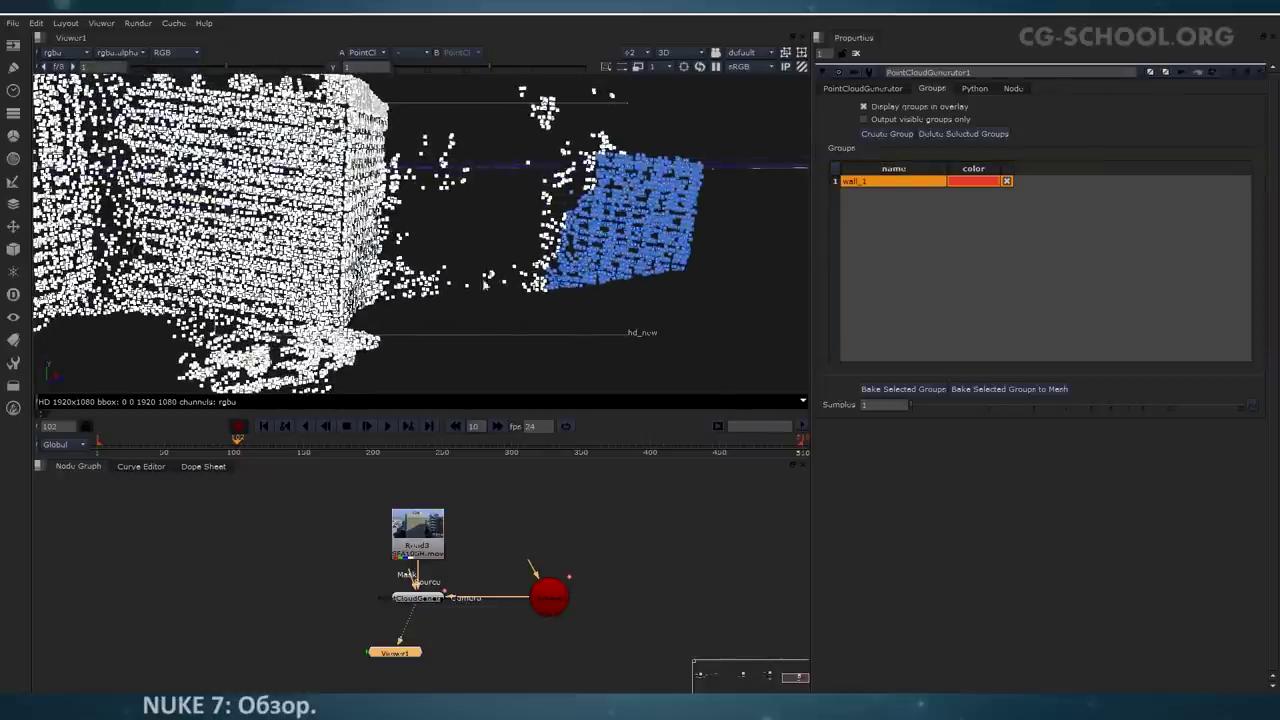
pyautogui.keyDown('alt'); pyautogui.moveTo(358, 232); pyautogui.dragTo(367, 299); pyautogui.keyUp('alt')
pyautogui.keyDown('alt'); pyautogui.moveTo(492, 385); pyautogui.dragTo(465, 303); pyautogui.keyUp('alt')
pyautogui.click(896, 390)
pyautogui.moveTo(433, 610); pyautogui.dragTo(287, 594)
pyautogui.doubleClick(295, 596)
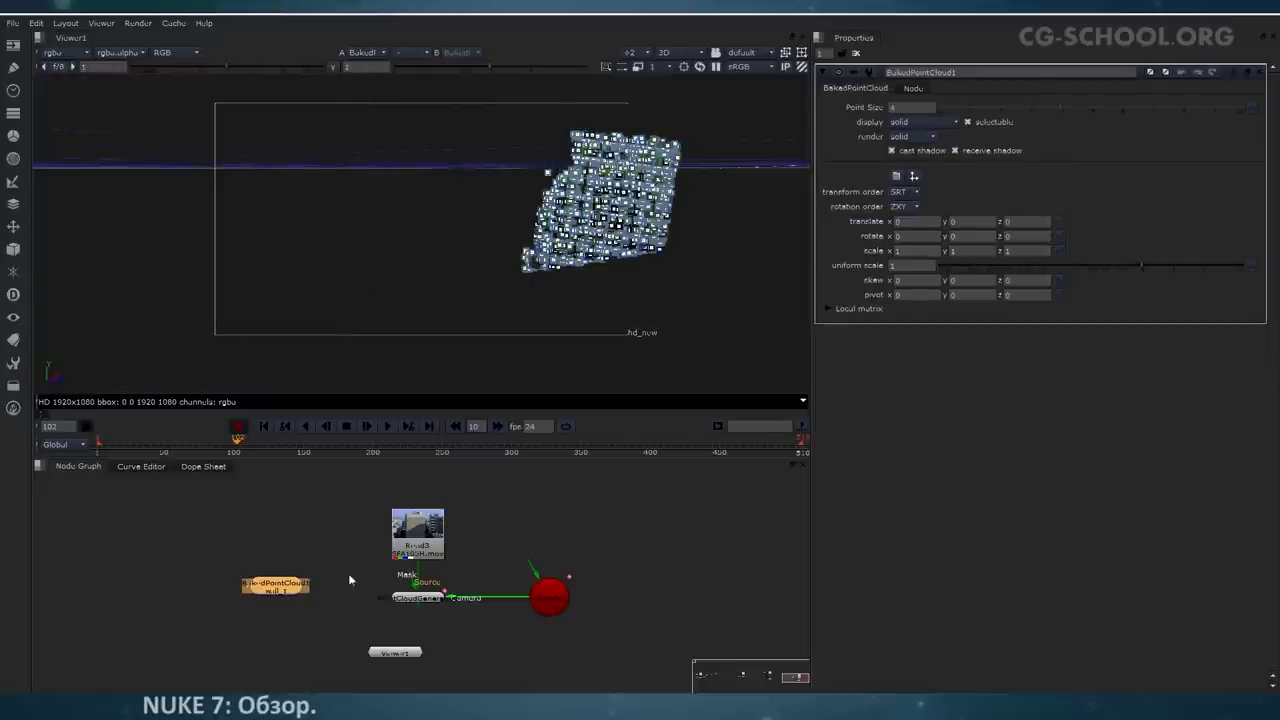
# Step: Examine the baked wall point cloud in 3D and delete its node
pyautogui.keyDown('ctrl'); pyautogui.moveTo(428, 318); pyautogui.dragTo(590, 263); pyautogui.keyUp('ctrl')
pyautogui.keyDown('ctrl'); pyautogui.moveTo(490, 320); pyautogui.dragTo(600, 250); pyautogui.keyUp('ctrl')
pyautogui.moveTo(1044, 107); pyautogui.dragTo(1071, 106)
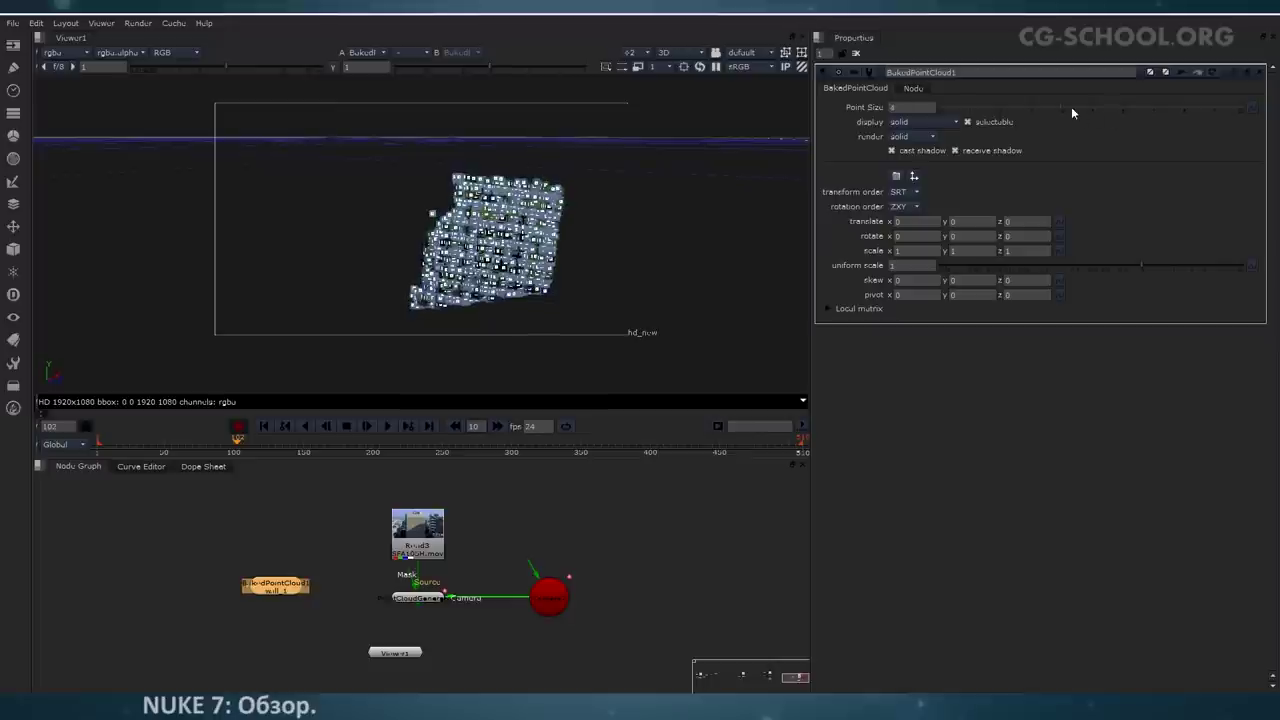
pyautogui.keyDown('ctrl'); pyautogui.moveTo(543, 310); pyautogui.dragTo(438, 312); pyautogui.keyUp('ctrl')
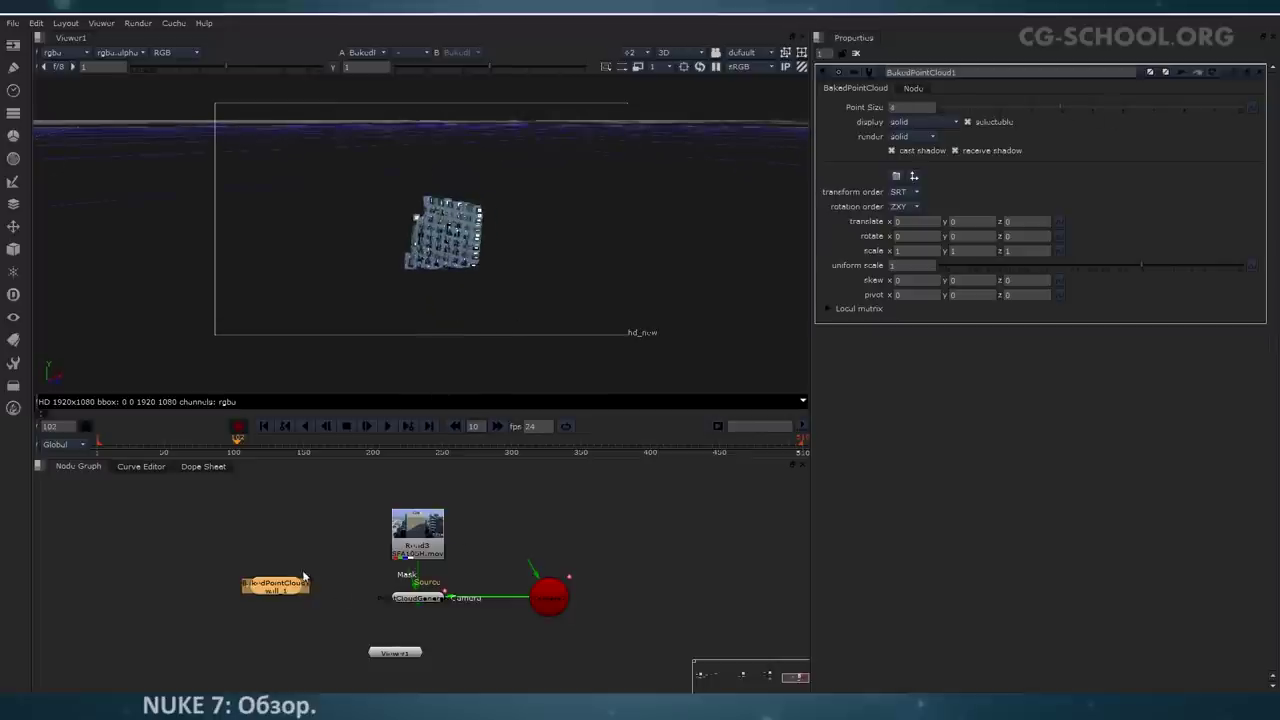
pyautogui.press('Delete')
# Step: Bake the wall_1 group to a mesh, place the node beside the generator and inspect the mesh in 3D
pyautogui.click(433, 598)
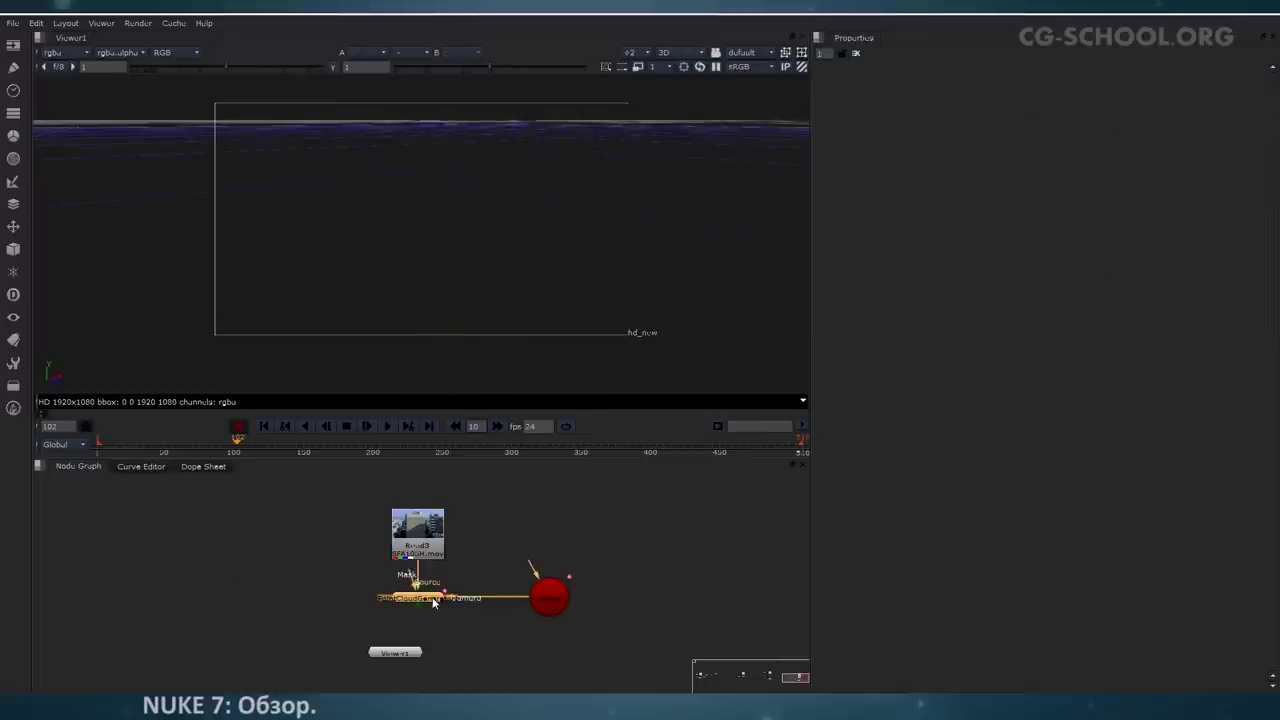
pyautogui.doubleClick(433, 598)
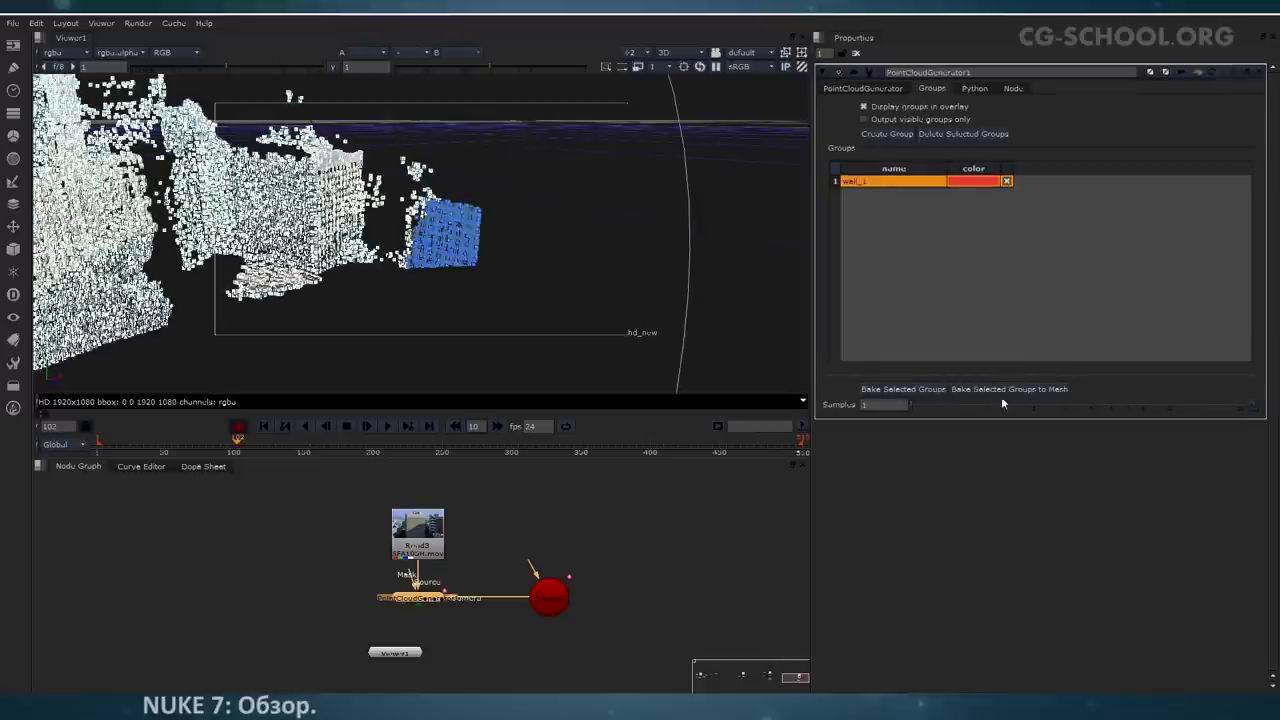
pyautogui.click(1036, 390)
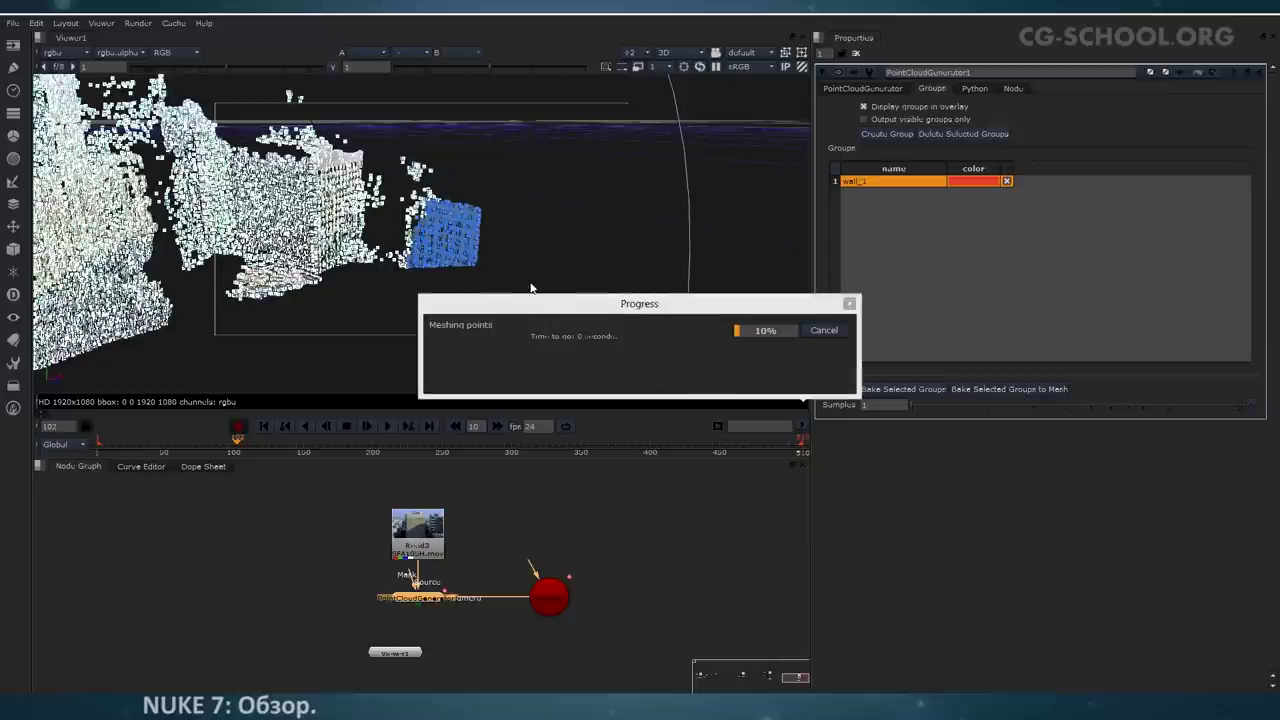
pyautogui.moveTo(432, 600); pyautogui.dragTo(321, 583)
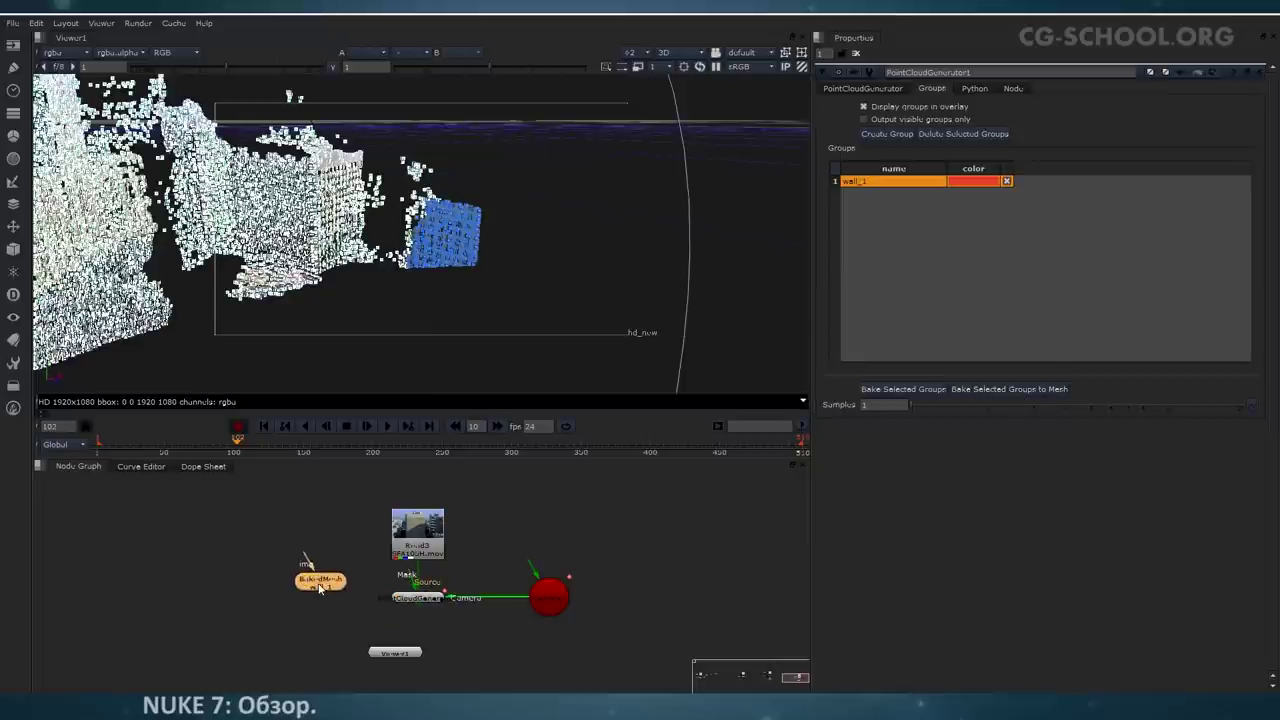
pyautogui.doubleClick(320, 583)
pyautogui.keyDown('ctrl'); pyautogui.moveTo(512, 274); pyautogui.dragTo(417, 290); pyautogui.keyUp('ctrl')
pyautogui.click(477, 269)
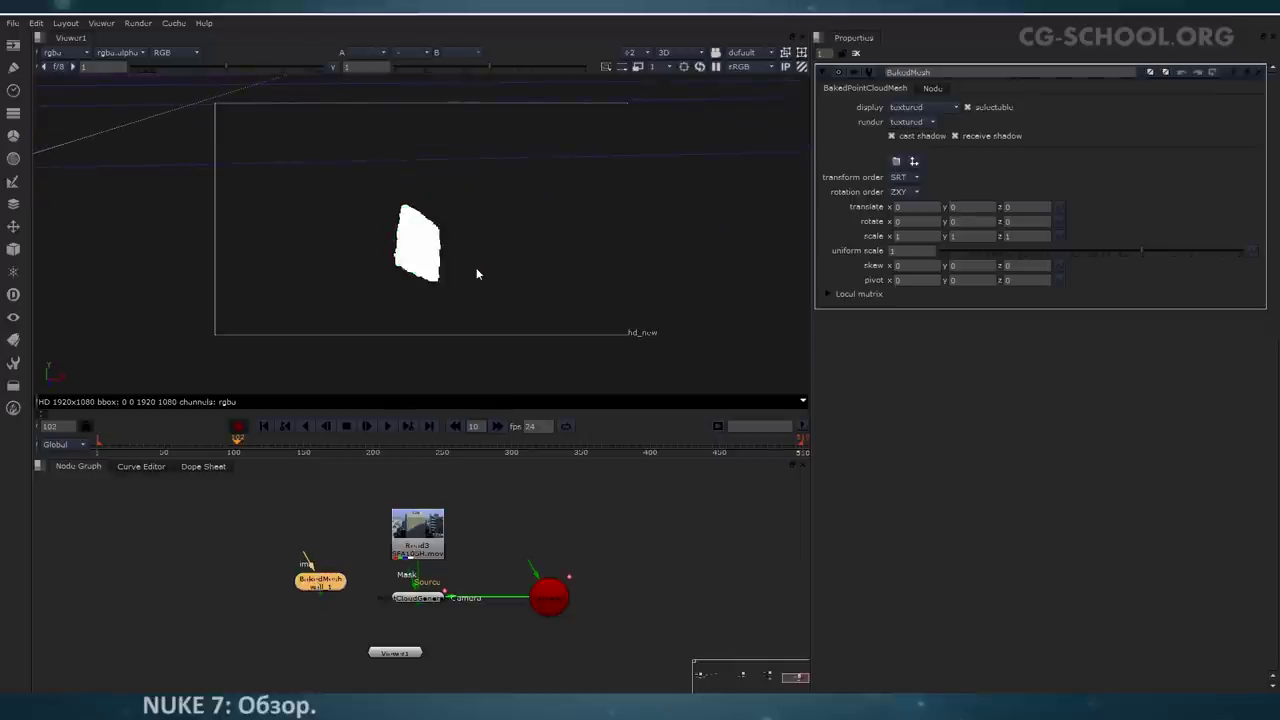
pyautogui.scroll(4, 477, 269)
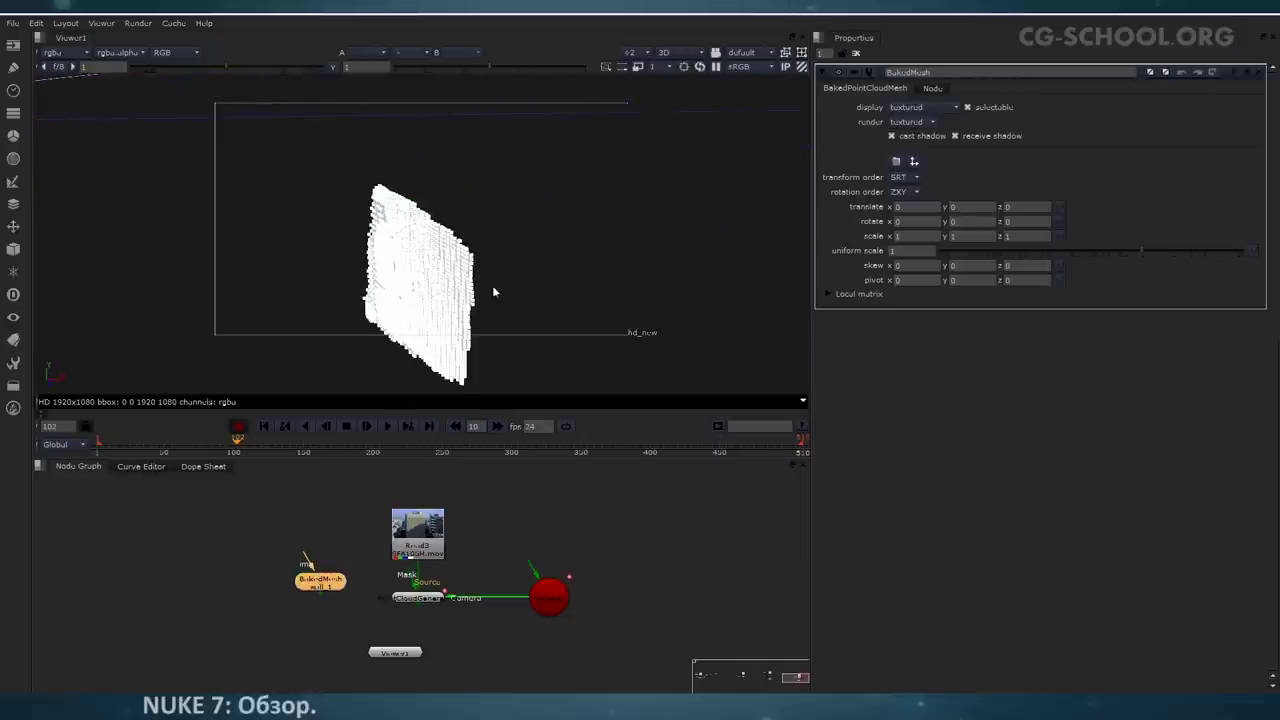
pyautogui.moveTo(489, 228)
pyautogui.keyDown('ctrl'); pyautogui.mouseDown()
pyautogui.moveTo(449, 261)
pyautogui.moveTo(260, 297)
pyautogui.moveTo(363, 303)
pyautogui.moveTo(511, 277)
pyautogui.moveTo(374, 280)
pyautogui.moveTo(417, 297)
pyautogui.moveTo(431, 359)
pyautogui.mouseUp(); pyautogui.keyUp('ctrl')
# Step: Add a Project3D node below the generator and connect its cam input to the tracked camera
pyautogui.moveTo(378, 575); pyautogui.dragTo(514, 551, button='middle')
pyautogui.scroll(-1, 527, 563)
pyautogui.moveTo(538, 623); pyautogui.dragTo(488, 666)
pyautogui.press('Tab')
pyautogui.write('Project3D')
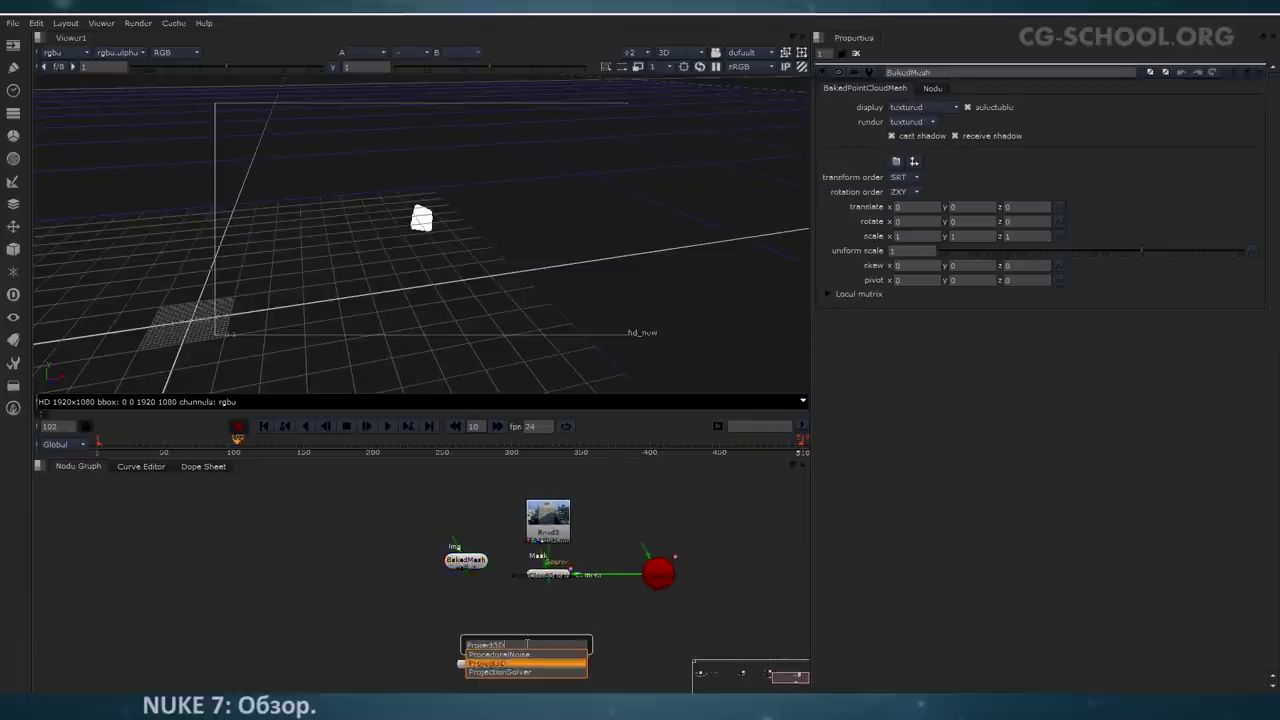
pyautogui.press('Return')
pyautogui.moveTo(526, 645); pyautogui.dragTo(510, 610)
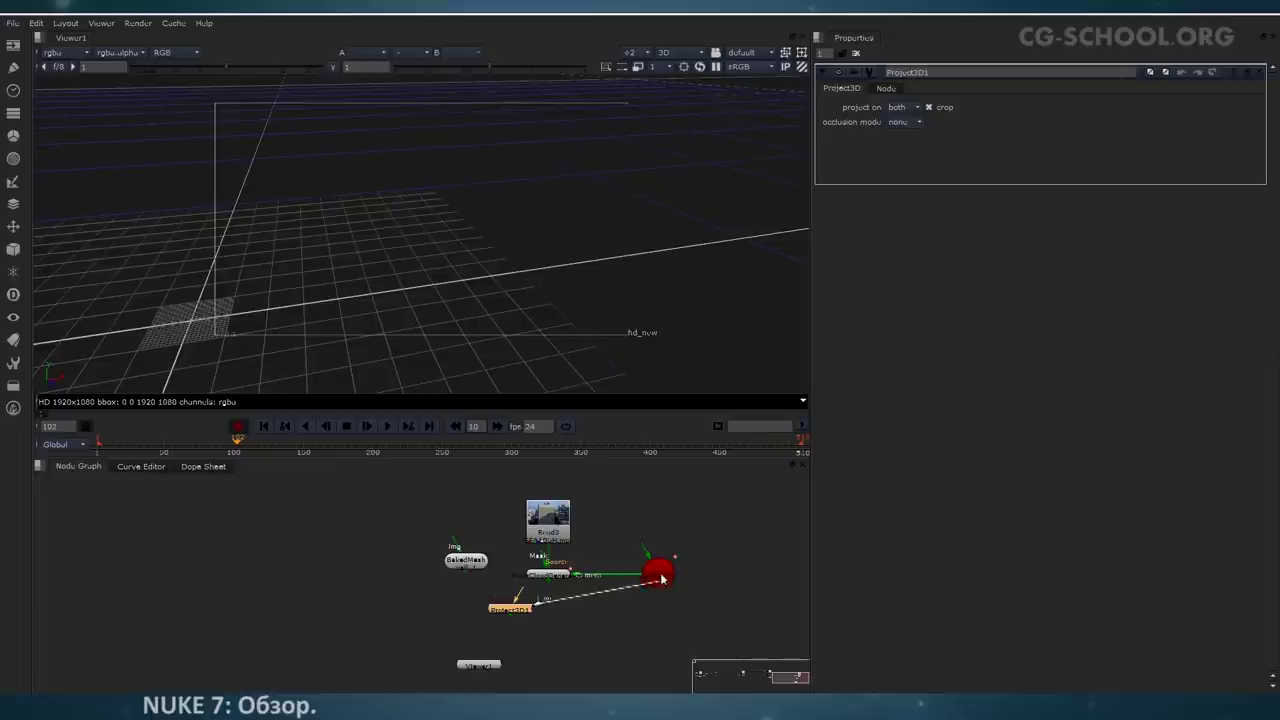
pyautogui.moveTo(661, 578); pyautogui.dragTo(659, 574)
pyautogui.moveTo(510, 609); pyautogui.dragTo(505, 618)
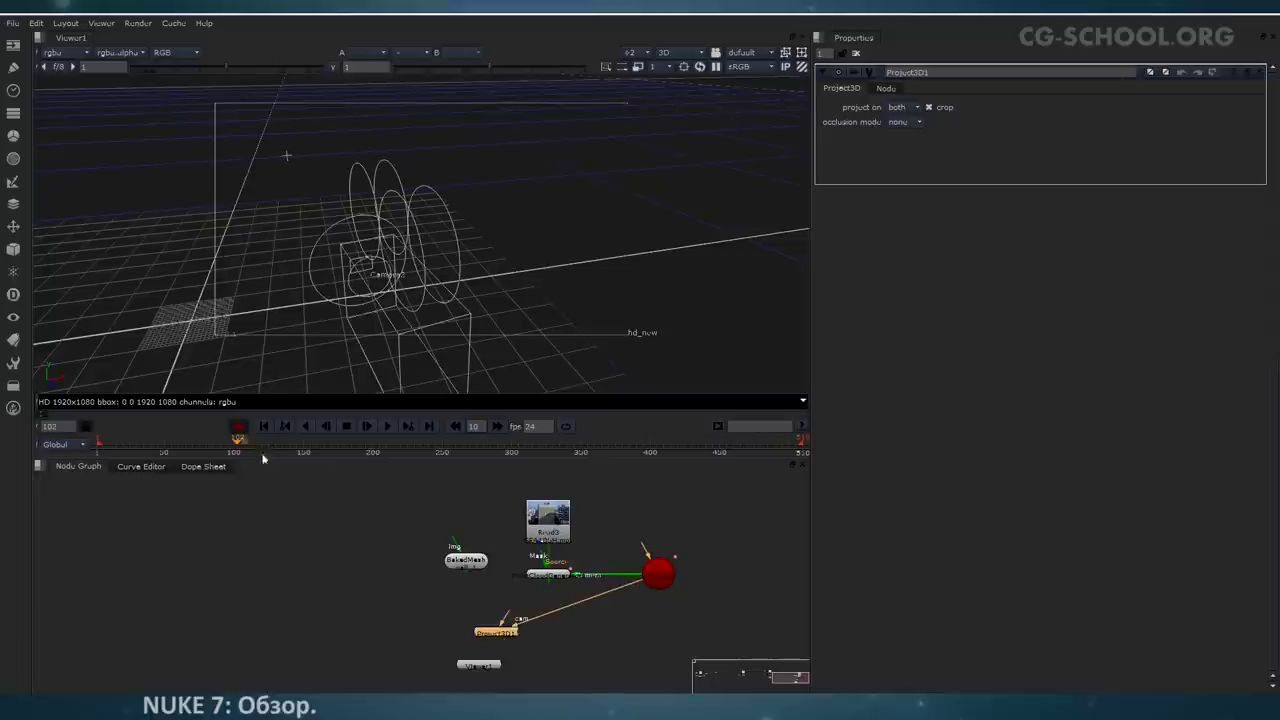
# Step: Go to frame 13, duplicate the tracked camera beside the baked mesh and open the copy's properties
pyautogui.write('13')
pyautogui.press('Return')
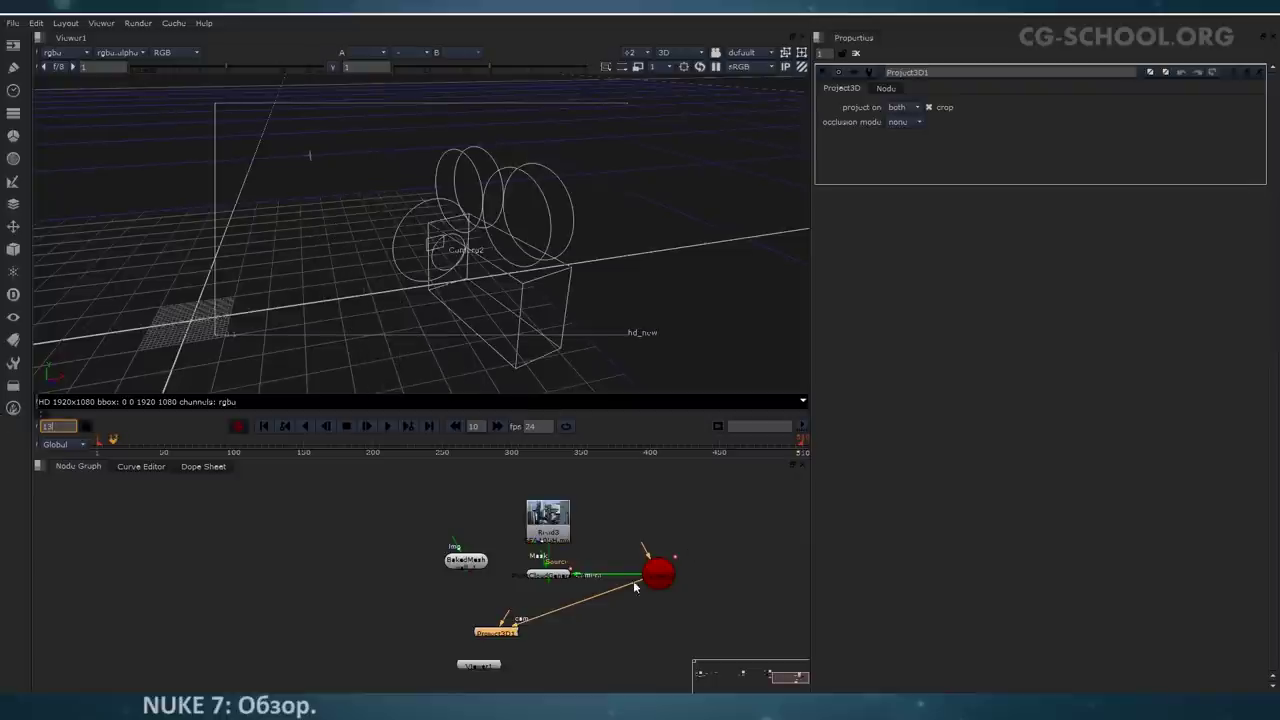
pyautogui.click(666, 577)
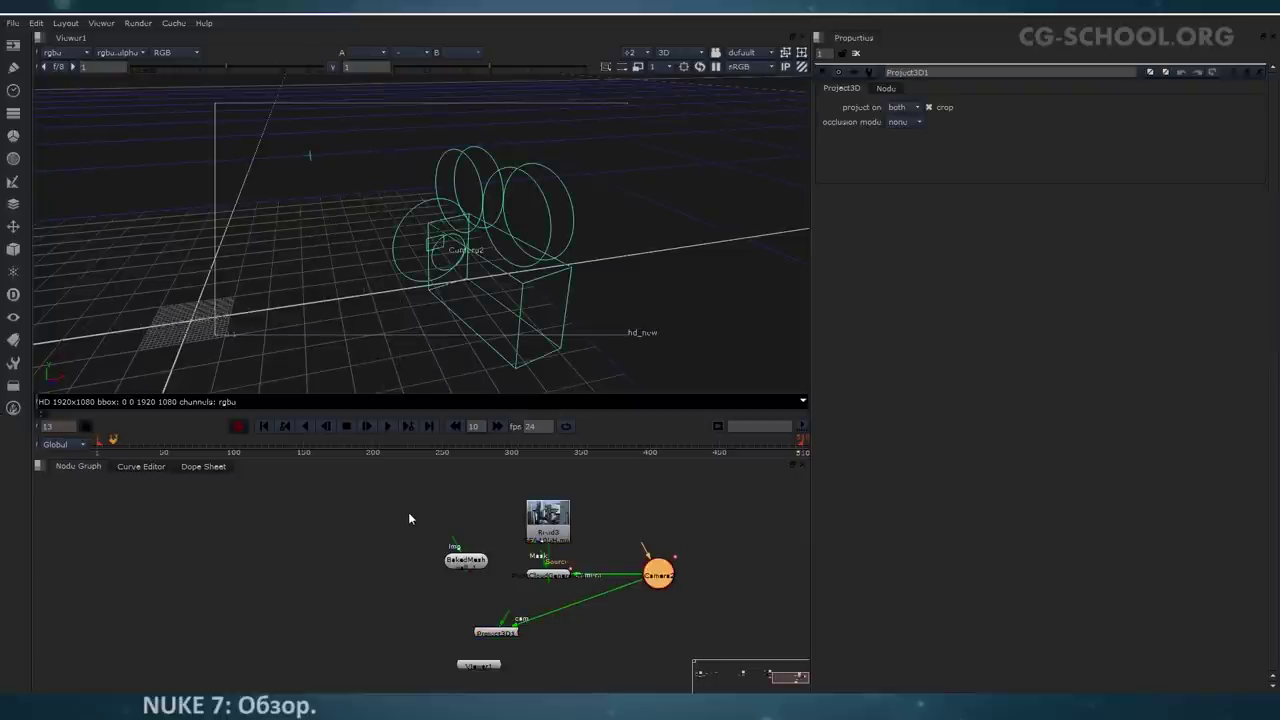
pyautogui.hotkey('ctrl', 'v')
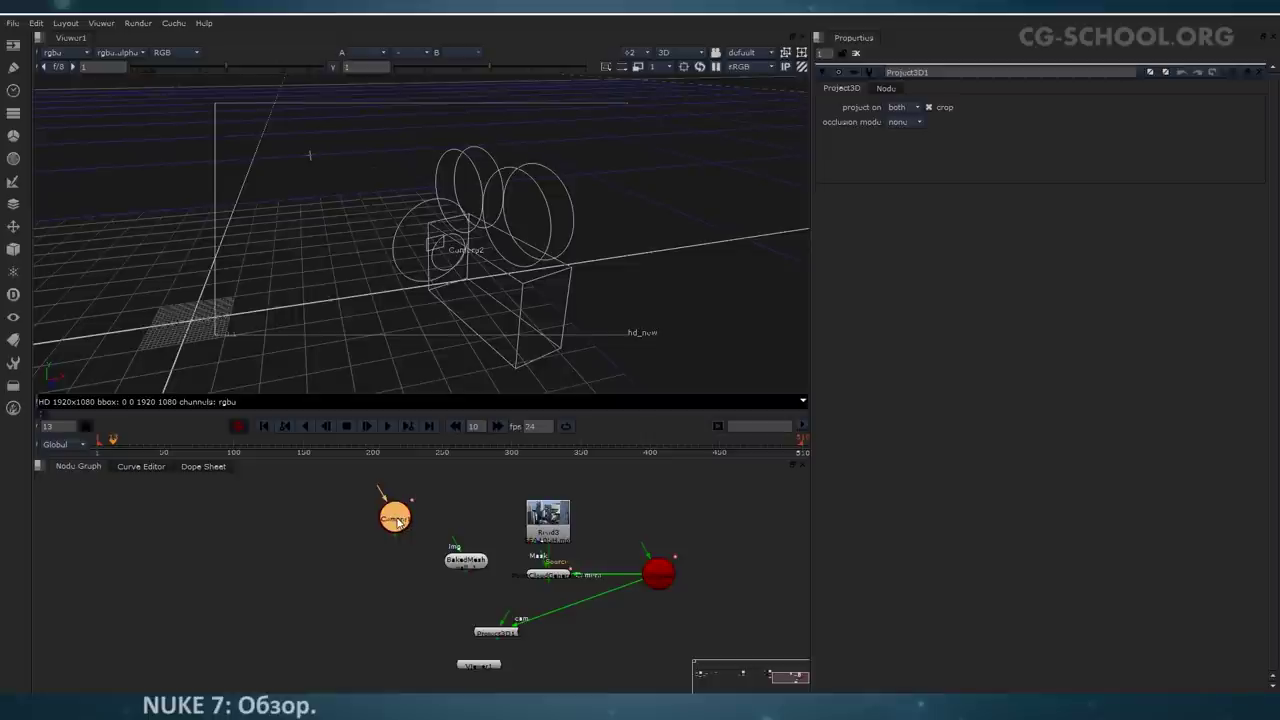
pyautogui.doubleClick(404, 520)
# Step: Remove the animation from the duplicate camera's translate and rotate values
pyautogui.click(1060, 169)
pyautogui.click(1088, 203)
pyautogui.click(1087, 223)
pyautogui.rightClick(984, 185)
pyautogui.click(1050, 216)
pyautogui.click(1083, 243)
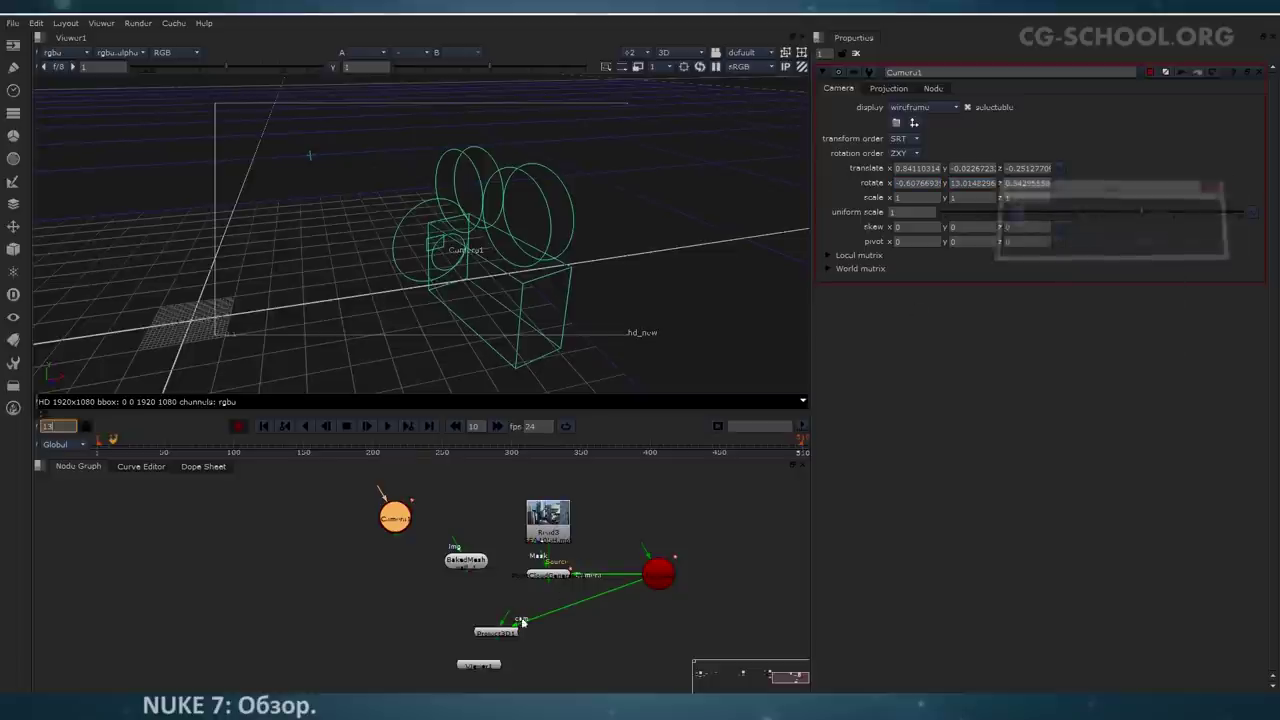
# Step: Connect Project3D's cam input to the duplicate camera and its image input to the Read3 footage, arranging both nodes above the mesh
pyautogui.click(490, 631)
pyautogui.moveTo(631, 581); pyautogui.dragTo(398, 518)
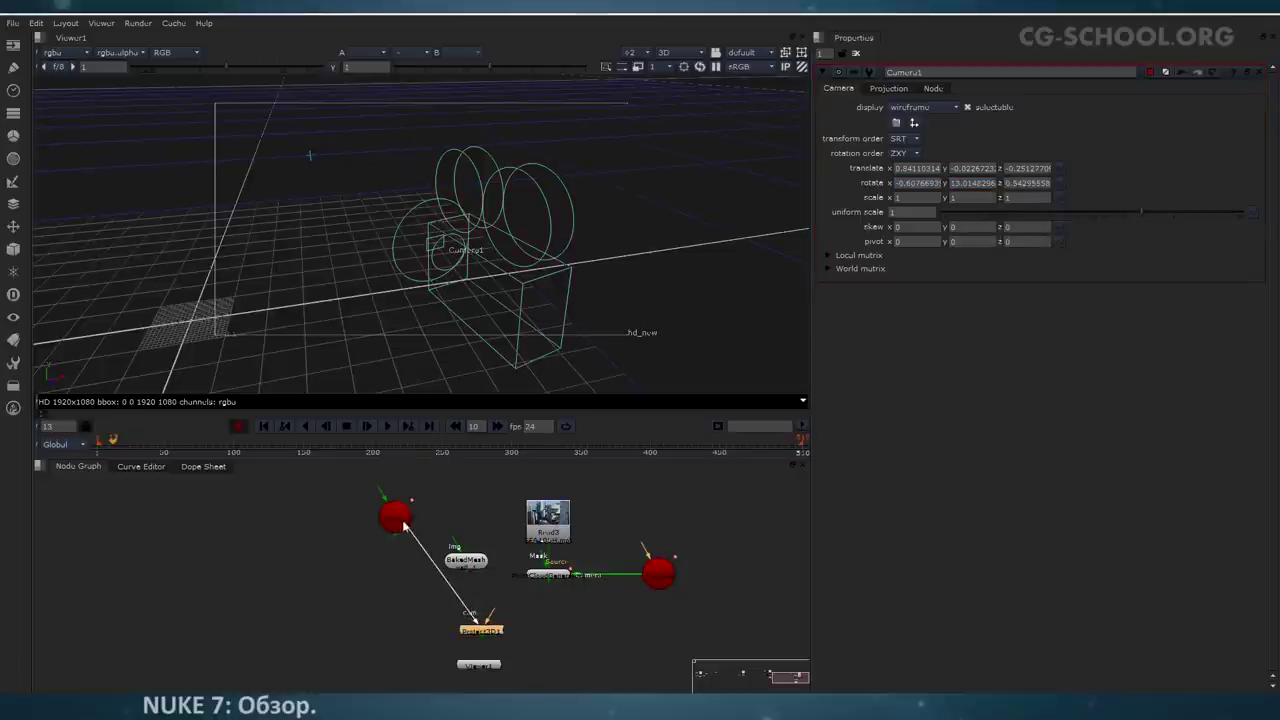
pyautogui.moveTo(480, 628); pyautogui.dragTo(453, 515)
pyautogui.moveTo(400, 521); pyautogui.dragTo(351, 521)
pyautogui.click(472, 530)
pyautogui.moveTo(467, 520); pyautogui.dragTo(536, 520)
# Step: Insert a FrameHold between Read3 and Project3D with its first frame set to 13
pyautogui.click(503, 510)
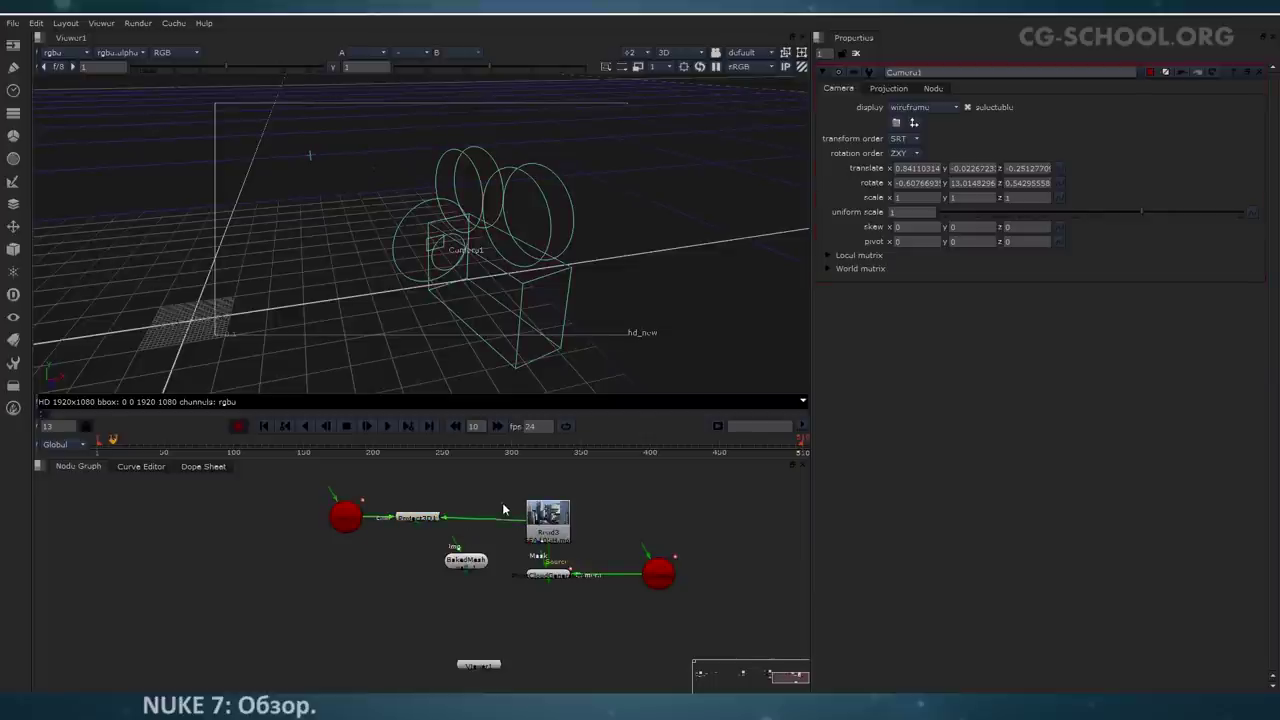
pyautogui.press('Tab')
pyautogui.write('frame')
pyautogui.press('Return')
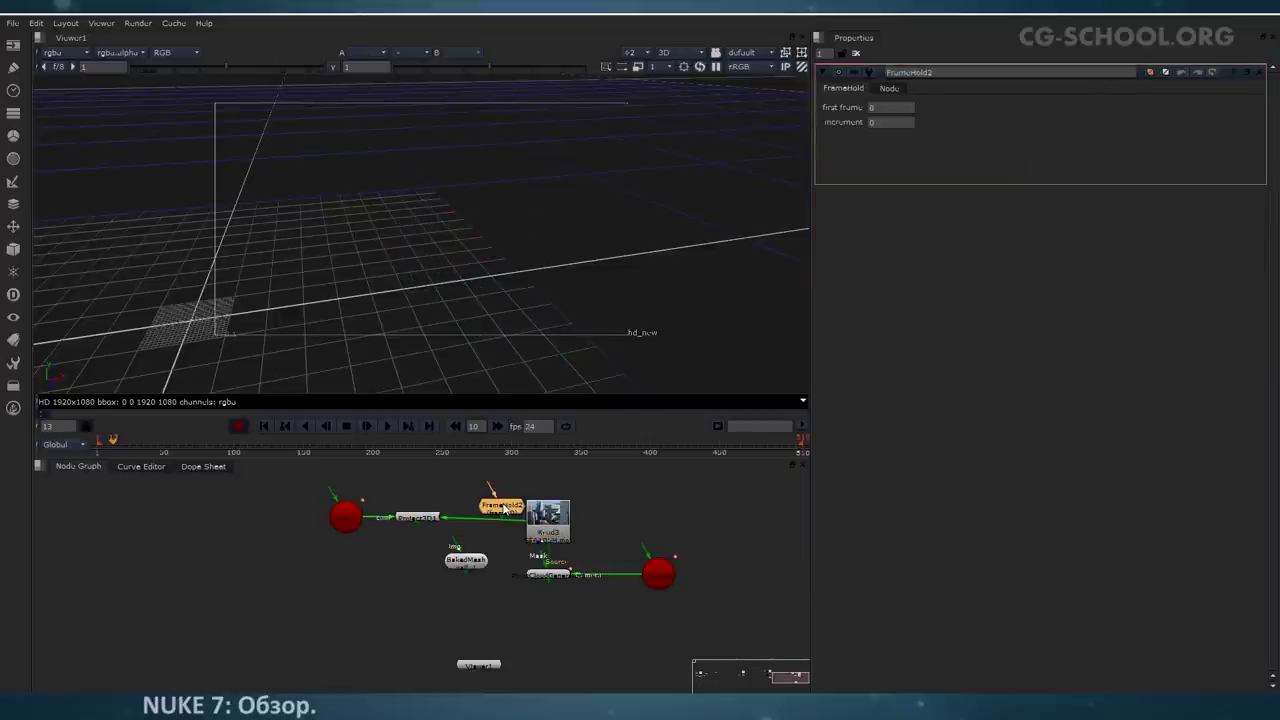
pyautogui.click(893, 108)
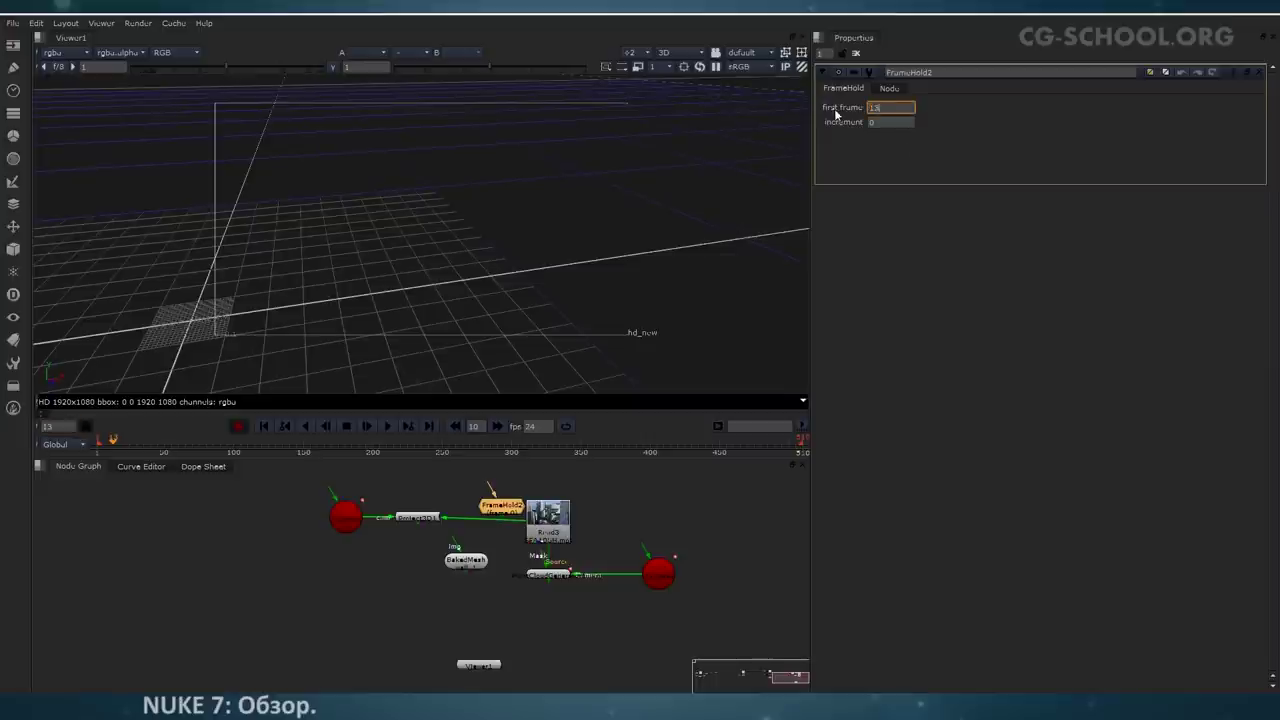
pyautogui.write('13')
pyautogui.press('Return')
pyautogui.moveTo(490, 515); pyautogui.dragTo(489, 522)
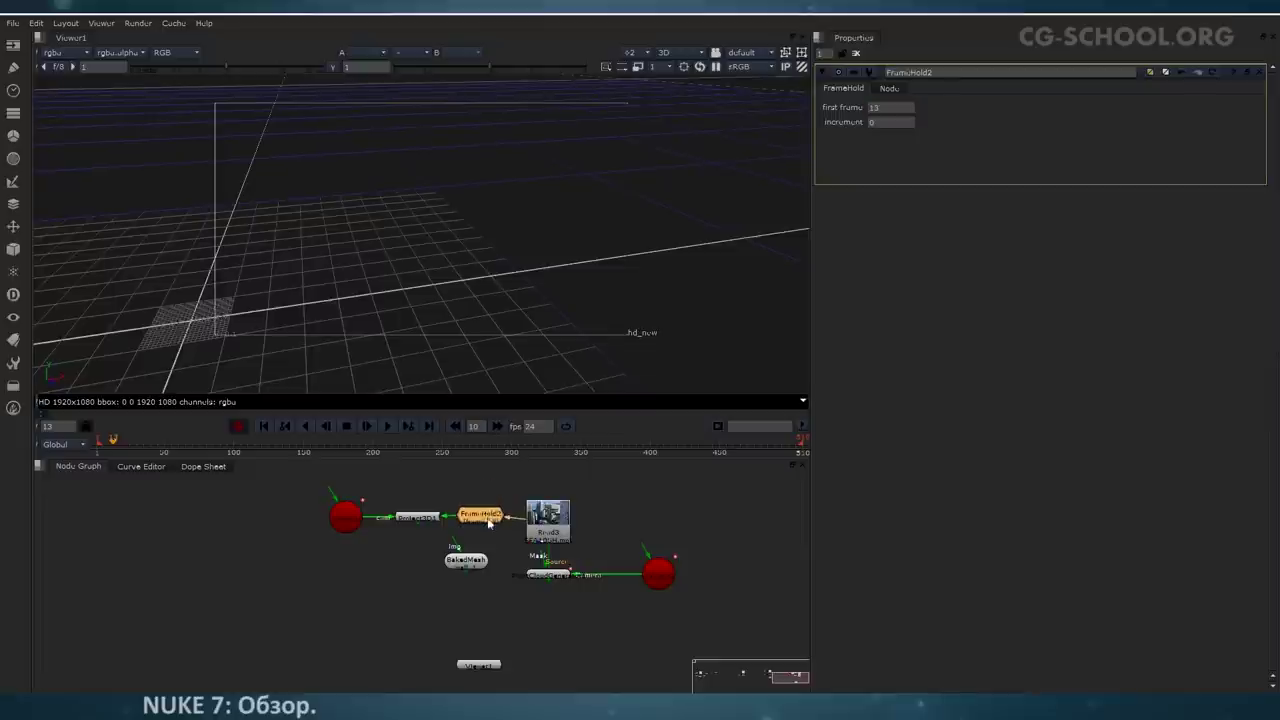
# Step: Connect the baked mesh's img input to Project3D and open the mesh to view it in 3D
pyautogui.moveTo(470, 566); pyautogui.dragTo(428, 571)
pyautogui.doubleClick(428, 571)
pyautogui.scroll(4, 426, 263)
pyautogui.scroll(6, 412, 252)
pyautogui.click(366, 230)
pyautogui.scroll(1, 433, 267)
# Step: Switch the viewer to node selection and inspect the projected texture on the wall mesh
pyautogui.scroll(-3, 433, 267)
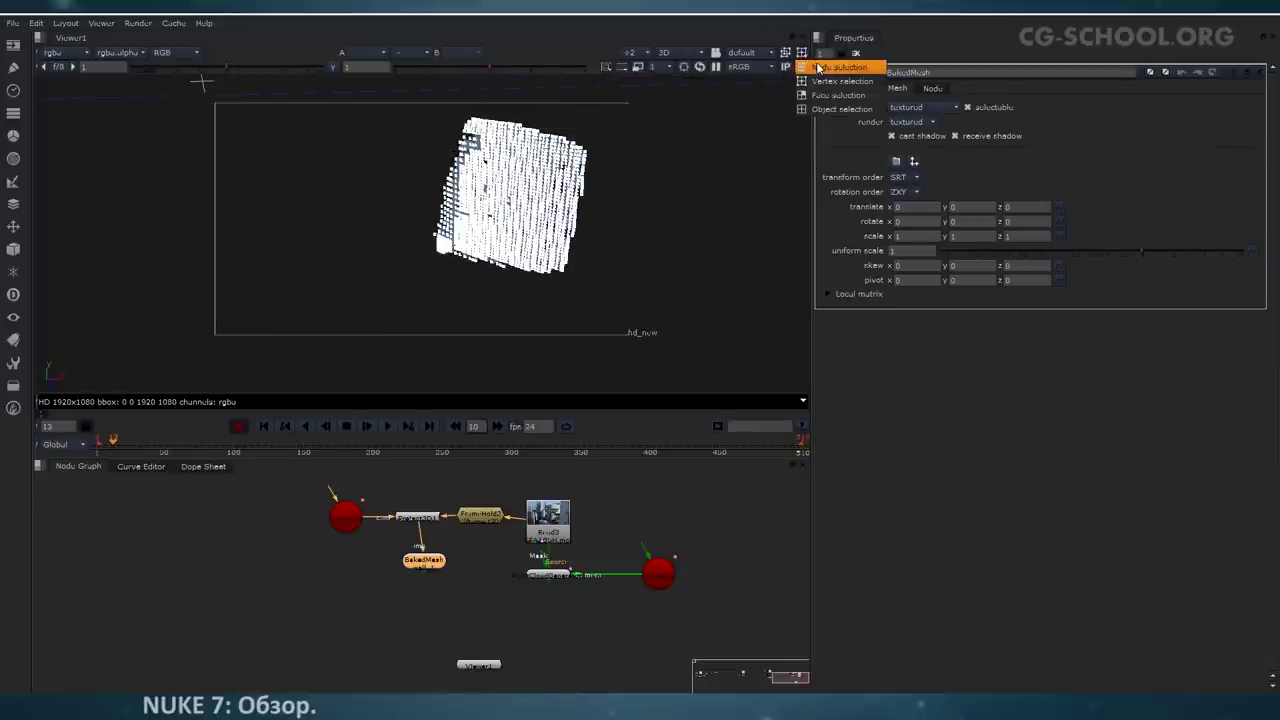
pyautogui.click(584, 210)
pyautogui.click(543, 189)
pyautogui.click(573, 272)
pyautogui.moveTo(573, 272)
pyautogui.keyDown('ctrl'); pyautogui.mouseDown()
pyautogui.moveTo(497, 273)
pyautogui.moveTo(605, 252)
pyautogui.moveTo(520, 277)
pyautogui.mouseUp(); pyautogui.keyUp('ctrl')
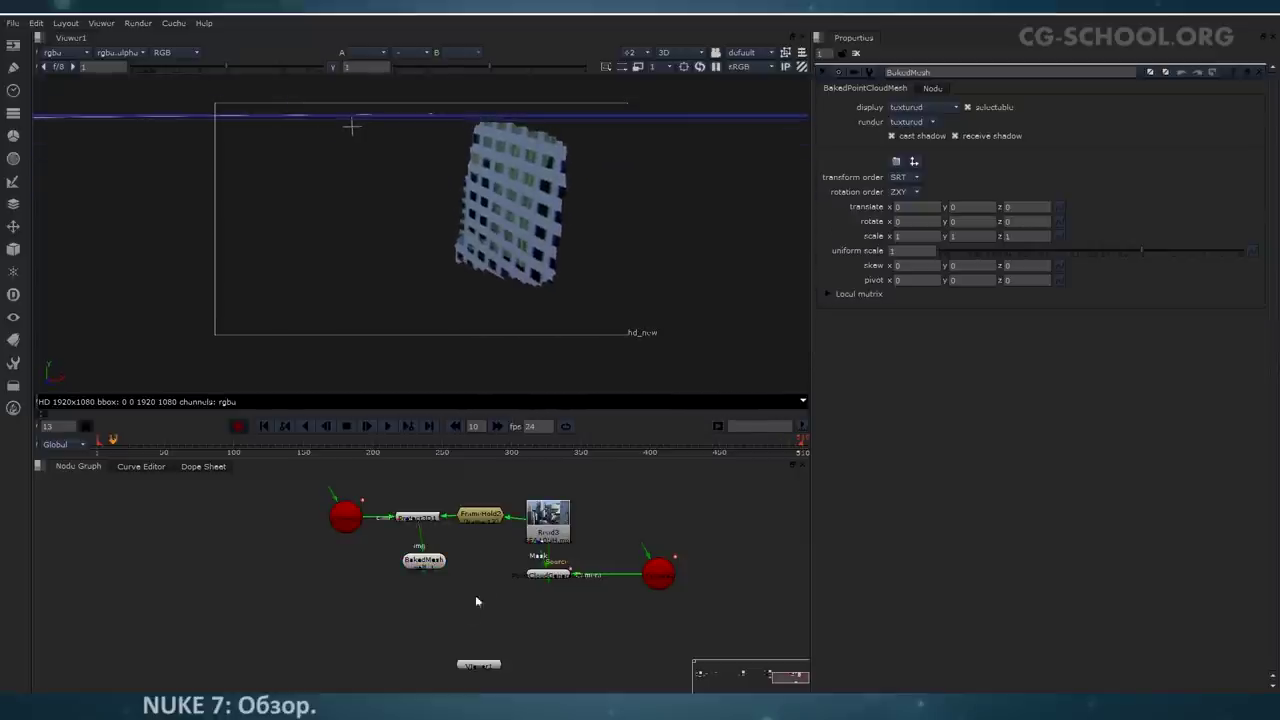
# Step: Add a ScanlineRender node, connecting its cam input to the tracked camera and its obj/scn input to the baked mesh
pyautogui.moveTo(477, 597); pyautogui.dragTo(472, 567, button='middle')
pyautogui.press('Tab')
pyautogui.write('scan')
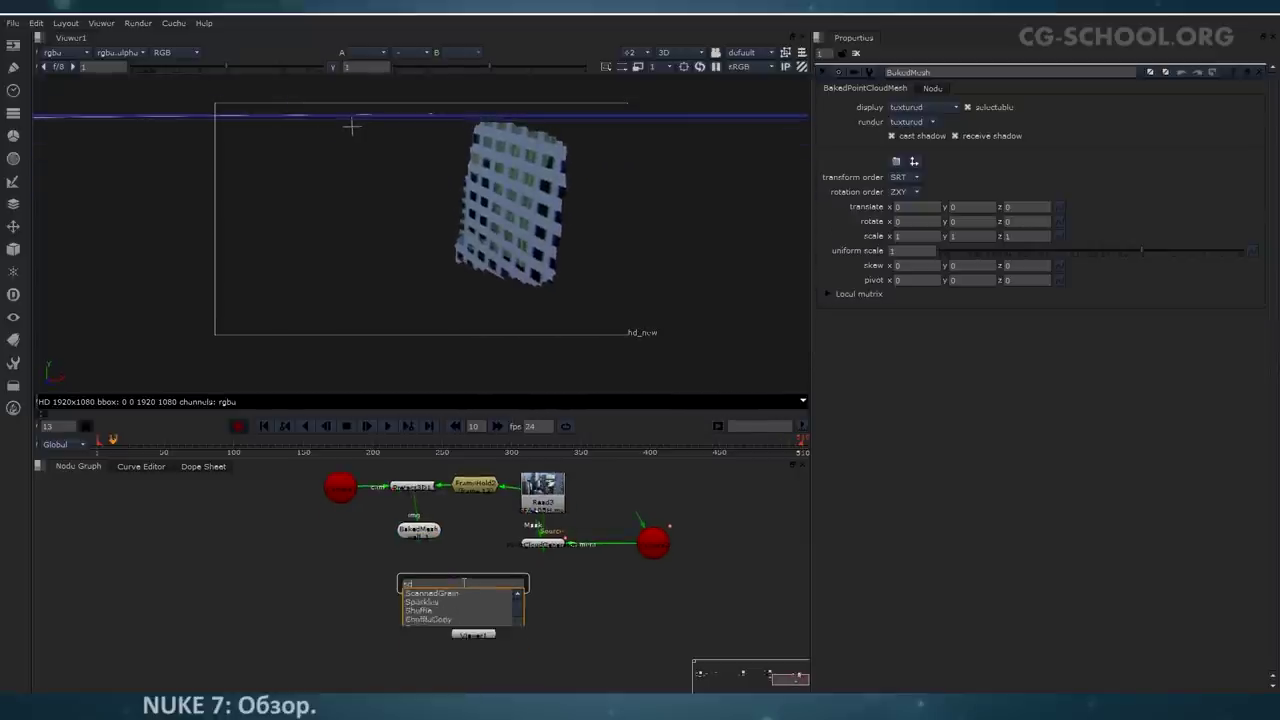
pyautogui.press('Return')
pyautogui.moveTo(455, 585); pyautogui.dragTo(652, 540)
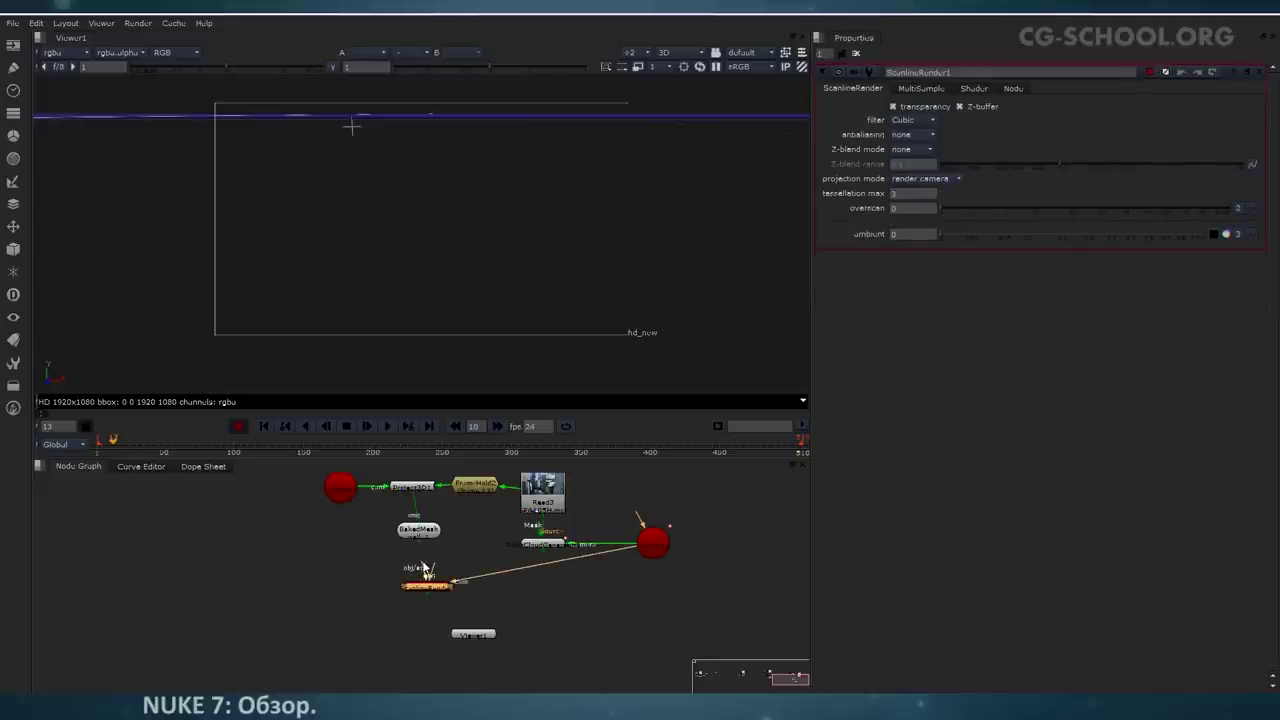
pyautogui.moveTo(424, 567); pyautogui.dragTo(418, 531)
# Step: View the ScanlineRender output in 2D and check the projected wall at frame 9
pyautogui.press('1')
pyautogui.press('Tab')
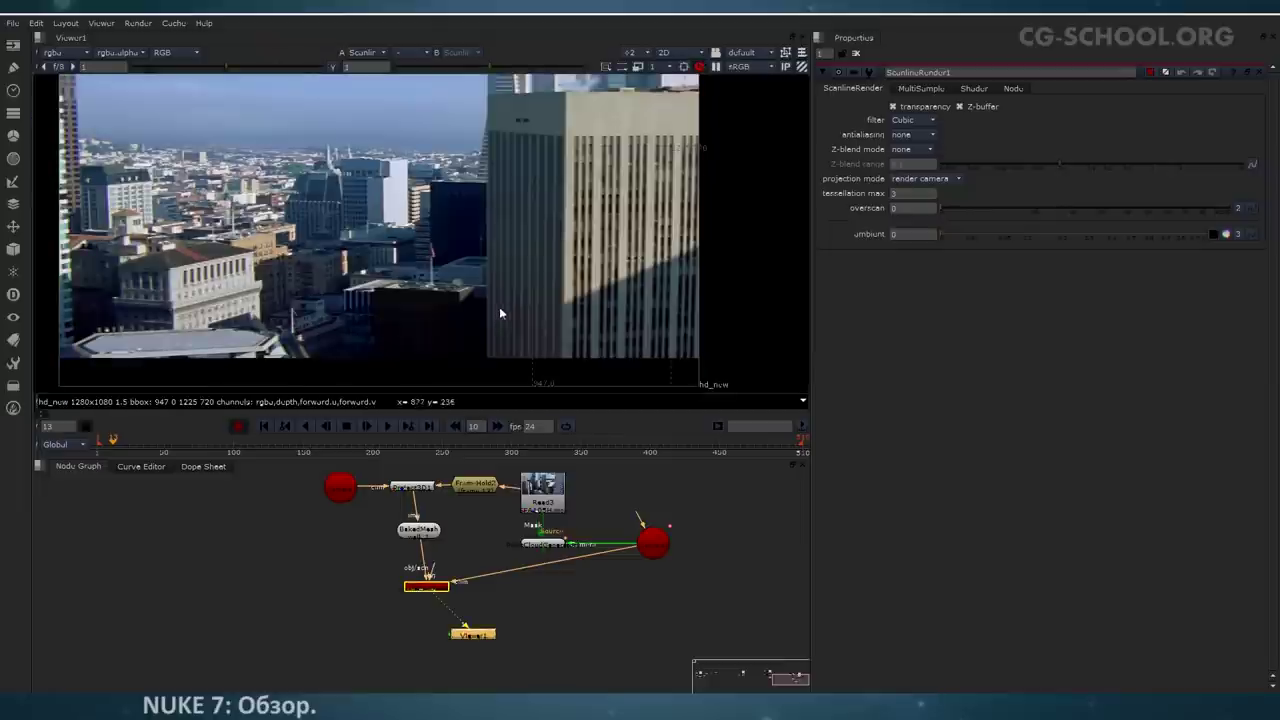
pyautogui.scroll(-1, 501, 306)
pyautogui.moveTo(515, 332); pyautogui.dragTo(467, 322, button='middle')
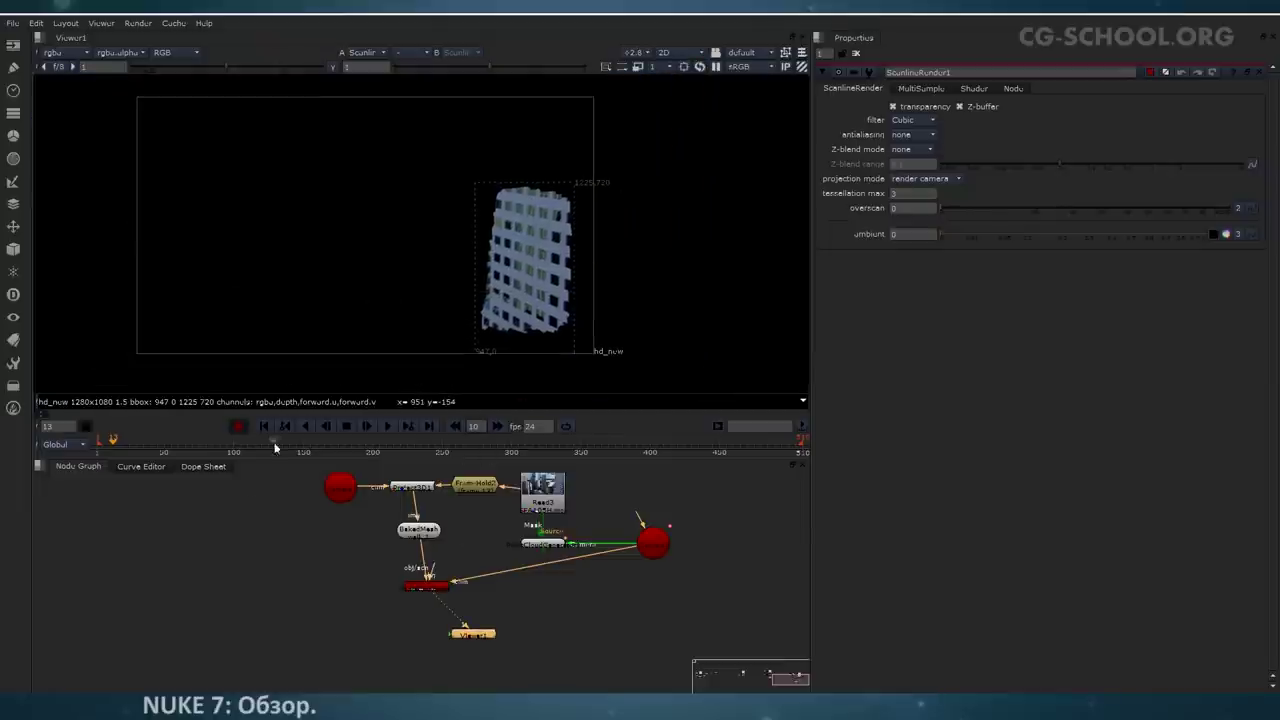
pyautogui.moveTo(97, 447)
pyautogui.mouseDown()
pyautogui.moveTo(134, 458)
pyautogui.moveTo(106, 457)
pyautogui.mouseUp()
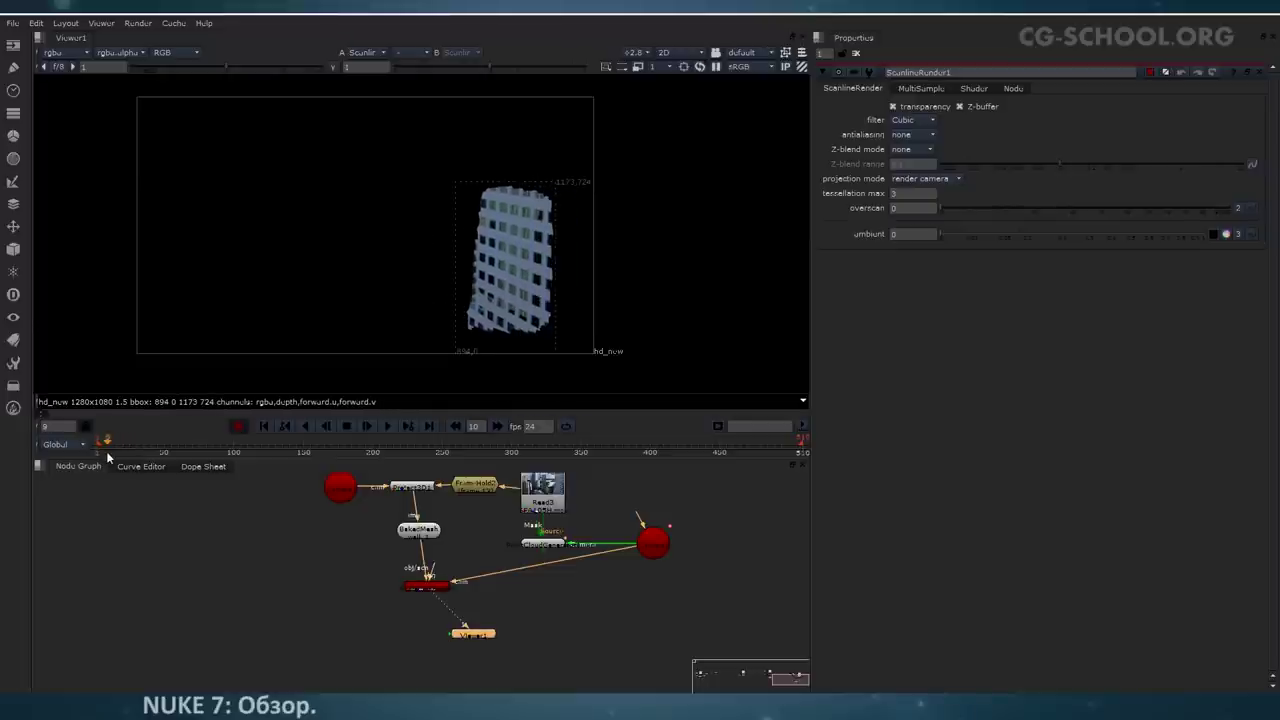
pyautogui.moveTo(540, 250); pyautogui.dragTo(490, 264, button='middle')
pyautogui.scroll(3, 488, 262)
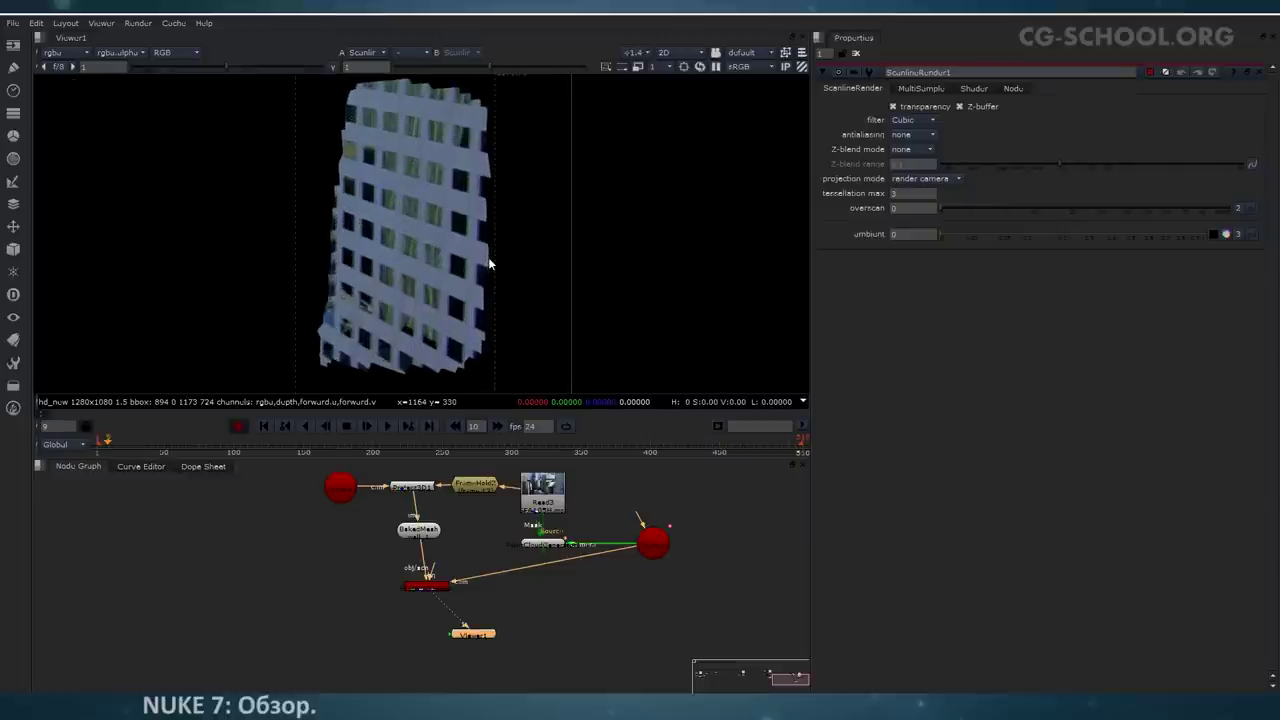
pyautogui.scroll(-2, 423, 237)
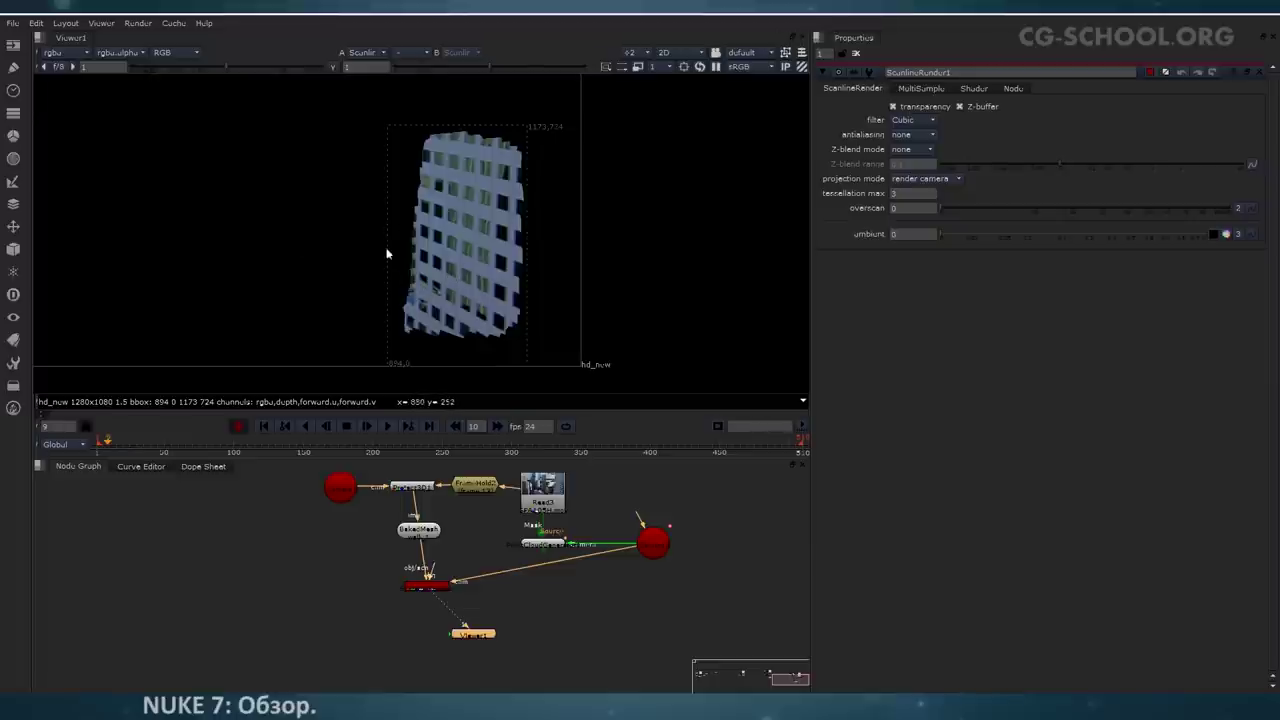
# Step: Switch the viewer to 3D, open the PointCloudGenerator node and inspect the city point cloud around the cameras
pyautogui.scroll(-2, 344, 277)
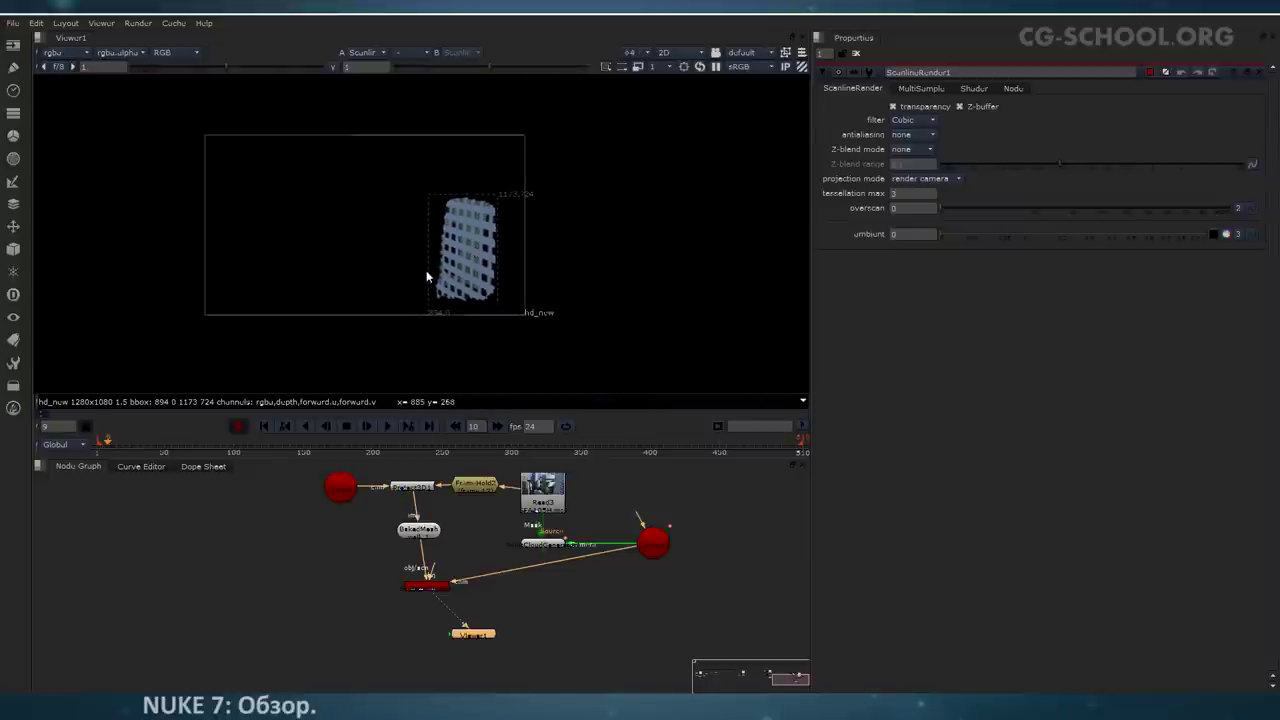
pyautogui.press('Tab')
pyautogui.scroll(-5, 508, 292)
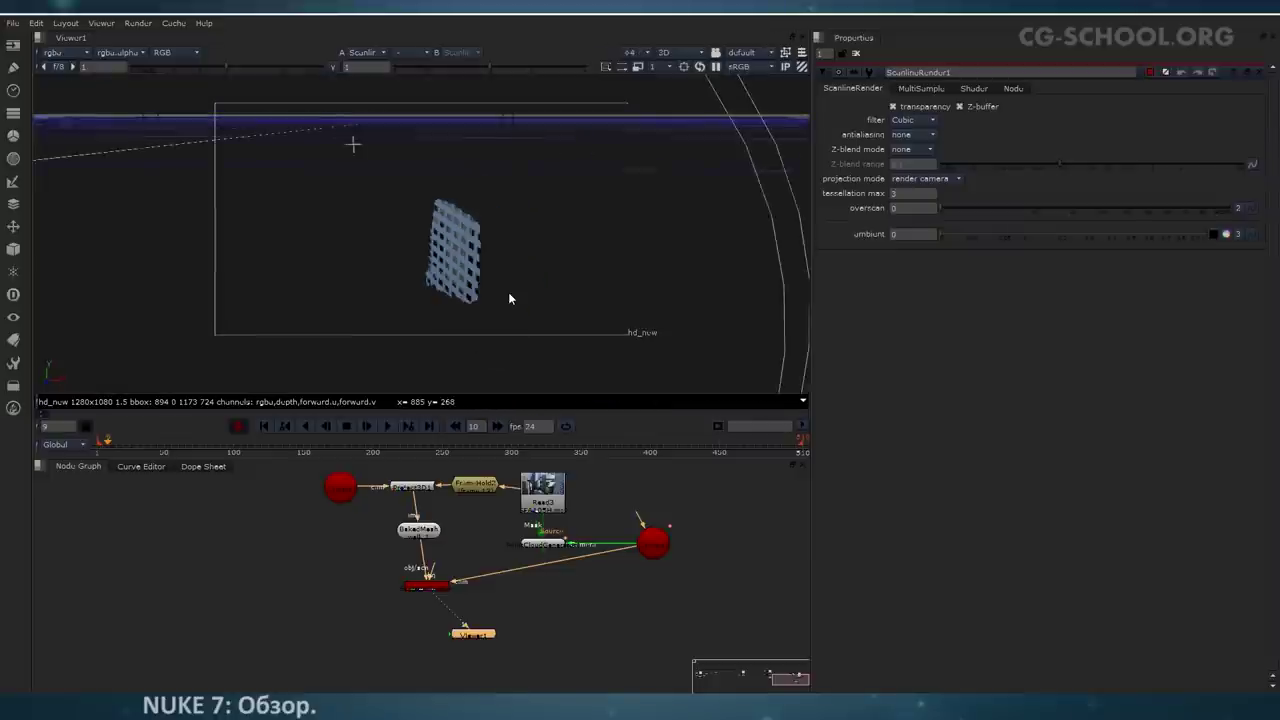
pyautogui.click(543, 546)
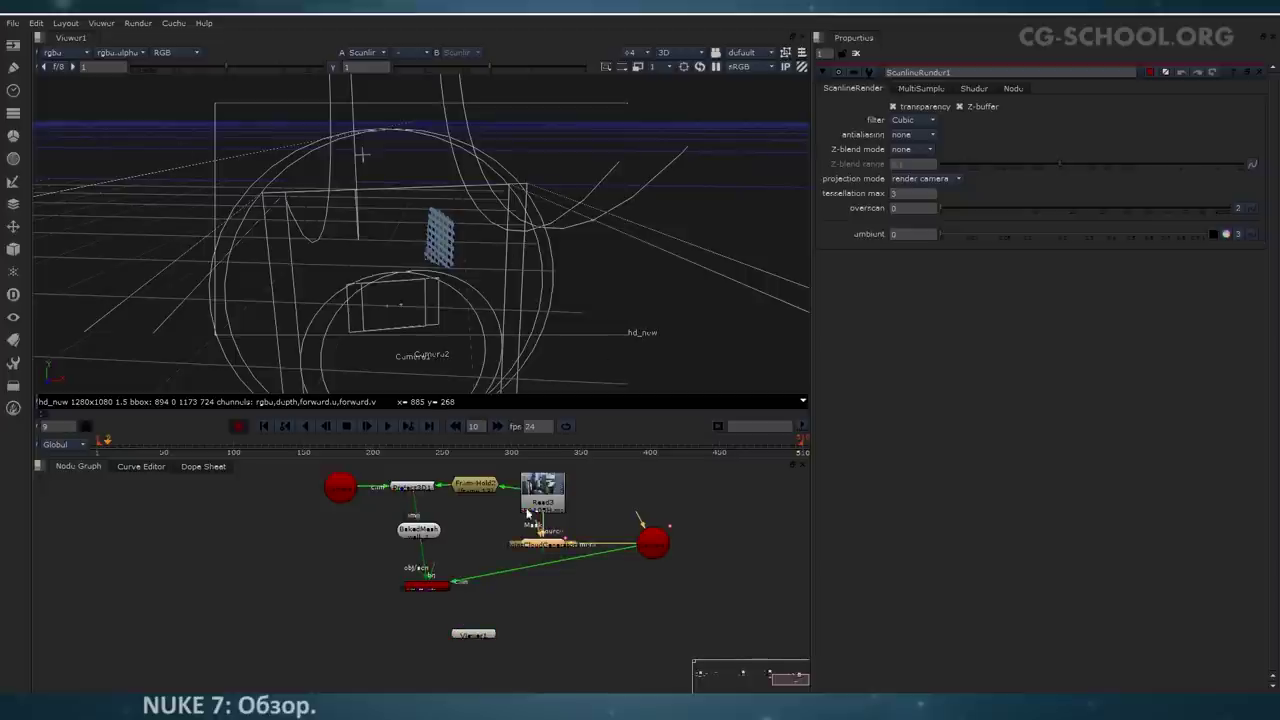
pyautogui.keyDown('ctrl'); pyautogui.moveTo(481, 293); pyautogui.dragTo(451, 246); pyautogui.keyUp('ctrl')
pyautogui.scroll(-2, 499, 312)
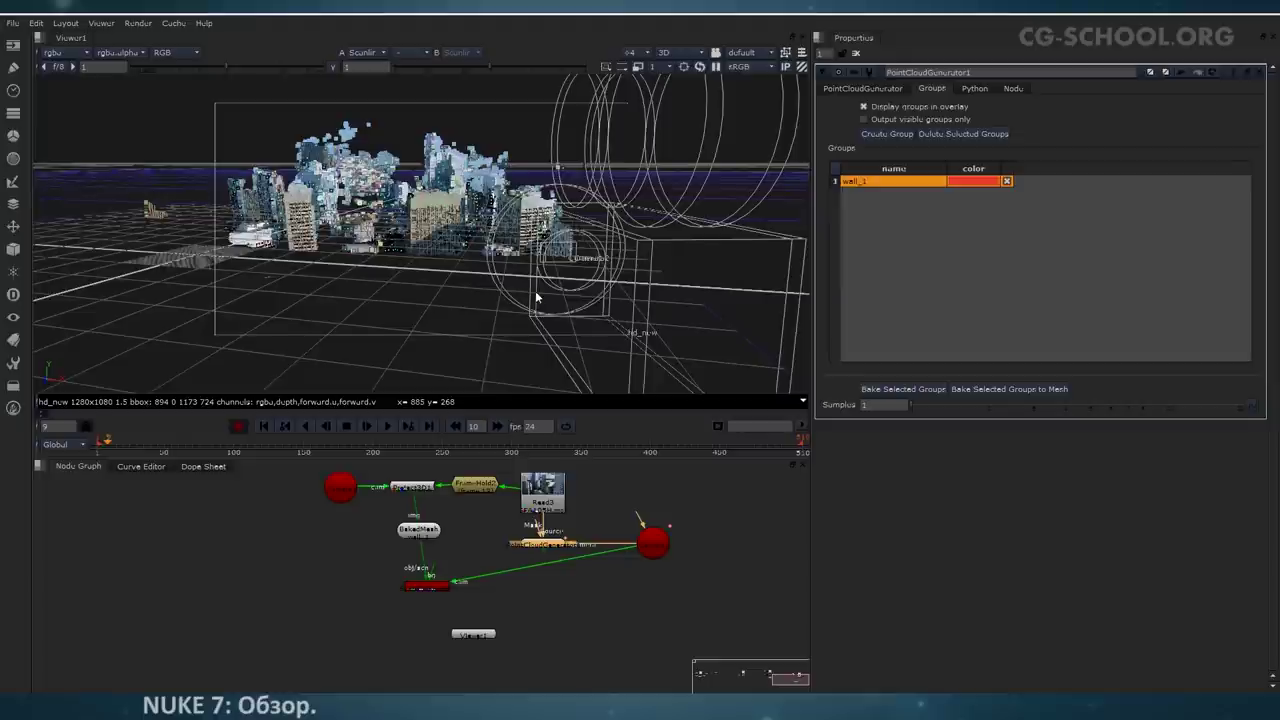
# Step: Move the tracked camera and PointCloudGenerator nodes closer to the mesh nodes and fit the wall render in the 2D view
pyautogui.moveTo(645, 594); pyautogui.dragTo(603, 577, button='middle')
pyautogui.moveTo(603, 532); pyautogui.dragTo(514, 574)
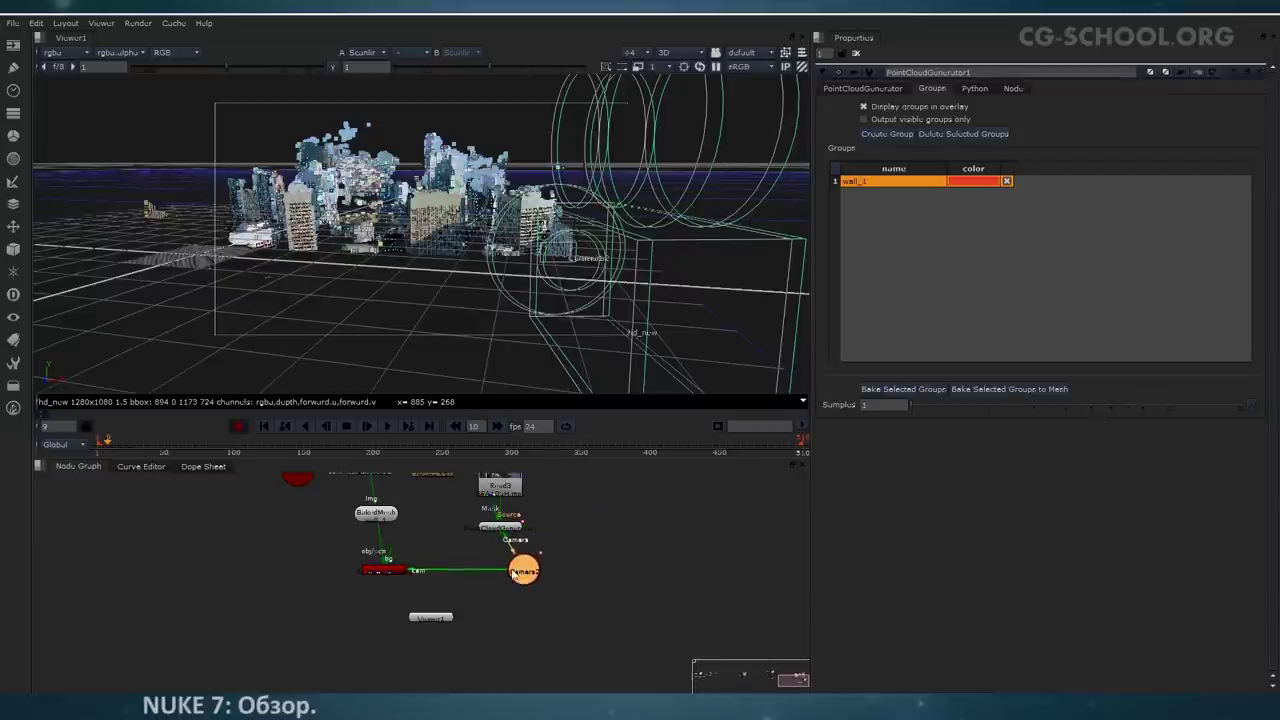
pyautogui.moveTo(502, 531); pyautogui.dragTo(501, 562)
pyautogui.click(500, 327)
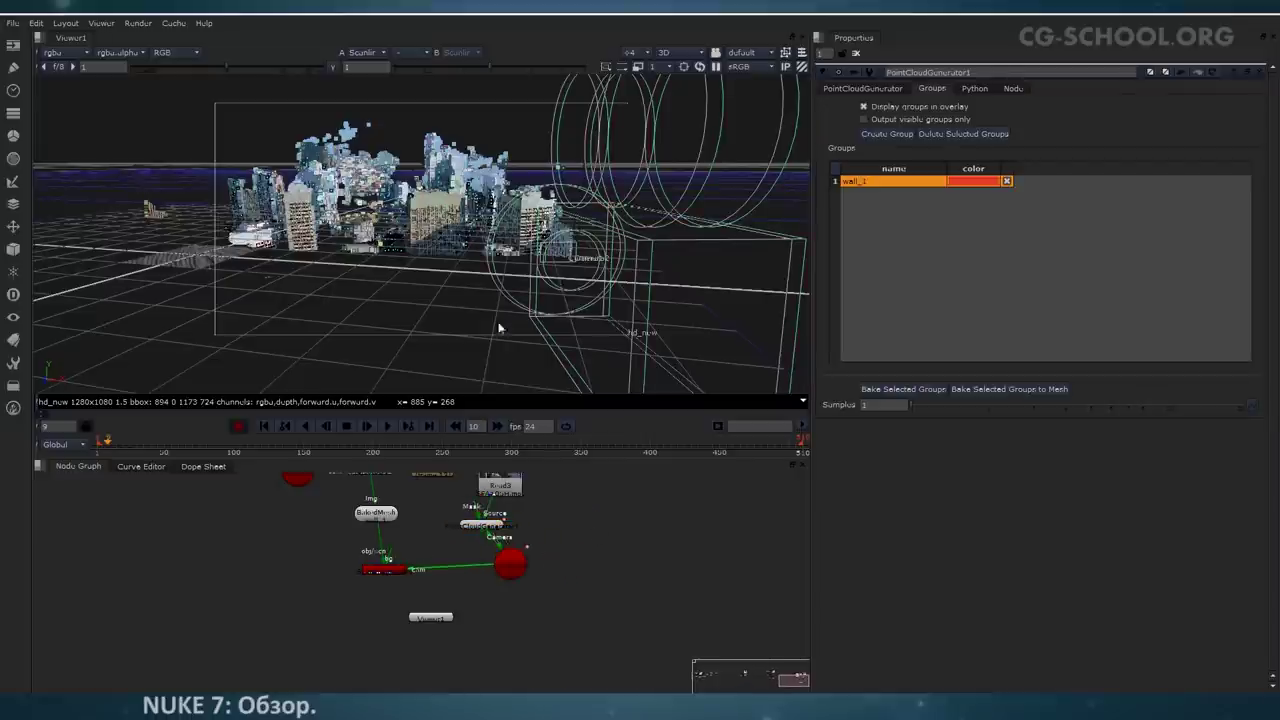
pyautogui.press('Tab')
pyautogui.press('f')
# Step: Tidy the node graph, placing the PointCloudGenerator beside the baked mesh and the tracked camera below the footage
pyautogui.moveTo(378, 574); pyautogui.dragTo(341, 605, button='middle')
pyautogui.click(341, 605)
pyautogui.moveTo(475, 598); pyautogui.dragTo(435, 600)
pyautogui.click(529, 564)
pyautogui.moveTo(473, 573); pyautogui.dragTo(383, 553, button='middle')
pyautogui.moveTo(357, 537); pyautogui.dragTo(294, 528)
pyautogui.moveTo(346, 580); pyautogui.dragTo(361, 563)
pyautogui.moveTo(392, 564); pyautogui.dragTo(360, 607, button='middle')
pyautogui.click(361, 606)
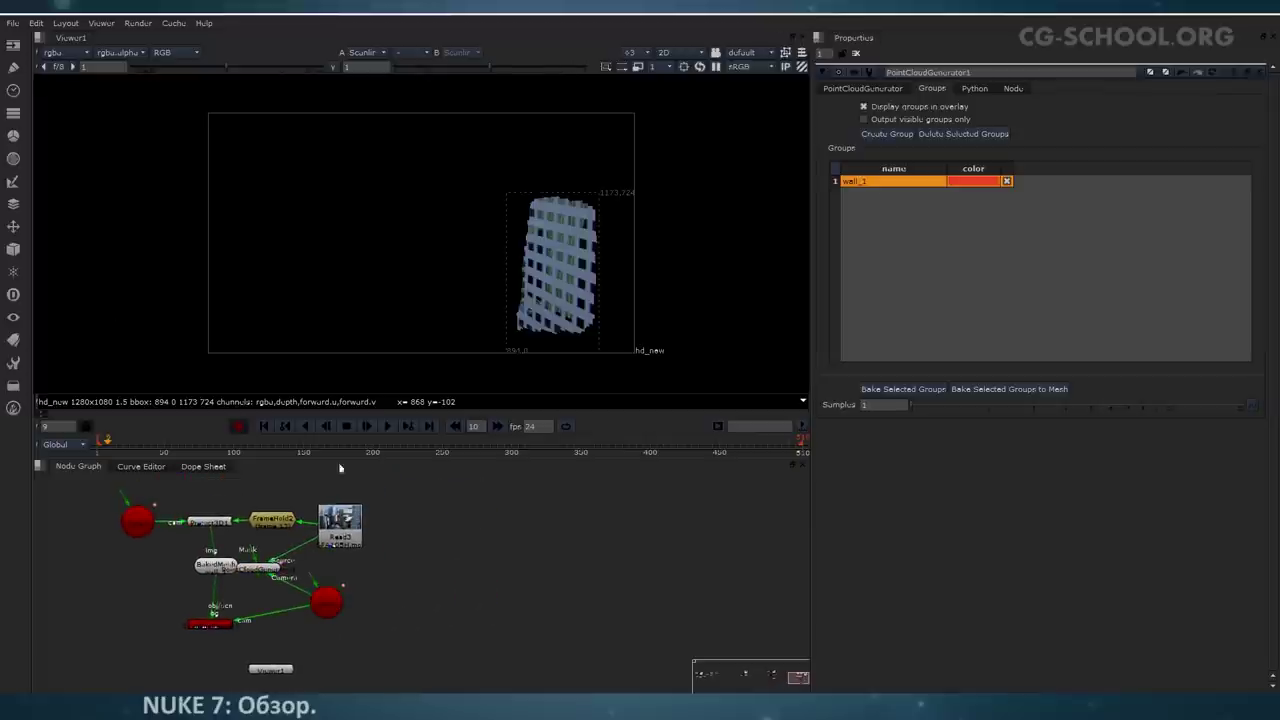
# Step: Add a DepthGenerator node in free space beside the footage and place the viewer node below it
pyautogui.click(16, 252)
pyautogui.click(96, 373)
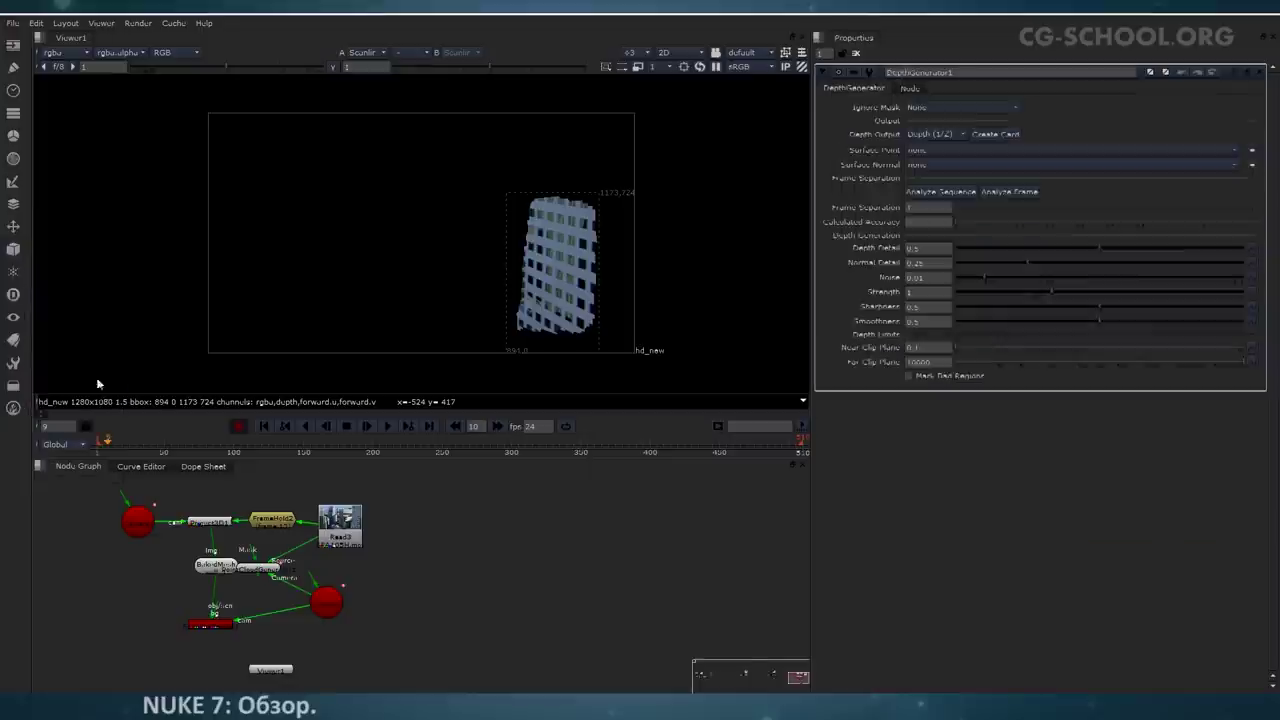
pyautogui.moveTo(278, 673); pyautogui.dragTo(414, 553)
pyautogui.moveTo(420, 571); pyautogui.dragTo(485, 533, button='middle')
pyautogui.scroll(2, 466, 597)
pyautogui.moveTo(476, 509); pyautogui.dragTo(473, 532)
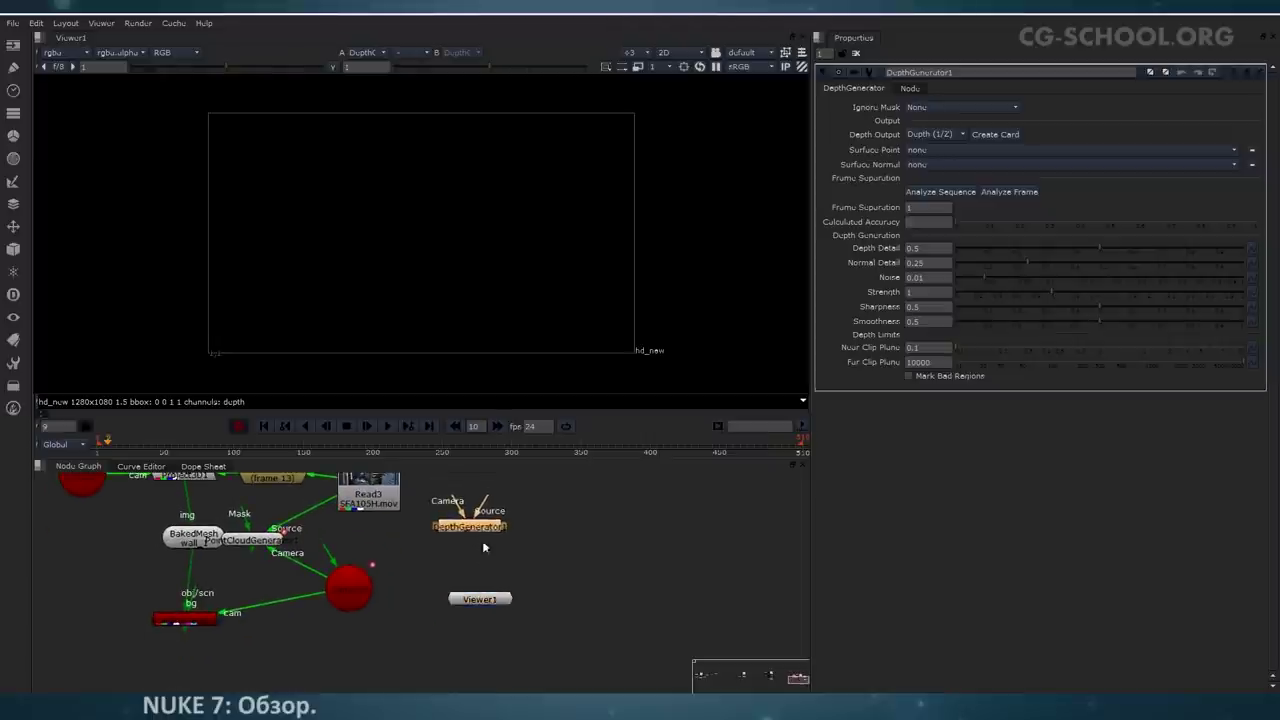
# Step: Connect the DepthGenerator's Source input to the Read3 footage and its Camera input to the tracked camera, and view its output
pyautogui.moveTo(482, 547); pyautogui.dragTo(500, 586, button='middle')
pyautogui.moveTo(475, 545); pyautogui.dragTo(395, 515)
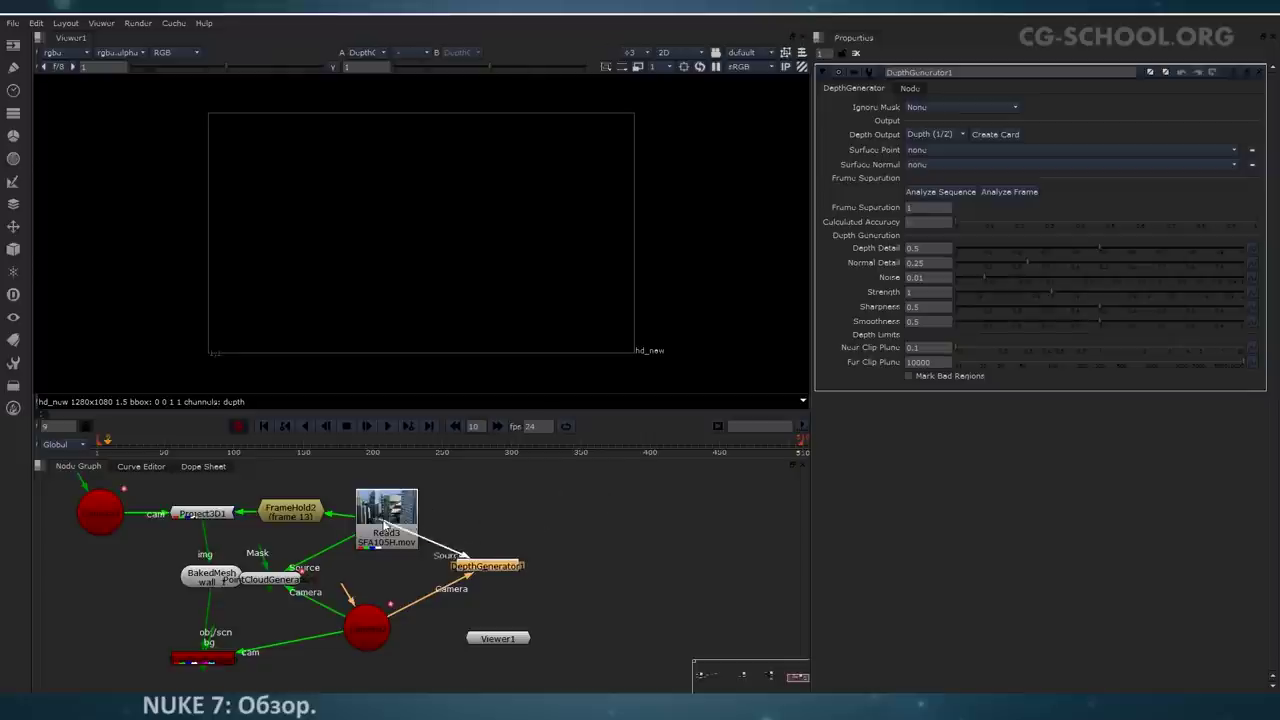
pyautogui.moveTo(505, 569); pyautogui.dragTo(517, 530)
pyautogui.press('1')
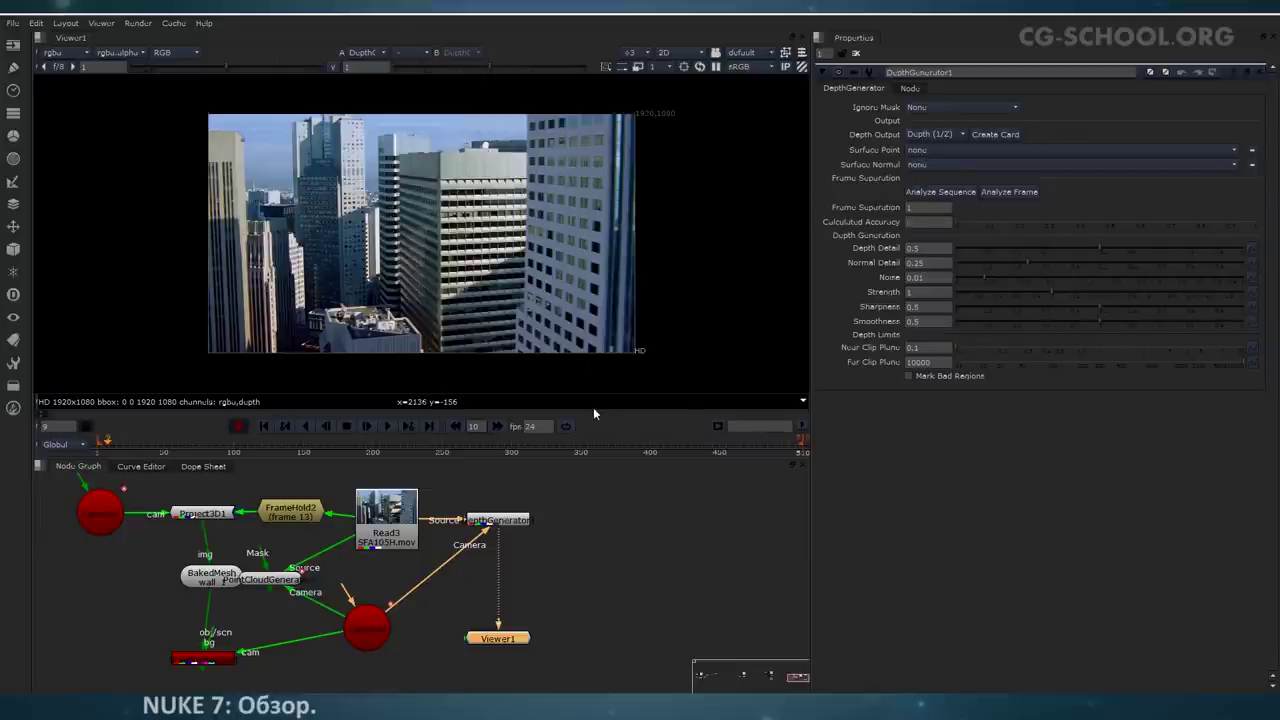
pyautogui.moveTo(381, 641); pyautogui.dragTo(408, 636)
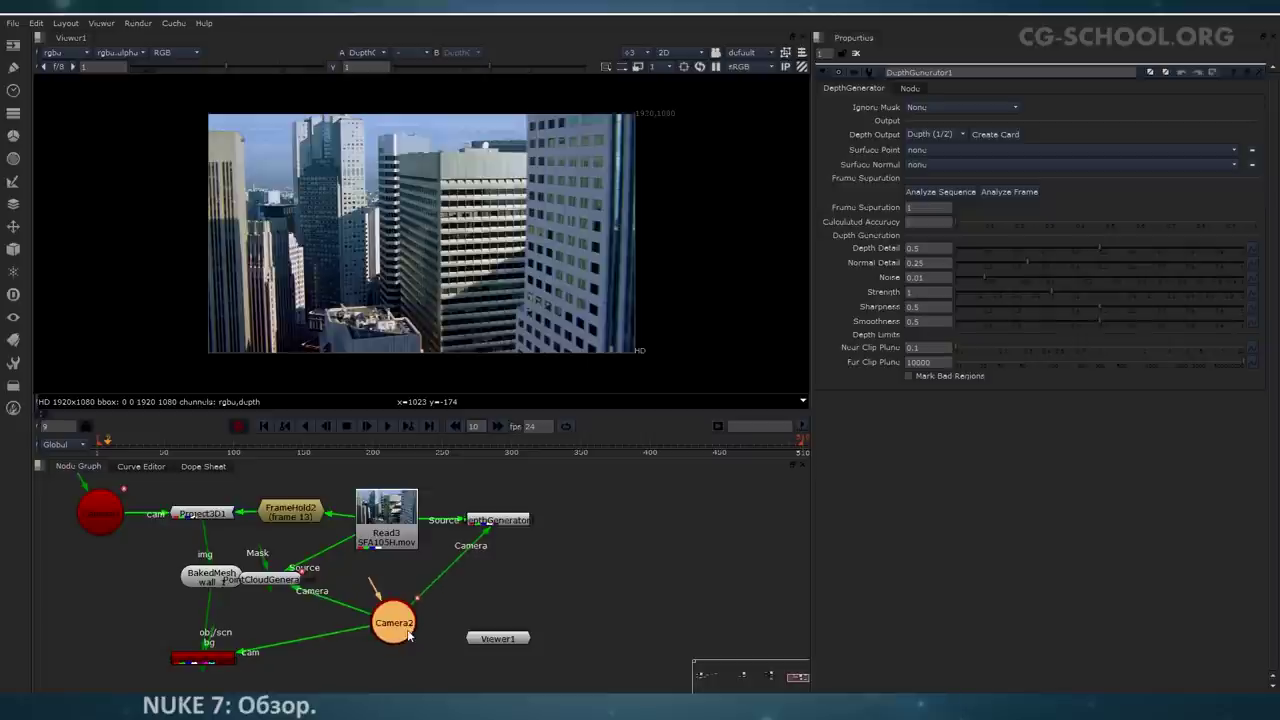
pyautogui.click(400, 530)
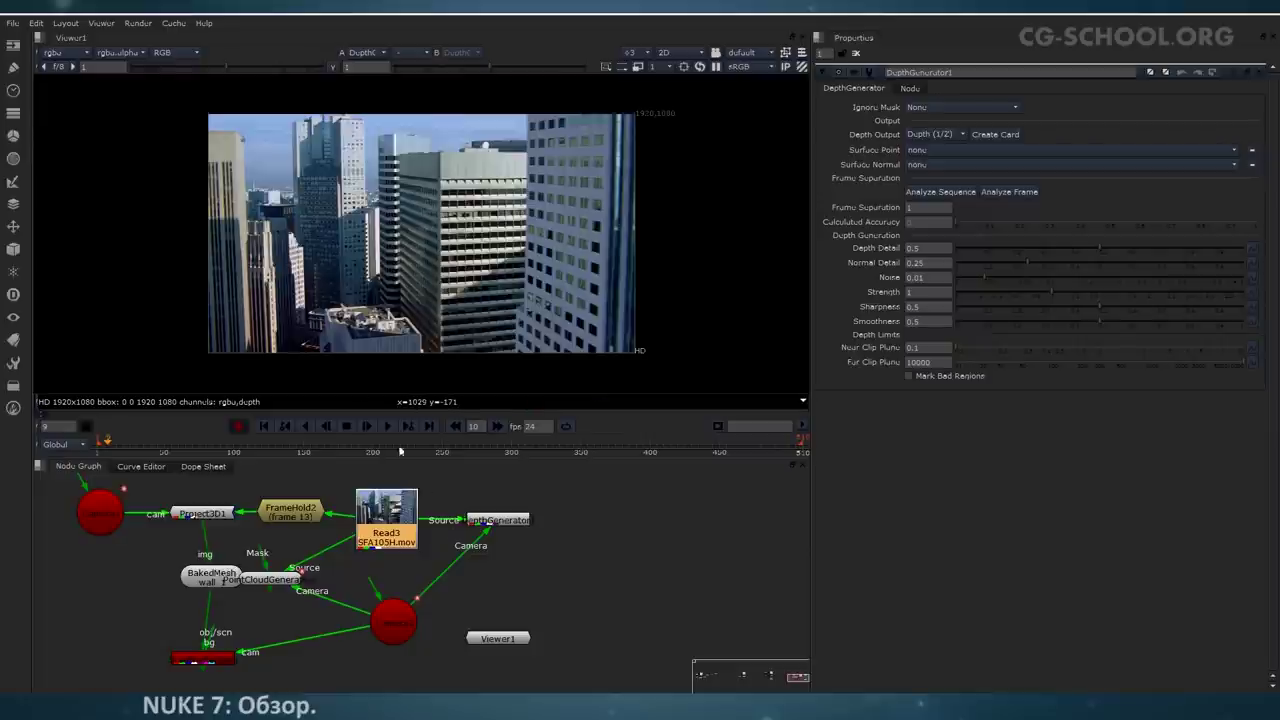
pyautogui.click(508, 520)
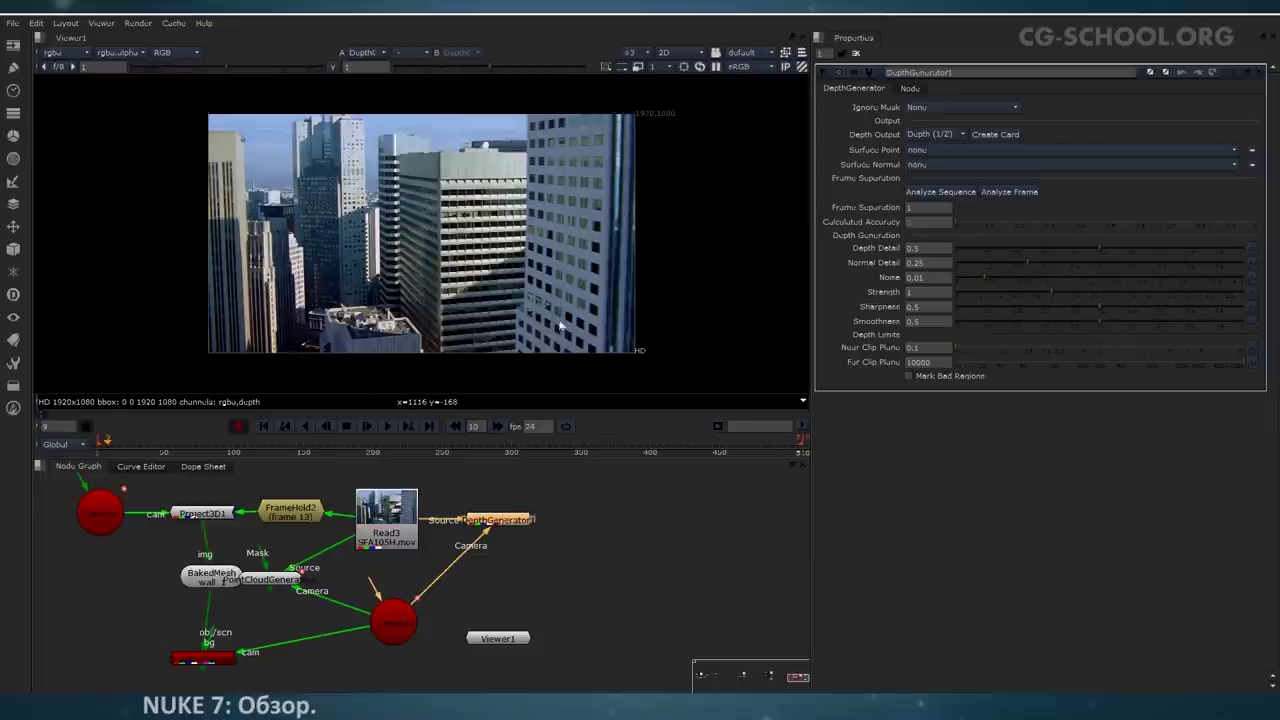
# Step: Display the DepthGenerator's depth channel at frame 9, examine it and return the viewer to rgba
pyautogui.click(62, 52)
pyautogui.click(85, 116)
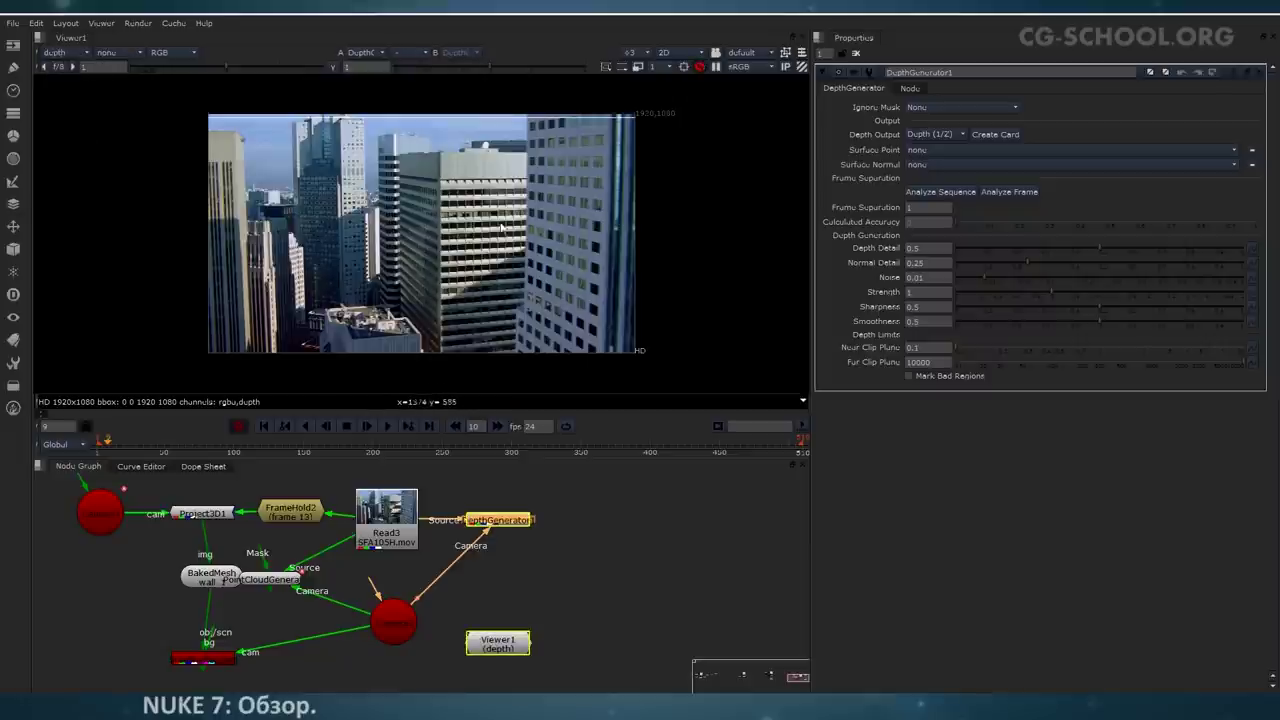
pyautogui.scroll(4, 410, 252)
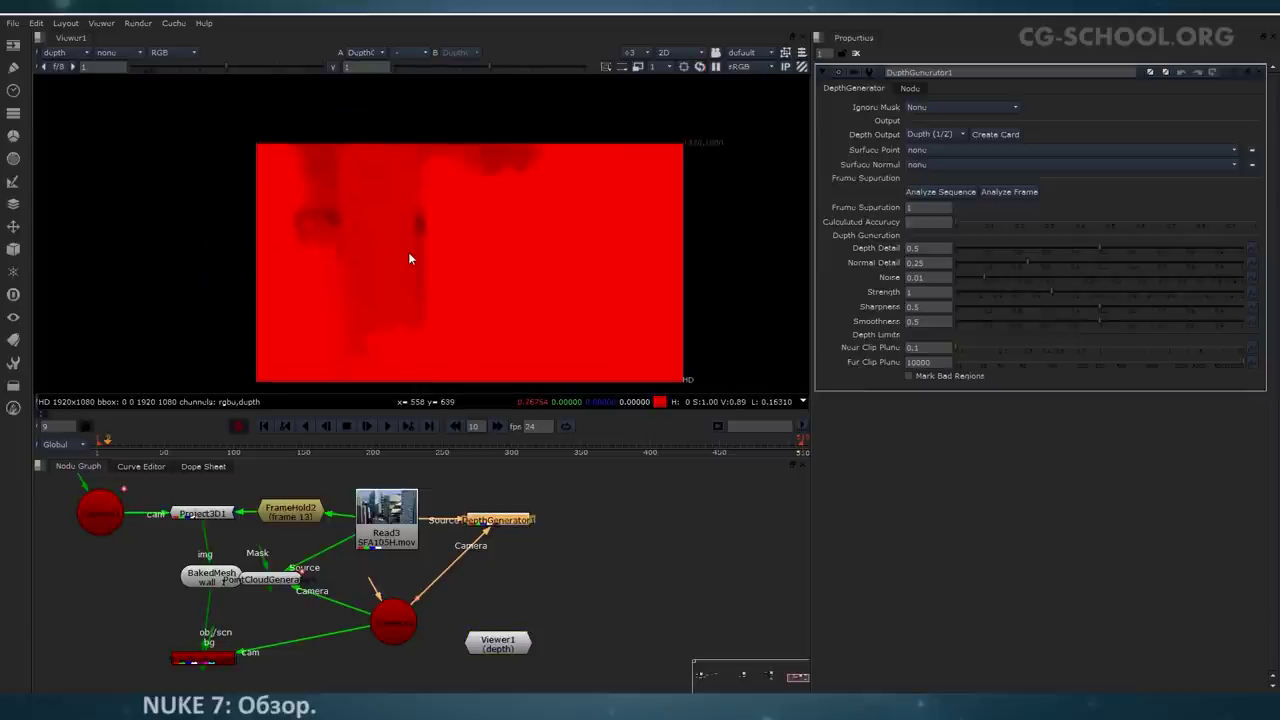
pyautogui.scroll(-3, 503, 246)
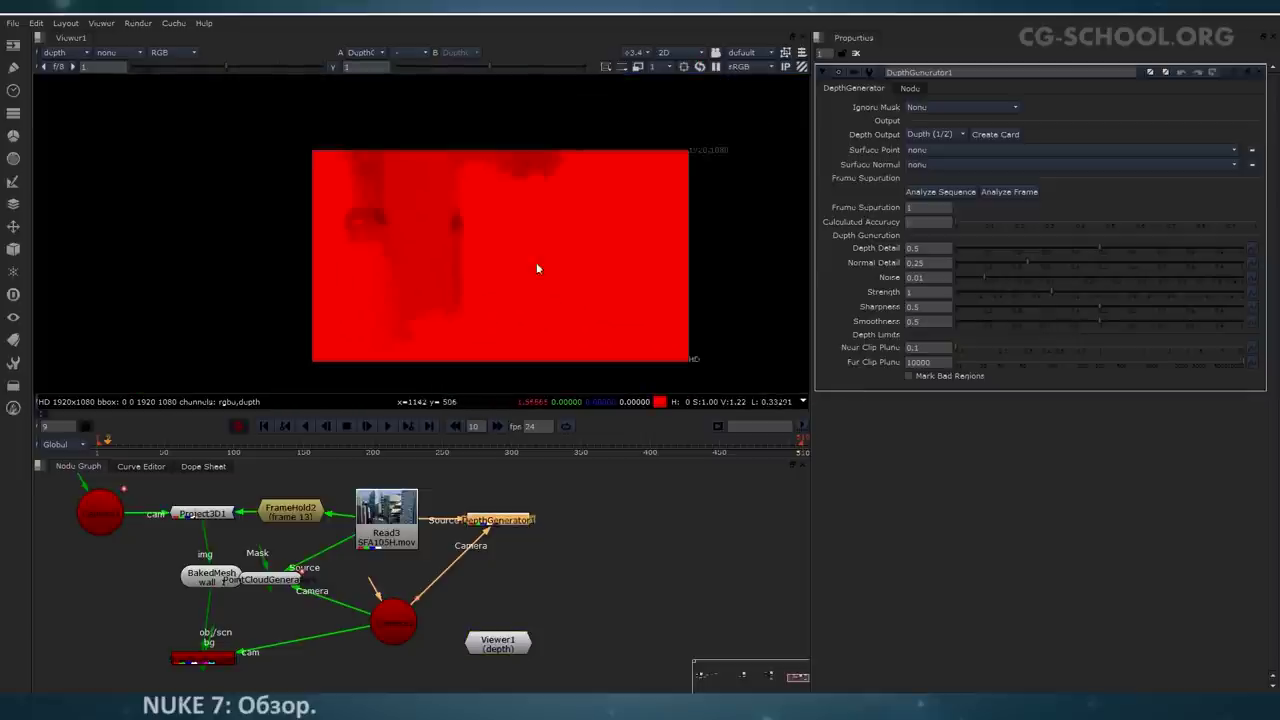
pyautogui.scroll(1, 482, 236)
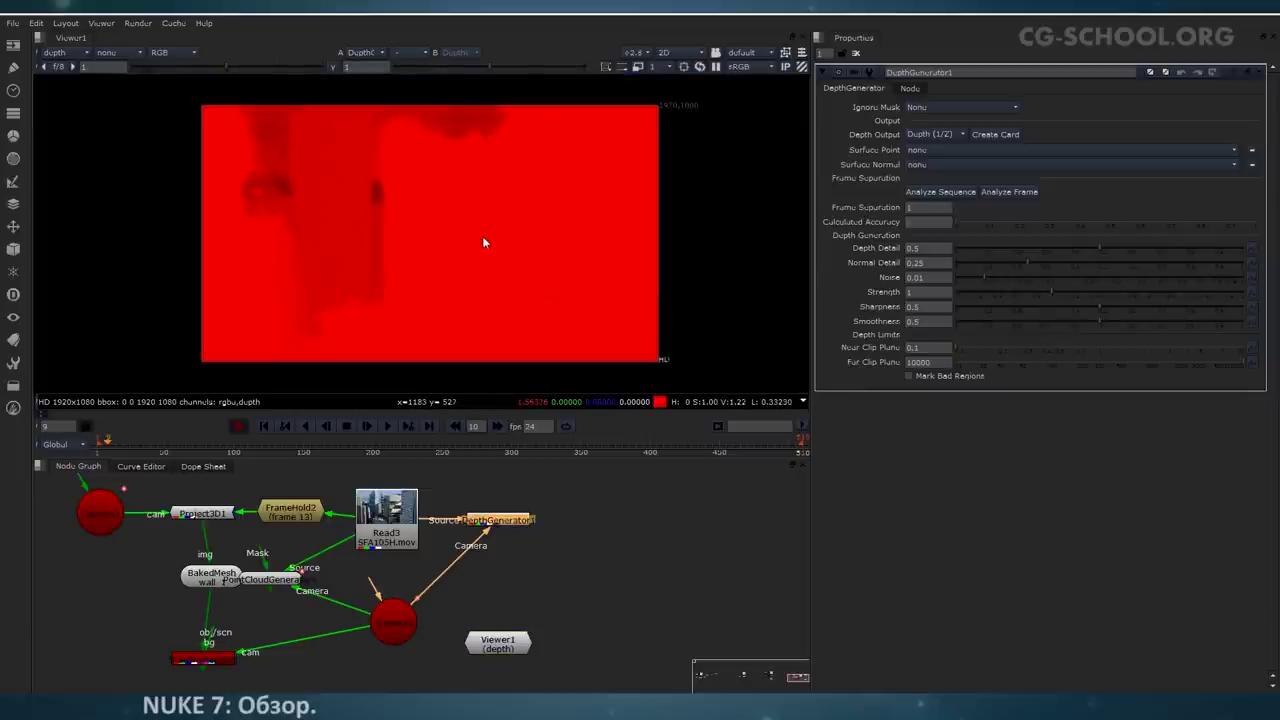
pyautogui.click(63, 53)
pyautogui.click(70, 91)
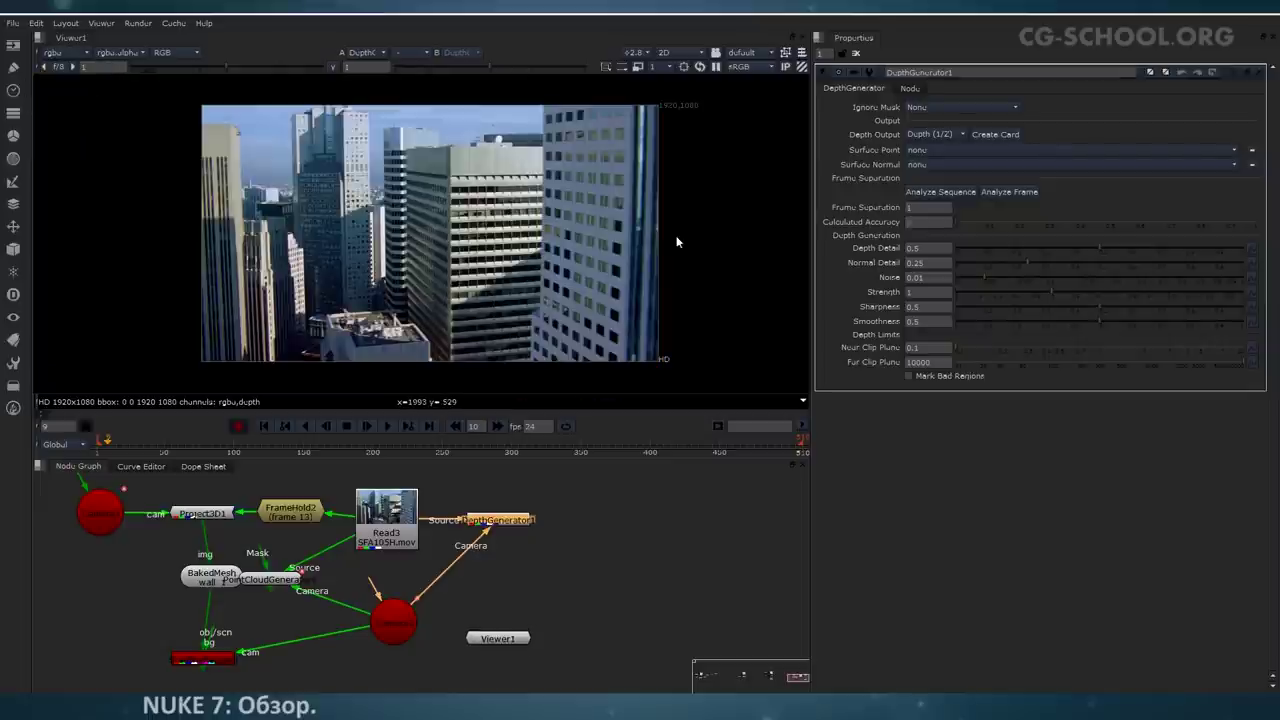
# Step: Analyze the whole sequence for the DepthGenerator's frame separation and view the node's output
pyautogui.click(966, 191)
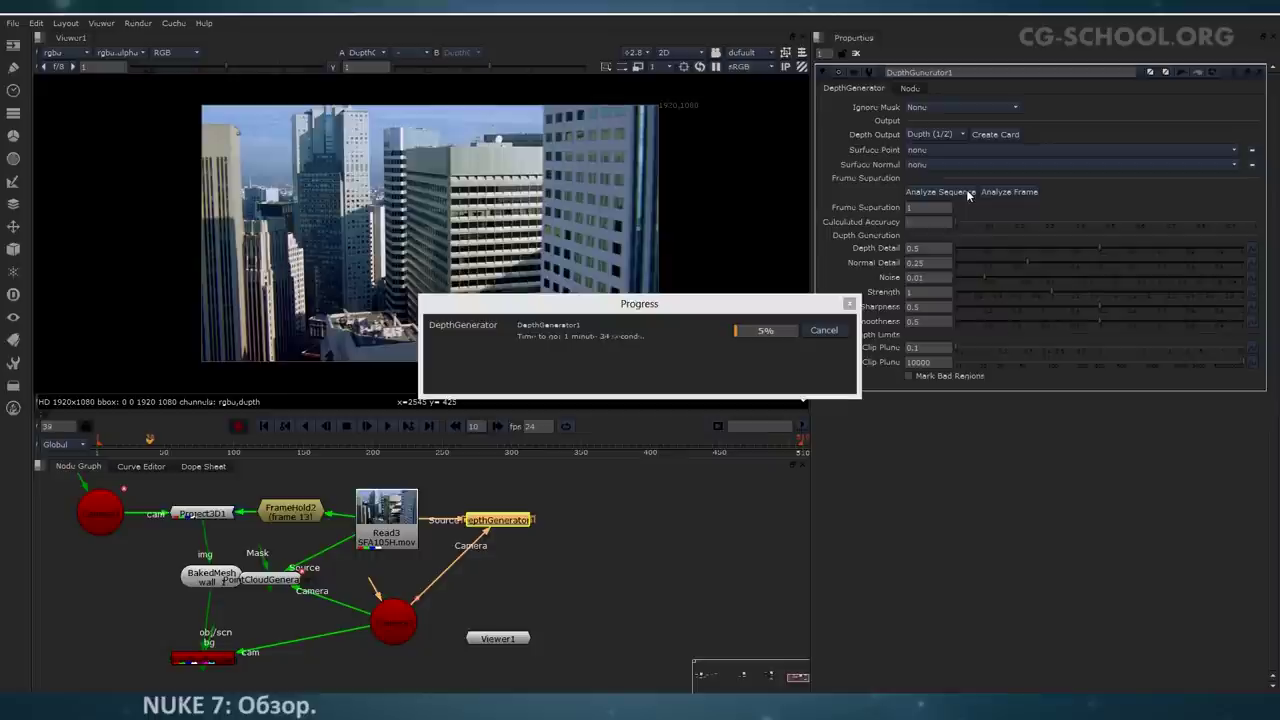
pyautogui.moveTo(633, 308); pyautogui.dragTo(492, 219)
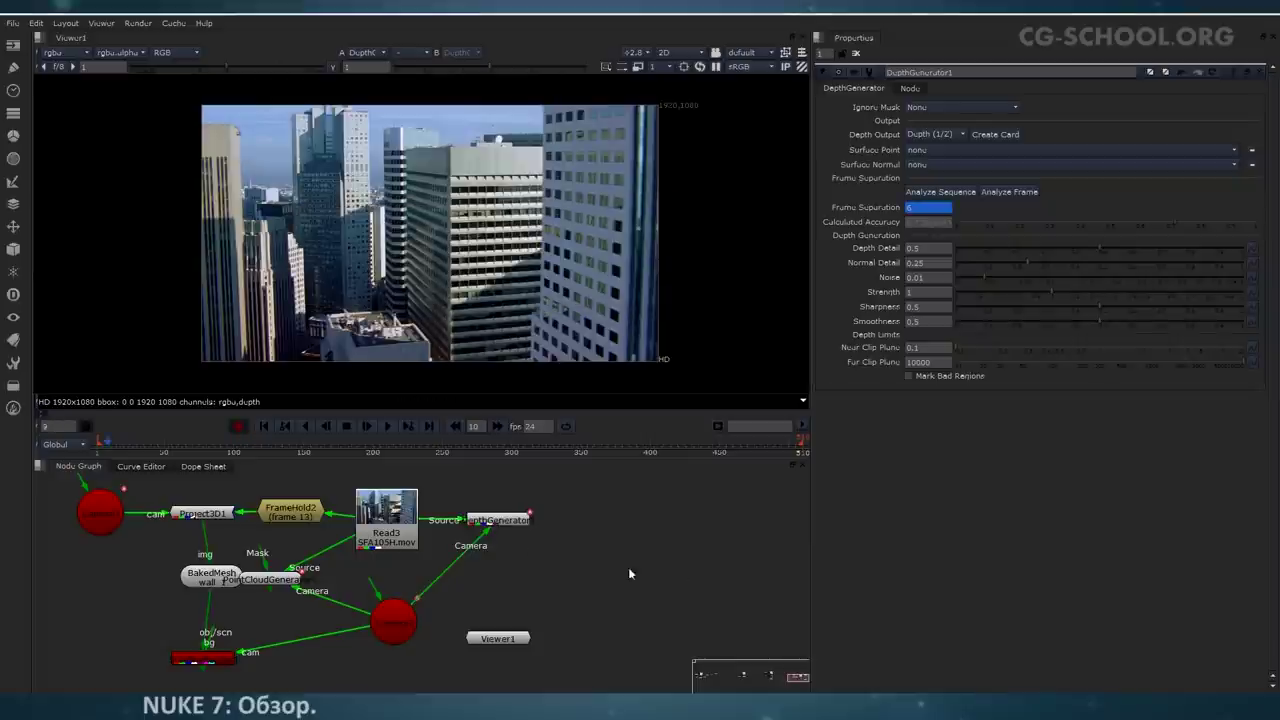
pyautogui.press('1')
# Step: Check the generated depth channel at frame 101 and switch the viewer back to rgba
pyautogui.click(62, 52)
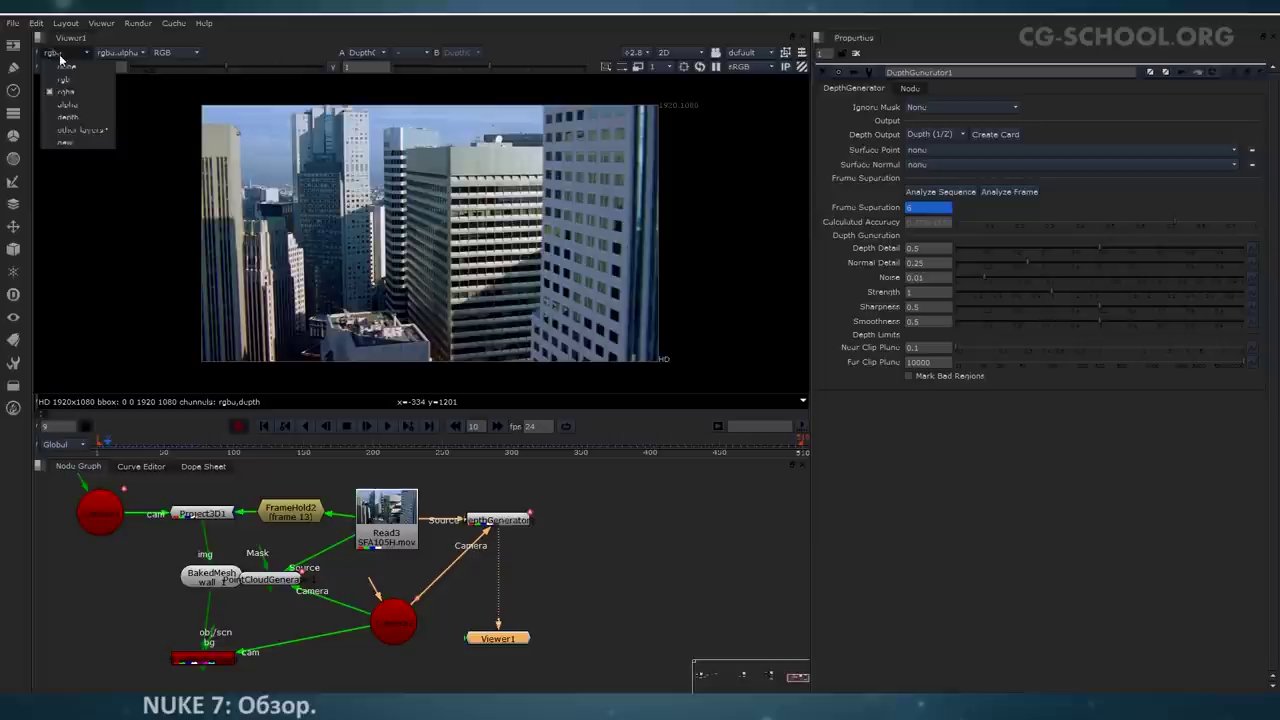
pyautogui.click(68, 117)
pyautogui.click(236, 443)
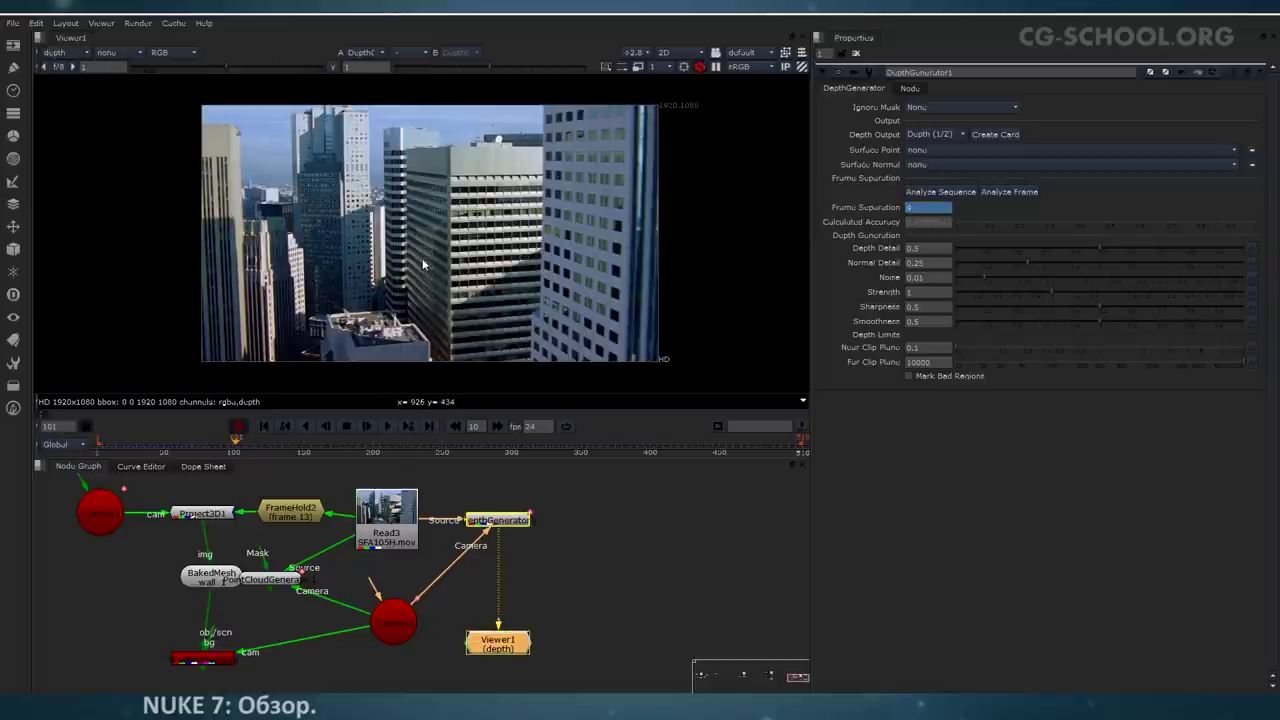
pyautogui.scroll(1, 434, 256)
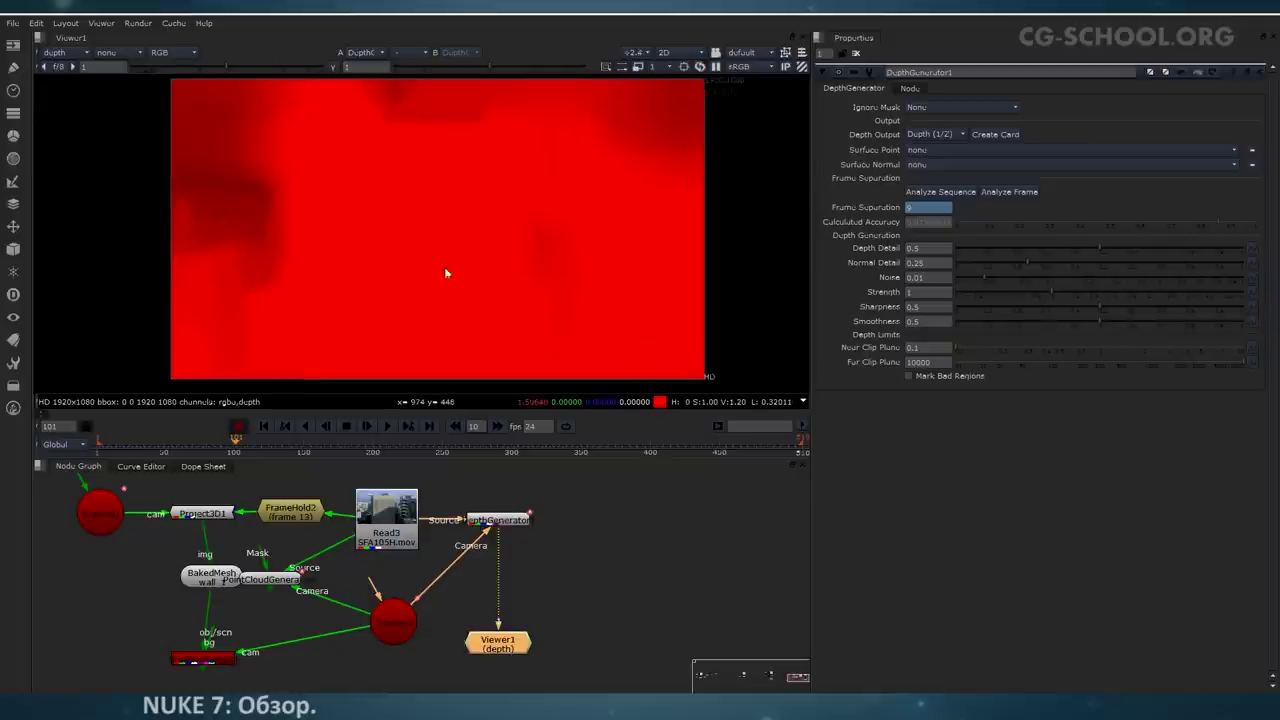
pyautogui.moveTo(446, 273); pyautogui.dragTo(443, 296, button='middle')
pyautogui.click(55, 52)
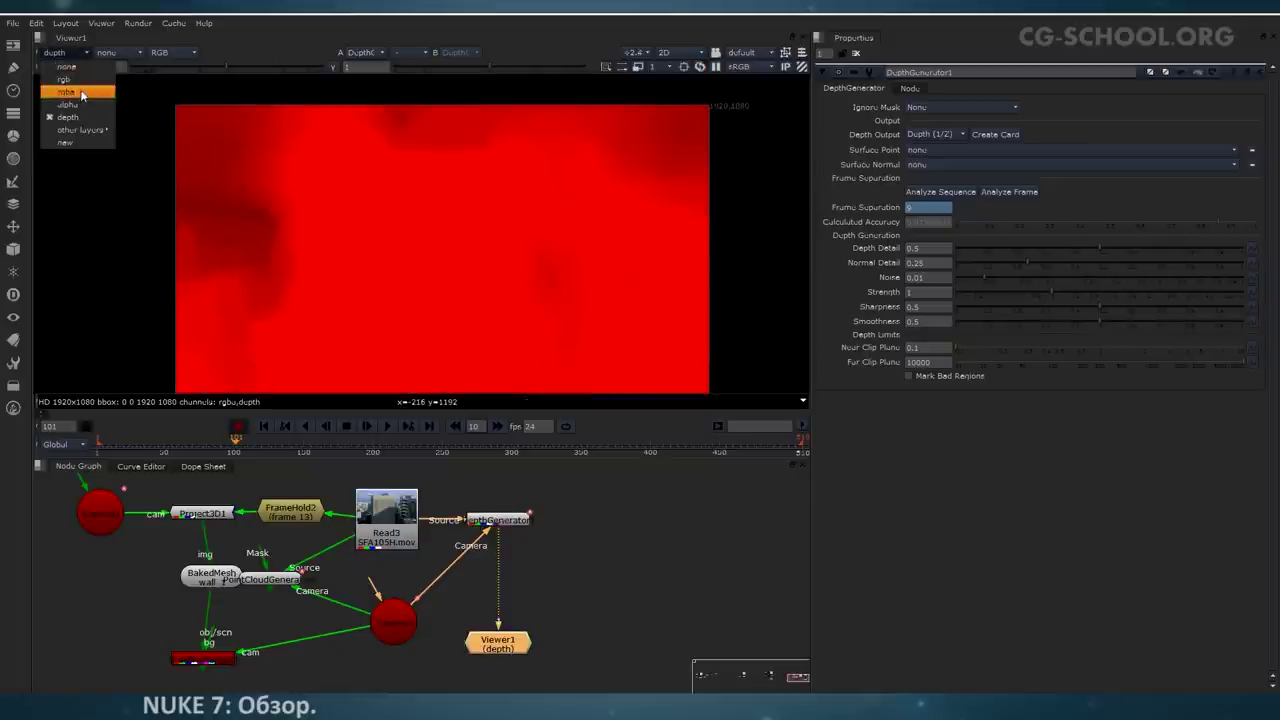
pyautogui.click(58, 76)
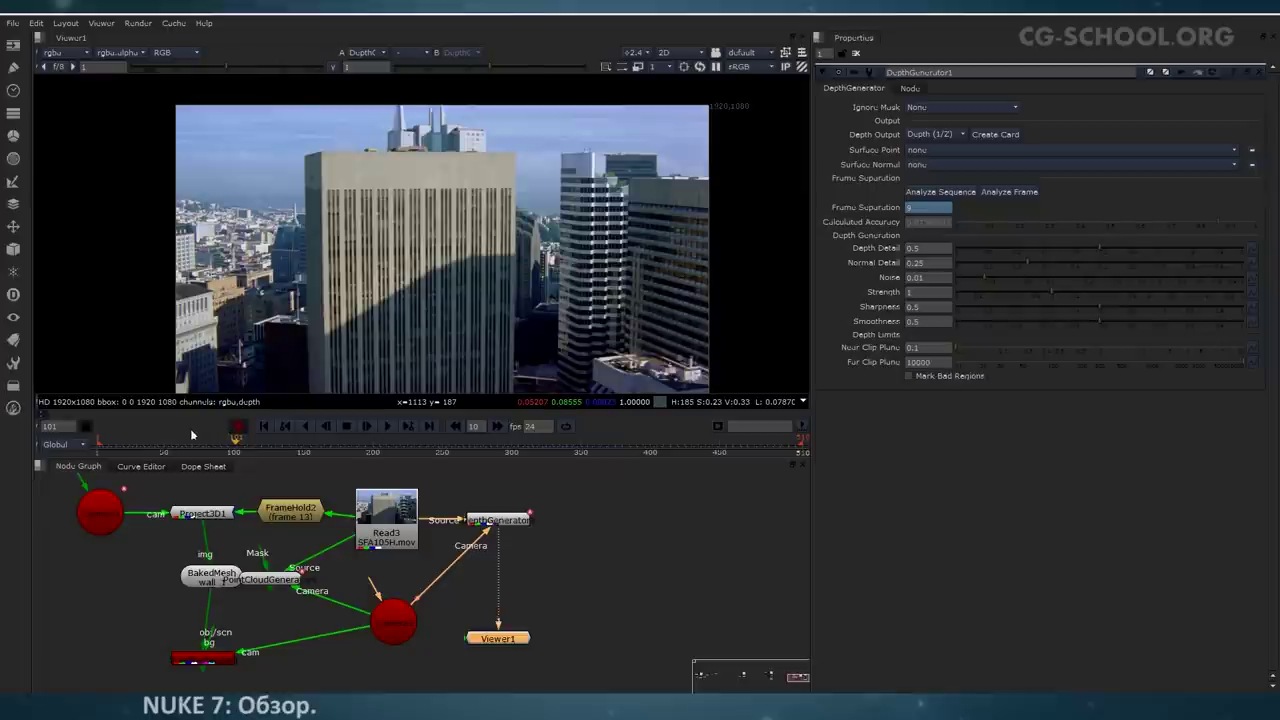
# Step: Scrub the footage to frame 179 and display the depth channel
pyautogui.moveTo(199, 451); pyautogui.dragTo(345, 451)
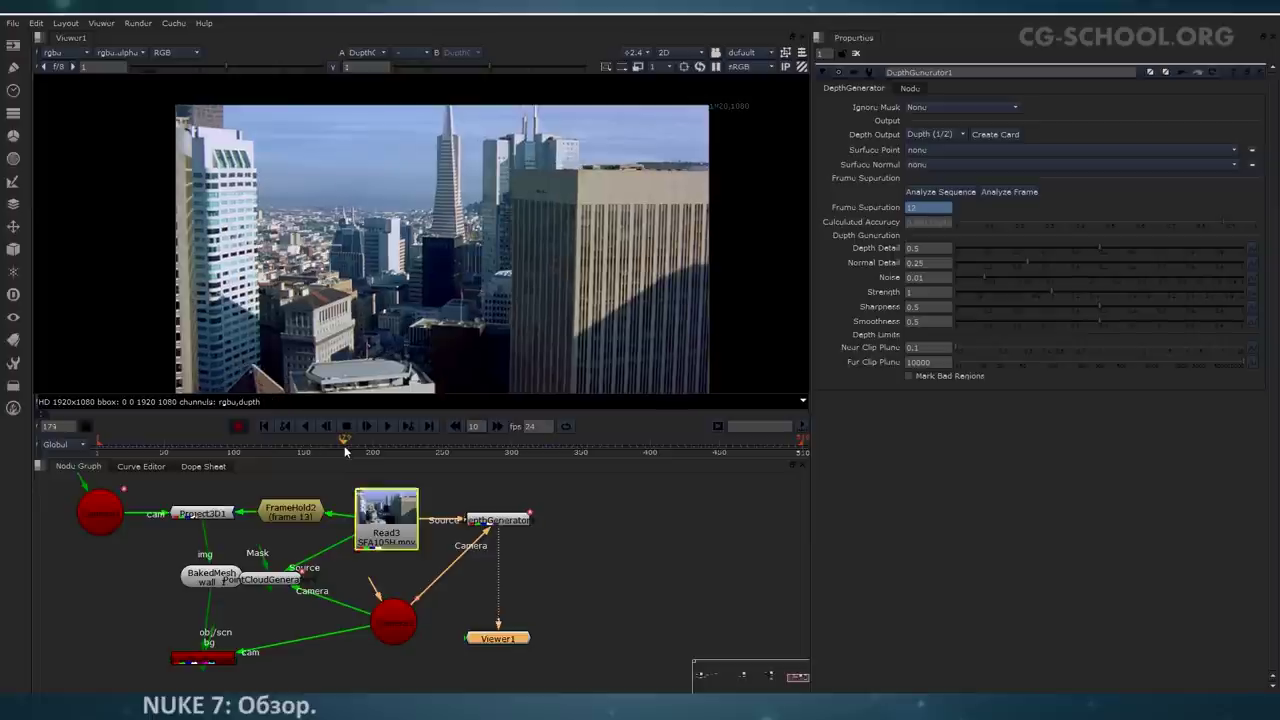
pyautogui.click(82, 52)
pyautogui.click(67, 117)
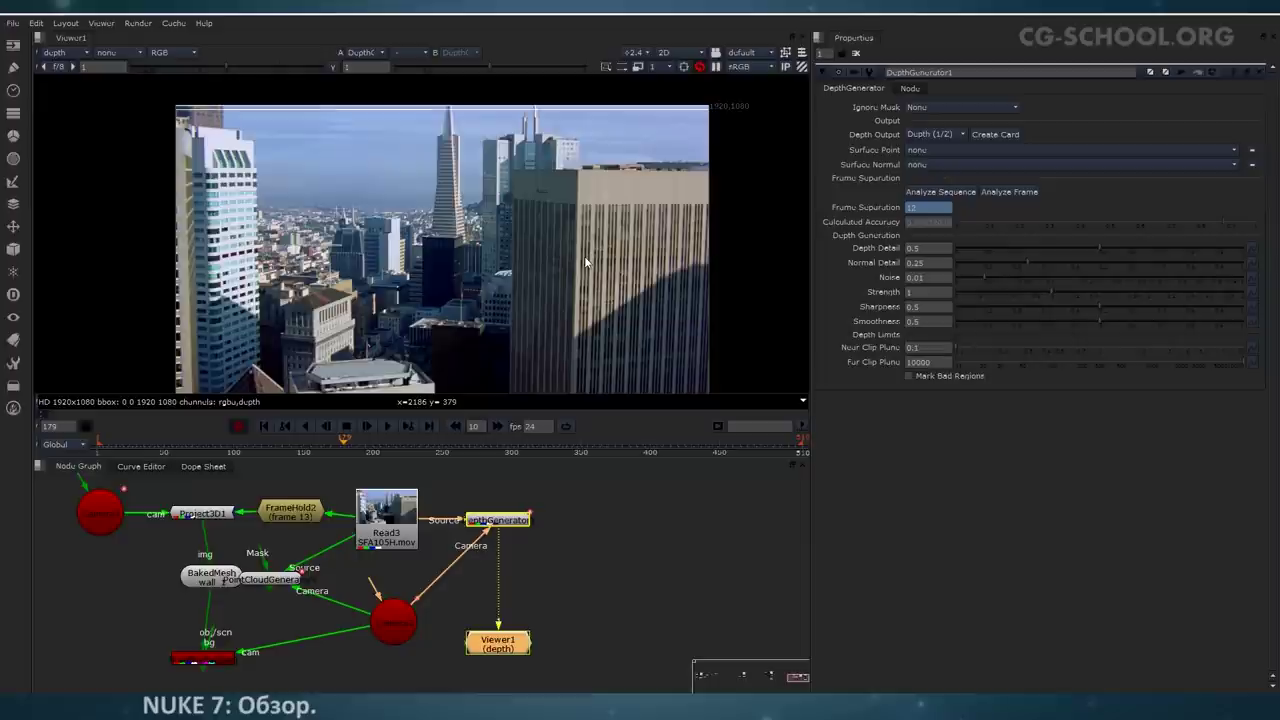
# Step: Set the DepthGenerator's Depth Detail to 0.84 and inspect the recalculated depth around the buildings
pyautogui.moveTo(1104, 257); pyautogui.dragTo(1161, 250)
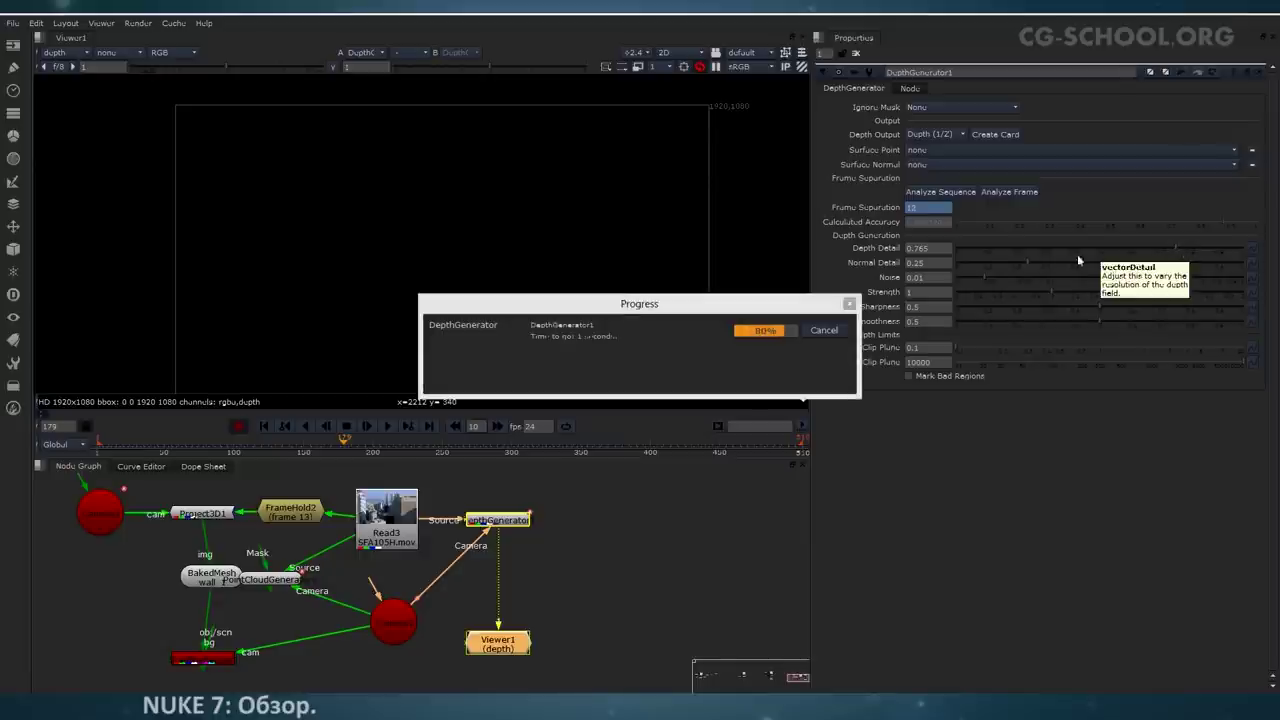
pyautogui.moveTo(1175, 250); pyautogui.dragTo(1198, 244)
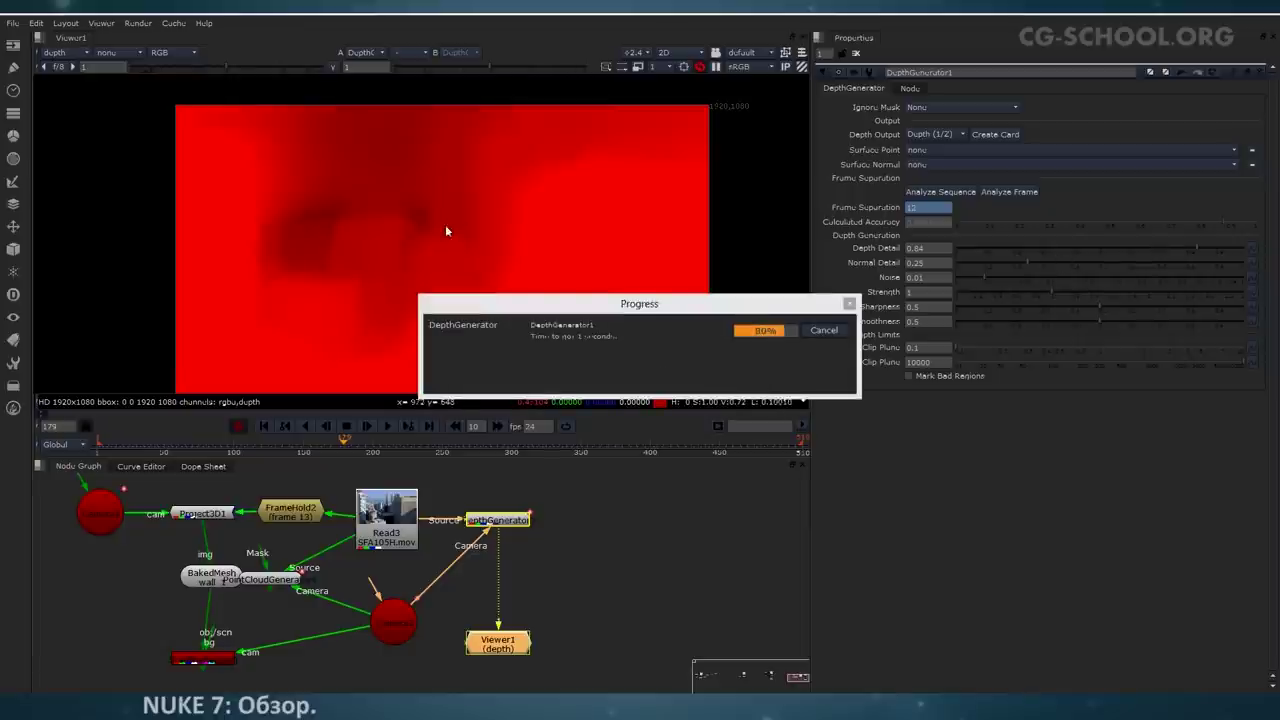
pyautogui.scroll(4, 454, 236)
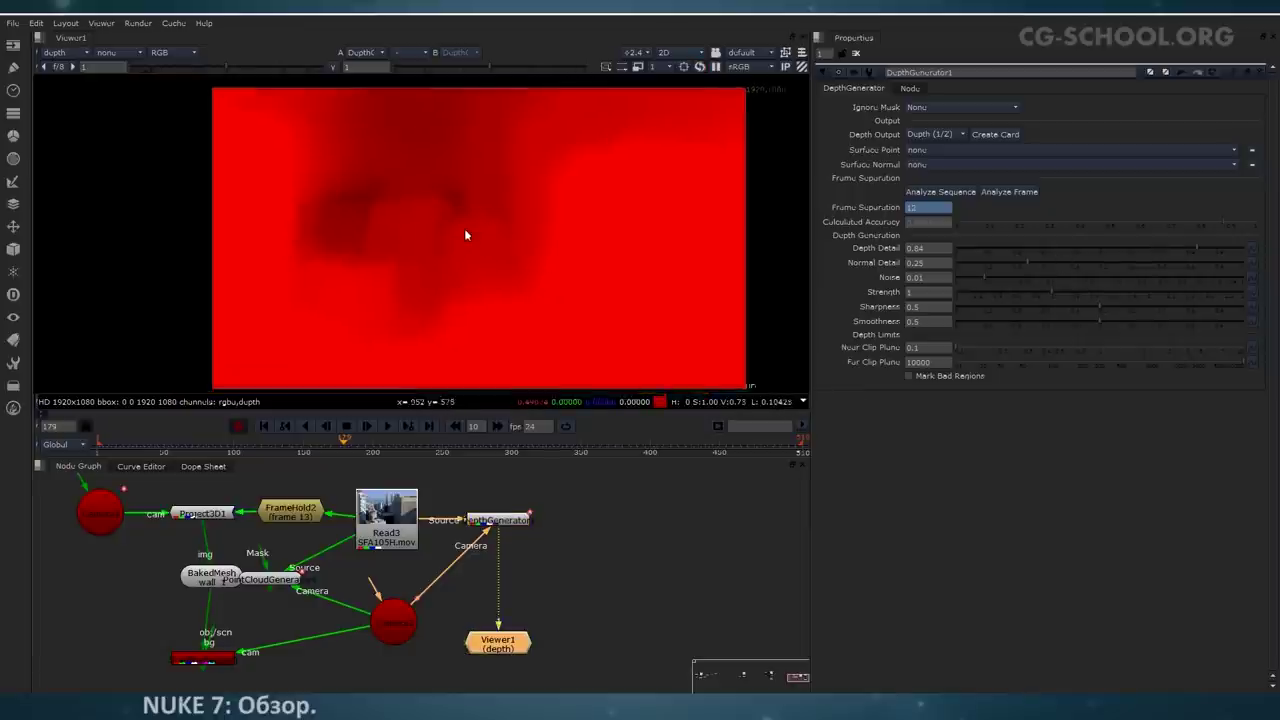
pyautogui.scroll(-2, 383, 204)
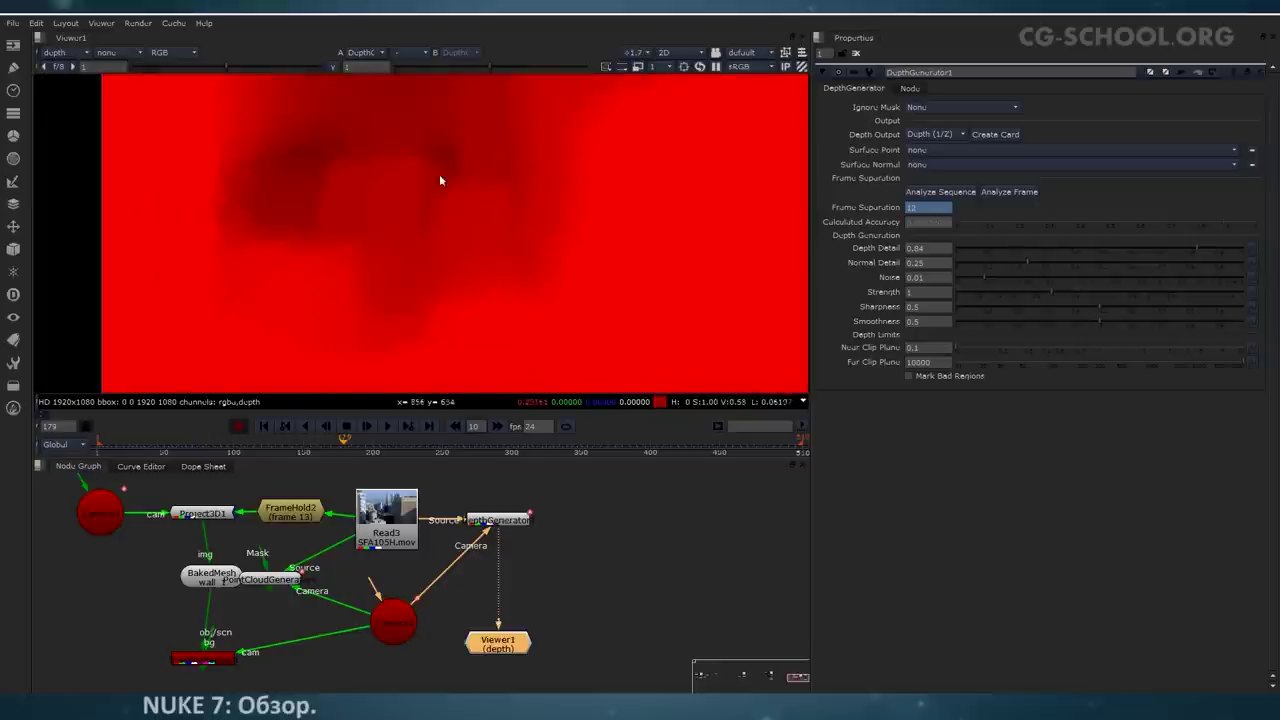
pyautogui.scroll(4, 408, 230)
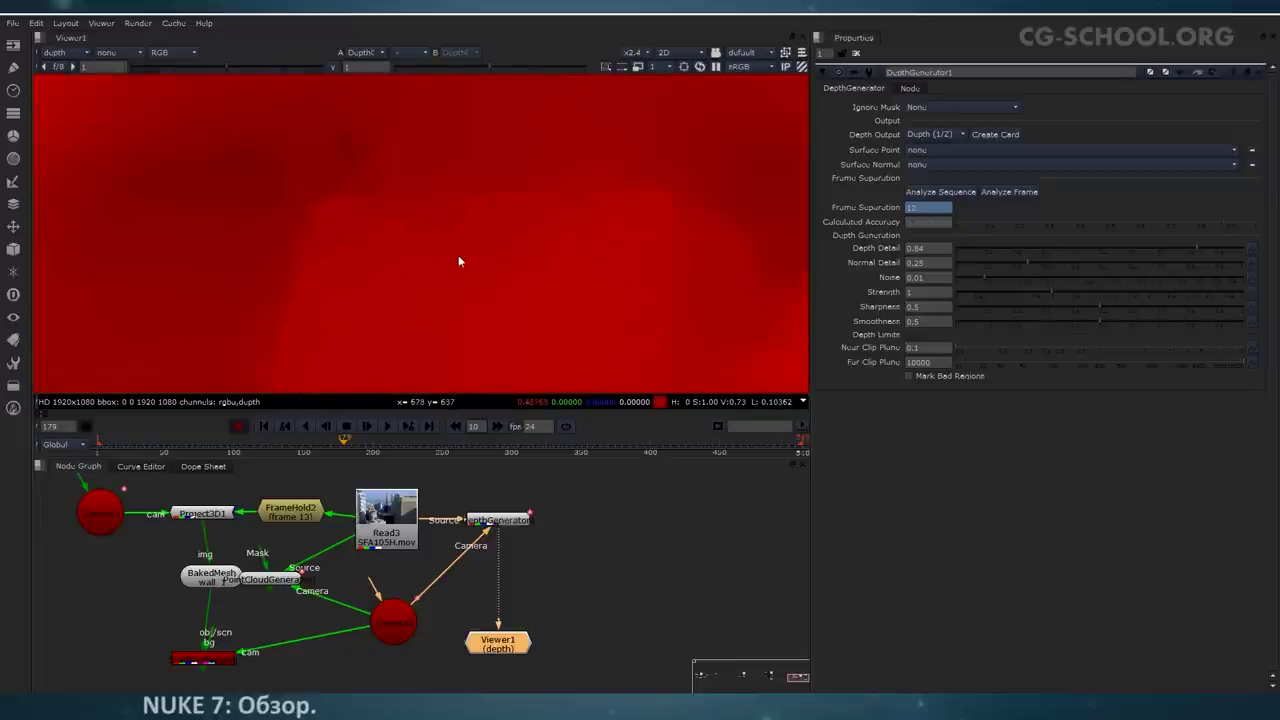
pyautogui.scroll(-3, 458, 260)
pyautogui.scroll(-3, 458, 262)
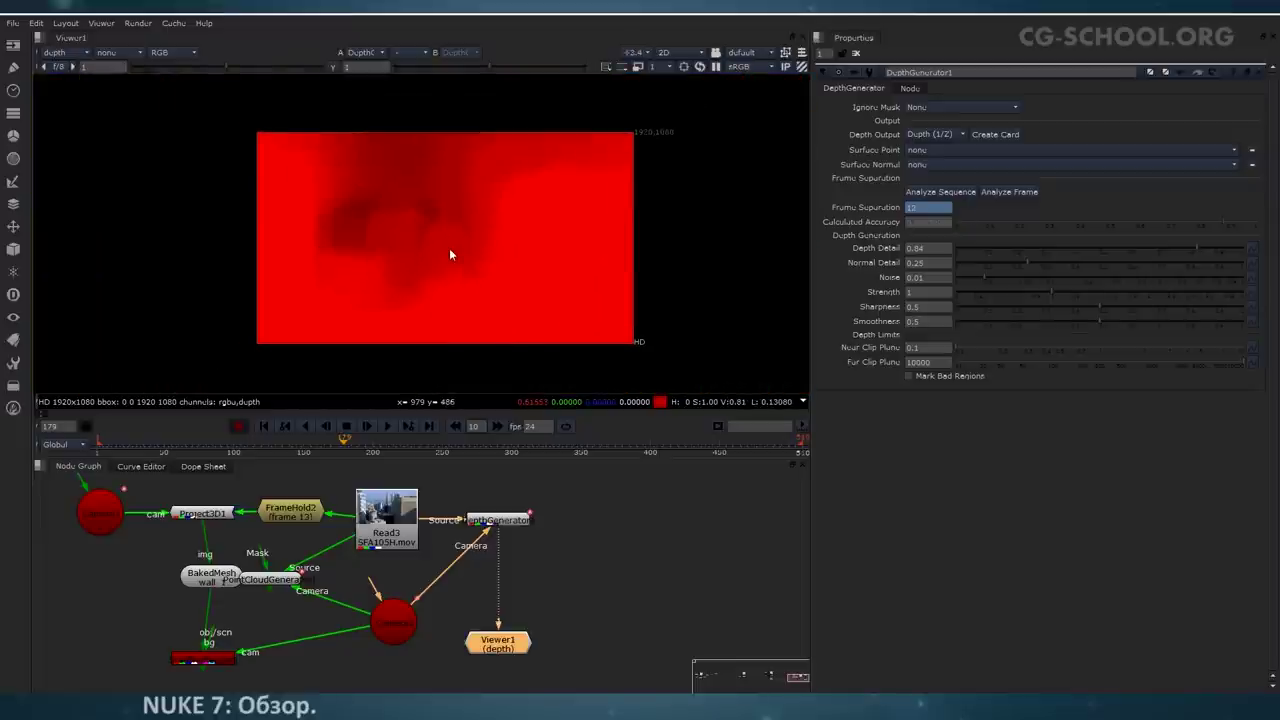
pyautogui.click(554, 597)
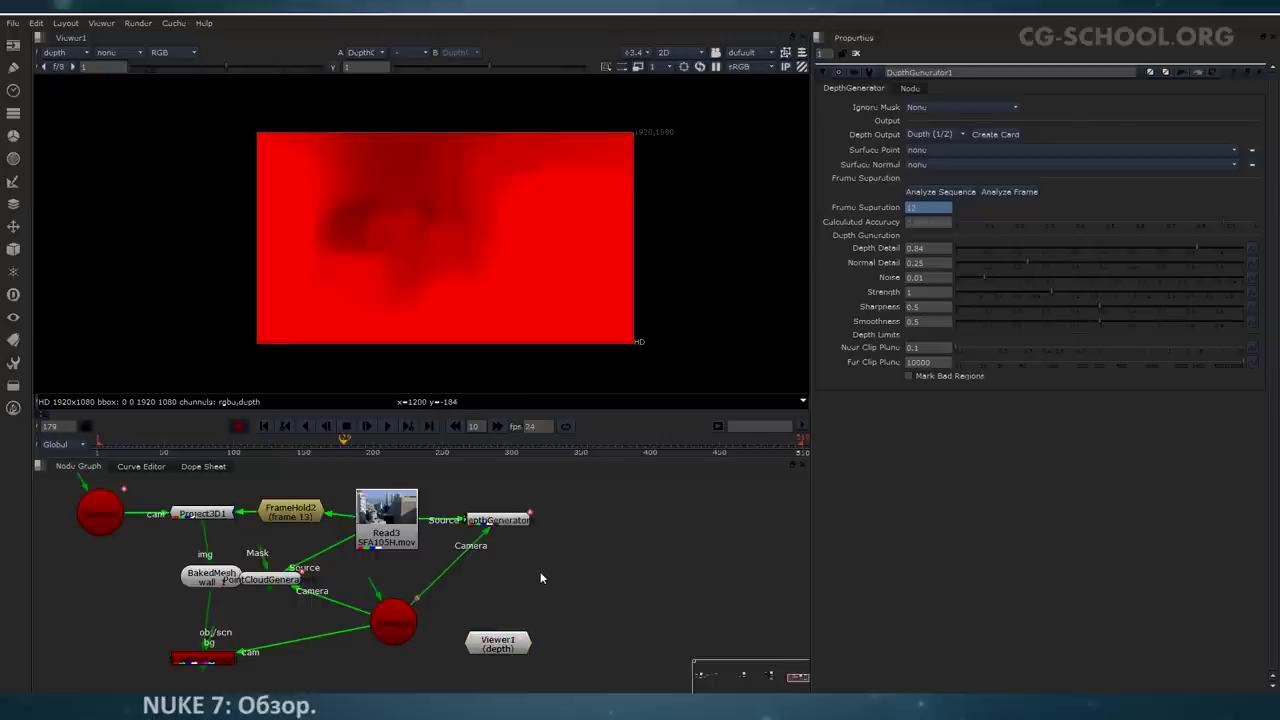
# Step: Add a Grade node after DepthGenerator1 working on the depth channel, with blackpoint 0.25 and whitepoint 1.9
pyautogui.press('g')
pyautogui.moveTo(545, 575); pyautogui.dragTo(517, 567)
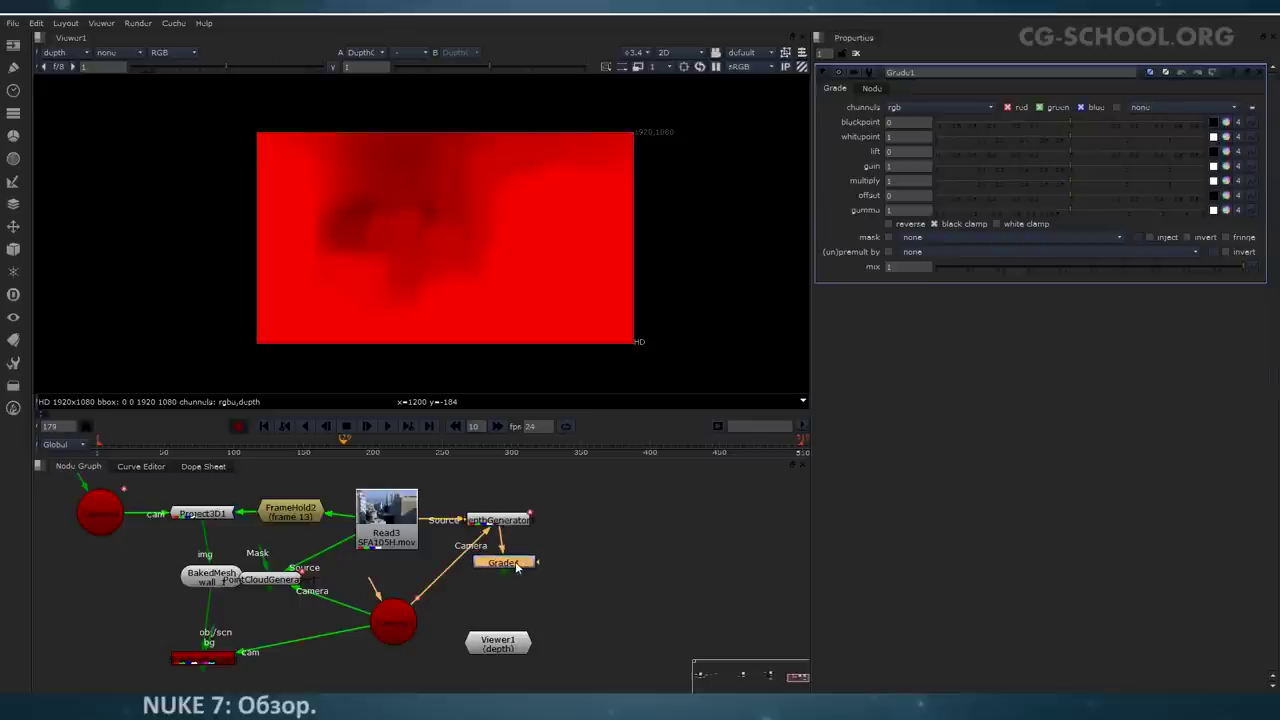
pyautogui.click(935, 109)
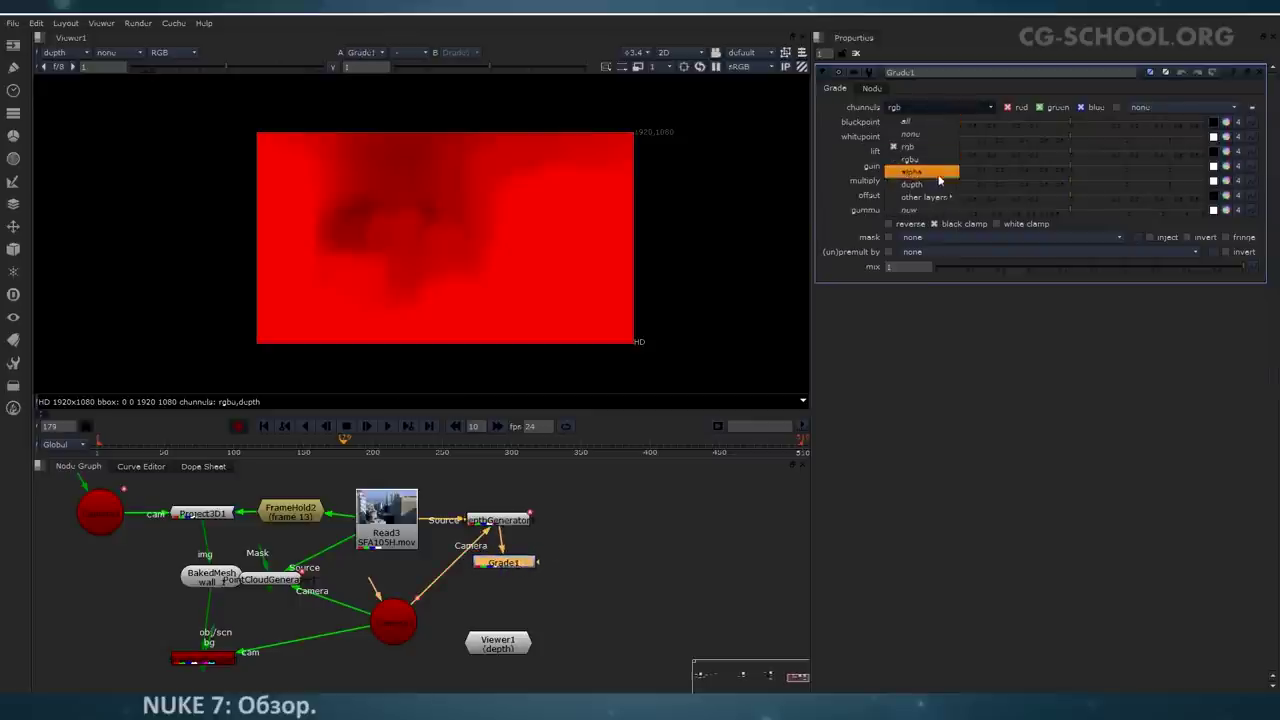
pyautogui.click(914, 171)
pyautogui.moveTo(1073, 124); pyautogui.dragTo(1143, 128)
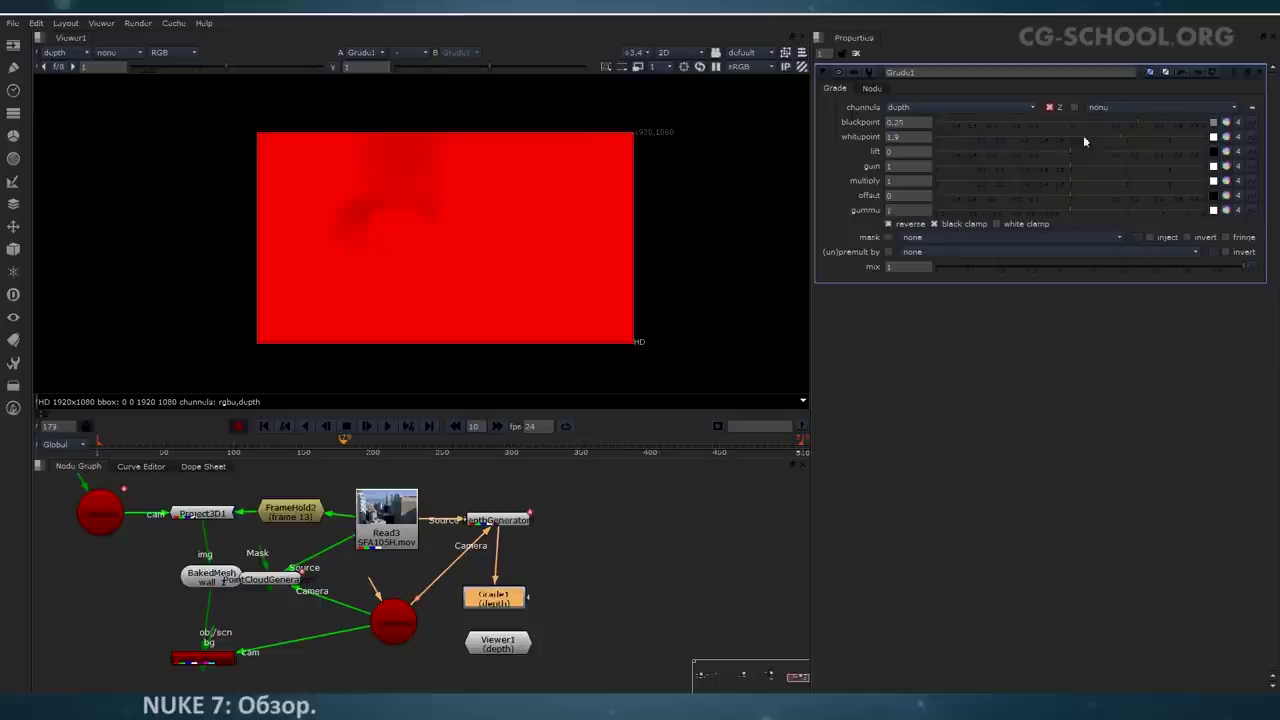
pyautogui.moveTo(1083, 135); pyautogui.dragTo(1072, 143)
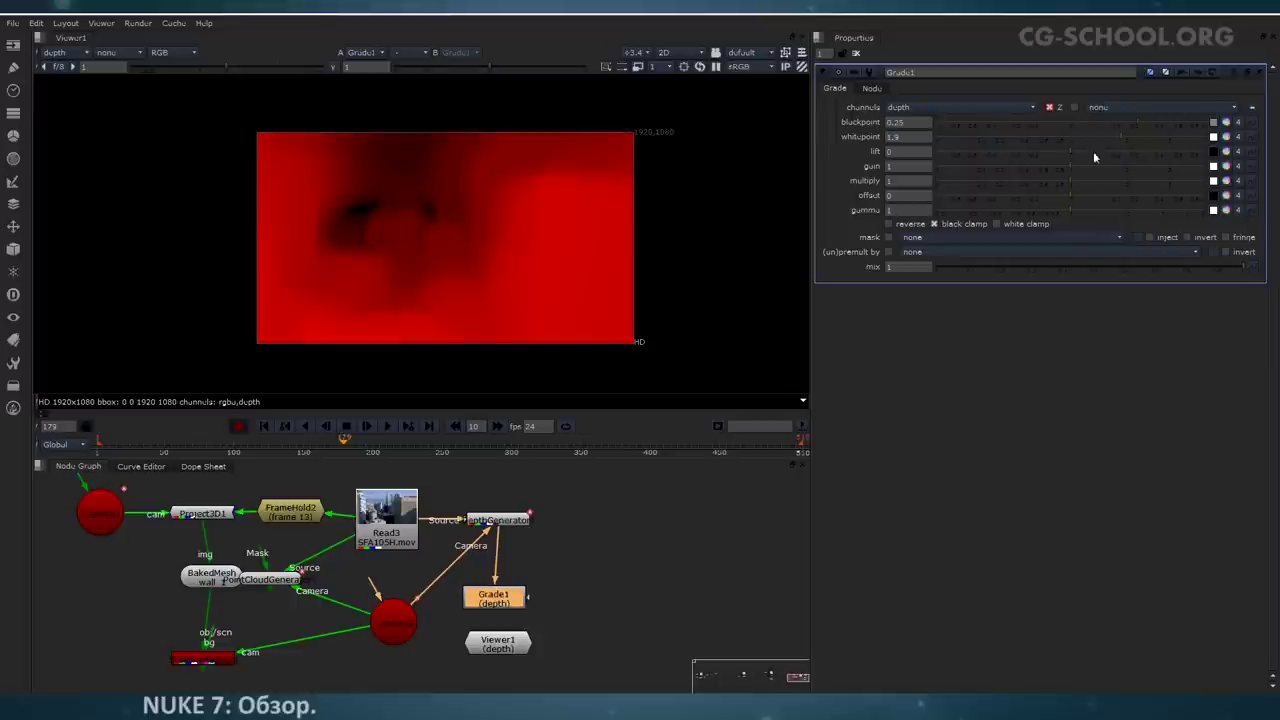
# Step: Insert an Invert node limited to the depth channel between DepthGenerator1 and Grade1, and space the nodes apart
pyautogui.click(558, 545)
pyautogui.press('Tab')
pyautogui.write('inv')
pyautogui.press('Return')
pyautogui.moveTo(555, 566); pyautogui.dragTo(520, 566)
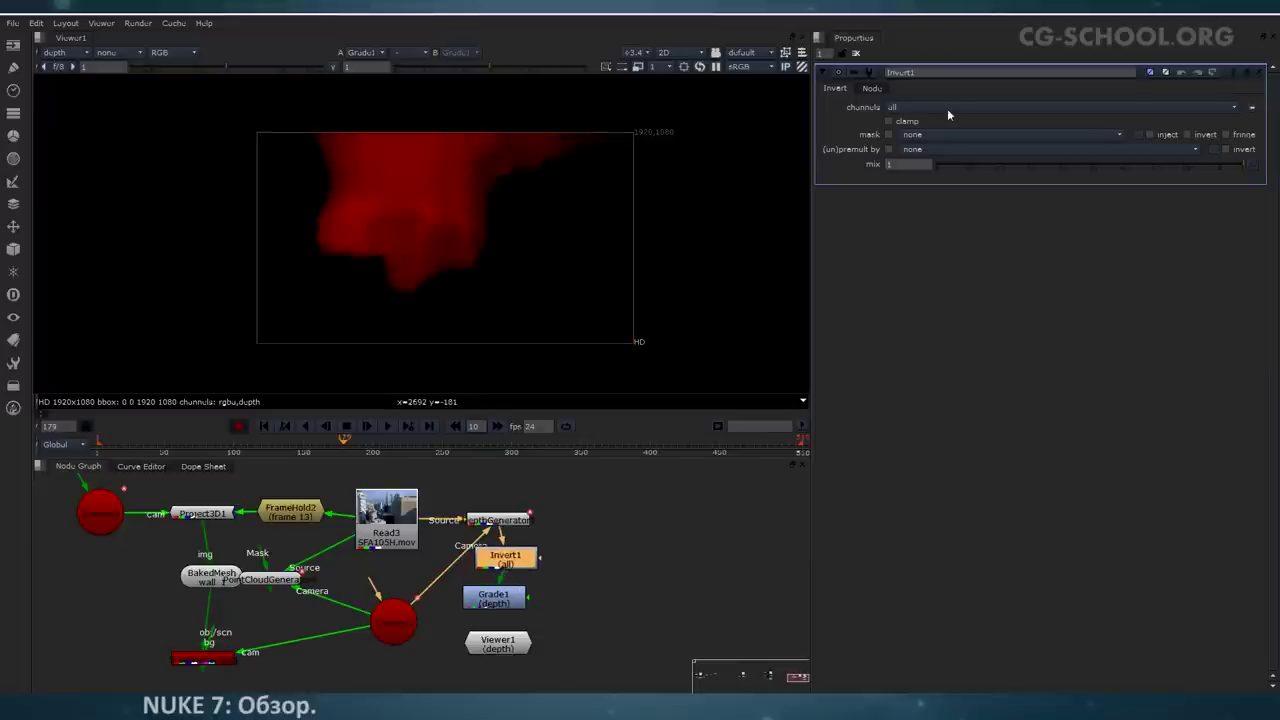
pyautogui.click(947, 108)
pyautogui.click(915, 180)
pyautogui.click(508, 595)
pyautogui.click(505, 640)
pyautogui.moveTo(503, 606); pyautogui.dragTo(507, 612)
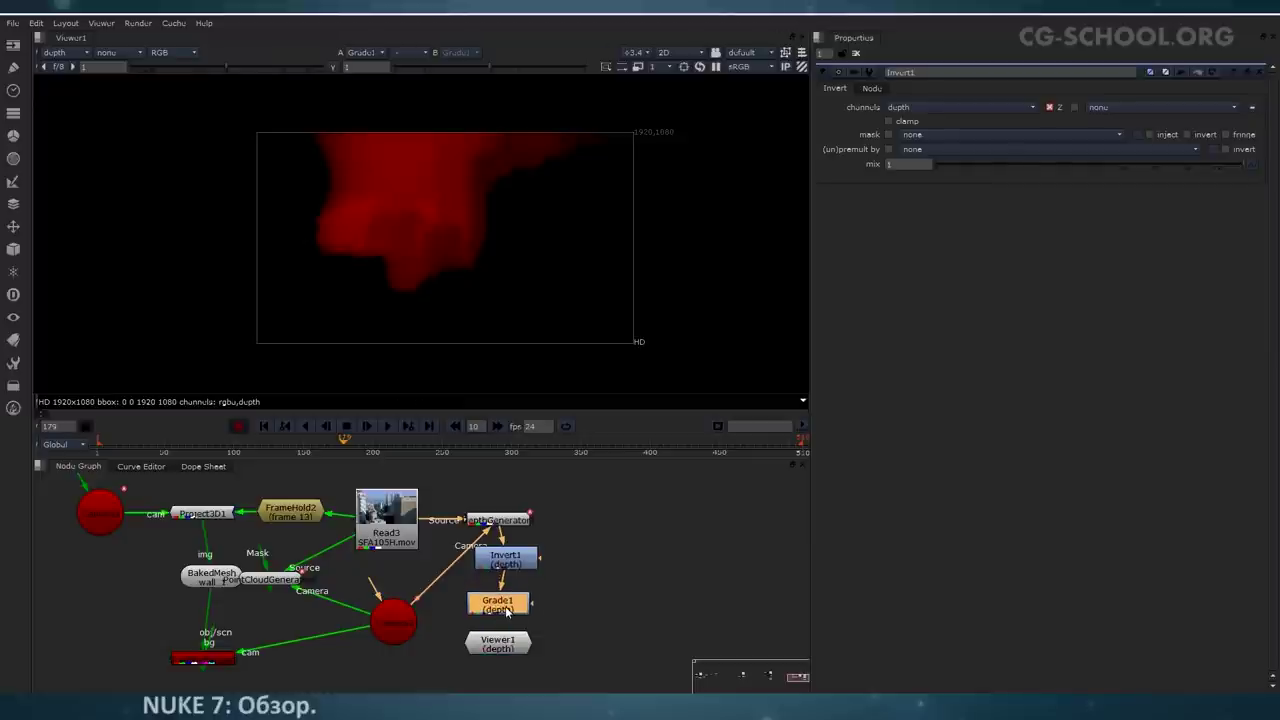
# Step: Set Grade1's blackpoint to -0.012 and whitepoint to 1.18 for the inverted depth
pyautogui.moveTo(515, 283); pyautogui.dragTo(500, 297, button='middle')
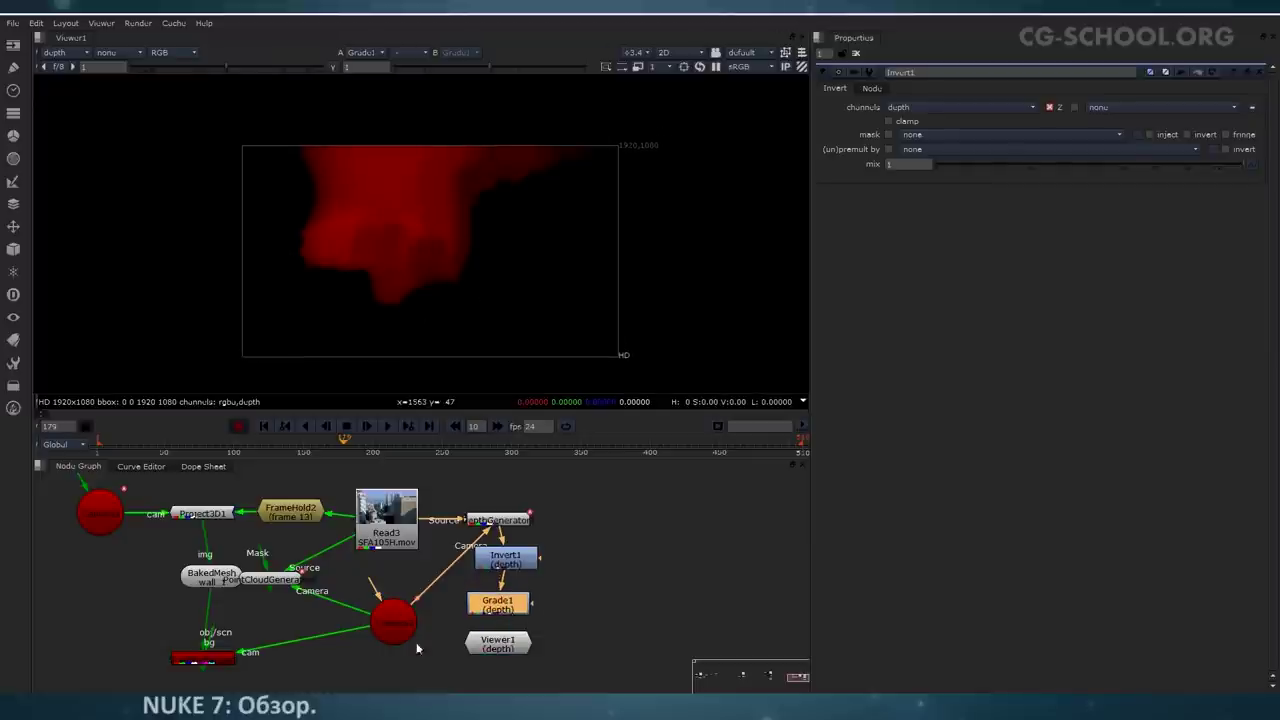
pyautogui.doubleClick(498, 607)
pyautogui.moveTo(1144, 127); pyautogui.dragTo(1055, 127)
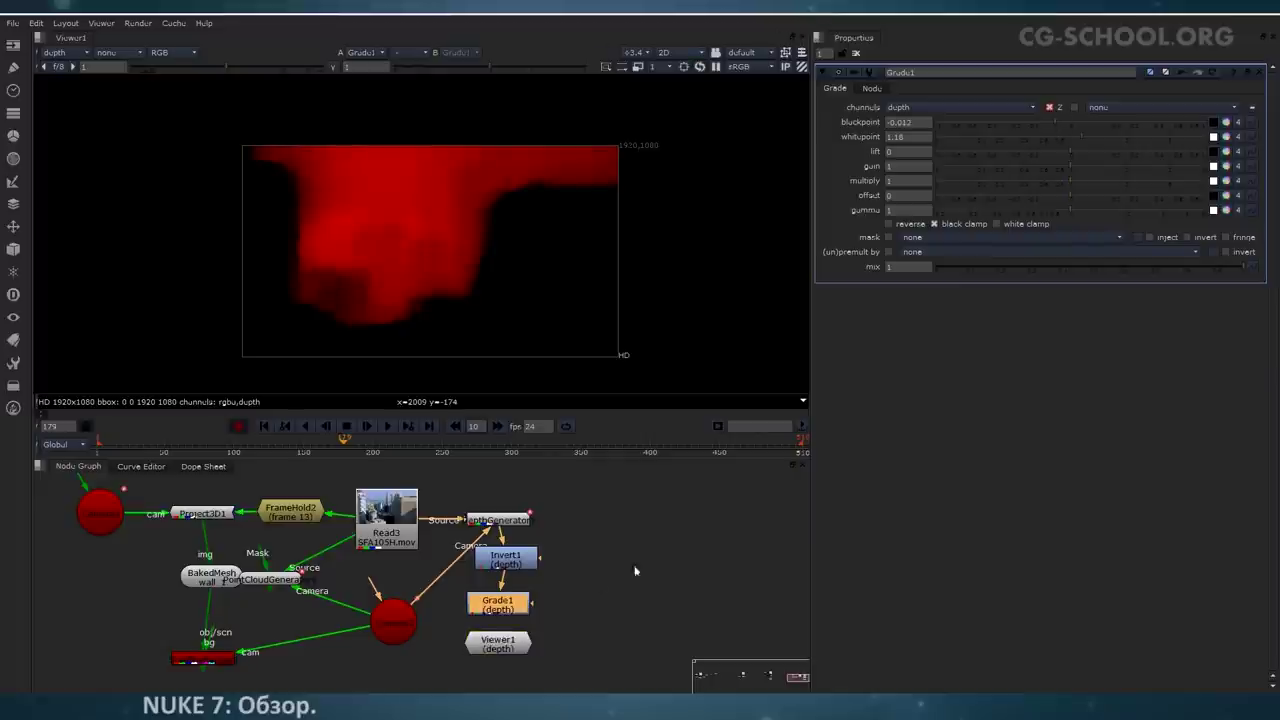
# Step: Move the Viewer node further below Grade1 and switch the viewer to the rgba channels
pyautogui.moveTo(634, 571); pyautogui.dragTo(650, 544, button='middle')
pyautogui.moveTo(514, 617); pyautogui.dragTo(514, 648)
pyautogui.click(60, 52)
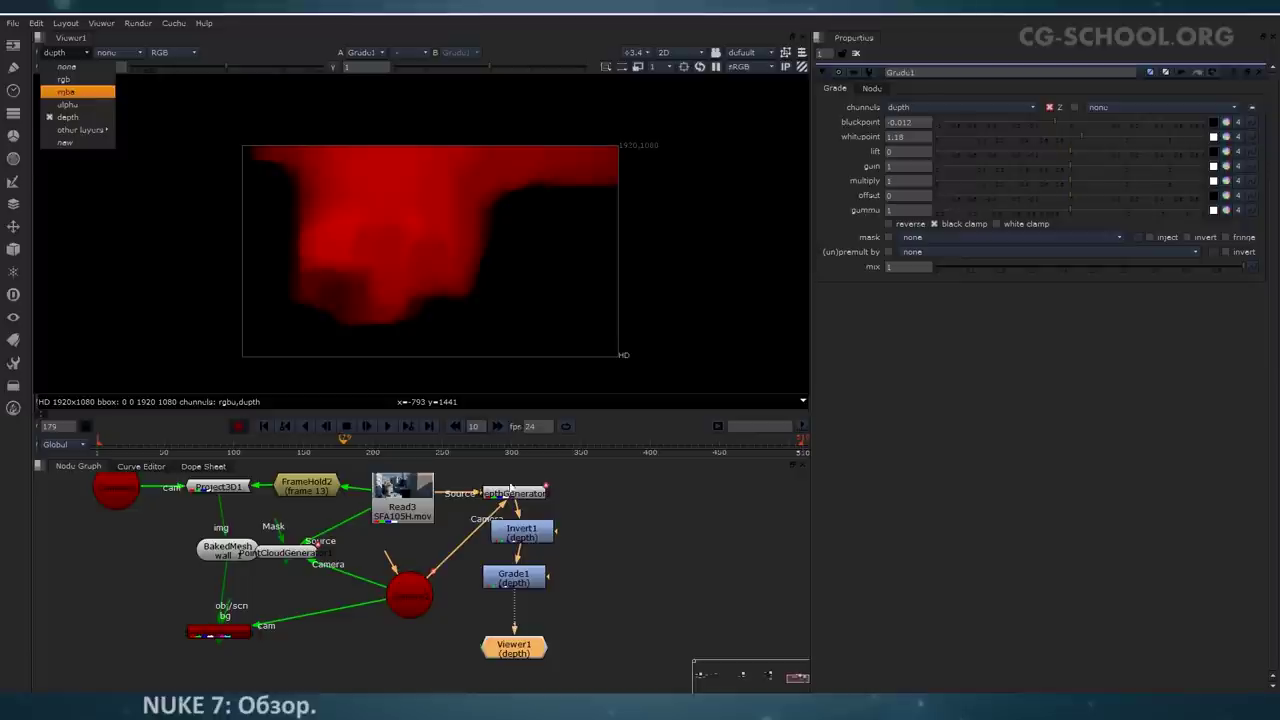
pyautogui.press('Return')
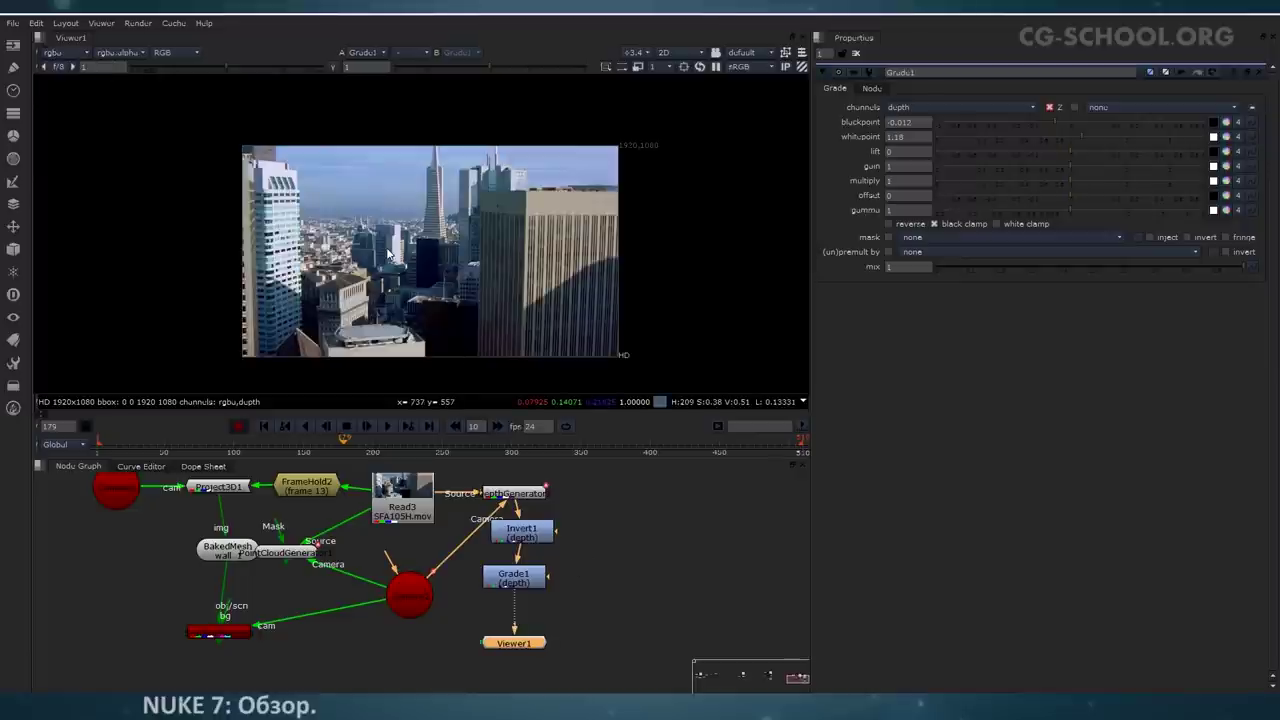
# Step: Create a Constant node with a pale sandy-yellow colour of about red 0.62, green 0.548 and blue 0.273
pyautogui.moveTo(626, 628)
pyautogui.mouseDown(button='middle')
pyautogui.moveTo(637, 608)
pyautogui.moveTo(636, 624)
pyautogui.mouseUp(button='middle')
pyautogui.click(659, 611)
pyautogui.press('Tab')
pyautogui.write('cons')
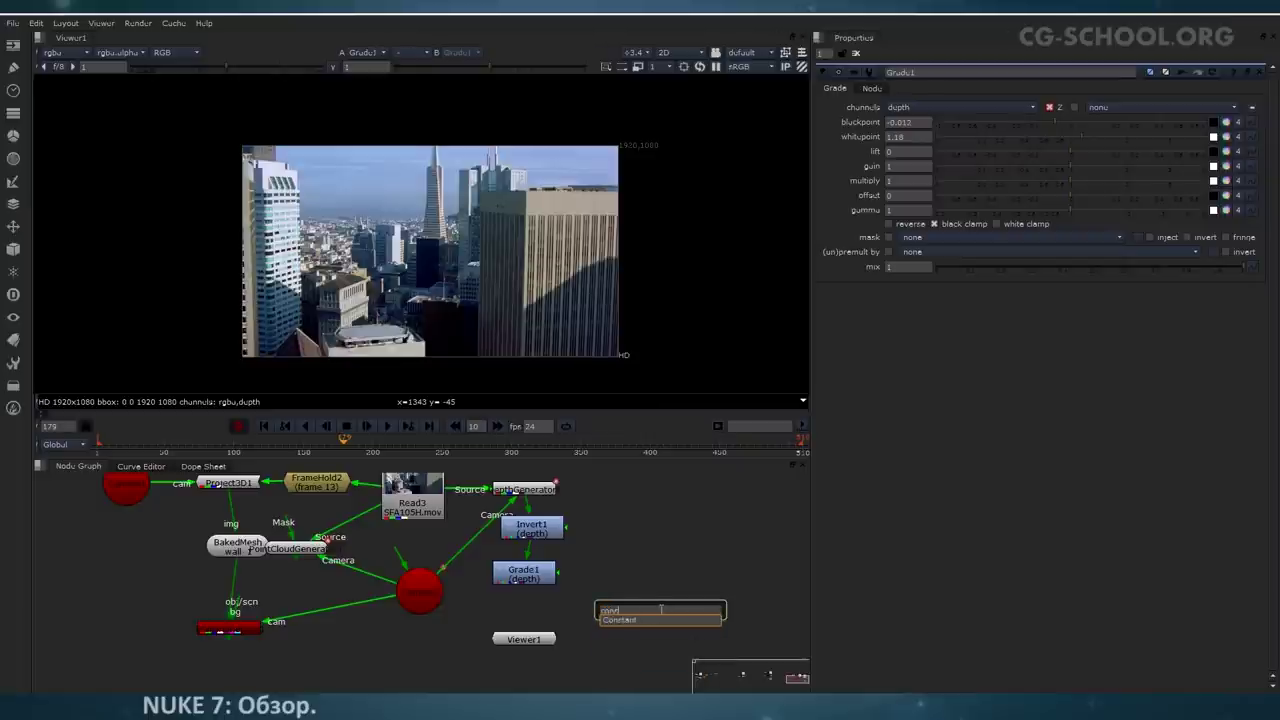
pyautogui.press('Return')
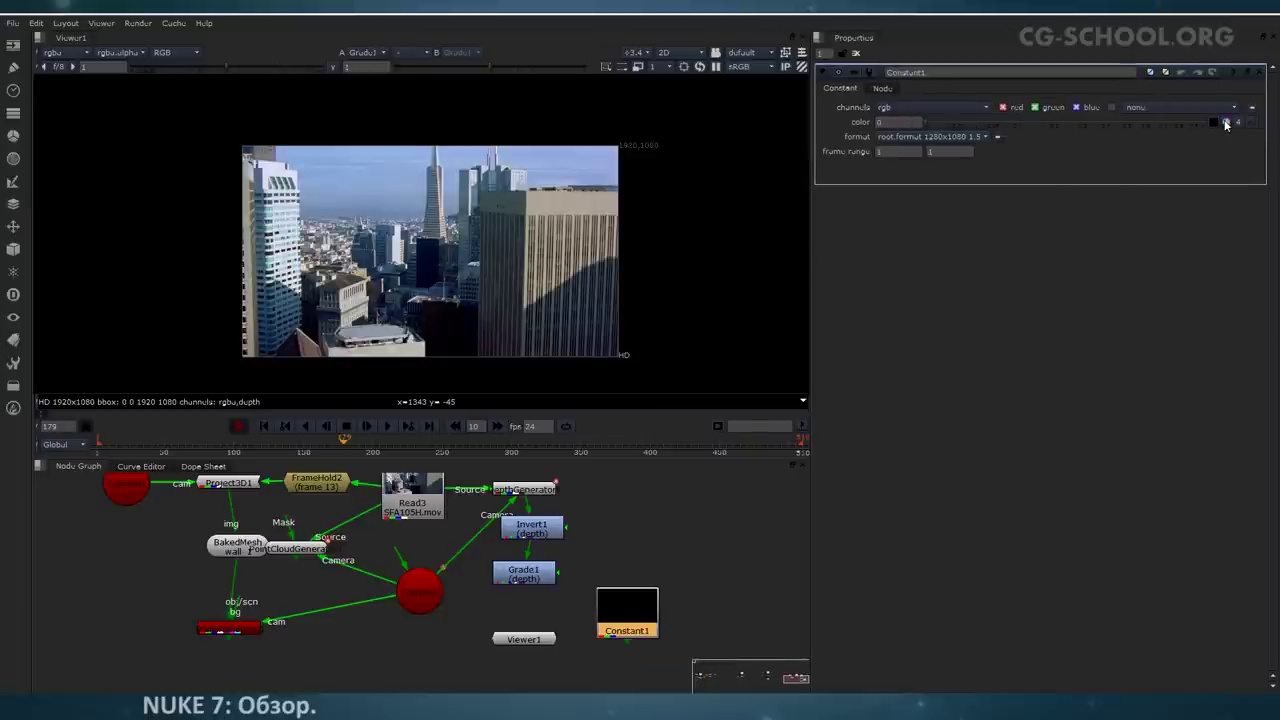
pyautogui.click(1226, 123)
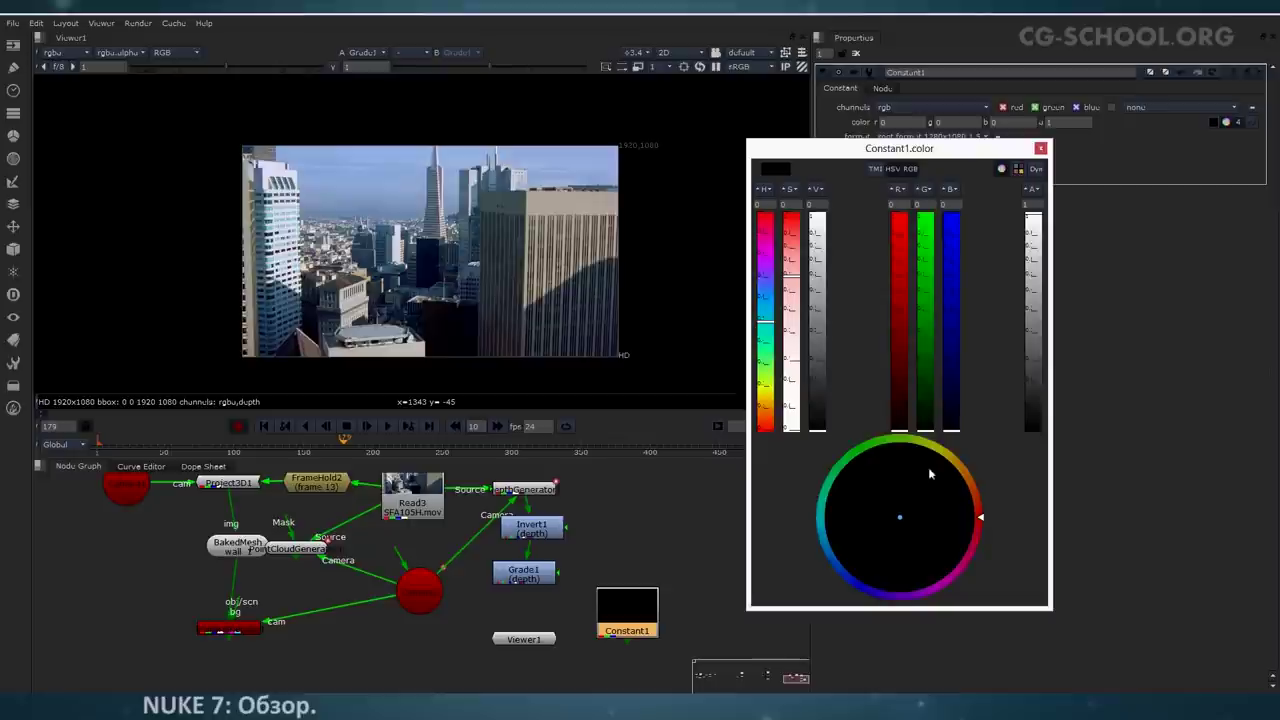
pyautogui.click(902, 259)
pyautogui.moveTo(953, 478); pyautogui.dragTo(953, 459)
pyautogui.moveTo(799, 234); pyautogui.dragTo(797, 269)
pyautogui.click(1040, 148)
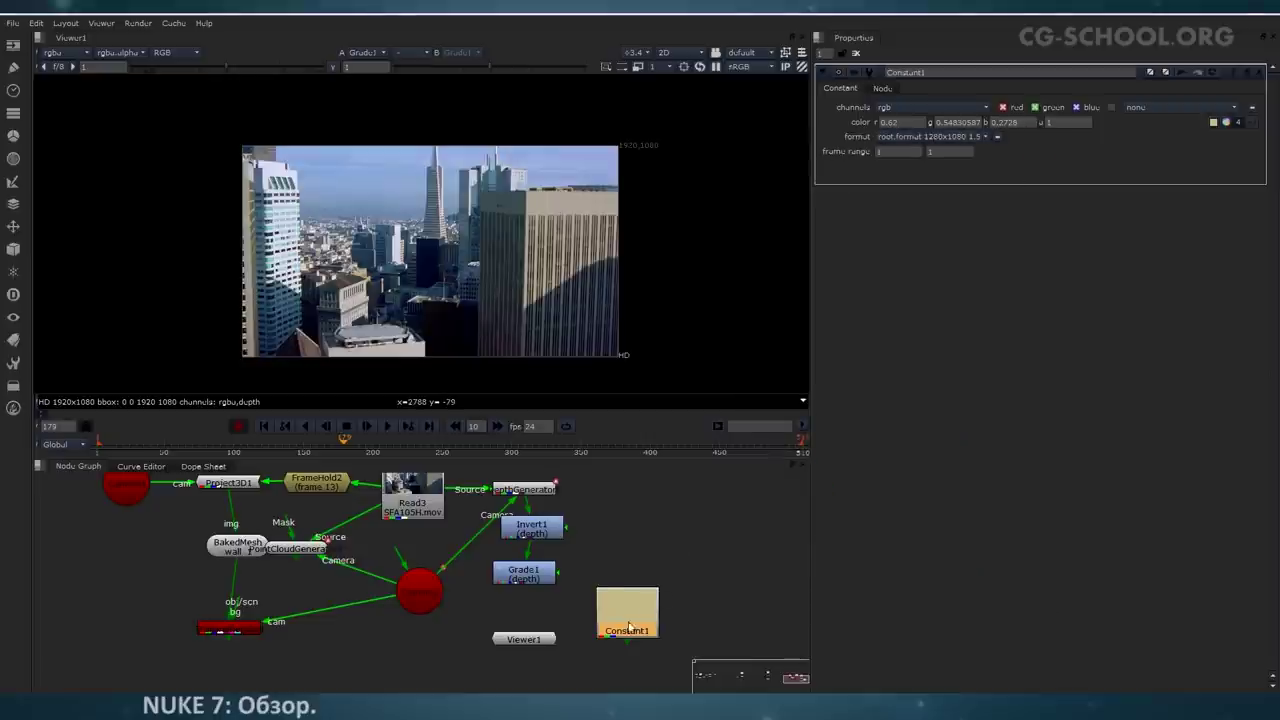
# Step: Merge the Constant over Grade1's output with depth.Z as the mask and inspect the haze on the city
pyautogui.moveTo(627, 612); pyautogui.dragTo(668, 585)
pyautogui.press('m')
pyautogui.moveTo(746, 590); pyautogui.dragTo(541, 623)
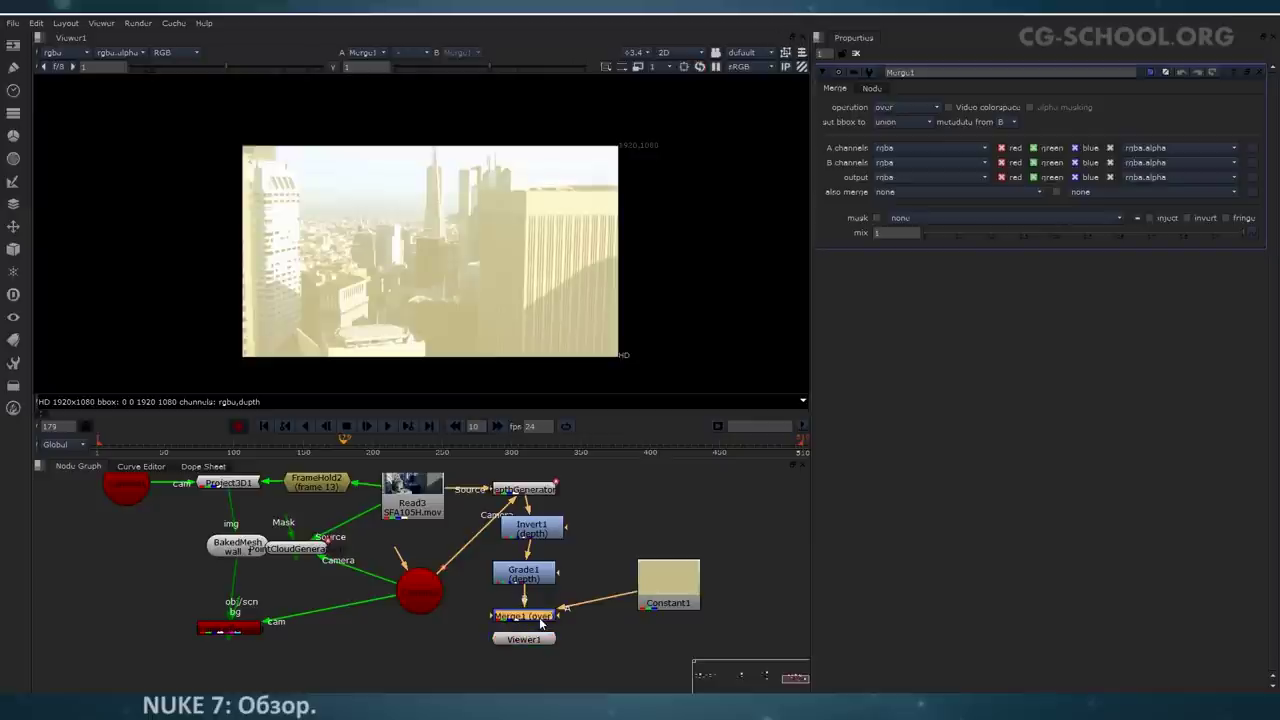
pyautogui.click(963, 217)
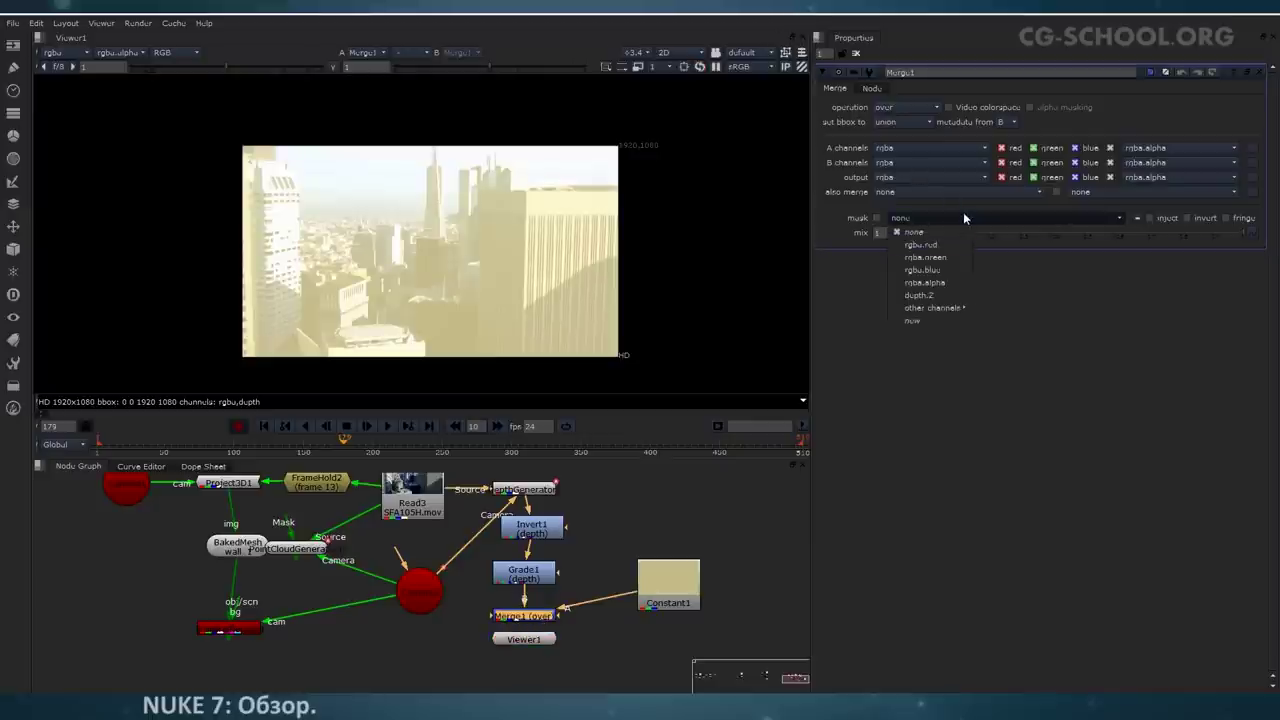
pyautogui.click(930, 300)
pyautogui.moveTo(533, 643); pyautogui.dragTo(532, 676)
pyautogui.moveTo(535, 640); pyautogui.dragTo(565, 632, button='middle')
pyautogui.moveTo(452, 256); pyautogui.dragTo(490, 248, button='middle')
pyautogui.scroll(3, 471, 258)
pyautogui.scroll(-3, 480, 270)
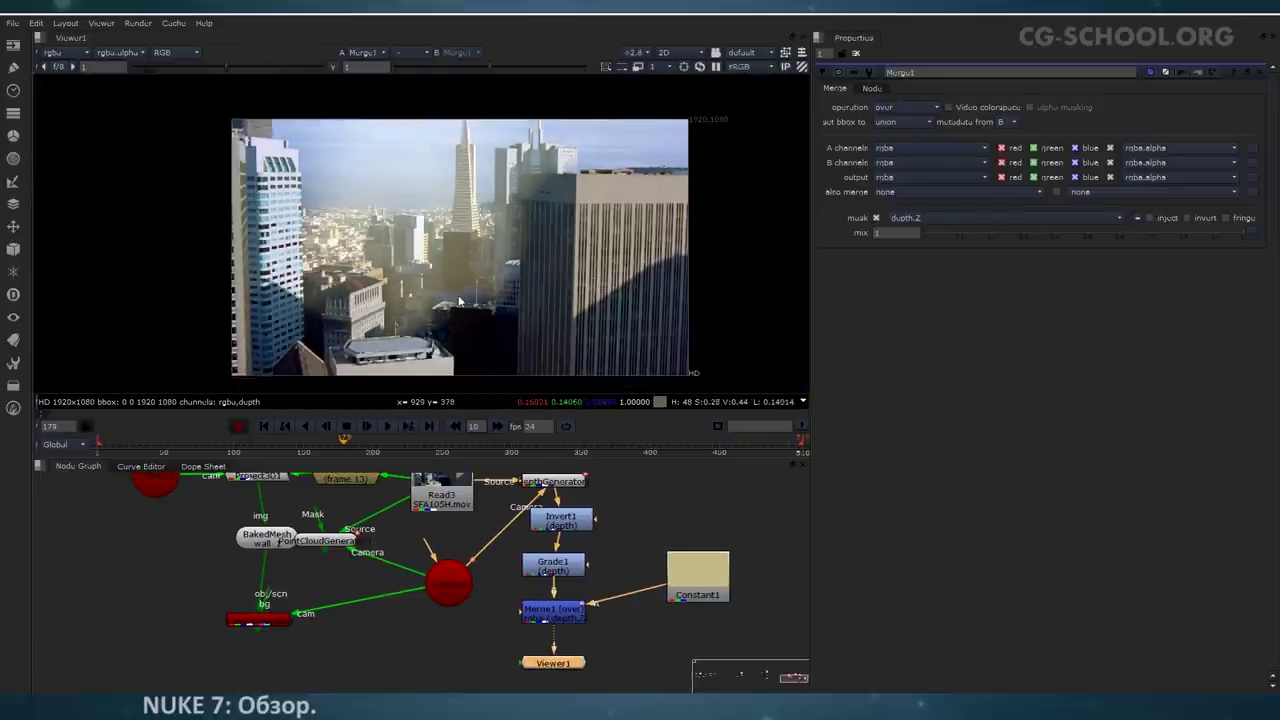
pyautogui.moveTo(460, 300); pyautogui.dragTo(466, 266, button='middle')
# Step: Delete the Merge node that combines the Constant with the graded footage
pyautogui.click(553, 610)
pyautogui.press('Delete')
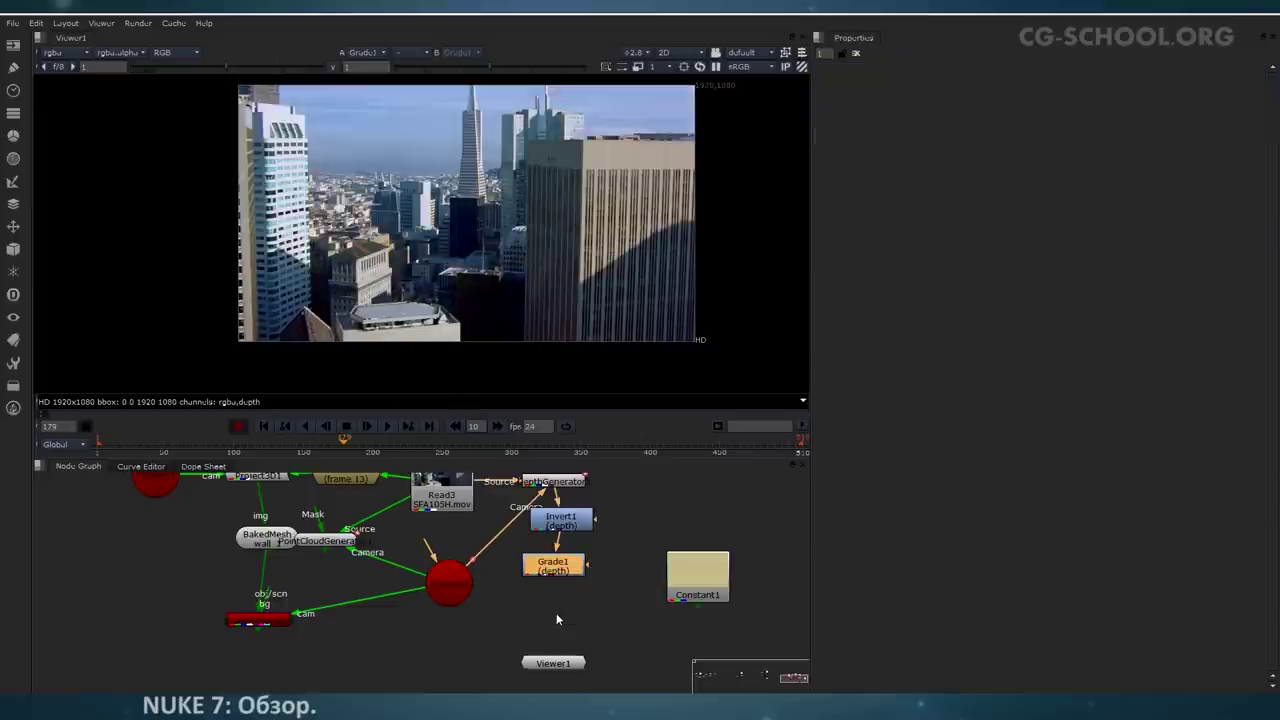
pyautogui.click(701, 589)
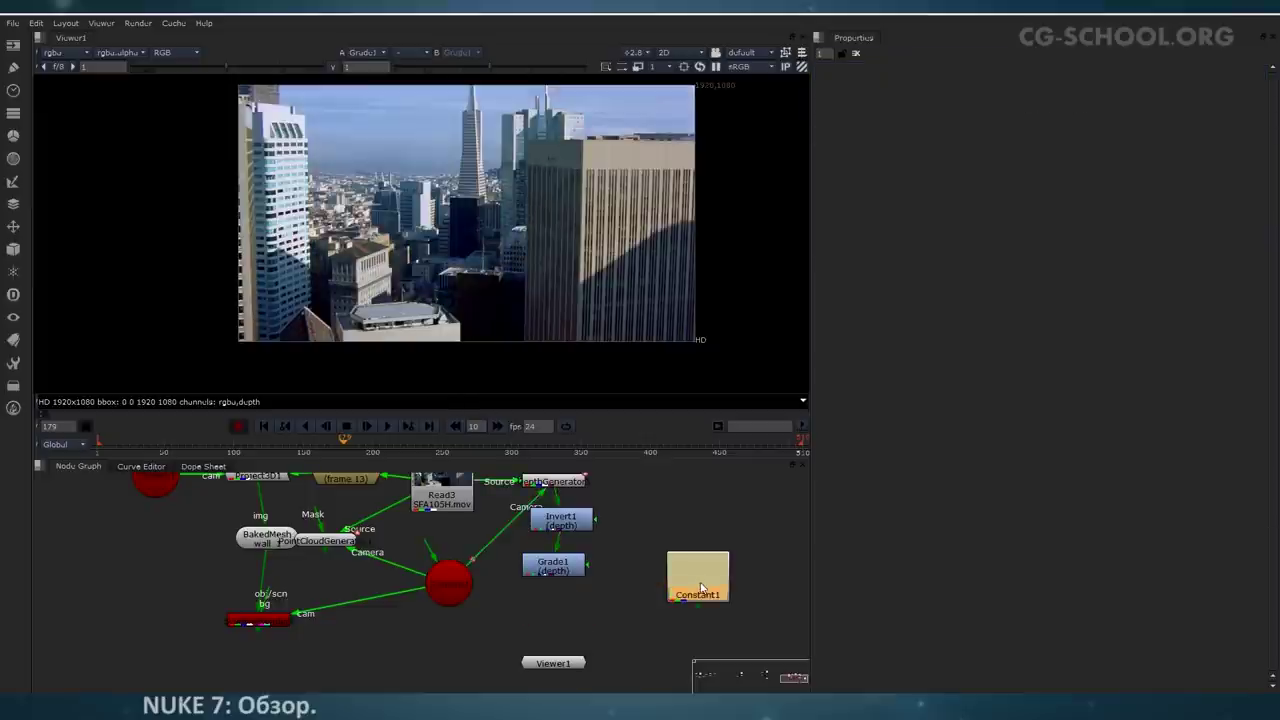
# Step: Add a ZDefocus node after Grade1 and place it below the Grade node
pyautogui.click(578, 572)
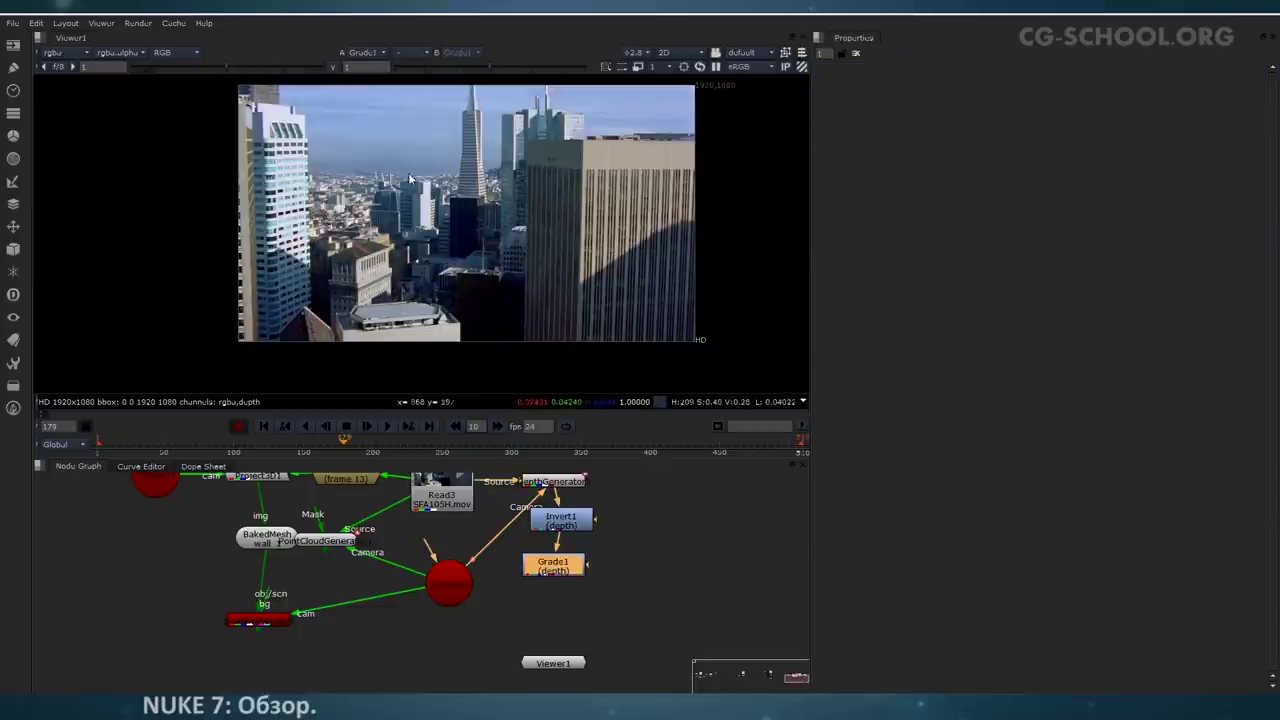
pyautogui.press('Tab')
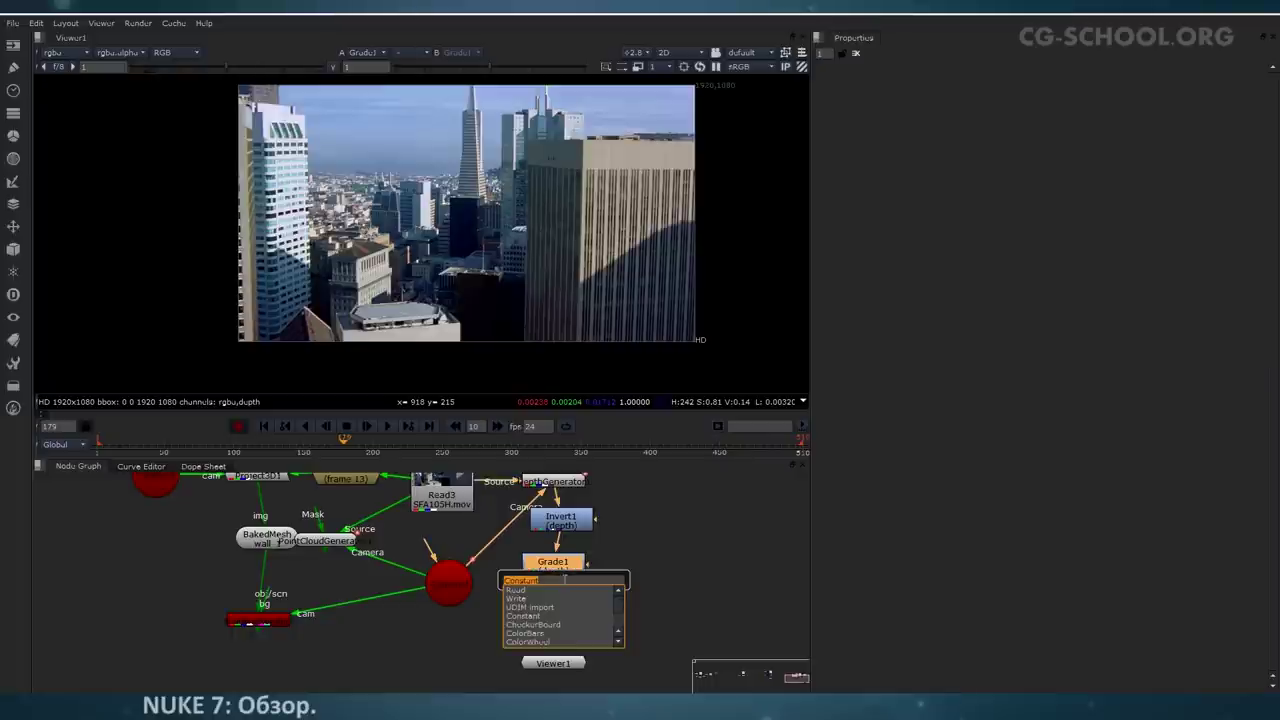
pyautogui.write('z')
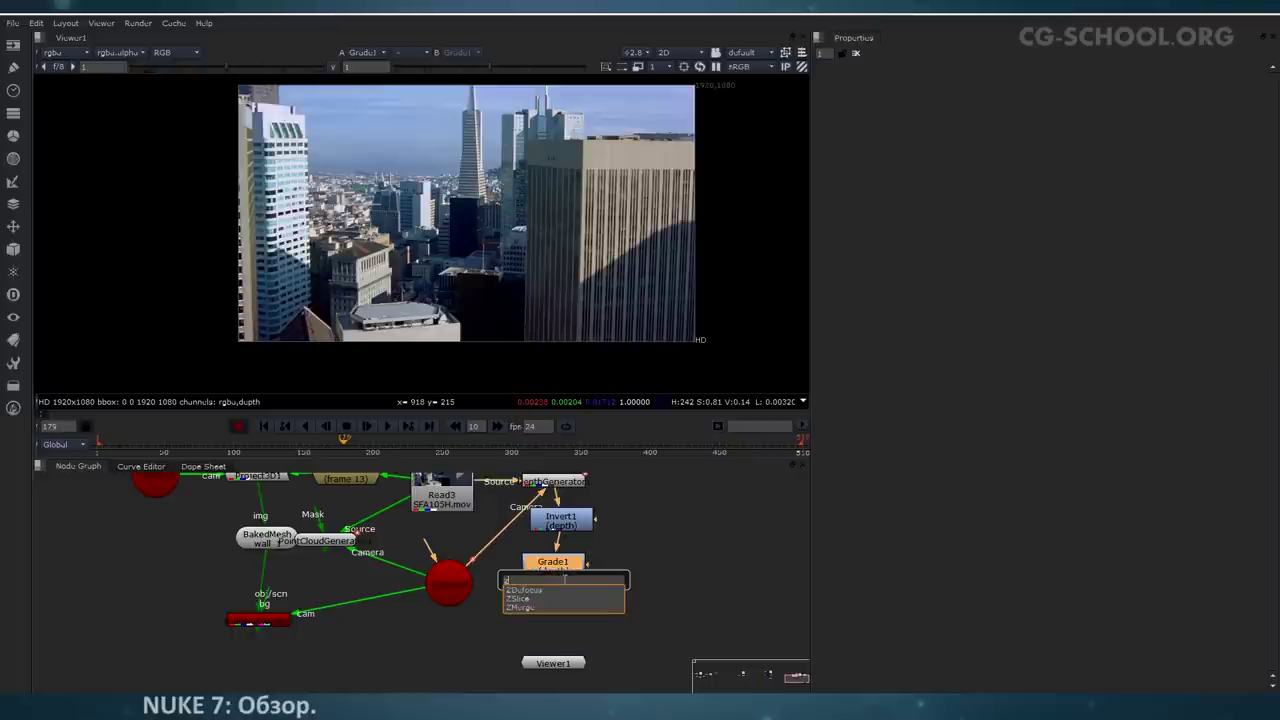
pyautogui.press('Return')
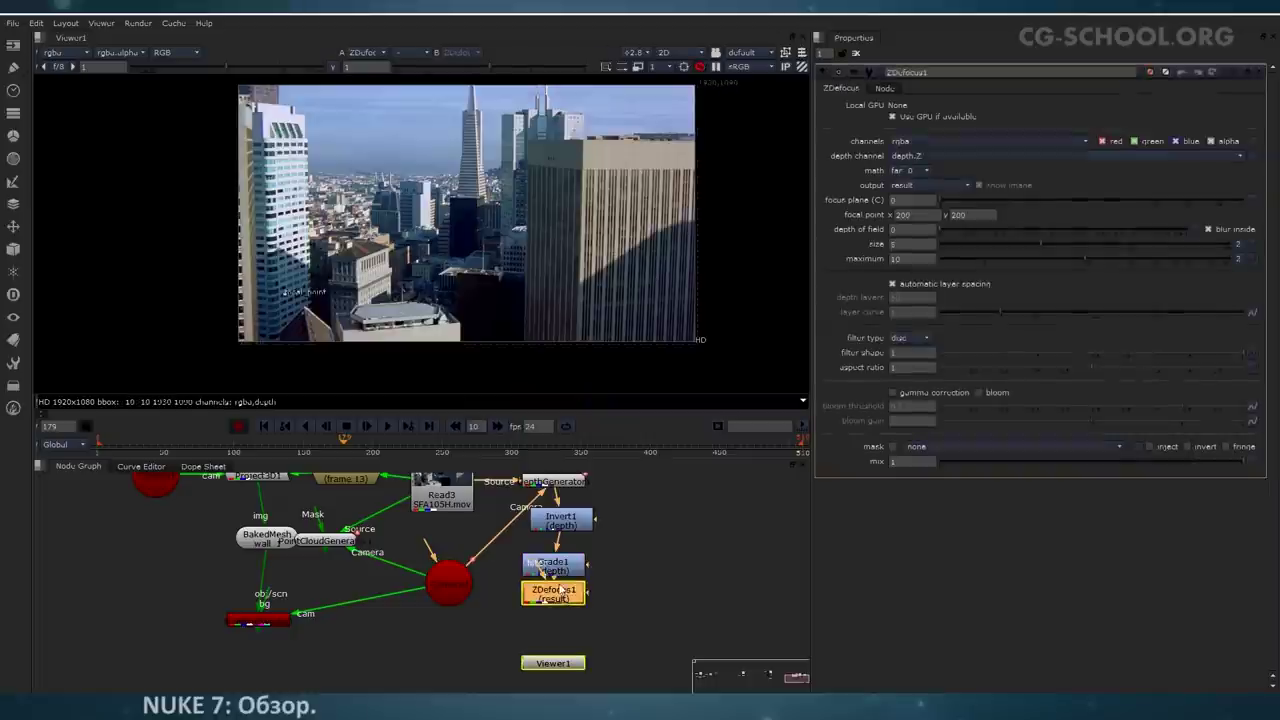
pyautogui.moveTo(561, 592); pyautogui.dragTo(562, 615)
# Step: Space out the Grade, ZDefocus and Viewer nodes vertically in the node graph
pyautogui.moveTo(567, 625); pyautogui.dragTo(562, 605, button='middle')
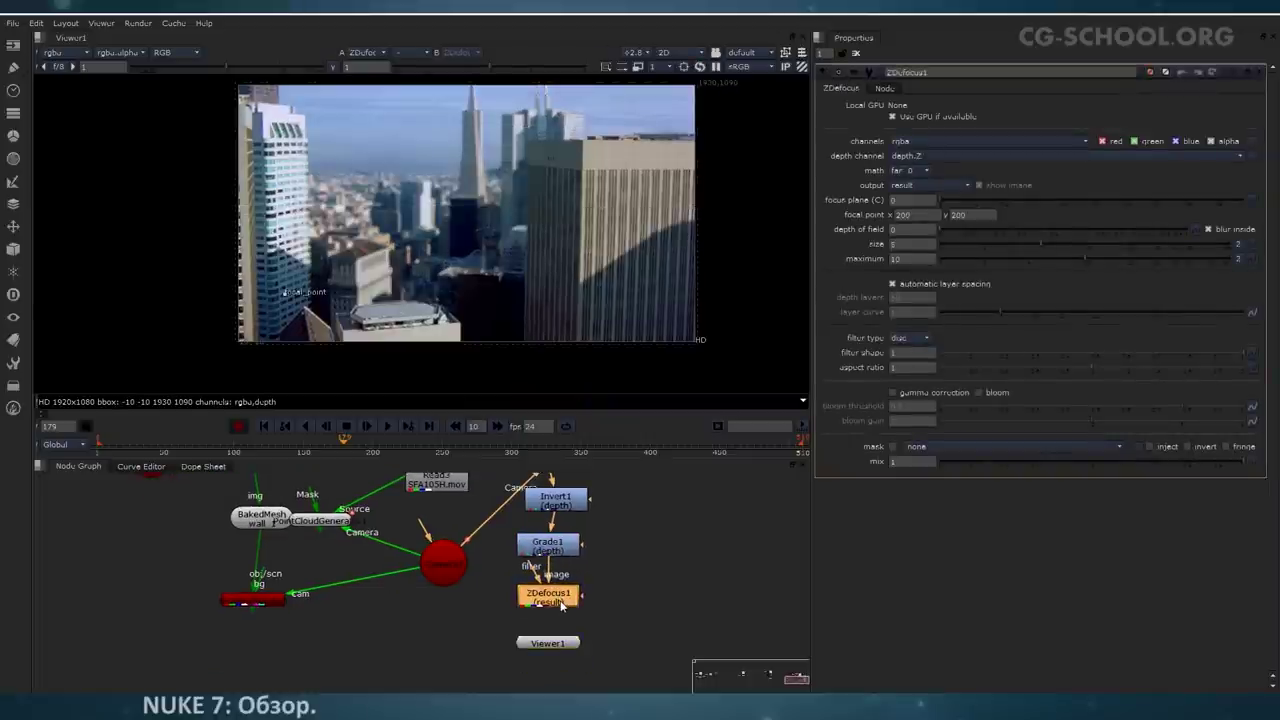
pyautogui.click(562, 645)
pyautogui.moveTo(562, 645); pyautogui.dragTo(562, 655)
pyautogui.moveTo(585, 643); pyautogui.dragTo(586, 592, button='middle')
pyautogui.moveTo(560, 550); pyautogui.dragTo(561, 571)
pyautogui.moveTo(562, 497); pyautogui.dragTo(562, 511)
pyautogui.moveTo(548, 602); pyautogui.dragTo(548, 622)
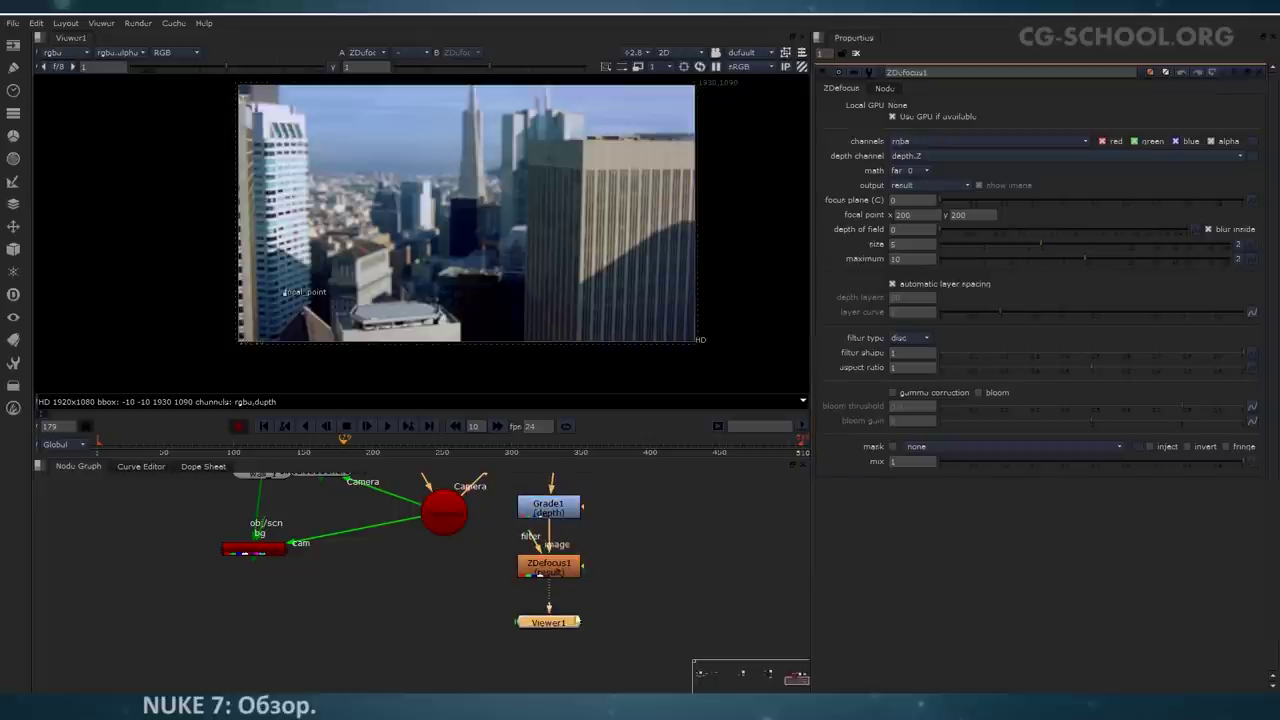
# Step: Examine the depth-based blur around the central towers and the building edges, close up and in the full frame
pyautogui.moveTo(600, 247); pyautogui.dragTo(522, 248, button='middle')
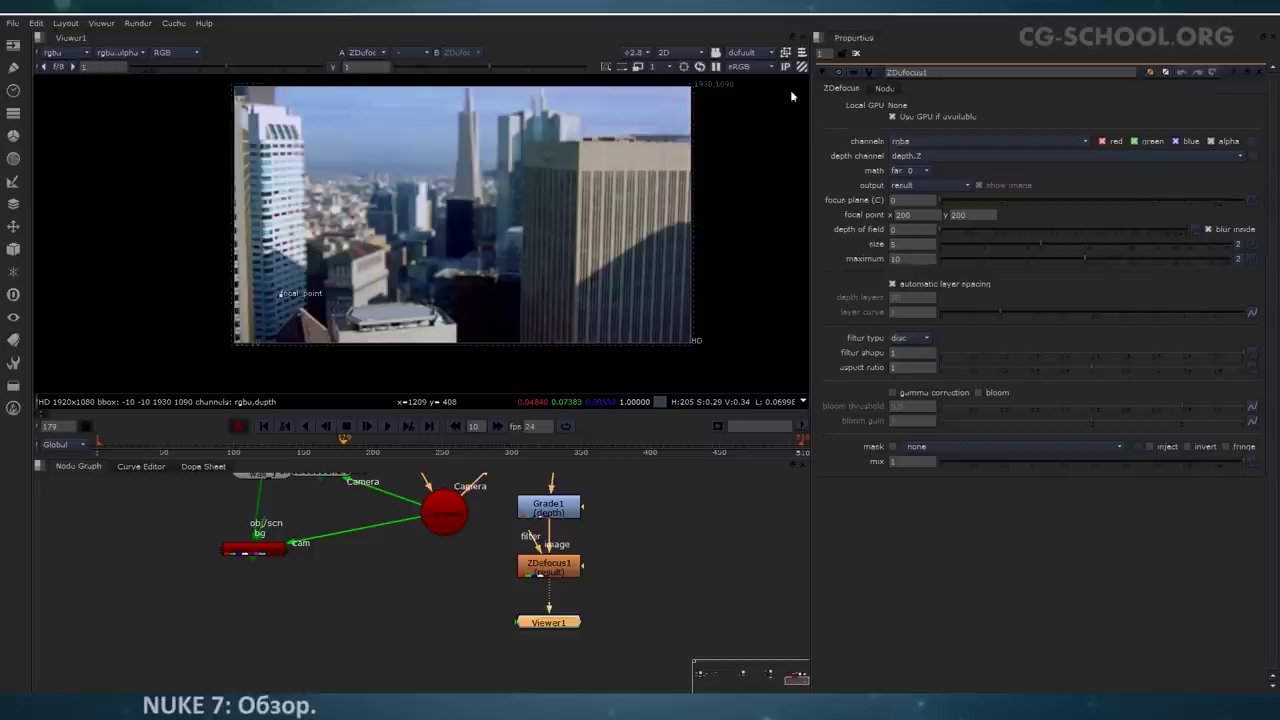
pyautogui.moveTo(467, 221); pyautogui.dragTo(504, 235, button='middle')
pyautogui.scroll(4, 504, 235)
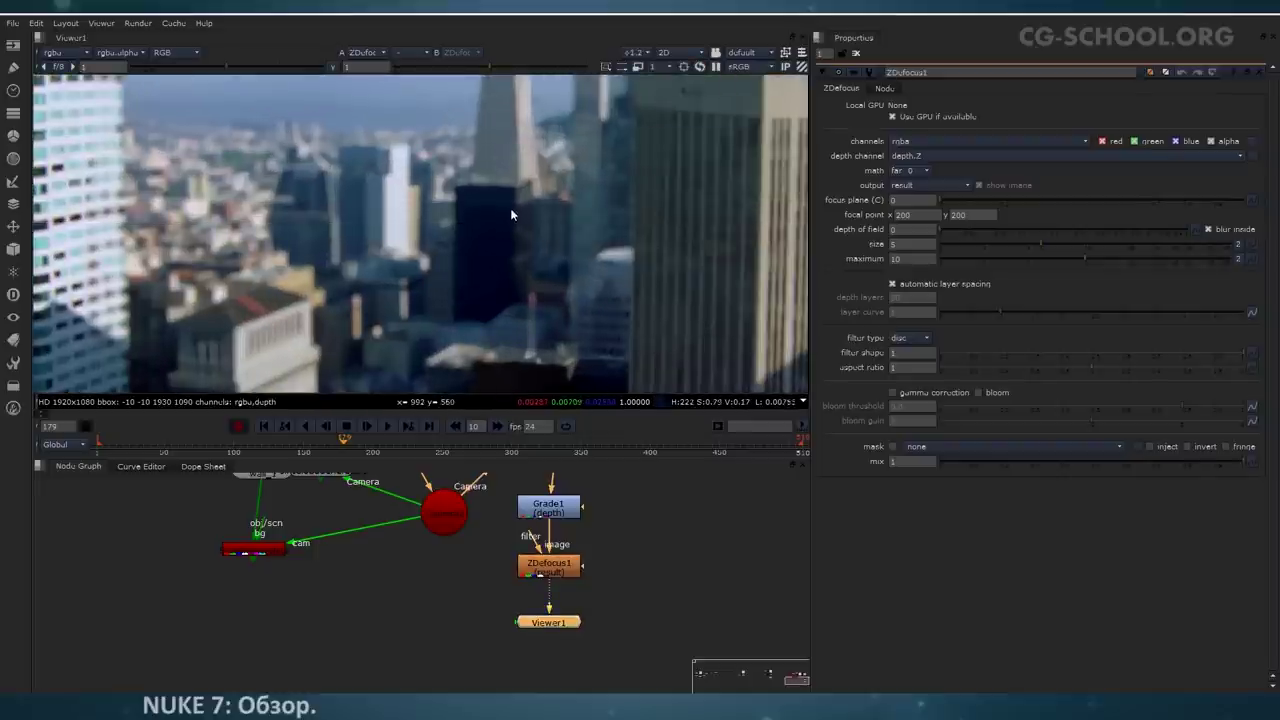
pyautogui.moveTo(539, 240); pyautogui.dragTo(514, 263, button='middle')
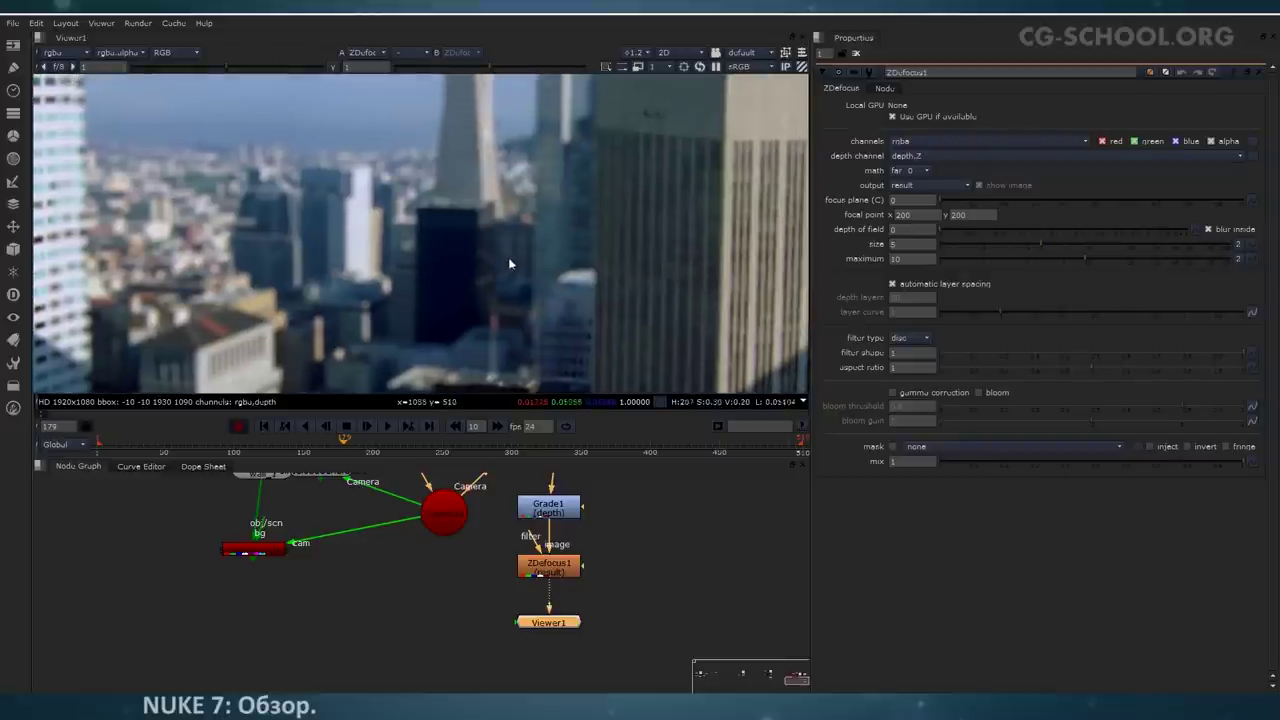
pyautogui.scroll(-4, 465, 245)
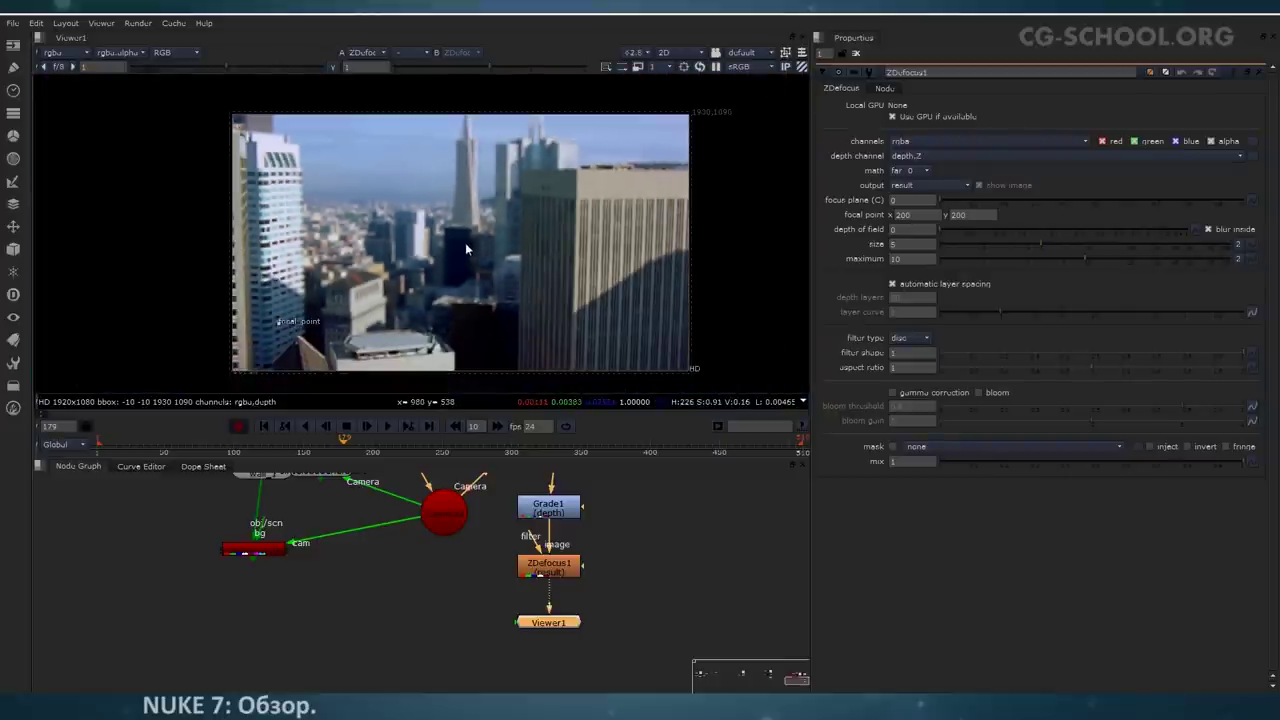
pyautogui.scroll(-1, 201, 268)
pyautogui.moveTo(544, 287); pyautogui.dragTo(552, 305, button='middle')
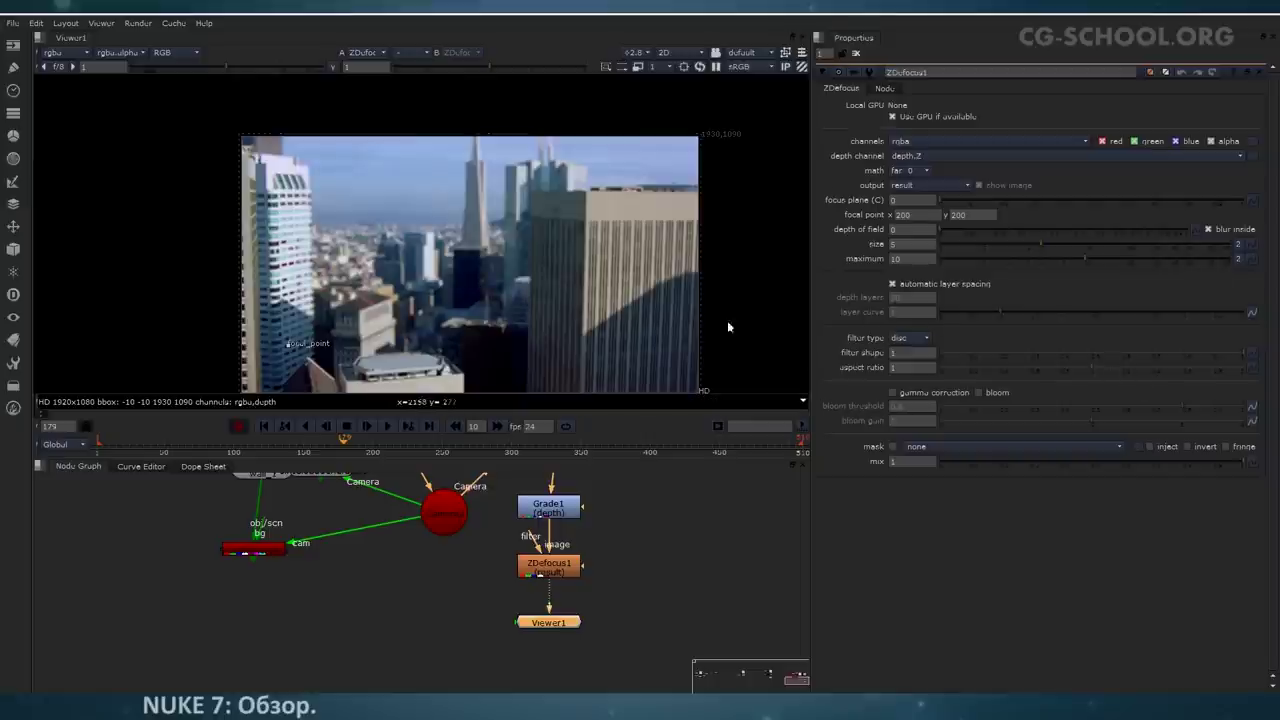
pyautogui.scroll(5, 512, 260)
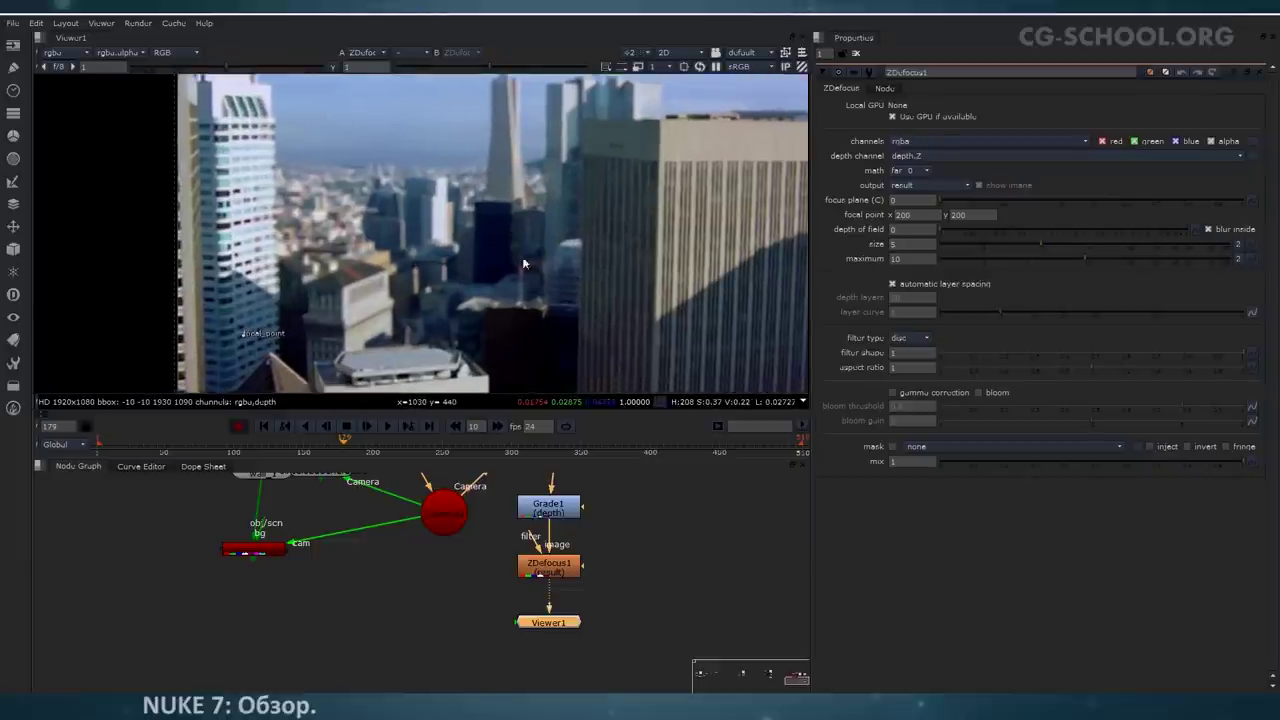
pyautogui.scroll(2, 515, 283)
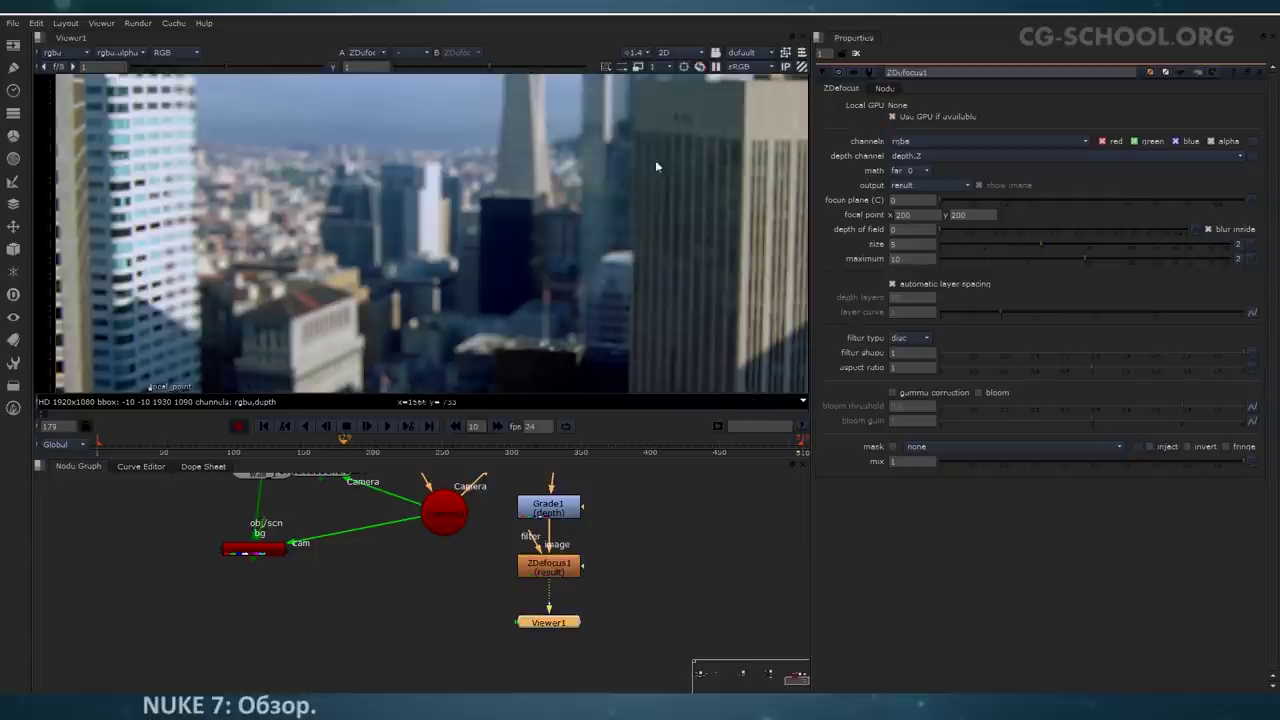
pyautogui.moveTo(587, 237); pyautogui.dragTo(508, 240, button='middle')
pyautogui.scroll(2, 508, 240)
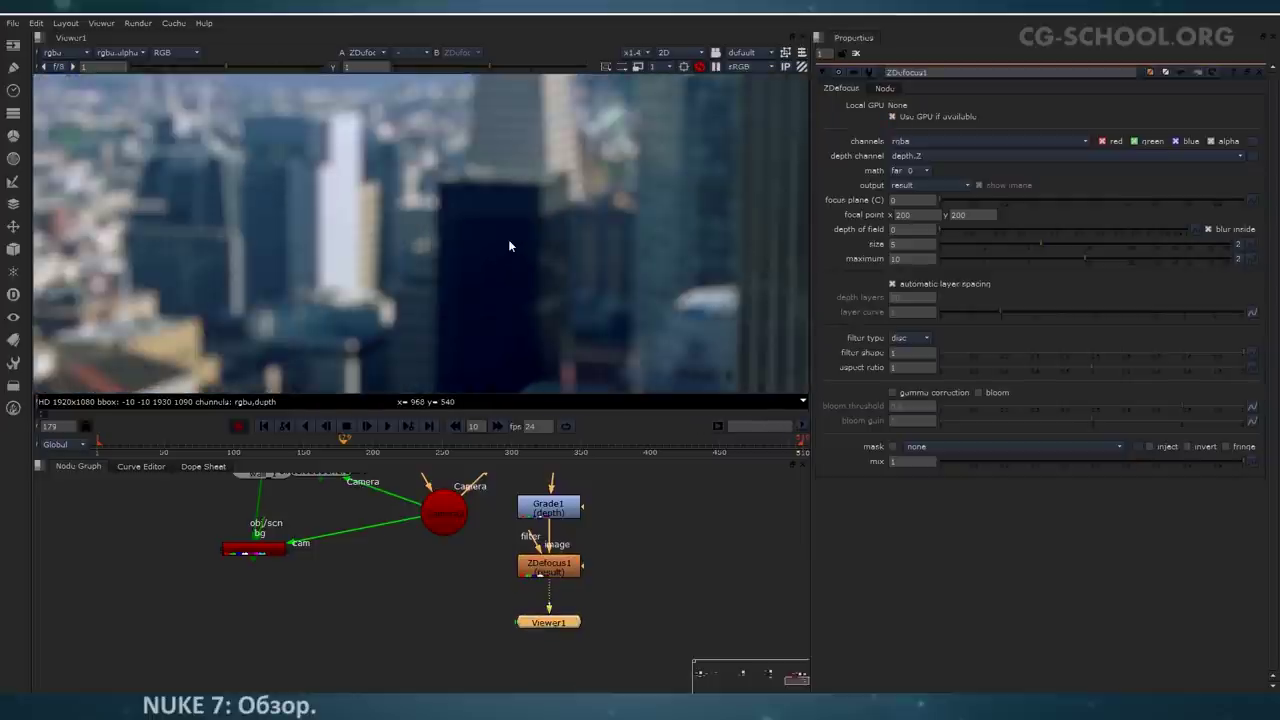
pyautogui.moveTo(474, 187); pyautogui.dragTo(534, 210, button='middle')
pyautogui.moveTo(400, 221); pyautogui.dragTo(480, 241, button='middle')
pyautogui.scroll(-2, 552, 251)
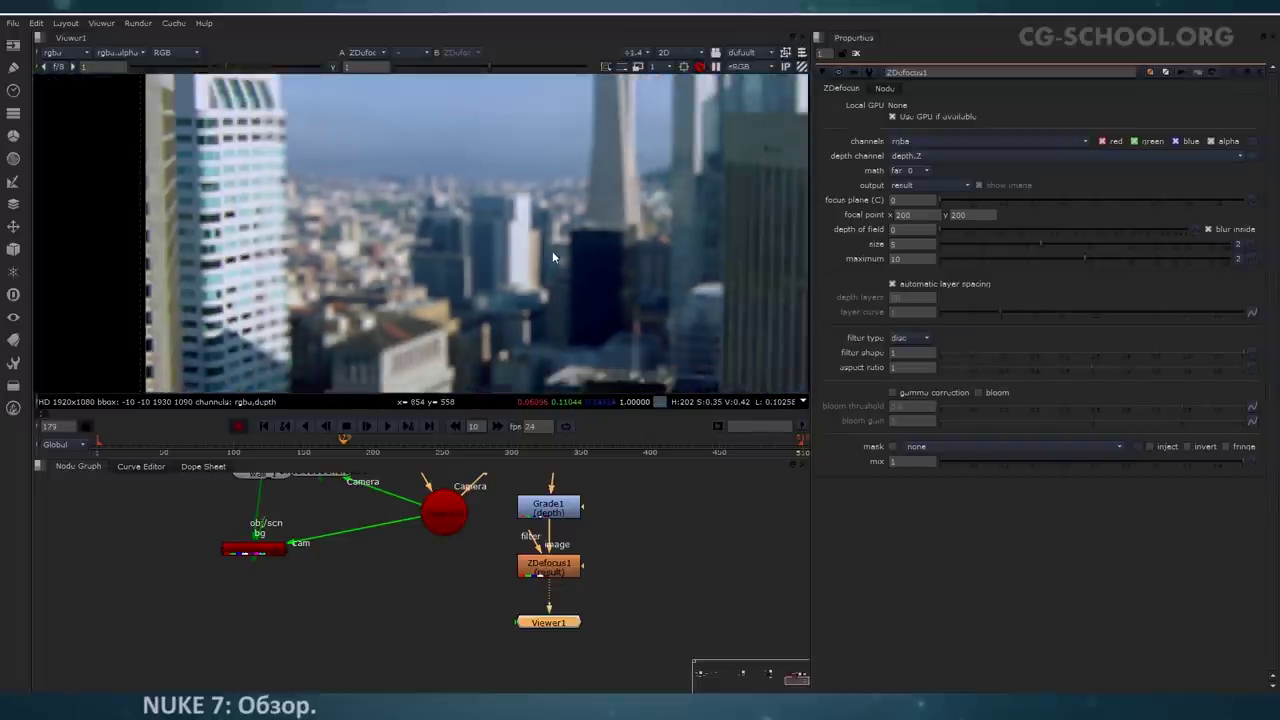
pyautogui.scroll(-2, 552, 251)
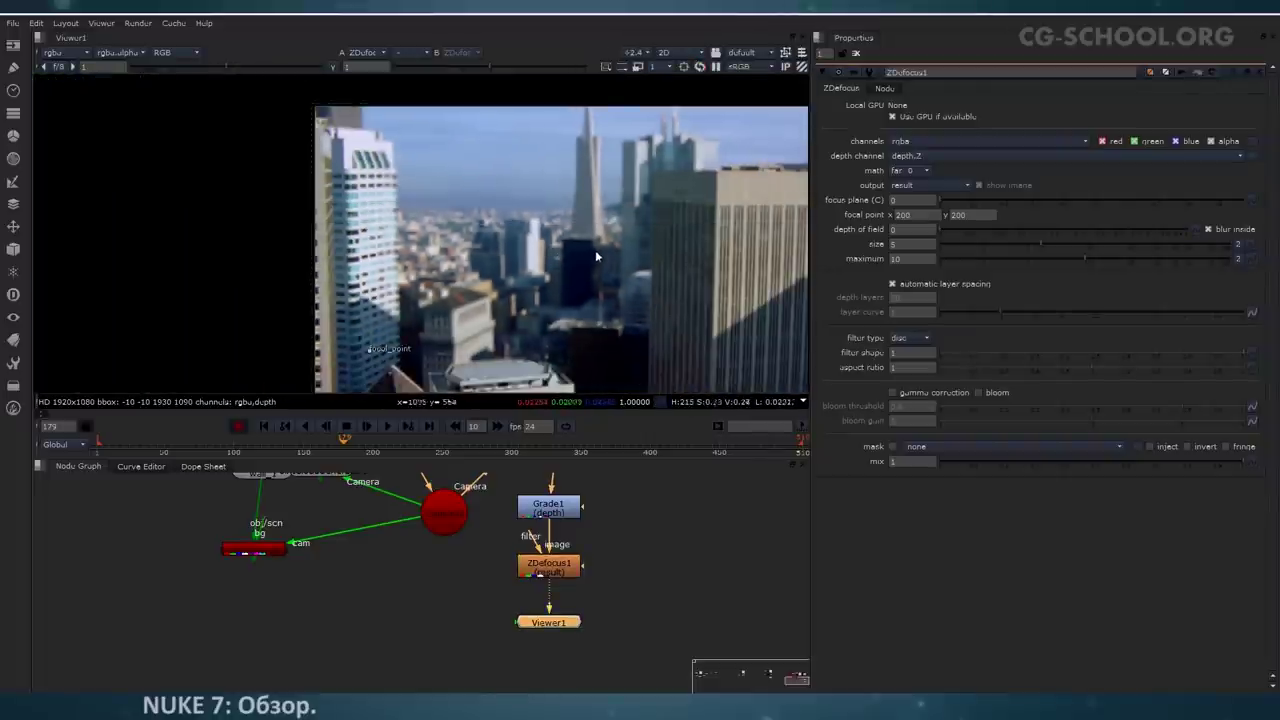
# Step: Compare the ZDefocus blur on the central towers and nearby facades, both close up and in the full frame
pyautogui.scroll(2, 560, 260)
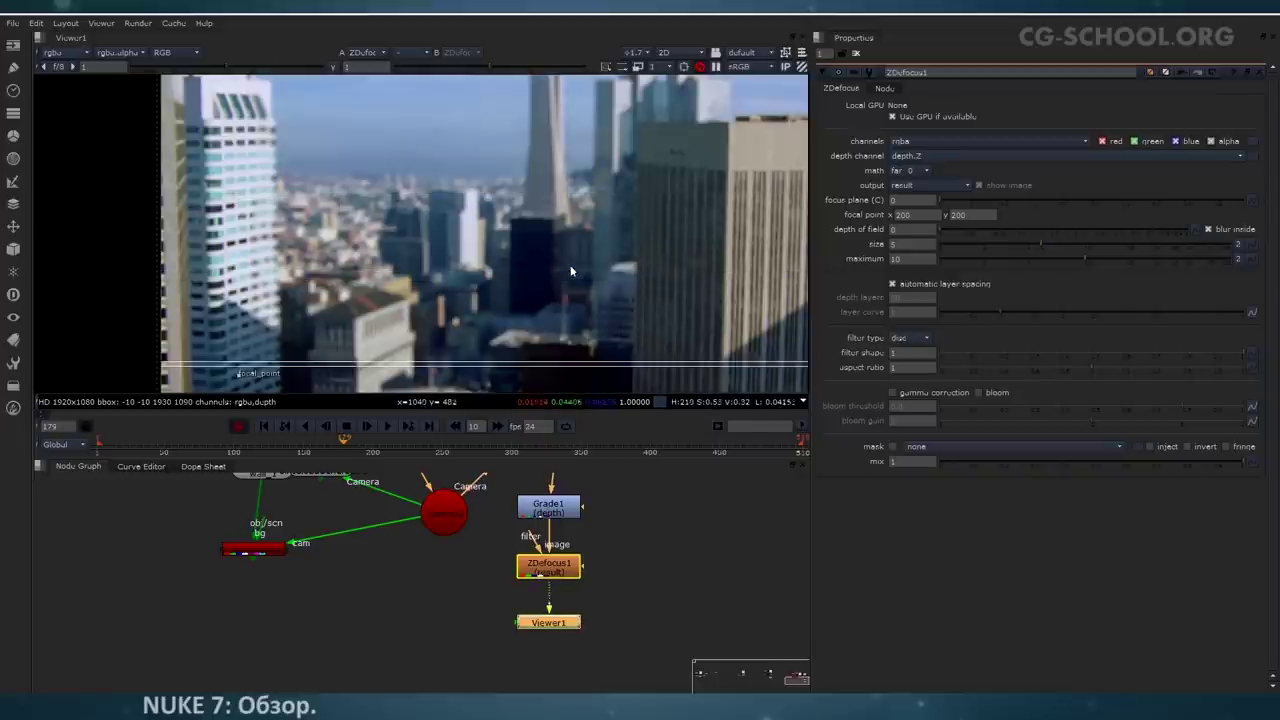
pyautogui.scroll(2, 571, 268)
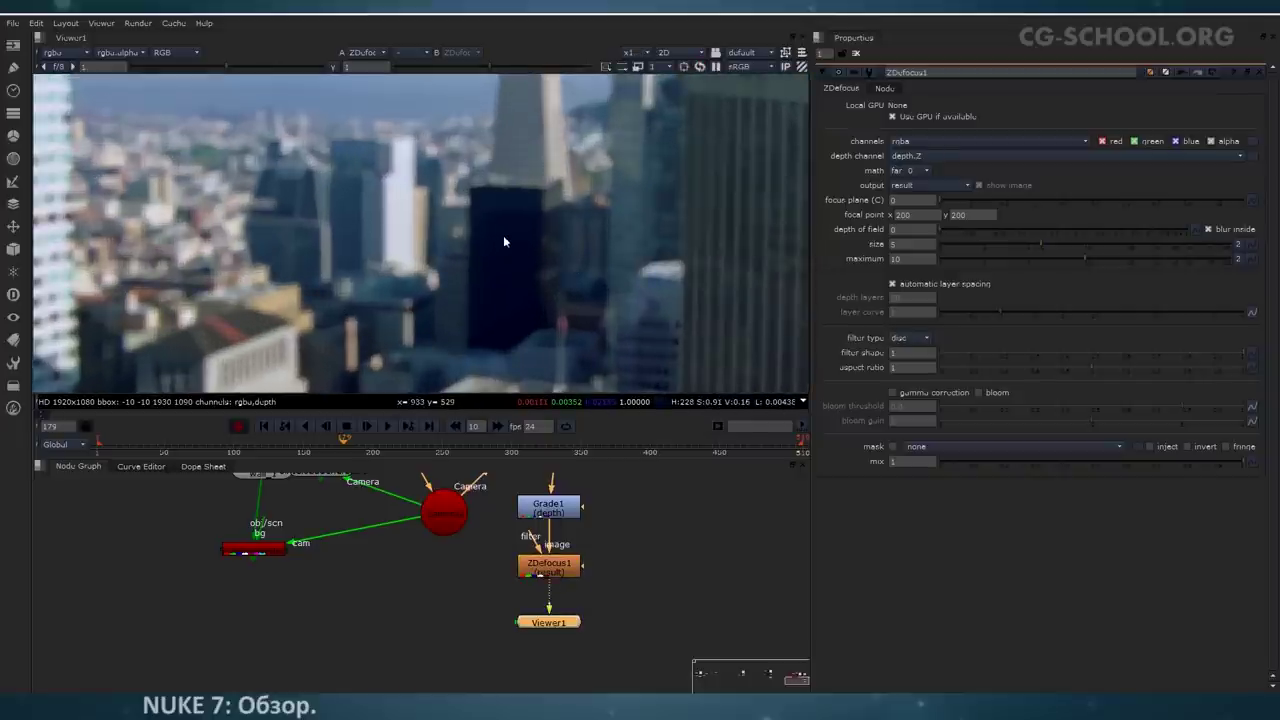
pyautogui.moveTo(474, 258); pyautogui.dragTo(510, 264, button='middle')
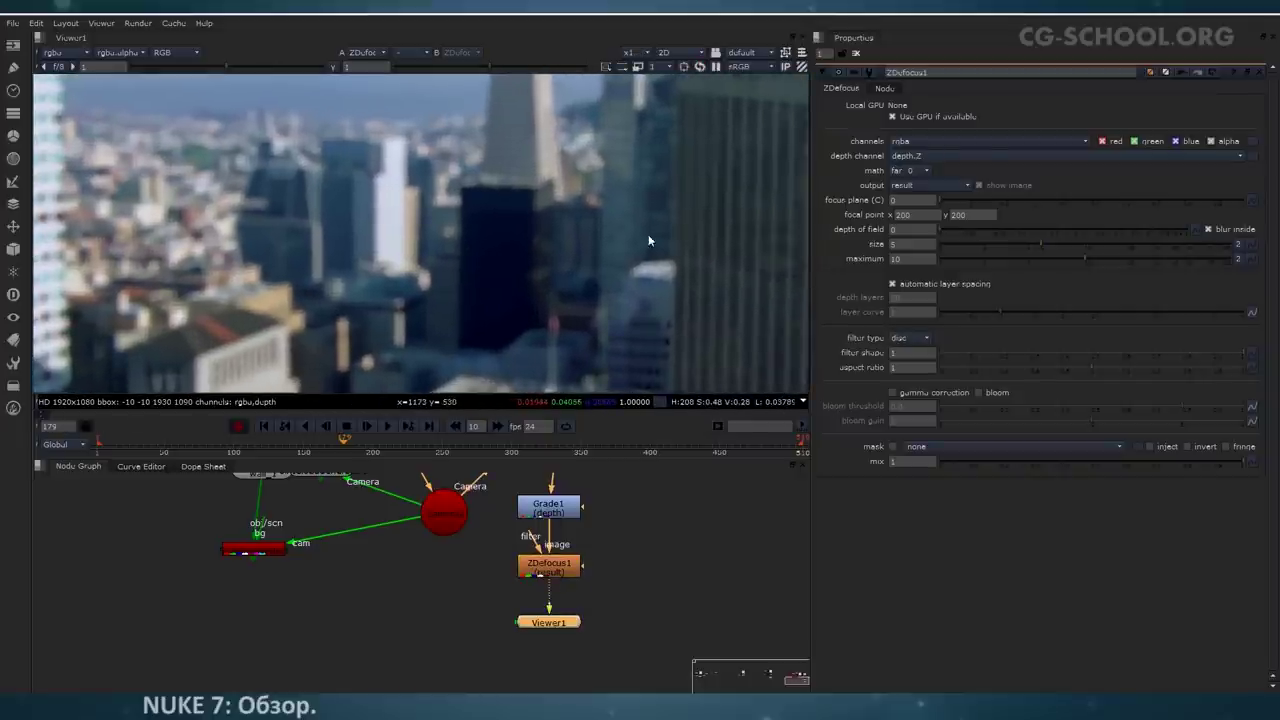
pyautogui.doubleClick(1014, 71)
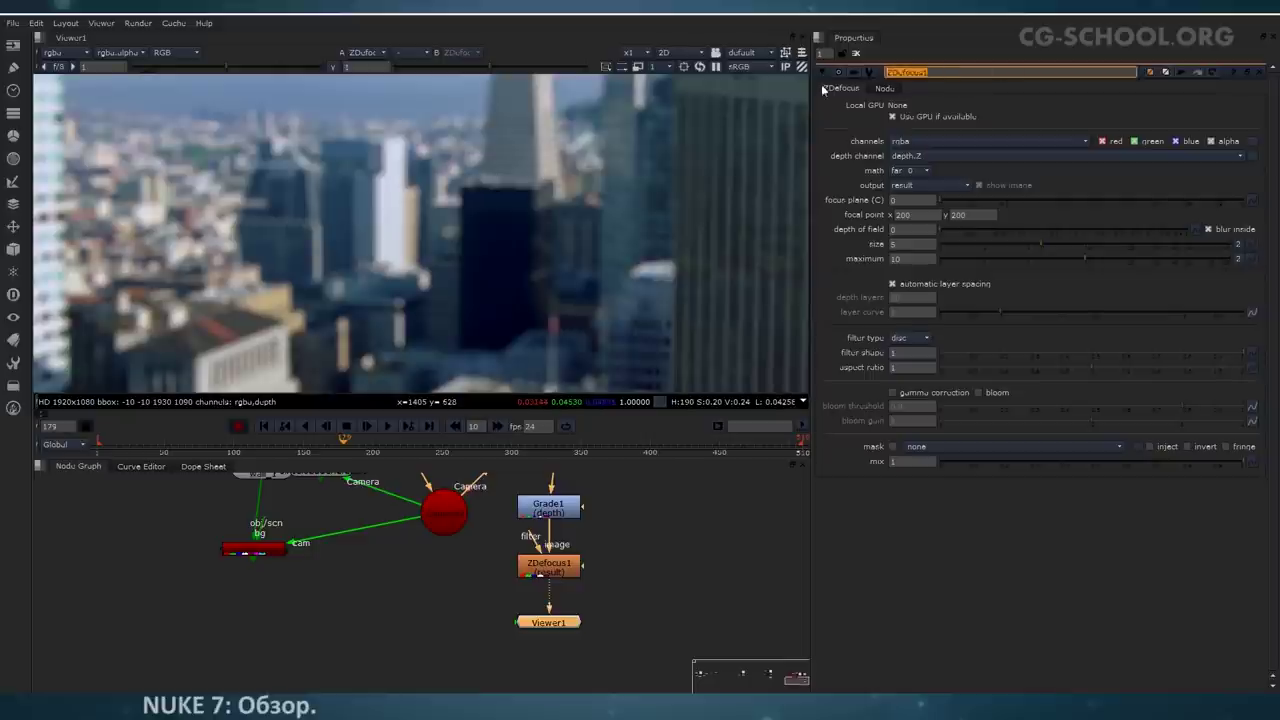
pyautogui.press('f')
pyautogui.scroll(5, 476, 281)
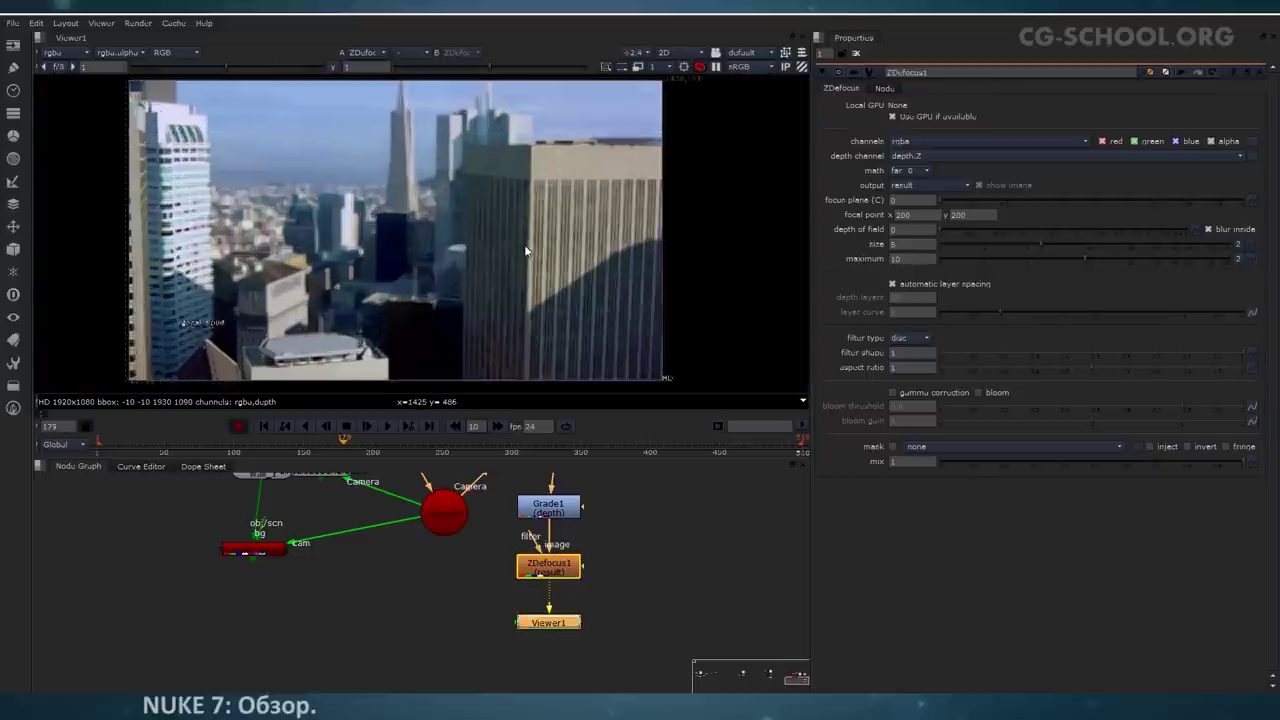
pyautogui.moveTo(476, 281); pyautogui.dragTo(673, 242, button='middle')
pyautogui.scroll(-2, 604, 243)
pyautogui.moveTo(546, 256); pyautogui.dragTo(595, 250, button='middle')
# Step: Check the available ZDefocus filter types and inspect the disc-shaped highlights along the dark rooftop's edge
pyautogui.click(912, 338)
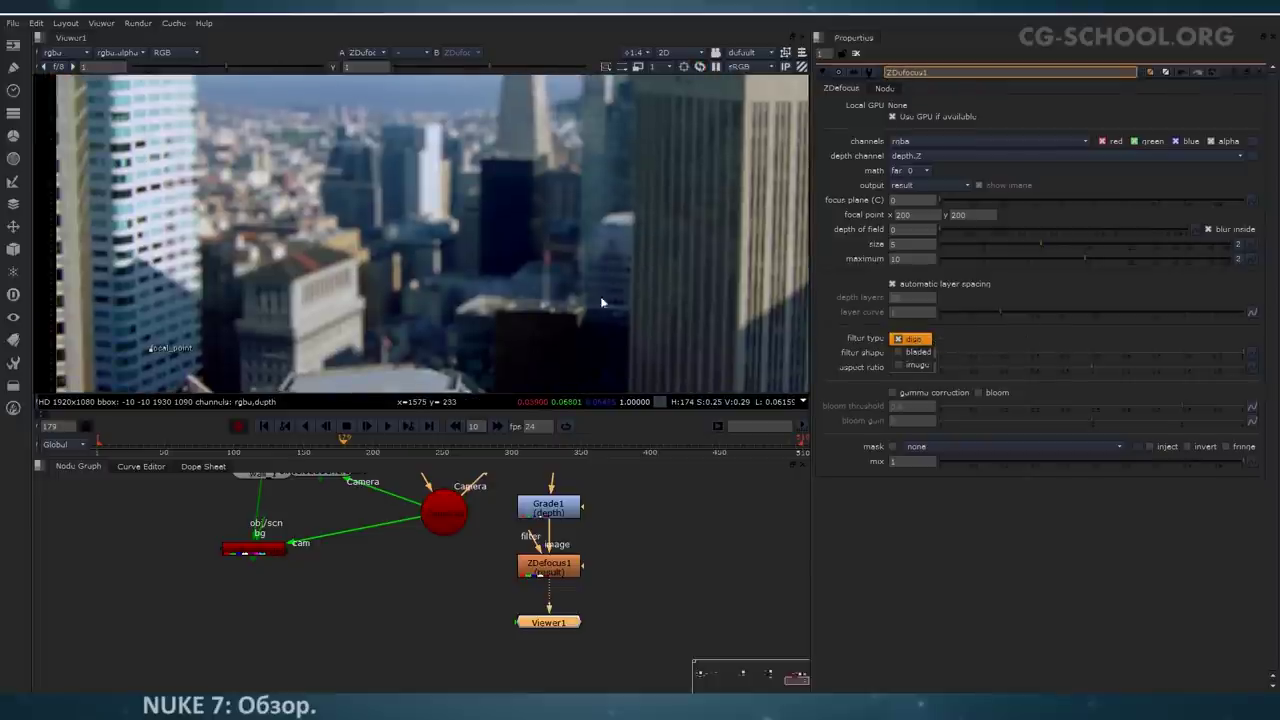
pyautogui.click(967, 328)
pyautogui.scroll(2, 527, 232)
pyautogui.scroll(2, 555, 255)
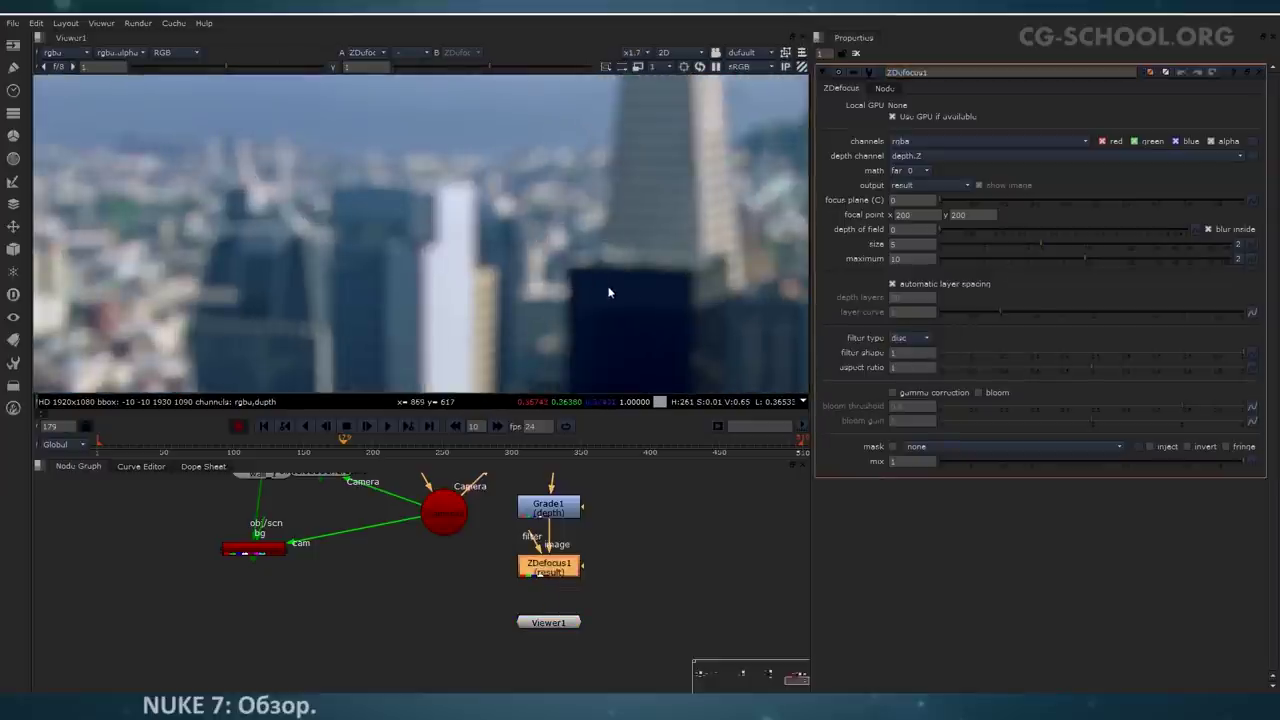
pyautogui.scroll(3, 626, 288)
pyautogui.moveTo(626, 322); pyautogui.dragTo(264, 197, button='middle')
pyautogui.scroll(-3, 538, 270)
pyautogui.scroll(-4, 505, 262)
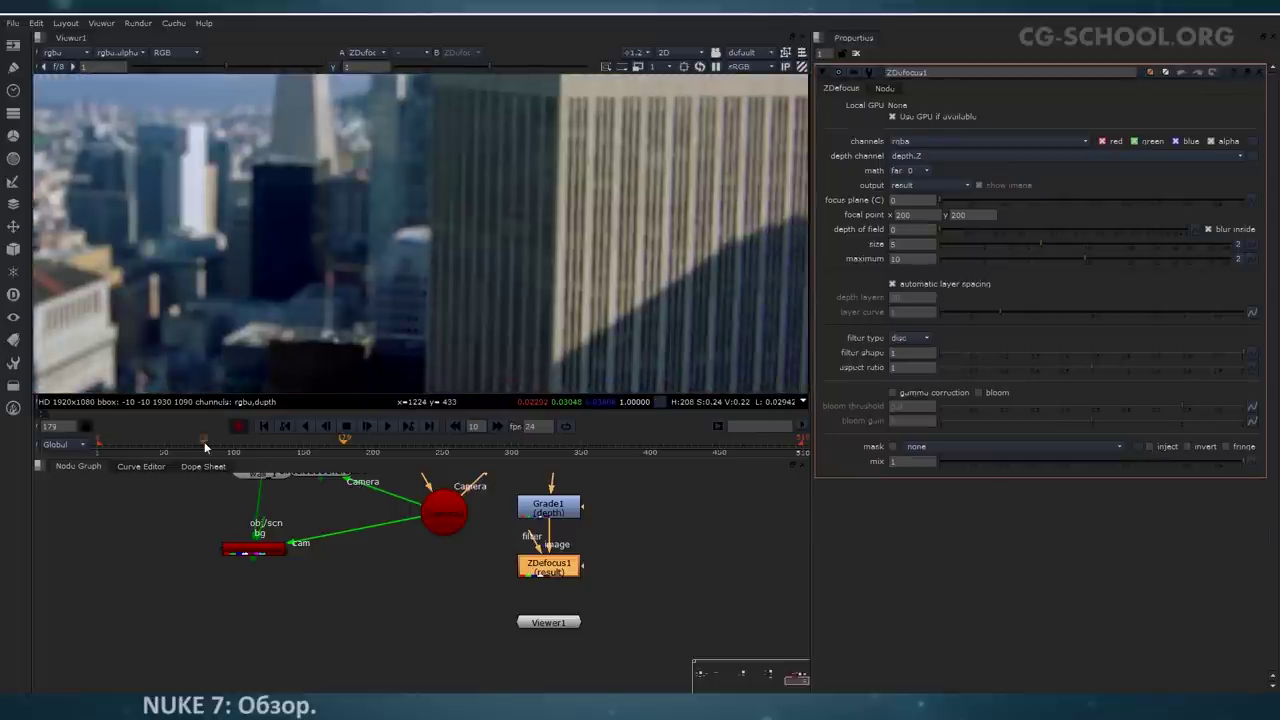
pyautogui.moveTo(363, 288); pyautogui.dragTo(389, 289, button='middle')
pyautogui.scroll(3, 402, 316)
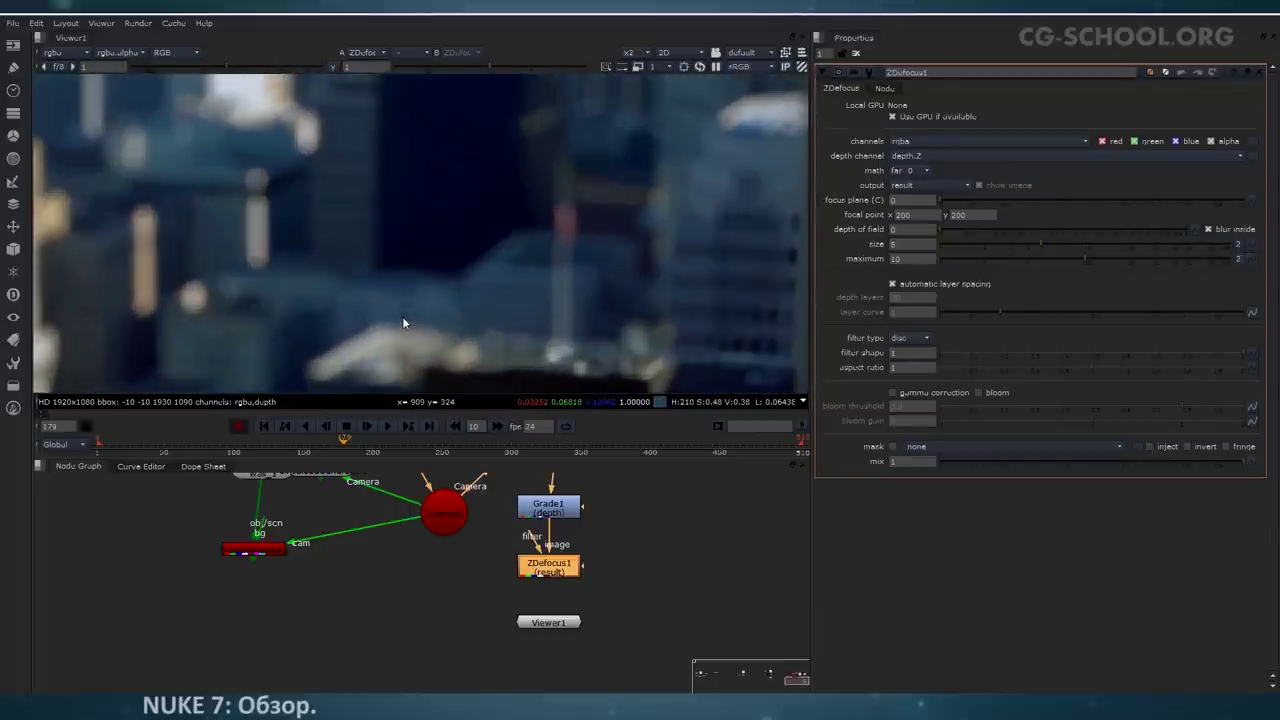
pyautogui.scroll(2, 494, 340)
pyautogui.scroll(3, 494, 345)
pyautogui.scroll(3, 478, 248)
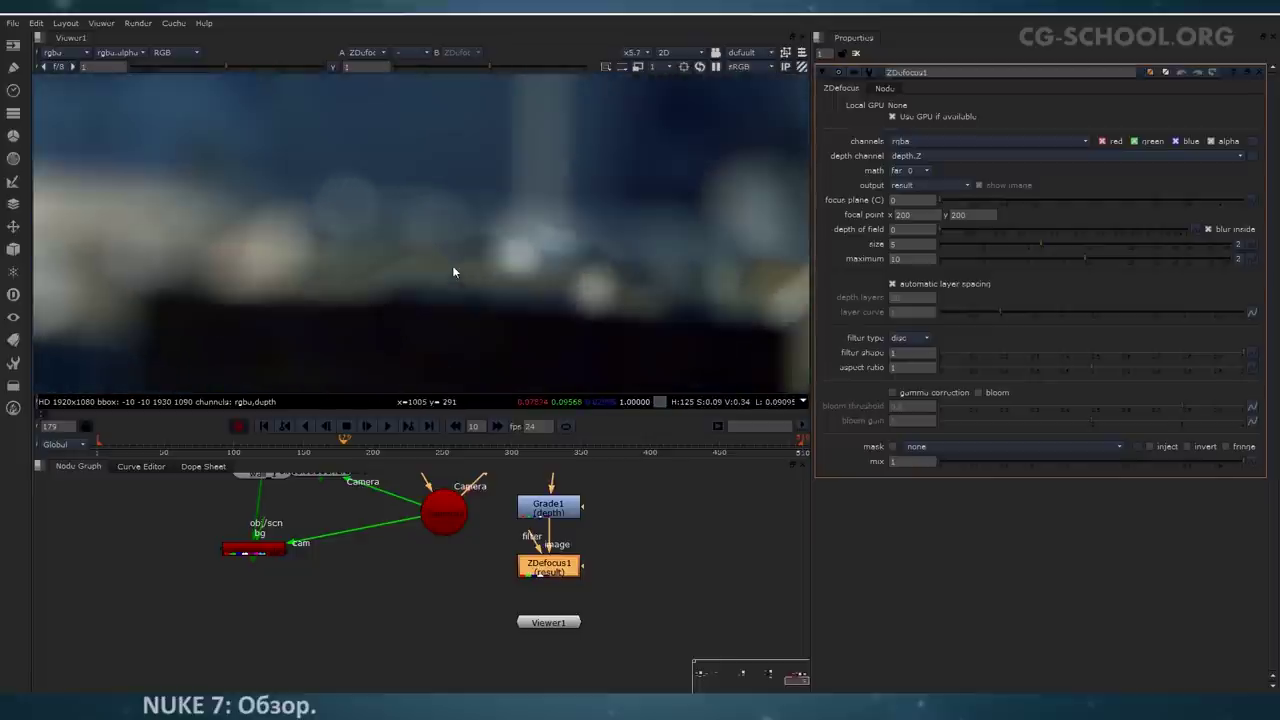
pyautogui.scroll(-2, 502, 274)
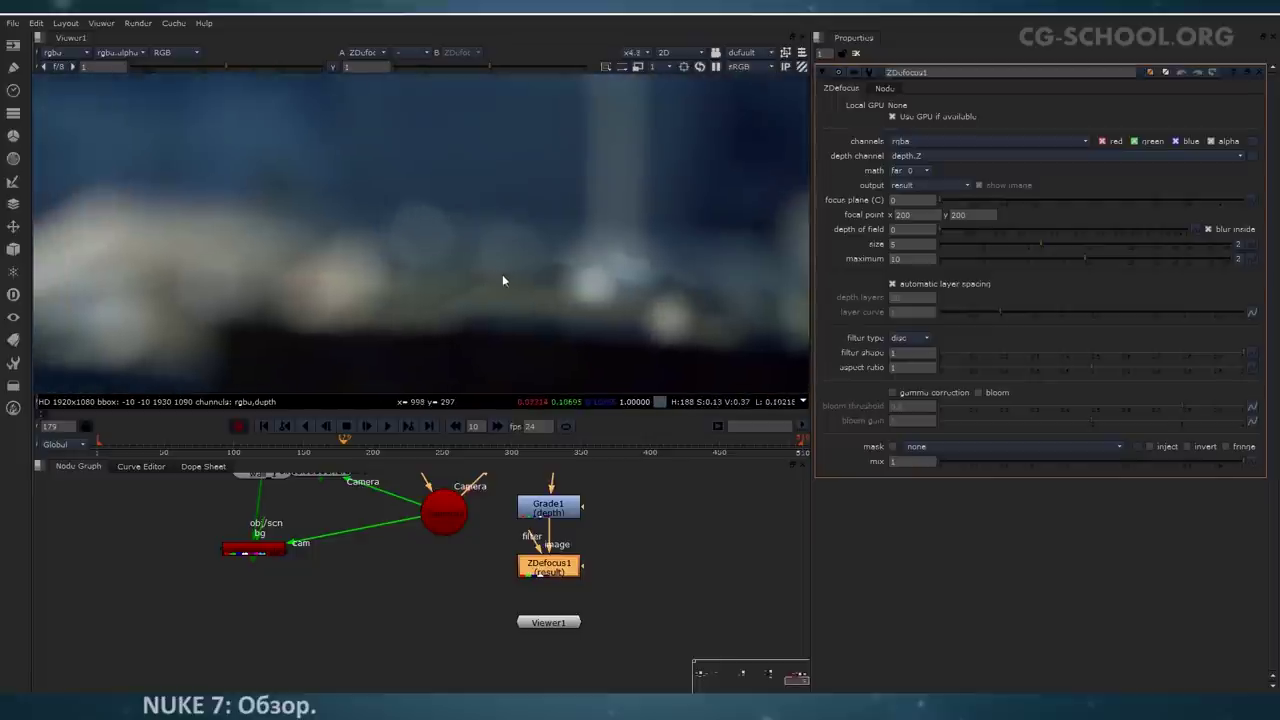
pyautogui.moveTo(579, 304); pyautogui.dragTo(534, 286, button='middle')
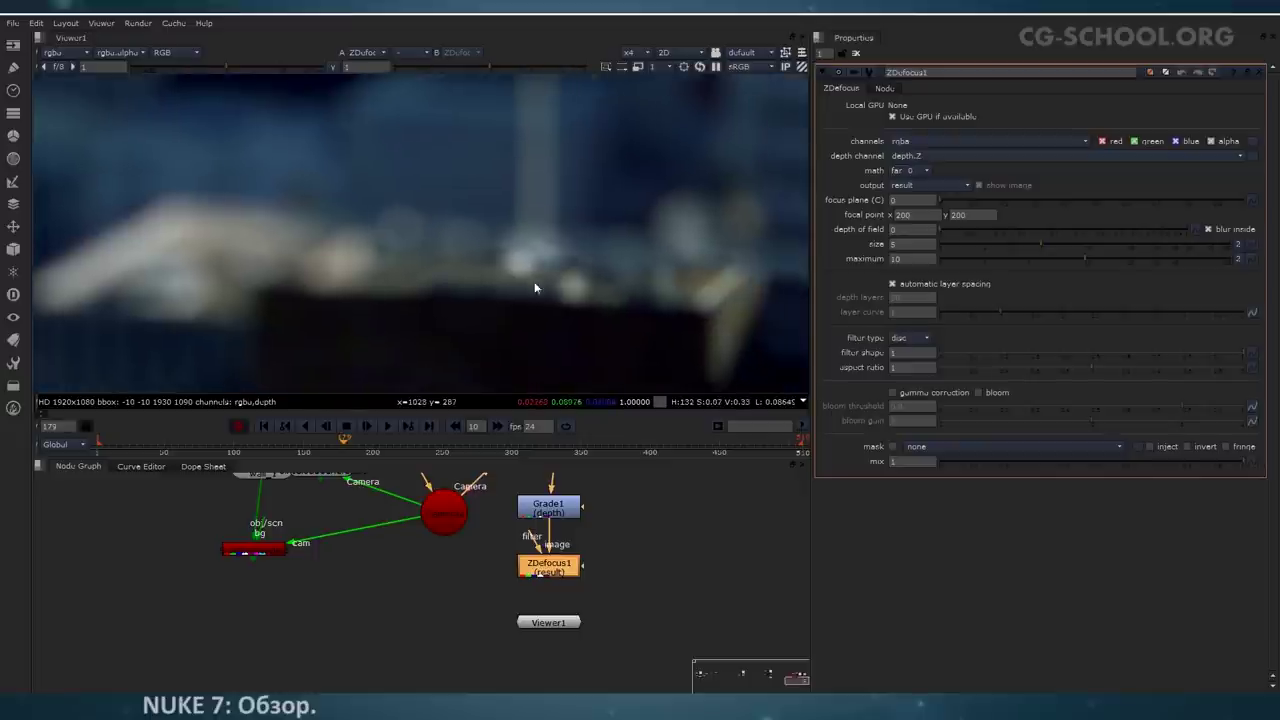
# Step: Try a filter shape of 0 for the disc filter, inspect the rooftop highlights, and restore the shape to 1
pyautogui.moveTo(1243, 354); pyautogui.dragTo(1066, 362)
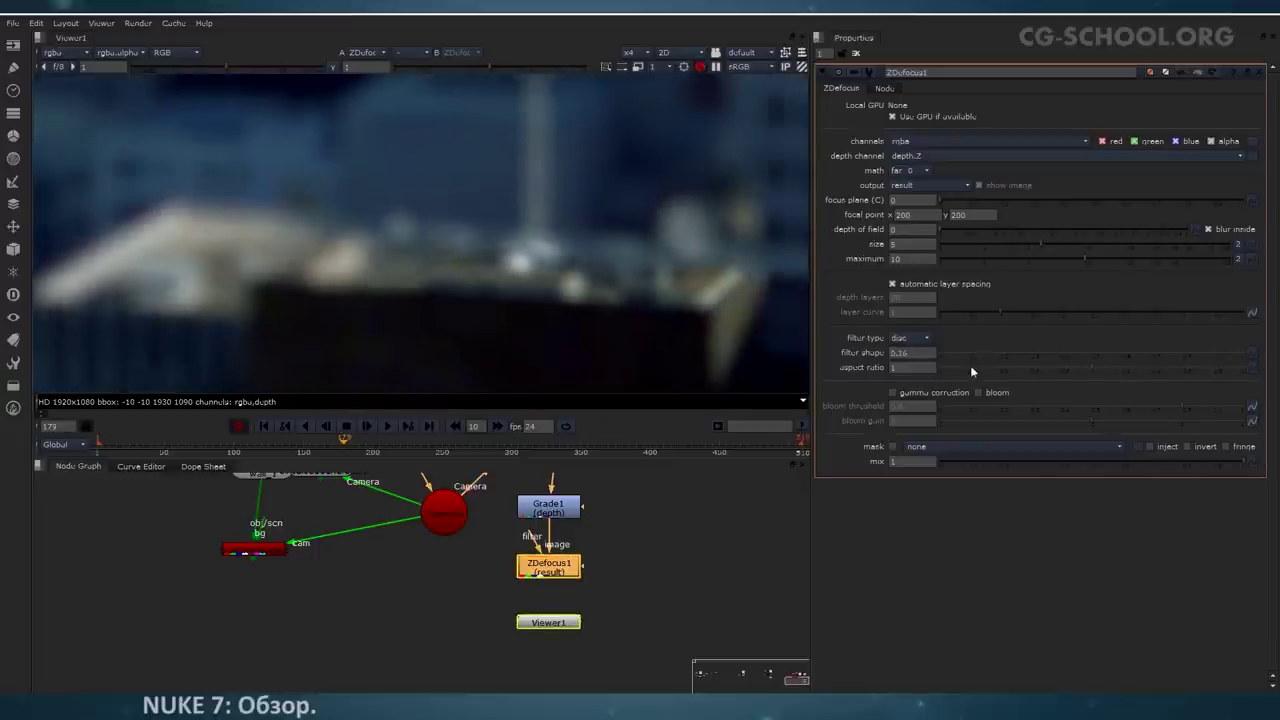
pyautogui.moveTo(949, 357); pyautogui.dragTo(1261, 366)
pyautogui.click(914, 353)
pyautogui.moveTo(1197, 353); pyautogui.dragTo(830, 358)
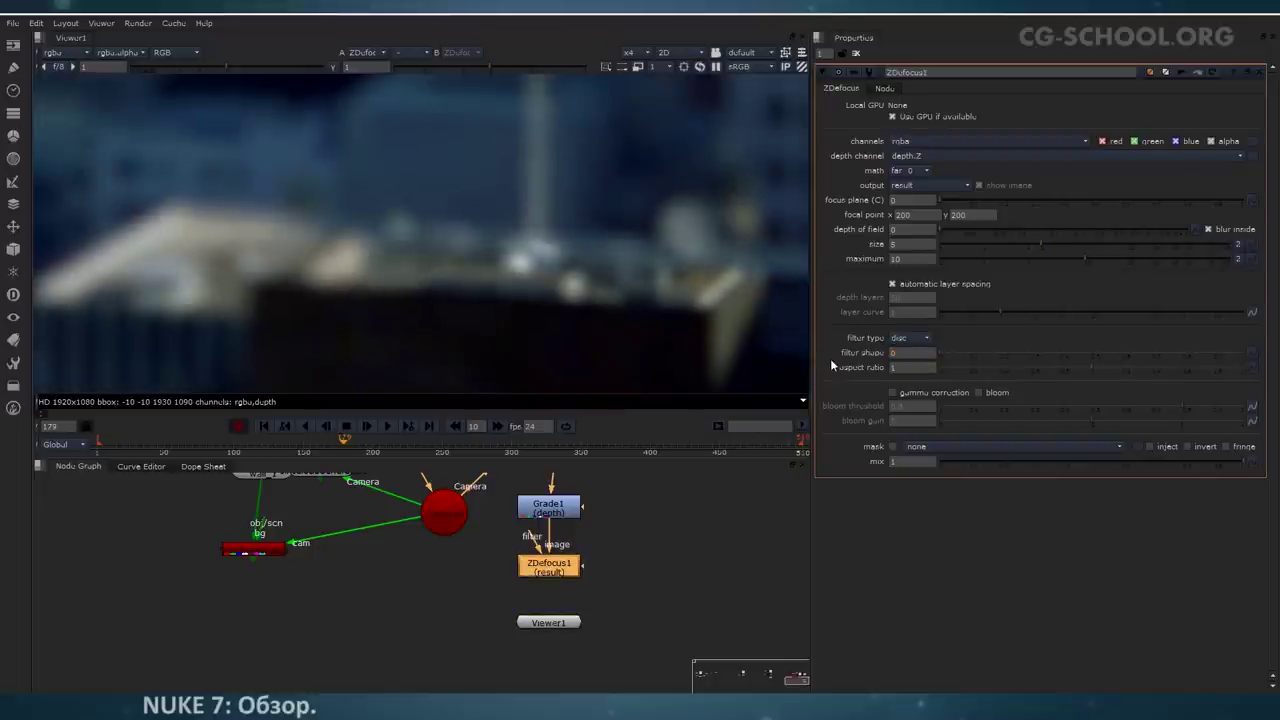
pyautogui.scroll(-5, 558, 286)
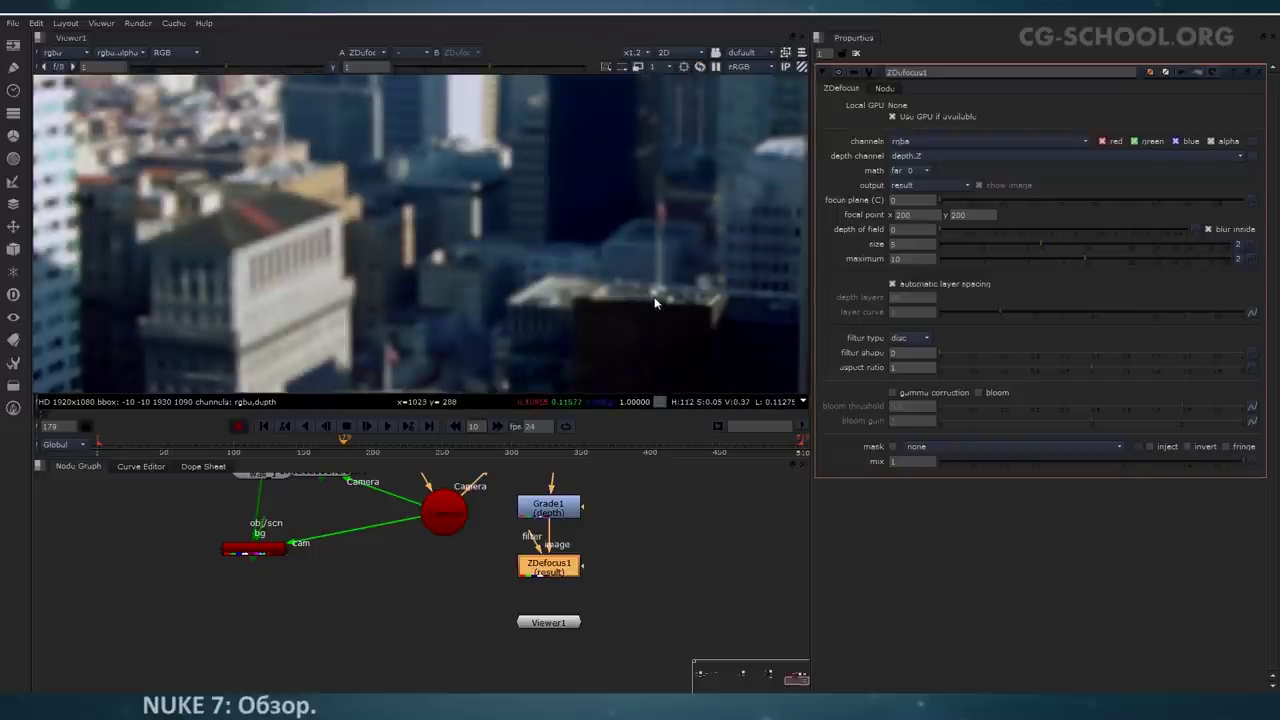
pyautogui.scroll(8, 616, 296)
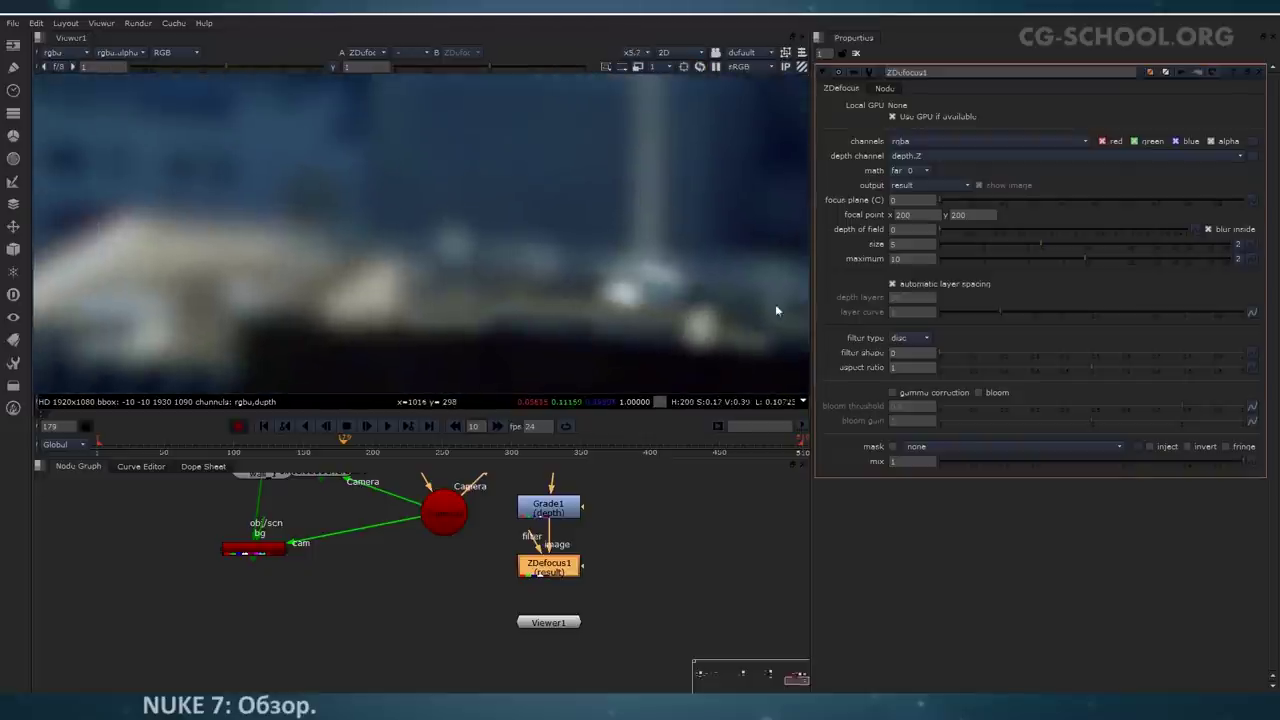
pyautogui.click(1186, 358)
pyautogui.click(1219, 358)
# Step: Try lowering the disc filter's aspect ratio to 0.44 and restore it to 1
pyautogui.click(1096, 368)
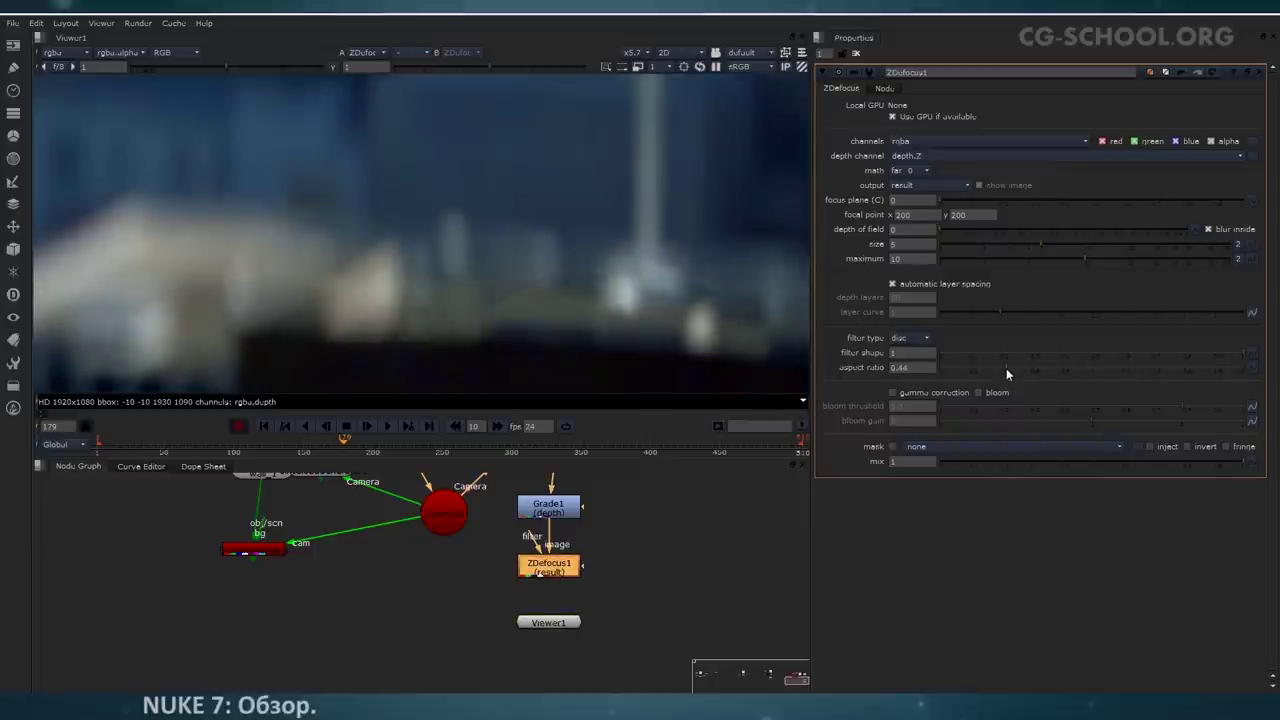
pyautogui.moveTo(1131, 370)
pyautogui.mouseDown()
pyautogui.moveTo(1169, 369)
pyautogui.moveTo(980, 371)
pyautogui.moveTo(1117, 373)
pyautogui.mouseUp()
pyautogui.click(1079, 366)
# Step: Switch the ZDefocus filter type to bladed and check its blade count setting
pyautogui.click(910, 337)
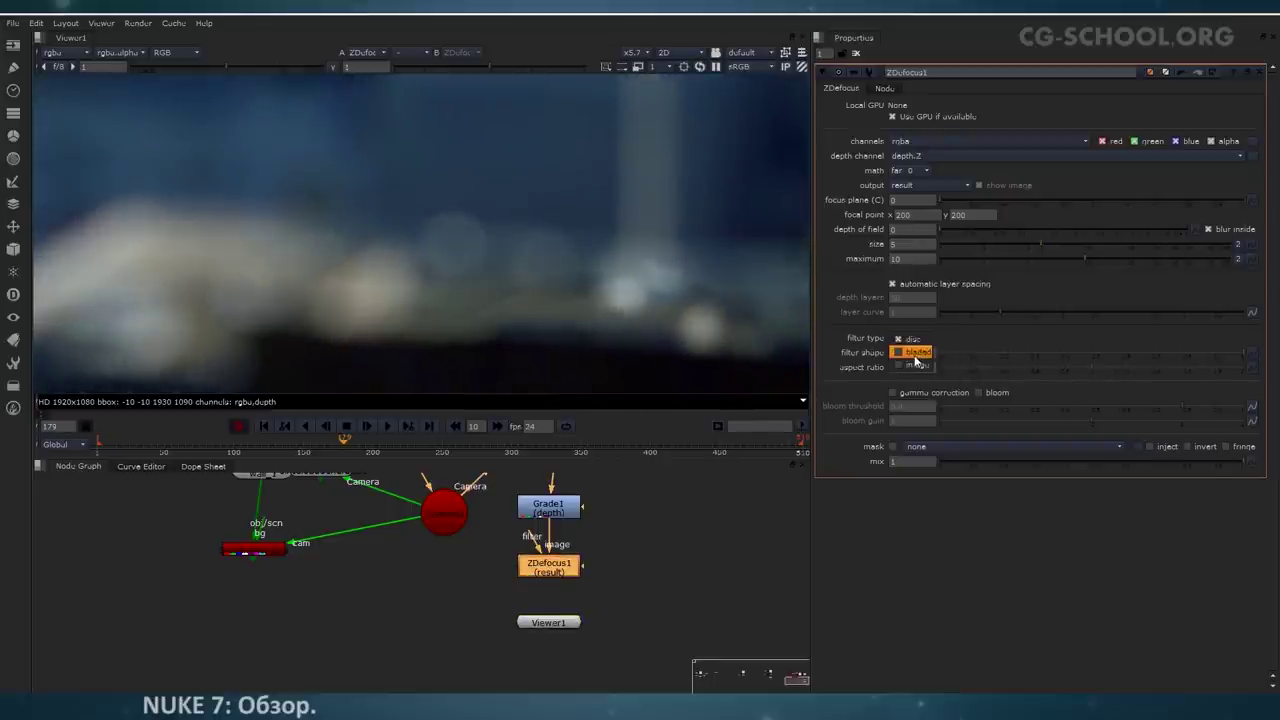
pyautogui.click(908, 353)
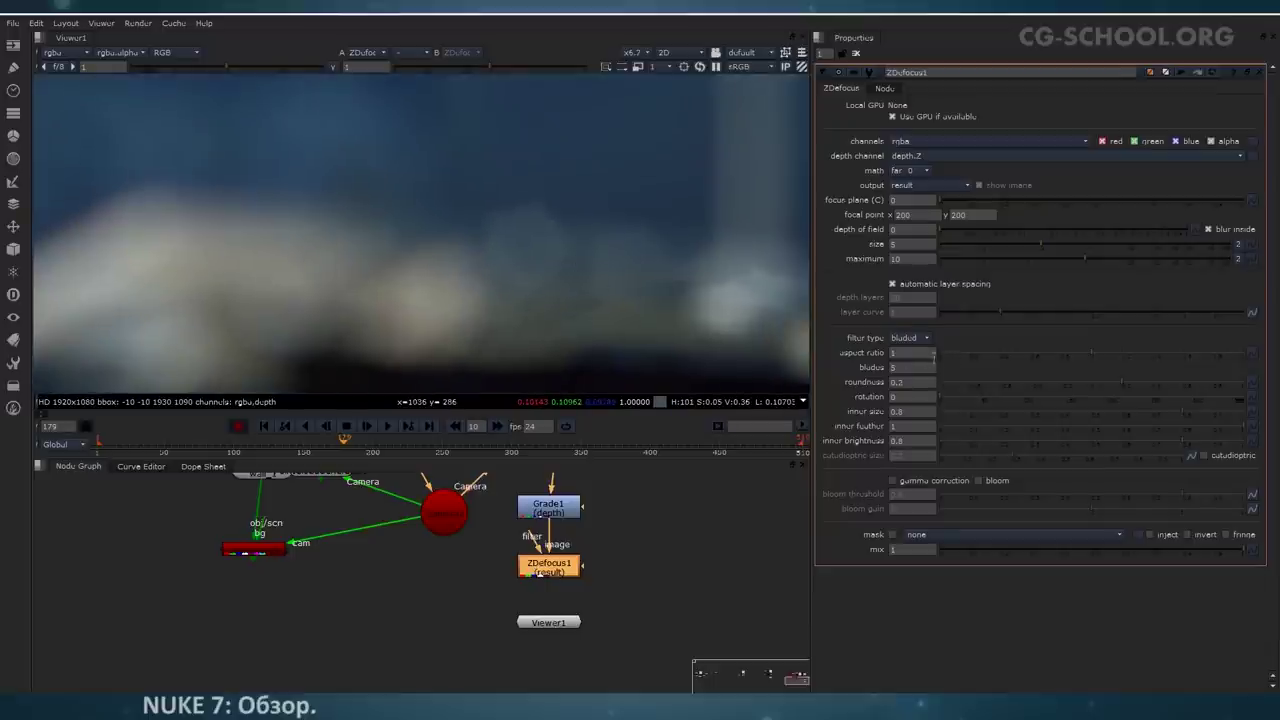
pyautogui.click(912, 367)
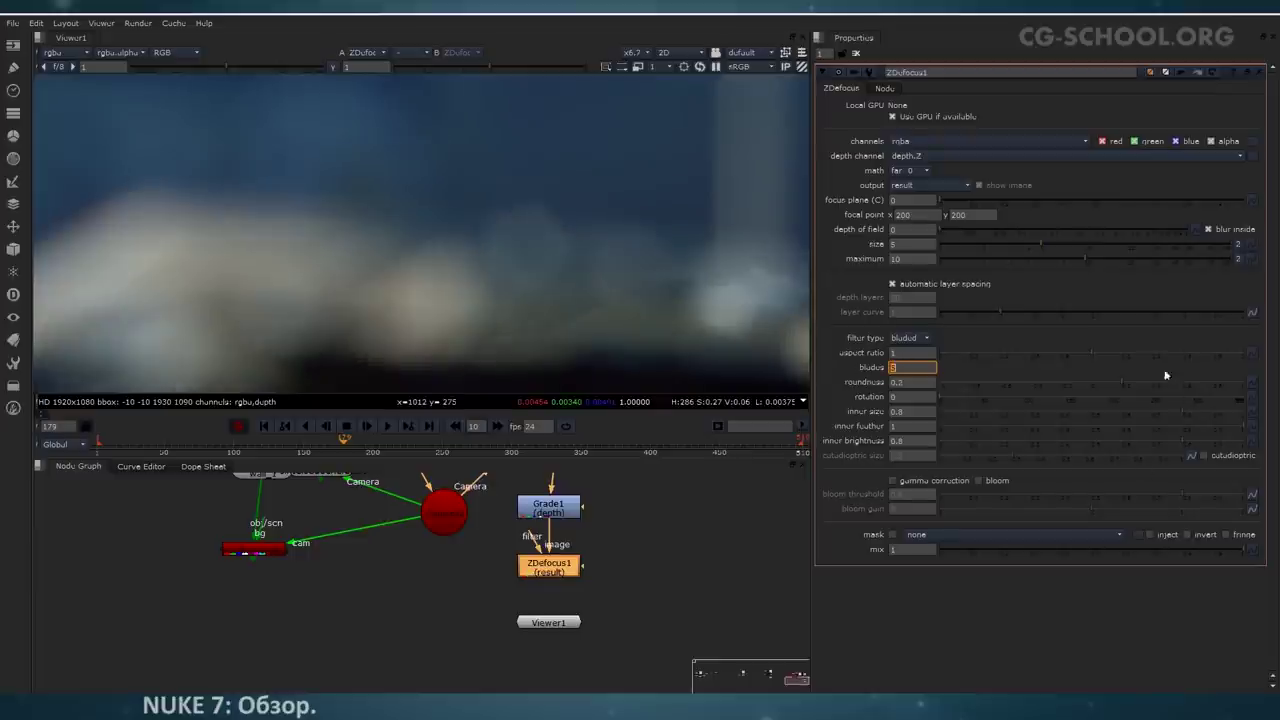
# Step: Try another aspect ratio and roundness values of 1 and -0.925, then restore aspect ratio 1 and roundness 0.2
pyautogui.moveTo(1092, 355); pyautogui.dragTo(1059, 366)
pyautogui.click(1097, 353)
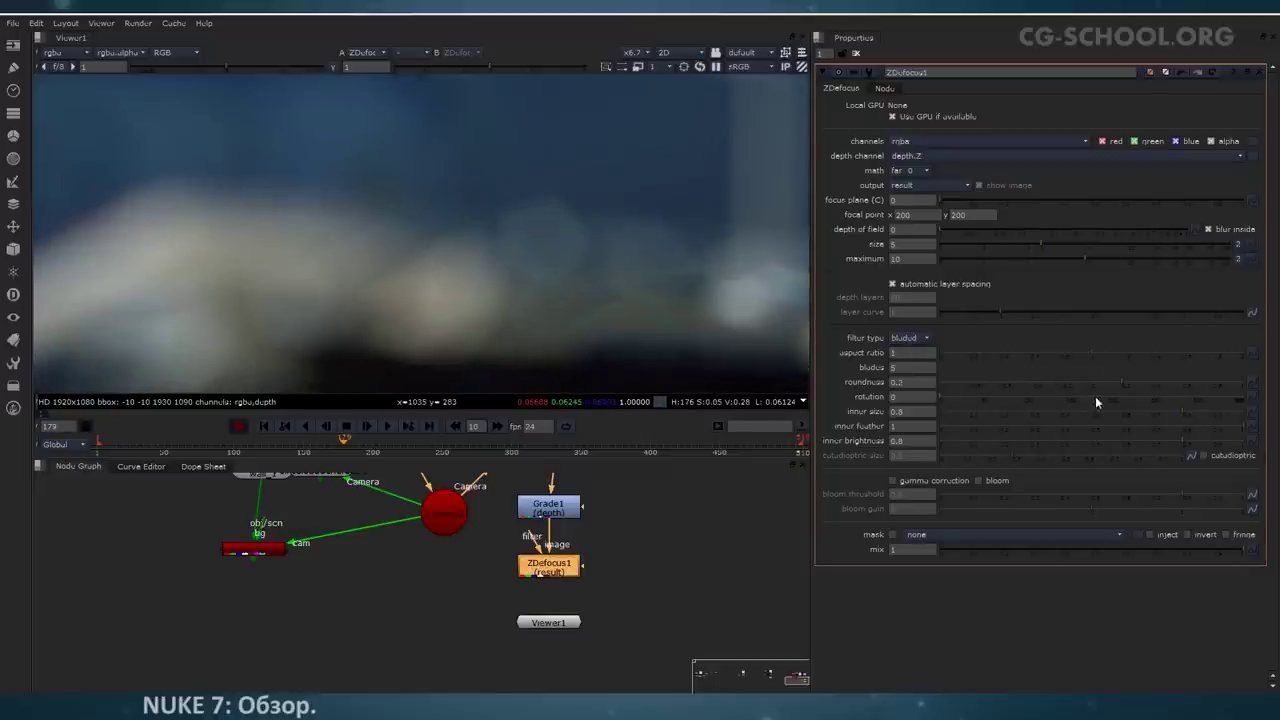
pyautogui.moveTo(1073, 381); pyautogui.dragTo(1275, 398)
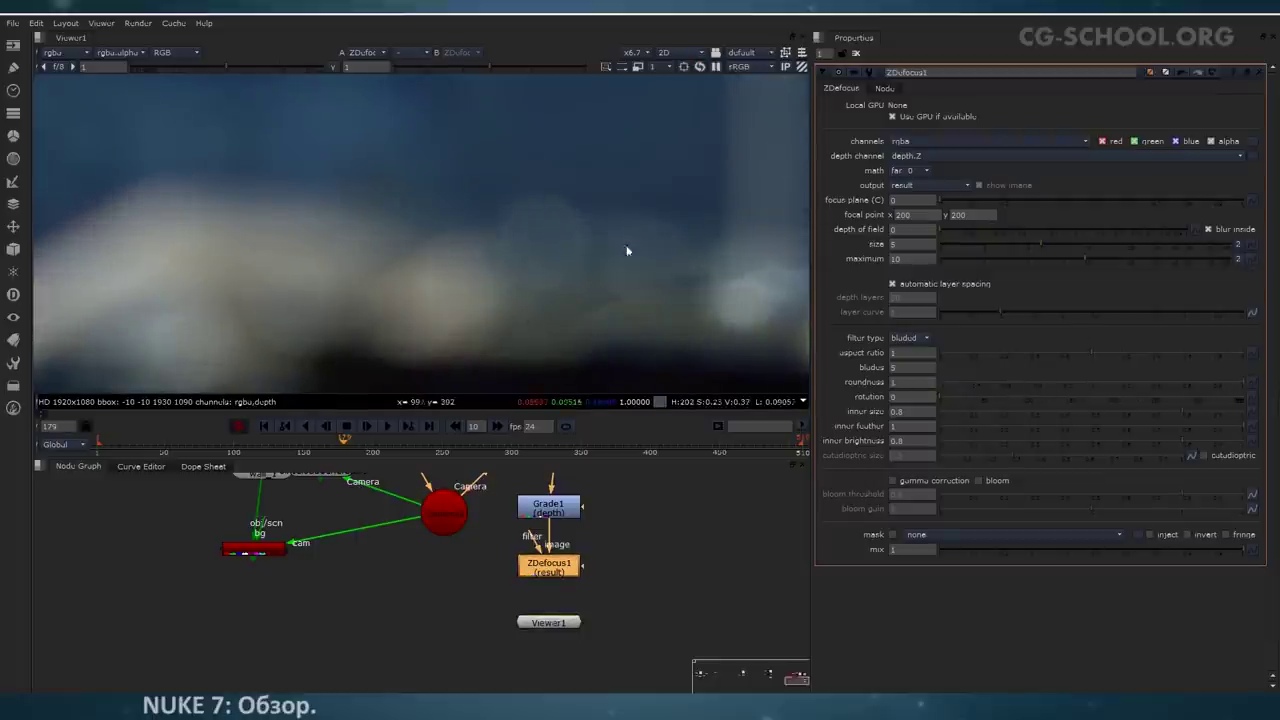
pyautogui.moveTo(1079, 382); pyautogui.dragTo(945, 394)
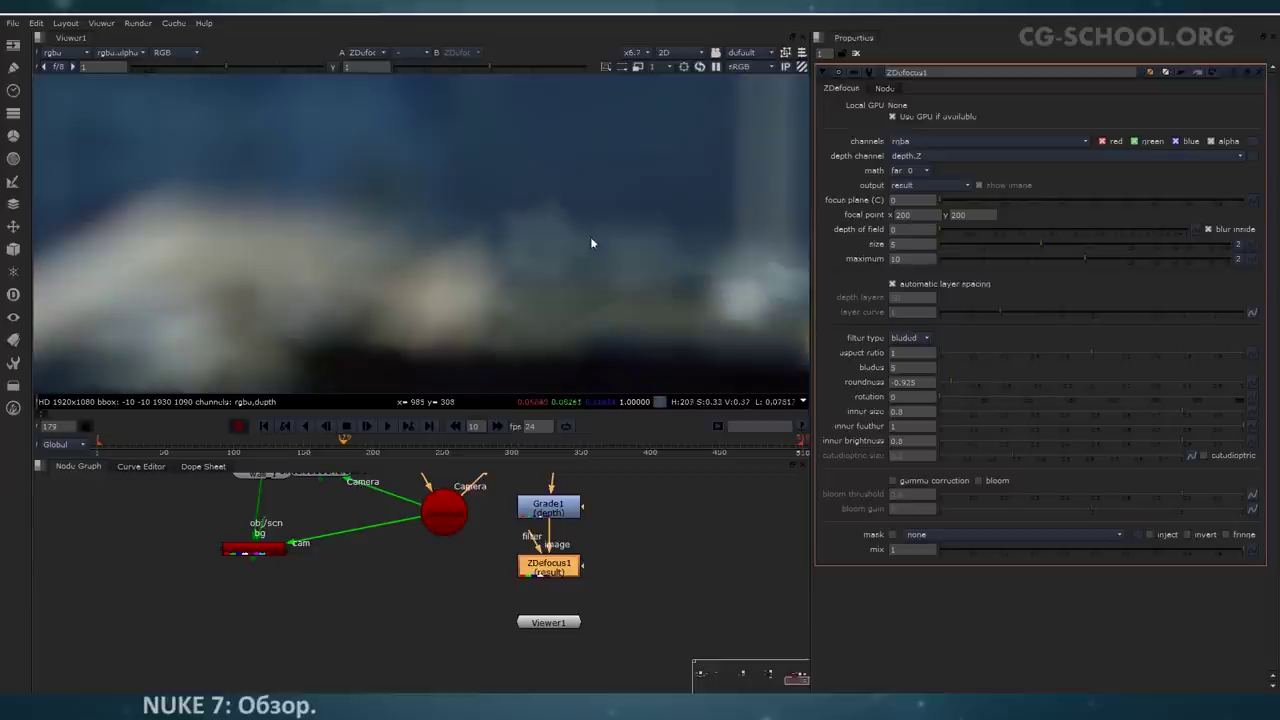
pyautogui.scroll(3, 550, 208)
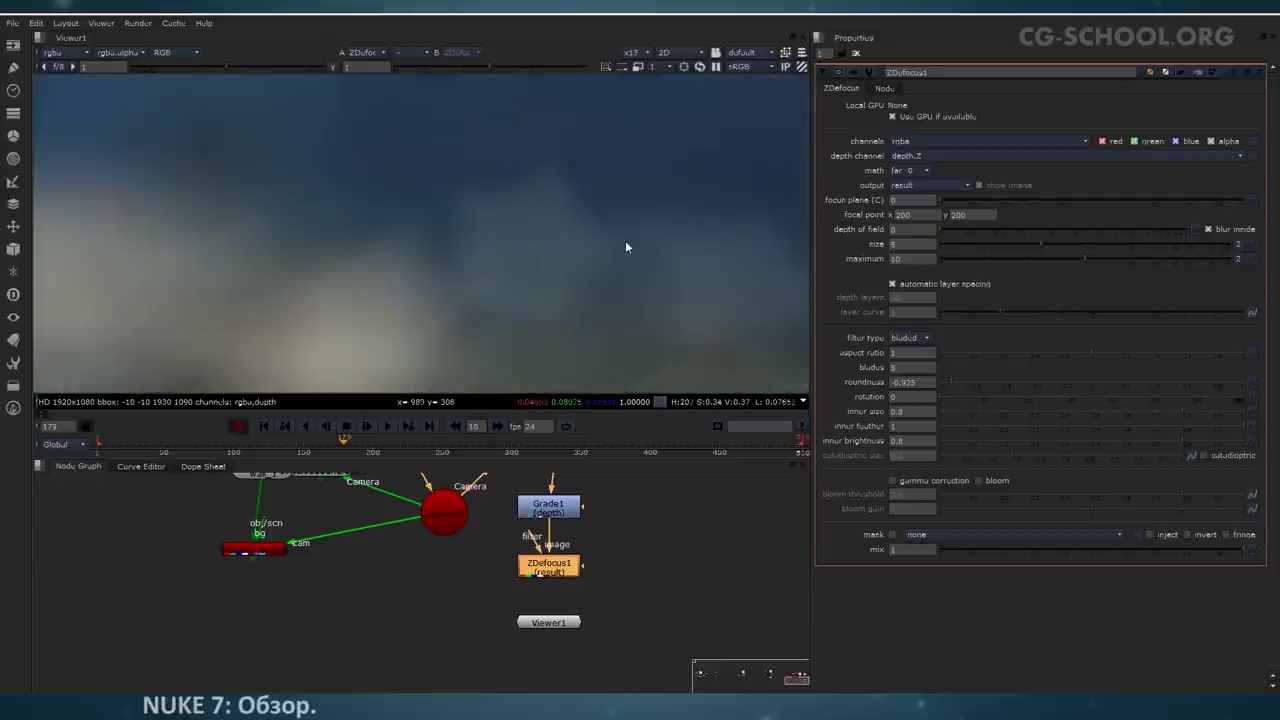
pyautogui.scroll(-4, 570, 284)
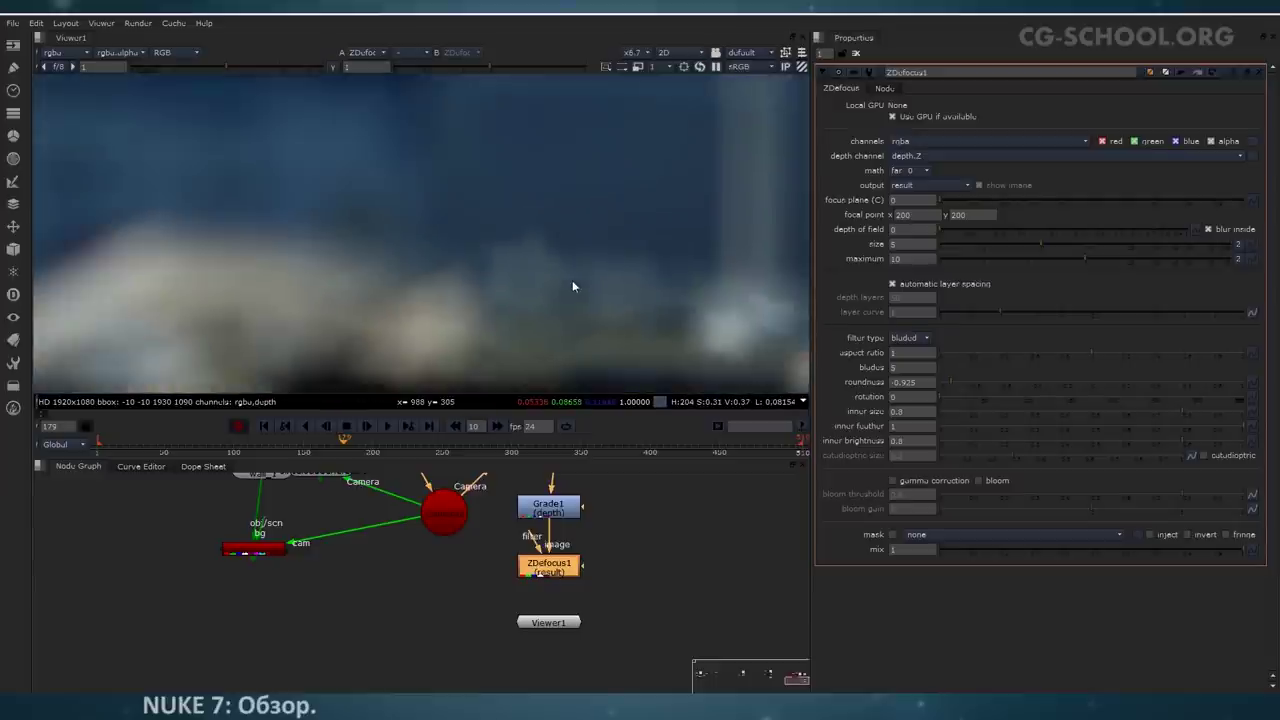
pyautogui.click(1088, 385)
# Step: Try rotating the bladed filter to about 39 and restore the rotation to 0
pyautogui.moveTo(952, 400); pyautogui.dragTo(979, 403)
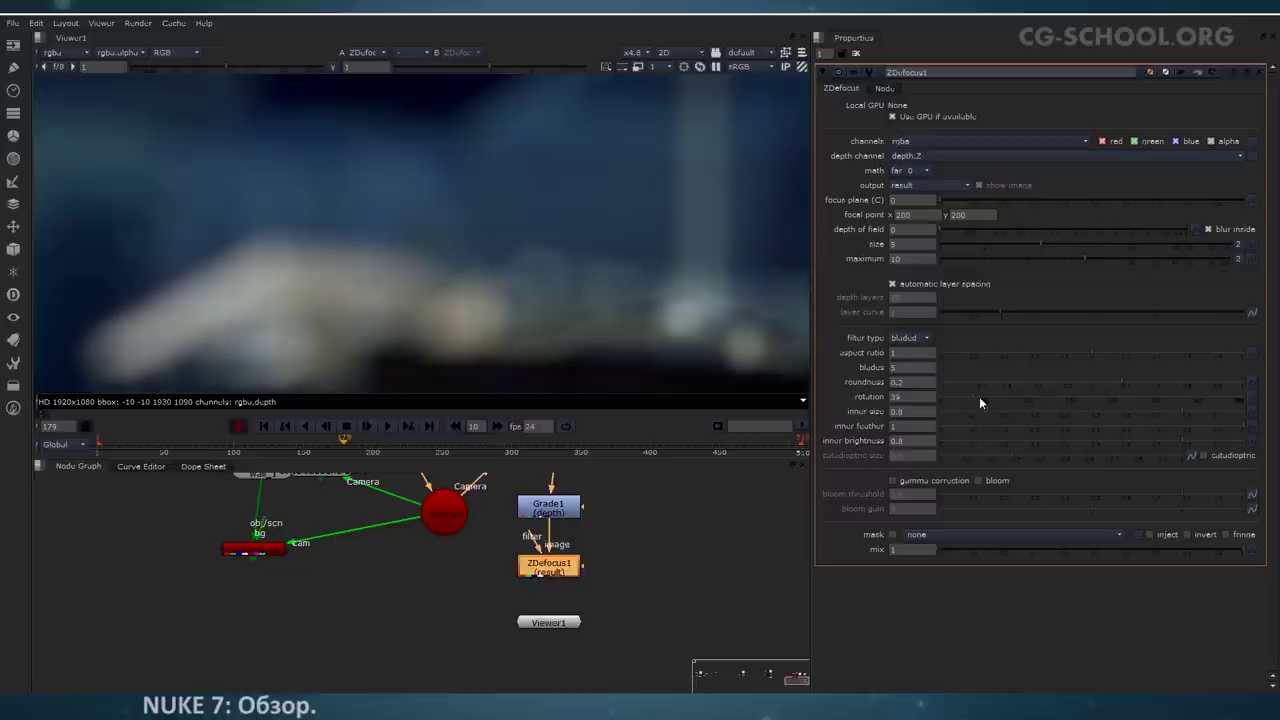
pyautogui.click(922, 413)
pyautogui.click(905, 427)
# Step: Try an inner brightness of 0.07 for the bladed filter and inspect the ring-shaped highlights close up
pyautogui.moveTo(1178, 440); pyautogui.dragTo(960, 444)
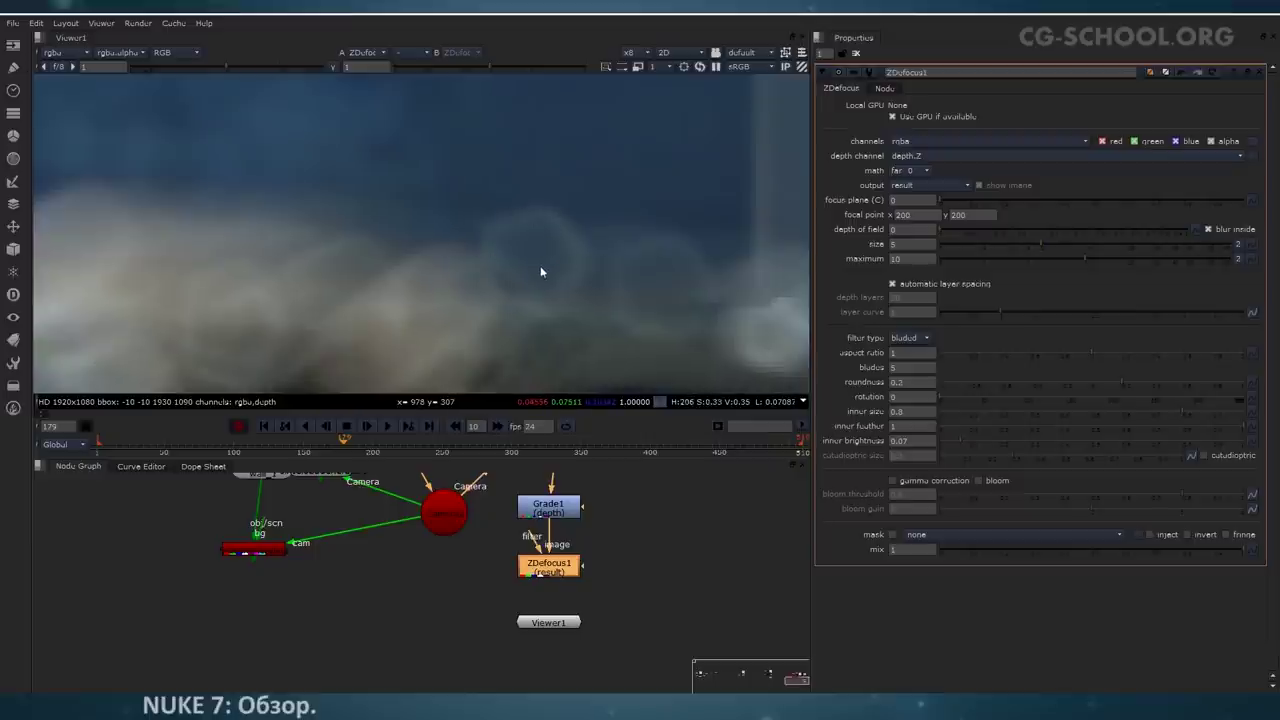
pyautogui.scroll(2, 550, 270)
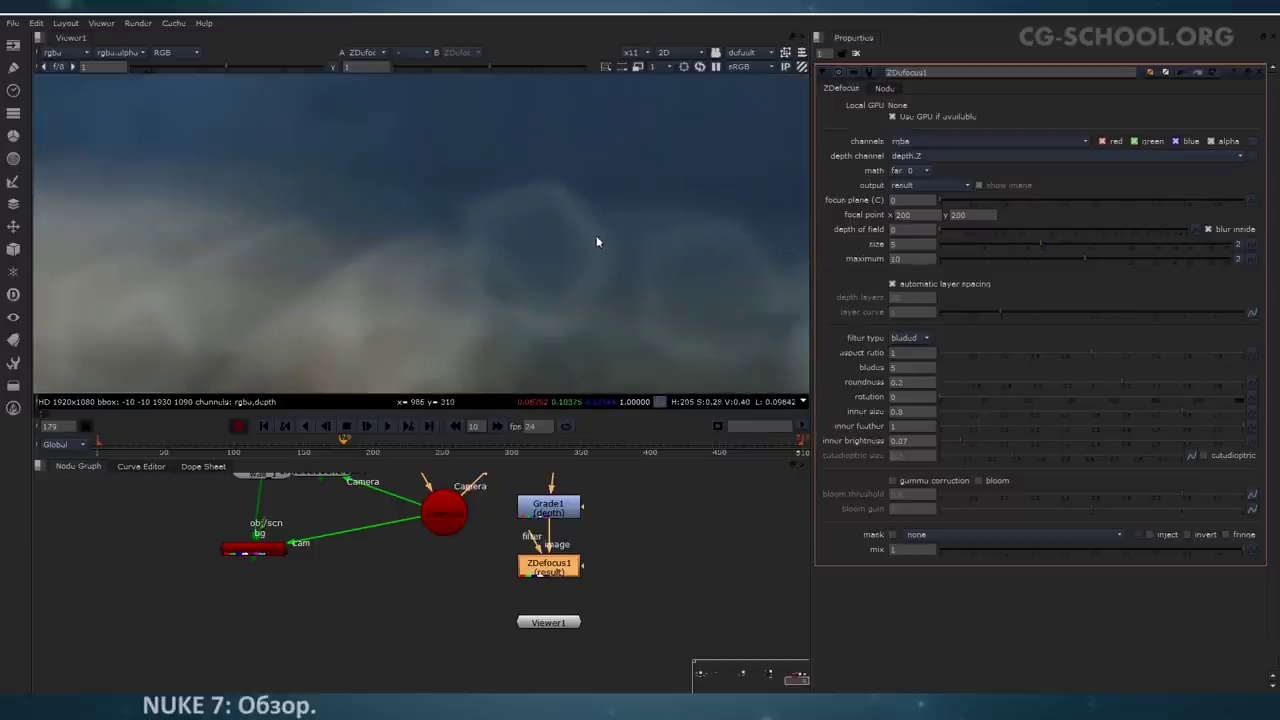
pyautogui.moveTo(576, 283); pyautogui.dragTo(612, 281, button='middle')
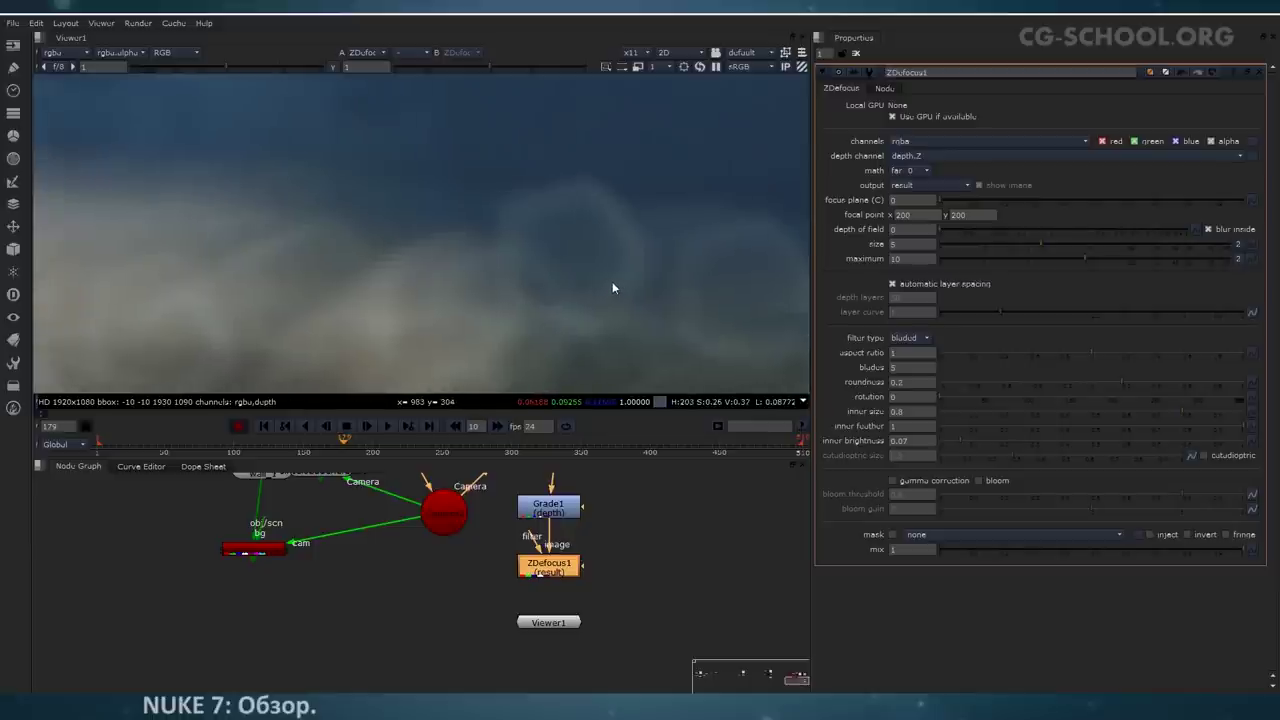
# Step: Try an inner feather of 0.415, restore it to 1, and undo the inner brightness change
pyautogui.moveTo(1243, 428); pyautogui.dragTo(1065, 427)
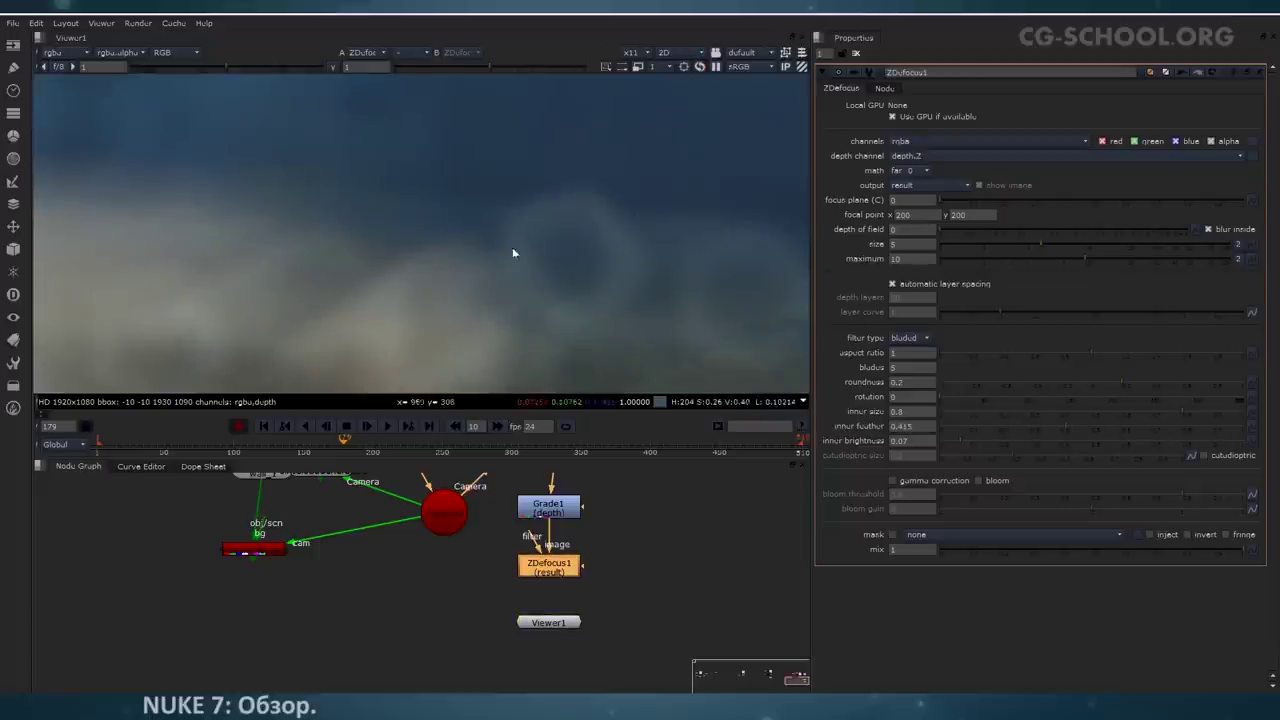
pyautogui.moveTo(1100, 427); pyautogui.dragTo(1158, 427)
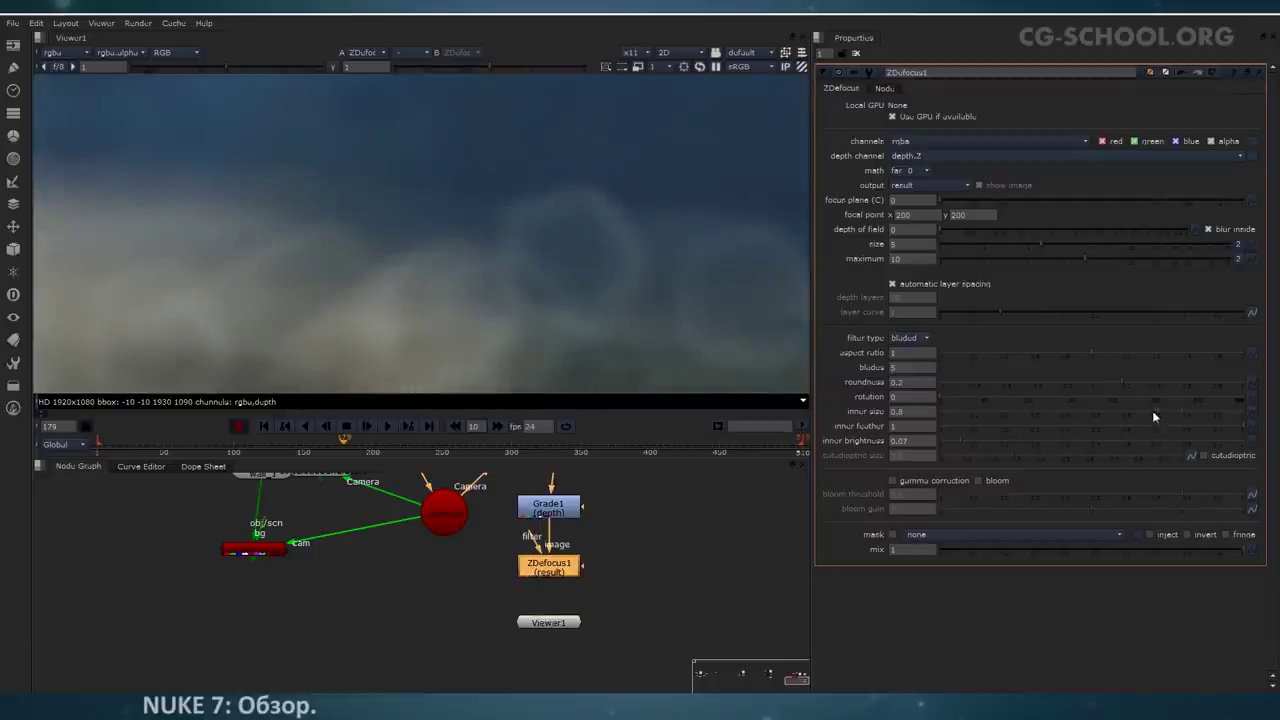
pyautogui.hotkey('ctrl', 'z')
pyautogui.scroll(-8, 566, 258)
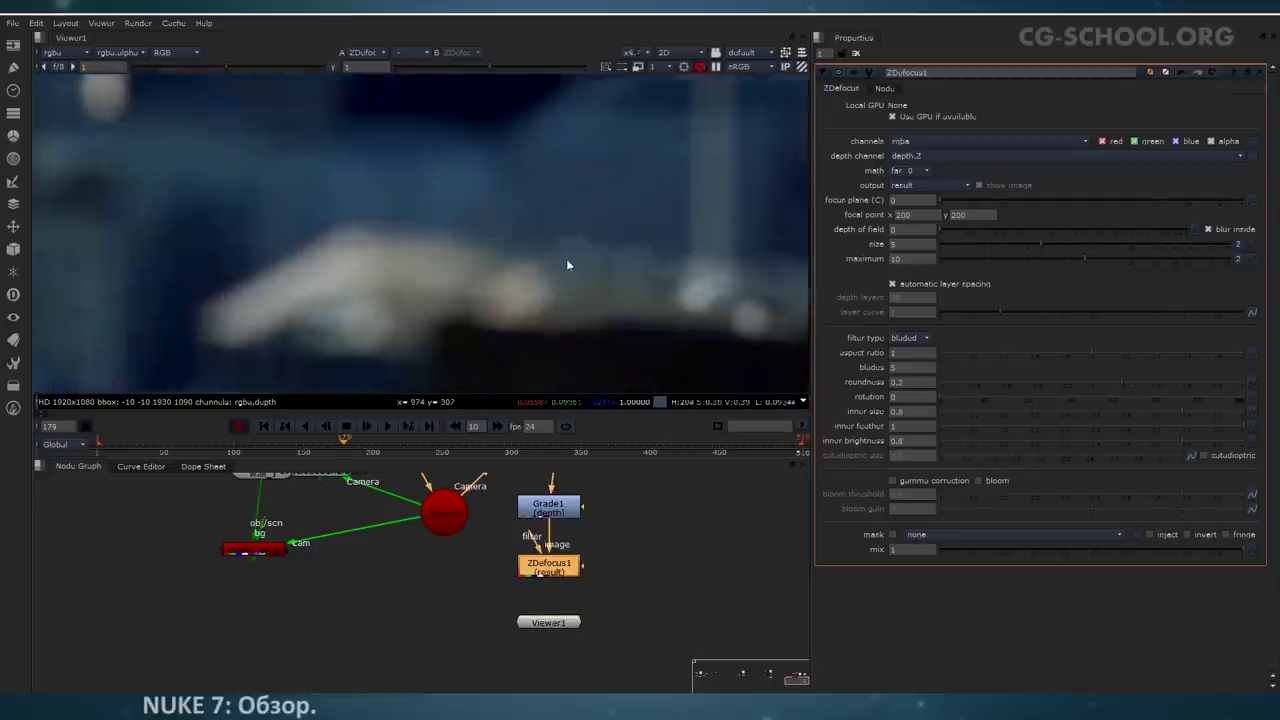
# Step: Check the image filter type option and the ZDefocus filter input, and examine the bladed rooftop highlights close up
pyautogui.click(911, 337)
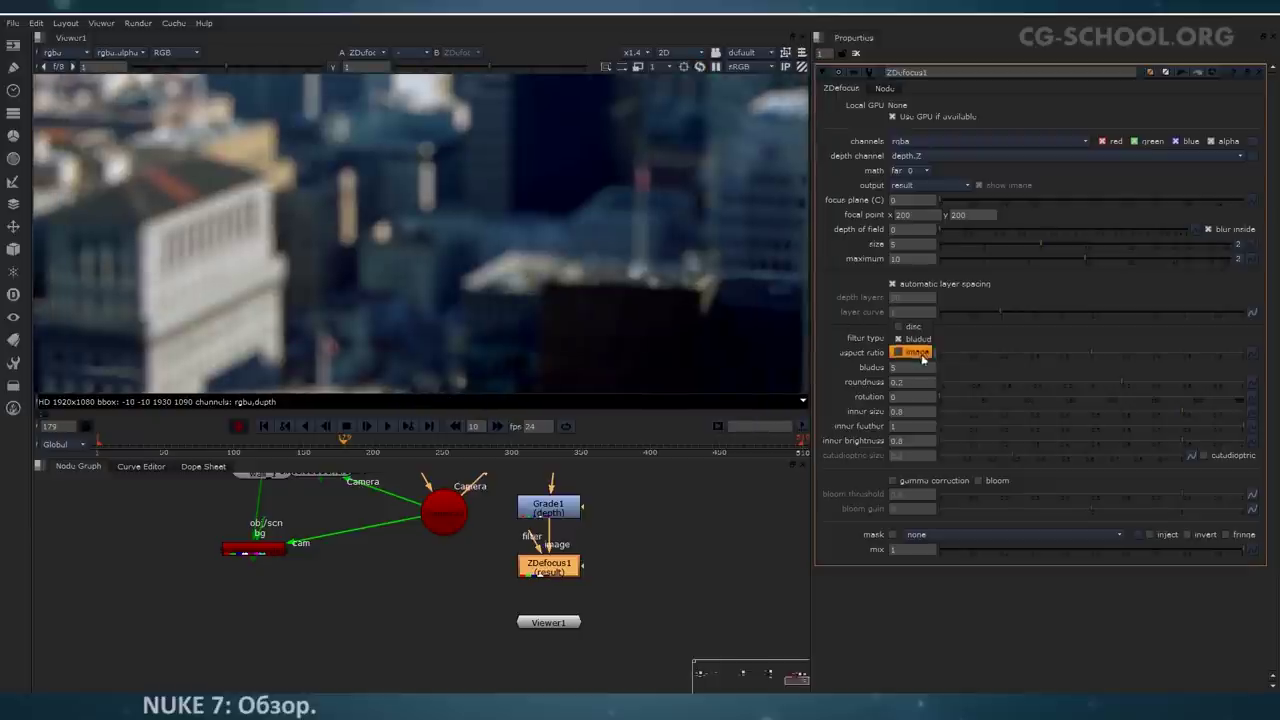
pyautogui.click(994, 330)
pyautogui.moveTo(531, 538); pyautogui.dragTo(666, 560)
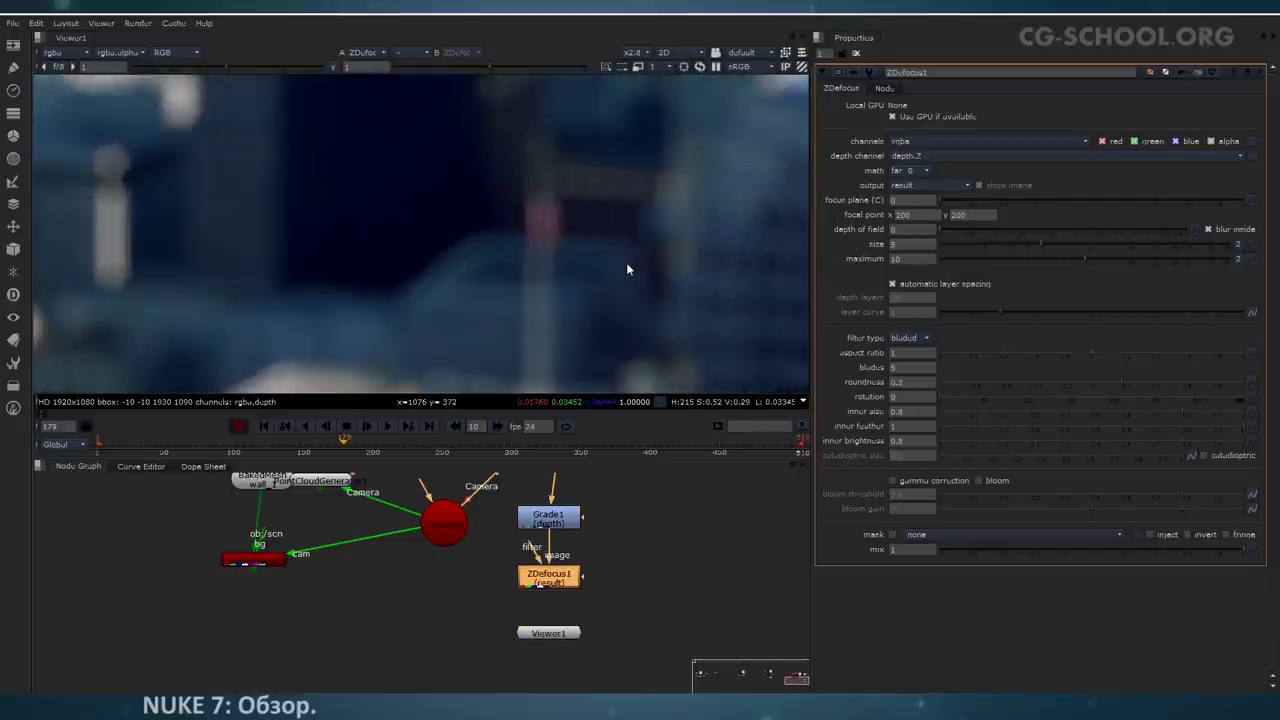
pyautogui.scroll(6, 624, 228)
pyautogui.scroll(3, 589, 319)
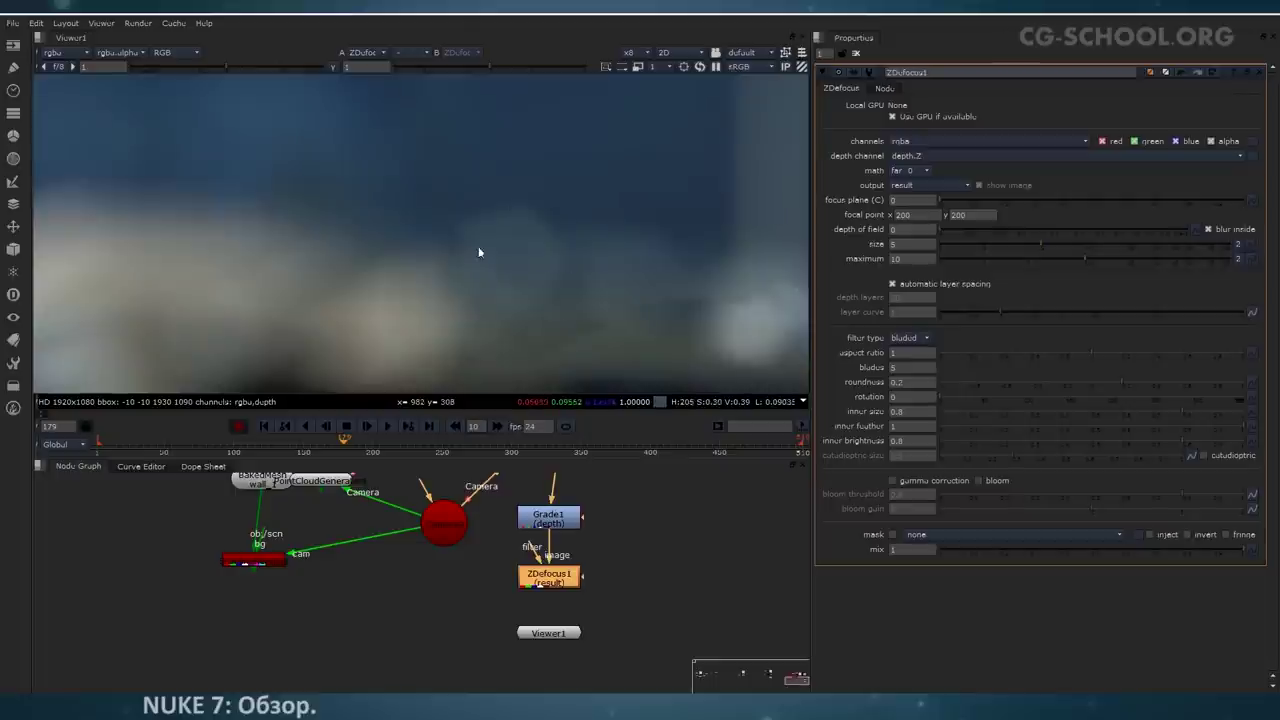
# Step: Switch the ZDefocus filter type back to disc and view the whole frame
pyautogui.scroll(-9, 707, 319)
pyautogui.scroll(-5, 546, 291)
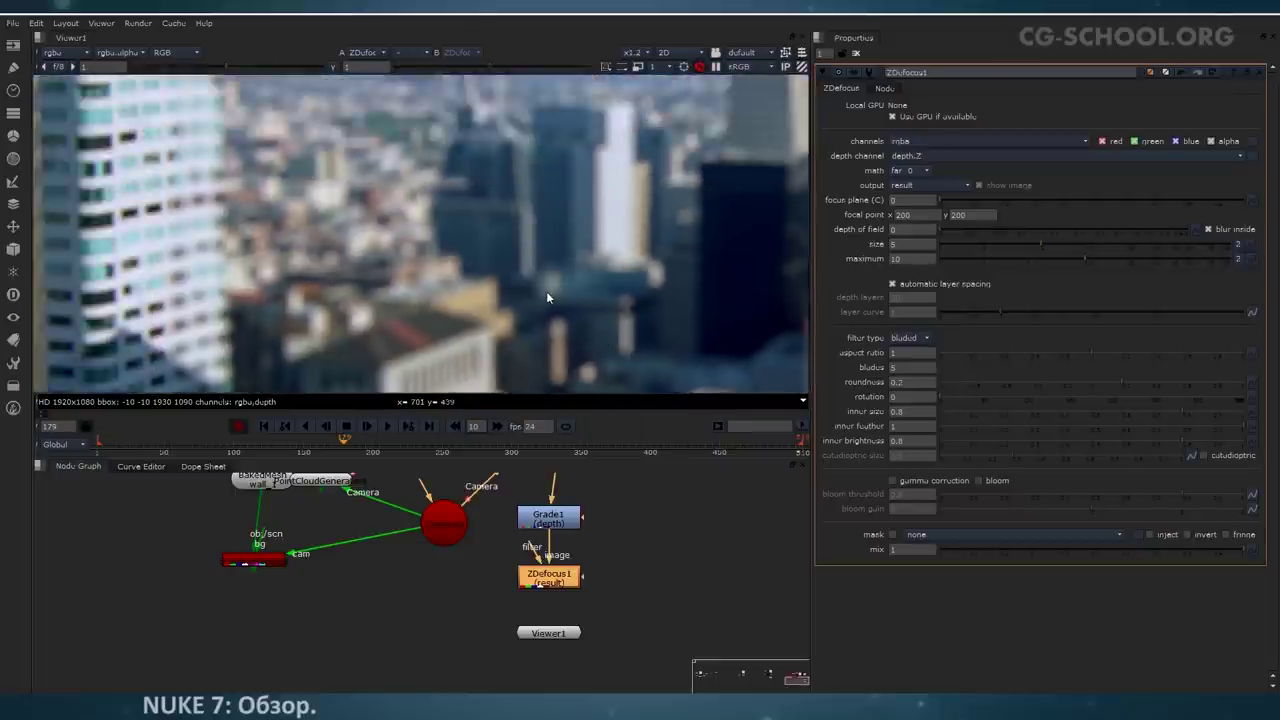
pyautogui.click(910, 338)
pyautogui.click(908, 327)
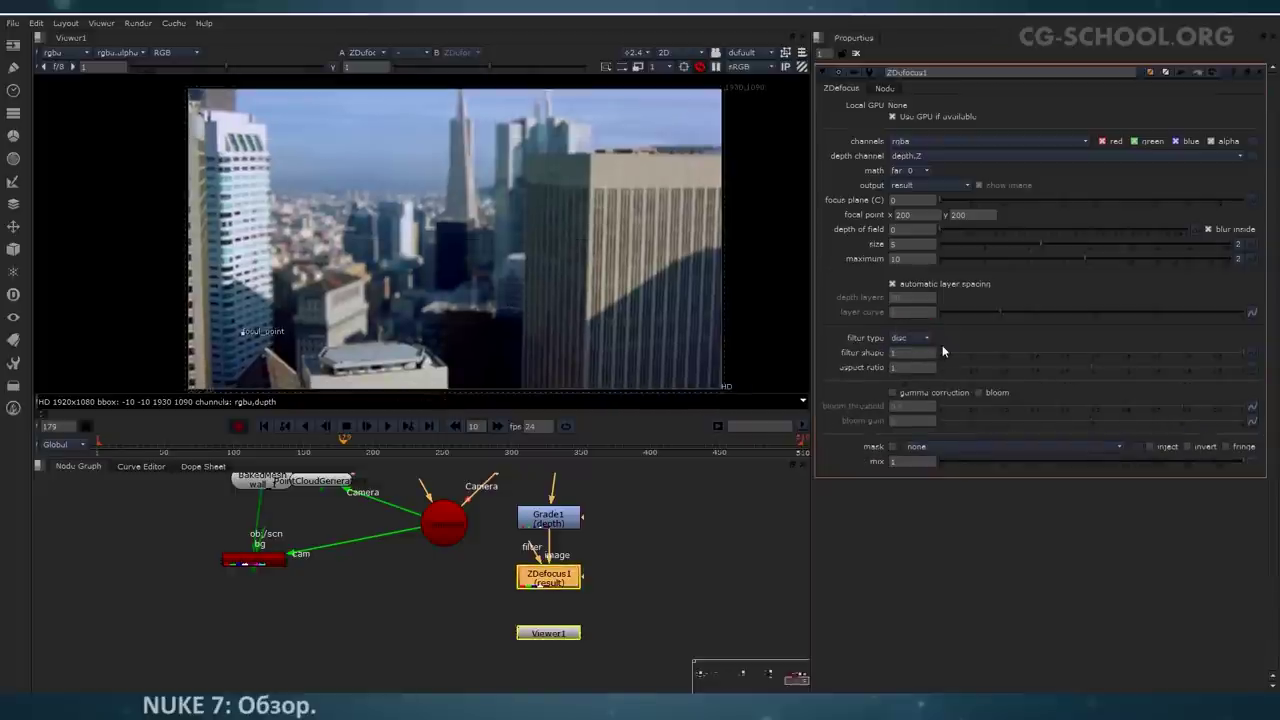
pyautogui.scroll(-2, 474, 250)
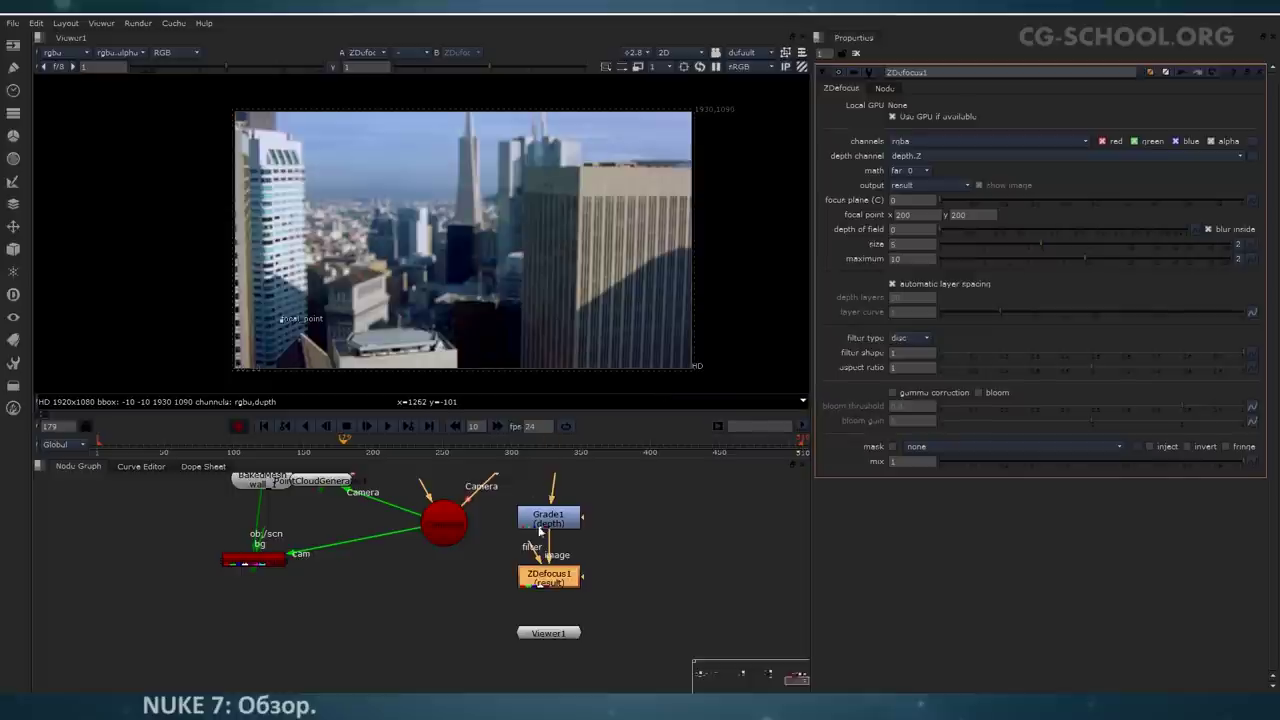
# Step: Add a ReLight node and place it in the empty area beside the depth branch
pyautogui.moveTo(540, 531); pyautogui.dragTo(516, 601, button='middle')
pyautogui.scroll(-1, 532, 580)
pyautogui.moveTo(541, 528); pyautogui.dragTo(494, 549, button='middle')
pyautogui.click(495, 515)
pyautogui.click(13, 249)
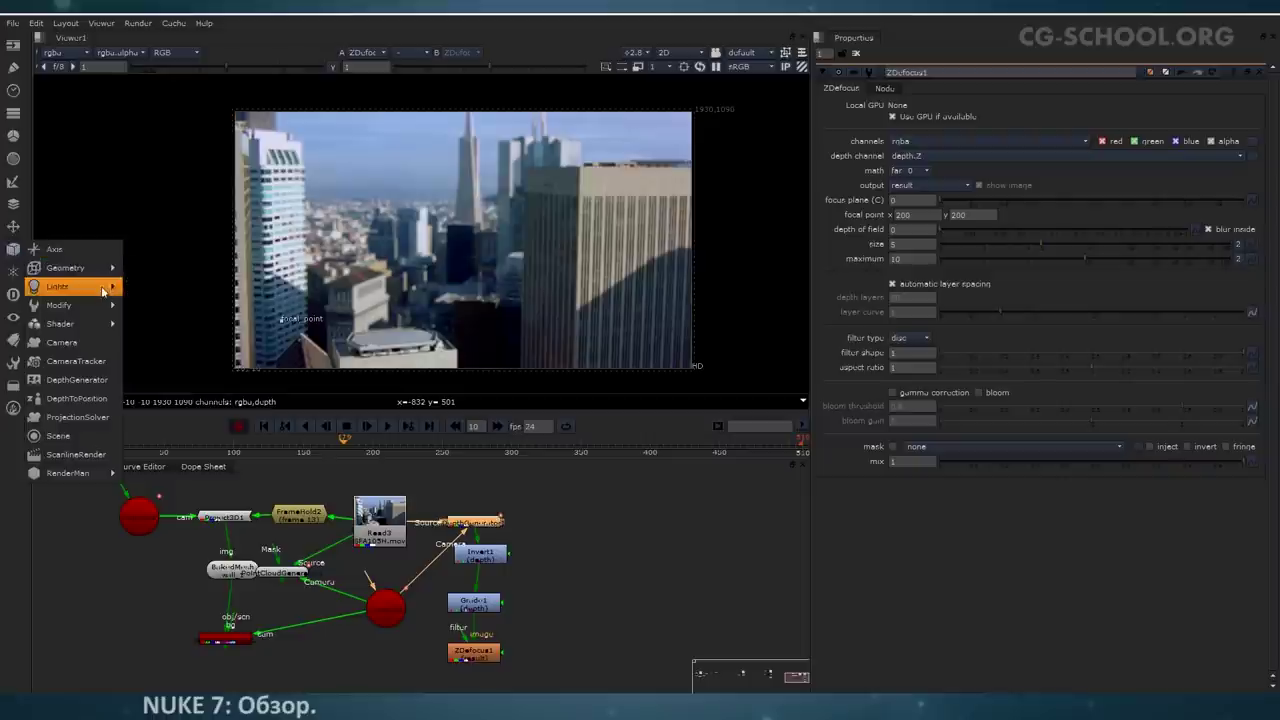
pyautogui.moveTo(100, 287)
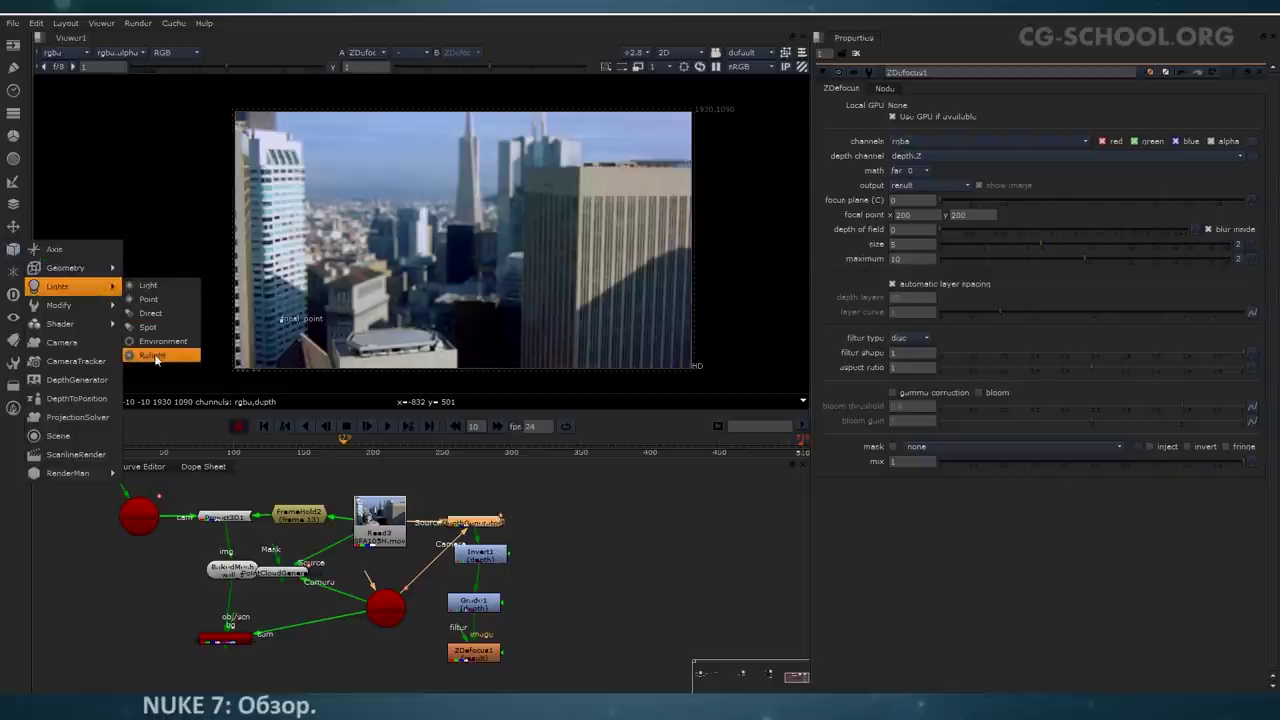
pyautogui.click(153, 356)
pyautogui.moveTo(481, 541); pyautogui.dragTo(567, 504)
# Step: Check the layer choices for ReLight's normal vectors and point positions, leaving both set to none
pyautogui.click(999, 120)
pyautogui.click(983, 92)
pyautogui.click(963, 120)
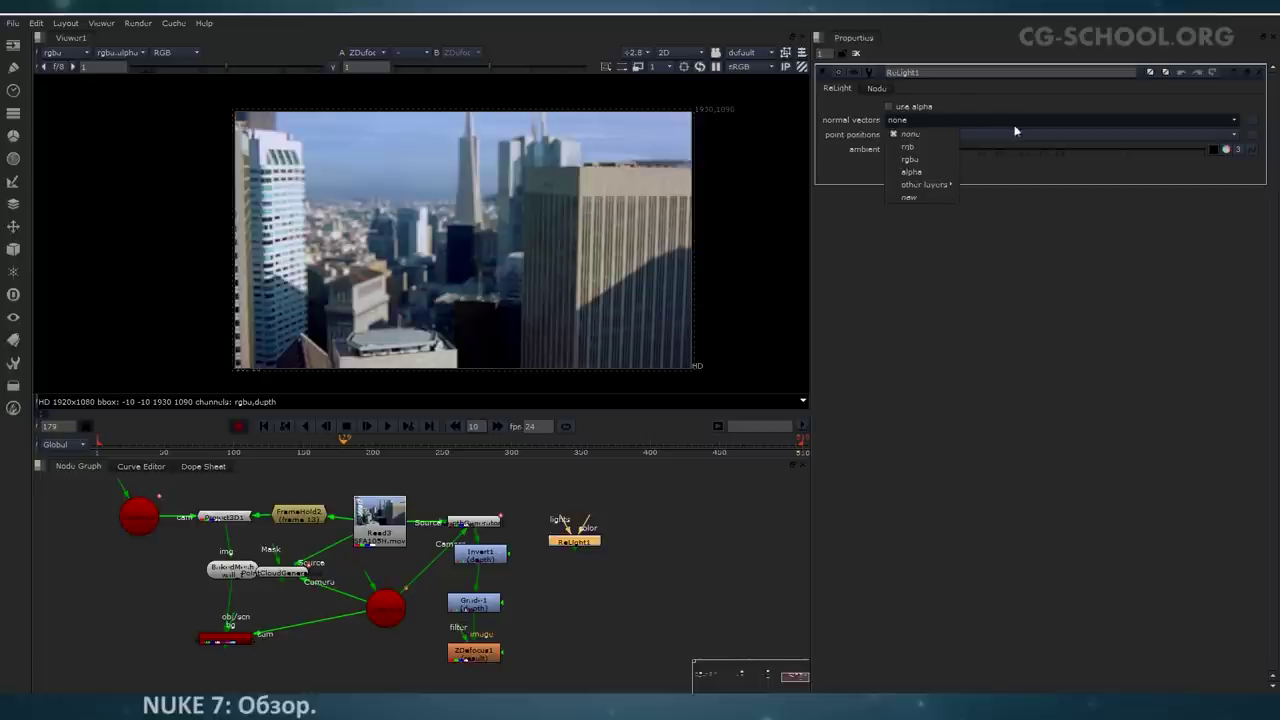
pyautogui.click(990, 101)
pyautogui.click(954, 134)
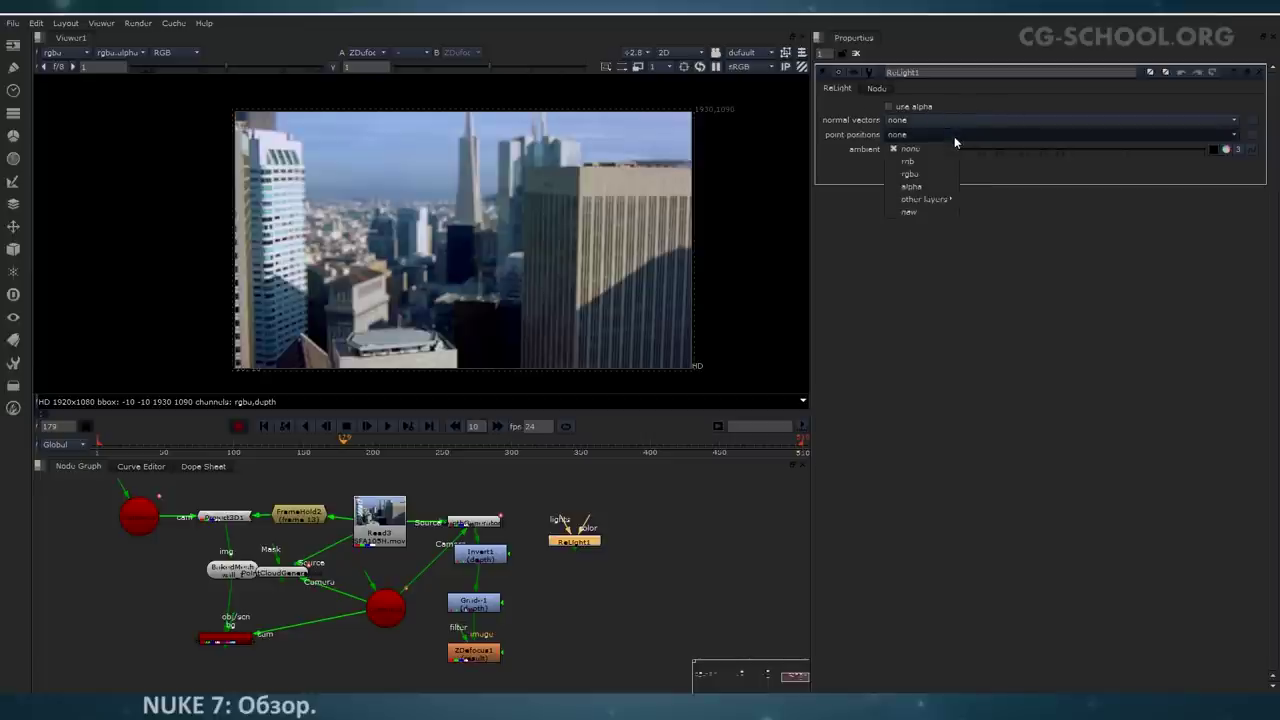
pyautogui.click(1008, 107)
# Step: Delete the ReLight node and the branch of DepthGenerator, Invert, Grade and ZDefocus nodes
pyautogui.moveTo(579, 534); pyautogui.dragTo(656, 592)
pyautogui.moveTo(522, 297); pyautogui.dragTo(496, 297, button='middle')
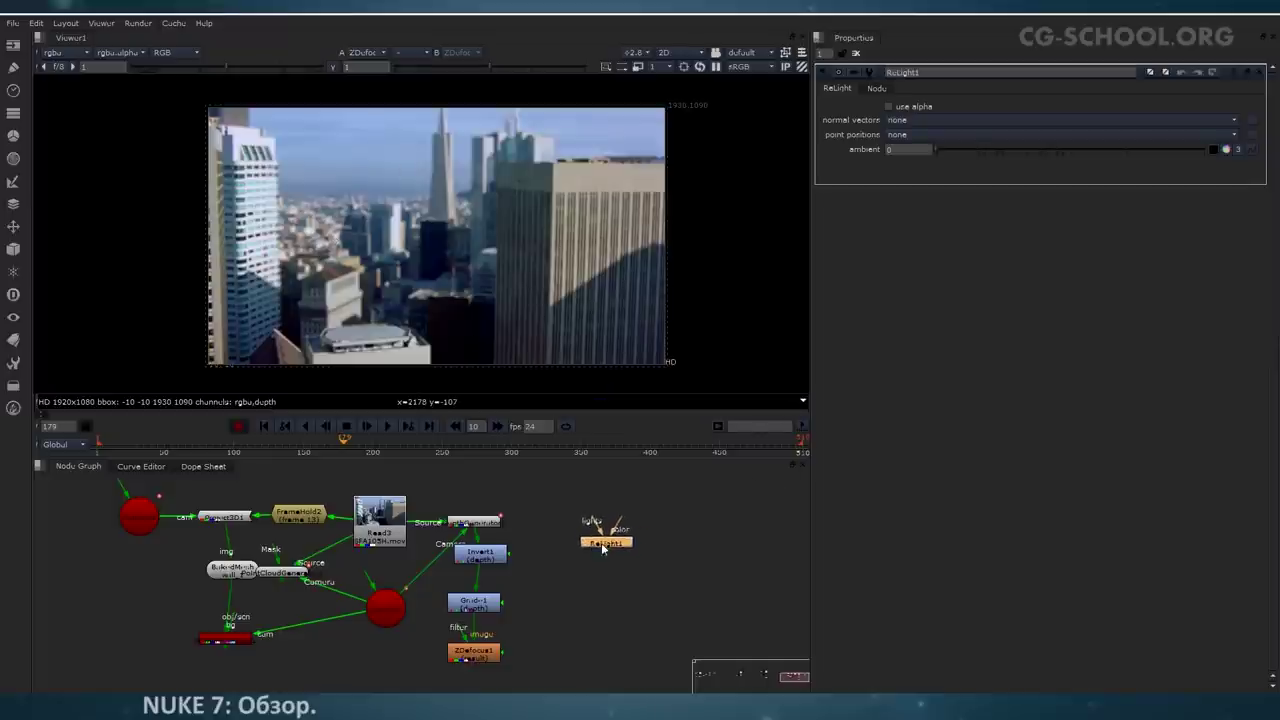
pyautogui.moveTo(586, 544)
pyautogui.mouseDown()
pyautogui.moveTo(617, 546)
pyautogui.moveTo(582, 542)
pyautogui.mouseUp()
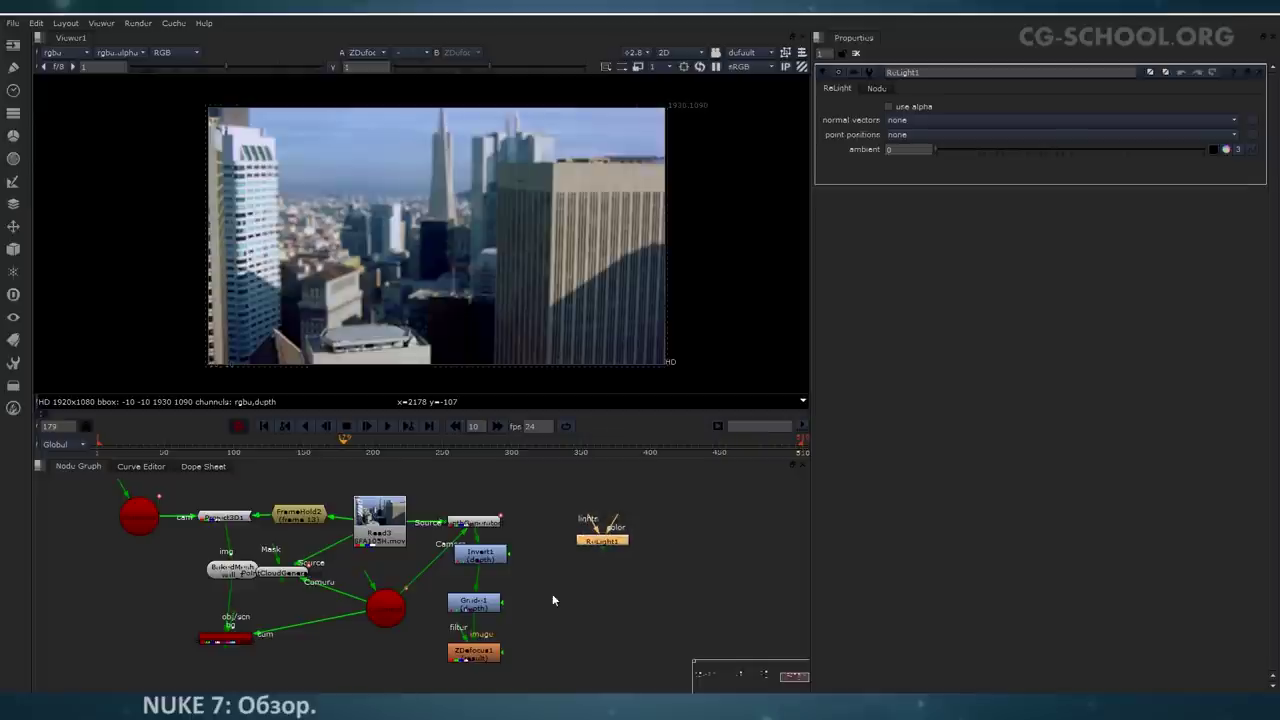
pyautogui.press('Delete')
pyautogui.moveTo(531, 547)
pyautogui.mouseDown(button='middle')
pyautogui.moveTo(545, 539)
pyautogui.moveTo(459, 556)
pyautogui.mouseUp(button='middle')
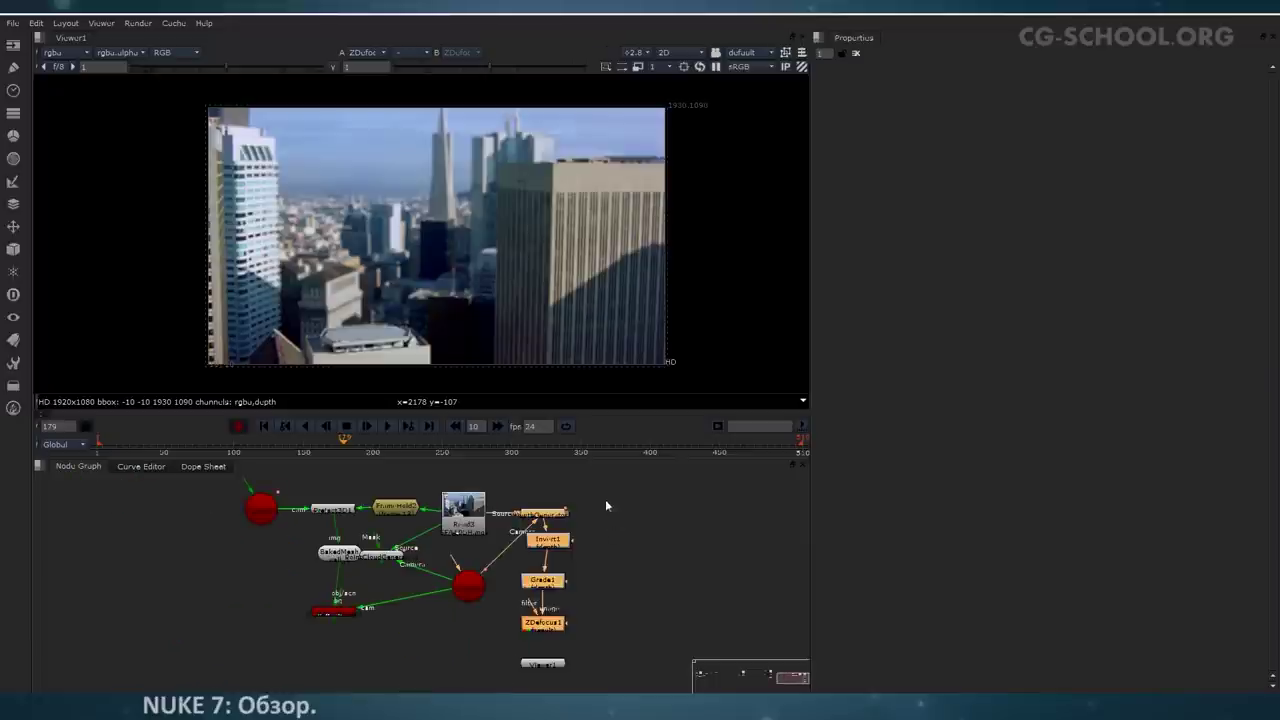
pyautogui.moveTo(604, 500)
pyautogui.mouseDown()
pyautogui.moveTo(514, 636)
pyautogui.moveTo(497, 636)
pyautogui.mouseUp()
pyautogui.press('Delete')
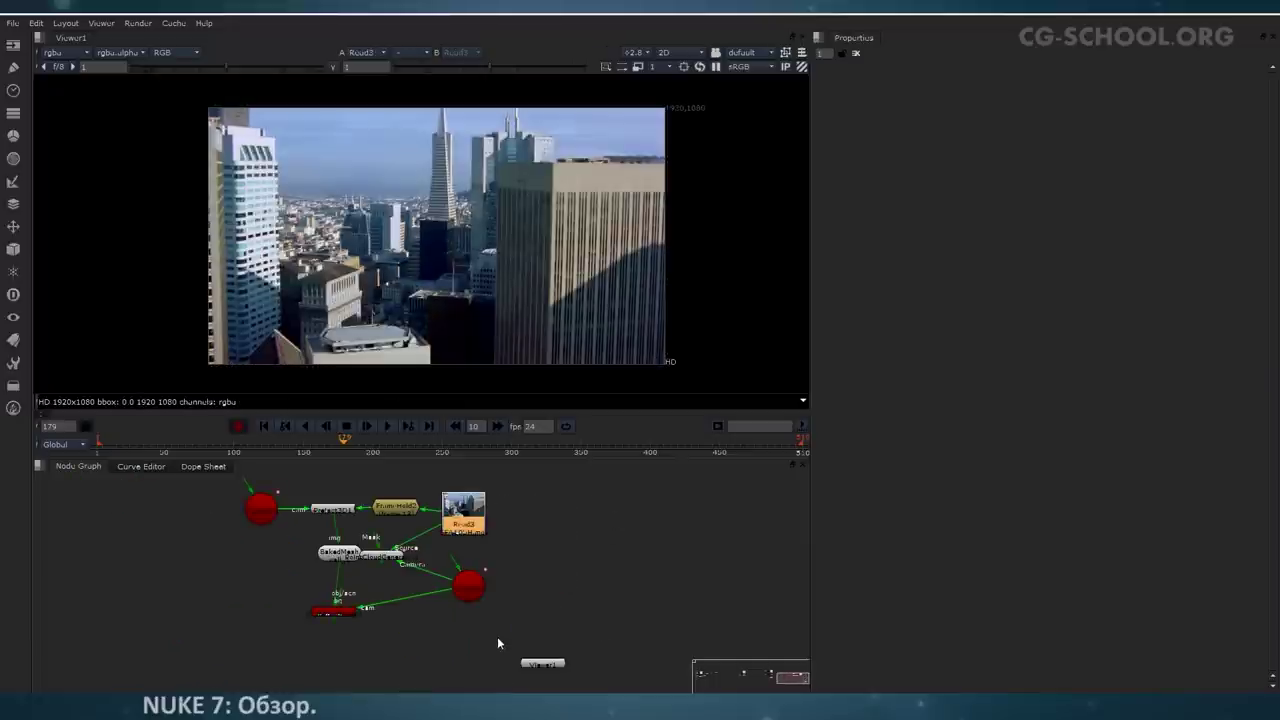
# Step: Delete the projection setup with its camera, FrameHold, Project3D, baked mesh, point cloud and render nodes
pyautogui.moveTo(190, 489); pyautogui.dragTo(278, 532)
pyautogui.moveTo(370, 596); pyautogui.dragTo(419, 624)
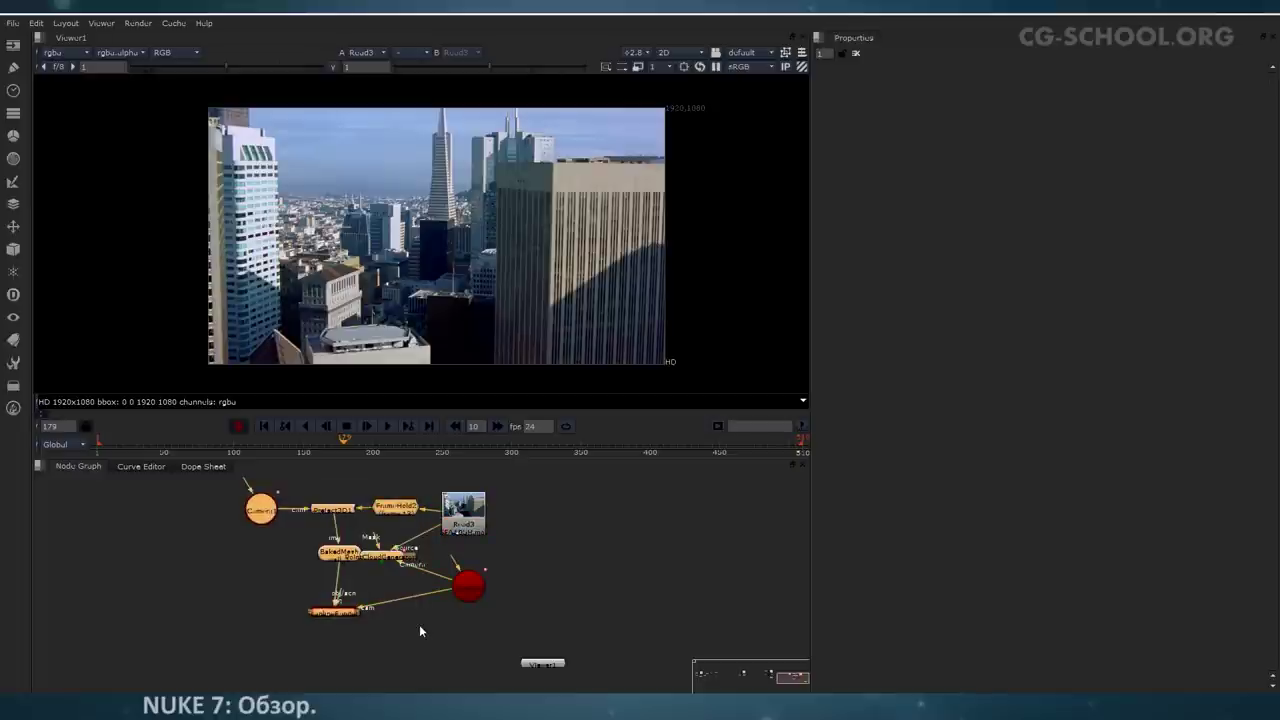
pyautogui.press('Delete')
# Step: Move the remaining camera beside the city footage node and place the Viewer below them
pyautogui.moveTo(448, 626); pyautogui.dragTo(411, 640, button='middle')
pyautogui.moveTo(439, 605); pyautogui.dragTo(522, 538)
pyautogui.moveTo(512, 573); pyautogui.dragTo(545, 574, button='middle')
pyautogui.moveTo(547, 681); pyautogui.dragTo(498, 634)
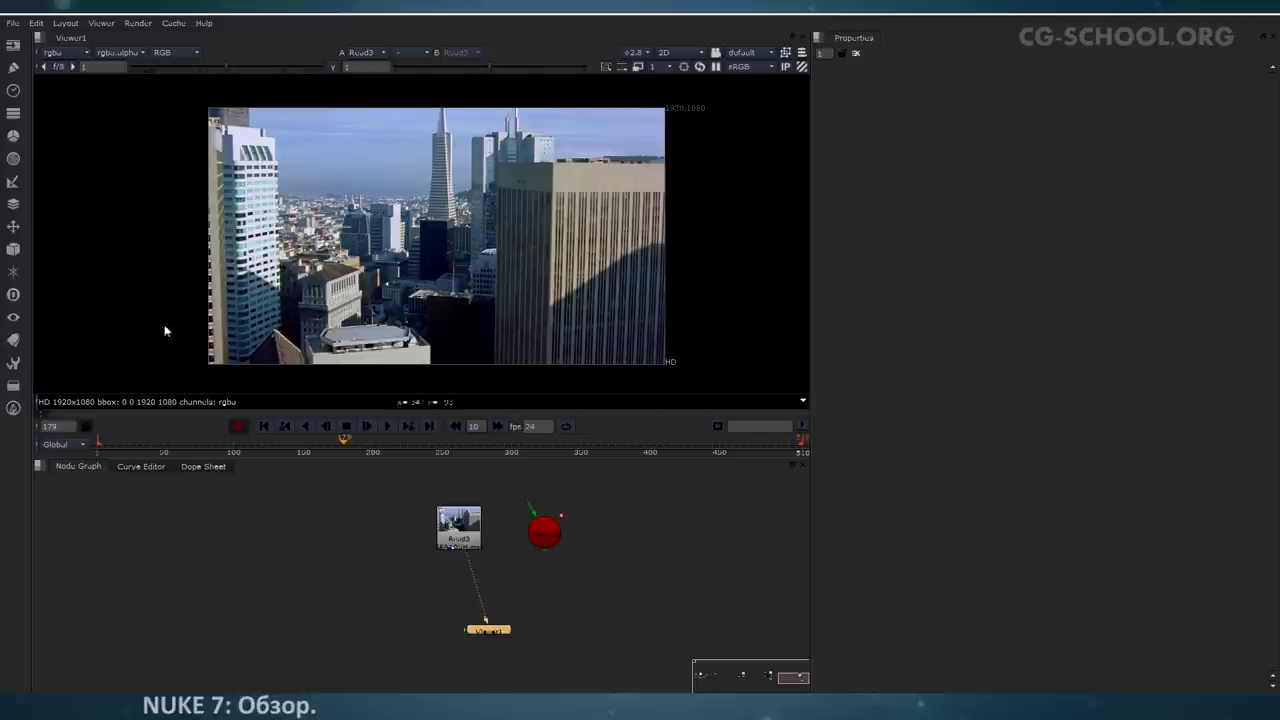
# Step: Add a ModelBuilder node below the camera and switch the viewer to 3D
pyautogui.click(13, 249)
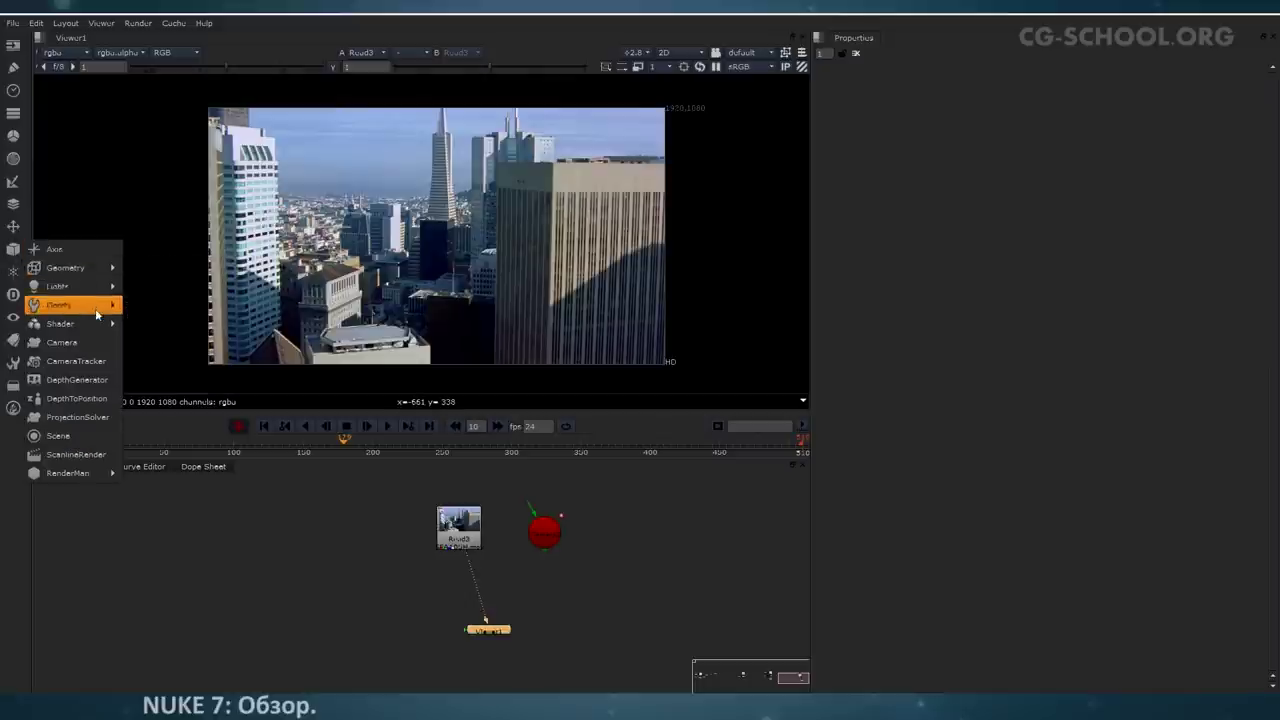
pyautogui.moveTo(90, 270)
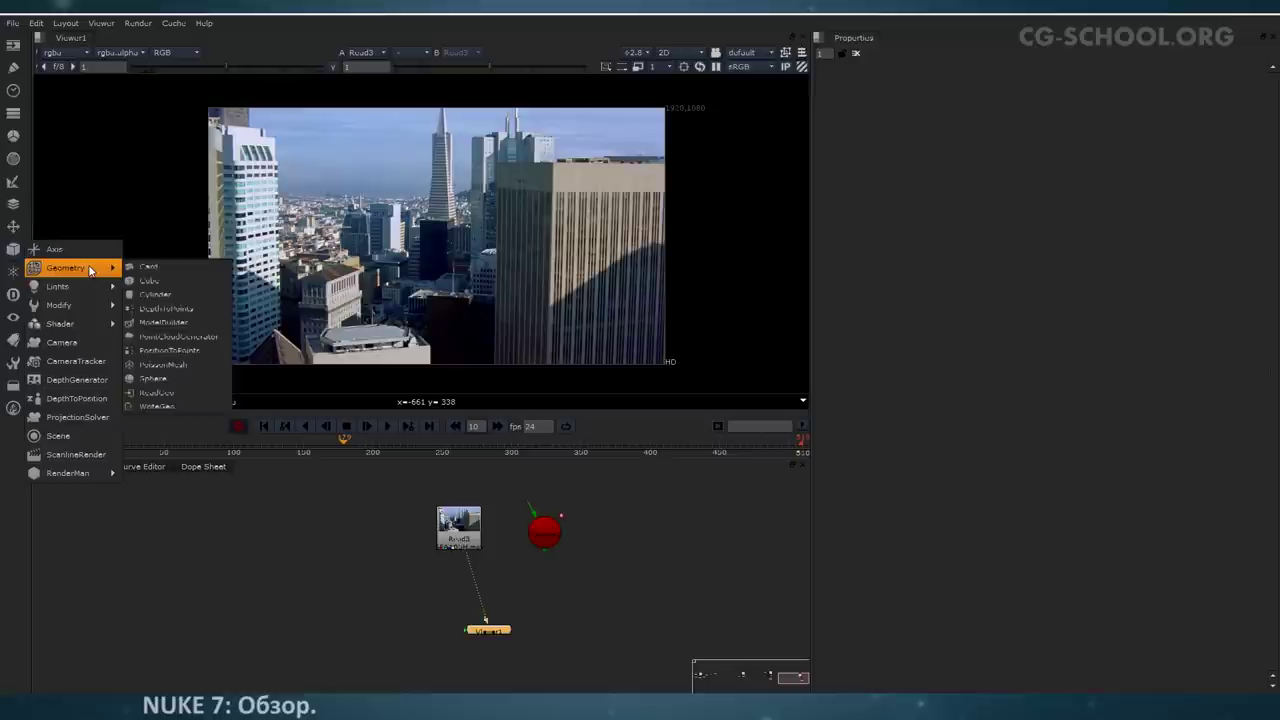
pyautogui.click(181, 323)
pyautogui.moveTo(520, 640); pyautogui.dragTo(612, 606)
pyautogui.press('Tab')
pyautogui.keyDown('ctrl'); pyautogui.moveTo(448, 313); pyautogui.dragTo(495, 312); pyautogui.keyUp('ctrl')
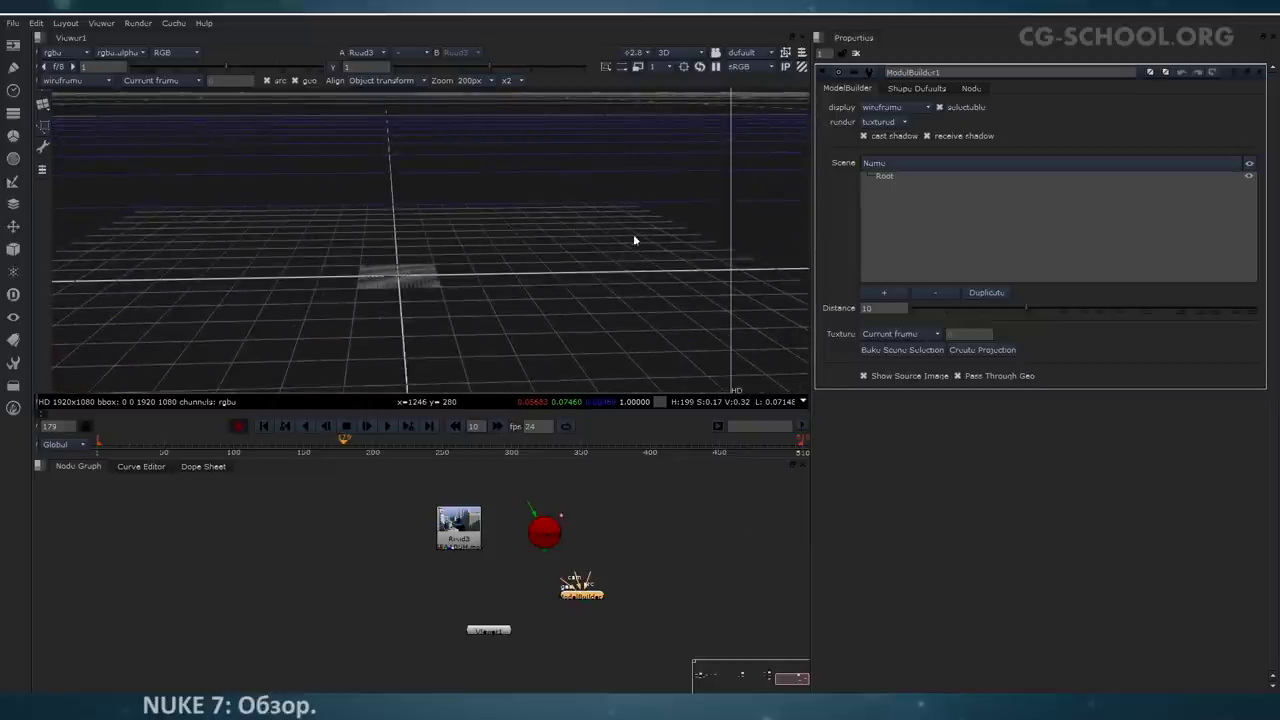
# Step: Create a ModelBuilder cube on the ground grid near the origin
pyautogui.click(43, 104)
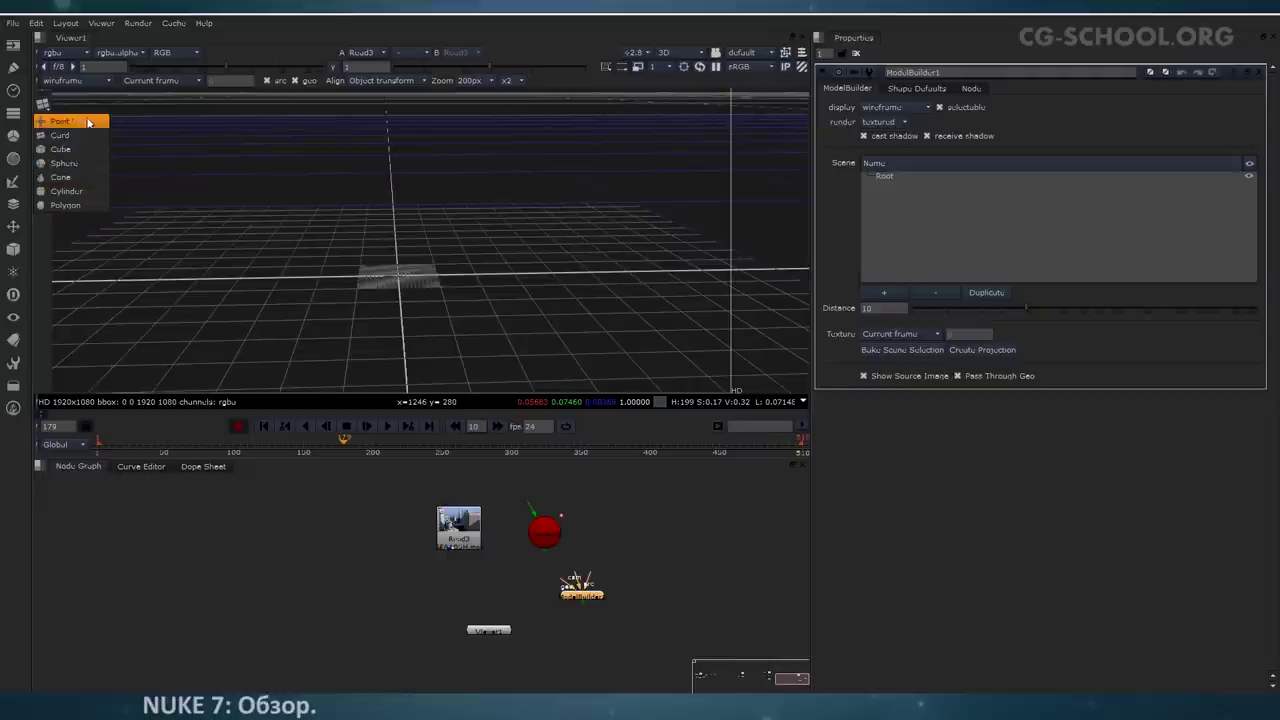
pyautogui.click(63, 153)
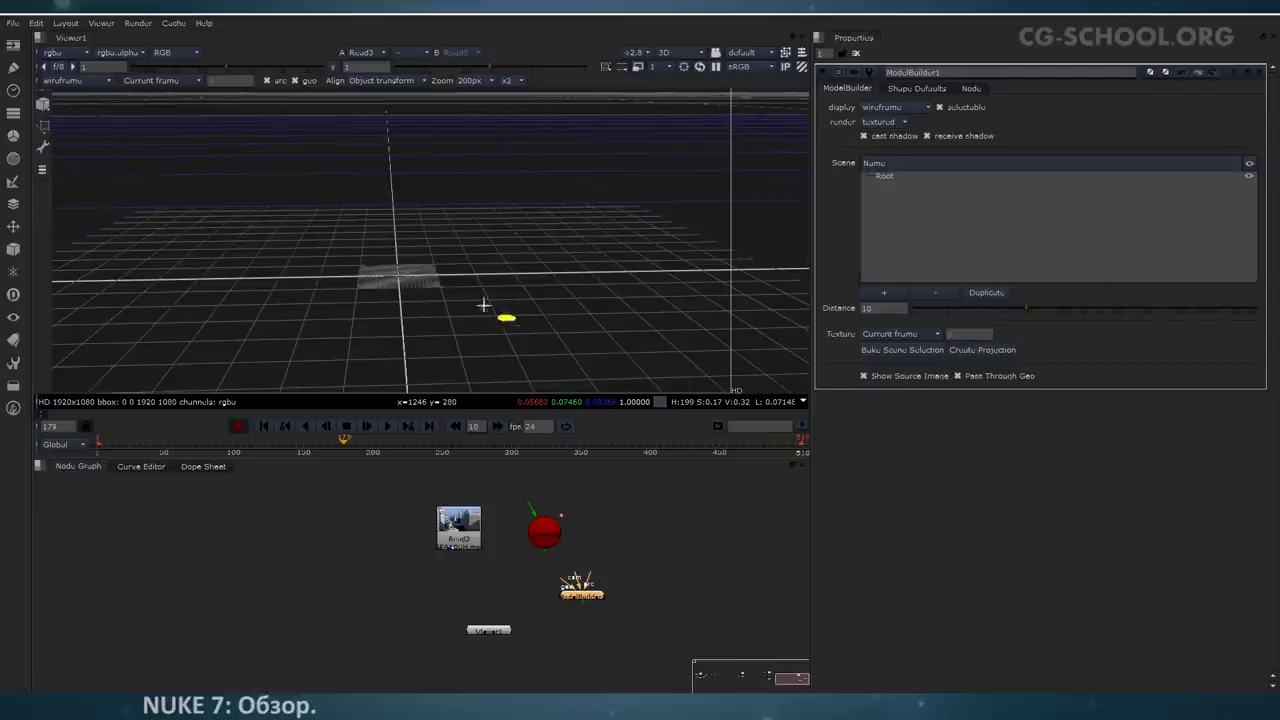
pyautogui.click(440, 281)
pyautogui.moveTo(440, 281)
pyautogui.mouseDown()
pyautogui.moveTo(415, 276)
pyautogui.moveTo(428, 271)
pyautogui.mouseUp()
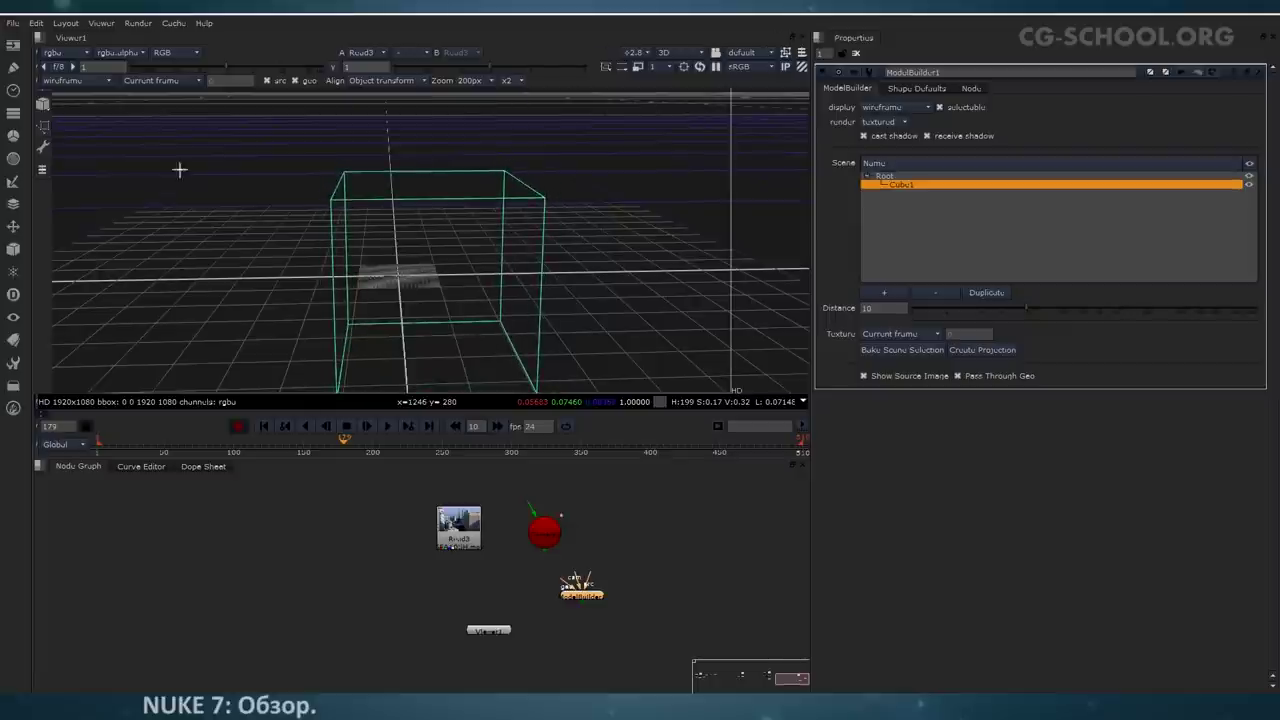
# Step: Review the ModelBuilder shape list, switch from align mode to edit mode, and check the available selection modes
pyautogui.click(47, 105)
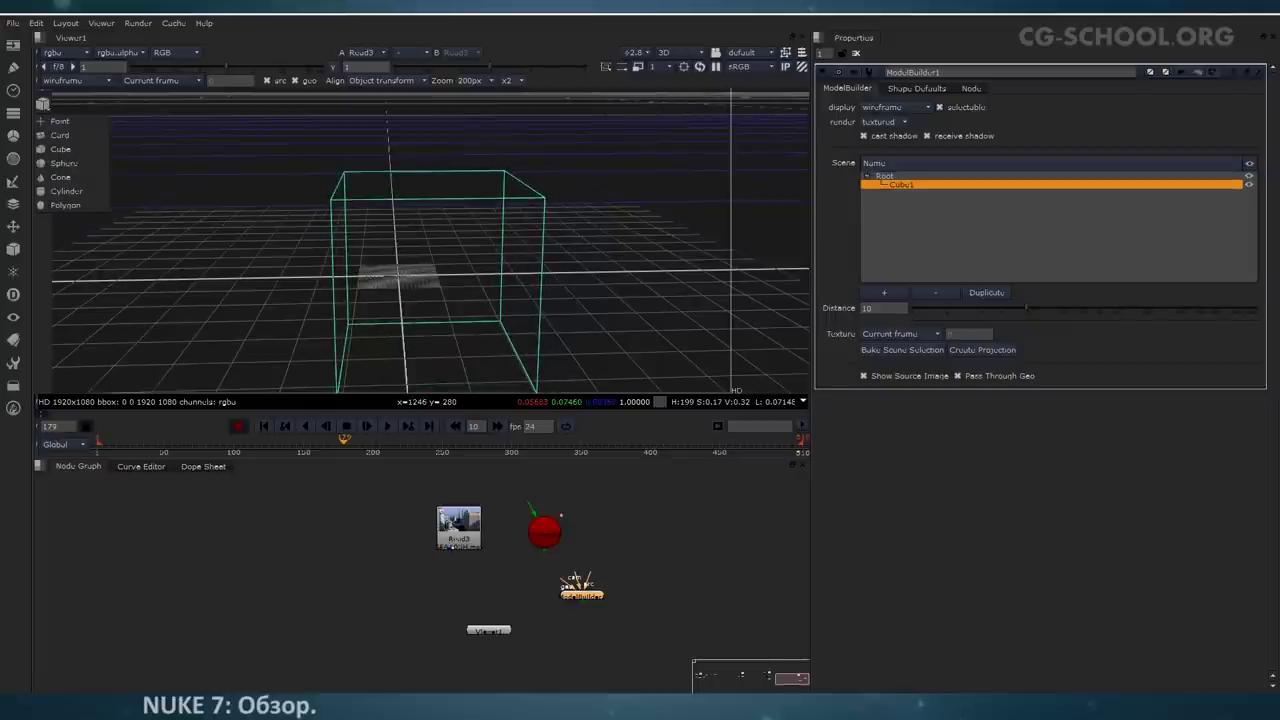
pyautogui.click(47, 105)
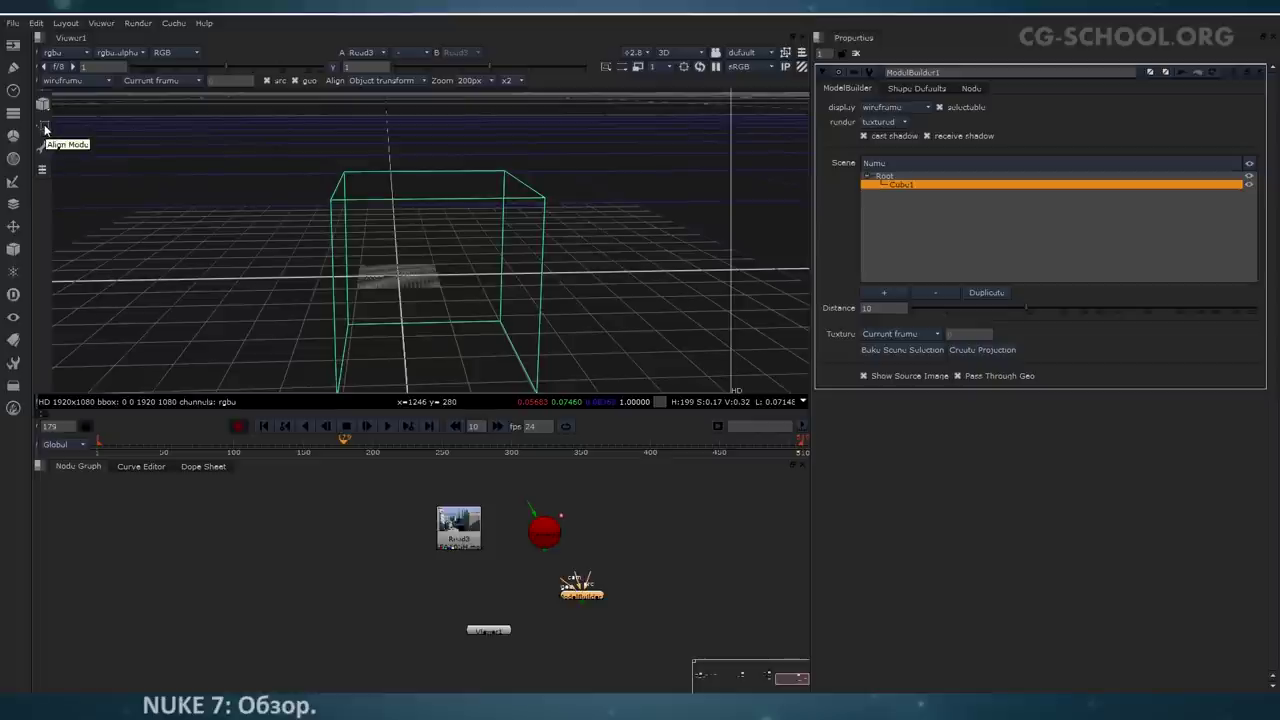
pyautogui.click(45, 150)
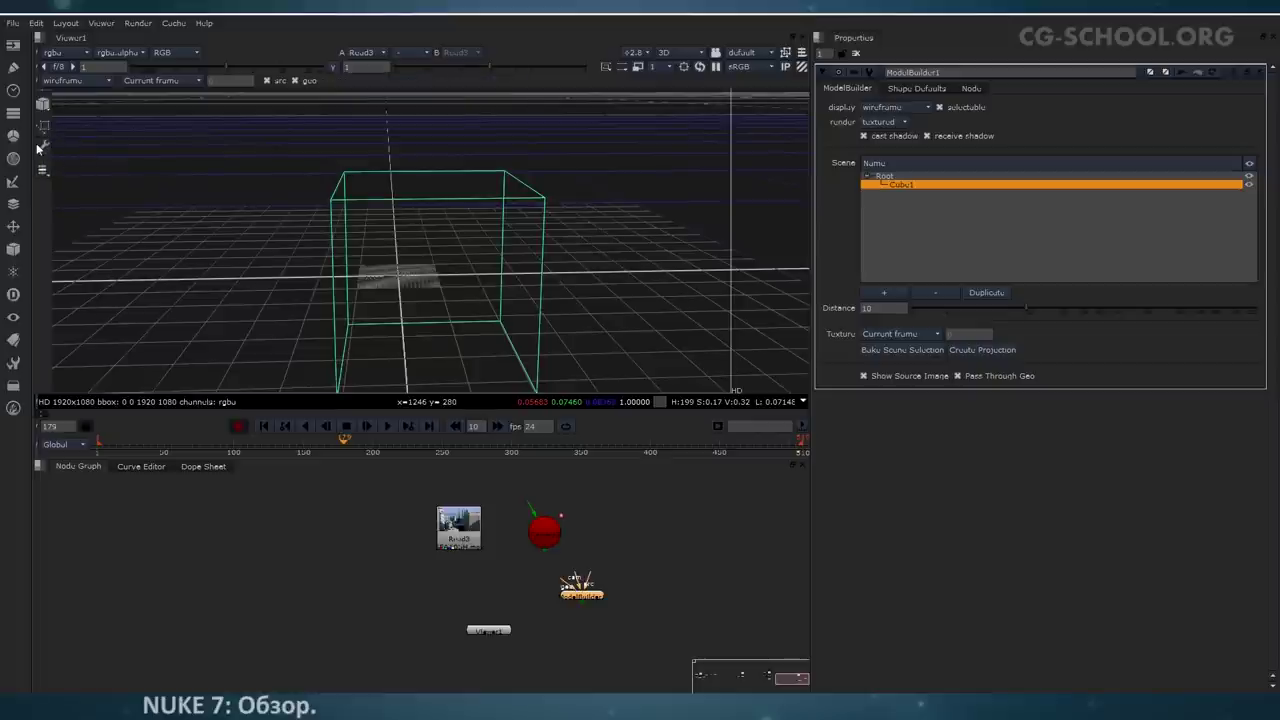
pyautogui.click(44, 171)
pyautogui.click(44, 172)
pyautogui.click(43, 171)
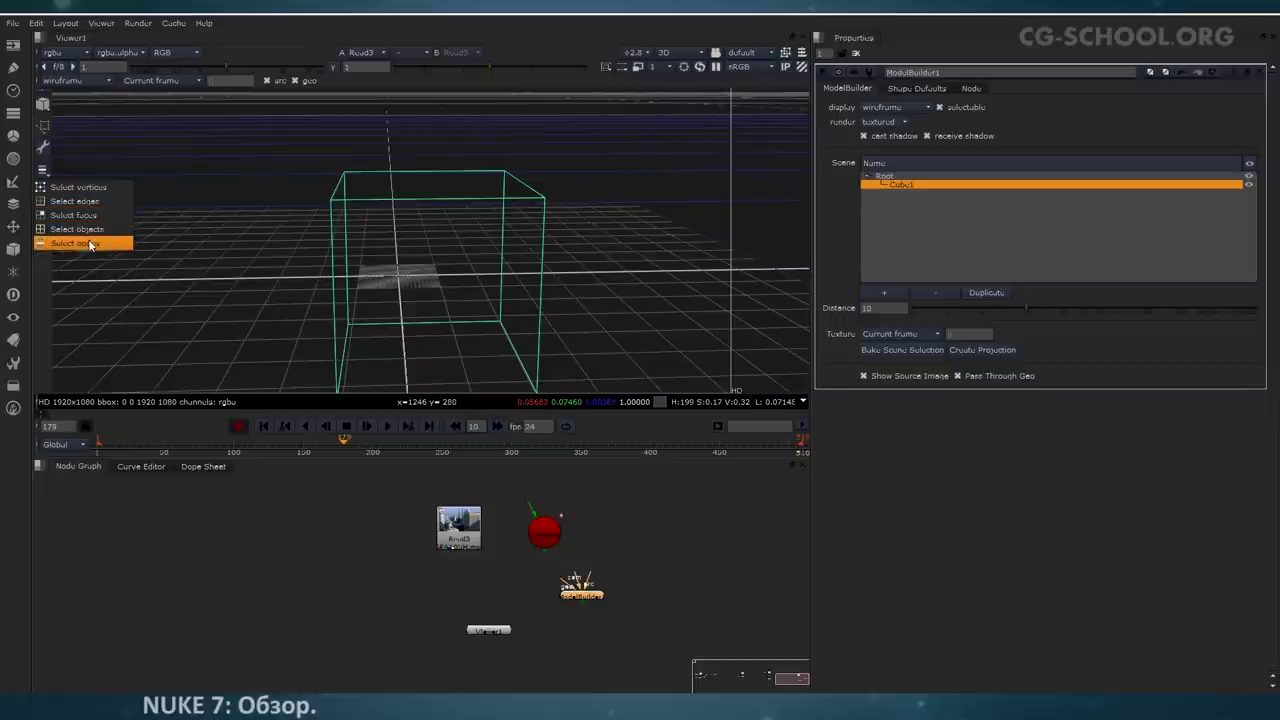
pyautogui.click(45, 173)
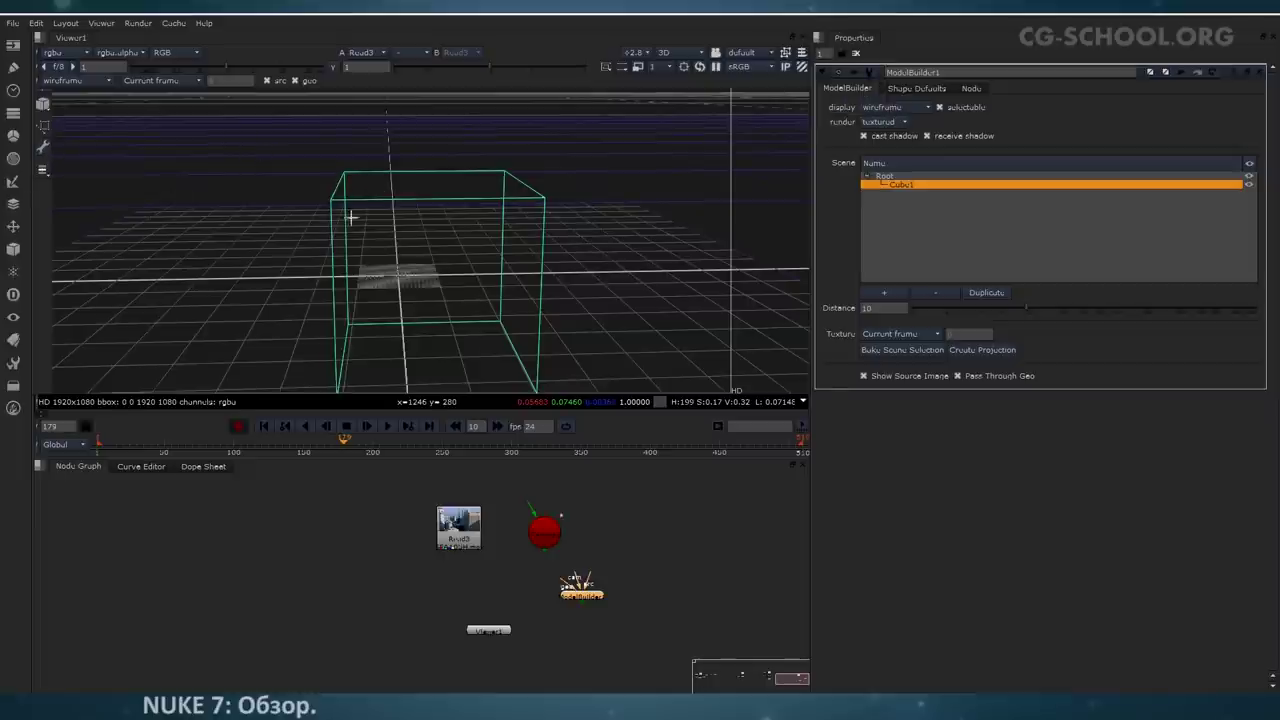
# Step: Try edge selection on the cube, picking individual edges and box-selecting the whole shape
pyautogui.click(42, 174)
pyautogui.click(100, 206)
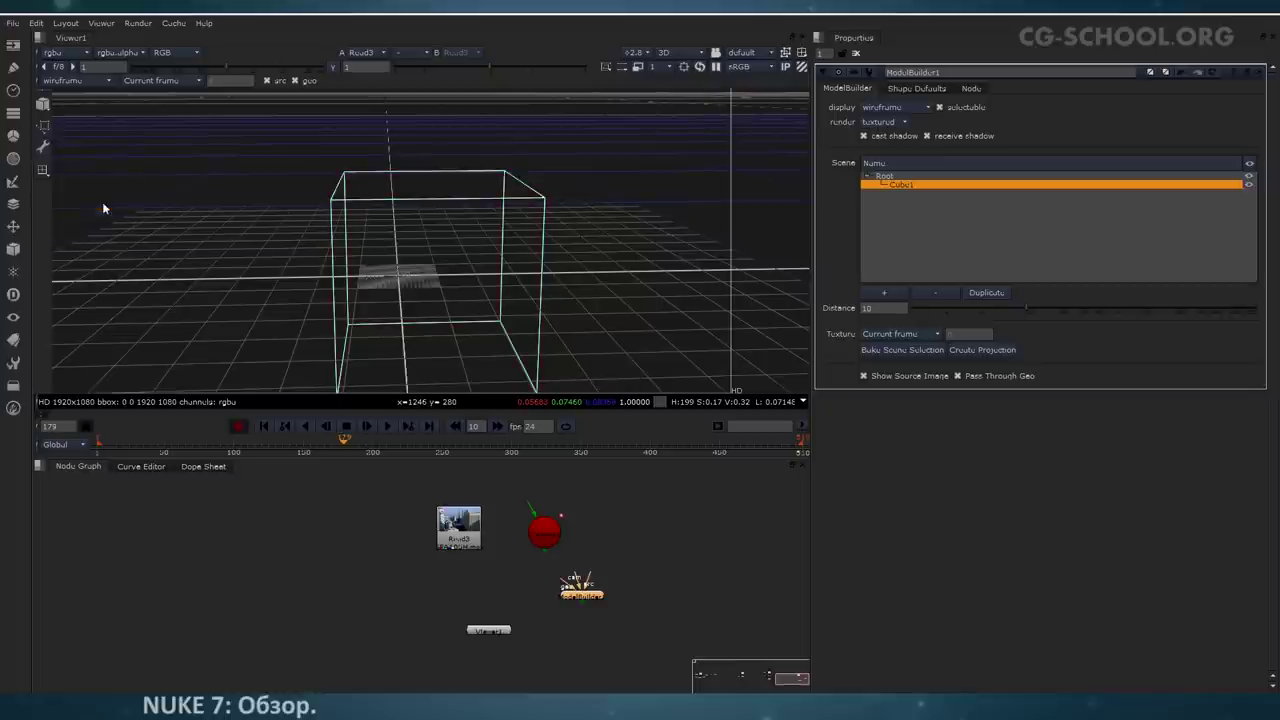
pyautogui.moveTo(603, 466); pyautogui.dragTo(757, 513)
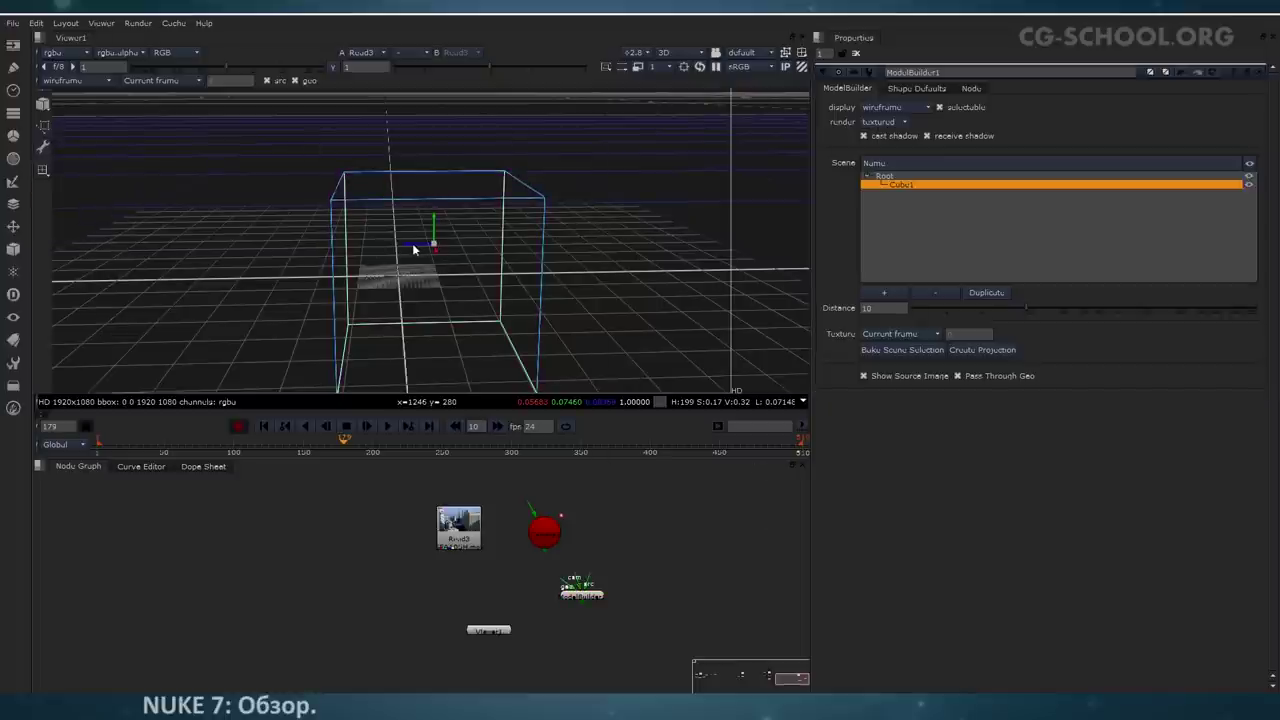
pyautogui.click(443, 298)
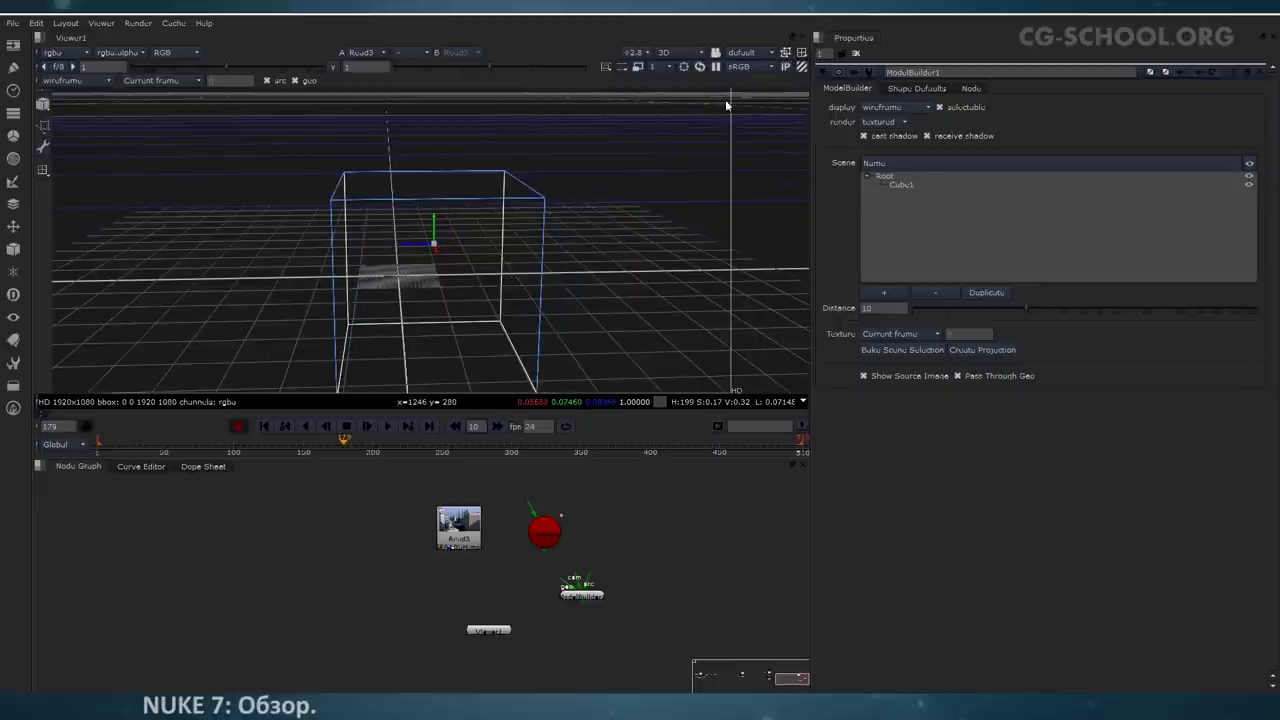
pyautogui.moveTo(417, 250); pyautogui.dragTo(394, 267)
pyautogui.moveTo(217, 148); pyautogui.dragTo(733, 467)
# Step: Try vertex selection on the cube, switch to object selection and select the entire cube
pyautogui.click(43, 171)
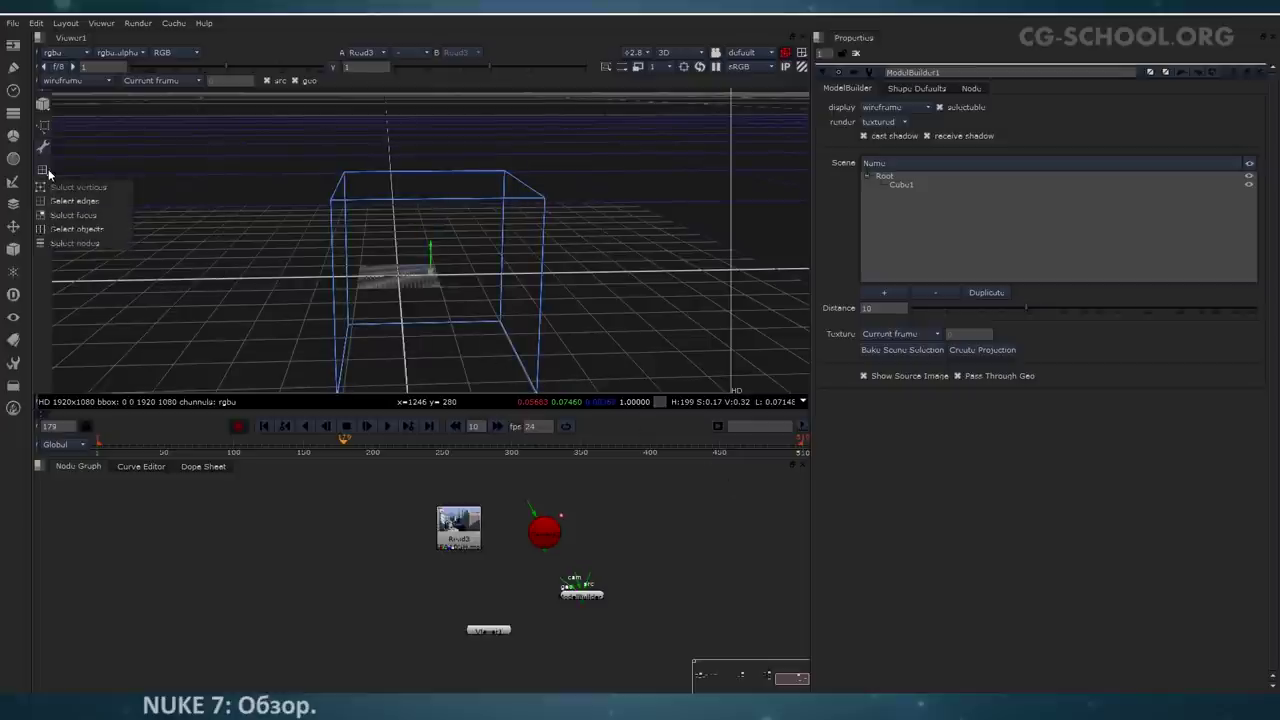
pyautogui.click(80, 184)
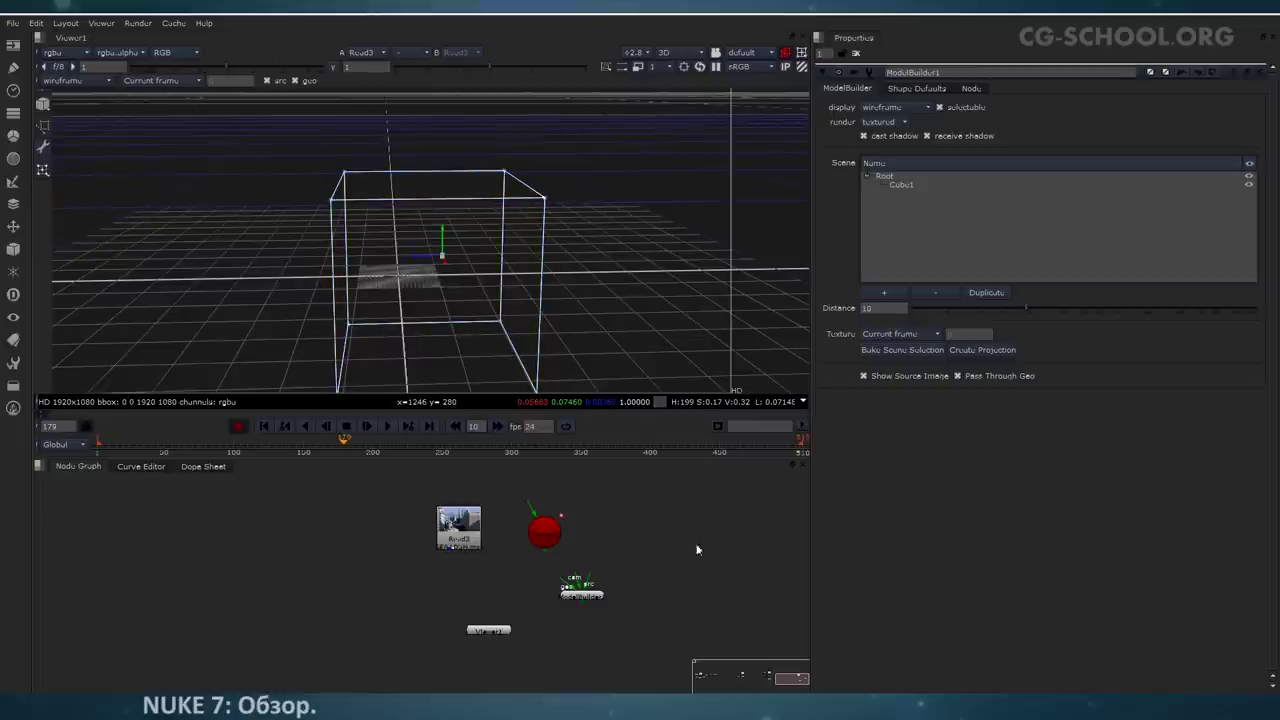
pyautogui.click(43, 173)
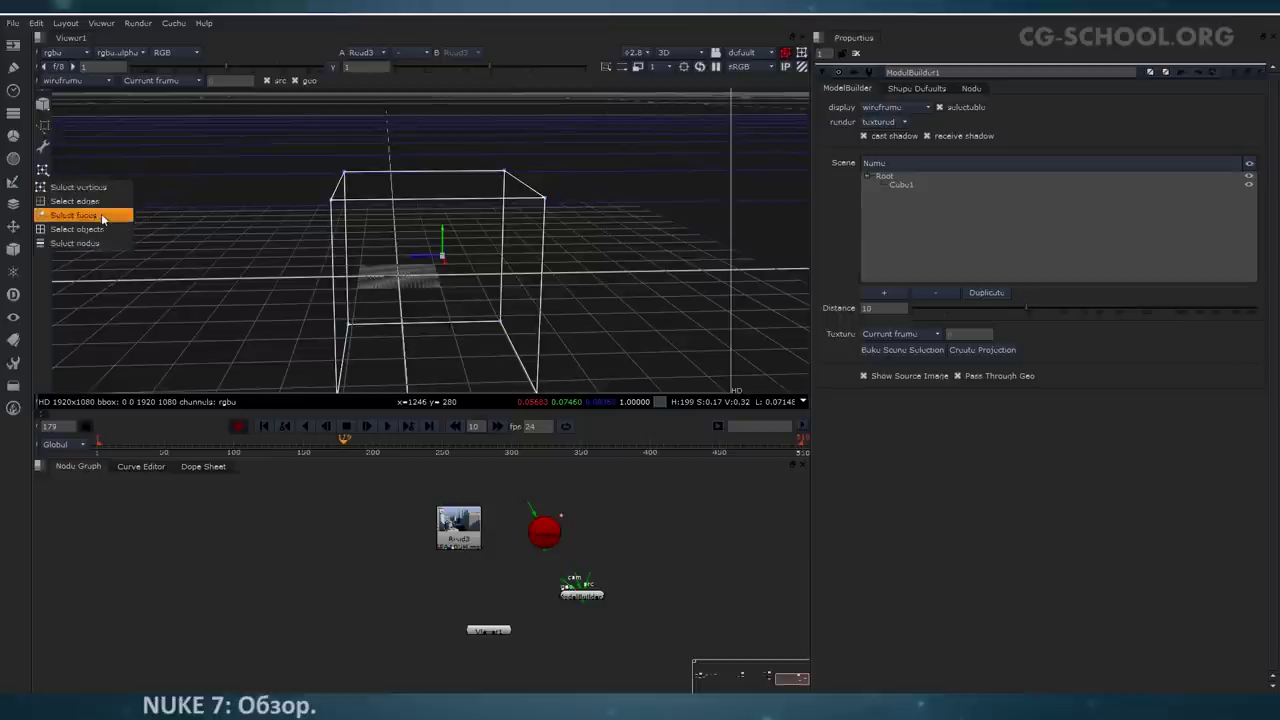
pyautogui.click(80, 226)
pyautogui.click(42, 170)
pyautogui.click(92, 228)
pyautogui.click(497, 319)
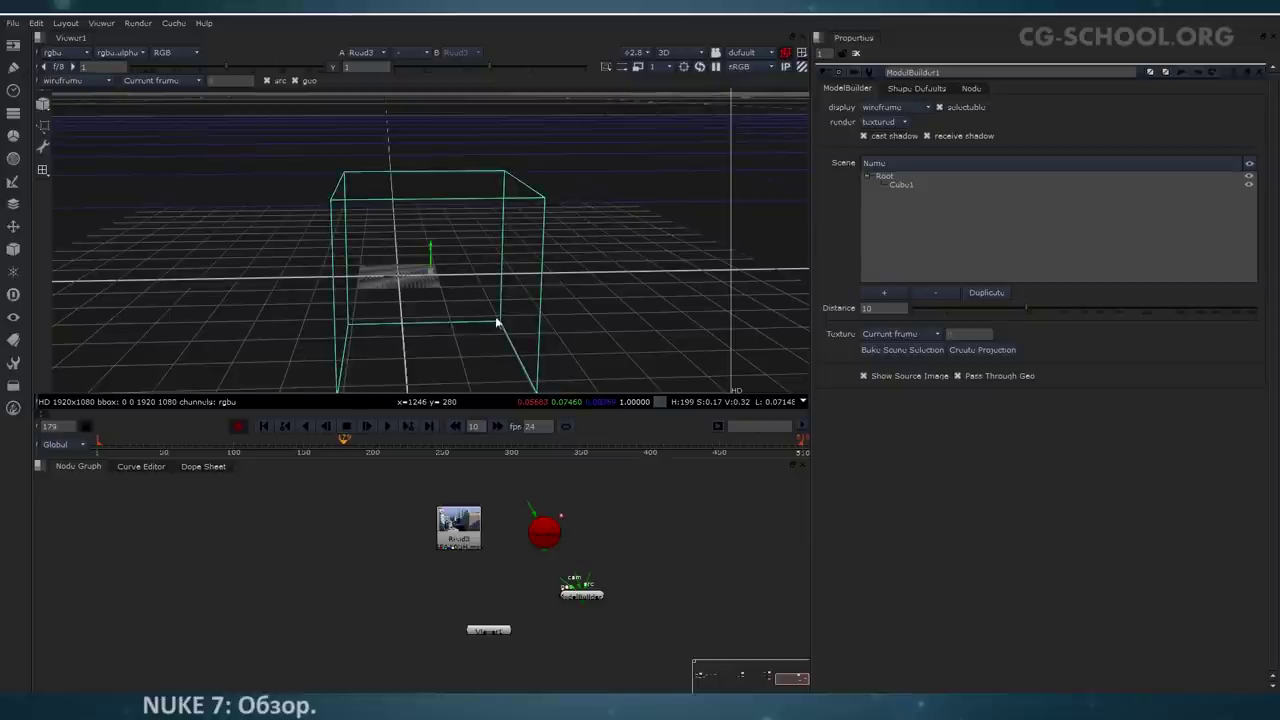
# Step: Raise the cube above the grid, stretch it slightly in height, and select its entry in the scene list
pyautogui.moveTo(432, 258)
pyautogui.mouseDown()
pyautogui.moveTo(423, 186)
pyautogui.moveTo(435, 216)
pyautogui.moveTo(404, 244)
pyautogui.moveTo(434, 240)
pyautogui.moveTo(449, 263)
pyautogui.mouseUp()
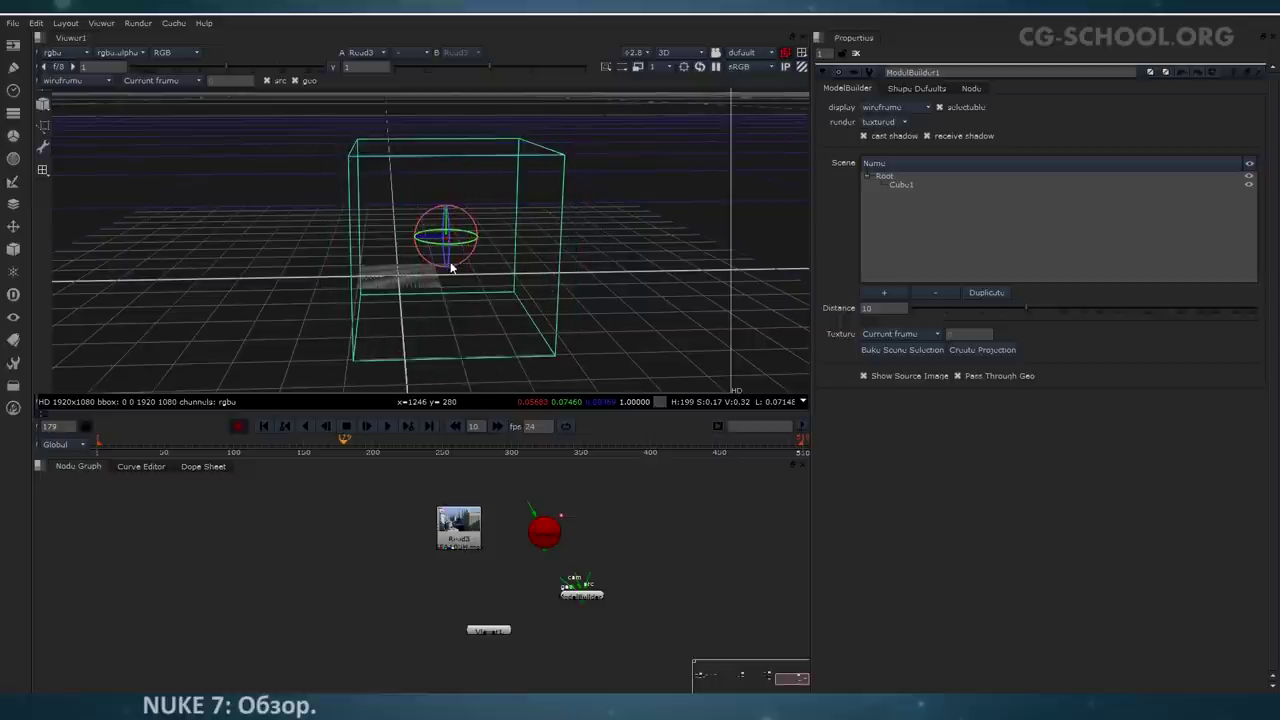
pyautogui.keyDown('ctrl'); pyautogui.keyDown('shift'); pyautogui.moveTo(448, 207); pyautogui.dragTo(459, 321); pyautogui.keyUp('shift'); pyautogui.keyUp('ctrl')
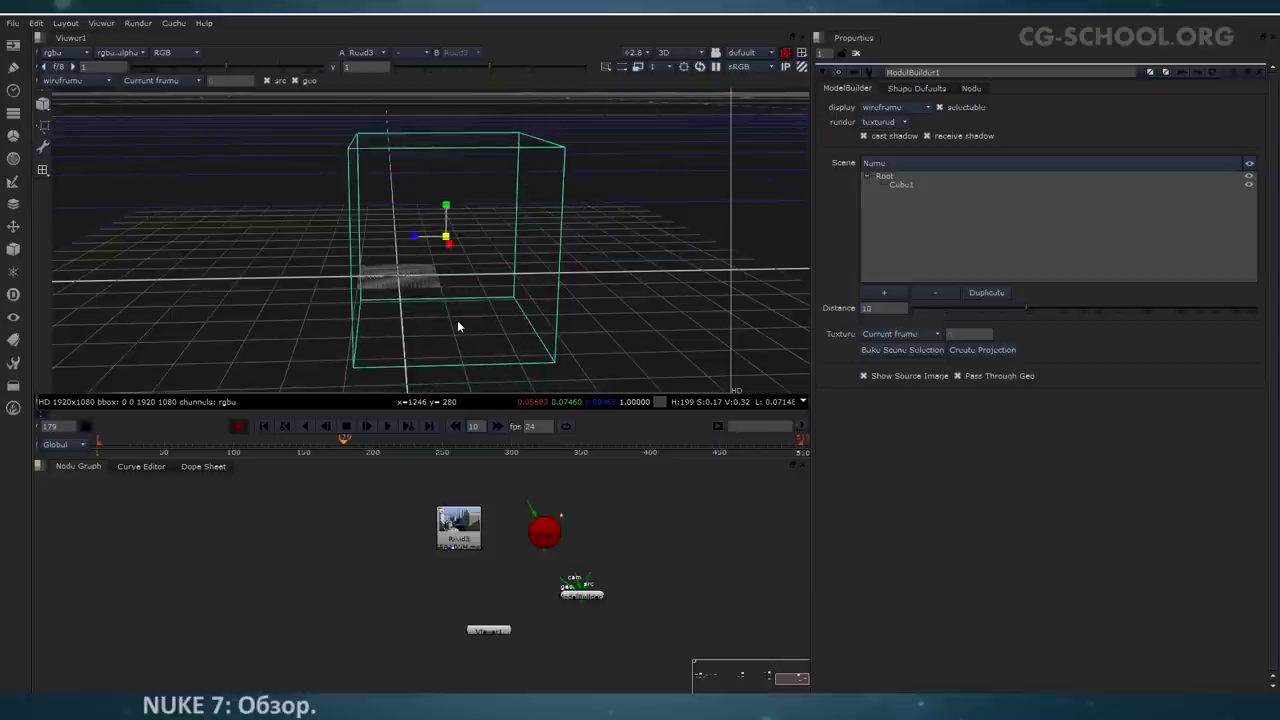
pyautogui.keyDown('alt'); pyautogui.moveTo(418, 312); pyautogui.dragTo(473, 313, button='right'); pyautogui.keyUp('alt')
pyautogui.keyDown('ctrl'); pyautogui.moveTo(474, 318); pyautogui.dragTo(600, 280); pyautogui.keyUp('ctrl')
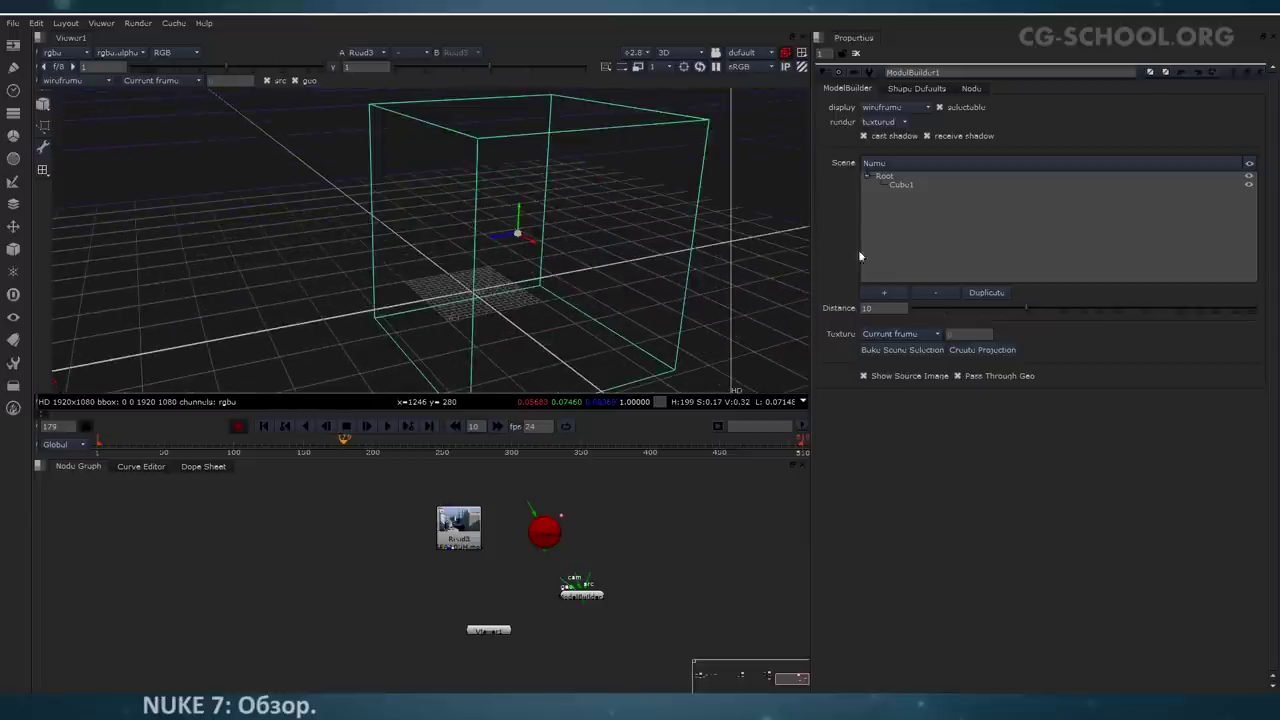
pyautogui.click(901, 184)
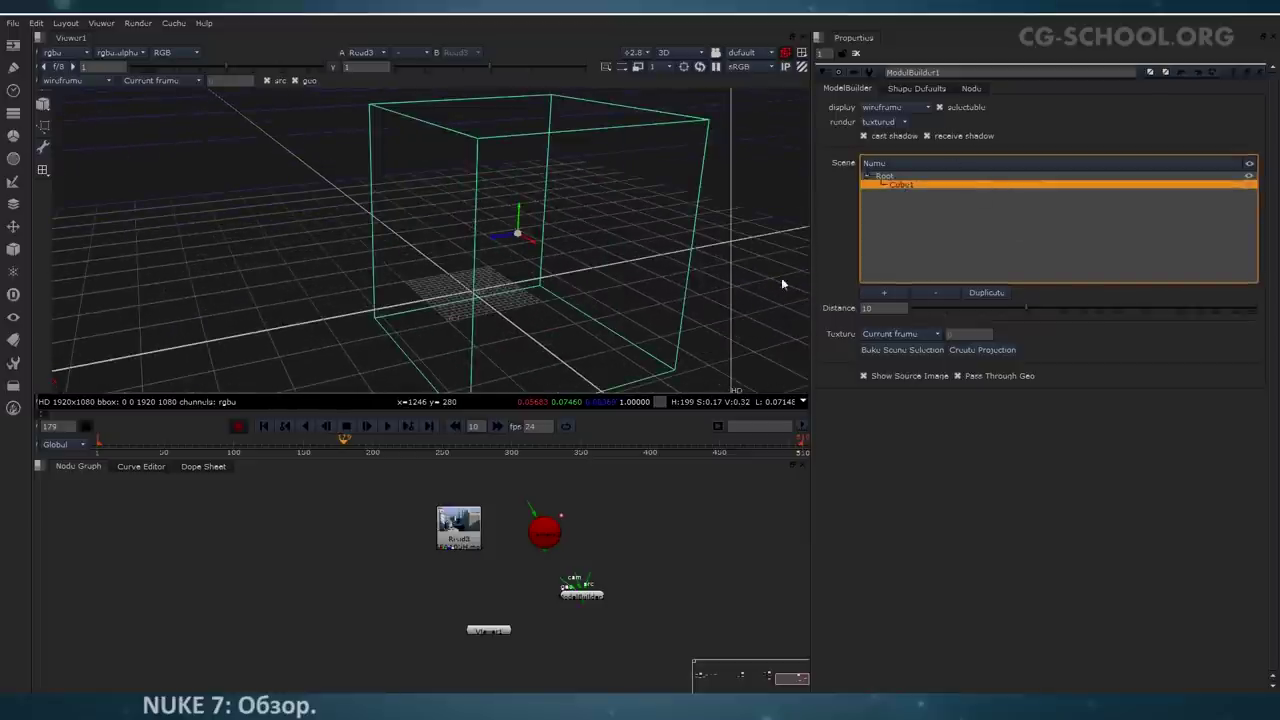
# Step: Deselect the cube, switch to edge selection, and pick one of the cube's upper edges
pyautogui.keyDown('ctrl'); pyautogui.moveTo(607, 313); pyautogui.dragTo(537, 306); pyautogui.keyUp('ctrl')
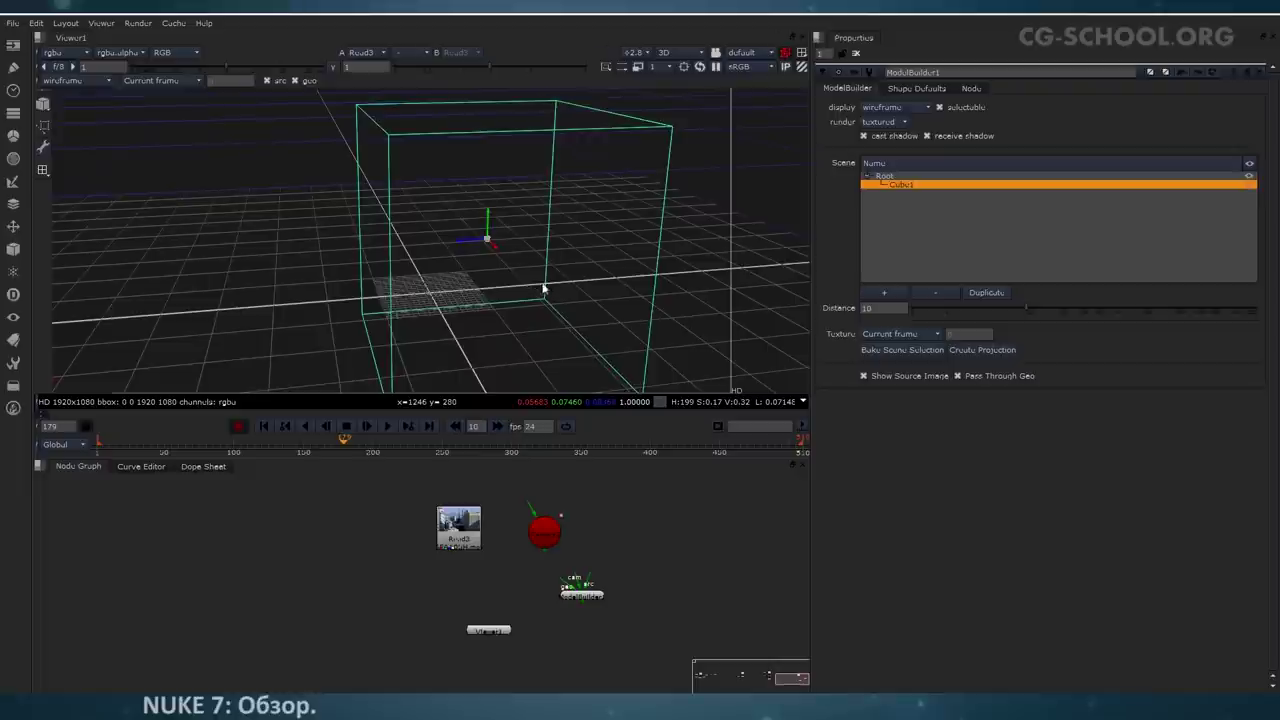
pyautogui.keyDown('ctrl'); pyautogui.moveTo(530, 268); pyautogui.dragTo(514, 271); pyautogui.keyUp('ctrl')
pyautogui.click(503, 140)
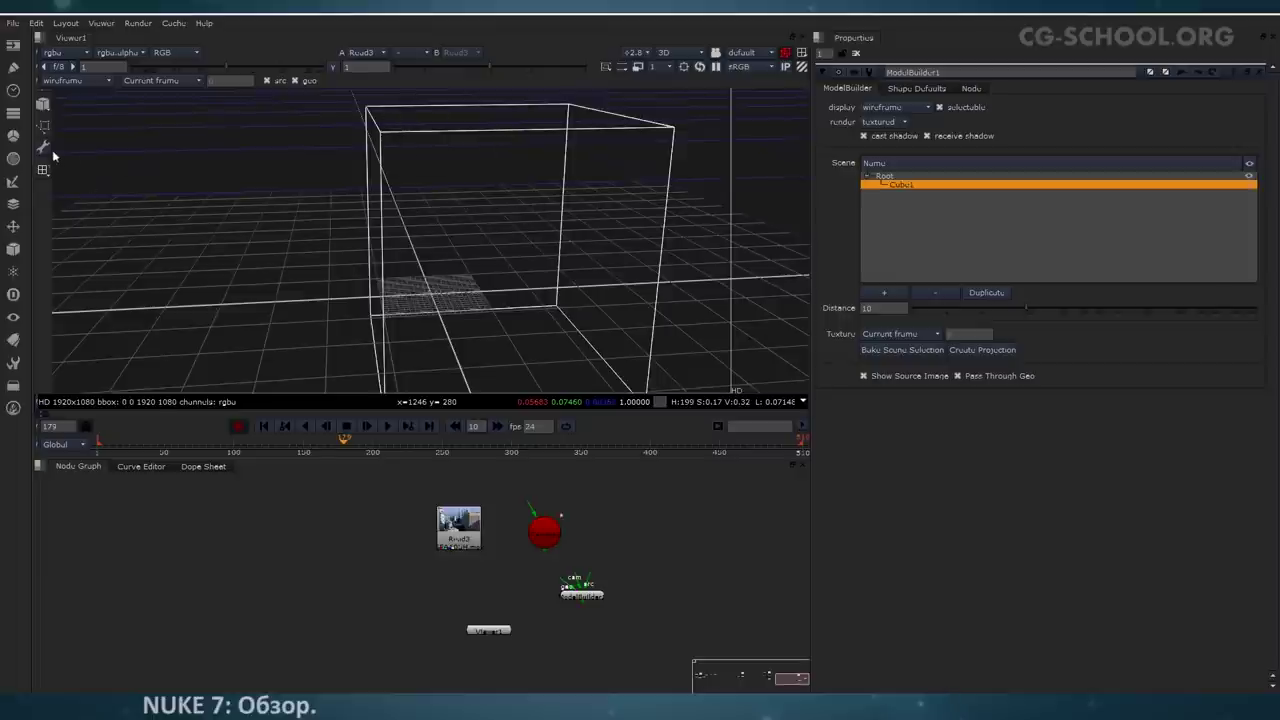
pyautogui.click(43, 173)
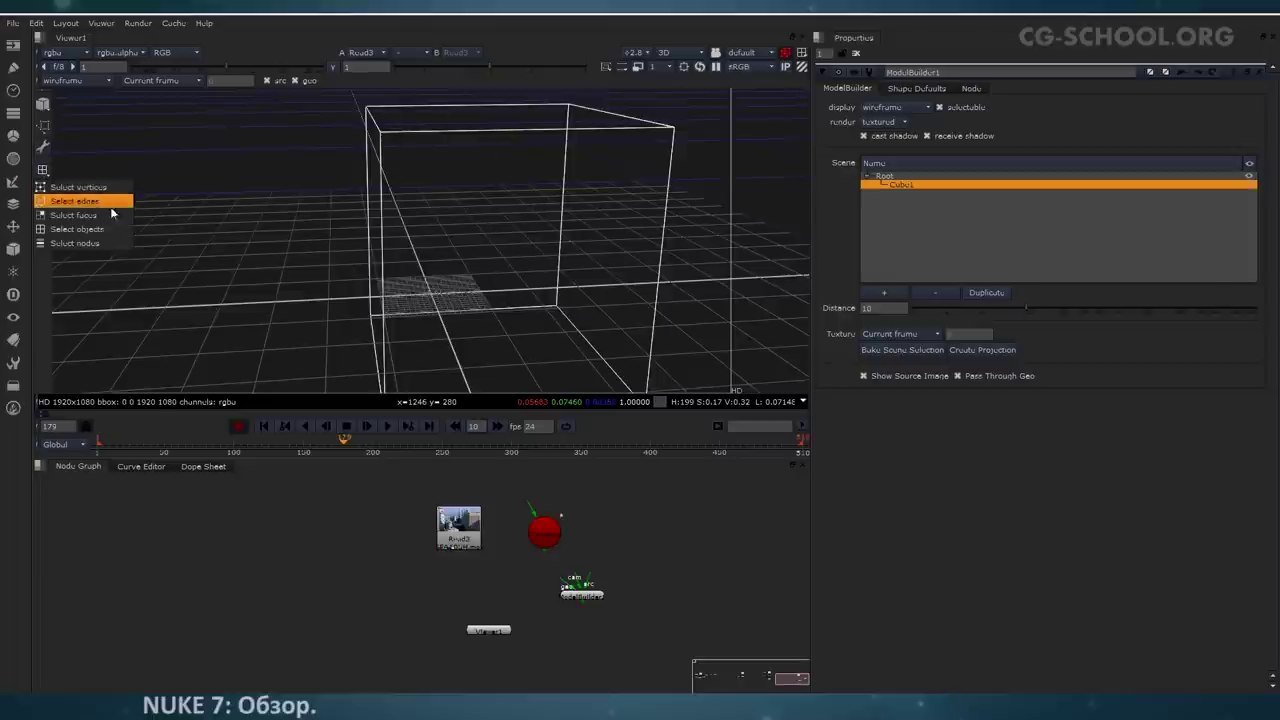
pyautogui.click(75, 200)
pyautogui.click(537, 128)
pyautogui.keyDown('ctrl'); pyautogui.moveTo(545, 192); pyautogui.dragTo(530, 190); pyautogui.keyUp('ctrl')
# Step: Review the available edge commands and expand the selection with Select Edge Ring
pyautogui.rightClick(526, 163)
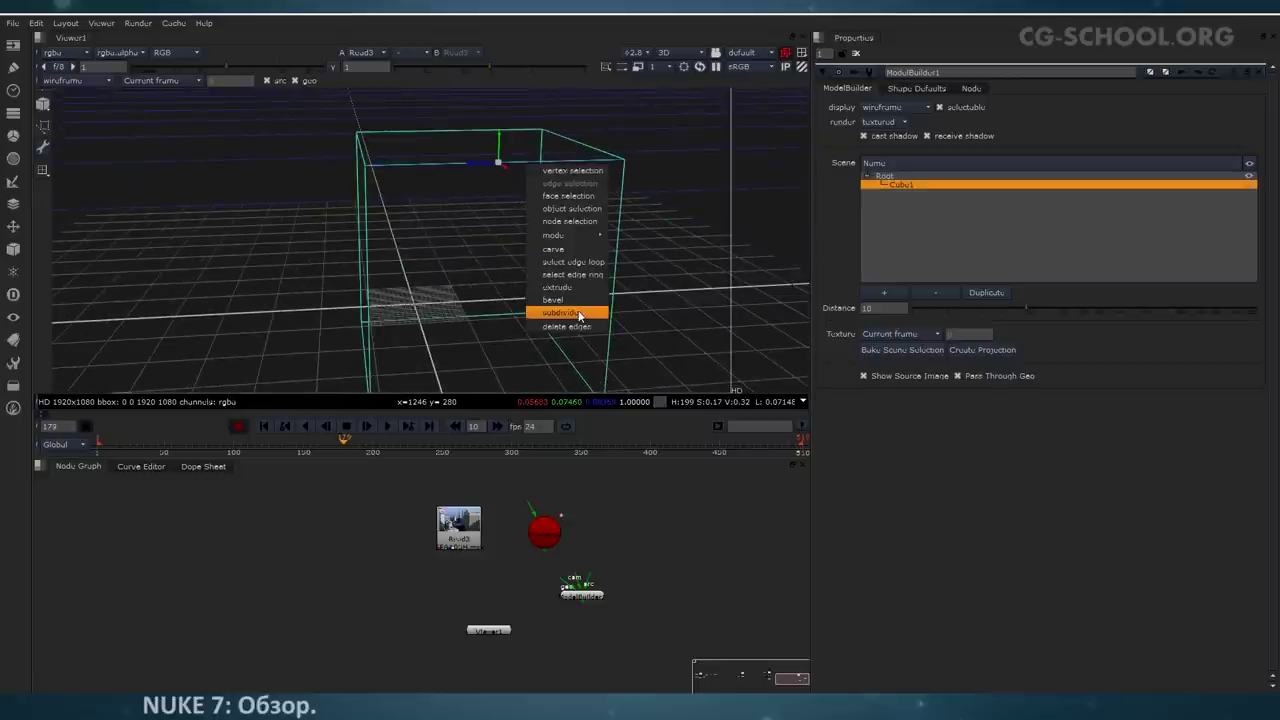
pyautogui.moveTo(576, 240)
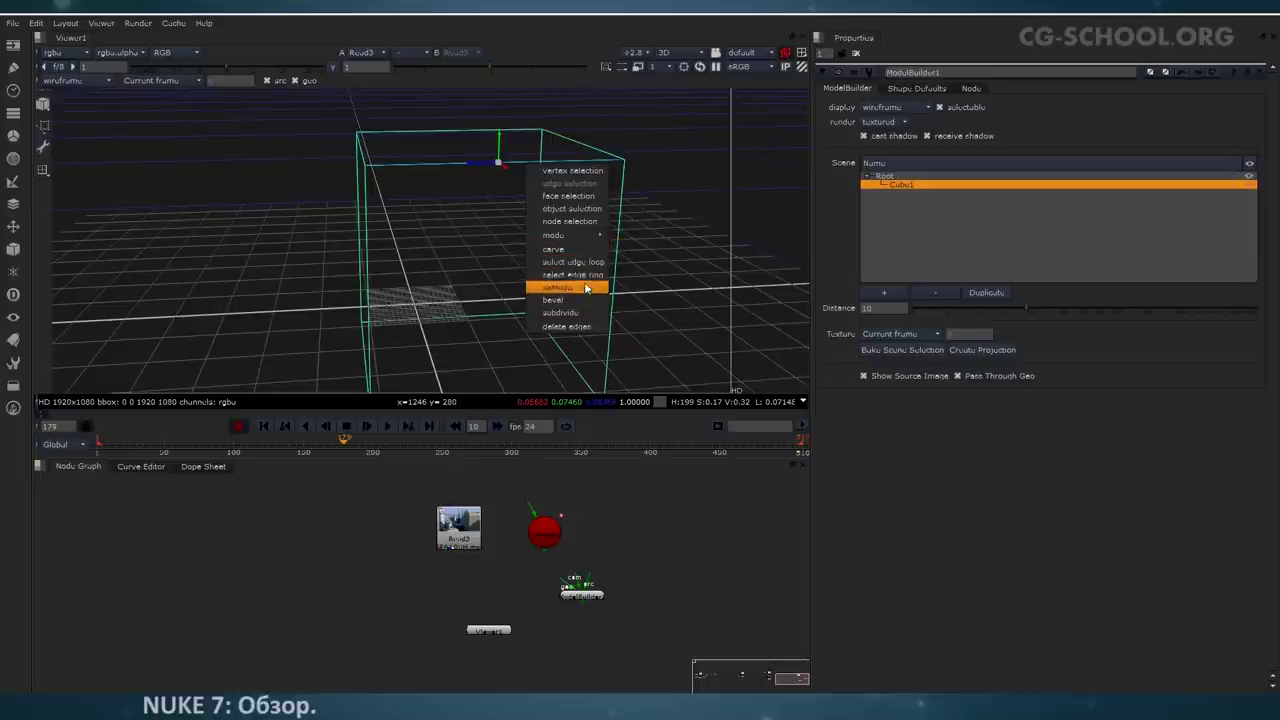
pyautogui.rightClick(555, 270)
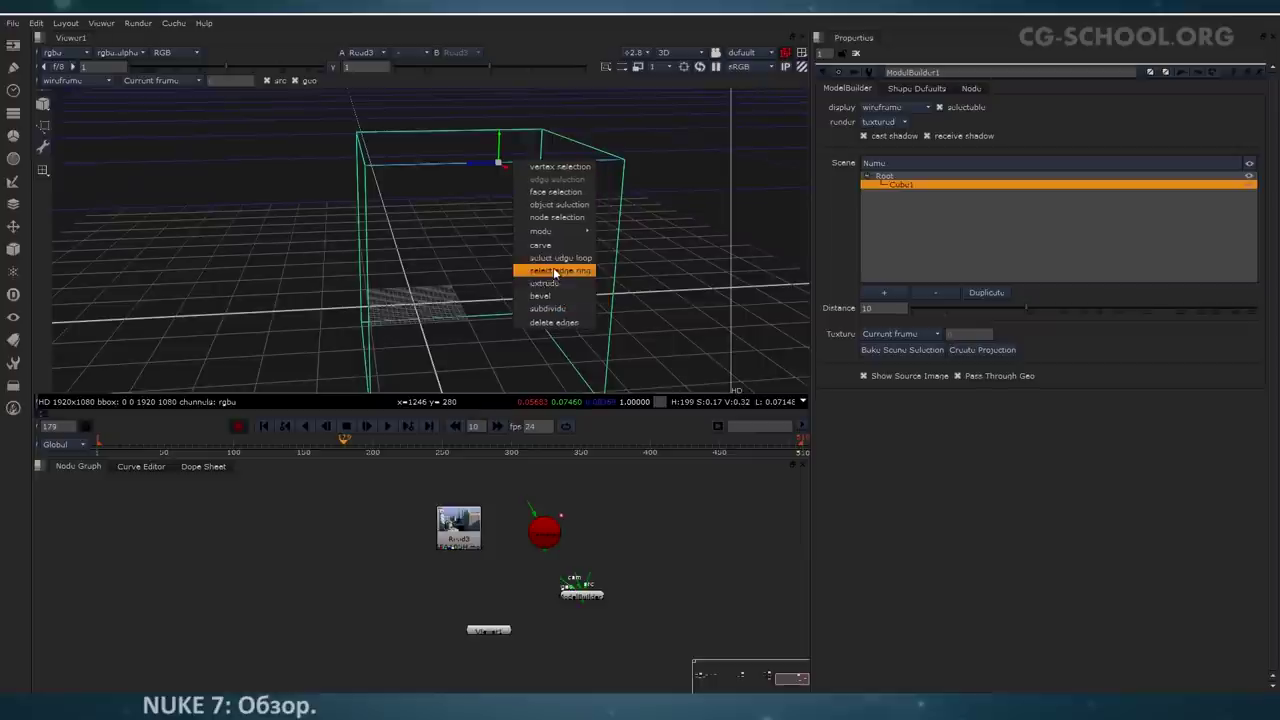
pyautogui.click(552, 271)
pyautogui.keyDown('ctrl'); pyautogui.moveTo(484, 243); pyautogui.dragTo(576, 227); pyautogui.keyUp('ctrl')
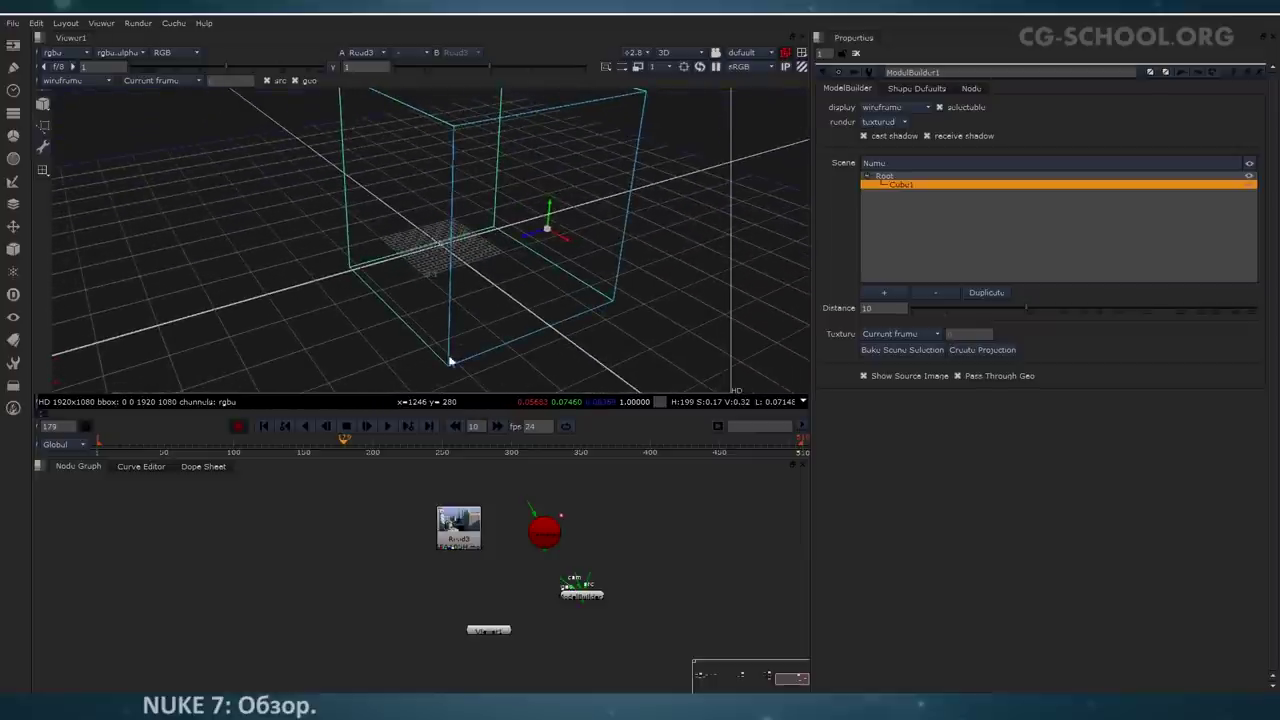
pyautogui.keyDown('ctrl'); pyautogui.moveTo(628, 263); pyautogui.dragTo(600, 158); pyautogui.keyUp('ctrl')
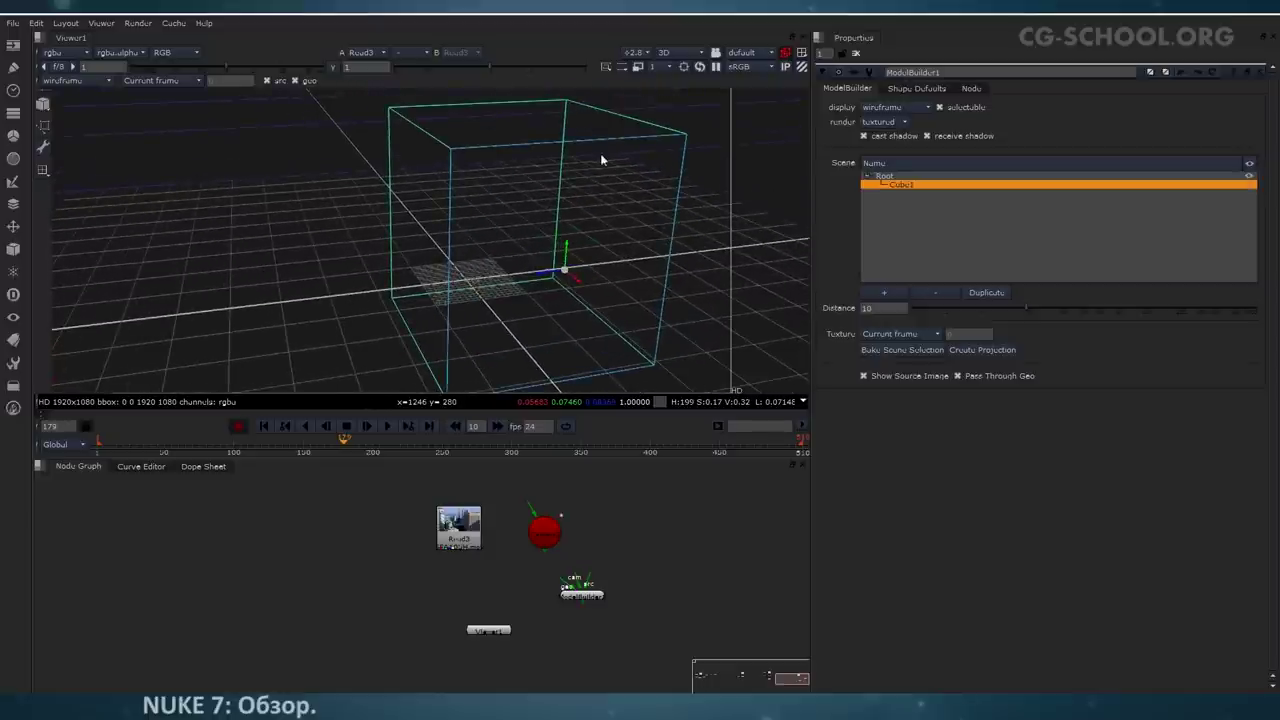
# Step: Try extruding the cube's nearest vertical edge outward, and undo the extrusion
pyautogui.click(450, 155)
pyautogui.rightClick(454, 199)
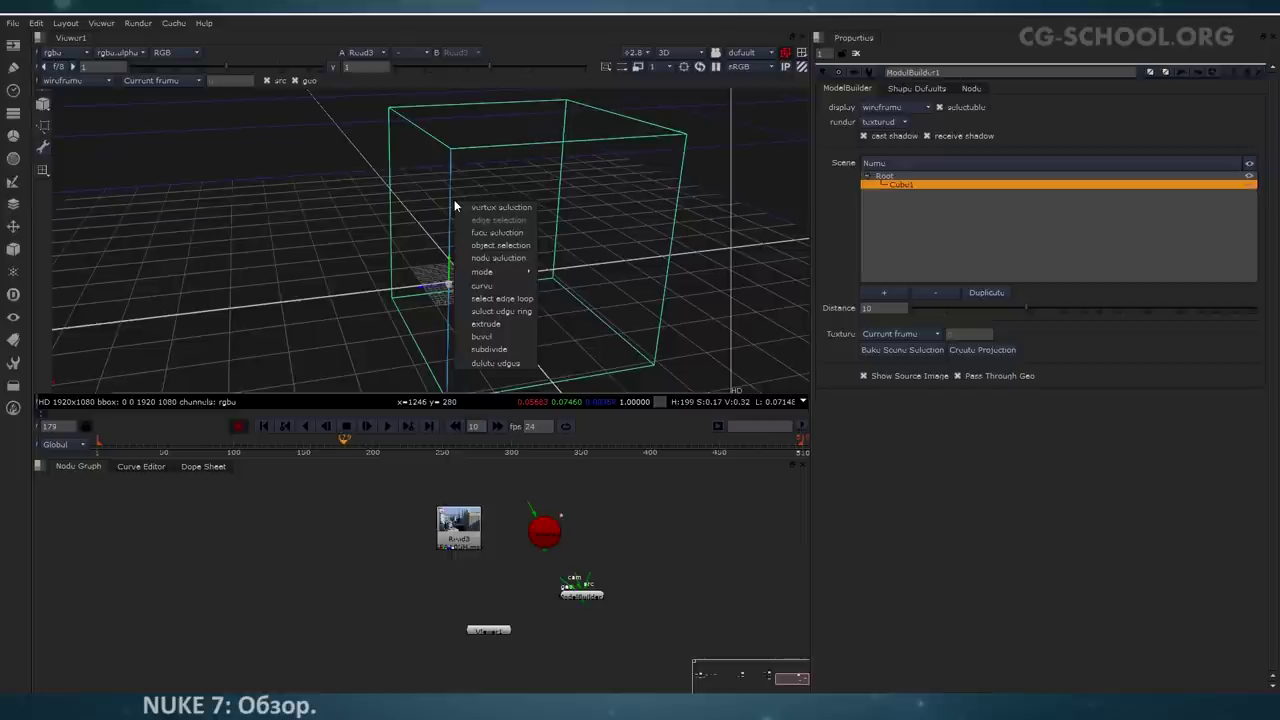
pyautogui.click(500, 324)
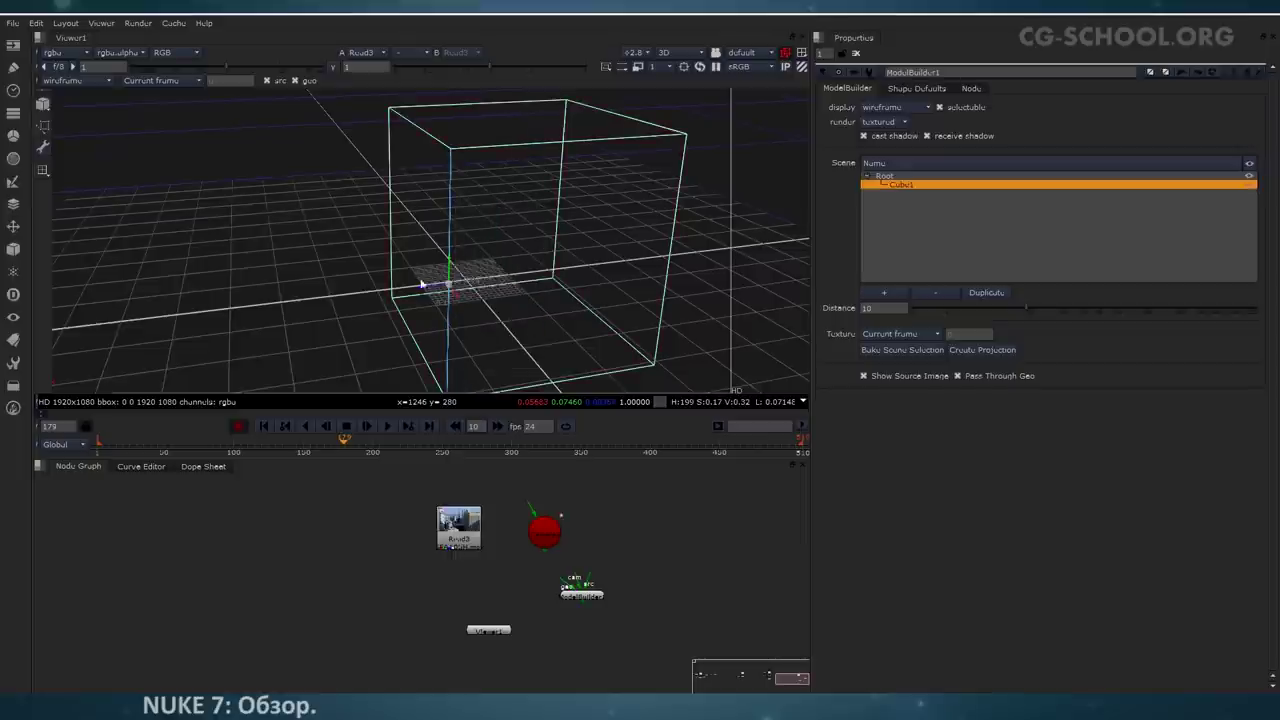
pyautogui.moveTo(433, 290); pyautogui.dragTo(311, 308)
pyautogui.hotkey('ctrl', 'z')
pyautogui.hotkey('ctrl', 'z')
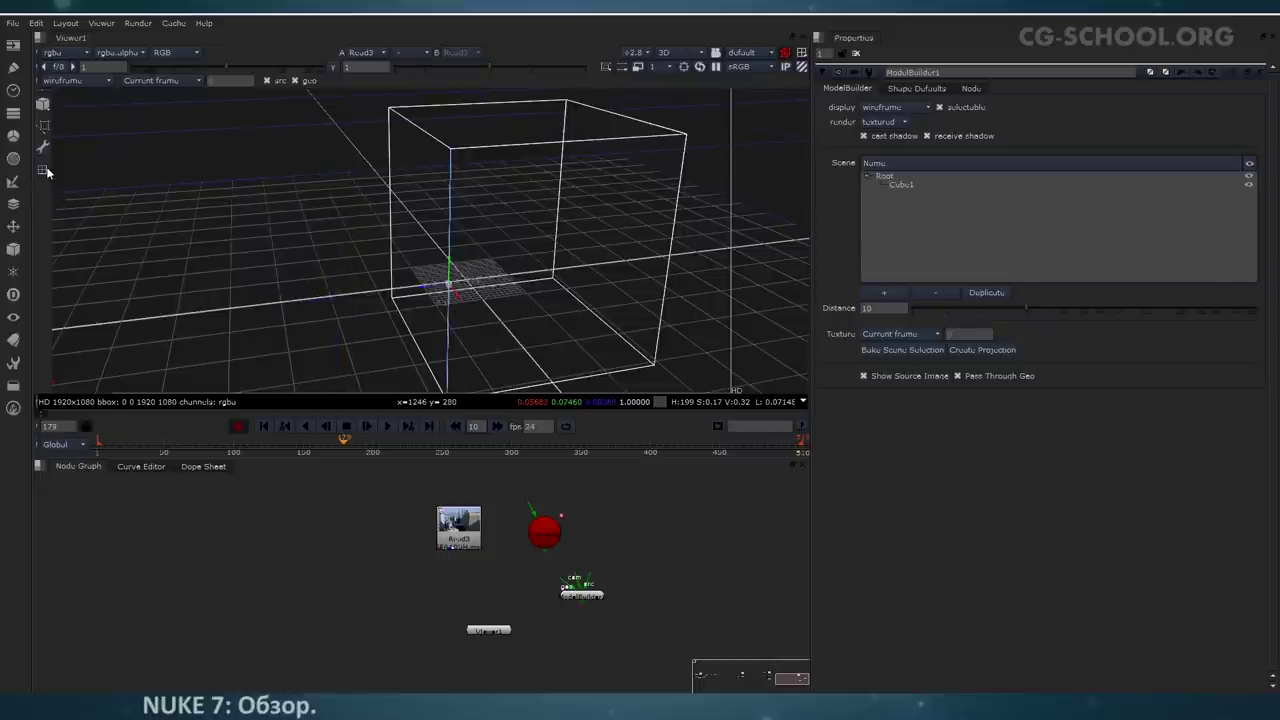
# Step: Switch to face selection, try picking different faces of the cube, and end with the front face selected
pyautogui.click(45, 171)
pyautogui.click(95, 216)
pyautogui.click(434, 223)
pyautogui.click(601, 257)
pyautogui.click(532, 345)
pyautogui.click(497, 157)
pyautogui.click(399, 248)
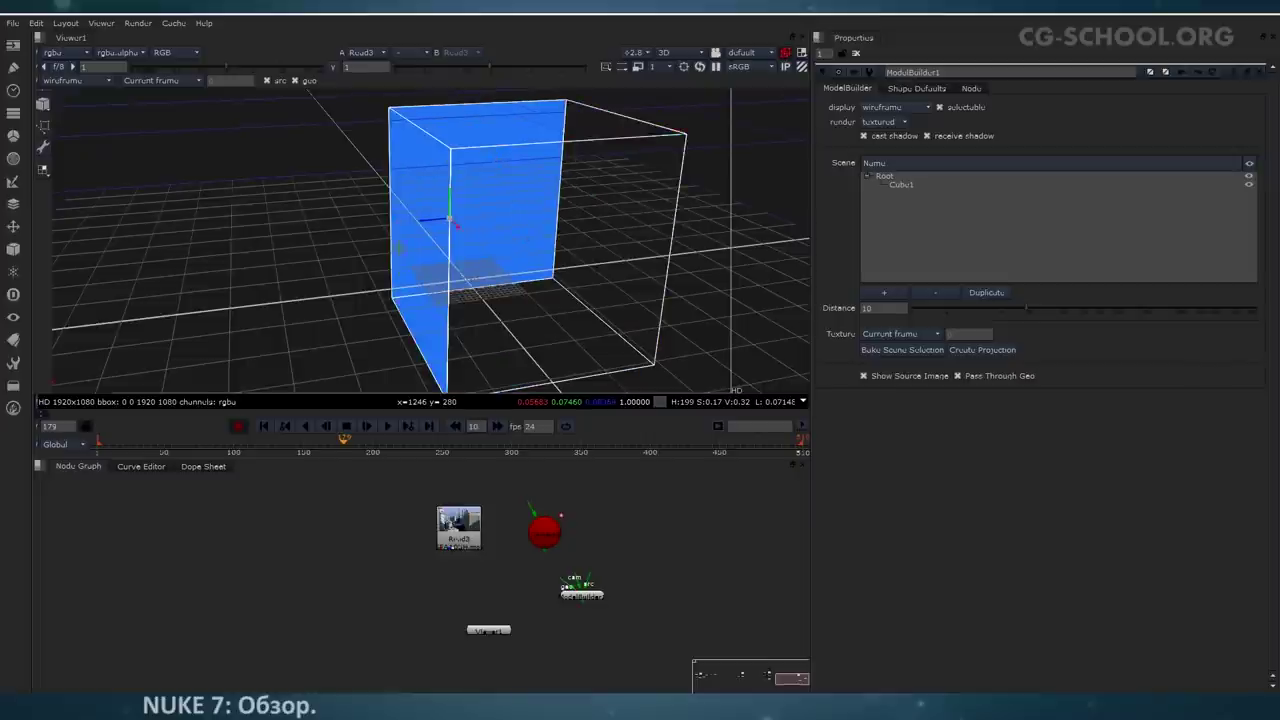
pyautogui.click(413, 310)
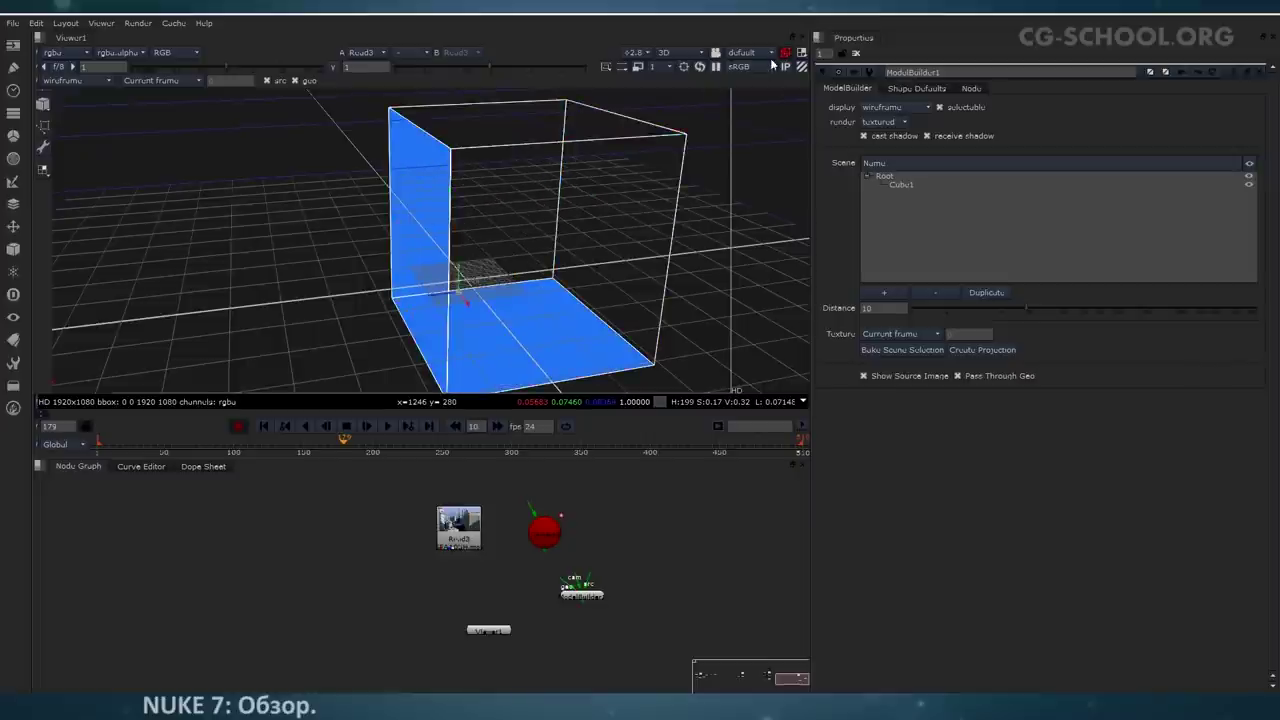
pyautogui.click(597, 213)
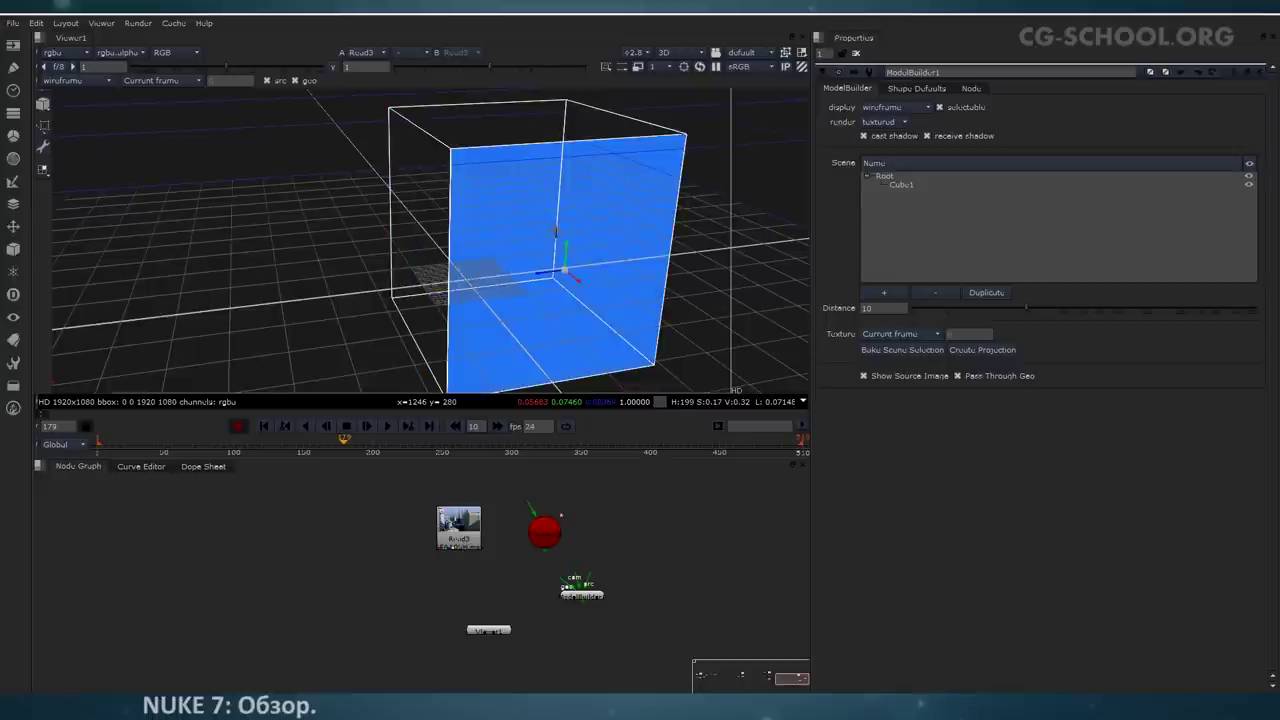
# Step: Extrude the front face in successive sections, one straight, one tapering down to a smaller face, and a low straight one like a car hood
pyautogui.rightClick(555, 231)
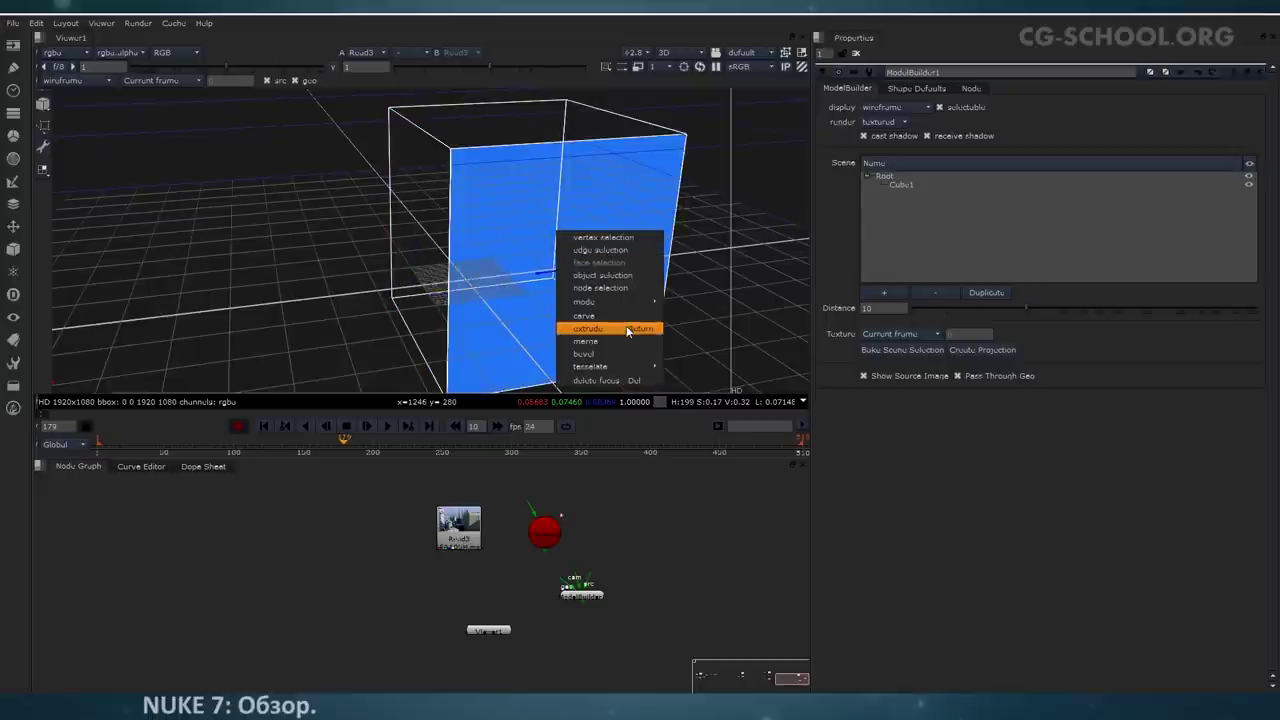
pyautogui.click(628, 331)
pyautogui.scroll(3, 628, 331)
pyautogui.scroll(-5, 628, 331)
pyautogui.keyDown('ctrl'); pyautogui.moveTo(580, 328); pyautogui.dragTo(652, 333); pyautogui.keyUp('ctrl')
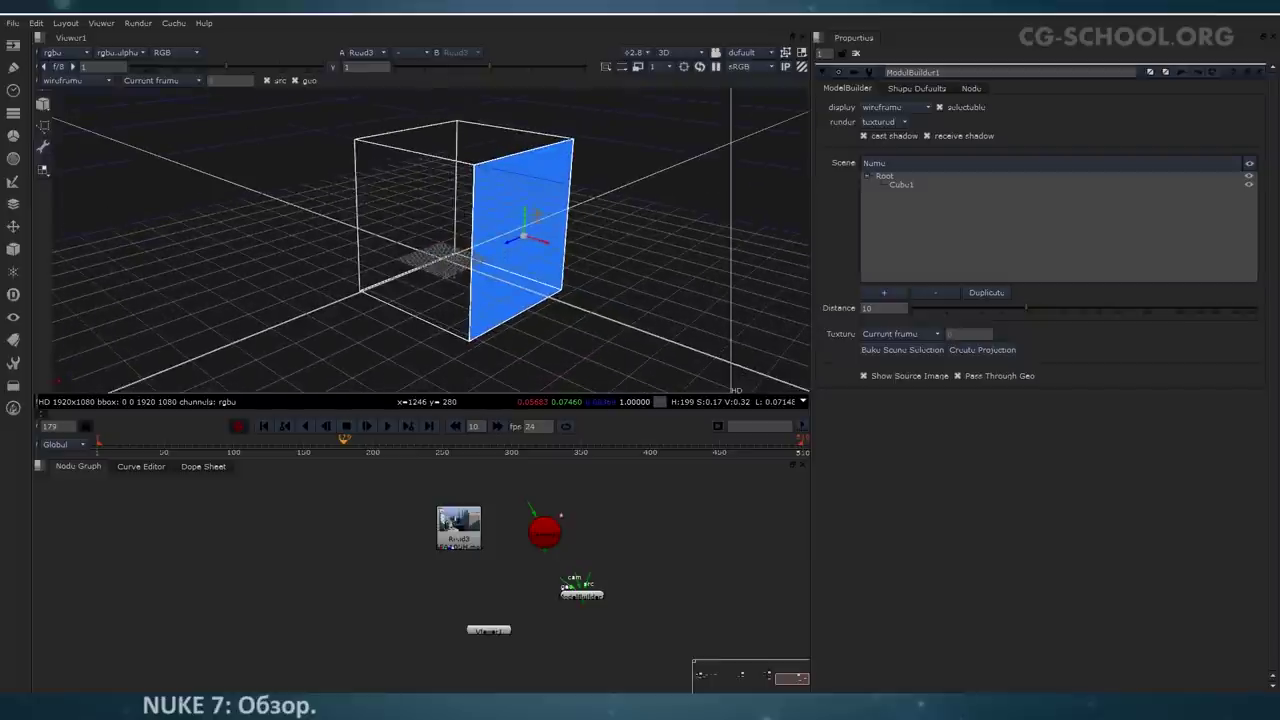
pyautogui.moveTo(535, 238); pyautogui.dragTo(562, 400)
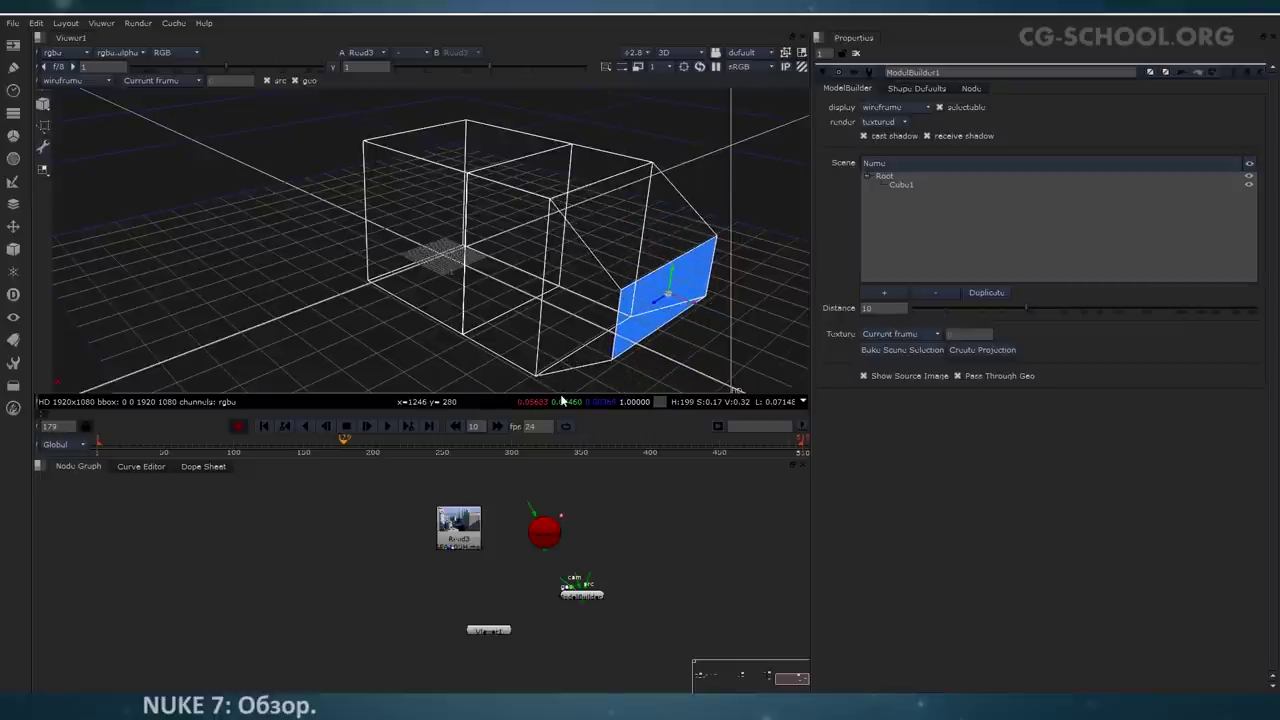
pyautogui.moveTo(680, 303); pyautogui.dragTo(782, 348)
pyautogui.keyDown('ctrl'); pyautogui.moveTo(591, 294); pyautogui.dragTo(481, 257); pyautogui.keyUp('ctrl')
pyautogui.keyDown('ctrl'); pyautogui.moveTo(530, 323); pyautogui.dragTo(482, 294); pyautogui.keyUp('ctrl')
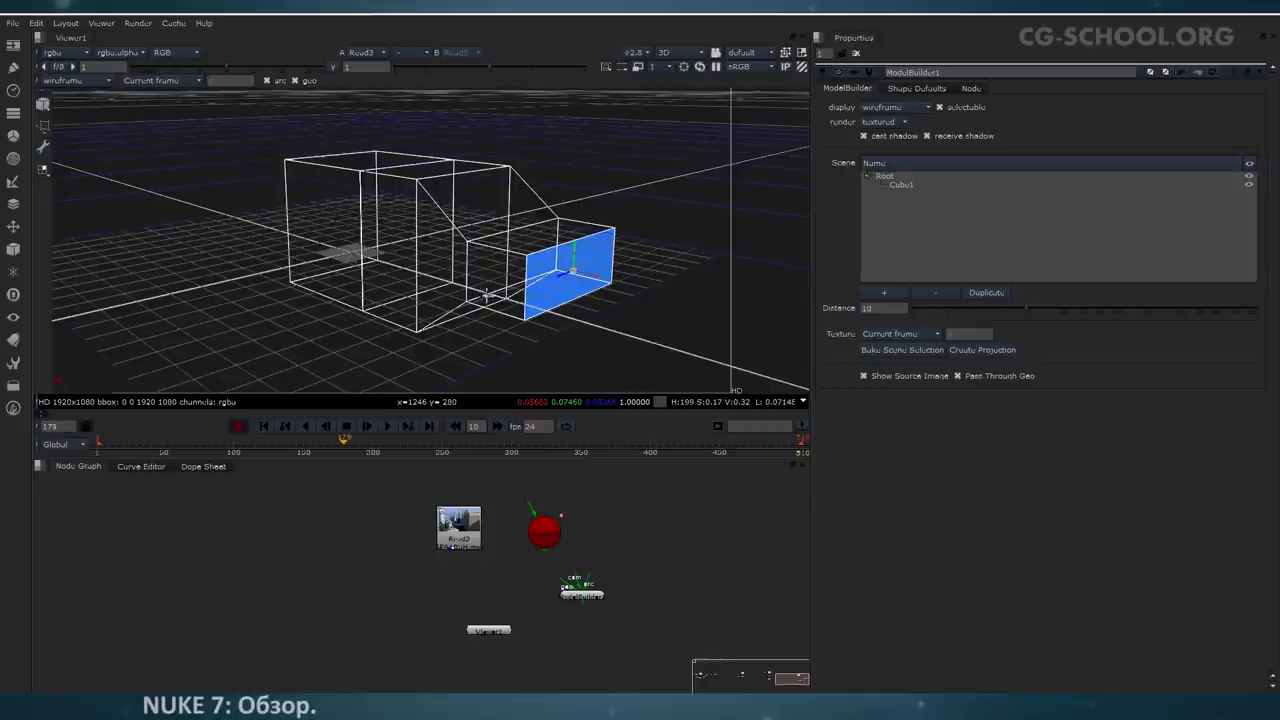
# Step: Switch to edge selection and bevel the near upper side edge of the hood section with relative inset 0.1 and round level 2
pyautogui.moveTo(487, 296); pyautogui.dragTo(492, 314, button='middle')
pyautogui.scroll(2, 493, 314)
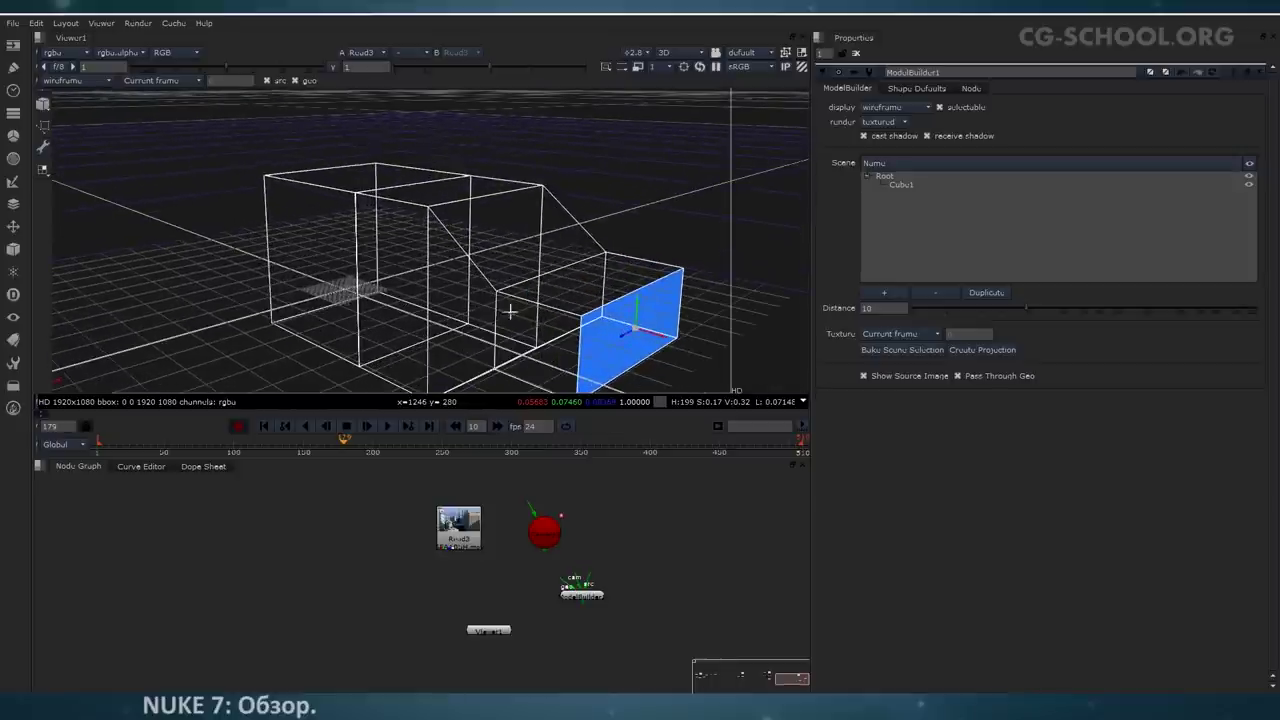
pyautogui.click(43, 170)
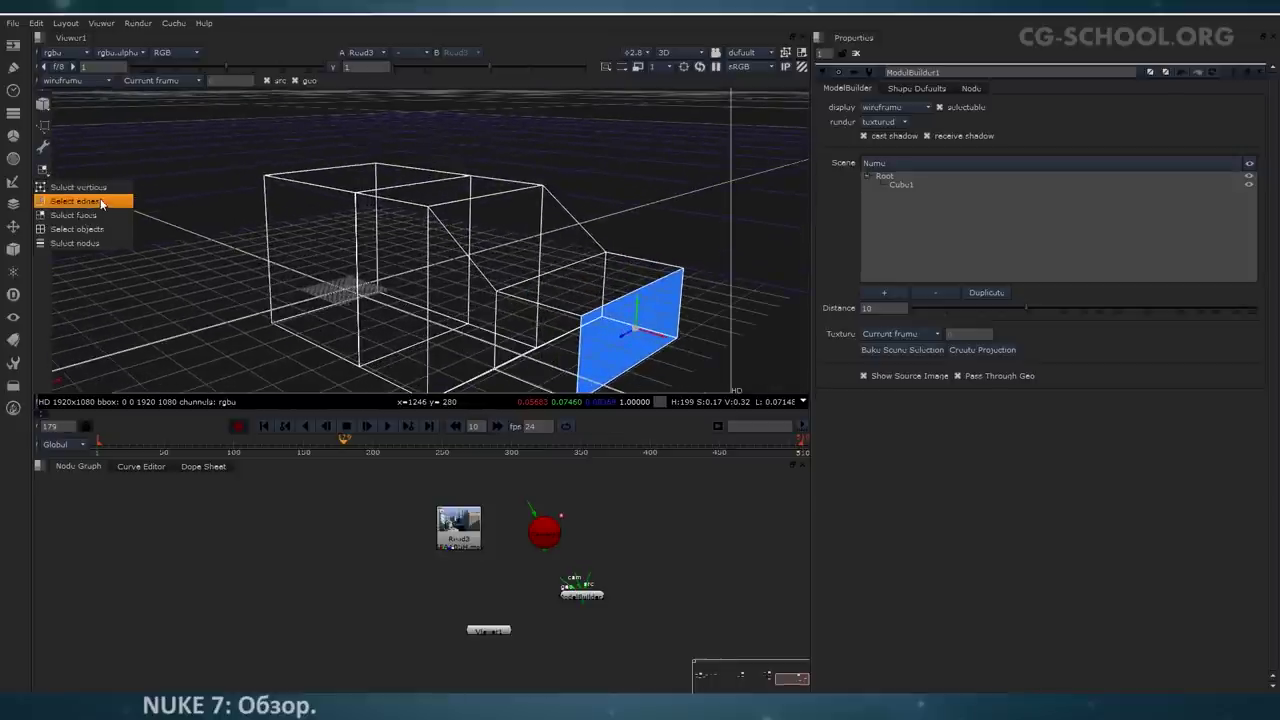
pyautogui.click(75, 200)
pyautogui.click(540, 312)
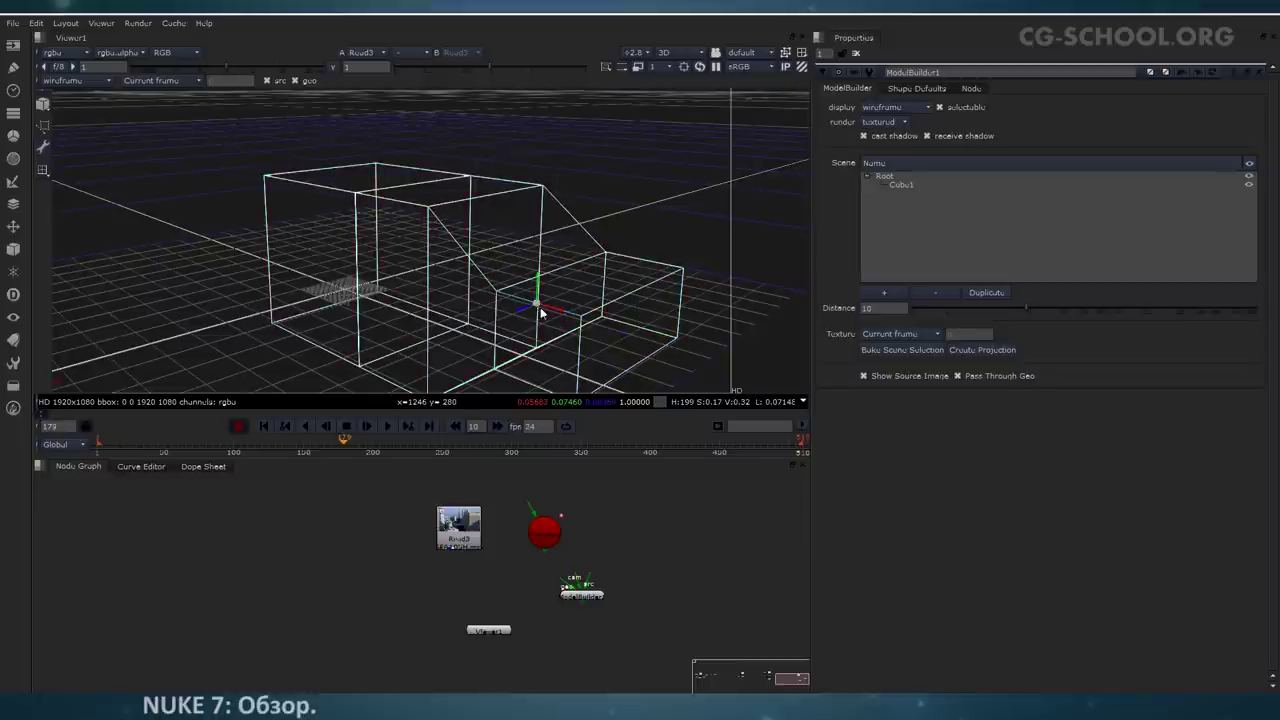
pyautogui.rightClick(543, 313)
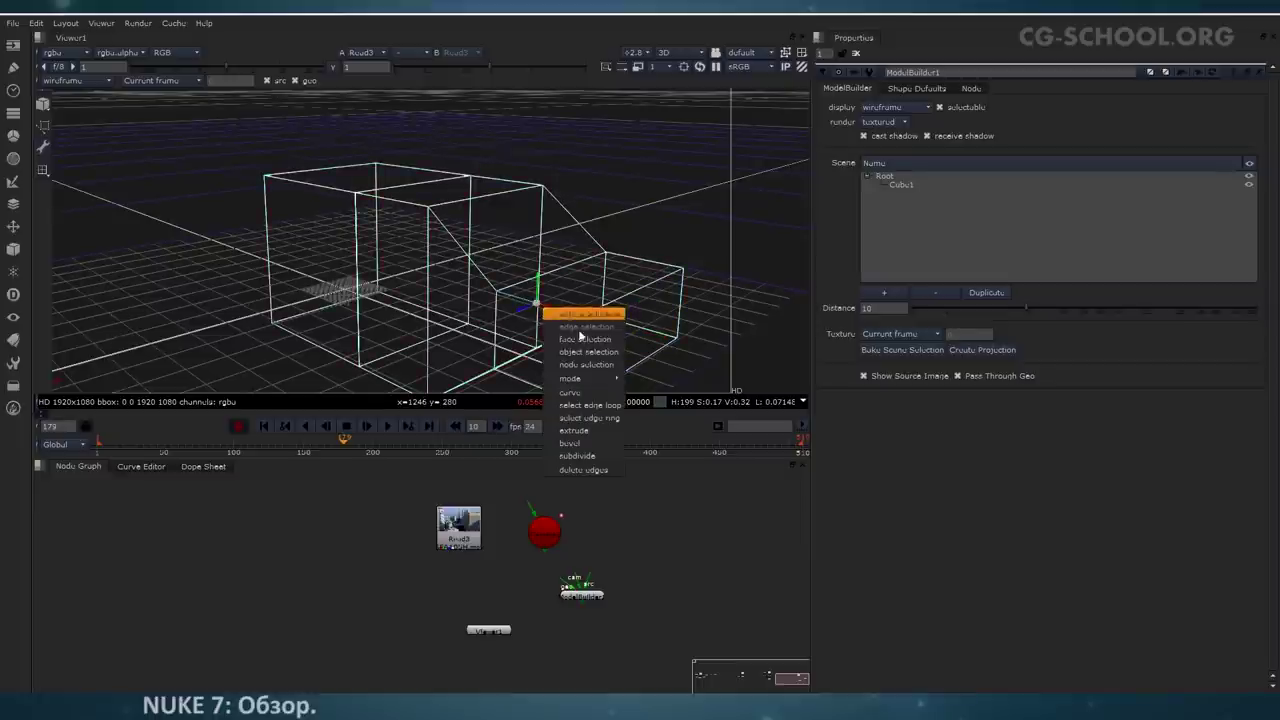
pyautogui.click(586, 445)
pyautogui.moveTo(605, 80)
pyautogui.mouseDown()
pyautogui.moveTo(641, 82)
pyautogui.moveTo(623, 84)
pyautogui.mouseUp()
pyautogui.keyDown('ctrl'); pyautogui.moveTo(577, 314); pyautogui.dragTo(516, 283); pyautogui.keyUp('ctrl')
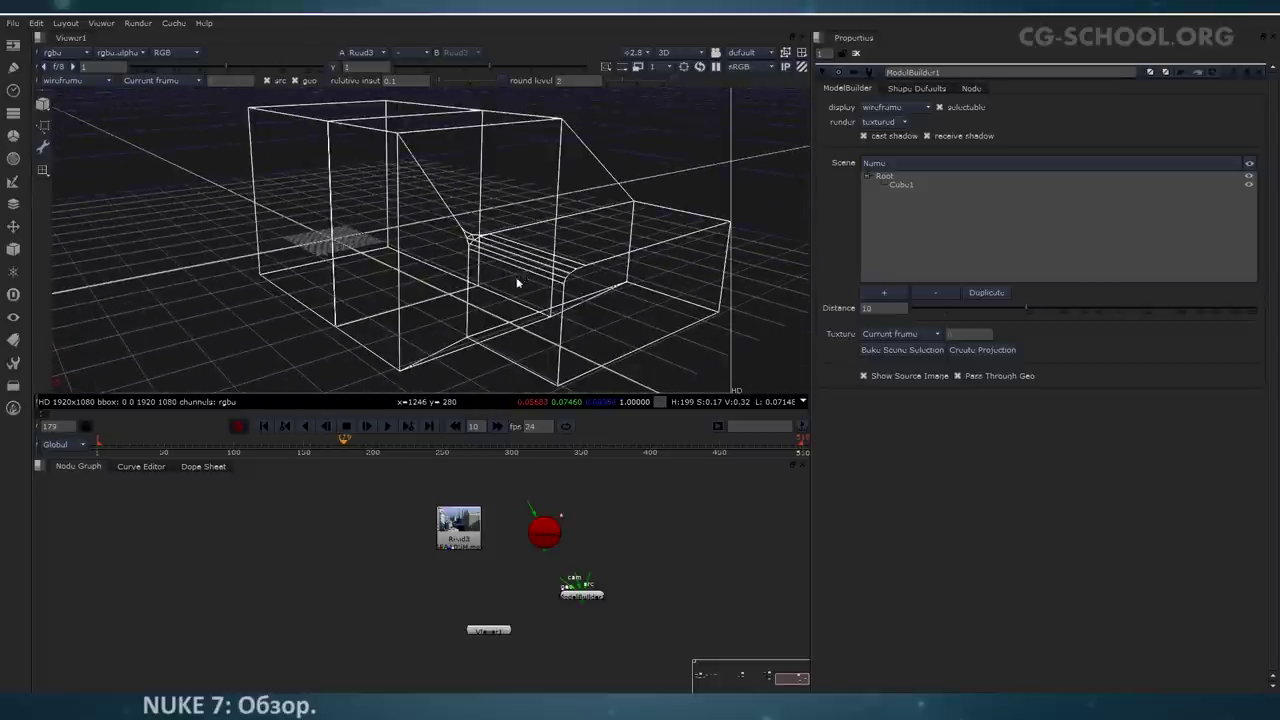
# Step: Subdivide the upper side edge of the model's rear block with one segment
pyautogui.click(686, 212)
pyautogui.click(427, 183)
pyautogui.keyDown('ctrl'); pyautogui.moveTo(457, 204); pyautogui.dragTo(290, 189); pyautogui.keyUp('ctrl')
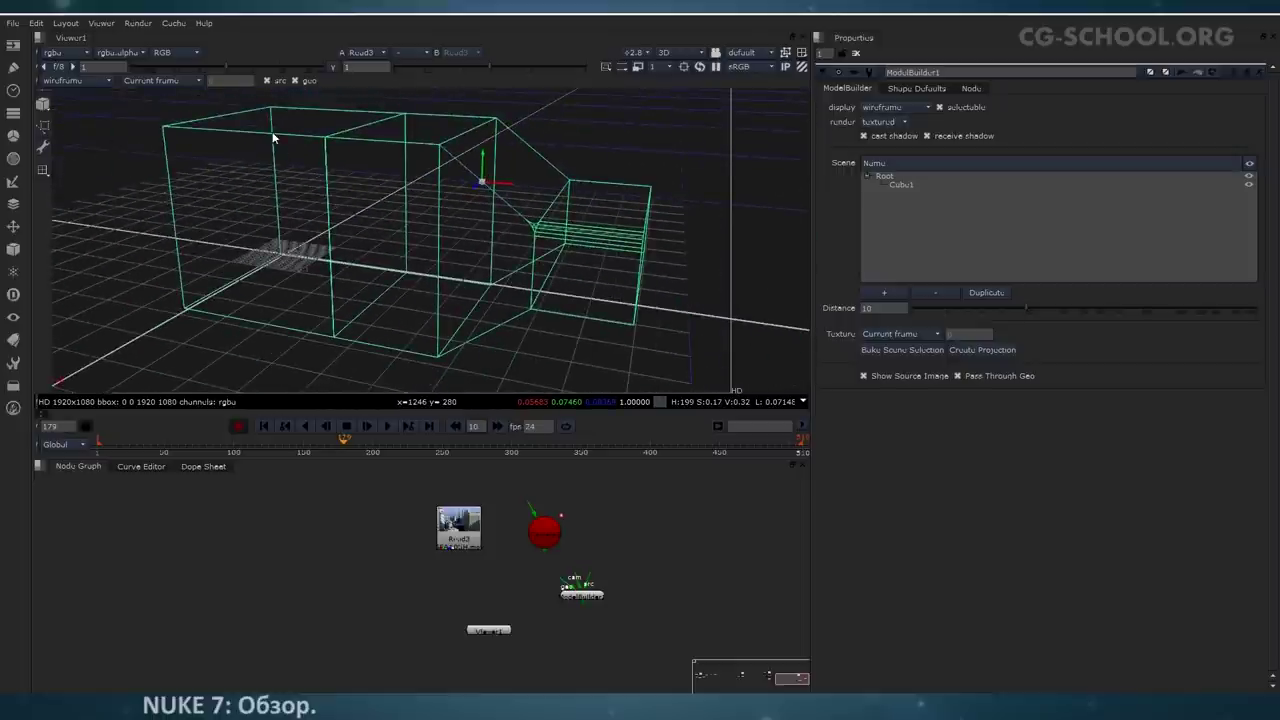
pyautogui.rightClick(272, 137)
pyautogui.click(305, 277)
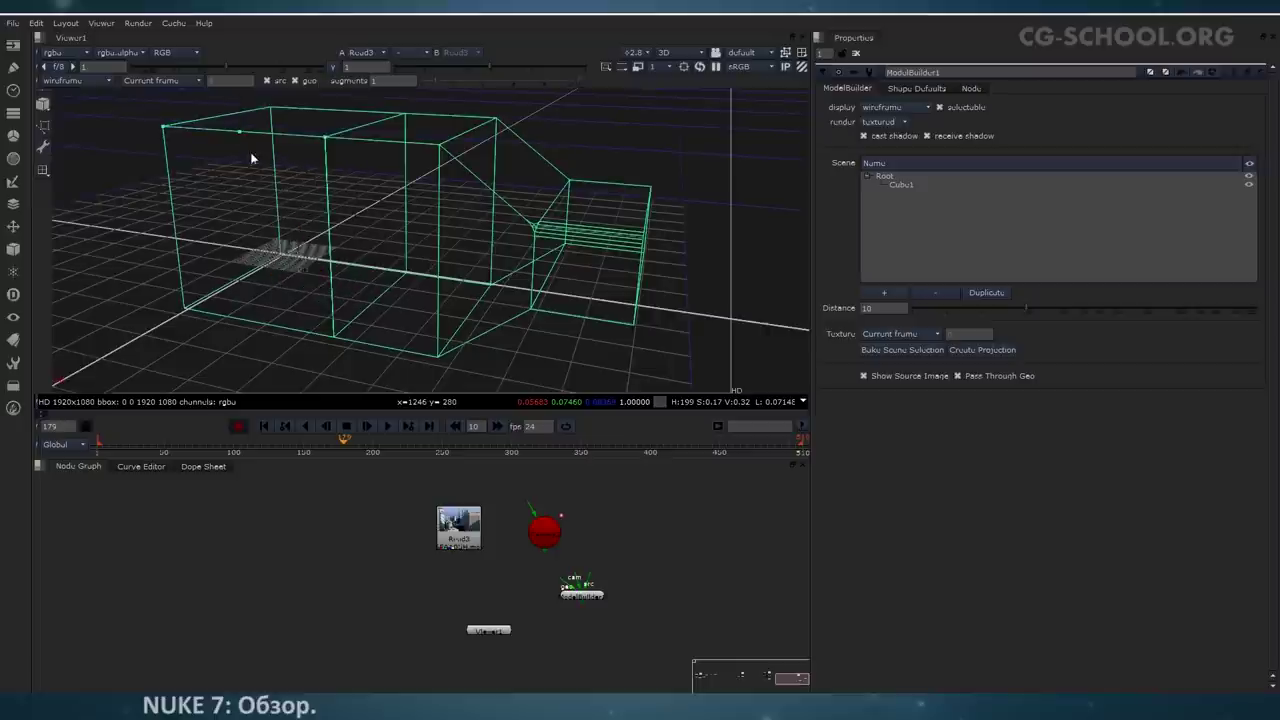
# Step: Switch to vertex selection, try moving the subdivision vertex downward, and undo the move and the subdivision
pyautogui.click(43, 170)
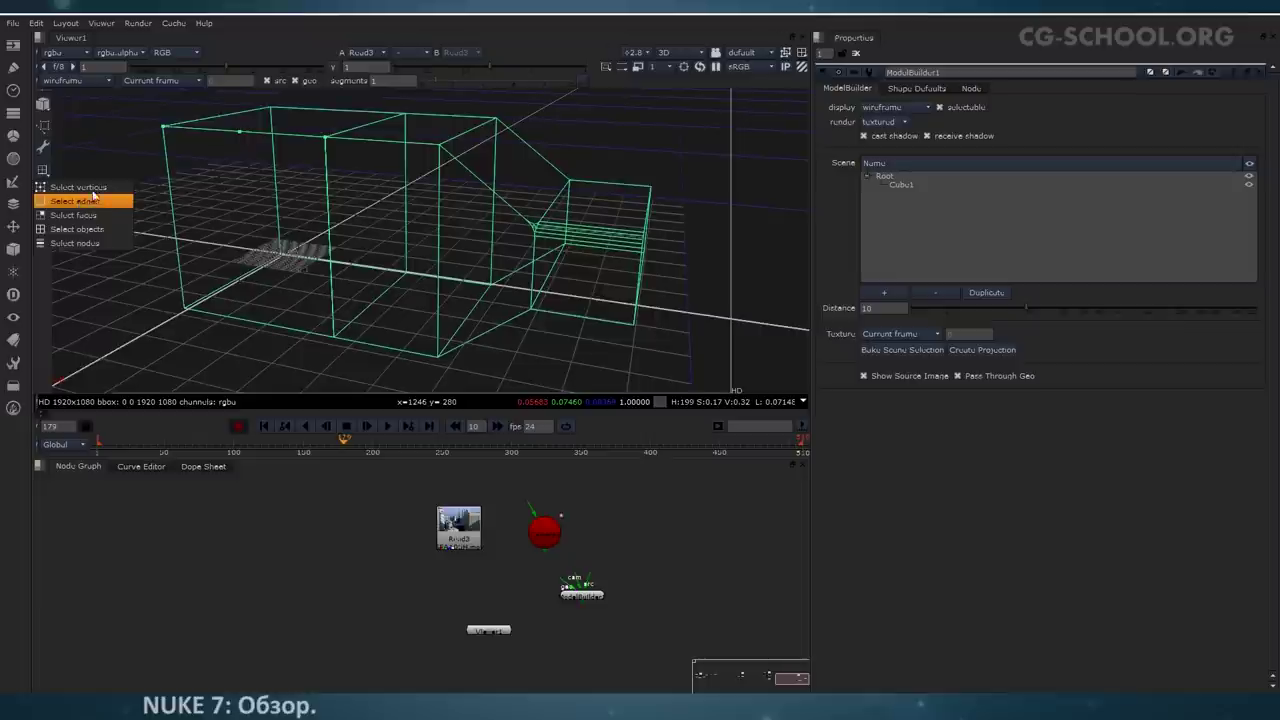
pyautogui.click(93, 200)
pyautogui.moveTo(240, 120); pyautogui.dragTo(248, 190)
pyautogui.hotkey('ctrl', 'z')
pyautogui.hotkey('ctrl', 'z')
pyautogui.hotkey('ctrl', 'z')
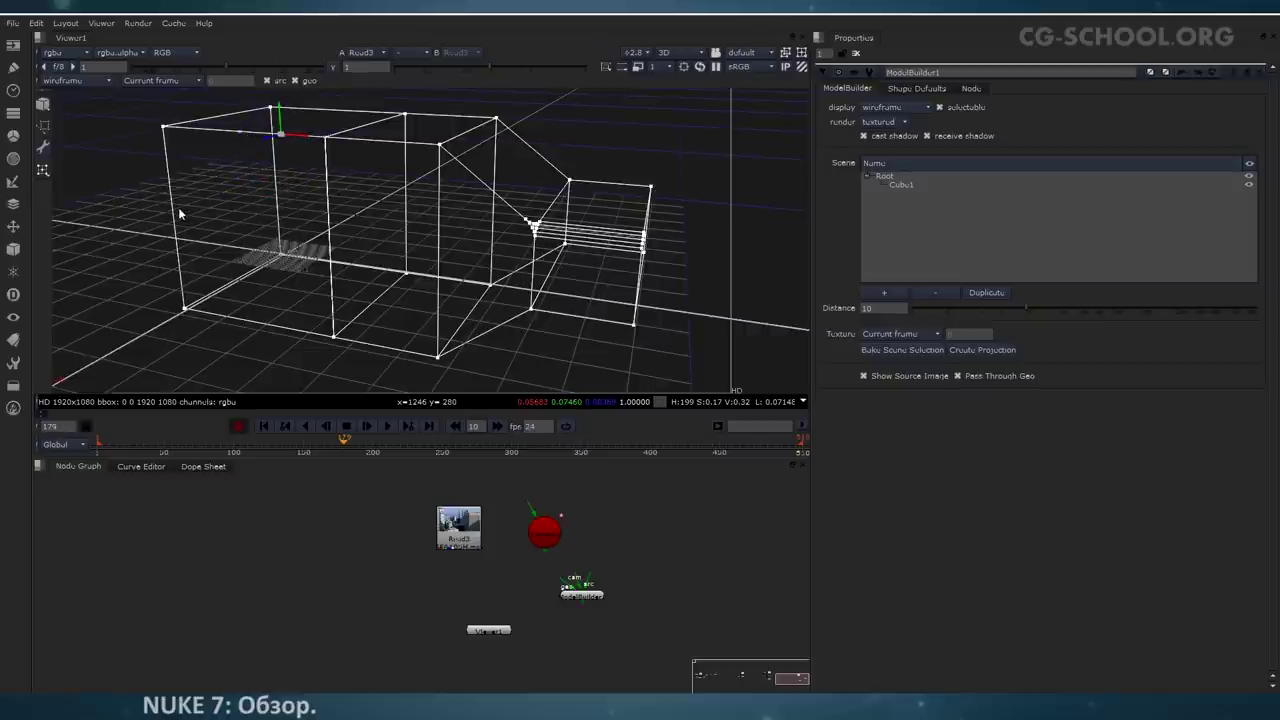
# Step: Carve a polygonal outline into the lower rear corner of the rear block's side face
pyautogui.rightClick(178, 208)
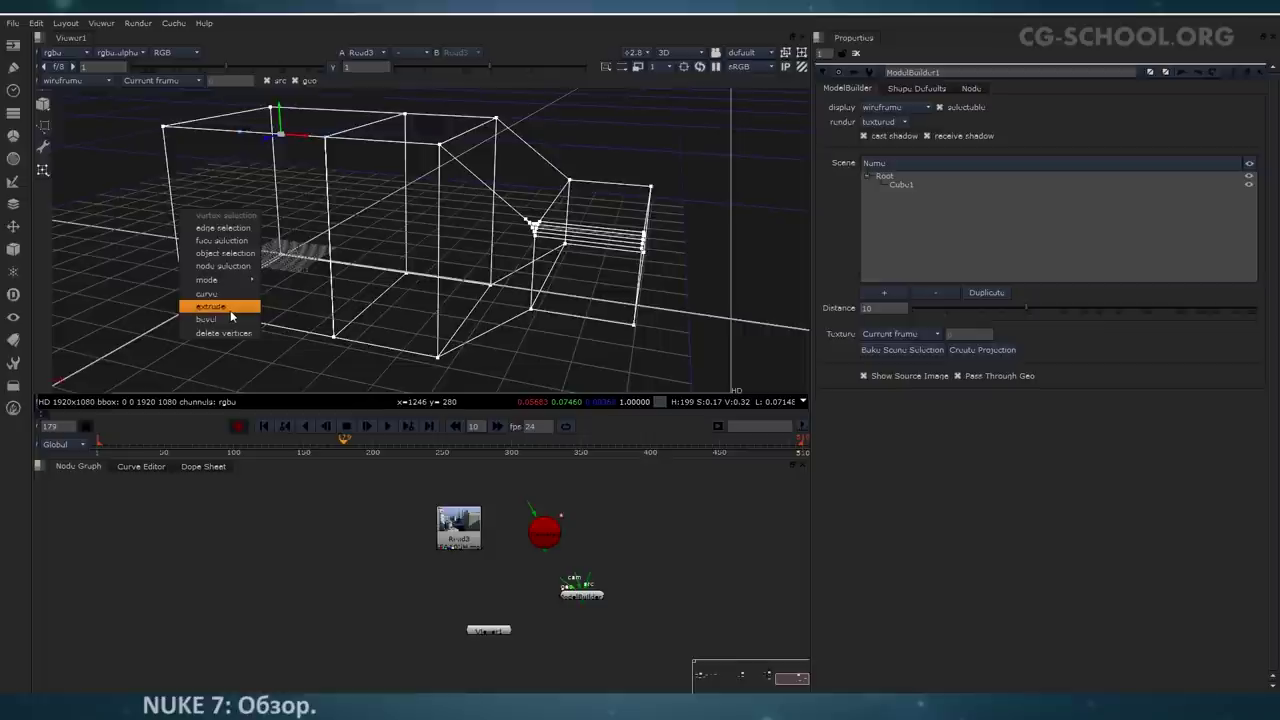
pyautogui.click(225, 297)
pyautogui.click(173, 214)
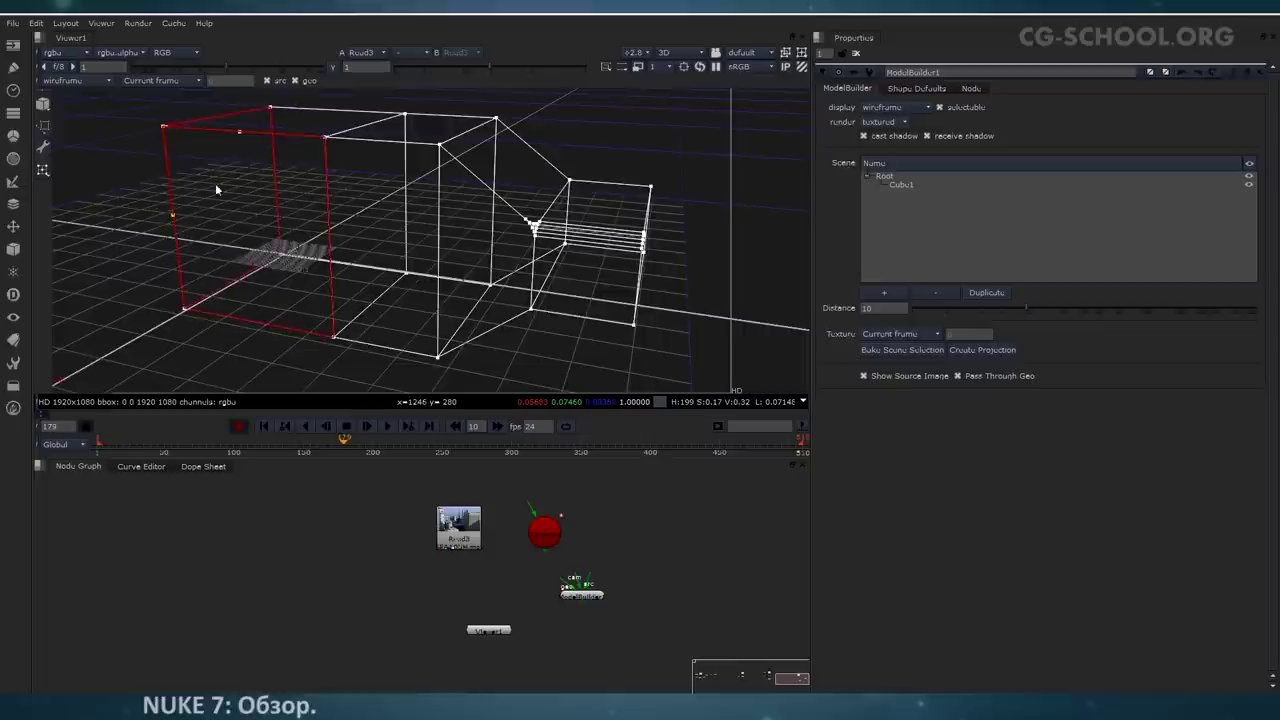
pyautogui.click(223, 313)
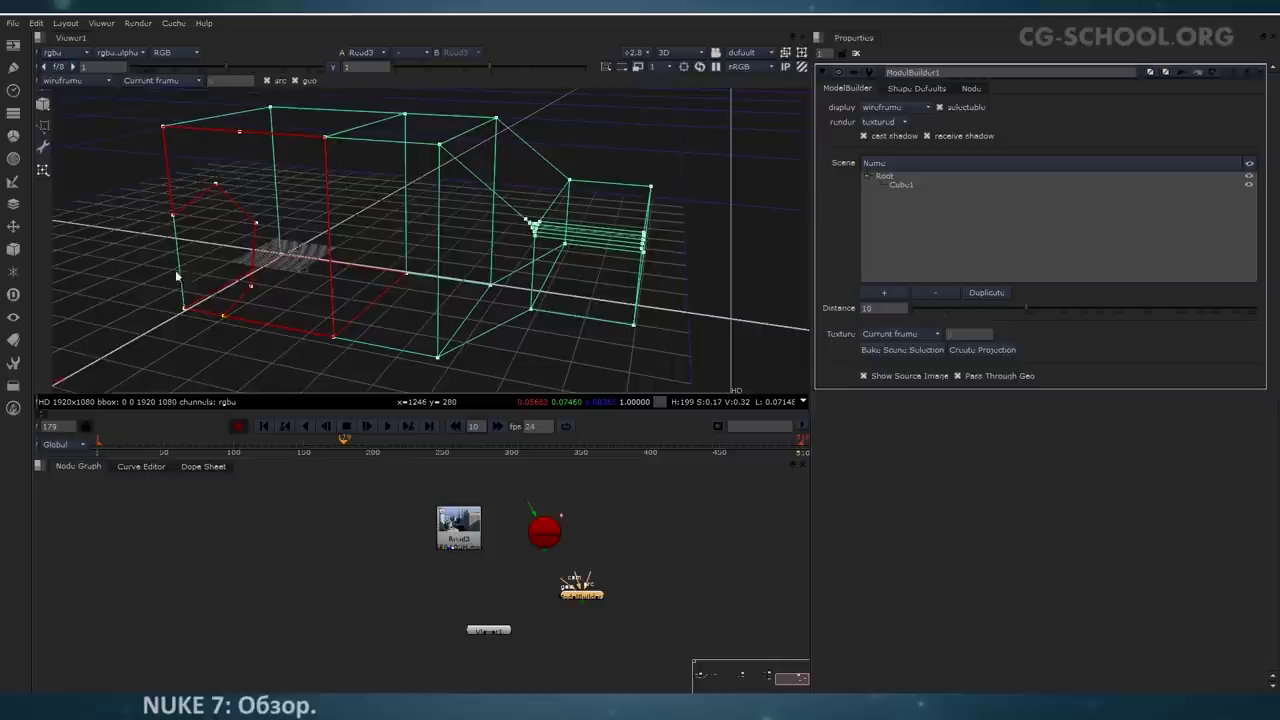
# Step: Switch to face selection, extrude the carved polygonal face outward from the body, and inspect the whole model
pyautogui.click(43, 172)
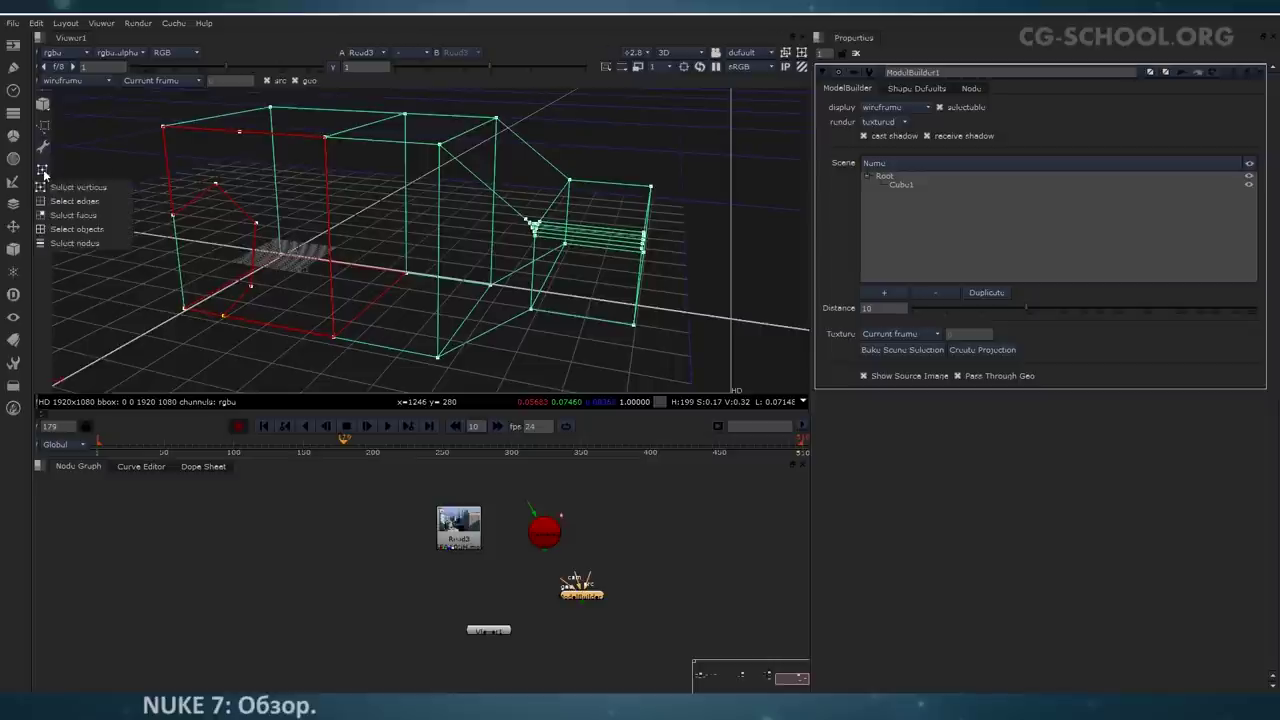
pyautogui.click(99, 217)
pyautogui.rightClick(216, 230)
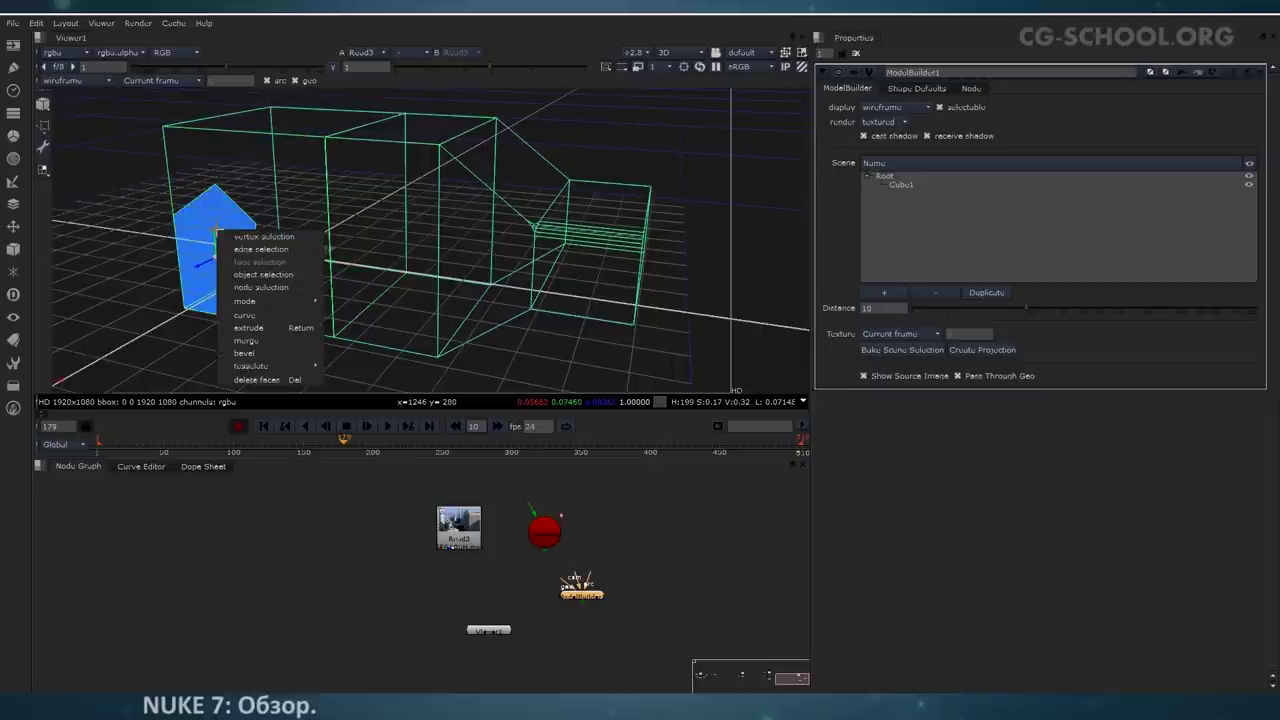
pyautogui.click(287, 328)
pyautogui.moveTo(200, 268); pyautogui.dragTo(163, 297)
pyautogui.keyDown('ctrl'); pyautogui.moveTo(311, 266); pyautogui.dragTo(367, 297); pyautogui.keyUp('ctrl')
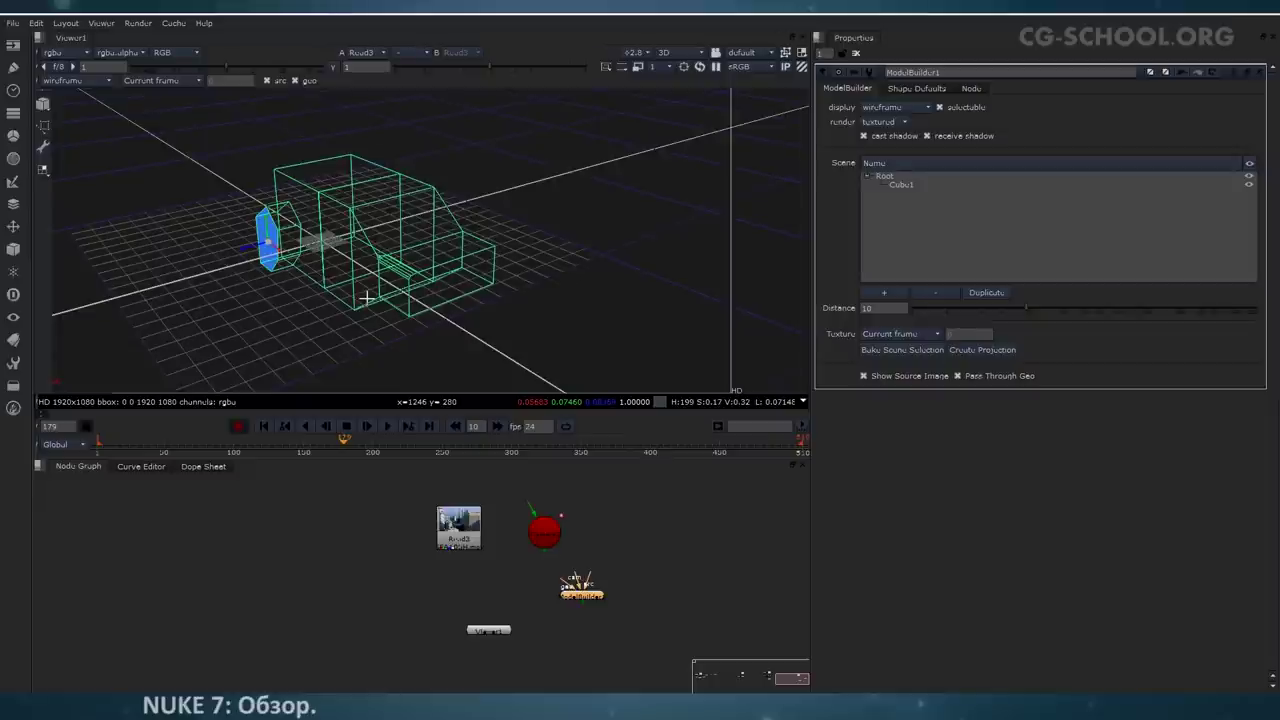
pyautogui.scroll(-6, 367, 297)
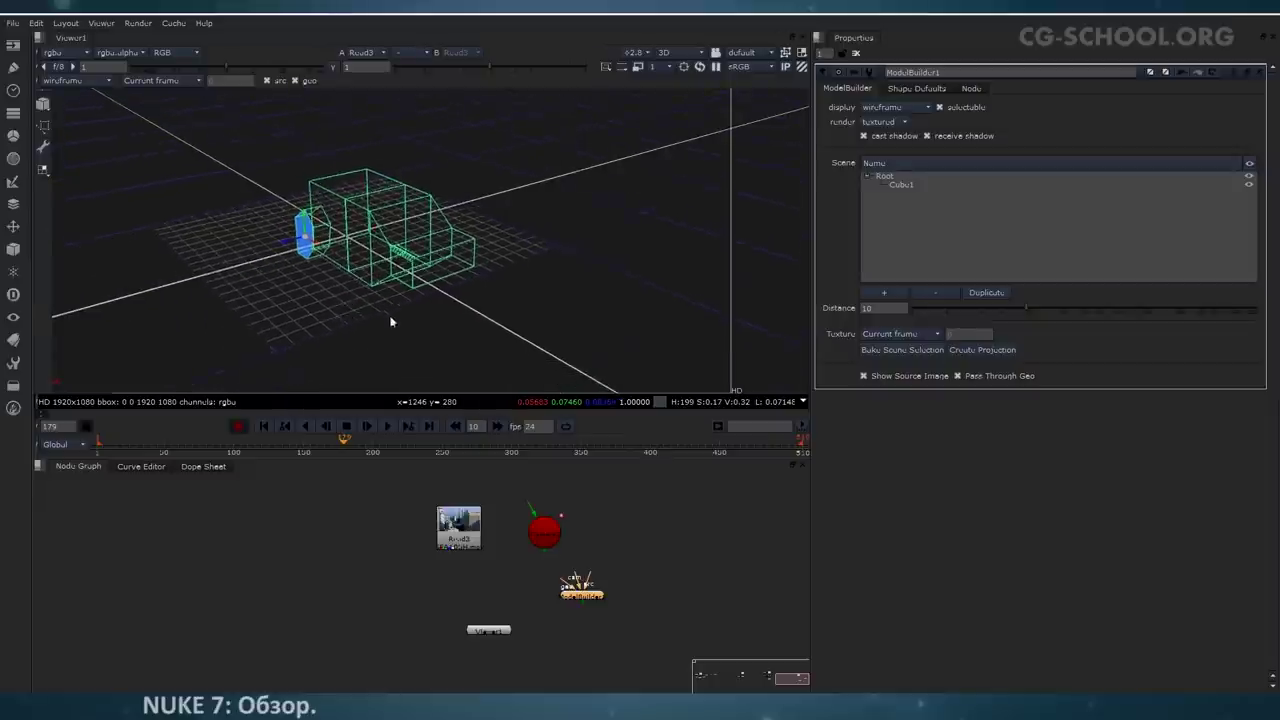
pyautogui.keyDown('alt'); pyautogui.moveTo(327, 298); pyautogui.dragTo(412, 316); pyautogui.keyUp('alt')
pyautogui.scroll(5, 421, 310)
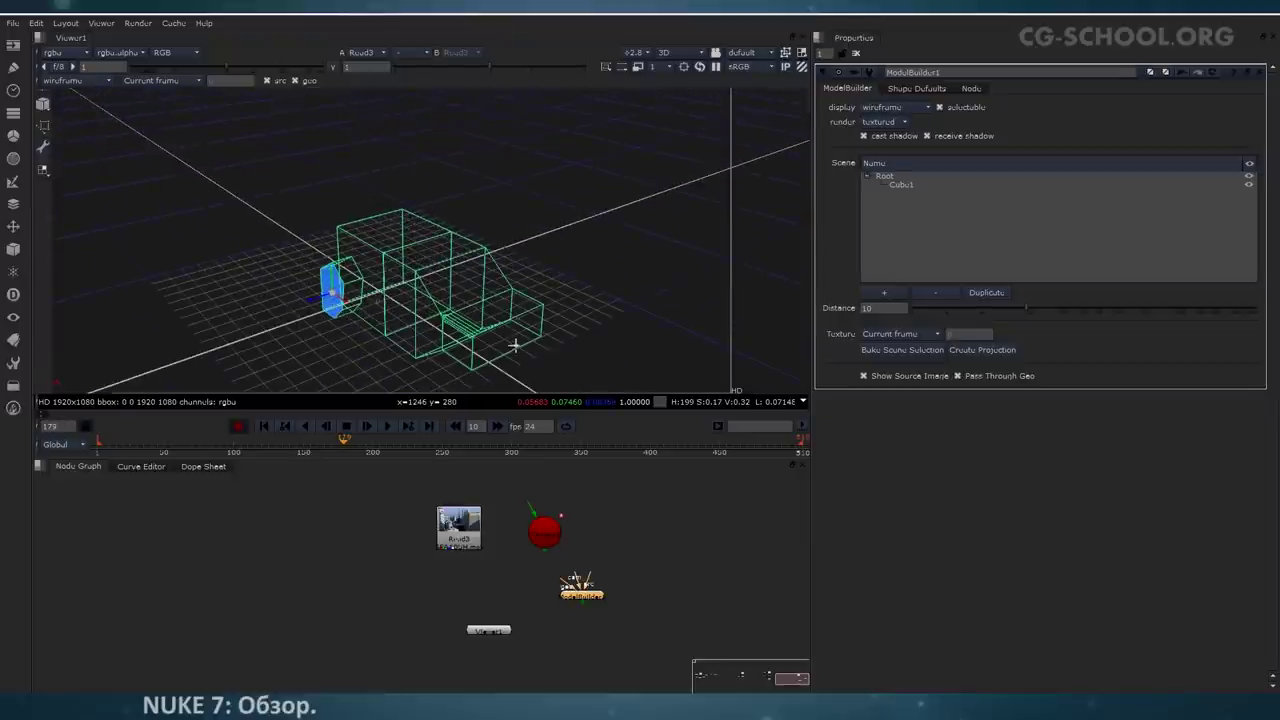
# Step: View the Read3 footage in the 2D viewer, examine the buildings, and return to the 3D view
pyautogui.click(472, 544)
pyautogui.press('1')
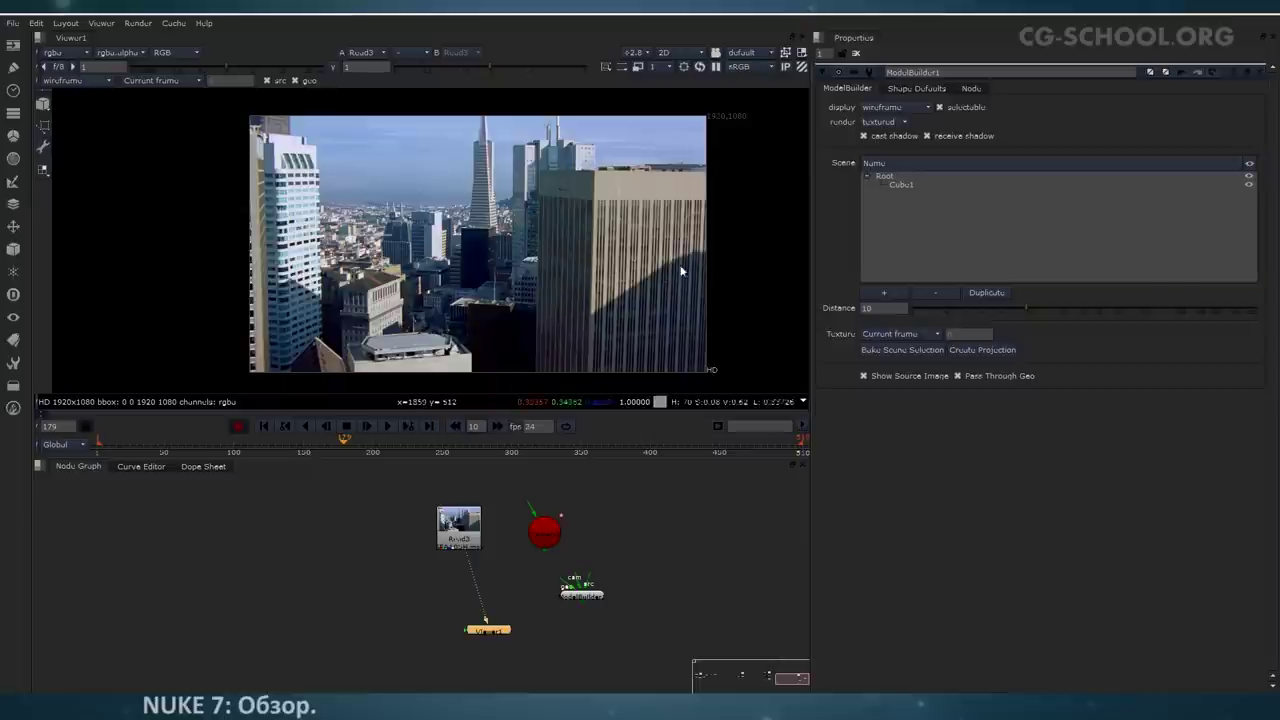
pyautogui.keyDown('alt'); pyautogui.moveTo(683, 271); pyautogui.dragTo(494, 255); pyautogui.keyUp('alt')
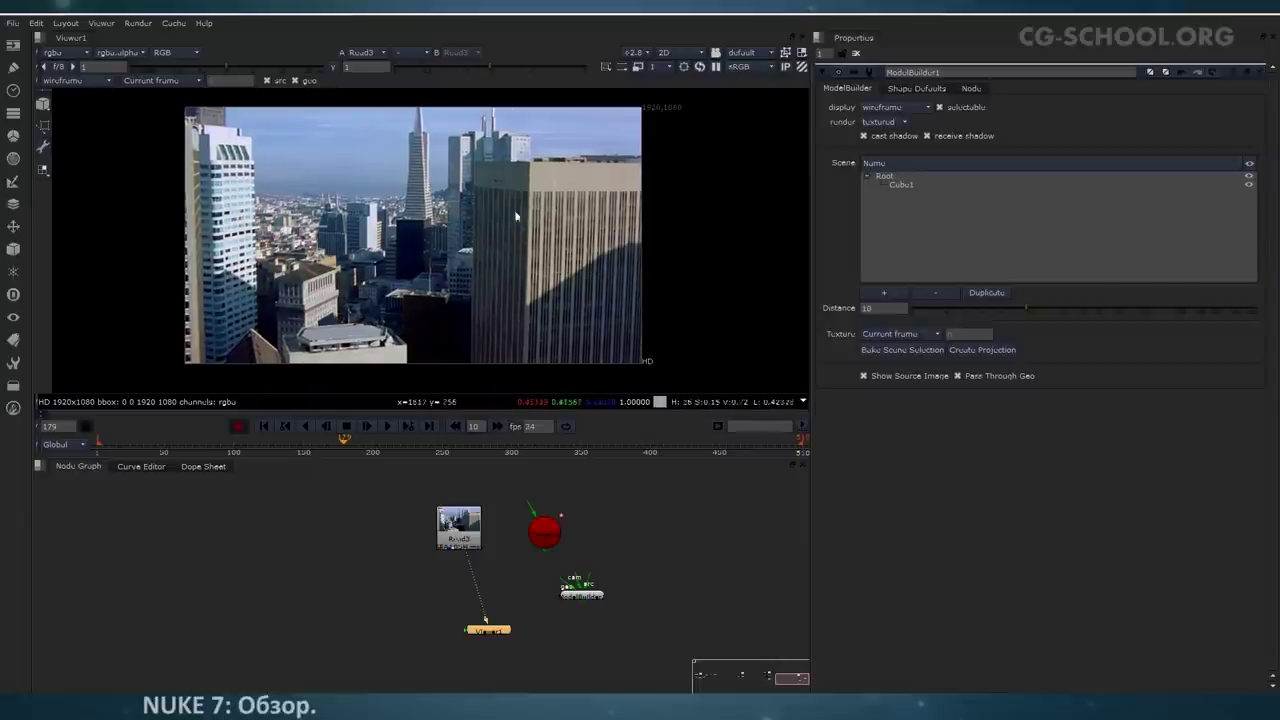
pyautogui.scroll(3, 560, 182)
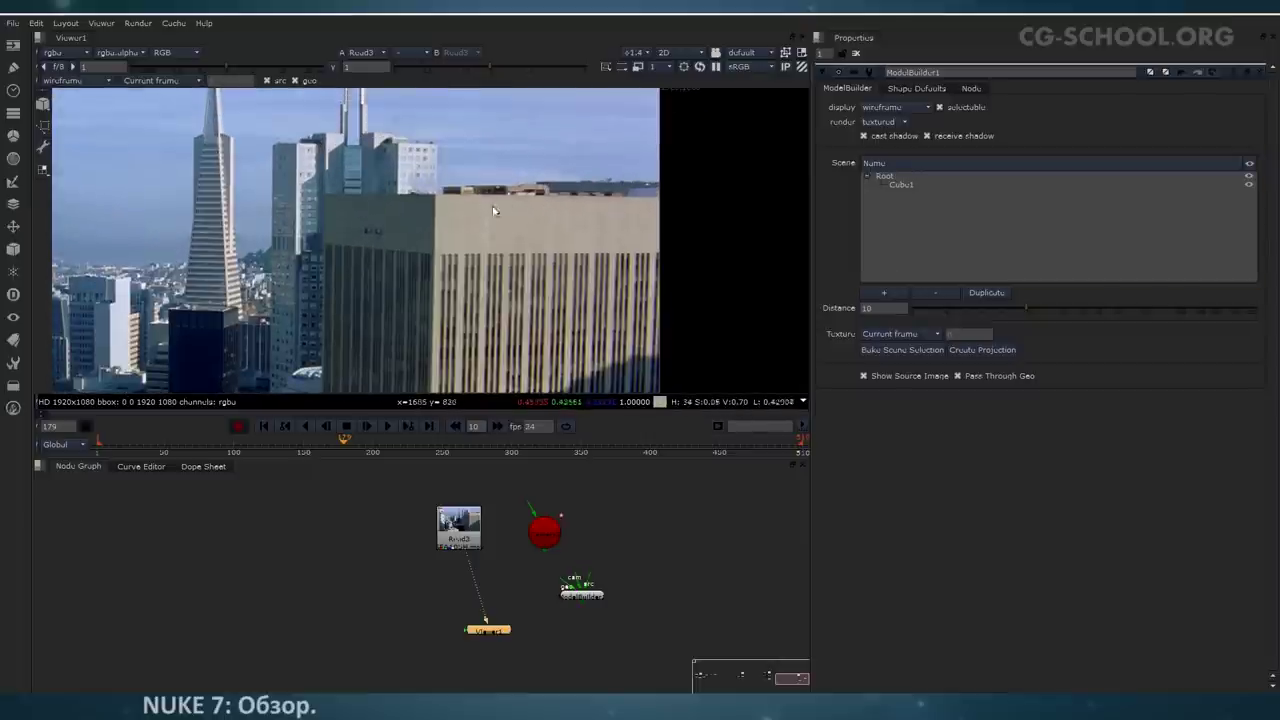
pyautogui.scroll(-3, 425, 276)
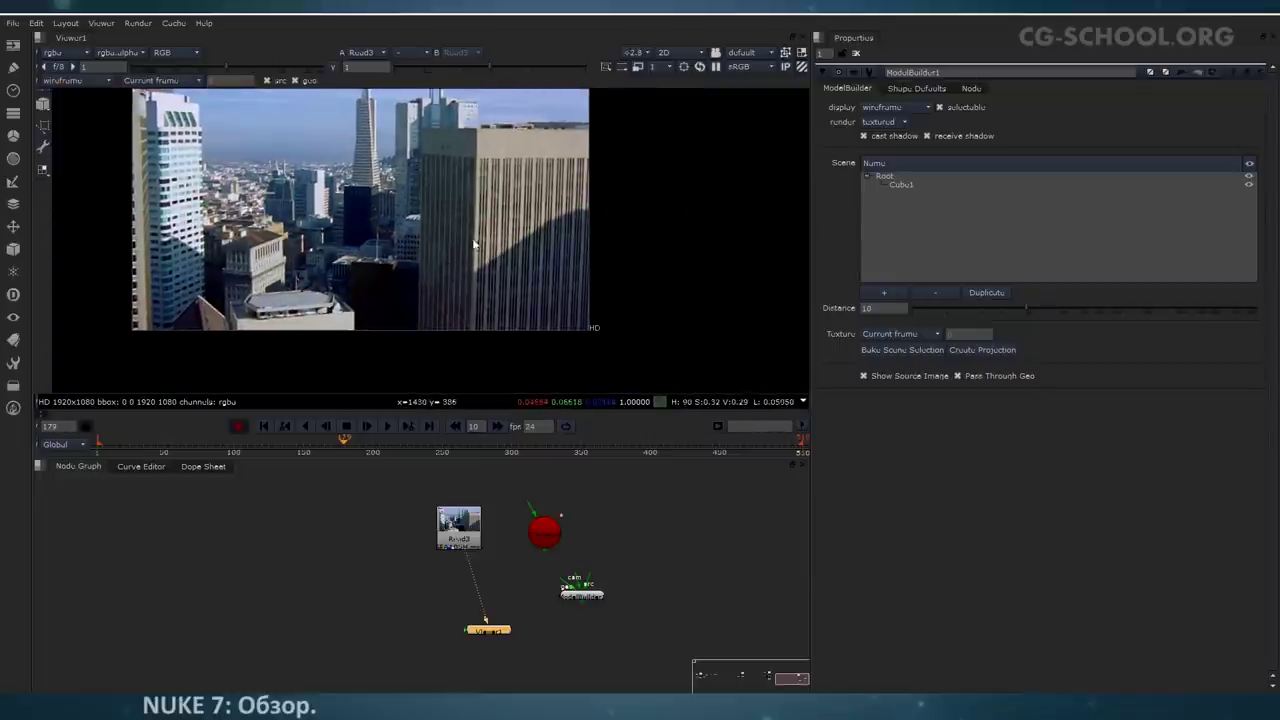
pyautogui.press('Tab')
pyautogui.keyDown('ctrl'); pyautogui.moveTo(443, 212); pyautogui.dragTo(438, 245); pyautogui.keyUp('ctrl')
pyautogui.press('Tab')
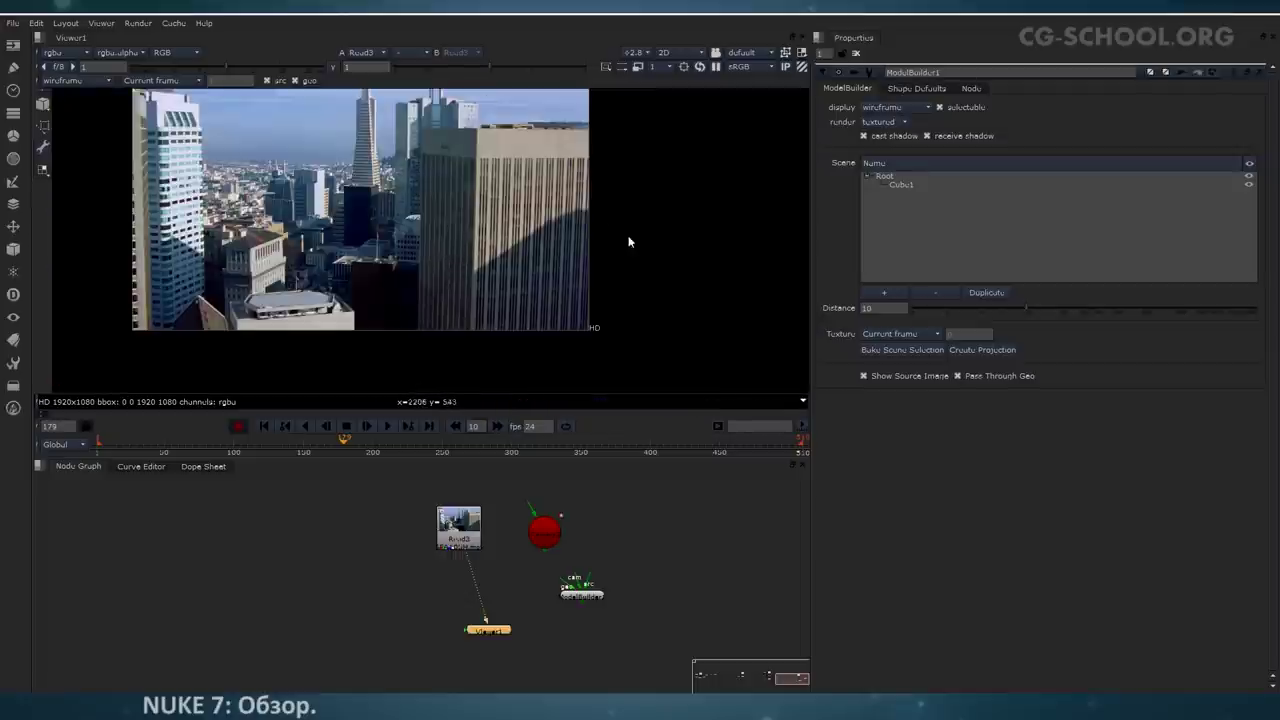
pyautogui.press('Tab')
pyautogui.keyDown('ctrl'); pyautogui.moveTo(476, 232); pyautogui.dragTo(479, 279); pyautogui.keyUp('ctrl')
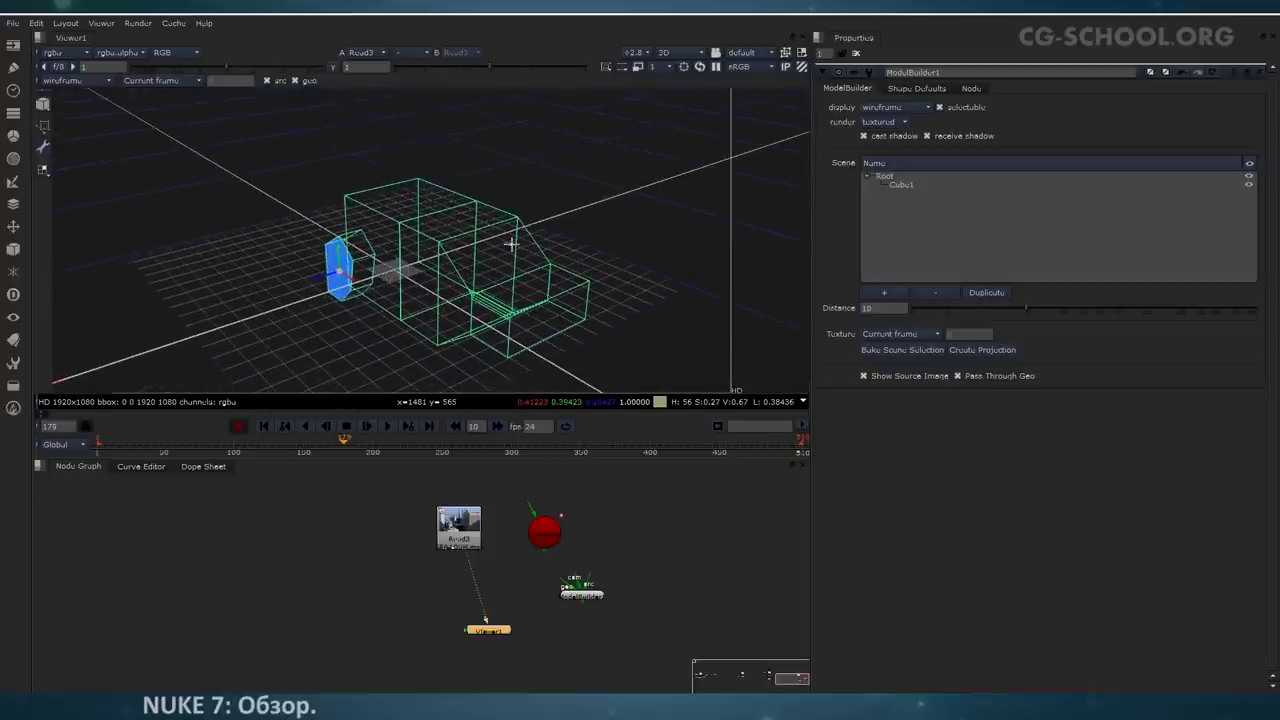
# Step: Delete the ModelBuilder node containing the car-like model from the node graph
pyautogui.click(560, 594)
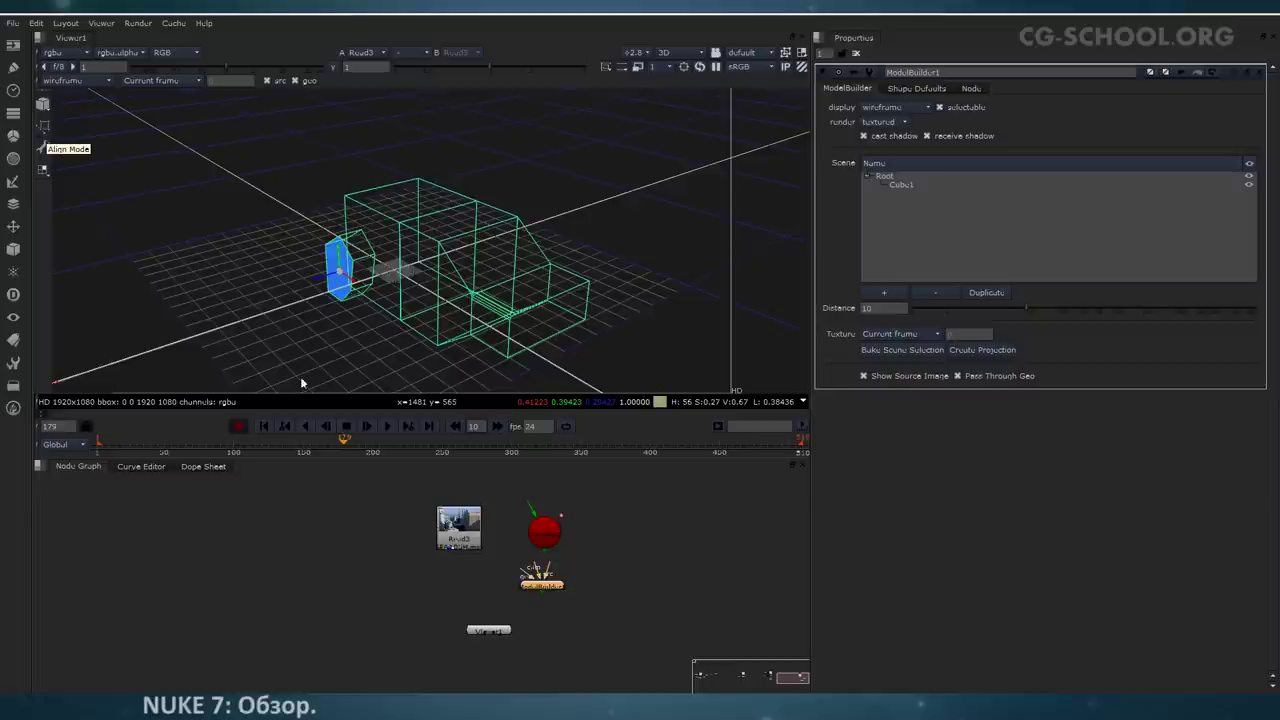
pyautogui.moveTo(533, 588); pyautogui.dragTo(543, 596)
pyautogui.press('Delete')
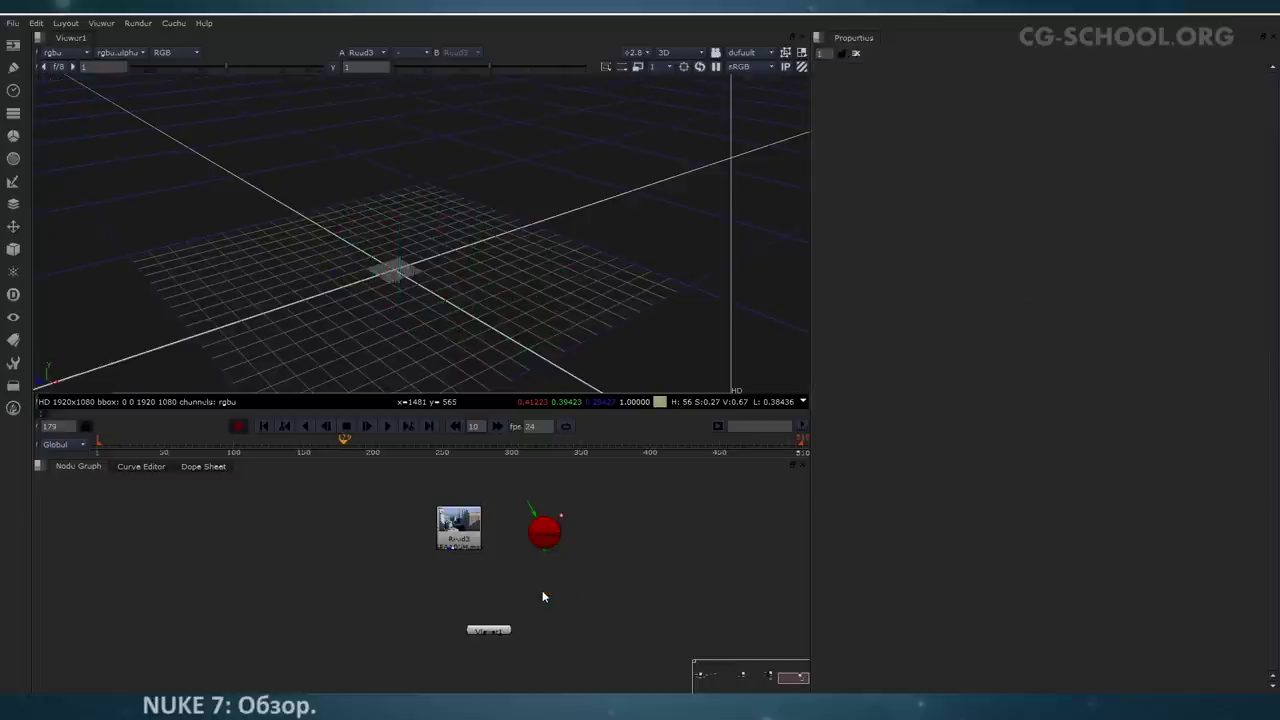
# Step: Add a new ModelBuilder node below the Read3 footage node
pyautogui.press('Tab')
pyautogui.write('m')
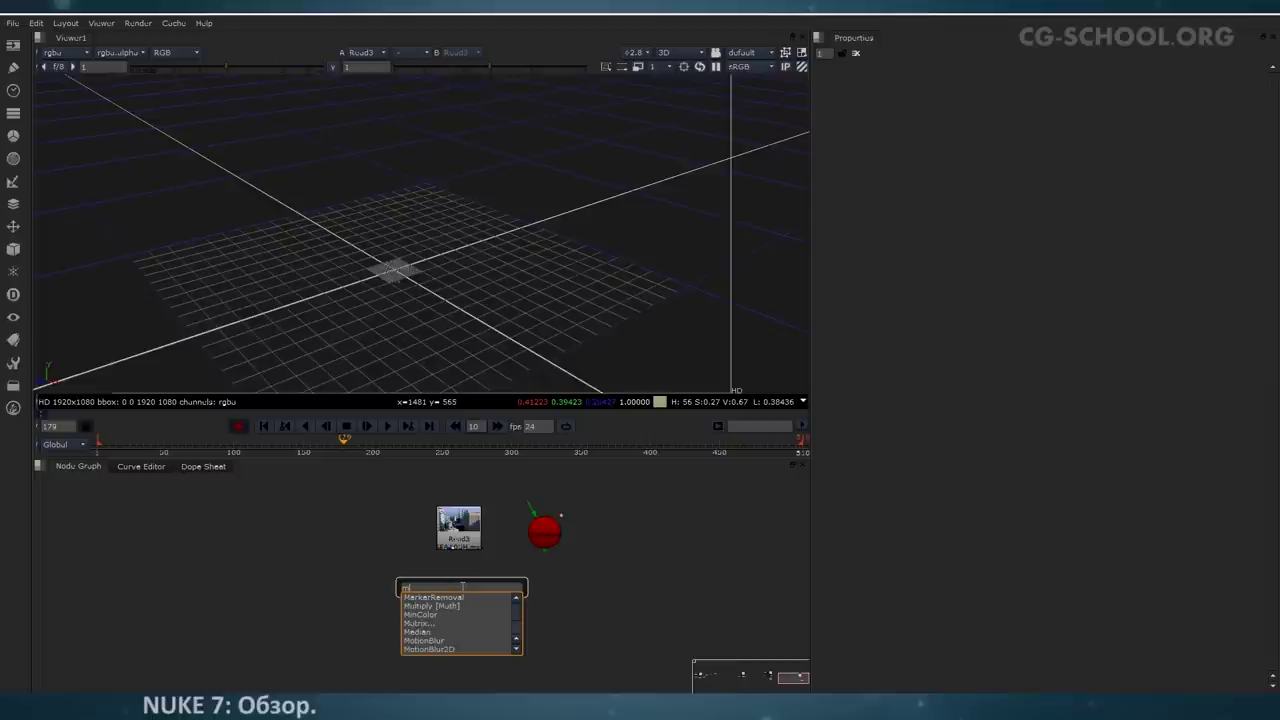
pyautogui.write('do')
pyautogui.press('BackSpace')
pyautogui.press('BackSpace')
pyautogui.write('od')
pyautogui.press('Return')
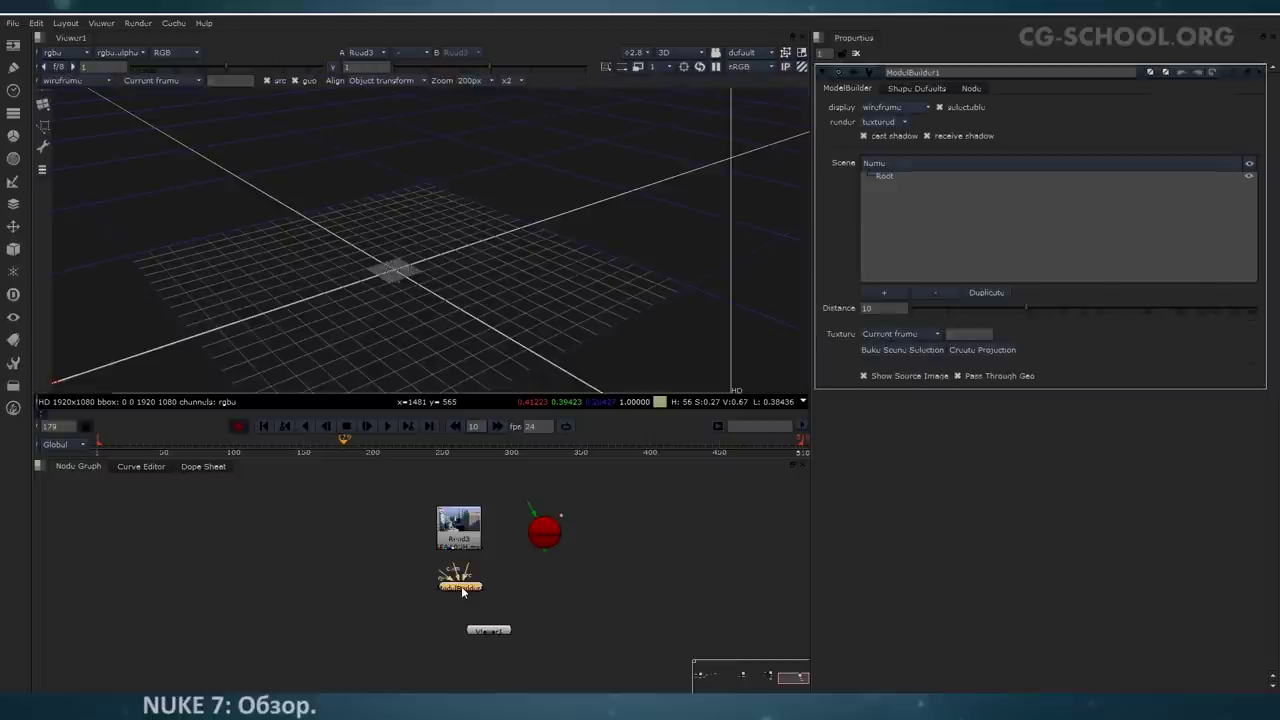
# Step: Connect ModelBuilder's src input to Read3 and its cam input to Camera2, view its output, and move the camera node aside
pyautogui.scroll(4, 500, 588)
pyautogui.moveTo(475, 591); pyautogui.dragTo(494, 608)
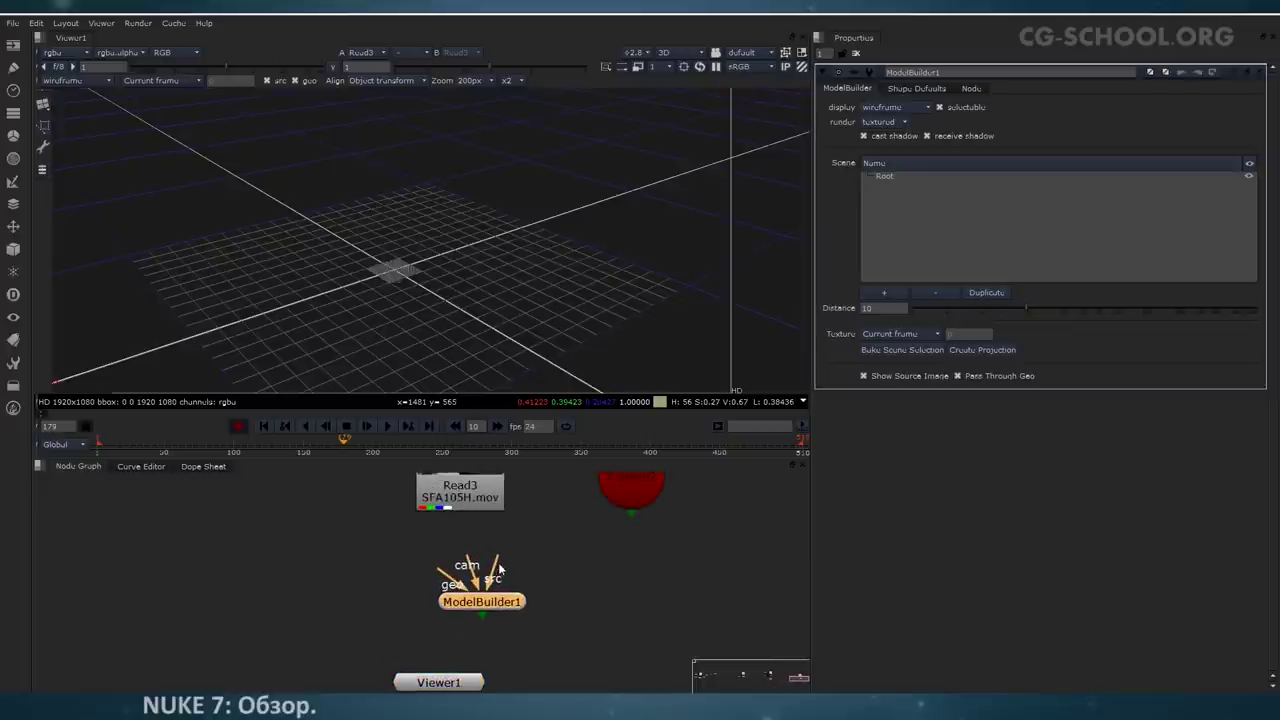
pyautogui.moveTo(494, 563); pyautogui.dragTo(482, 500)
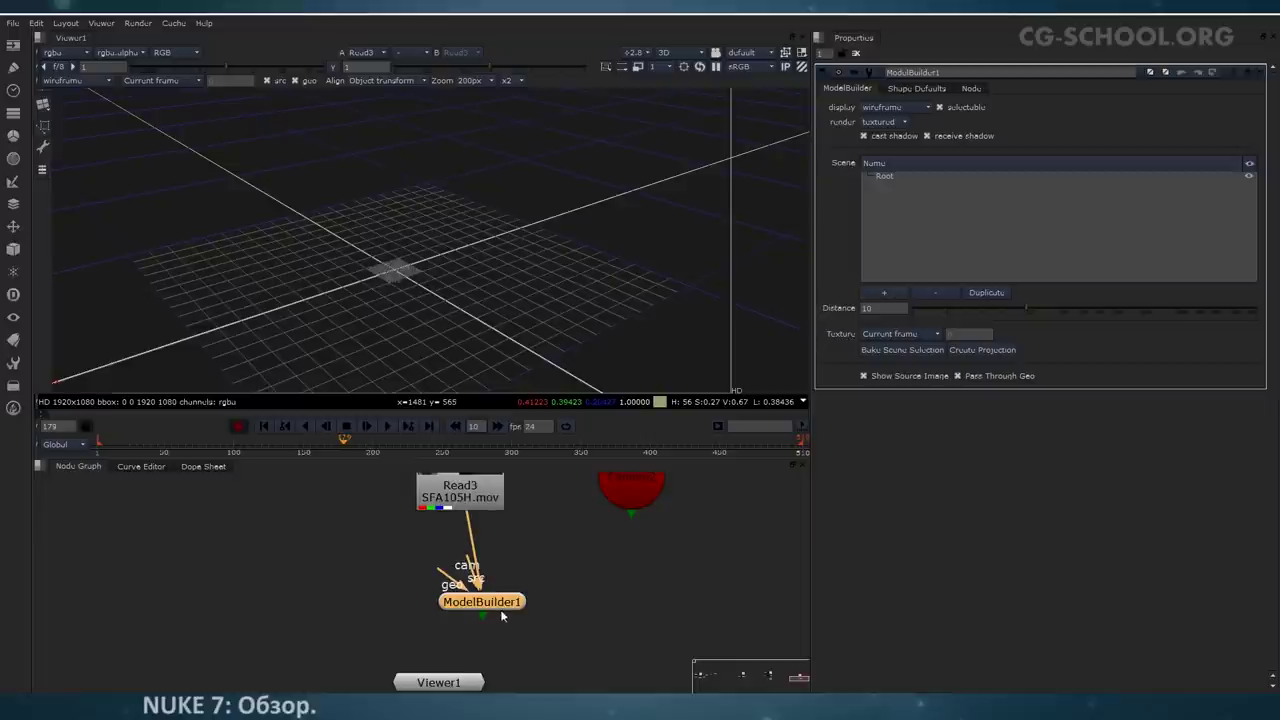
pyautogui.scroll(-2, 497, 537)
pyautogui.moveTo(462, 571); pyautogui.dragTo(600, 512)
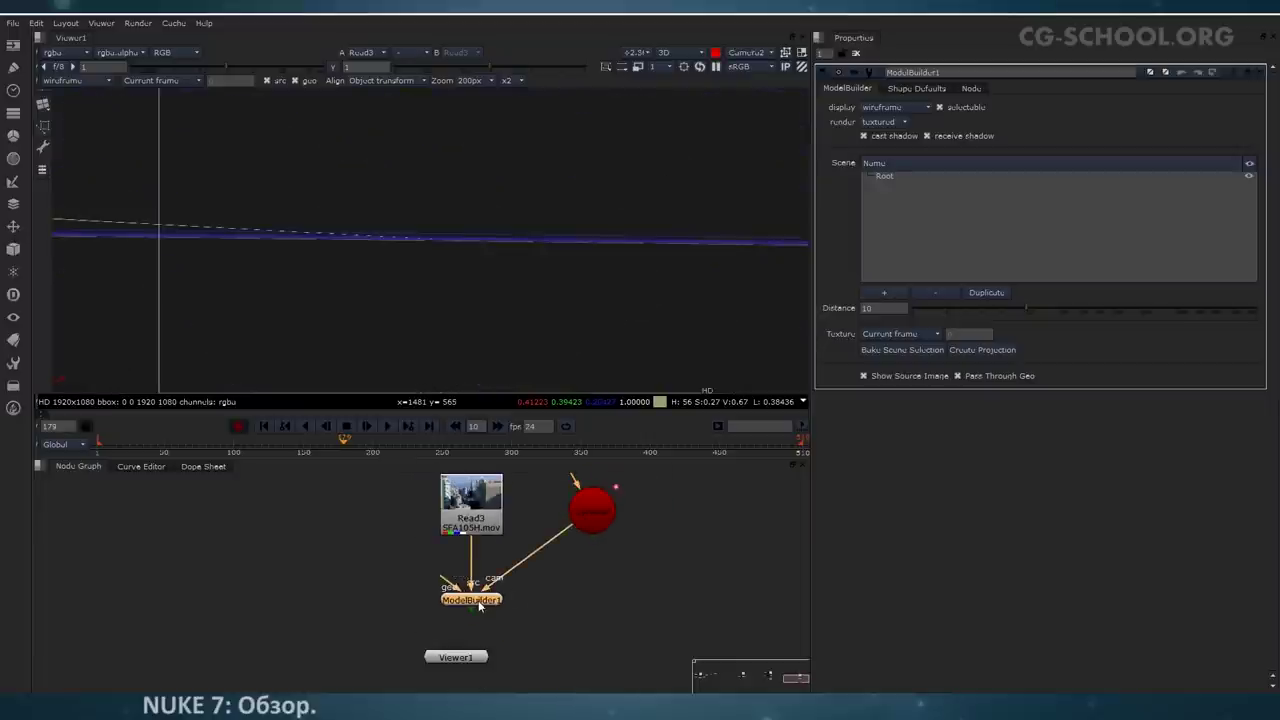
pyautogui.press('1')
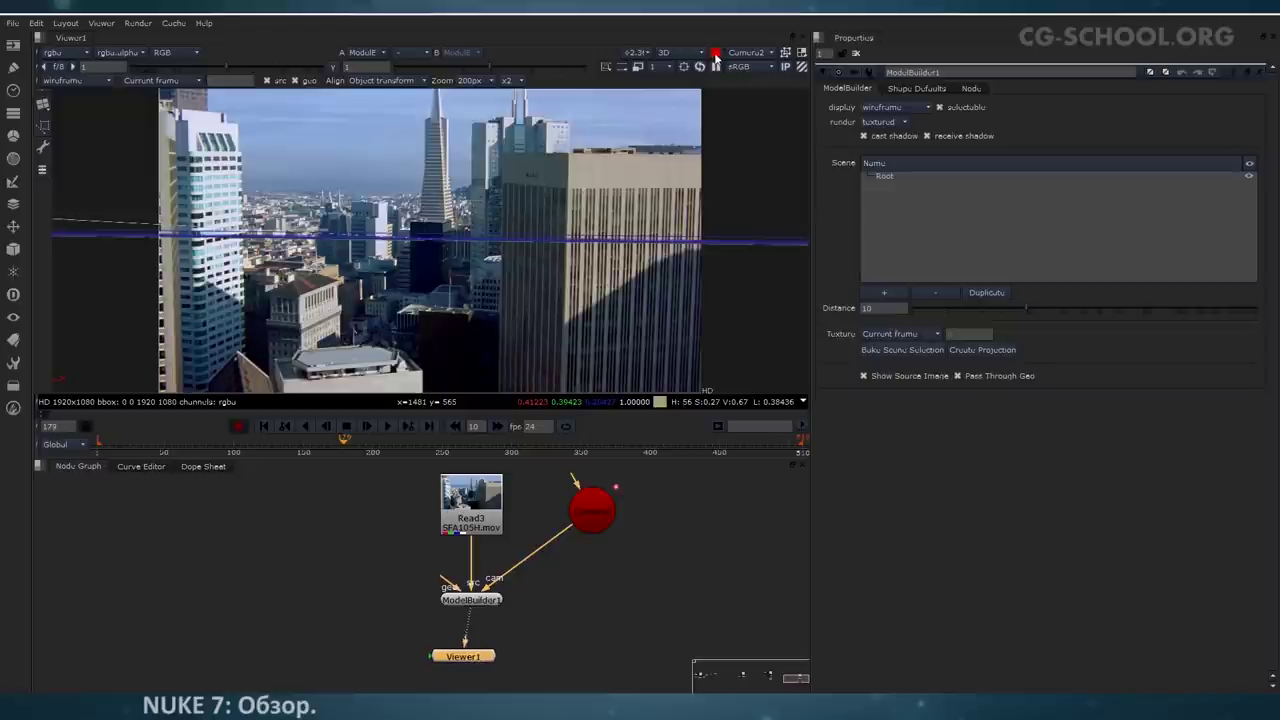
pyautogui.moveTo(595, 509); pyautogui.dragTo(630, 587)
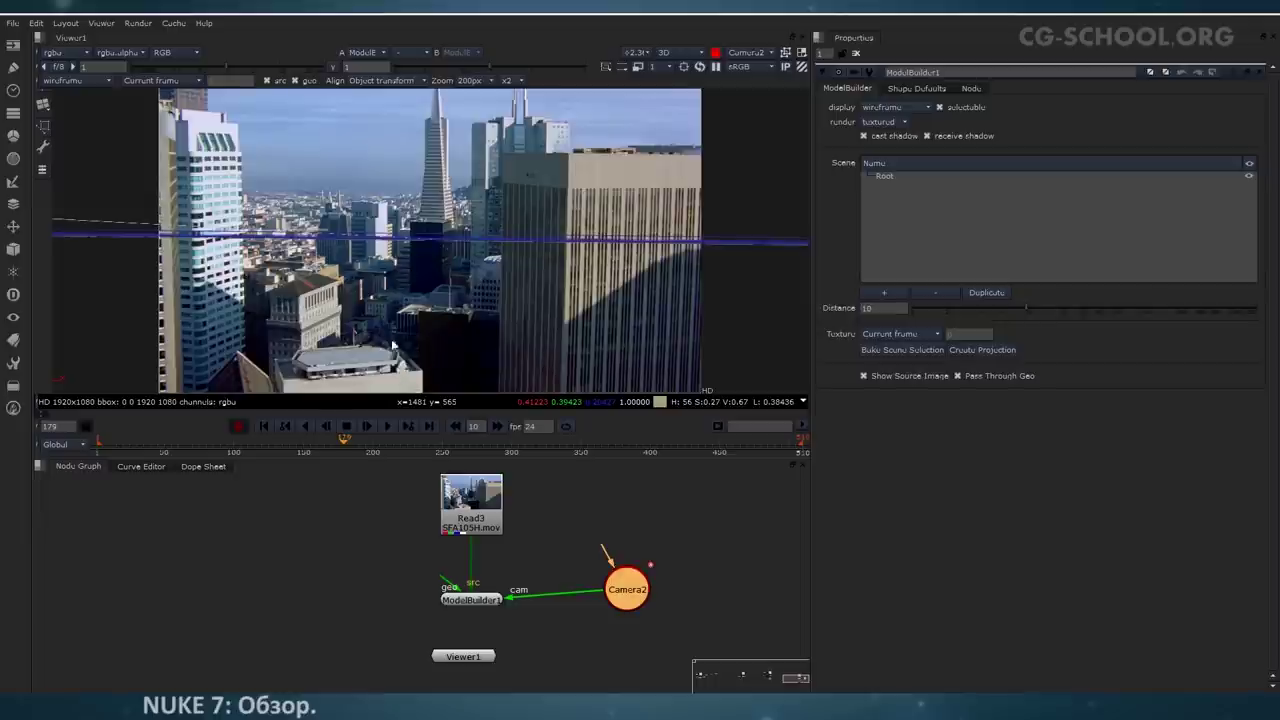
# Step: Place a point on the near roof corner of the large beige building at frame 179 and check its alignment
pyautogui.click(43, 106)
pyautogui.click(78, 129)
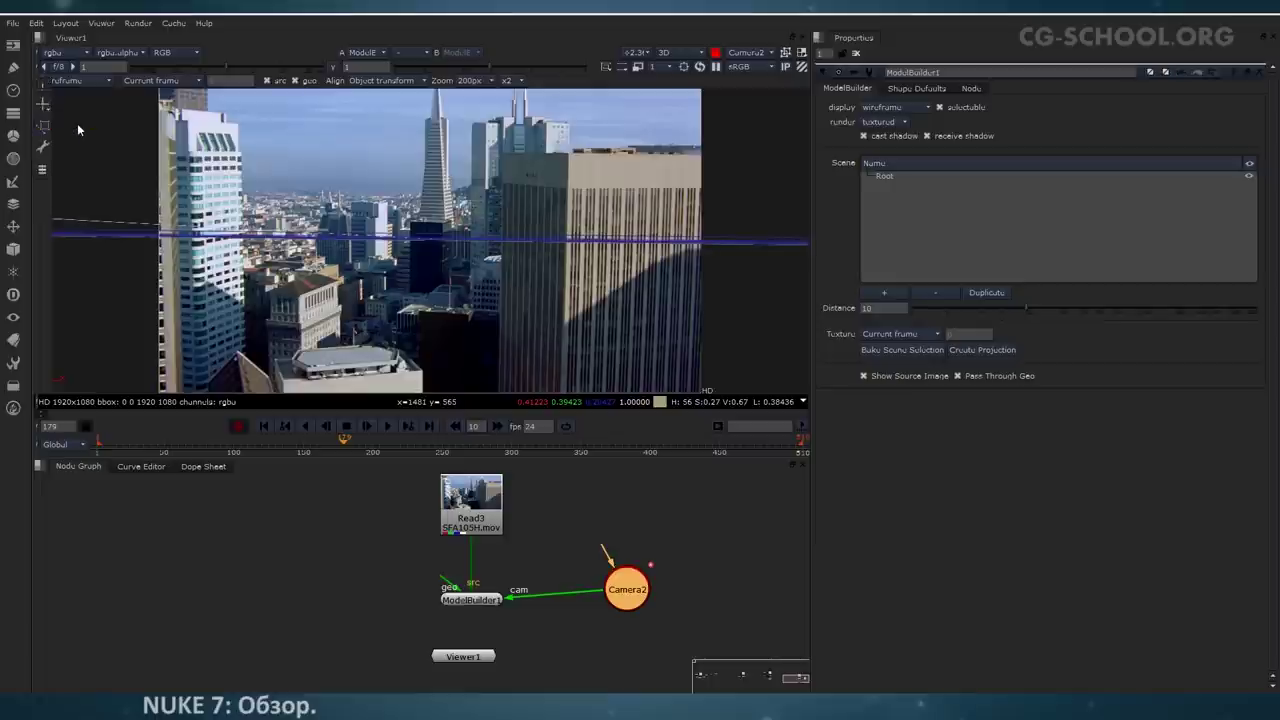
pyautogui.moveTo(593, 178); pyautogui.dragTo(561, 209, button='middle')
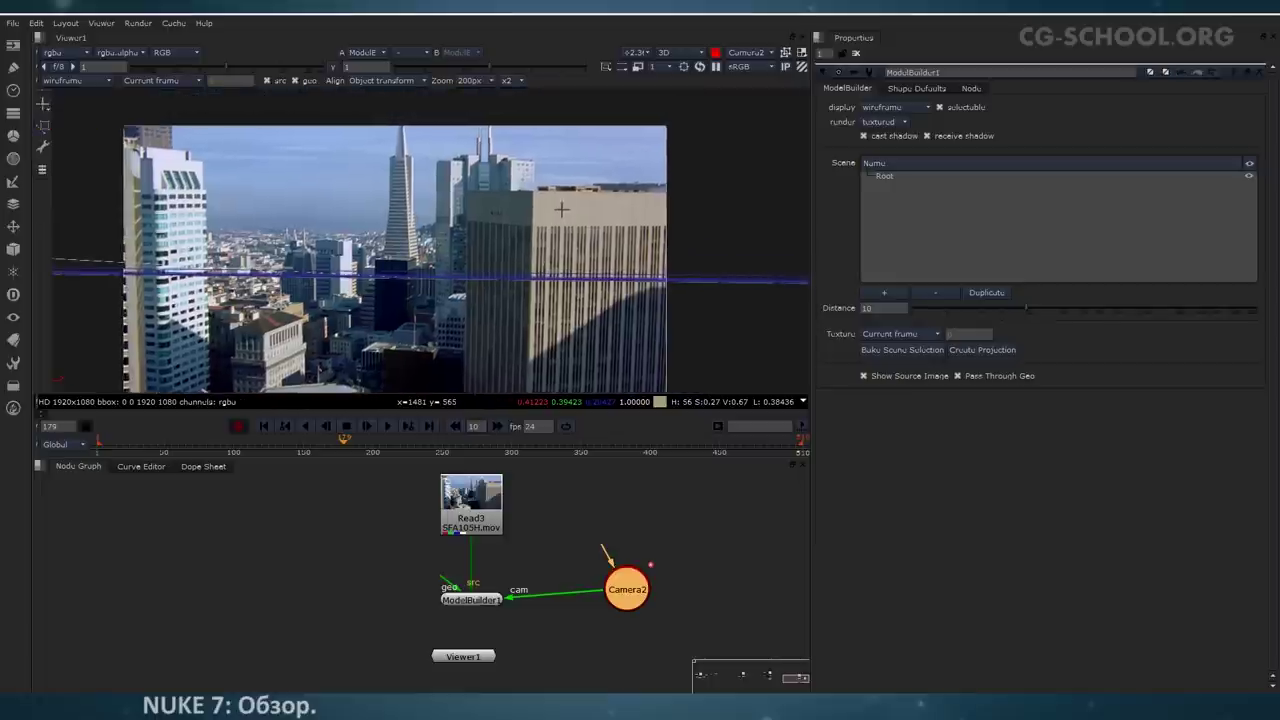
pyautogui.scroll(4, 560, 204)
pyautogui.scroll(5, 494, 205)
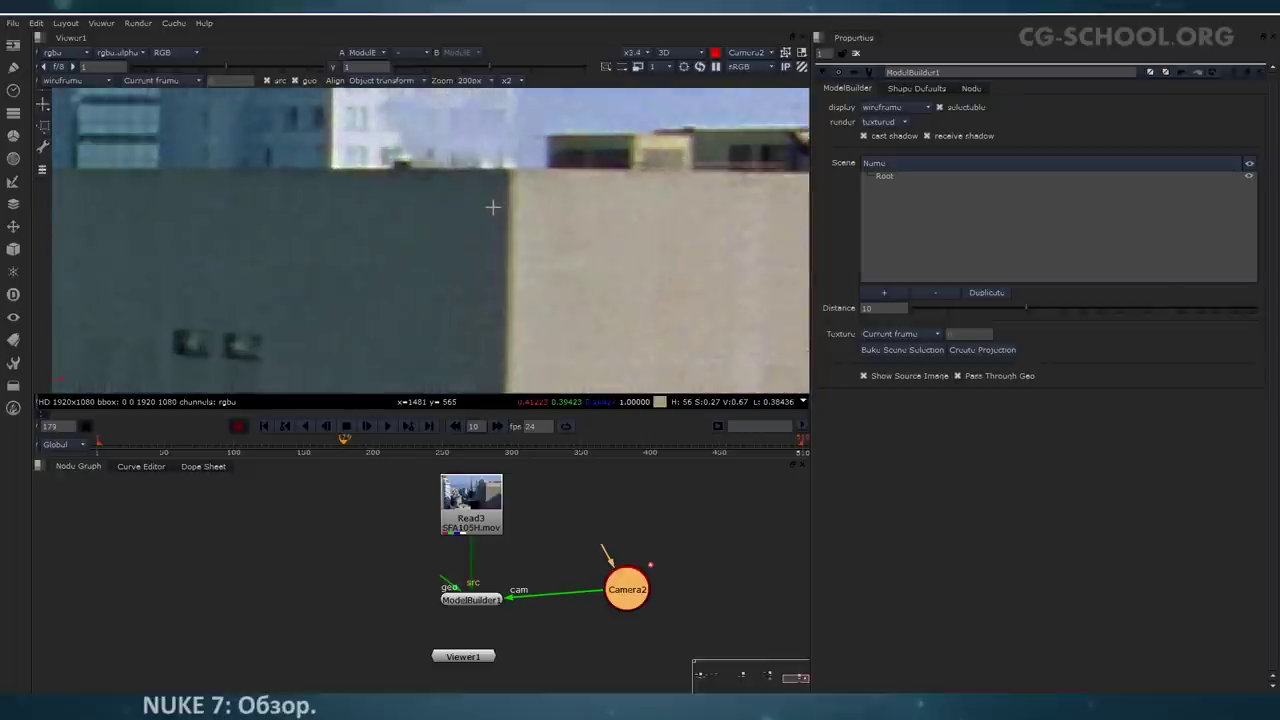
pyautogui.click(514, 167)
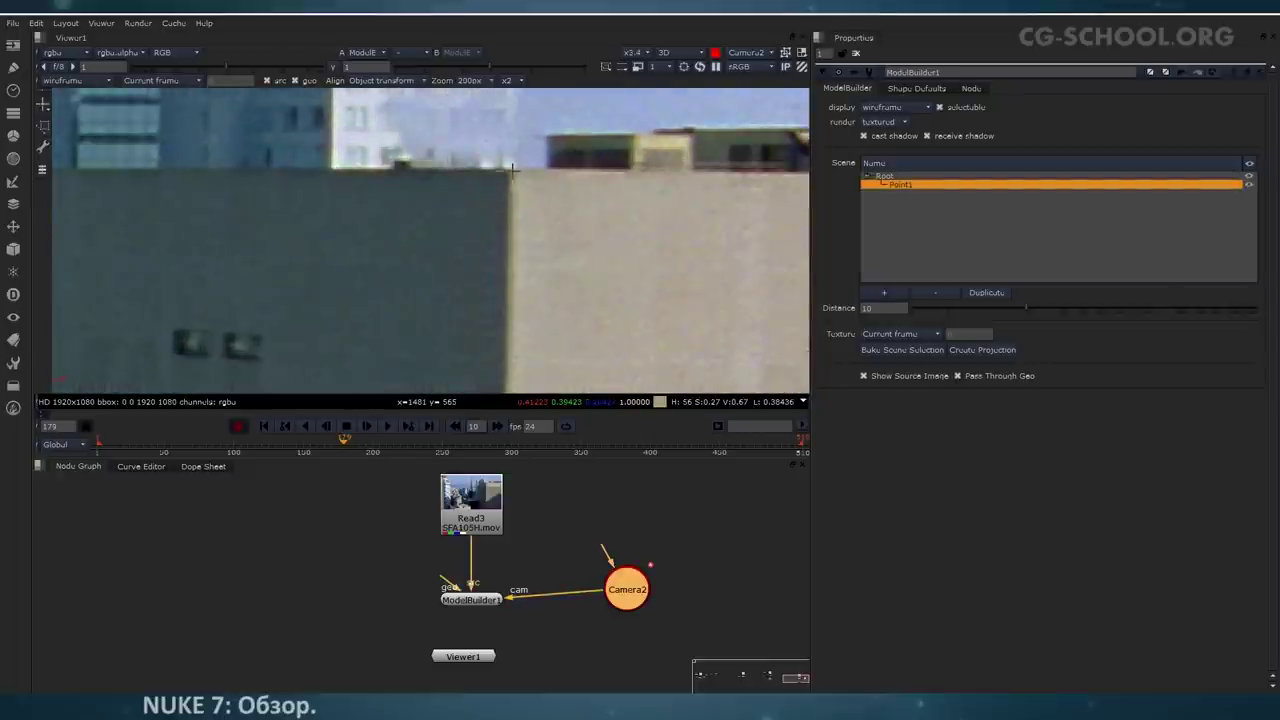
pyautogui.click(514, 172)
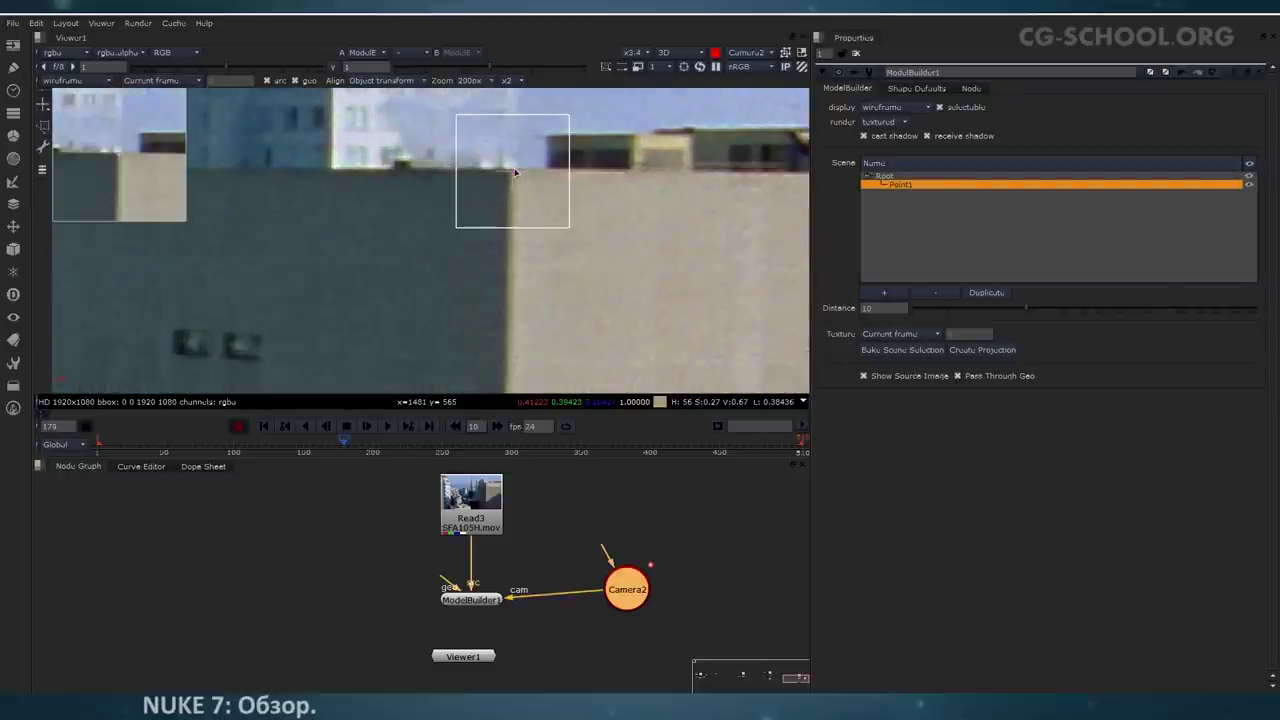
pyautogui.moveTo(390, 256); pyautogui.dragTo(435, 267, button='middle')
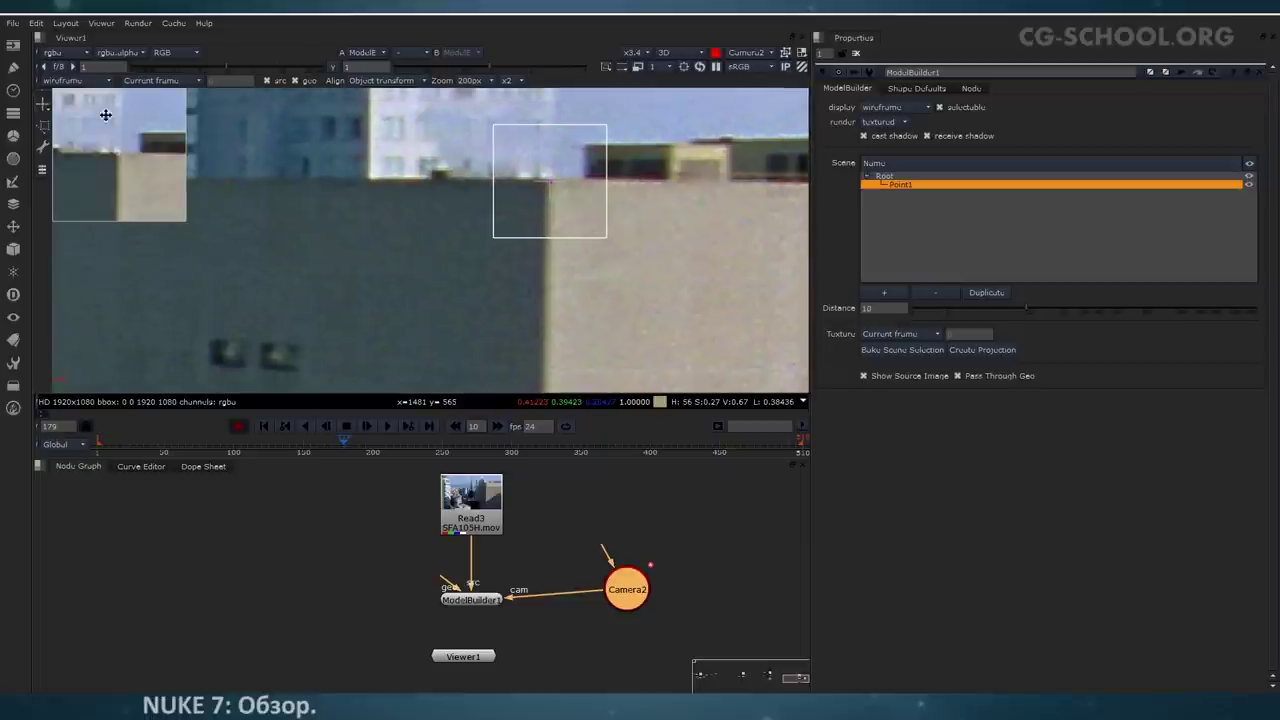
pyautogui.moveTo(291, 234); pyautogui.dragTo(334, 256, button='middle')
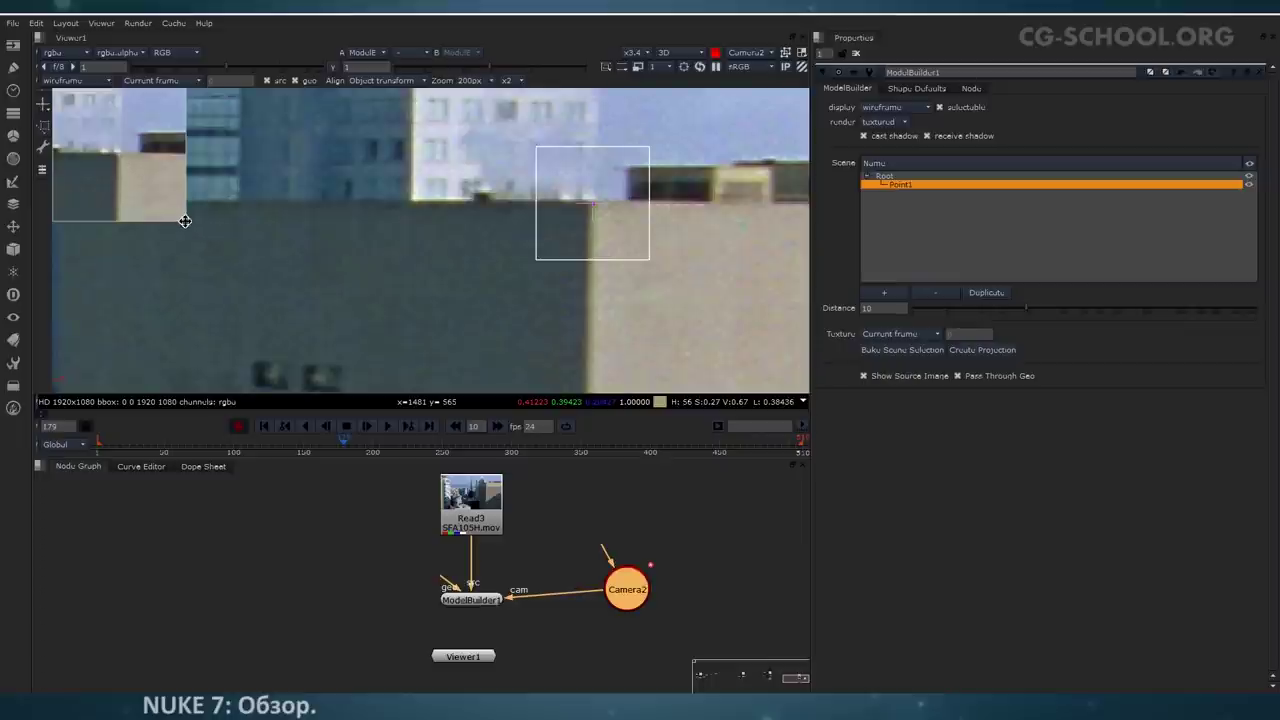
pyautogui.scroll(-6, 545, 270)
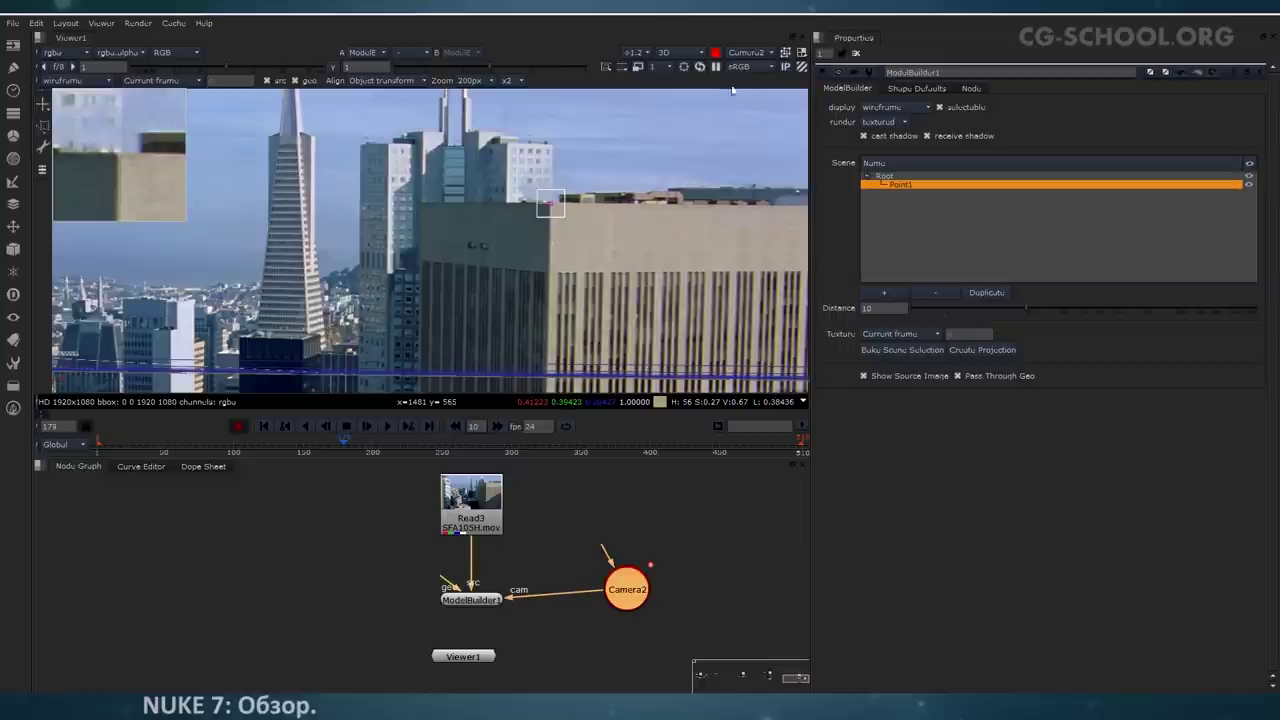
# Step: Unlock the 3D view from Camera2, inspect the scene from outside, and delete the point from the ModelBuilder scene
pyautogui.click(715, 52)
pyautogui.keyDown('ctrl'); pyautogui.moveTo(590, 292); pyautogui.dragTo(453, 334); pyautogui.keyUp('ctrl')
pyautogui.scroll(-10, 468, 312)
pyautogui.scroll(-4, 463, 300)
pyautogui.keyDown('ctrl'); pyautogui.moveTo(429, 277); pyautogui.dragTo(446, 324); pyautogui.keyUp('ctrl')
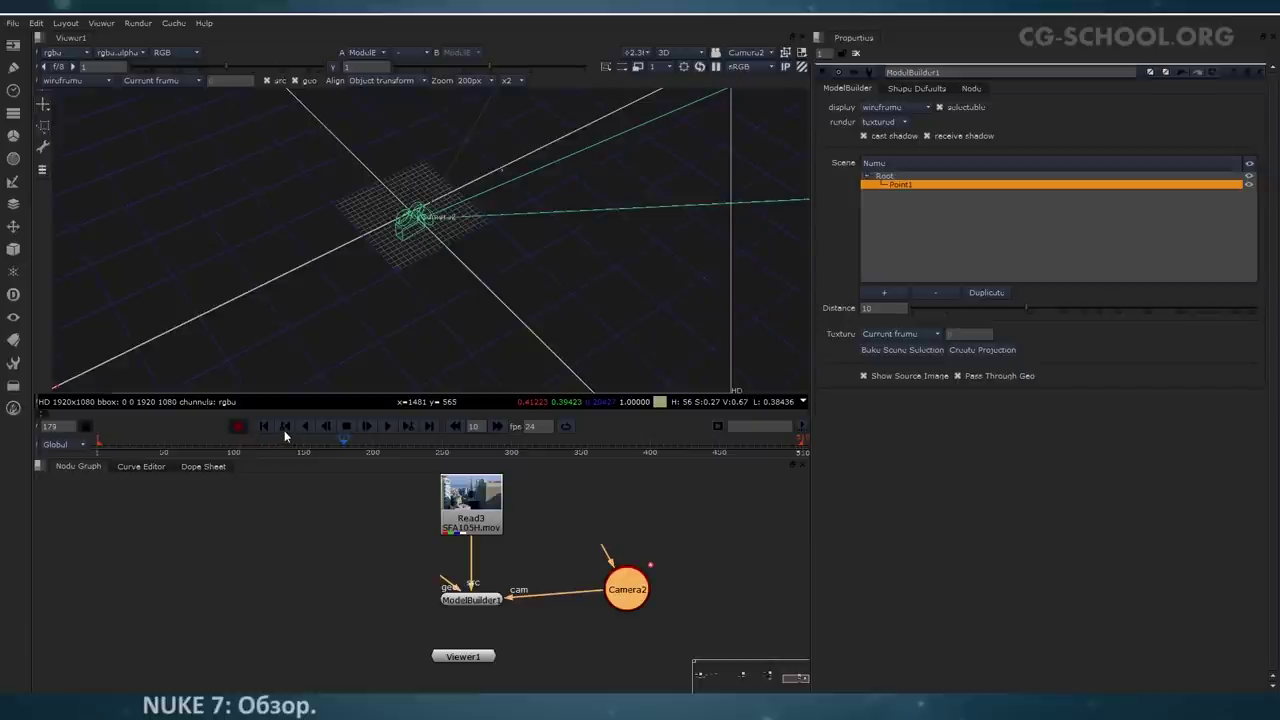
pyautogui.click(940, 290)
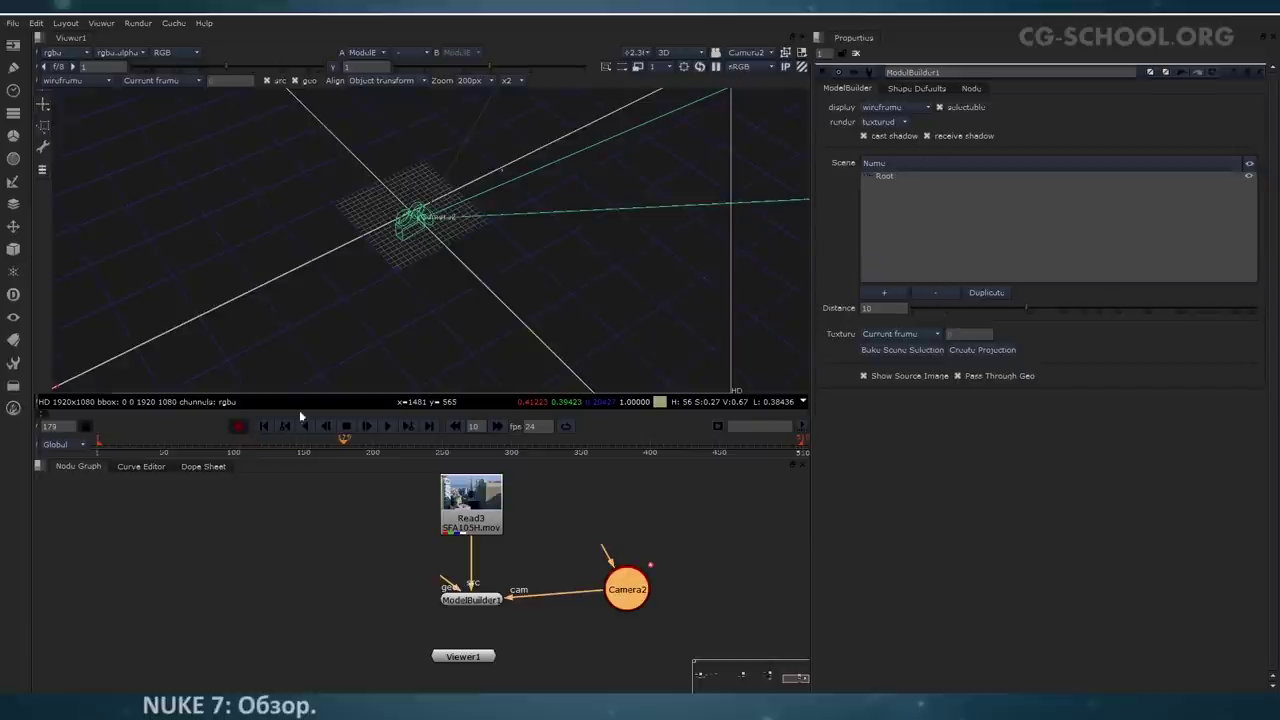
# Step: Scrub to frame 463 to check the camera's movement and set the ModelBuilder distance to 20
pyautogui.moveTo(229, 444); pyautogui.dragTo(728, 453)
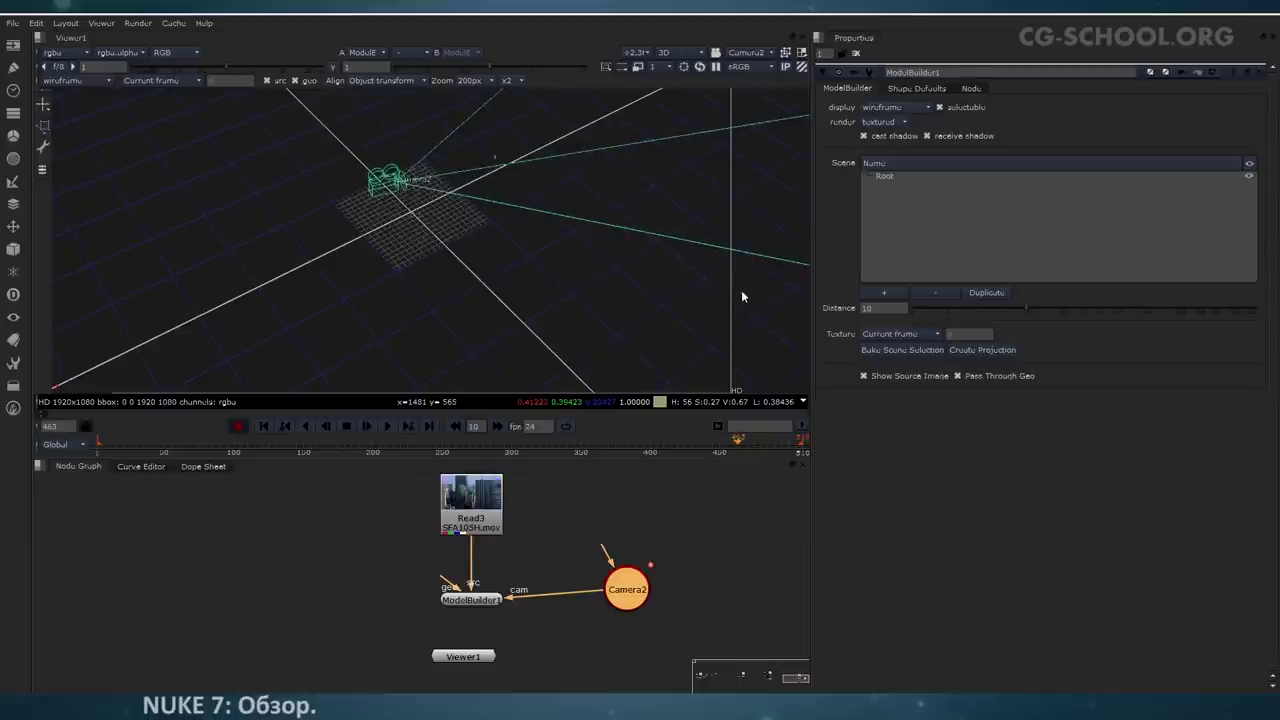
pyautogui.doubleClick(886, 313)
pyautogui.click(884, 310)
pyautogui.write('20')
pyautogui.moveTo(472, 242); pyautogui.dragTo(524, 286, button='middle')
pyautogui.scroll(5, 525, 286)
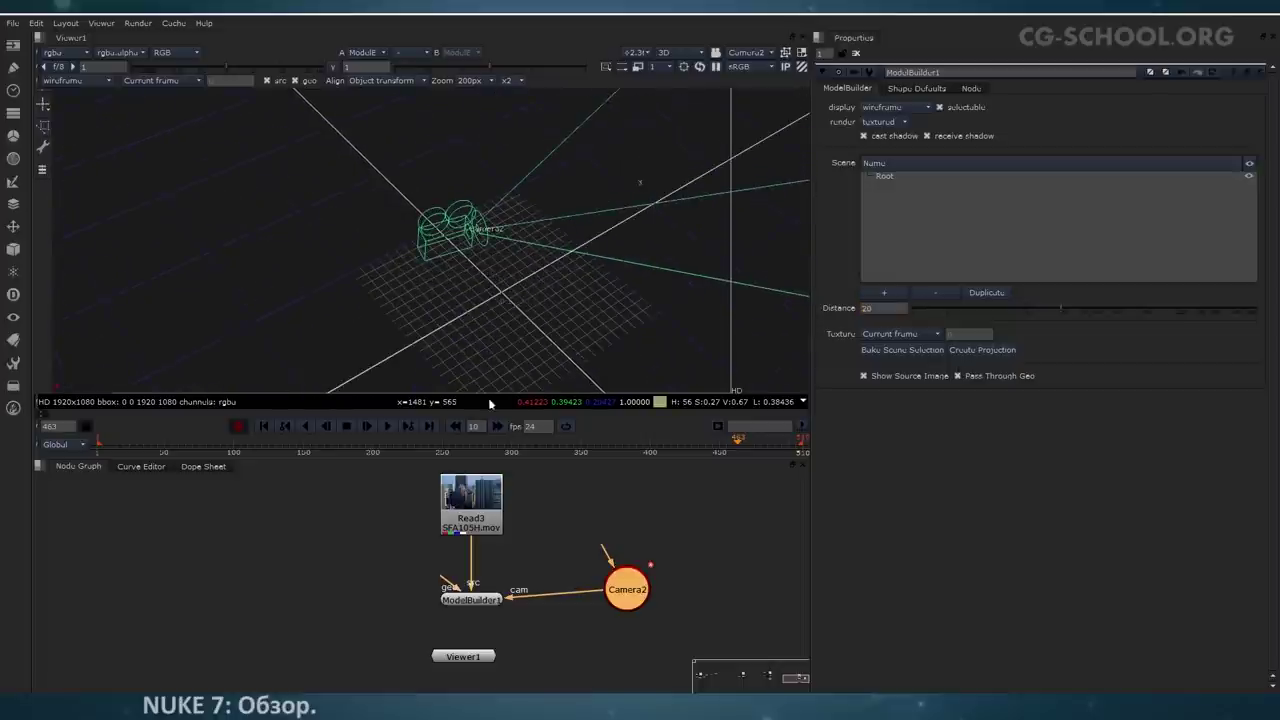
# Step: Lock the 3D view to Camera2 again, view ModelBuilder over the footage, and go to frame 10
pyautogui.click(716, 52)
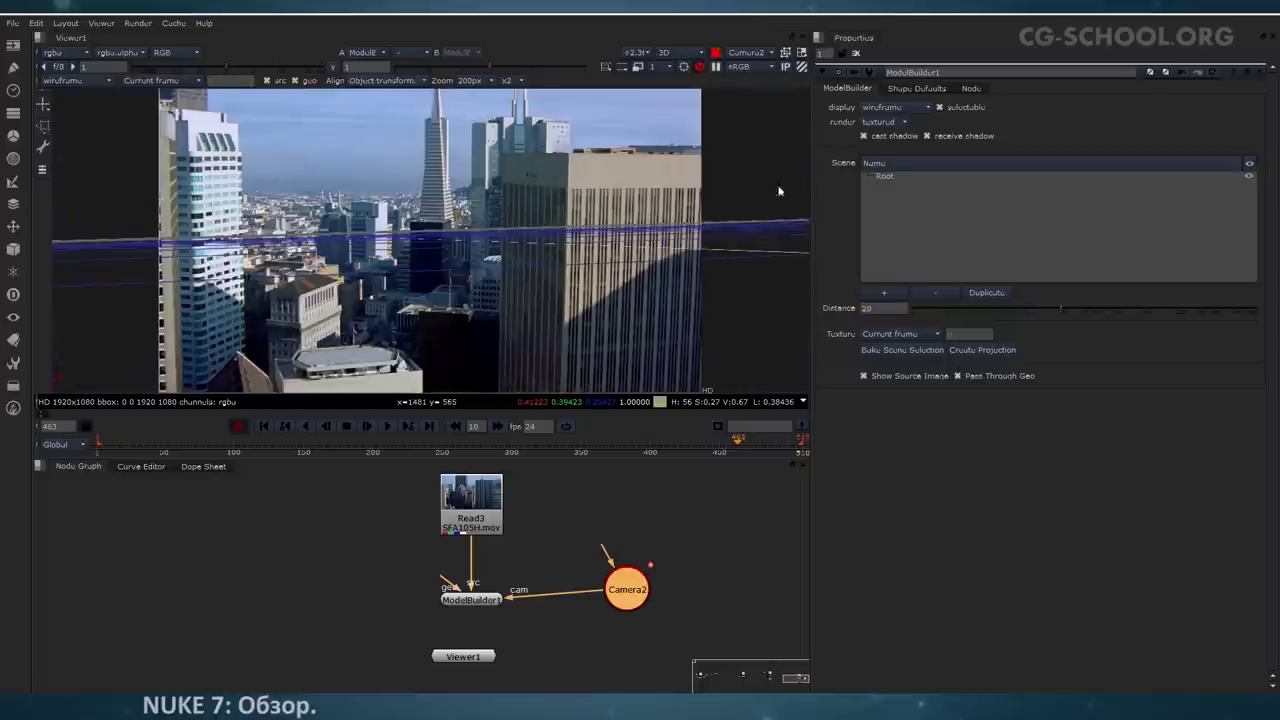
pyautogui.click(492, 602)
pyautogui.press('1')
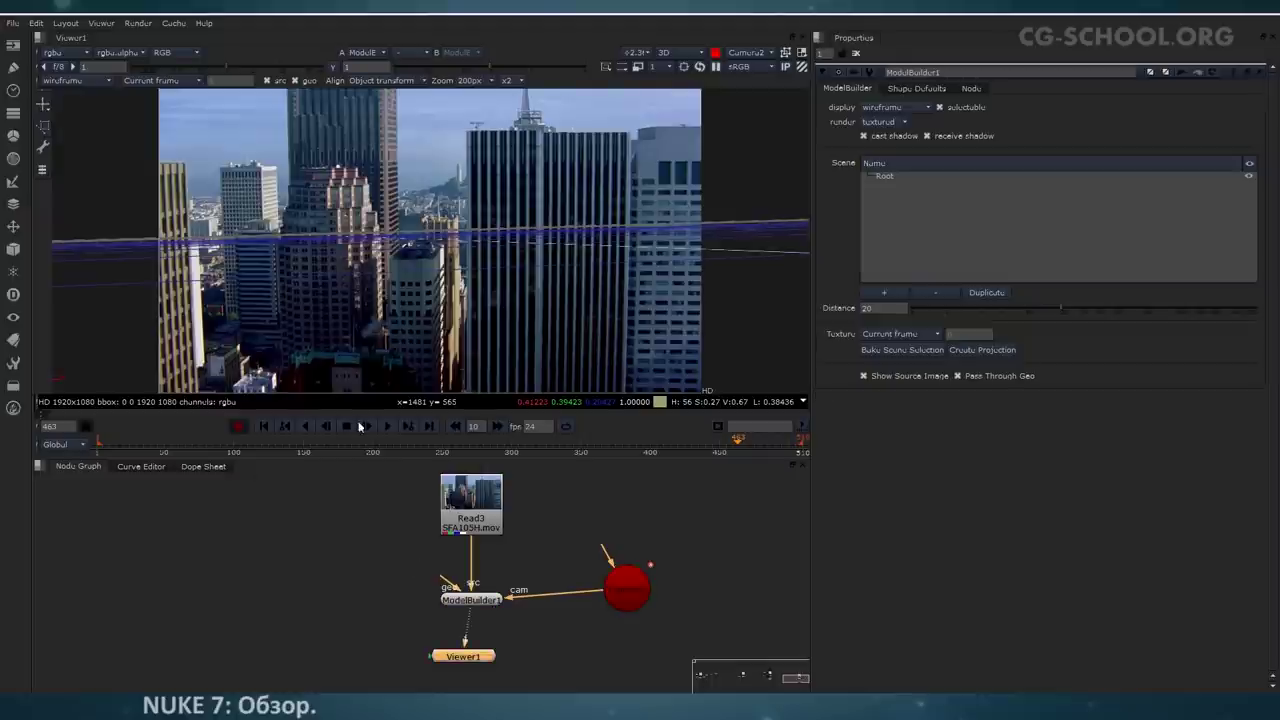
pyautogui.click(268, 427)
pyautogui.moveTo(151, 454); pyautogui.dragTo(110, 452)
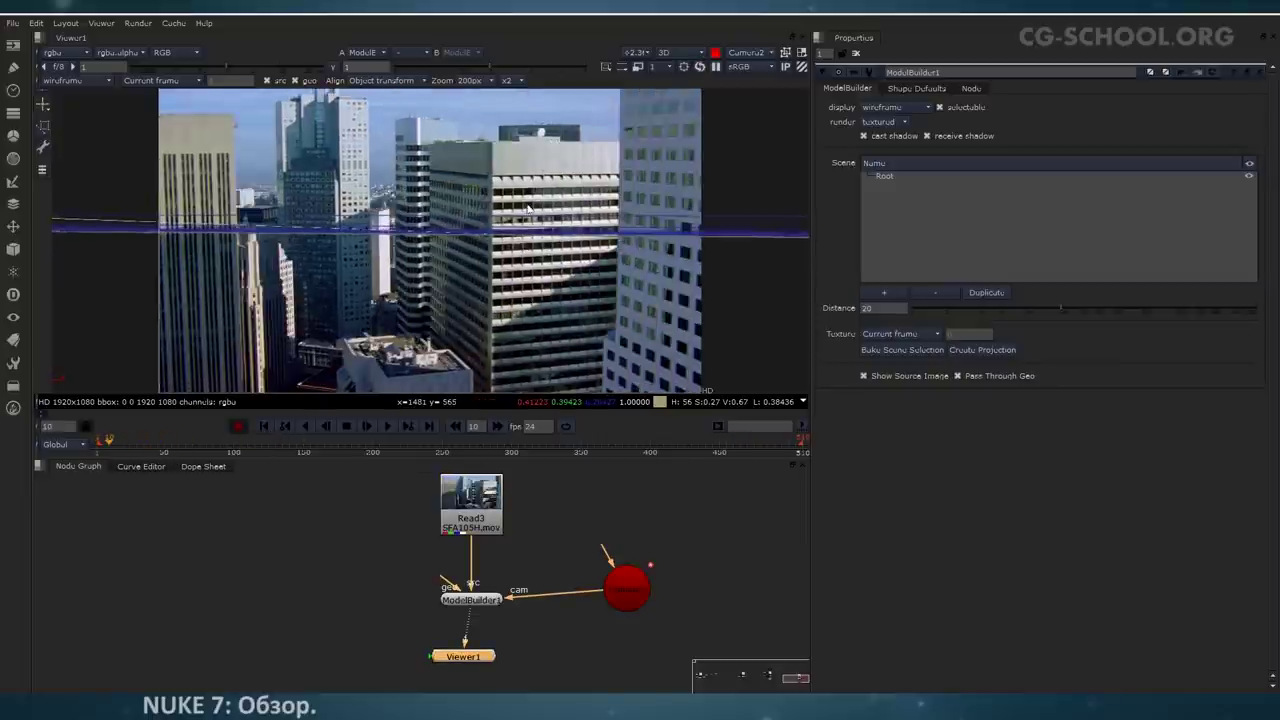
# Step: Place a point on the near roof corner of the central building at frame 10 and fine-tune its alignment
pyautogui.scroll(5, 528, 208)
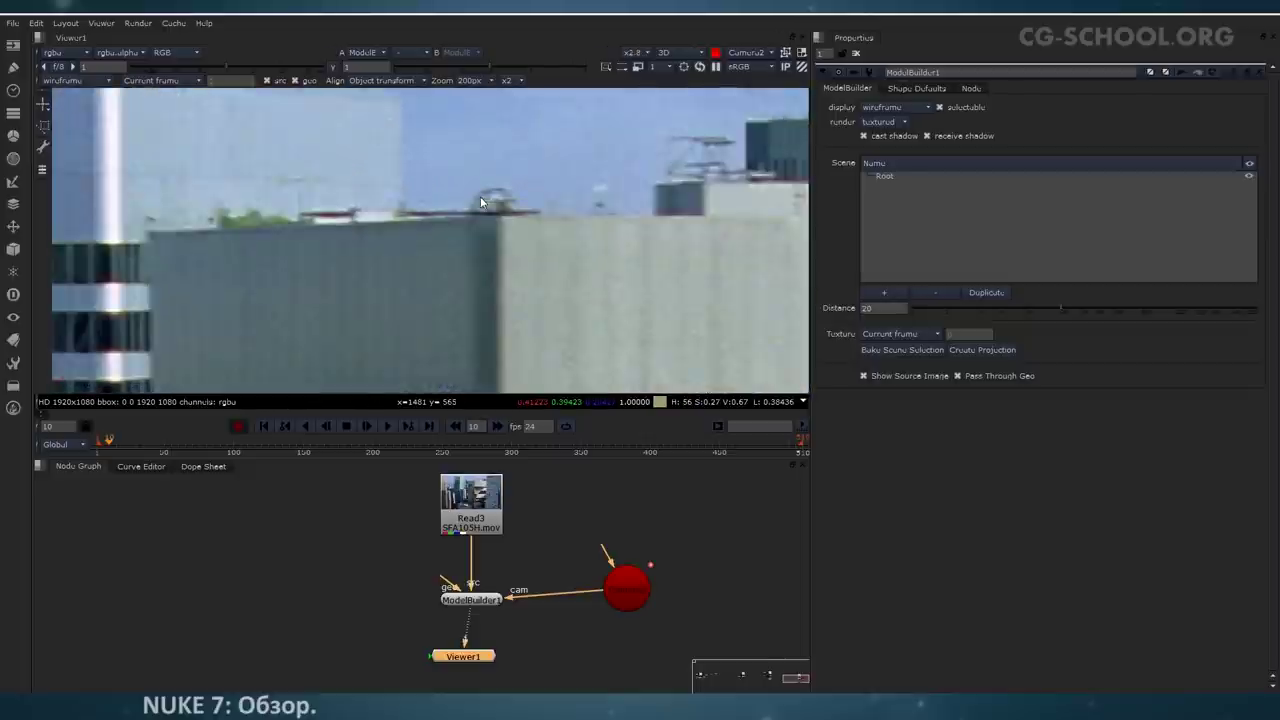
pyautogui.moveTo(499, 201); pyautogui.dragTo(490, 183, button='middle')
pyautogui.click(42, 105)
pyautogui.click(64, 123)
pyautogui.click(490, 182)
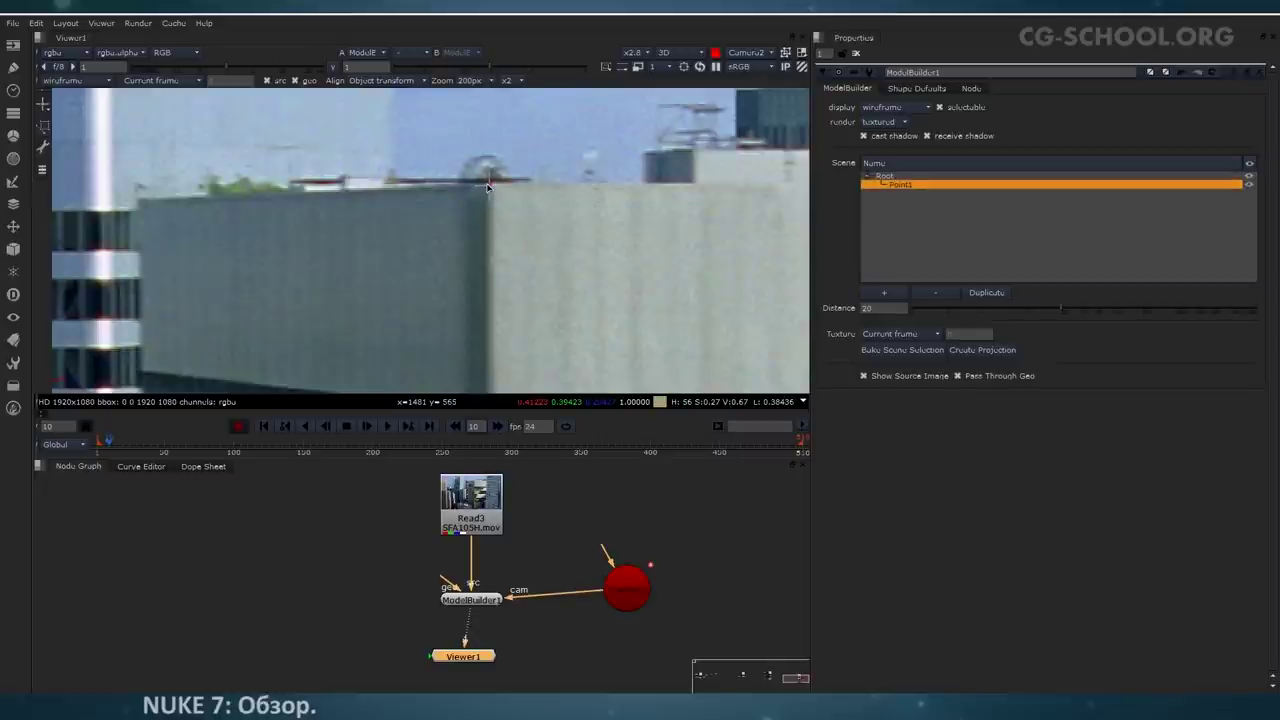
pyautogui.moveTo(490, 187); pyautogui.dragTo(491, 184)
pyautogui.moveTo(128, 166); pyautogui.dragTo(127, 168)
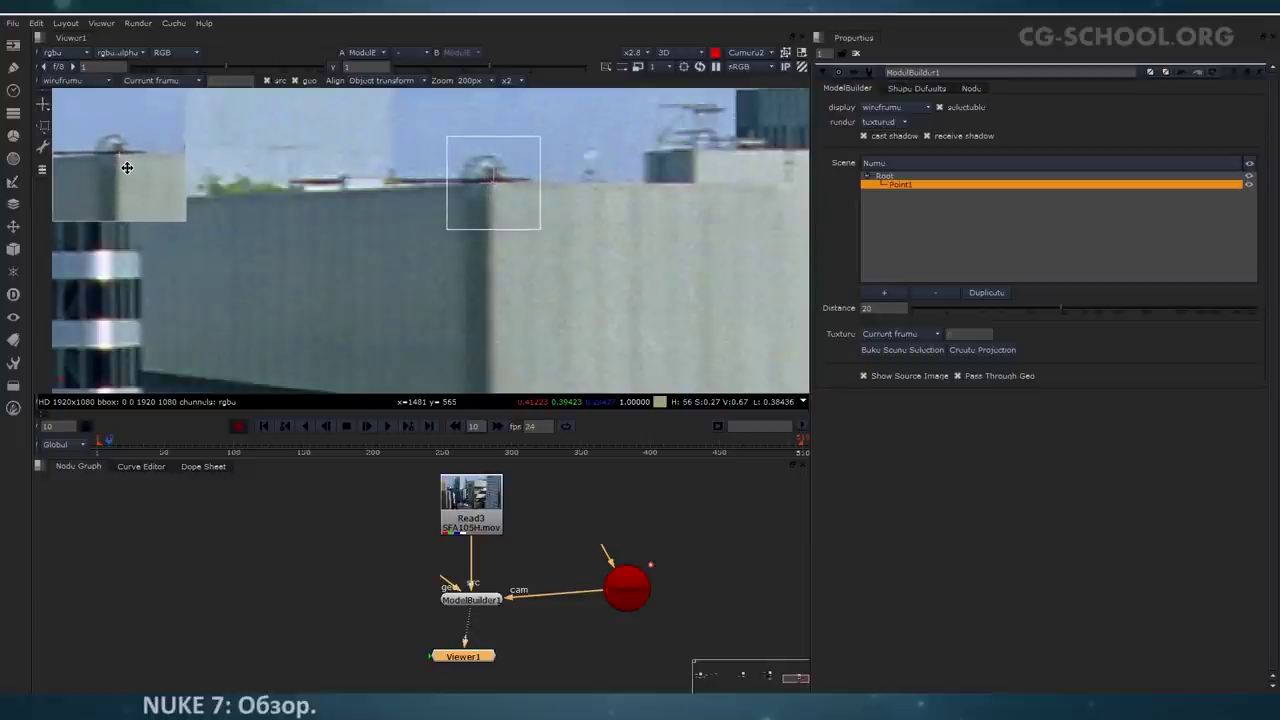
# Step: Go to frame 20 and align the point with the central building's near roof corner
pyautogui.moveTo(414, 267); pyautogui.dragTo(442, 255, button='middle')
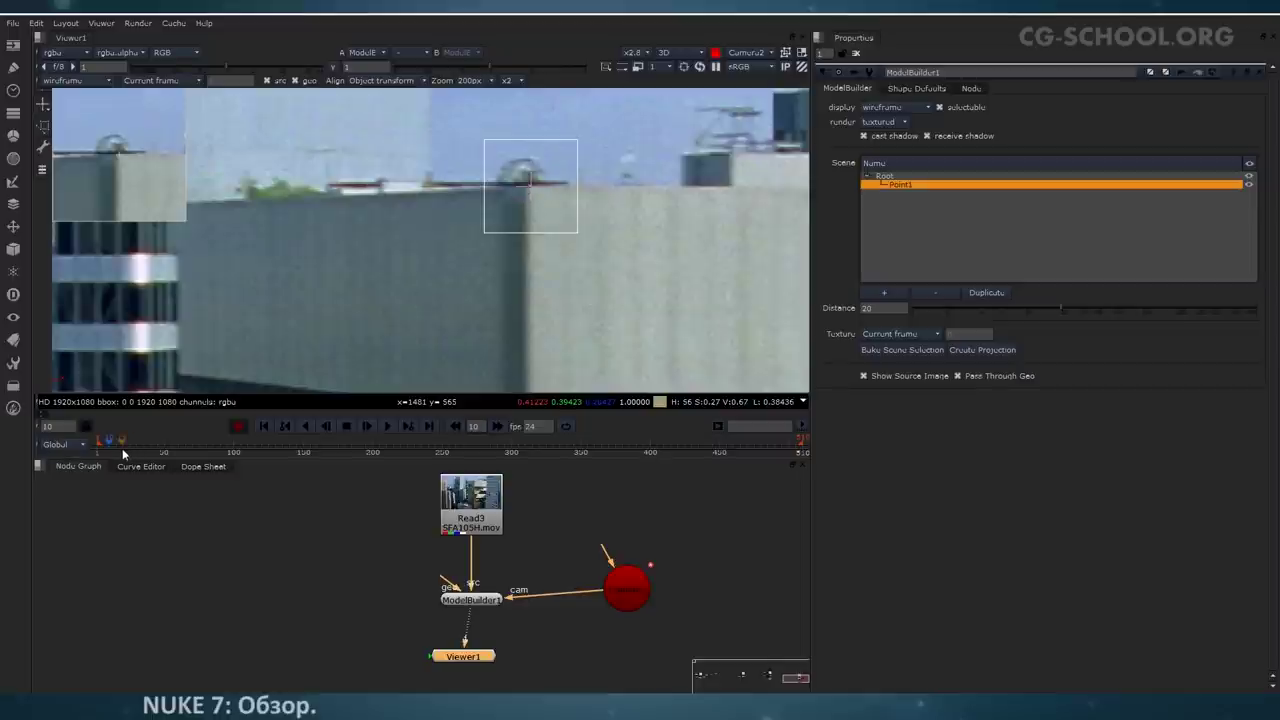
pyautogui.moveTo(60, 427); pyautogui.dragTo(14, 436)
pyautogui.press('Return')
pyautogui.moveTo(463, 336); pyautogui.dragTo(335, 317, button='middle')
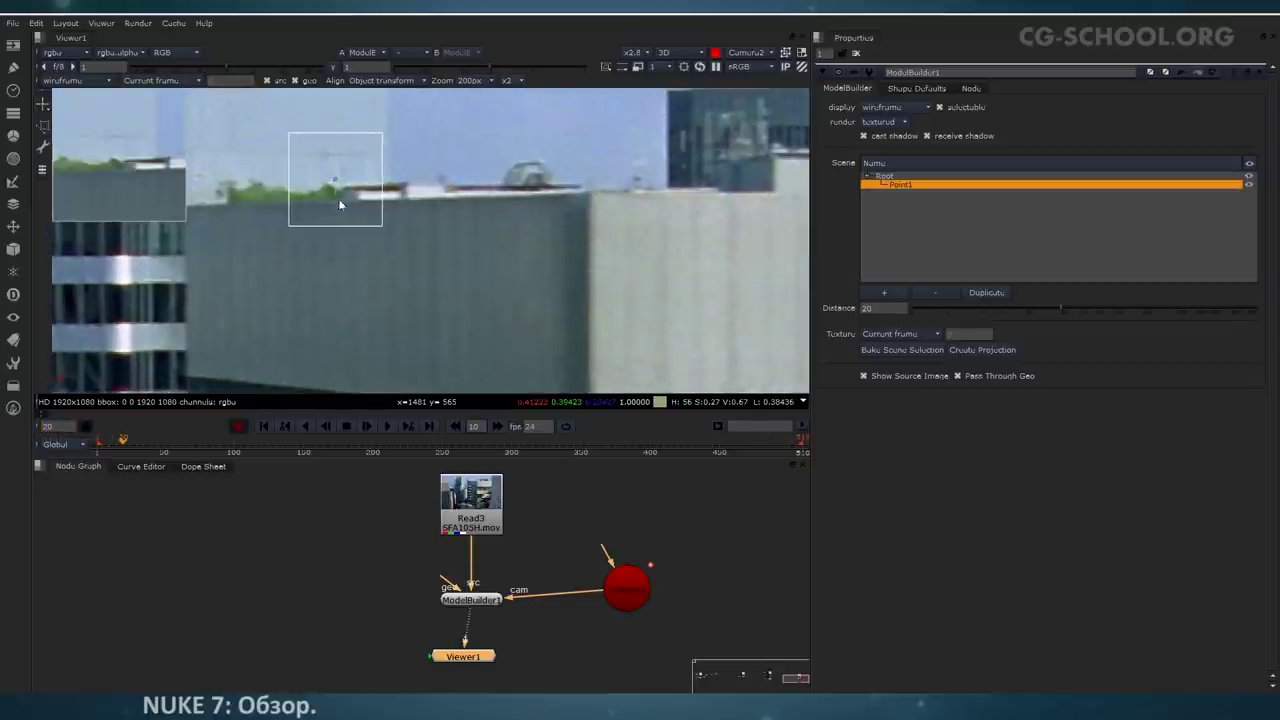
pyautogui.moveTo(335, 182); pyautogui.dragTo(590, 203)
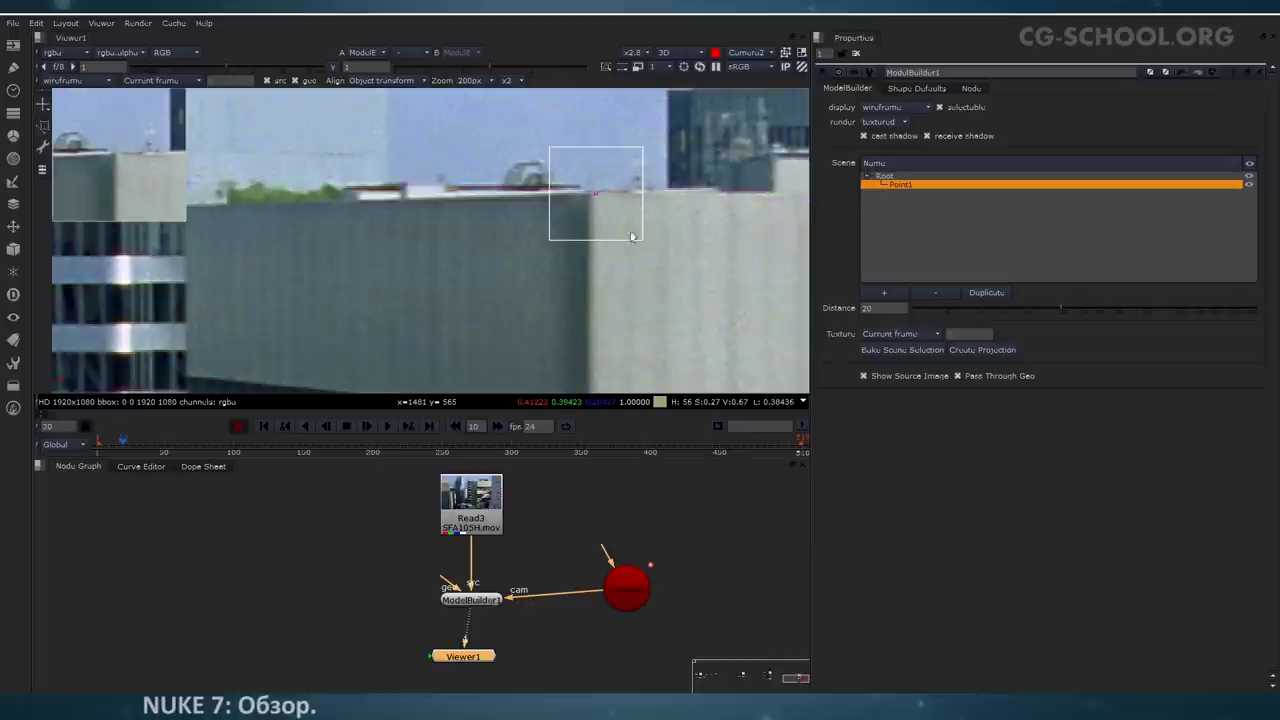
# Step: Go to frame 50 and fine-tune the point's alignment on the building's near roof corner
pyautogui.click(167, 452)
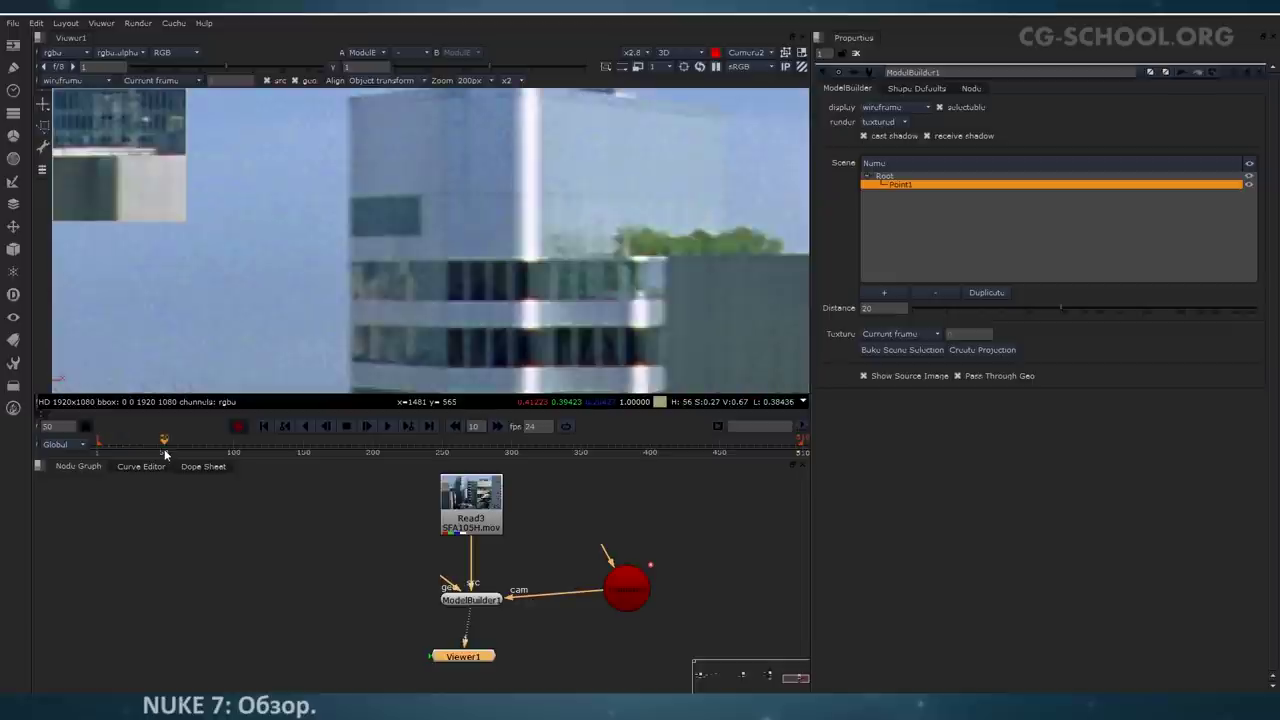
pyautogui.scroll(6, 379, 237)
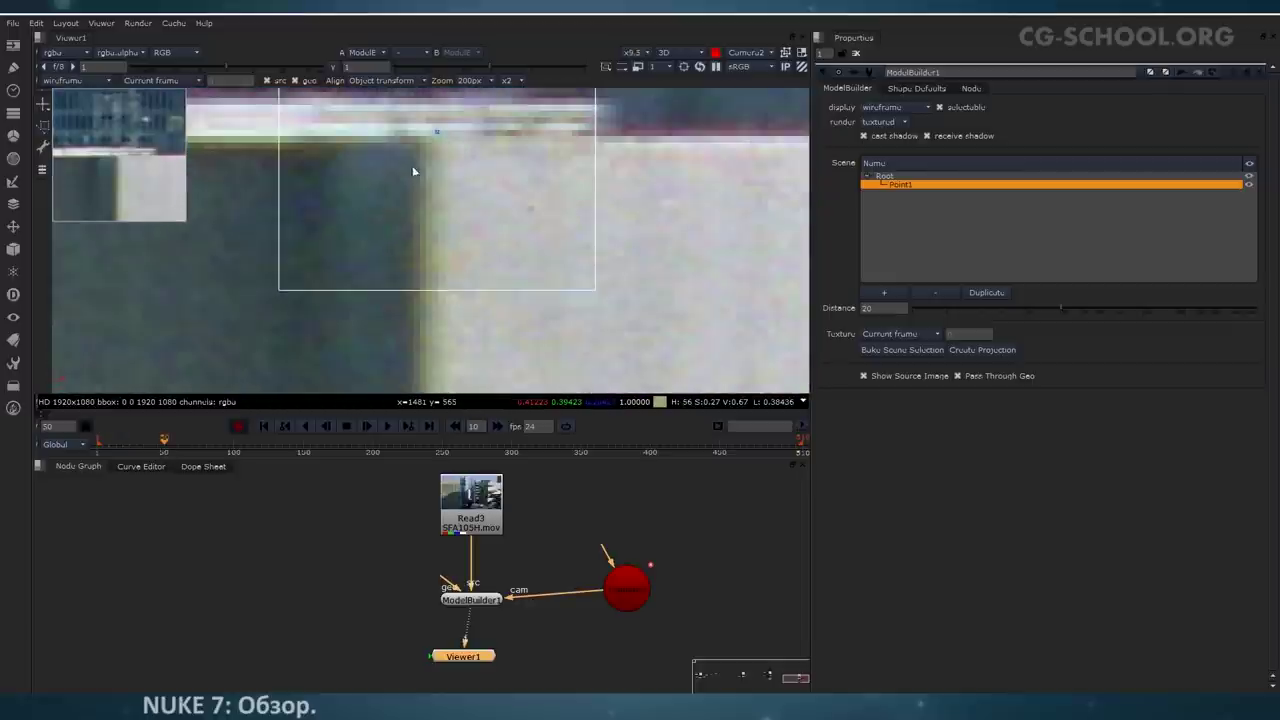
pyautogui.moveTo(413, 171); pyautogui.dragTo(441, 196, button='middle')
pyautogui.moveTo(466, 182); pyautogui.dragTo(459, 182)
pyautogui.moveTo(108, 154); pyautogui.dragTo(107, 149)
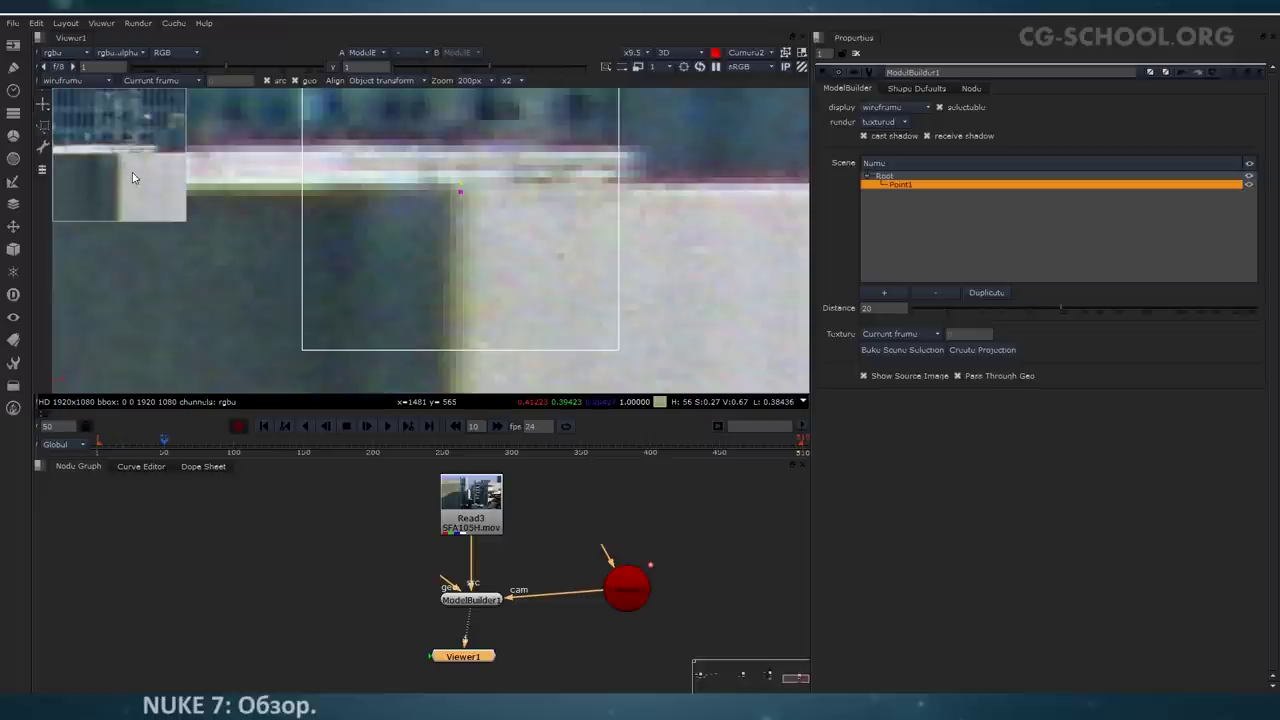
pyautogui.scroll(4, 133, 177)
pyautogui.scroll(-8, 452, 250)
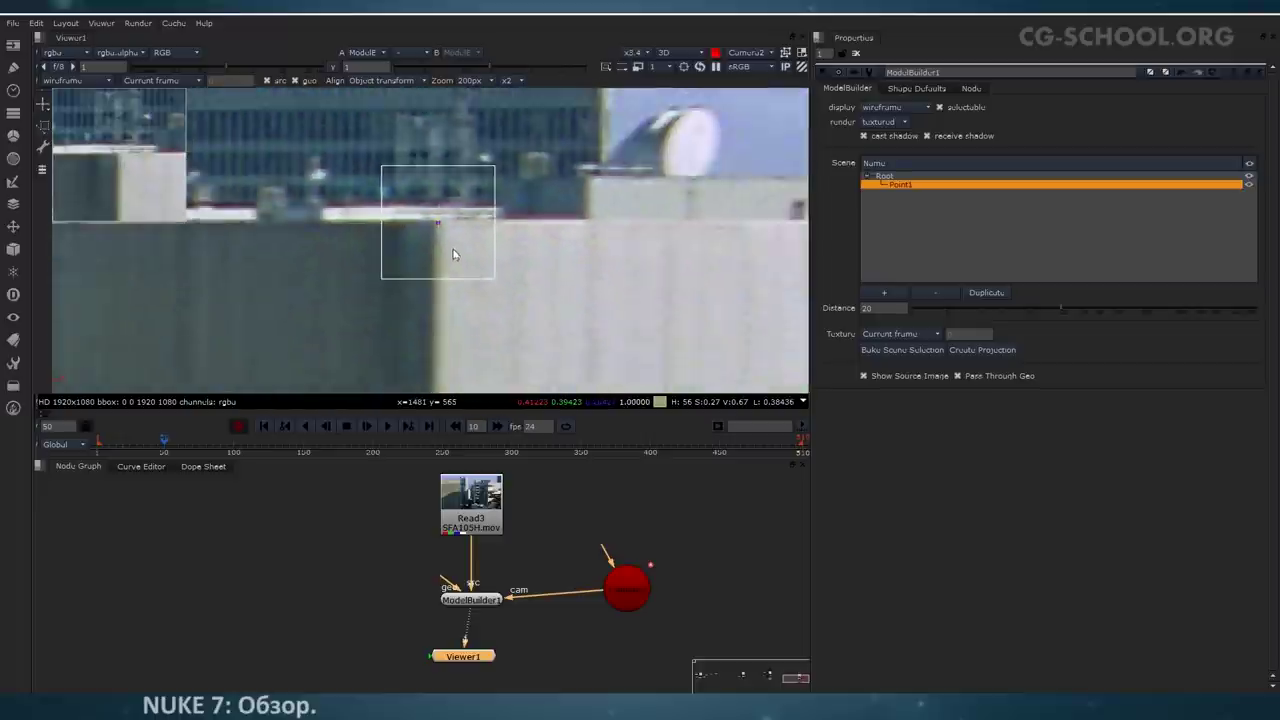
# Step: Scrub between frames 74 and 26 to check how the point follows the building's roof corner
pyautogui.scroll(-4, 452, 264)
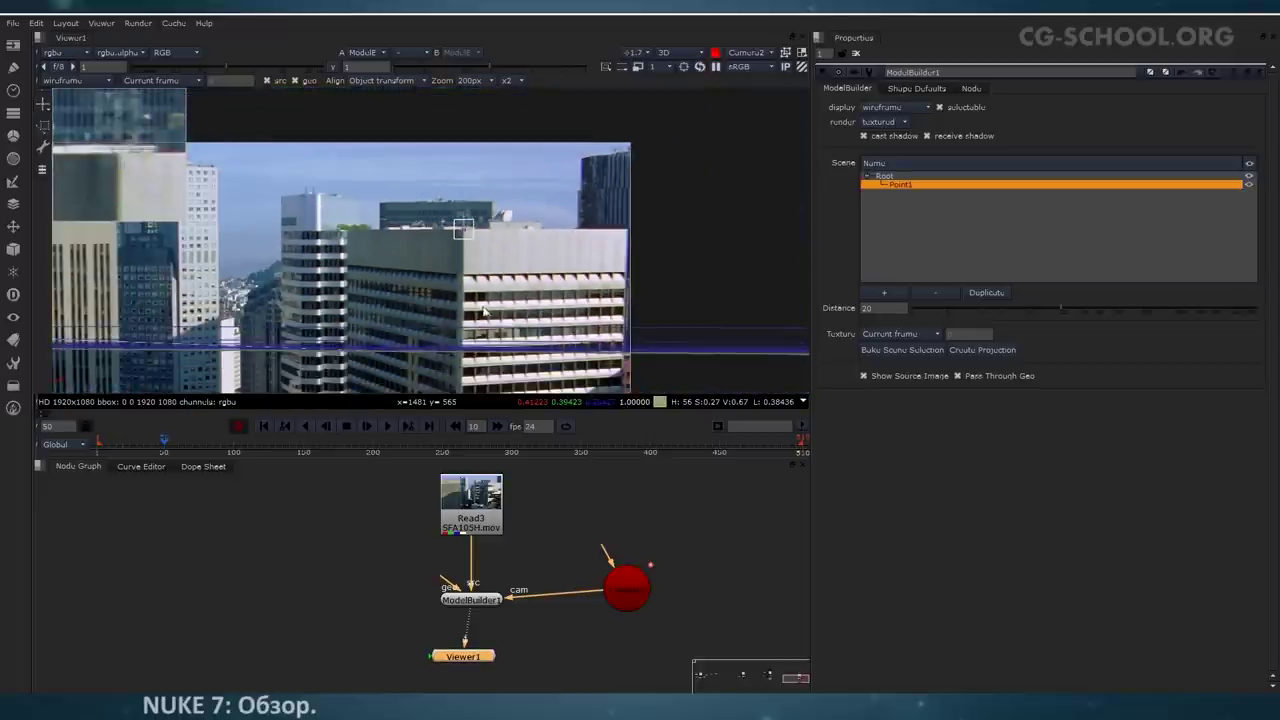
pyautogui.moveTo(199, 449); pyautogui.dragTo(212, 450)
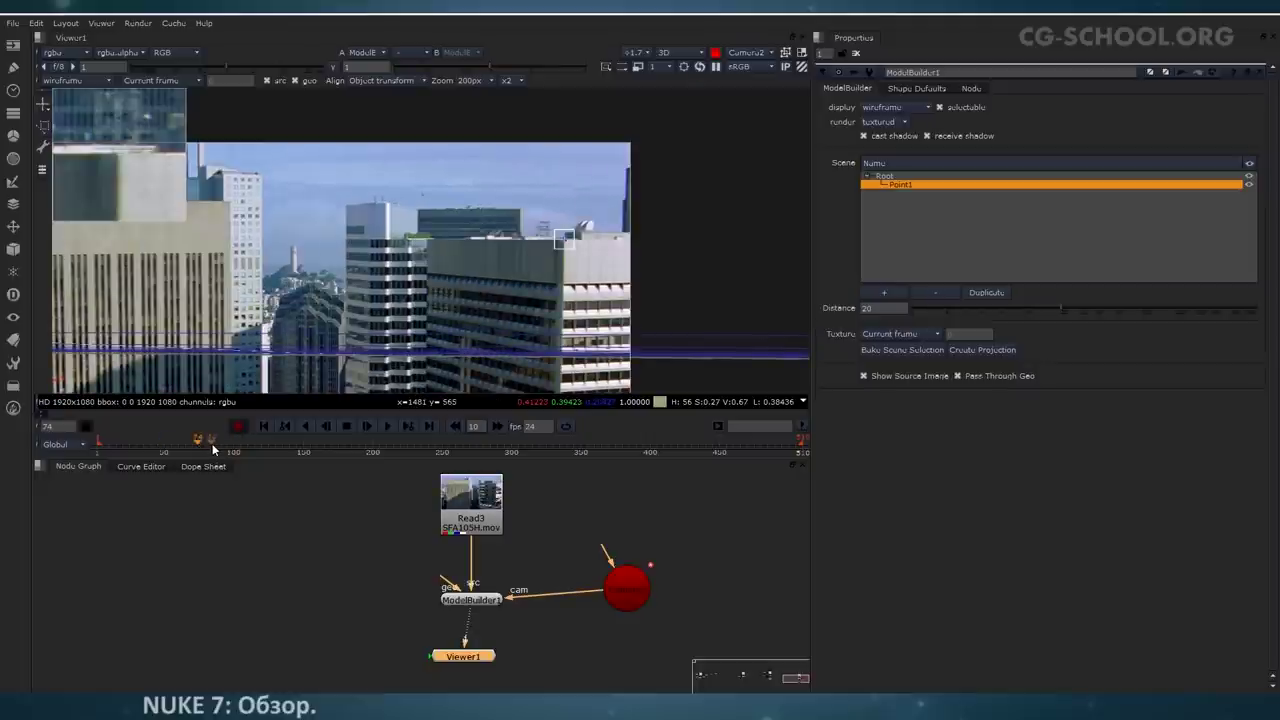
pyautogui.scroll(5, 500, 250)
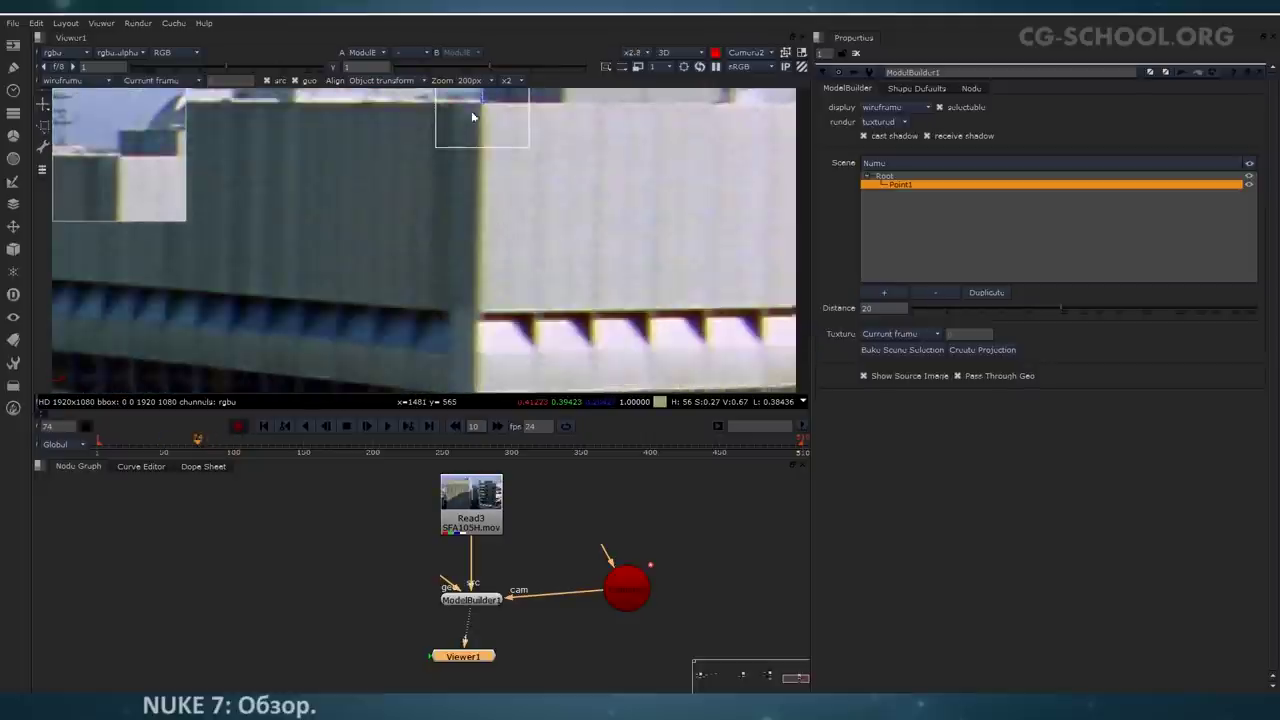
pyautogui.scroll(-6, 413, 270)
pyautogui.moveTo(223, 434); pyautogui.dragTo(131, 443)
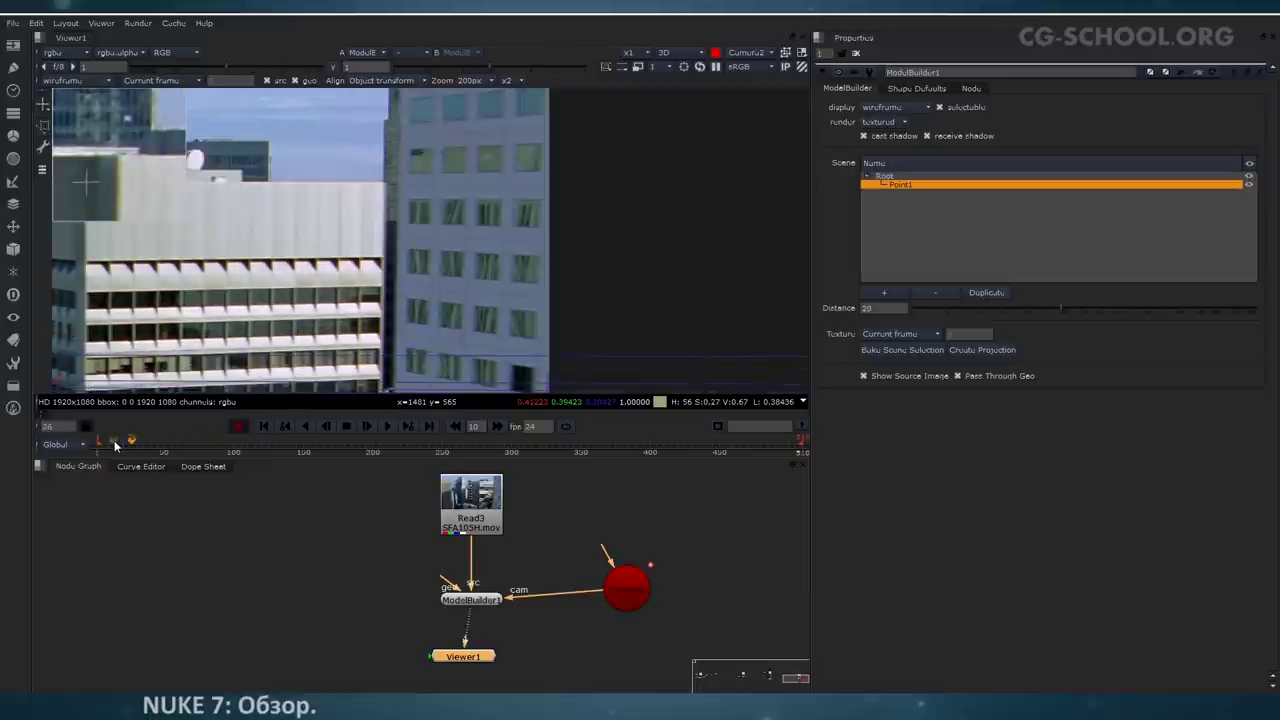
pyautogui.moveTo(249, 216); pyautogui.dragTo(477, 225, button='middle')
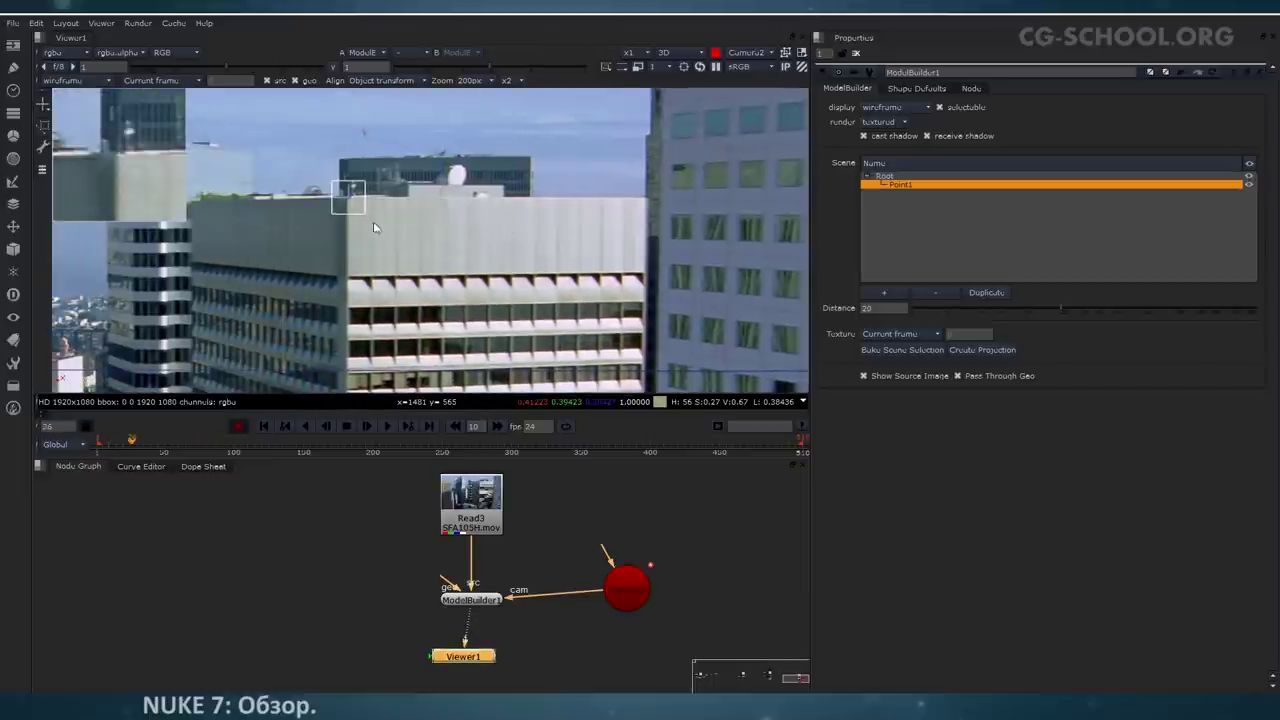
pyautogui.moveTo(367, 200); pyautogui.dragTo(475, 174, button='middle')
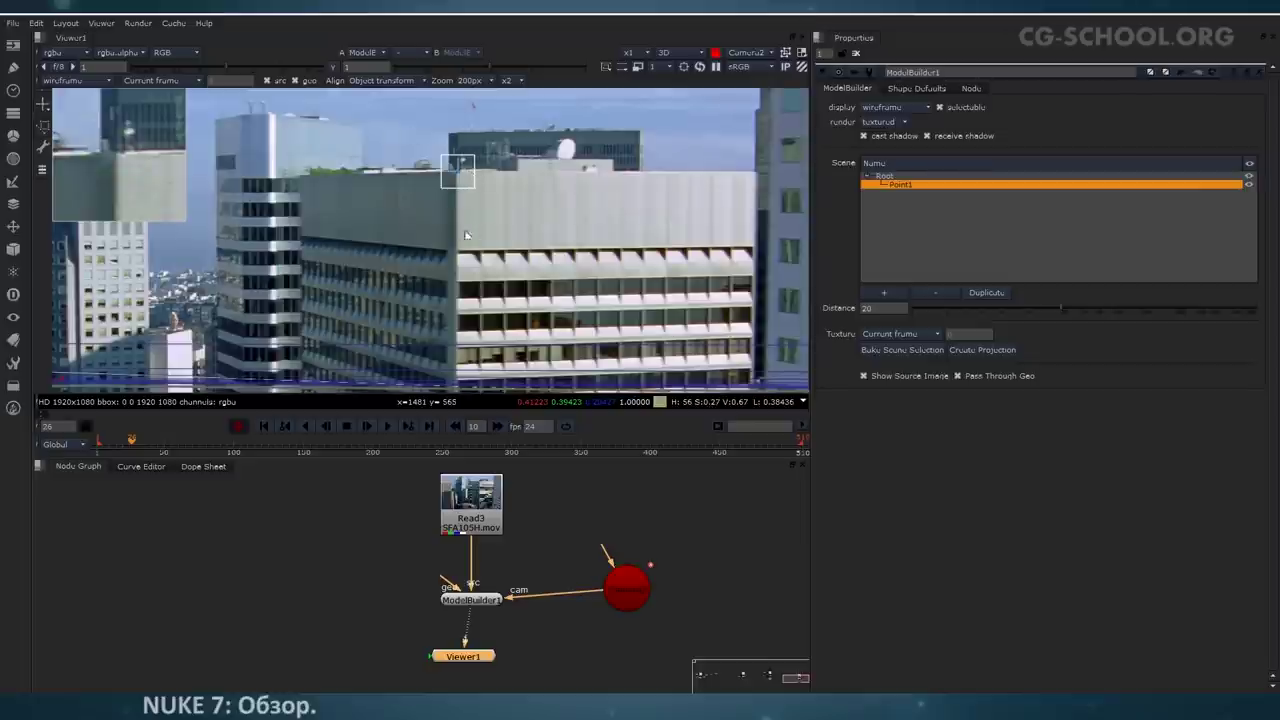
pyautogui.moveTo(467, 235); pyautogui.dragTo(507, 233, button='middle')
# Step: Go to frame 15 and place a Card shape over the central building
pyautogui.click(117, 442)
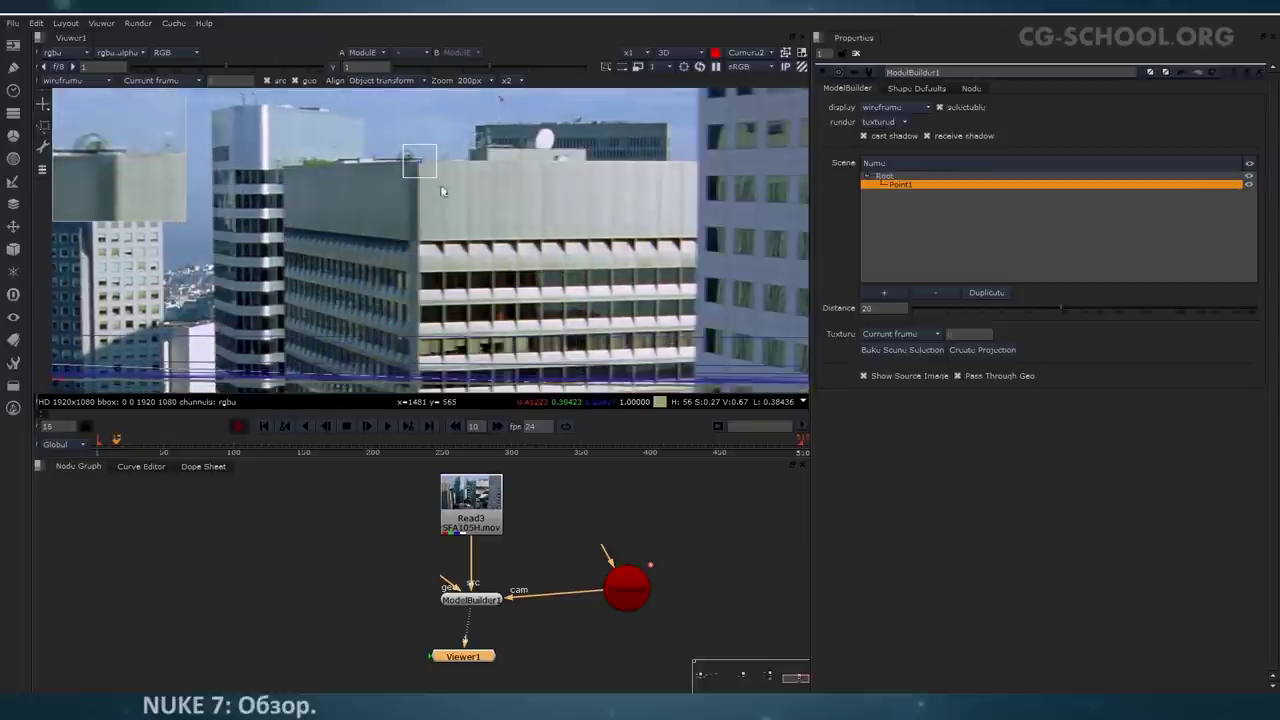
pyautogui.moveTo(368, 252); pyautogui.dragTo(396, 288, button='middle')
pyautogui.moveTo(455, 325); pyautogui.dragTo(501, 283, button='middle')
pyautogui.scroll(-2, 500, 284)
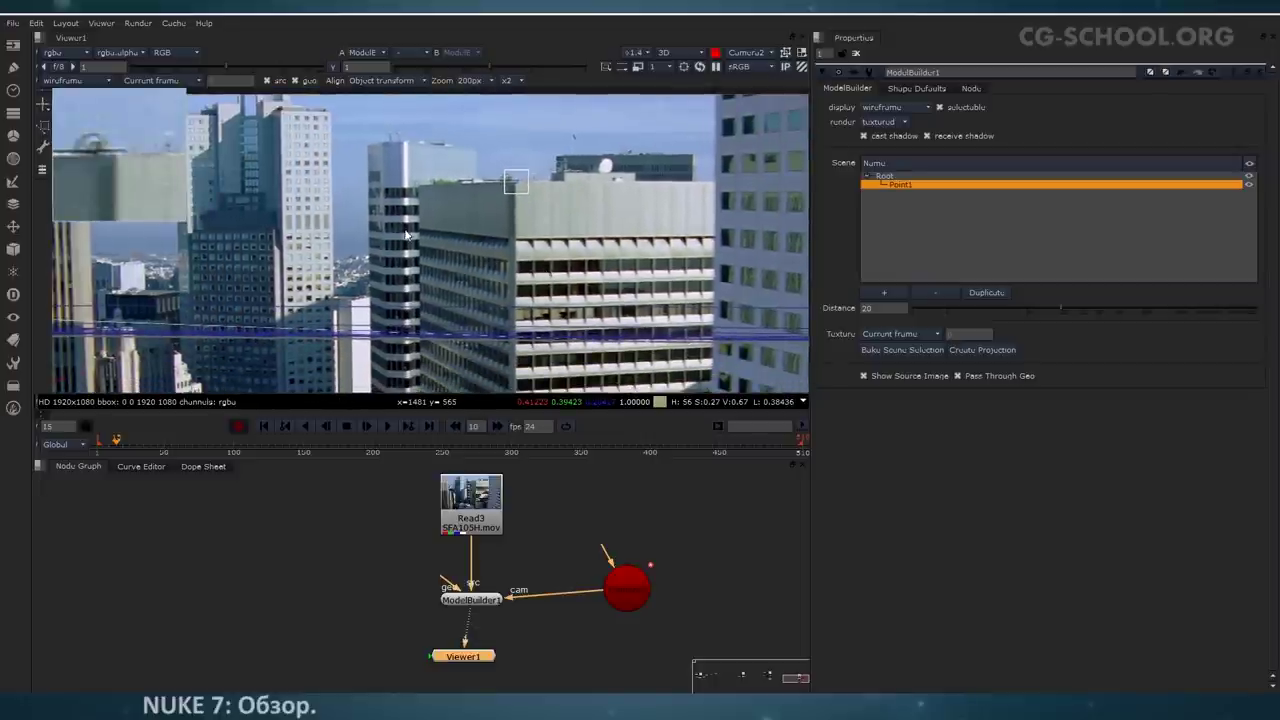
pyautogui.moveTo(456, 313); pyautogui.dragTo(498, 253, button='middle')
pyautogui.moveTo(421, 333); pyautogui.dragTo(545, 237, button='middle')
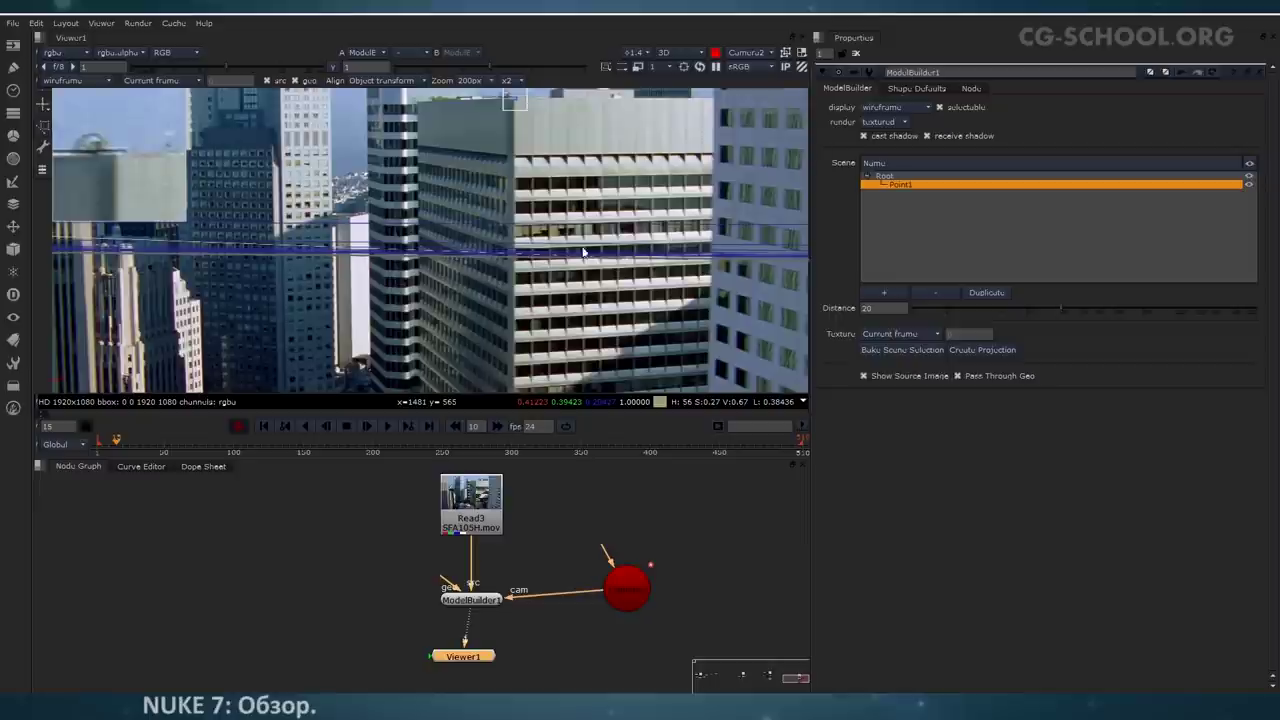
pyautogui.moveTo(572, 243); pyautogui.dragTo(584, 252, button='middle')
pyautogui.click(43, 113)
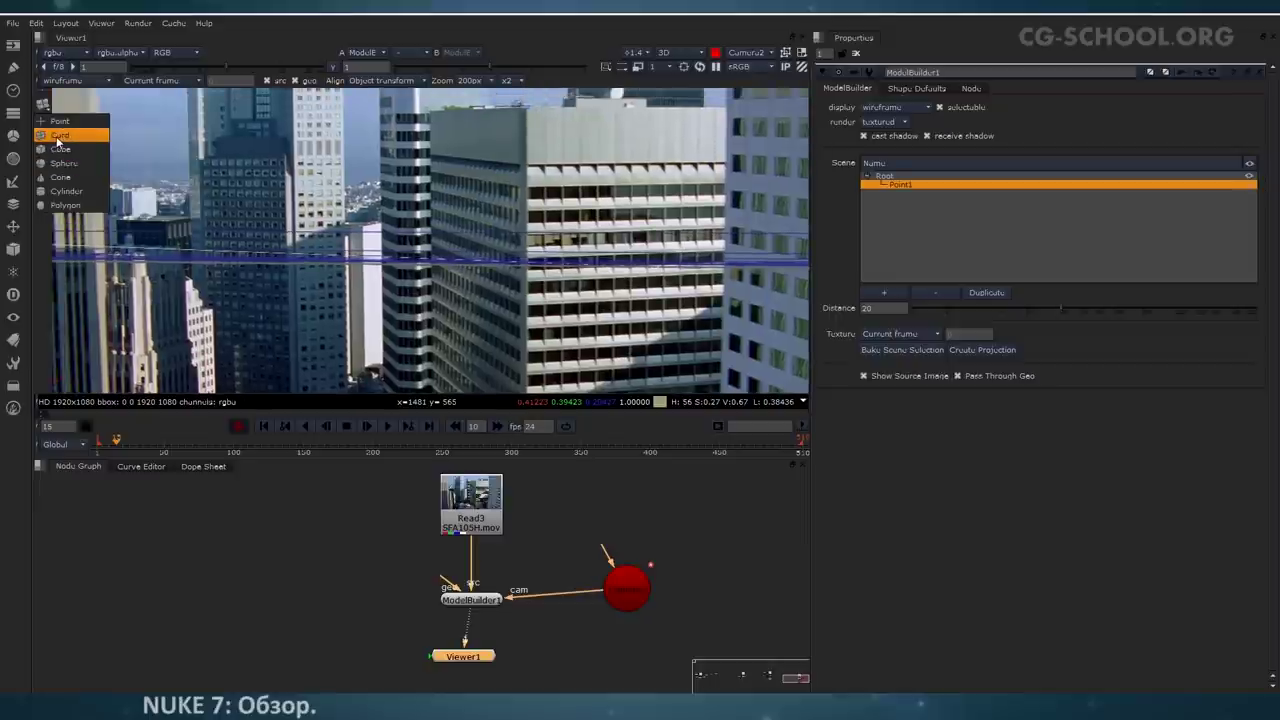
pyautogui.click(57, 139)
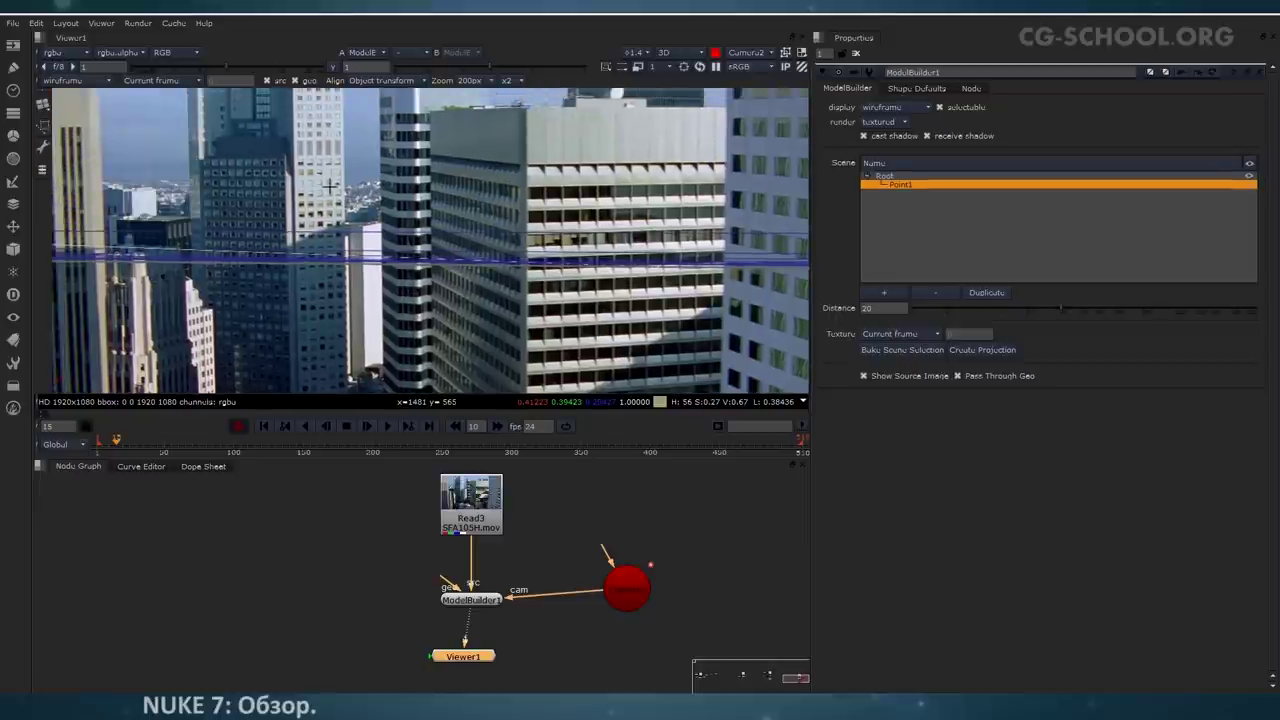
pyautogui.moveTo(461, 217); pyautogui.dragTo(342, 195)
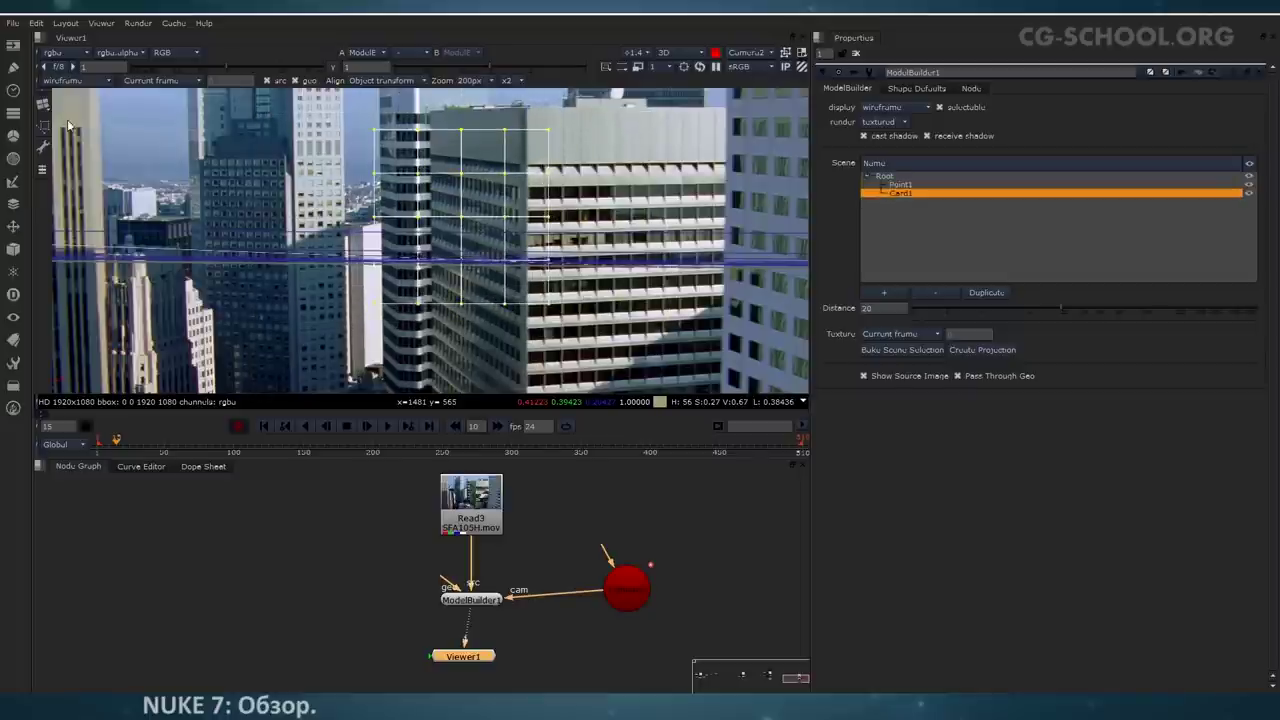
# Step: Match the card's four corners to the shaded side facade of the central building at frame 15
pyautogui.moveTo(403, 142); pyautogui.dragTo(447, 204, button='middle')
pyautogui.scroll(5, 311, 207)
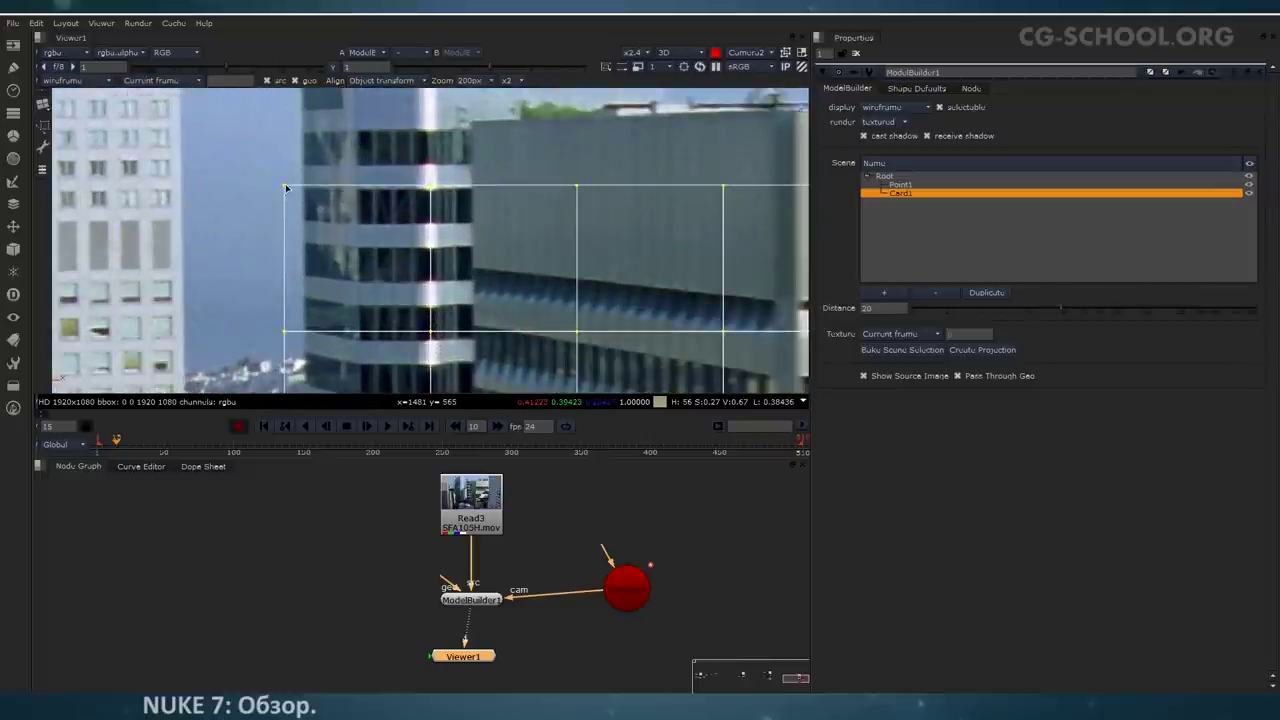
pyautogui.moveTo(286, 187); pyautogui.dragTo(472, 122)
pyautogui.moveTo(804, 174); pyautogui.dragTo(484, 215, button='middle')
pyautogui.moveTo(725, 170); pyautogui.dragTo(465, 154)
pyautogui.moveTo(305, 329); pyautogui.dragTo(464, 108, button='middle')
pyautogui.moveTo(410, 328); pyautogui.dragTo(476, 210, button='middle')
pyautogui.moveTo(473, 326); pyautogui.dragTo(452, 350, button='middle')
pyautogui.moveTo(436, 356)
pyautogui.mouseDown()
pyautogui.moveTo(415, 200)
pyautogui.moveTo(400, 231)
pyautogui.mouseUp()
pyautogui.moveTo(561, 208); pyautogui.dragTo(555, 281)
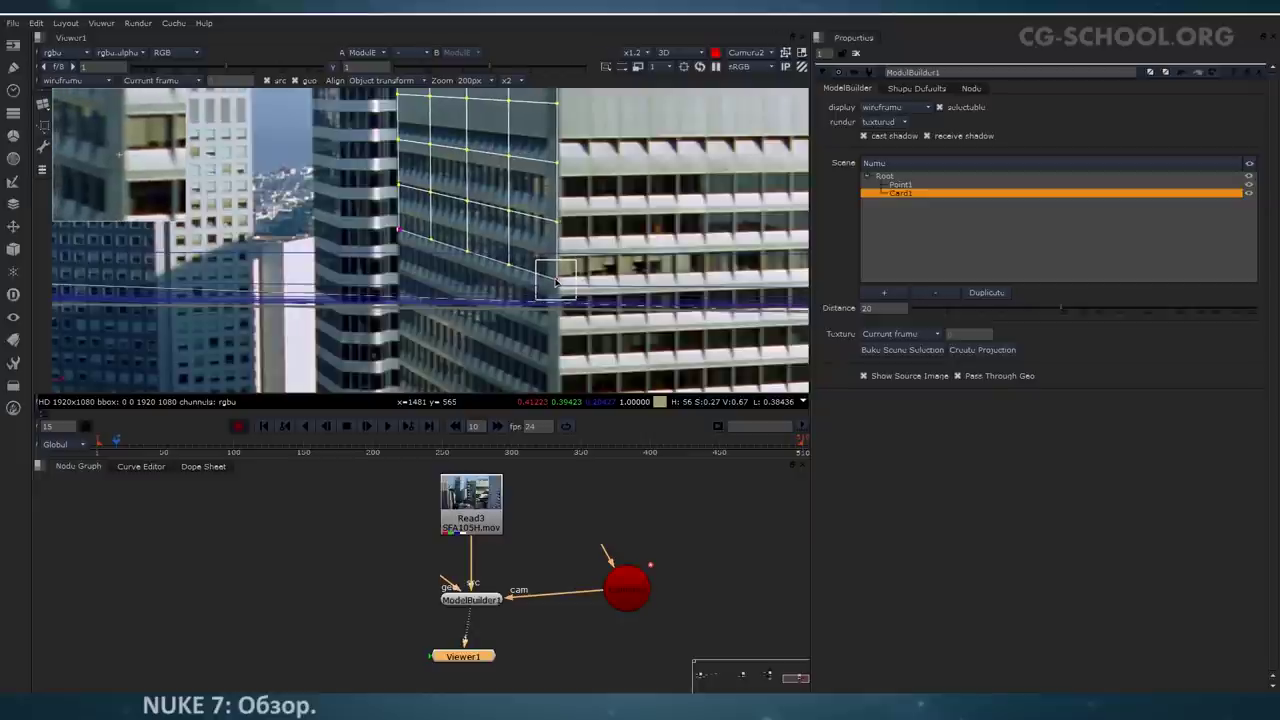
# Step: Go to frame 25 and align the card's upper near corner with the building's near roof corner
pyautogui.moveTo(517, 122); pyautogui.dragTo(547, 205, button='middle')
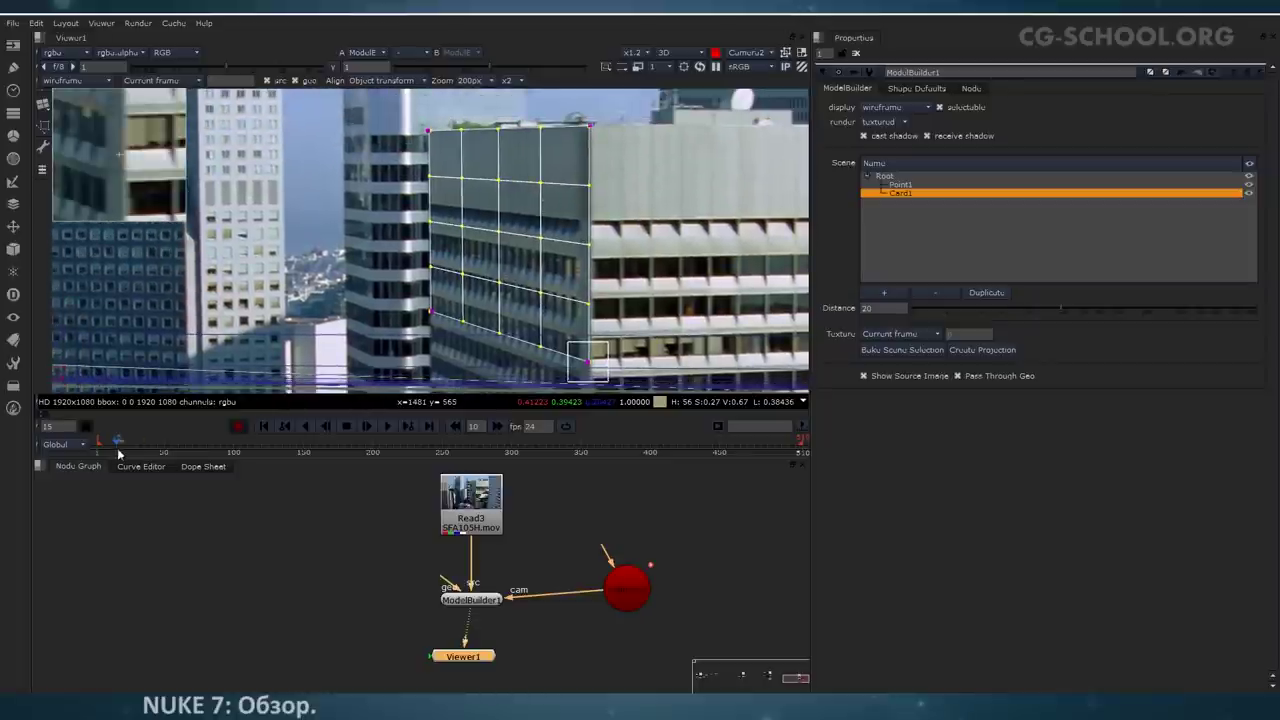
pyautogui.write('25')
pyautogui.press('Return')
pyautogui.moveTo(553, 181); pyautogui.dragTo(471, 222, button='middle')
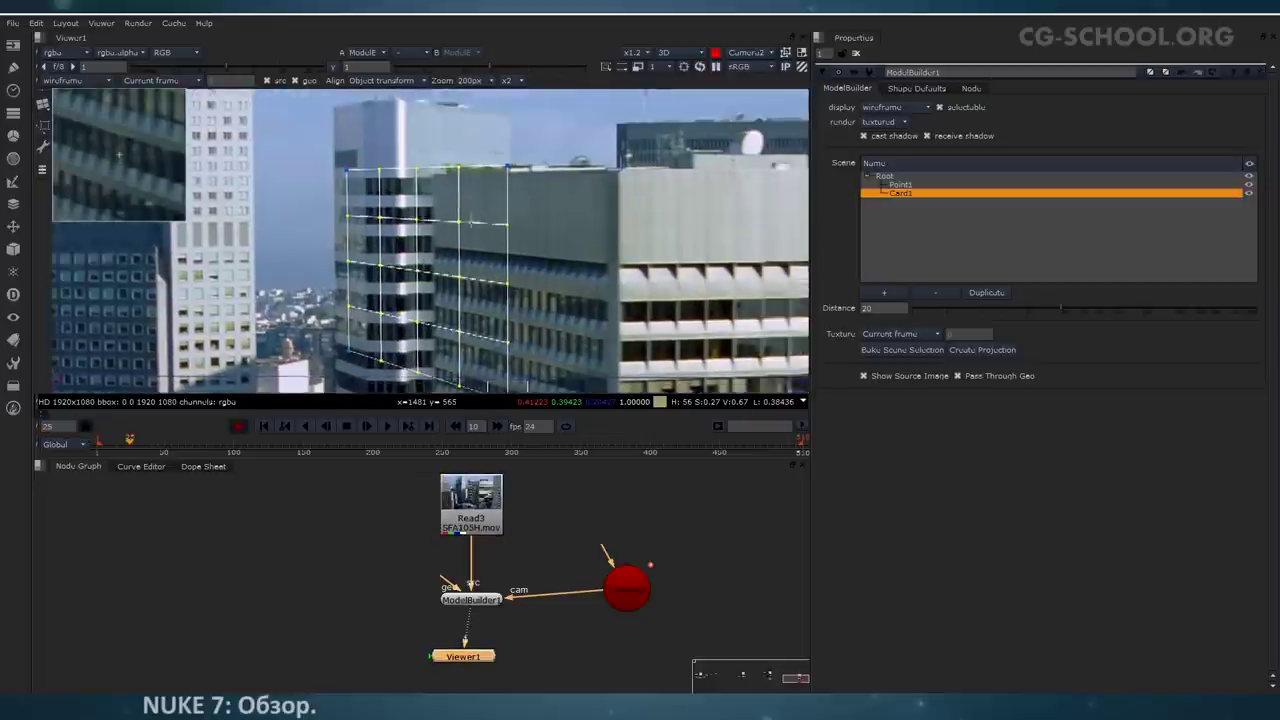
pyautogui.scroll(3, 532, 215)
pyautogui.moveTo(482, 153); pyautogui.dragTo(640, 158)
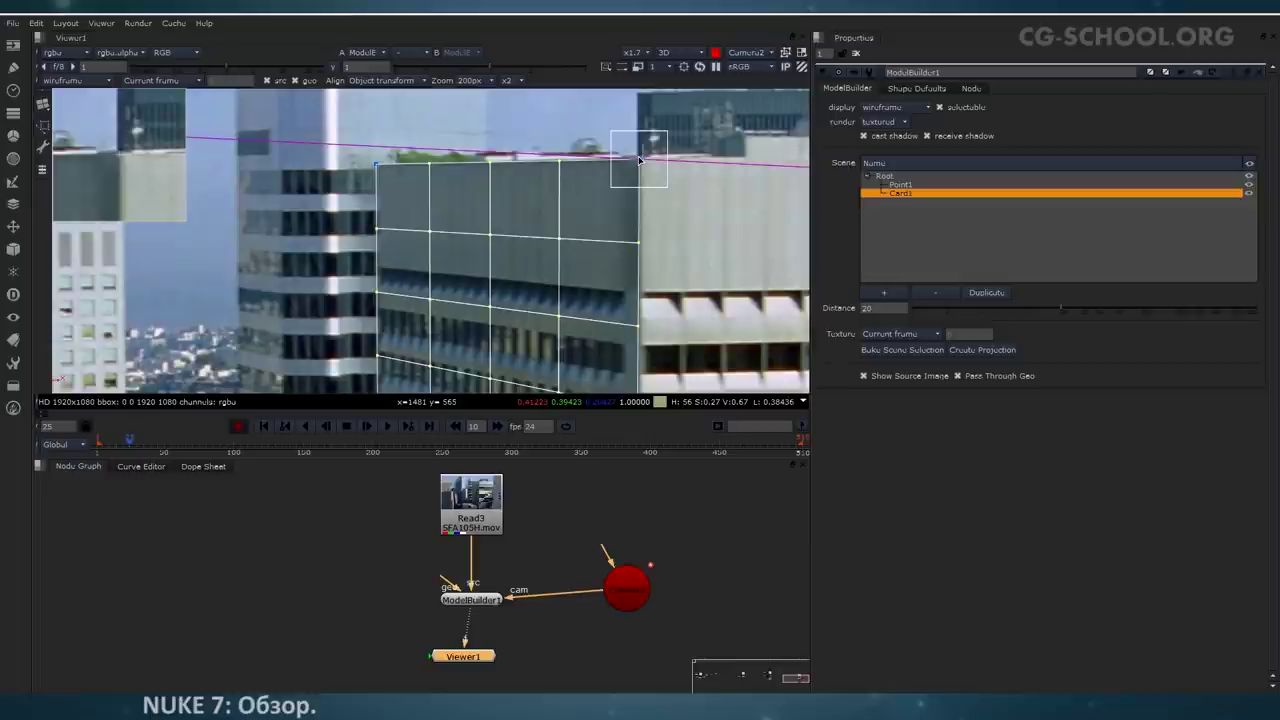
pyautogui.moveTo(536, 359); pyautogui.dragTo(511, 293, button='middle')
# Step: Go to frame 50 and readjust the point on the building's near roof corner
pyautogui.moveTo(165, 450); pyautogui.dragTo(163, 450)
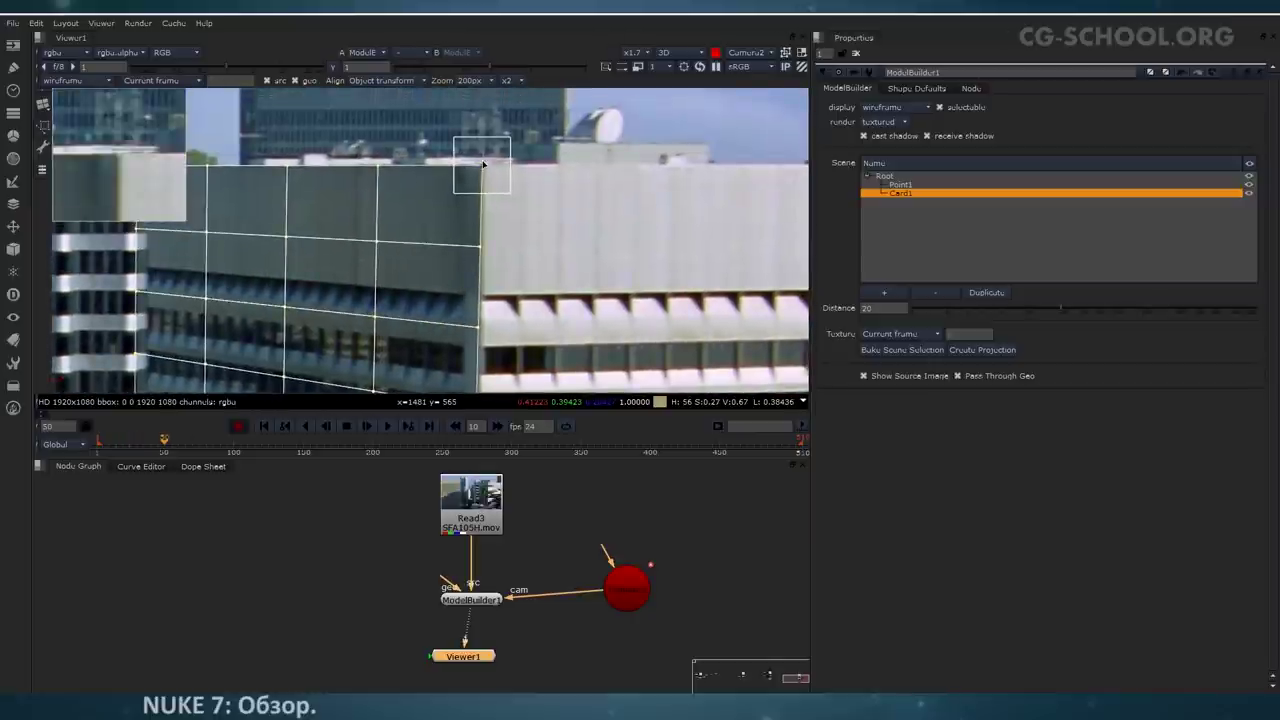
pyautogui.moveTo(484, 168); pyautogui.dragTo(492, 172)
pyautogui.moveTo(126, 183); pyautogui.dragTo(132, 179)
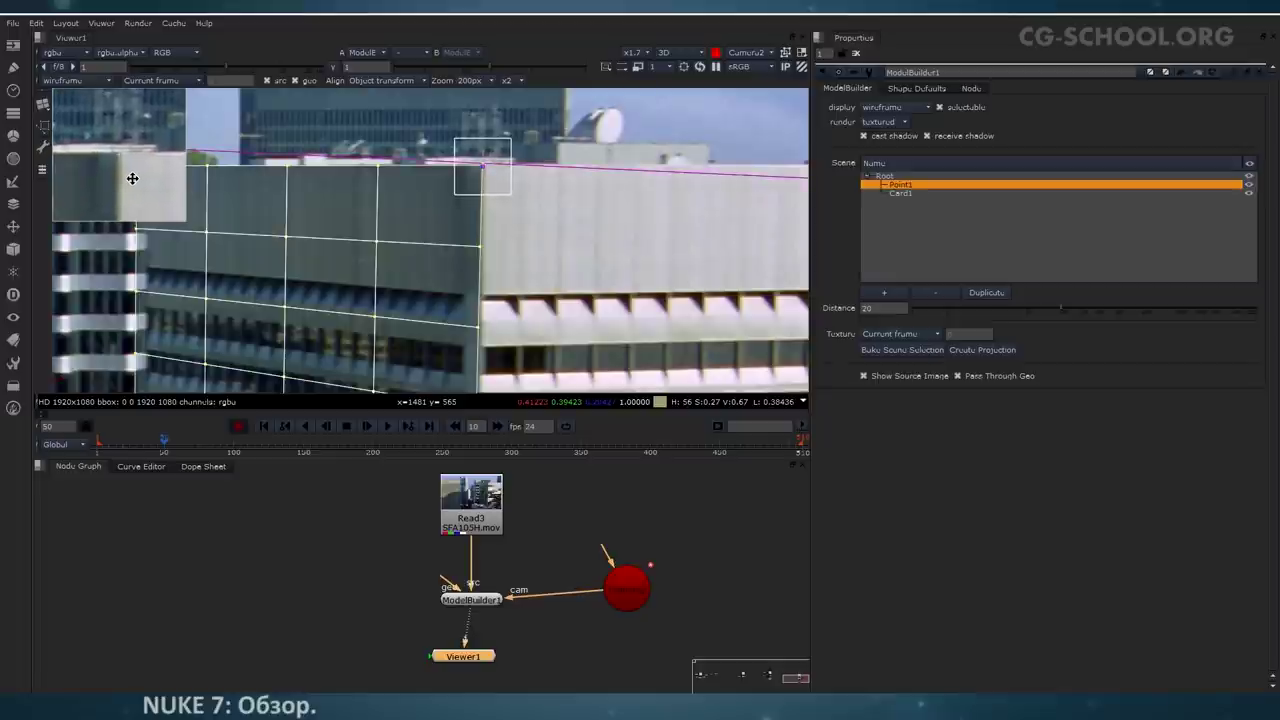
# Step: Check the card at other frames, return to frame 50, and align its upper far corner with the facade's far roof edge
pyautogui.scroll(-5, 480, 240)
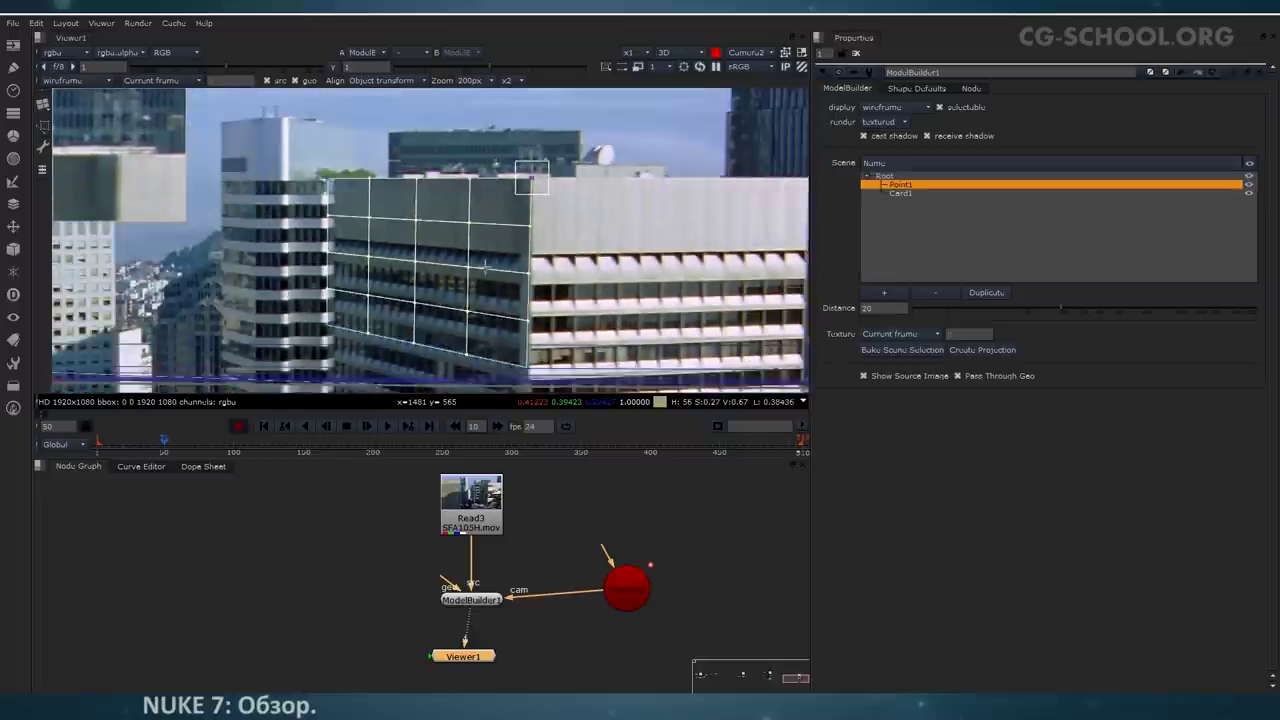
pyautogui.click(286, 455)
pyautogui.moveTo(187, 452)
pyautogui.mouseDown()
pyautogui.moveTo(266, 457)
pyautogui.moveTo(164, 451)
pyautogui.mouseUp()
pyautogui.scroll(6, 352, 277)
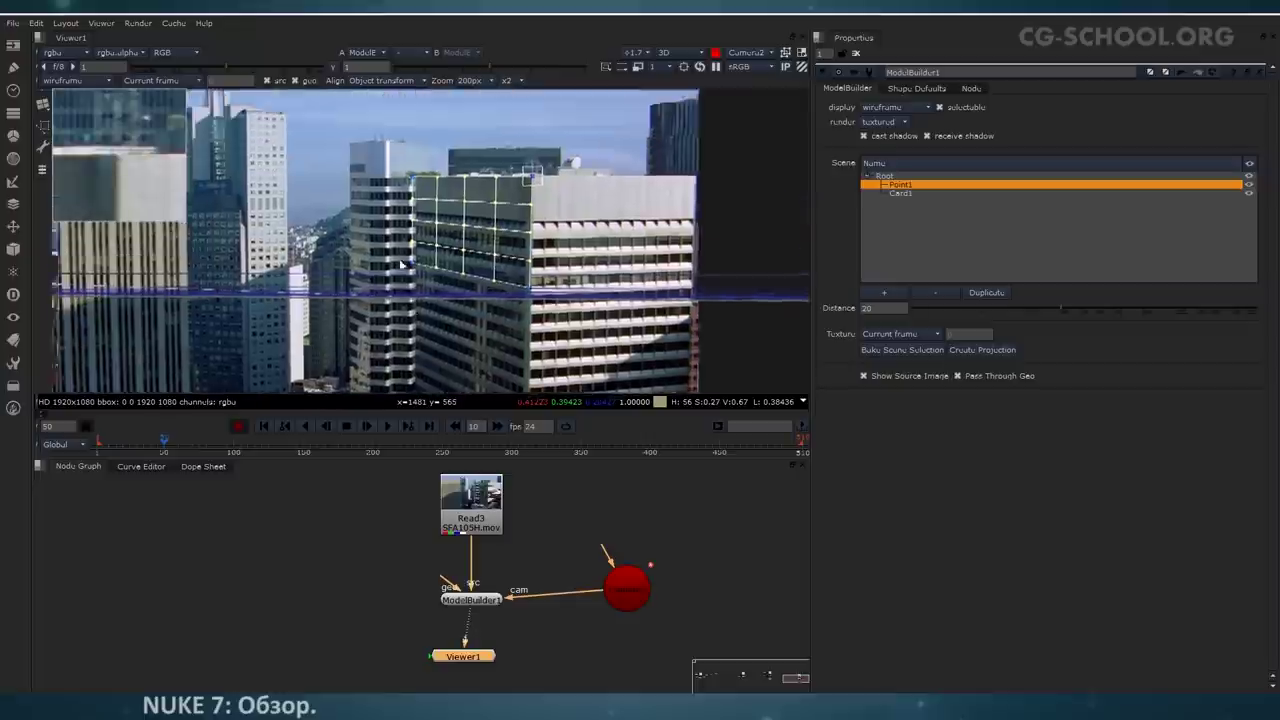
pyautogui.scroll(2, 392, 272)
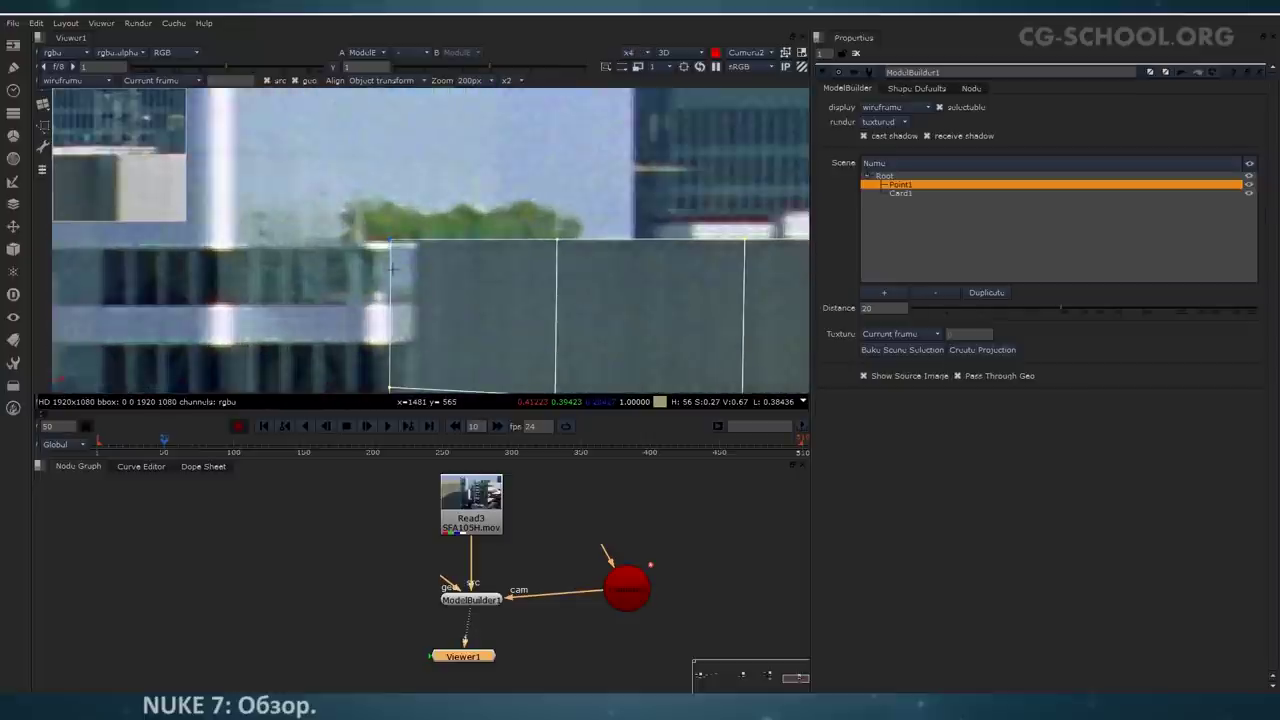
pyautogui.moveTo(391, 242); pyautogui.dragTo(416, 245)
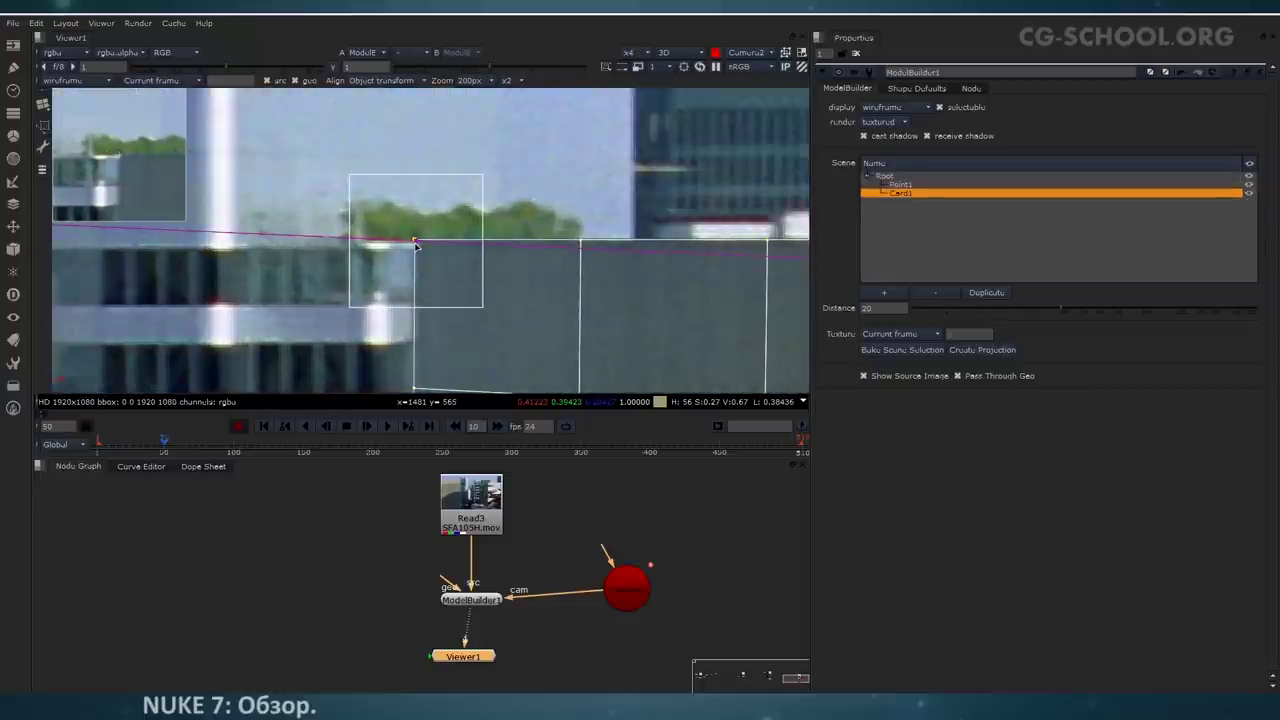
# Step: Align the card's lower and upper near corners with the building's near vertical edge at frame 50
pyautogui.moveTo(555, 299)
pyautogui.mouseDown(button='middle')
pyautogui.moveTo(426, 187)
pyautogui.moveTo(414, 112)
pyautogui.mouseUp(button='middle')
pyautogui.moveTo(440, 290)
pyautogui.mouseDown(button='middle')
pyautogui.moveTo(423, 58)
pyautogui.moveTo(444, 62)
pyautogui.moveTo(396, 254)
pyautogui.moveTo(314, 286)
pyautogui.mouseUp(button='middle')
pyautogui.moveTo(700, 305); pyautogui.dragTo(688, 299)
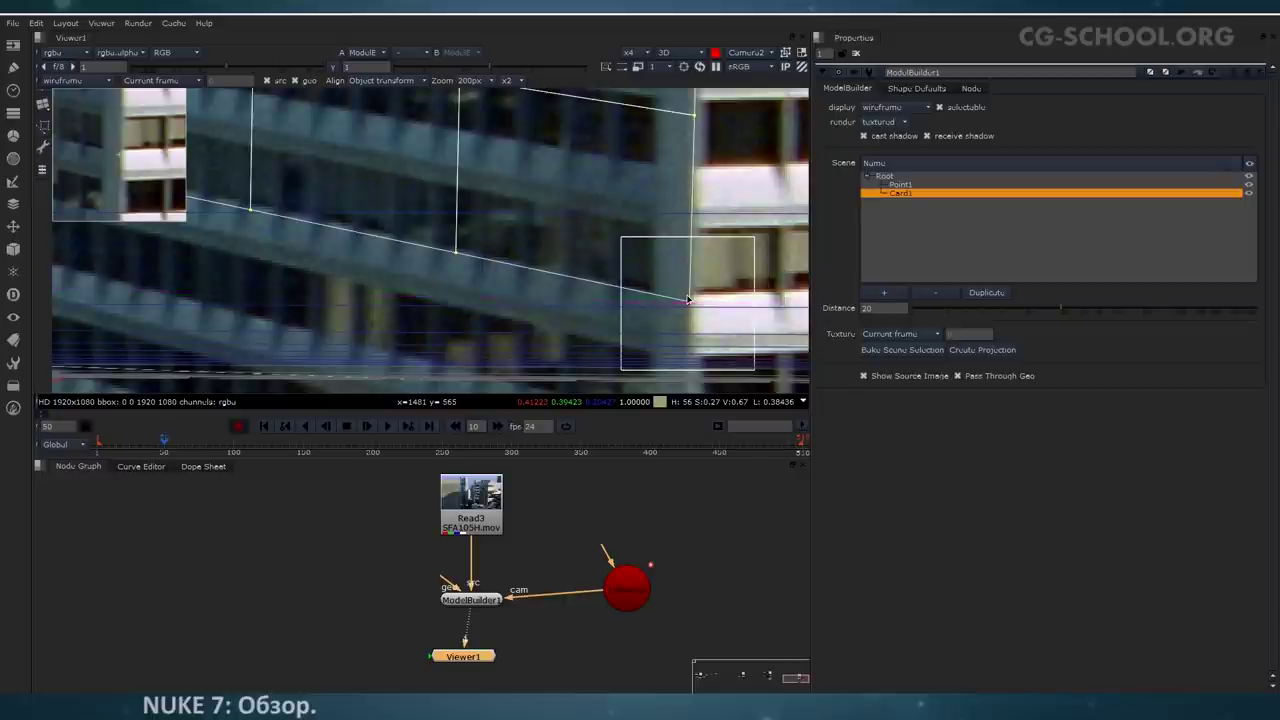
pyautogui.moveTo(662, 204); pyautogui.dragTo(585, 385, button='middle')
pyautogui.moveTo(640, 177)
pyautogui.mouseDown(button='middle')
pyautogui.moveTo(643, 338)
pyautogui.moveTo(605, 348)
pyautogui.mouseUp(button='middle')
pyautogui.moveTo(570, 213); pyautogui.dragTo(557, 216)
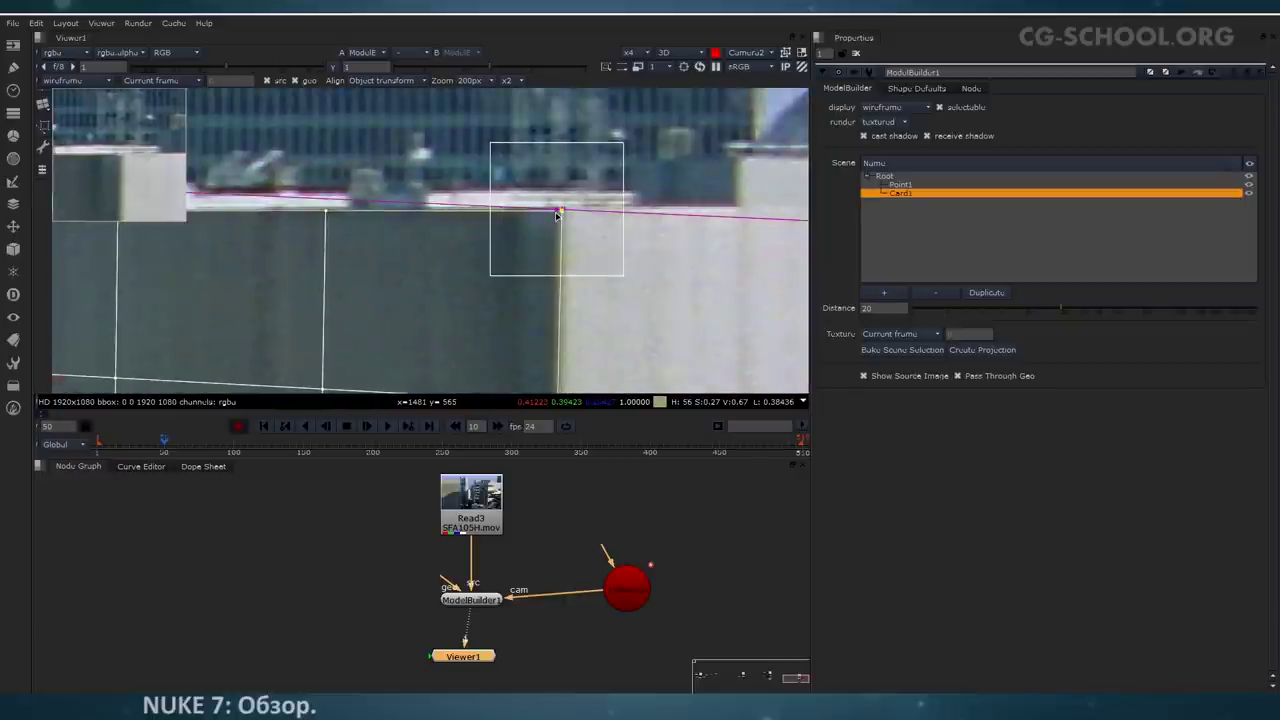
# Step: Scrub back through the footage to frame 36 to check how the card fits the building's side facade
pyautogui.moveTo(303, 229); pyautogui.dragTo(680, 182, button='middle')
pyautogui.scroll(-7, 589, 231)
pyautogui.moveTo(489, 237); pyautogui.dragTo(489, 192, button='middle')
pyautogui.scroll(-3, 489, 196)
pyautogui.moveTo(190, 448); pyautogui.dragTo(119, 450)
pyautogui.click(117, 448)
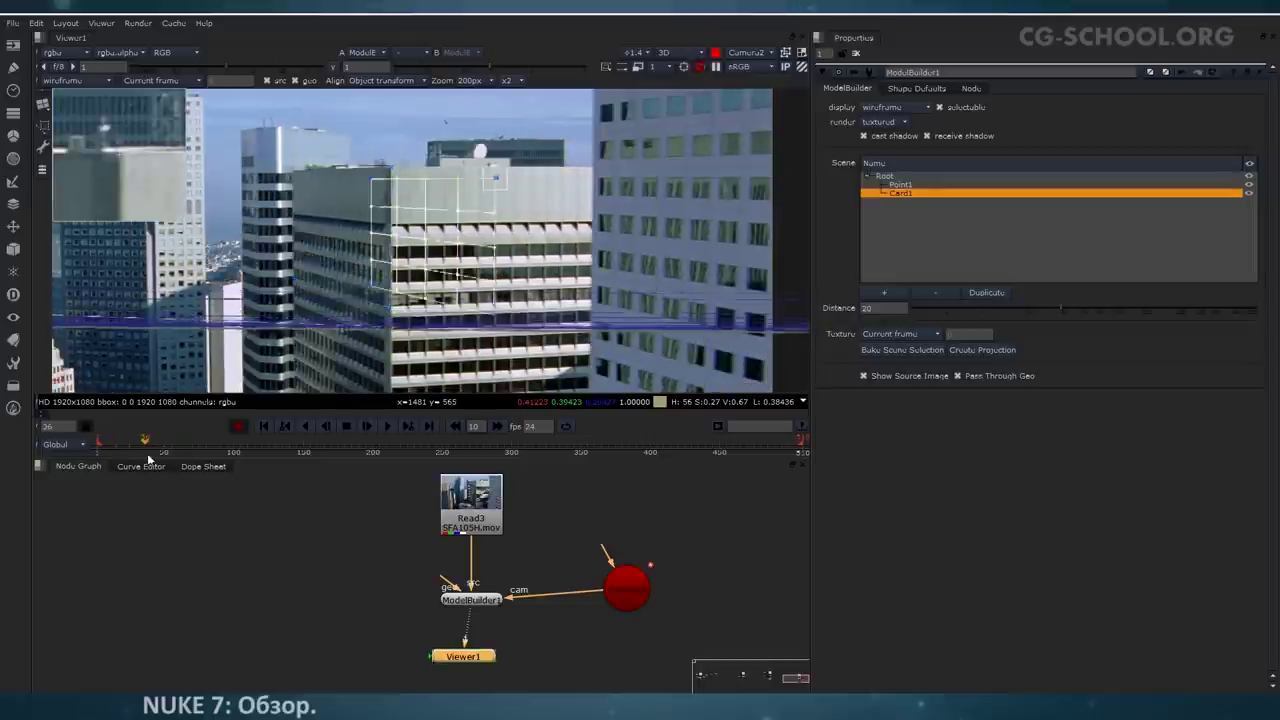
pyautogui.click(145, 446)
pyautogui.moveTo(579, 359); pyautogui.dragTo(546, 311, button='middle')
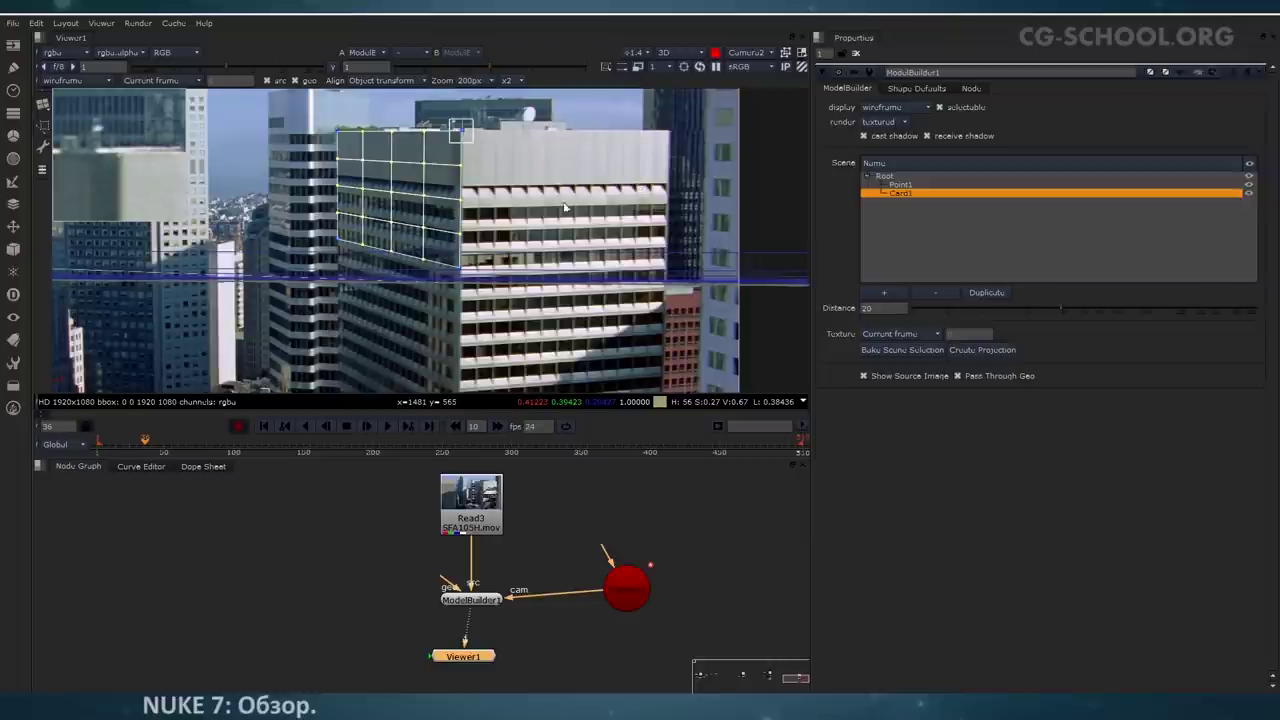
pyautogui.scroll(3, 565, 207)
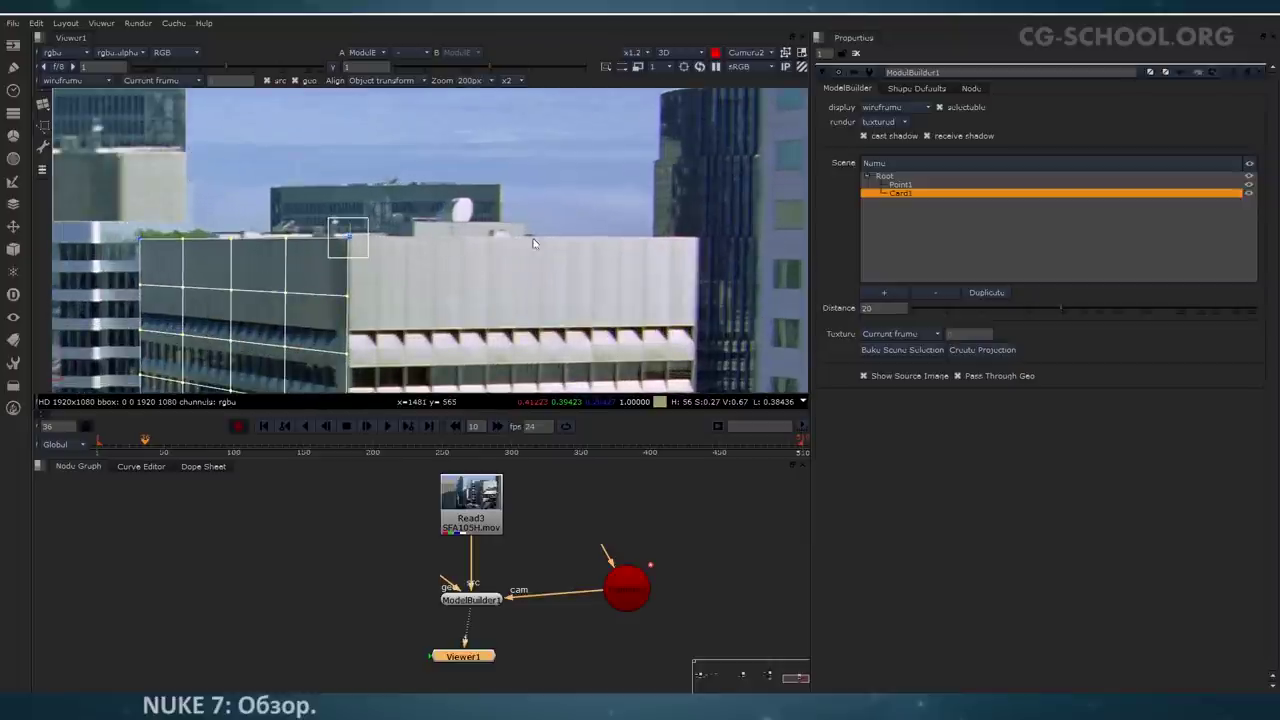
# Step: Unlock the 3D viewer from the tracked camera and select all of the card's faces in edit mode
pyautogui.moveTo(432, 278); pyautogui.dragTo(456, 278, button='middle')
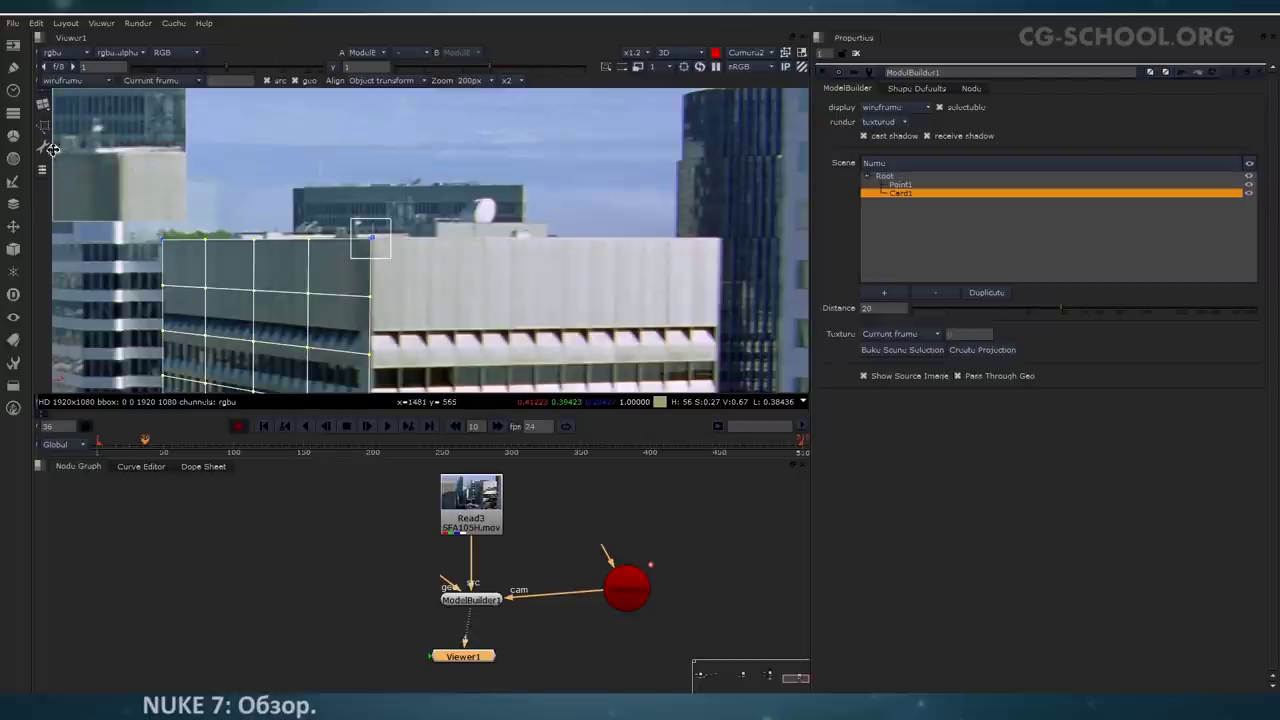
pyautogui.moveTo(358, 265); pyautogui.dragTo(478, 214, button='middle')
pyautogui.scroll(-3, 520, 278)
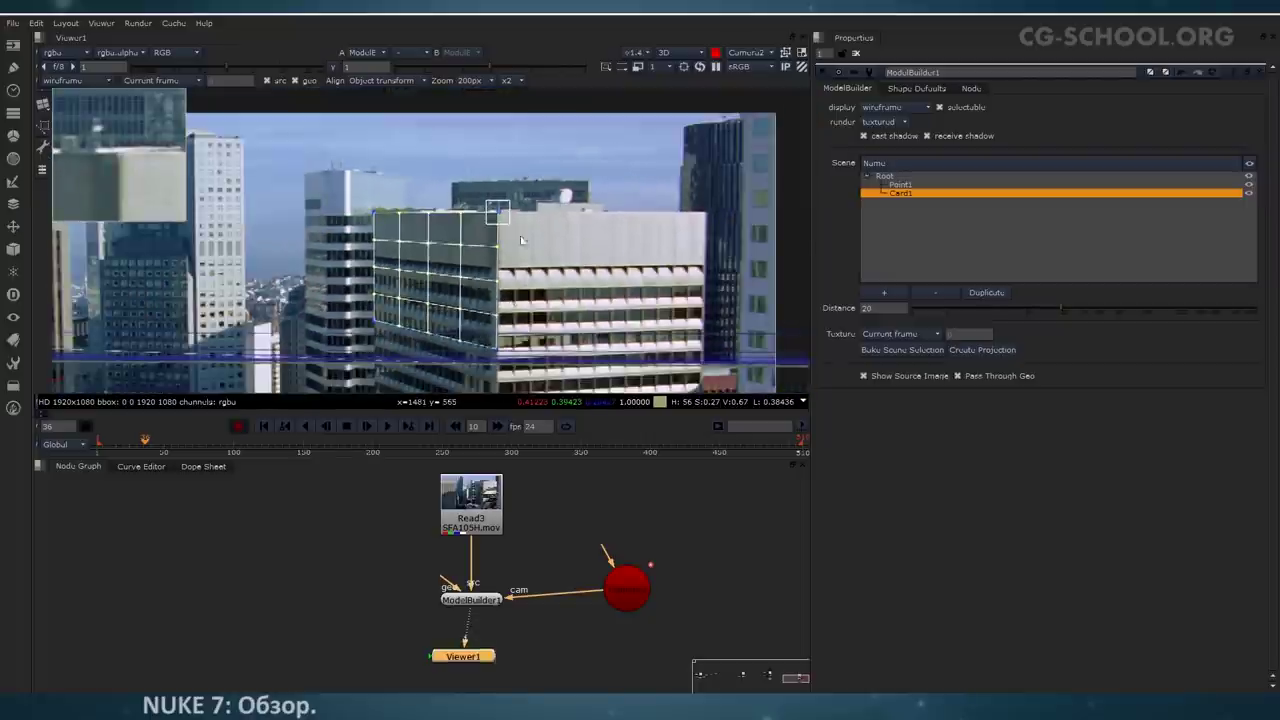
pyautogui.moveTo(520, 300); pyautogui.dragTo(540, 175, button='middle')
pyautogui.click(715, 53)
pyautogui.keyDown('ctrl'); pyautogui.moveTo(556, 312); pyautogui.dragTo(505, 235); pyautogui.keyUp('ctrl')
pyautogui.click(44, 148)
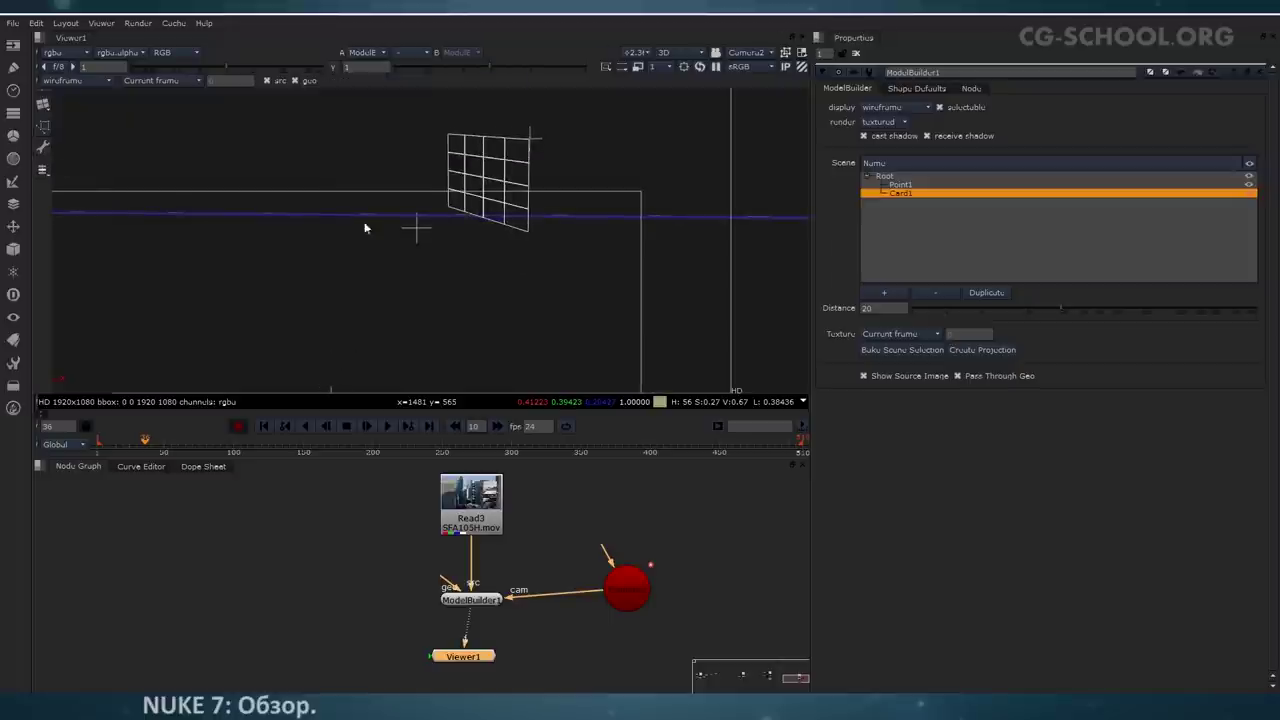
pyautogui.moveTo(430, 124); pyautogui.dragTo(603, 296)
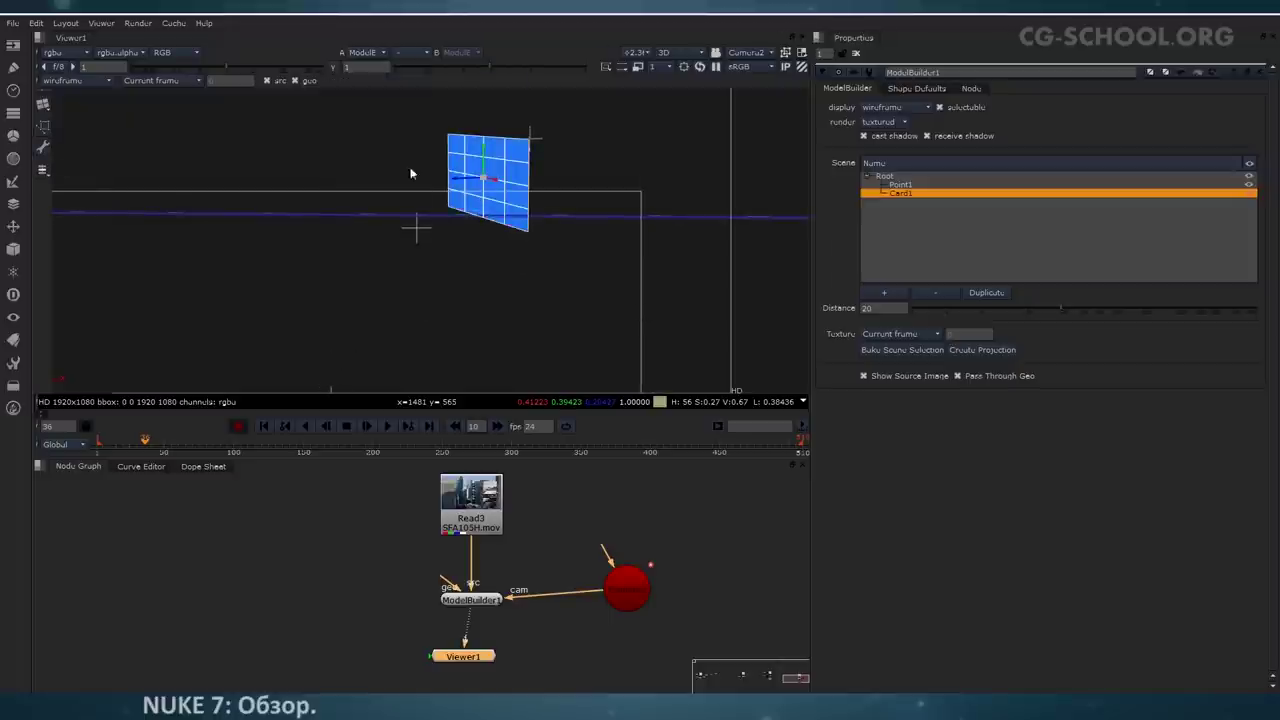
# Step: Switch to object selection, stretch the card vertically, and move it down the building's side facade in the locked camera view
pyautogui.click(43, 172)
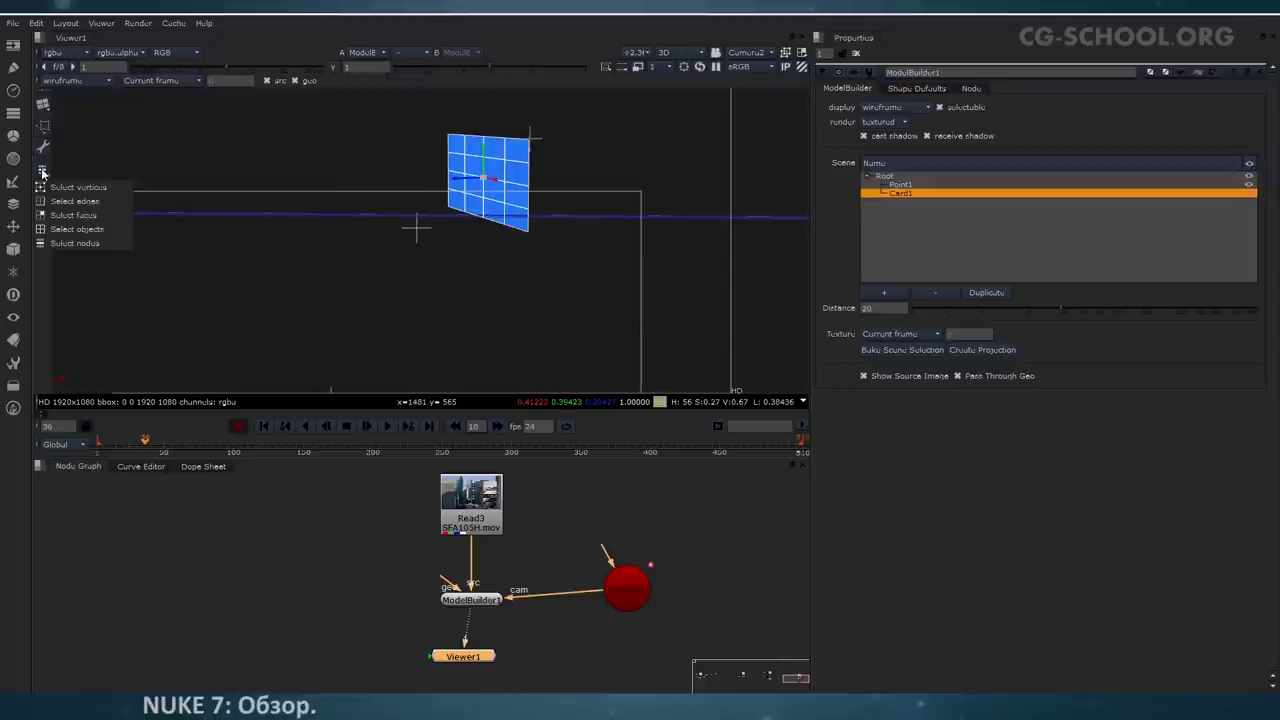
pyautogui.click(75, 232)
pyautogui.press('ctrl')
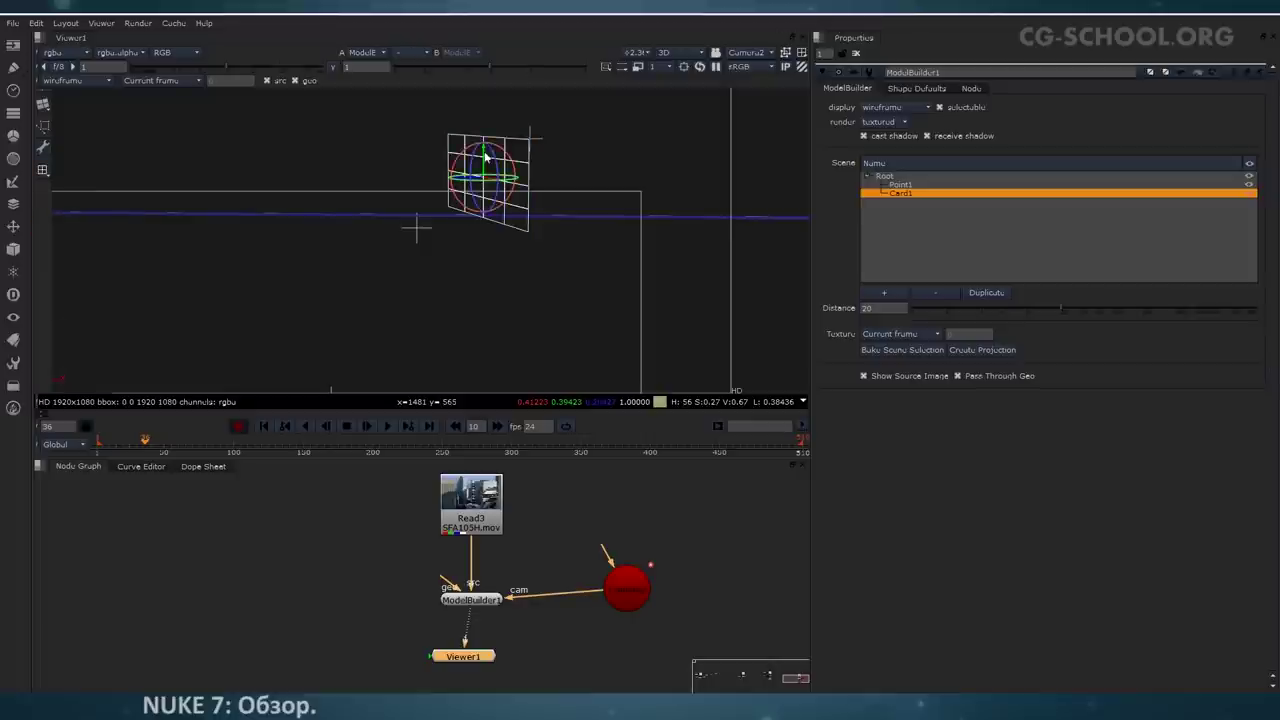
pyautogui.hotkey('ctrl', 'shift')
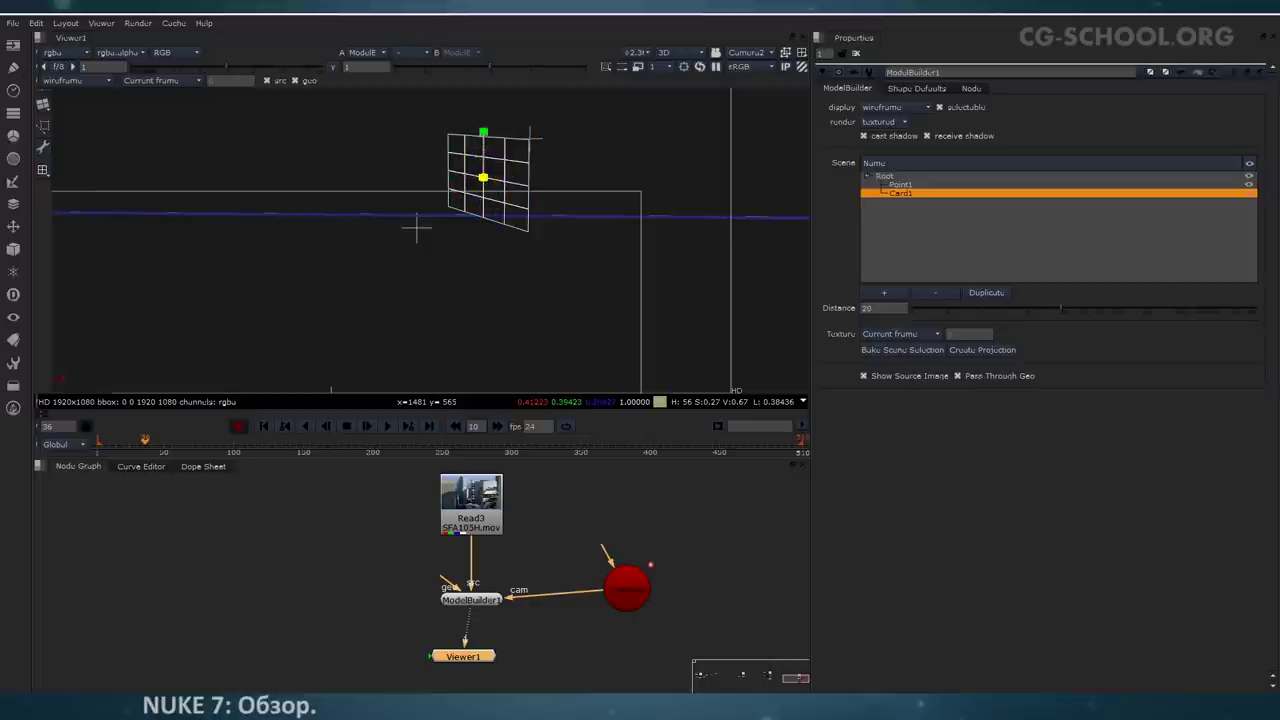
pyautogui.keyDown('ctrl'); pyautogui.keyDown('shift'); pyautogui.moveTo(483, 132); pyautogui.dragTo(483, 100); pyautogui.keyUp('shift'); pyautogui.keyUp('ctrl')
pyautogui.hotkey('ctrl', 'l')
pyautogui.moveTo(494, 183); pyautogui.dragTo(490, 240)
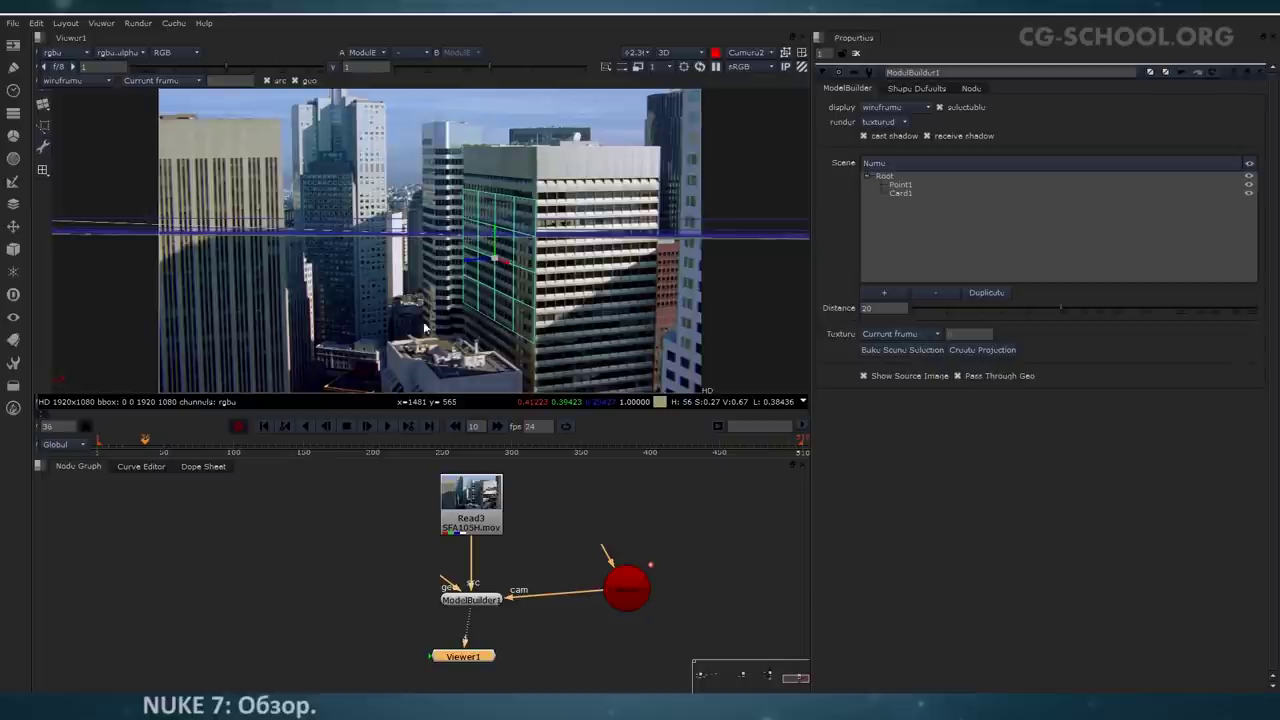
# Step: Create a projection from ModelBuilder1 at frame 34 and move the Camera2 node clear of the new backdrop
pyautogui.moveTo(151, 444)
pyautogui.mouseDown()
pyautogui.moveTo(208, 448)
pyautogui.moveTo(142, 448)
pyautogui.mouseUp()
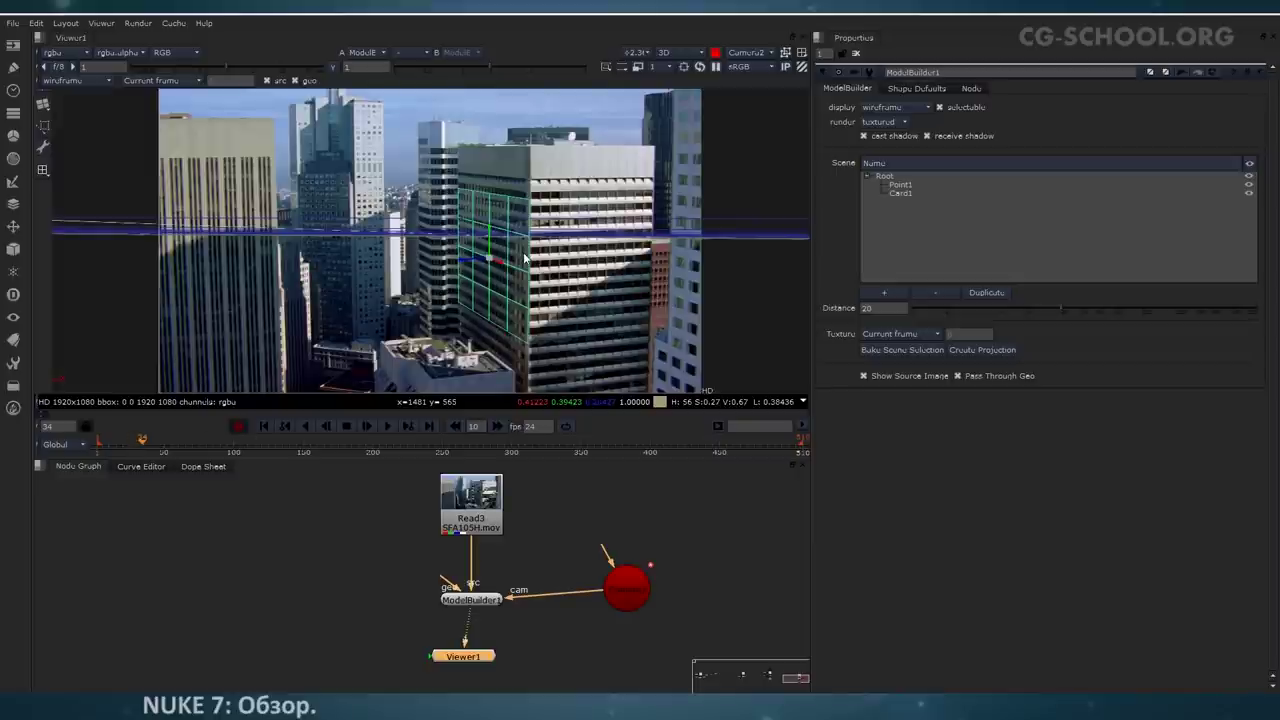
pyautogui.moveTo(640, 588); pyautogui.dragTo(620, 599)
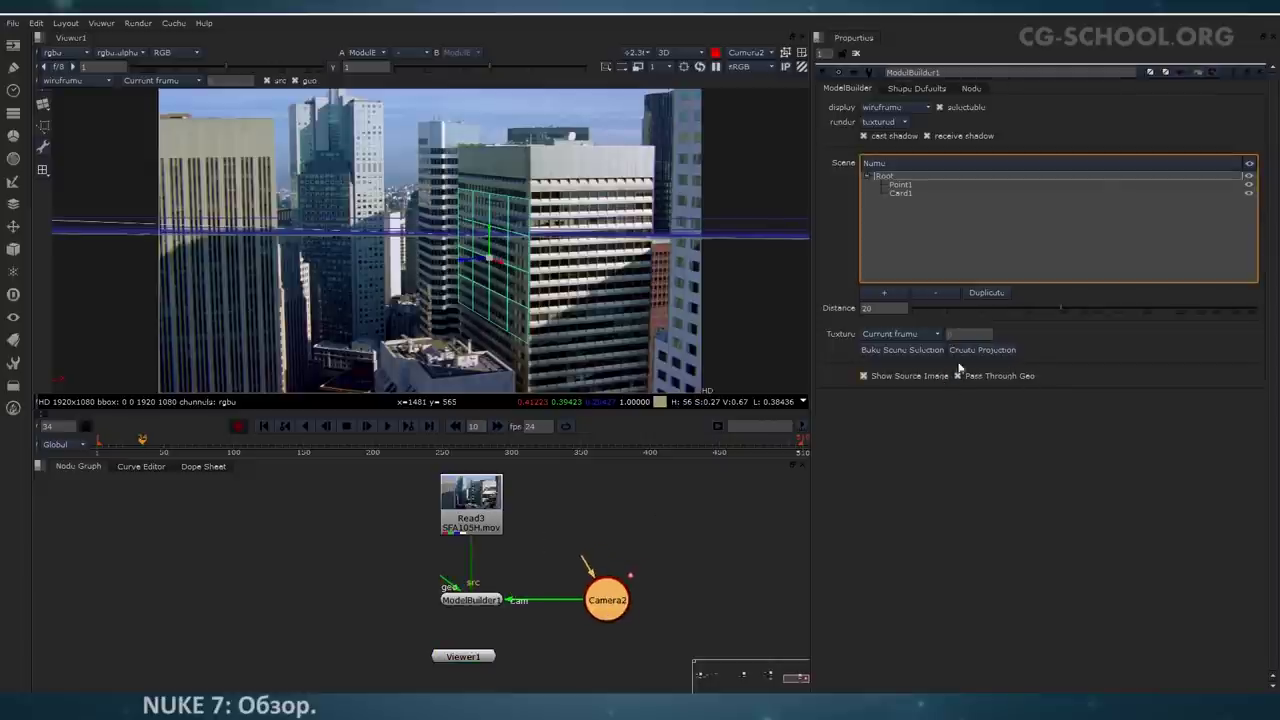
pyautogui.click(990, 350)
pyautogui.moveTo(571, 572); pyautogui.dragTo(431, 500, button='middle')
pyautogui.moveTo(480, 538); pyautogui.dragTo(454, 551, button='middle')
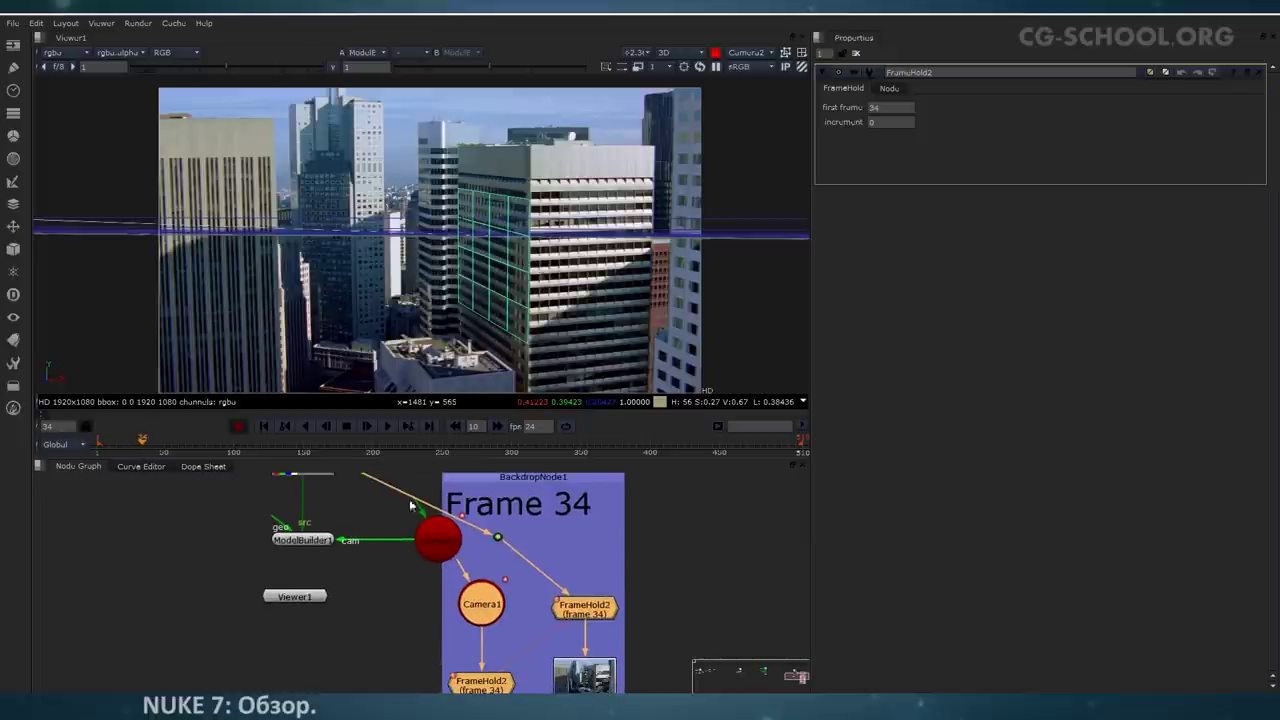
pyautogui.moveTo(508, 581); pyautogui.dragTo(594, 564, button='middle')
pyautogui.moveTo(524, 527); pyautogui.dragTo(475, 527)
# Step: Examine the generated projection's FrameHold and Camera1 nodes, viewing the held image and checking the first frame setting
pyautogui.moveTo(544, 527); pyautogui.dragTo(442, 546, button='middle')
pyautogui.moveTo(513, 574); pyautogui.dragTo(534, 547, button='middle')
pyautogui.click(531, 548)
pyautogui.press('1')
pyautogui.click(453, 608)
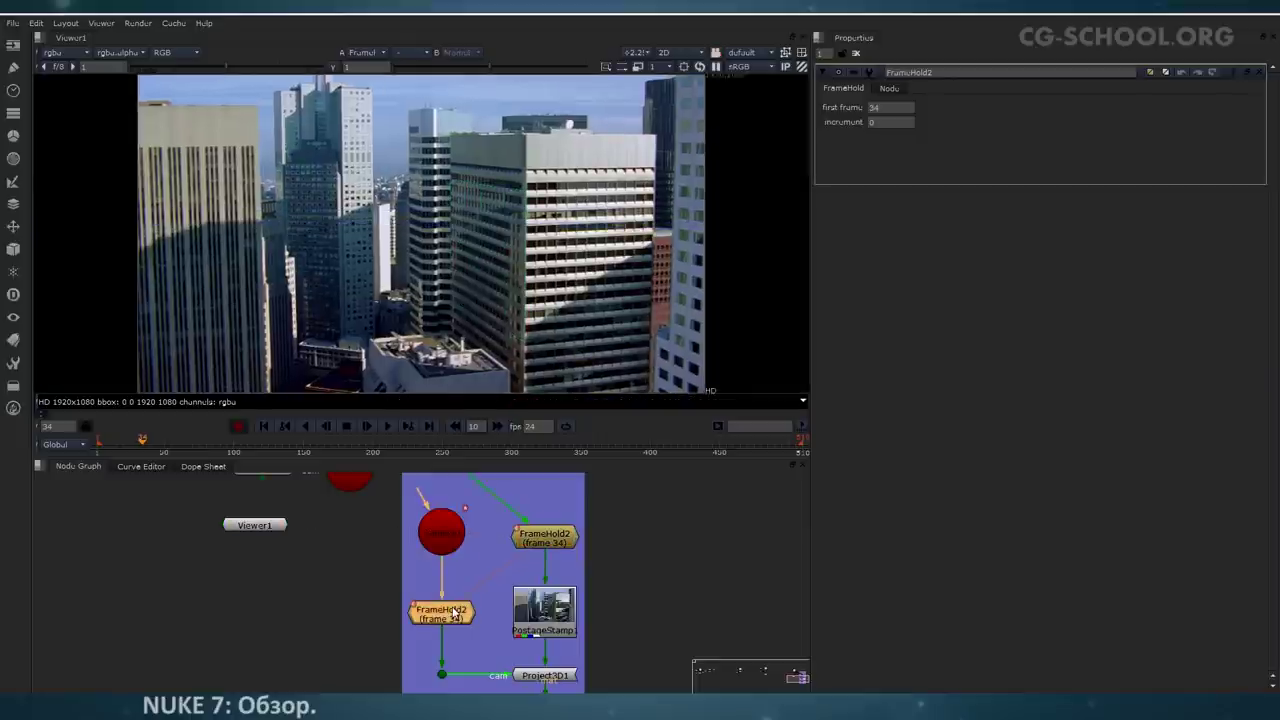
pyautogui.press('1')
pyautogui.click(443, 538)
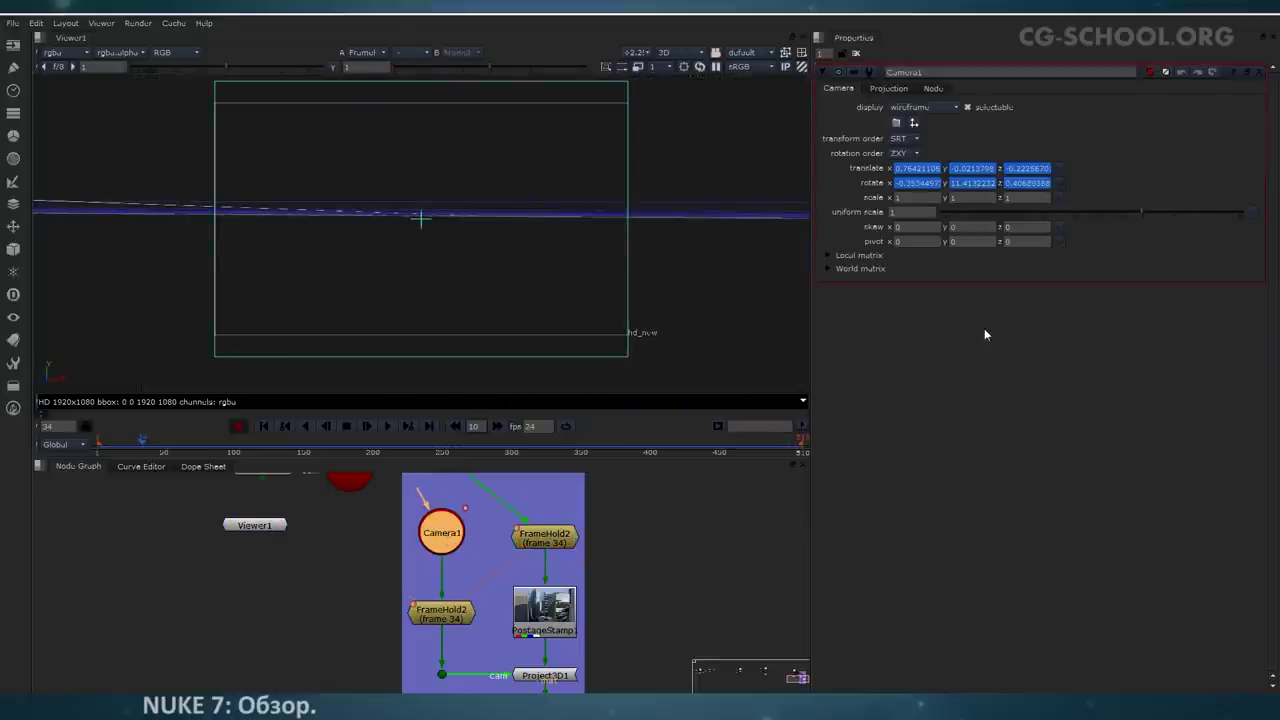
pyautogui.click(443, 620)
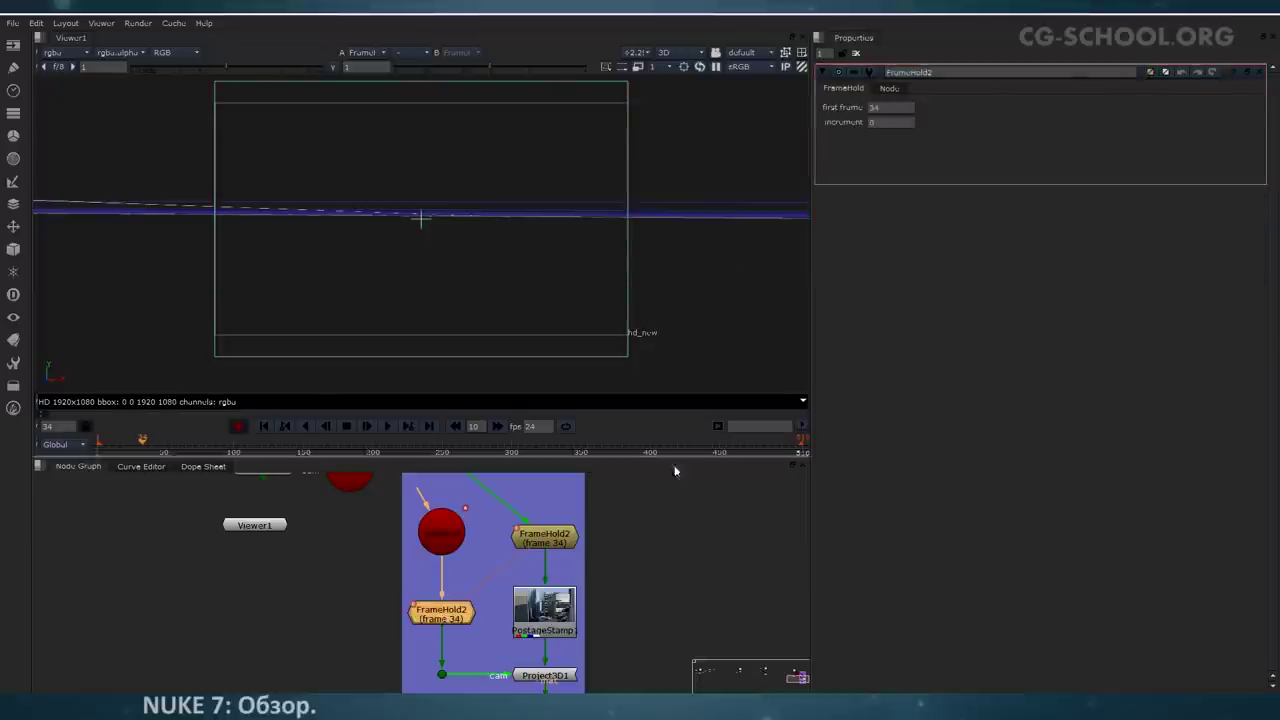
pyautogui.click(893, 107)
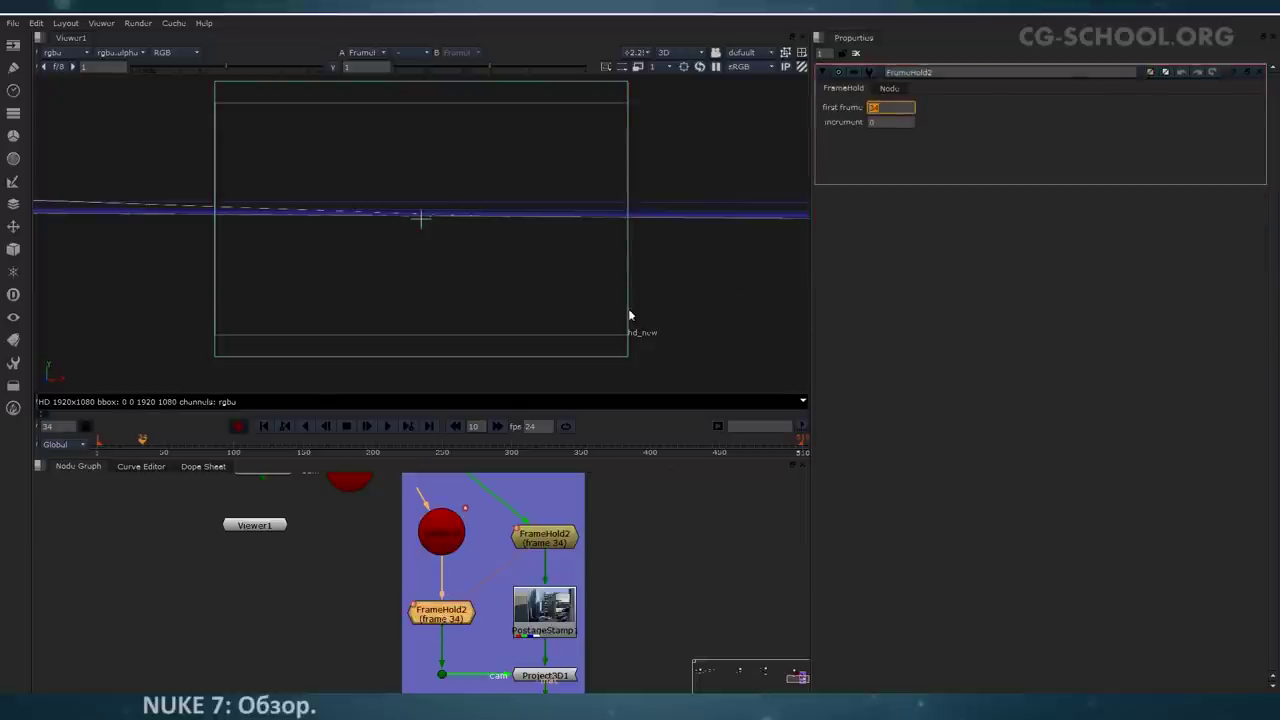
pyautogui.click(451, 533)
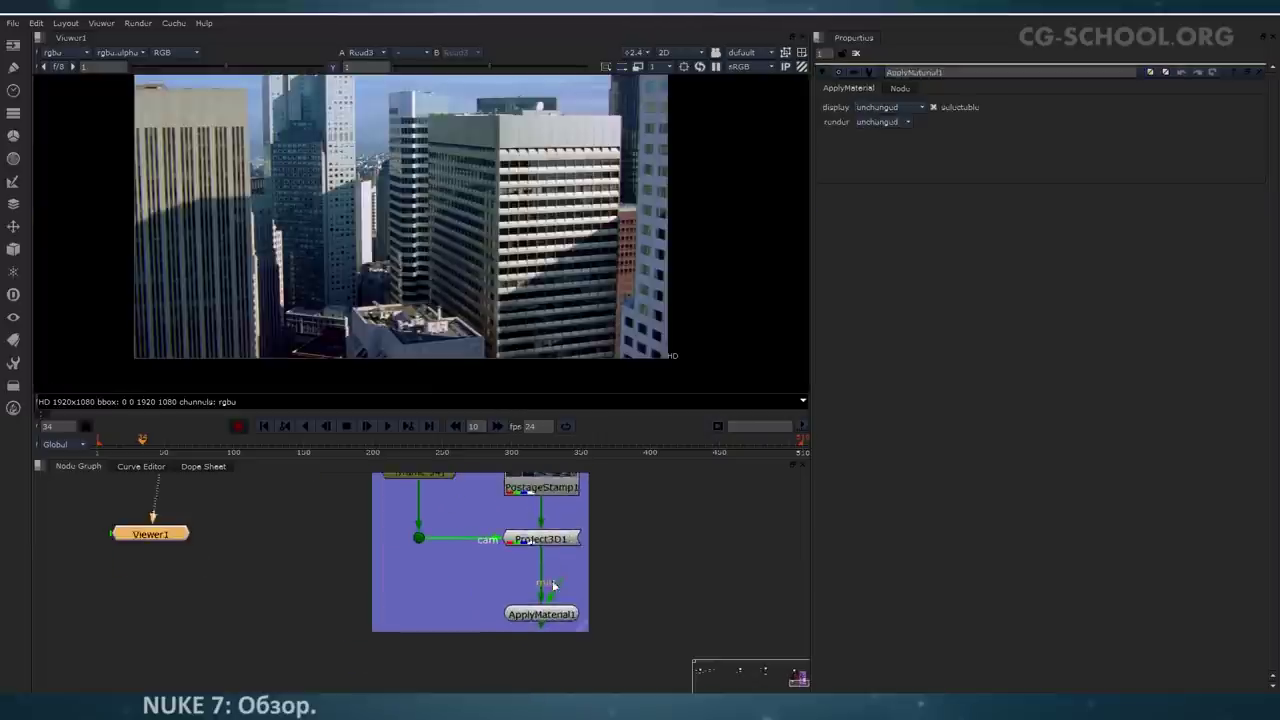
# Step: Connect the geometry input of ApplyMaterial1 to the ModelBuilder1 node
pyautogui.moveTo(552, 581); pyautogui.dragTo(548, 560, button='middle')
pyautogui.scroll(2, 543, 588)
pyautogui.click(577, 592)
pyautogui.moveTo(459, 535); pyautogui.dragTo(491, 571, button='middle')
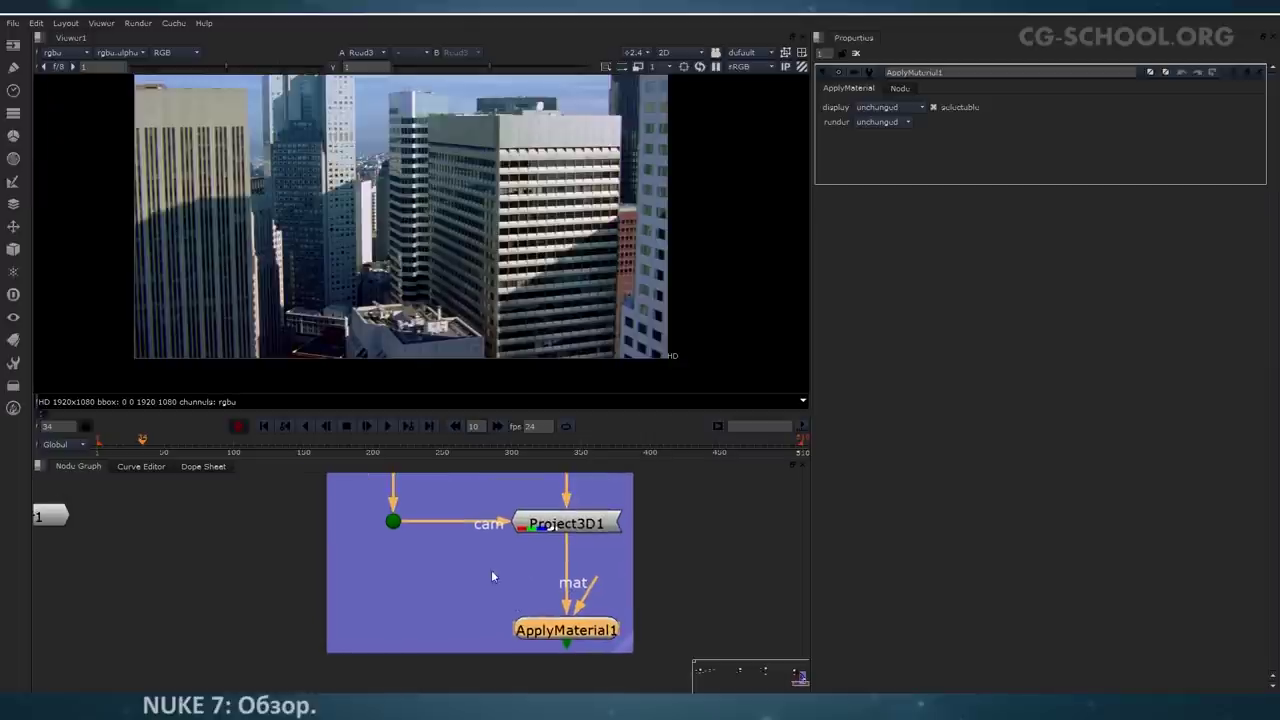
pyautogui.moveTo(593, 584); pyautogui.dragTo(649, 564)
pyautogui.scroll(-3, 594, 570)
pyautogui.moveTo(594, 570); pyautogui.dragTo(593, 602, button='middle')
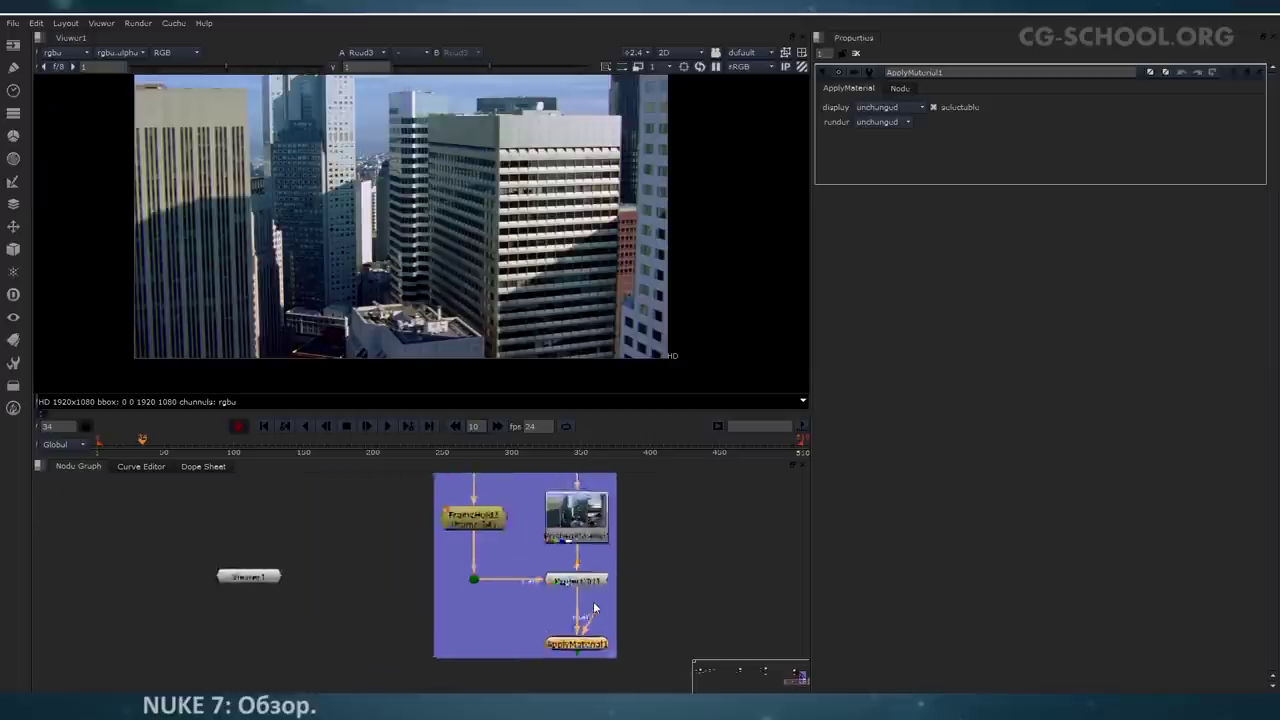
pyautogui.scroll(-2, 594, 607)
pyautogui.scroll(-2, 538, 657)
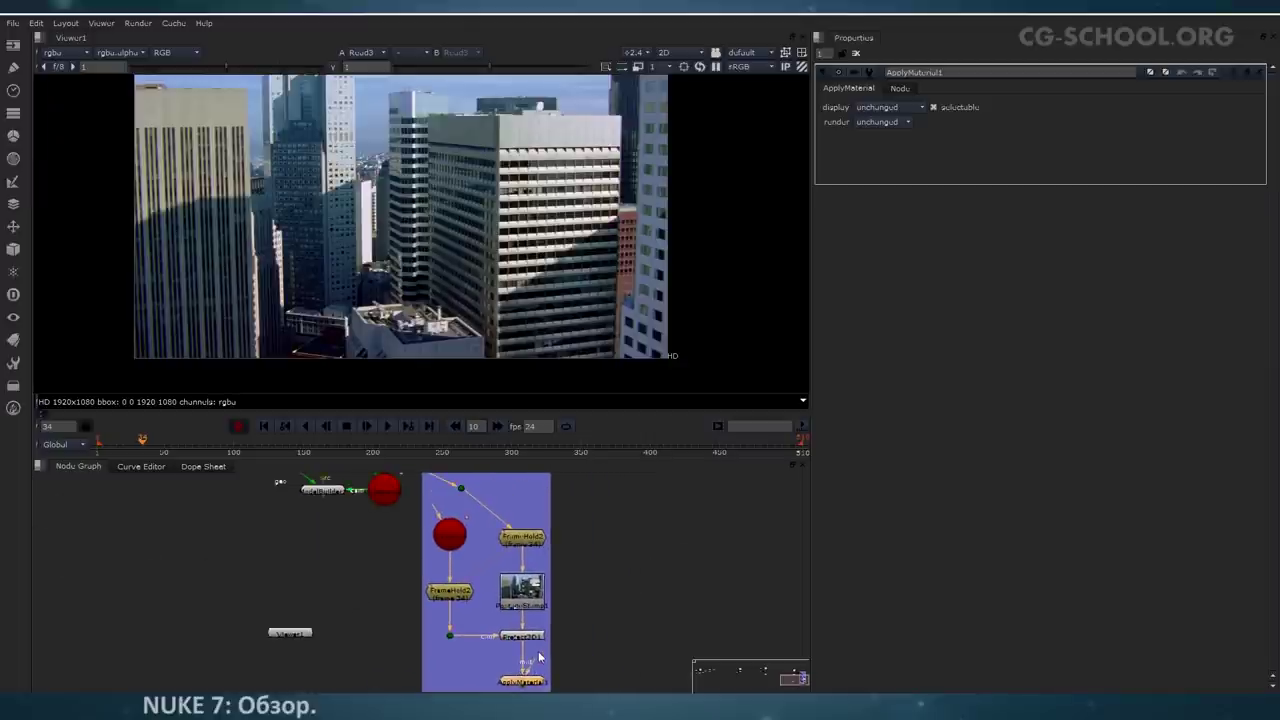
pyautogui.moveTo(527, 668); pyautogui.dragTo(321, 486)
pyautogui.moveTo(629, 624); pyautogui.dragTo(617, 543, button='middle')
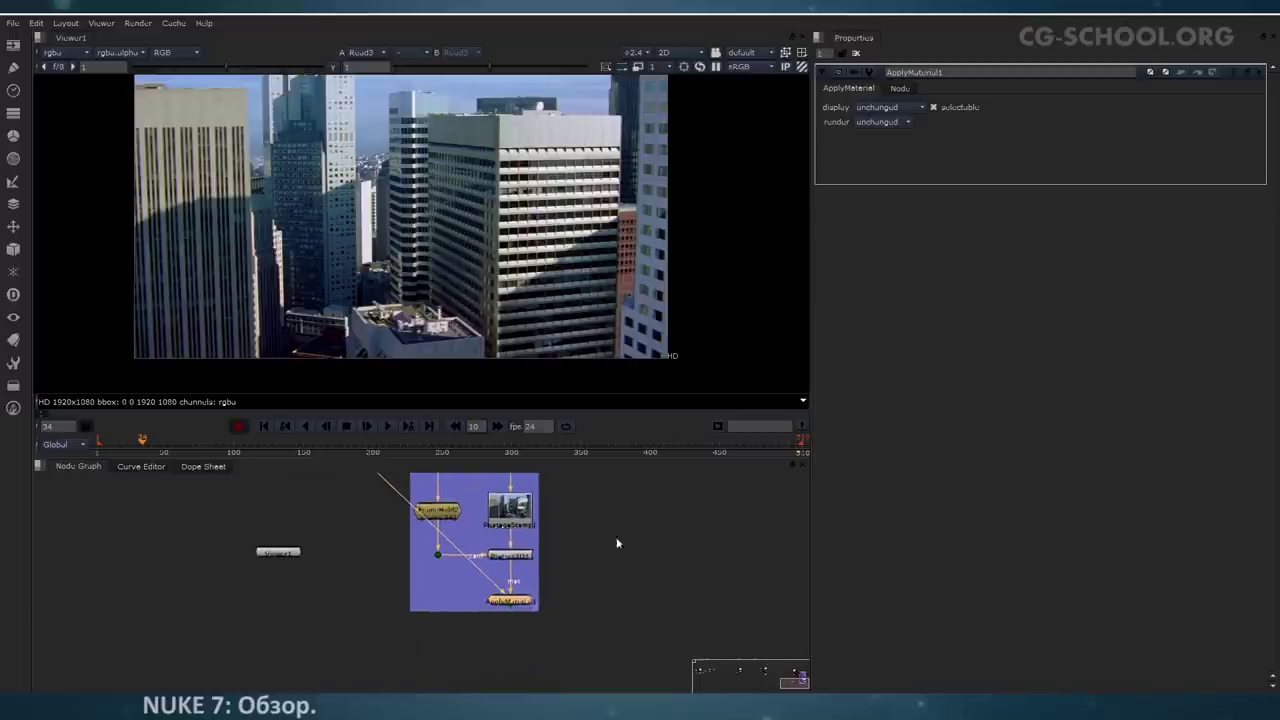
# Step: Add a ScanlineRender node beside the Frame 34 backdrop in the node graph
pyautogui.moveTo(395, 628); pyautogui.dragTo(433, 661, button='middle')
pyautogui.press('Tab')
pyautogui.write('c')
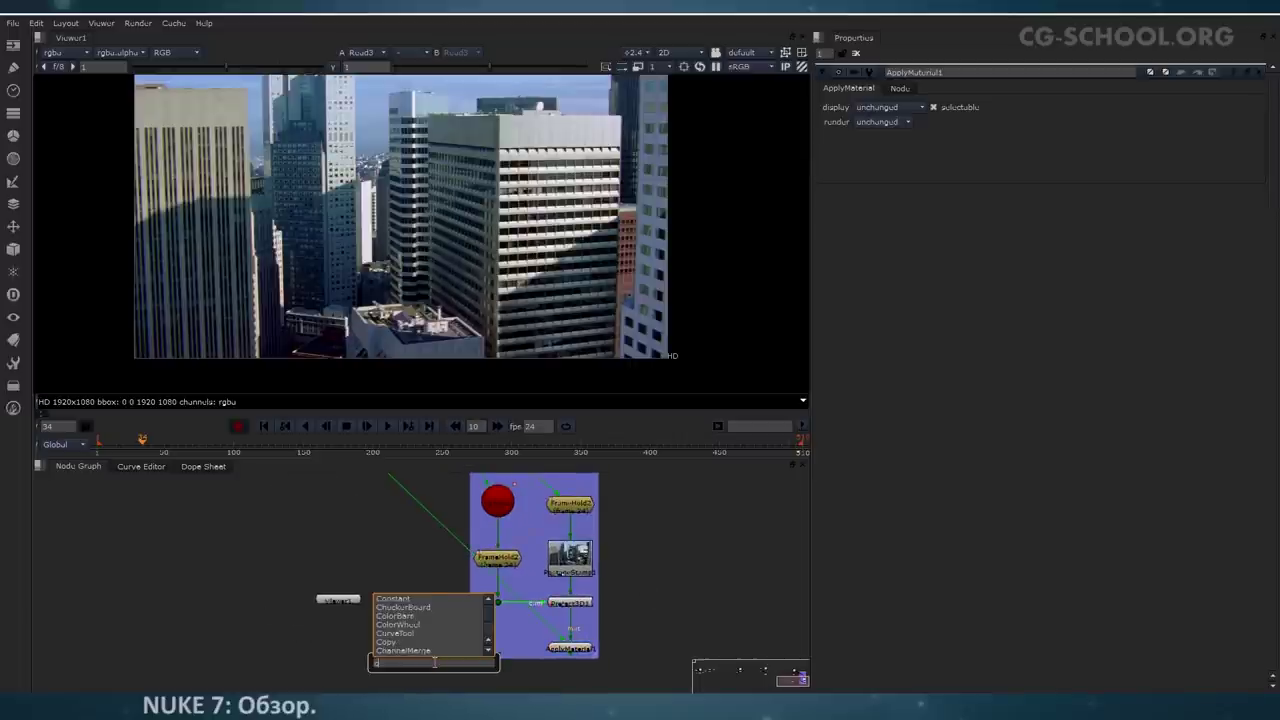
pyautogui.write('an')
pyautogui.press('Down')
pyautogui.press('Down')
pyautogui.press('Return')
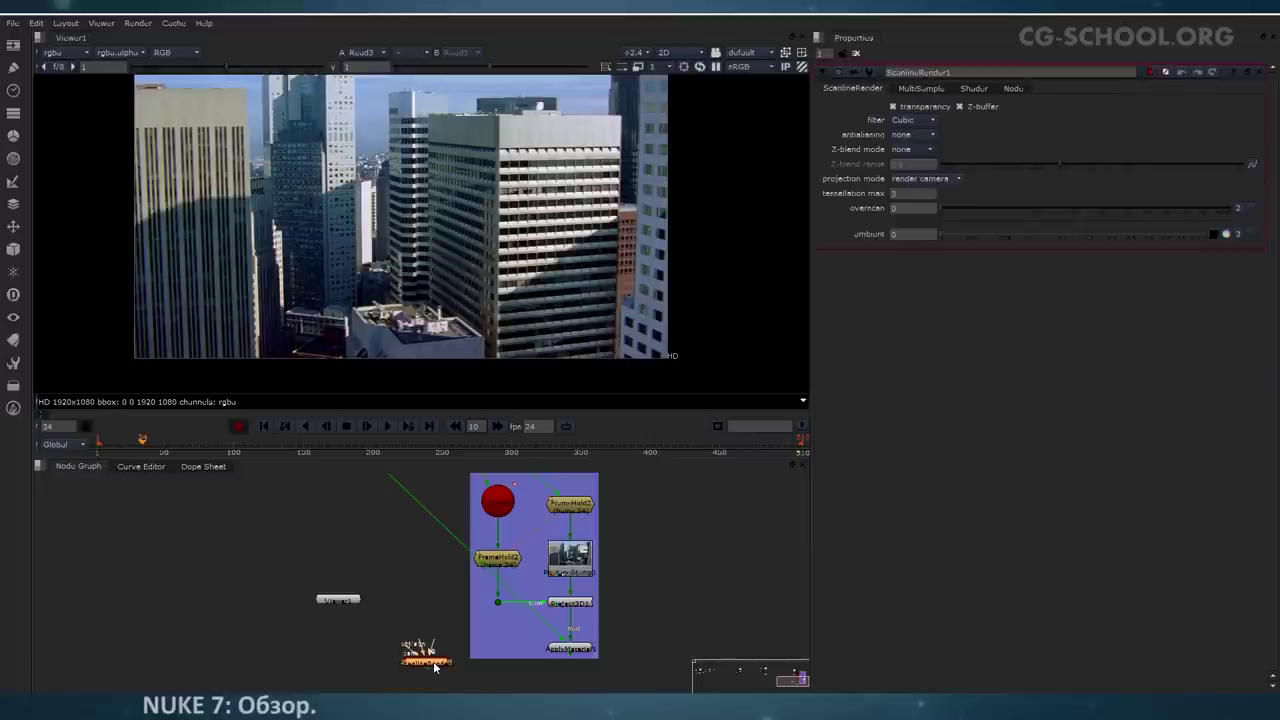
# Step: Connect the ScanlineRender's camera input to Camera2 and its object input to ApplyMaterial1, and view the render
pyautogui.moveTo(409, 649); pyautogui.dragTo(431, 496)
pyautogui.moveTo(445, 648); pyautogui.dragTo(431, 596, button='middle')
pyautogui.moveTo(406, 628); pyautogui.dragTo(556, 634)
pyautogui.press('1')
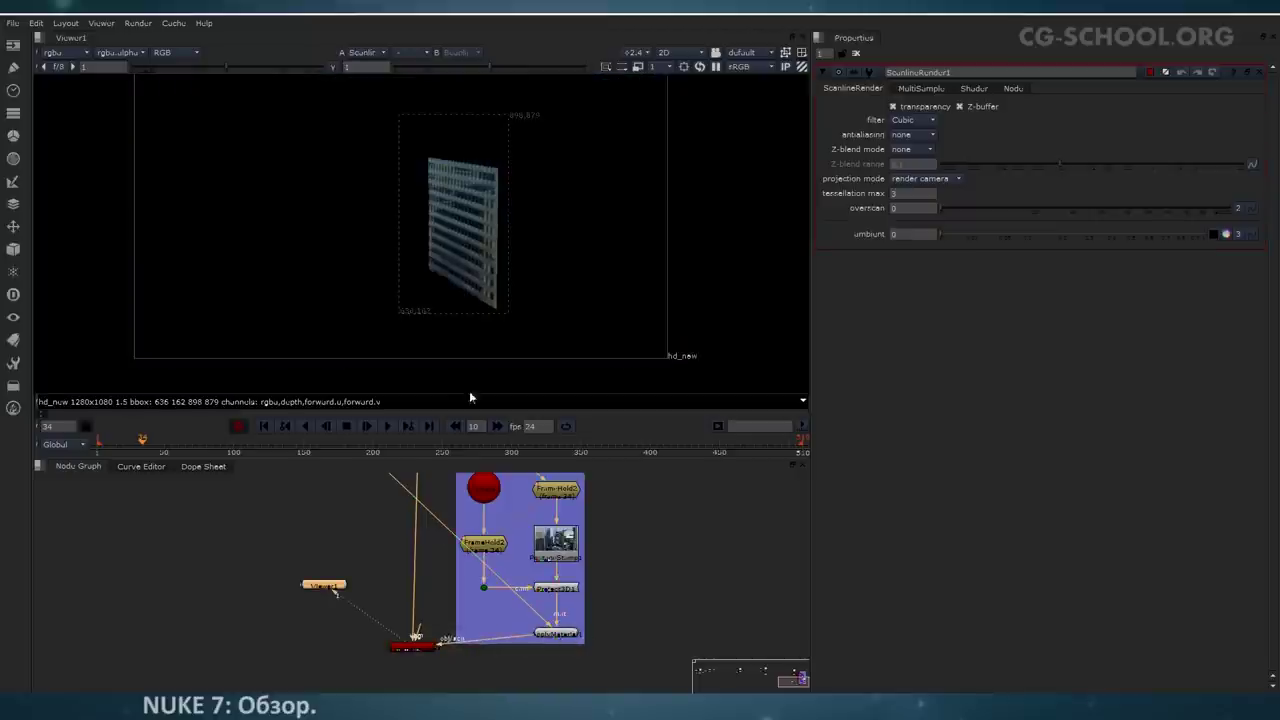
# Step: Scrub through frames 99, 30 and 75 to check how the projected facade card renders through the moving camera
pyautogui.scroll(2, 455, 275)
pyautogui.moveTo(166, 440); pyautogui.dragTo(232, 441)
pyautogui.scroll(-2, 377, 276)
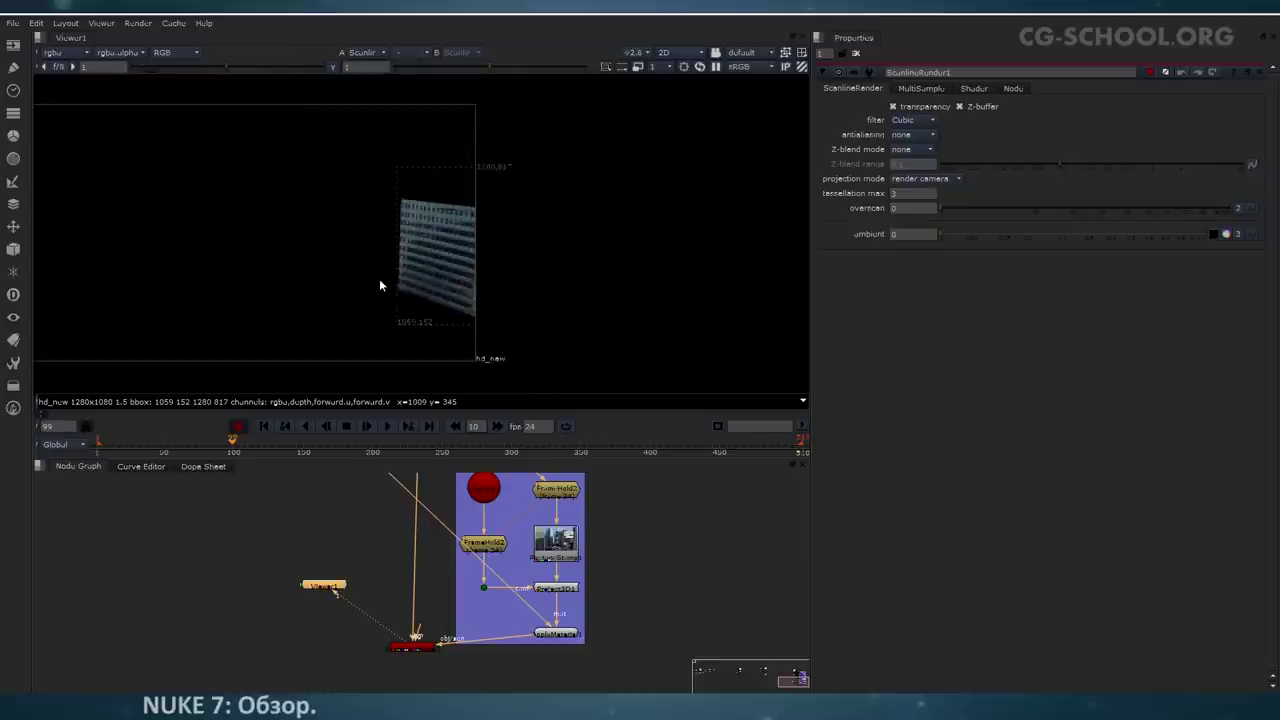
pyautogui.moveTo(379, 278); pyautogui.dragTo(489, 285, button='middle')
pyautogui.moveTo(230, 443); pyautogui.dragTo(178, 445)
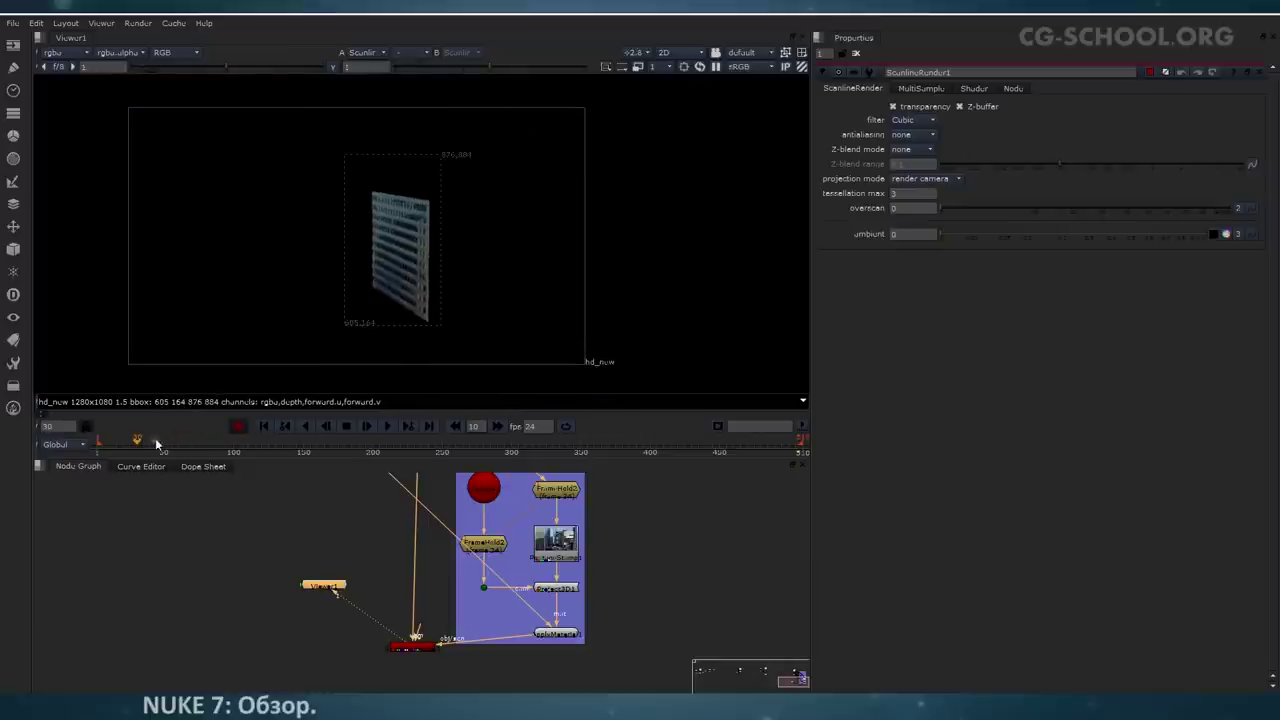
pyautogui.moveTo(155, 443); pyautogui.dragTo(199, 443)
pyautogui.moveTo(446, 519); pyautogui.dragTo(551, 569, button='middle')
pyautogui.scroll(-3, 498, 540)
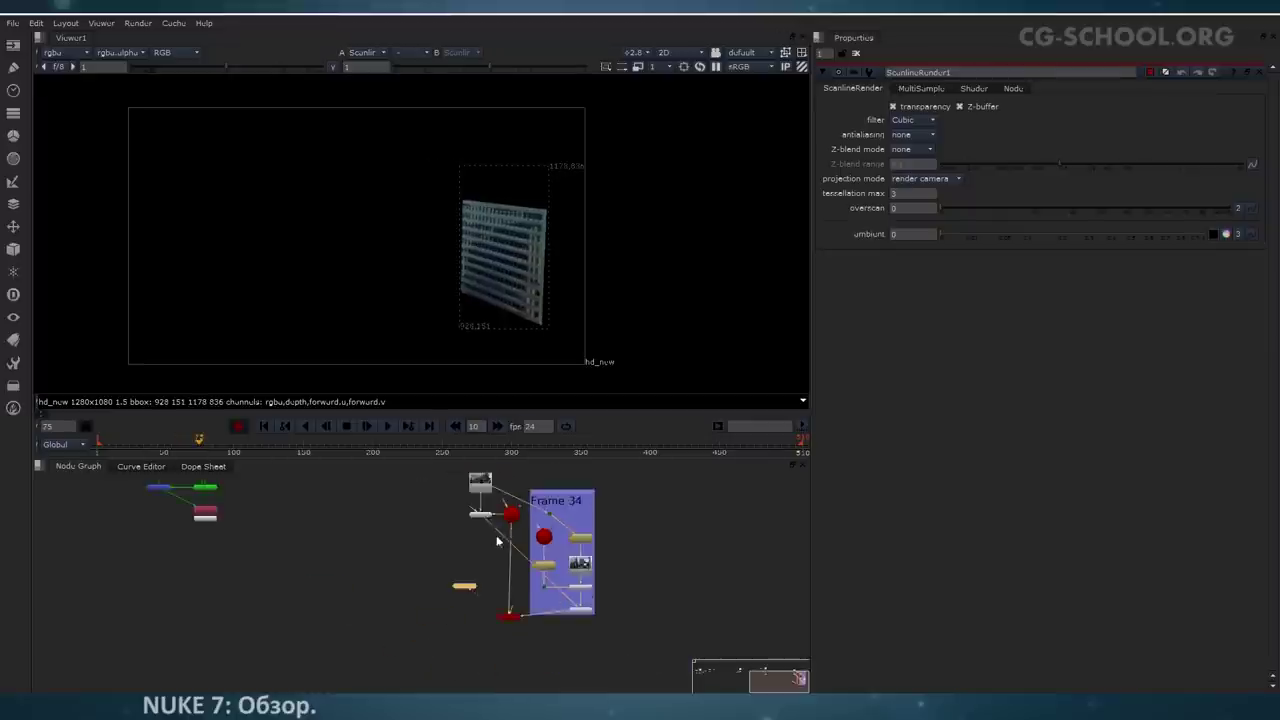
pyautogui.scroll(-1, 498, 541)
pyautogui.moveTo(139, 568); pyautogui.dragTo(491, 617, button='middle')
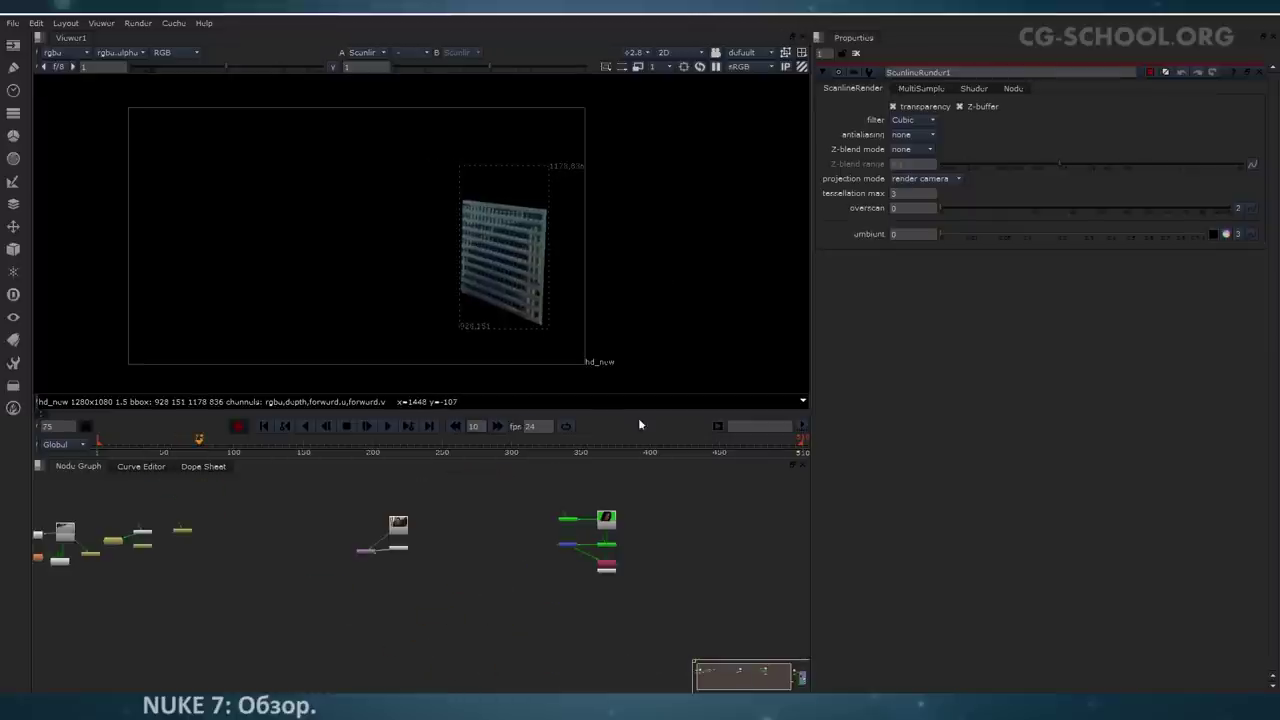
pyautogui.moveTo(716, 577); pyautogui.dragTo(543, 594, button='middle')
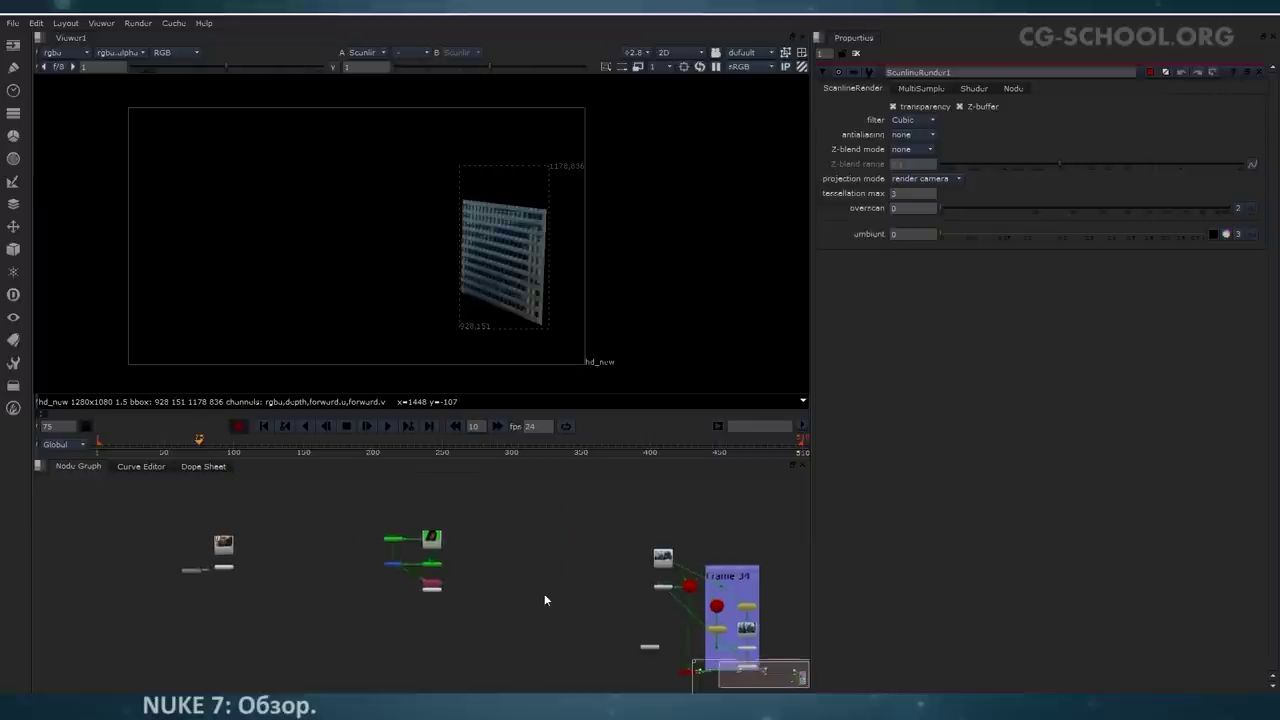